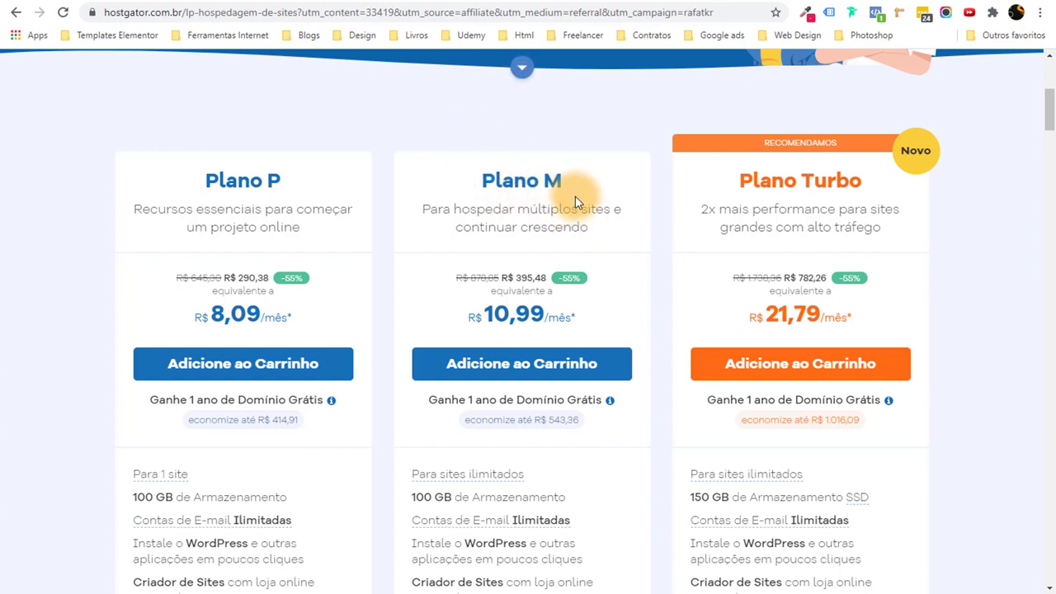
Add Plano M to the cart with a one-year subscription.
scroll(574, 195, down, 3)
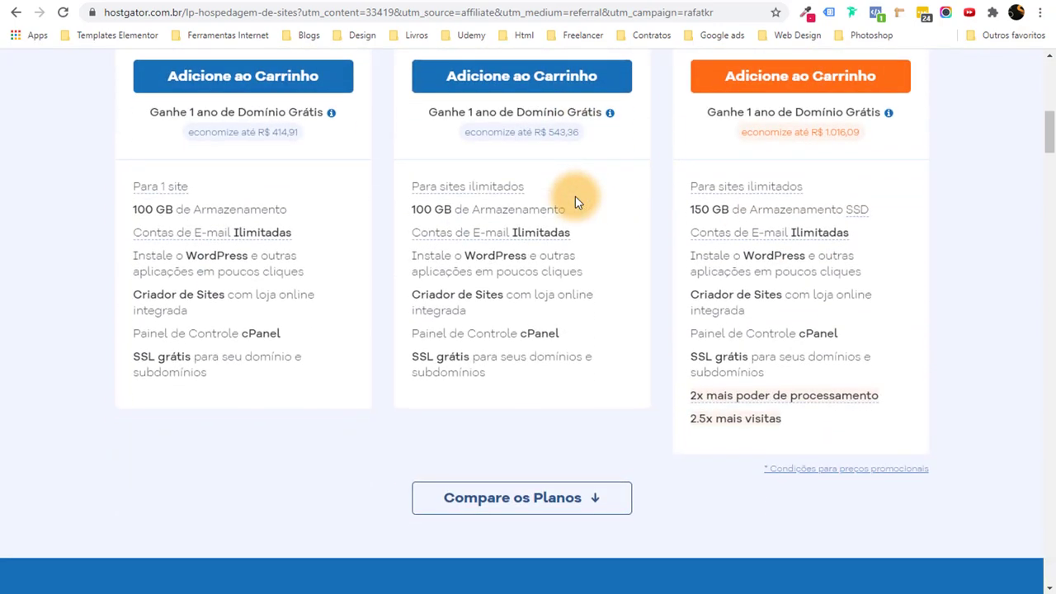
scroll(666, 168, up, 2)
scroll(644, 214, up, 1)
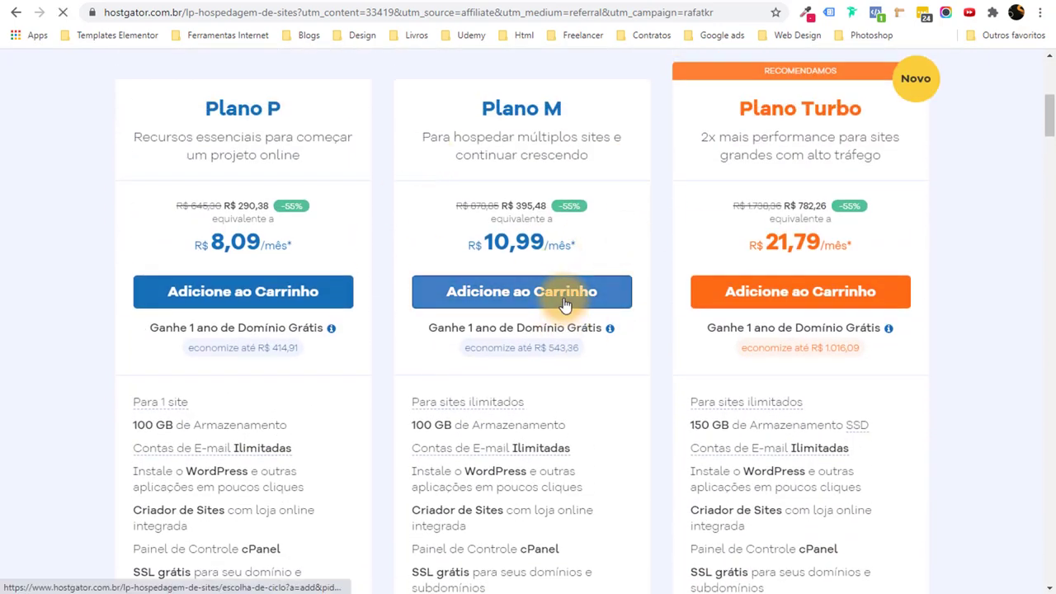
click(563, 303)
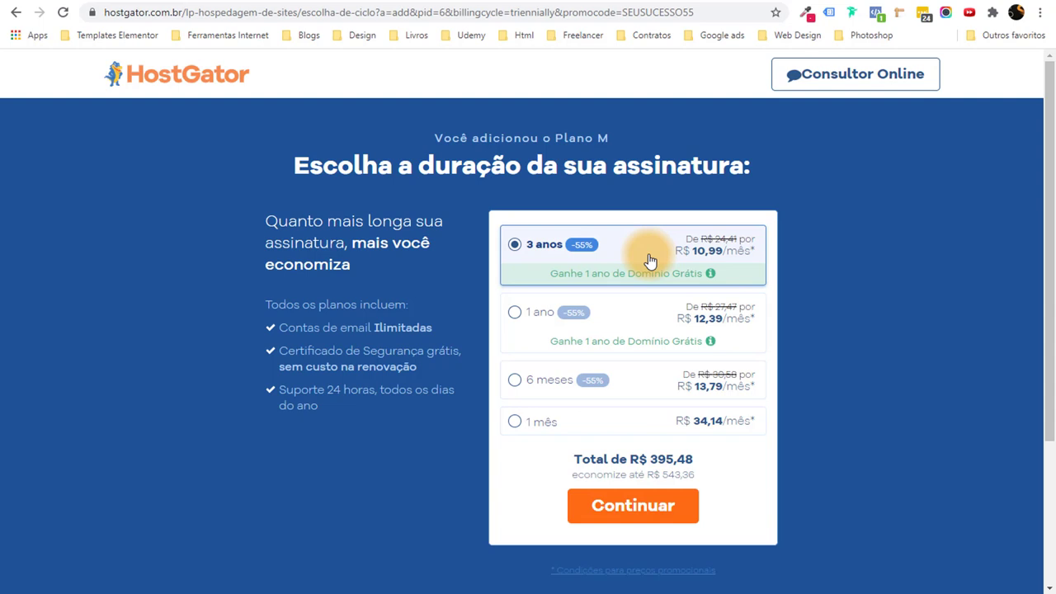
click(523, 320)
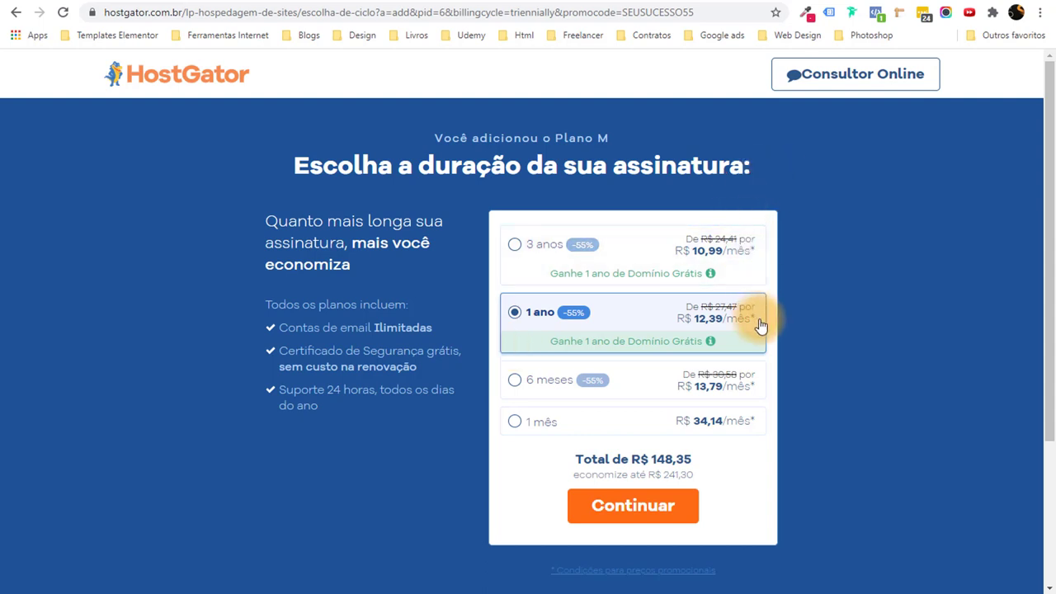
Review the R$ 148,35 annual total and continue to checkout.
scroll(757, 327, down, 1)
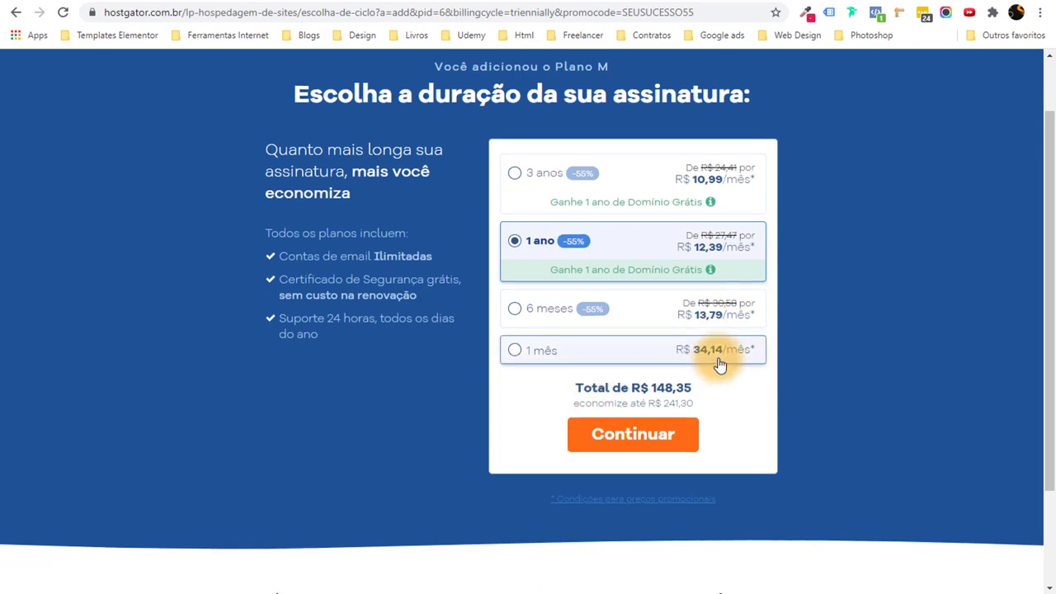
scroll(716, 362, up, 1)
scroll(714, 374, down, 1)
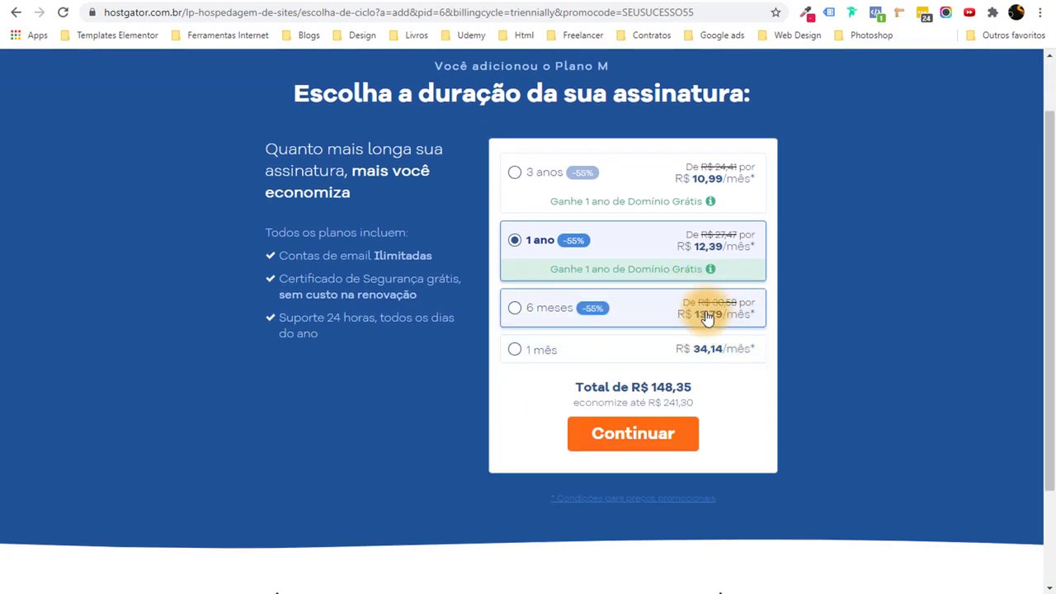
scroll(700, 306, up, 1)
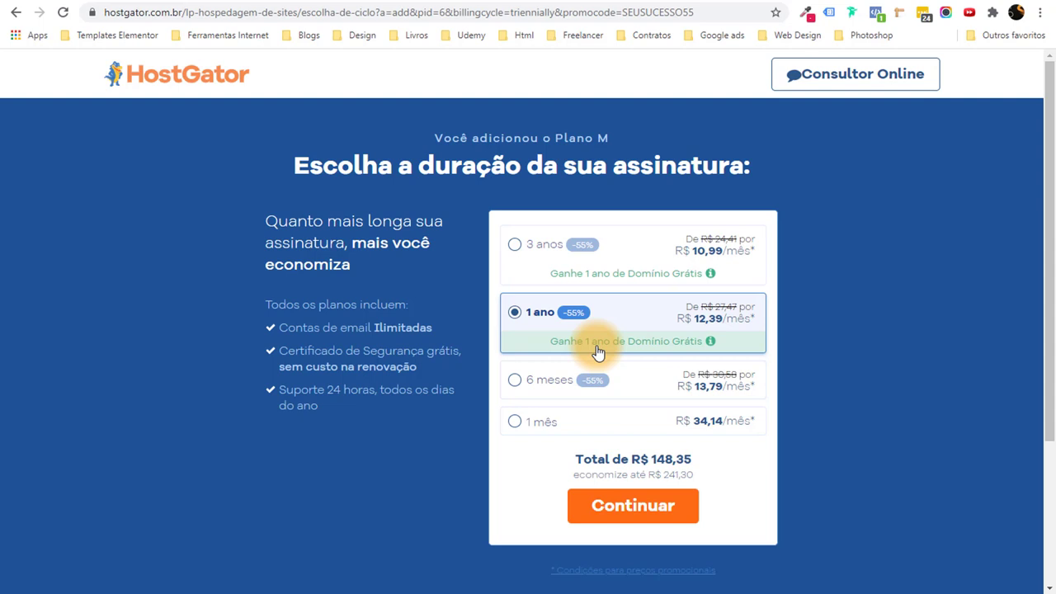
scroll(797, 408, down, 2)
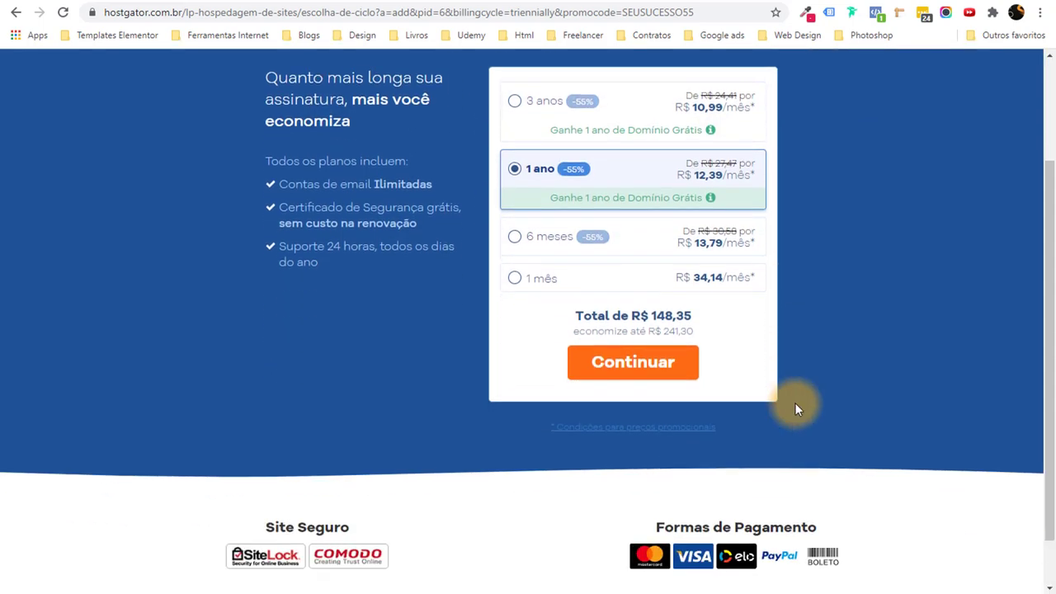
scroll(794, 403, up, 1)
drag(647, 328, 694, 329)
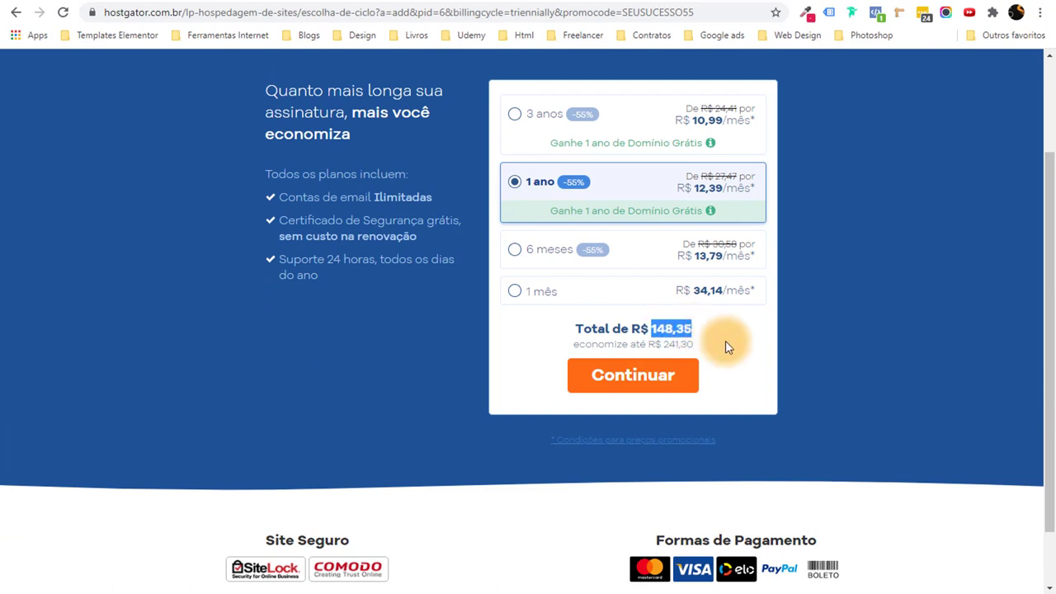
click(726, 347)
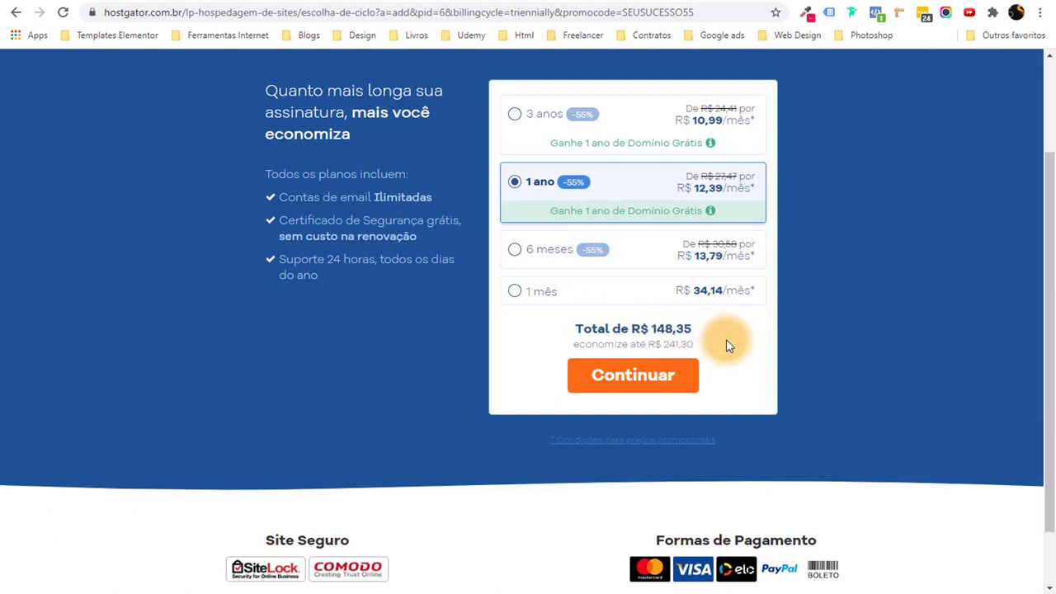
scroll(726, 345, up, 1)
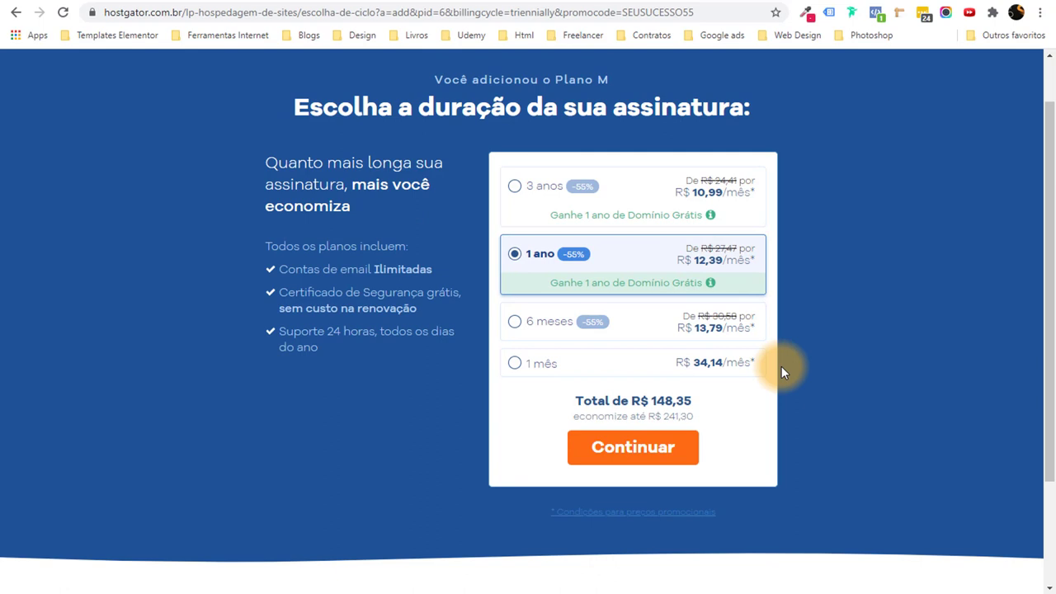
scroll(788, 365, down, 1)
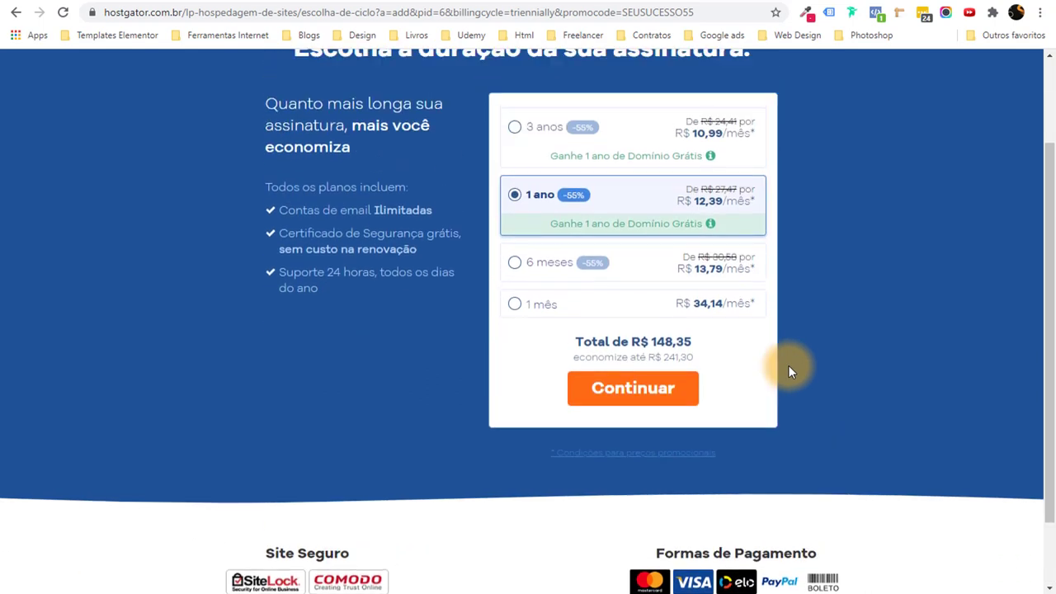
scroll(787, 364, up, 1)
click(649, 480)
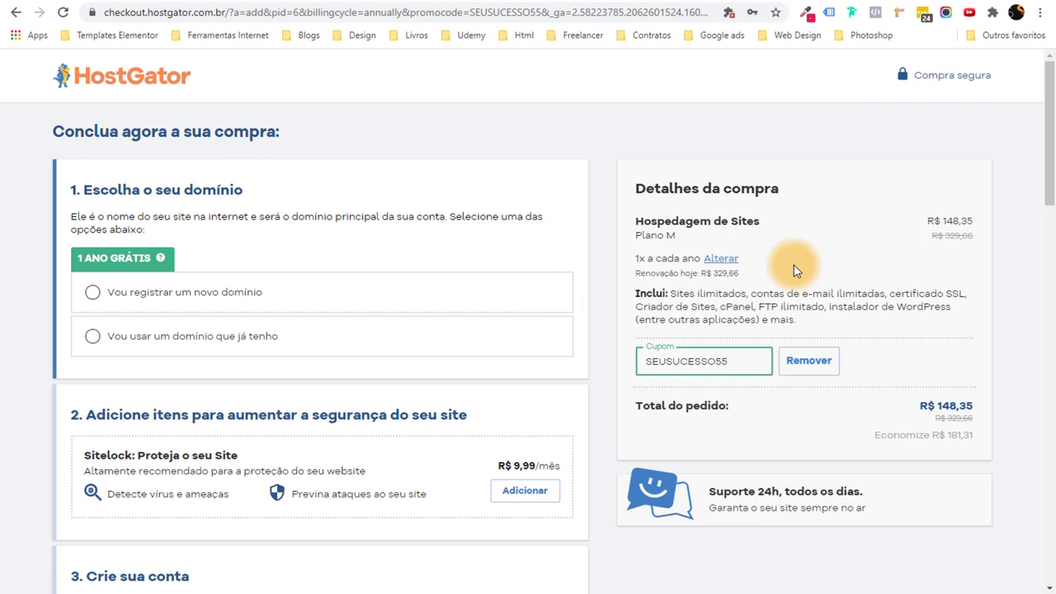
Register the new domain nomedasuaempresaaqui.com, keeping the .com extension.
scroll(322, 229, down, 3)
scroll(323, 228, up, 3)
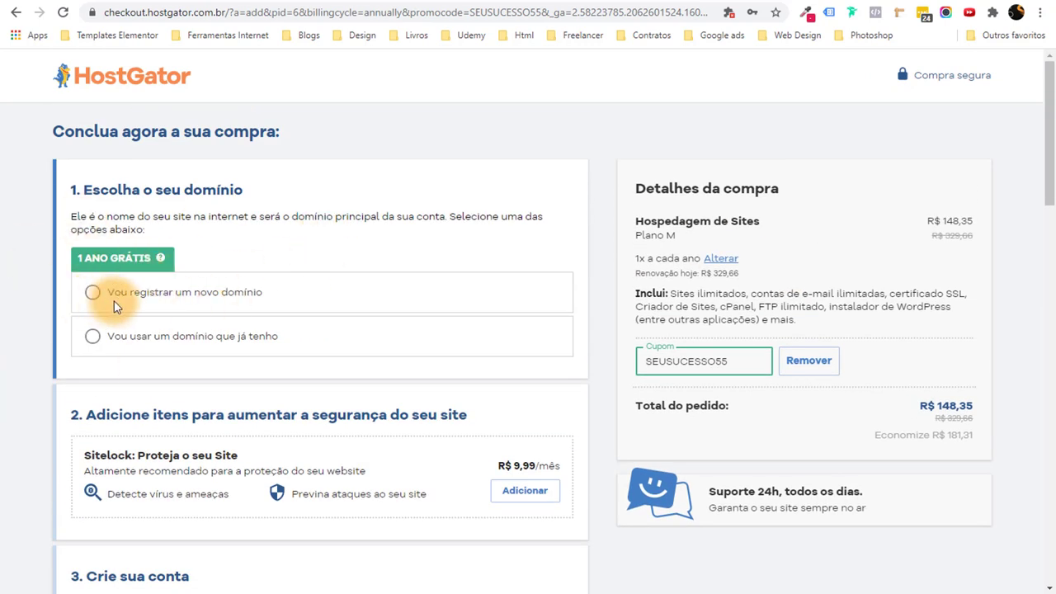
click(224, 296)
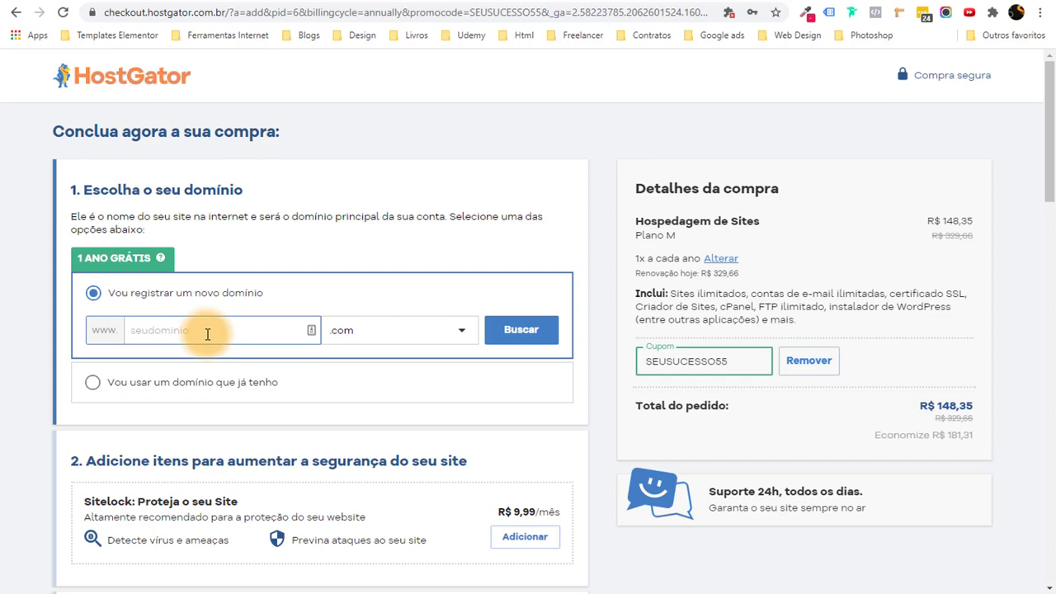
text(nomedasuaempresaaqui)
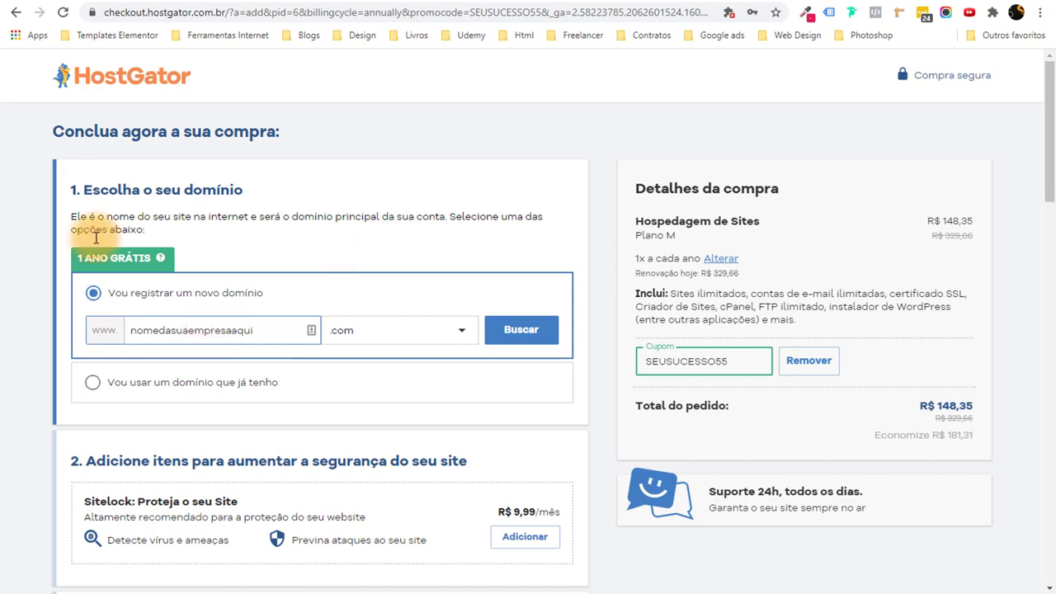
drag(279, 335, 7, 347)
click(7, 345)
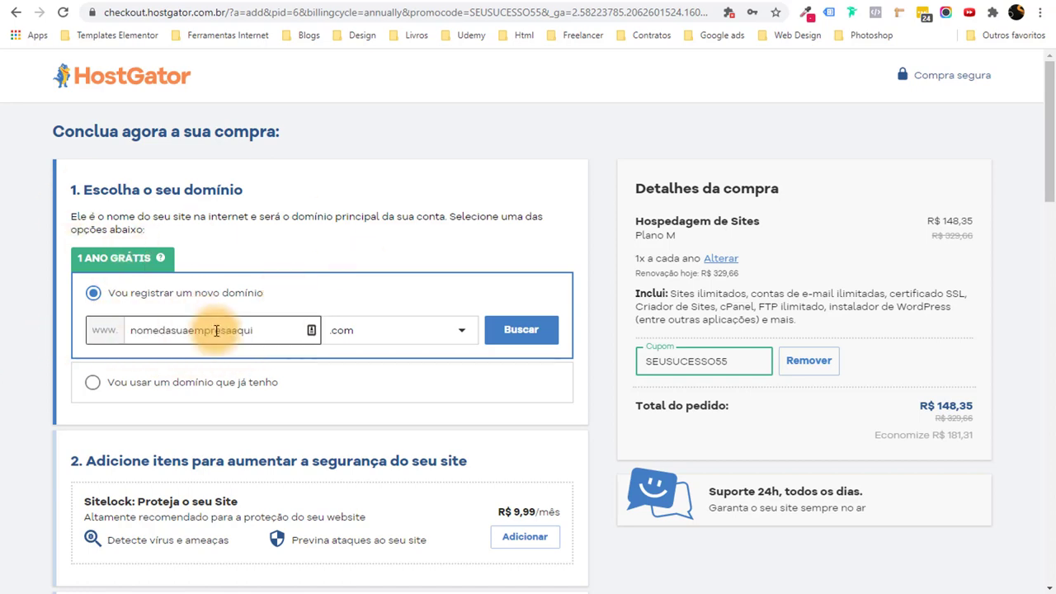
scroll(330, 363, down, 1)
scroll(388, 356, up, 1)
click(370, 332)
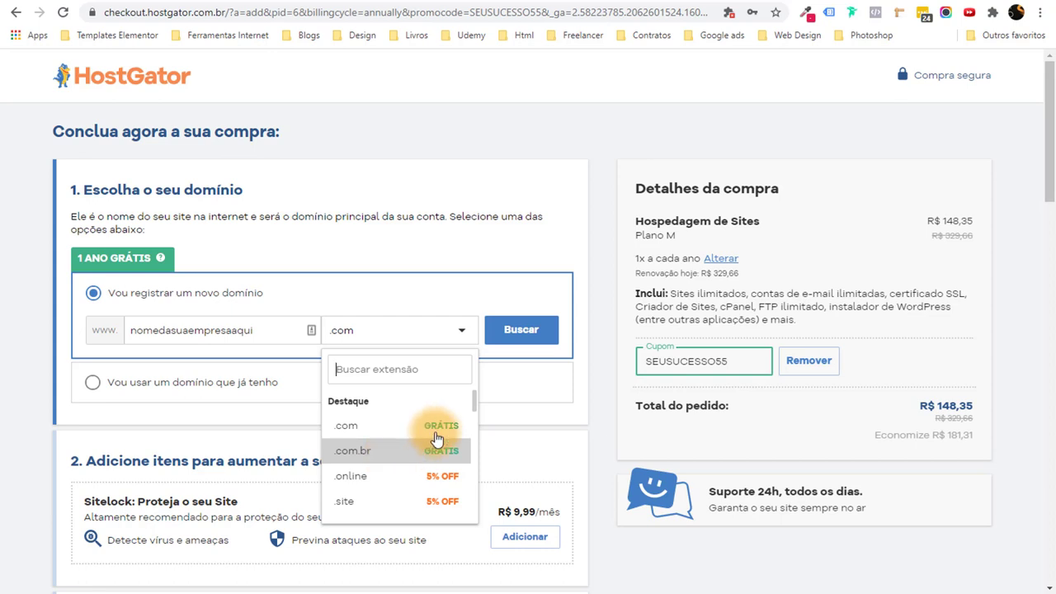
click(7, 410)
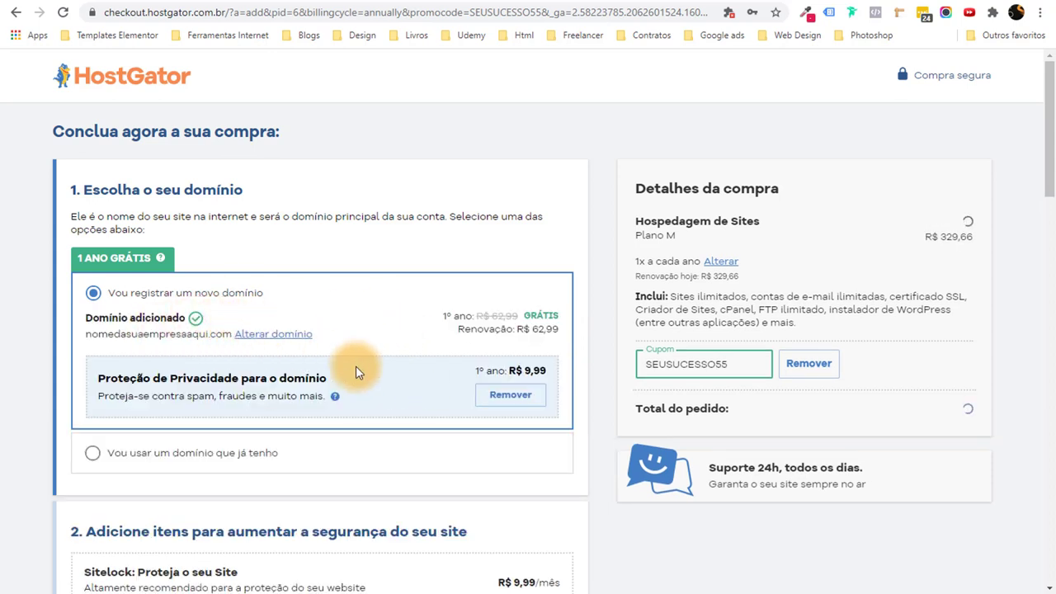
Remove the paid Proteção de Privacidade so the total stays R$ 148,35.
scroll(356, 366, down, 2)
scroll(357, 368, up, 2)
drag(185, 371, 432, 432)
click(426, 407)
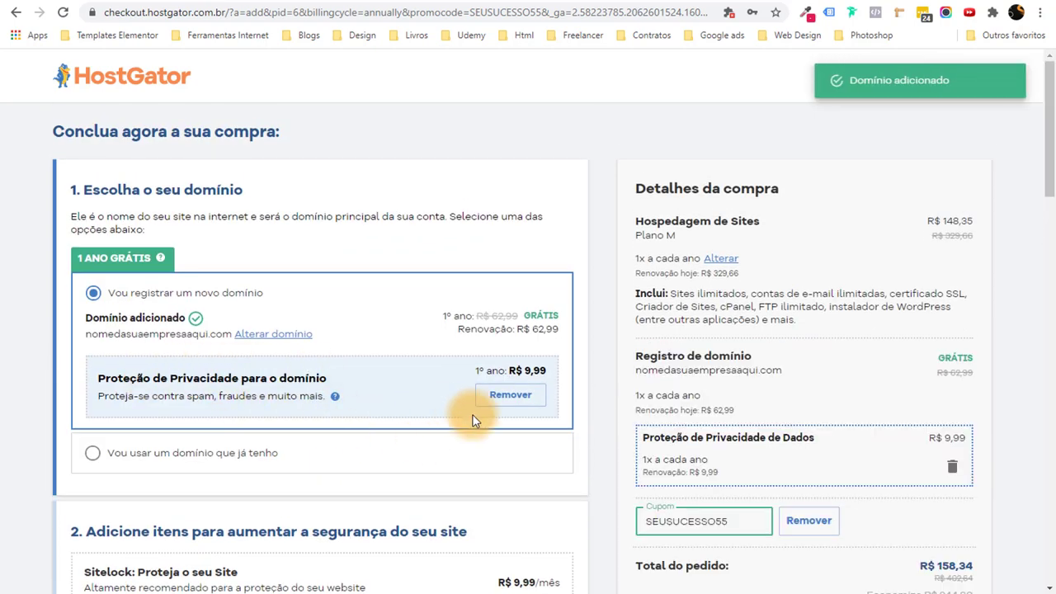
click(497, 397)
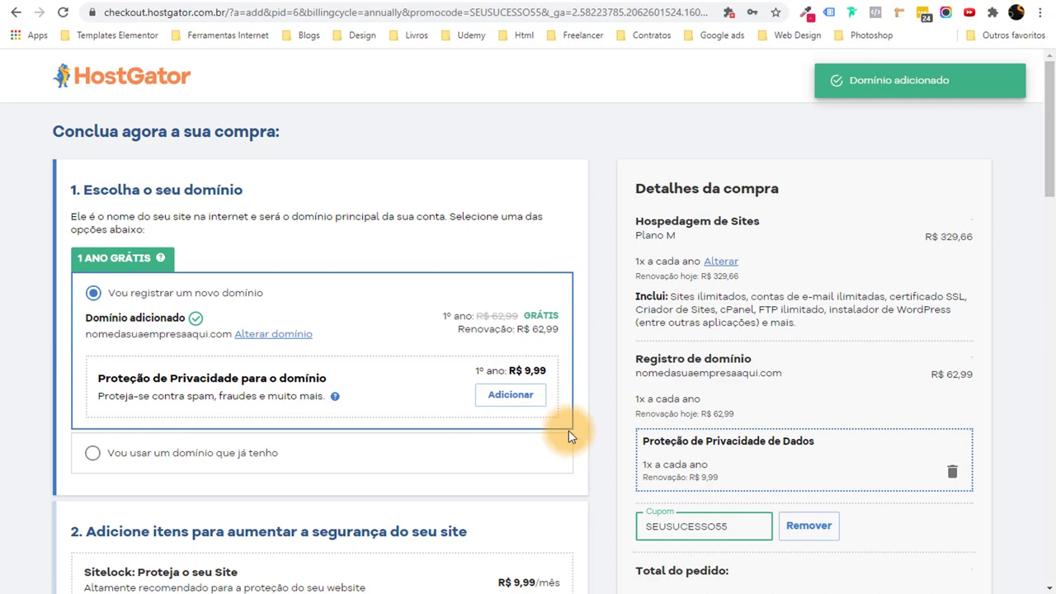
scroll(607, 408, down, 2)
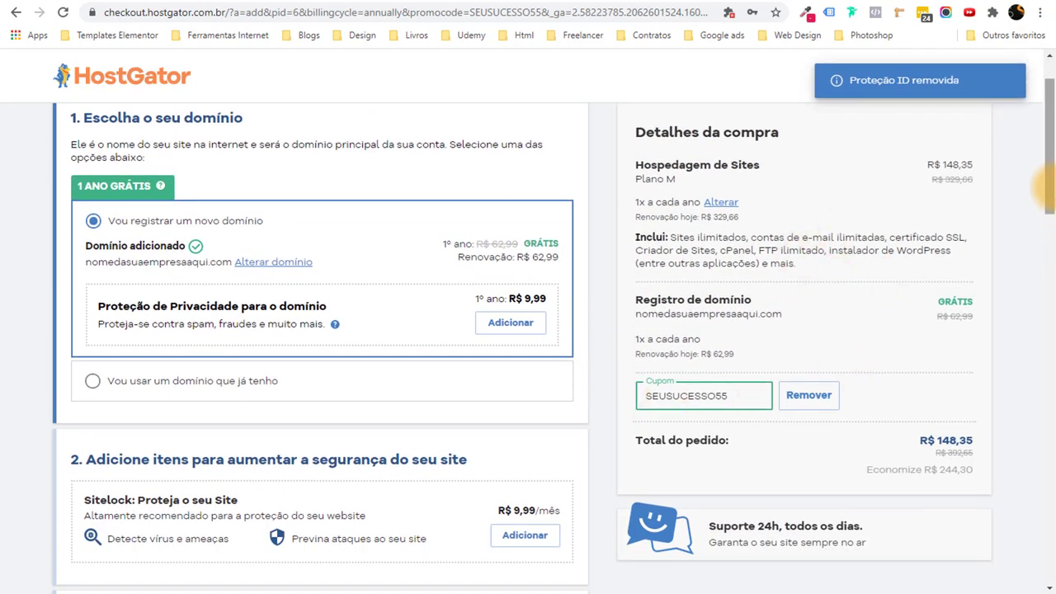
Go through the checkout form's account e-mail, CPF/CNPJ and full name fields.
scroll(1039, 200, up, 1)
scroll(1040, 201, down, 3)
scroll(393, 272, down, 1)
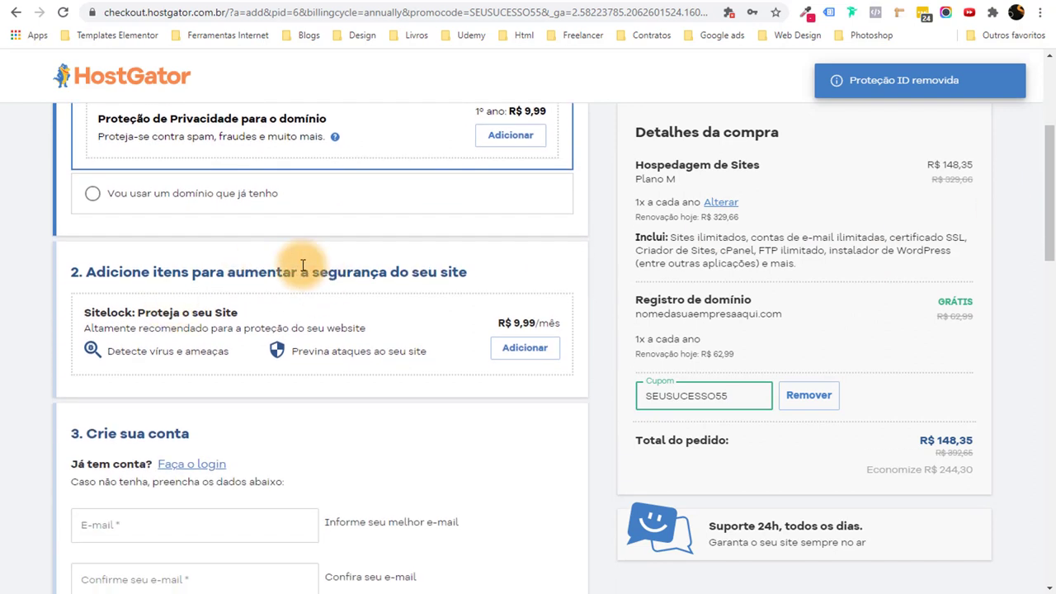
scroll(278, 306, down, 2)
scroll(253, 365, down, 2)
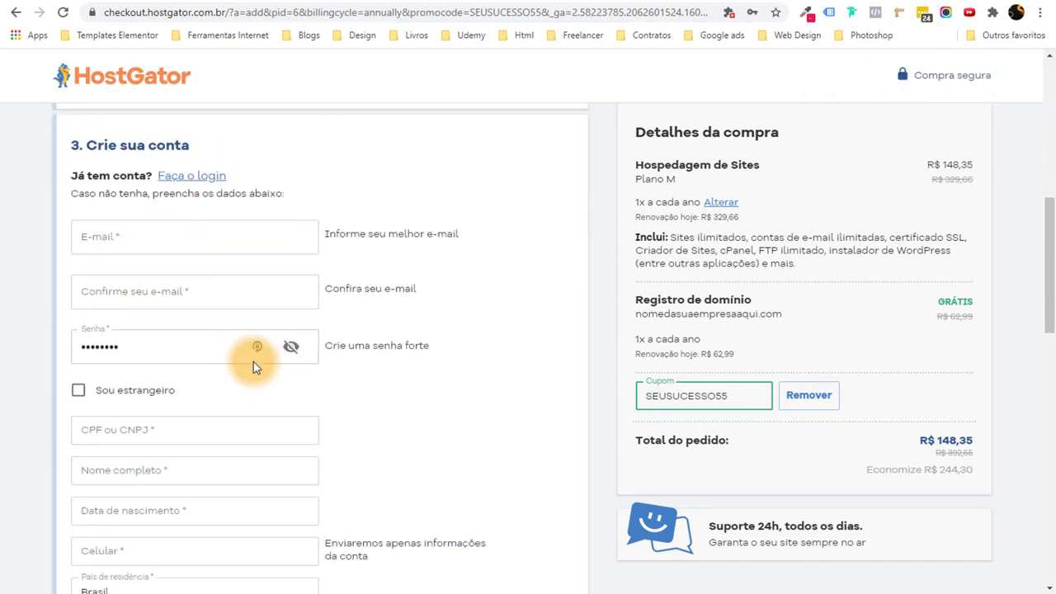
scroll(51, 108, down, 1)
scroll(118, 205, up, 1)
click(106, 240)
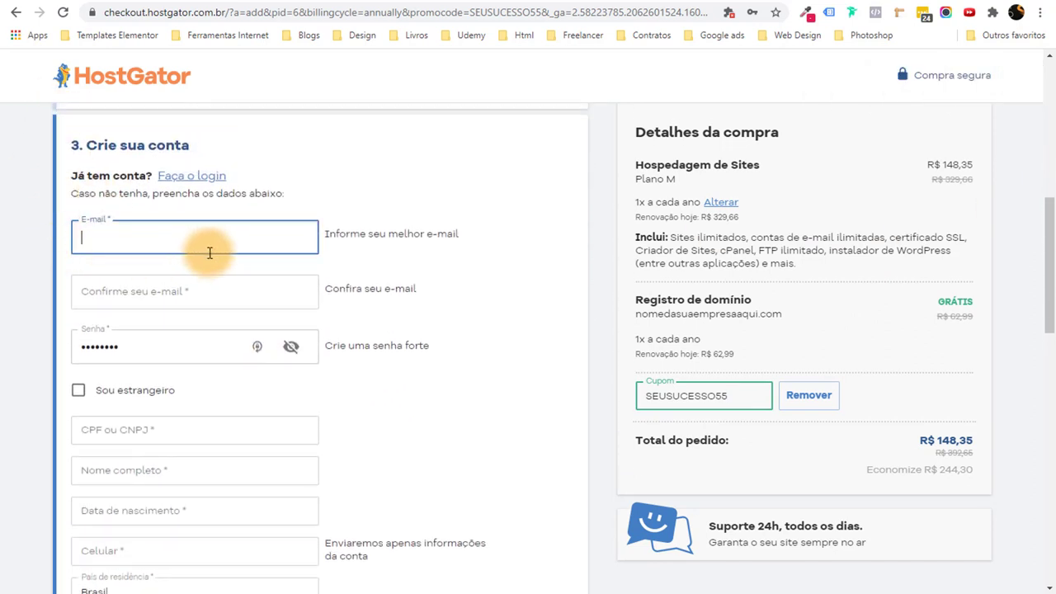
click(253, 292)
scroll(206, 289, down, 3)
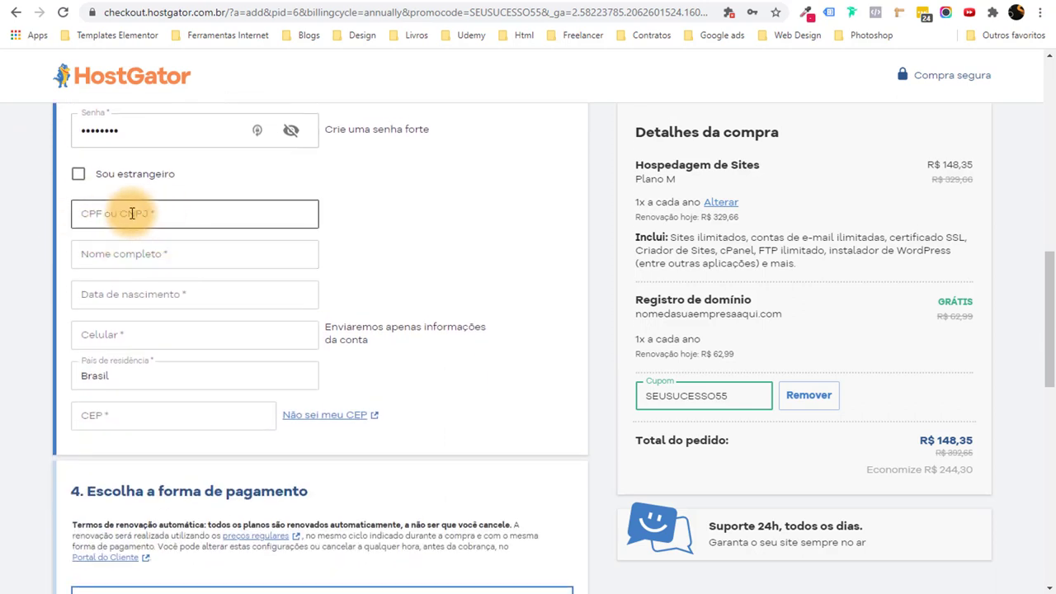
click(131, 214)
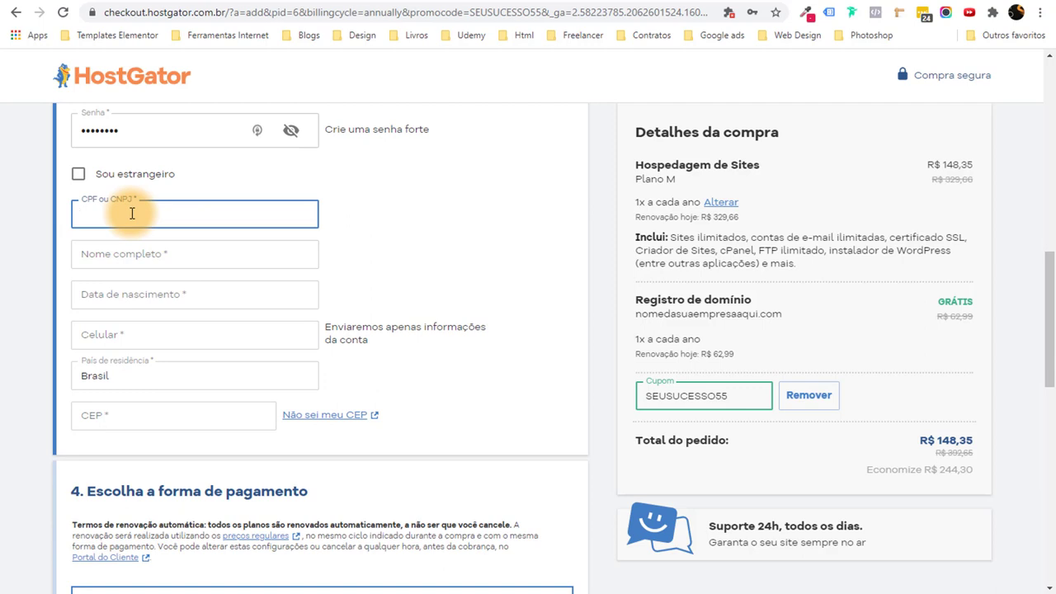
click(140, 249)
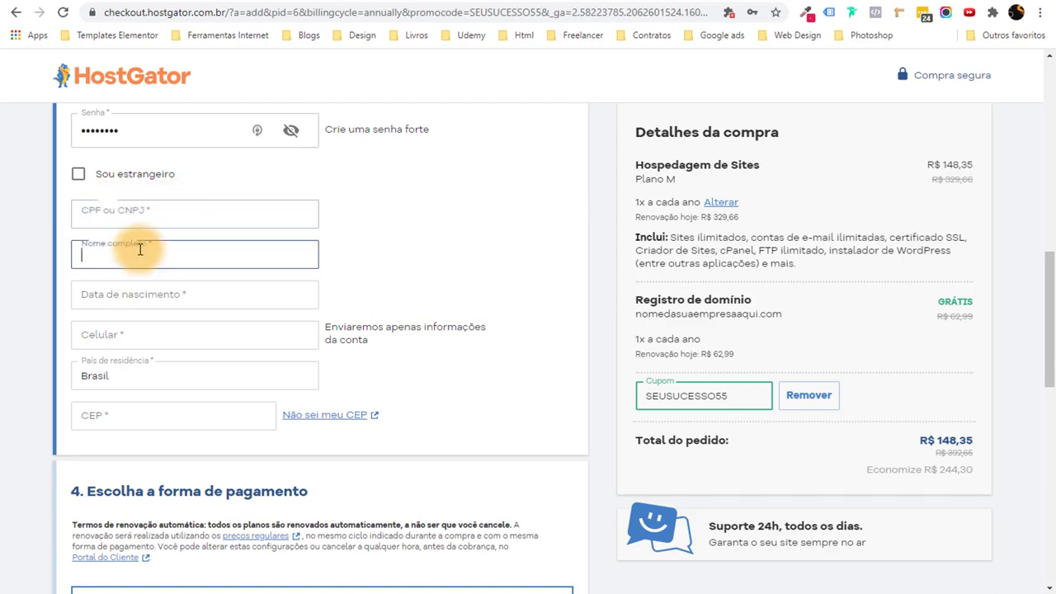
click(132, 215)
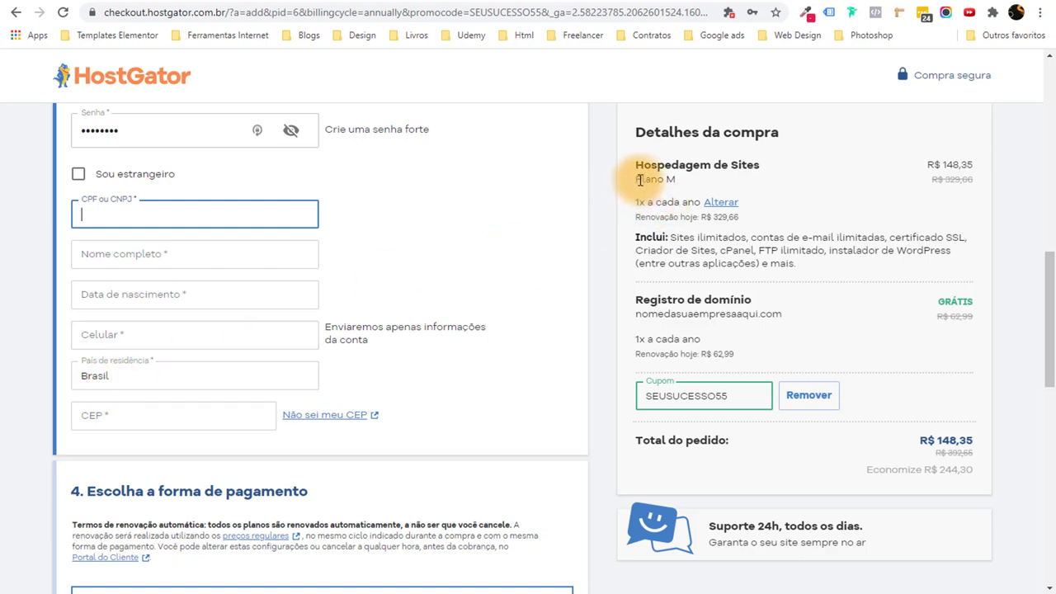
Check the order summary's Plano M and free domain registration lines.
drag(632, 178, 682, 179)
click(682, 179)
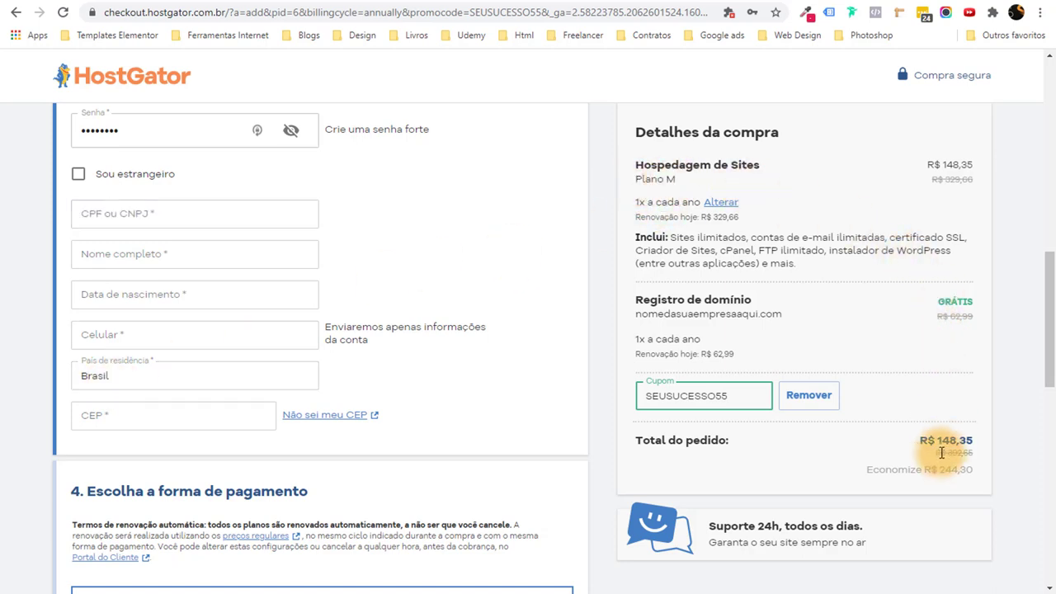
scroll(938, 471, down, 3)
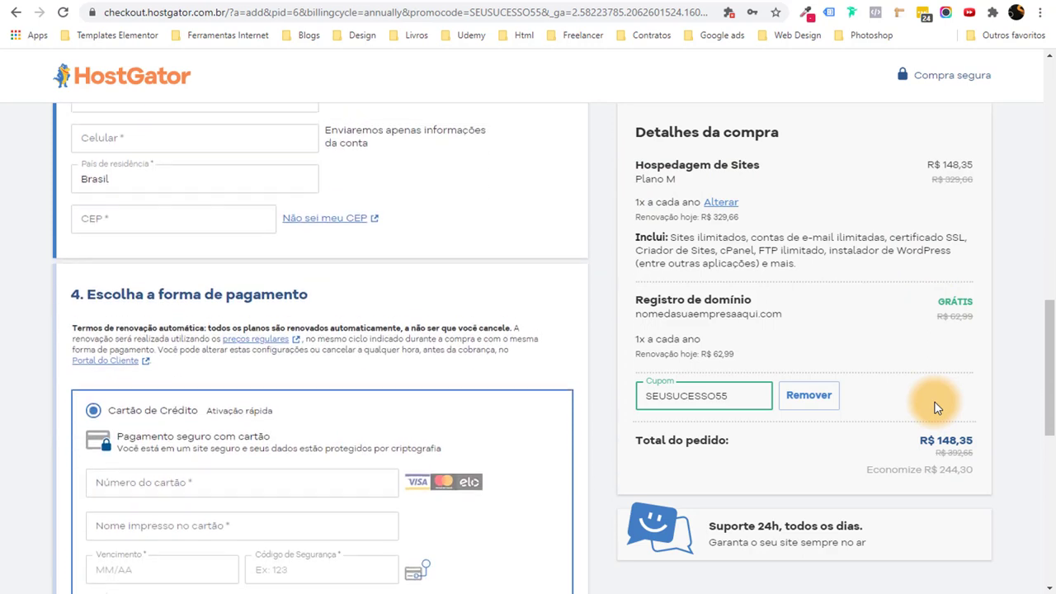
scroll(798, 327, up, 2)
drag(798, 328, 632, 325)
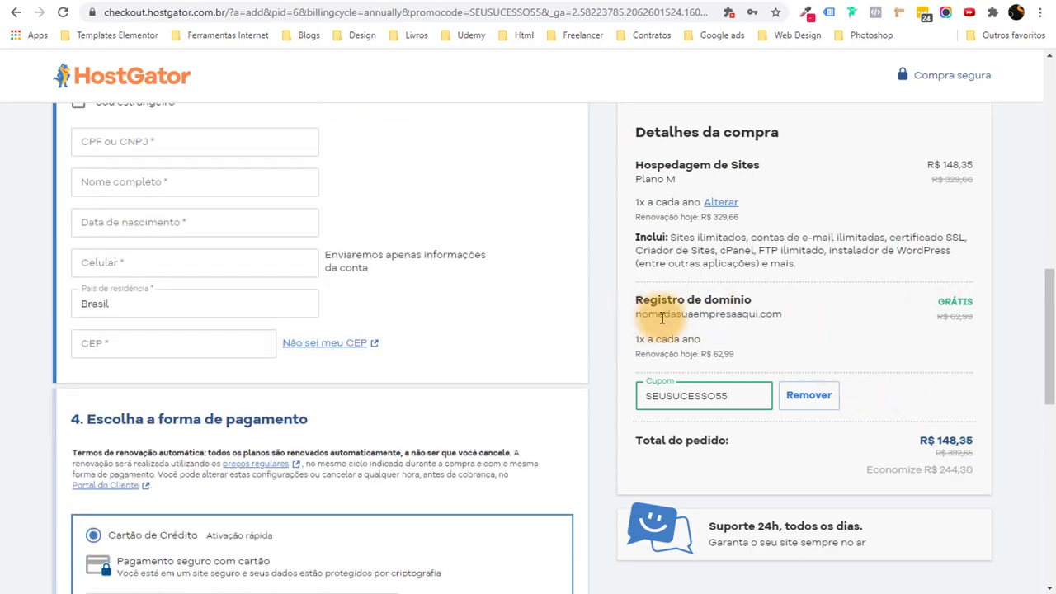
double_click(705, 323)
click(643, 320)
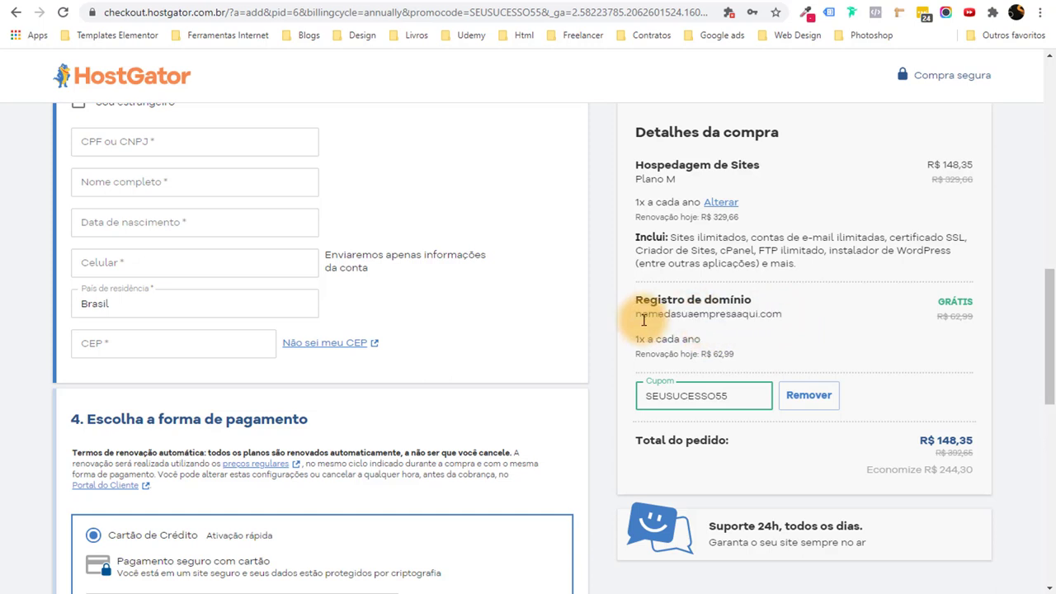
drag(629, 316, 759, 320)
click(979, 237)
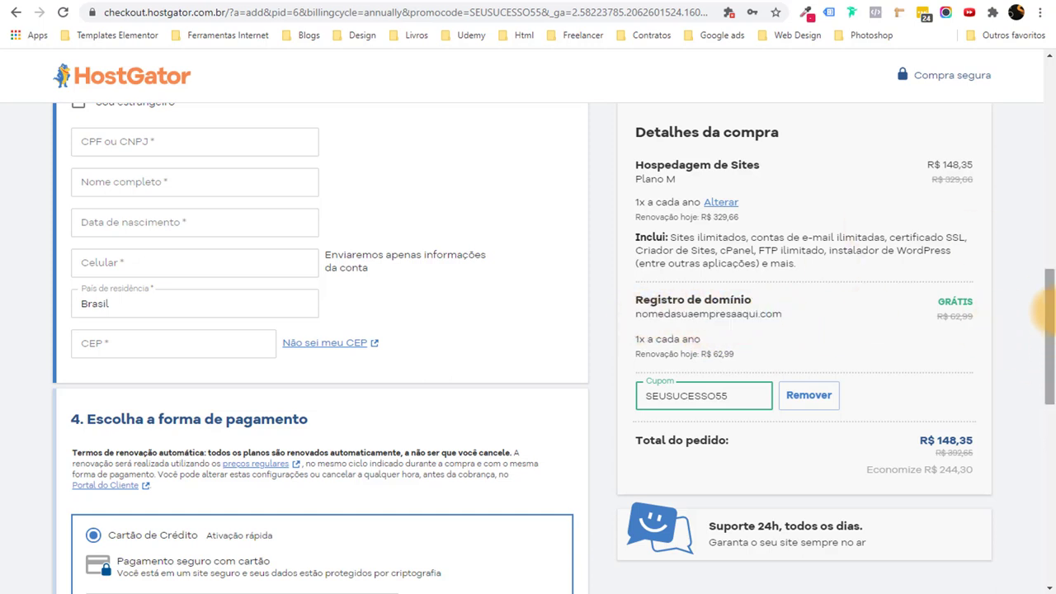
drag(1043, 309, 1037, 405)
Tick the renewal terms agreement and the marketing e-mails opt-in.
scroll(377, 431, up, 2)
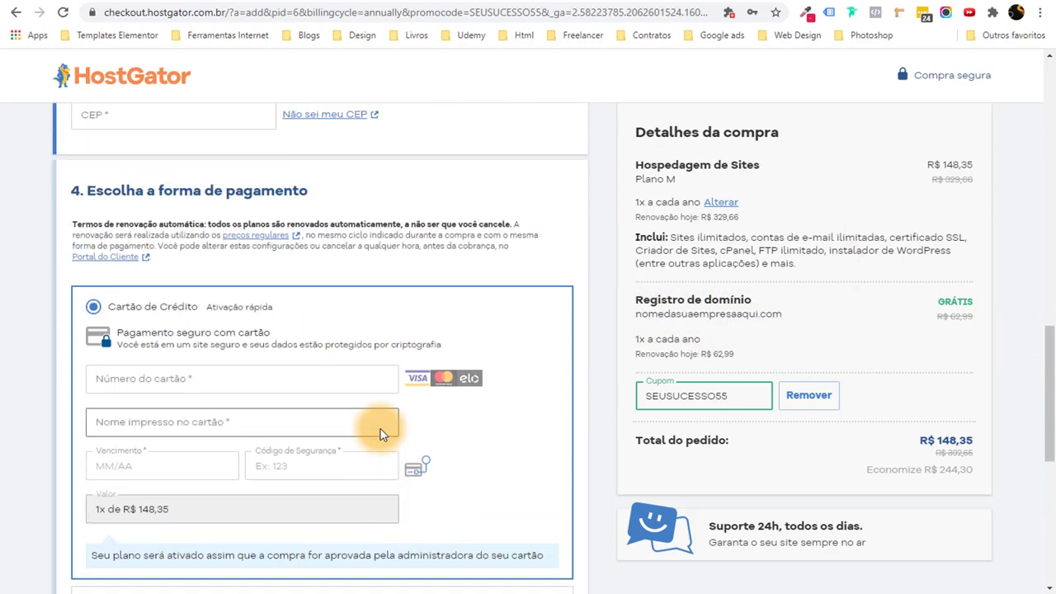
scroll(338, 371, down, 1)
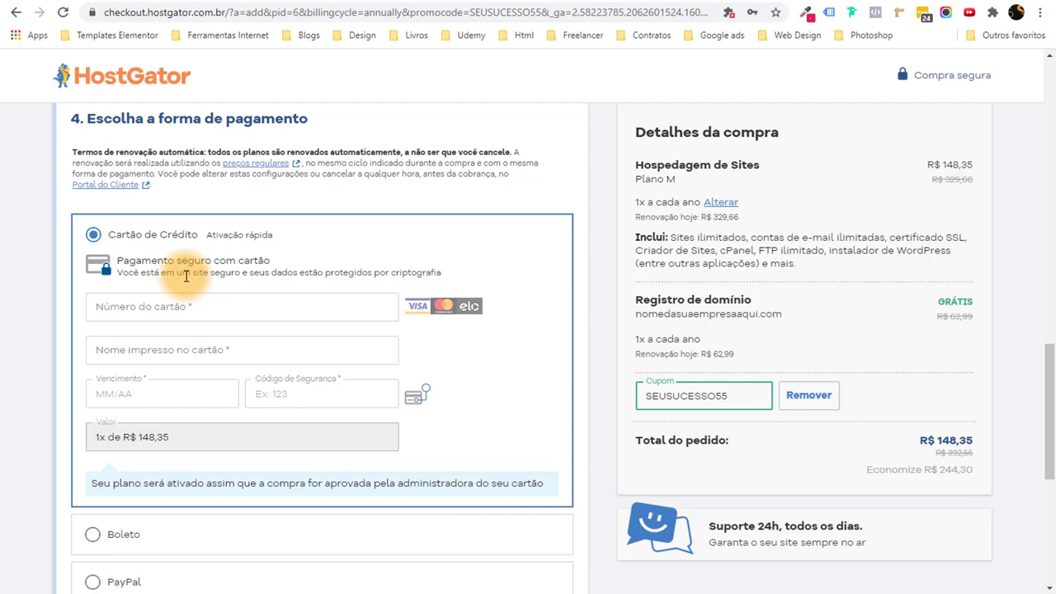
scroll(198, 276, down, 3)
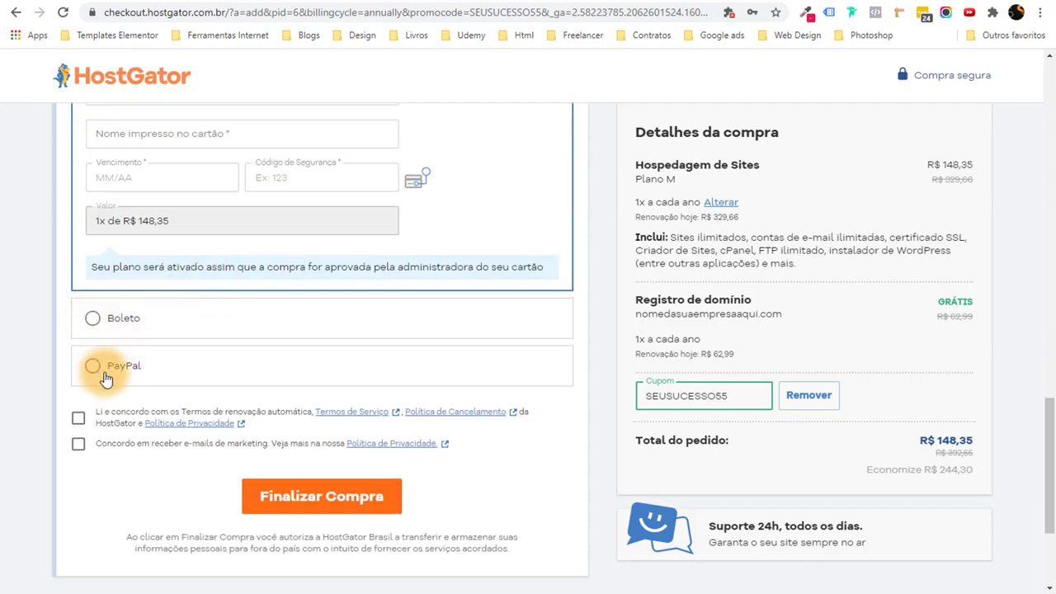
scroll(103, 462, up, 3)
scroll(94, 305, down, 1)
scroll(146, 361, down, 3)
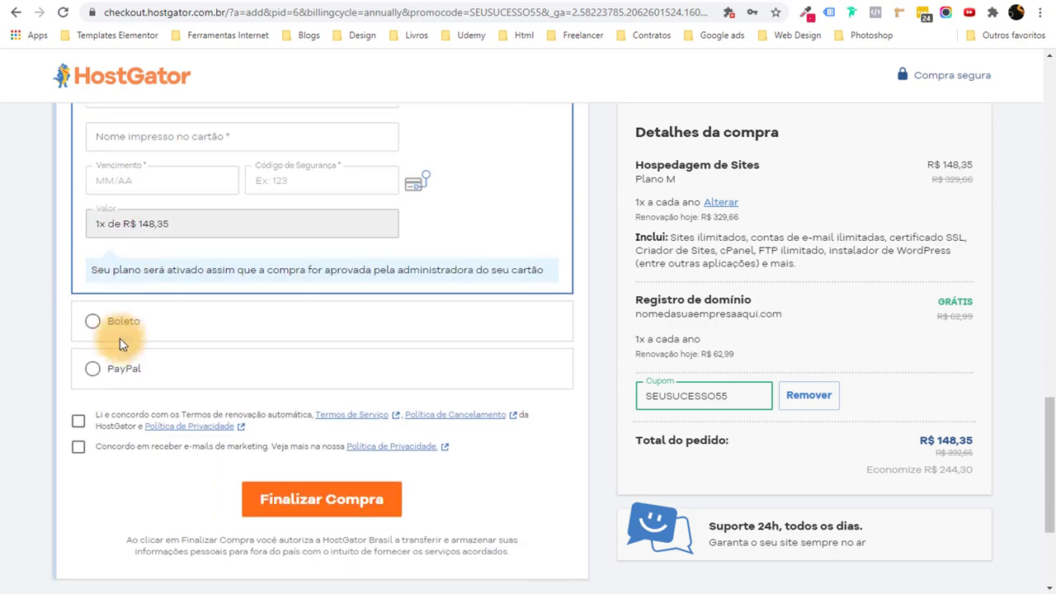
click(78, 346)
click(77, 372)
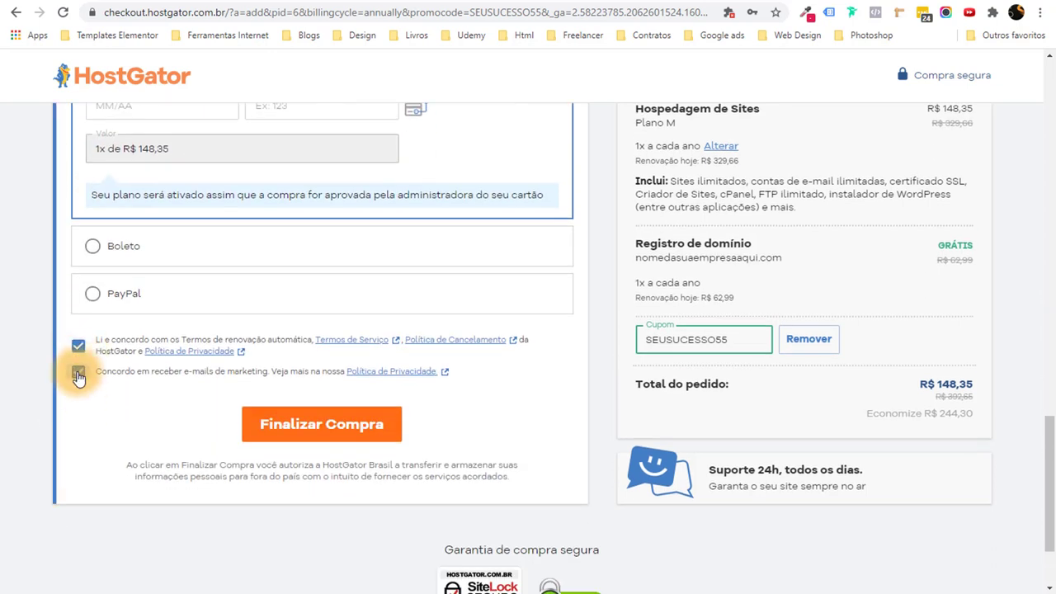
scroll(66, 424, up, 1)
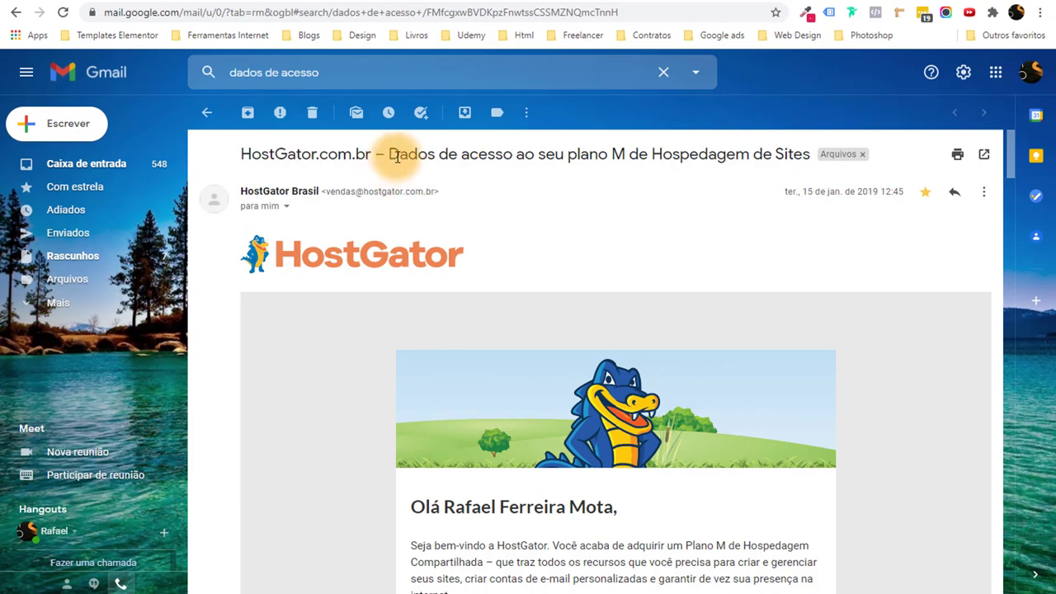
Open the 'Dados de acesso' plan M e-mail and locate its username and password.
drag(400, 154, 625, 156)
click(618, 156)
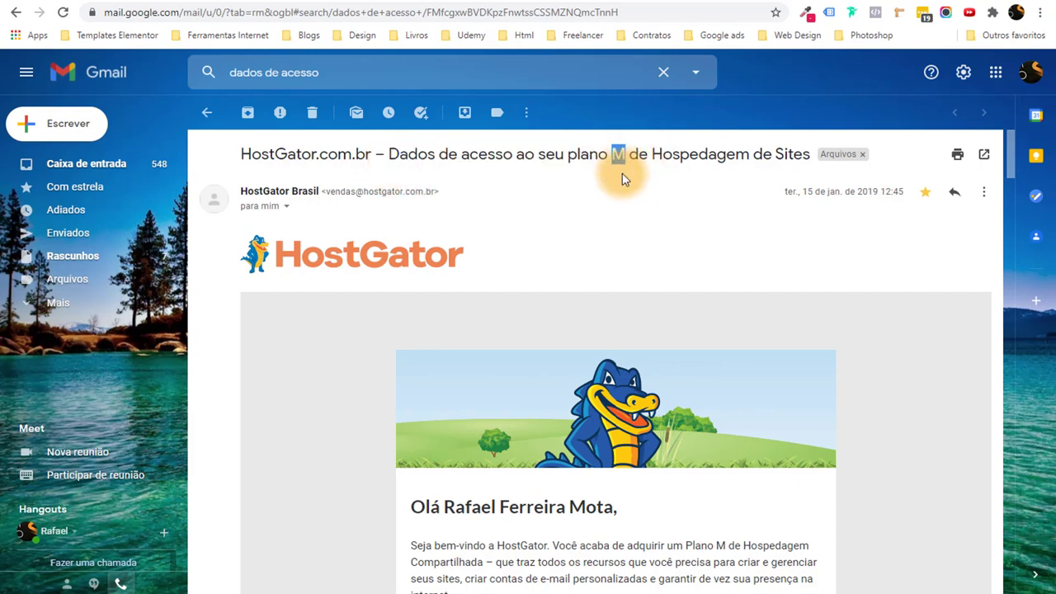
click(659, 182)
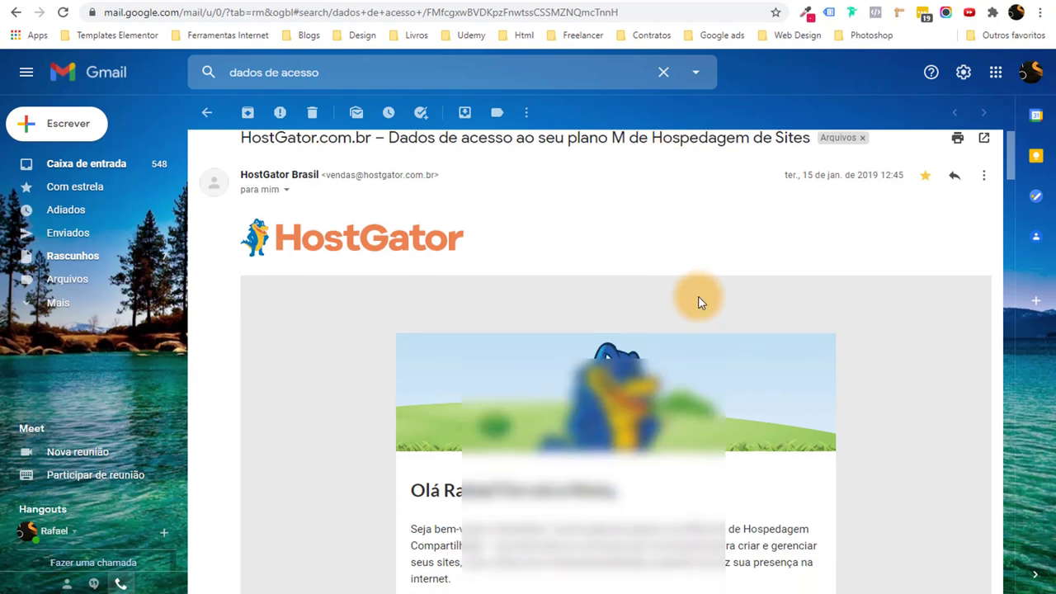
scroll(699, 301, down, 5)
scroll(701, 303, up, 1)
scroll(688, 352, down, 1)
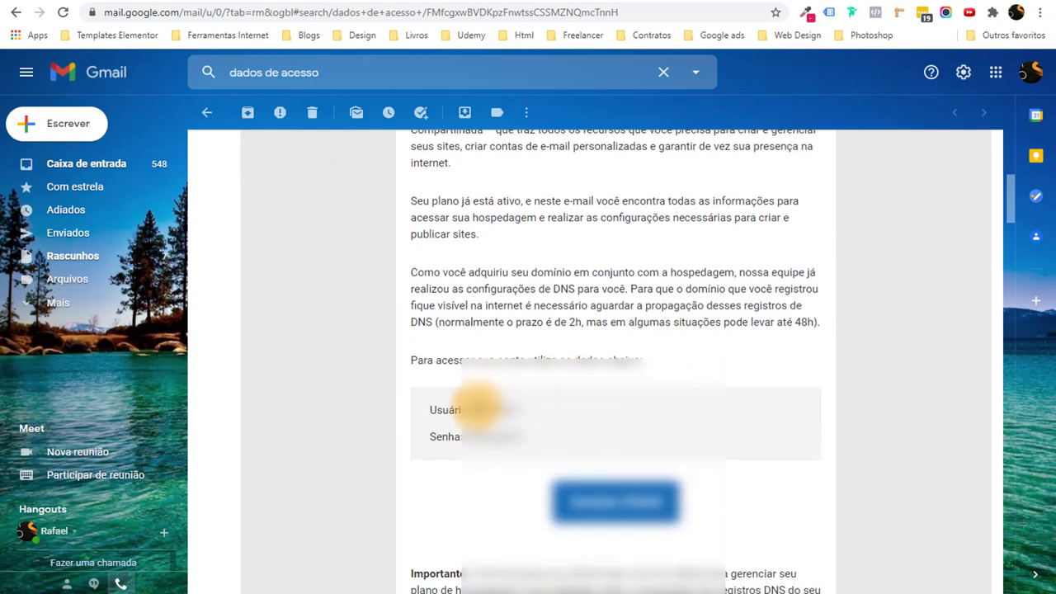
double_click(490, 406)
double_click(492, 436)
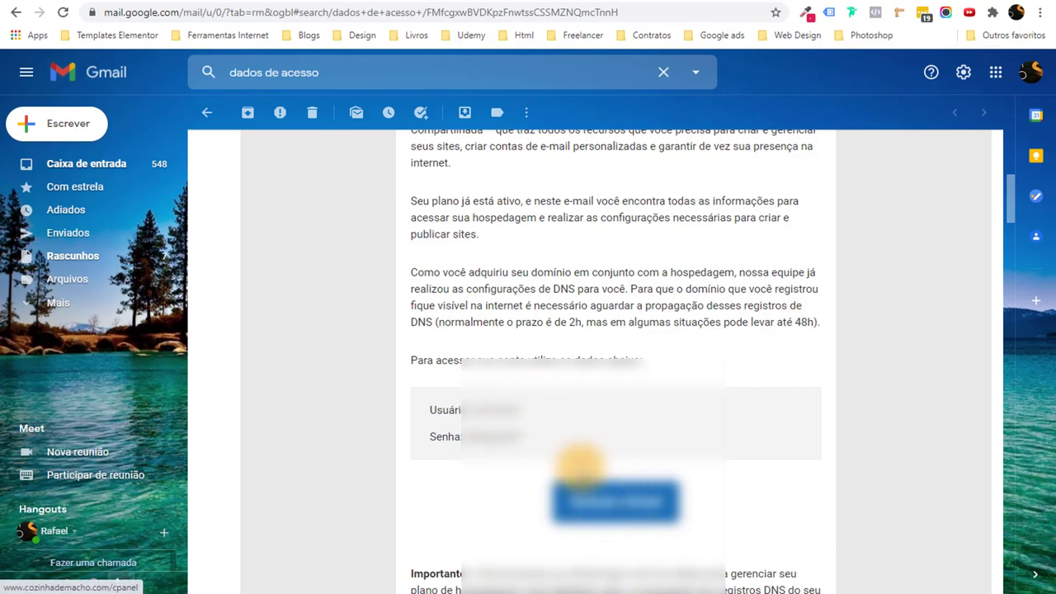
double_click(495, 408)
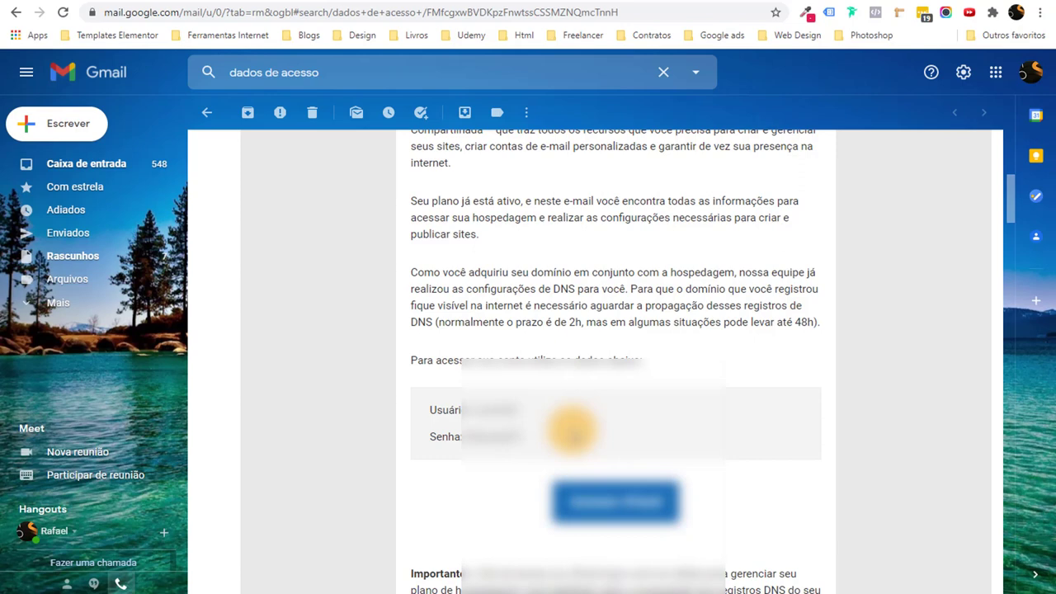
Open the HostGator client area's Meus sites list showing cozinhademacho.com as active.
click(761, 2)
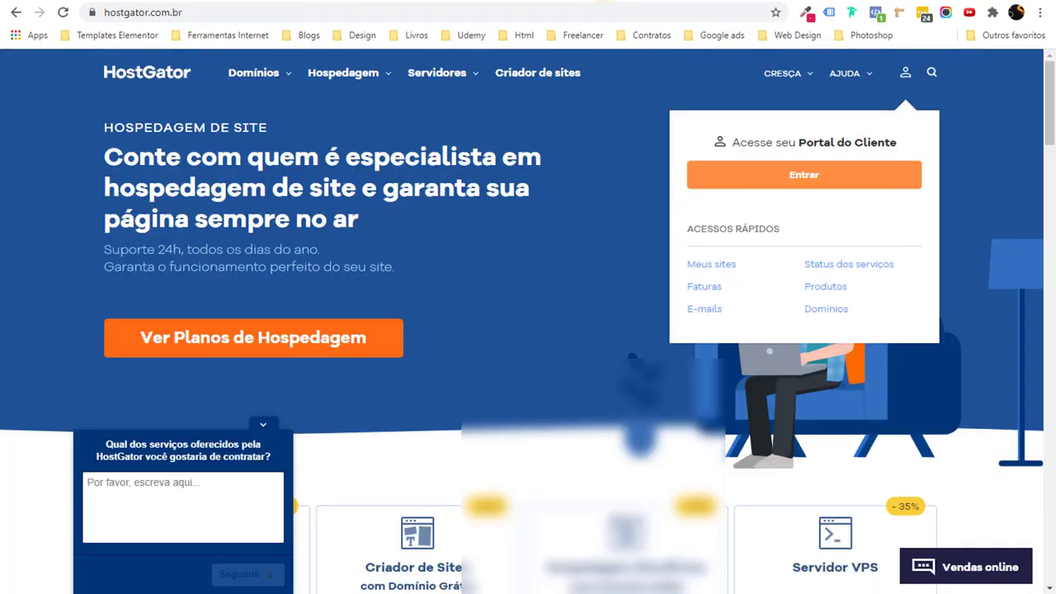
click(136, 11)
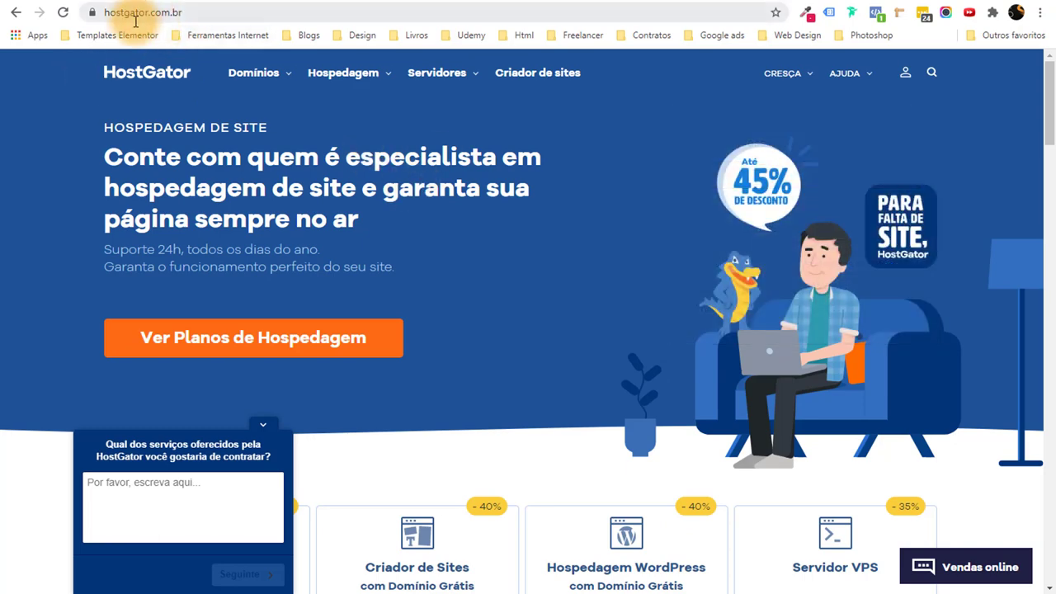
click(412, 180)
scroll(532, 225, down, 2)
scroll(544, 226, up, 2)
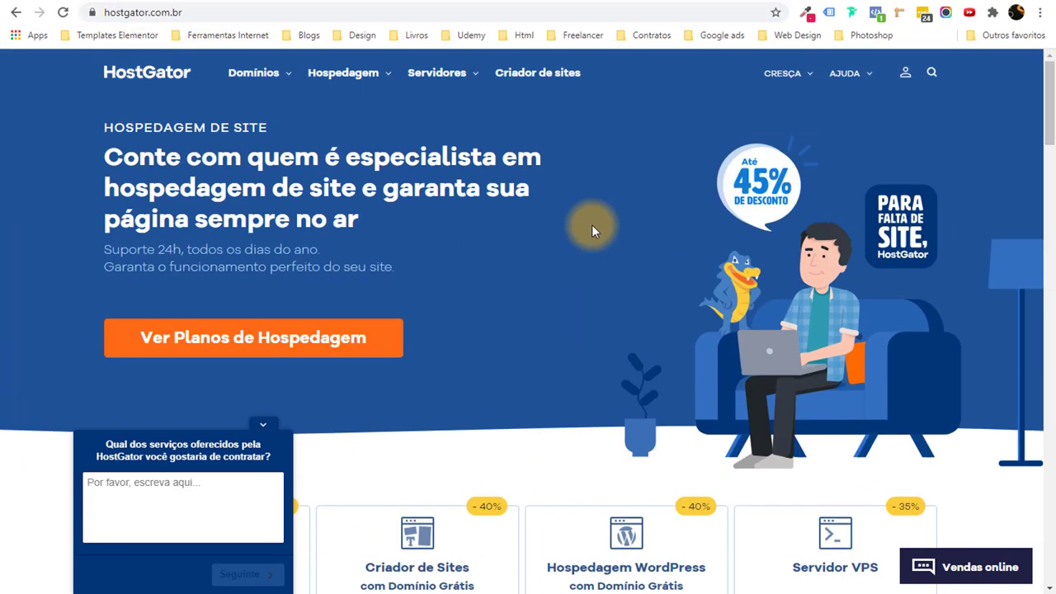
click(906, 74)
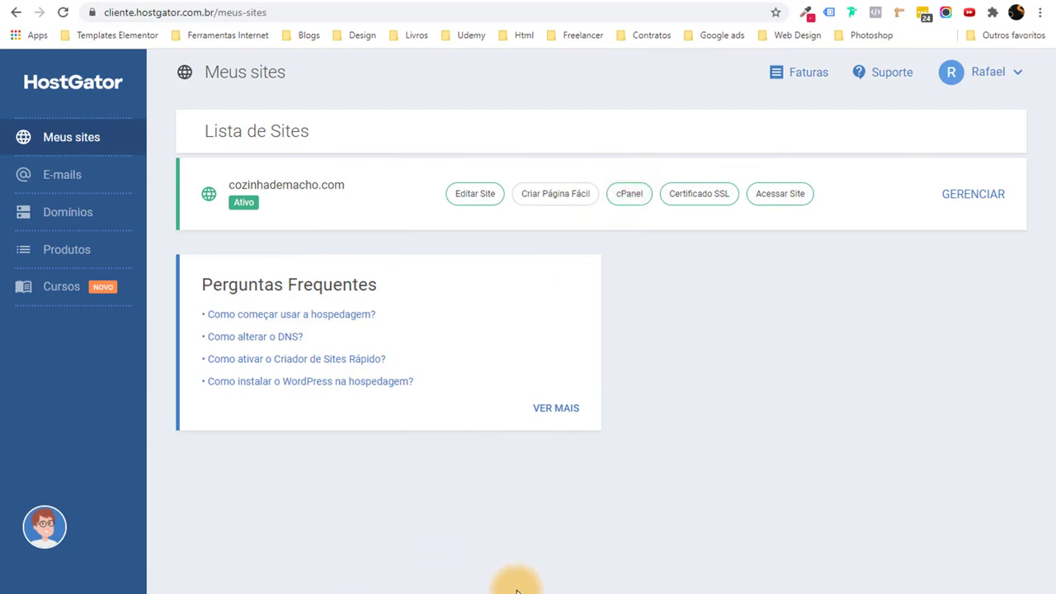
Switch to the XMind mind map and review Passo 01's Domínio and Hospedagem topics.
click(514, 589)
drag(536, 159, 729, 441)
click(729, 442)
drag(441, 132, 610, 239)
drag(715, 206, 654, 295)
Clear the topic selections in the #Passo 01 branch.
click(736, 237)
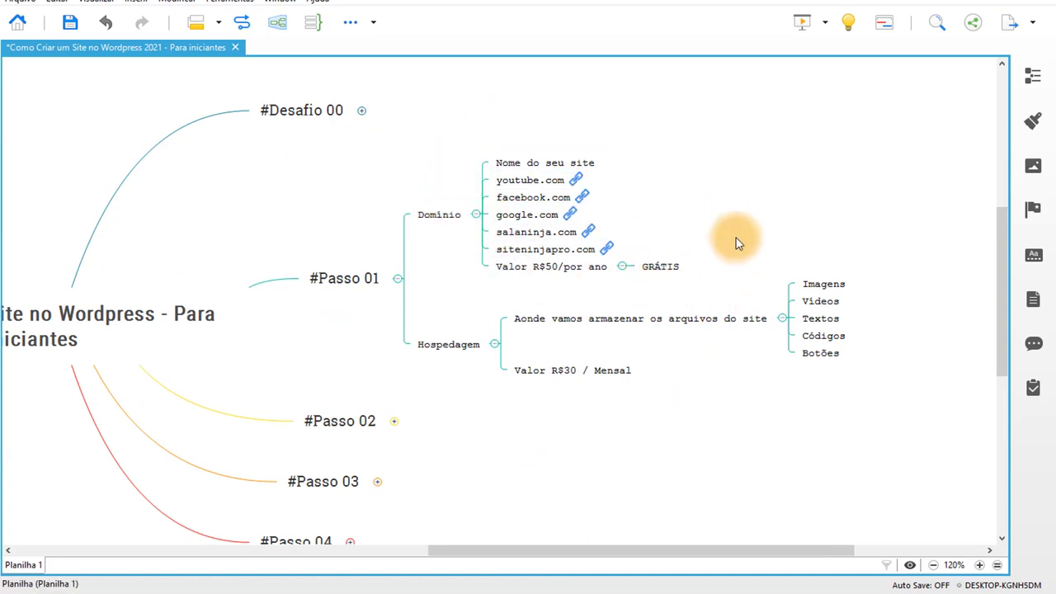
drag(700, 448, 408, 154)
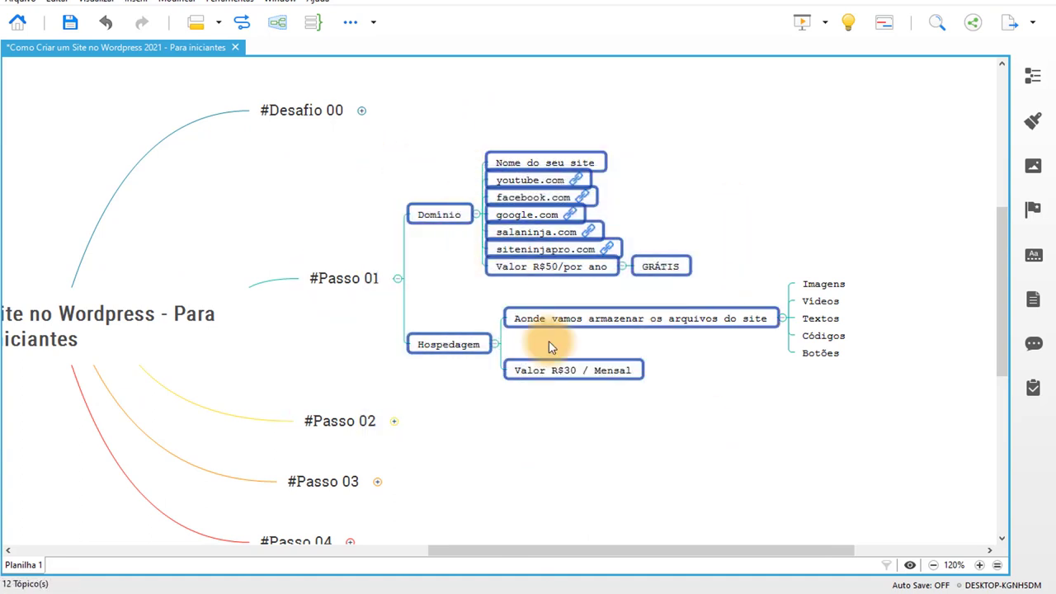
click(572, 391)
click(580, 367)
click(566, 418)
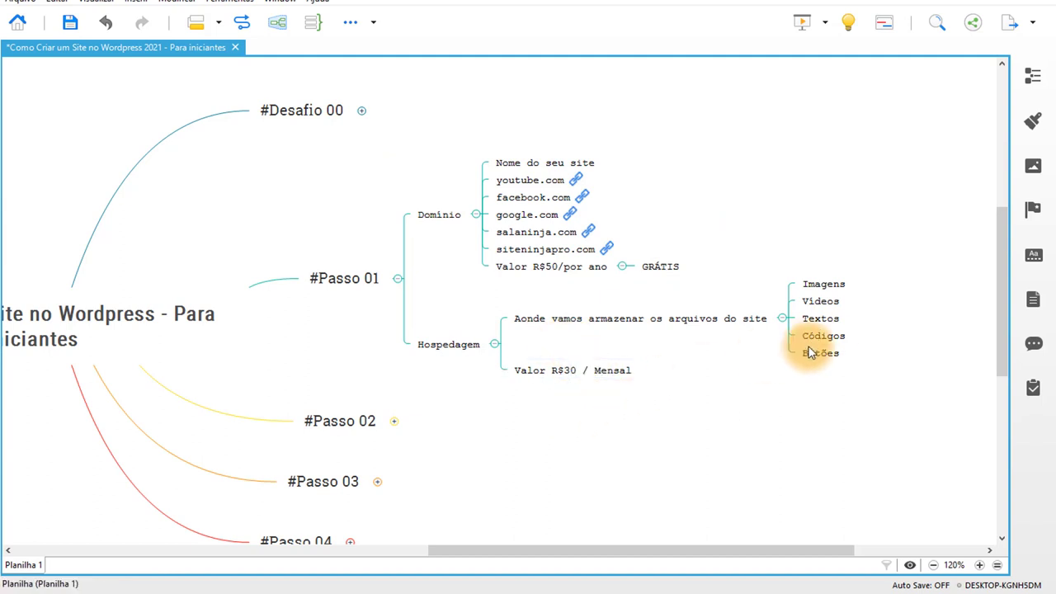
Collapse Hospedagem, Domínio and #Passo 01, then expand #Passo 02 to Instalar o Wordpress.
click(782, 323)
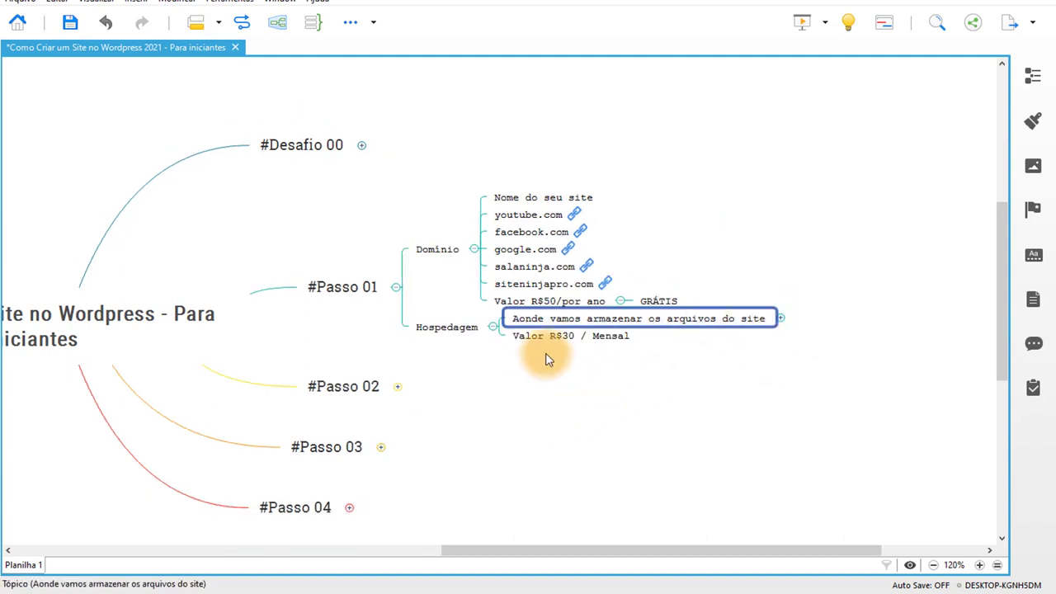
click(494, 326)
click(476, 262)
click(391, 265)
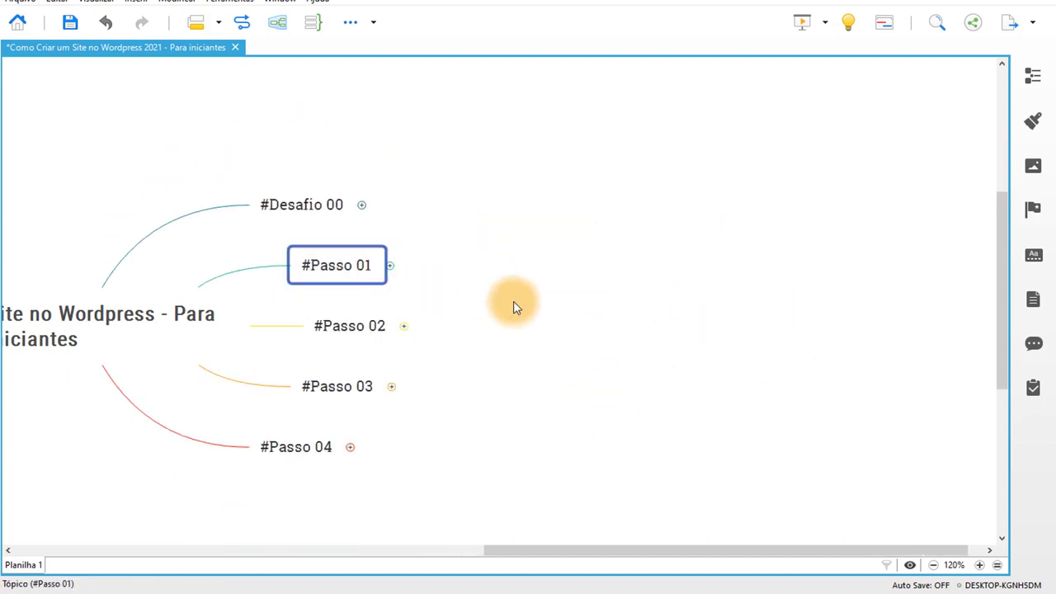
click(545, 244)
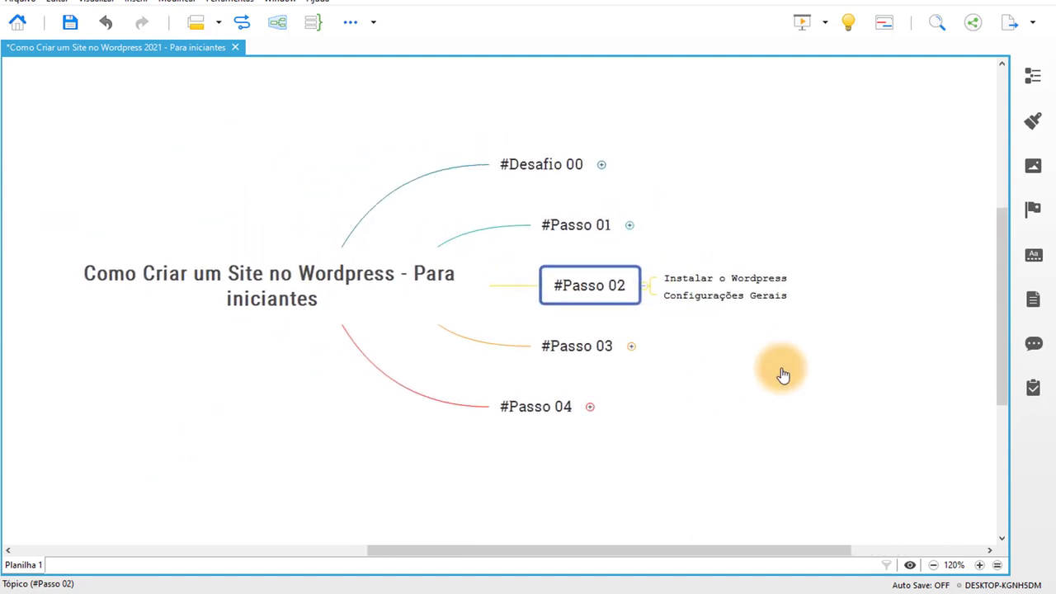
click(768, 222)
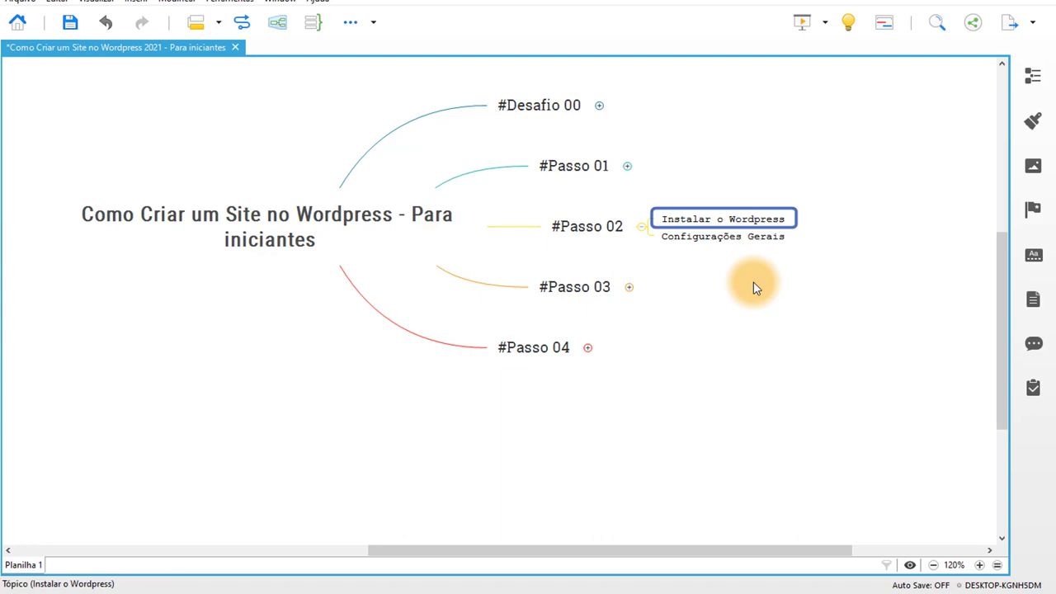
click(413, 592)
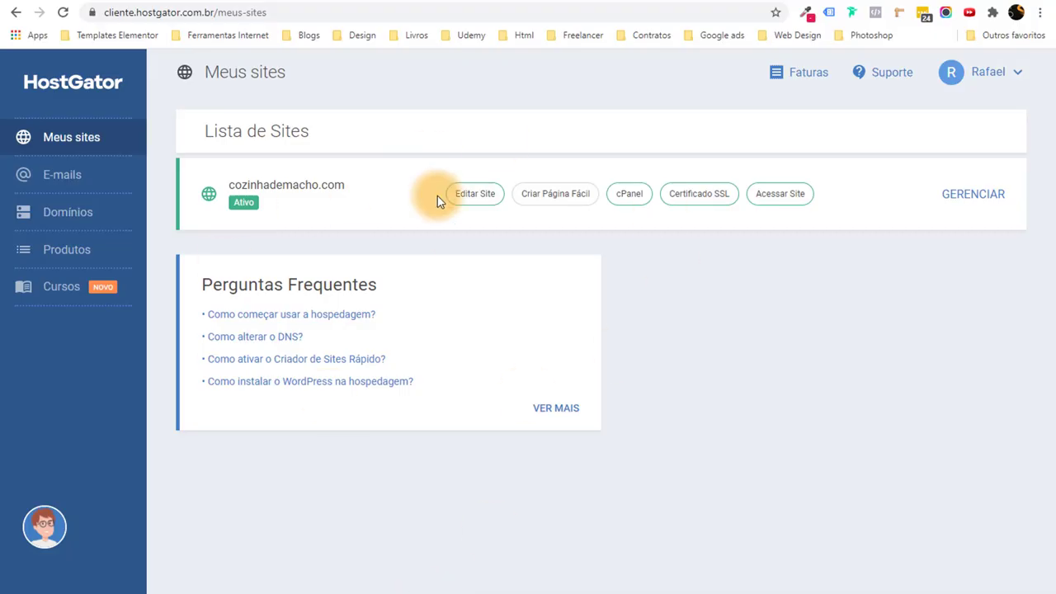
From cozinhademacho.com's cPanel, launch Softaculous and start a new WordPress installation.
click(629, 198)
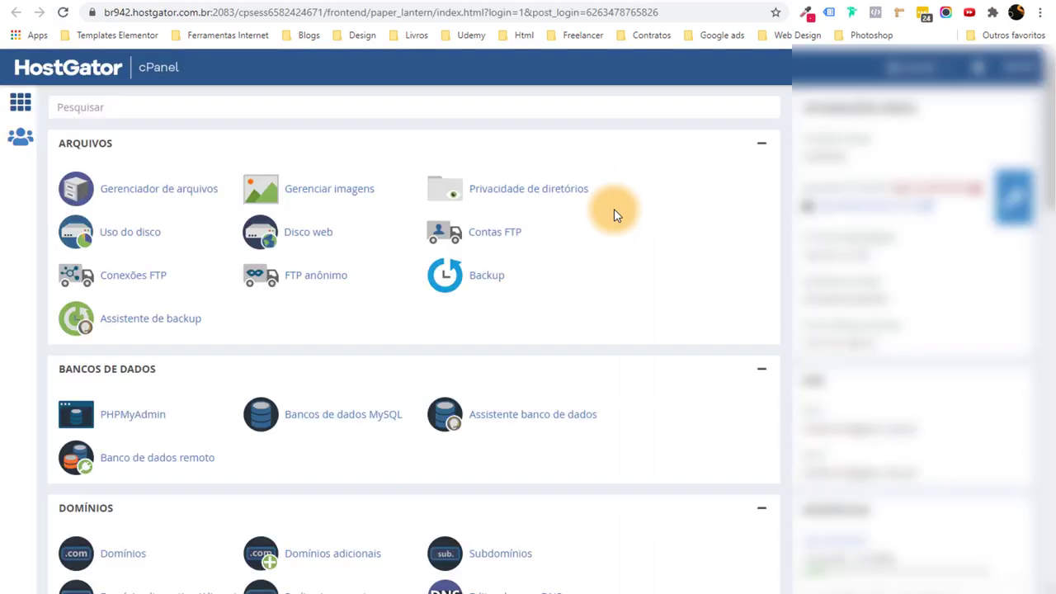
scroll(1044, 169, down, 3)
drag(1041, 169, 1017, 419)
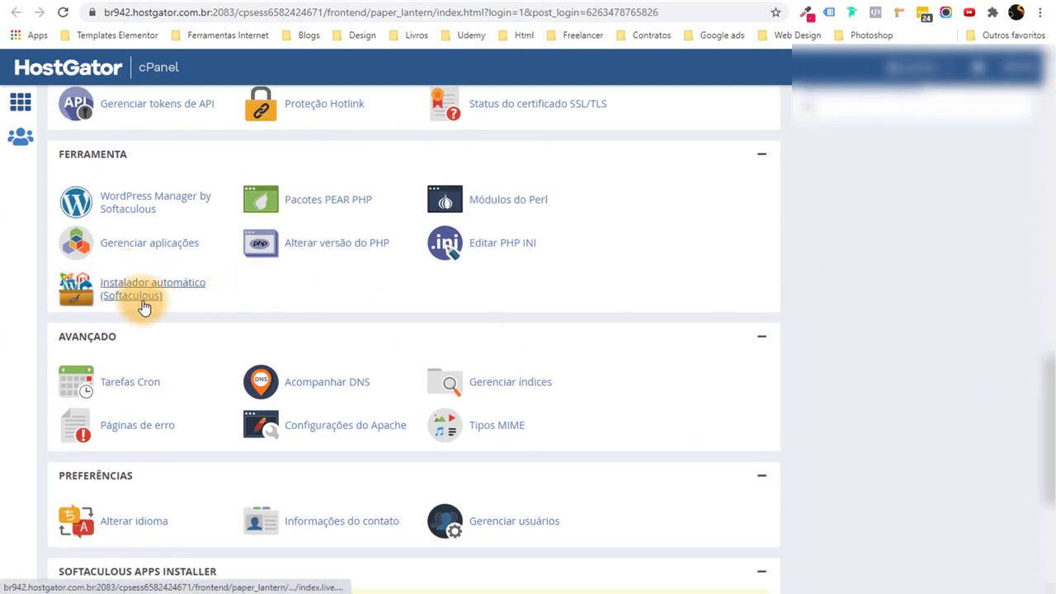
click(142, 306)
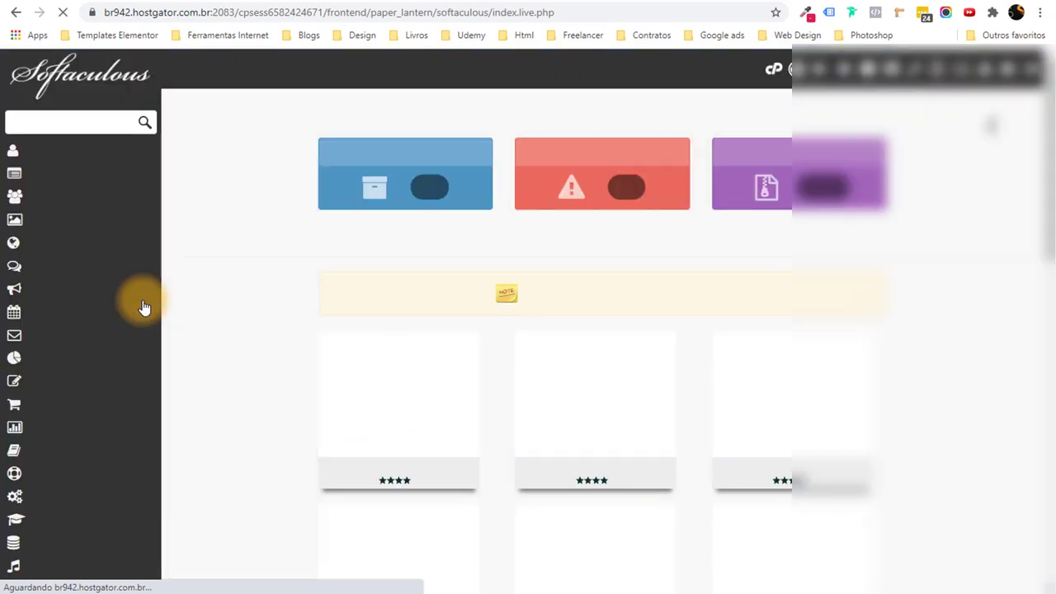
scroll(495, 268, down, 4)
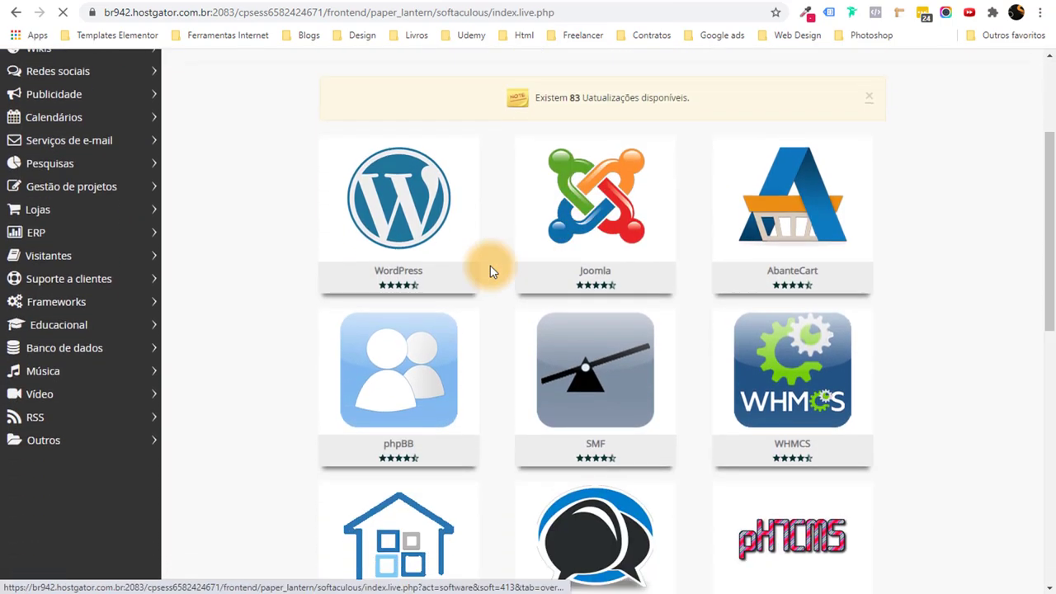
scroll(665, 321, up, 4)
mouse_move(603, 366)
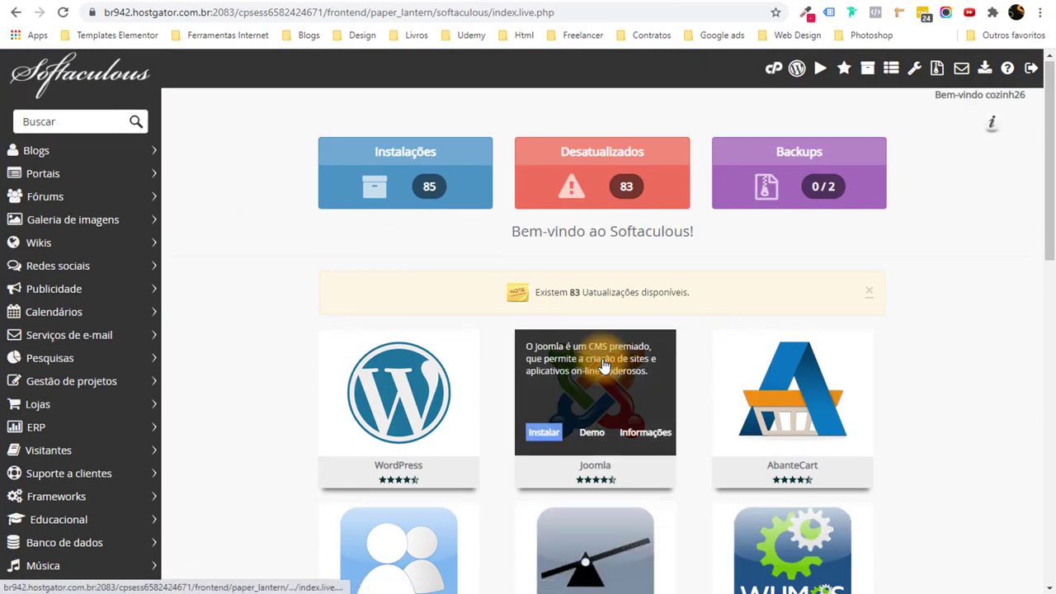
mouse_move(446, 396)
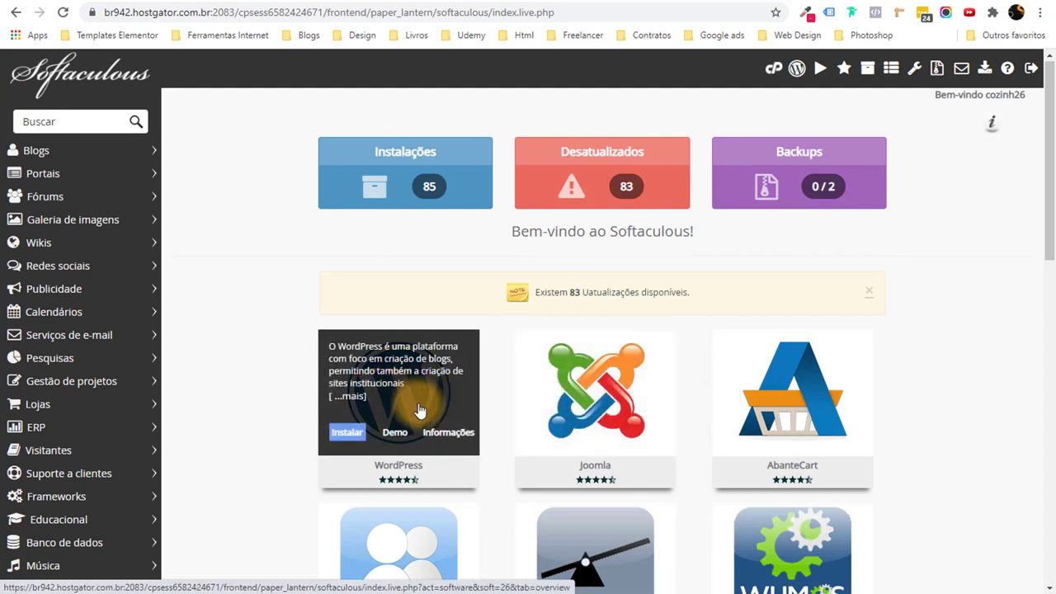
click(345, 441)
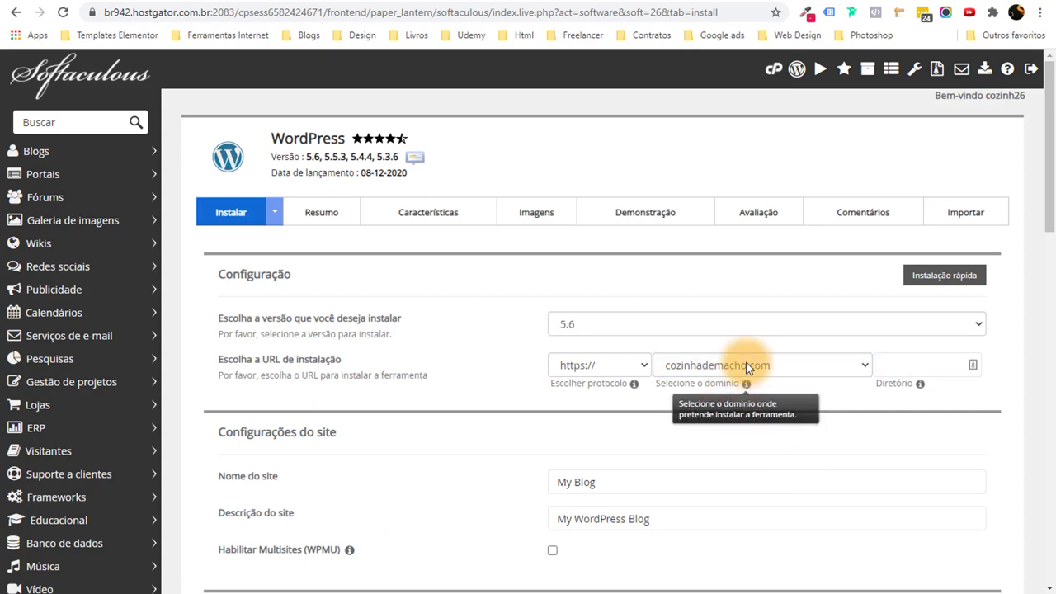
Target aulas02.salaninja.com for the install and leave the directory empty.
click(796, 368)
drag(795, 372, 796, 371)
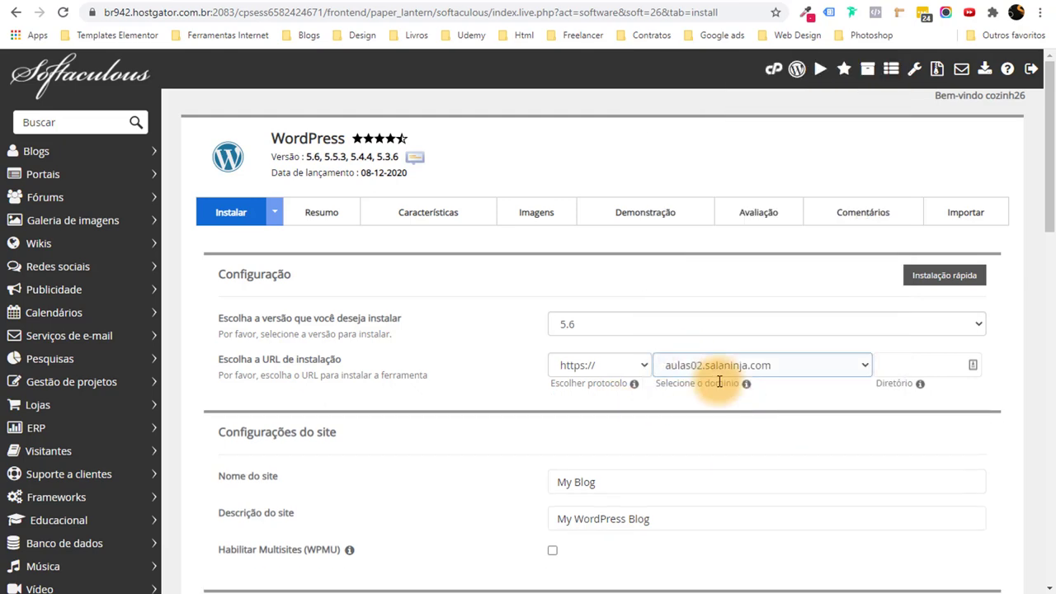
scroll(843, 347, down, 2)
click(879, 378)
scroll(879, 378, up, 2)
click(943, 363)
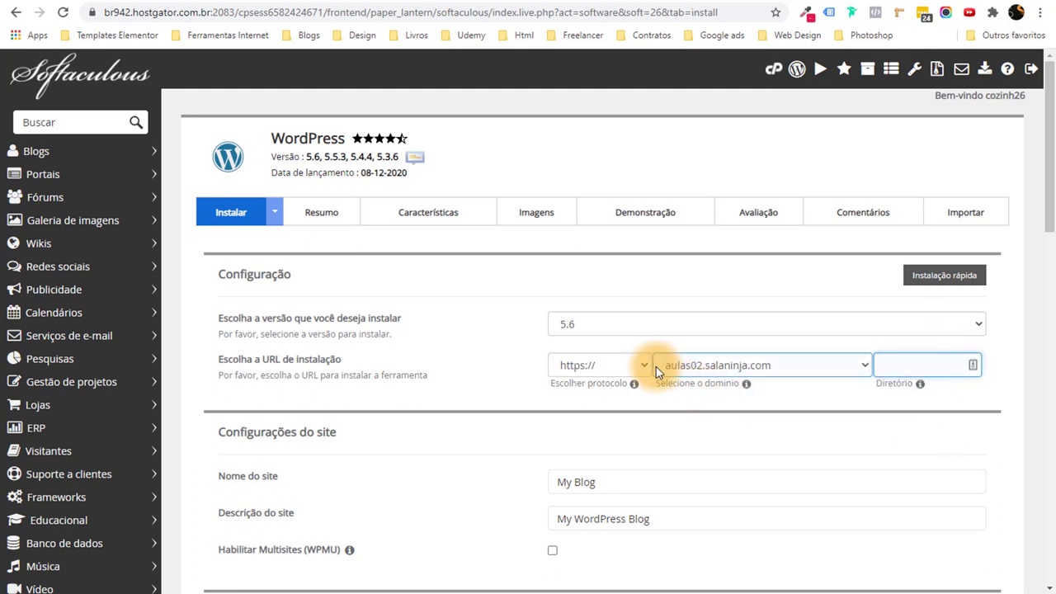
click(858, 413)
click(895, 372)
Rename the site 'Aula Completa de Criação de Sites' with description 'Construa Seu Site de Forma Fácil'.
click(852, 415)
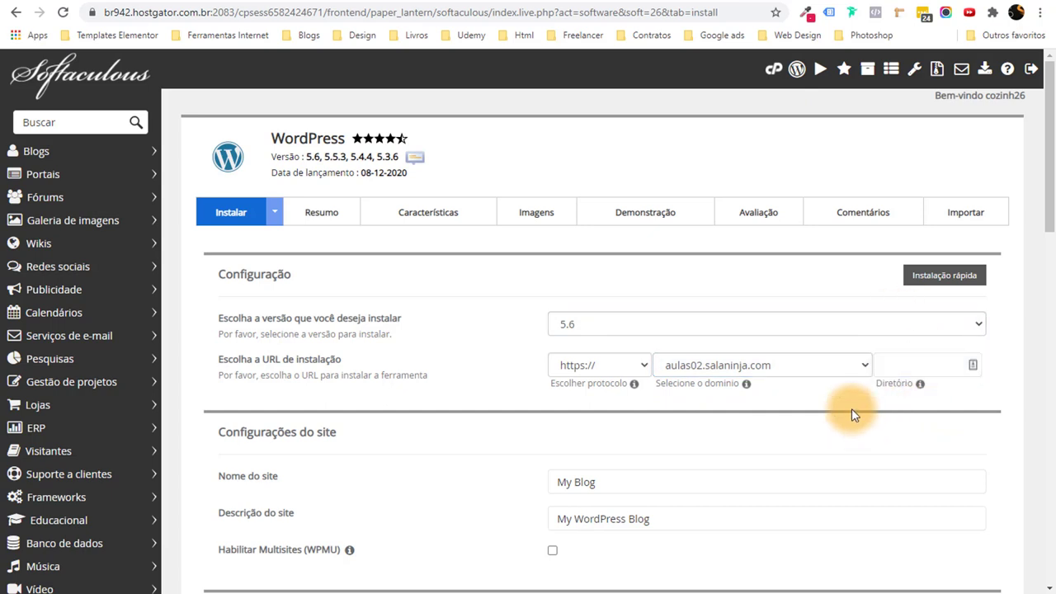
scroll(852, 415, down, 2)
click(559, 340)
drag(559, 340, 636, 336)
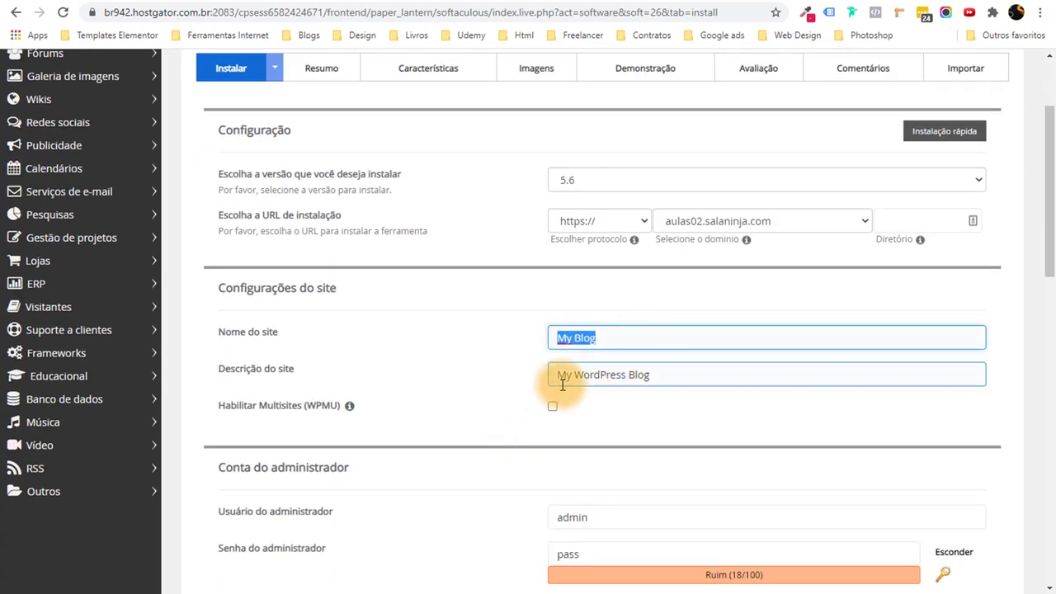
drag(559, 376, 675, 375)
click(665, 424)
scroll(666, 424, down, 3)
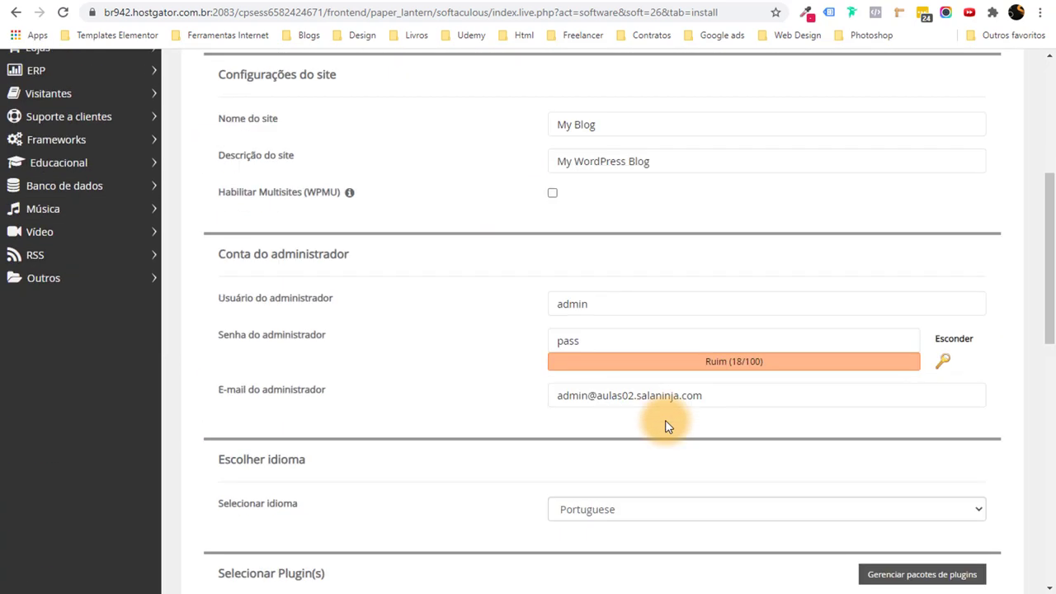
scroll(667, 423, up, 2)
drag(624, 261, 501, 268)
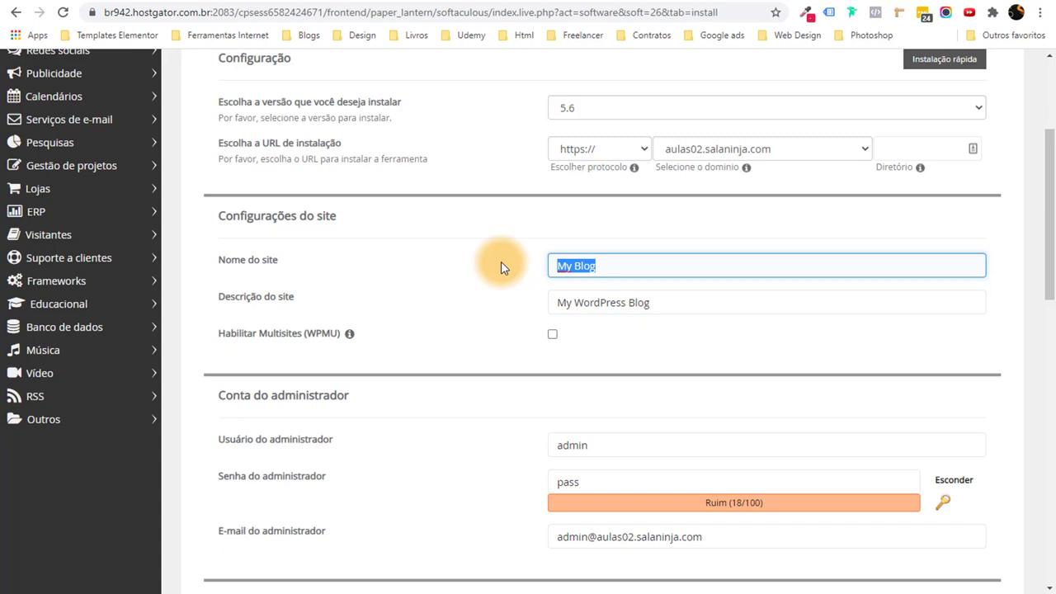
text(Aula Completa de Criação de Sites)
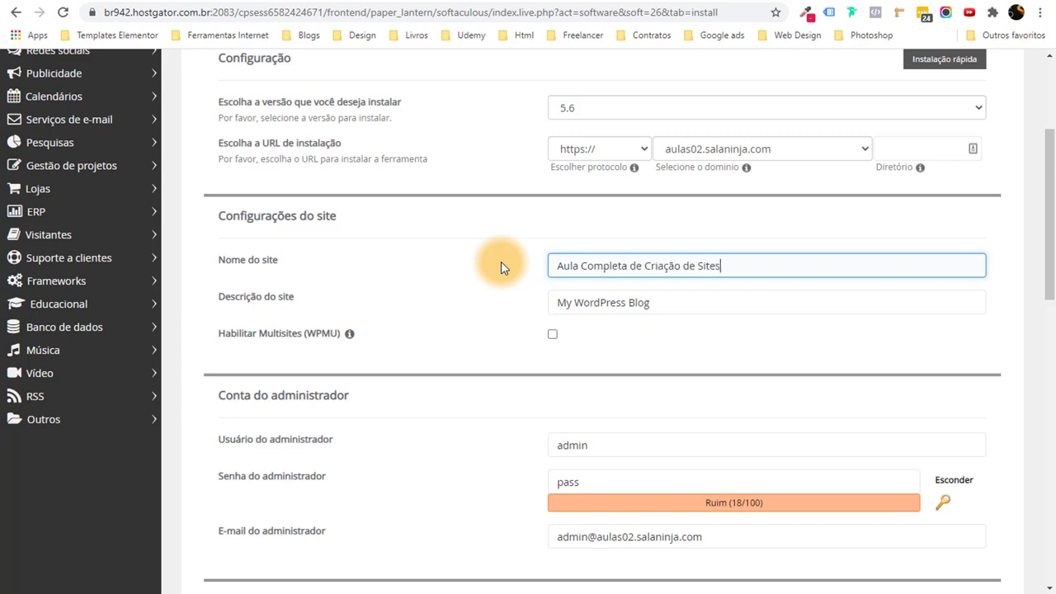
key(Tab)
text(Con)
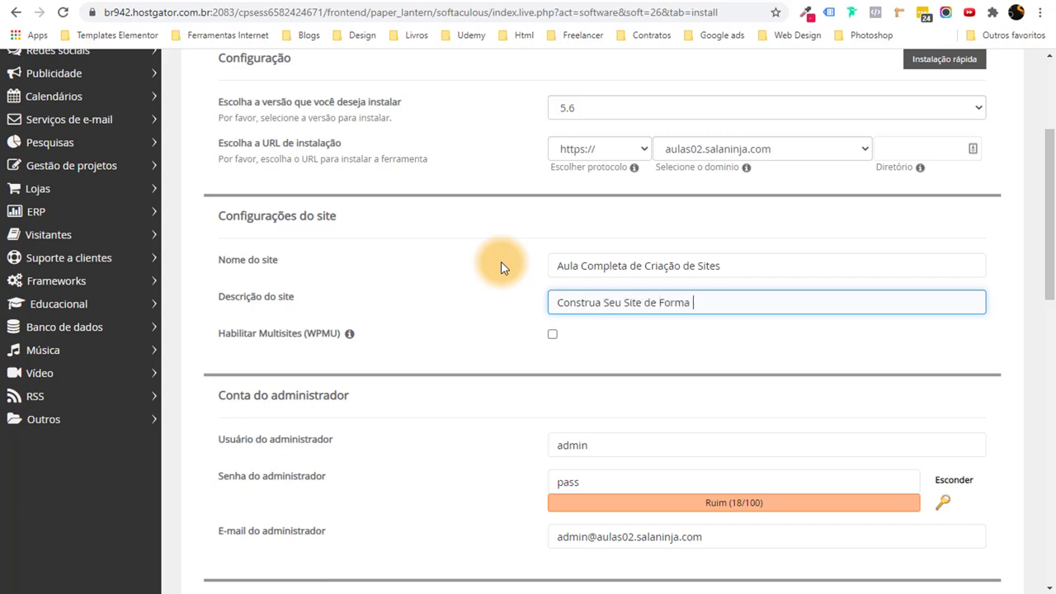
click(679, 349)
Replace the default admin username with the owner's own username.
drag(1041, 255, 1041, 294)
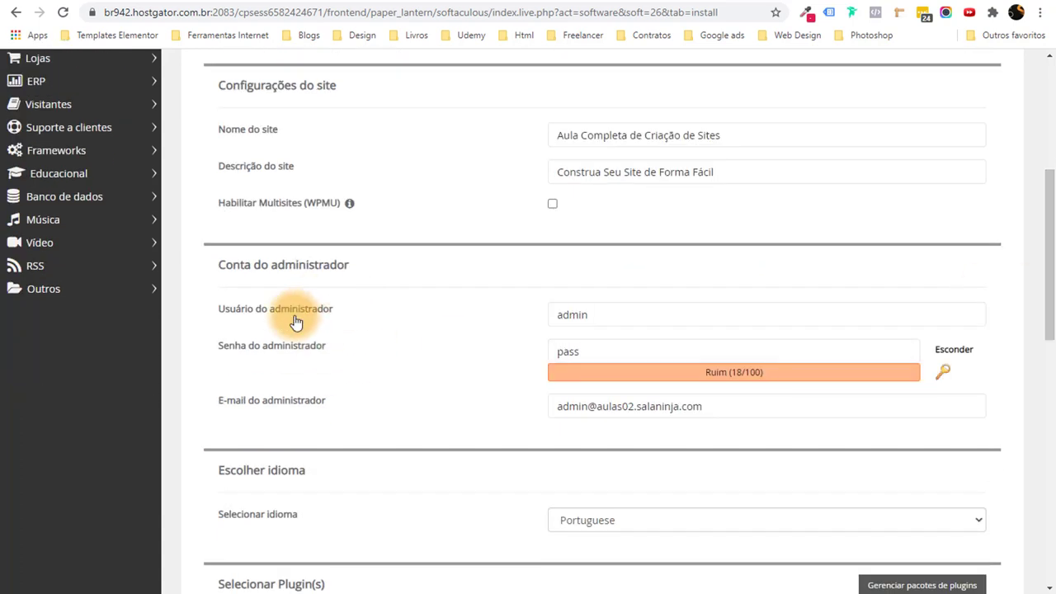
click(577, 311)
click(554, 350)
click(634, 332)
drag(634, 318, 419, 342)
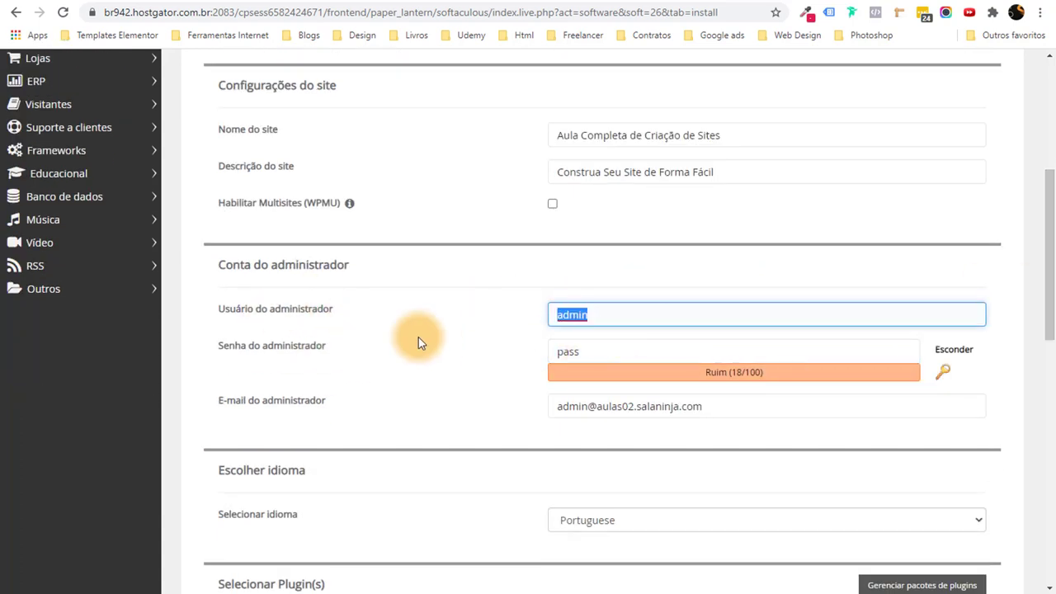
click(858, 323)
drag(858, 323, 461, 312)
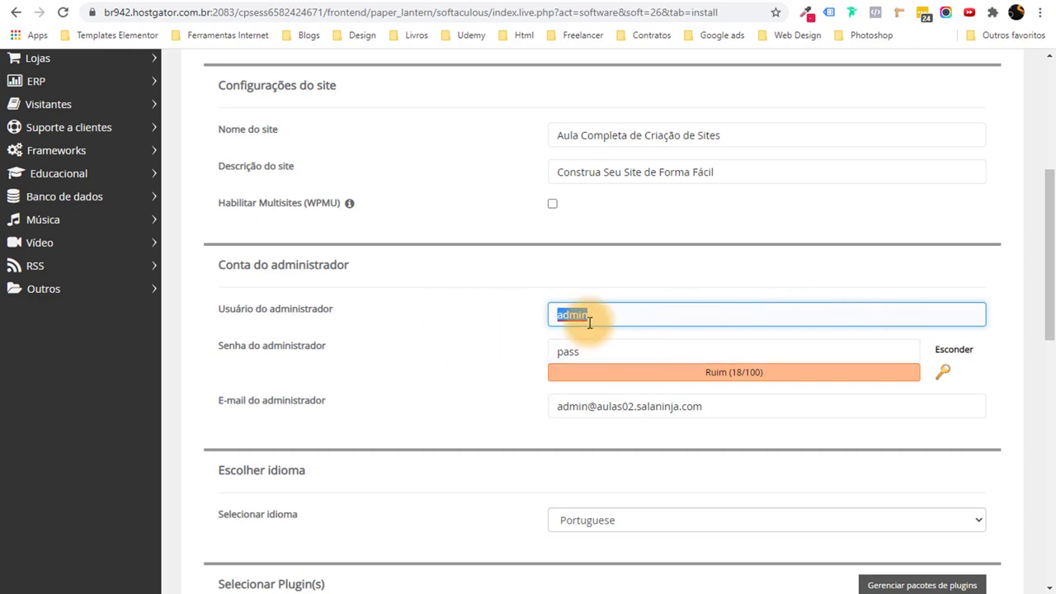
scroll(602, 317, up, 2)
scroll(618, 323, down, 2)
text(Rafael)
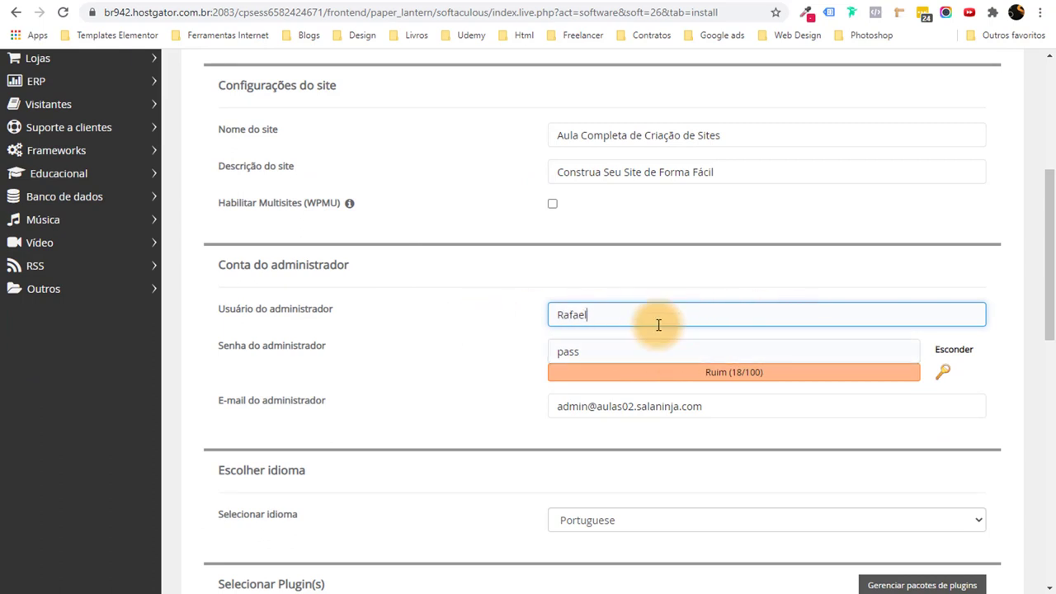
Set a strong admin password and hide its characters.
click(940, 373)
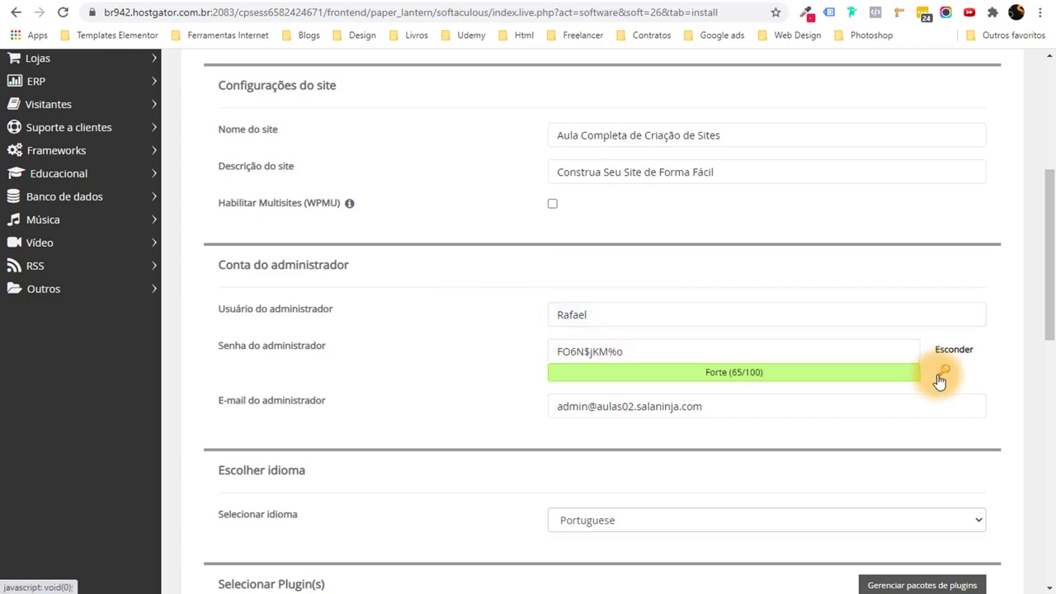
click(941, 374)
click(941, 373)
click(939, 378)
triple_click(714, 349)
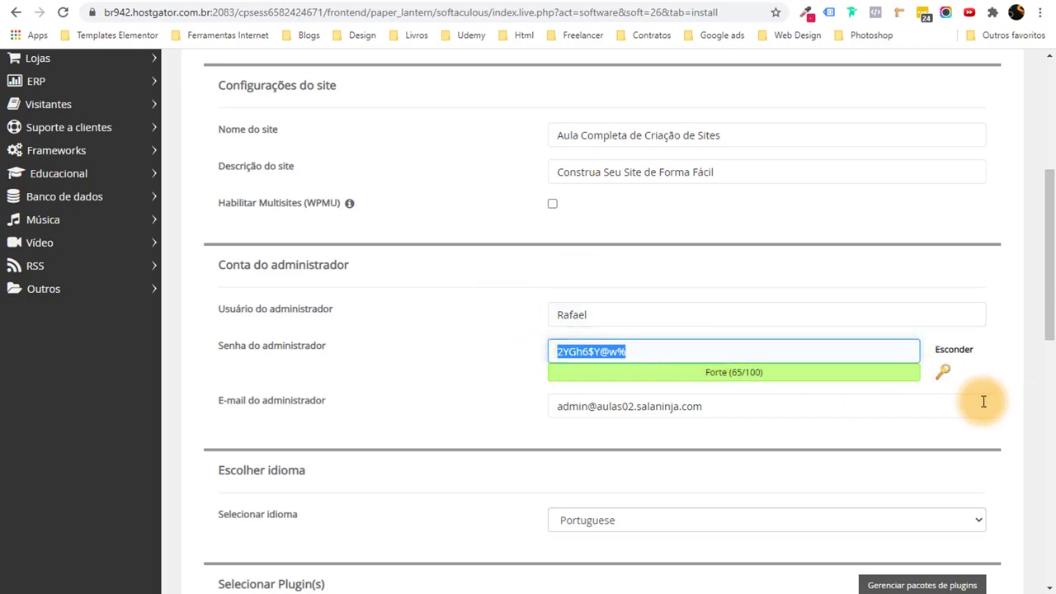
click(945, 374)
click(945, 375)
click(945, 375)
click(945, 375)
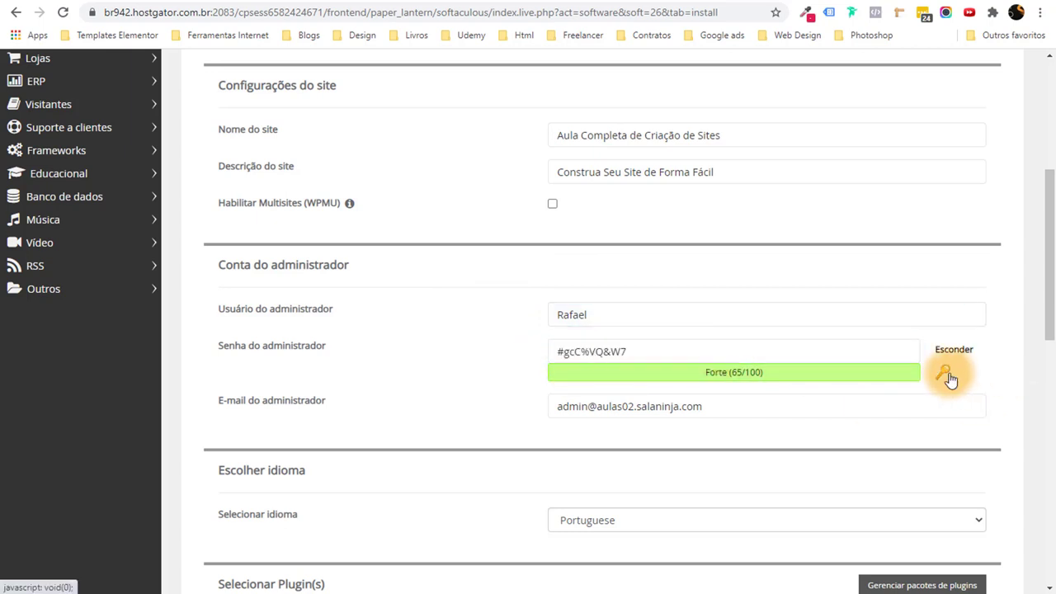
click(945, 375)
click(945, 375)
click(314, 344)
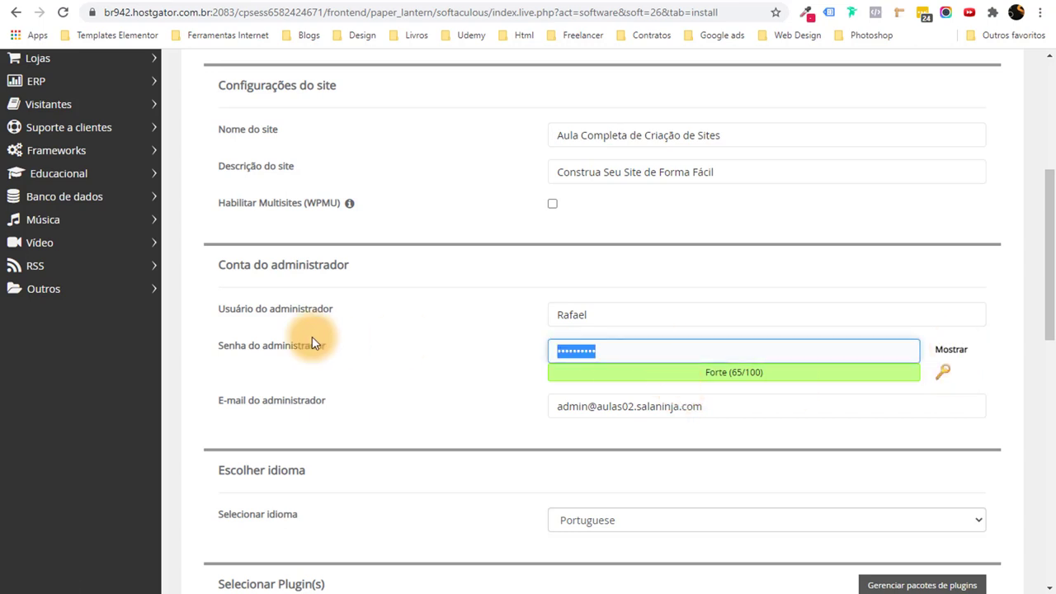
text(1234567890)
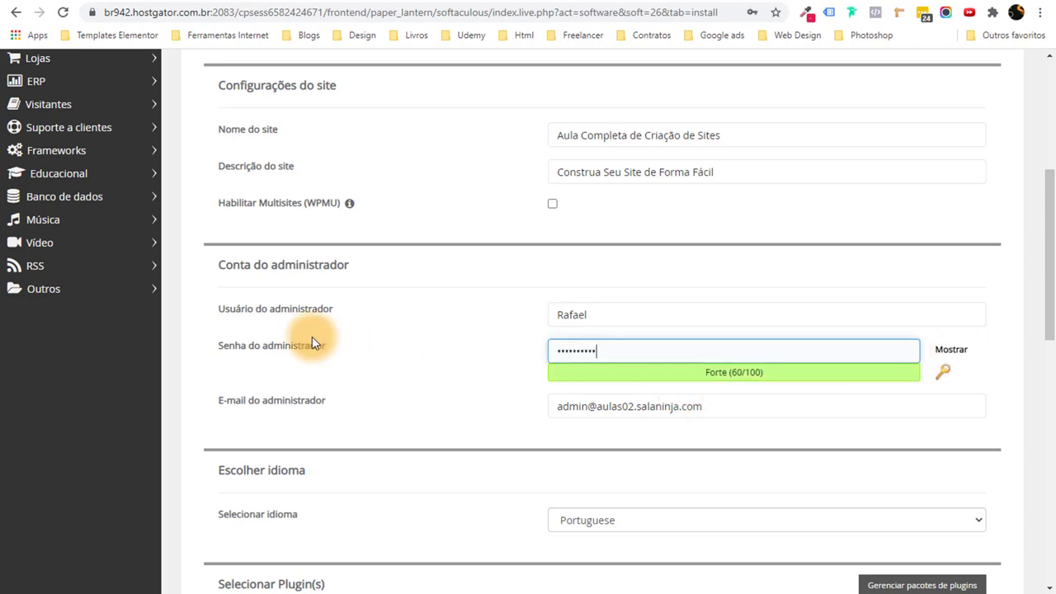
Replace the default admin e-mail with the owner's e-mail address.
scroll(305, 346, down, 2)
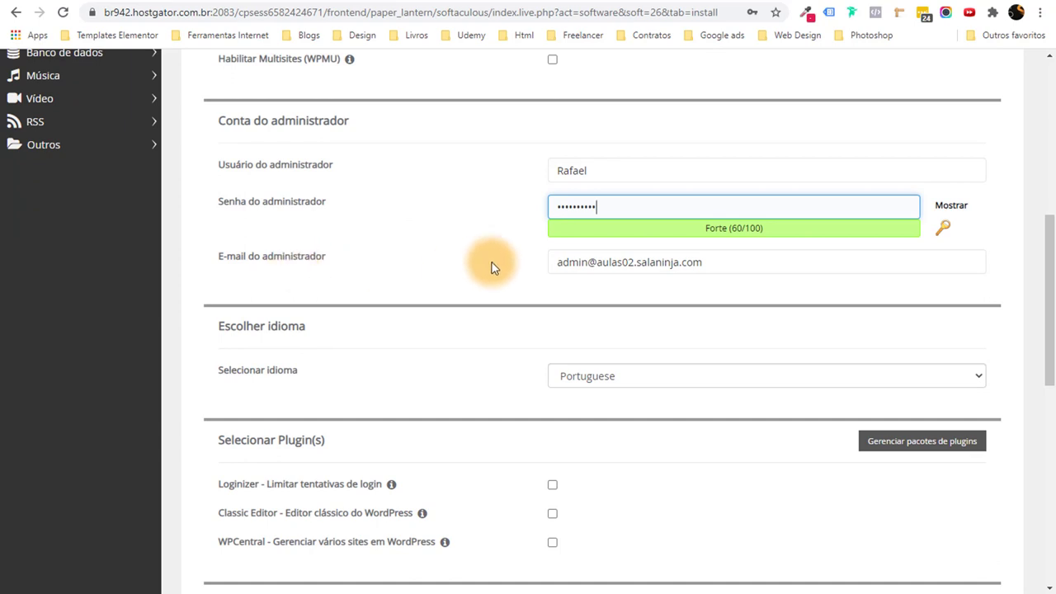
drag(556, 262, 685, 315)
scroll(679, 358, up, 1)
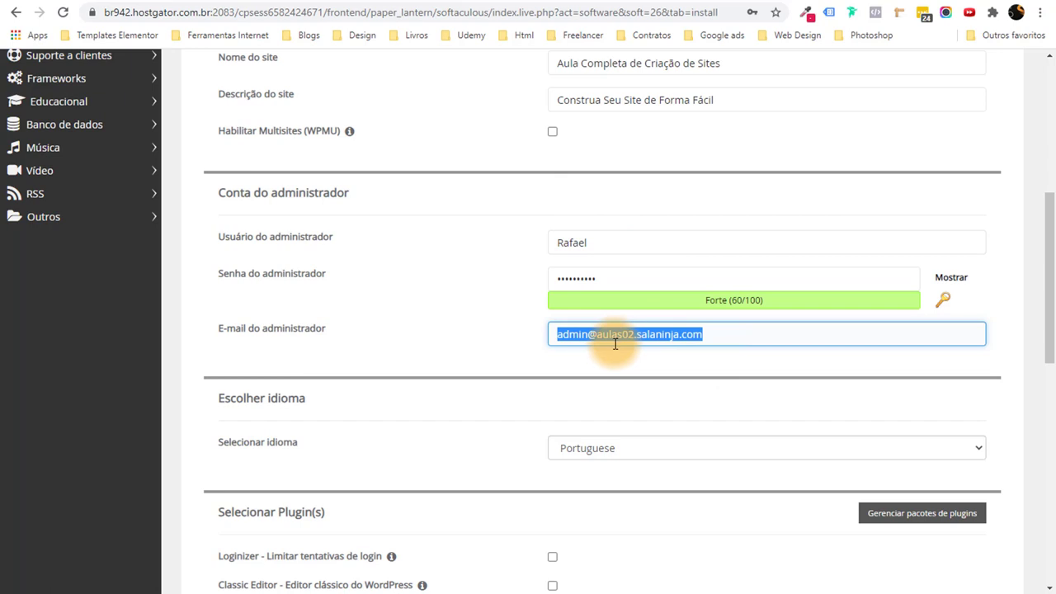
text(rafae)
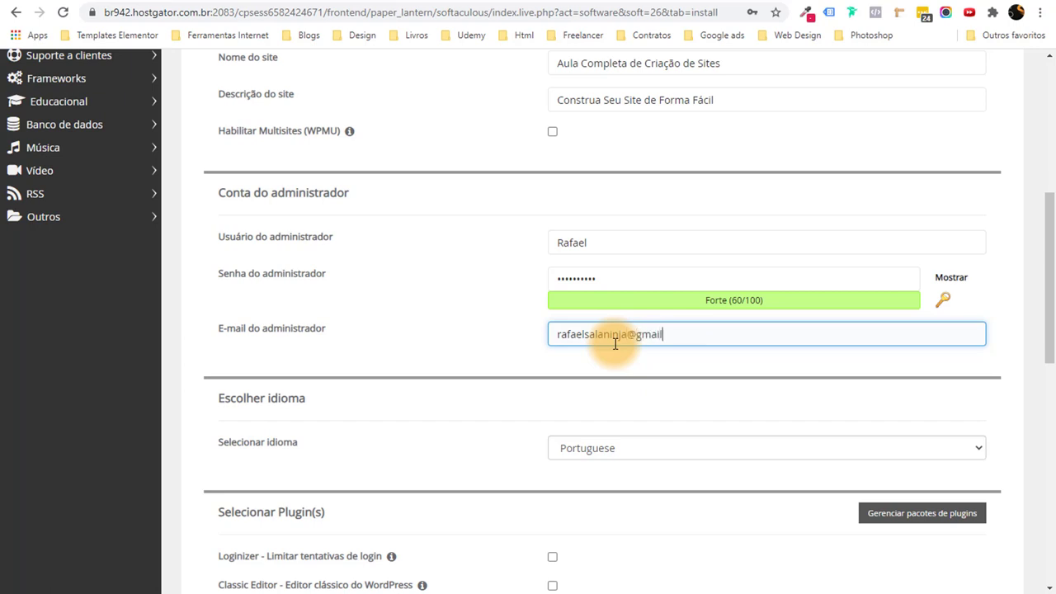
scroll(610, 340, down, 2)
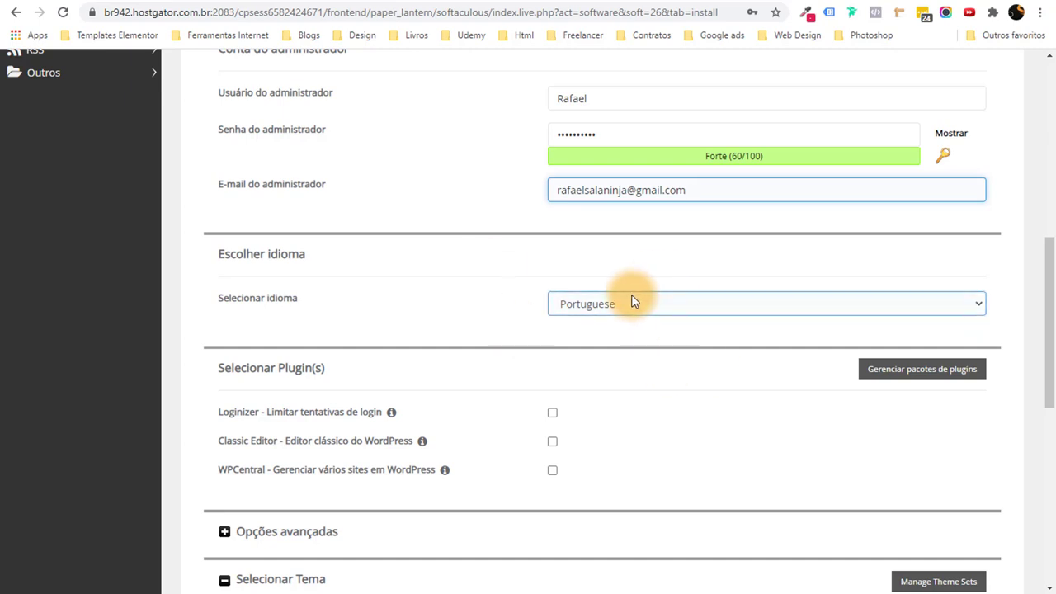
Choose Portuguese-BR as the installation language.
click(633, 303)
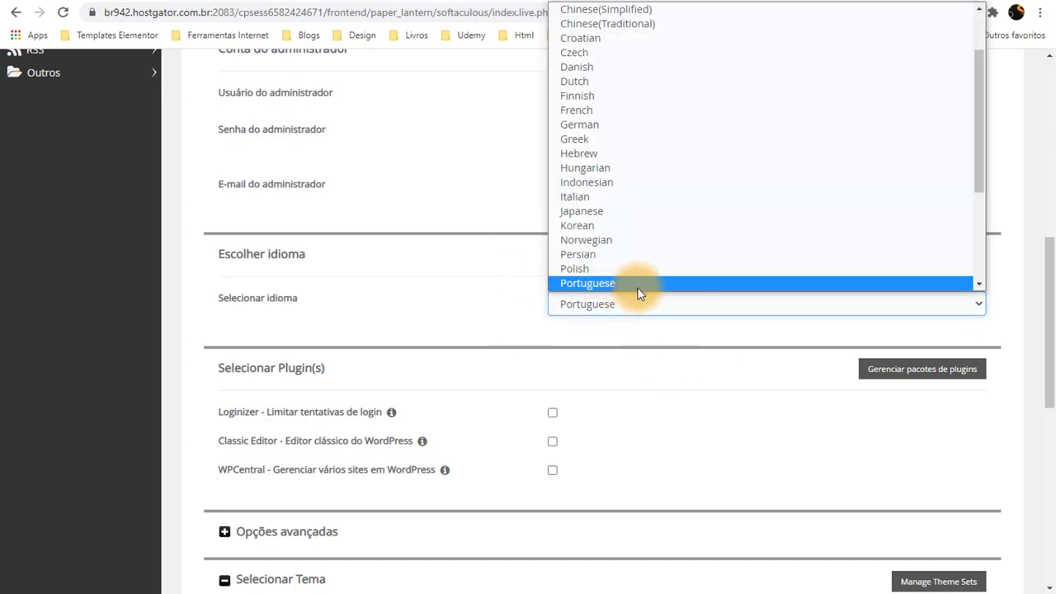
scroll(638, 285, down, 3)
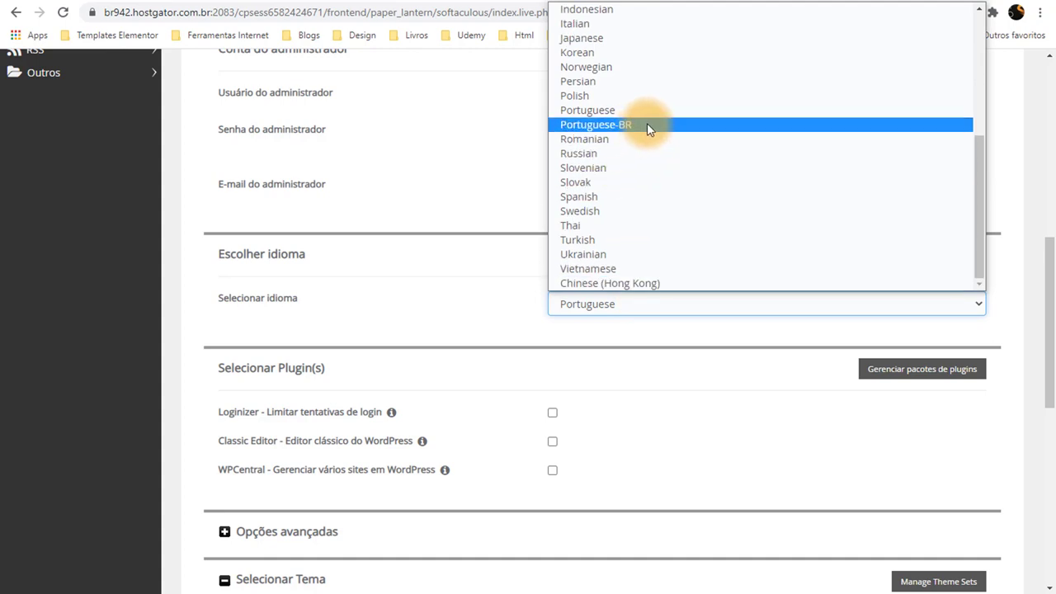
scroll(647, 123, up, 5)
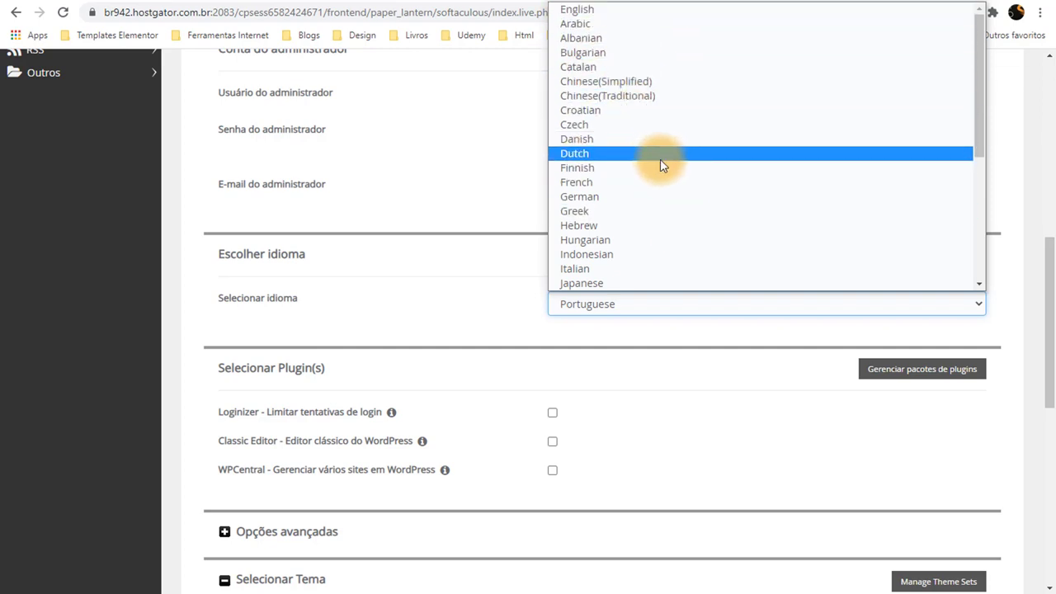
scroll(668, 190, down, 5)
click(640, 128)
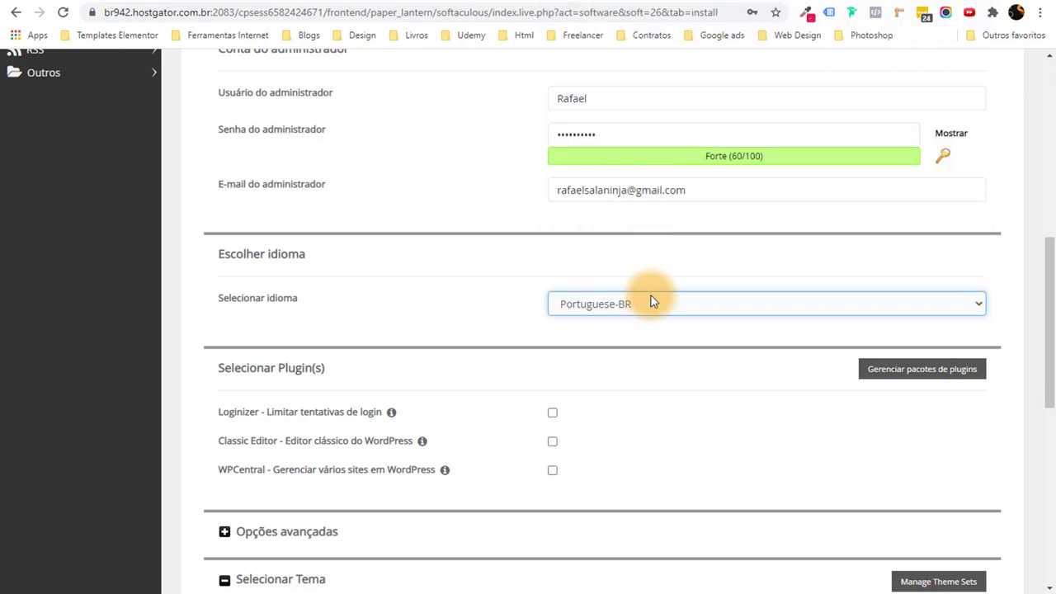
Run the WordPress installation and select the admin panel access text on the success page.
drag(1044, 271, 1028, 462)
click(603, 429)
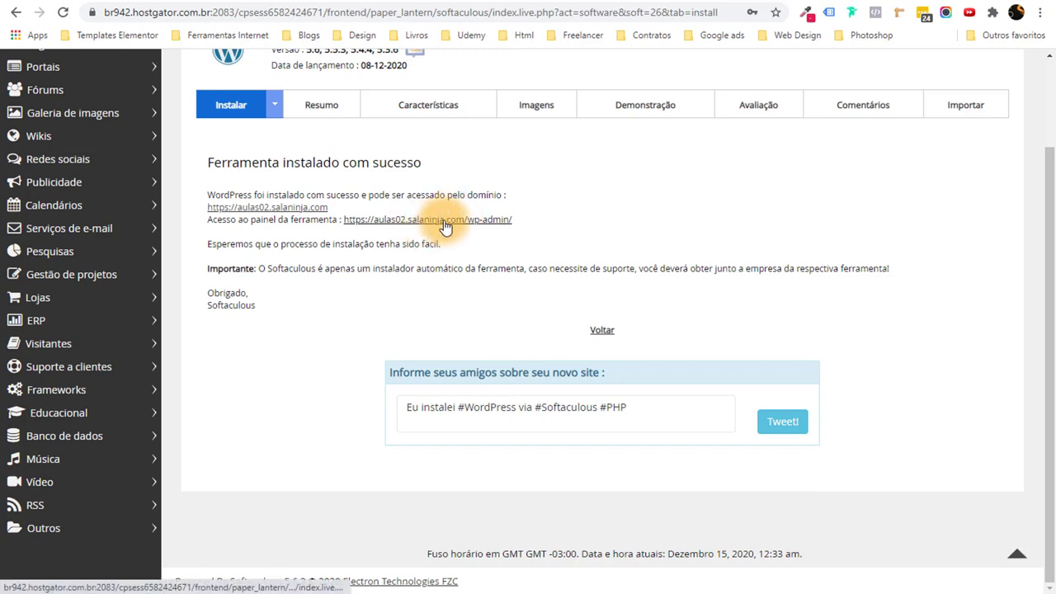
drag(230, 220, 345, 216)
Add an 'Acesso ao Wordpress' subtopic under #Passo 02 and move it to second place.
click(553, 218)
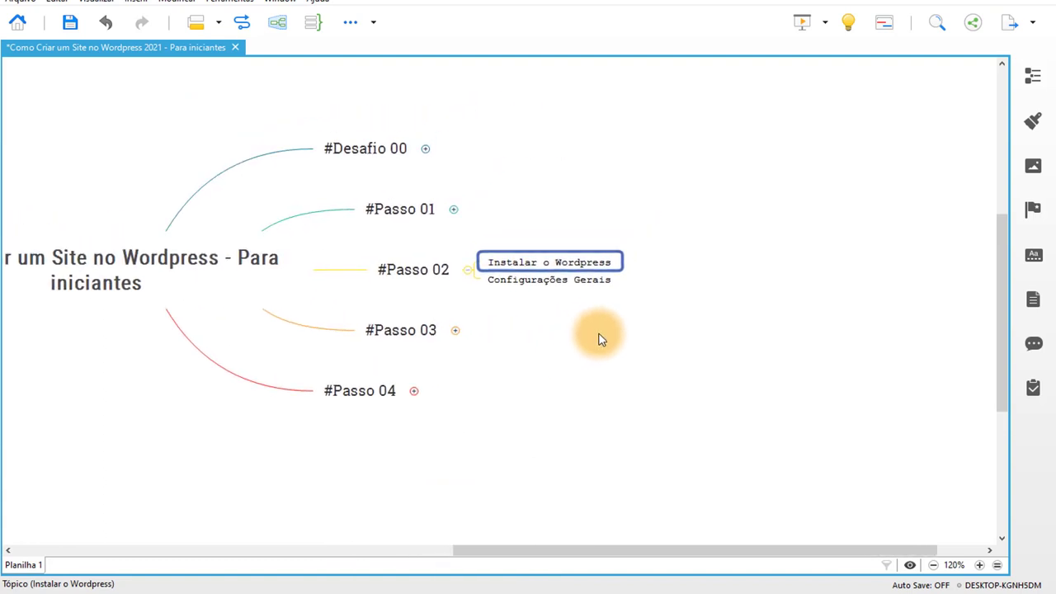
click(412, 269)
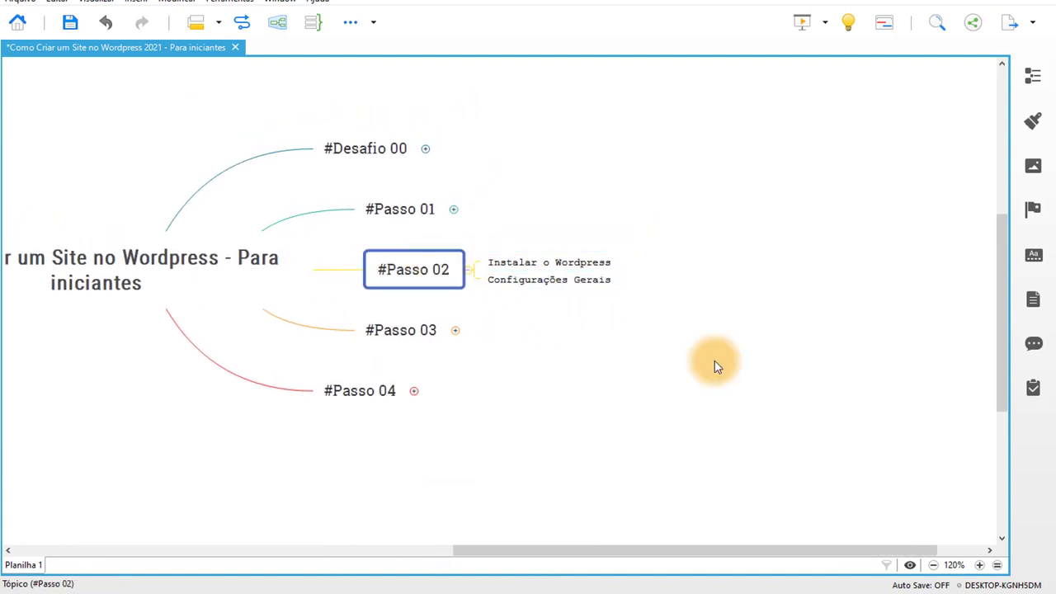
key(Tab)
text(Ava)
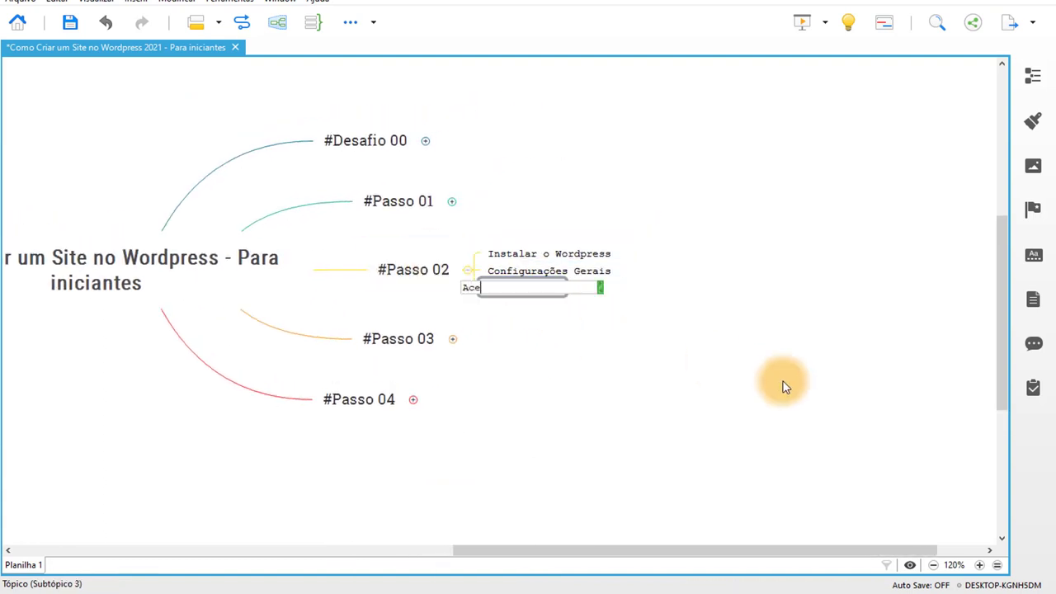
text(sso ao Wordpress)
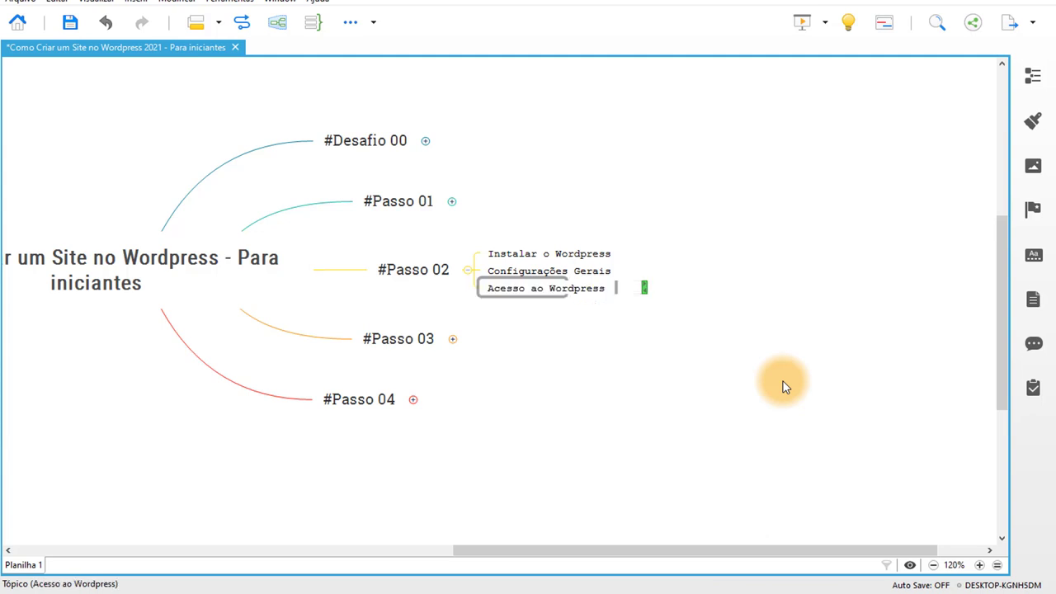
key(Return)
drag(500, 287, 525, 272)
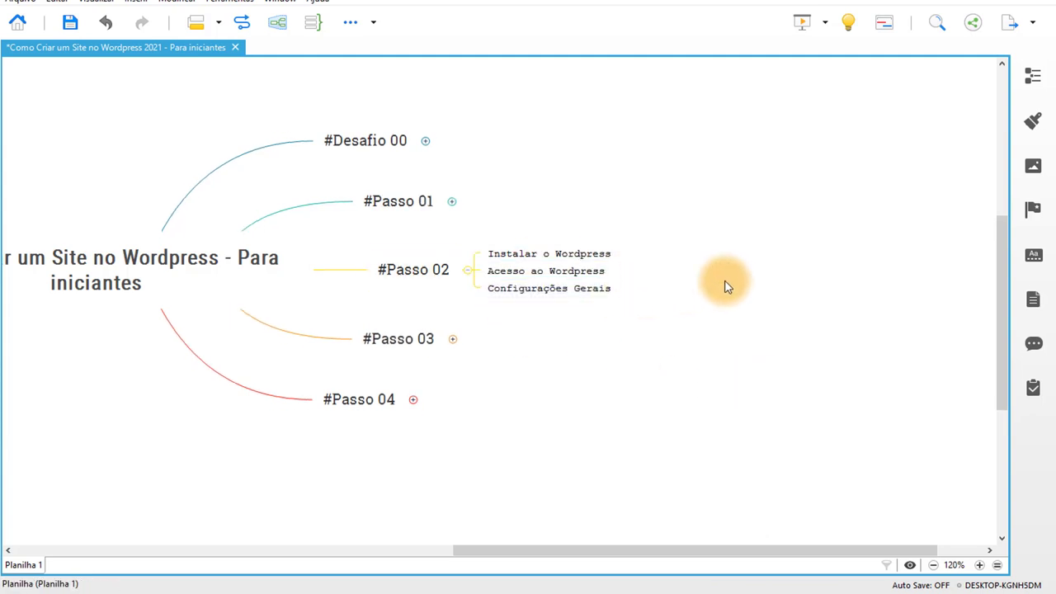
Add salaninja.com/wp-admin and nomedoseudominio.com/wp-admin link subtopics under Acesso ao Wordpress.
key(Tab)
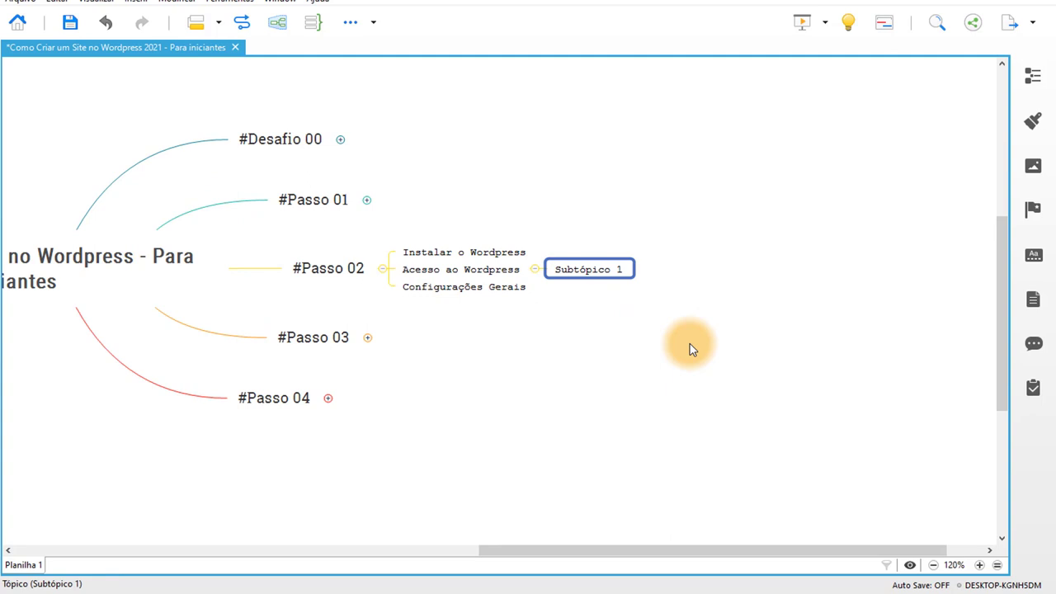
text(salaninja.com/wp-admin)
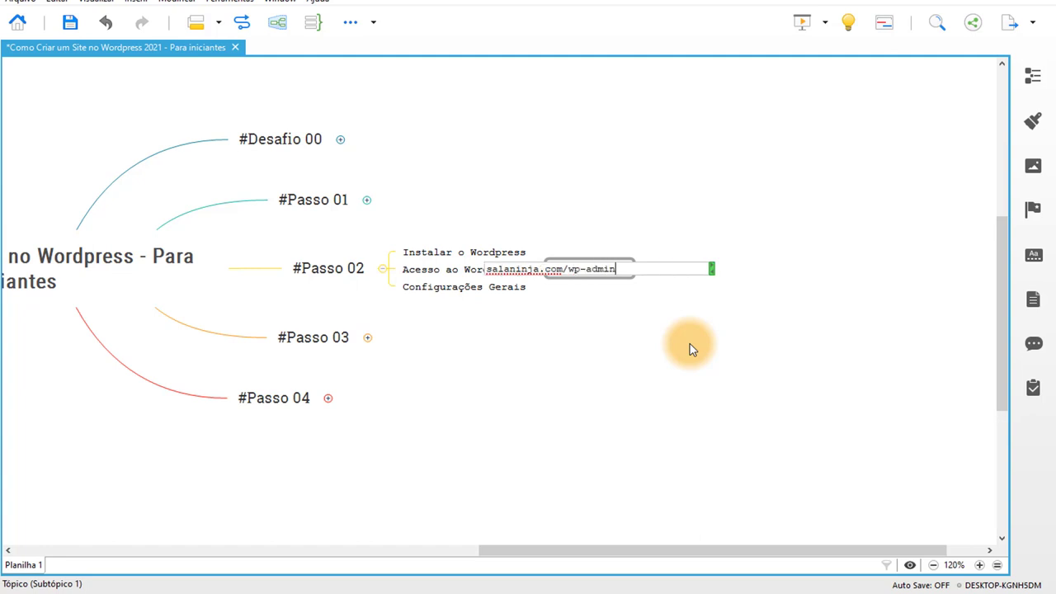
key(Return)
click(676, 350)
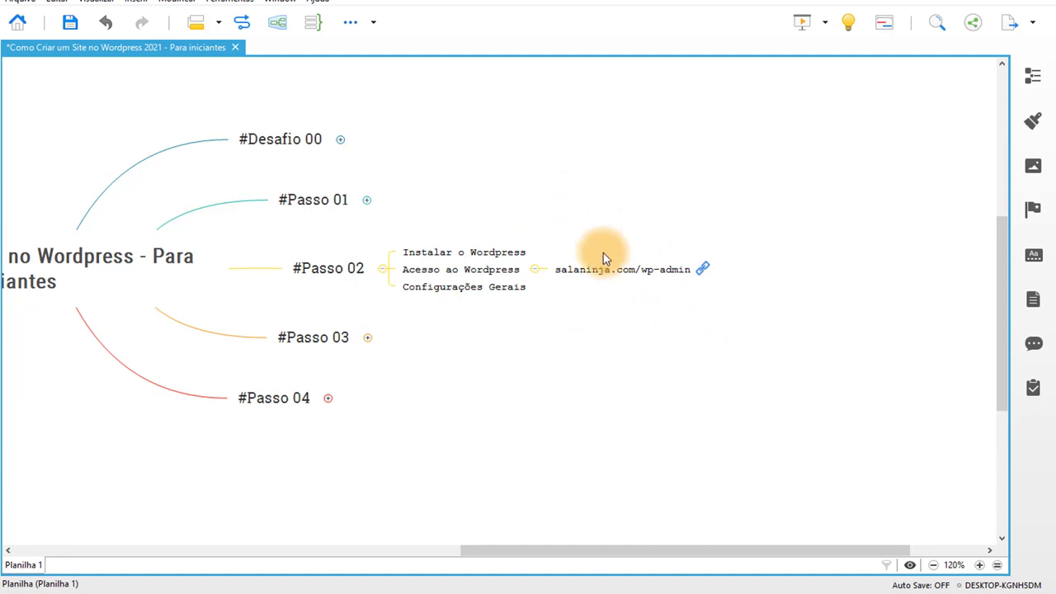
click(461, 287)
click(430, 262)
key(Tab)
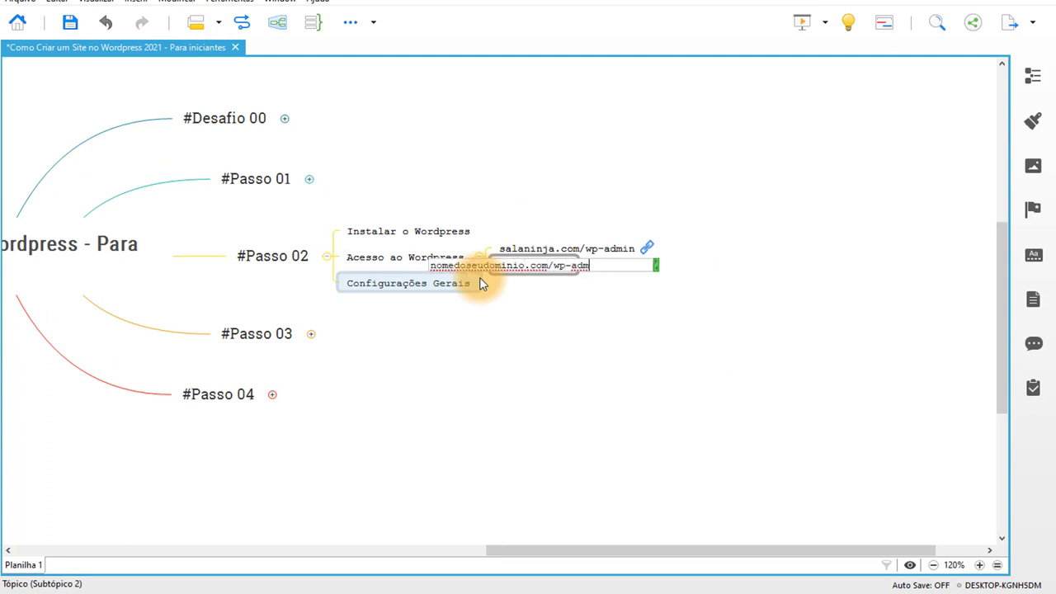
text(nomedoseudominio.com/wp-admin)
key(Return)
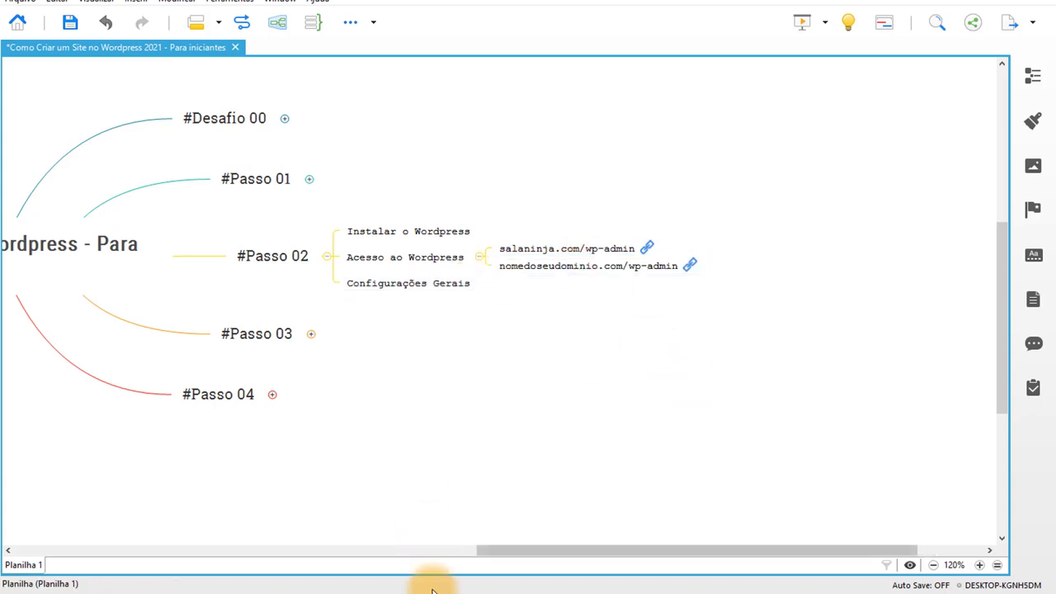
click(425, 587)
Open the aulas02.salaninja.com admin, browse the Páginas and Posts lists, then return to Painel.
click(484, 220)
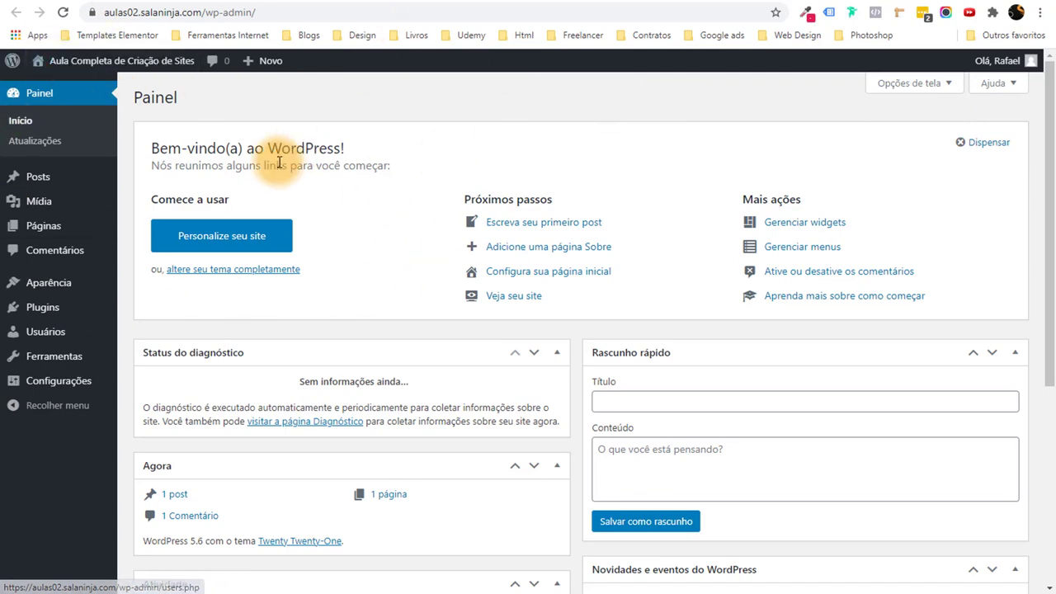
drag(1051, 318, 1052, 294)
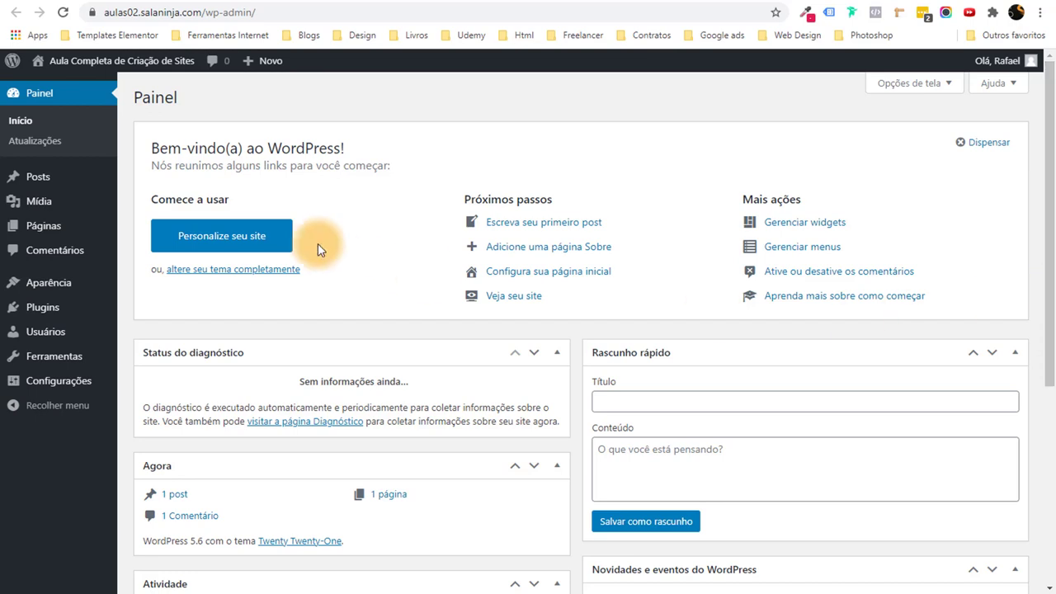
mouse_move(55, 238)
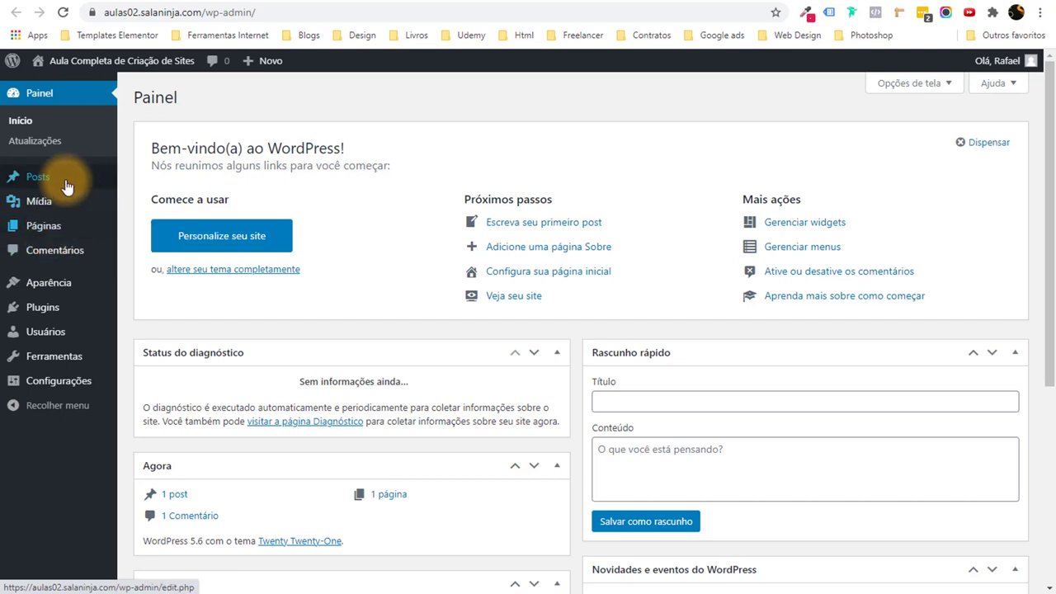
mouse_move(71, 289)
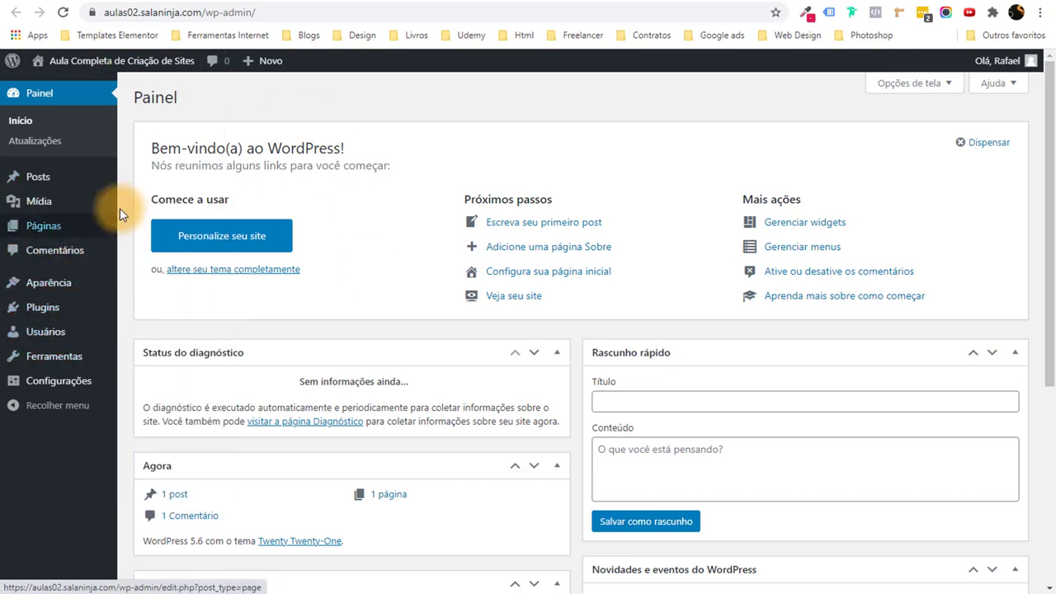
click(47, 224)
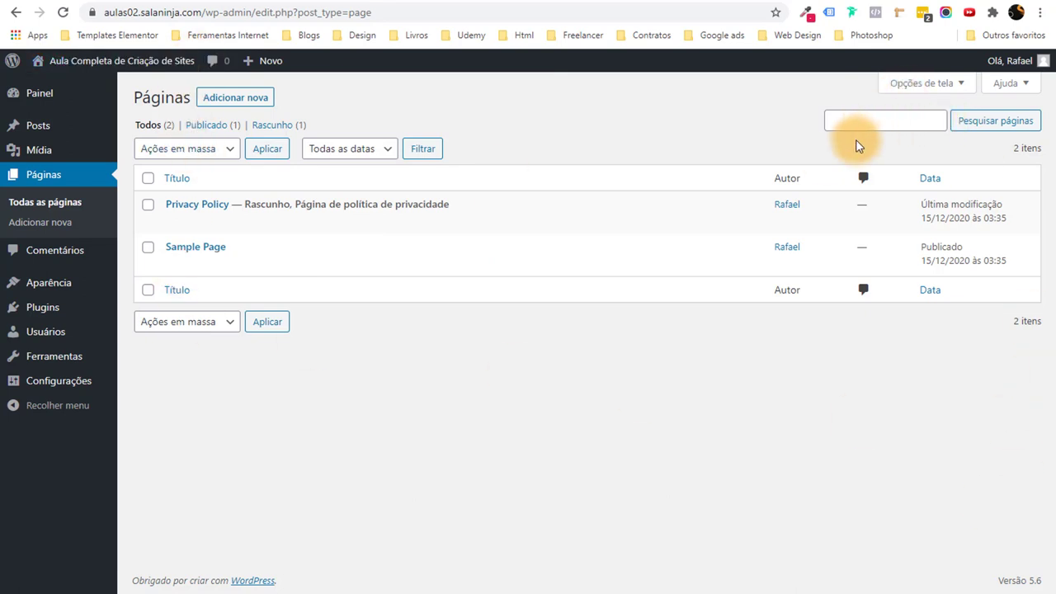
click(31, 128)
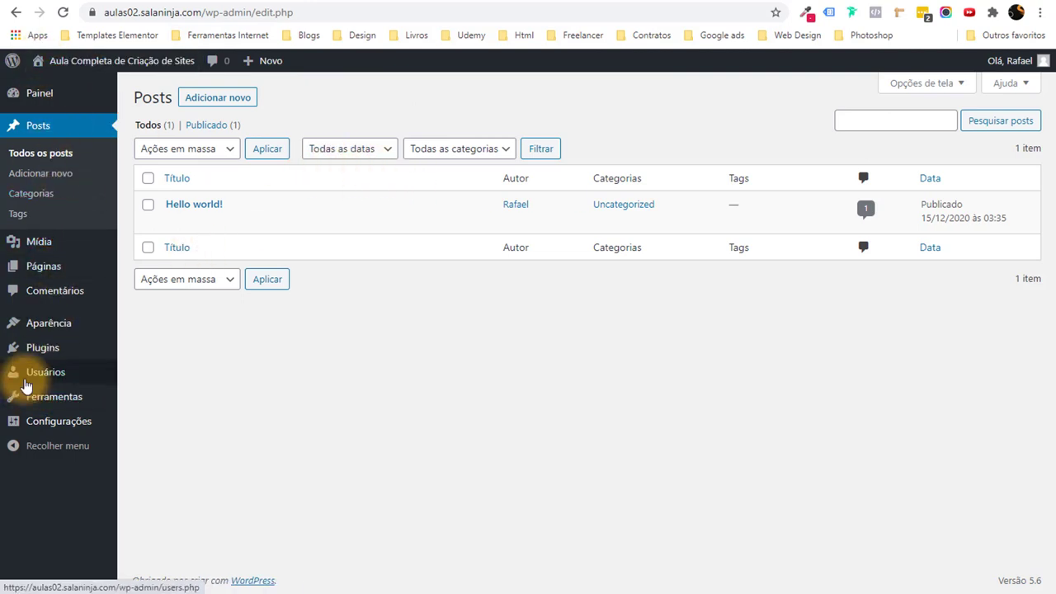
mouse_move(483, 196)
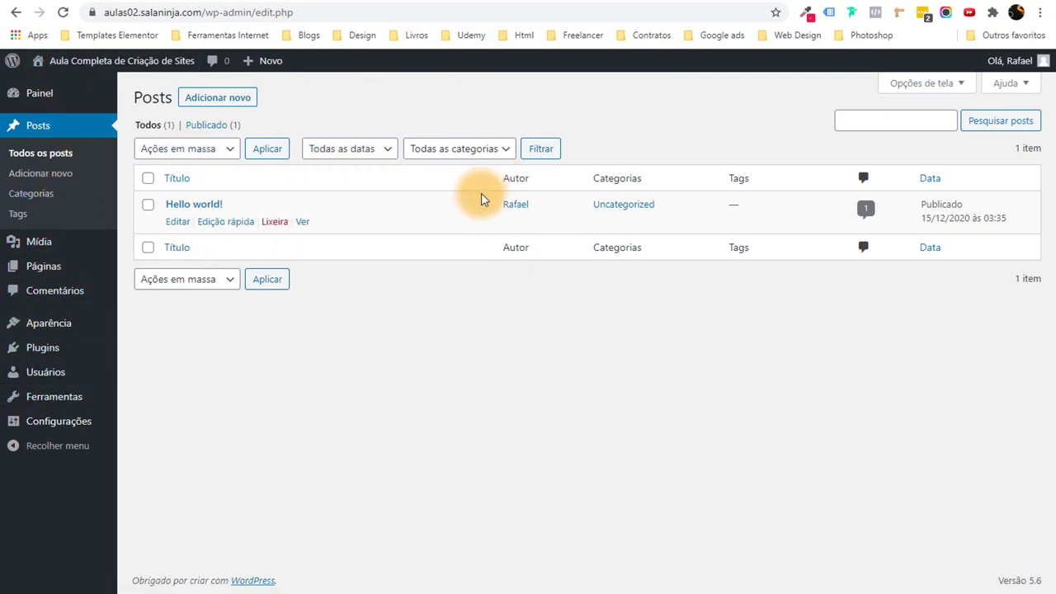
click(40, 94)
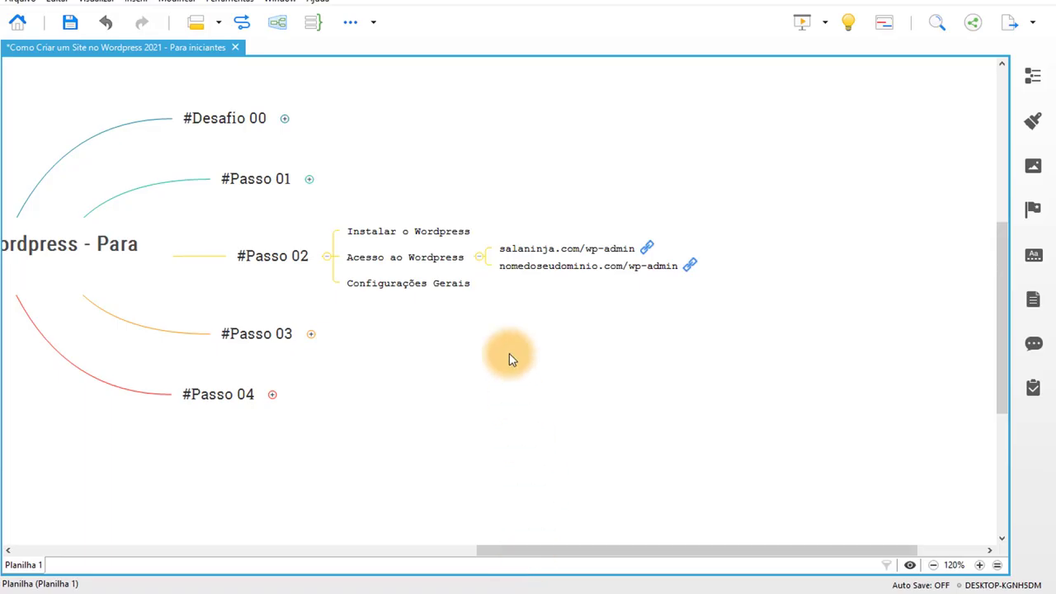
Review the Instalar o Wordpress, Acesso ao Wordpress and Configurações Gerais topics, then return to the dashboard.
click(569, 233)
click(609, 295)
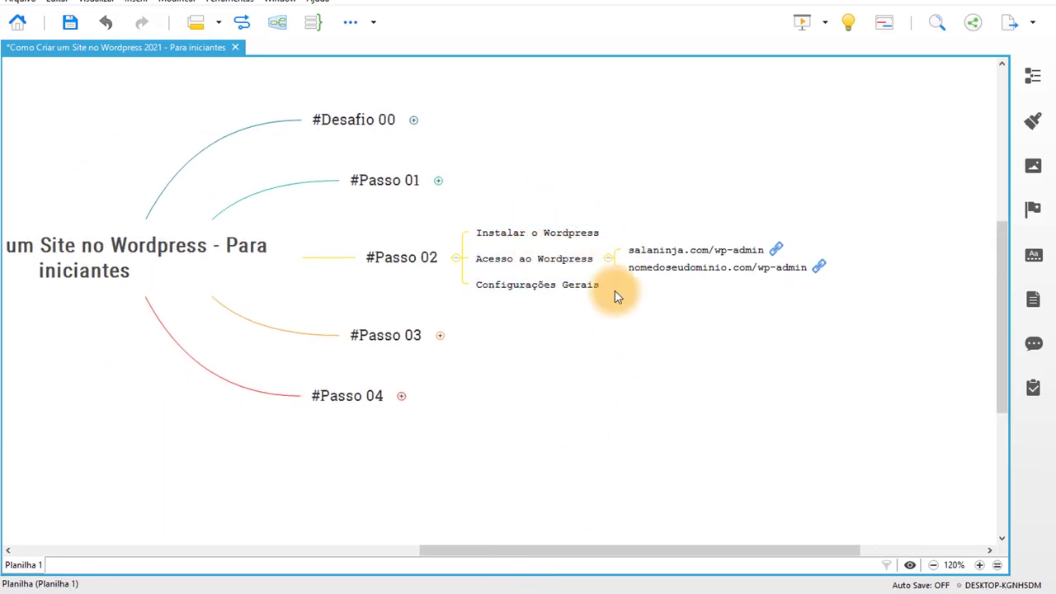
click(569, 258)
click(641, 322)
drag(713, 309, 624, 302)
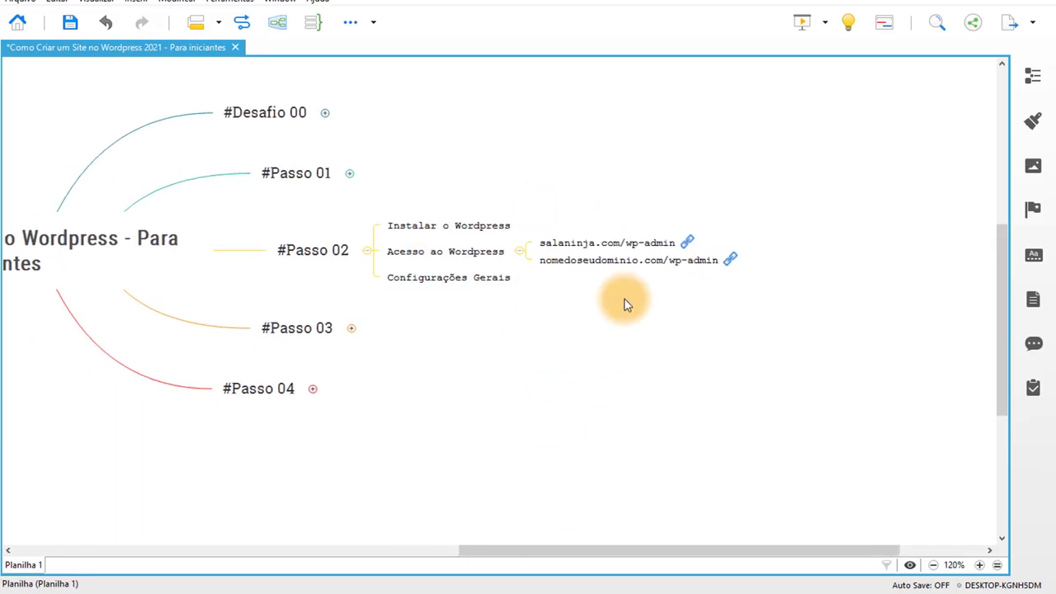
click(459, 282)
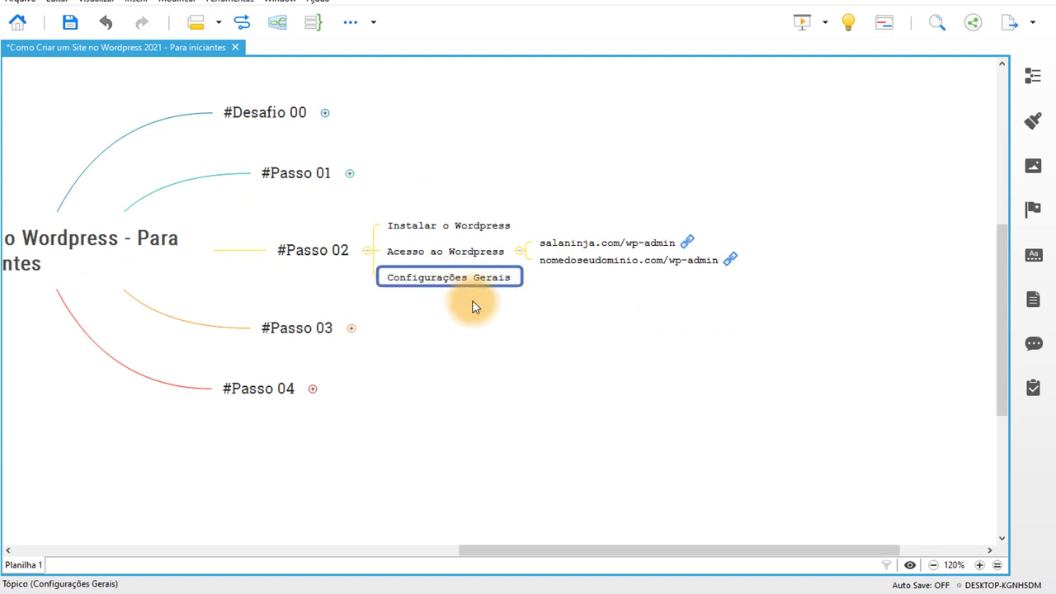
click(418, 590)
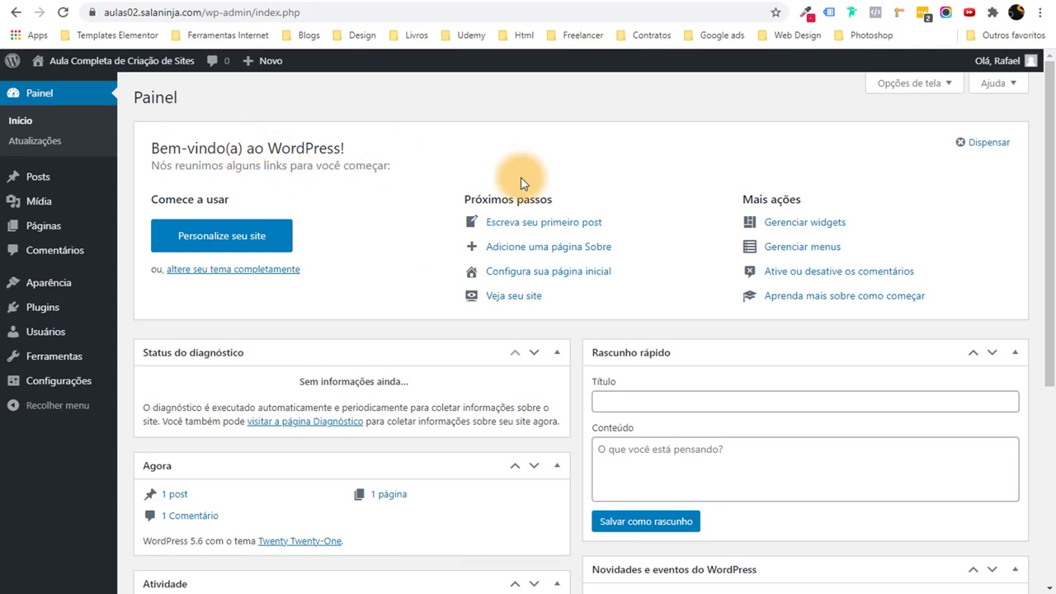
Dismiss the welcome panel and collapse the Status, Agora, Atividade, Rascunho rápido and news widgets.
scroll(519, 177, down, 2)
scroll(366, 119, up, 2)
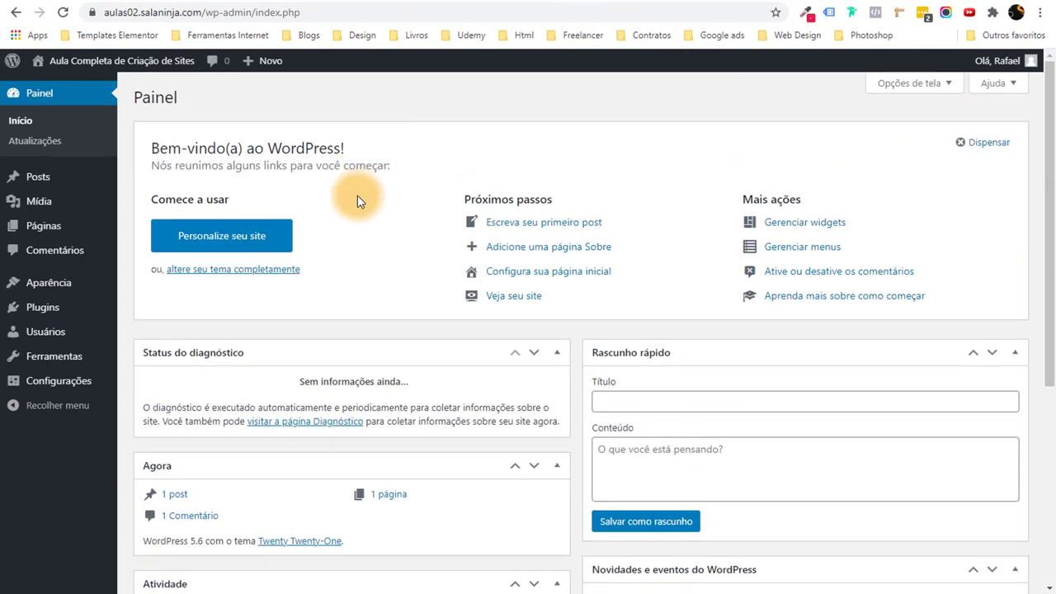
click(976, 150)
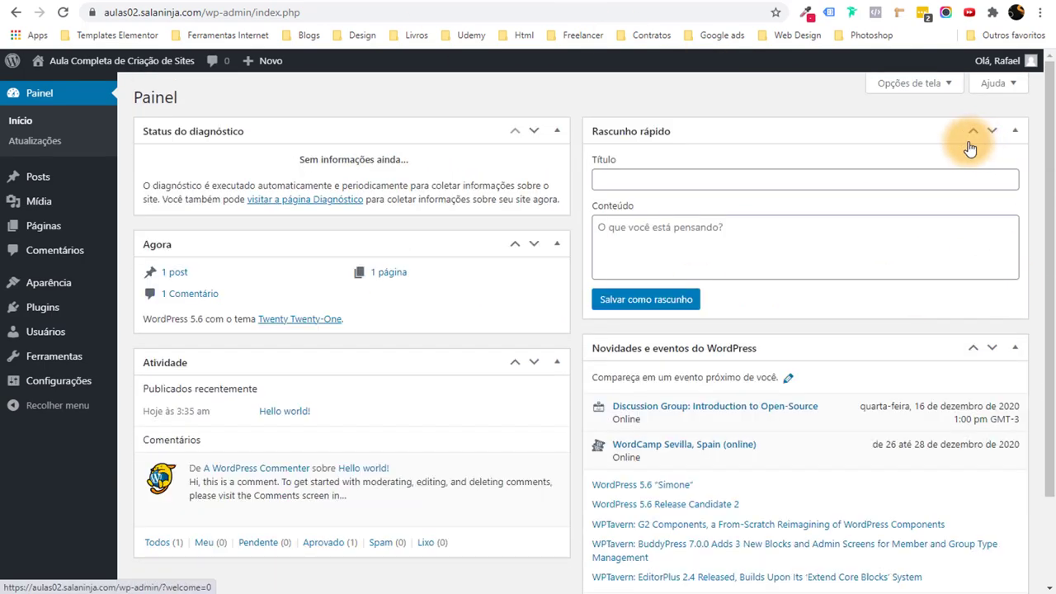
click(556, 132)
click(557, 173)
click(557, 214)
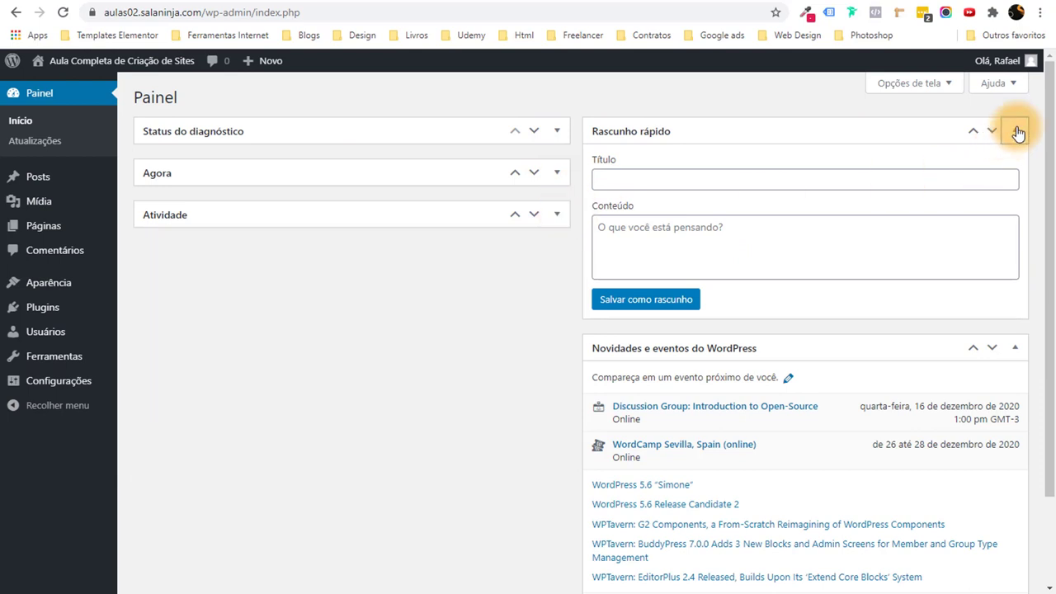
click(1015, 130)
click(1016, 173)
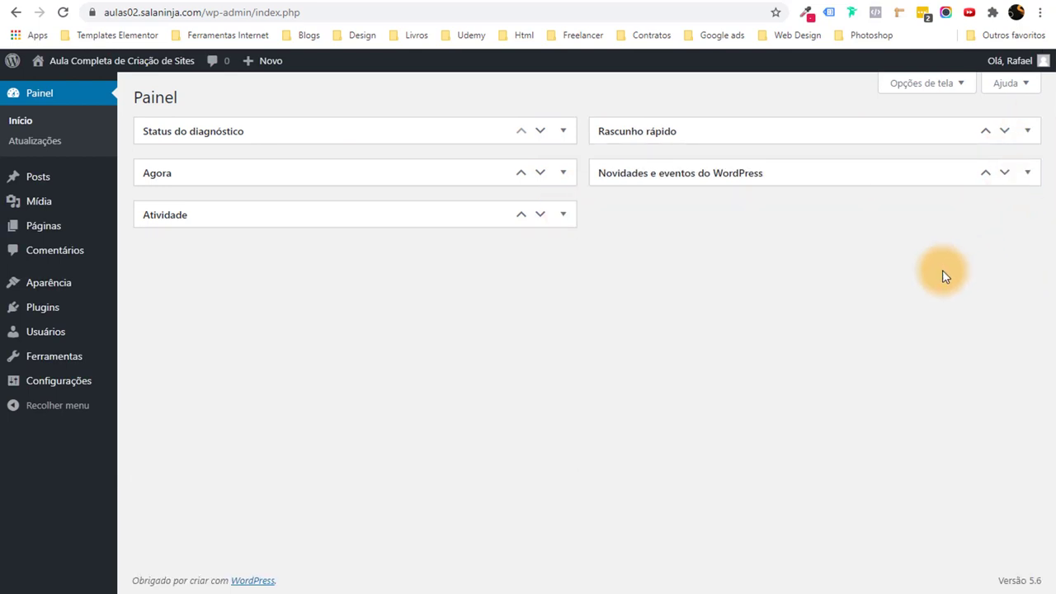
Uncheck all five dashboard widgets in Screen Options so the dashboard is empty.
click(915, 86)
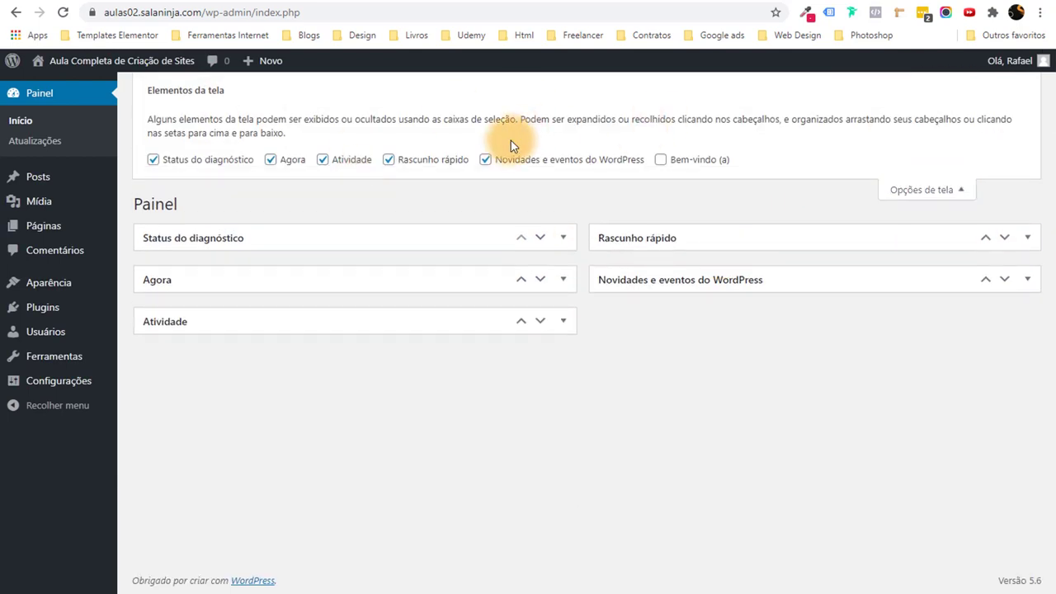
click(493, 160)
click(430, 165)
click(339, 163)
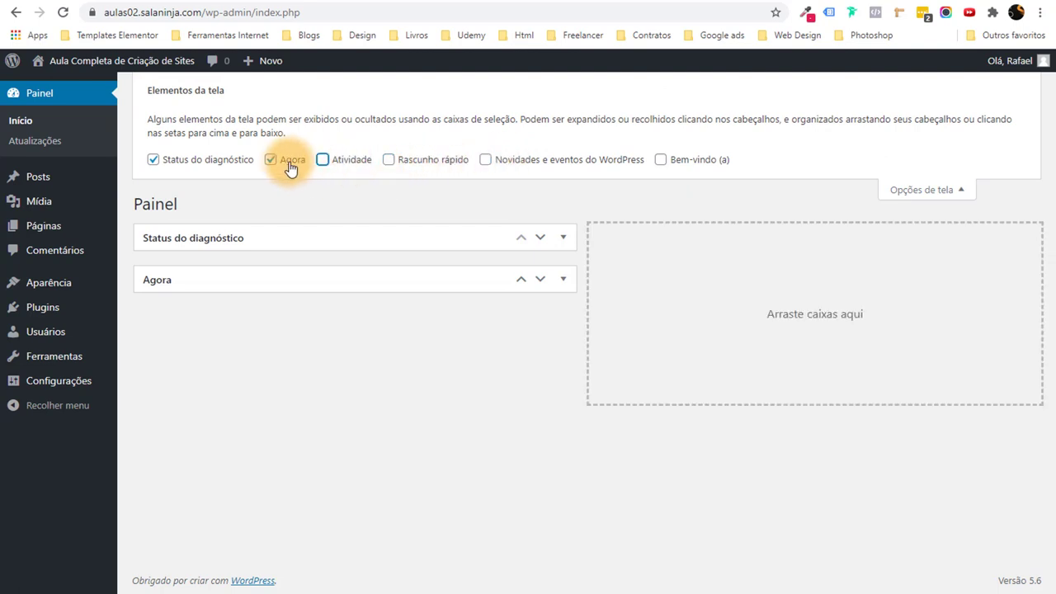
click(288, 163)
click(175, 165)
click(957, 189)
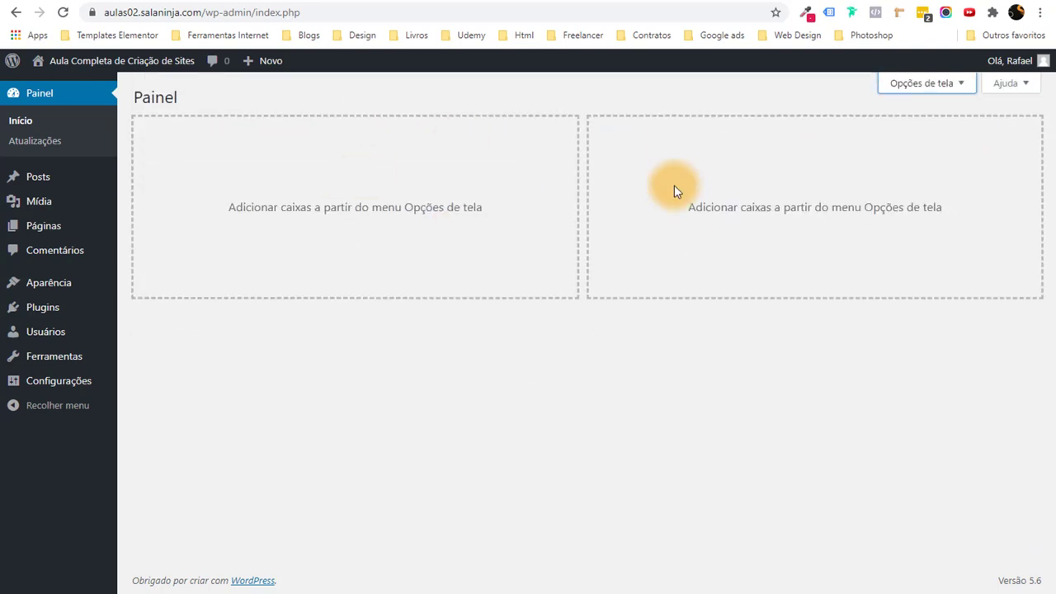
click(37, 180)
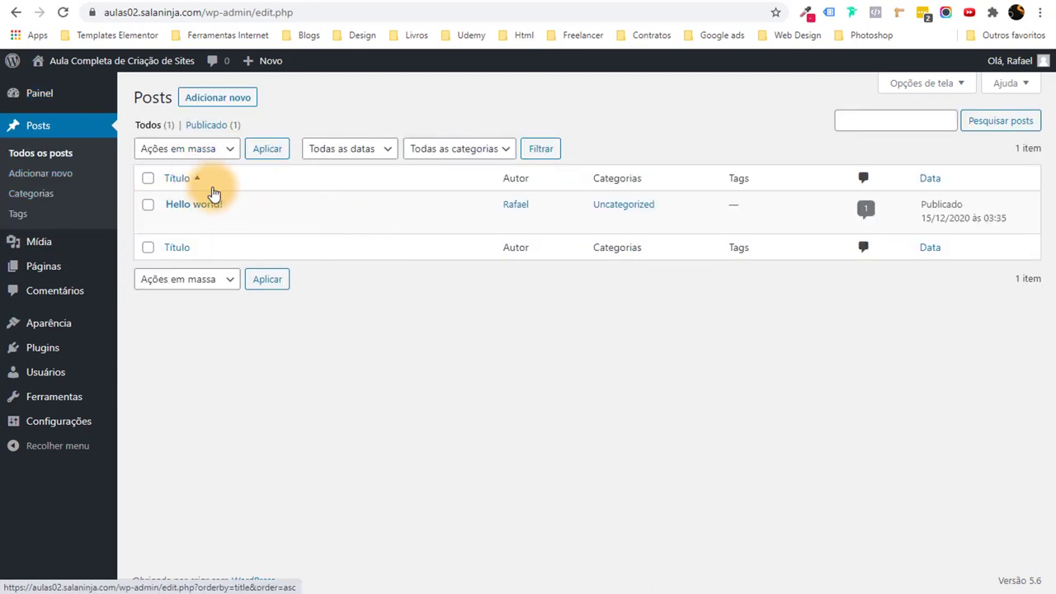
Trash the 'Hello world!' post and delete it permanently.
mouse_move(208, 198)
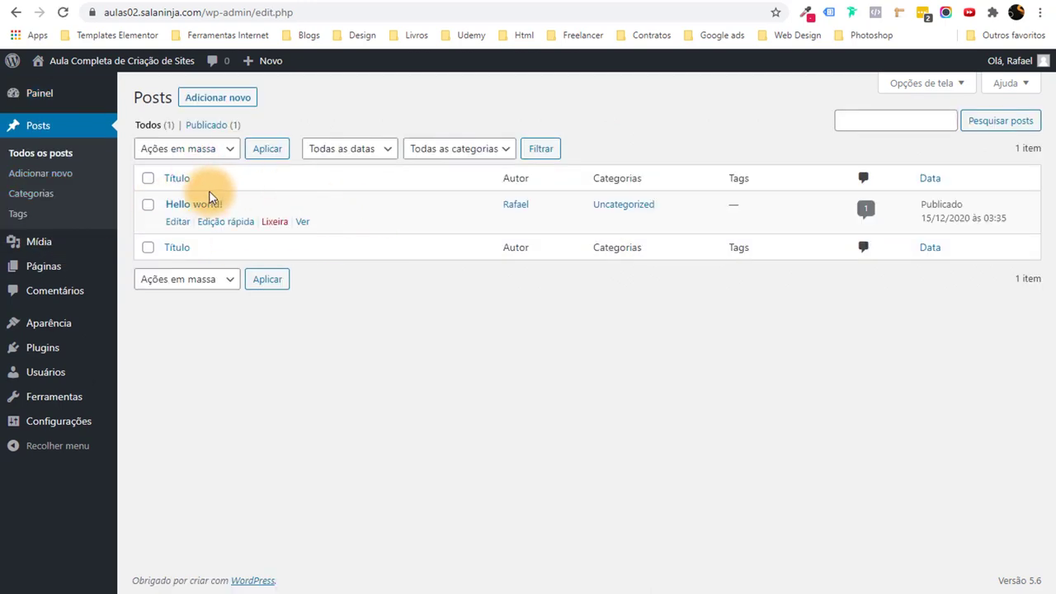
click(274, 223)
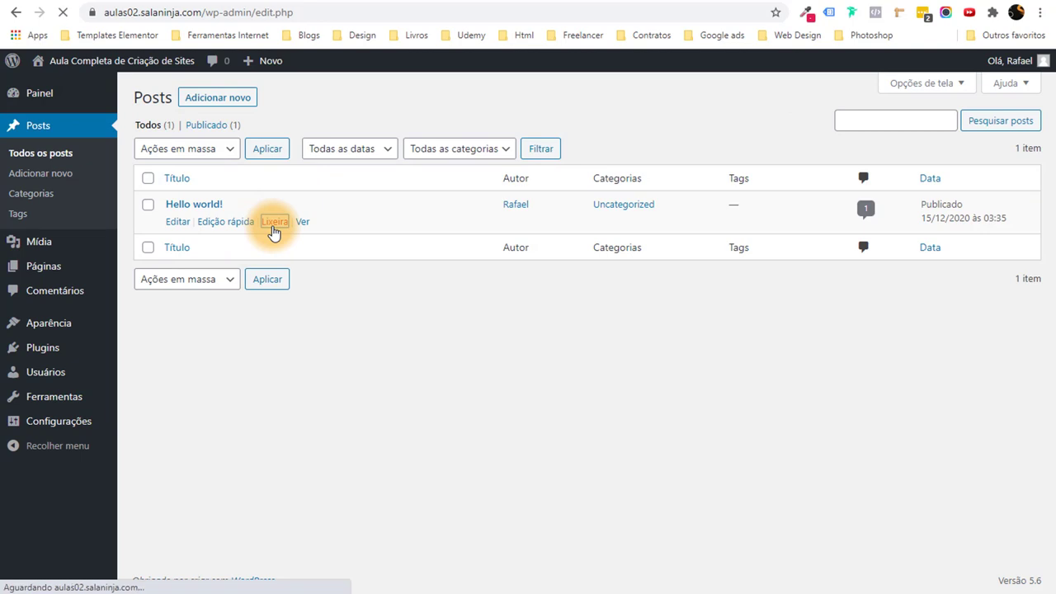
click(202, 168)
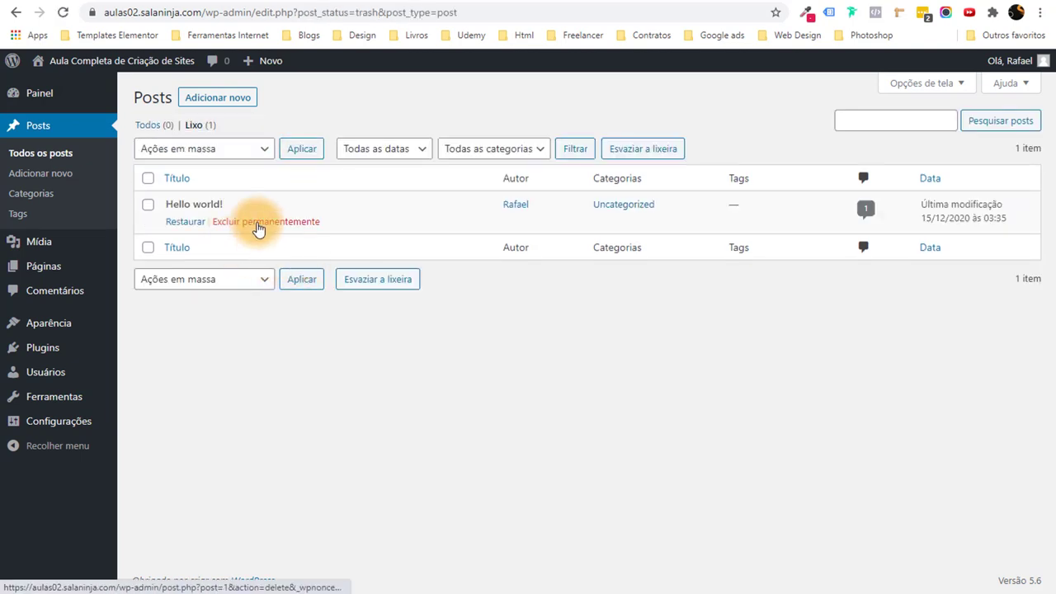
click(258, 223)
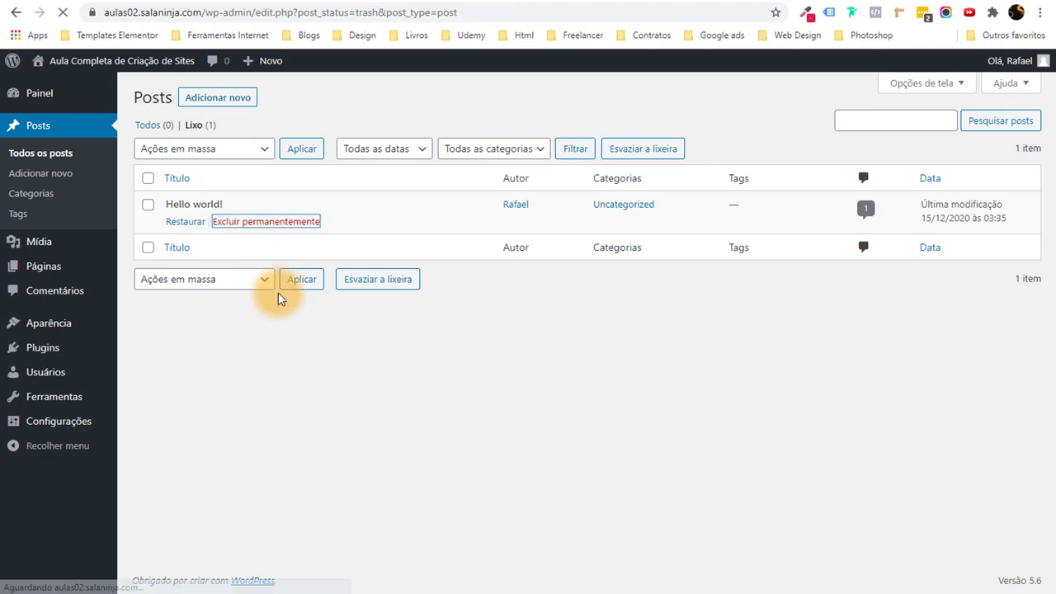
Bulk-trash Privacy Policy and Sample Page, then permanently delete both from the trash.
click(52, 274)
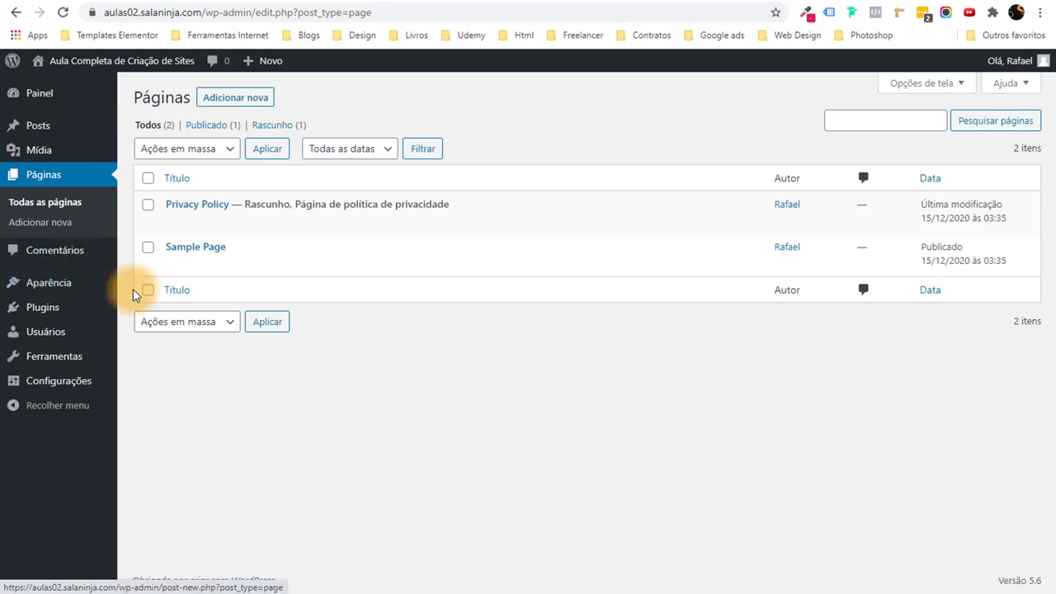
click(147, 178)
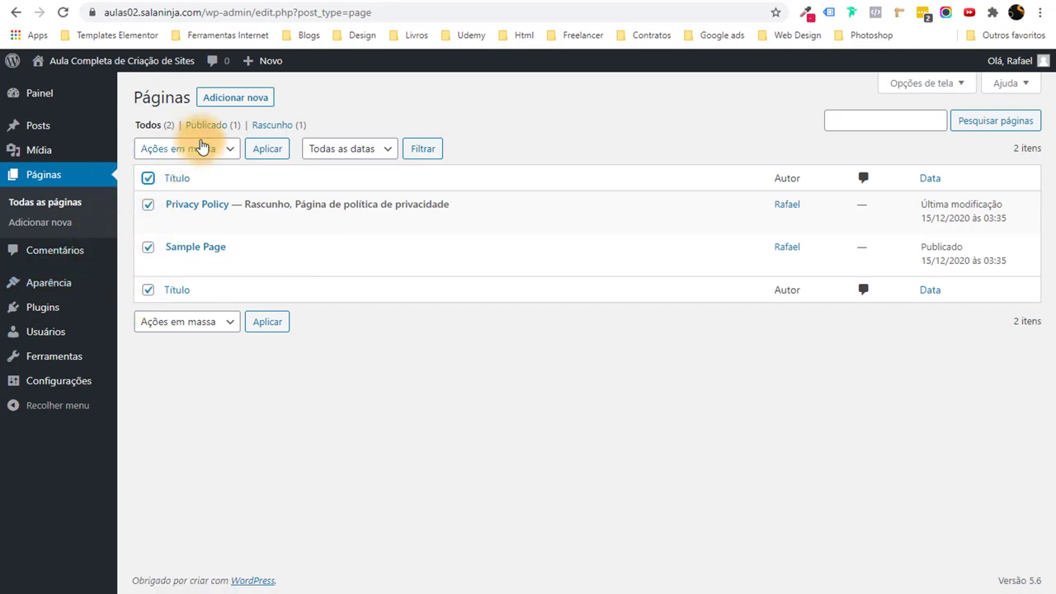
click(201, 149)
click(201, 199)
click(272, 150)
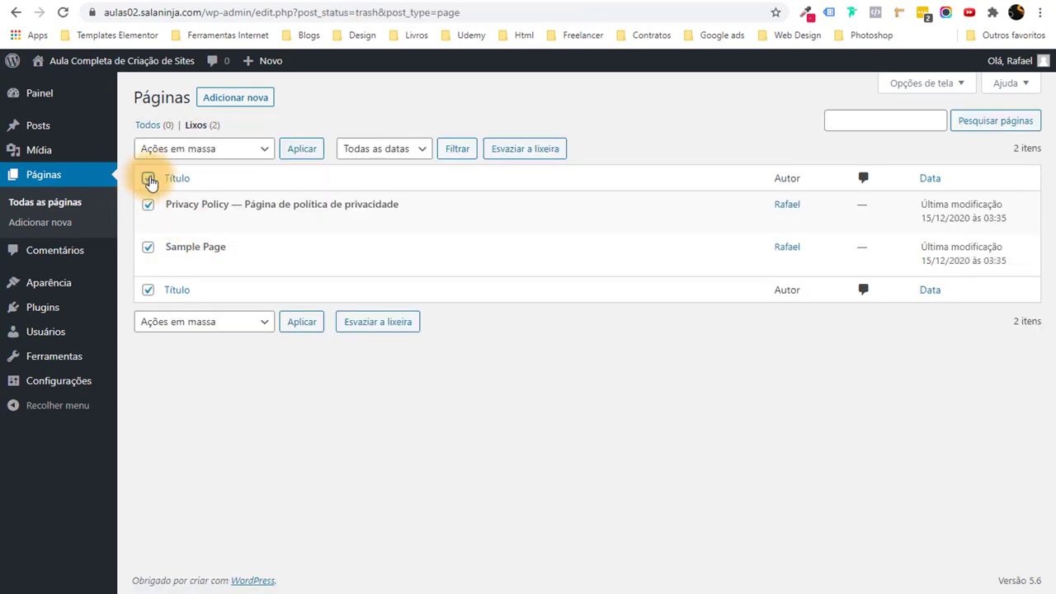
click(202, 149)
click(212, 196)
click(305, 149)
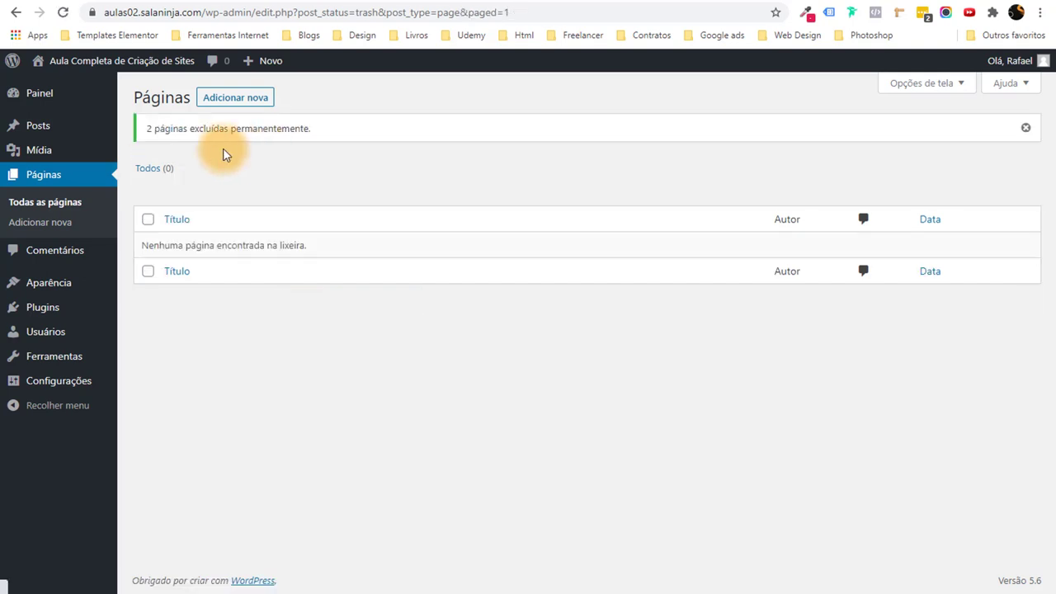
Bulk-delete Akismet Anti-Spam and Hello Dolly with Excluir, confirming the deletion.
click(58, 307)
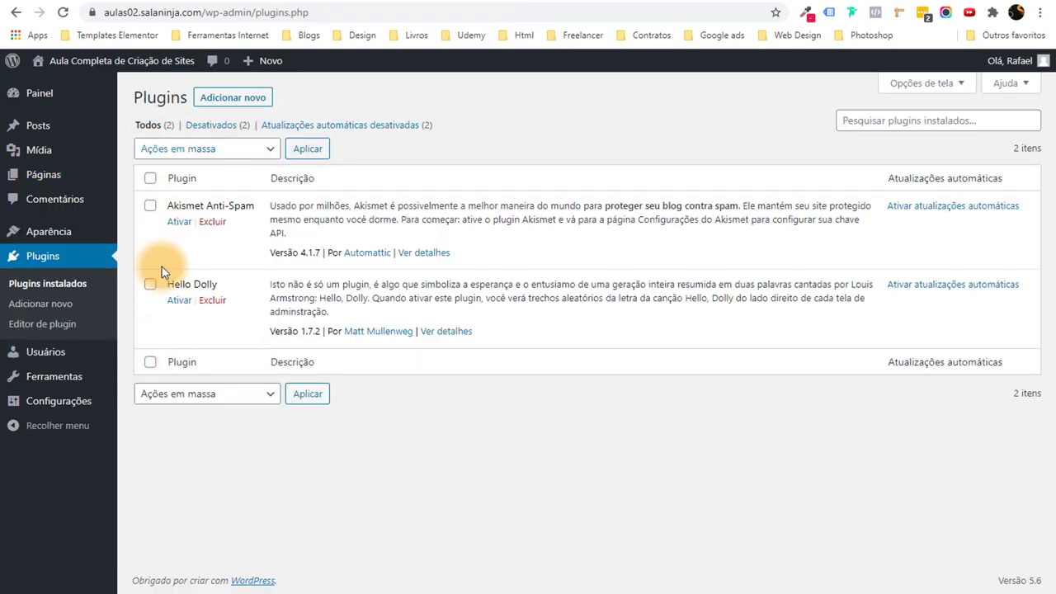
click(150, 179)
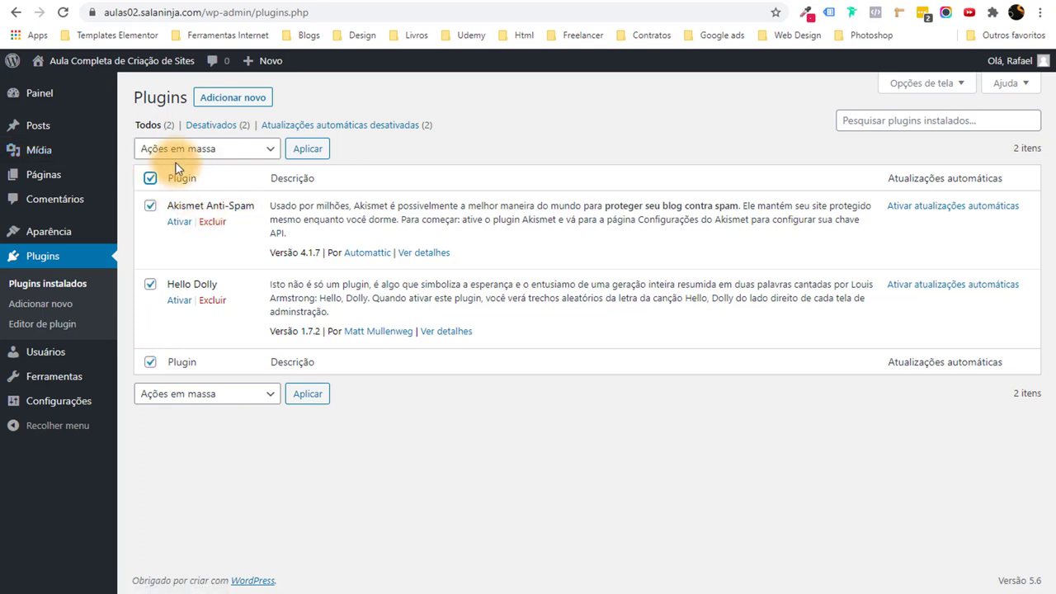
click(188, 150)
click(156, 224)
click(307, 148)
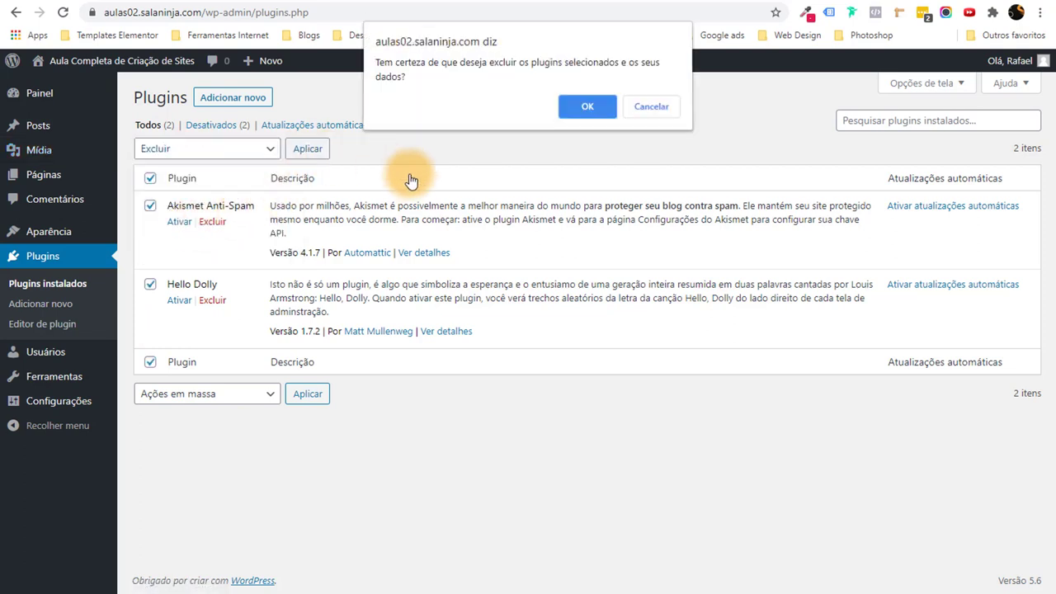
click(586, 108)
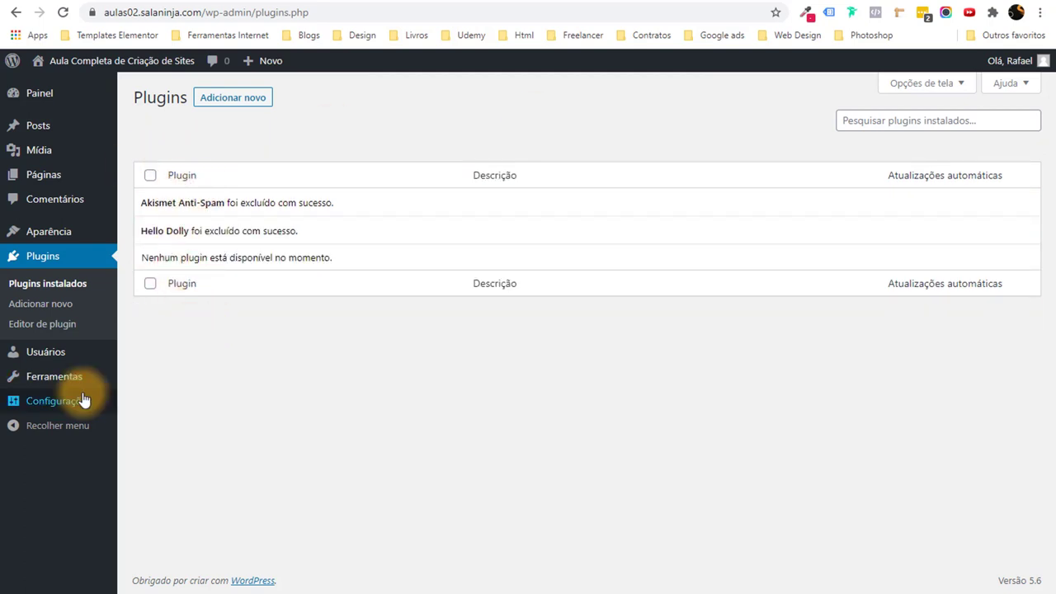
Choose São Paulo as the Fuso horário in General settings and save the changes.
mouse_move(82, 400)
click(136, 404)
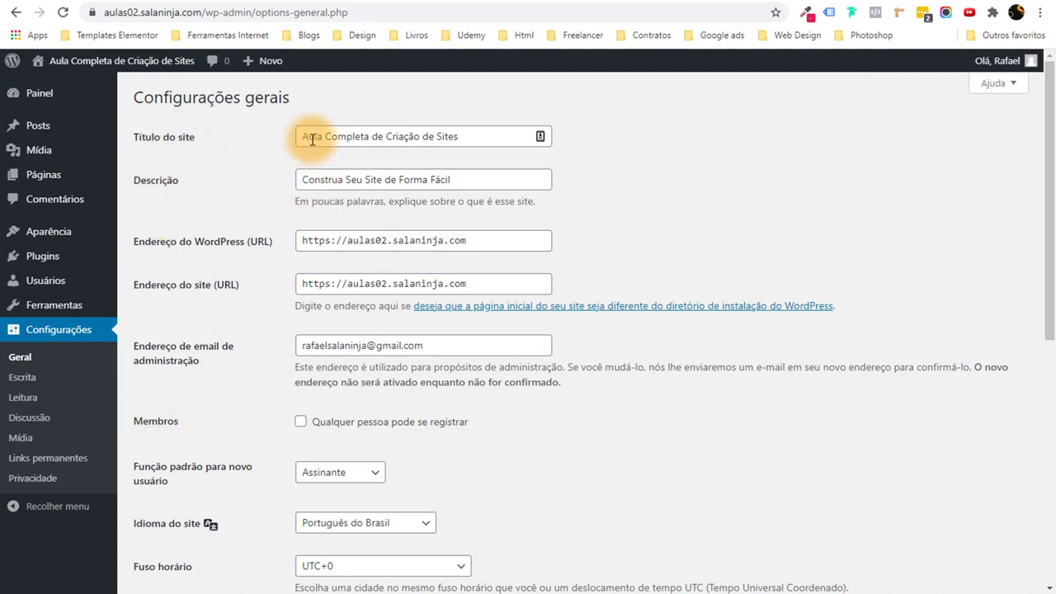
drag(312, 139, 483, 164)
drag(302, 181, 481, 198)
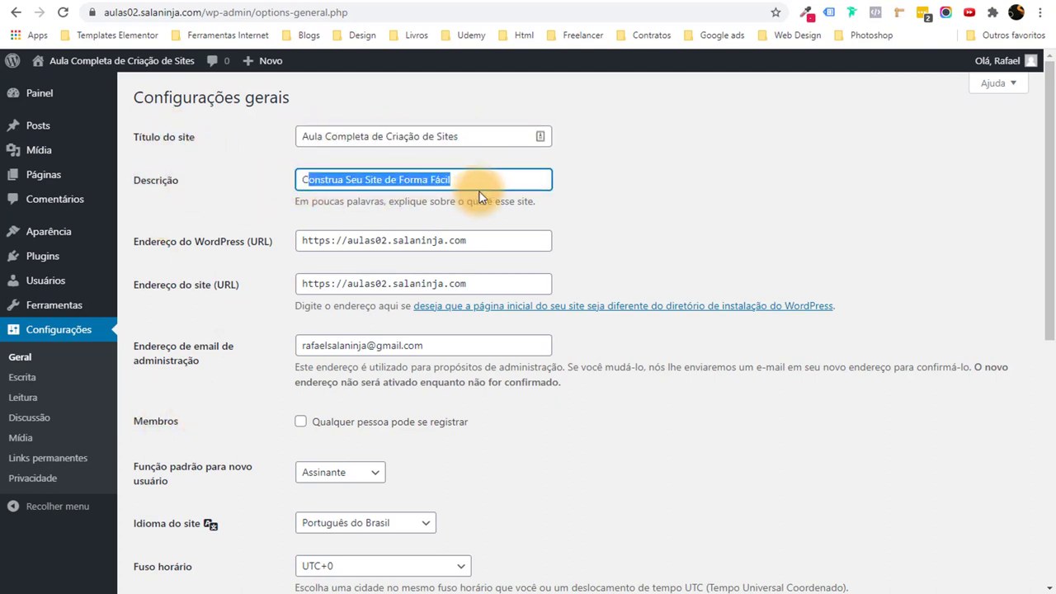
scroll(639, 264, down, 6)
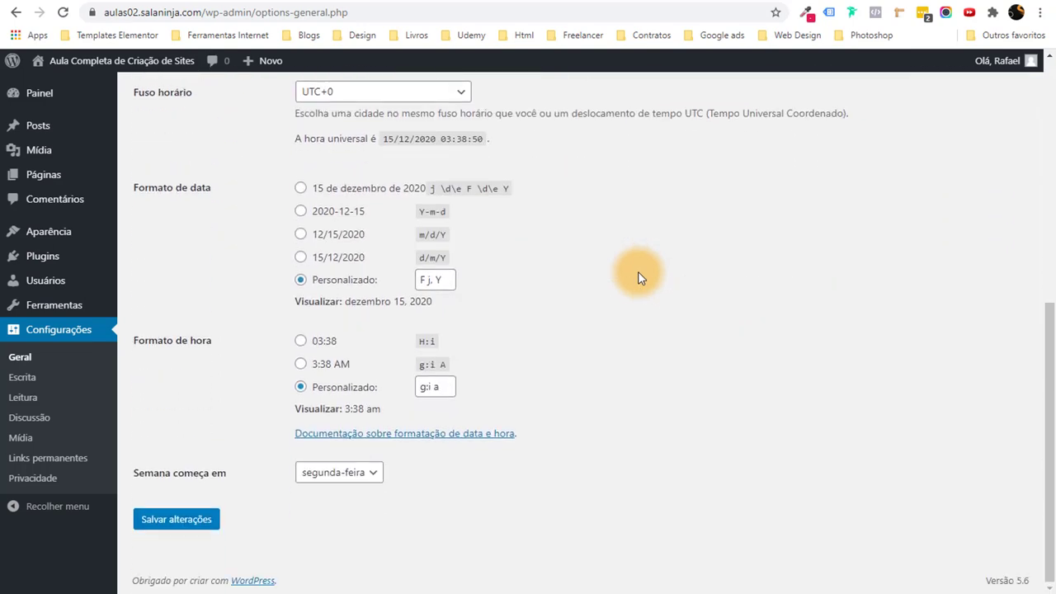
scroll(247, 299, up, 3)
click(333, 310)
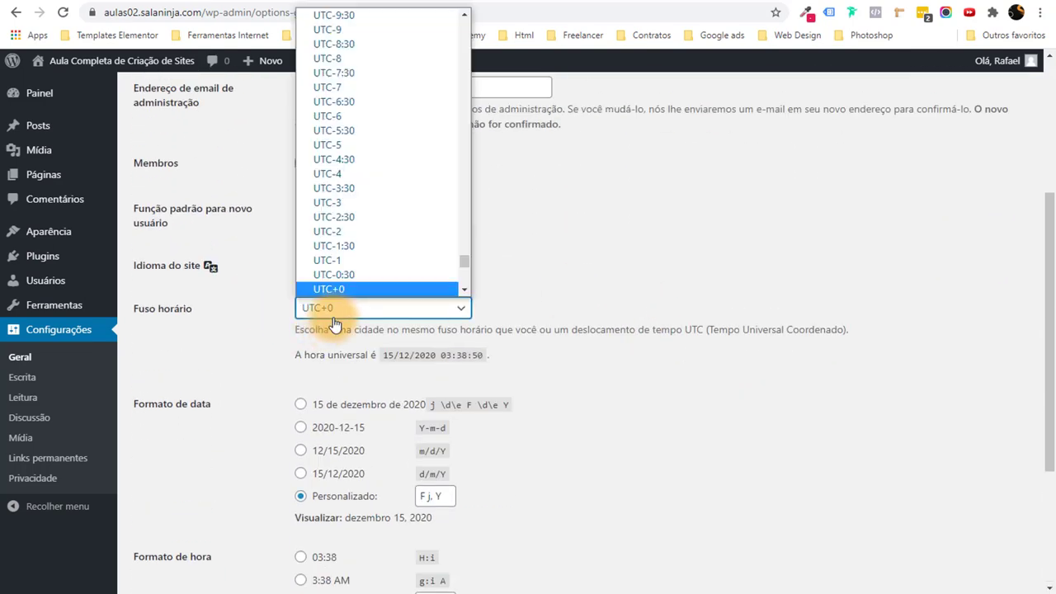
text(são)
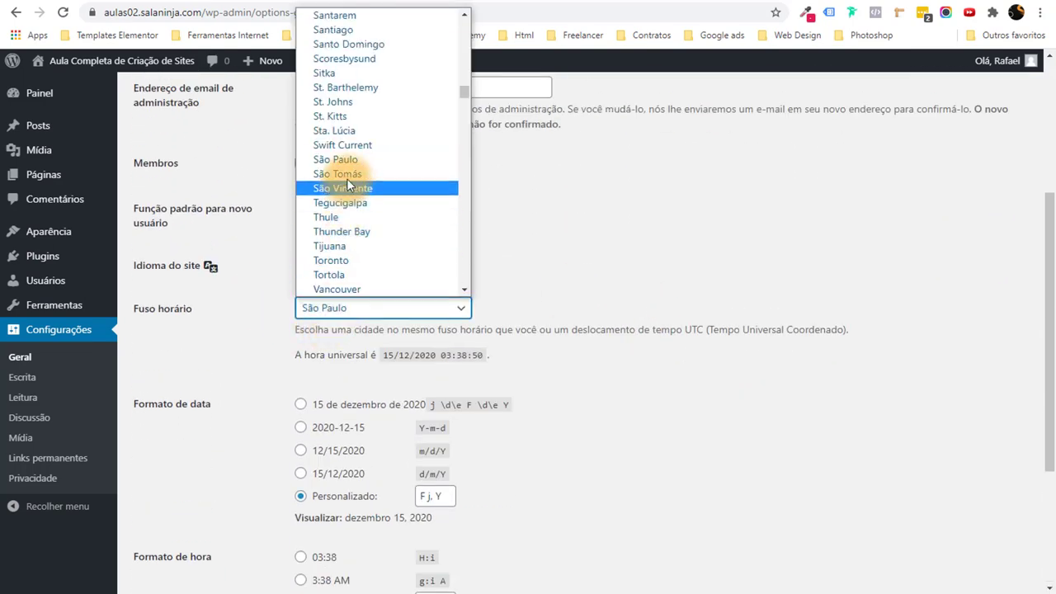
click(355, 157)
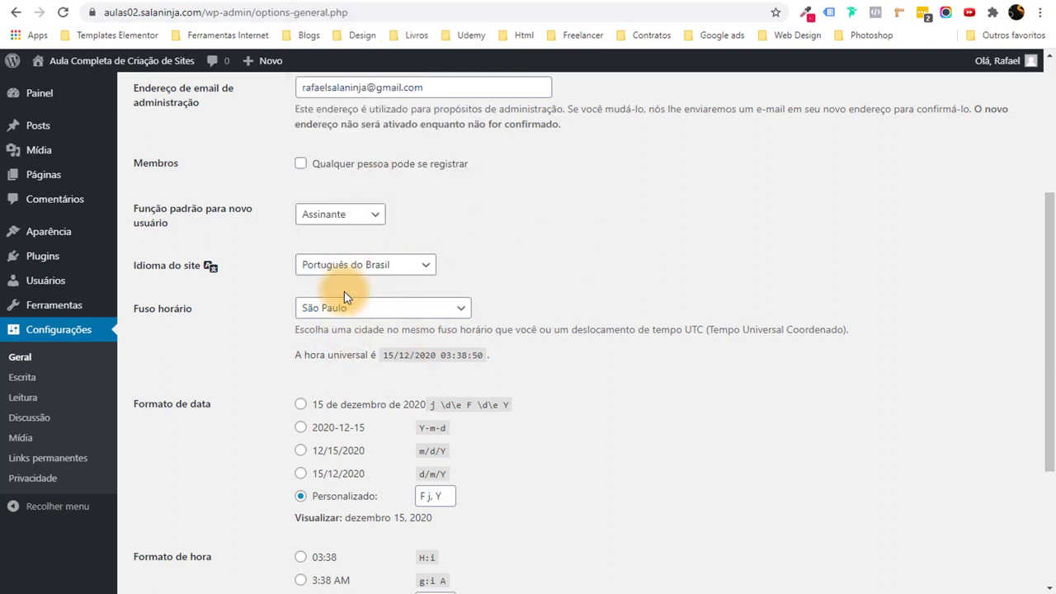
scroll(366, 319, down, 3)
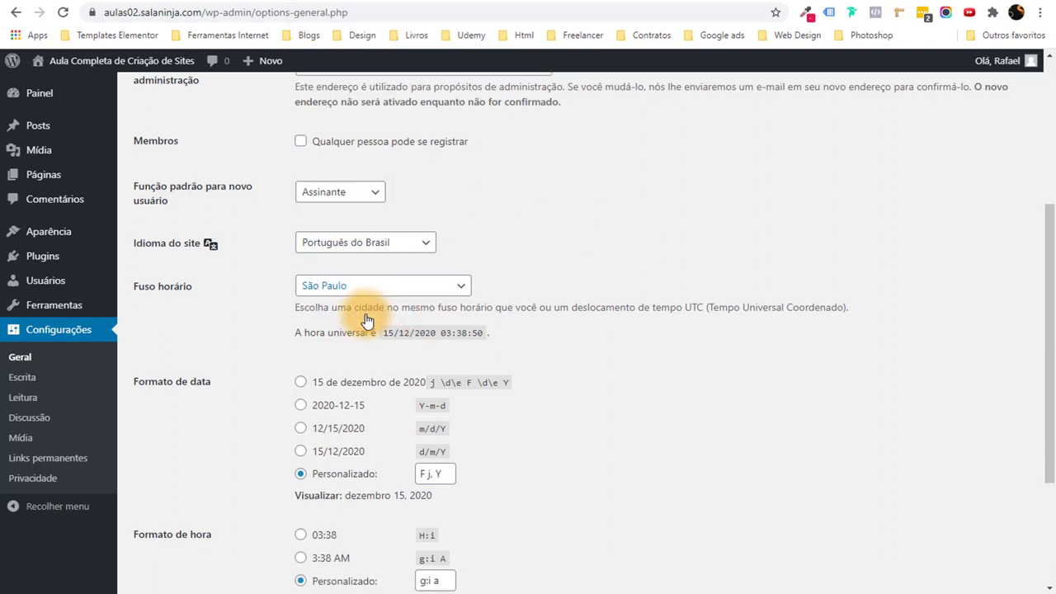
click(210, 528)
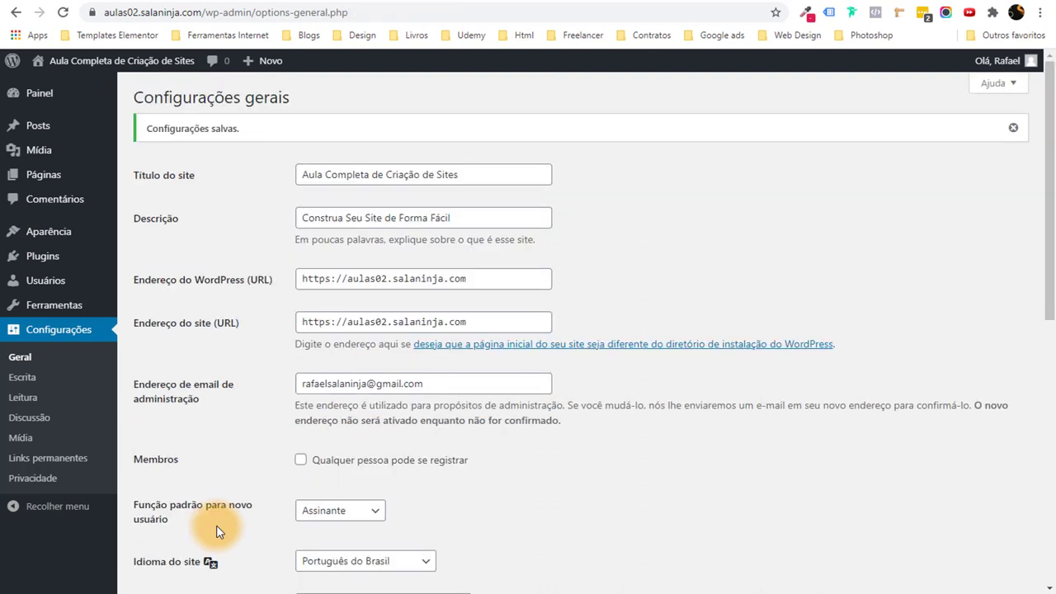
click(70, 467)
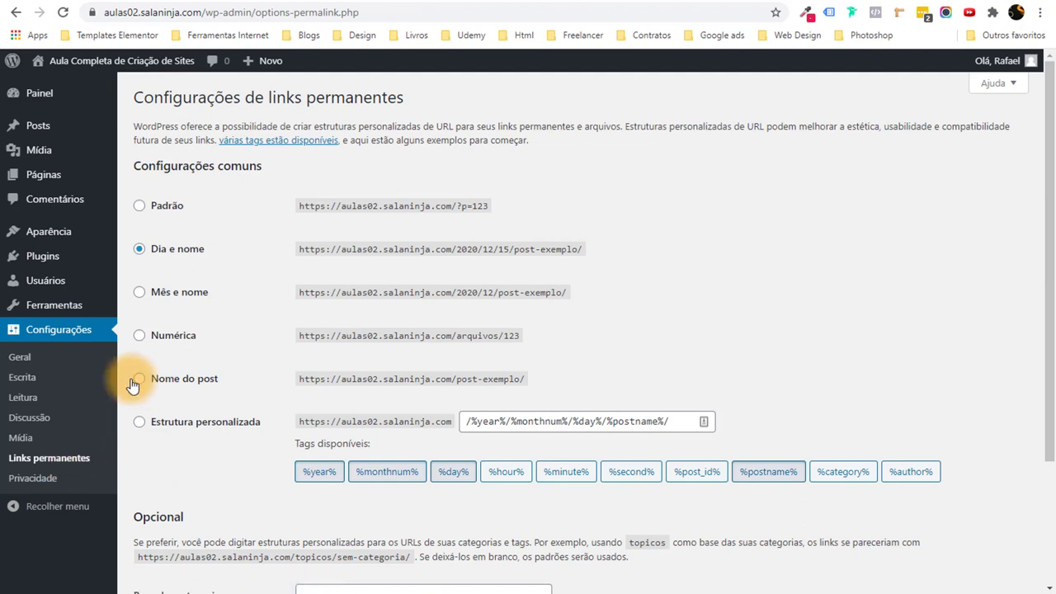
Select the 'Nome do post' permalink structure and save it.
click(139, 377)
scroll(317, 394, down, 2)
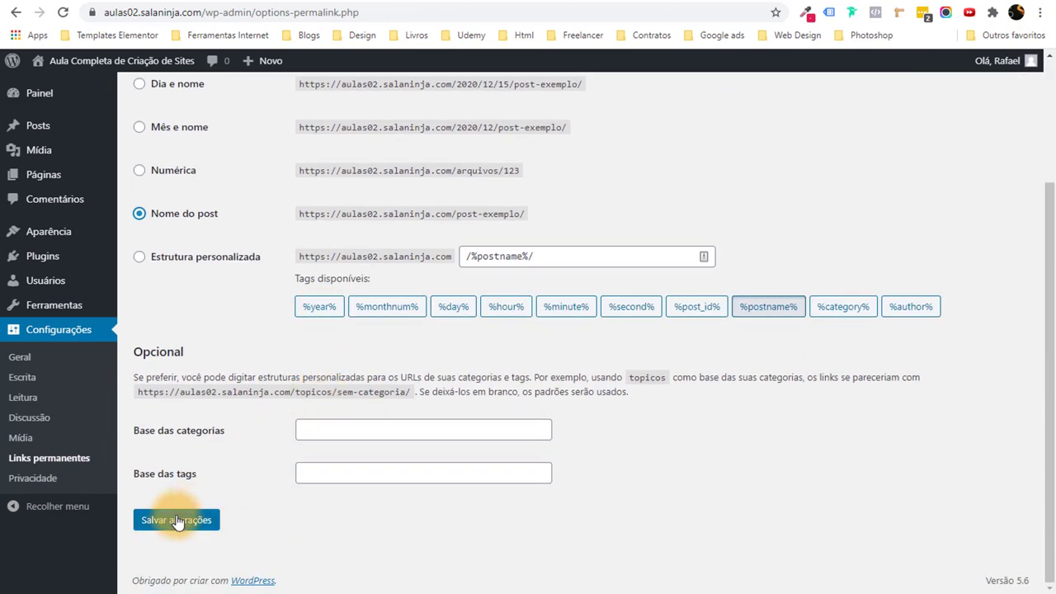
click(182, 520)
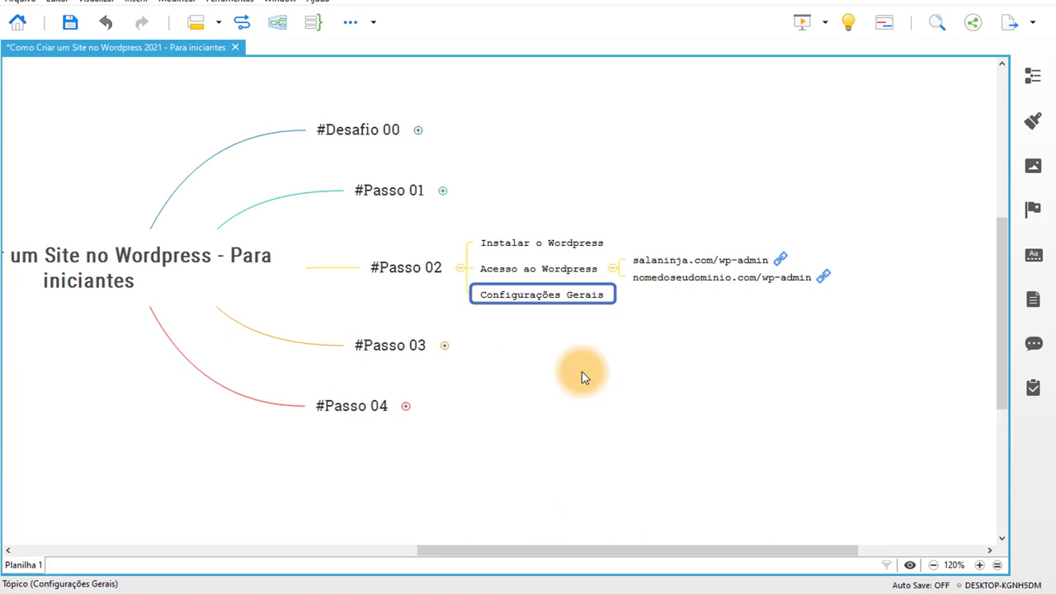
click(563, 367)
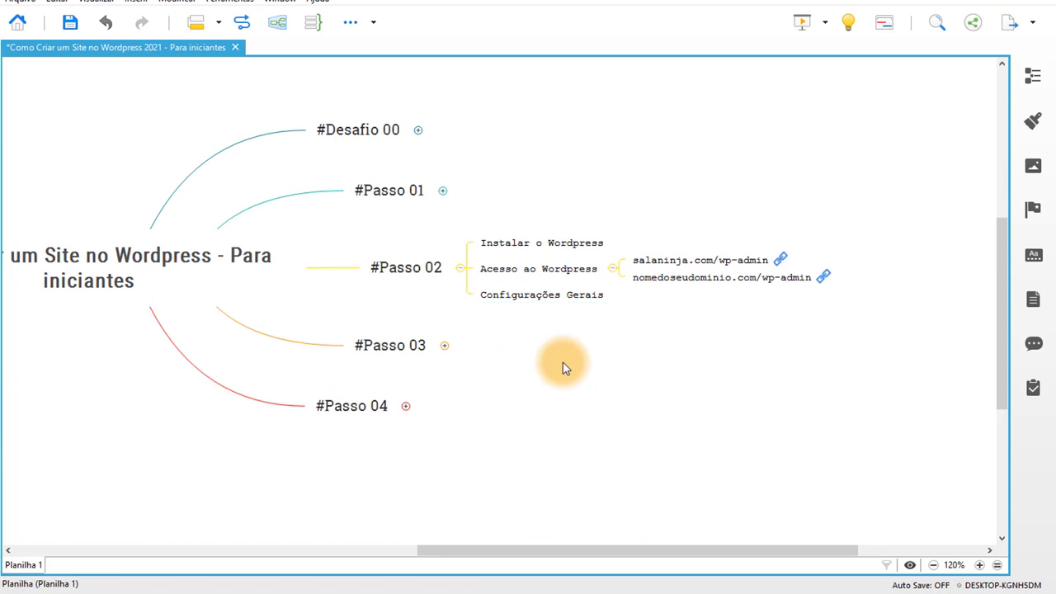
In XMind, collapse the Acesso ao Wordpress and #Passo 02 branches and expand #Passo 03.
click(612, 268)
click(459, 273)
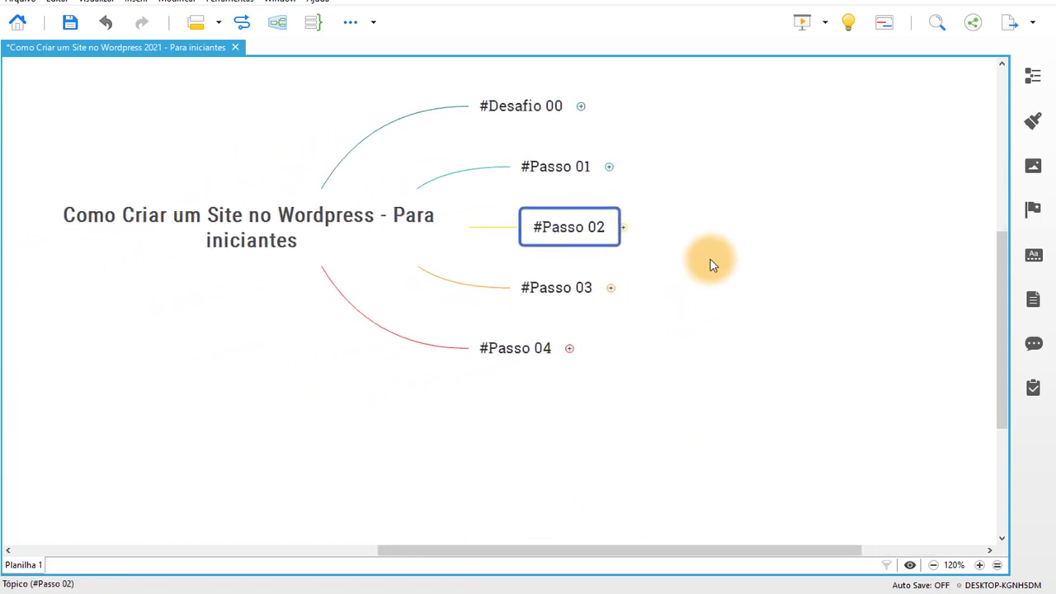
click(639, 298)
click(548, 342)
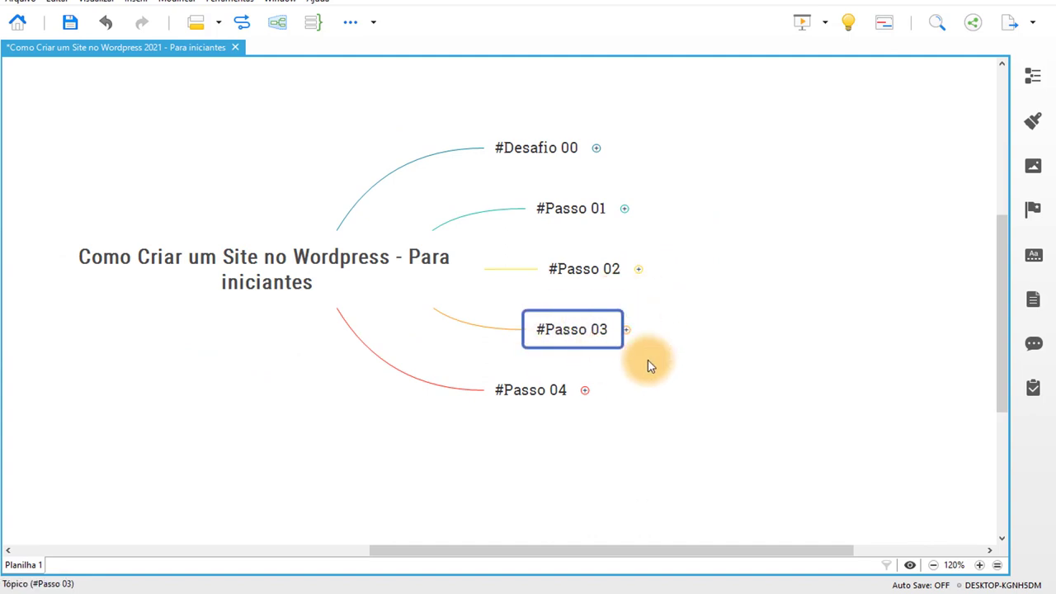
click(627, 330)
click(598, 362)
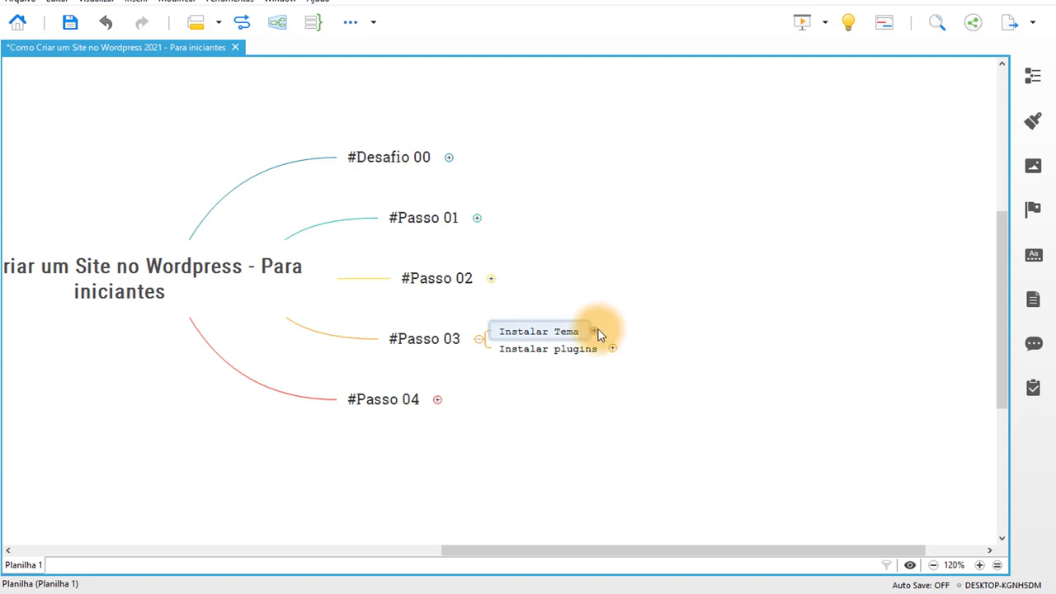
Expand Instalar Tema to reveal its Kadence subtopic, then switch back to the browser.
click(594, 330)
click(681, 359)
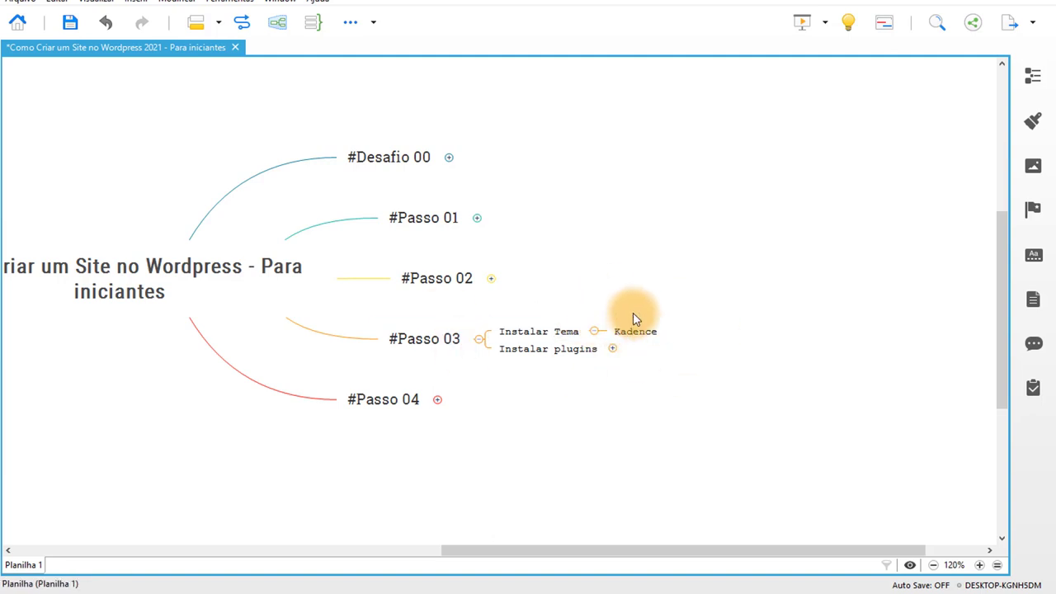
click(433, 587)
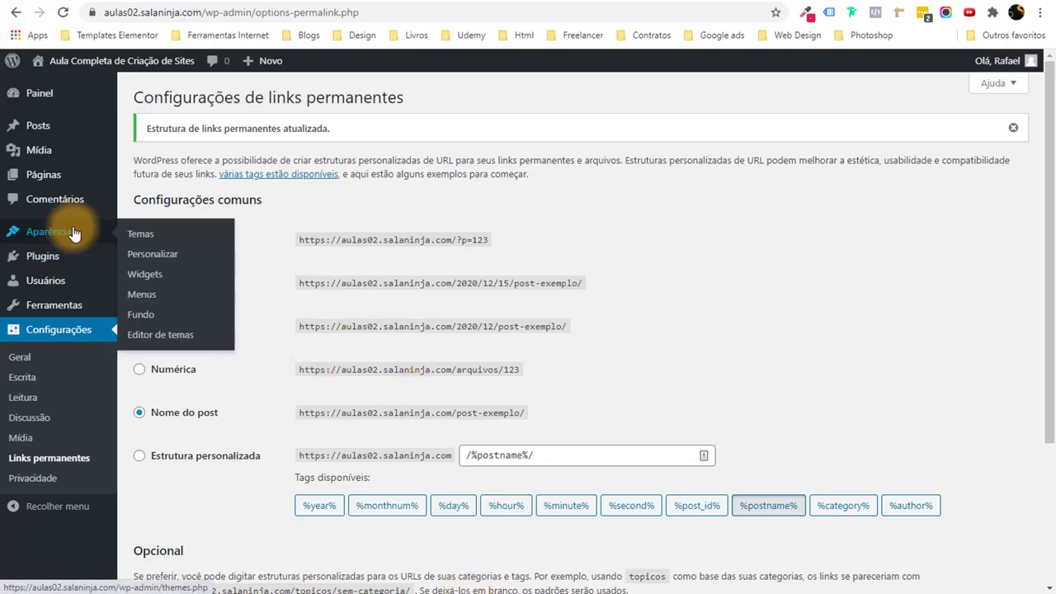
From Aparência > Temas > Adicionar novo, search 'kadence', then install and activate Kadence.
click(141, 234)
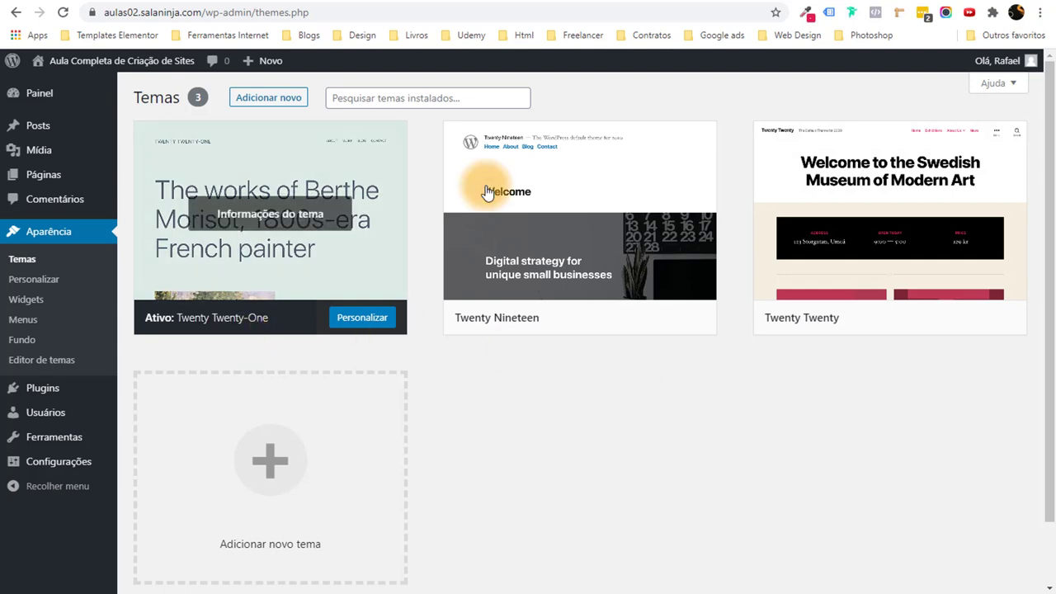
click(268, 99)
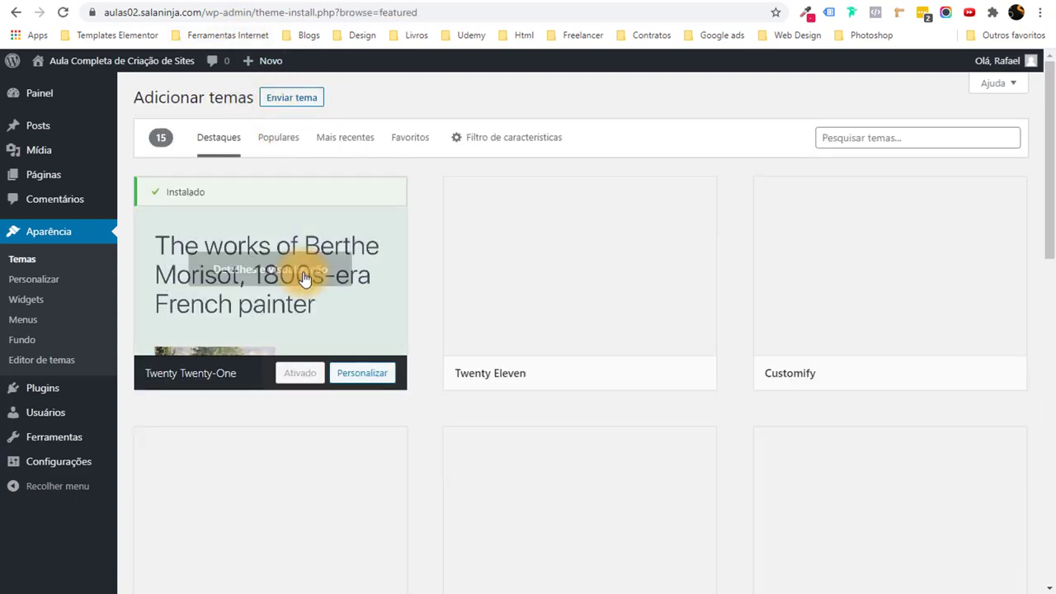
click(879, 135)
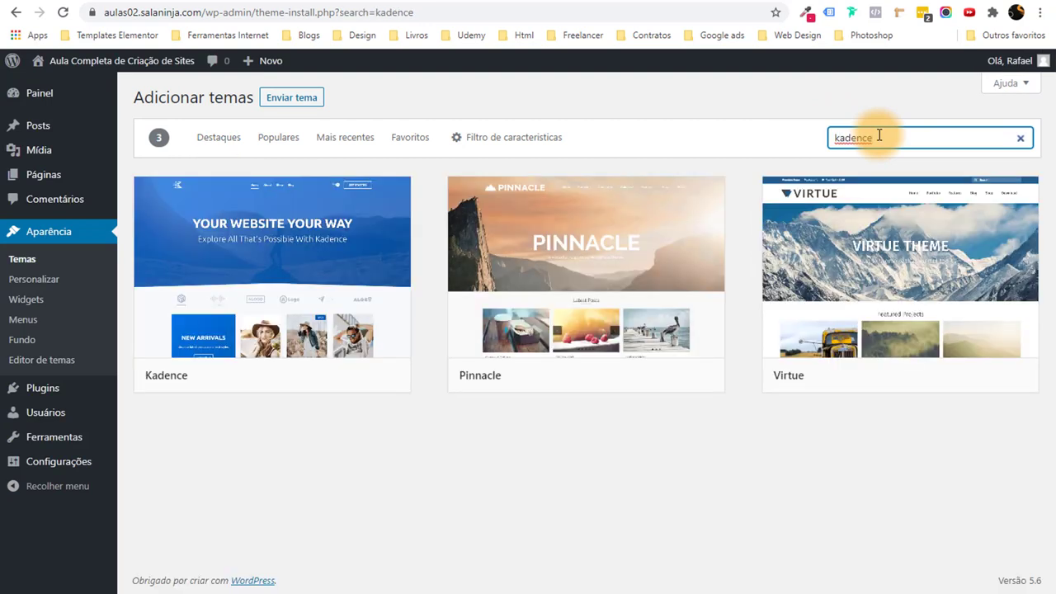
click(304, 381)
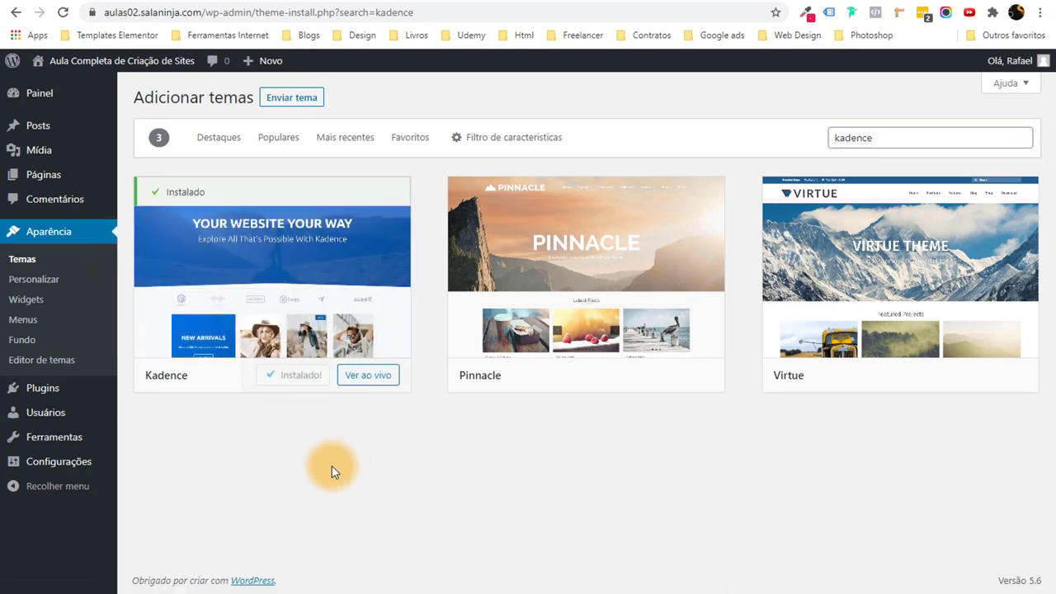
click(308, 376)
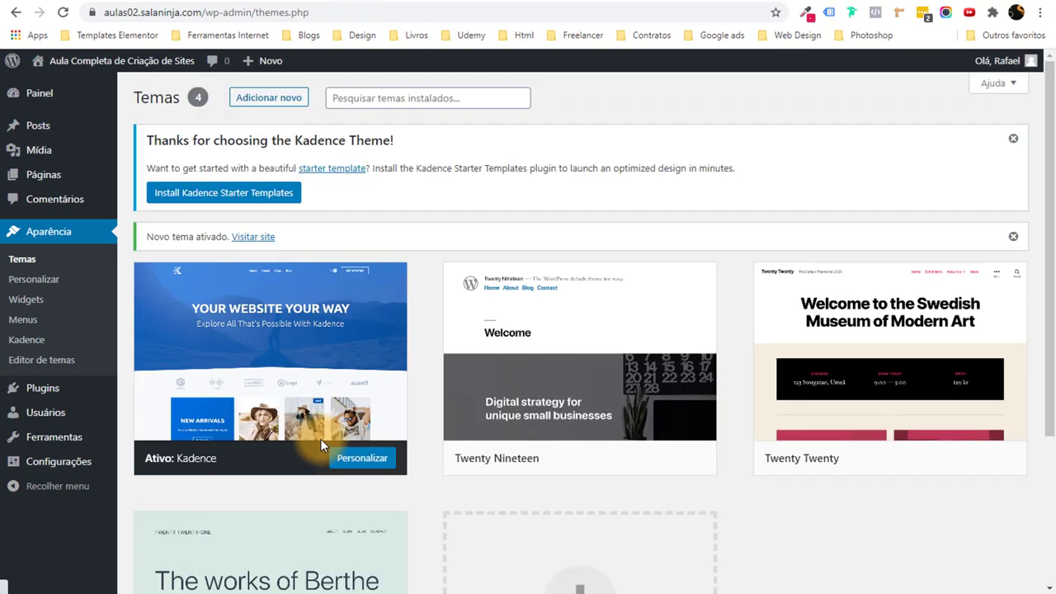
Delete Twenty Nineteen, Twenty Twenty and Twenty Twenty-One via Excluir, confirming each with OK.
scroll(573, 388, down, 3)
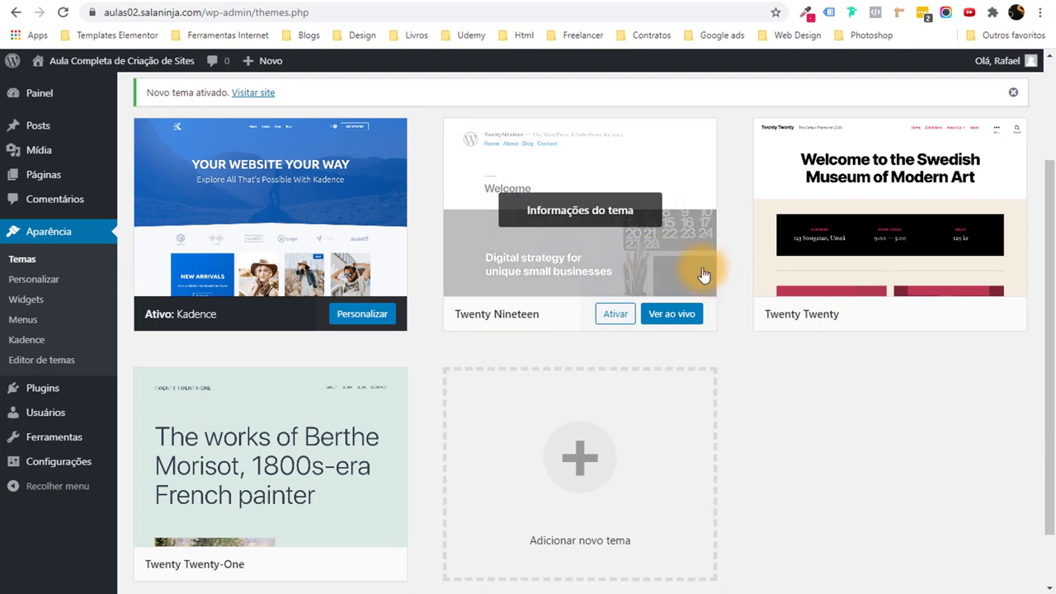
click(587, 253)
click(1002, 561)
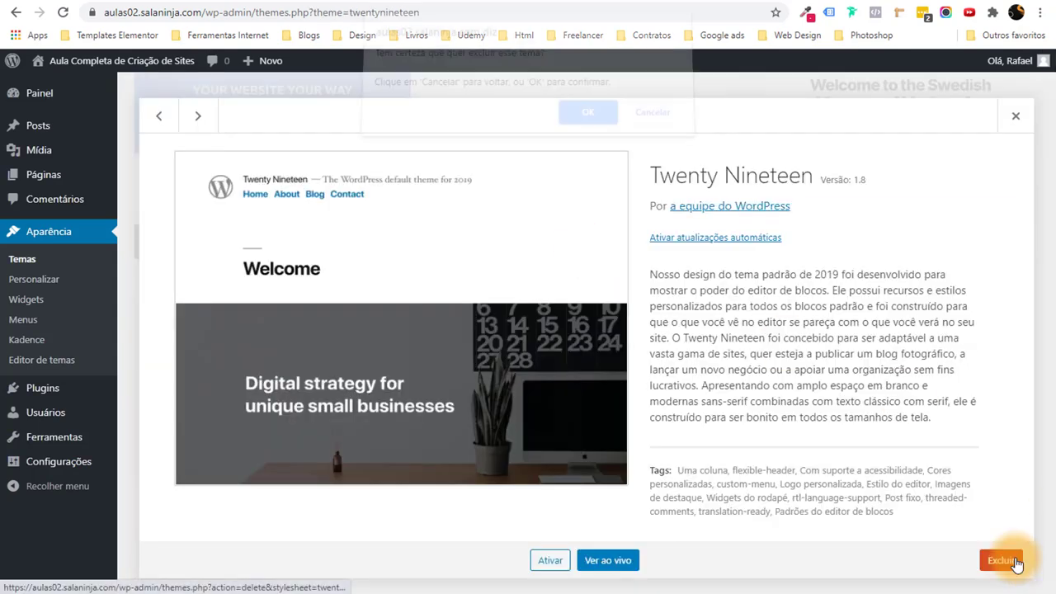
click(588, 117)
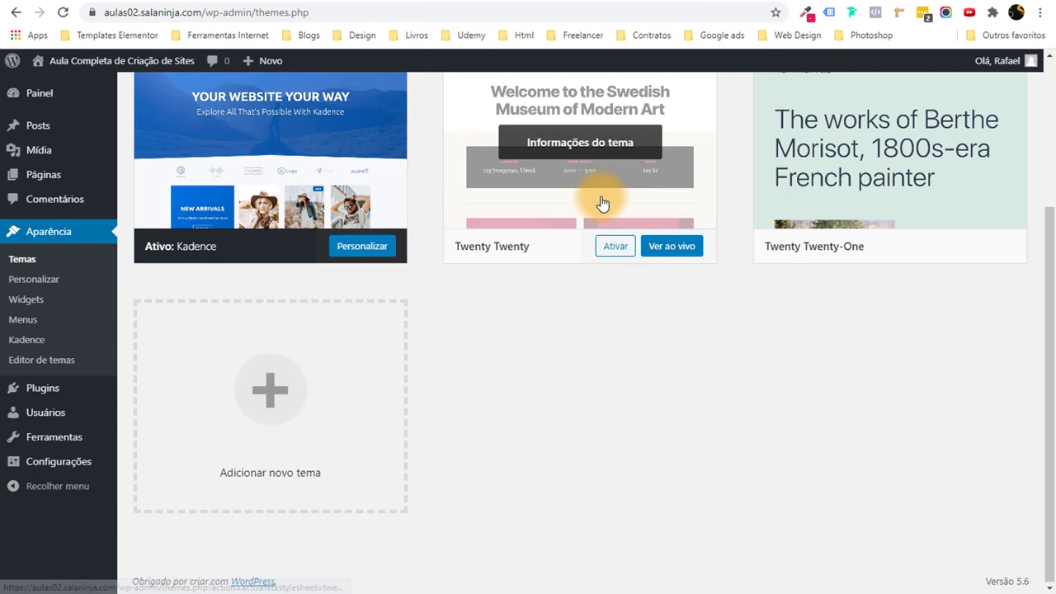
click(603, 203)
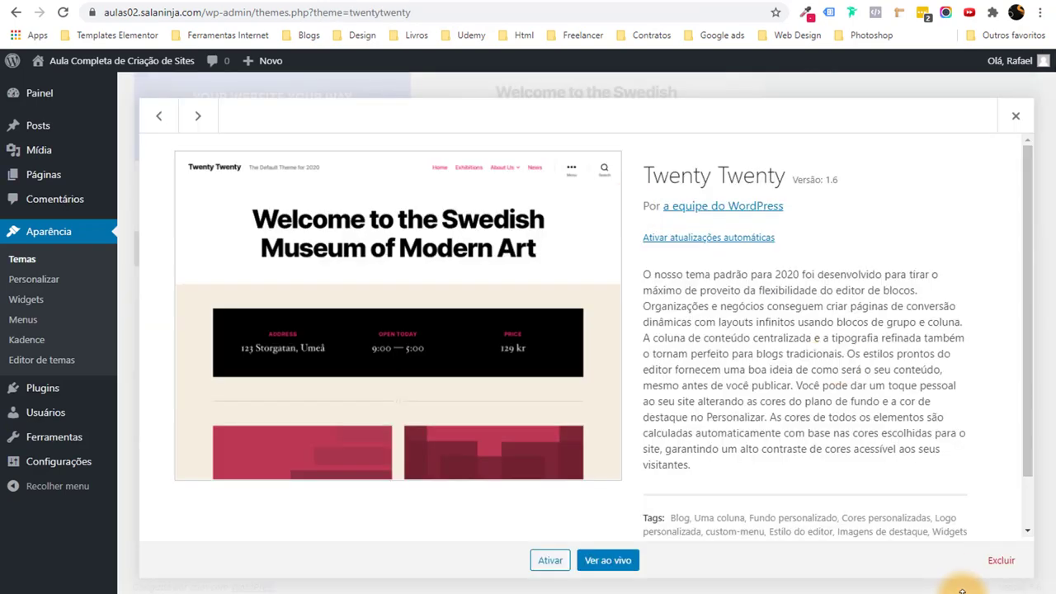
click(990, 559)
click(588, 120)
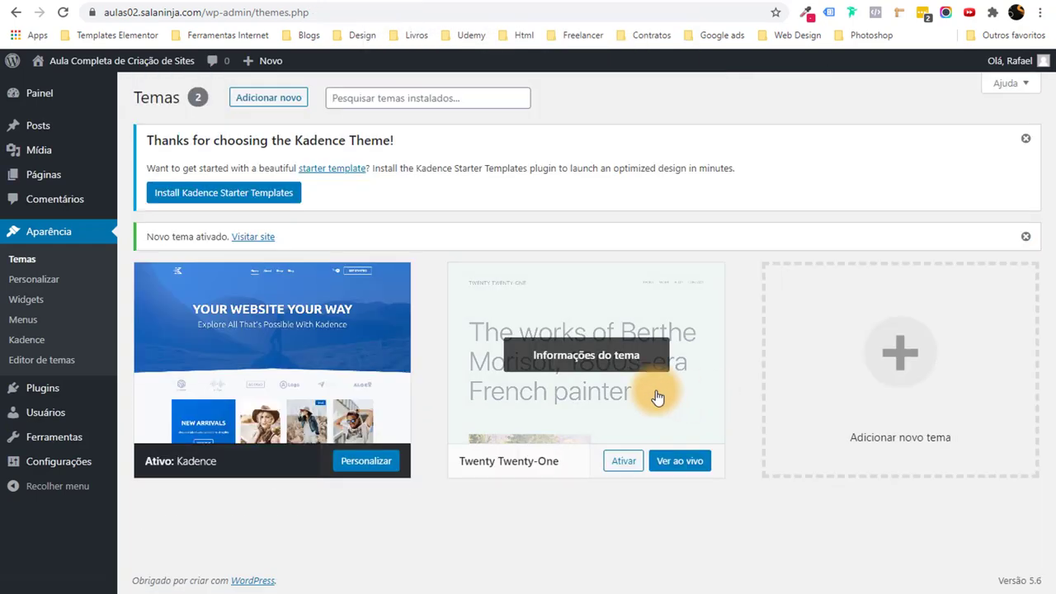
click(660, 394)
click(990, 560)
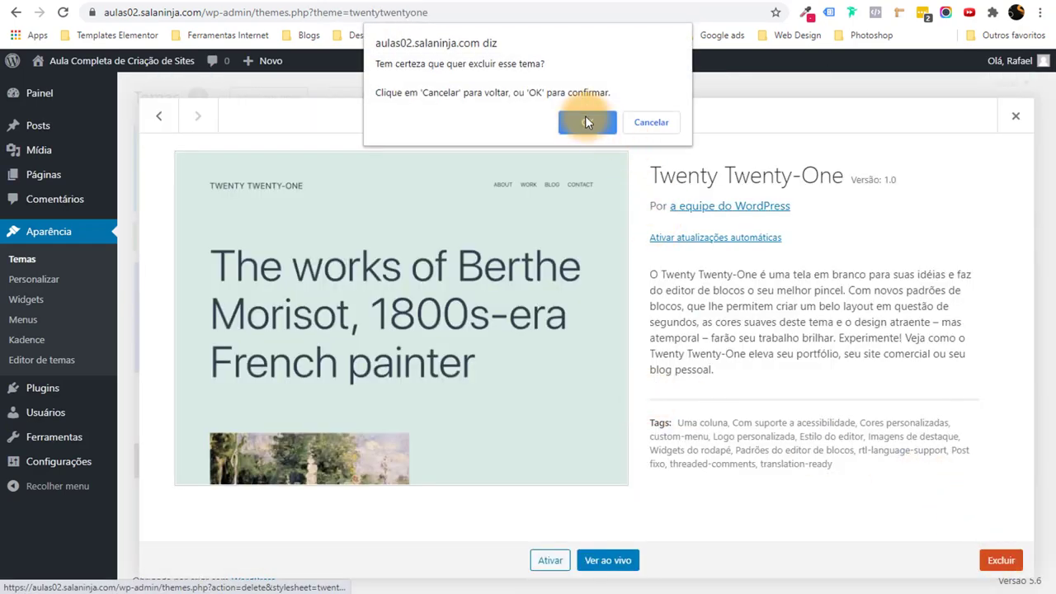
click(585, 116)
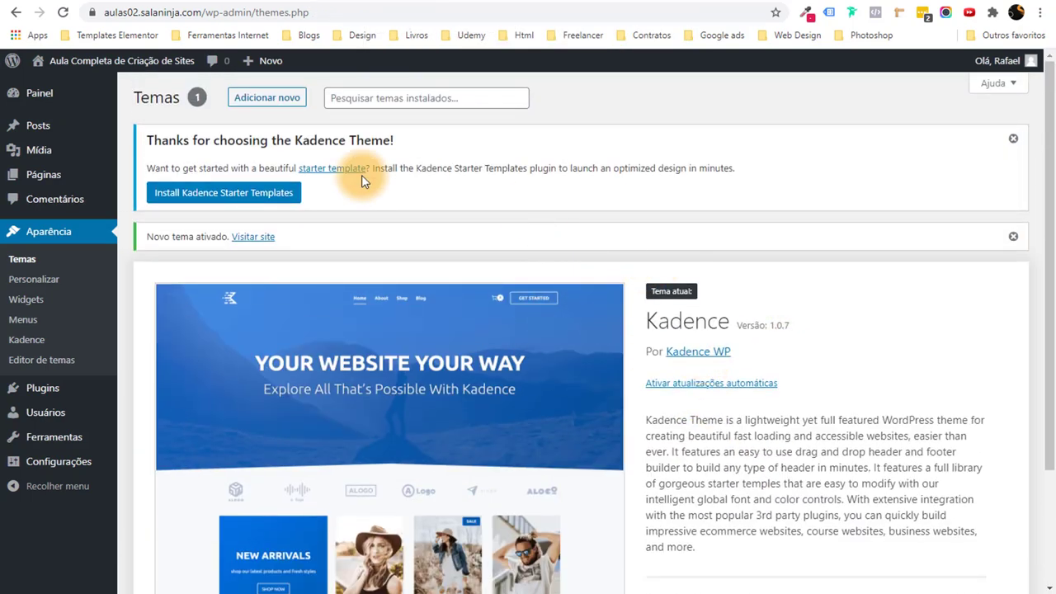
drag(143, 137, 324, 138)
Search the Add Plugins page for 'kadence starter'.
click(438, 144)
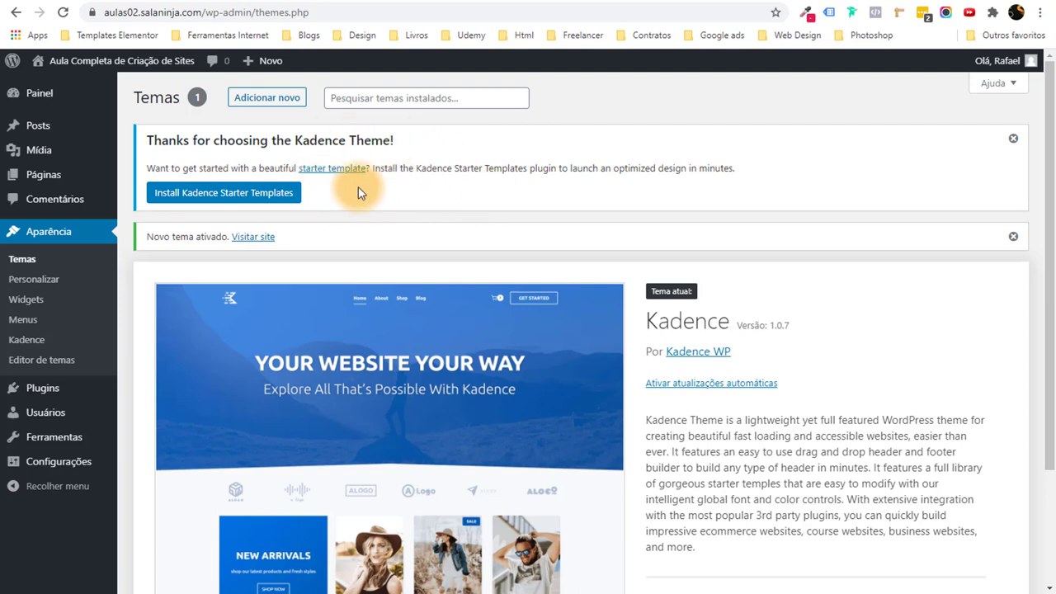
mouse_move(77, 389)
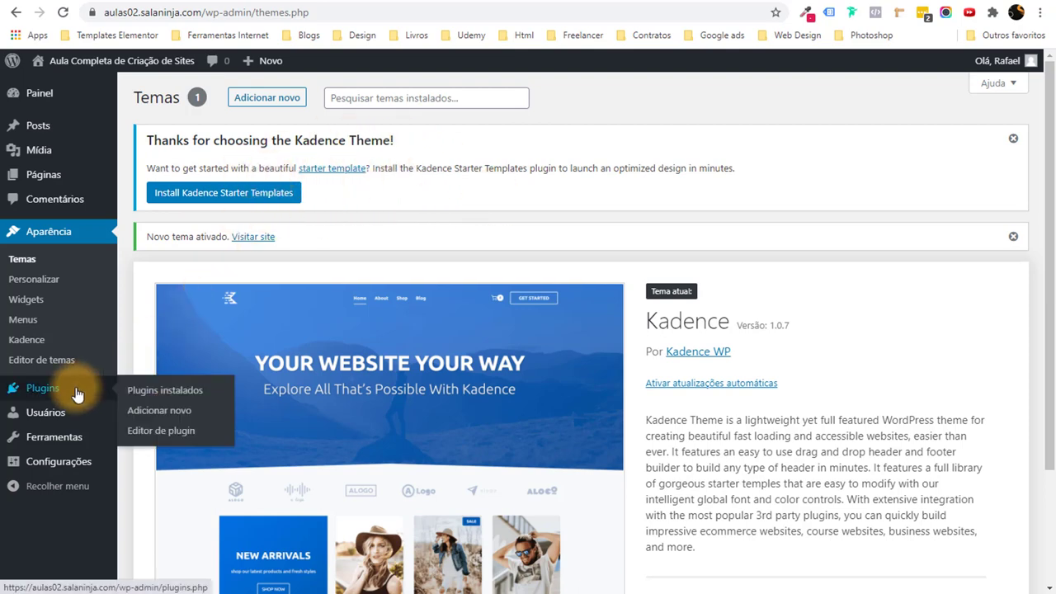
click(169, 417)
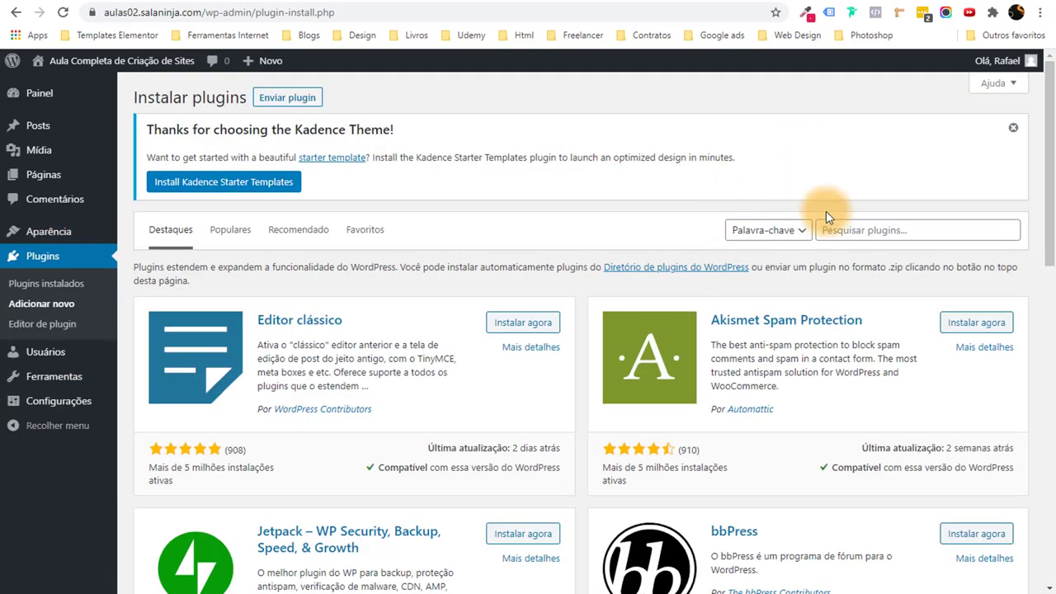
click(858, 232)
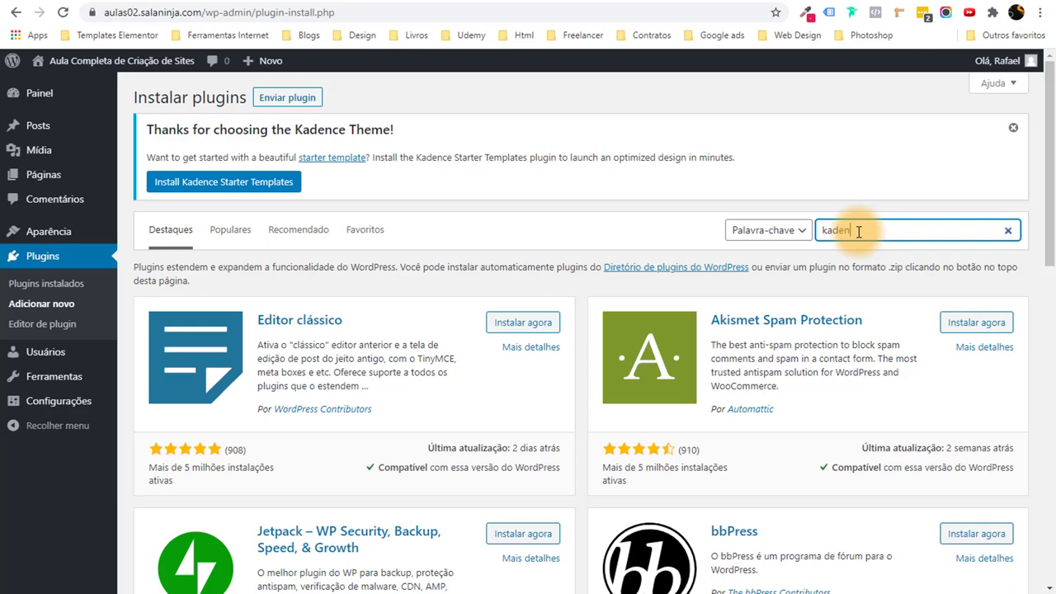
text(kadence starter templates)
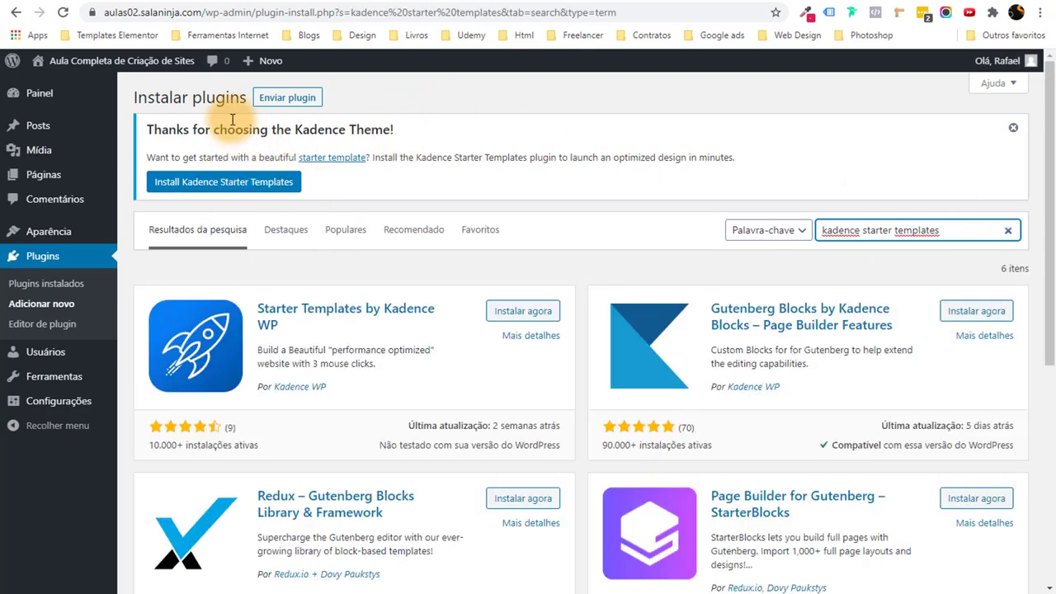
Install Kadence Starter Templates from the notice.
scroll(354, 158, down, 1)
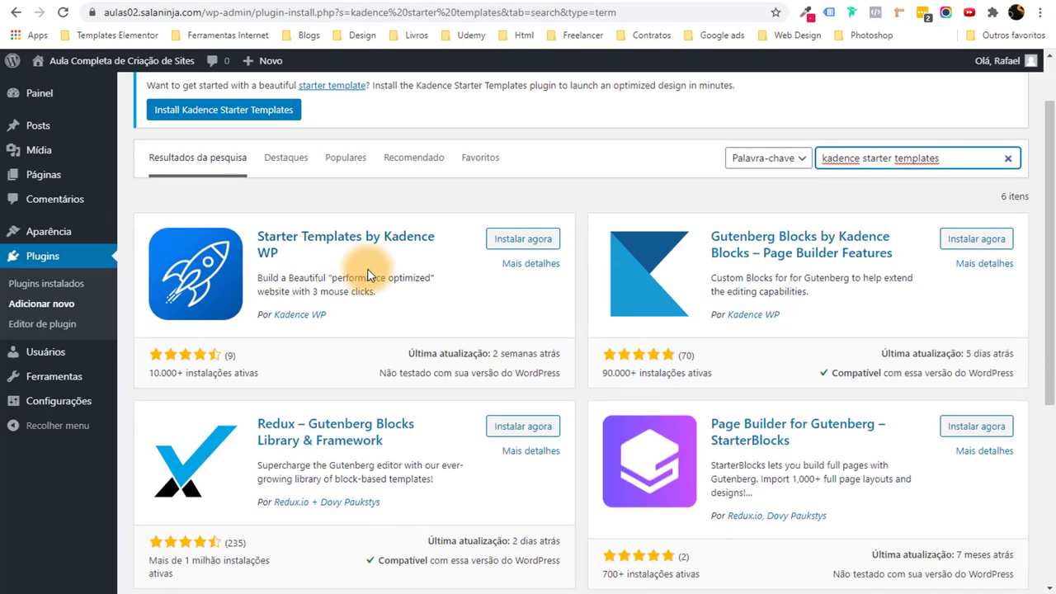
scroll(248, 157, up, 1)
drag(168, 121, 370, 167)
click(332, 207)
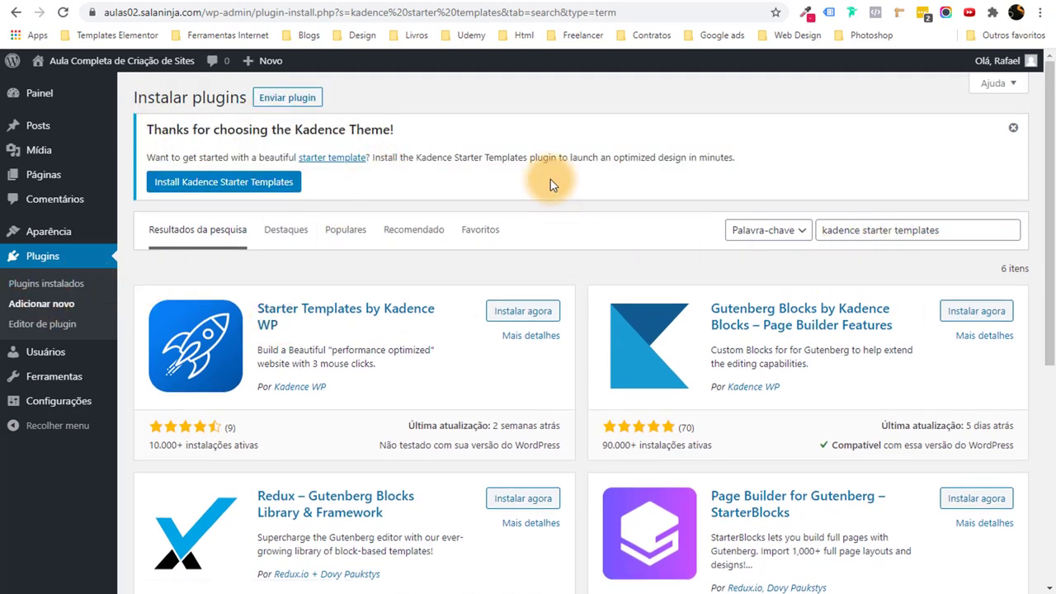
click(226, 184)
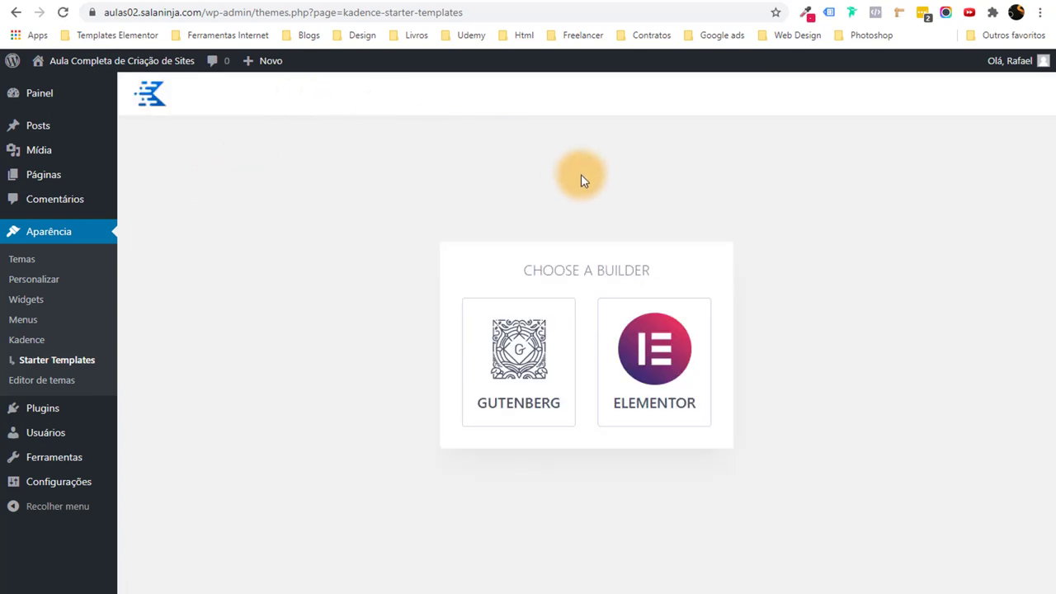
Choose Elementor as the builder on the Starter Templates page.
drag(527, 269, 677, 272)
click(678, 273)
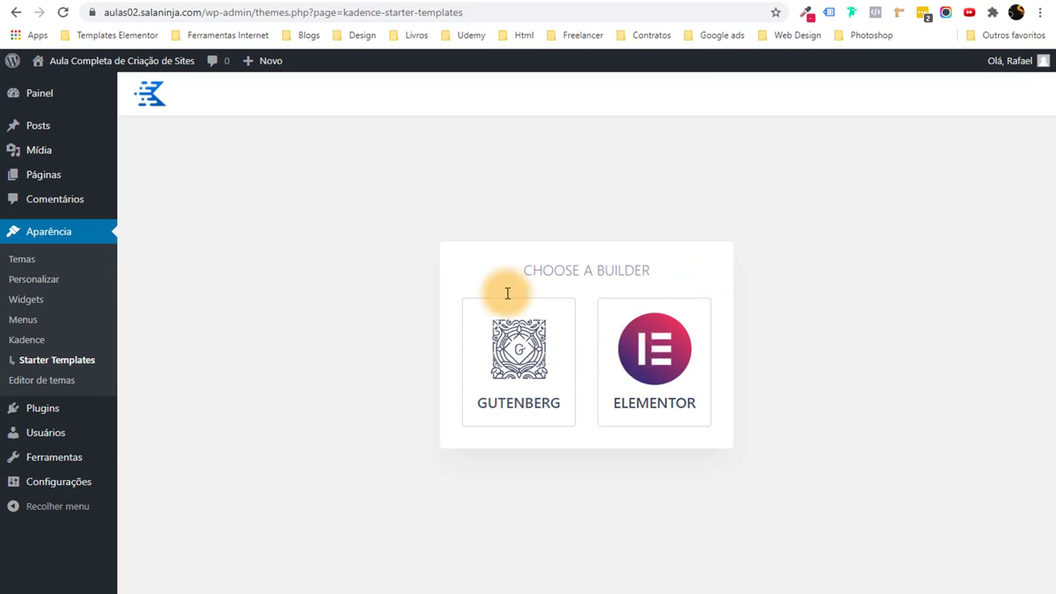
click(654, 360)
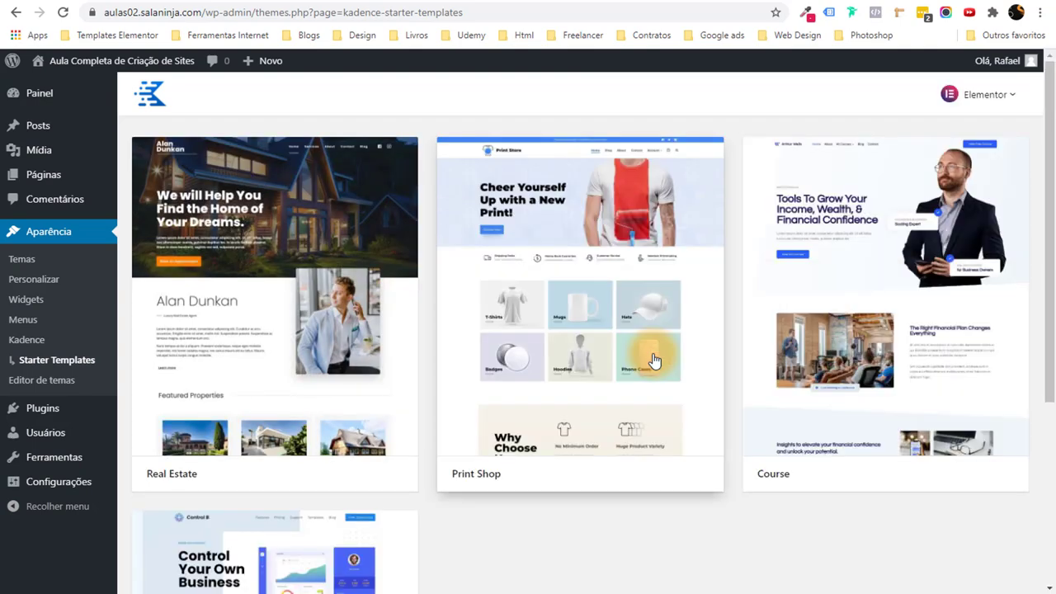
Browse the starter template grid and open the Real Estate template's import options.
scroll(652, 361, down, 4)
scroll(652, 359, up, 4)
scroll(652, 358, down, 3)
scroll(651, 358, up, 3)
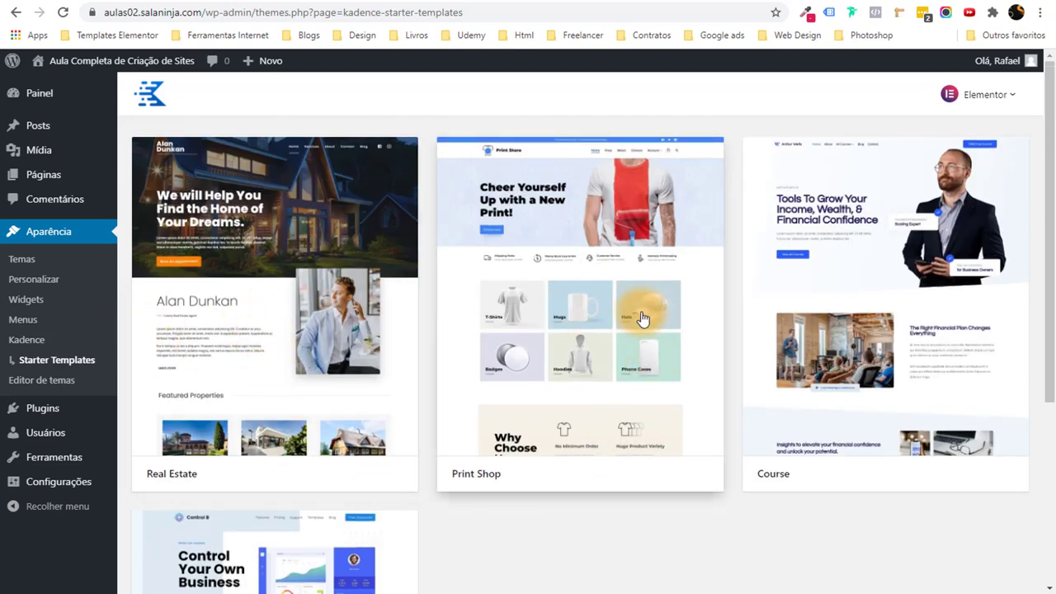
scroll(692, 381, down, 1)
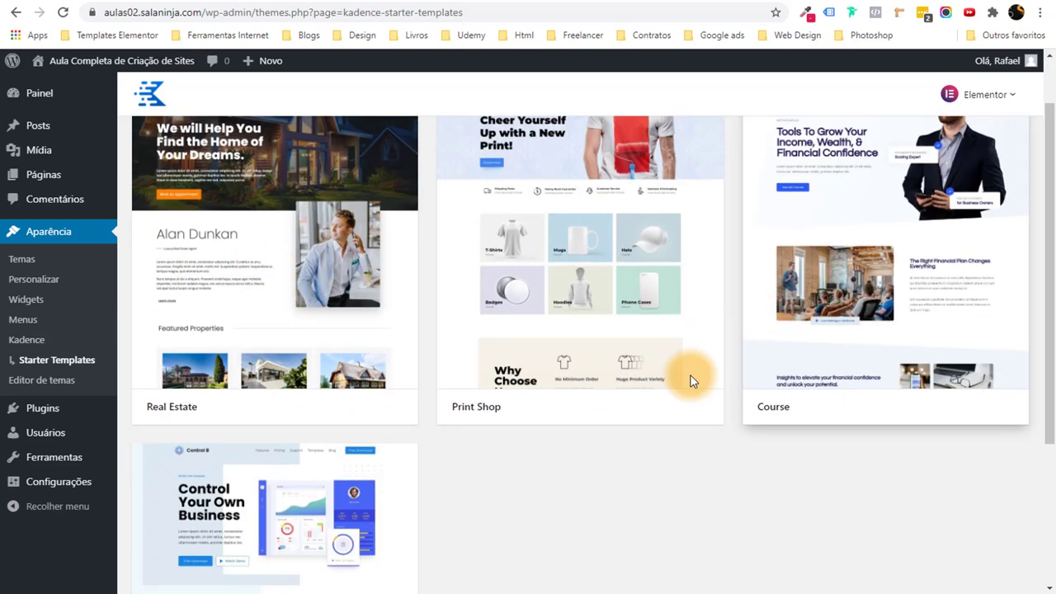
click(338, 319)
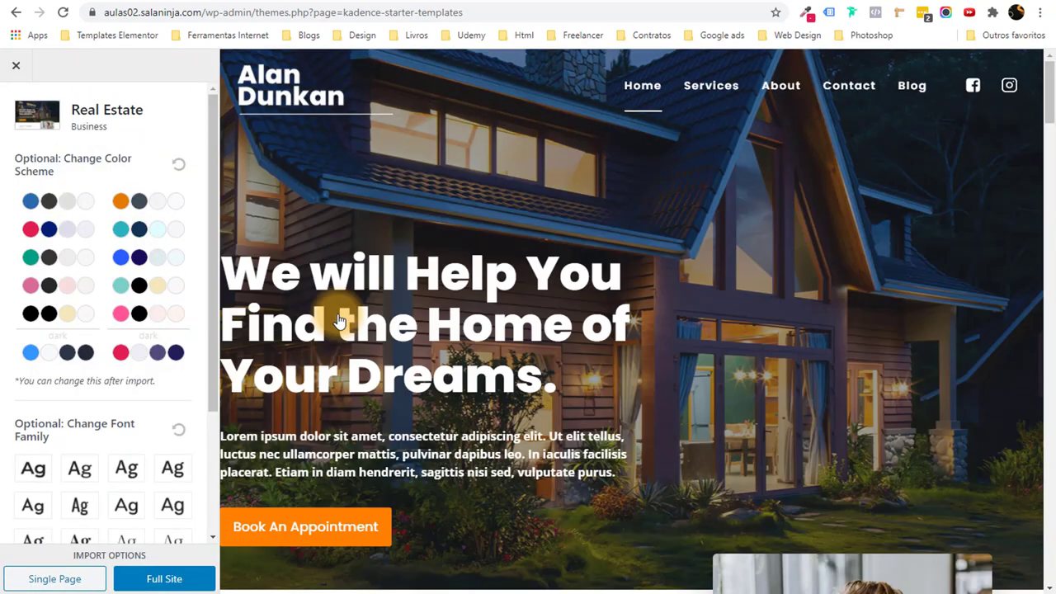
Preview Real Estate in orange, pink/black, blue, red/navy and dark colour schemes.
scroll(338, 321, down, 5)
scroll(420, 295, up, 5)
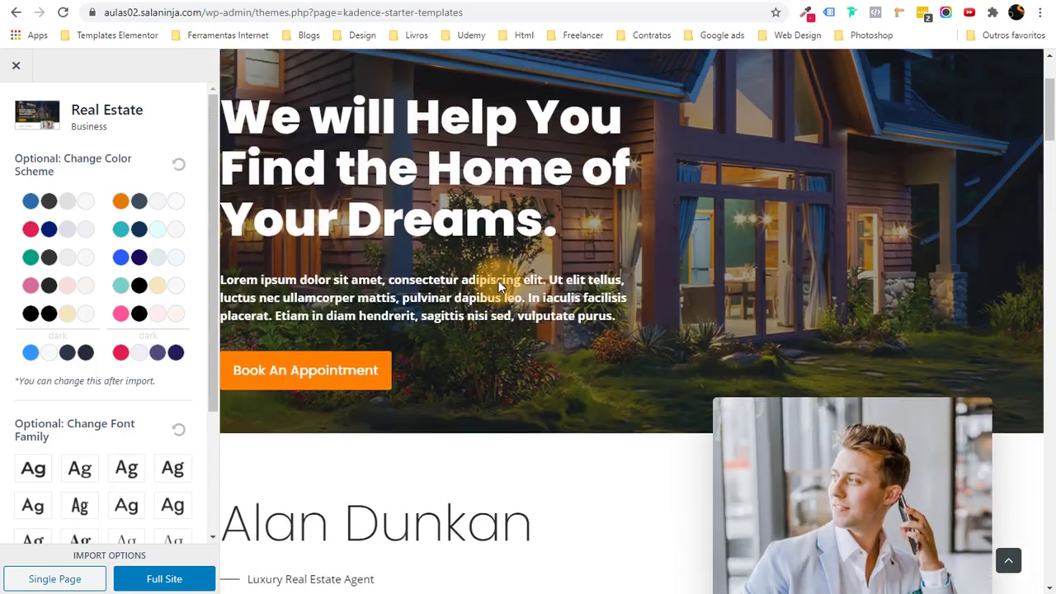
scroll(761, 293, up, 1)
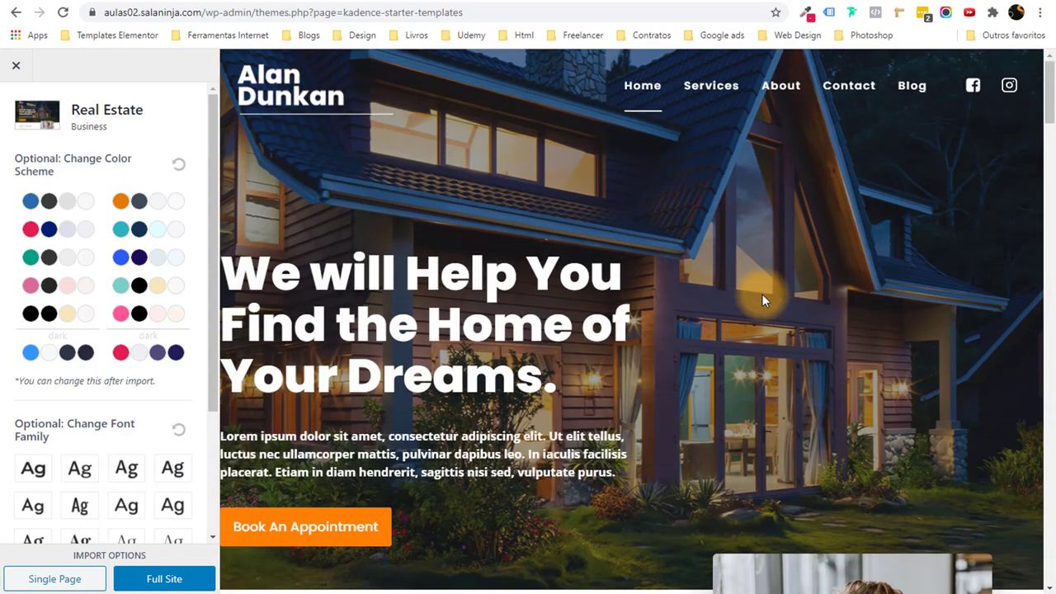
drag(1049, 106, 1049, 126)
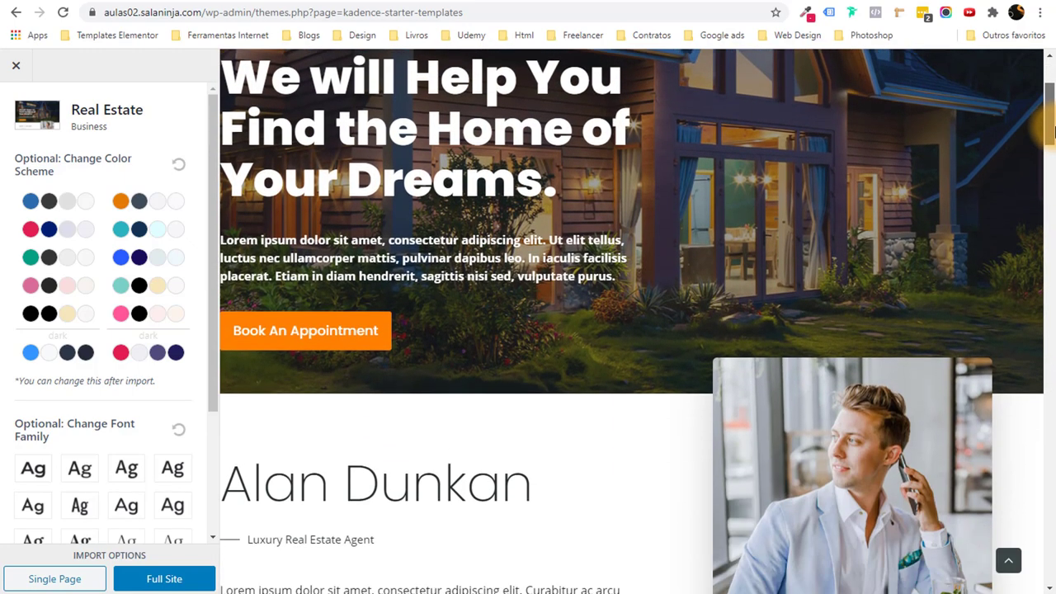
click(155, 202)
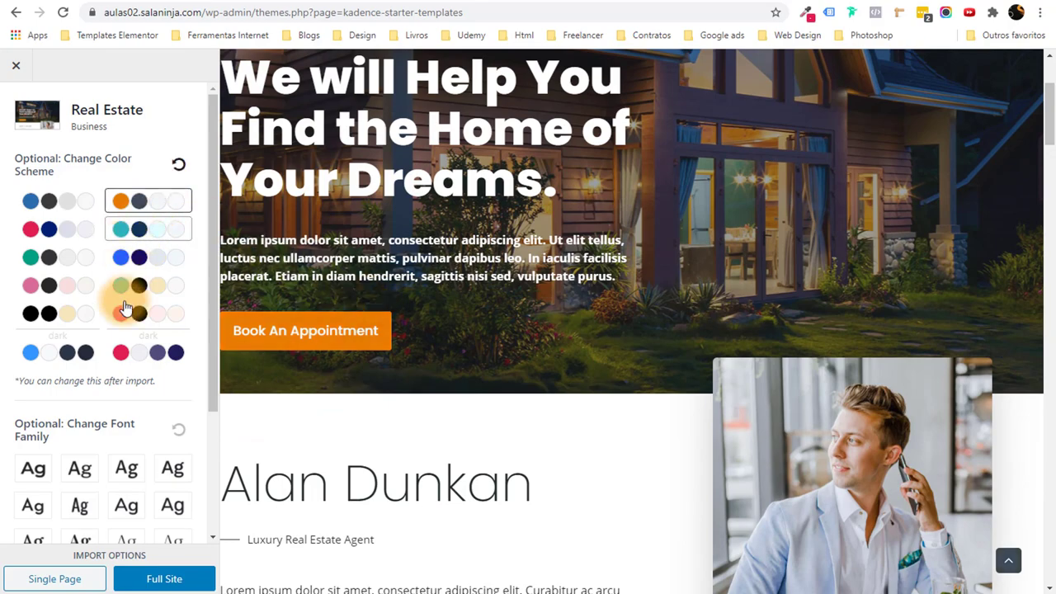
click(150, 314)
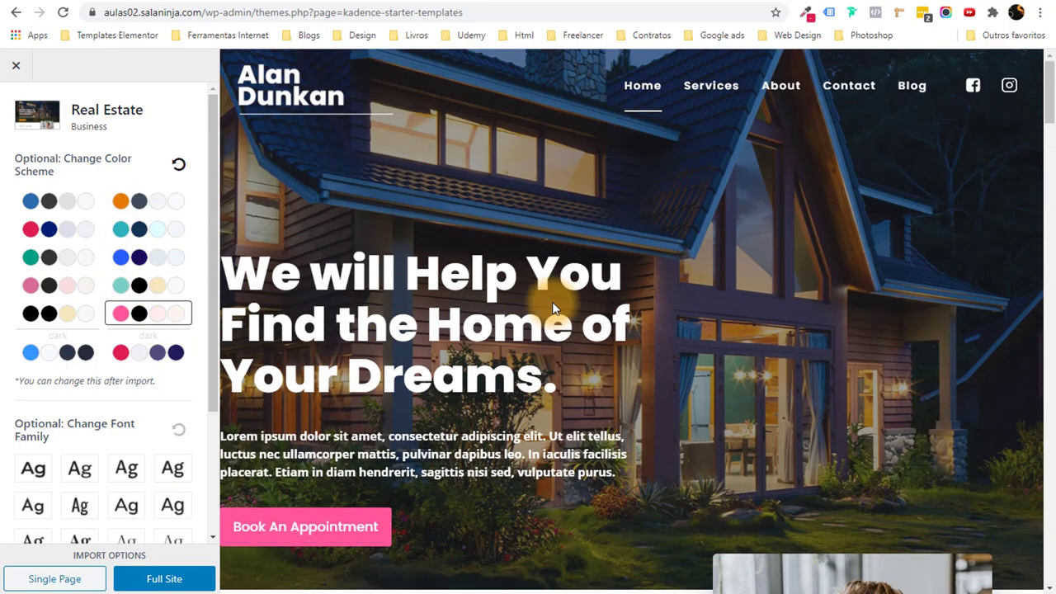
scroll(551, 305, down, 10)
scroll(763, 306, down, 10)
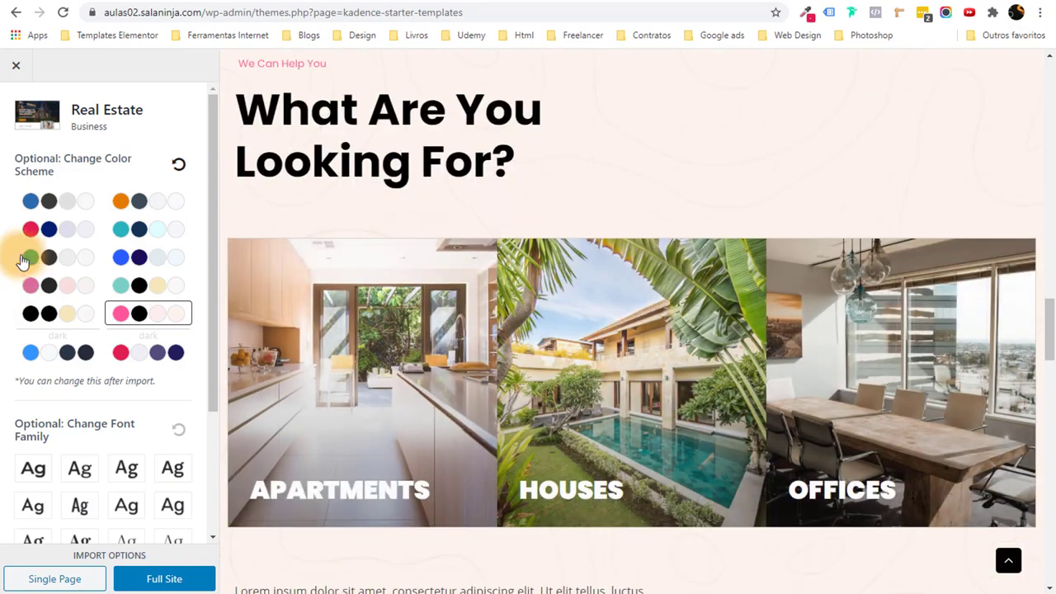
click(56, 202)
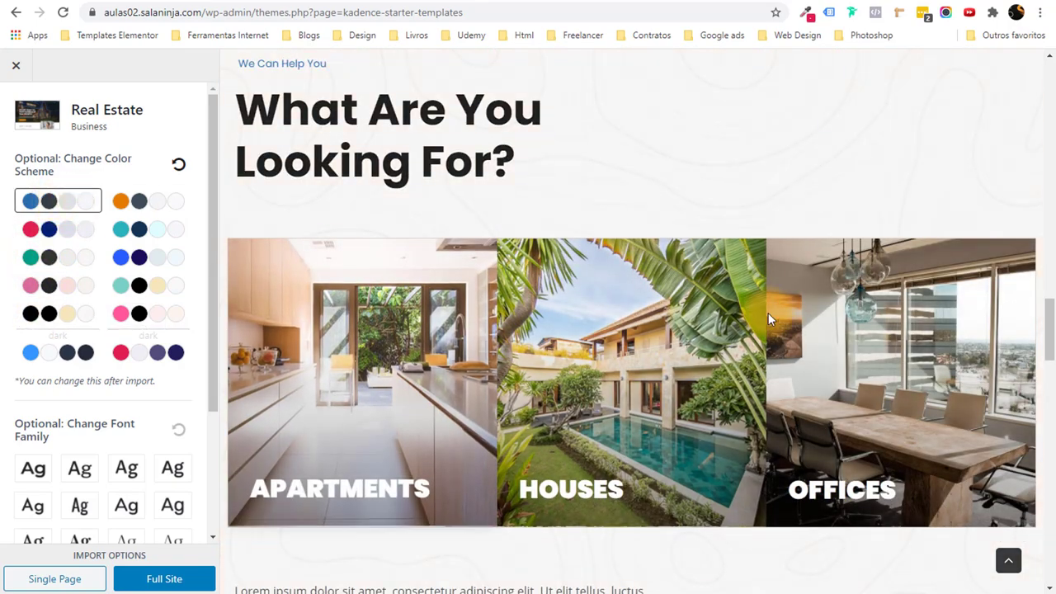
scroll(773, 323, down, 3)
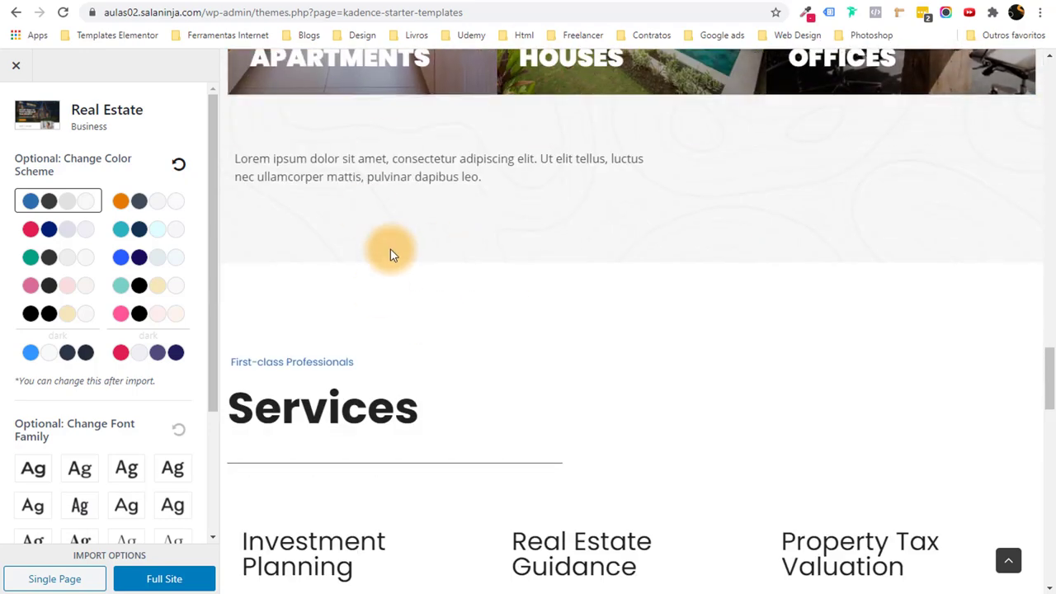
click(27, 229)
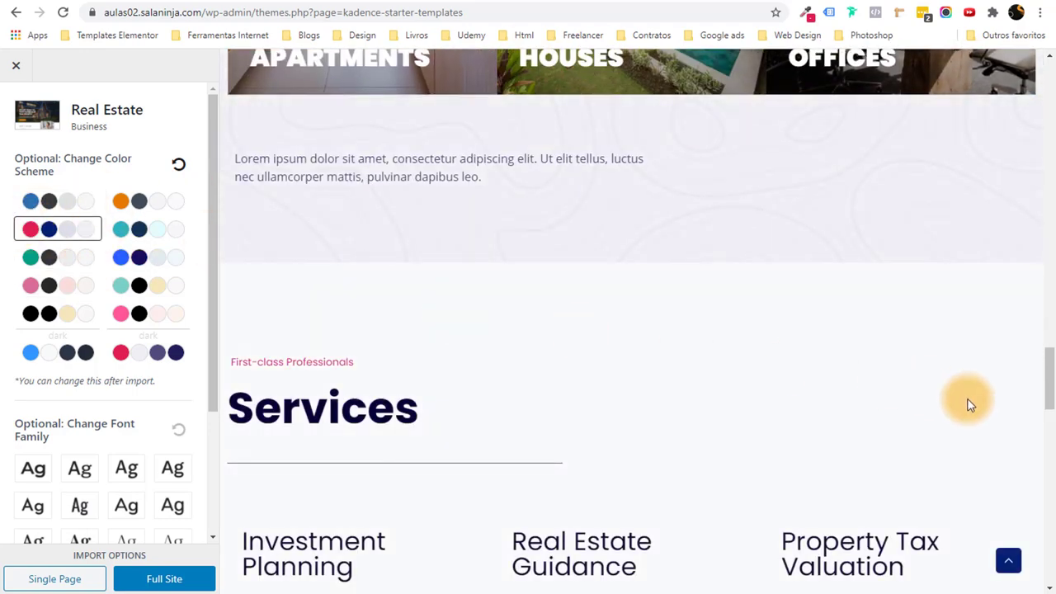
drag(1046, 371, 1037, 426)
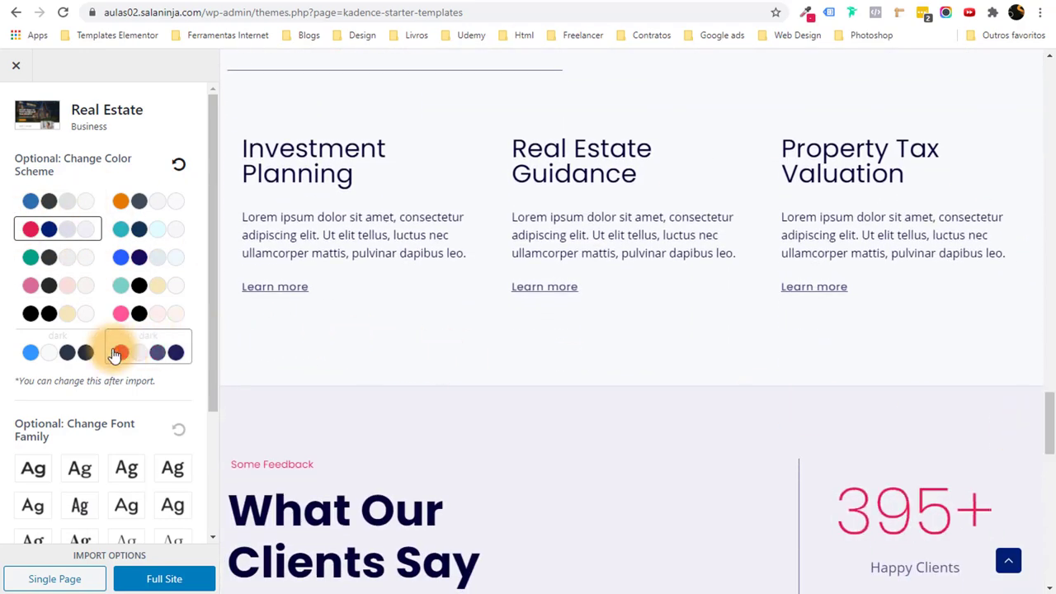
click(41, 352)
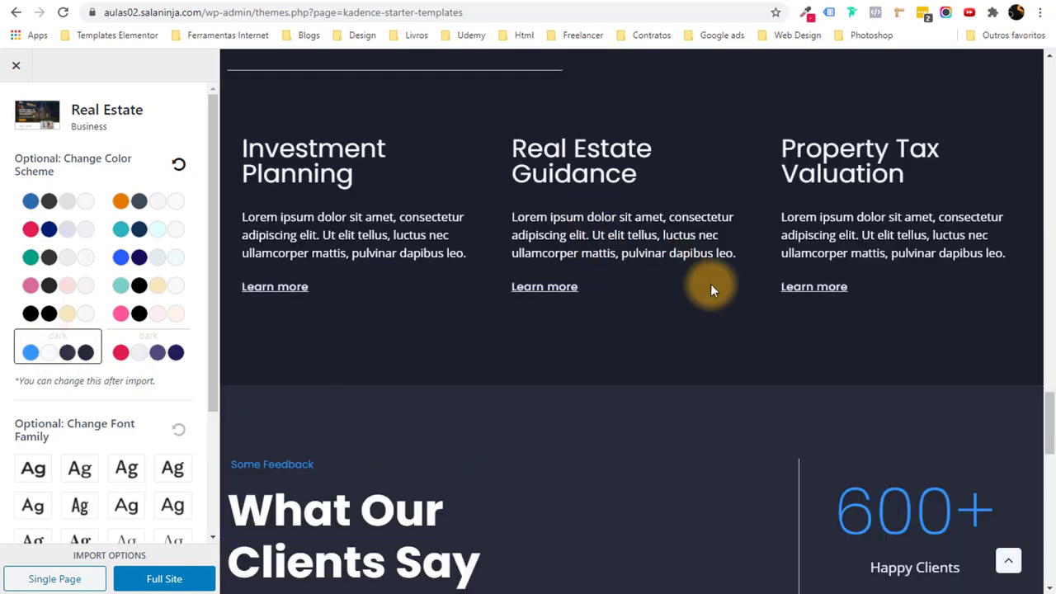
mouse_move(1048, 415)
mouse_down()
mouse_move(1050, 549)
mouse_move(1050, 433)
mouse_up()
Try the orange, teal and blue/navy schemes, then close the Real Estate preview.
scroll(710, 224, up, 20)
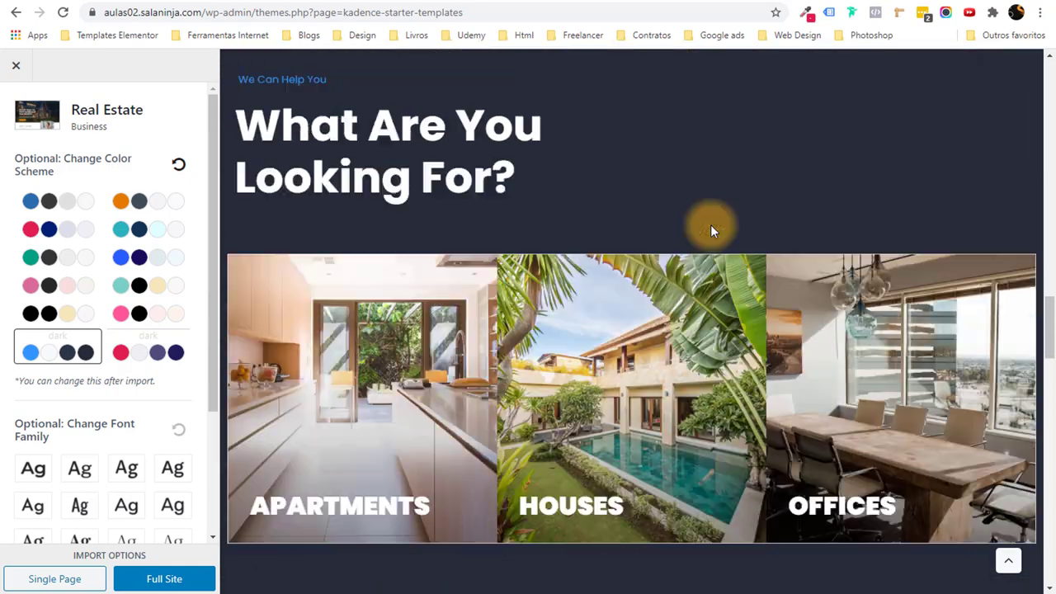
scroll(710, 224, up, 15)
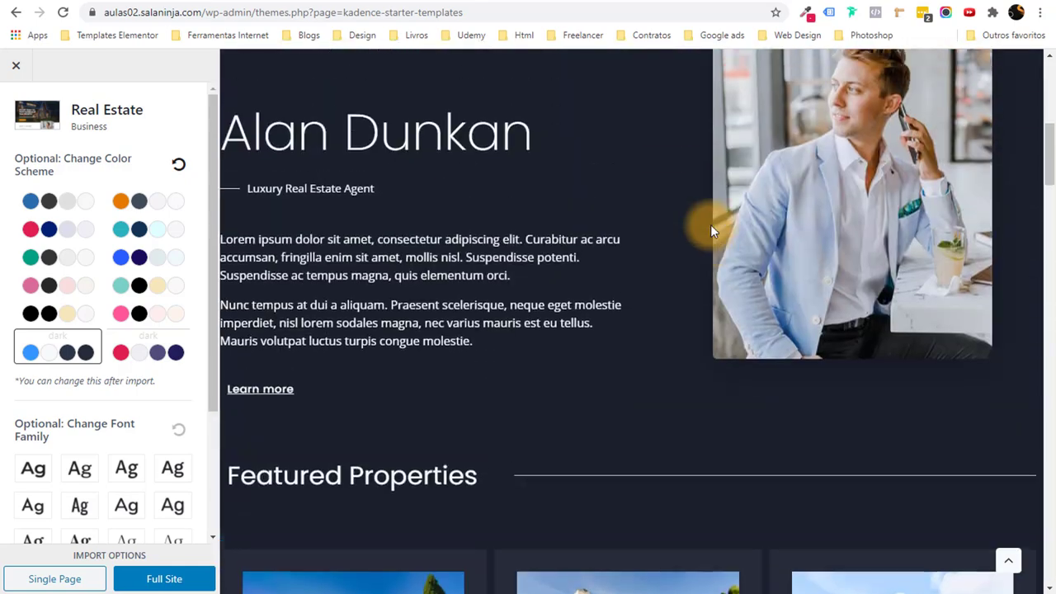
scroll(710, 231, up, 2)
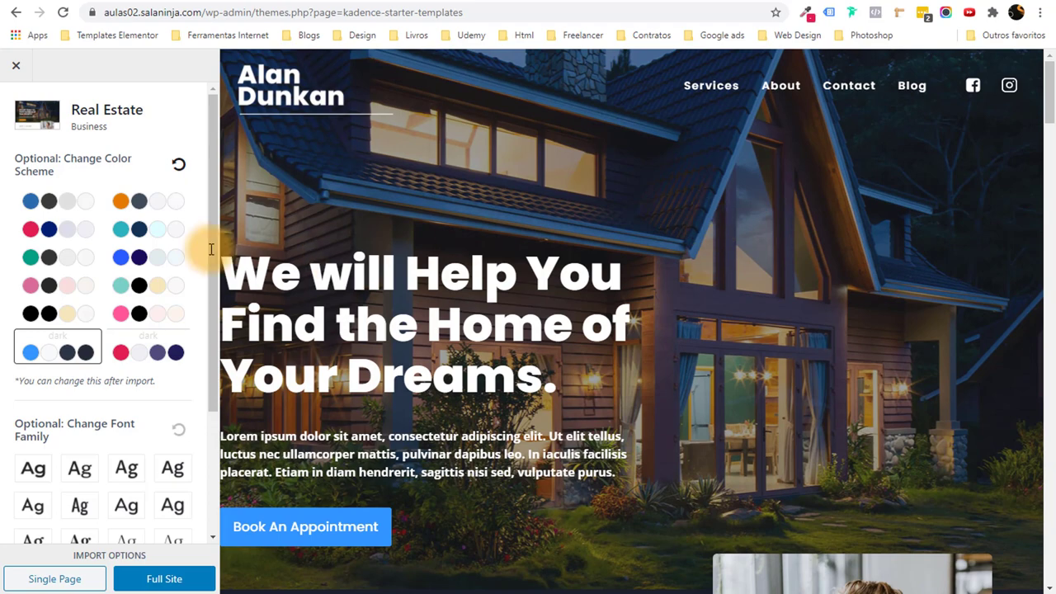
click(135, 209)
click(135, 235)
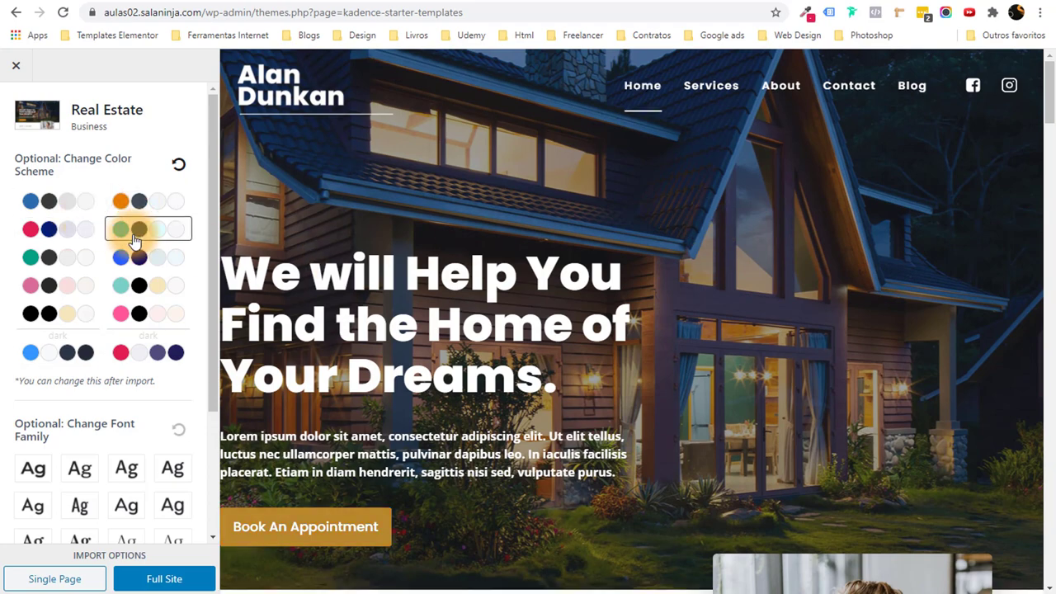
click(140, 254)
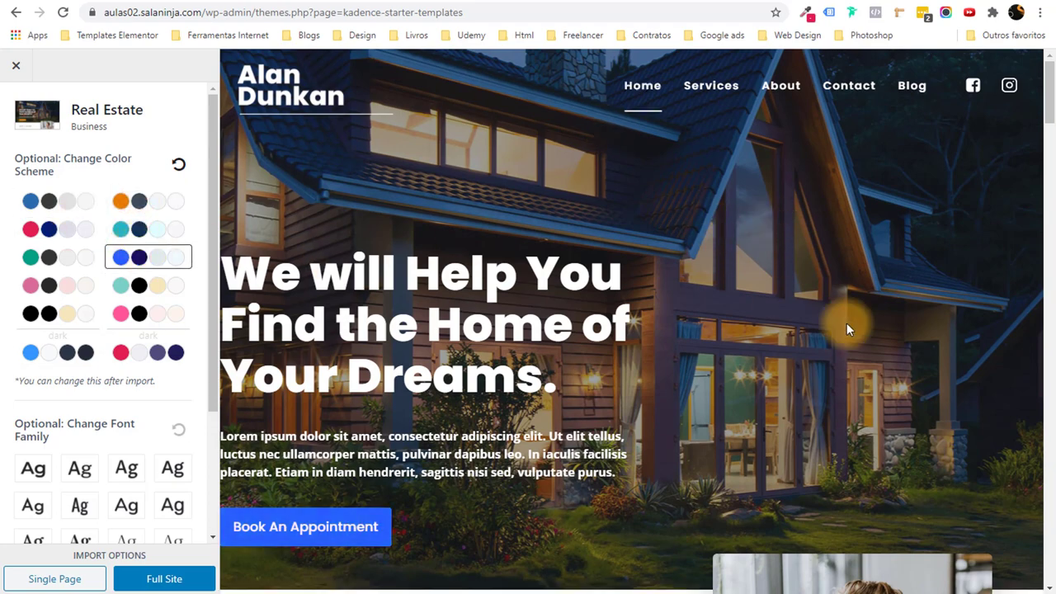
scroll(846, 322, down, 3)
scroll(846, 323, up, 3)
scroll(846, 328, down, 3)
scroll(846, 329, up, 3)
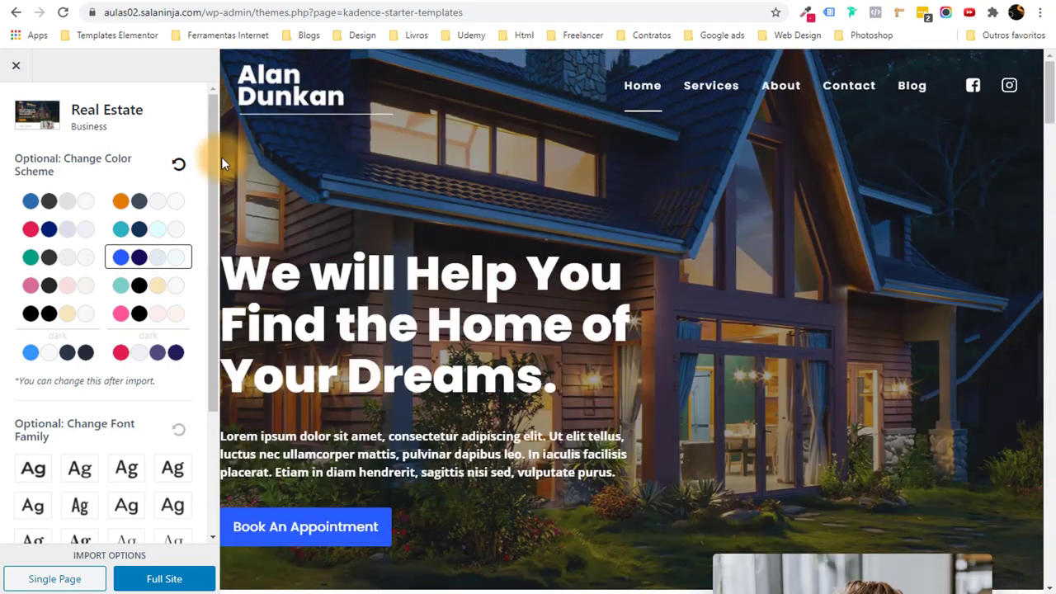
click(18, 64)
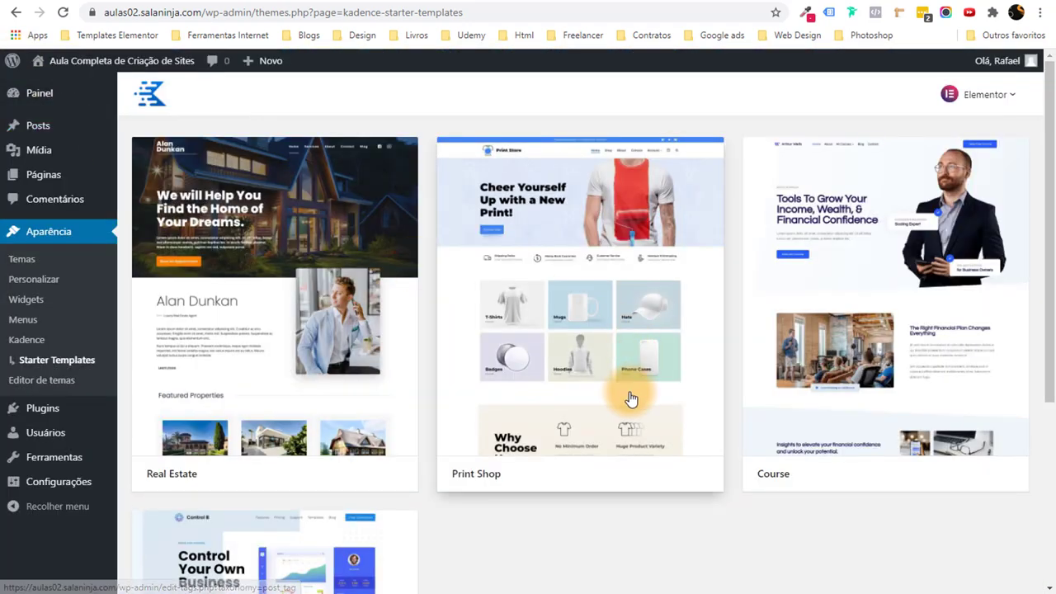
click(601, 457)
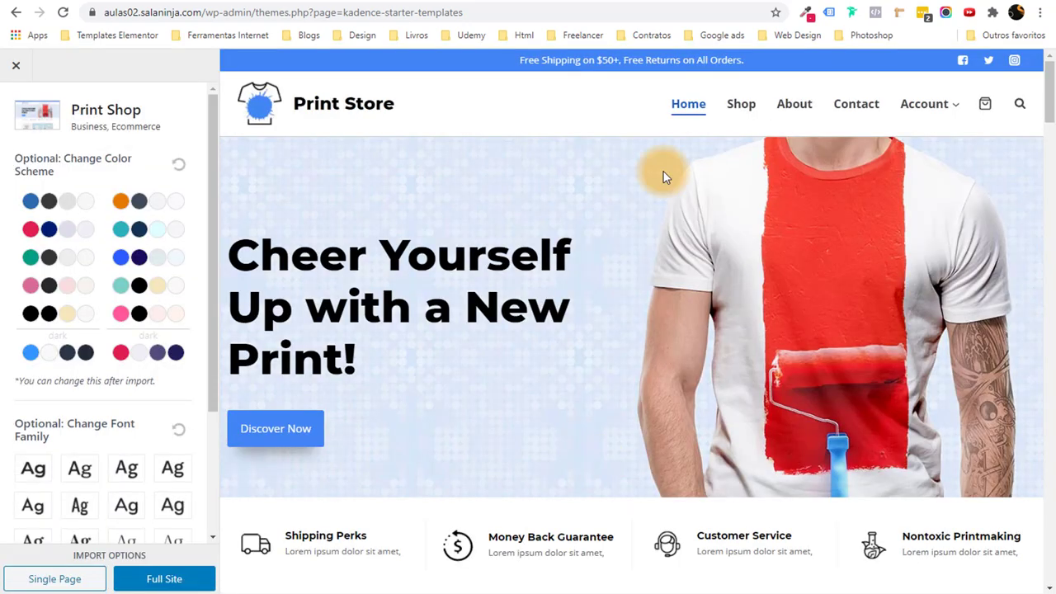
scroll(730, 279, down, 6)
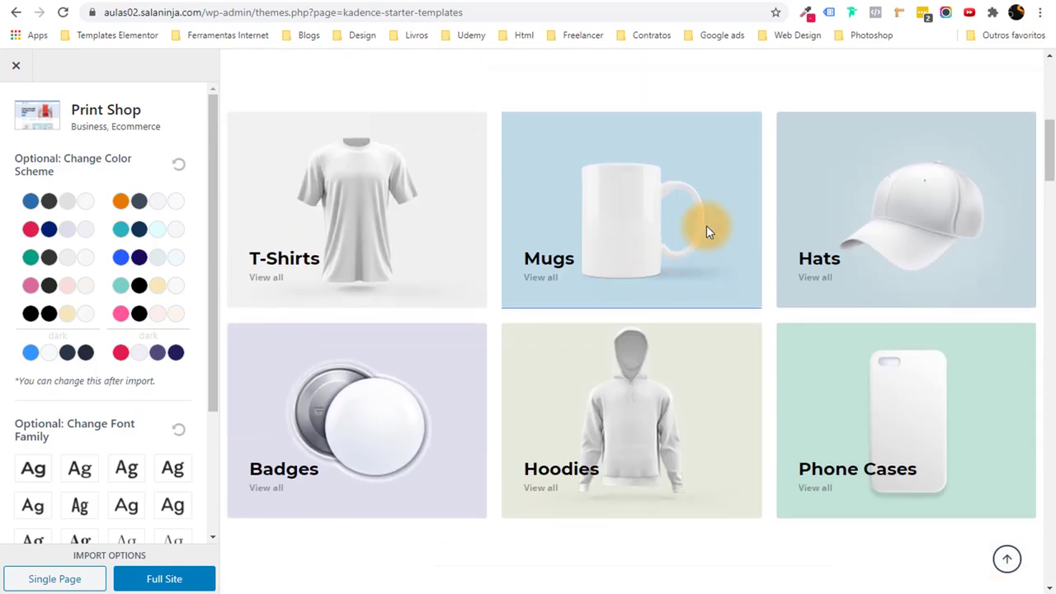
scroll(734, 216, up, 6)
click(742, 105)
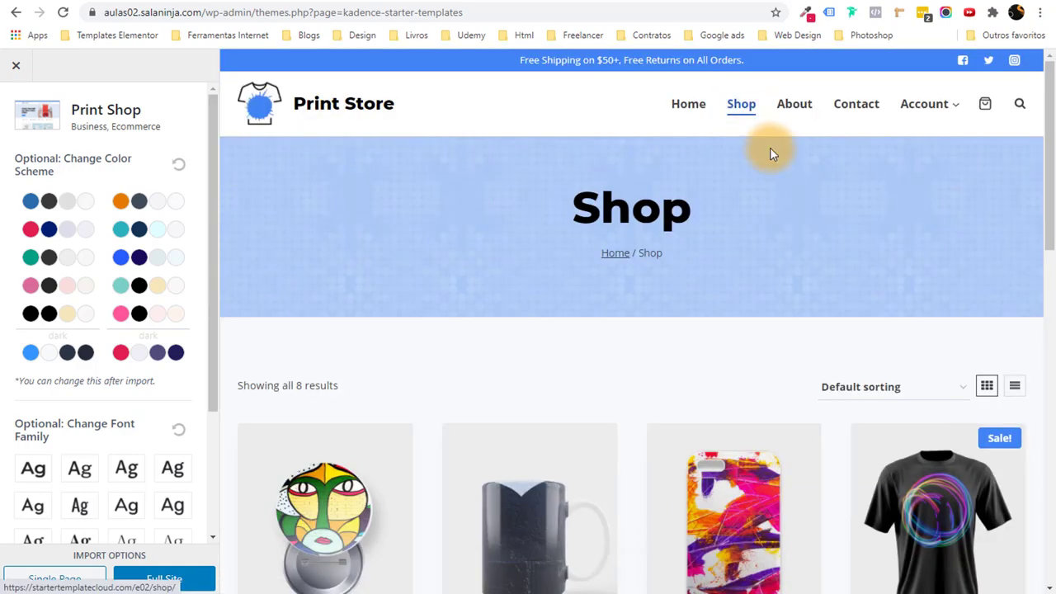
scroll(567, 293, down, 6)
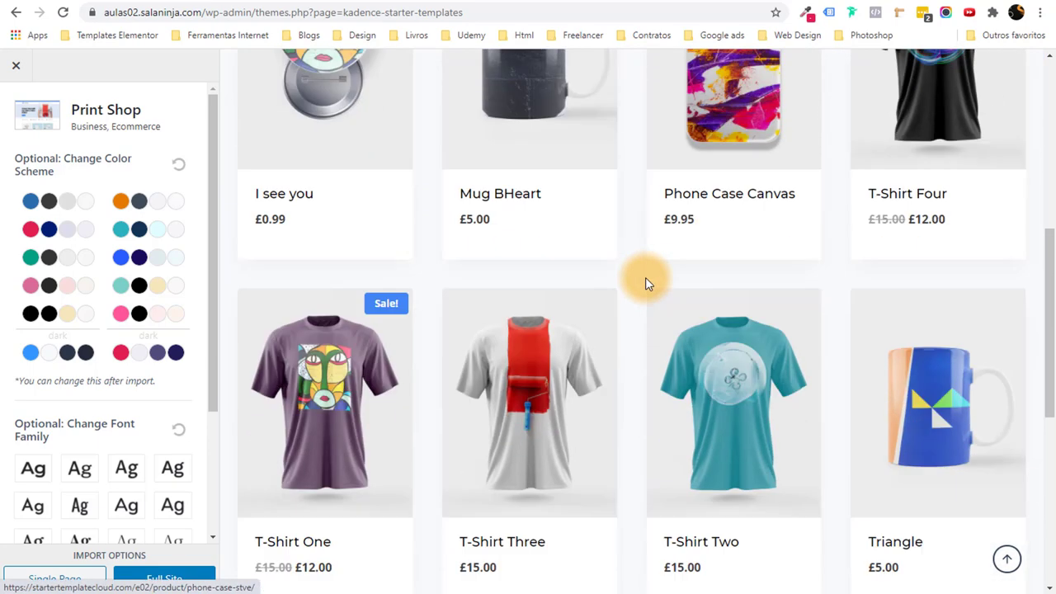
scroll(672, 268, up, 1)
click(535, 285)
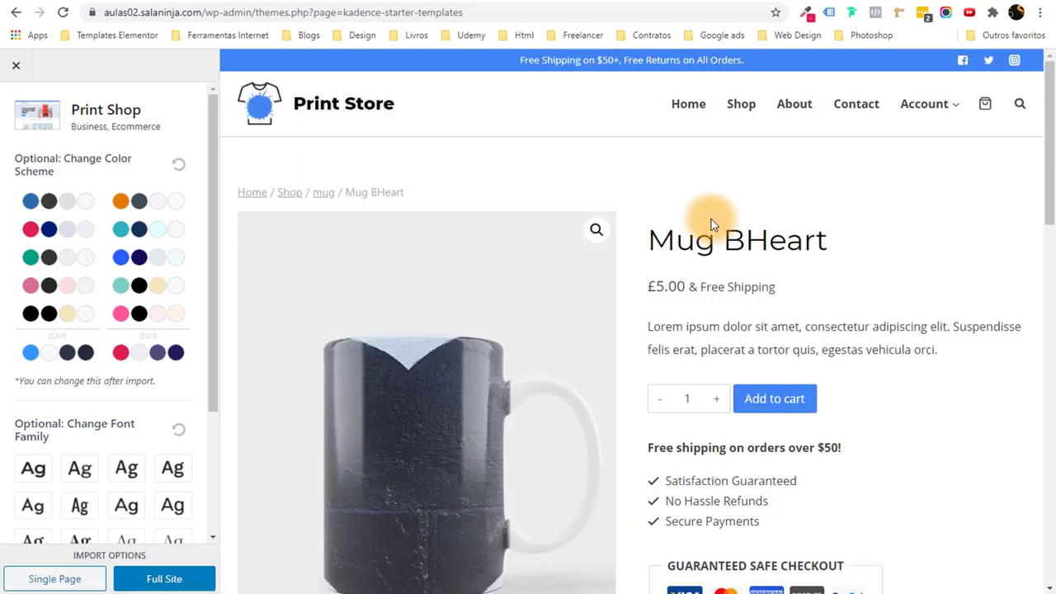
scroll(772, 157, down, 5)
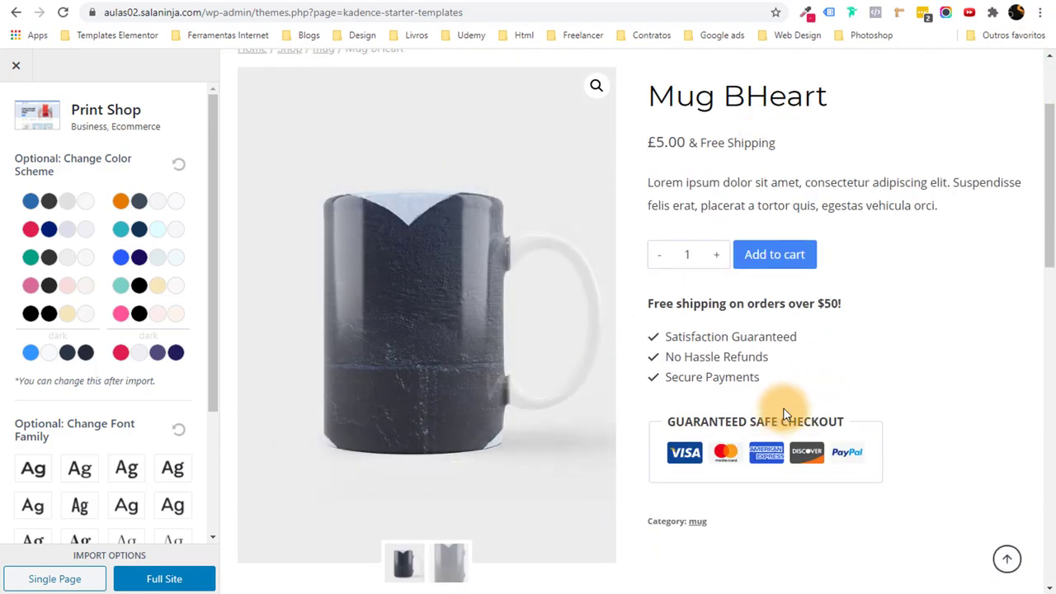
scroll(769, 382, down, 6)
scroll(768, 383, up, 5)
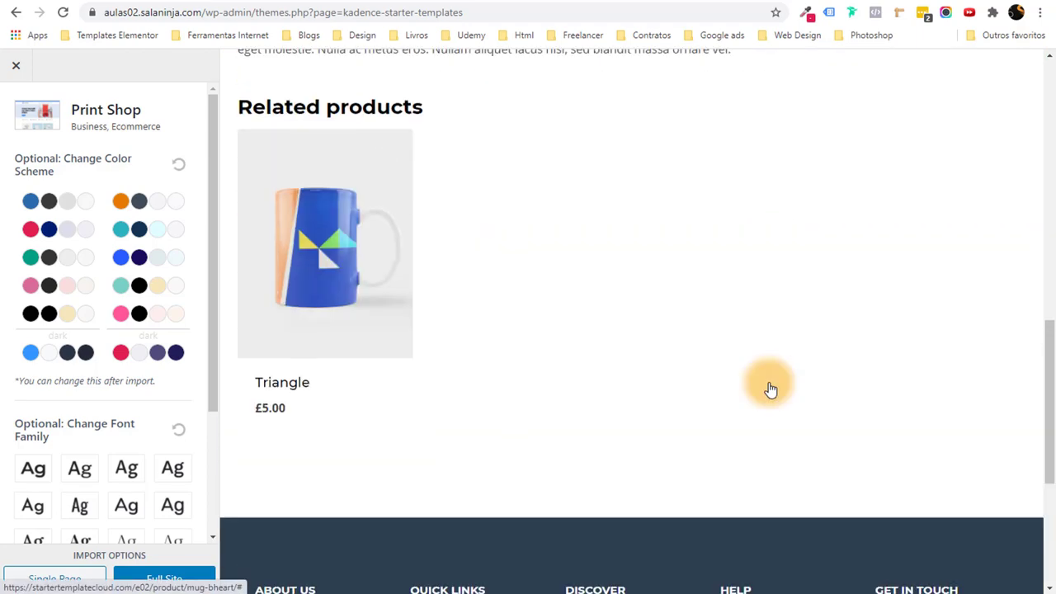
scroll(768, 389, up, 6)
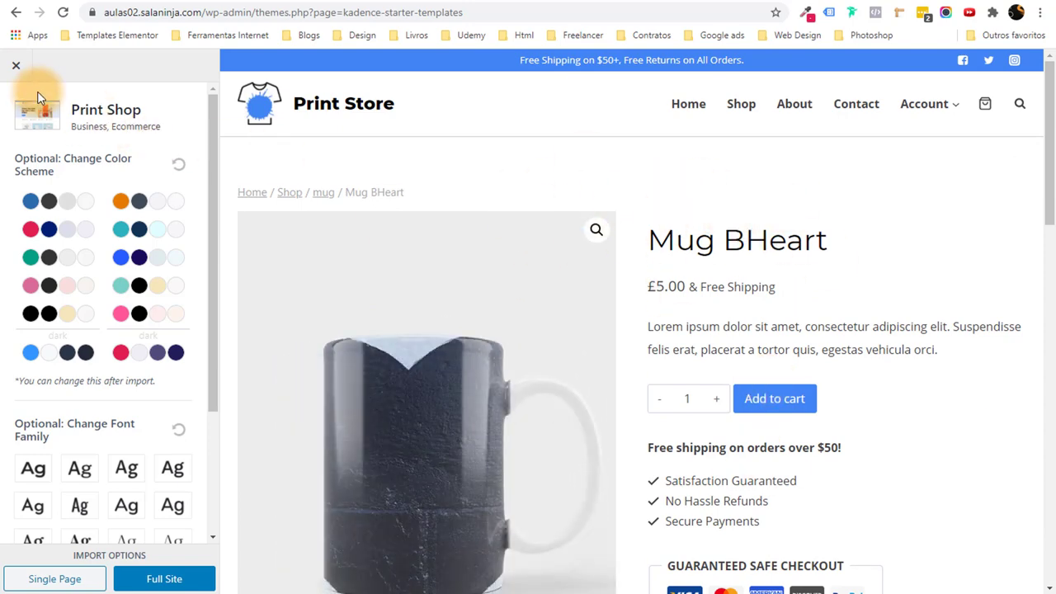
click(16, 65)
Open the Course starter template preview and scroll through it.
scroll(624, 431, down, 4)
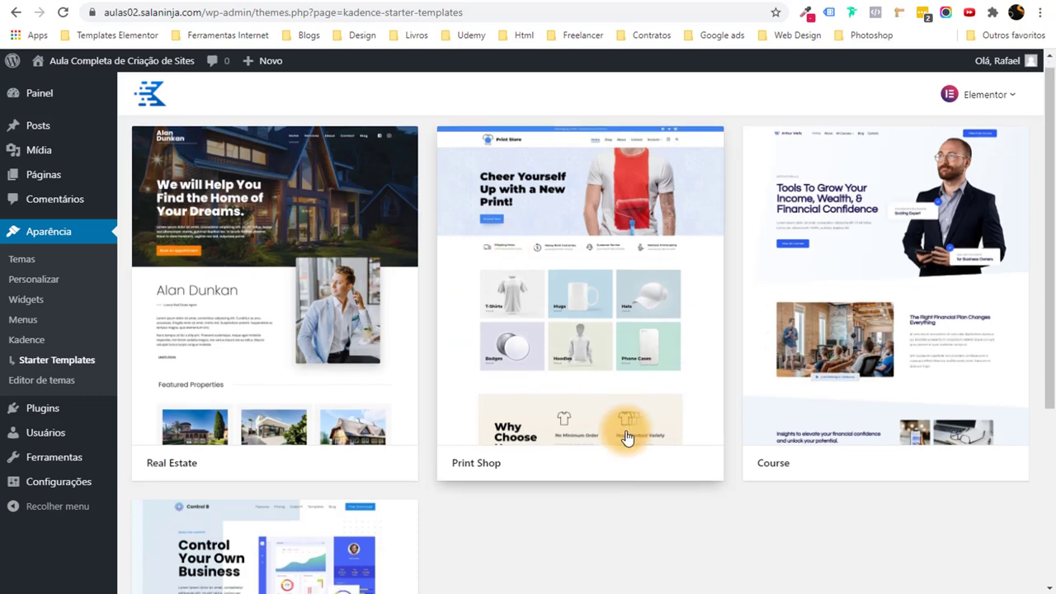
scroll(625, 432, up, 4)
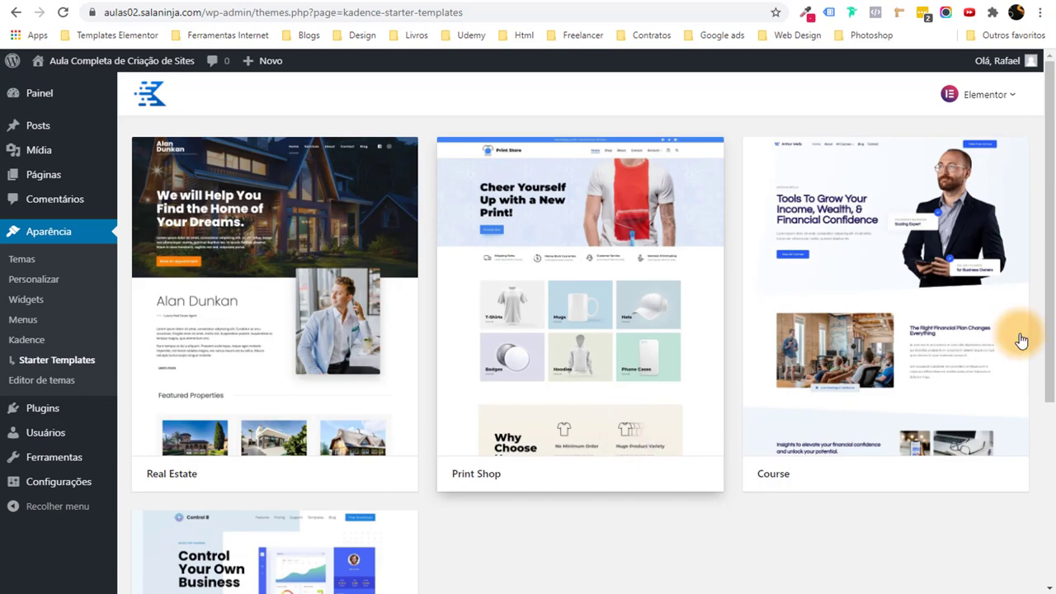
click(837, 408)
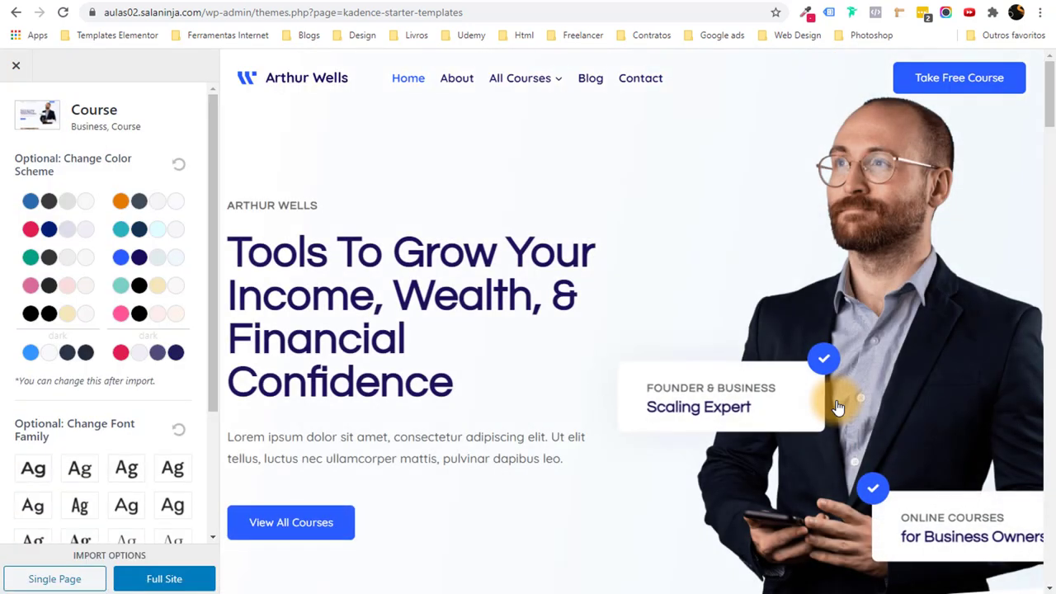
scroll(660, 215, down, 12)
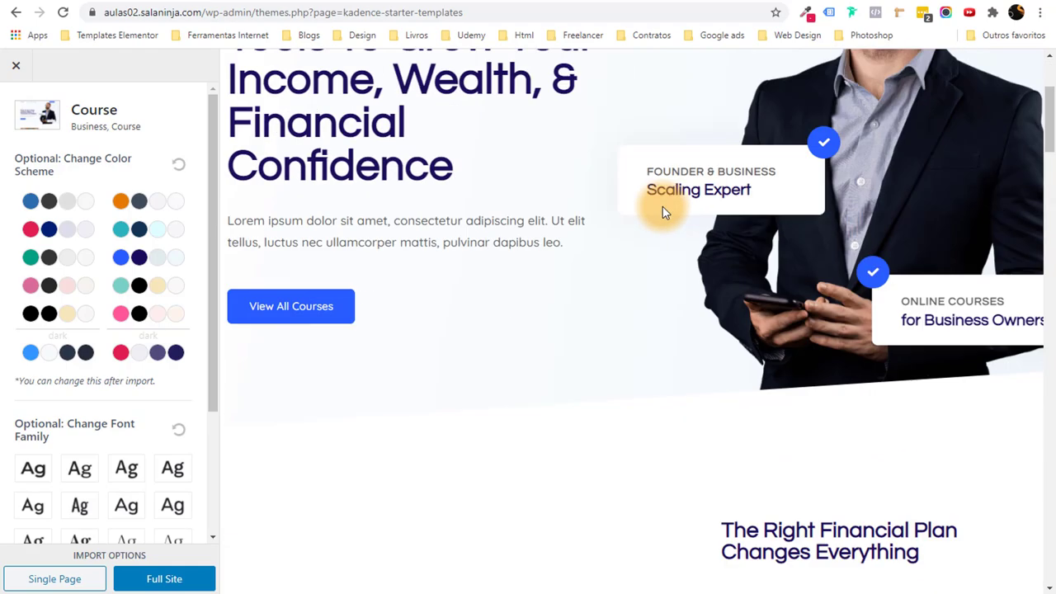
scroll(495, 283, down, 10)
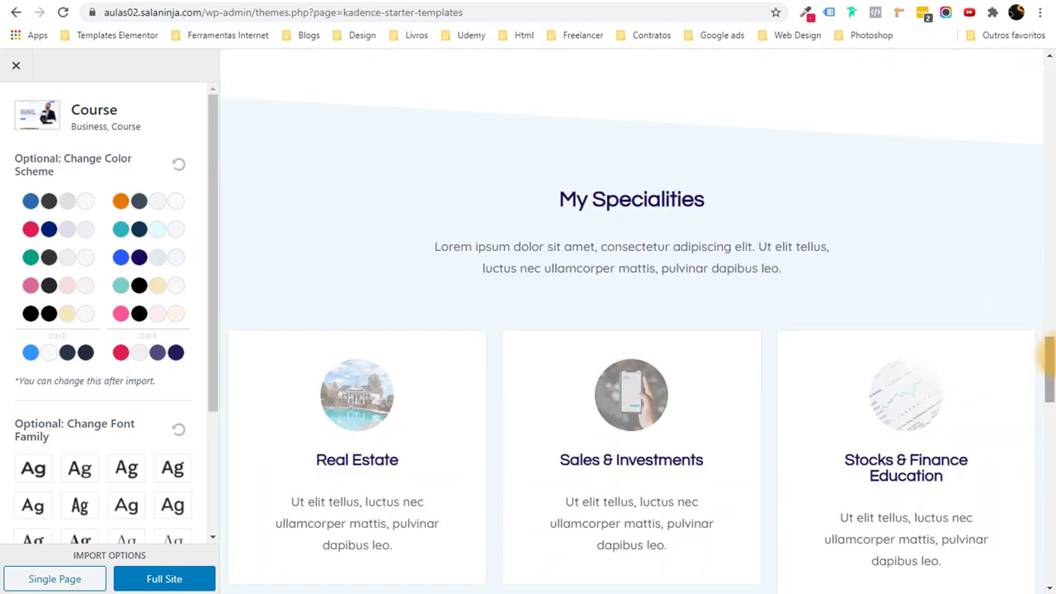
drag(1045, 355, 1049, 70)
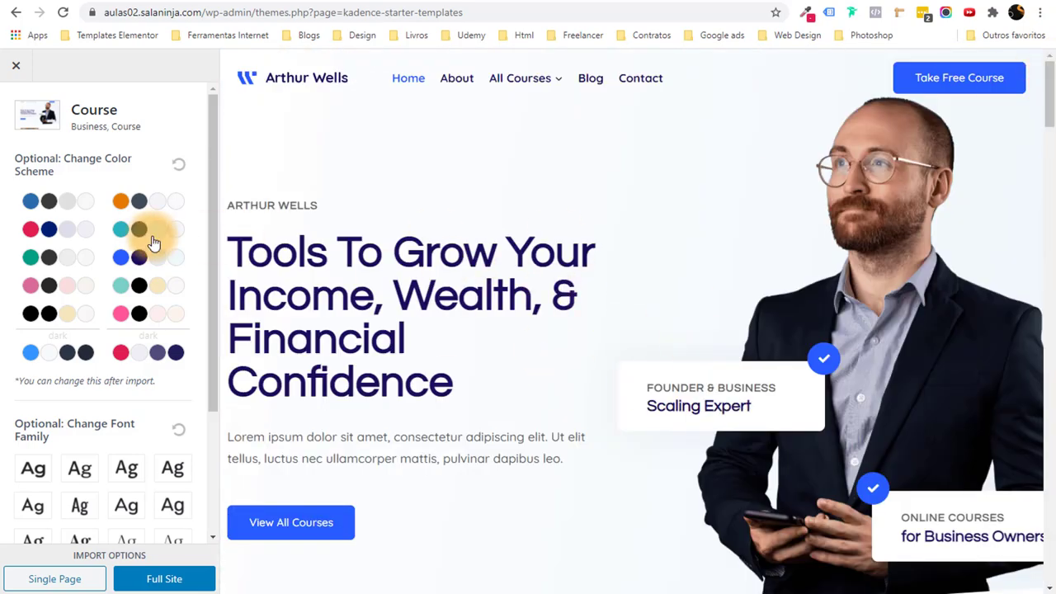
Cycle through teal, pink, black and other palettes, ending on the red and navy scheme.
click(75, 233)
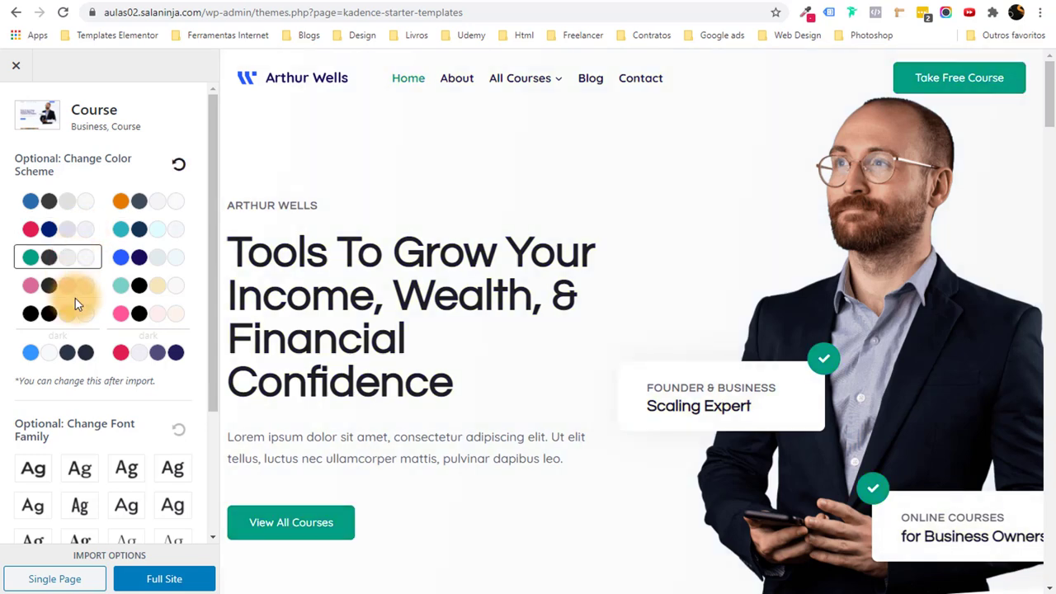
click(73, 285)
click(75, 313)
click(65, 353)
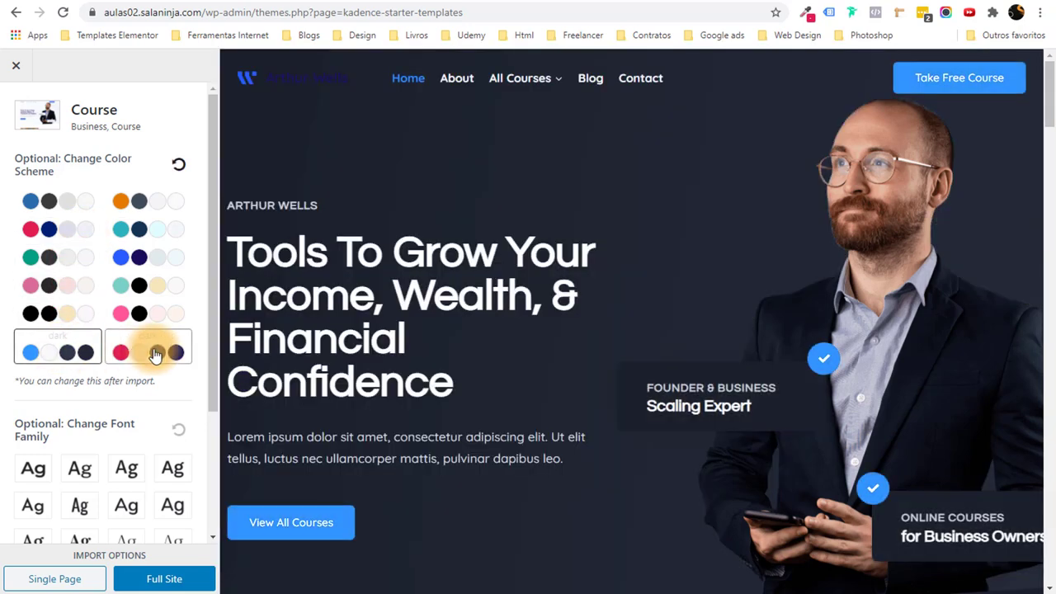
click(150, 352)
click(145, 312)
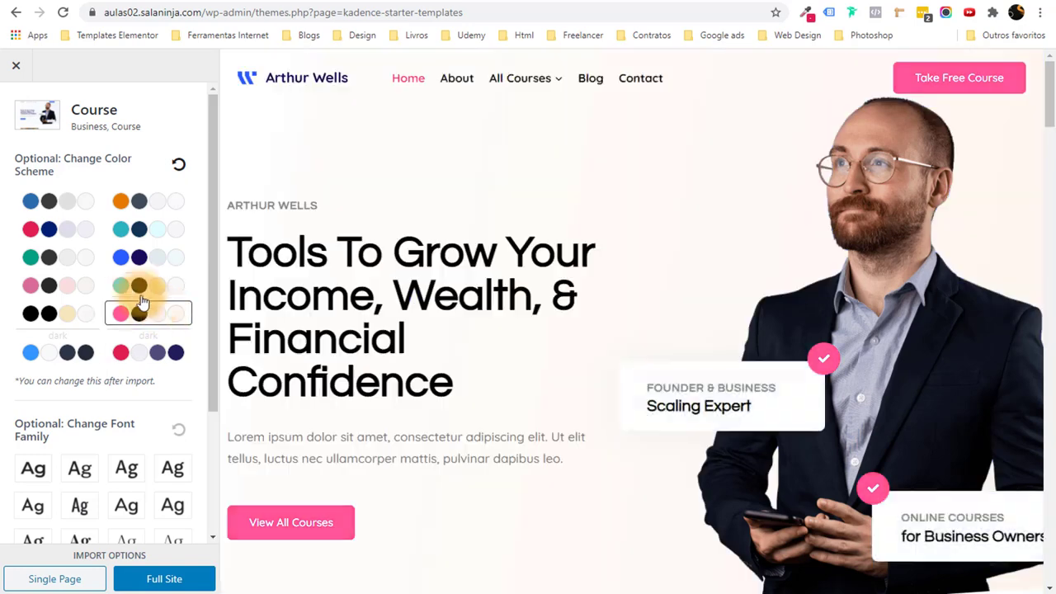
click(140, 289)
click(87, 233)
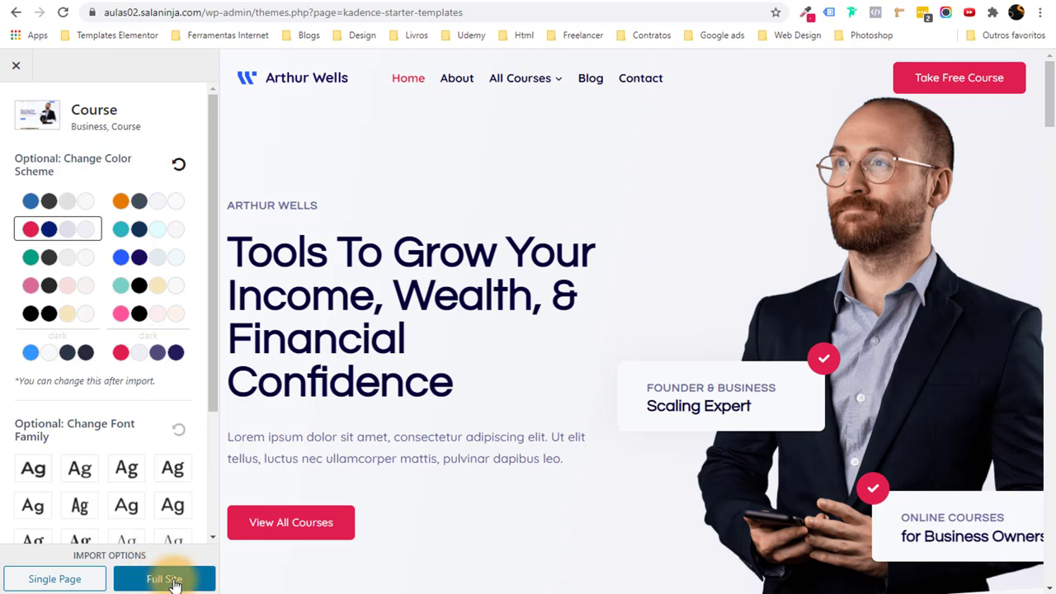
Run a Full Site import of the Course template, then view the finished site.
click(164, 579)
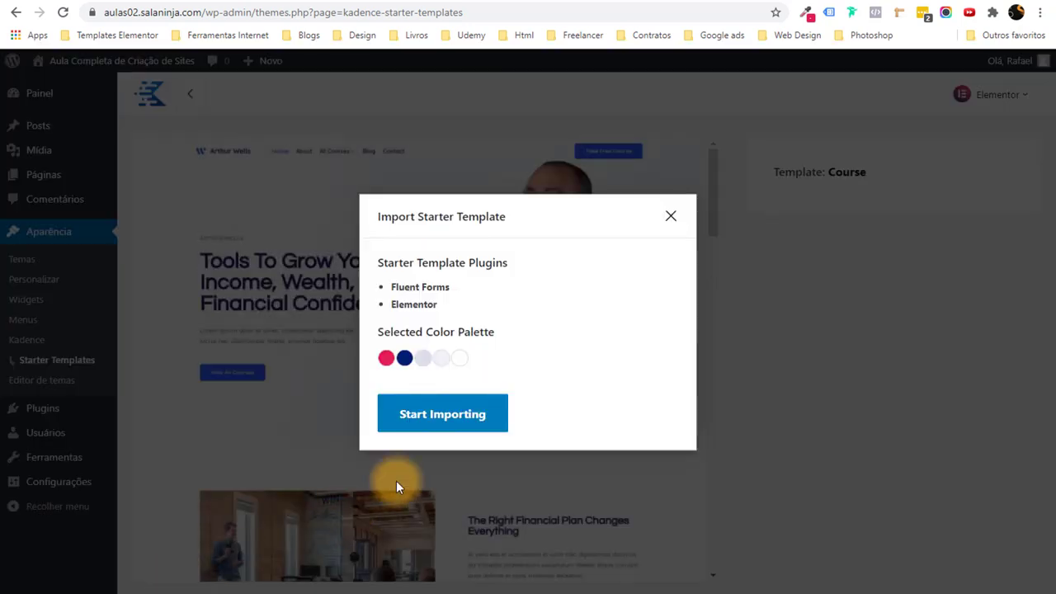
click(422, 416)
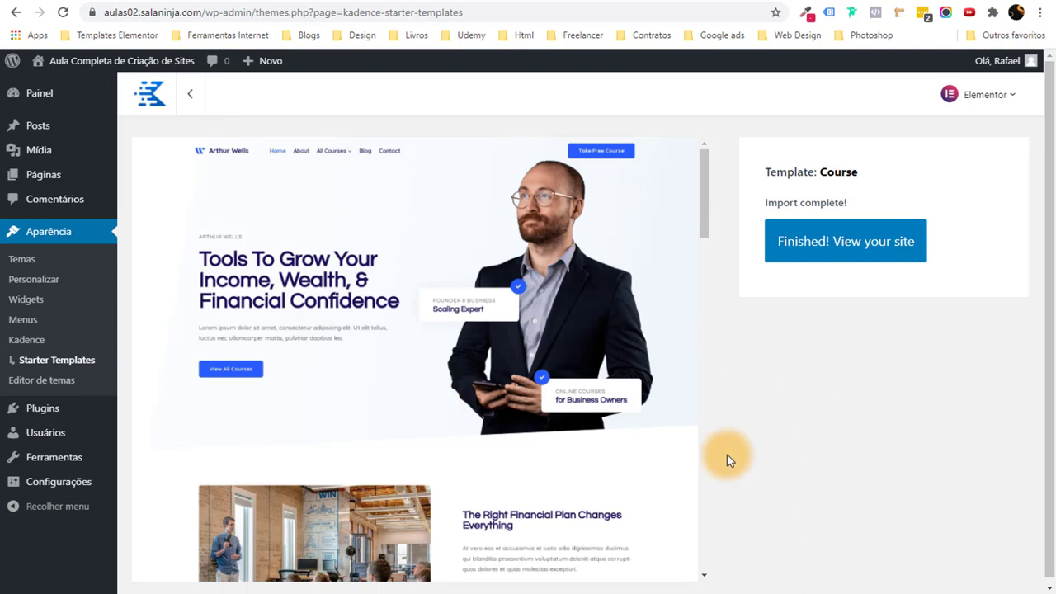
click(864, 255)
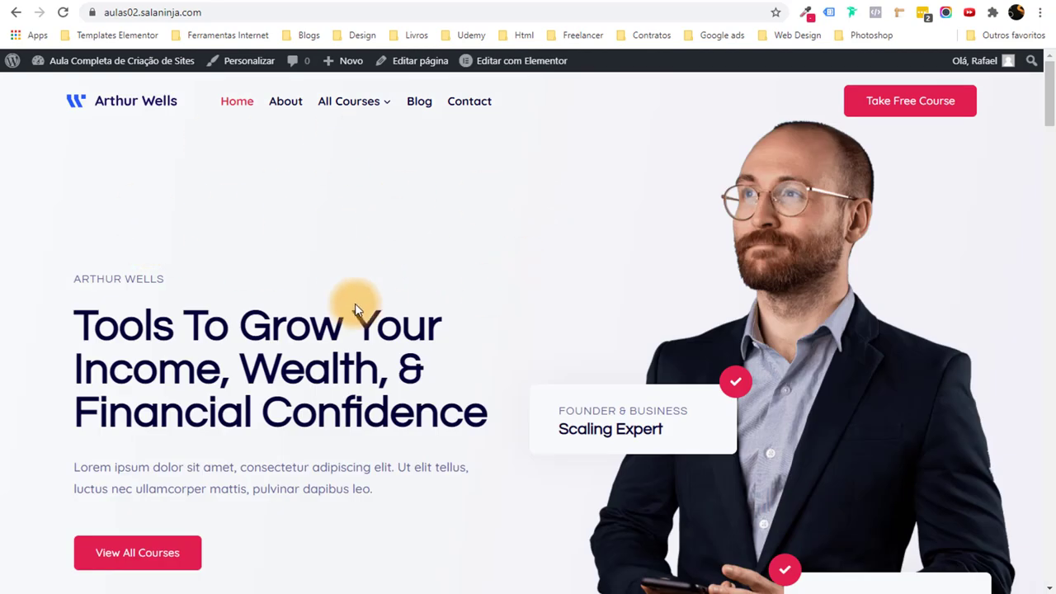
drag(1047, 97, 1047, 296)
scroll(424, 270, down, 3)
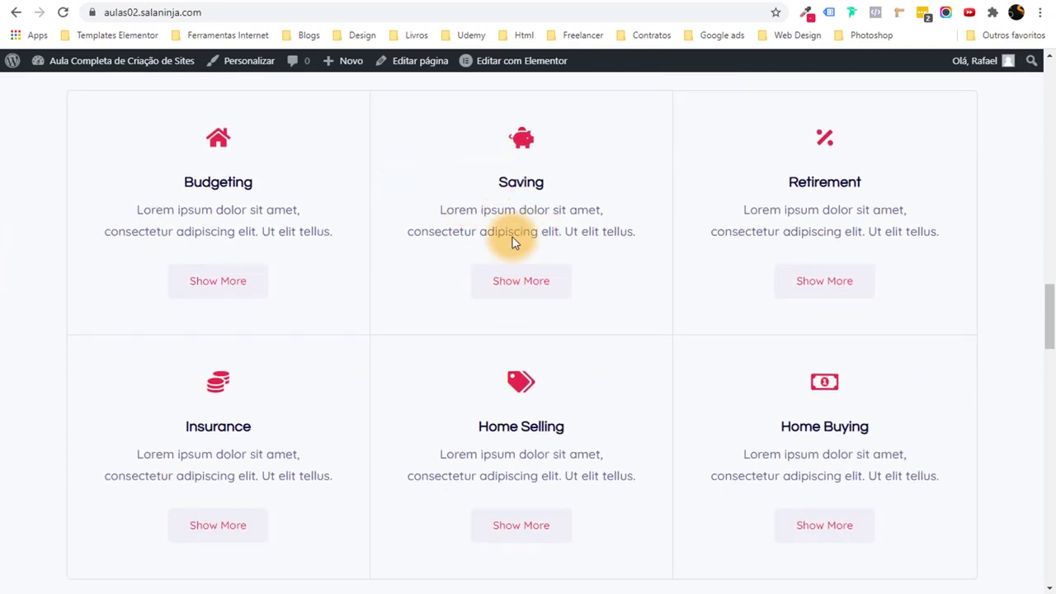
scroll(669, 238, down, 10)
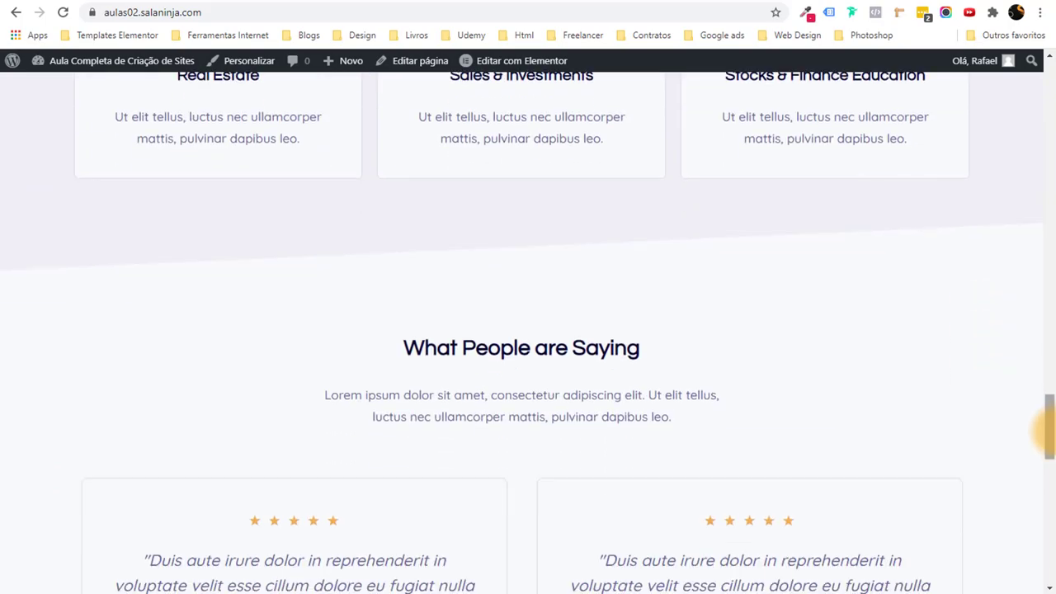
scroll(1047, 429, down, 1)
drag(1052, 445, 1047, 91)
In XMind, collapse Instalar plugins, Kadence under Instalar Tema, and the whole #Passo 03 branch.
click(452, 591)
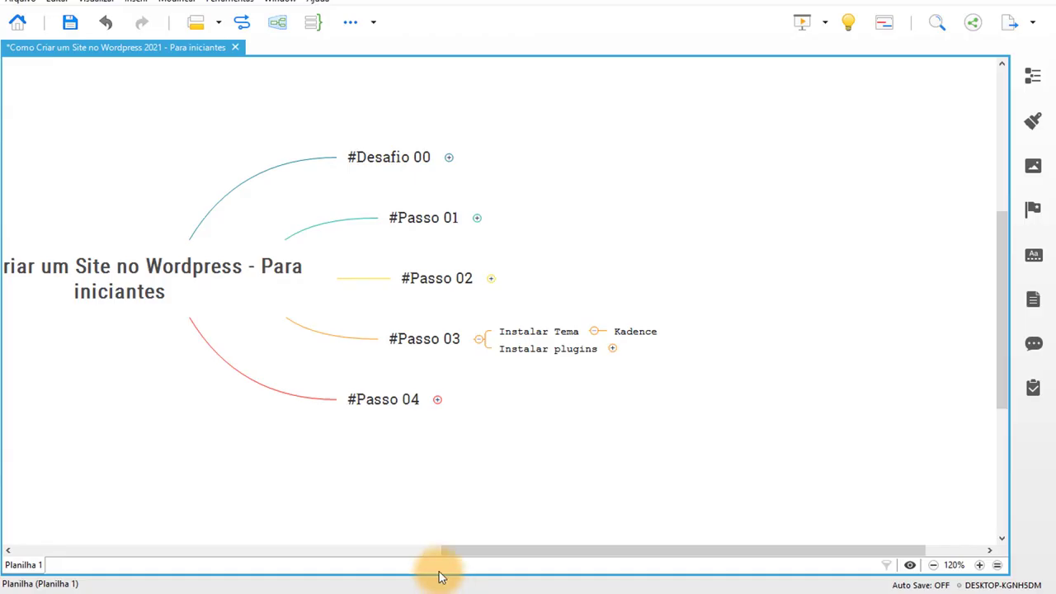
click(742, 350)
scroll(784, 402, right, 3)
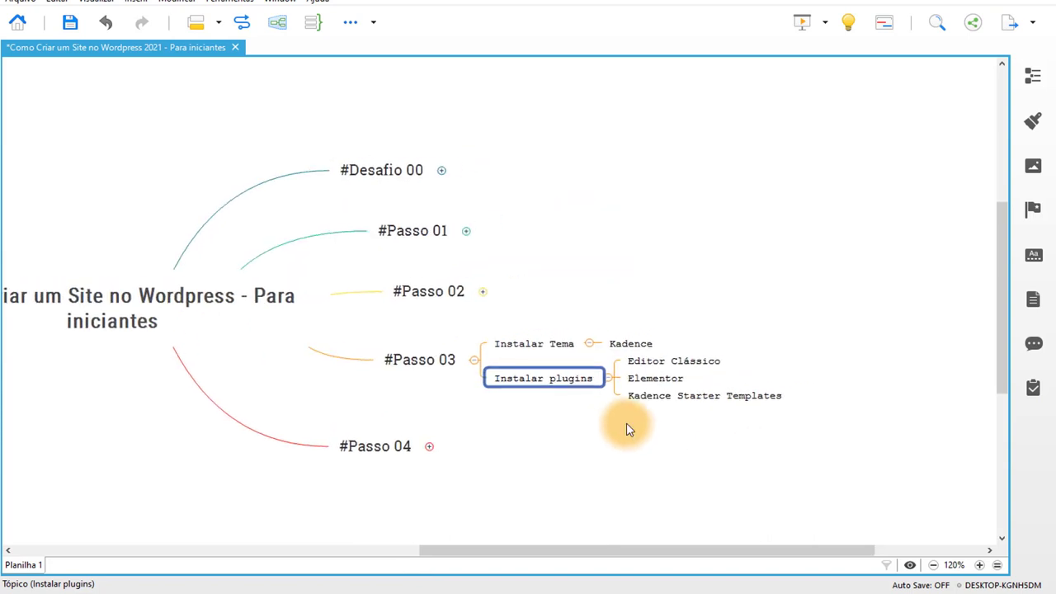
click(513, 419)
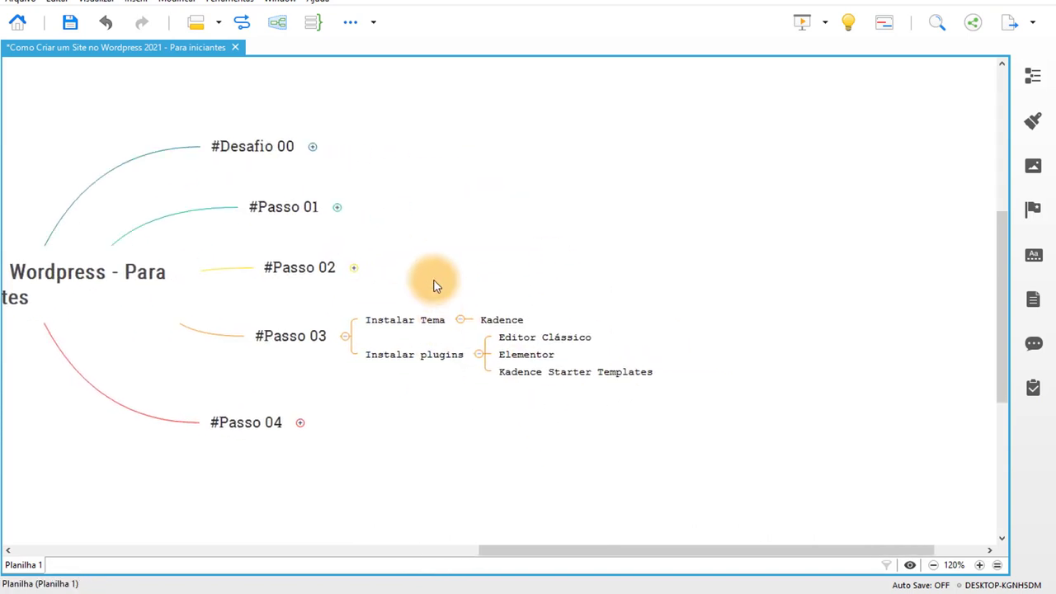
drag(430, 279, 559, 324)
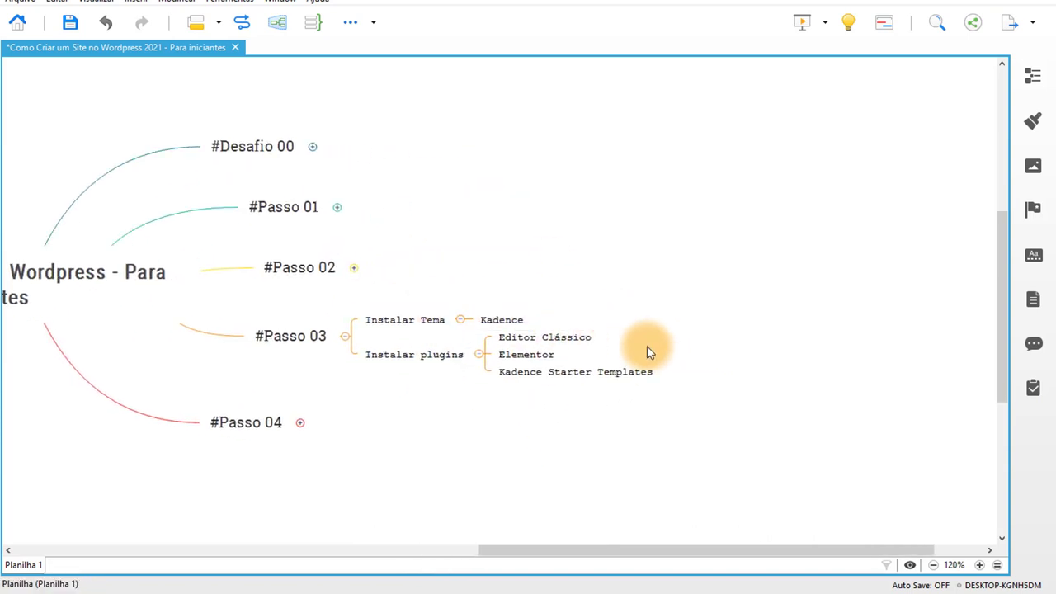
drag(726, 416, 507, 372)
click(480, 354)
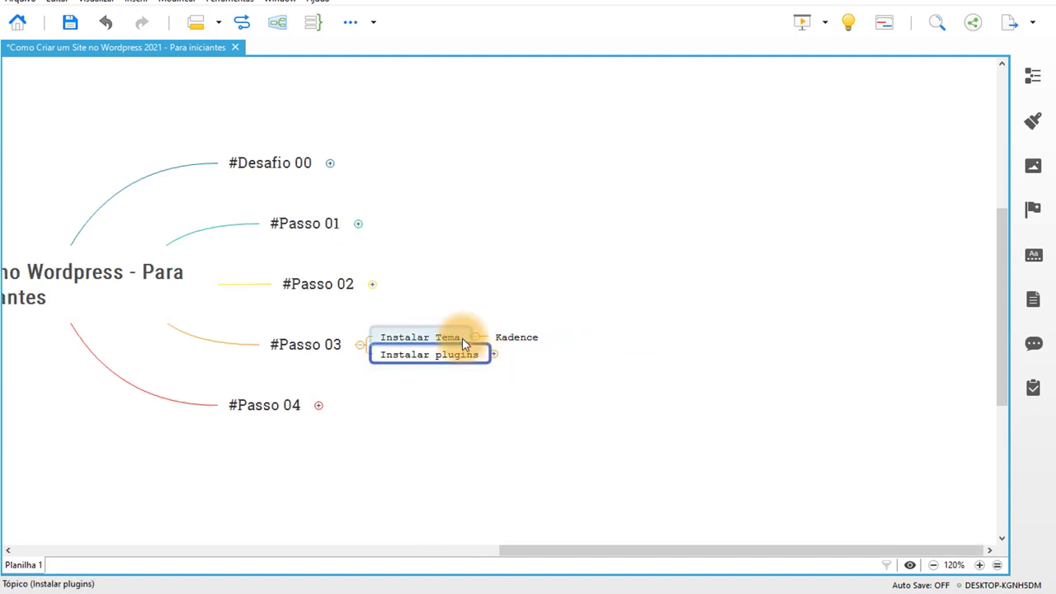
click(462, 341)
drag(393, 384, 525, 323)
click(501, 292)
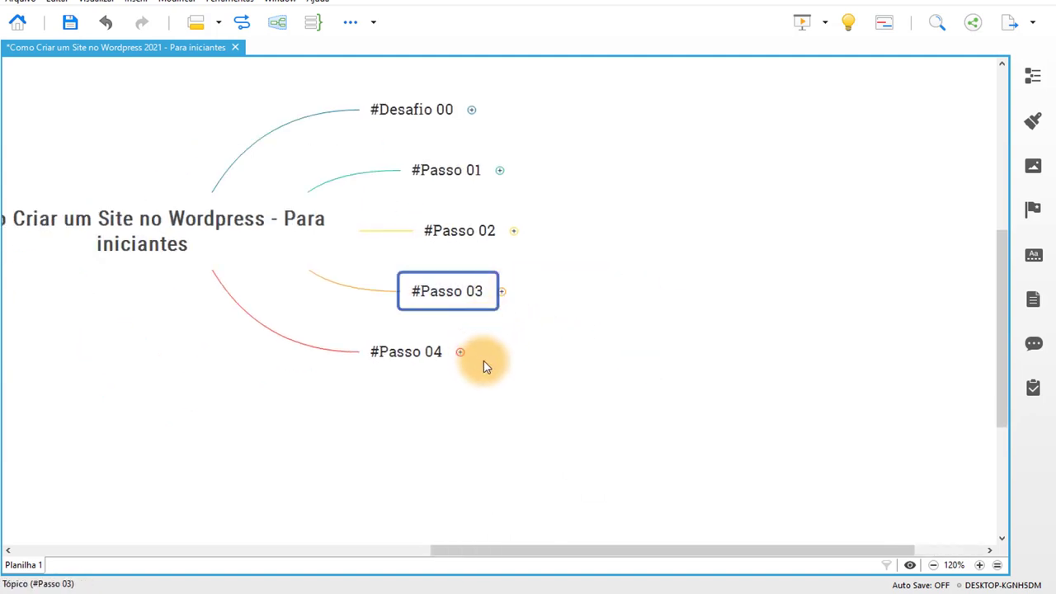
Expand #Passo 04 to show its four subtopics, including Editar cabeçalho e rodapé, then return to Chrome.
drag(484, 360, 619, 355)
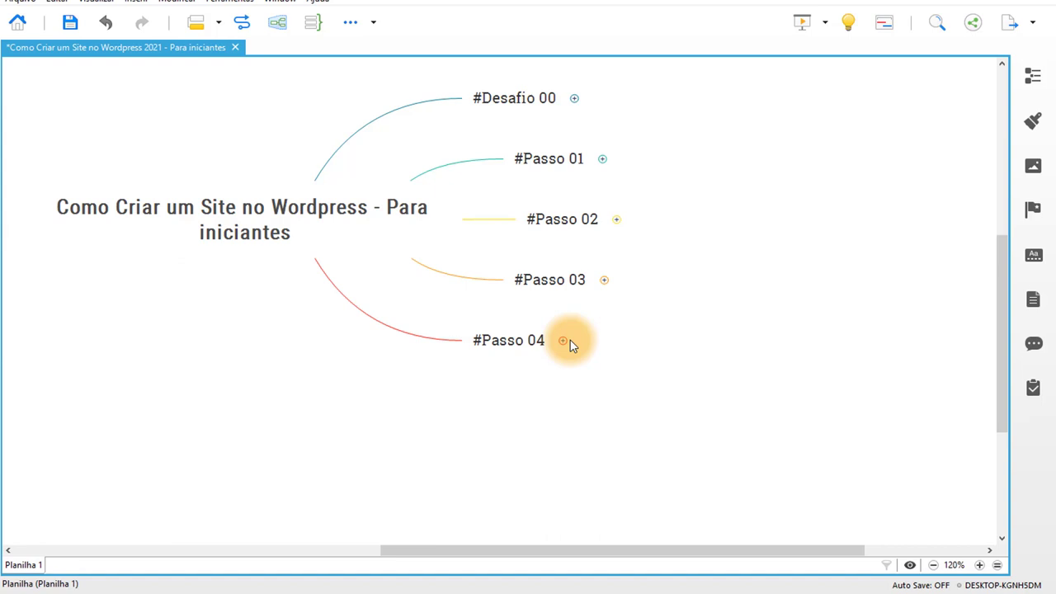
click(569, 341)
drag(668, 283, 768, 352)
click(760, 375)
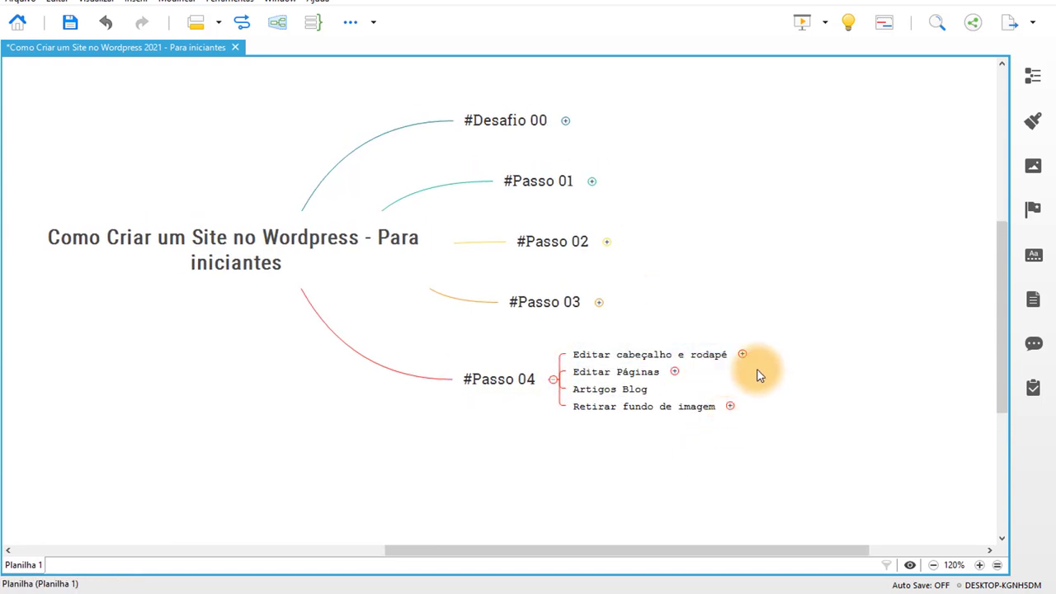
click(438, 582)
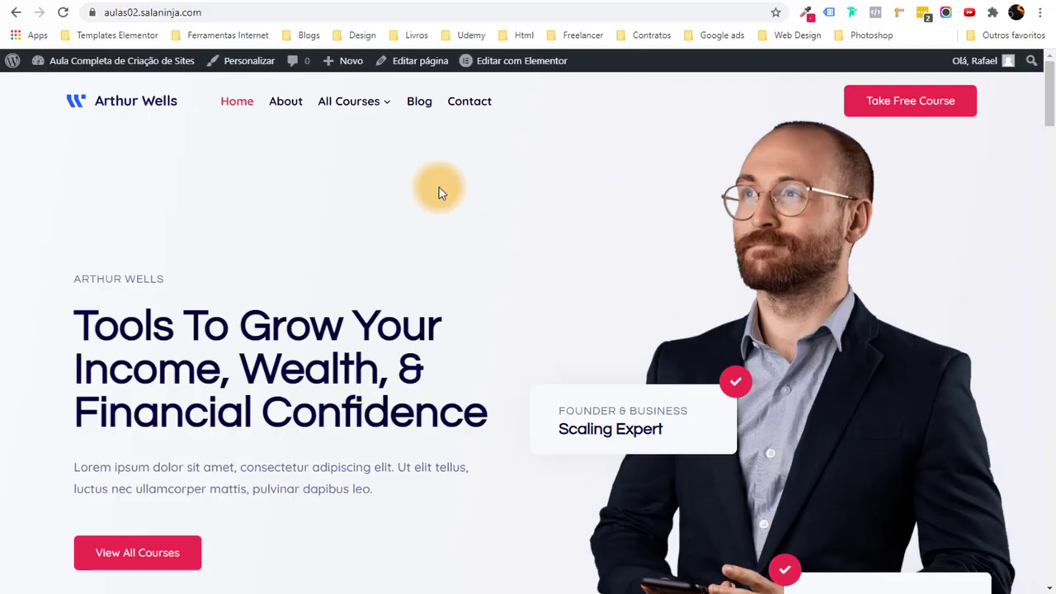
Scroll the imported Course homepage, then open it in the Customizer with Personalizar.
scroll(1051, 72, down, 3)
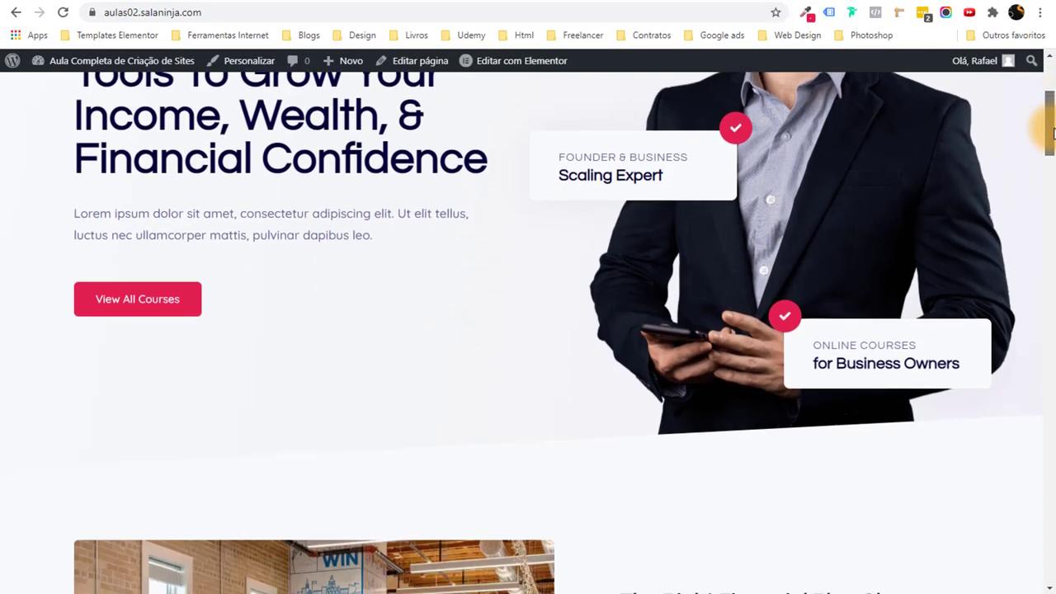
scroll(1050, 72, up, 3)
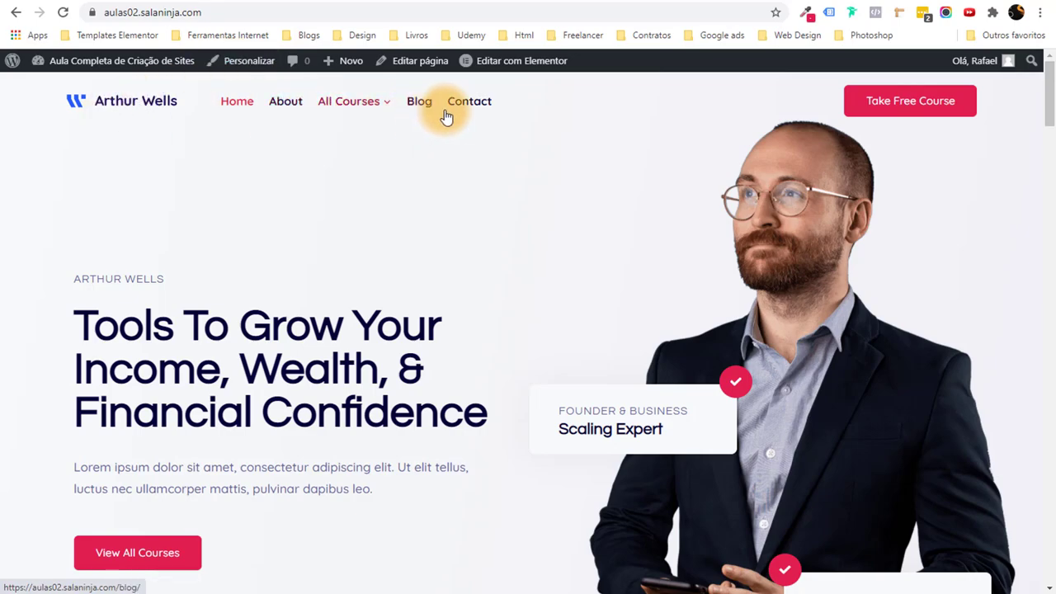
drag(1049, 103, 1048, 66)
click(247, 61)
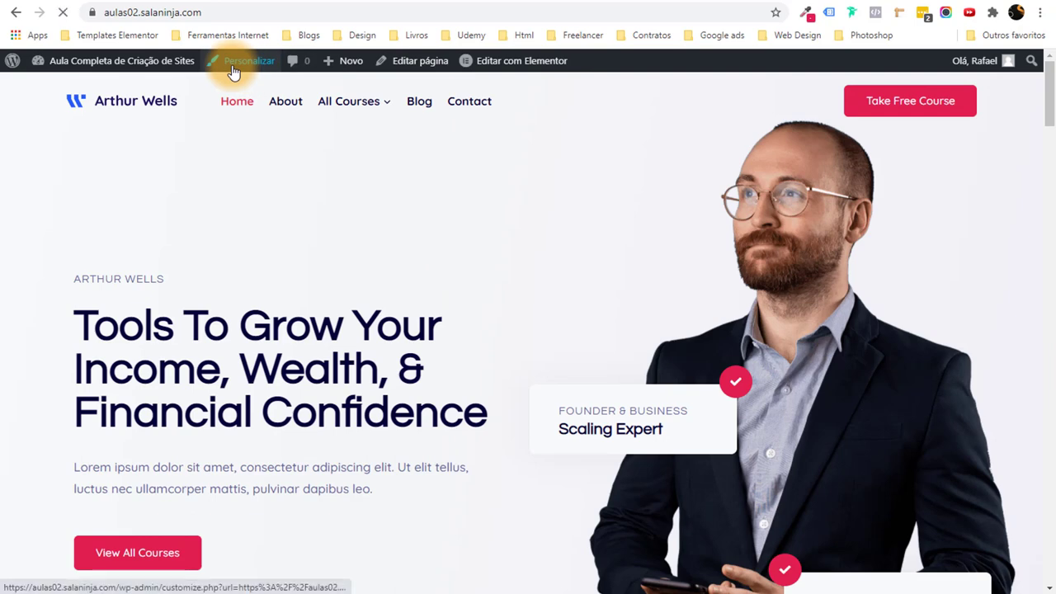
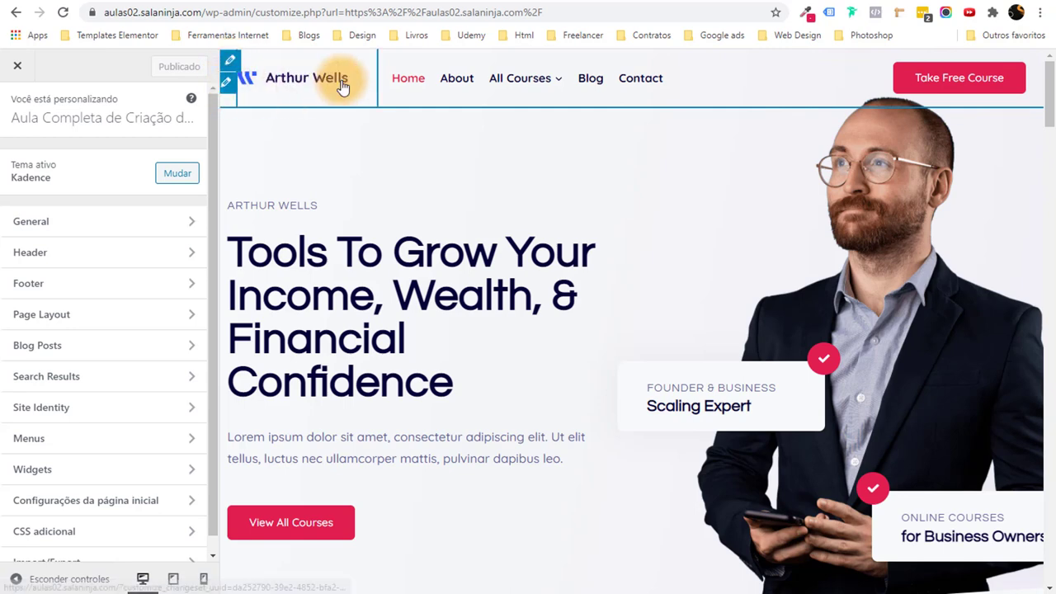
Open the header logo's Site Identity settings, then go to the logomakr.com tab.
click(231, 59)
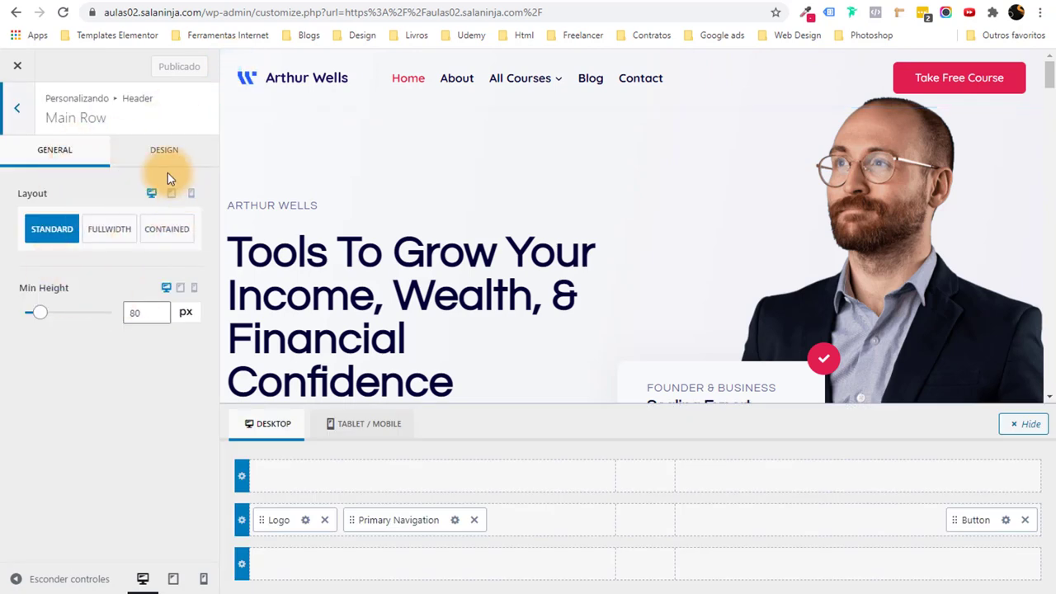
click(227, 86)
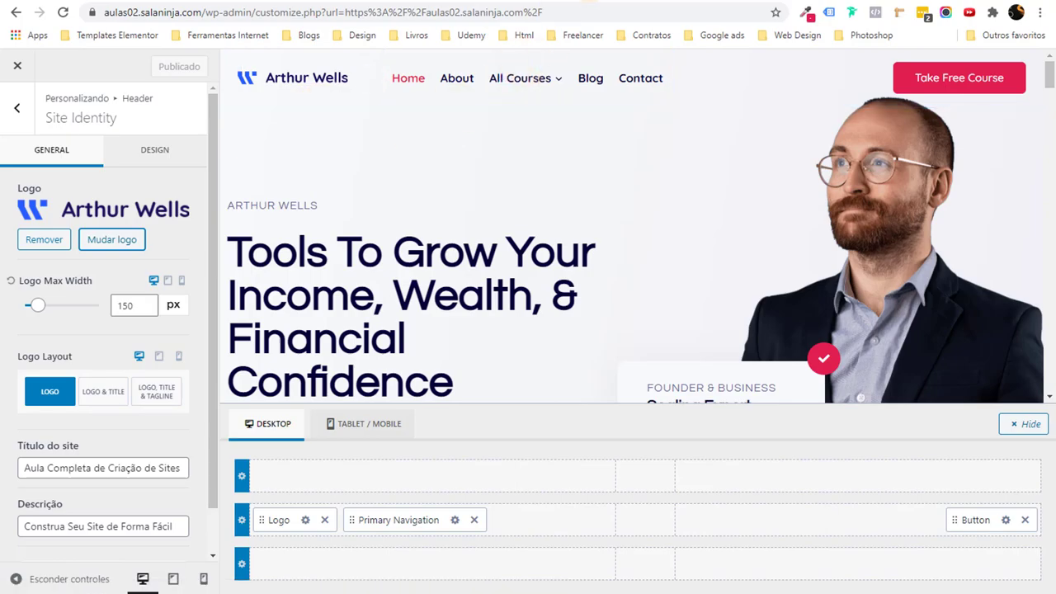
click(266, 1)
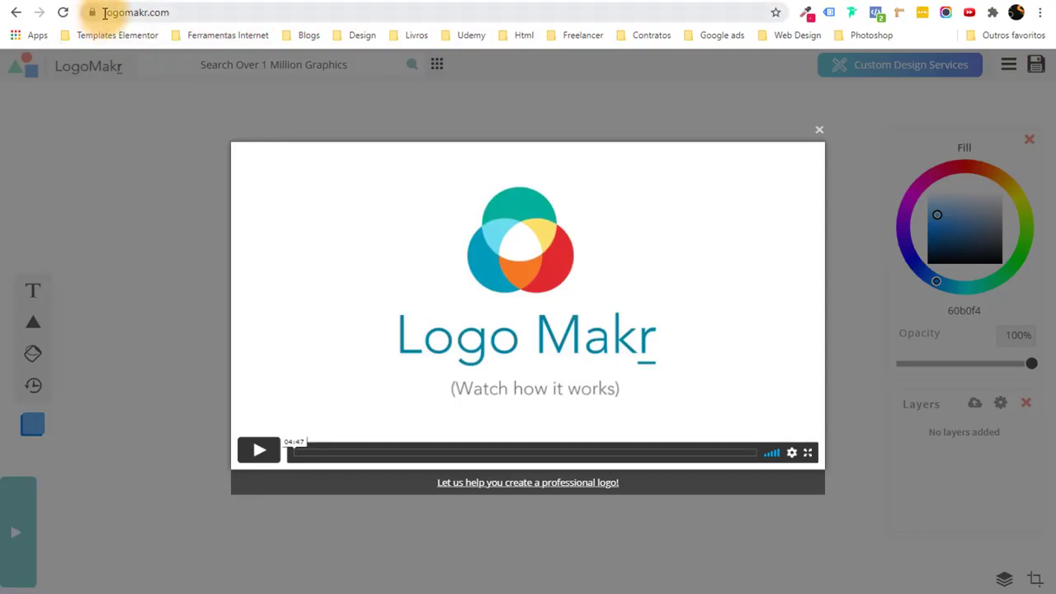
Close LogoMakr's intro video and add a text box containing the first name.
click(142, 13)
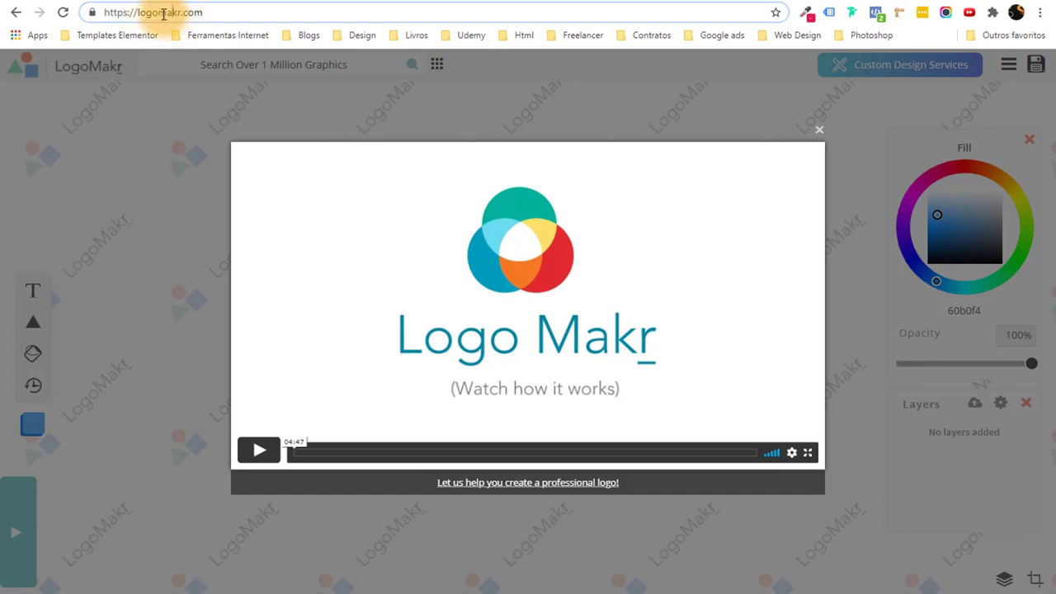
click(208, 14)
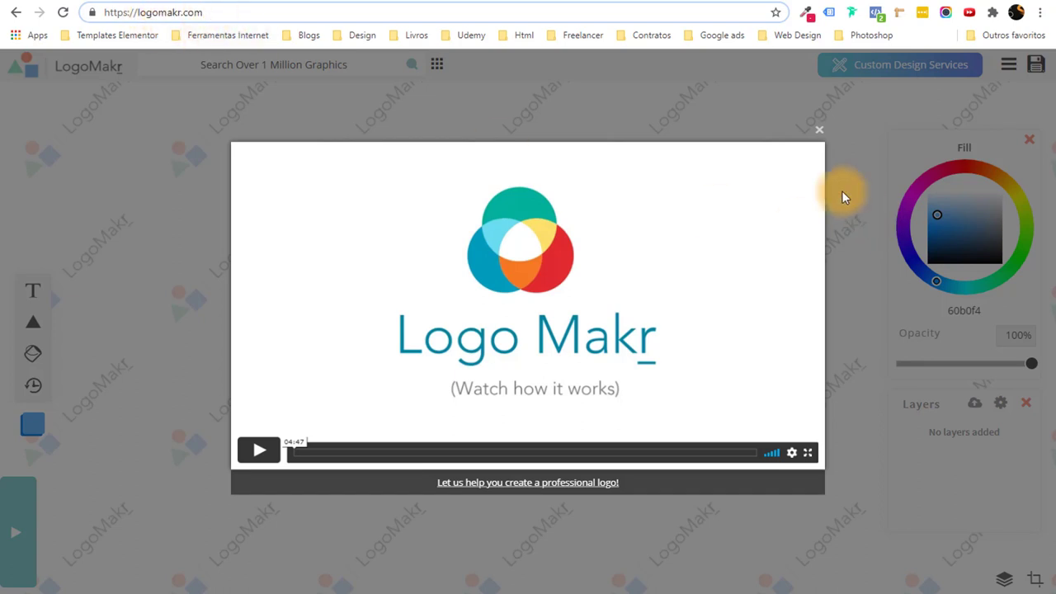
click(815, 133)
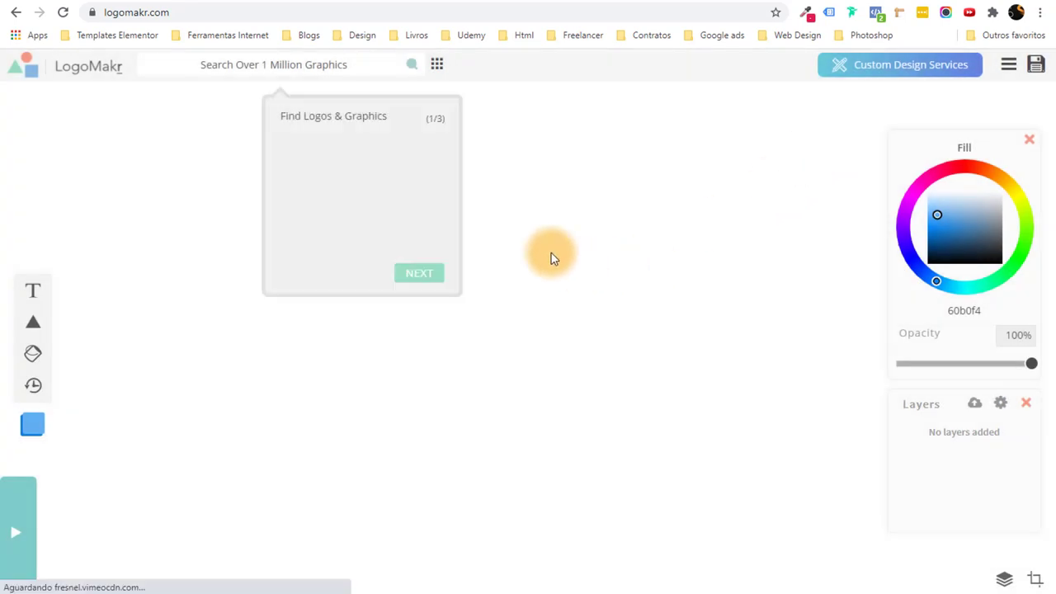
click(30, 294)
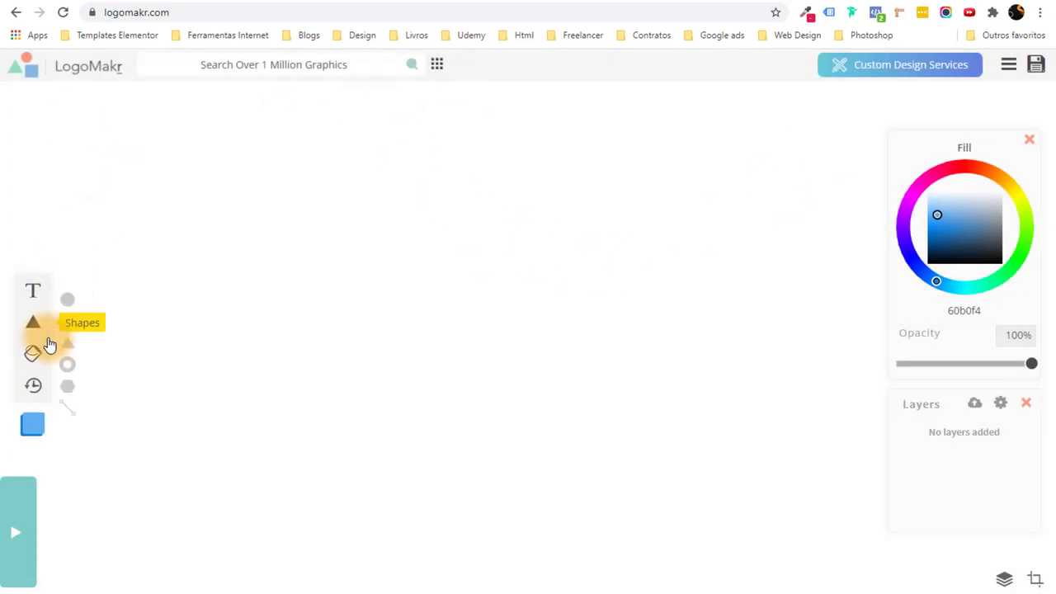
text(Rafael)
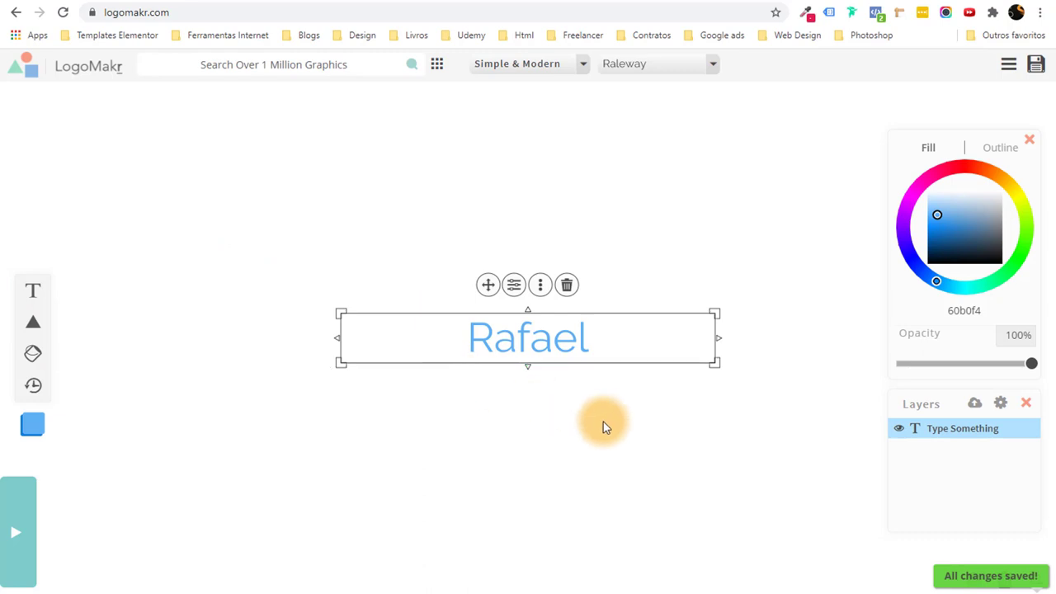
click(603, 426)
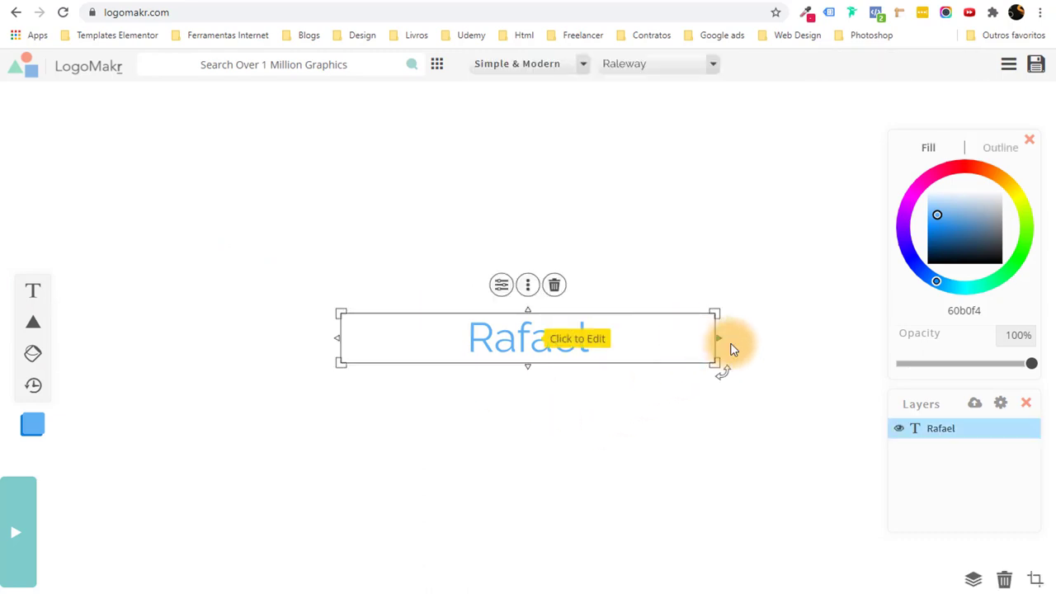
Duplicate the first-name text and change the copy to the surname, placed beside it.
drag(714, 338, 507, 340)
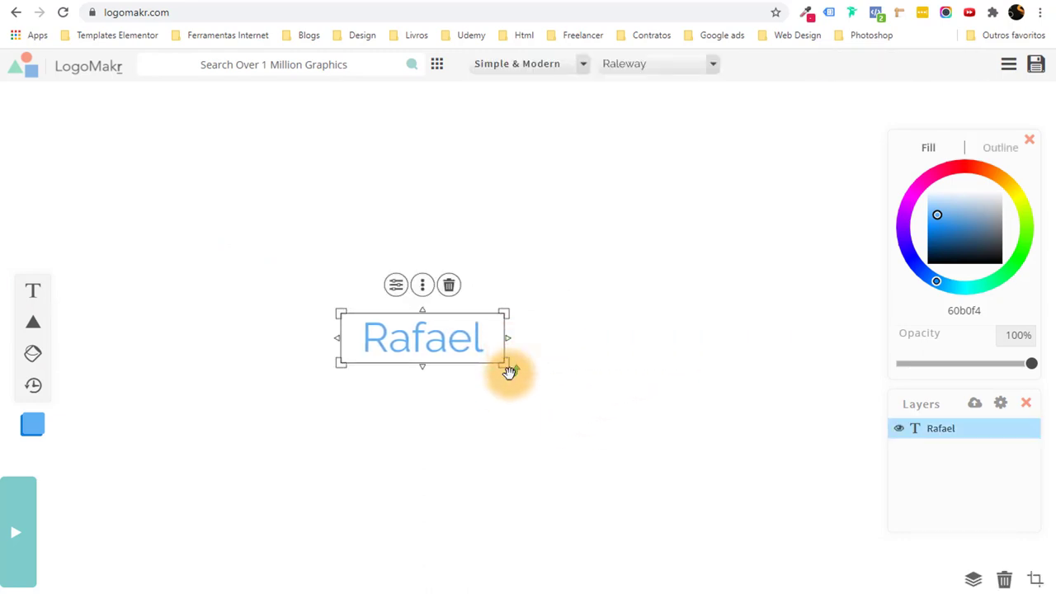
click(444, 341)
key(Escape)
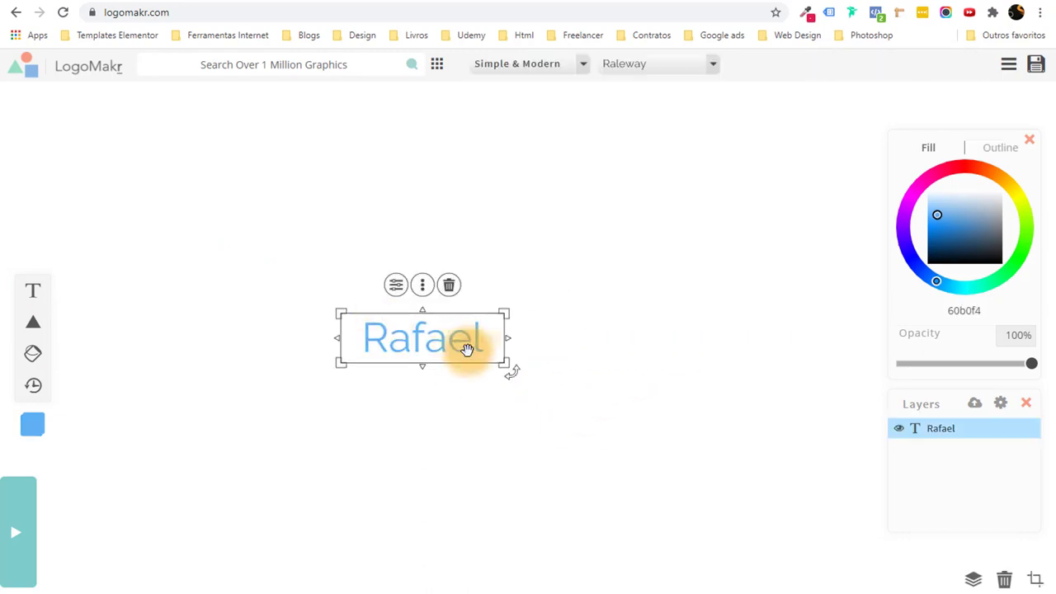
key(ctrl+d)
drag(435, 358, 563, 345)
click(564, 345)
text(Mota)
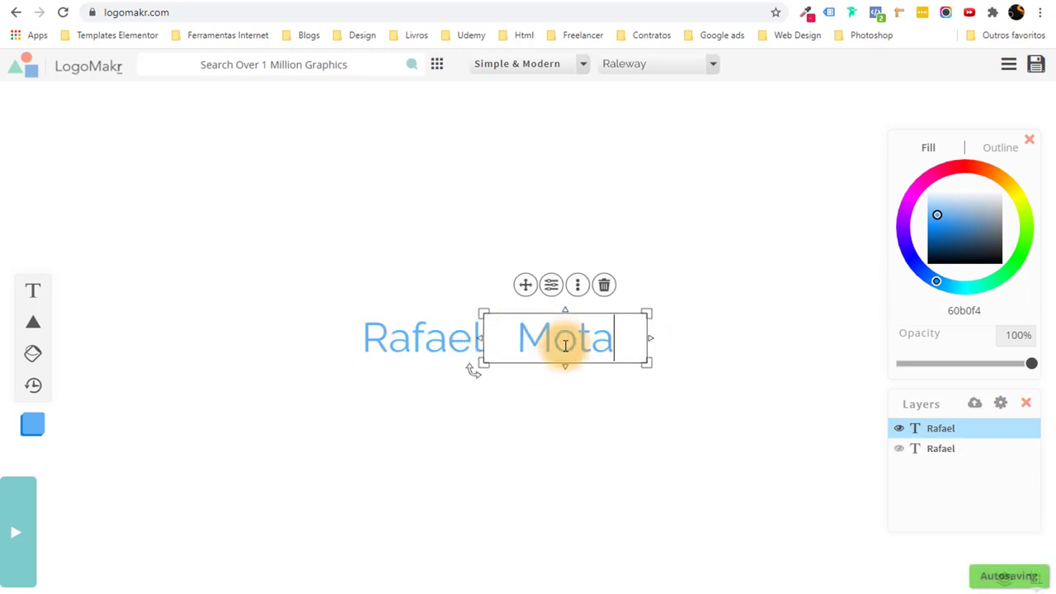
drag(566, 349, 557, 347)
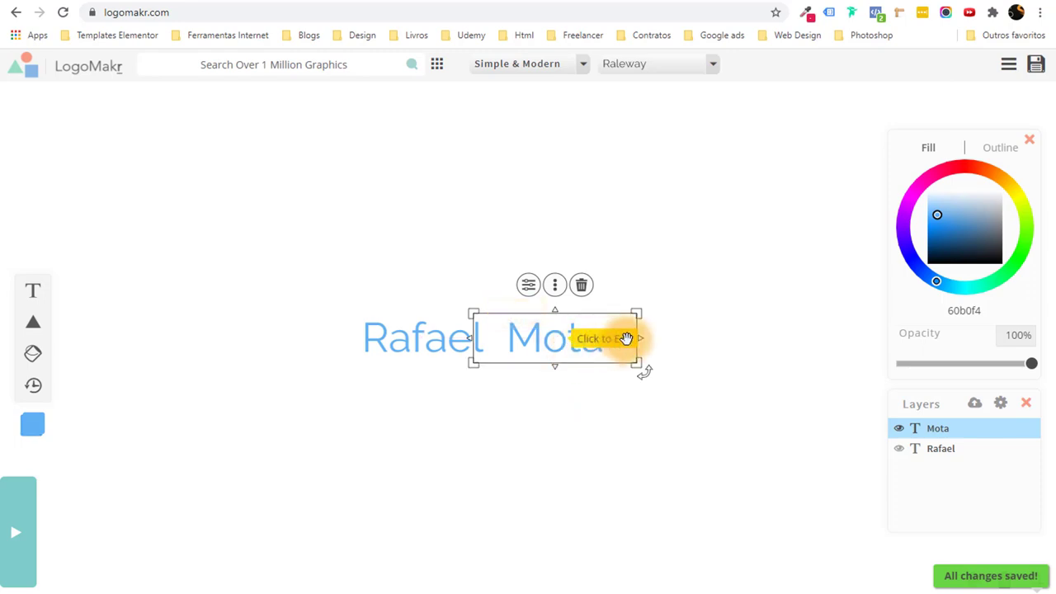
drag(641, 336, 610, 337)
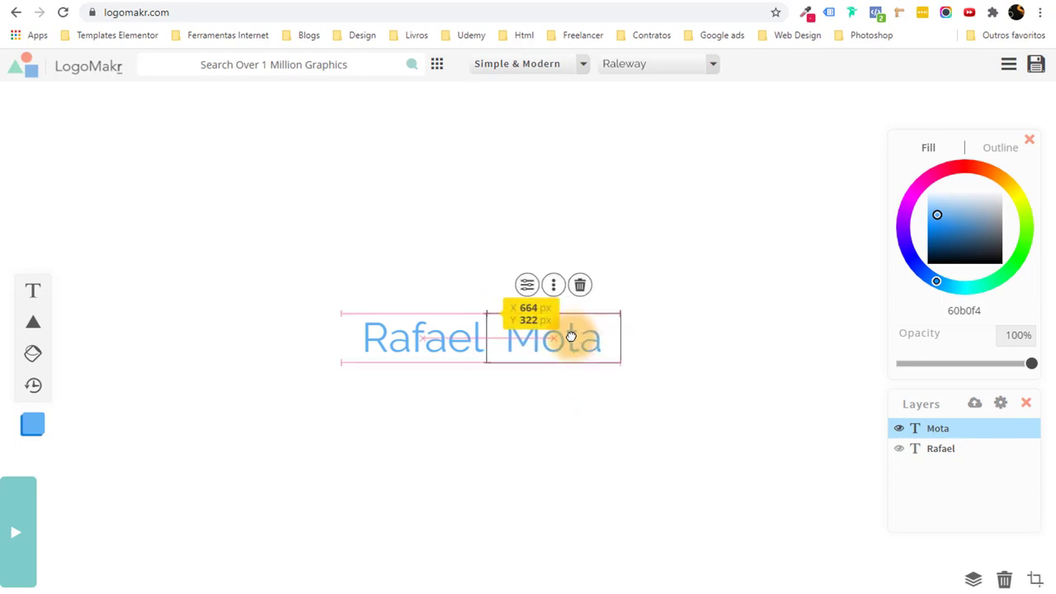
click(558, 424)
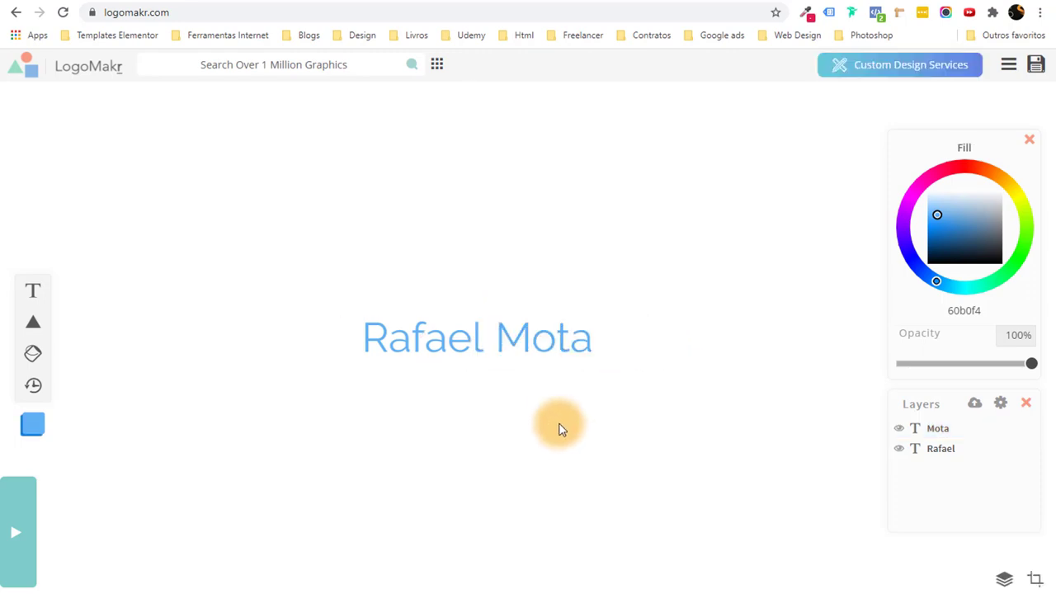
Set the surname text's font to Quicksand.
click(415, 326)
click(525, 124)
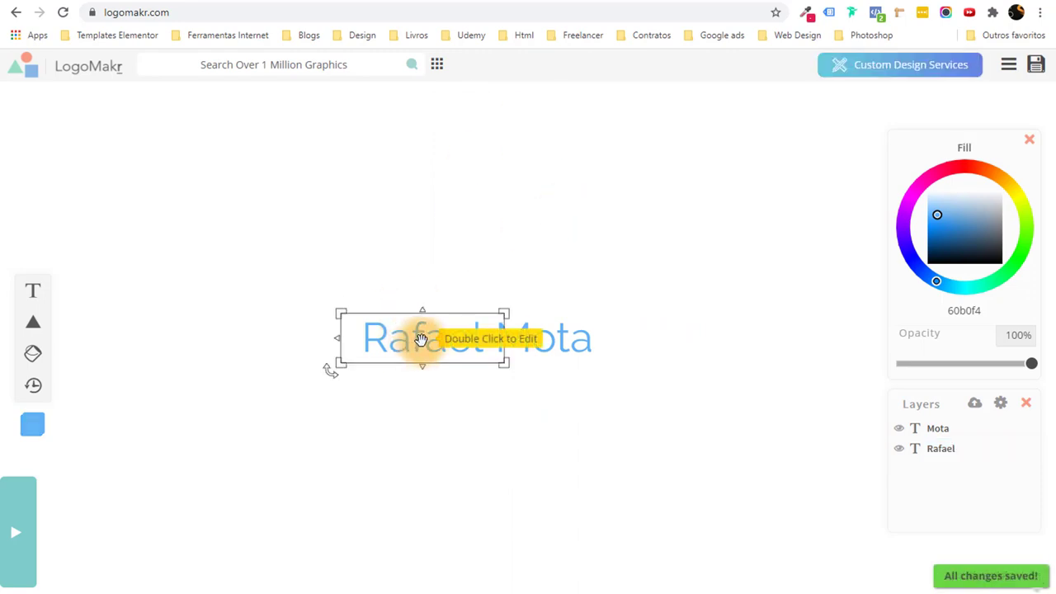
click(421, 340)
click(560, 338)
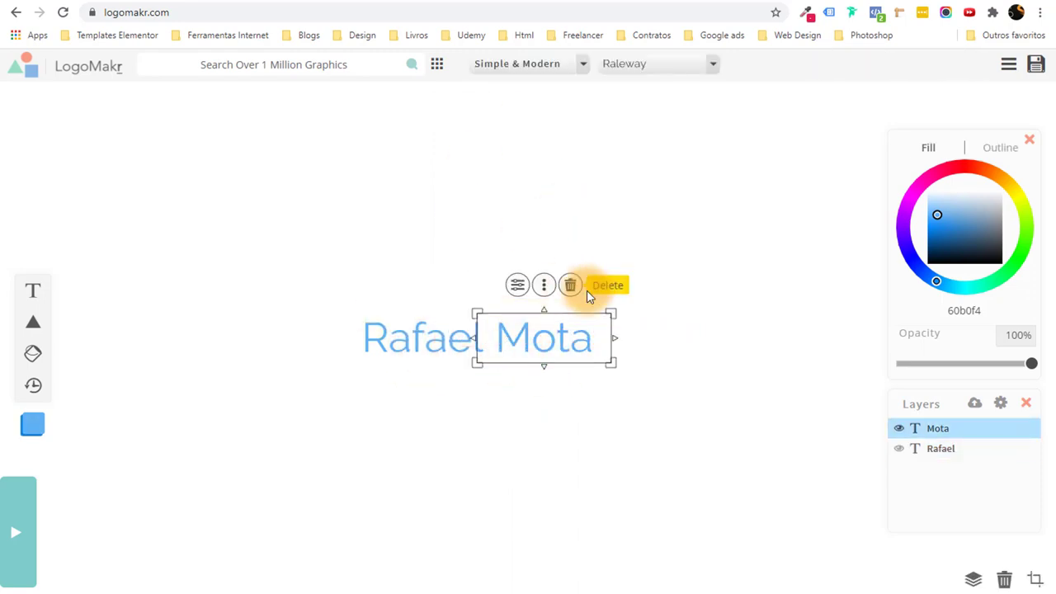
click(689, 63)
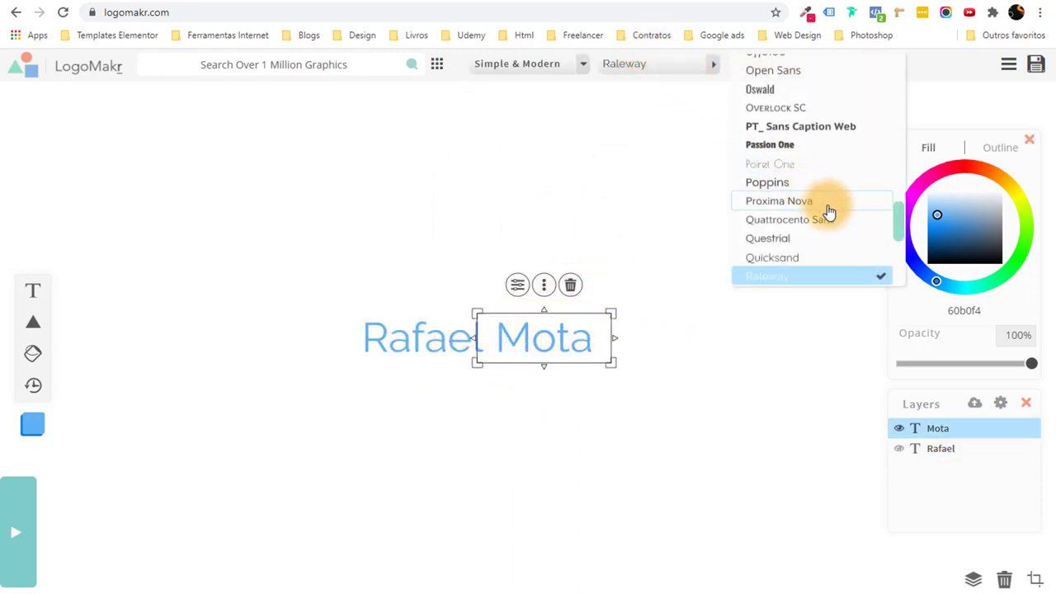
click(808, 256)
click(642, 377)
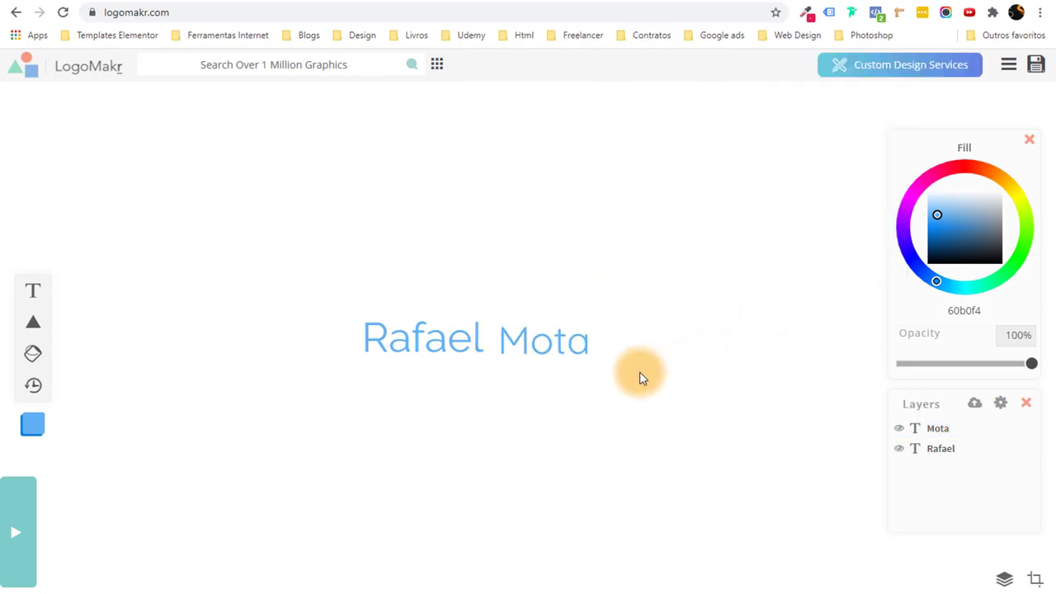
Enlarge the surname text and reposition it next to the first name.
mouse_move(550, 341)
mouse_down()
mouse_move(556, 330)
mouse_move(544, 337)
mouse_up()
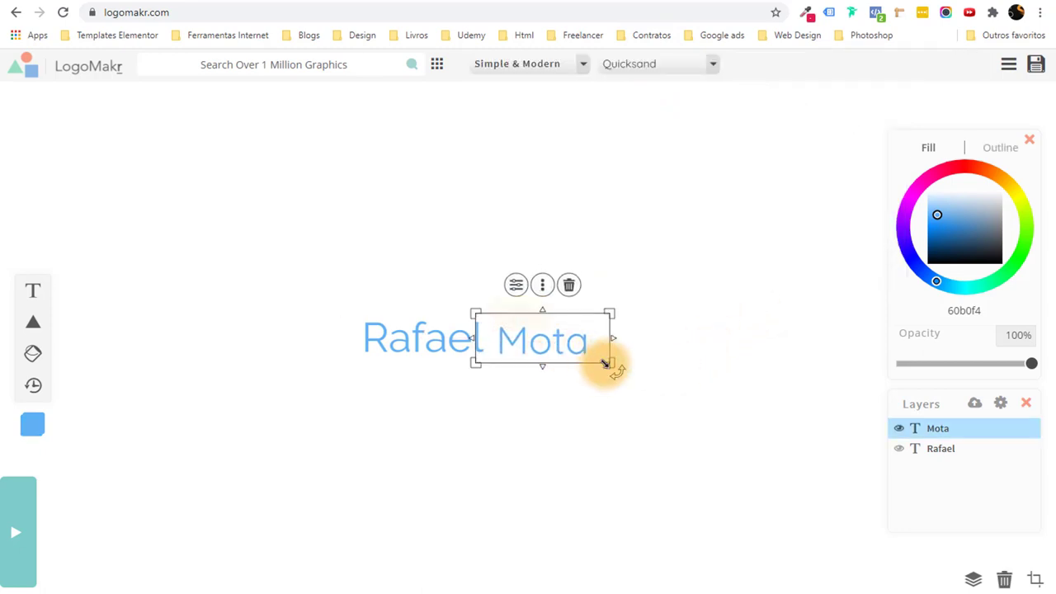
mouse_move(611, 363)
mouse_down()
mouse_move(565, 347)
mouse_move(626, 372)
mouse_up()
click(574, 416)
click(592, 342)
drag(595, 350, 566, 344)
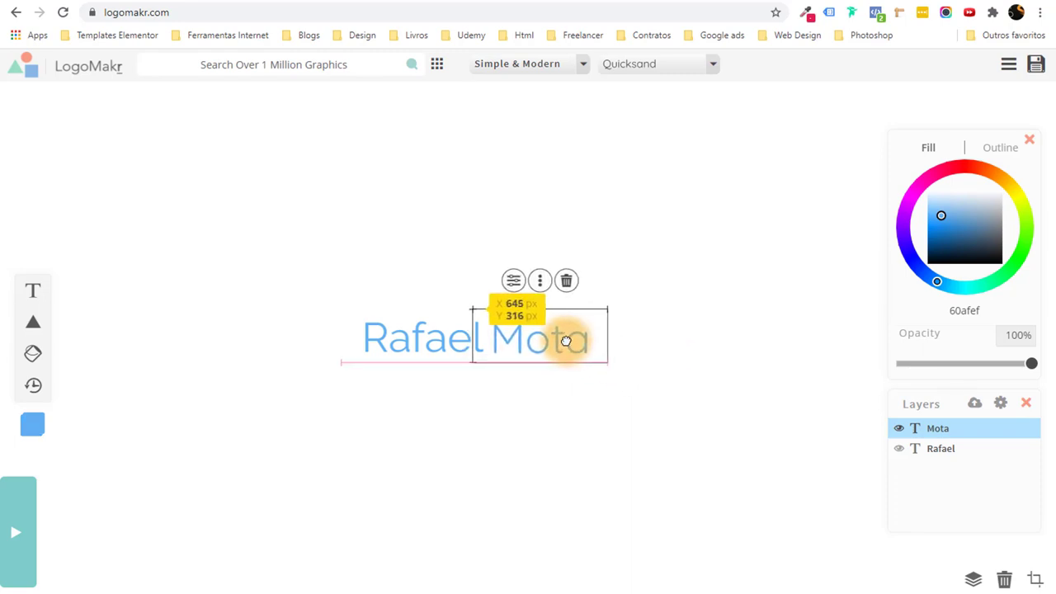
click(566, 418)
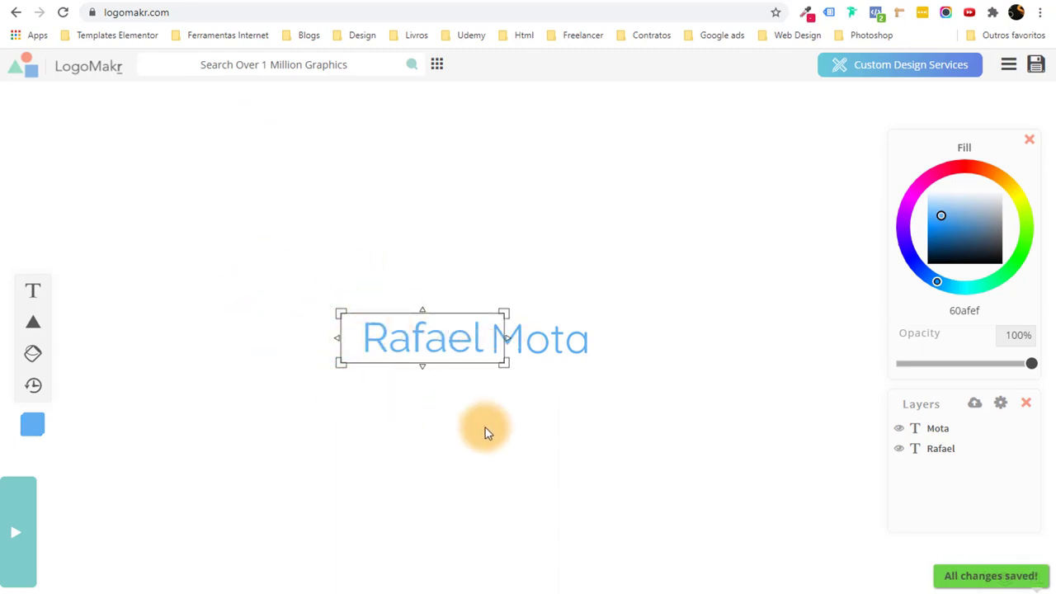
Move both name words together toward the upper left and align the surname.
drag(537, 409, 355, 317)
drag(419, 337, 350, 250)
click(485, 301)
mouse_move(484, 282)
mouse_down()
mouse_move(480, 265)
mouse_move(479, 275)
mouse_up()
click(492, 366)
click(256, 70)
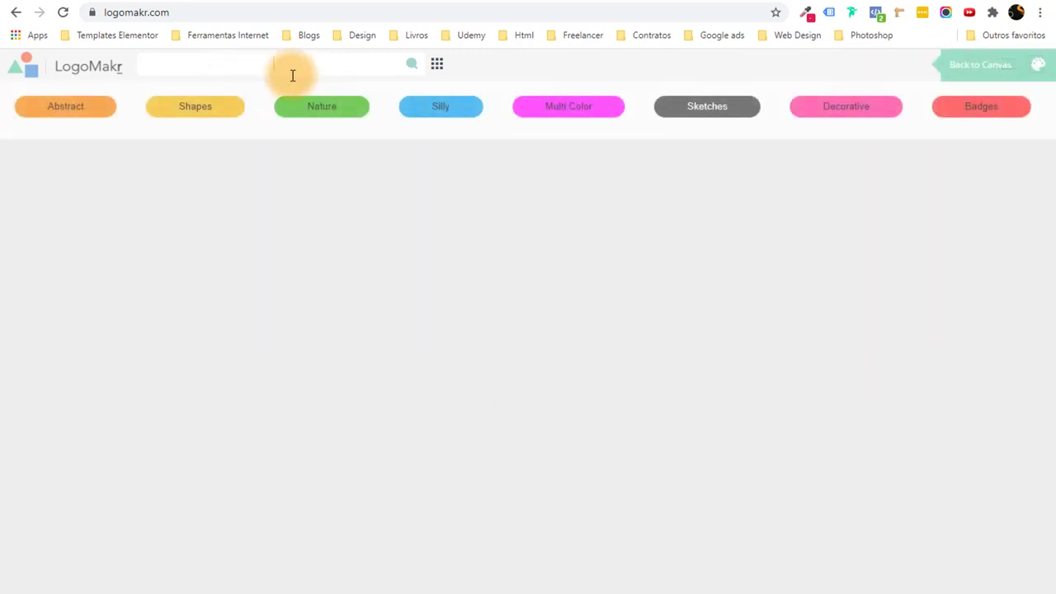
Browse the Shapes graphics and add the cube icon to the canvas.
click(196, 115)
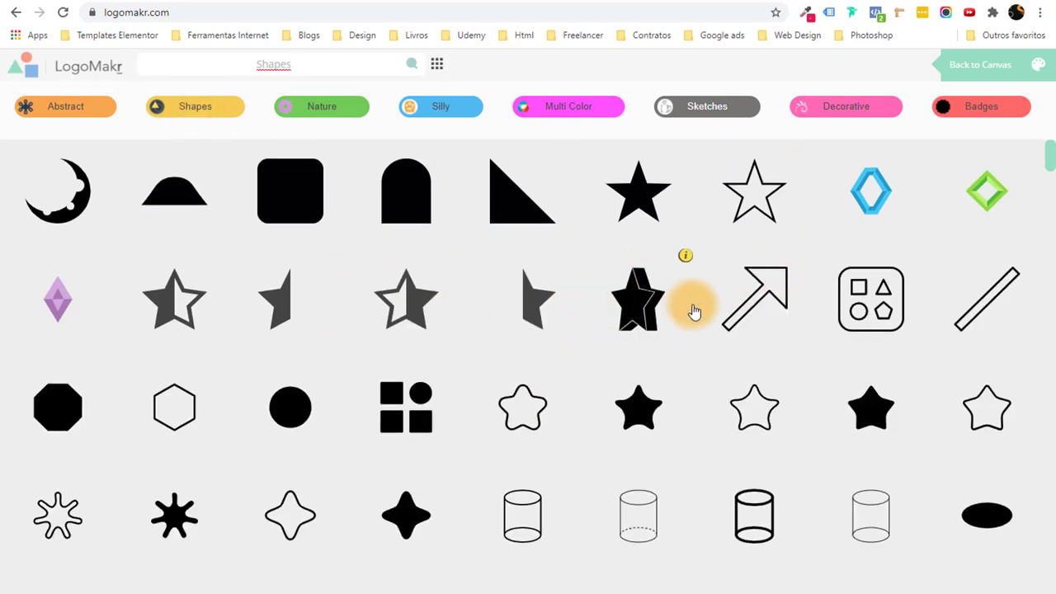
scroll(694, 312, down, 5)
scroll(510, 342, down, 4)
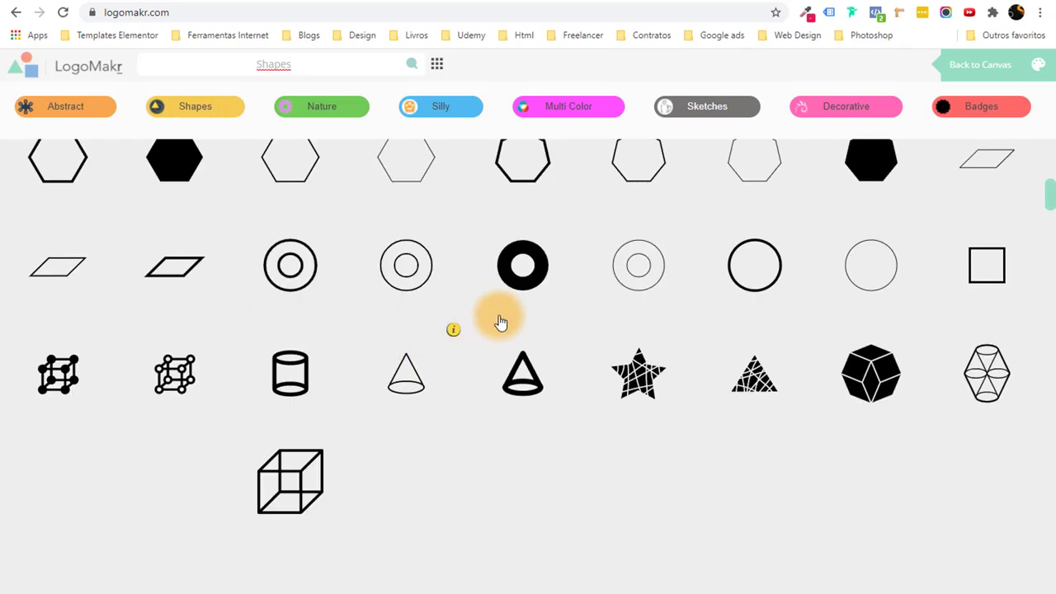
drag(308, 69, 250, 61)
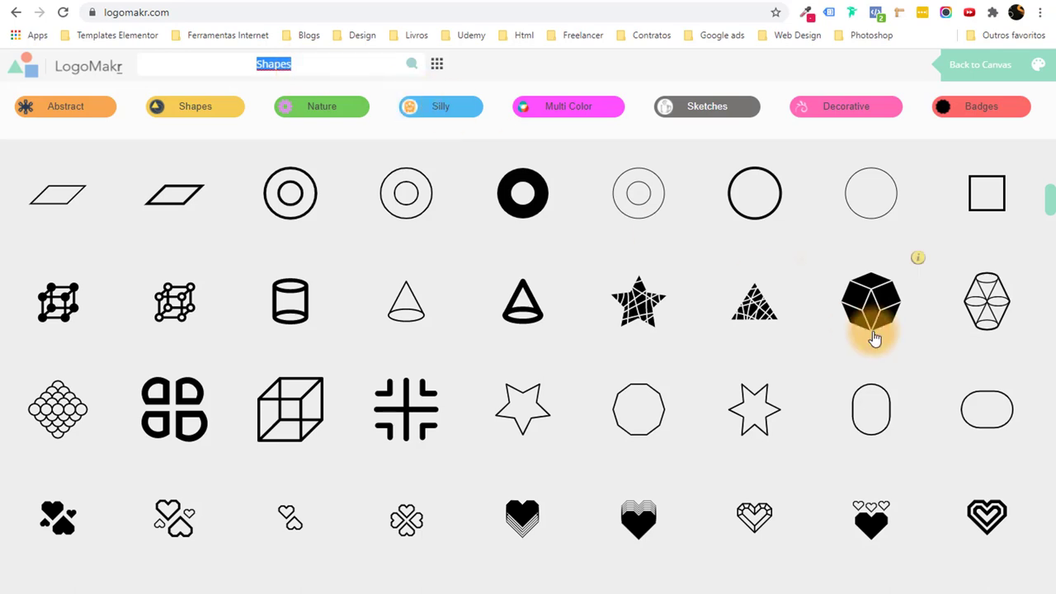
scroll(874, 346, down, 5)
scroll(898, 380, down, 2)
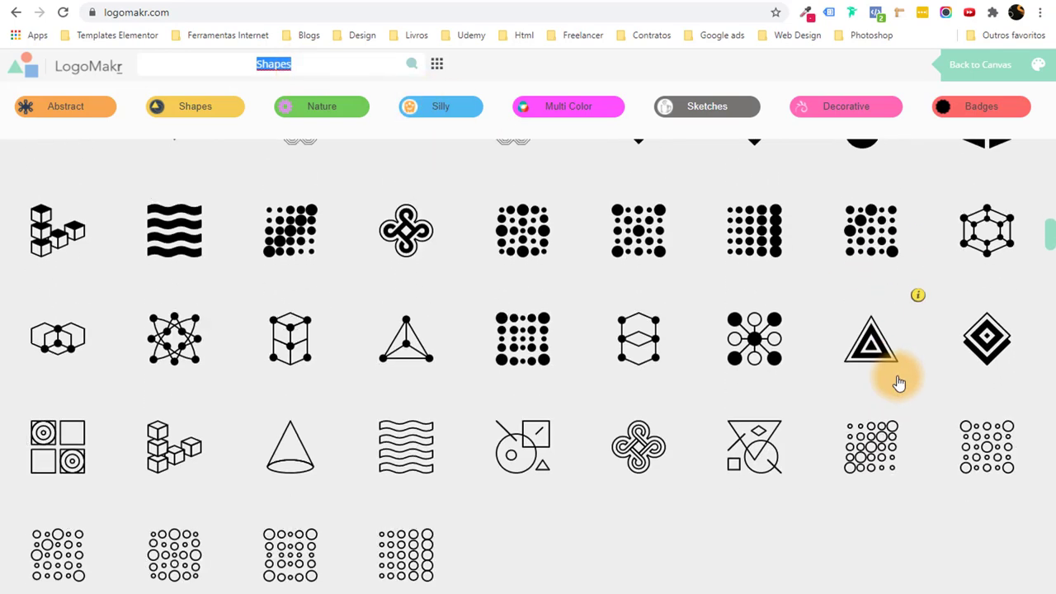
scroll(1003, 284, up, 2)
click(993, 280)
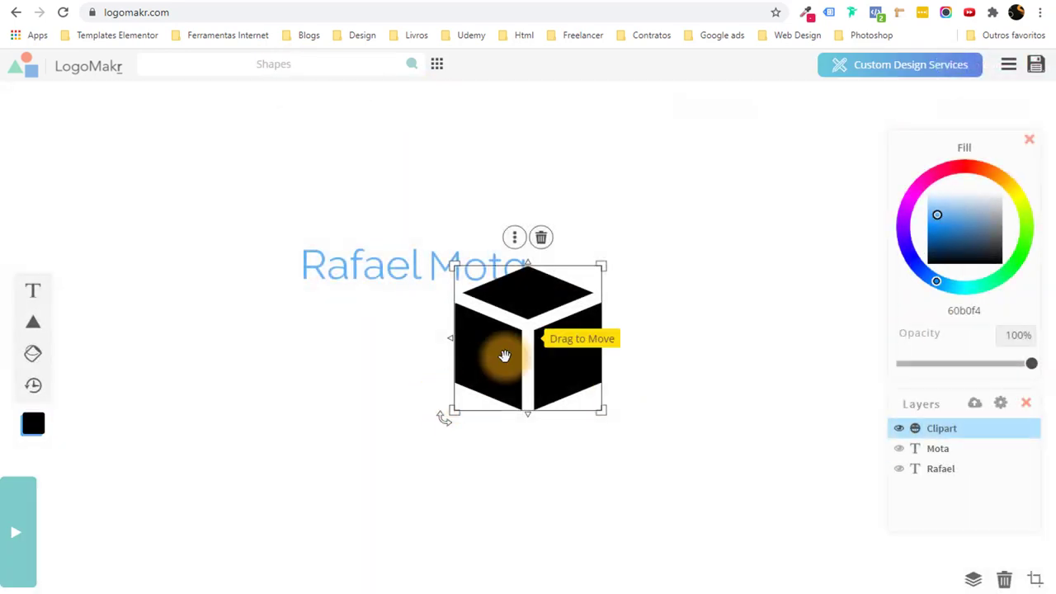
Shrink the cube left of the name, then shift both words right to leave a gap.
drag(499, 353, 202, 301)
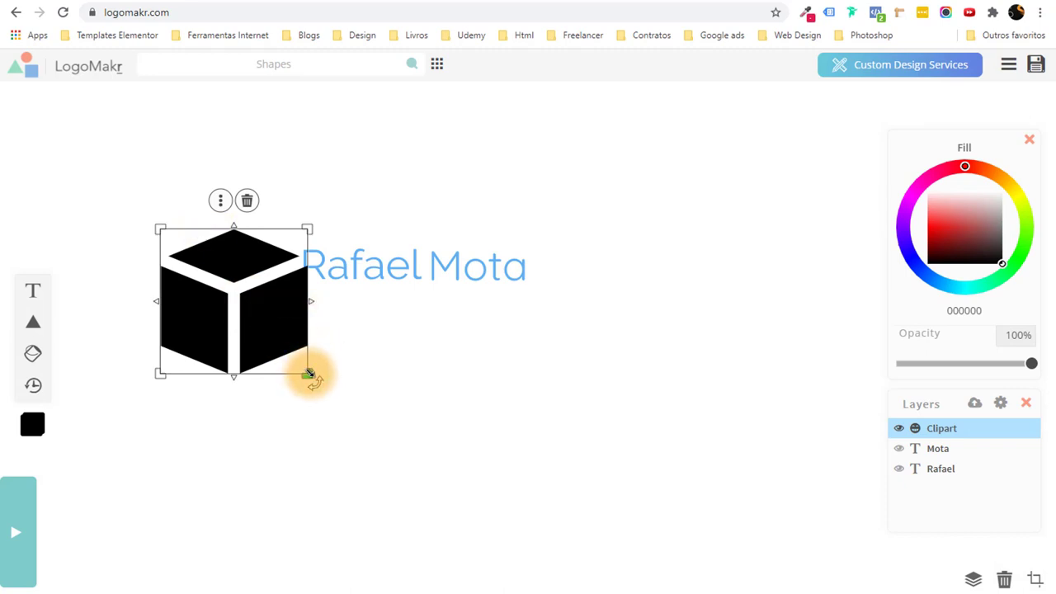
drag(308, 374, 274, 257)
click(345, 322)
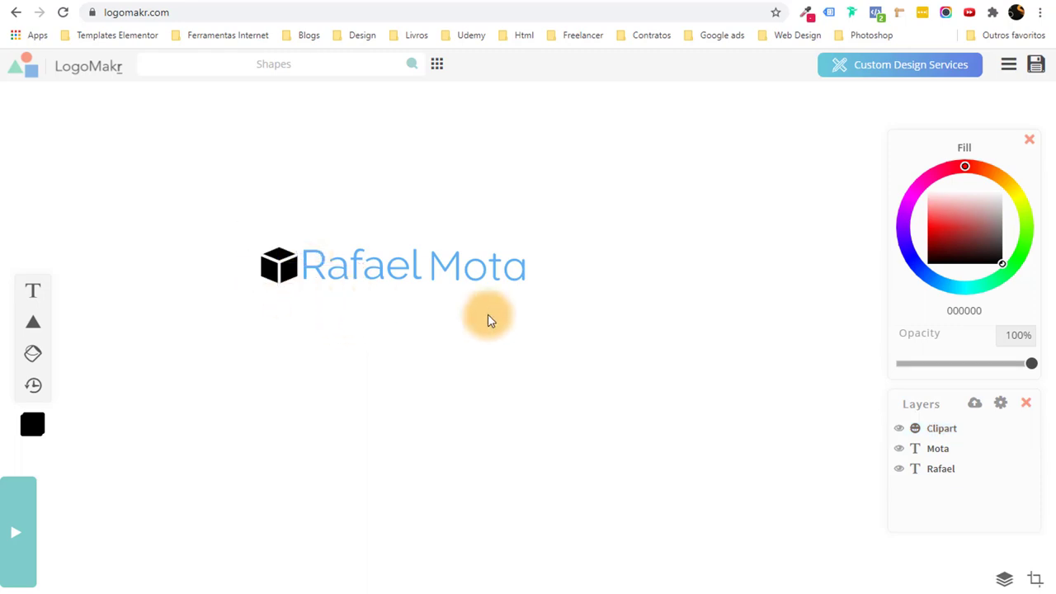
drag(488, 320, 393, 270)
click(407, 354)
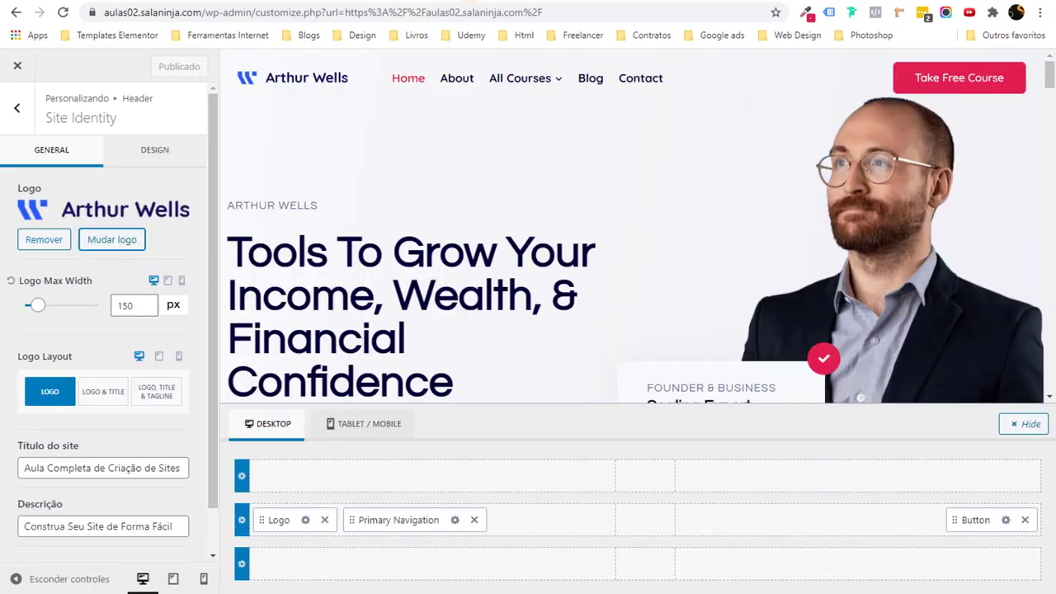
Scroll the Customizer preview down to the Budgeting, Saving and Retirement cards.
scroll(779, 232, down, 4)
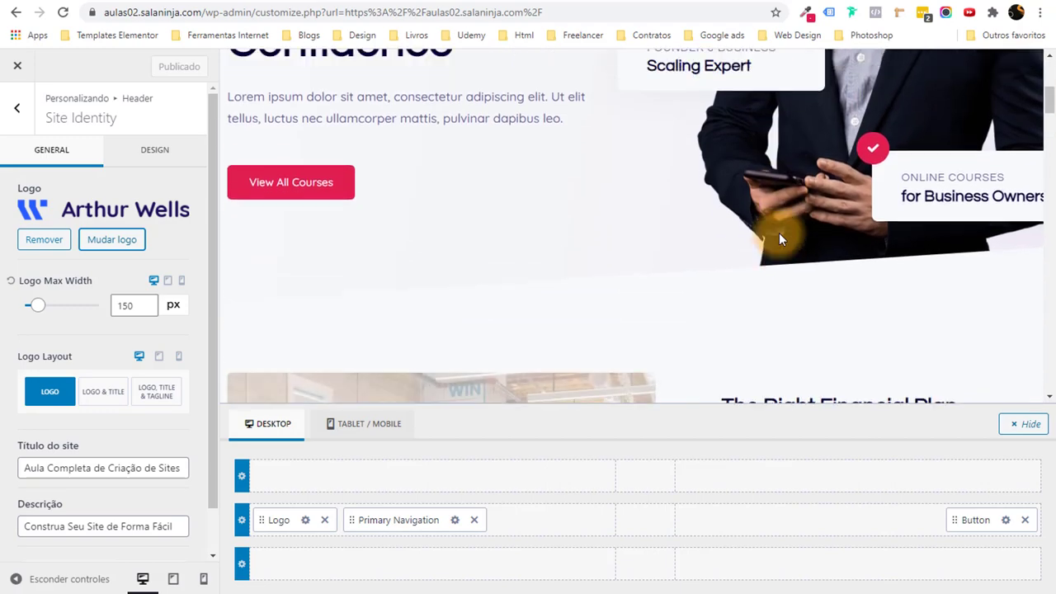
scroll(425, 173, up, 4)
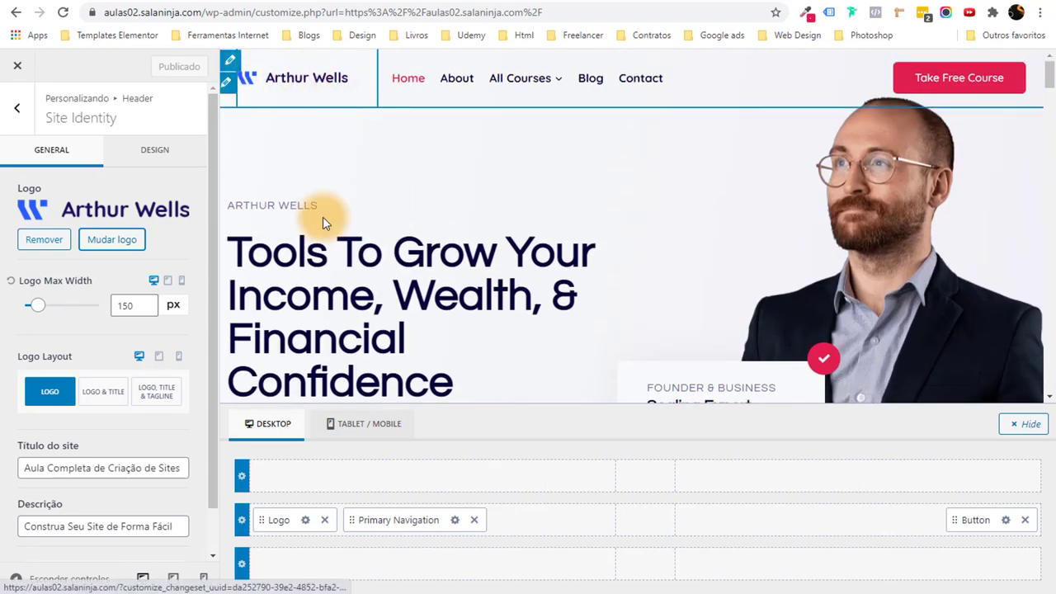
scroll(401, 252, down, 3)
scroll(456, 309, down, 12)
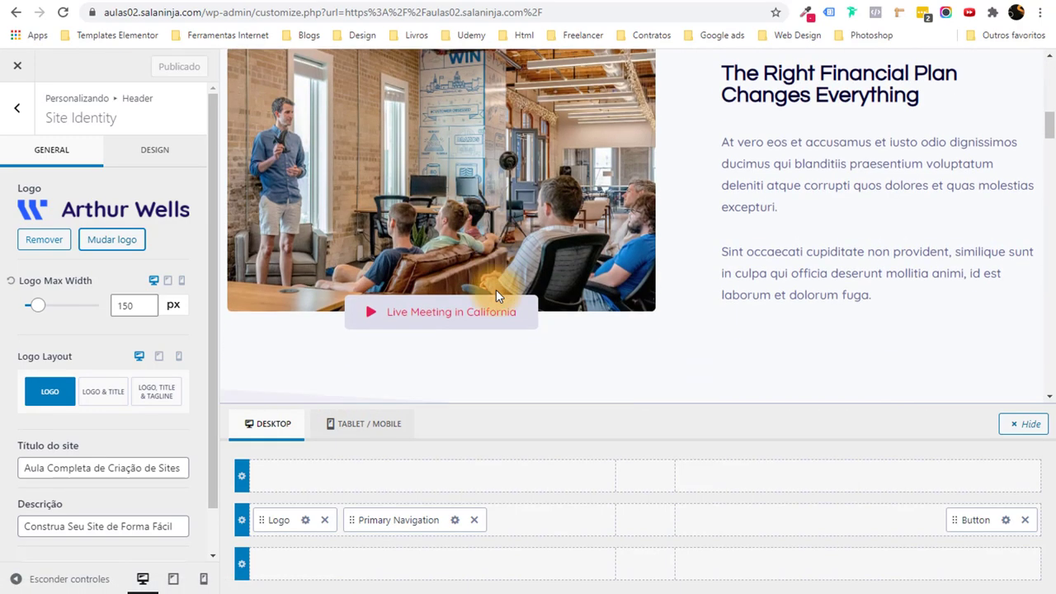
scroll(629, 217, up, 2)
scroll(631, 221, down, 4)
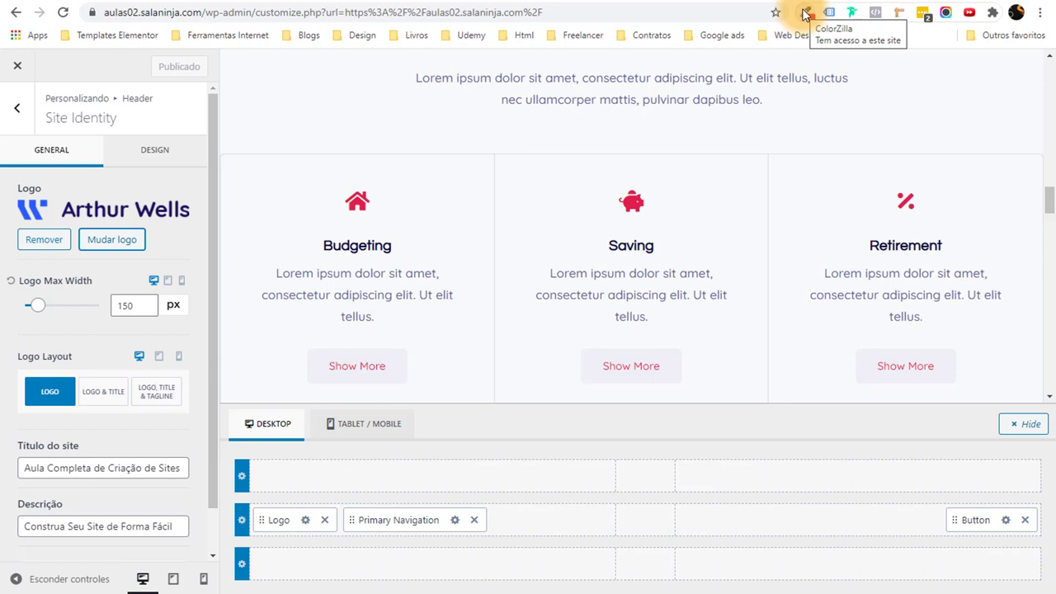
Sample the pink #E21E51 from the Budgeting house icon and paste it into Notepad.
click(804, 14)
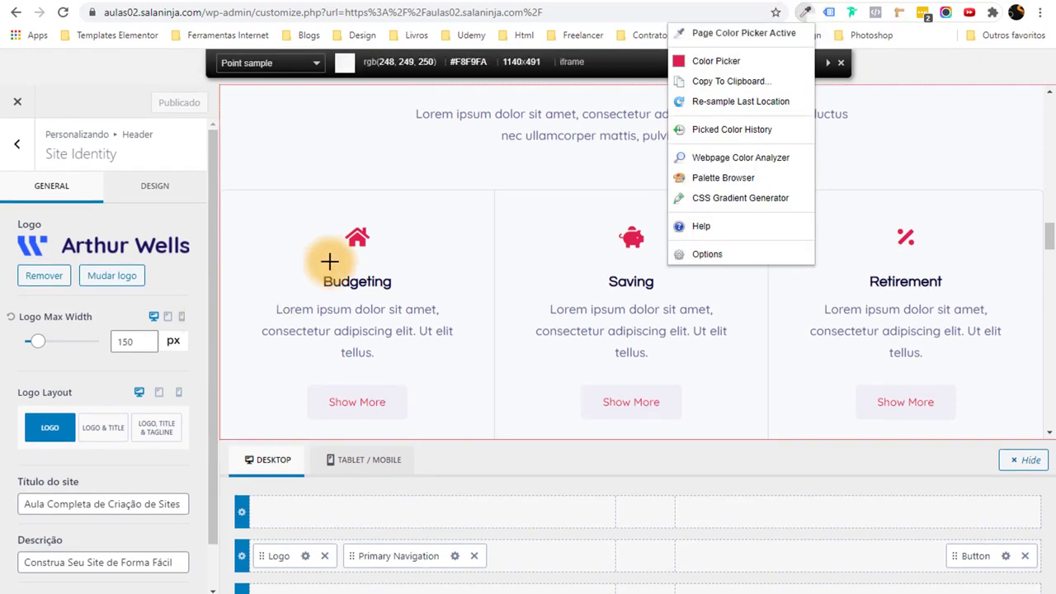
click(358, 237)
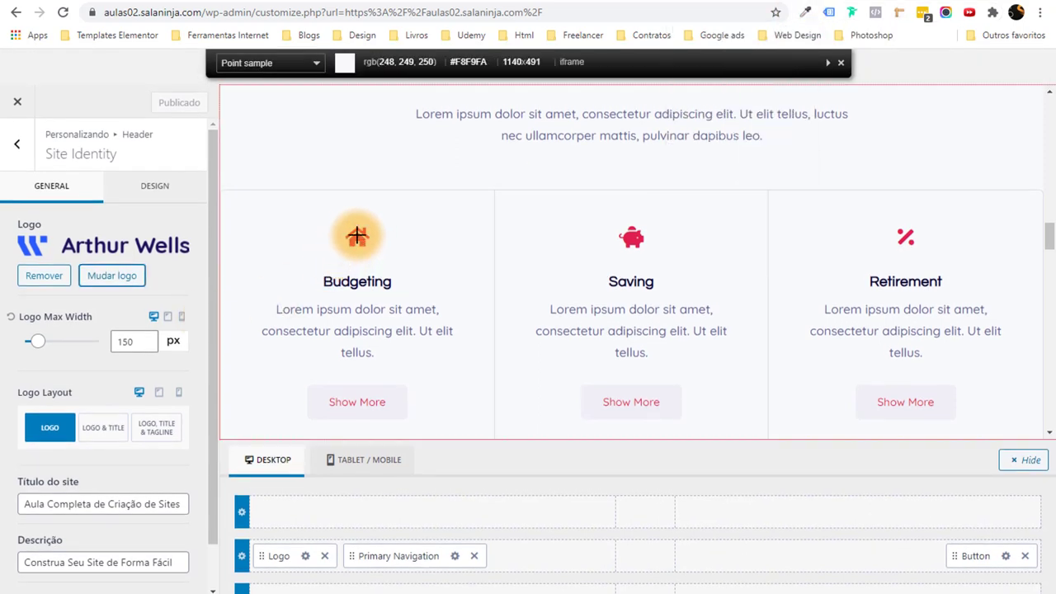
click(357, 237)
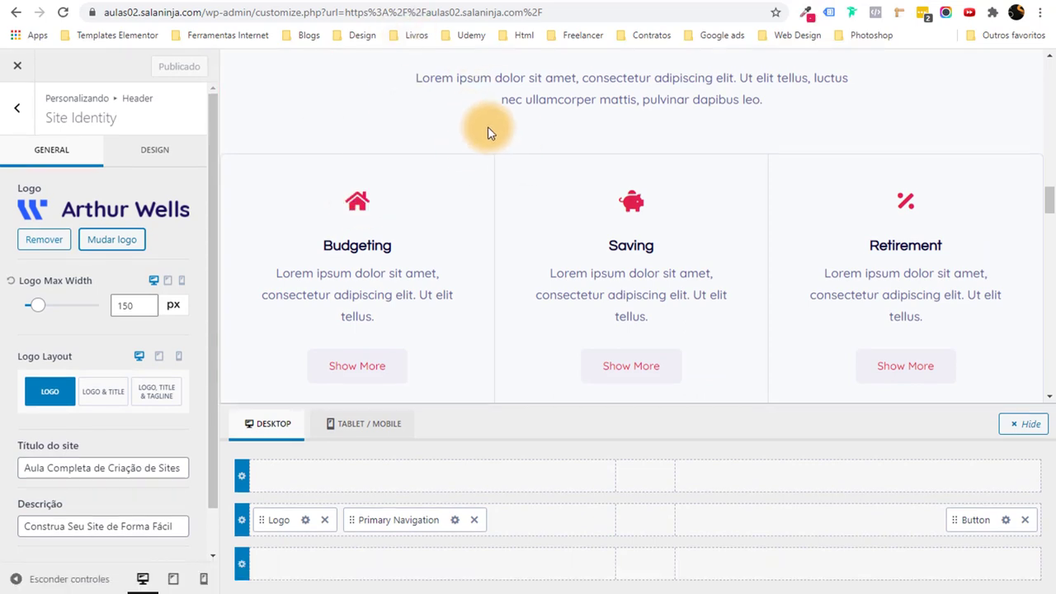
key(super)
text(bloco)
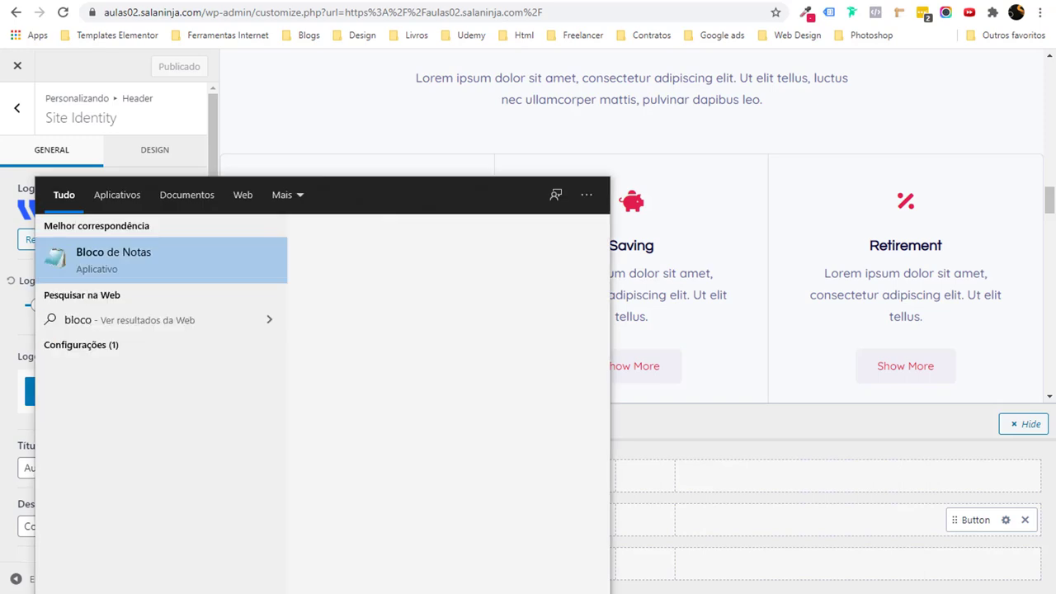
key(Return)
key(ctrl+v)
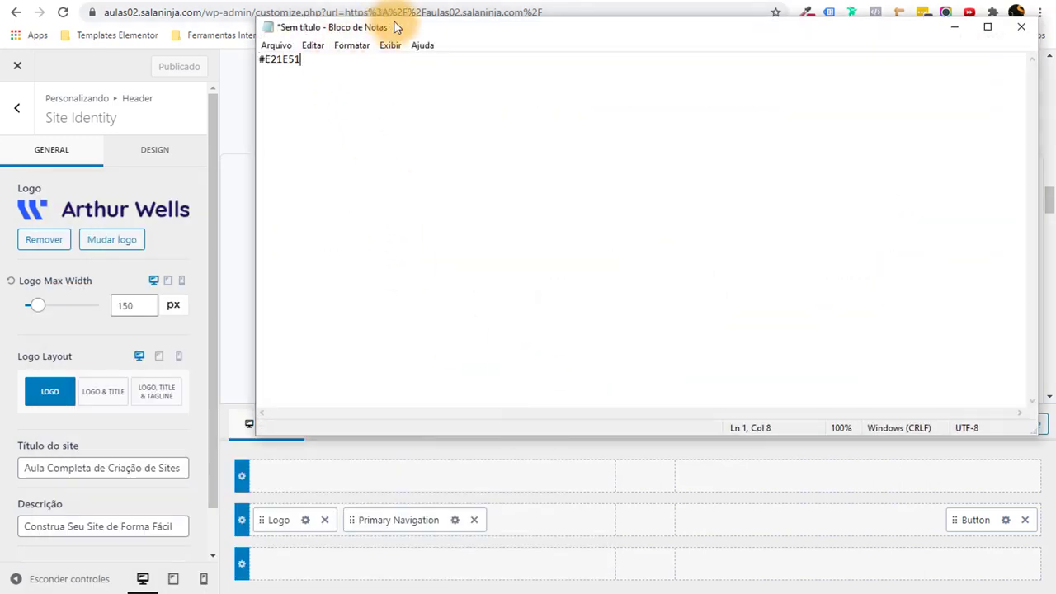
drag(394, 27, 394, 146)
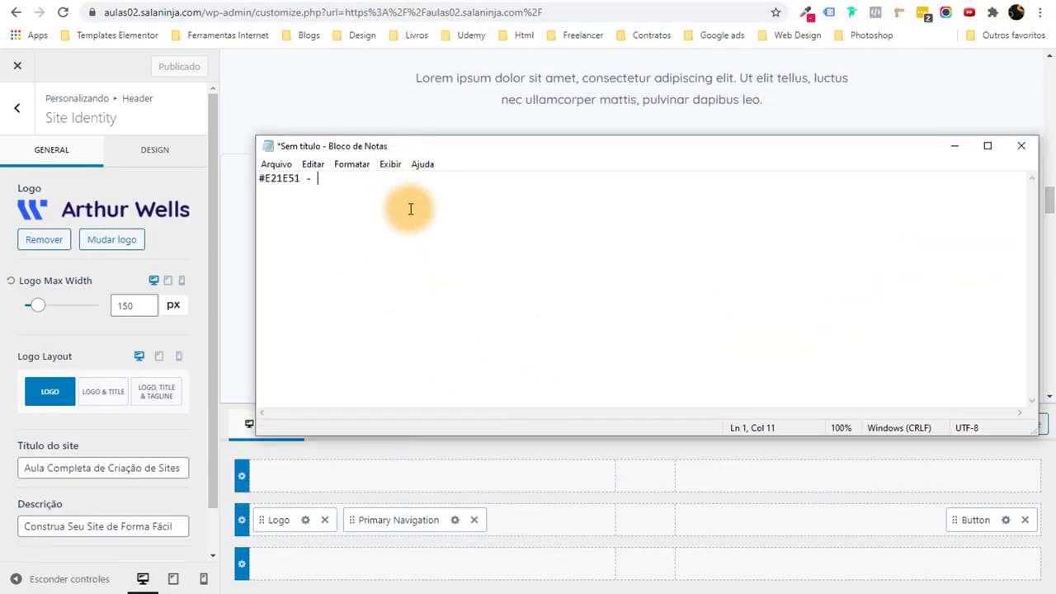
Sample the navy #040037 from the main headline and return to Notepad.
key(alt+Tab)
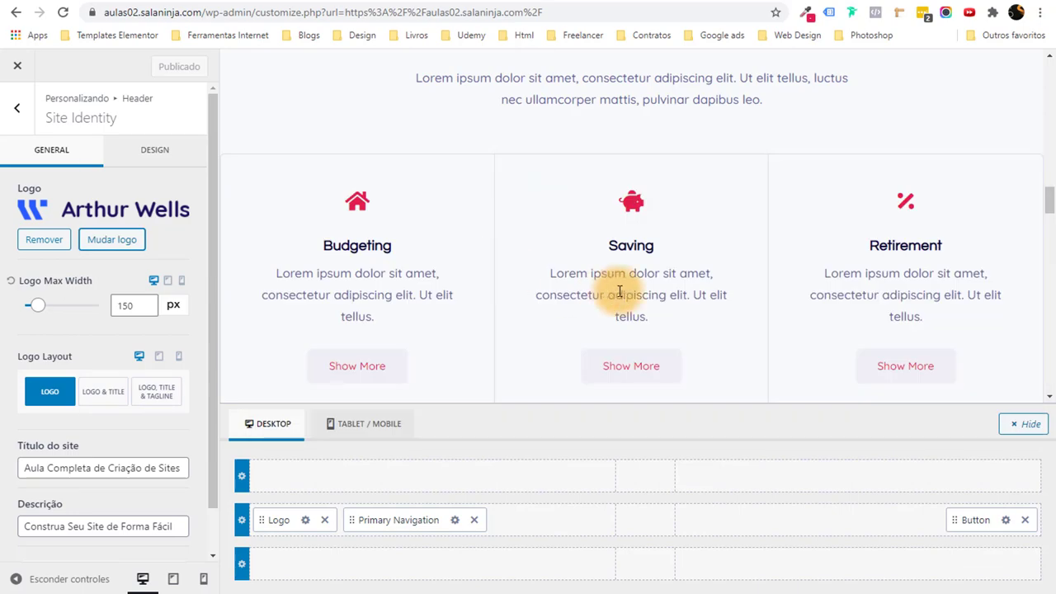
scroll(618, 285, down, 3)
scroll(618, 285, up, 4)
scroll(620, 291, down, 5)
scroll(619, 291, up, 10)
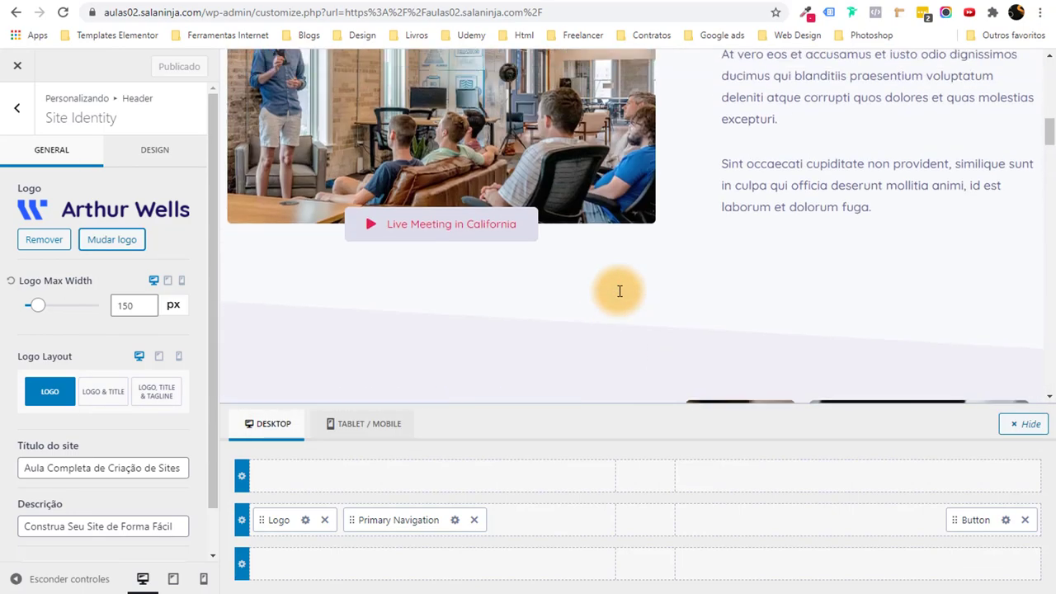
click(805, 11)
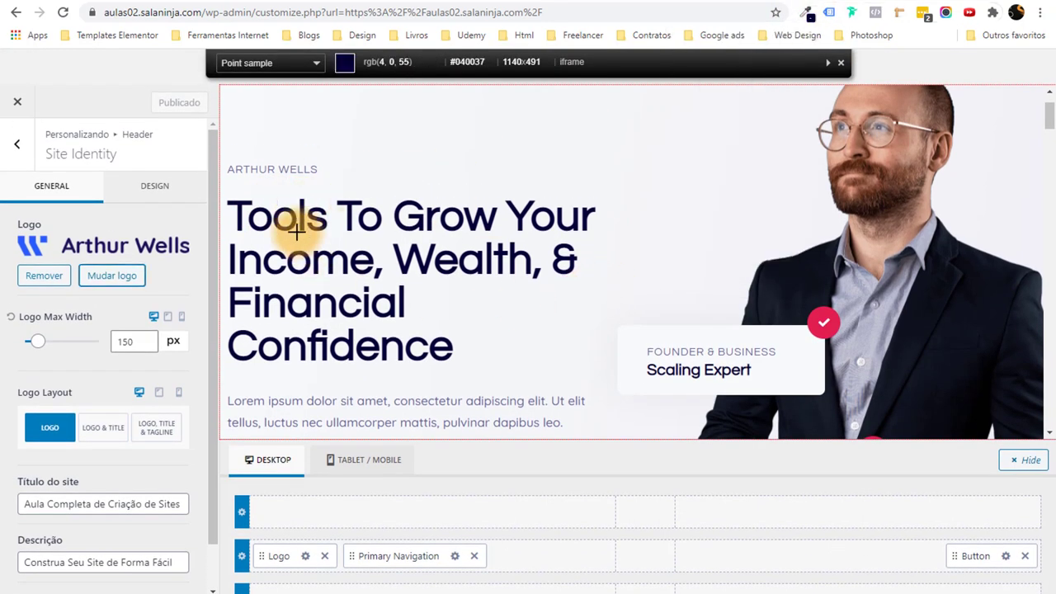
click(302, 204)
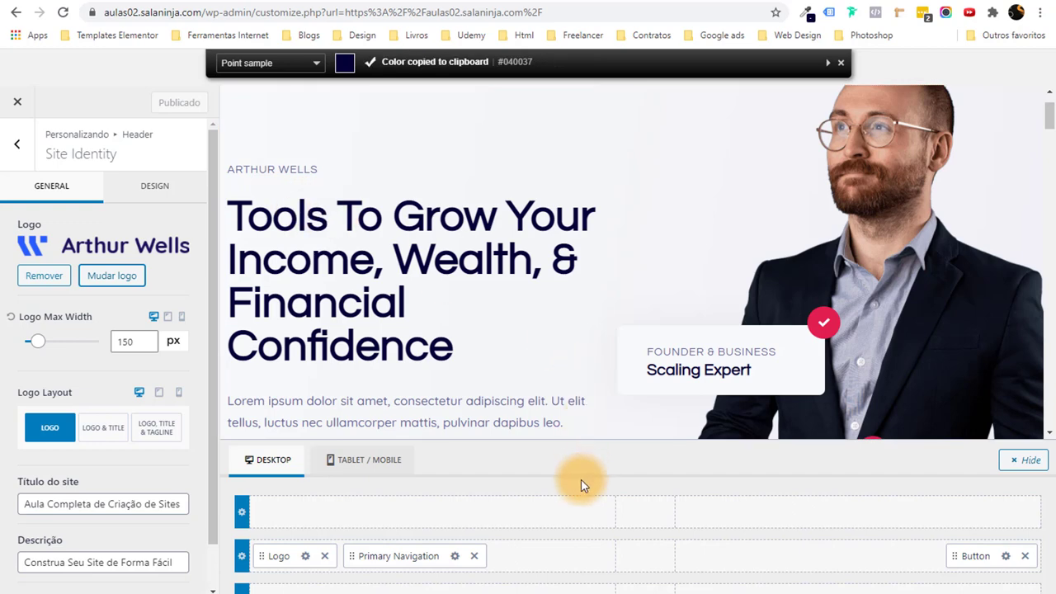
key(alt+Tab)
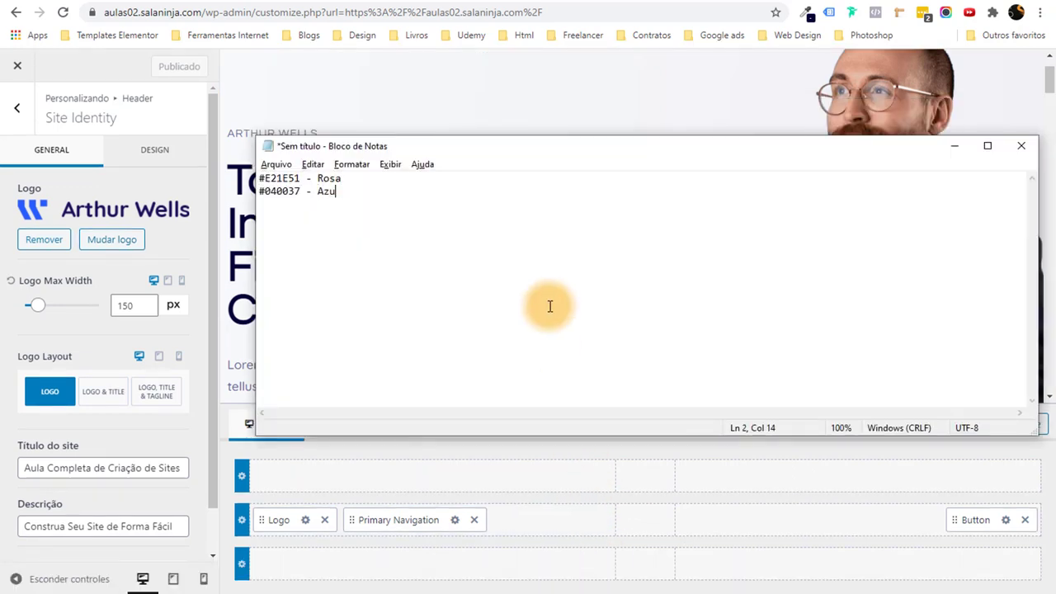
Copy the pink #E21E51 code from the Notepad colour list.
key(alt+a)
key(Escape)
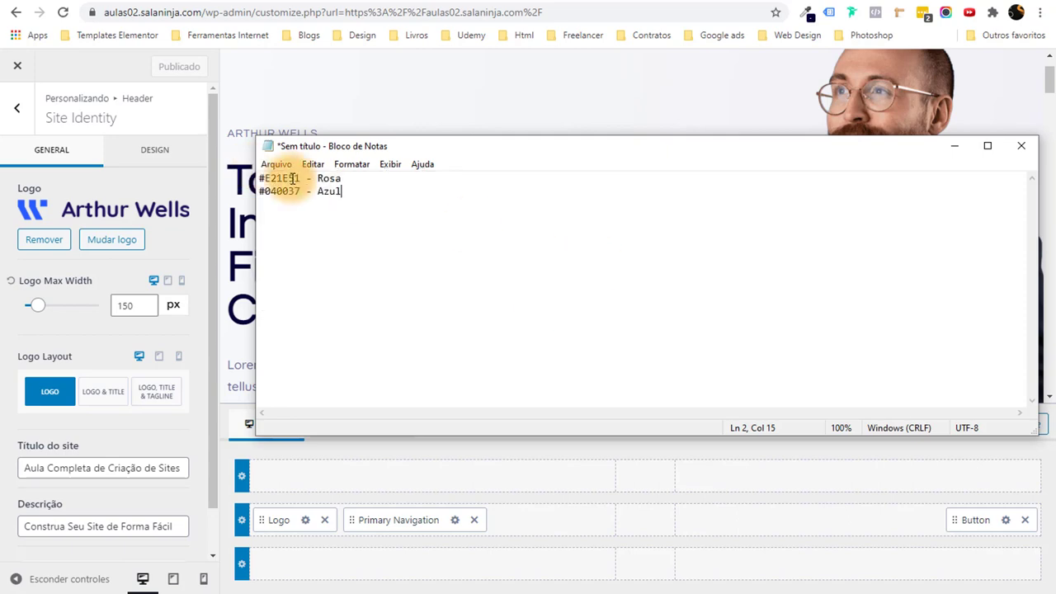
right_click(276, 180)
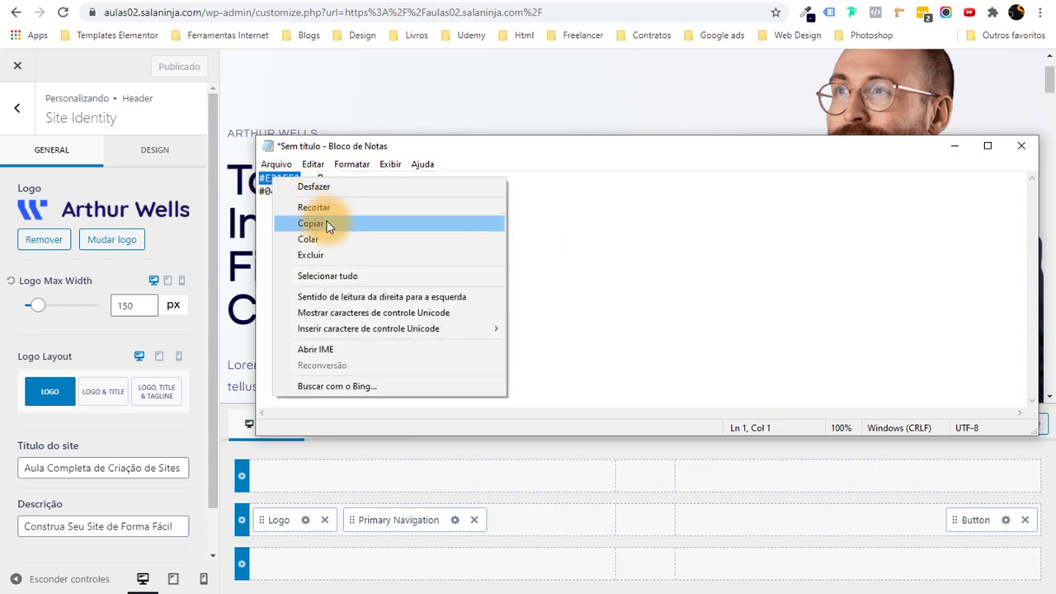
click(322, 220)
key(alt+Tab)
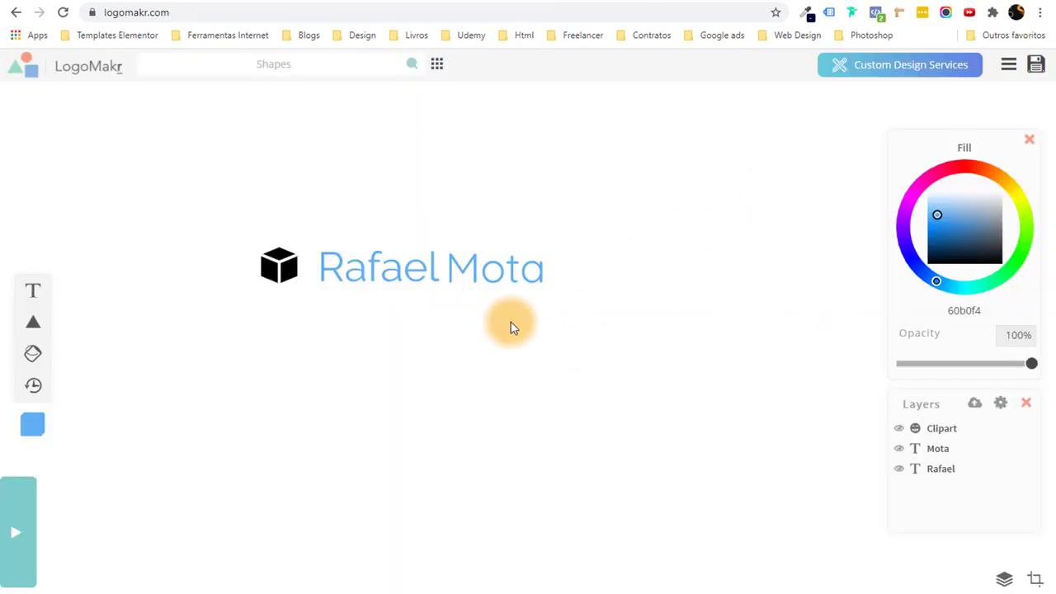
Recolour the cube and both name words to hex e21e51.
click(273, 261)
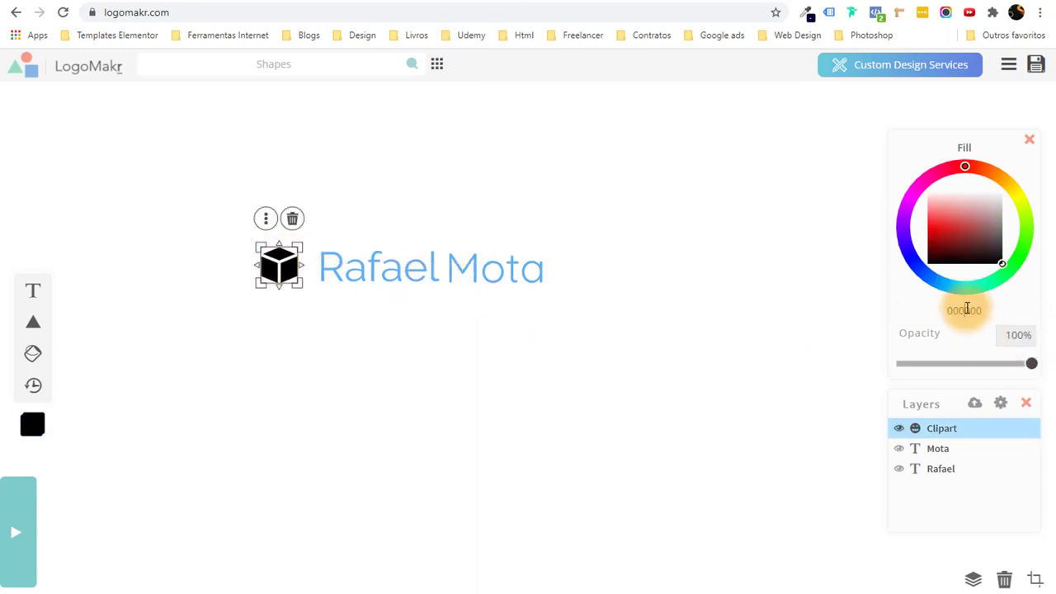
key(ctrl+v)
click(417, 273)
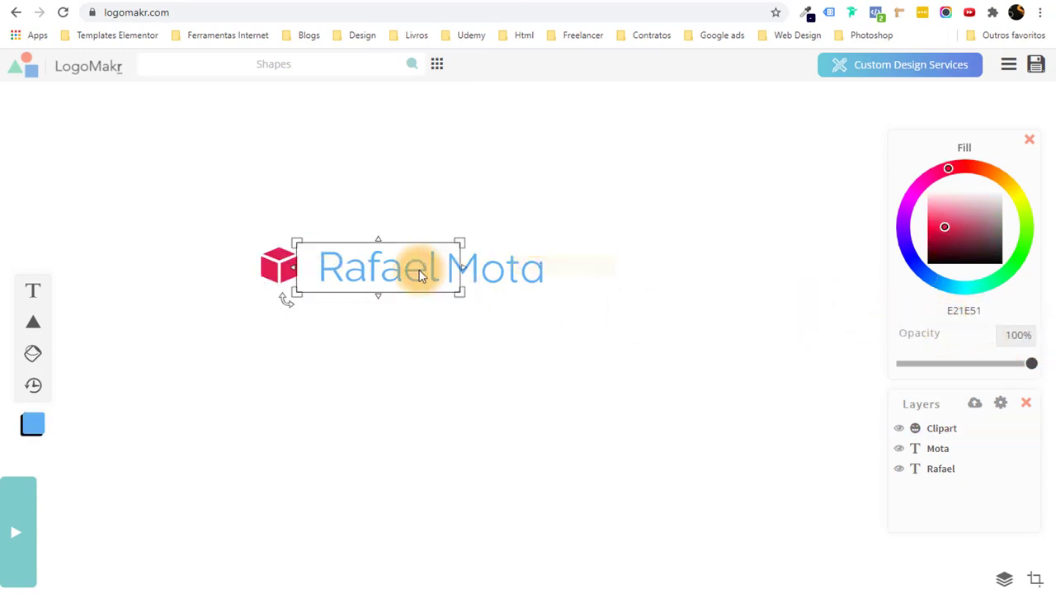
click(965, 318)
key(ctrl+v)
click(527, 276)
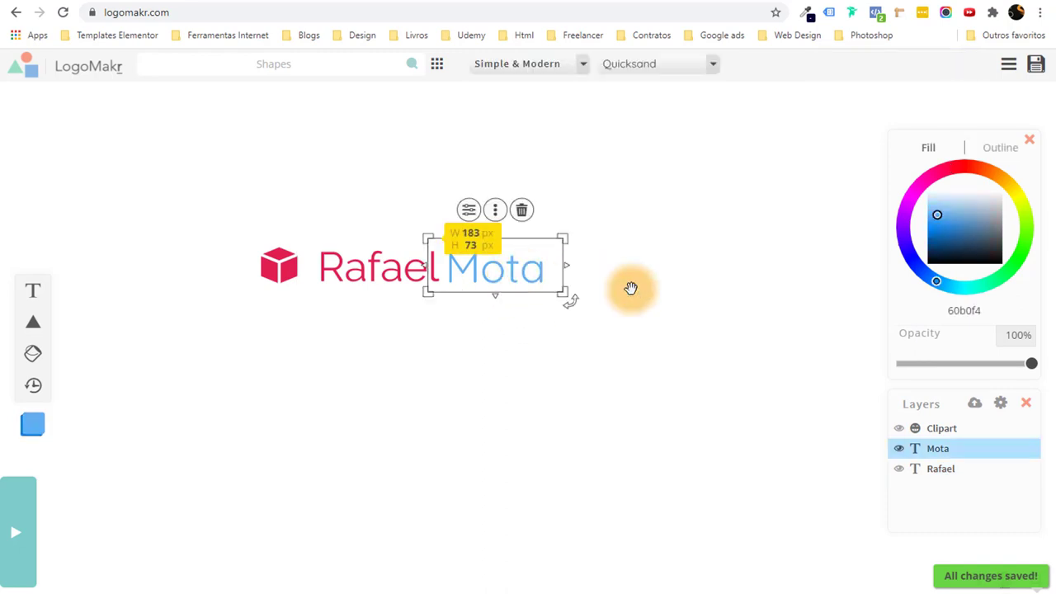
click(961, 311)
key(ctrl+v)
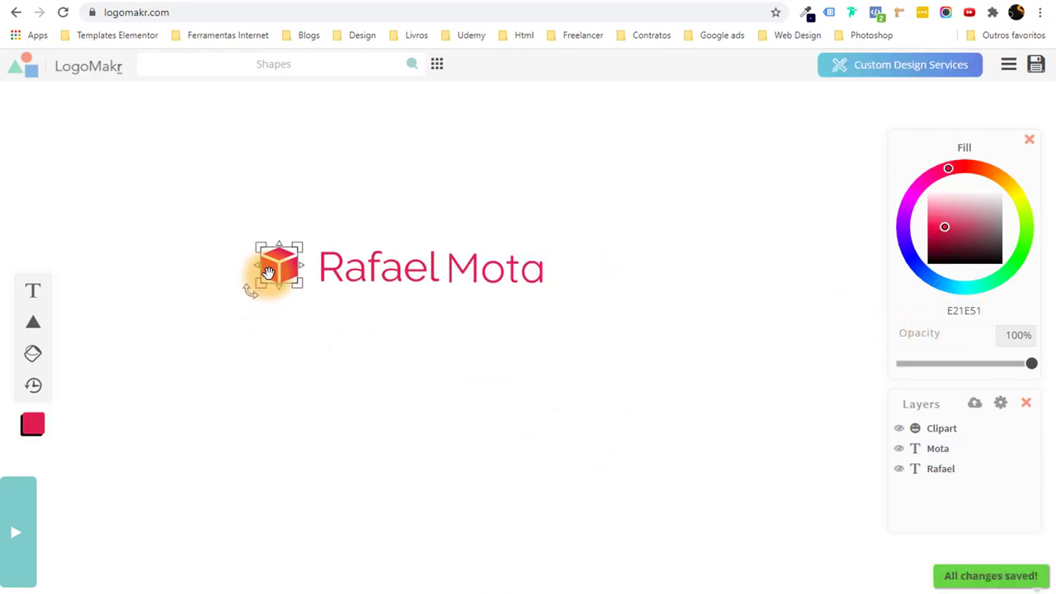
Enlarge the whole logo and download it as a free low-resolution PNG.
drag(267, 275, 283, 274)
click(460, 393)
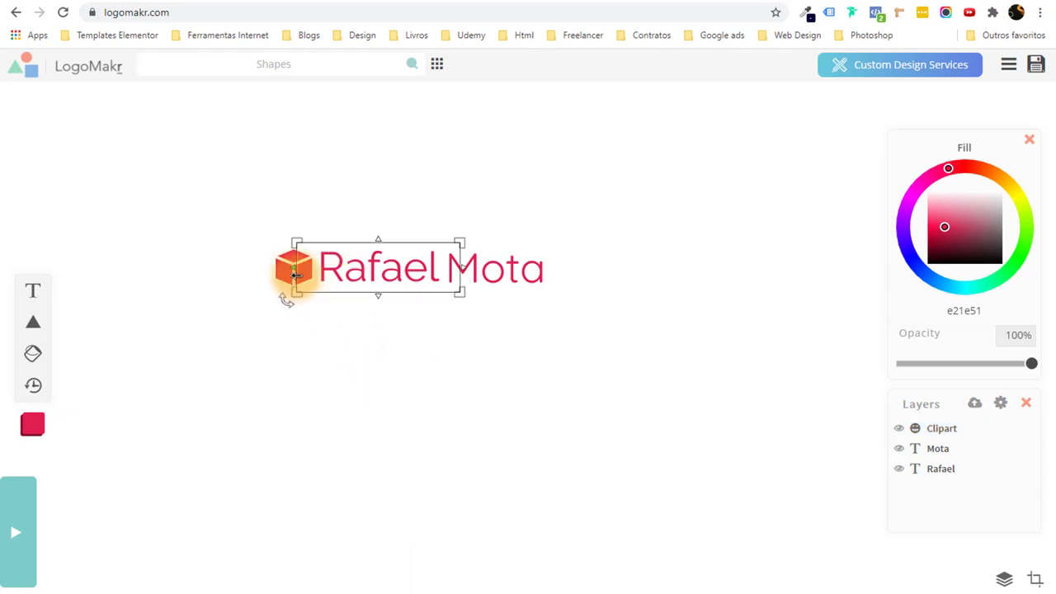
drag(50, 123, 635, 346)
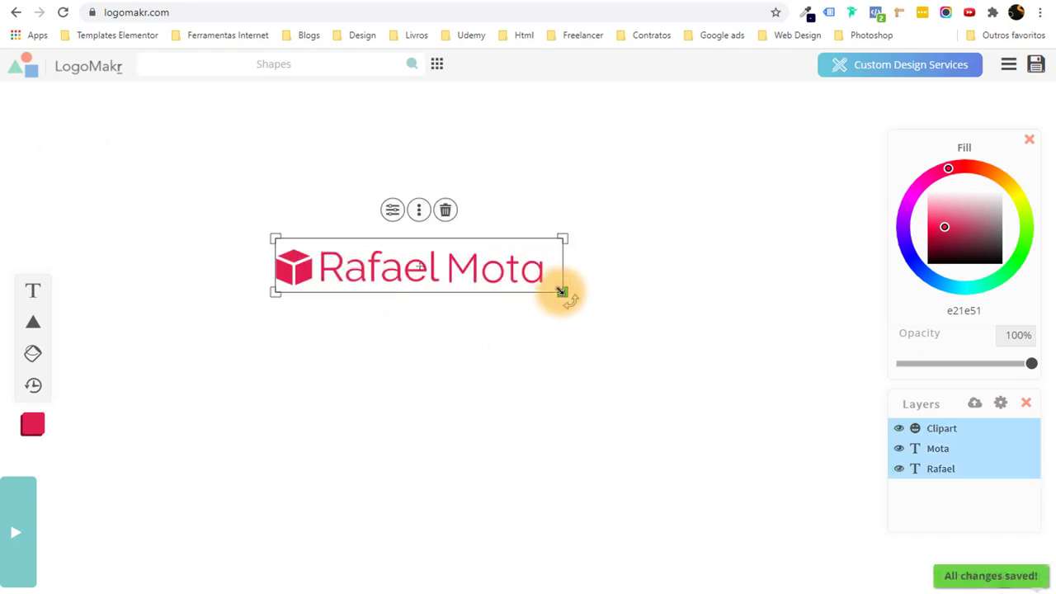
drag(561, 287, 561, 314)
drag(401, 257, 463, 306)
click(517, 423)
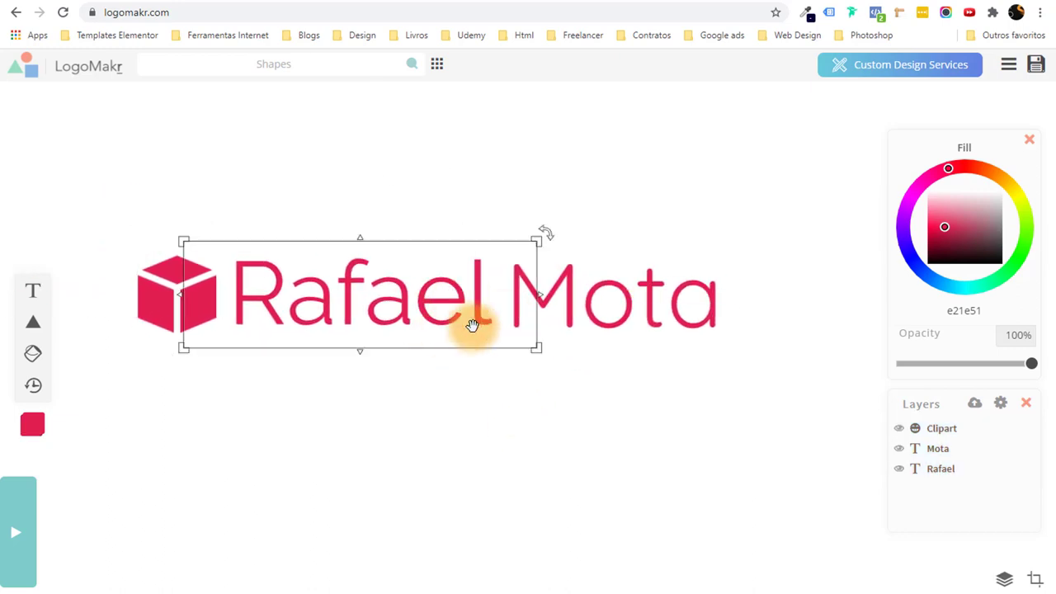
click(1036, 66)
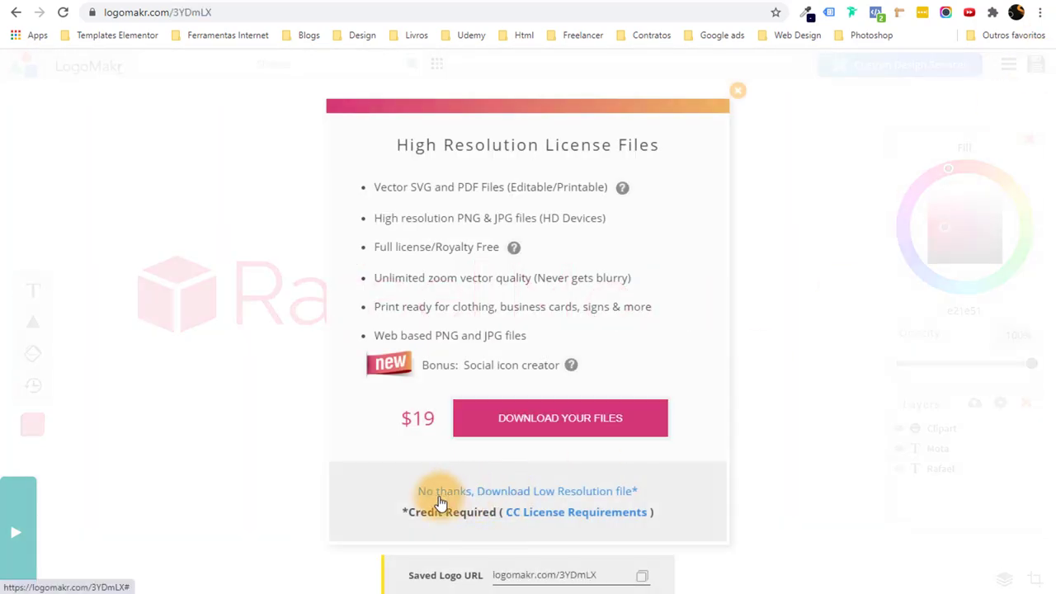
click(490, 499)
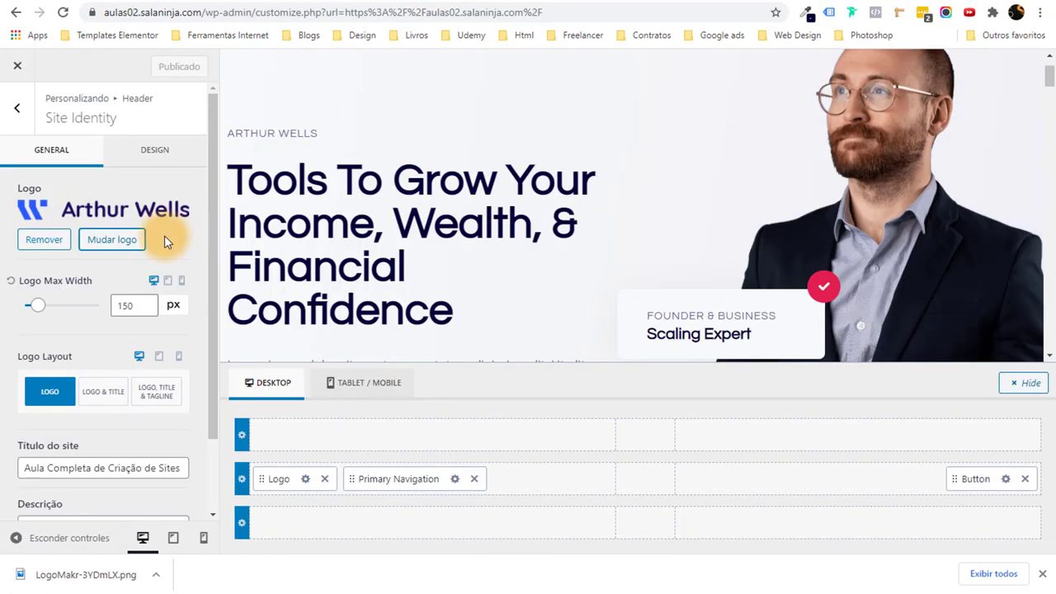
Upload the LogoMakr PNG as the site logo and skip cropping with Pular recorte.
click(112, 239)
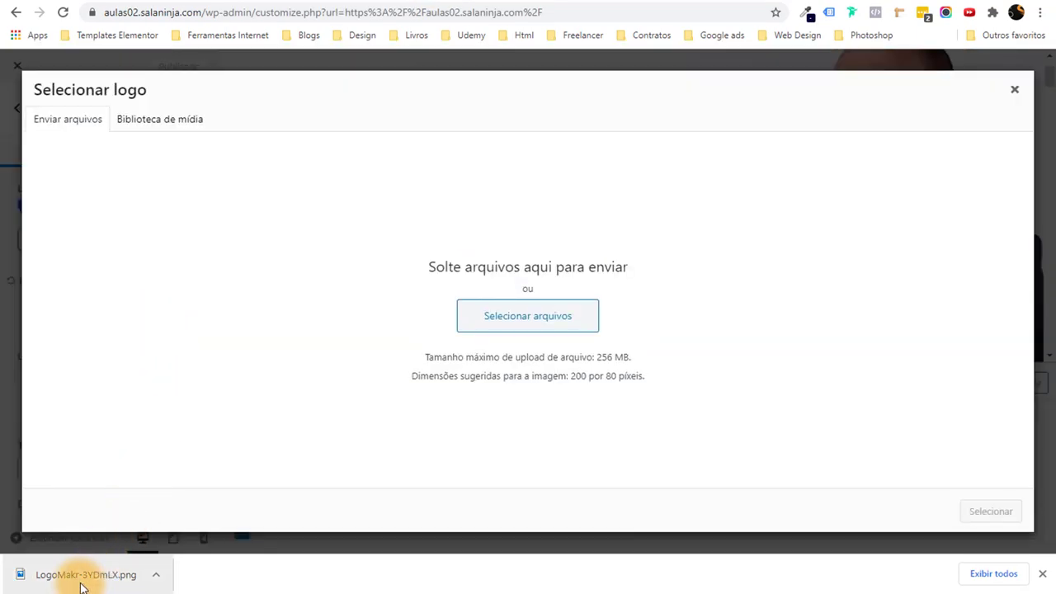
drag(83, 577, 400, 394)
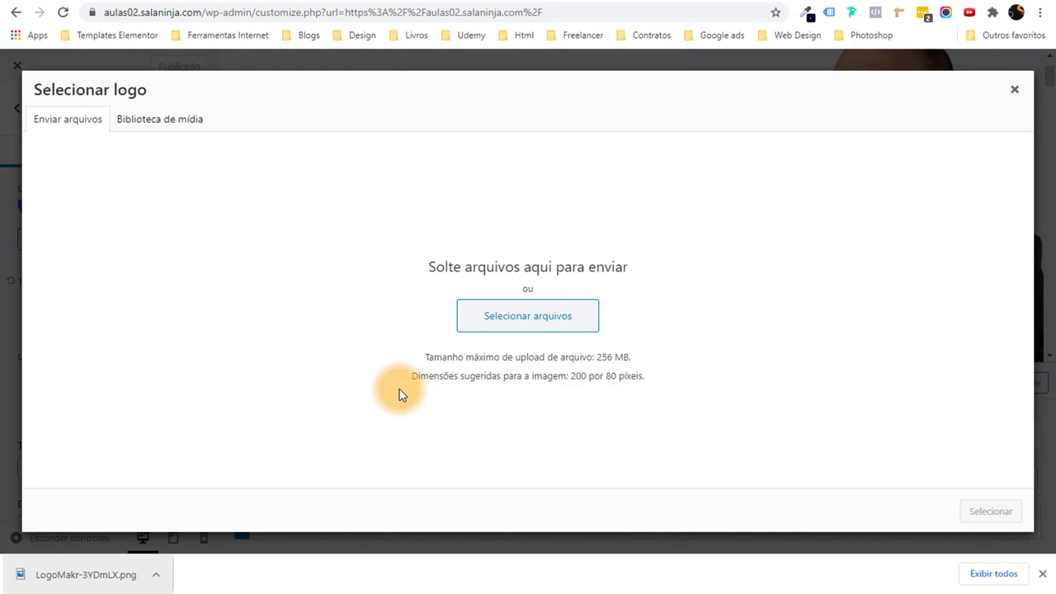
drag(124, 574, 329, 351)
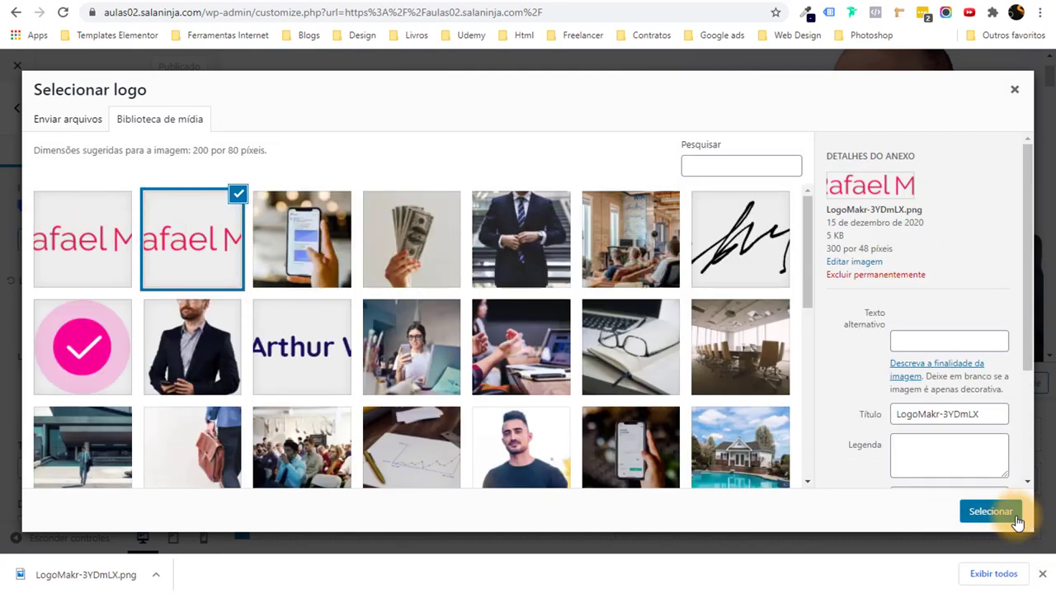
click(988, 512)
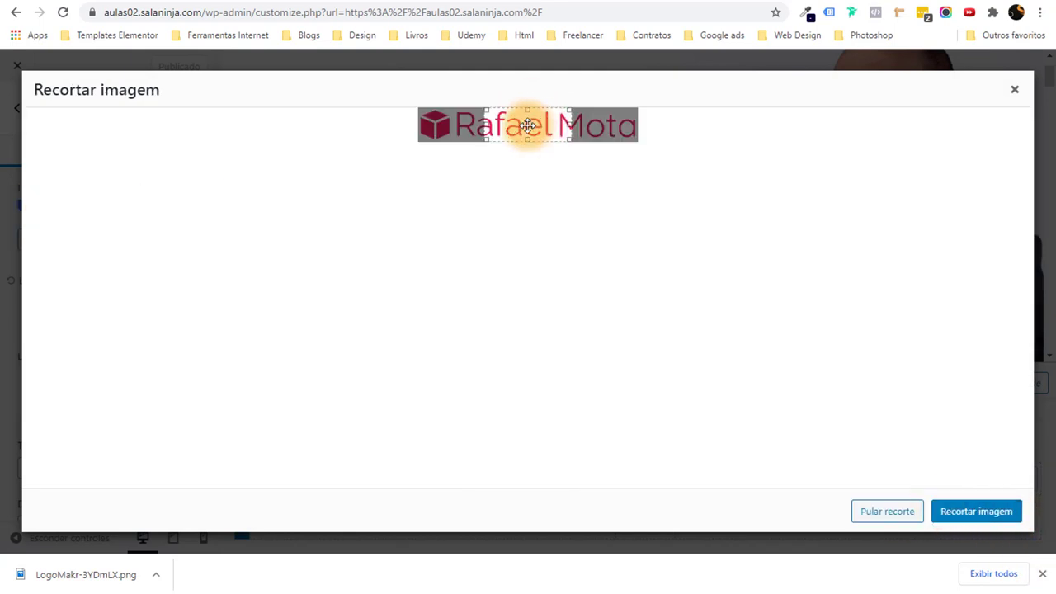
drag(528, 125, 643, 136)
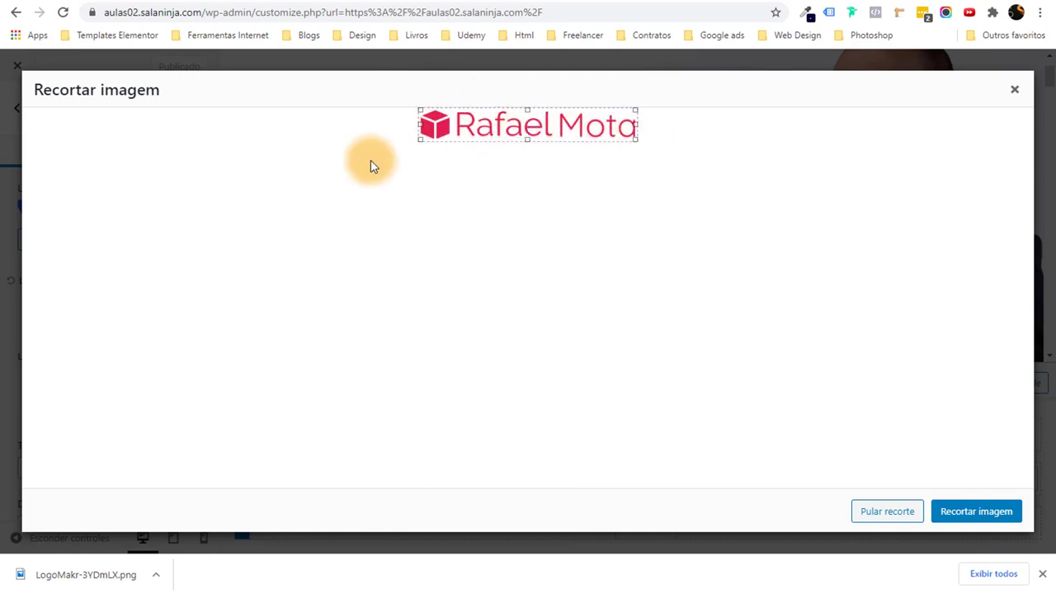
click(976, 516)
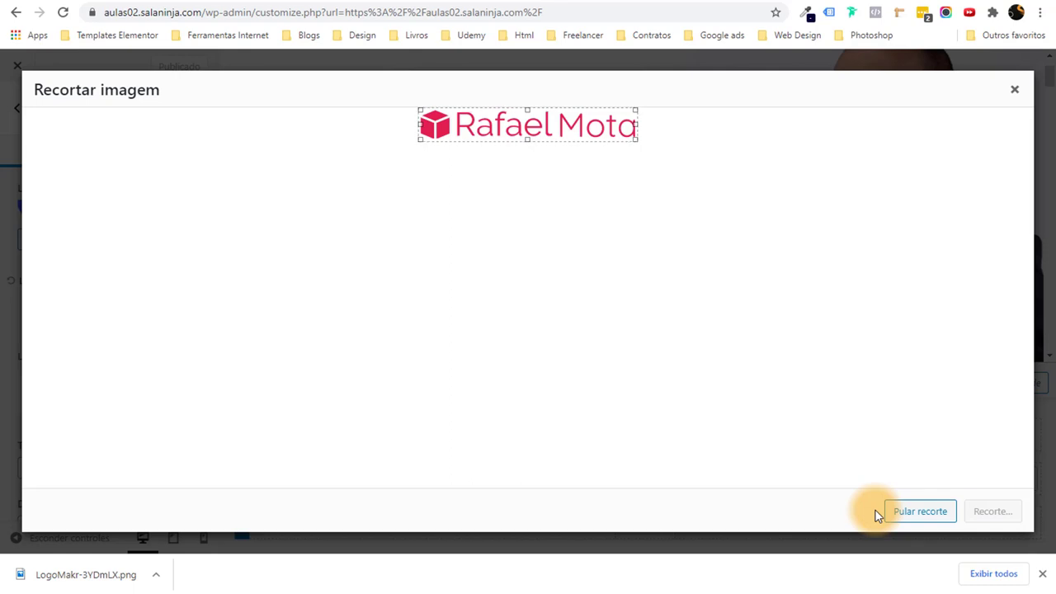
click(920, 511)
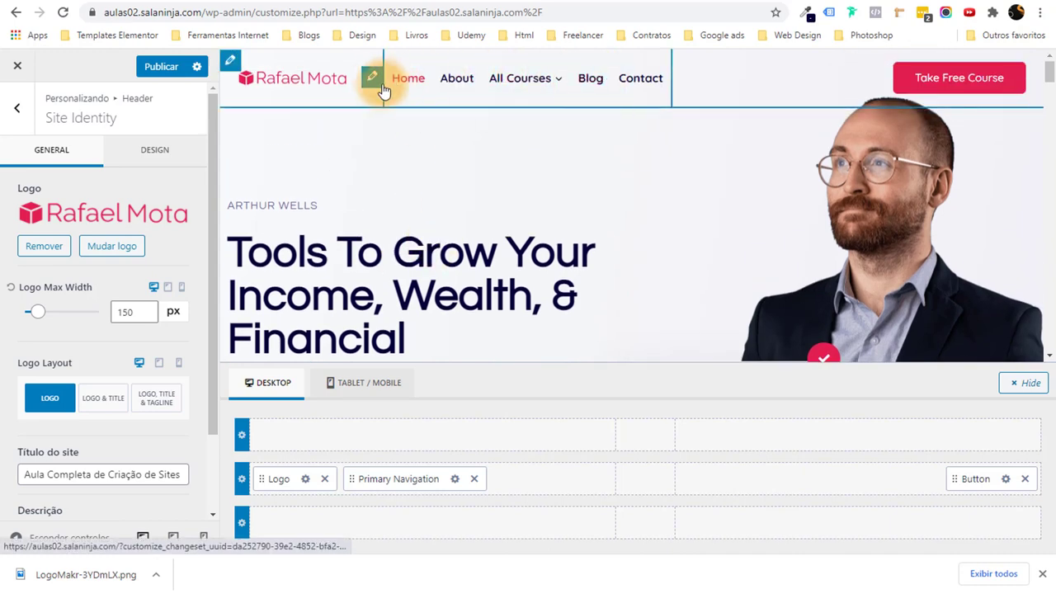
Choose Course Main in the Primary dropdown of the navigation's menu locations.
click(374, 79)
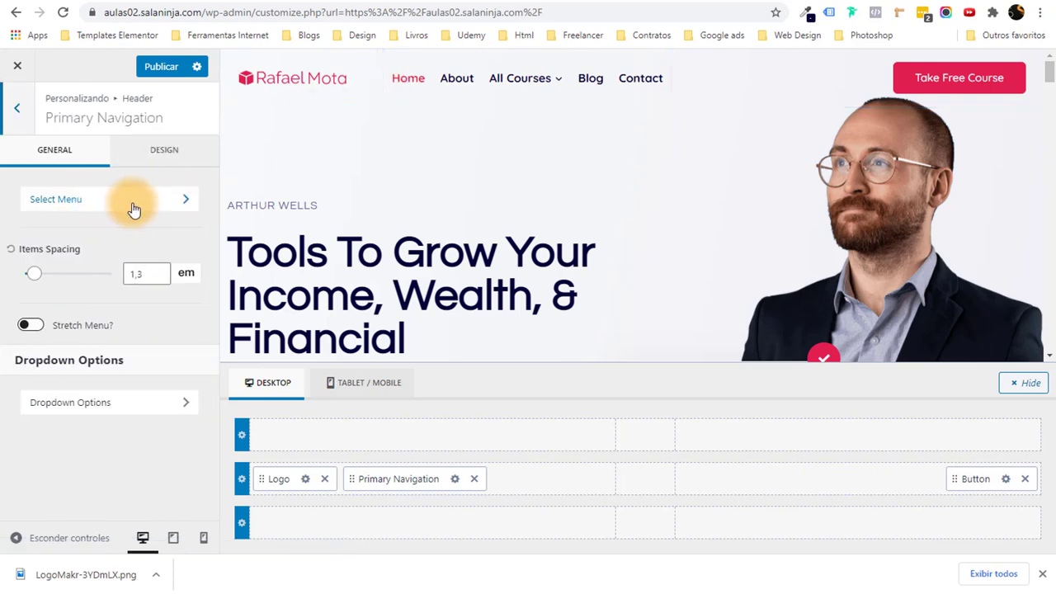
click(165, 161)
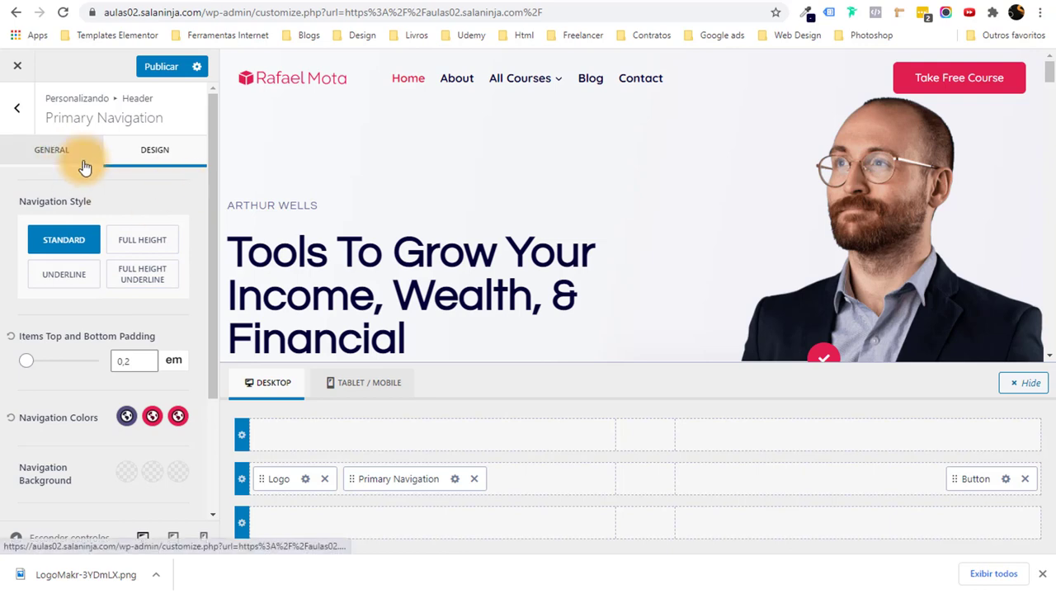
click(54, 151)
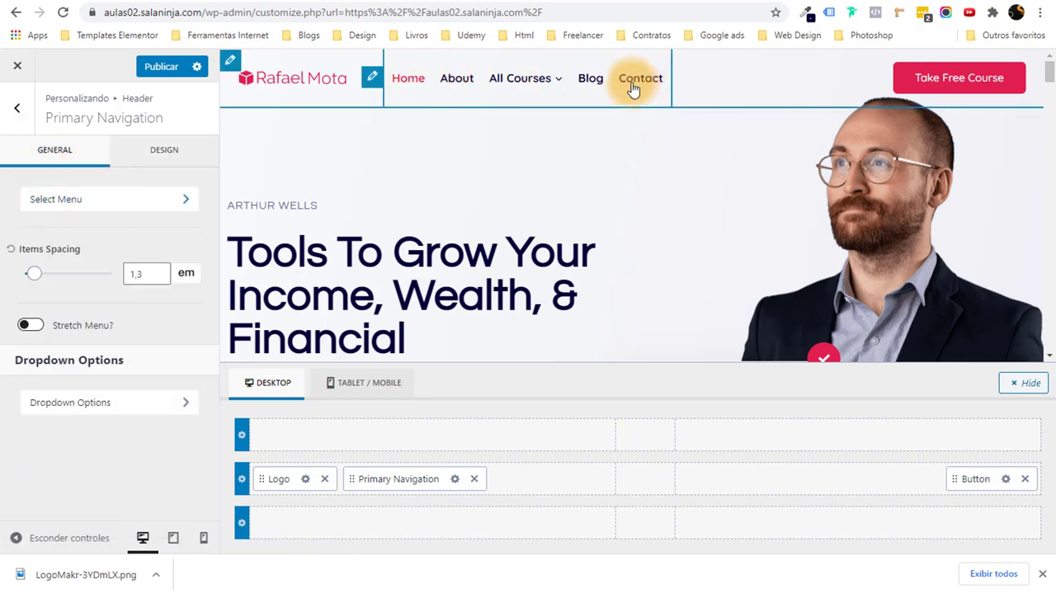
click(79, 202)
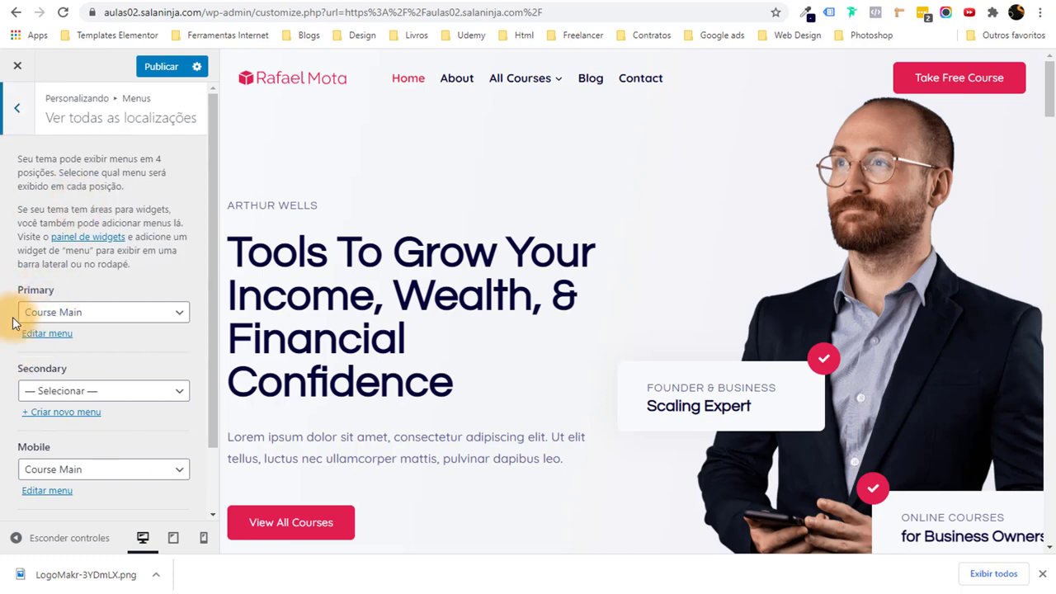
click(110, 320)
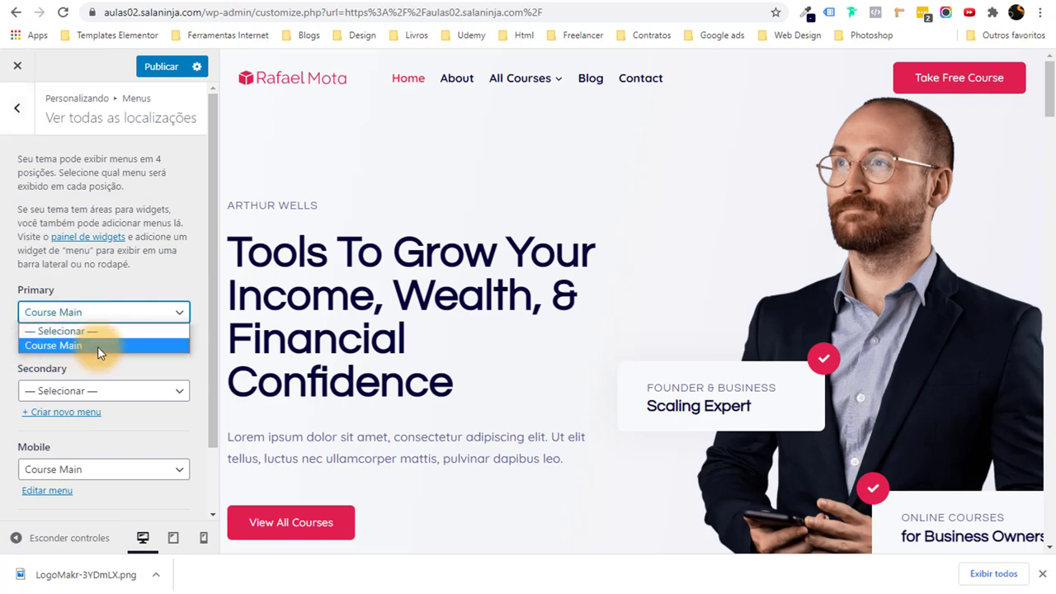
click(99, 346)
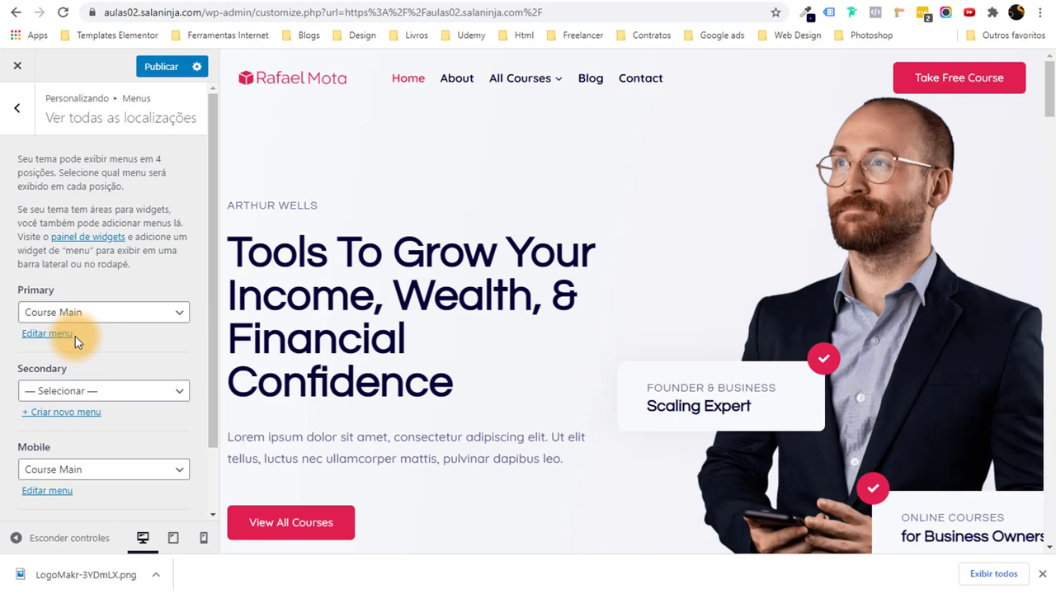
scroll(141, 334, down, 2)
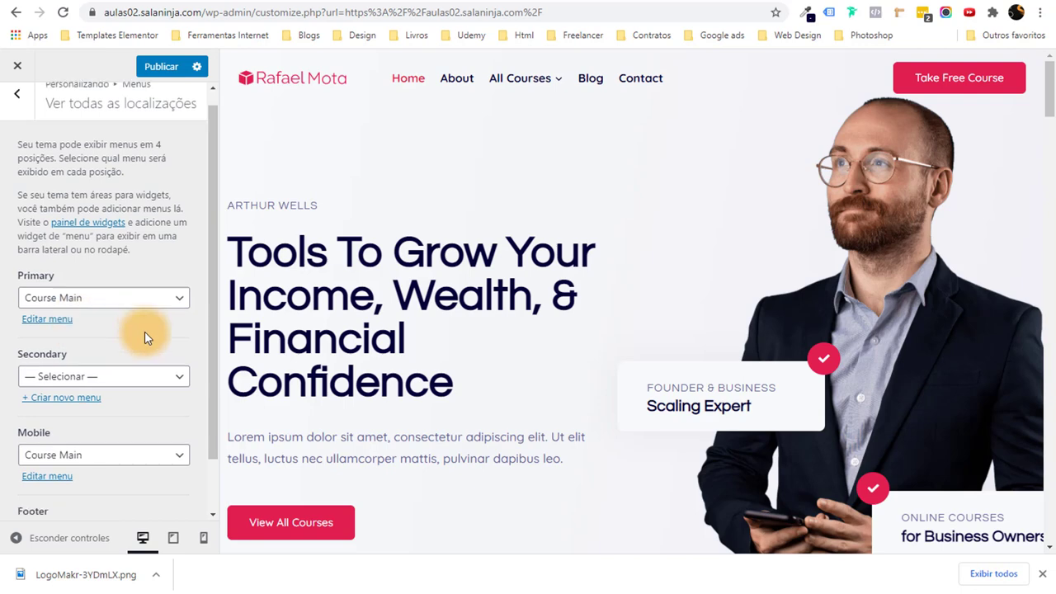
scroll(141, 335, up, 2)
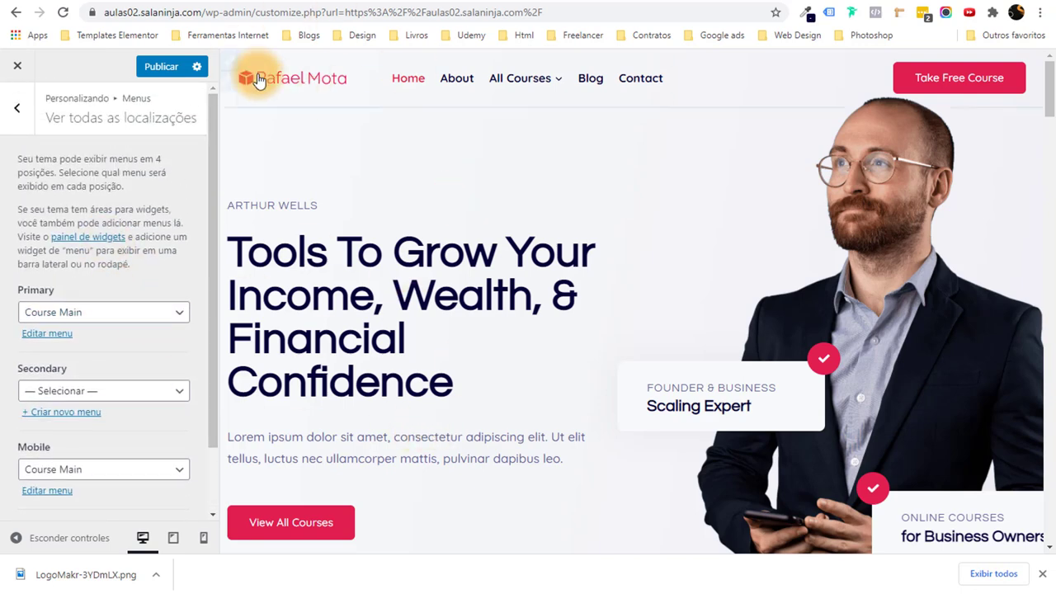
Drag Primary Navigation into the main row's centre zone and publish the changes.
click(232, 67)
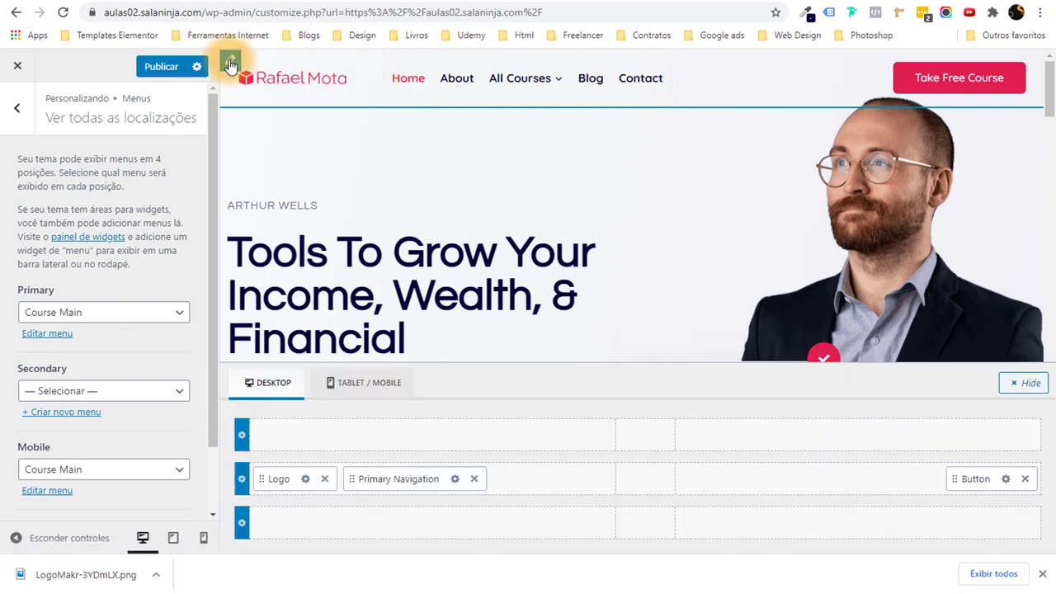
drag(375, 480, 628, 486)
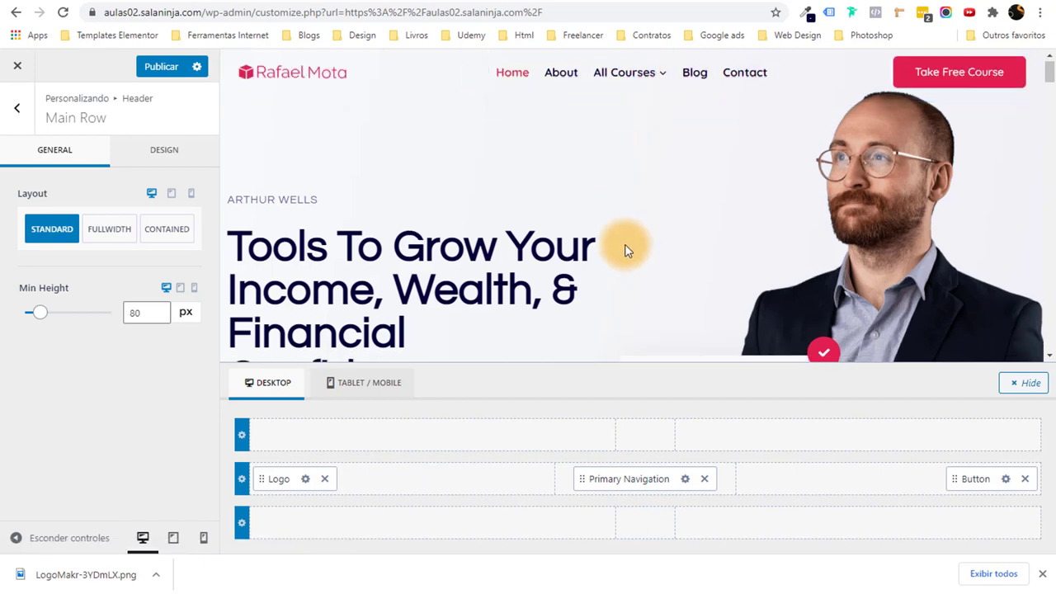
scroll(624, 246, down, 3)
scroll(624, 247, up, 3)
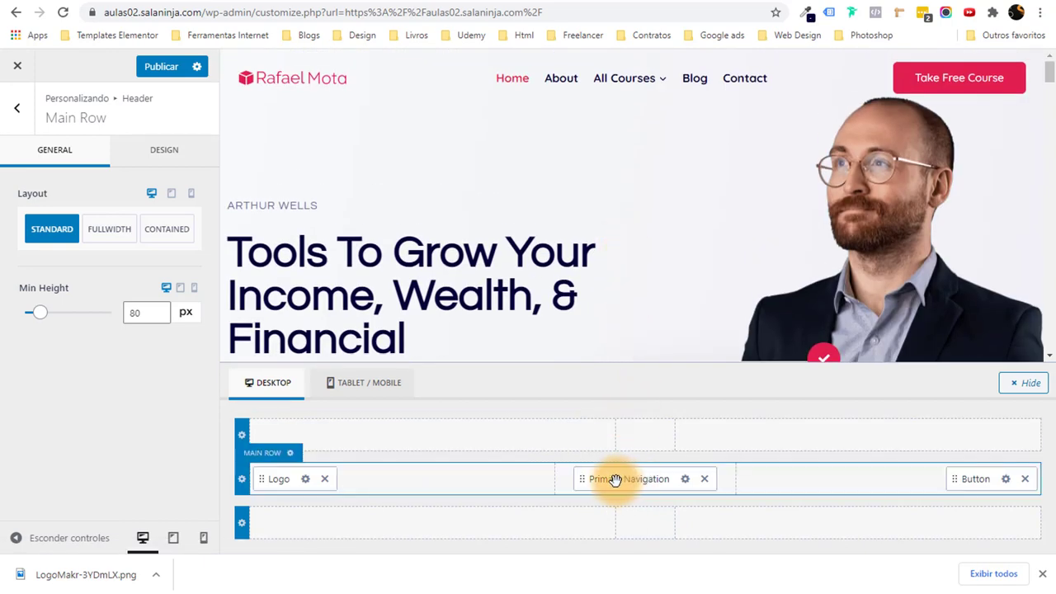
drag(615, 480, 653, 472)
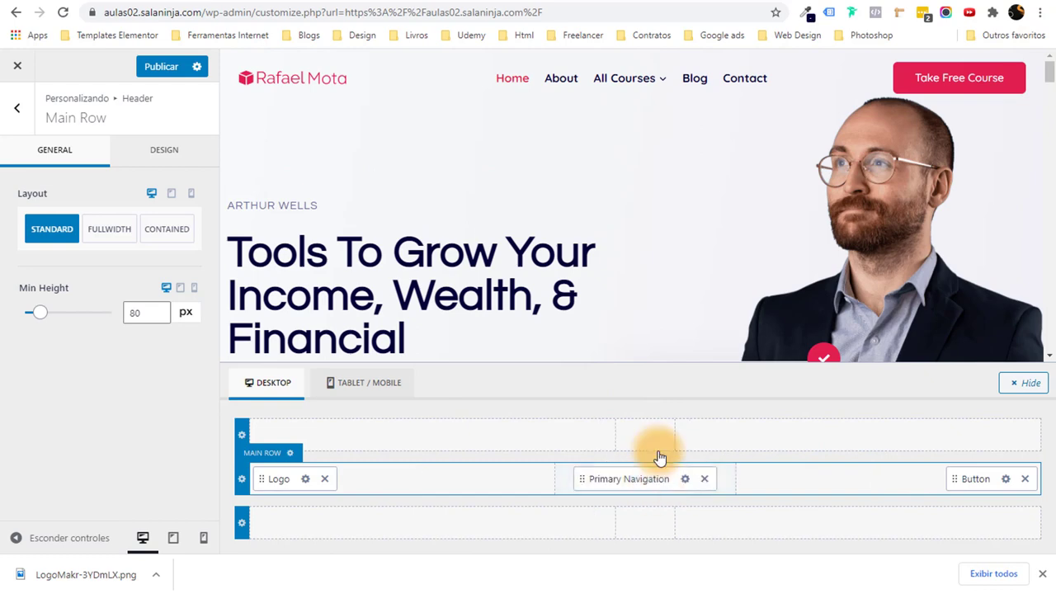
click(145, 73)
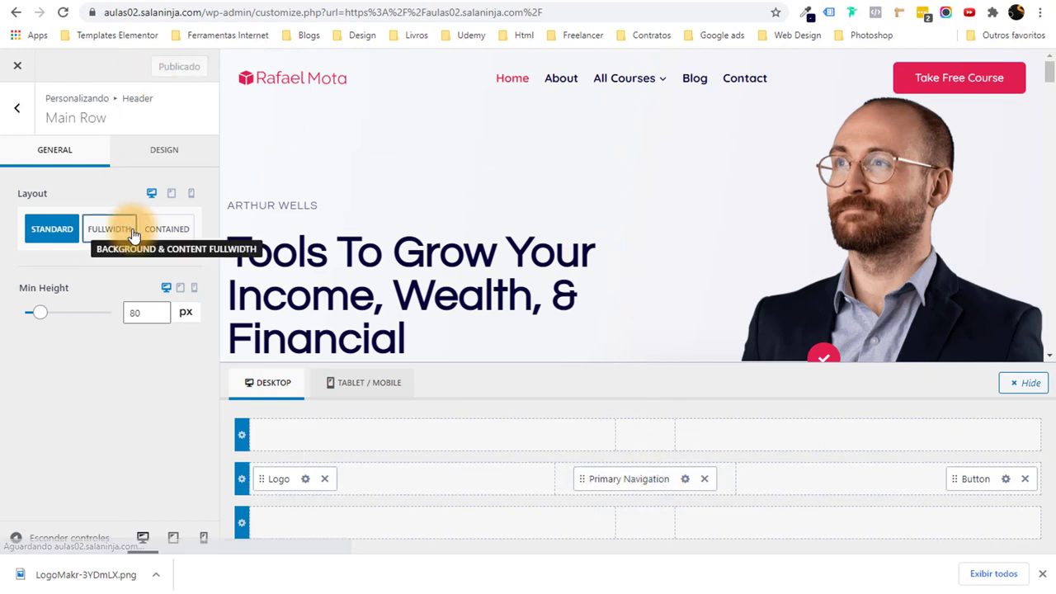
Leave the customizer and go to the Appearance > Menus page in the admin.
click(17, 73)
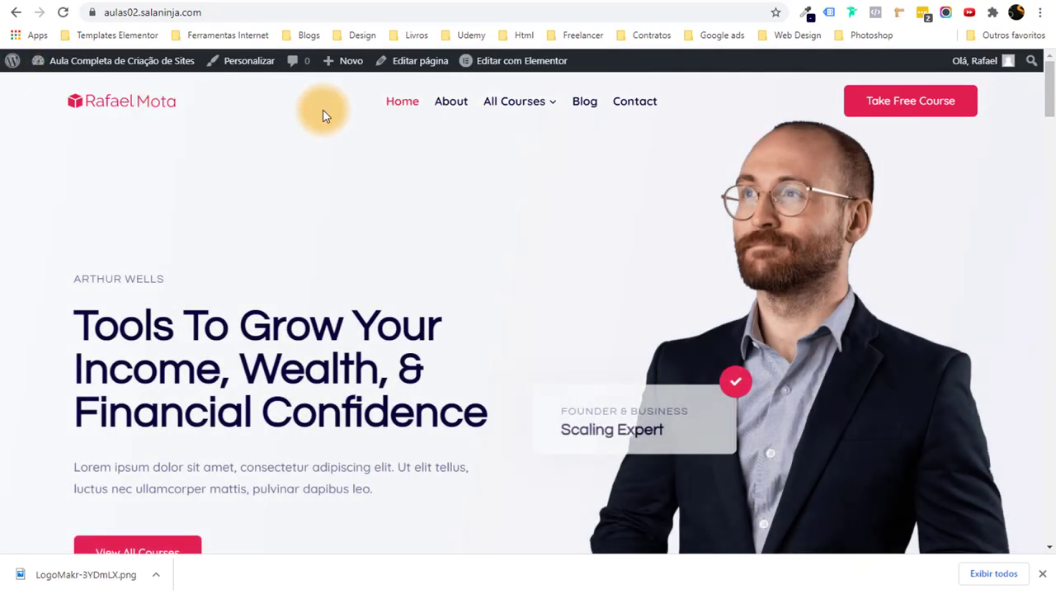
mouse_move(557, 107)
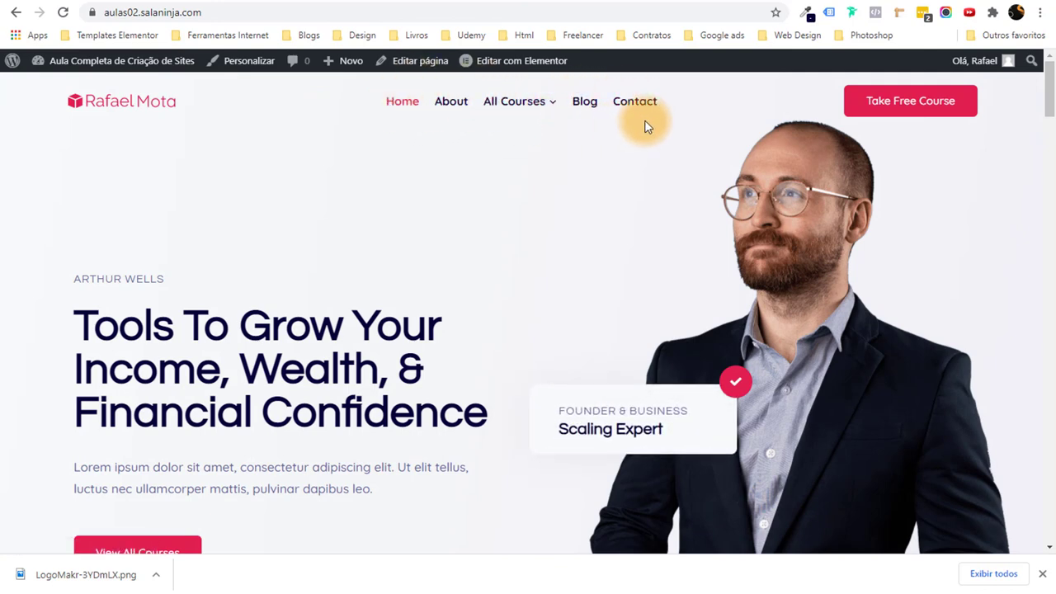
mouse_move(158, 64)
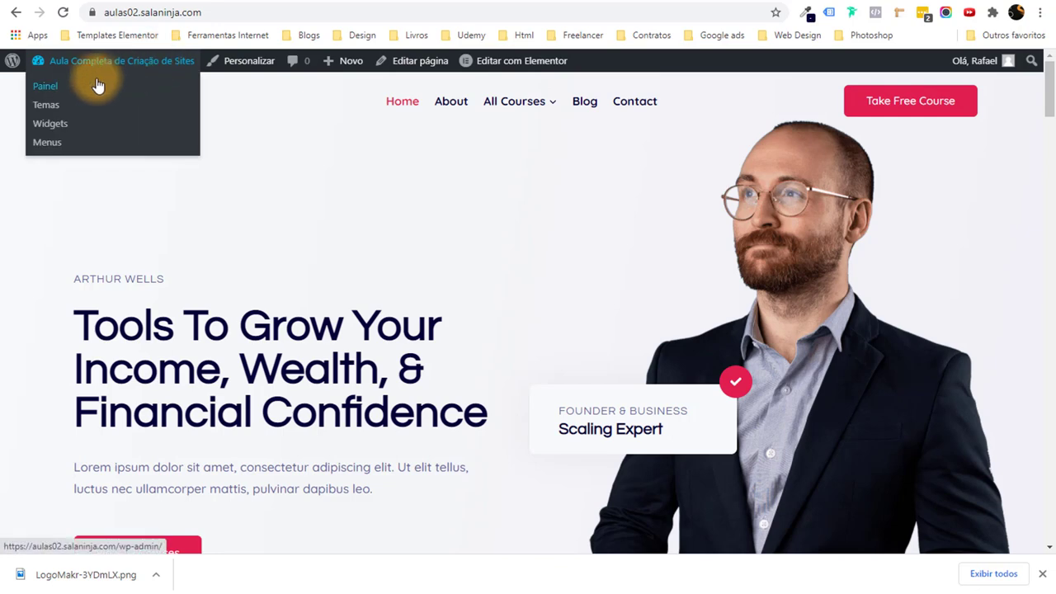
click(82, 92)
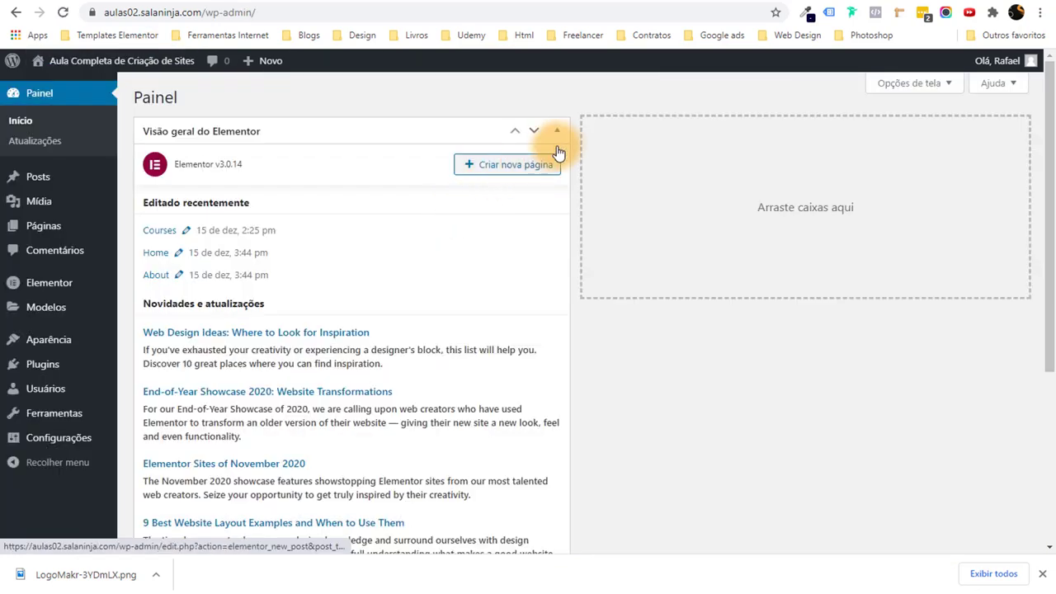
click(560, 133)
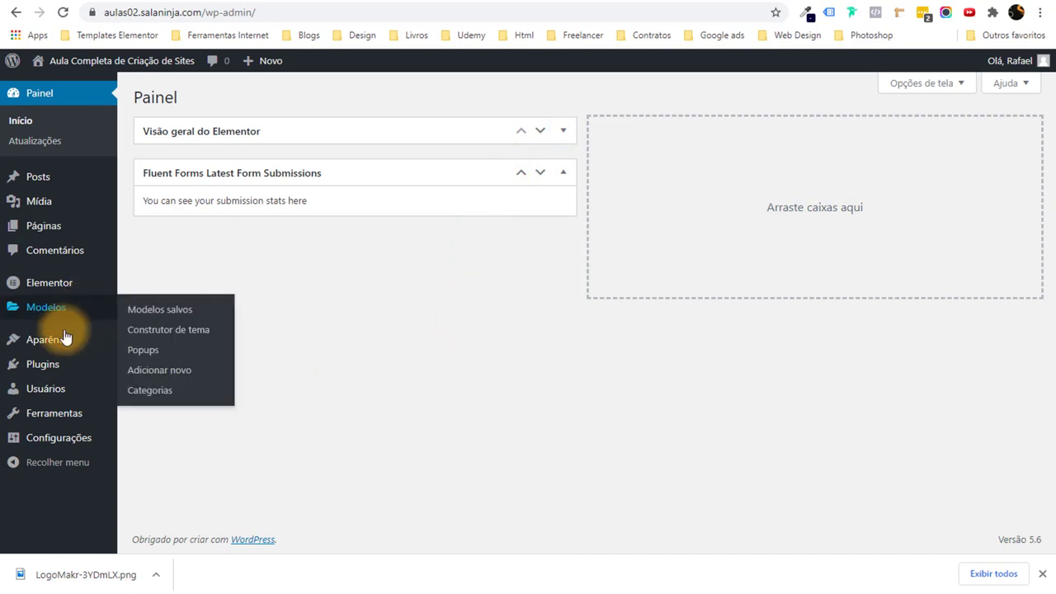
mouse_move(88, 340)
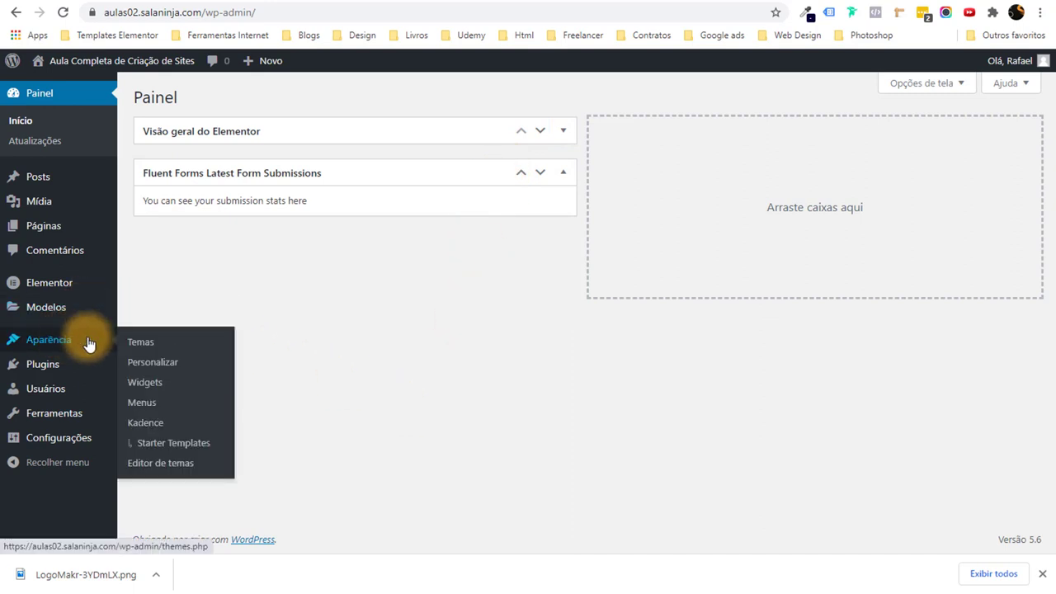
click(161, 409)
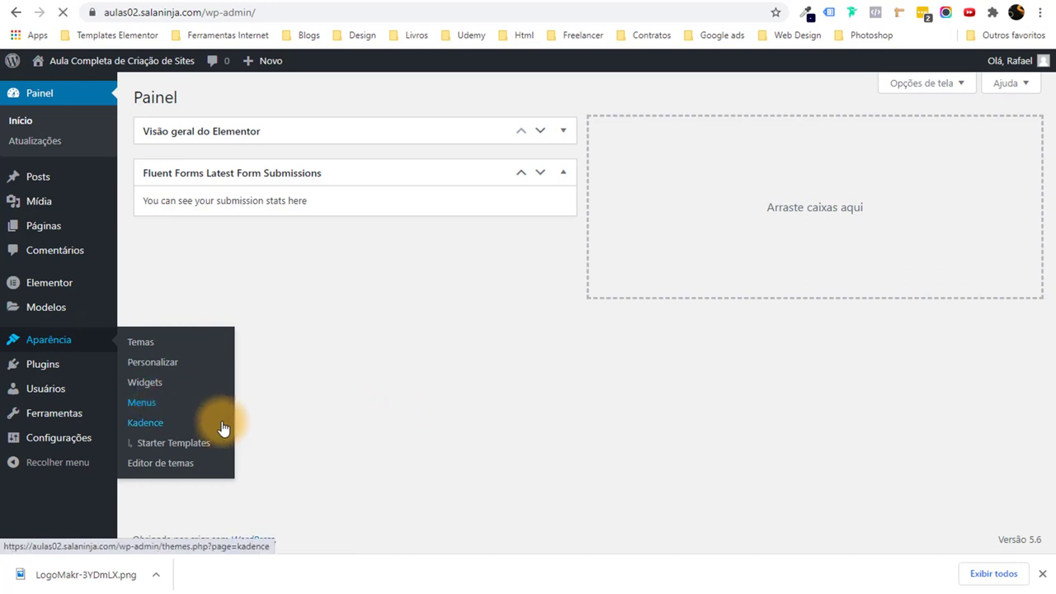
scroll(388, 391, down, 2)
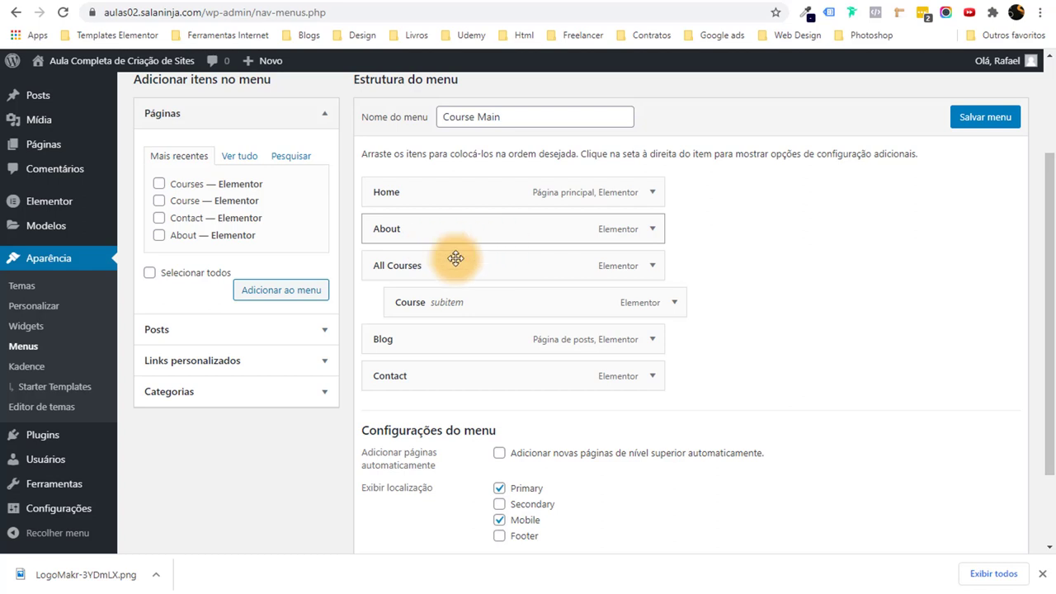
scroll(601, 302, down, 2)
scroll(712, 283, up, 2)
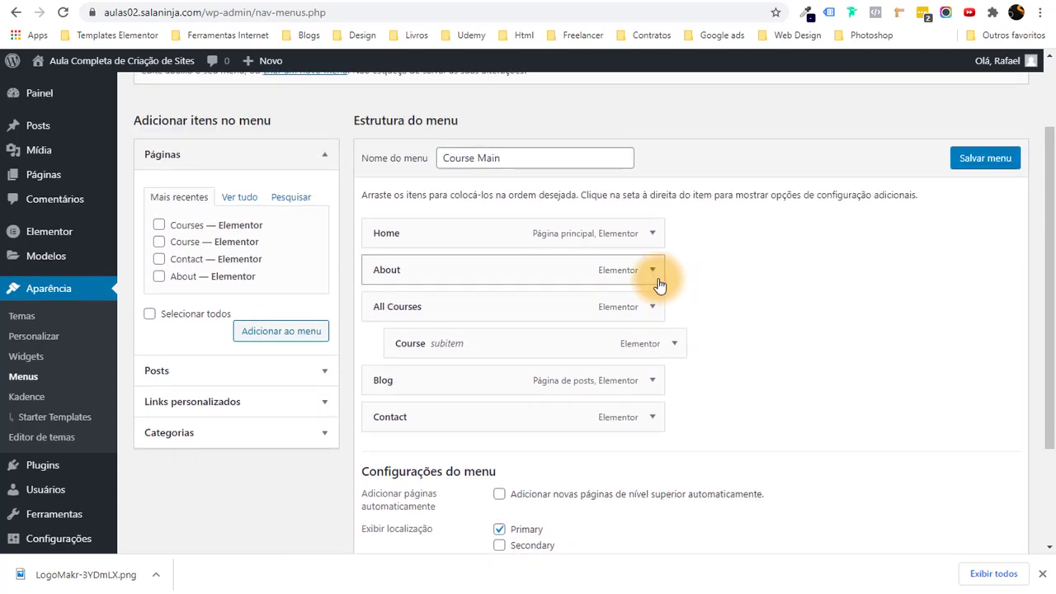
Rename the About menu item to Sobre.
click(652, 269)
drag(408, 320, 343, 312)
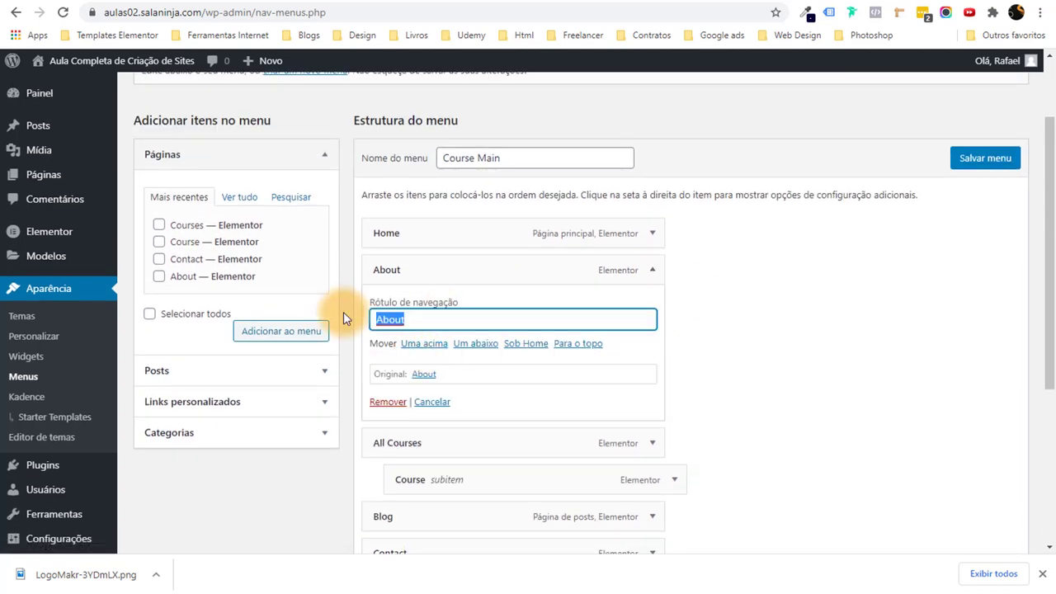
text(Sobre)
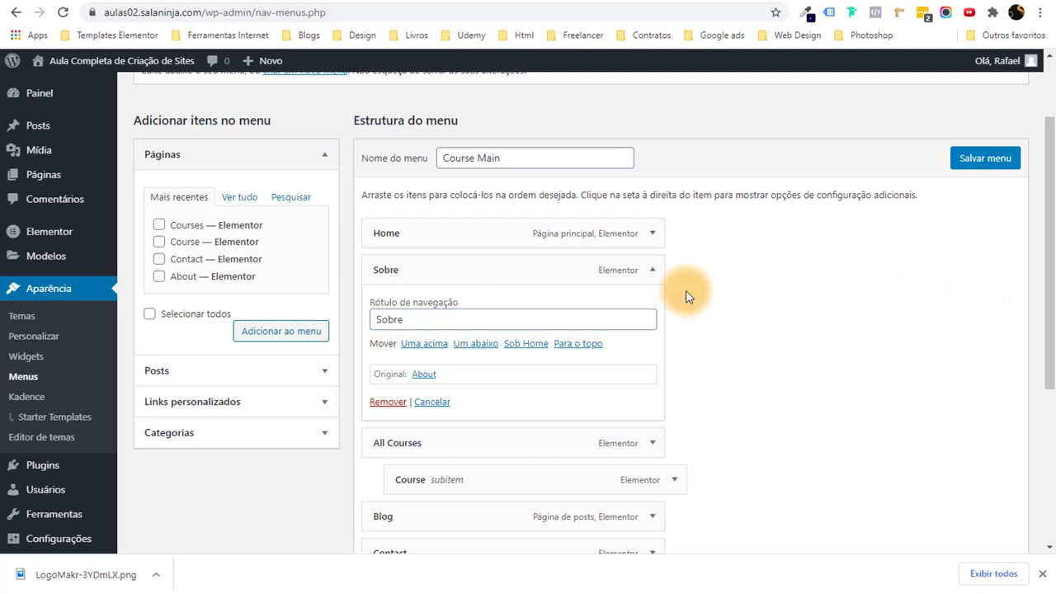
click(659, 275)
Rename All Courses to Todos os Cursos and its Course subitem to Curso de Atletismo.
click(652, 306)
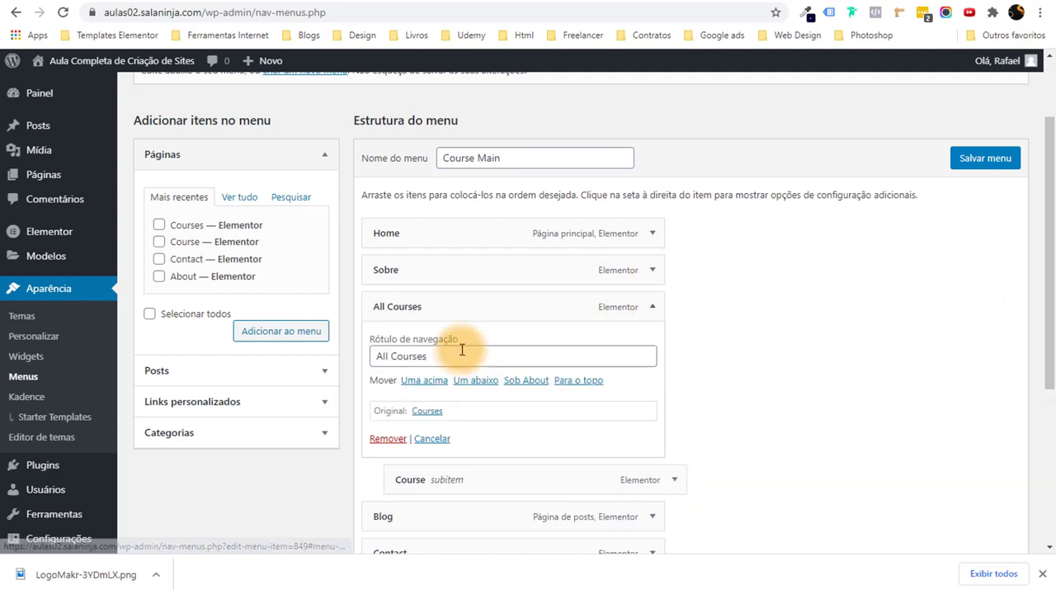
triple_click(460, 354)
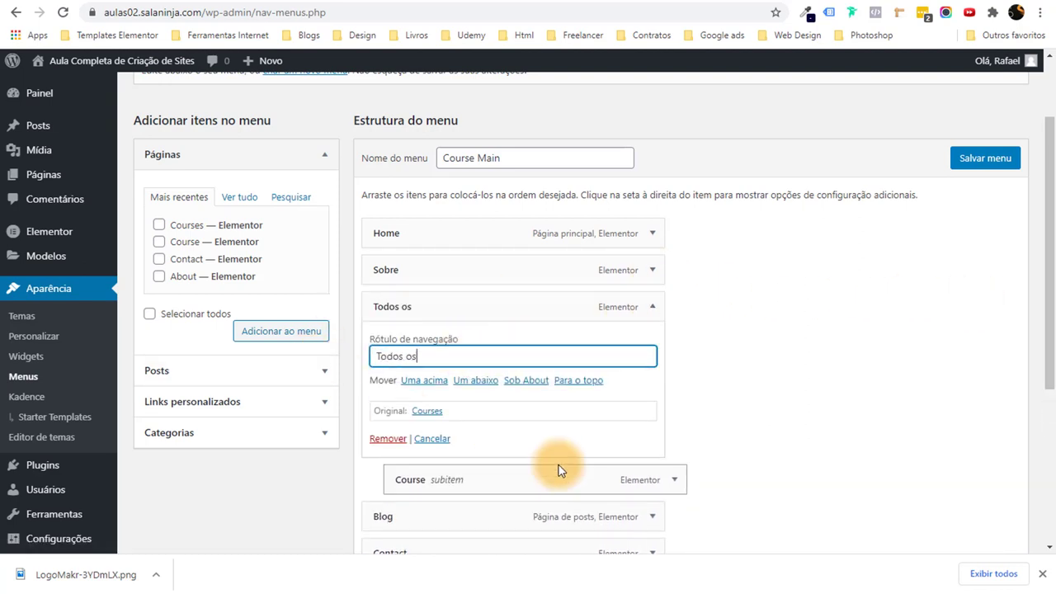
scroll(577, 445, down, 2)
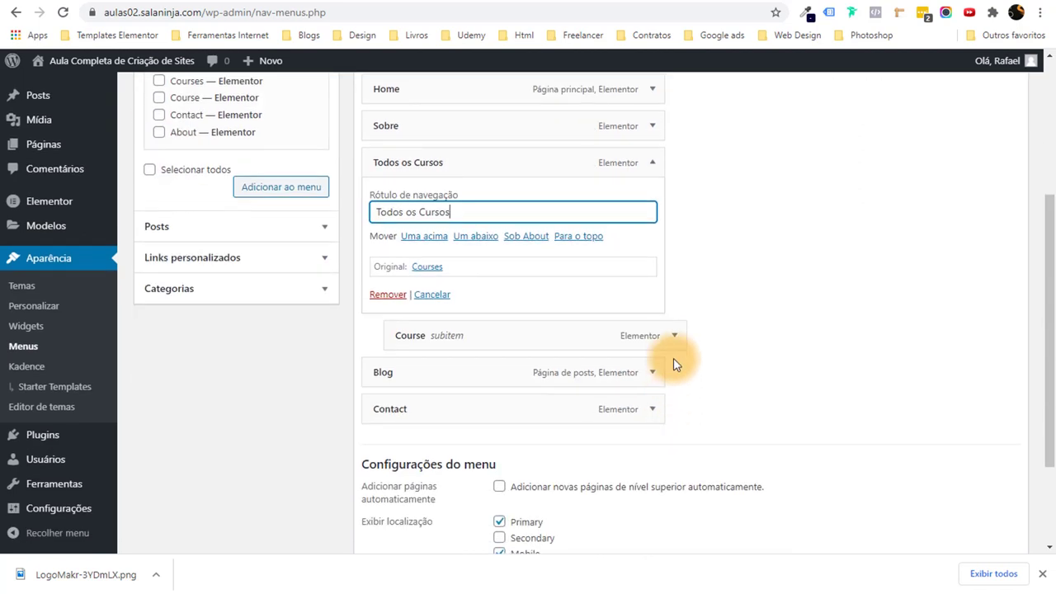
click(674, 335)
drag(440, 394, 366, 394)
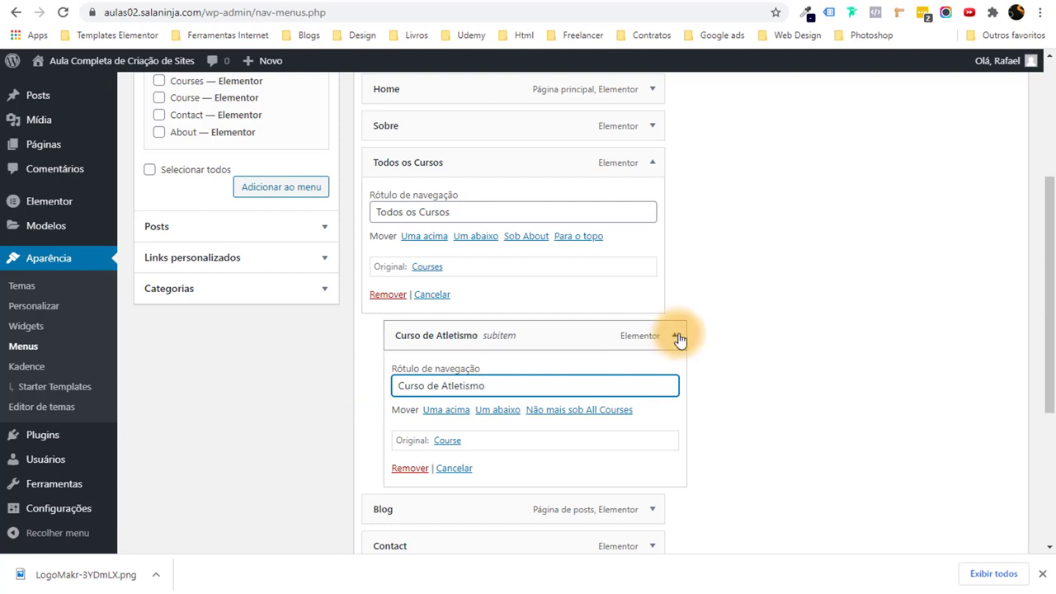
click(674, 335)
click(652, 164)
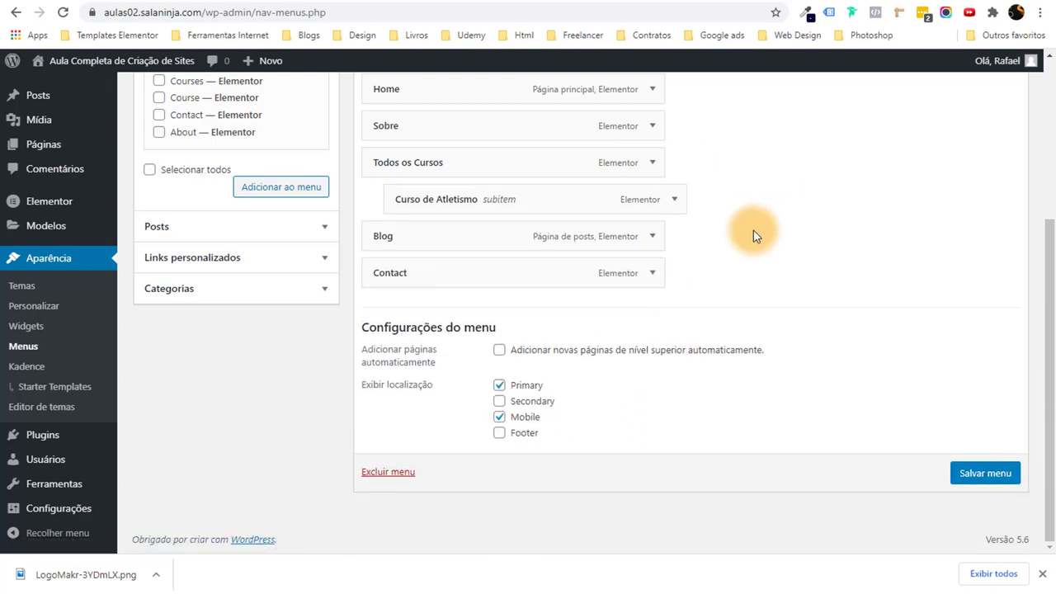
Rename the Contact menu item to Contato.
click(653, 274)
drag(428, 316, 313, 331)
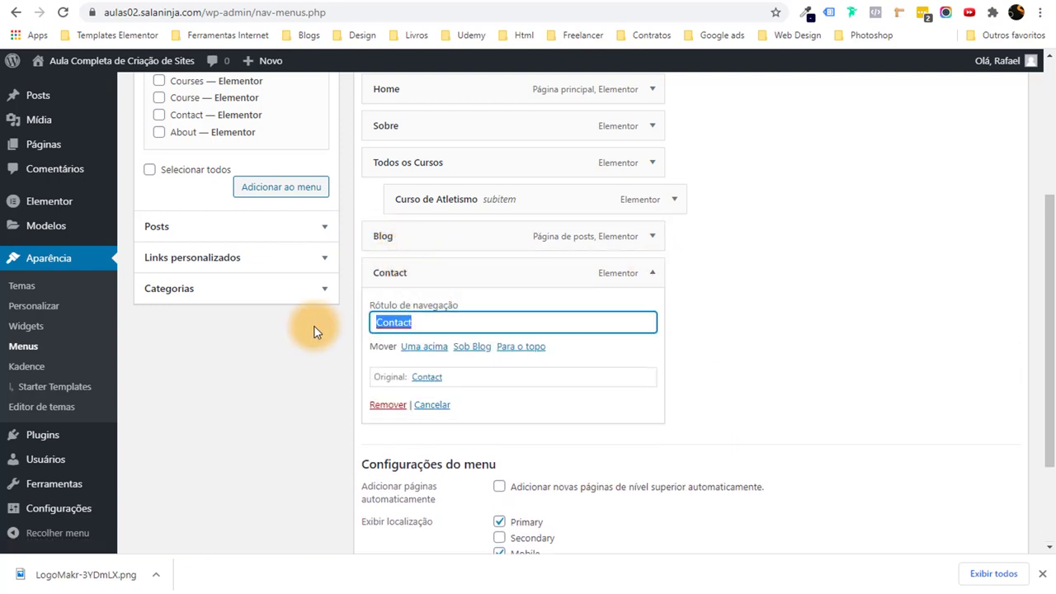
text(Contato)
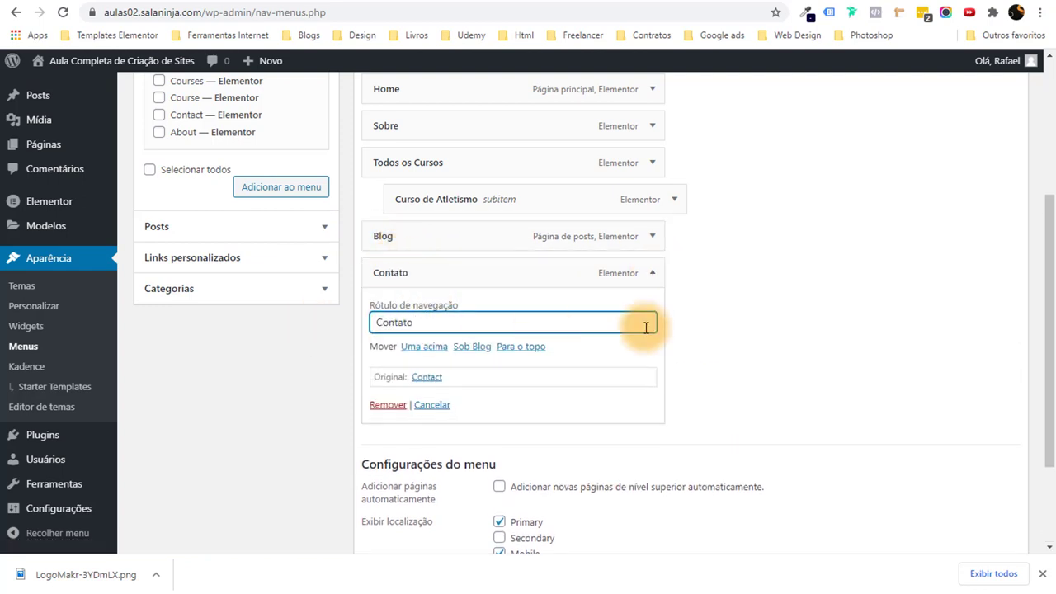
click(798, 316)
scroll(797, 317, down, 2)
scroll(798, 317, up, 5)
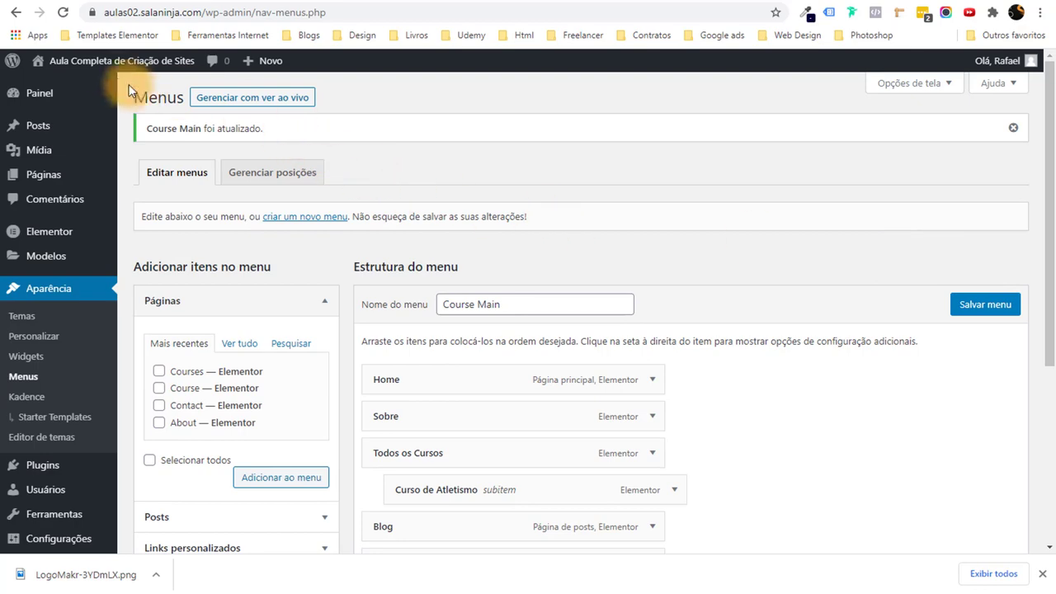
Check the Portuguese menu on the live site, inspect the Sobre page's 'about' URL, then return to the dashboard.
click(83, 88)
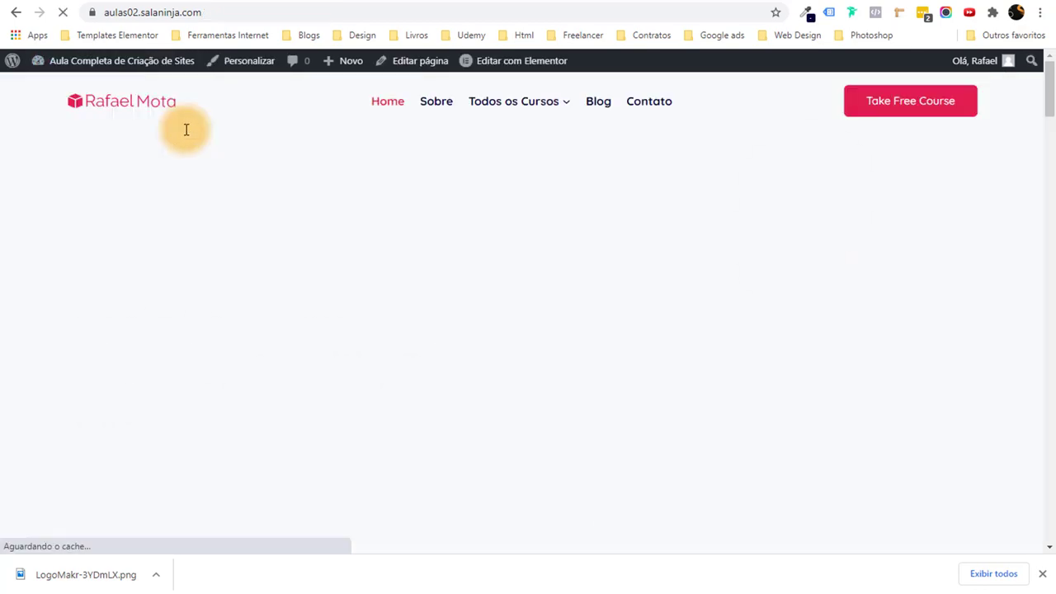
mouse_move(540, 110)
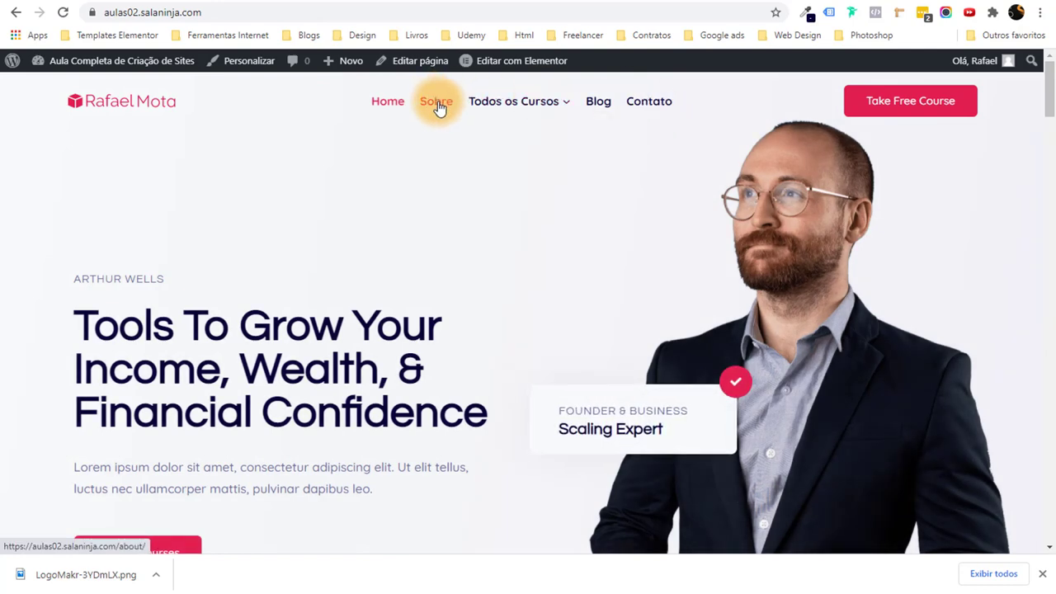
double_click(239, 12)
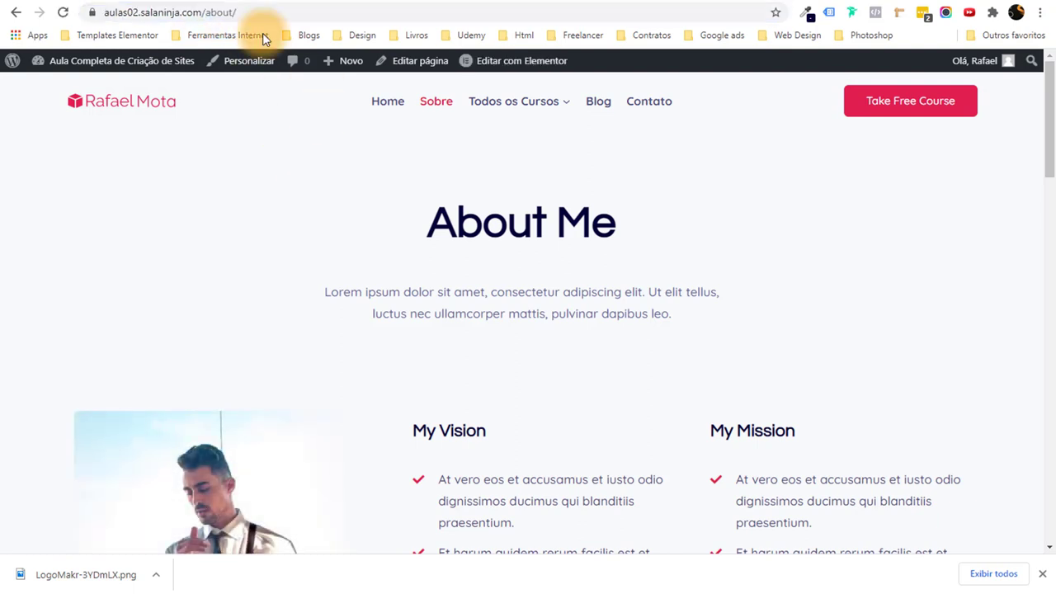
drag(207, 12, 261, 9)
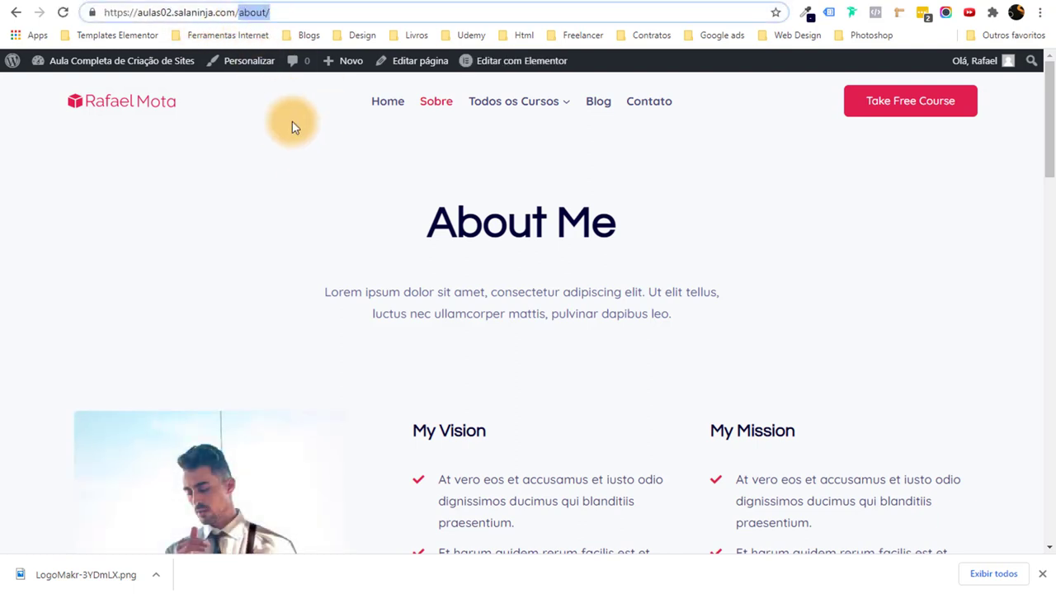
click(143, 81)
mouse_move(116, 62)
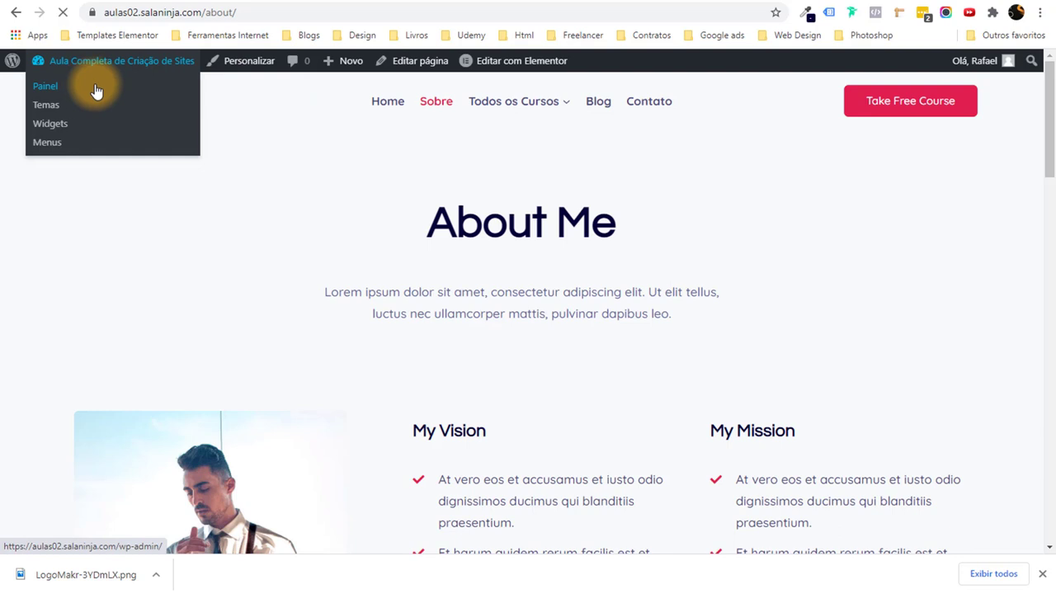
click(97, 88)
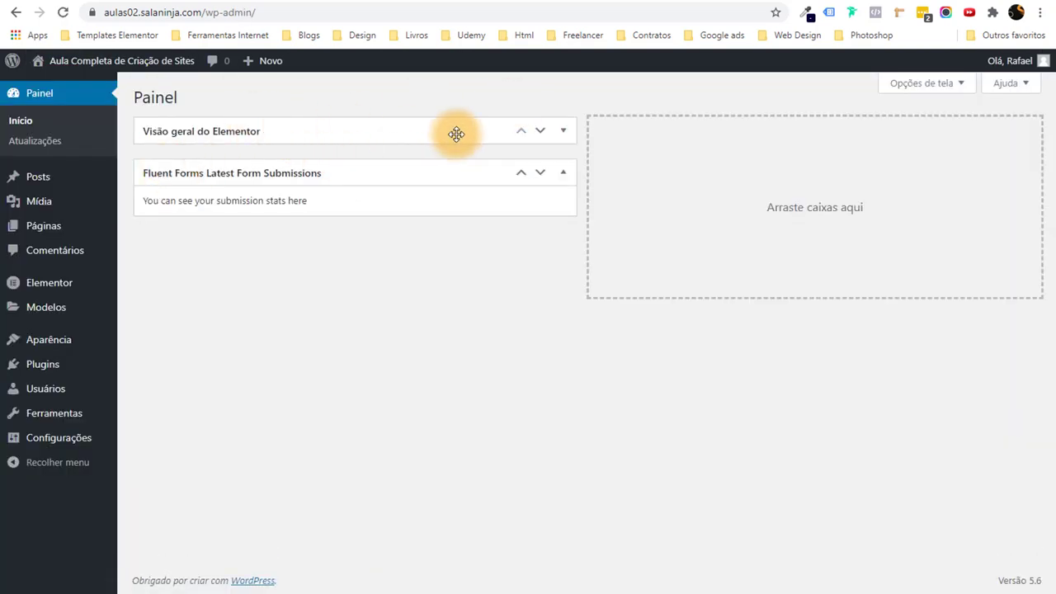
Quick-edit the About and Contact pages to titles and slugs Sobre and Contato.
click(70, 230)
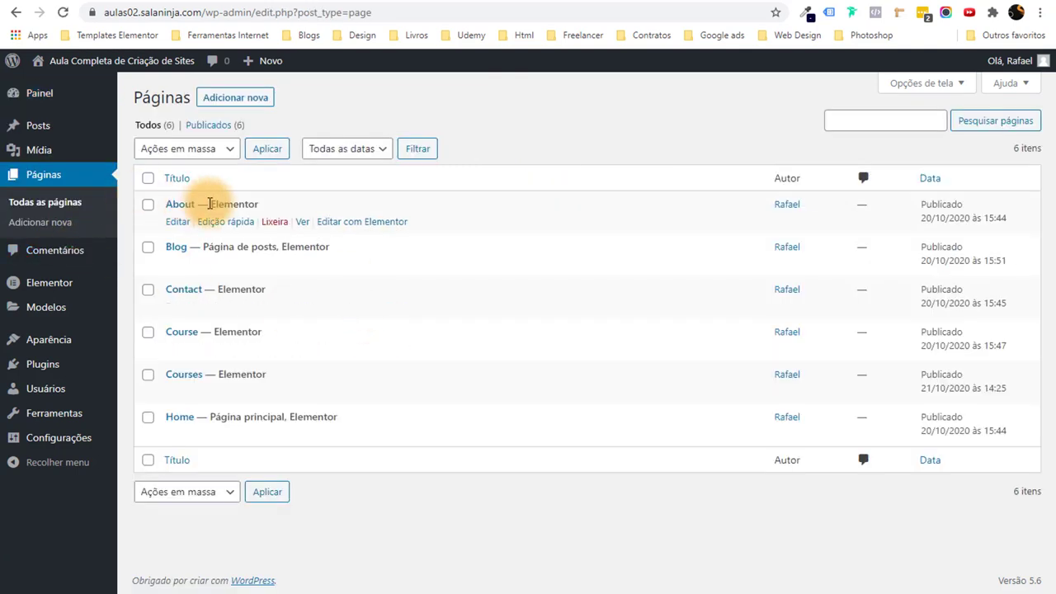
click(225, 222)
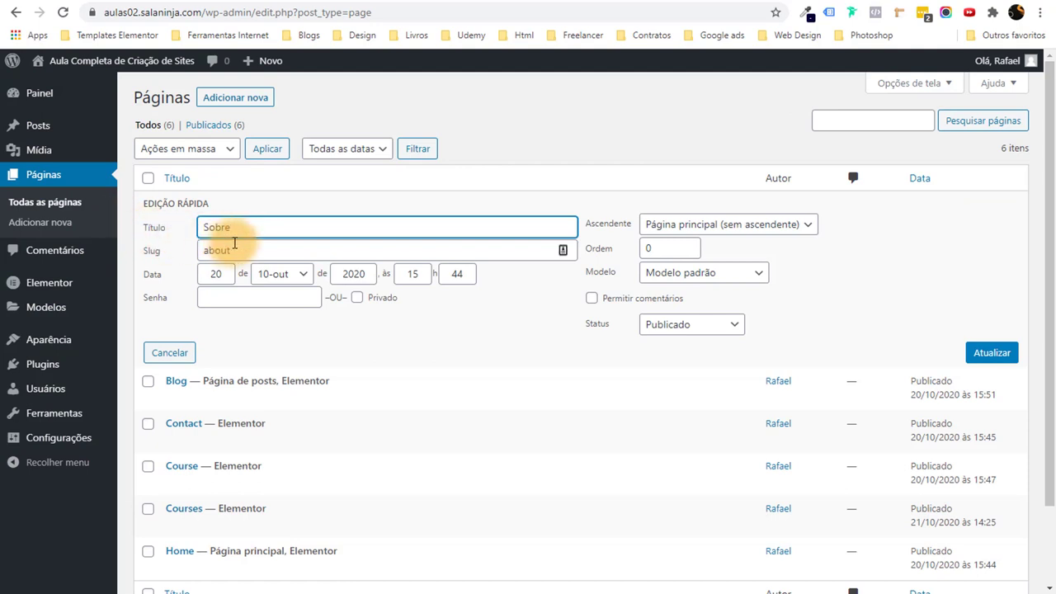
key(Tab)
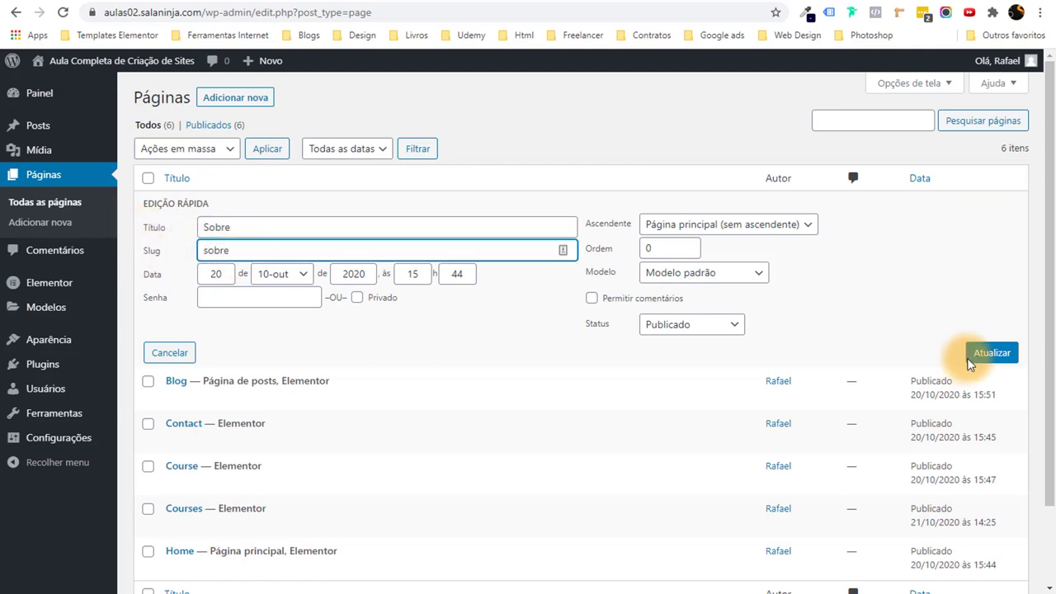
click(990, 353)
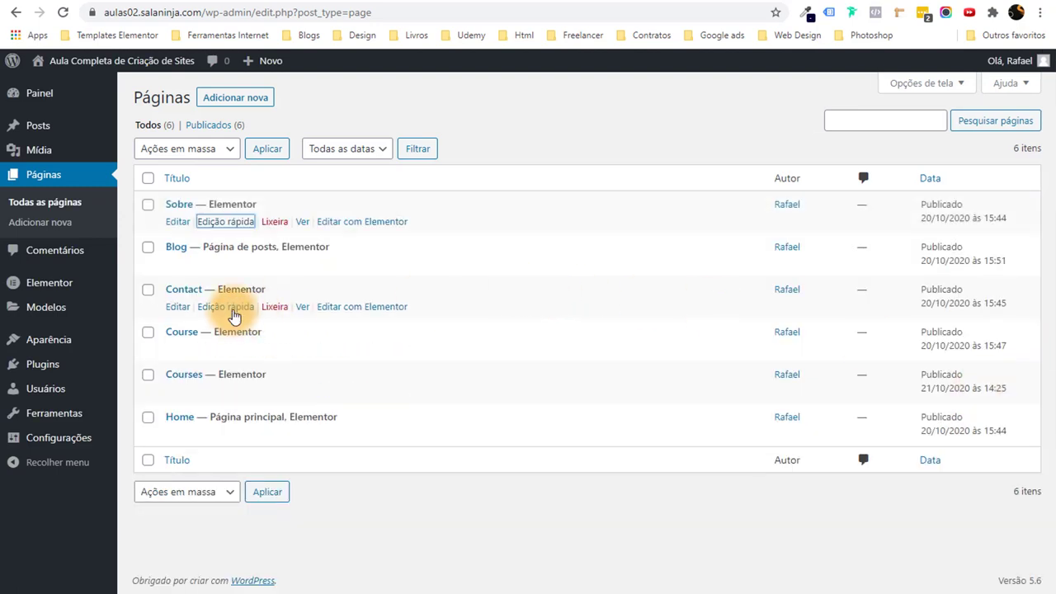
click(226, 307)
mouse_move(115, 316)
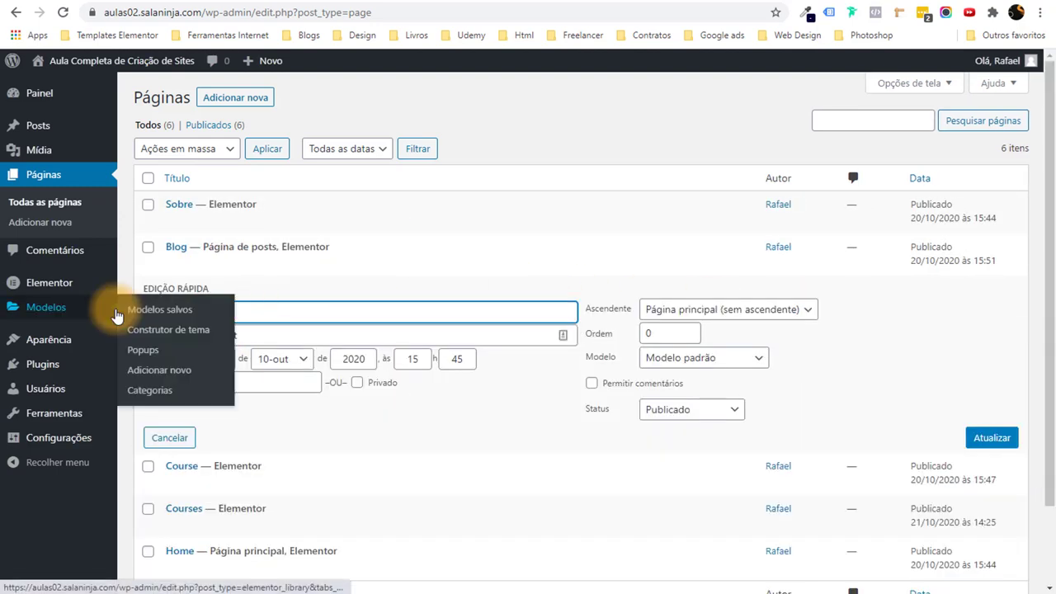
key(Tab)
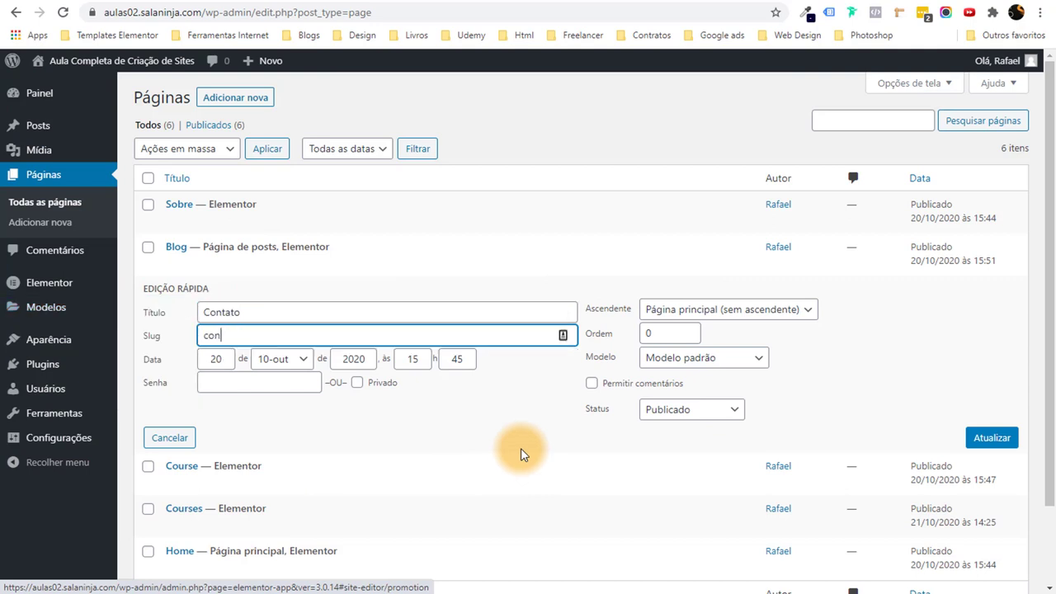
click(990, 438)
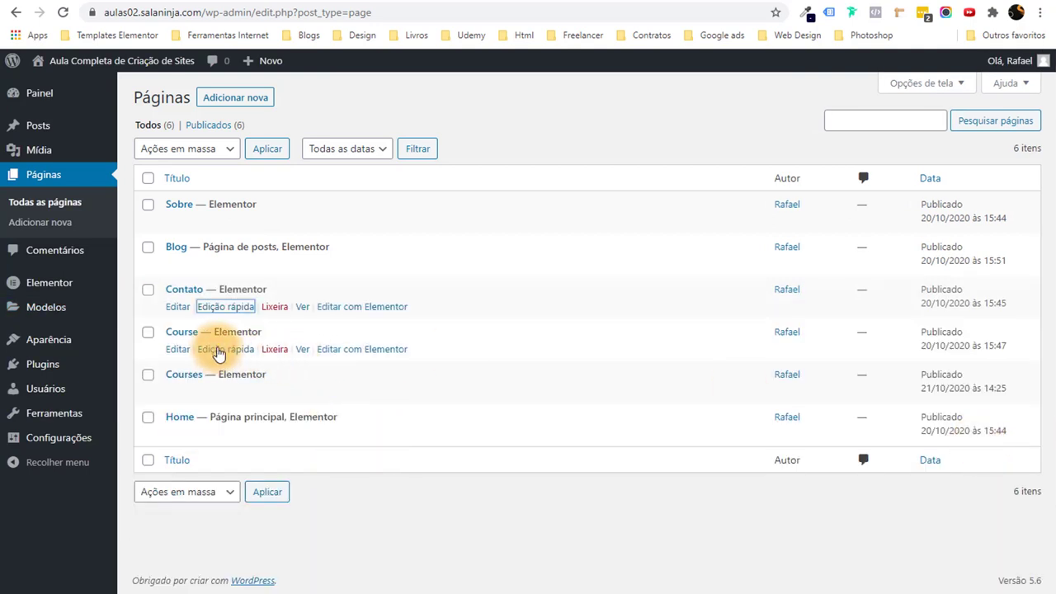
Quick-edit Course and Courses to Atletismo and Cursos with slugs atletismo and cursos.
click(219, 349)
drag(302, 362, 78, 339)
mouse_move(77, 339)
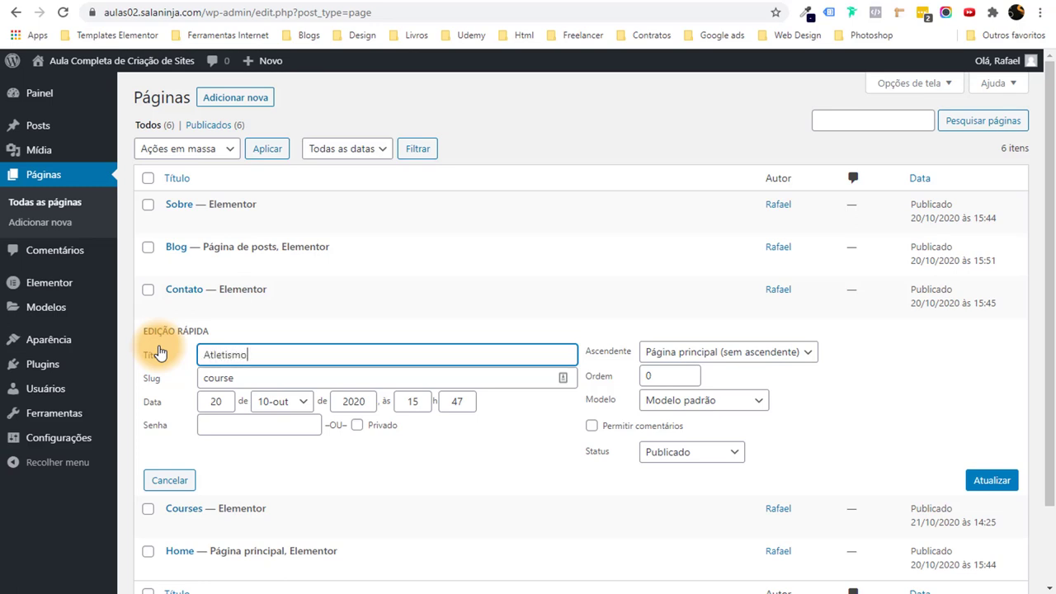
key(Tab)
text(a)
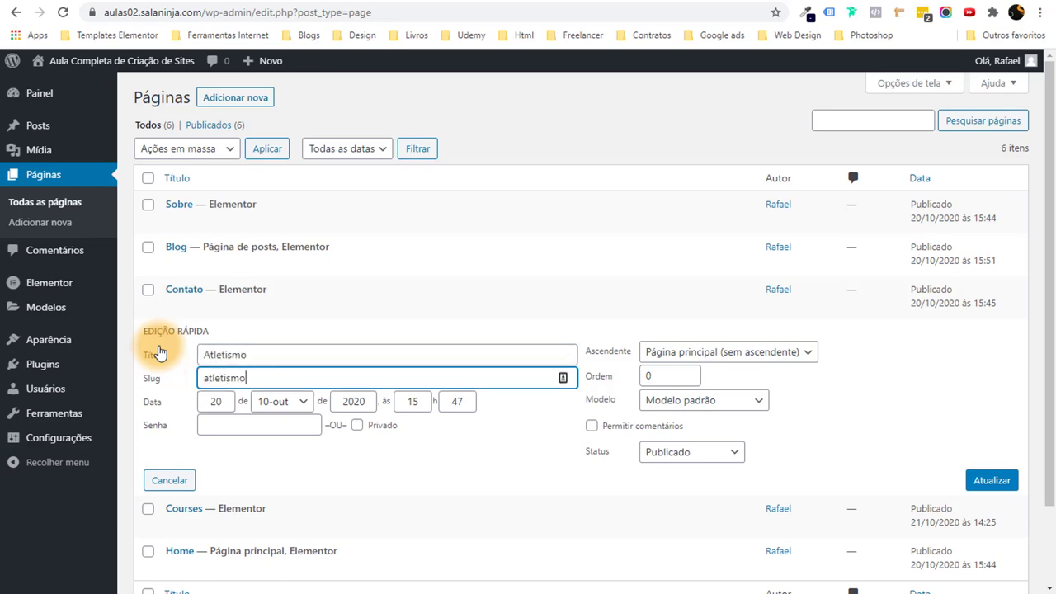
click(987, 485)
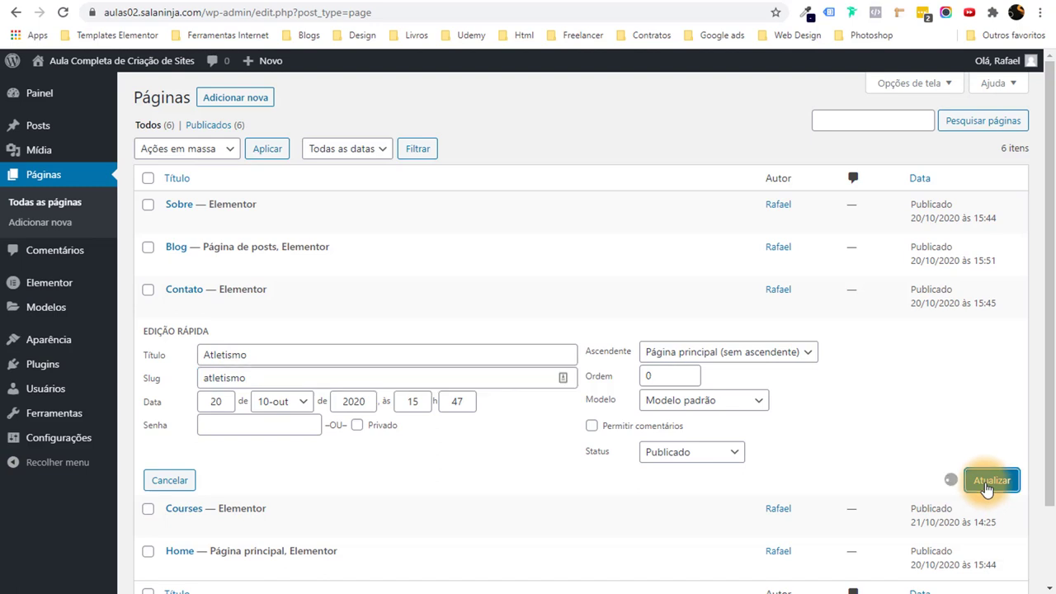
click(231, 396)
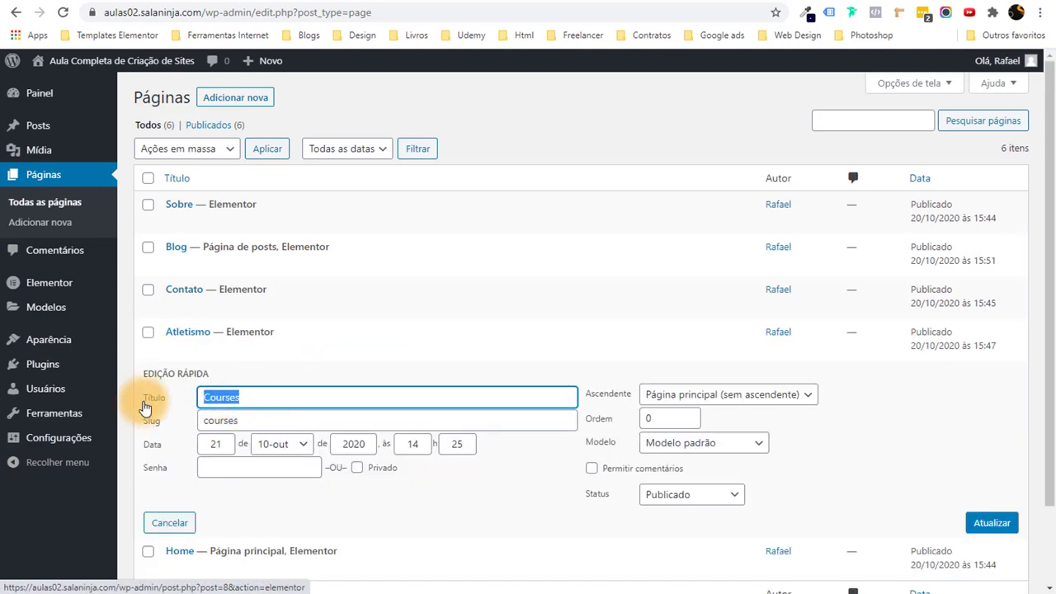
key(Tab)
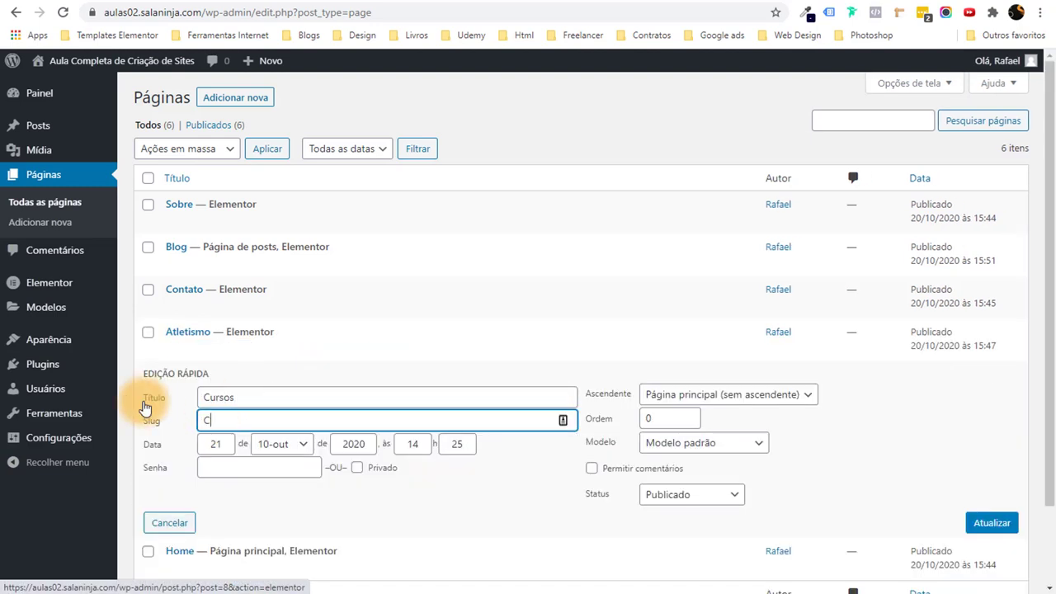
click(989, 523)
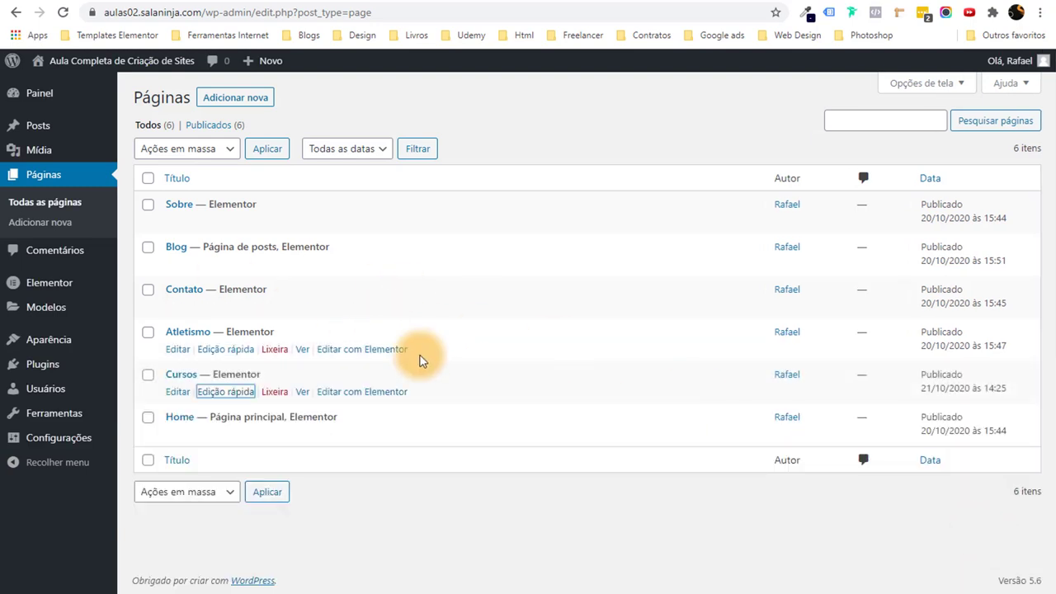
mouse_move(67, 70)
click(60, 89)
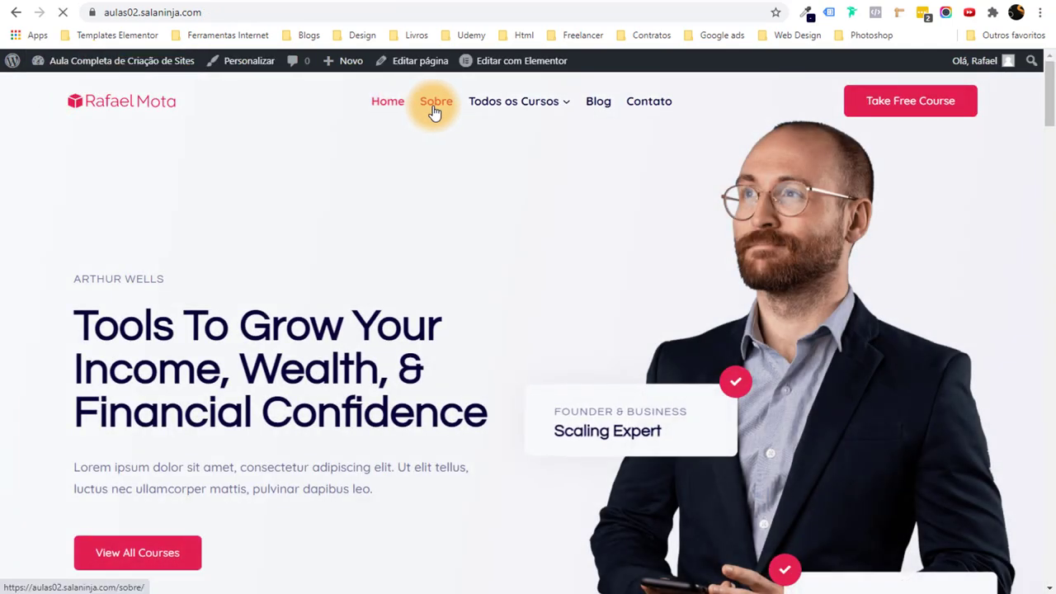
Open the Sobre and Contato pages to confirm their new slug addresses, then return to the dashboard.
click(435, 110)
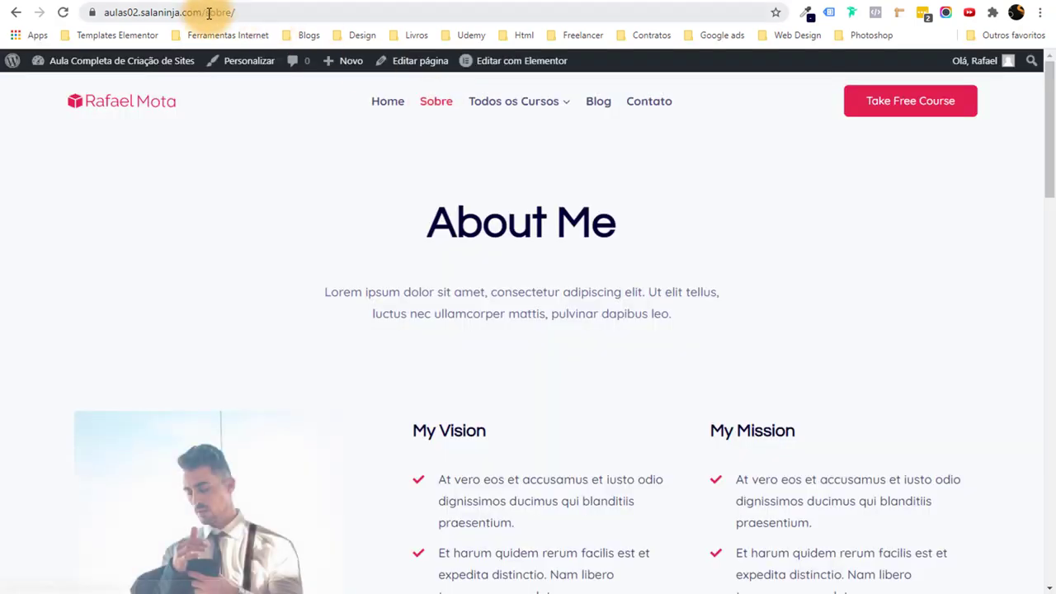
double_click(256, 11)
click(649, 99)
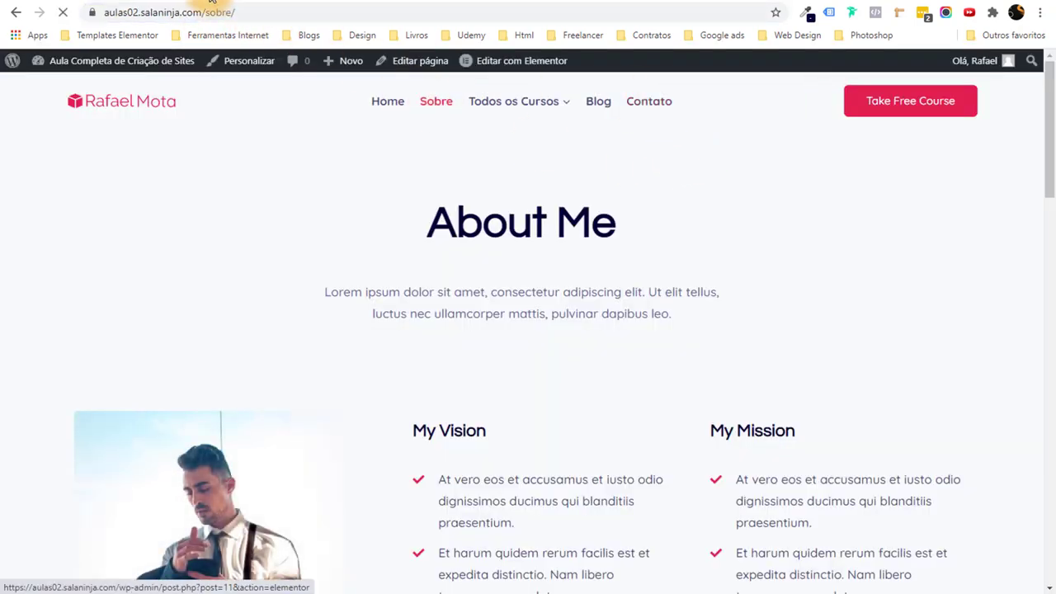
double_click(205, 13)
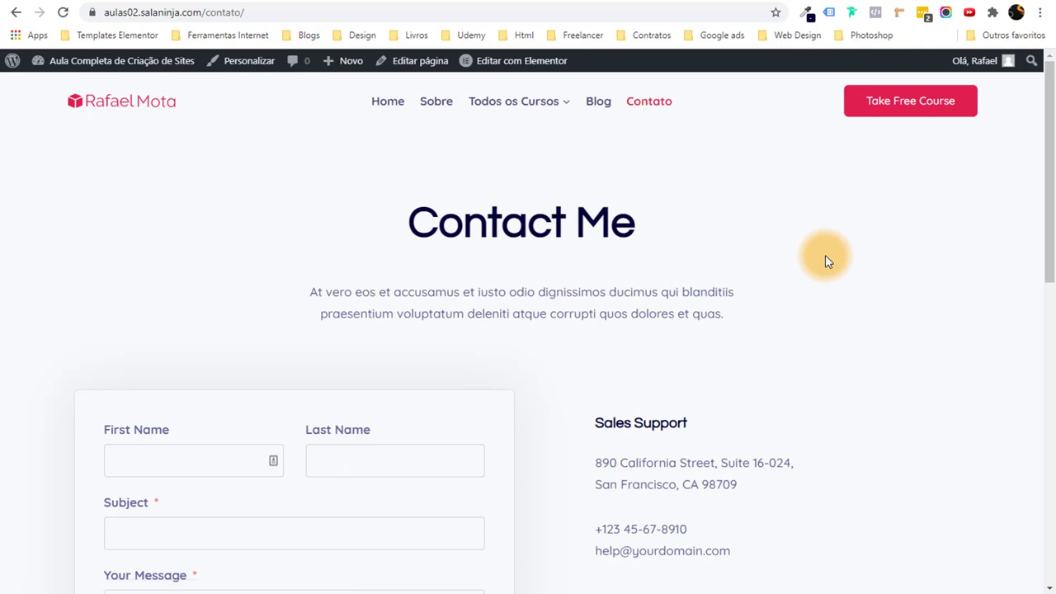
mouse_move(117, 66)
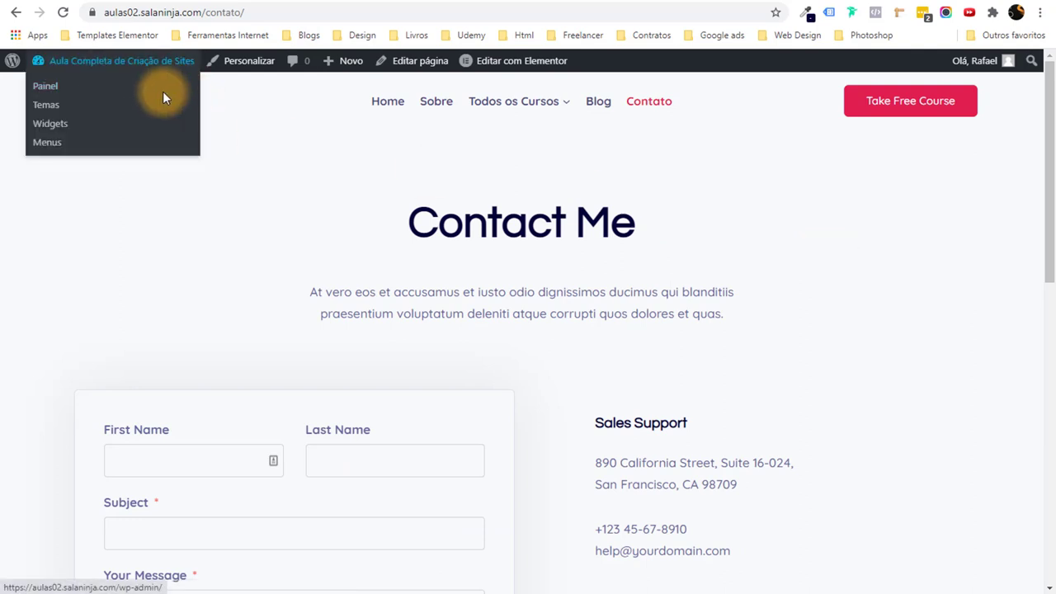
click(49, 123)
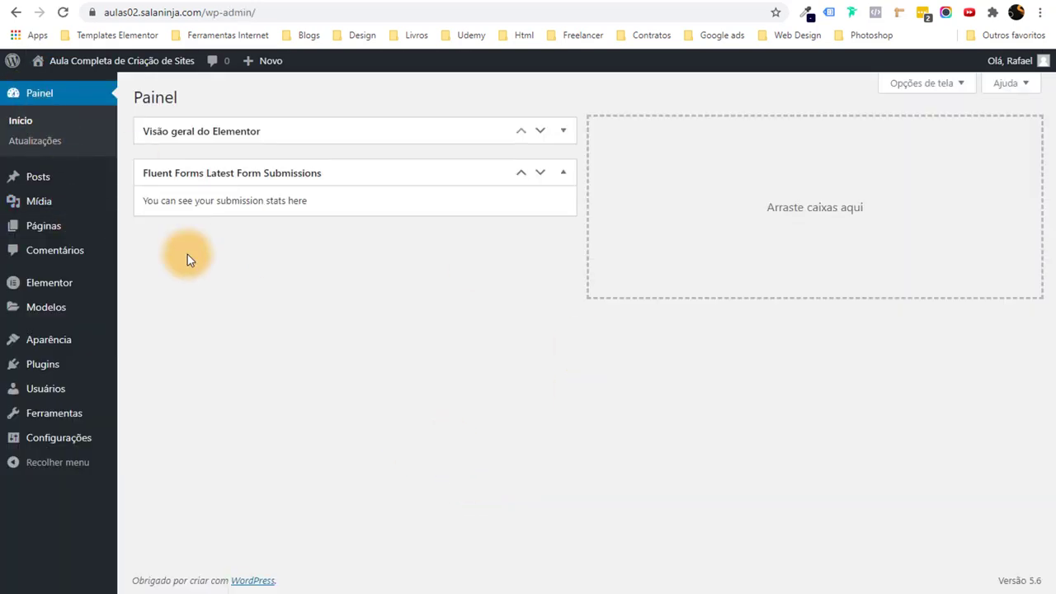
In the Customizer, change the header button label from Take Free Course to 'Falar no Whatsapp'.
mouse_move(82, 61)
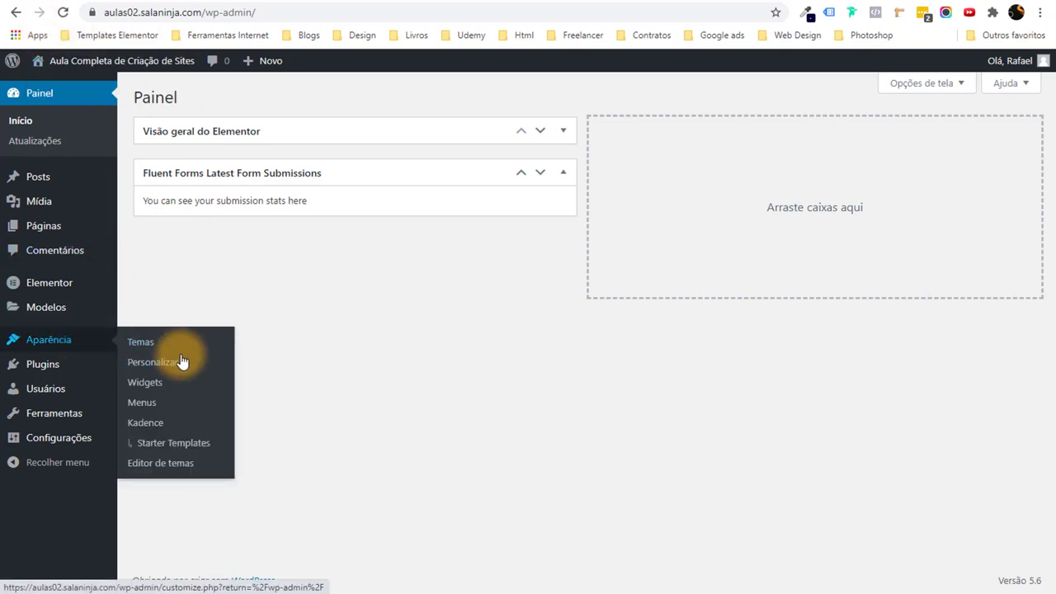
click(152, 365)
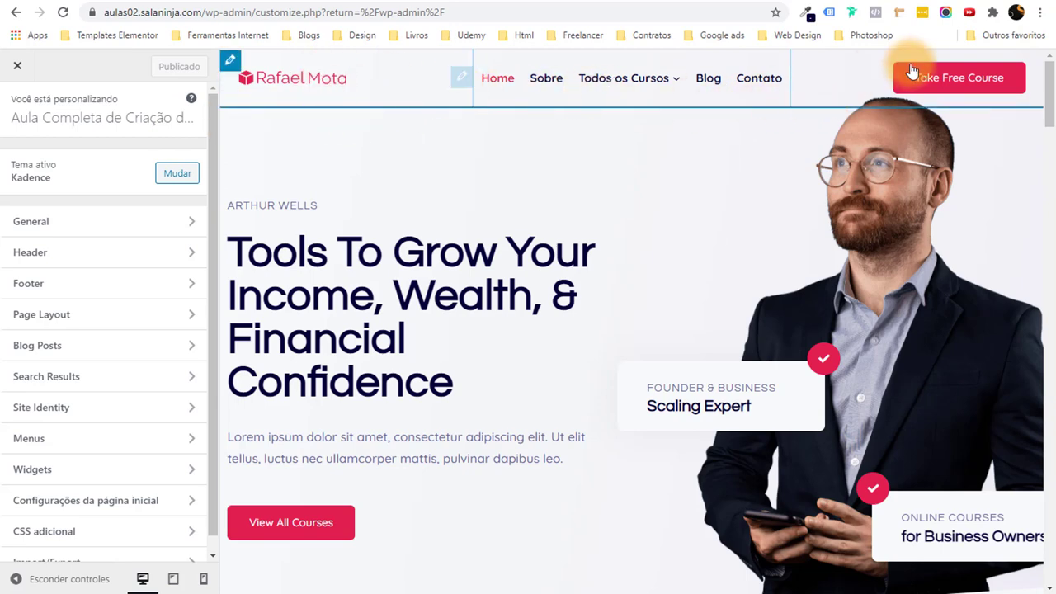
click(880, 74)
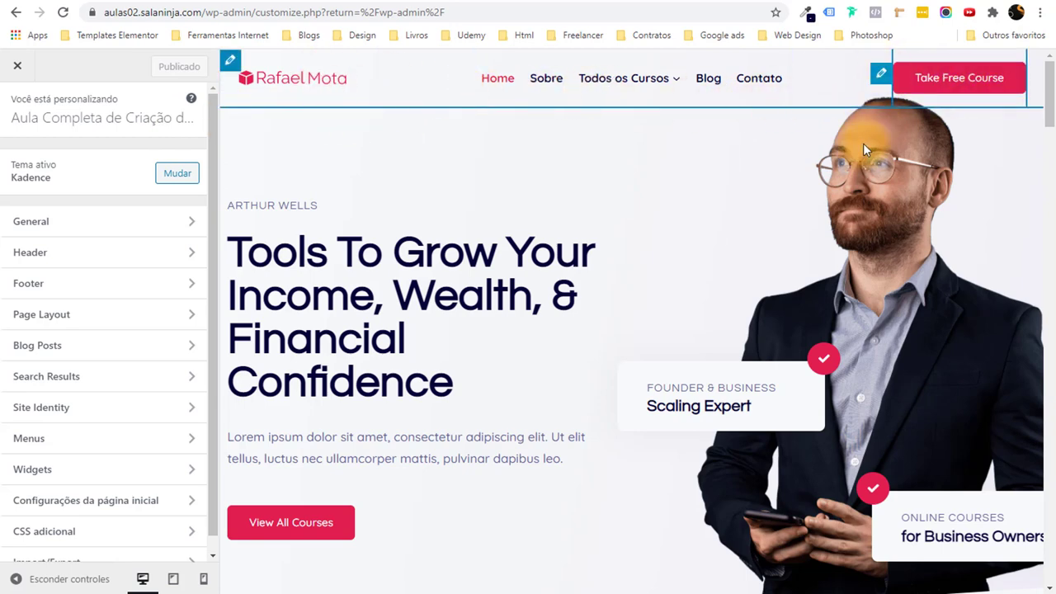
drag(99, 217, 17, 219)
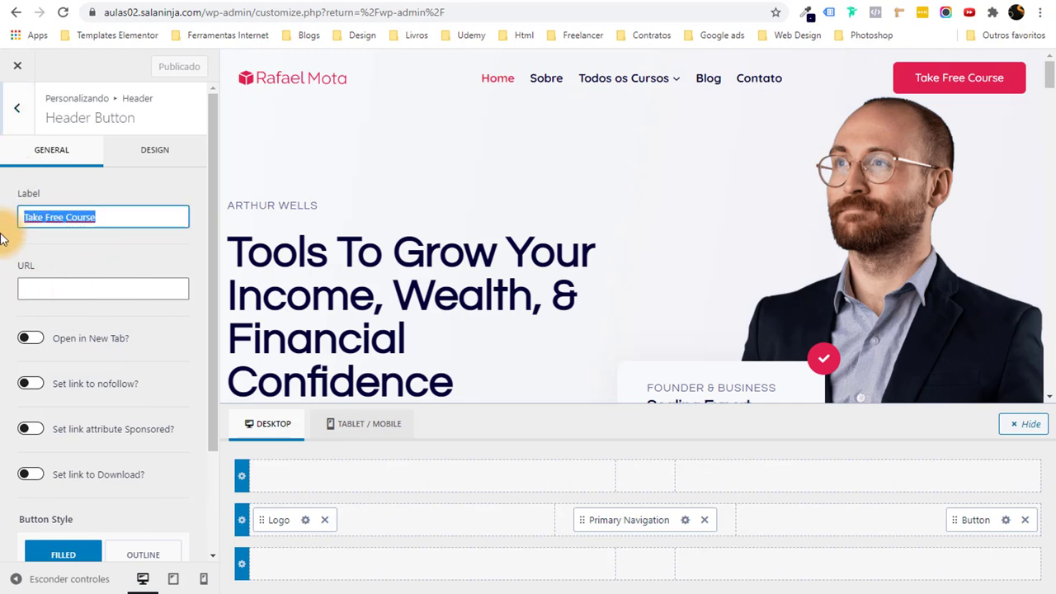
text(Falar no Whatsapp)
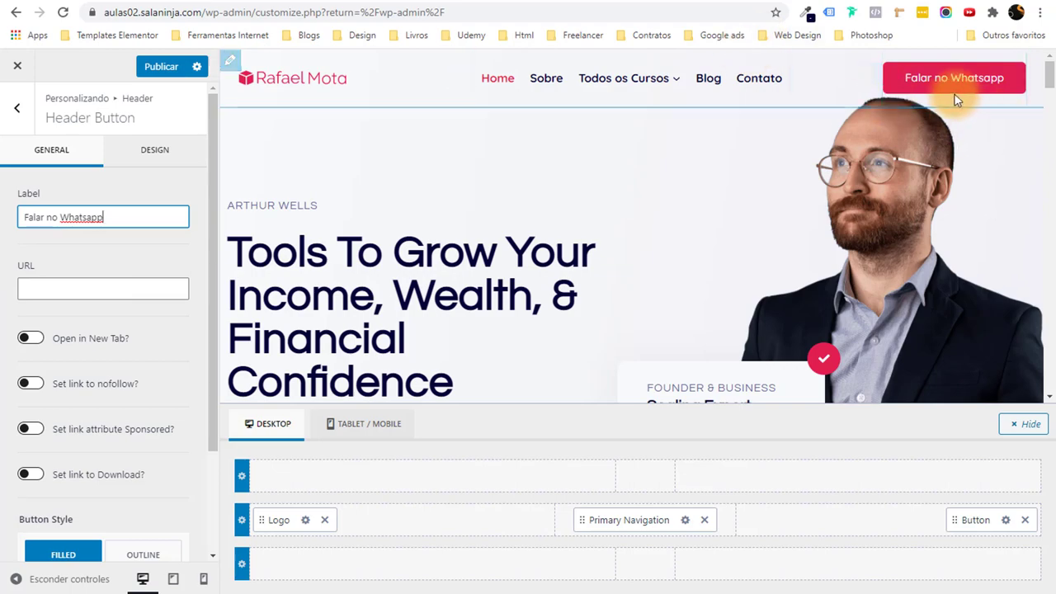
scroll(696, 225, down, 5)
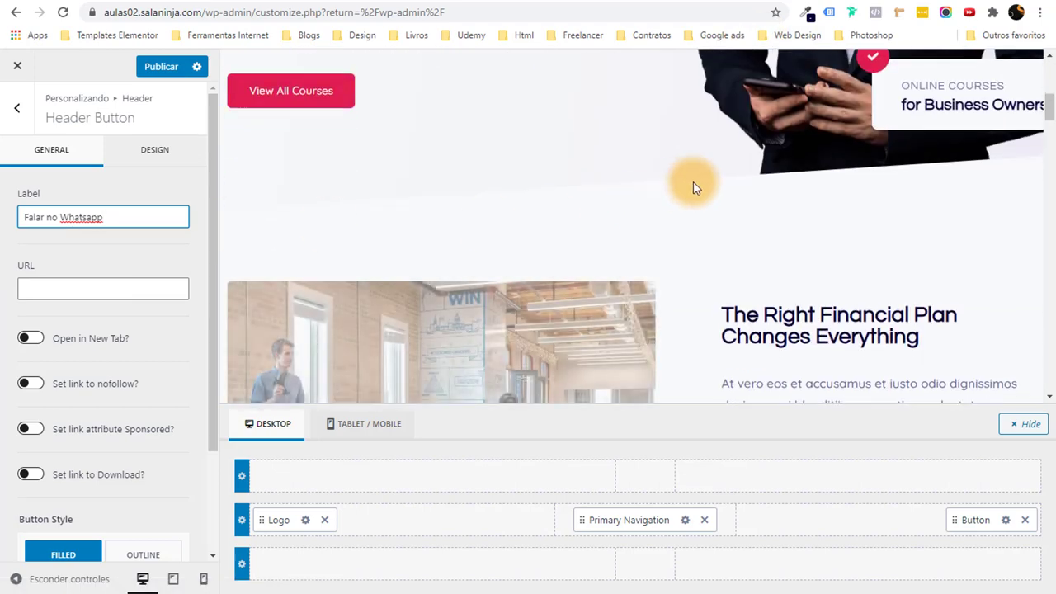
scroll(691, 184, up, 5)
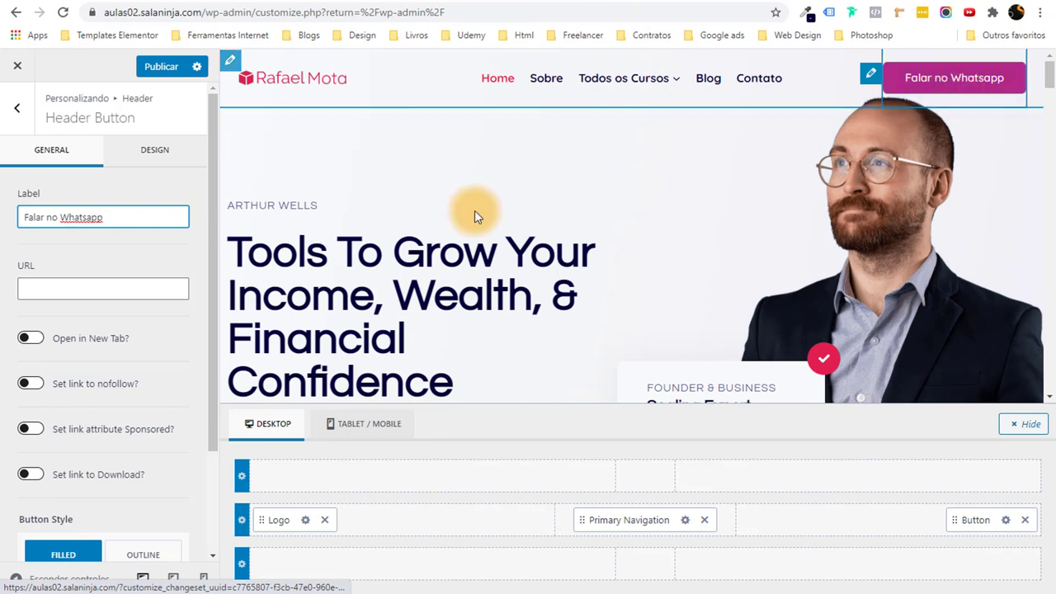
drag(120, 219, 14, 221)
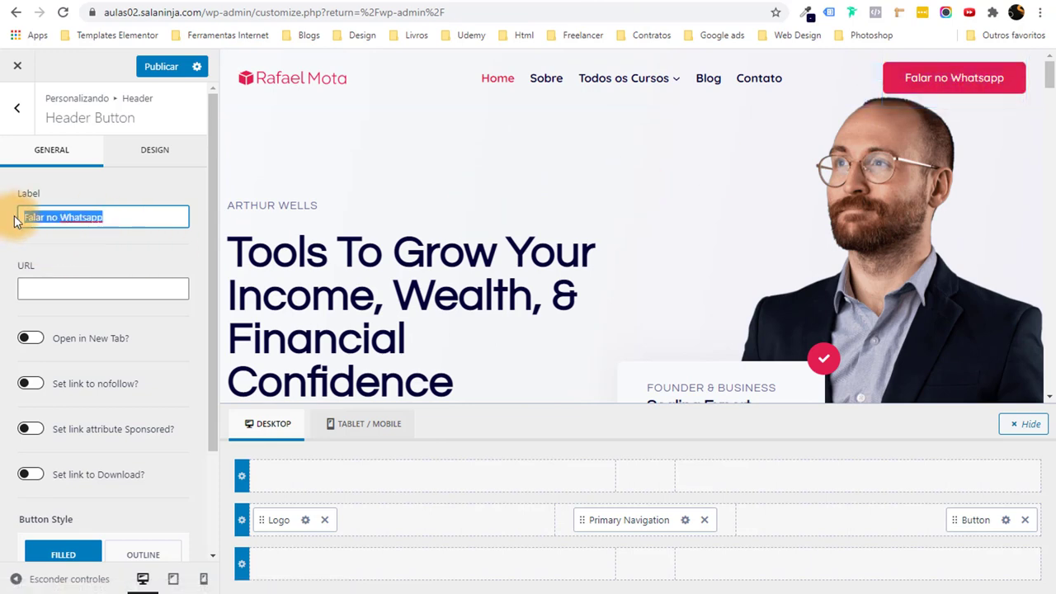
drag(24, 271, 52, 271)
click(2, 272)
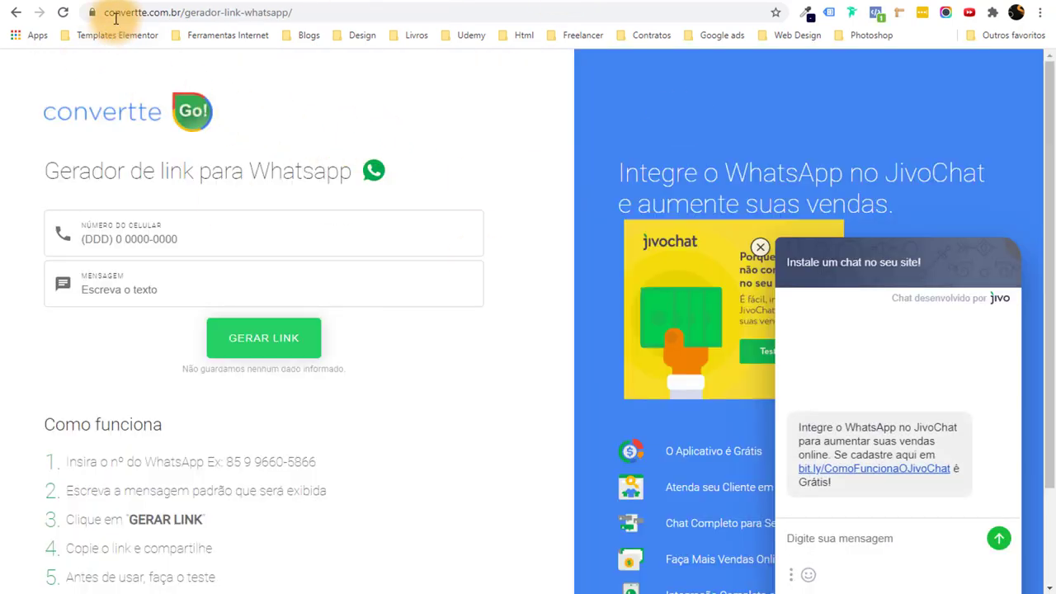
Generate and copy a WhatsApp link with the phone number and message 'Olá, fiquei interessado no curso. Como funciona?'.
drag(103, 12, 236, 11)
click(392, 108)
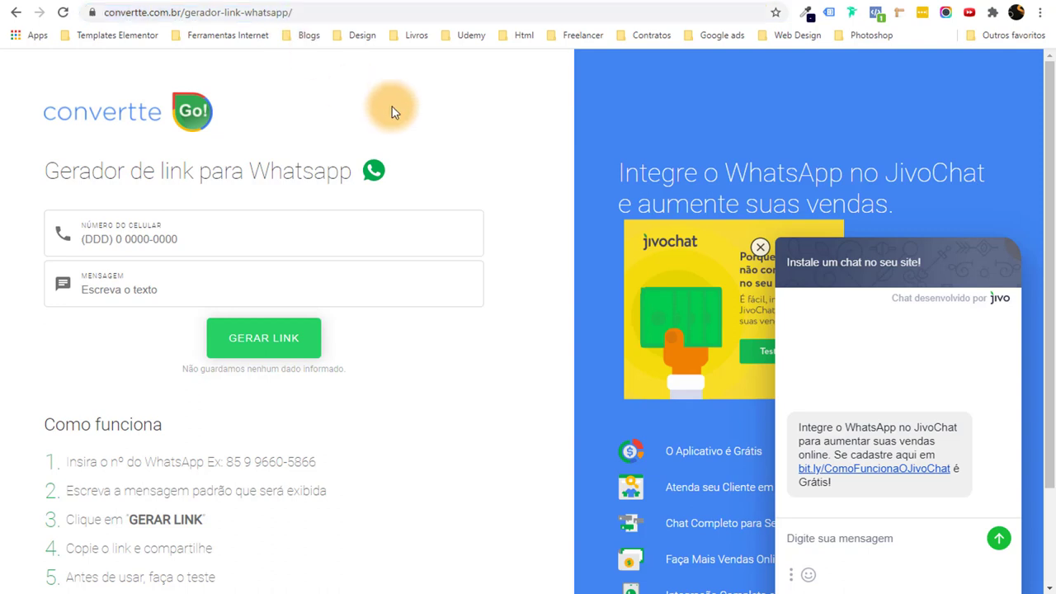
click(195, 249)
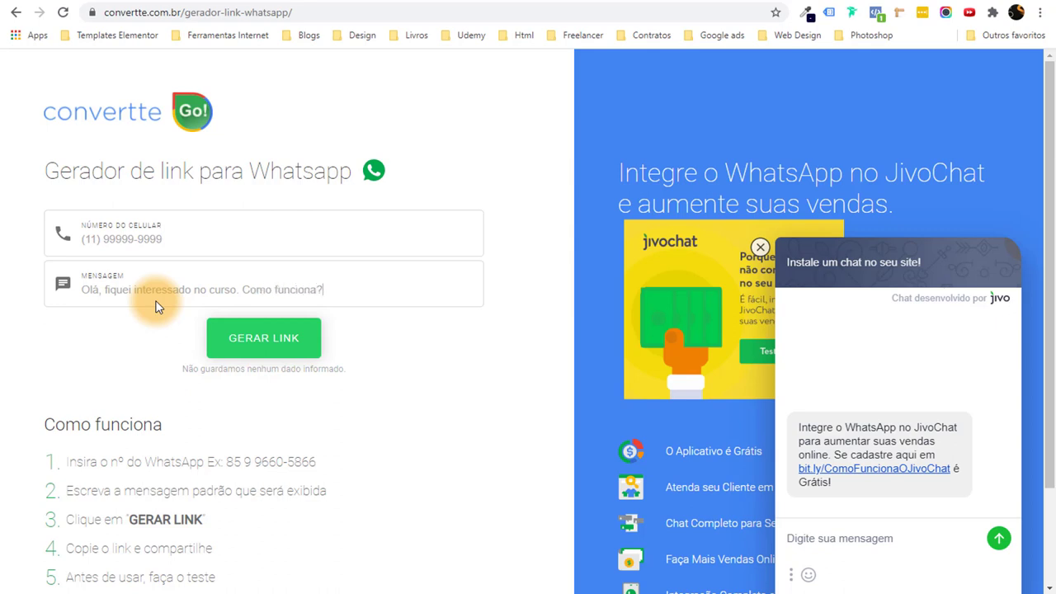
click(239, 337)
click(122, 364)
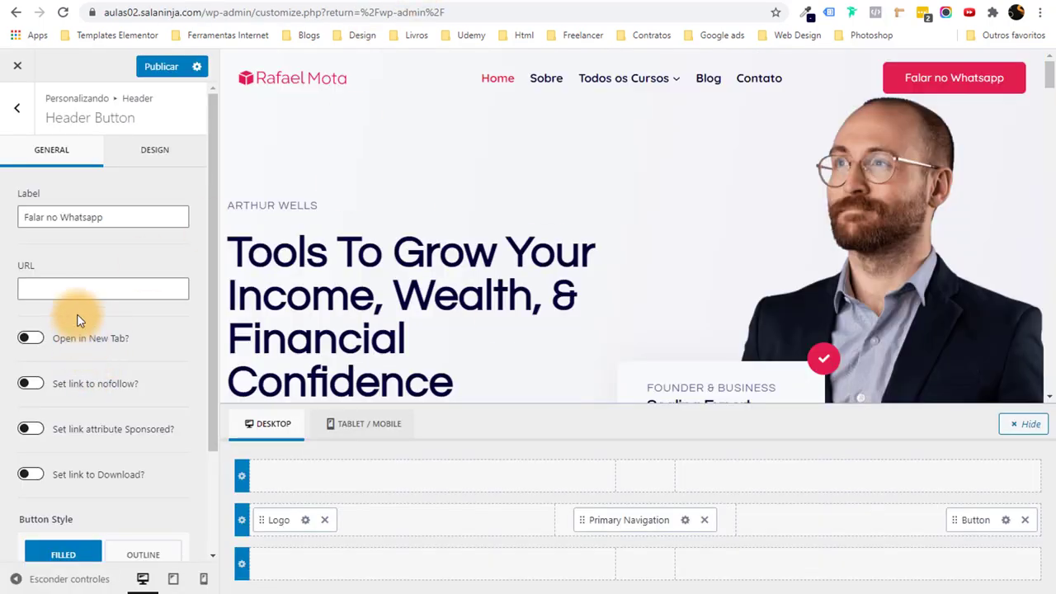
Paste the WhatsApp link as the header button's URL and publish the changes.
click(81, 289)
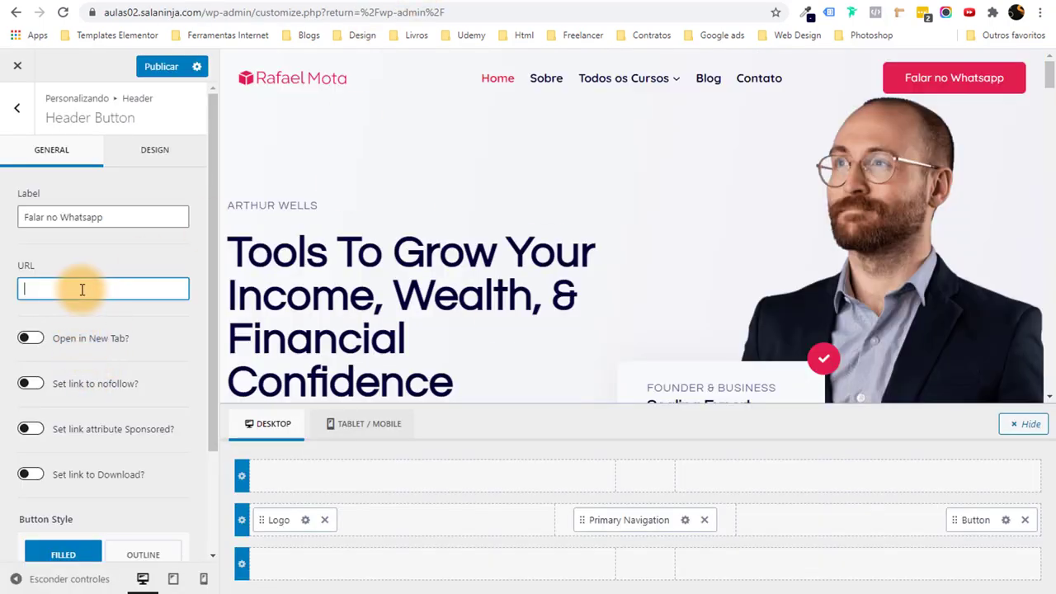
key(ctrl+v)
drag(139, 286, 7, 290)
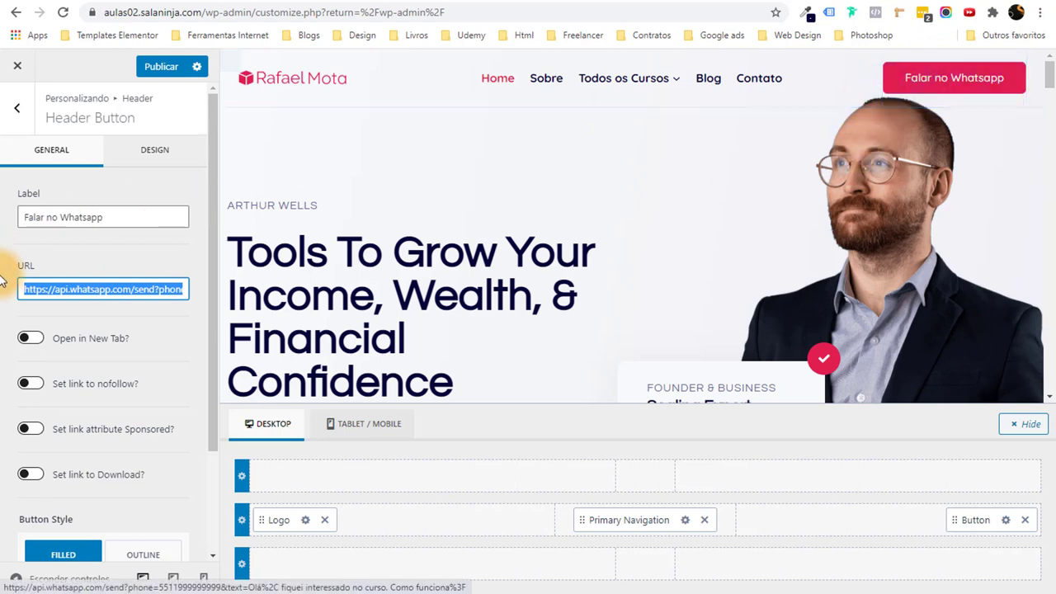
click(50, 287)
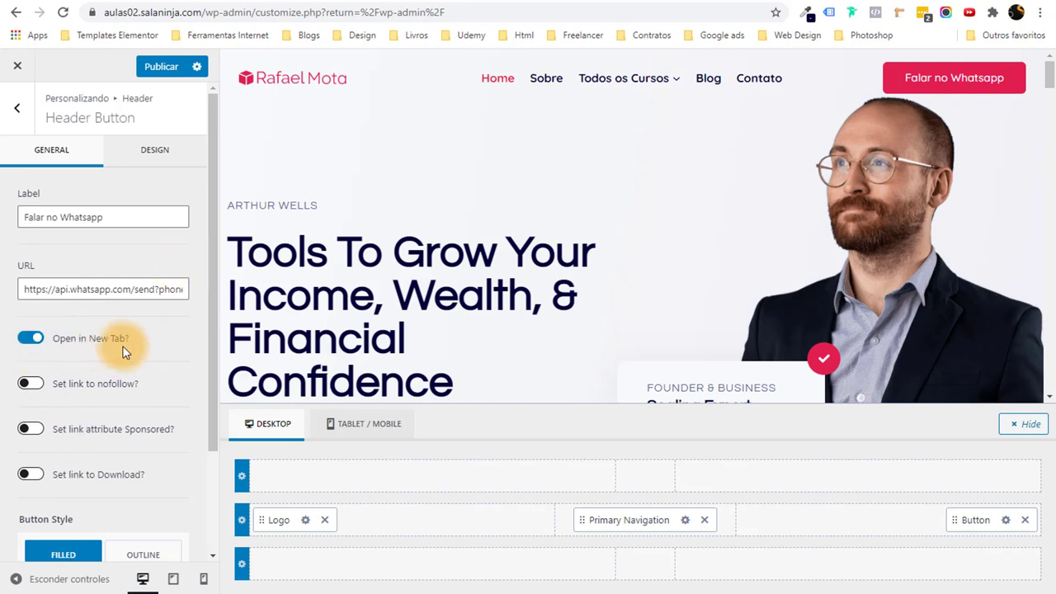
scroll(124, 350, down, 3)
scroll(128, 351, up, 3)
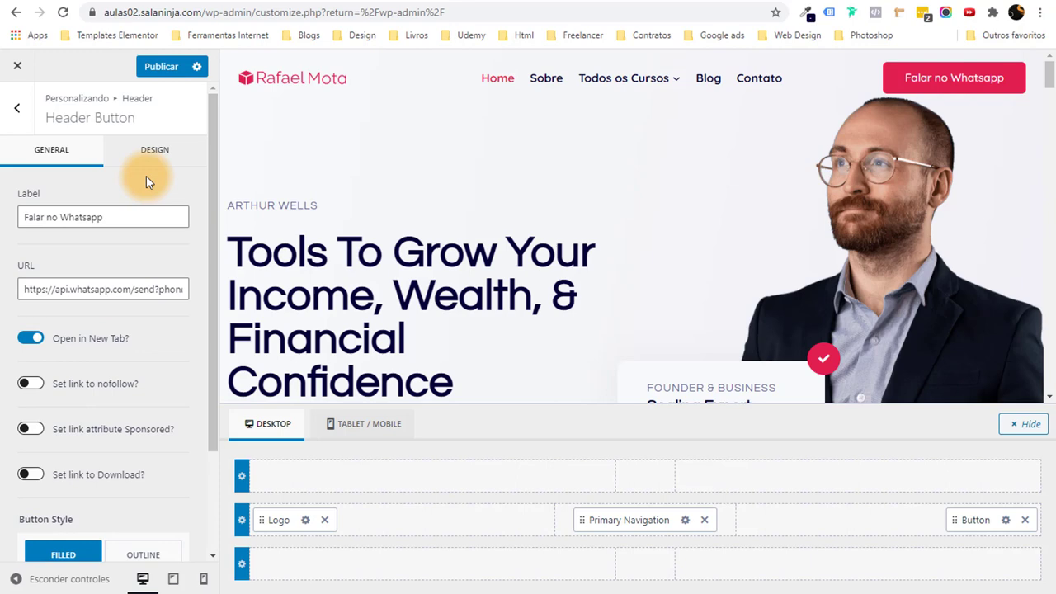
click(147, 69)
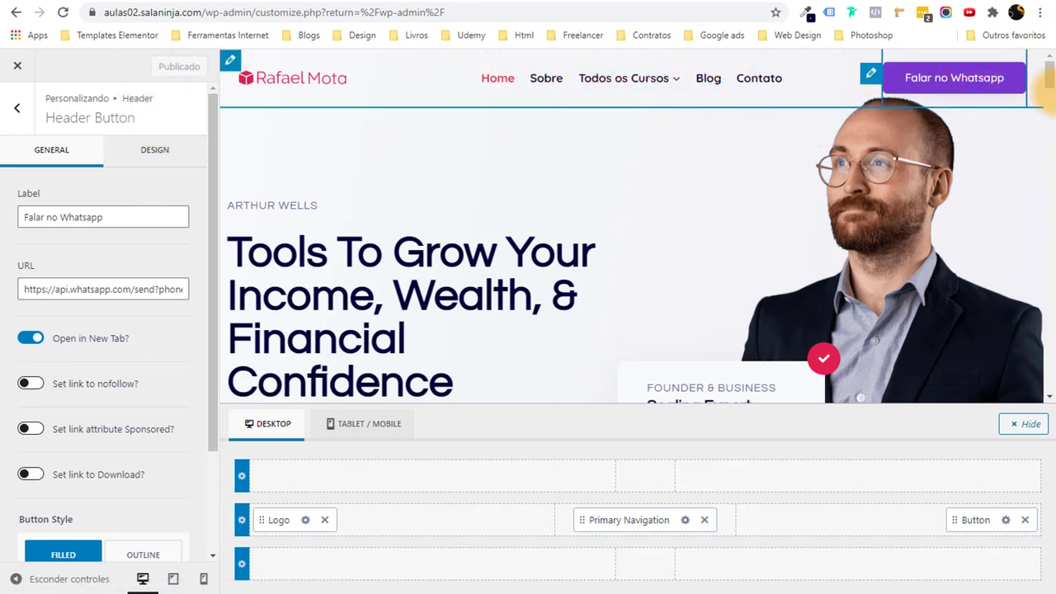
drag(1050, 73, 1050, 394)
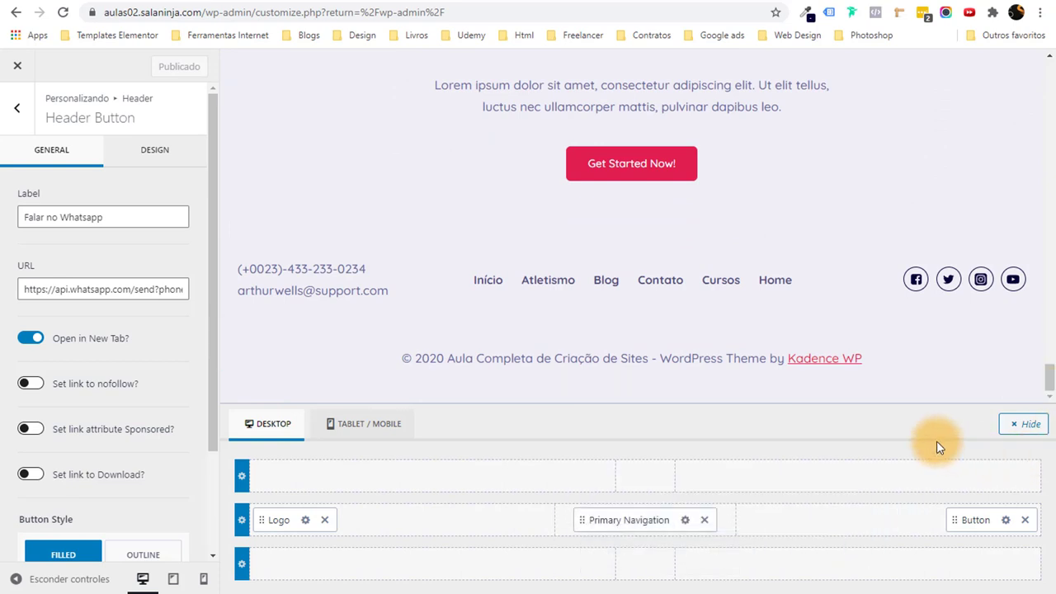
In the footer contact text, change the phone number's area code and tidy the line.
mouse_move(316, 275)
click(229, 274)
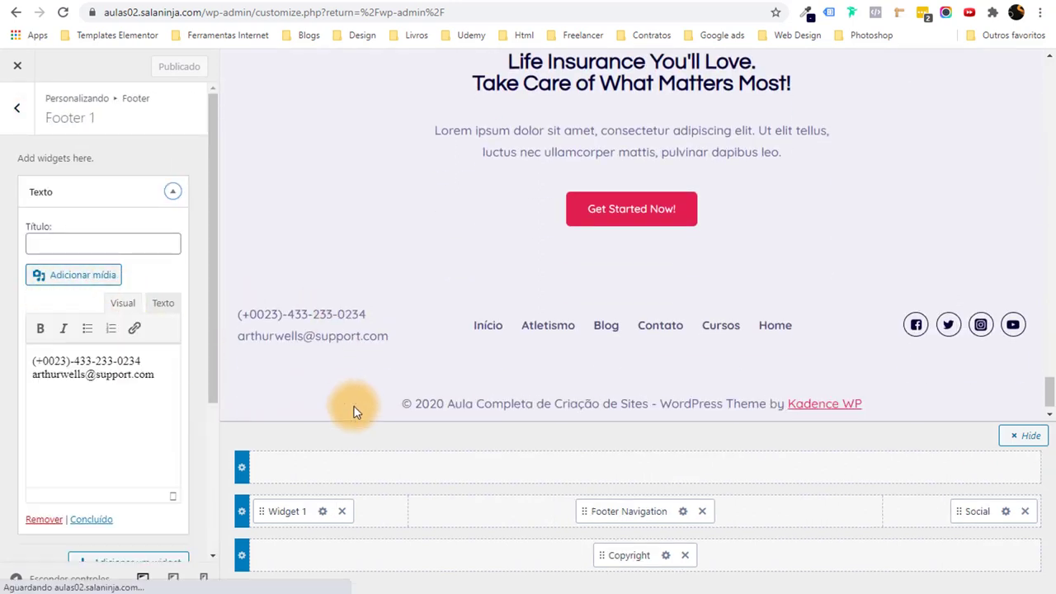
mouse_move(74, 363)
mouse_down()
mouse_move(41, 361)
mouse_move(140, 365)
mouse_move(58, 370)
mouse_up()
text(11)-)
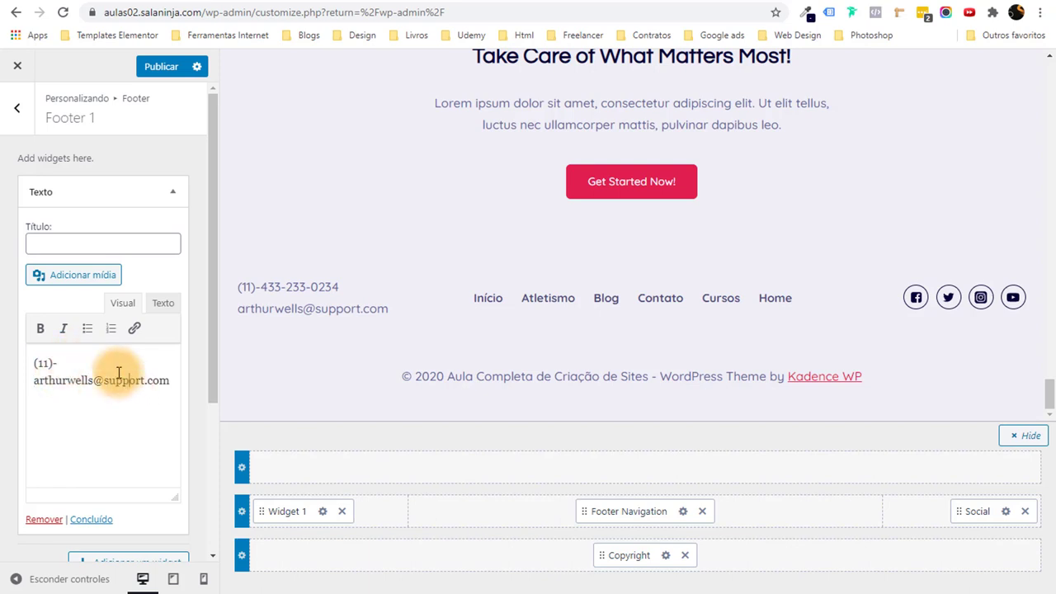
click(102, 365)
key(Delete)
key(Return)
key(BackSpace)
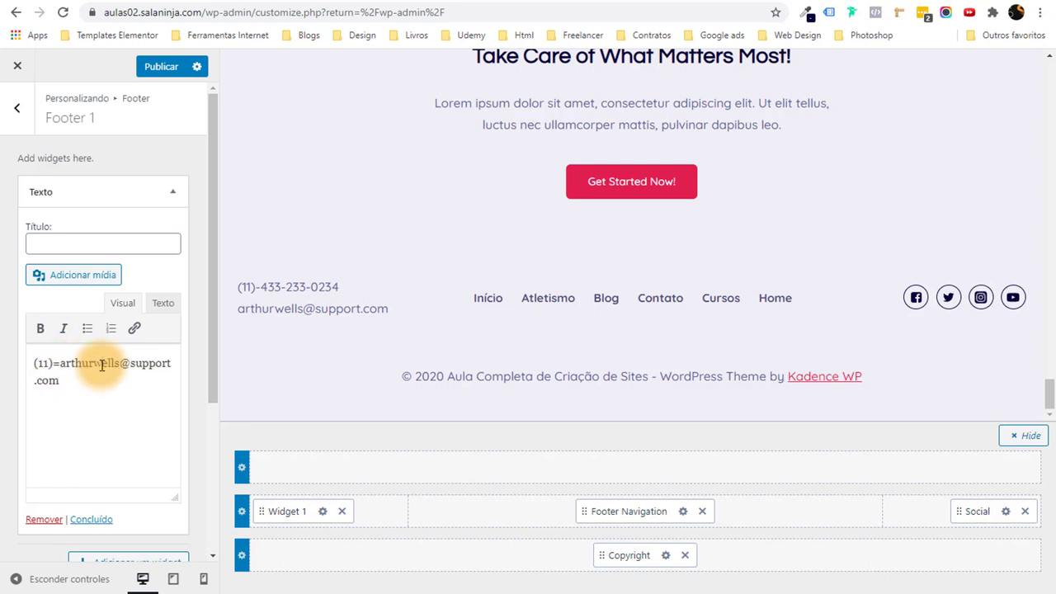
key(BackSpace)
key(Return)
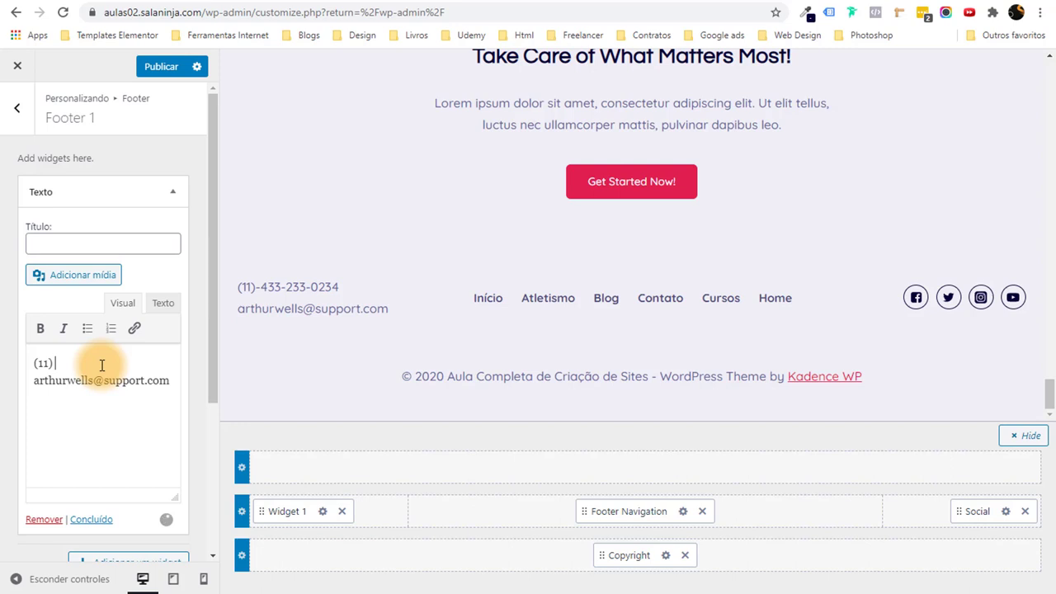
Finish retyping the phone number and type the site's contact e-mail over the old one.
text(99999)
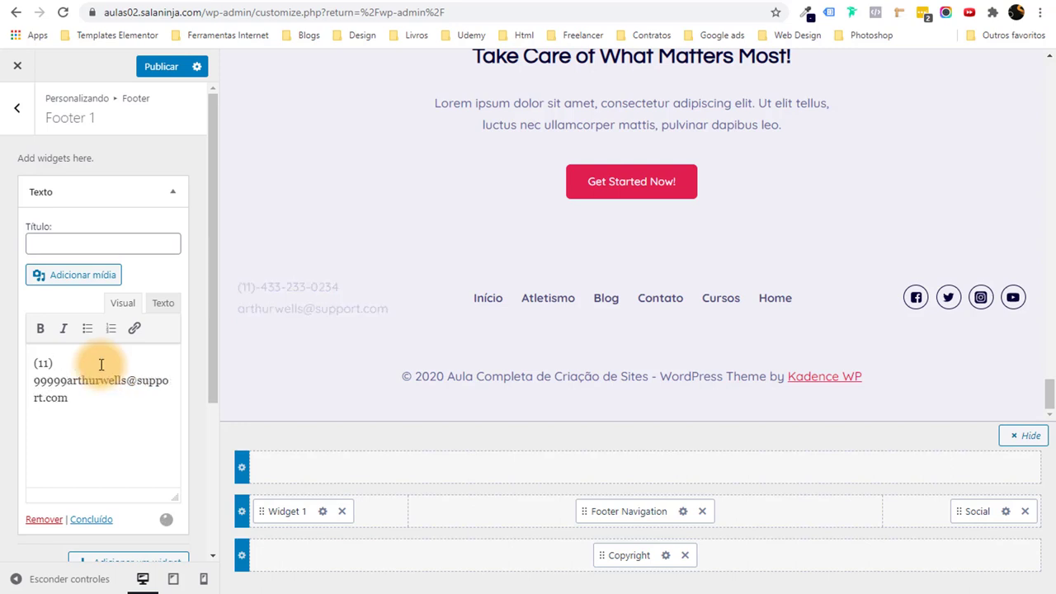
text(-)
key(Return)
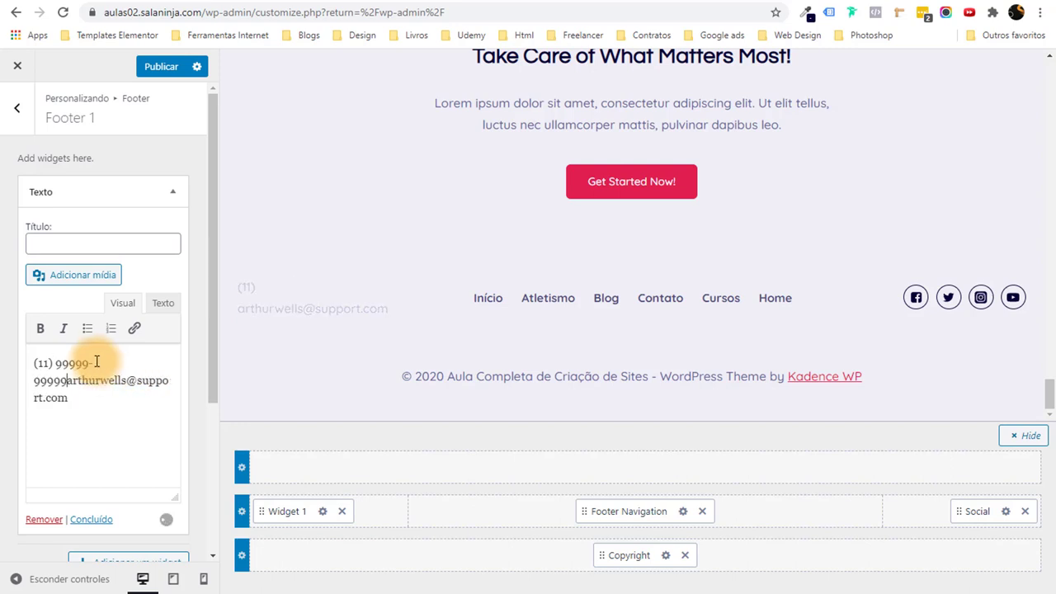
key(BackSpace)
key(BackSpace)
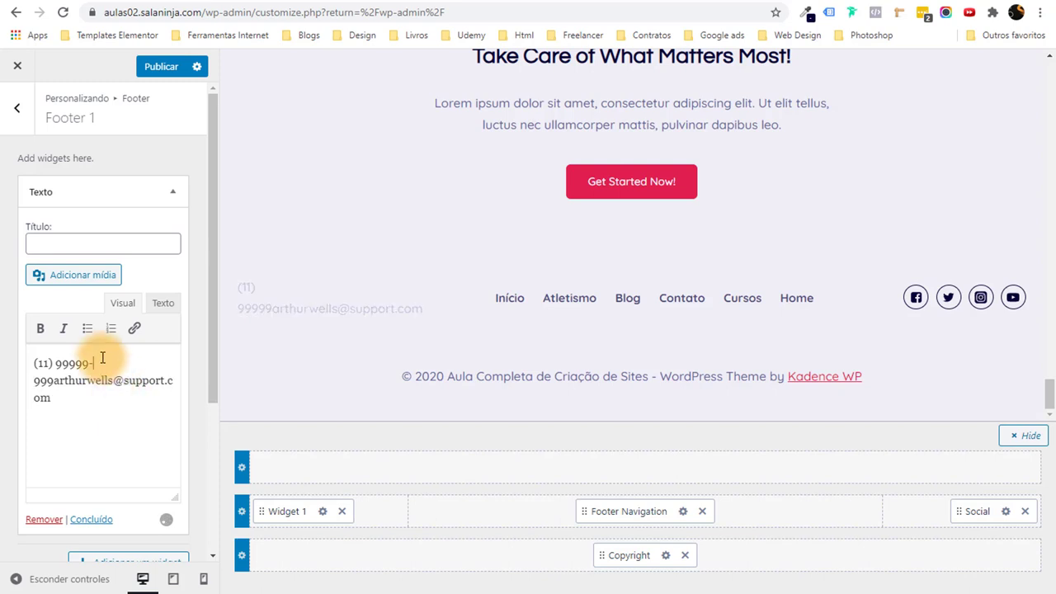
click(51, 380)
key(BackSpace)
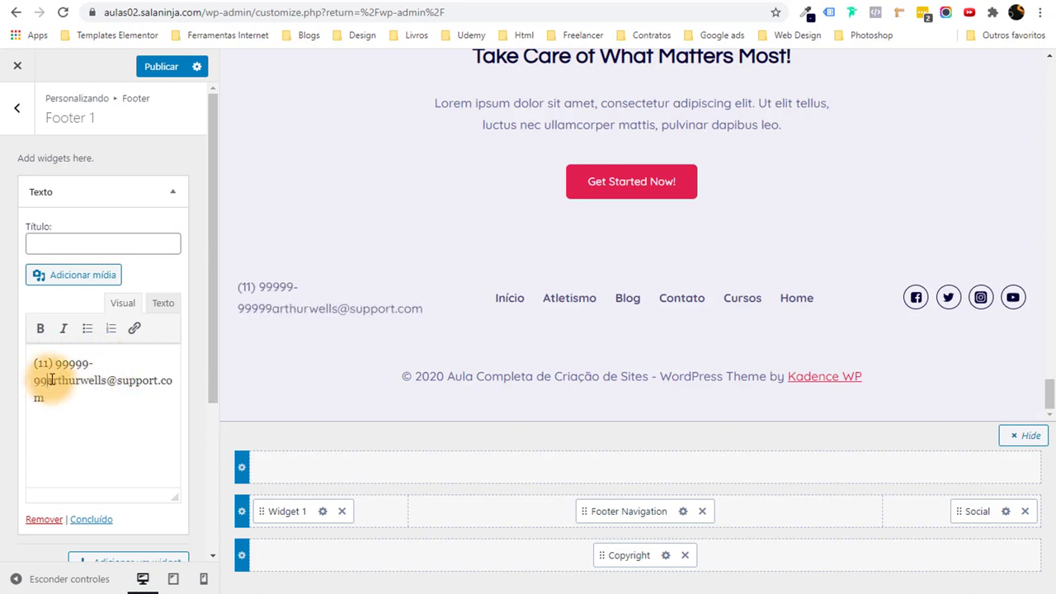
key(Return)
click(116, 366)
key(Delete)
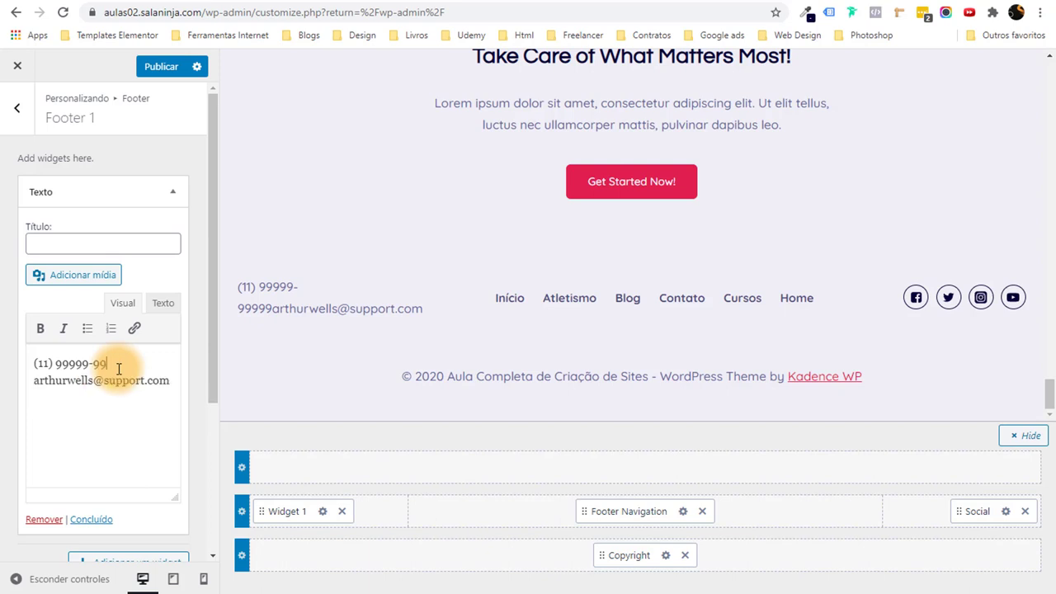
scroll(118, 374, down, 1)
drag(169, 309, 11, 314)
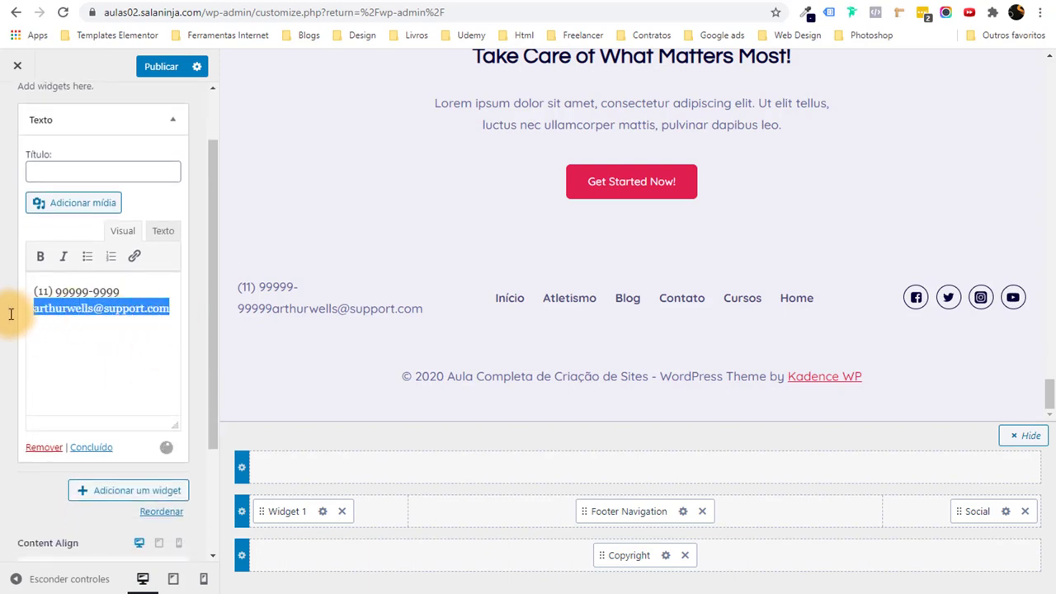
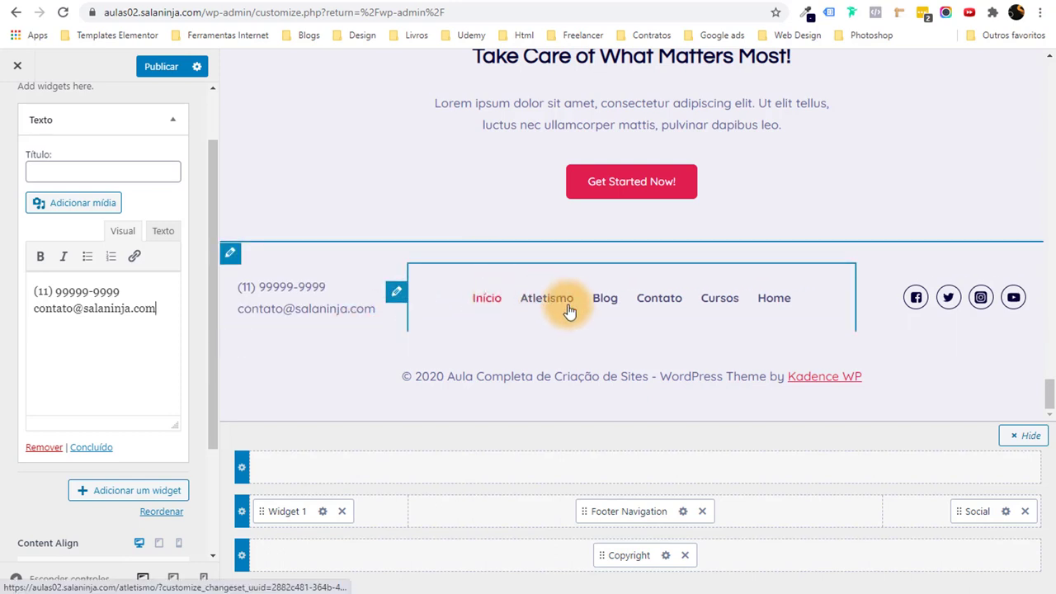
Open the footer social icons settings and look at the Twitter and Facebook items.
click(396, 293)
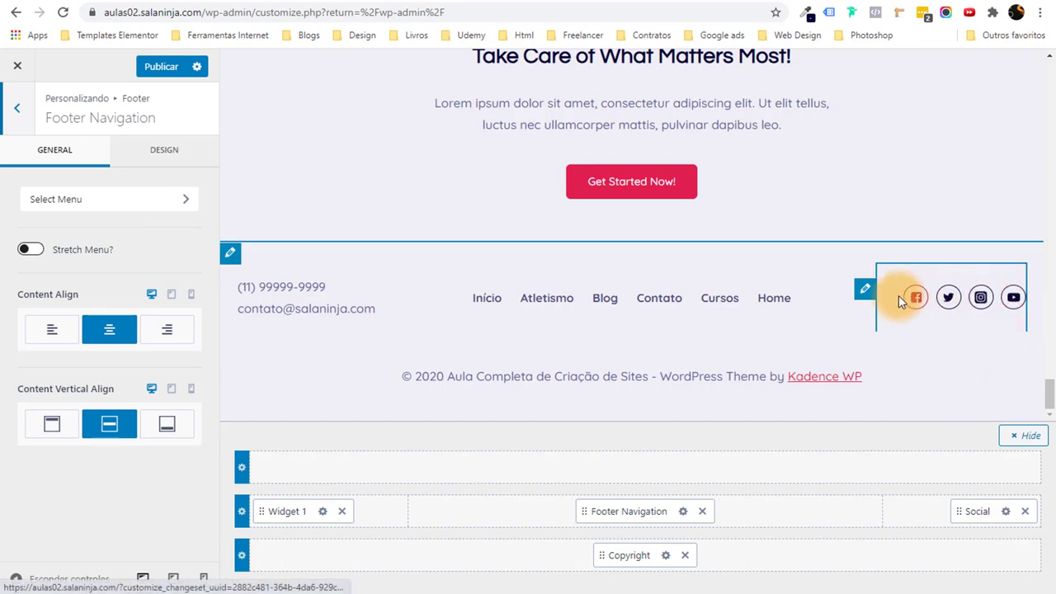
click(865, 289)
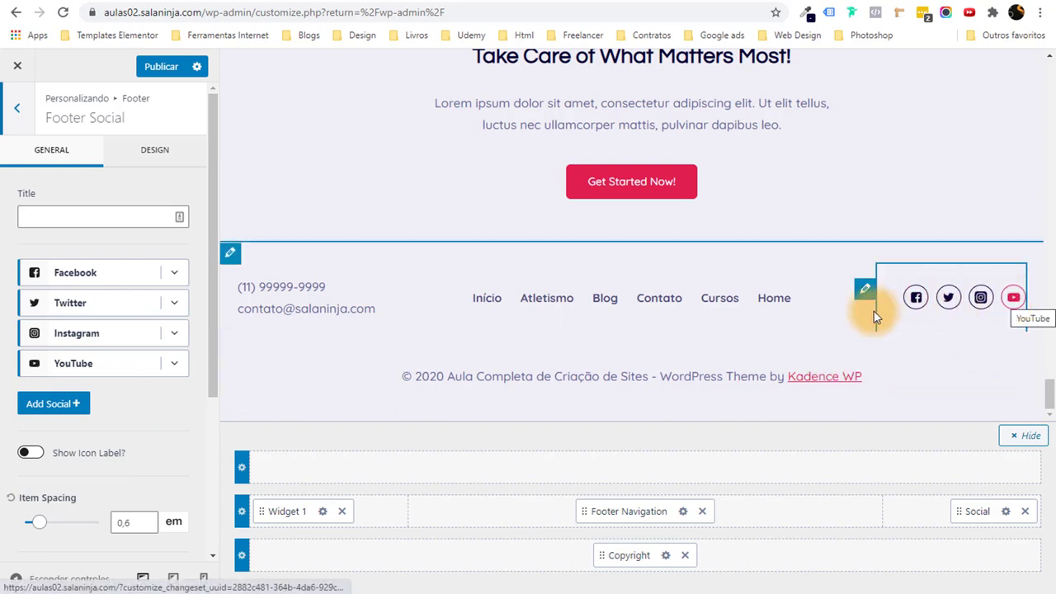
scroll(36, 353, down, 1)
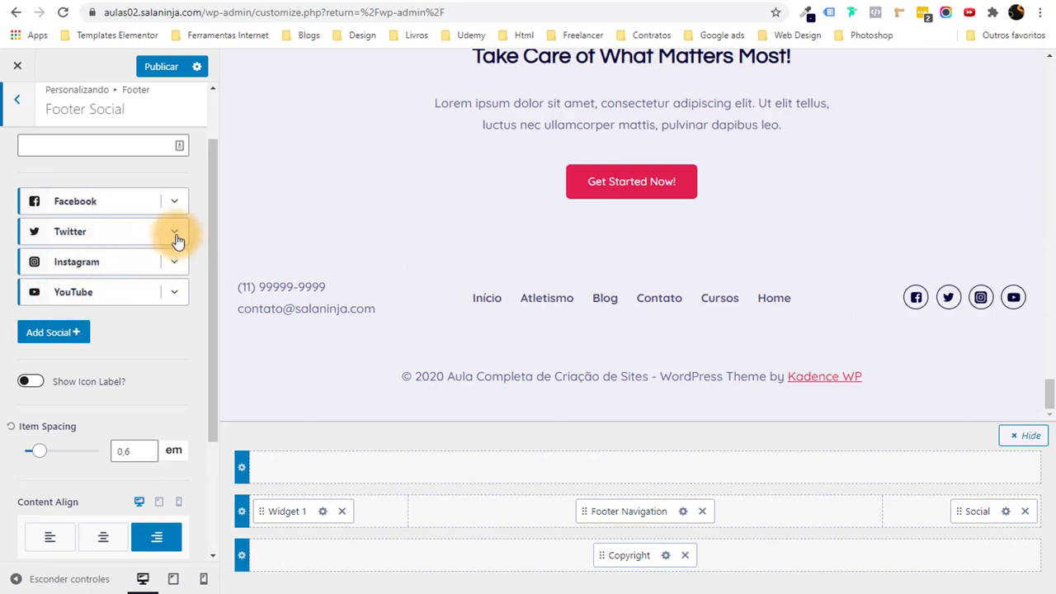
click(175, 235)
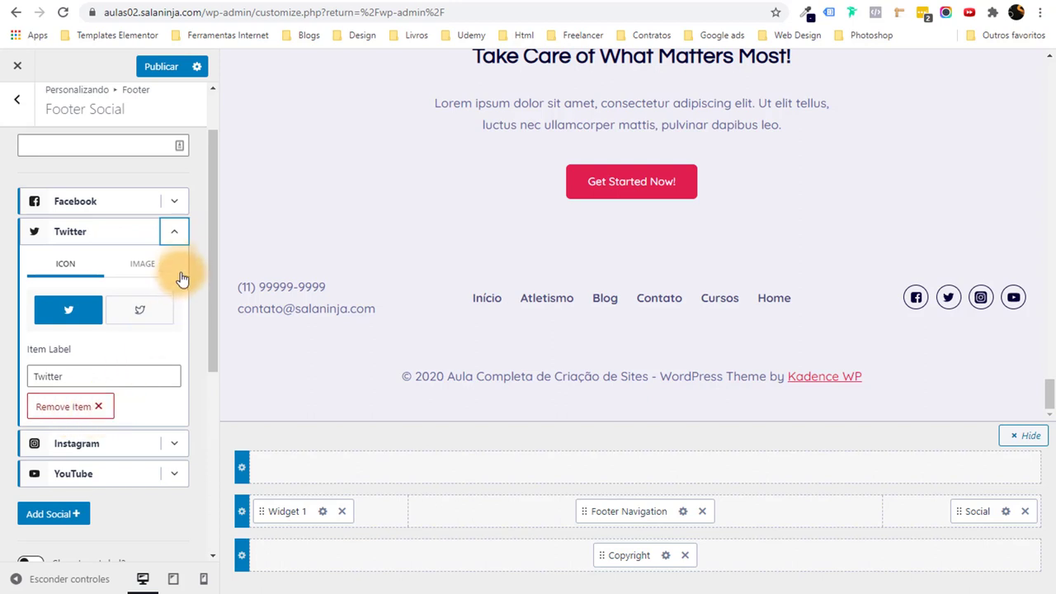
click(174, 236)
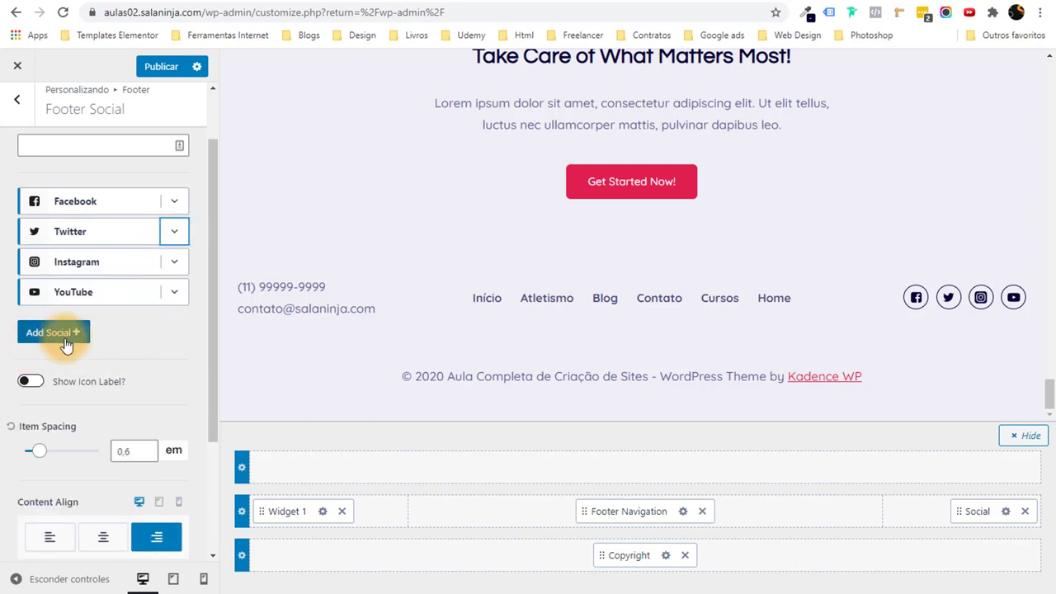
click(172, 205)
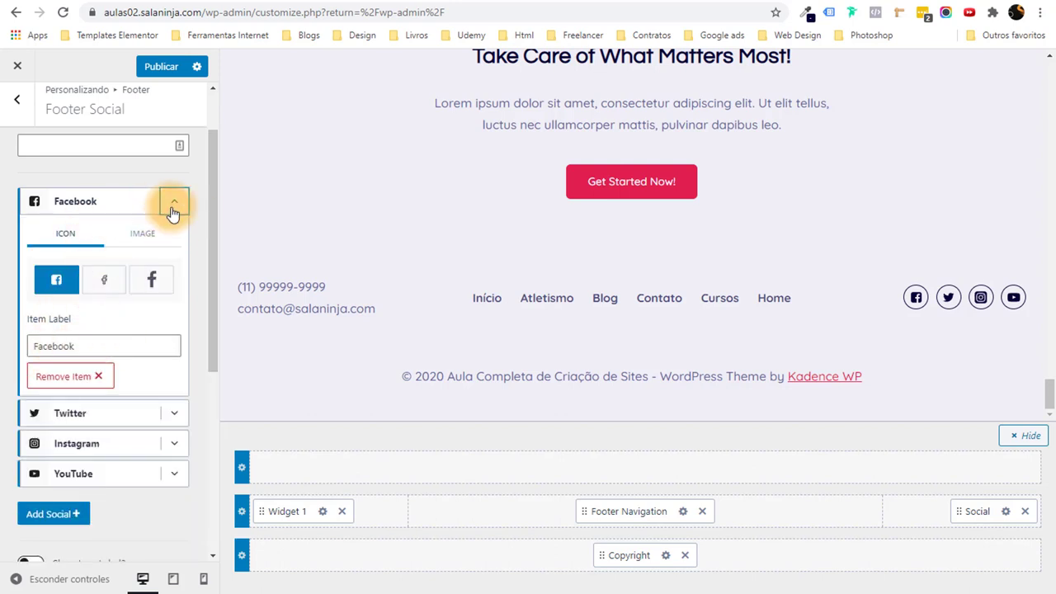
click(173, 203)
scroll(157, 313, down, 2)
scroll(152, 343, down, 1)
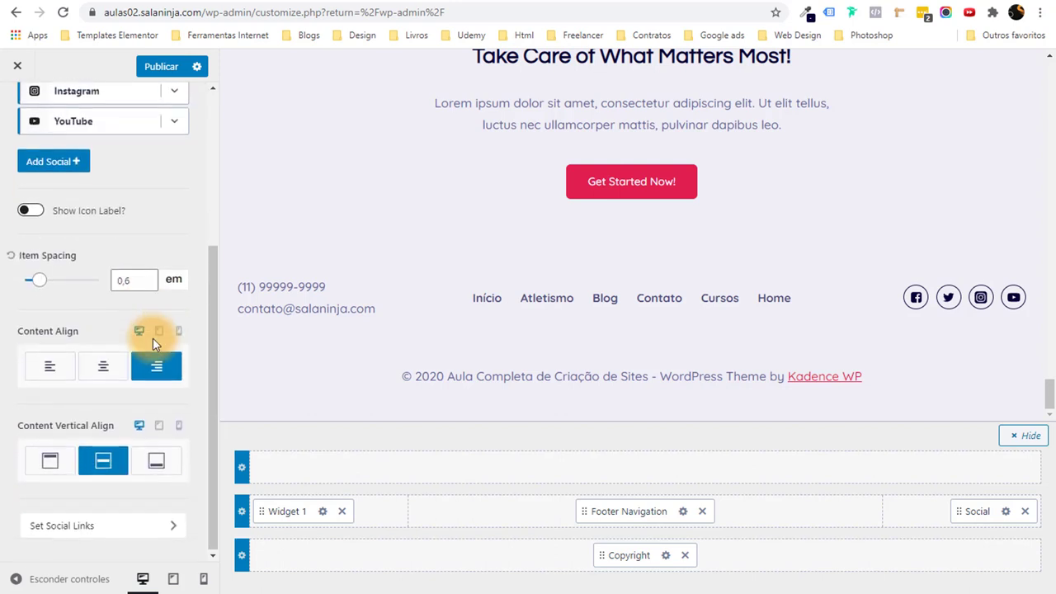
Go to the social link settings, search for the Instagram field, and switch to the Instagram tab.
click(106, 535)
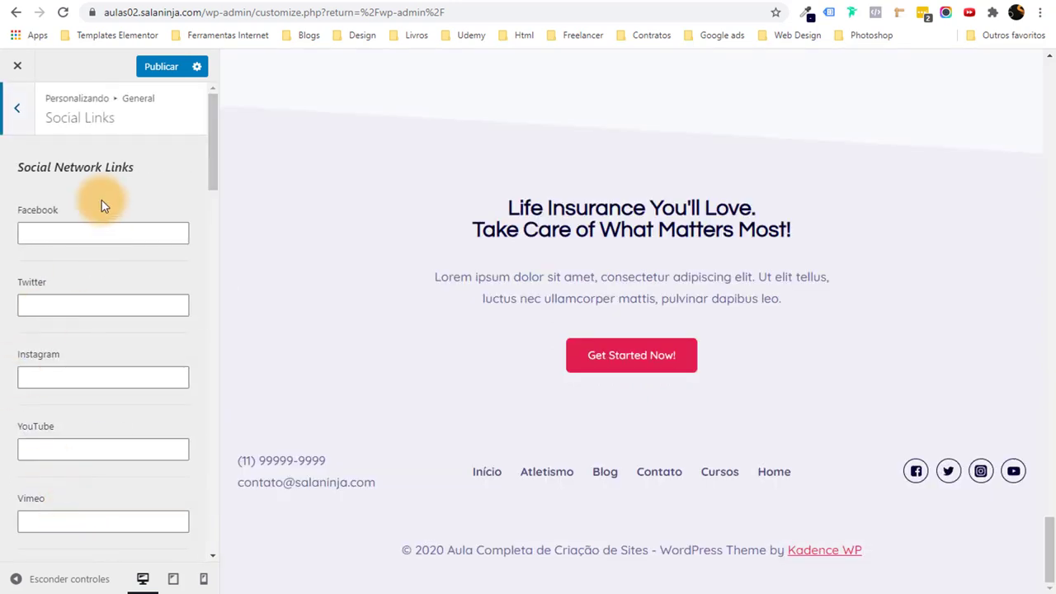
scroll(90, 305, down, 3)
scroll(84, 366, down, 9)
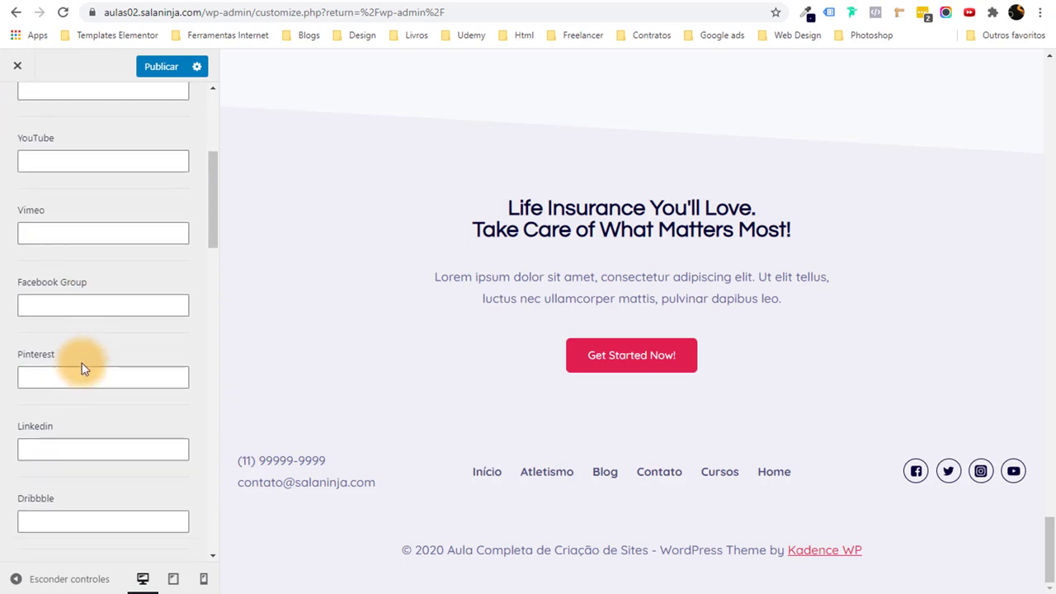
scroll(77, 362, down, 5)
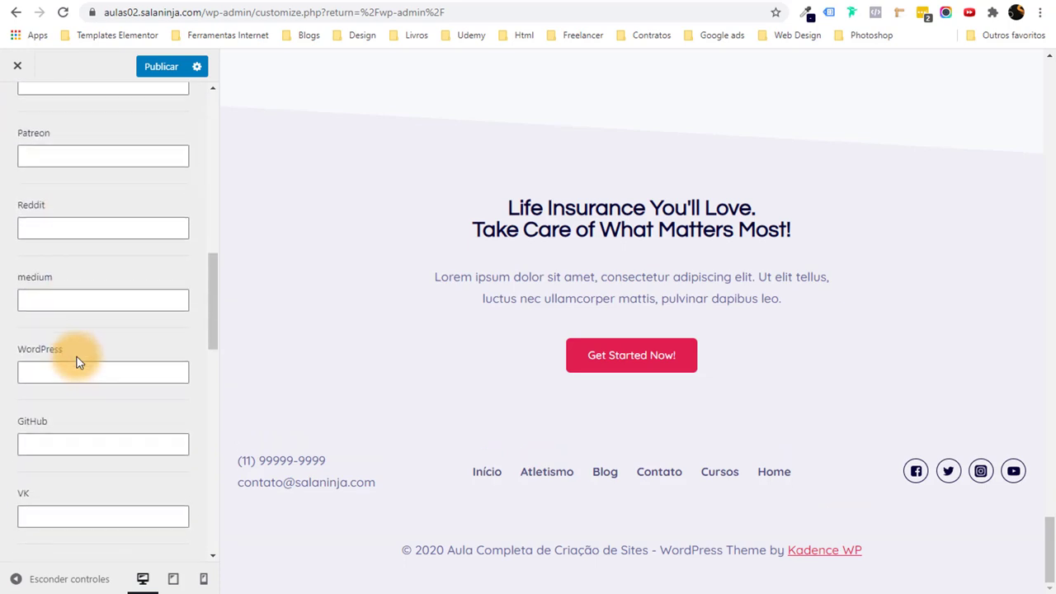
key(ctrl+f)
text(insta)
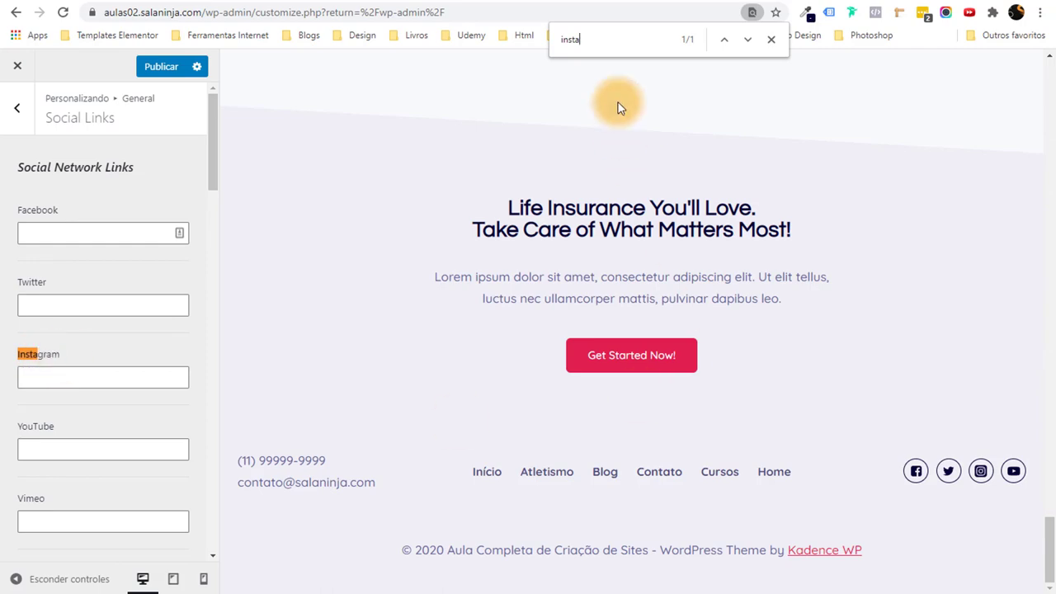
key(ctrl+Tab)
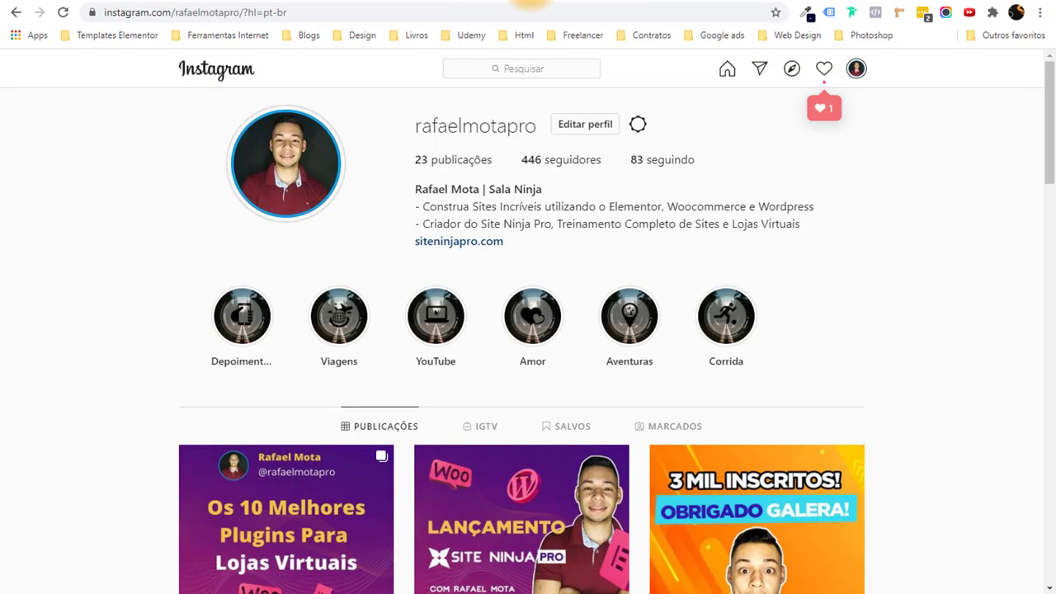
Copy the Instagram profile's URL from the address bar and return to the Customizer tab.
click(276, 11)
right_click(241, 14)
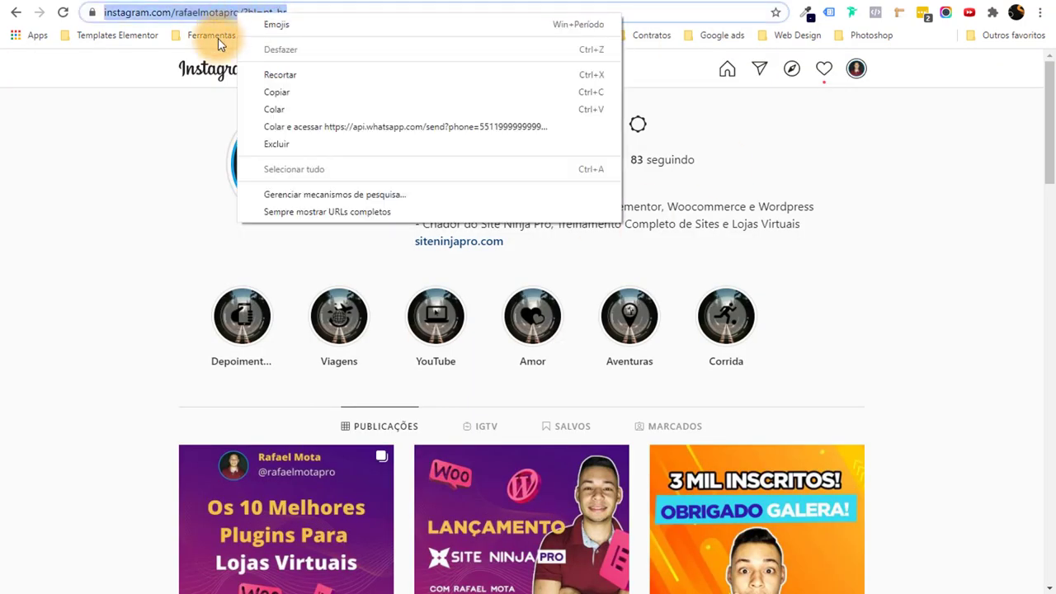
click(115, 213)
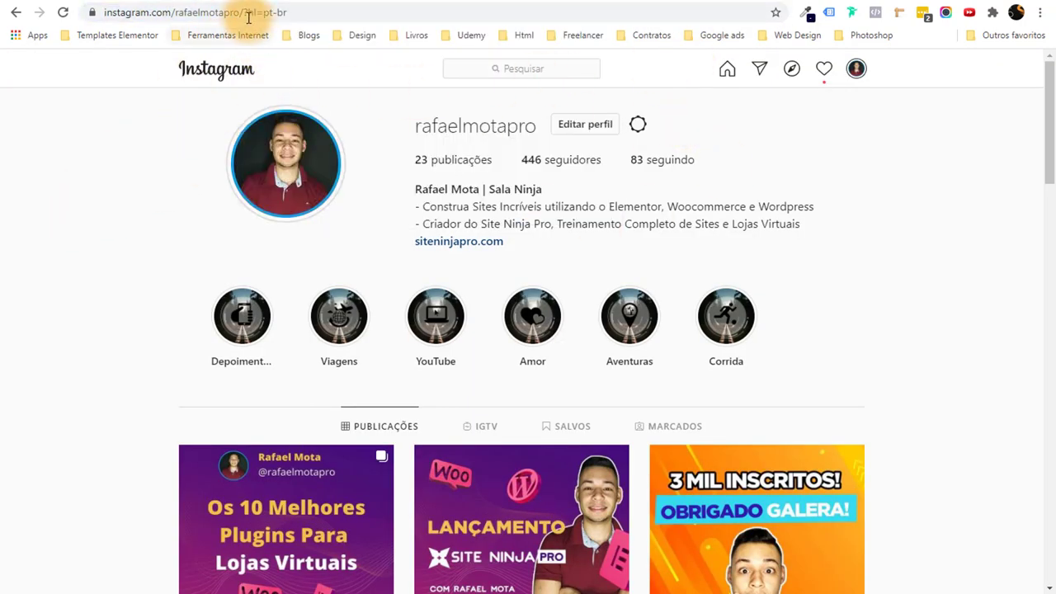
drag(244, 12, 175, 12)
drag(50, 23, 170, 24)
right_click(194, 11)
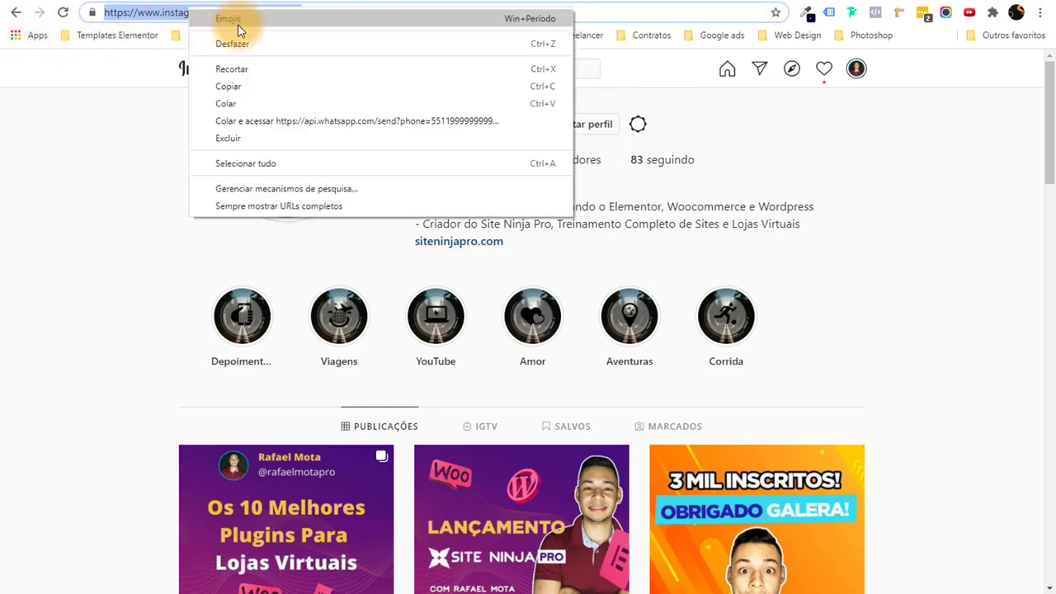
click(278, 80)
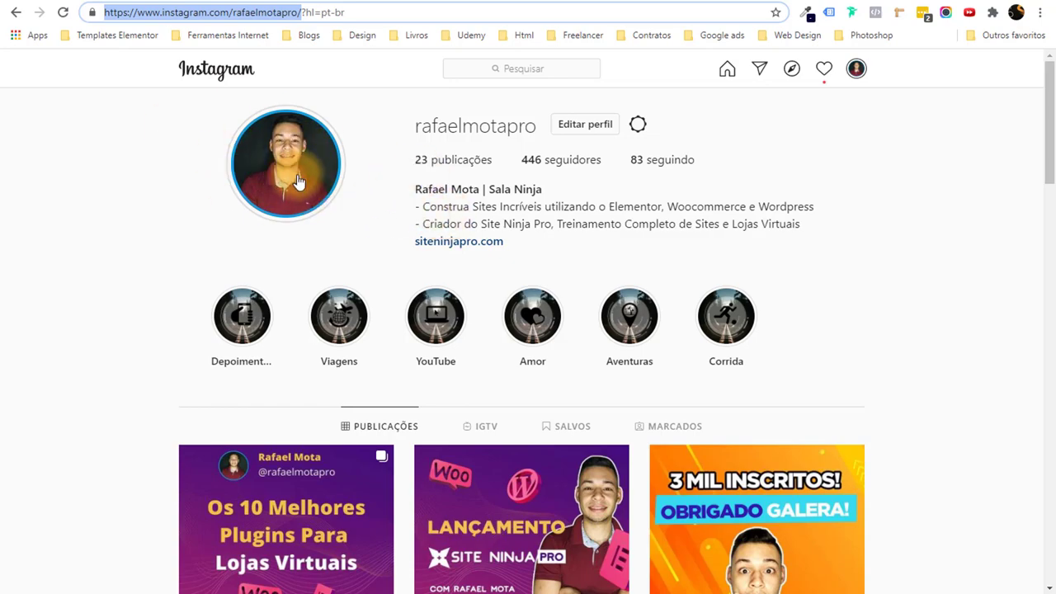
scroll(298, 182, down, 1)
scroll(301, 180, down, 5)
scroll(297, 180, up, 6)
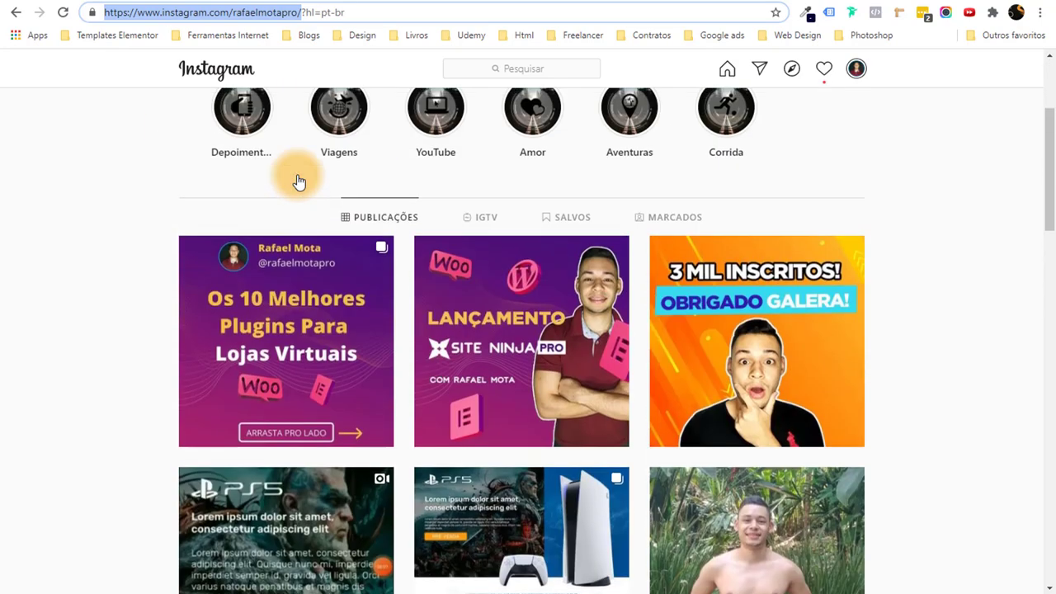
key(ctrl+Tab)
Paste the Instagram profile link into the Instagram social field.
click(123, 377)
key(ctrl+v)
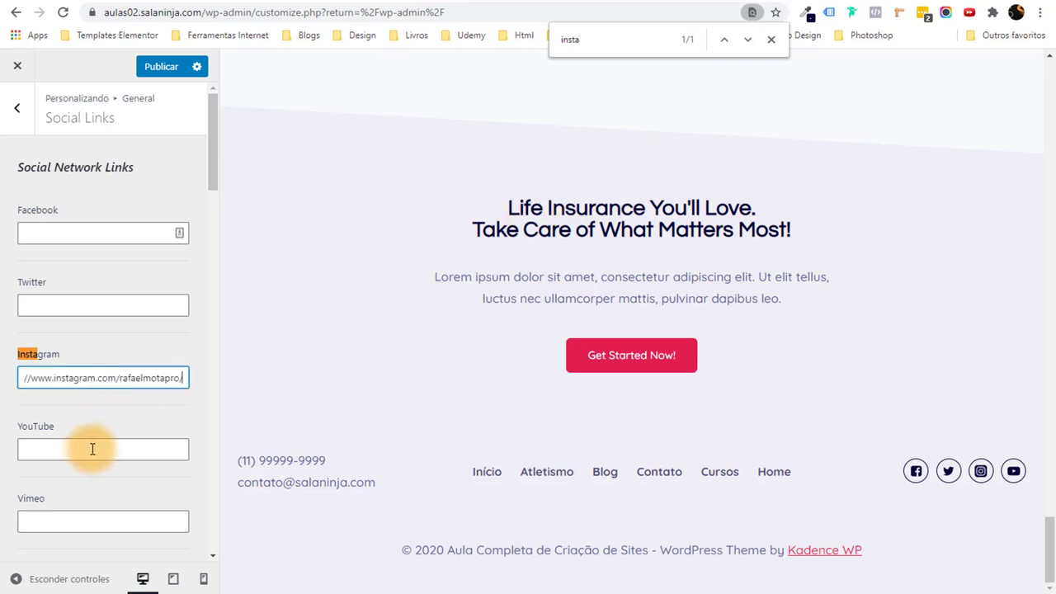
click(2, 387)
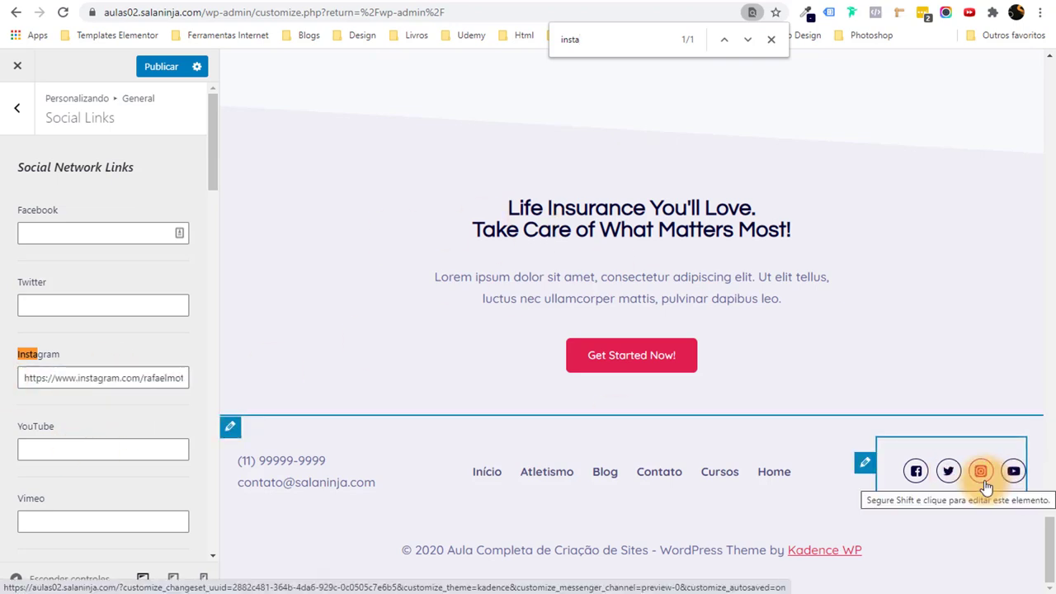
Return to the top-level Customizer panel, publish the changes, and close the Customizer.
click(18, 109)
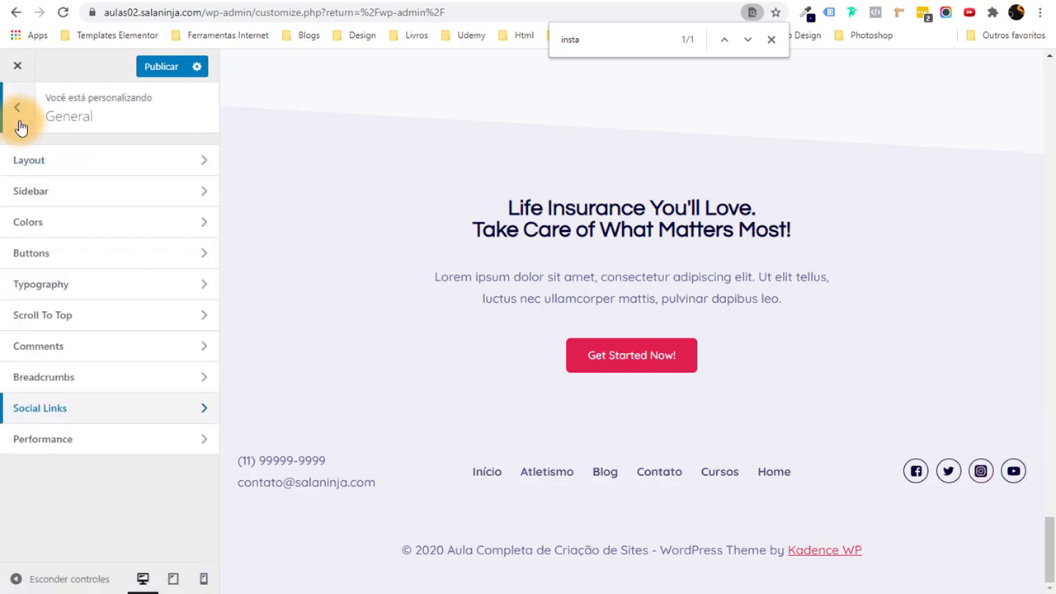
click(21, 125)
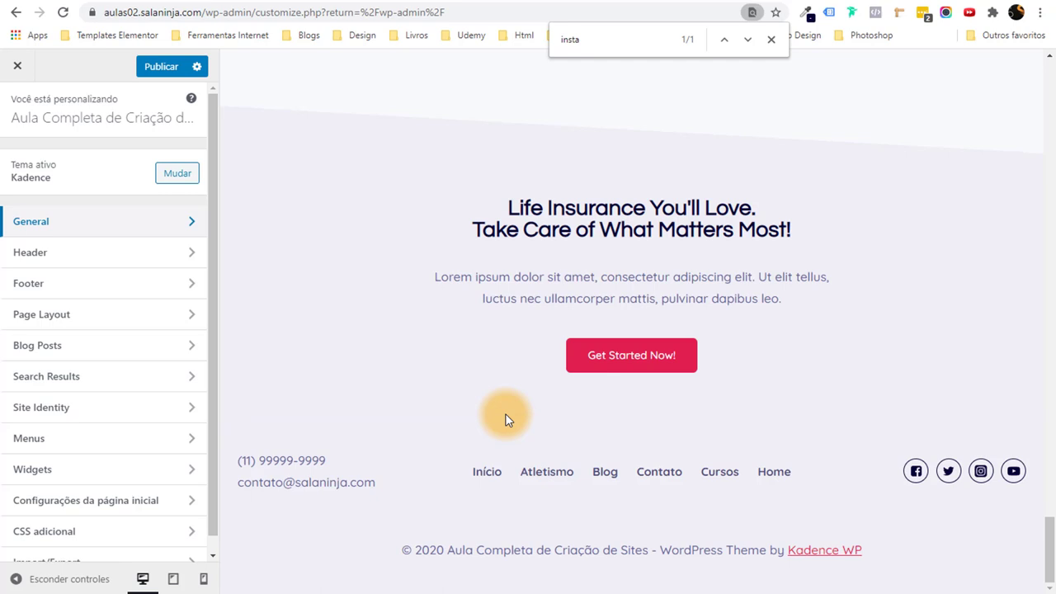
click(156, 66)
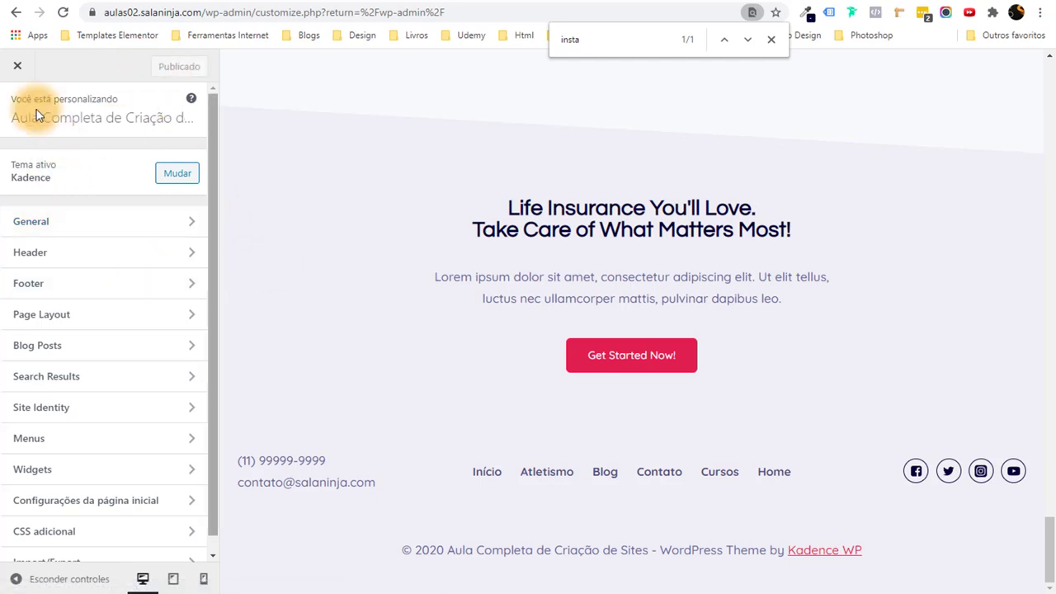
click(9, 69)
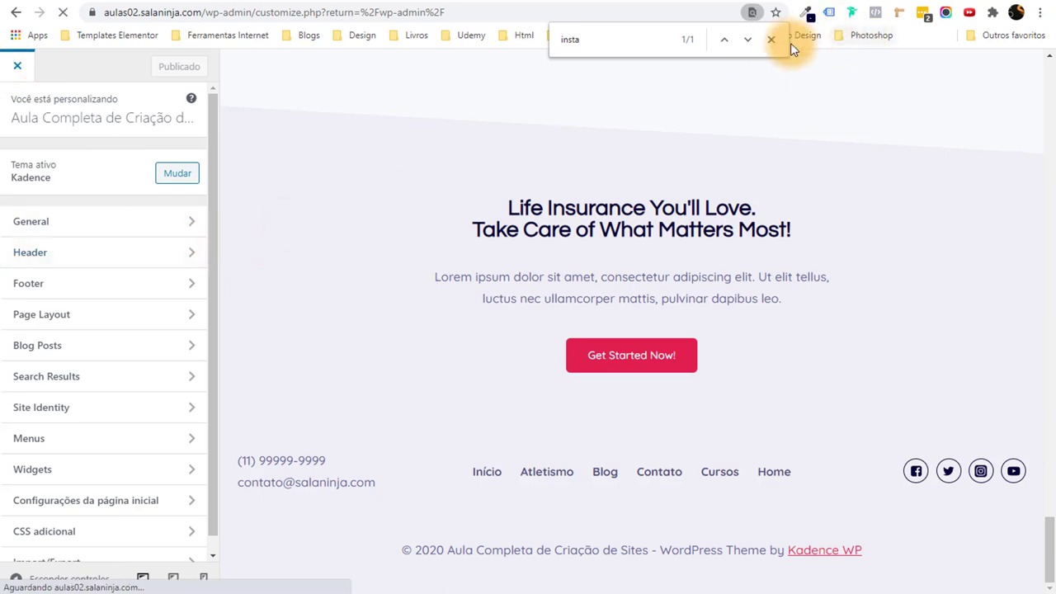
Browse the live home page, then return to the Painel dashboard from the admin bar.
mouse_move(123, 74)
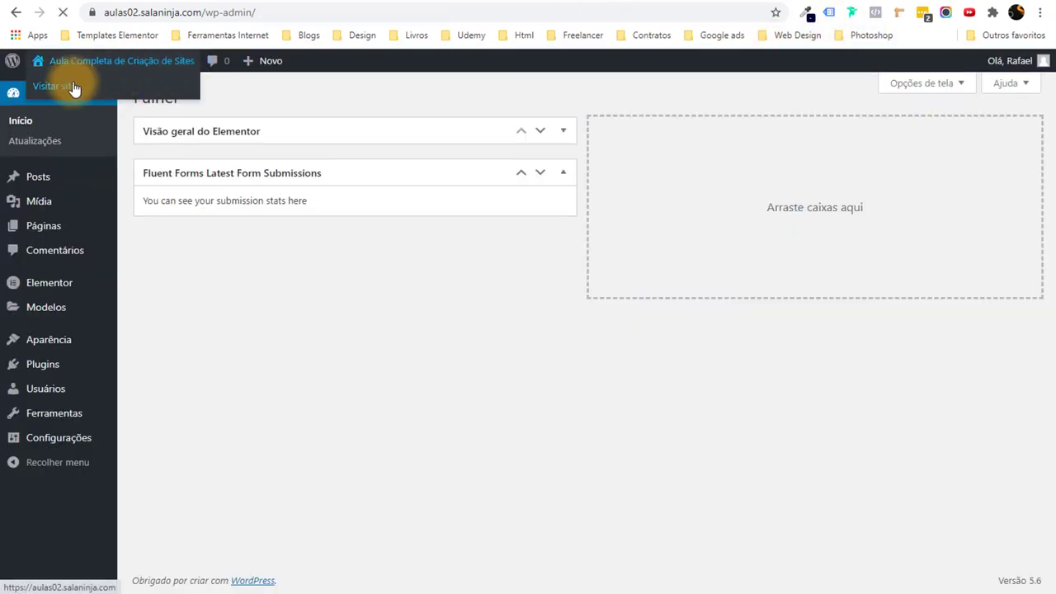
click(74, 88)
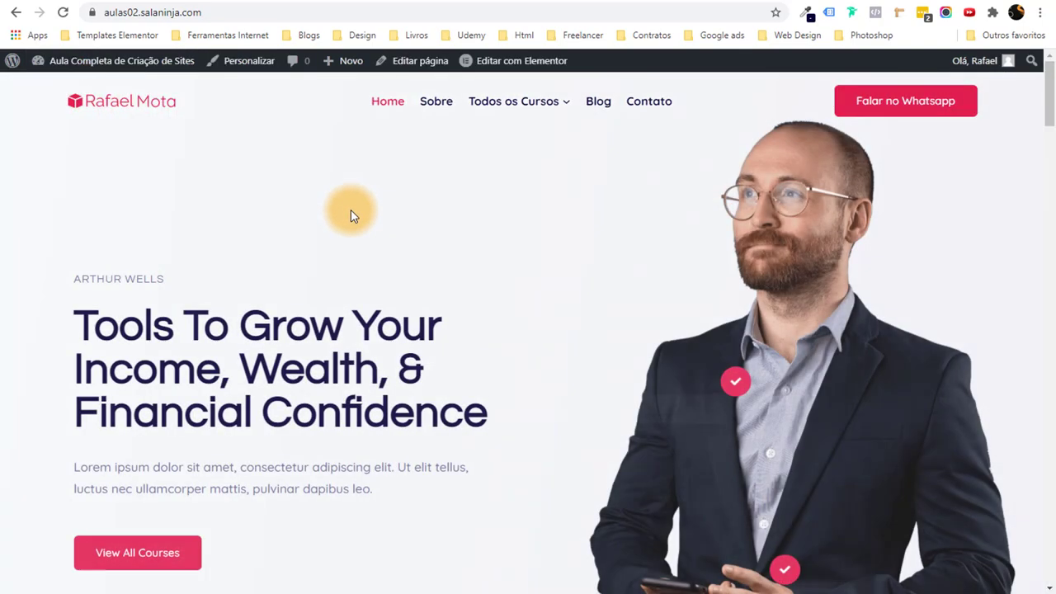
scroll(231, 276, down, 6)
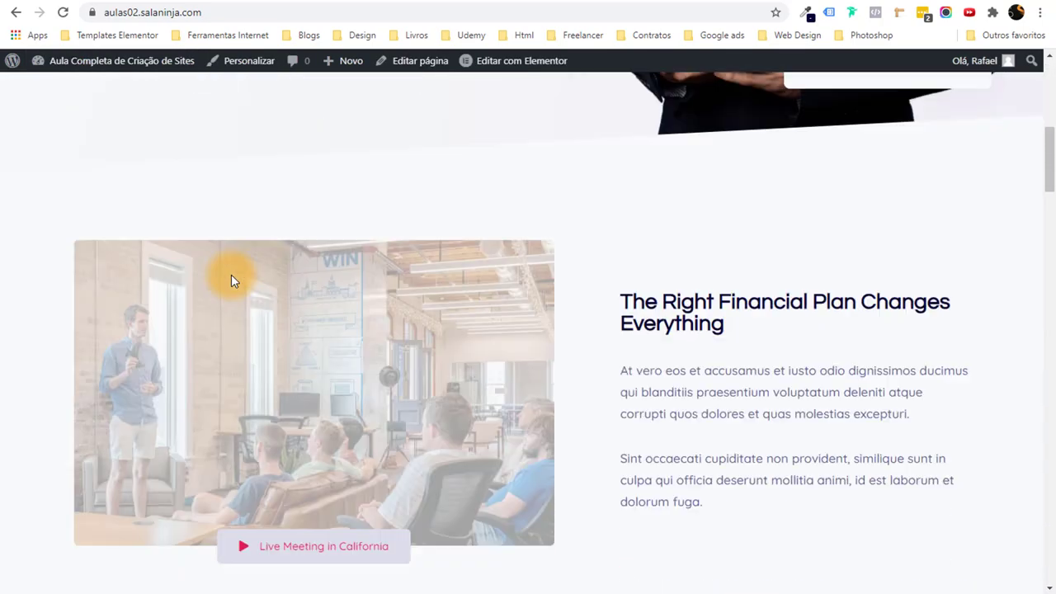
scroll(231, 280, down, 3)
mouse_move(1049, 193)
mouse_down()
mouse_move(1037, 320)
mouse_move(1051, 437)
mouse_move(1046, 193)
mouse_up()
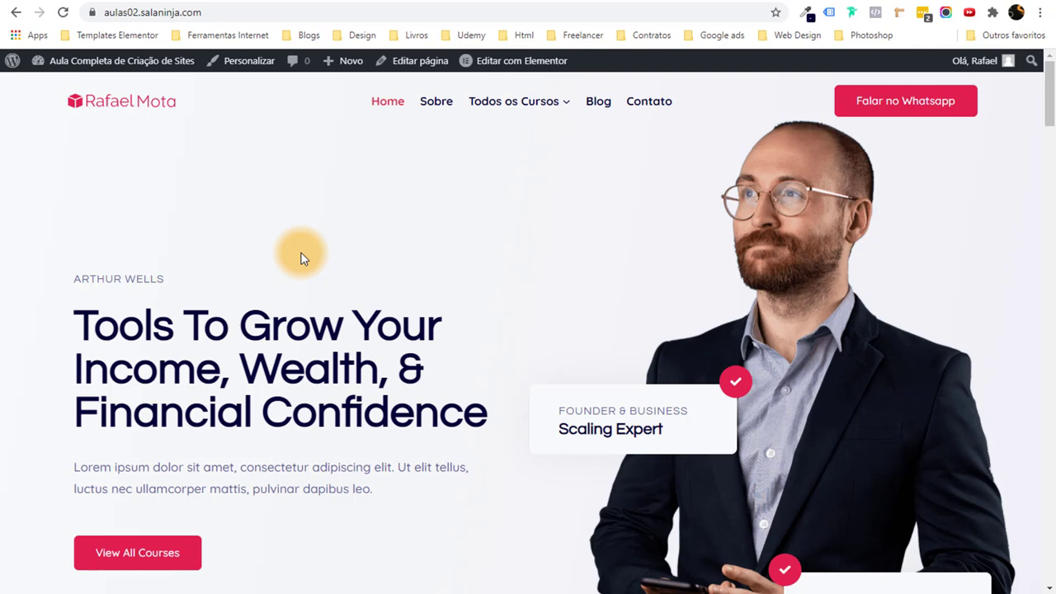
scroll(158, 222, down, 13)
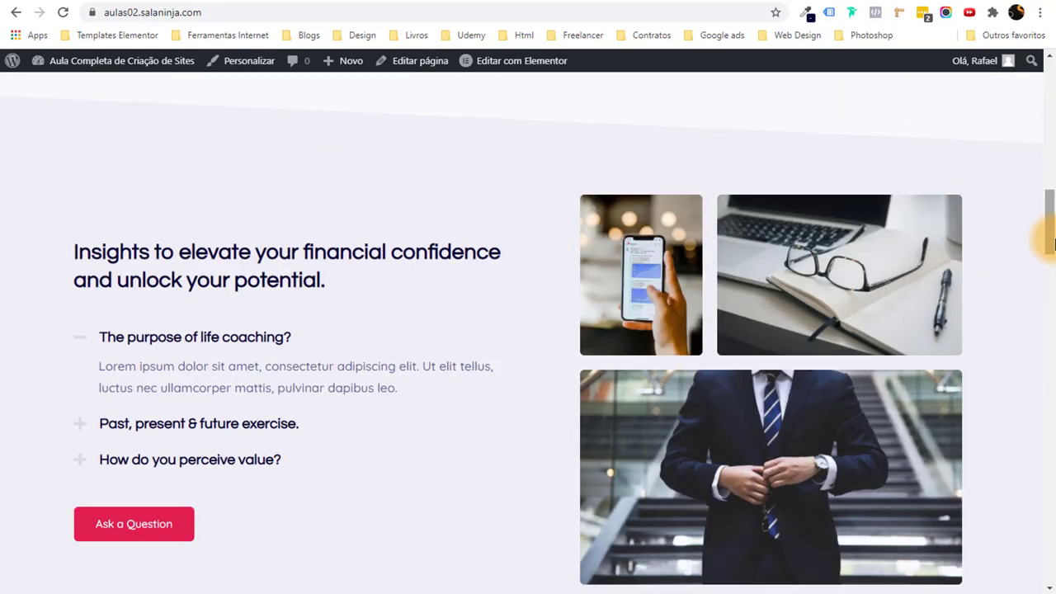
drag(1054, 242, 1053, 93)
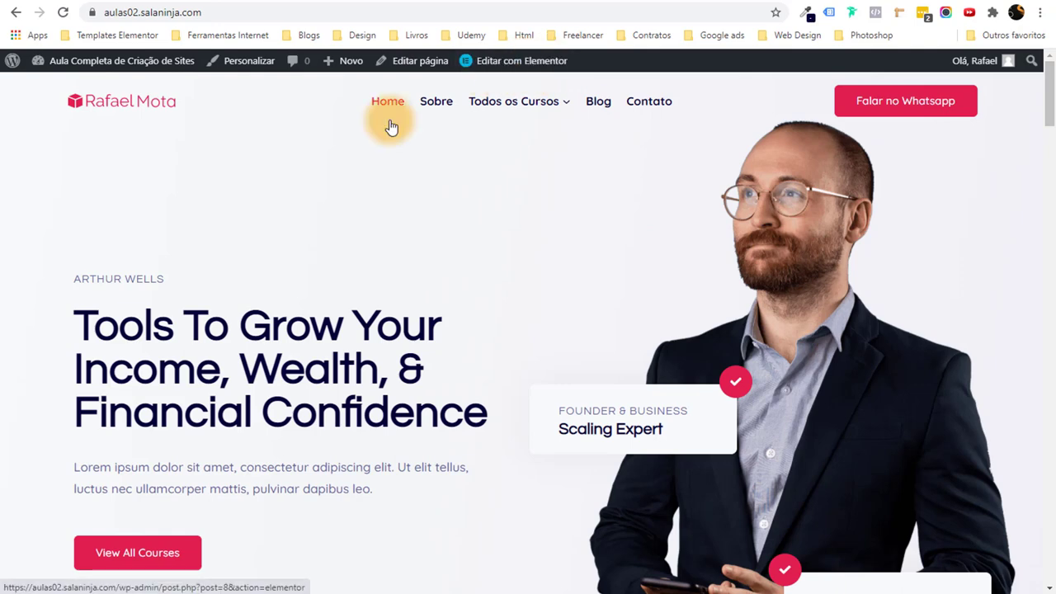
mouse_move(59, 66)
click(58, 88)
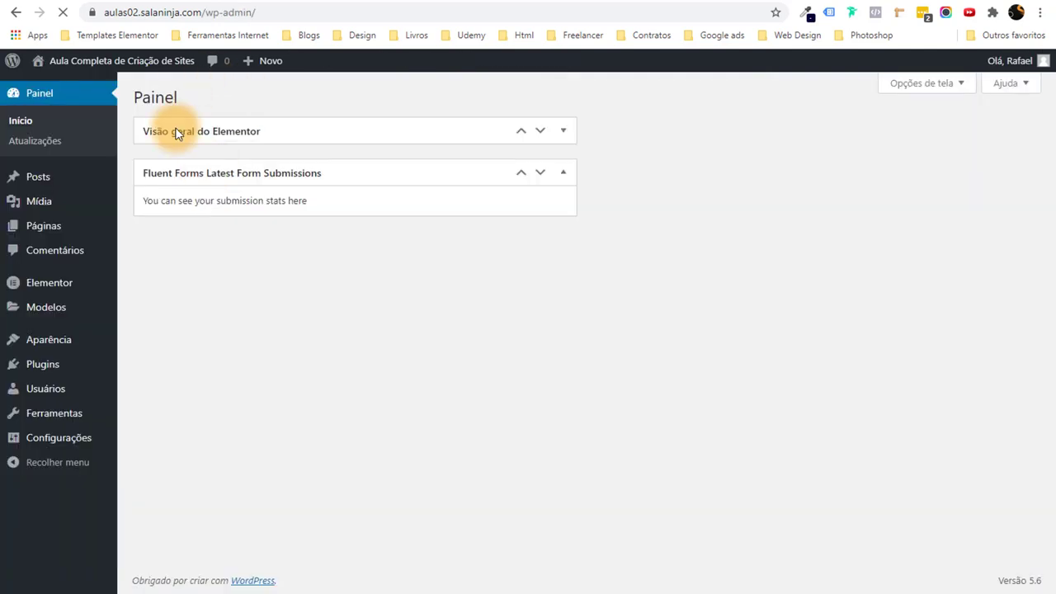
Open the Home page from Páginas, dismiss the welcome dialog, and launch 'Editar com Elementor'.
click(62, 228)
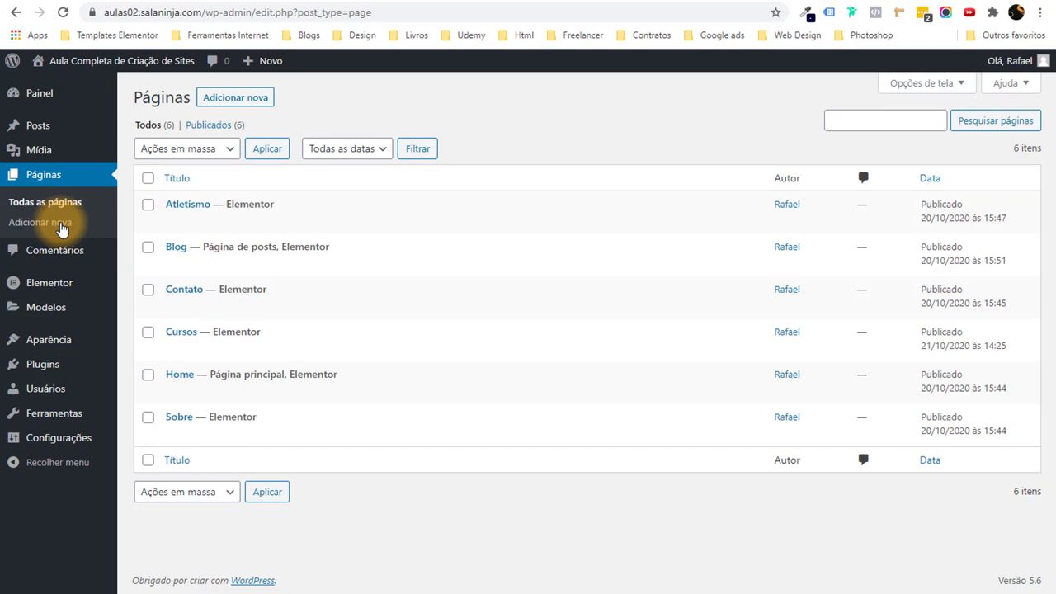
click(181, 379)
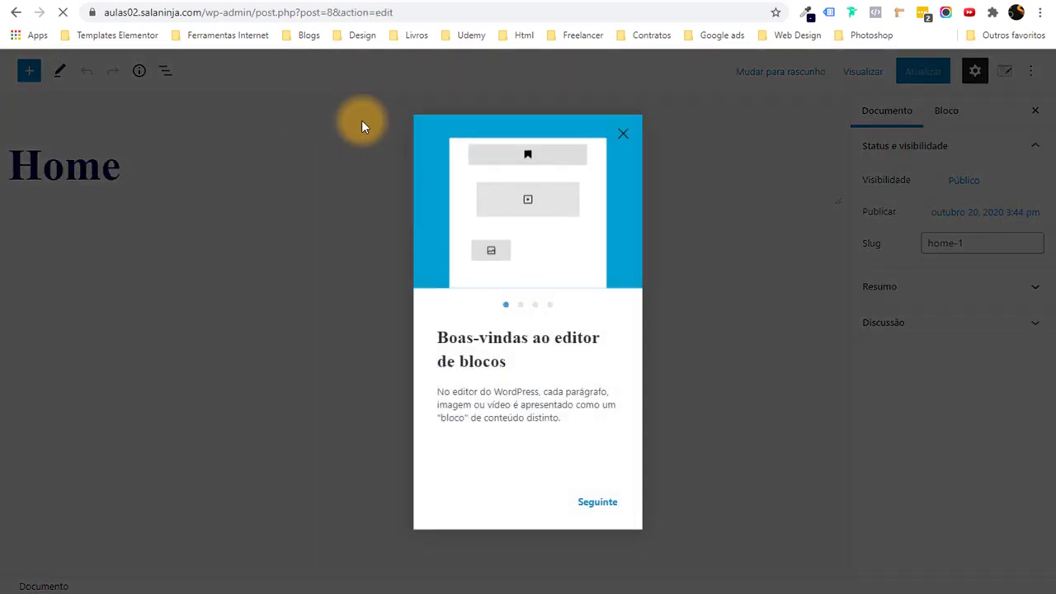
click(622, 137)
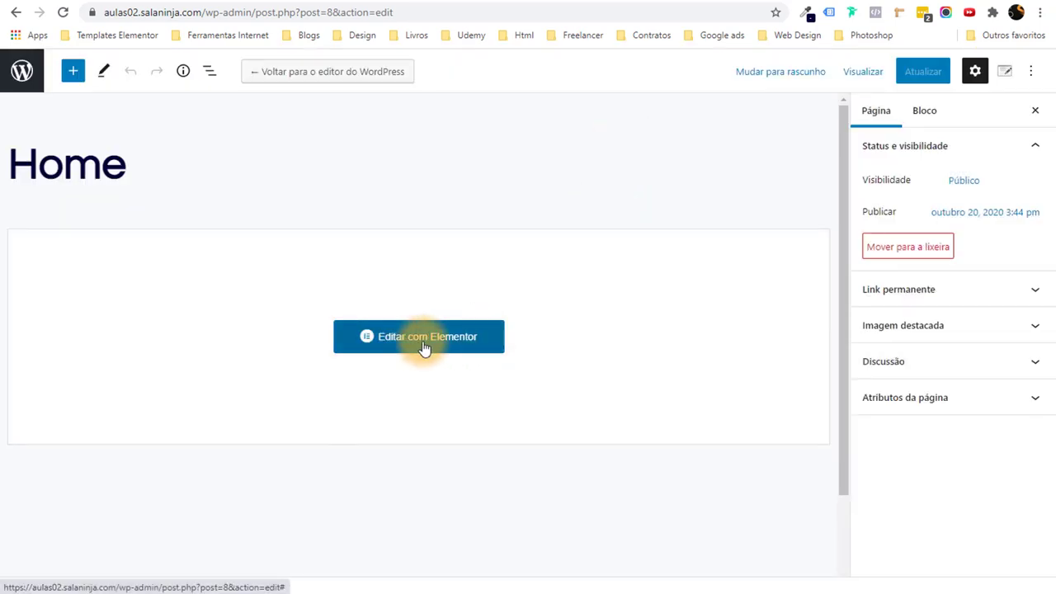
click(424, 344)
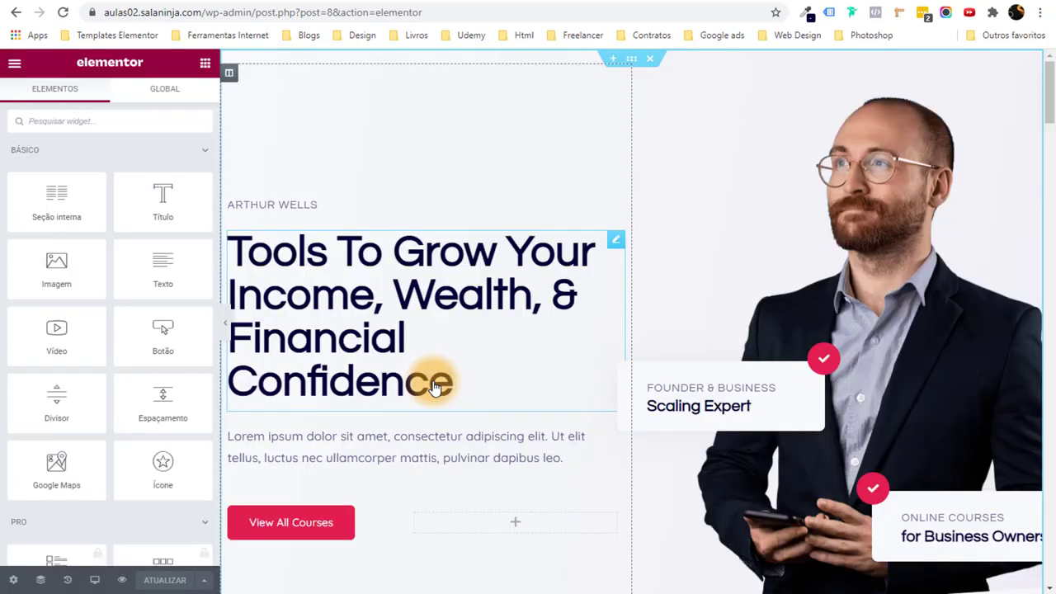
scroll(435, 379, down, 5)
scroll(454, 228, up, 5)
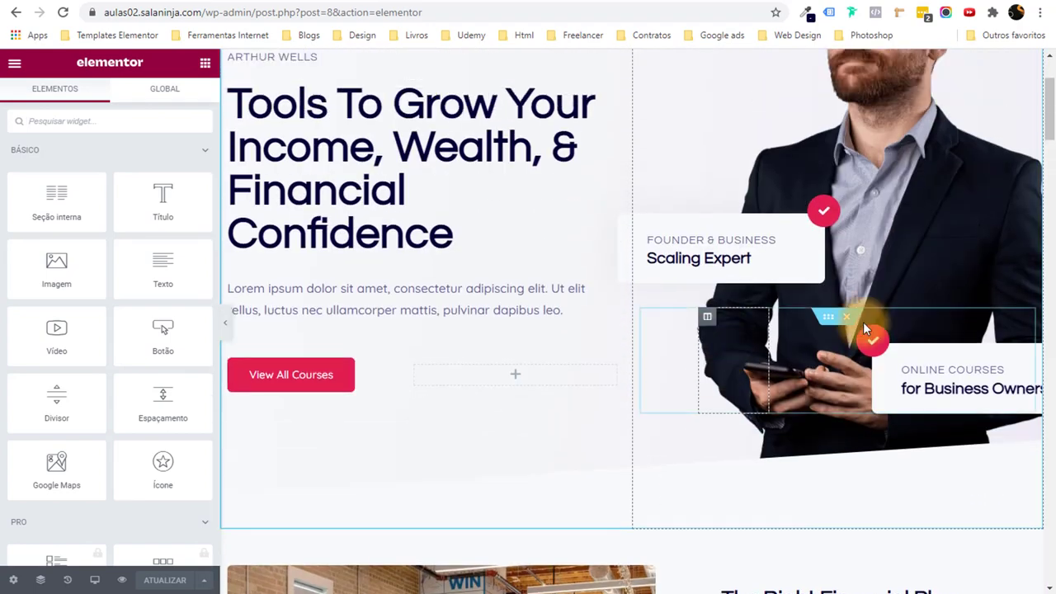
scroll(822, 294, down, 5)
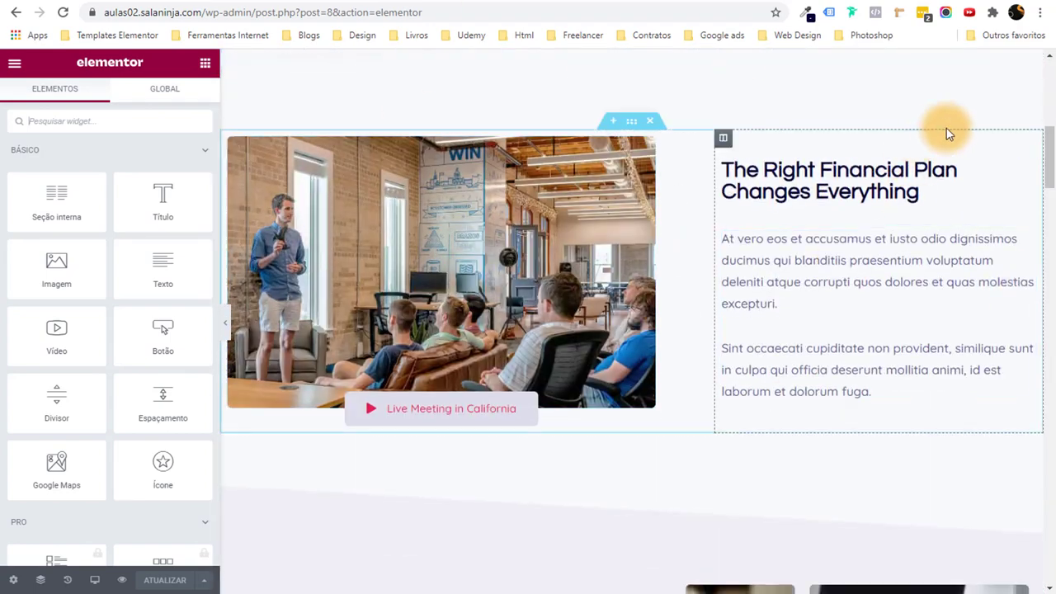
scroll(1053, 178, down, 3)
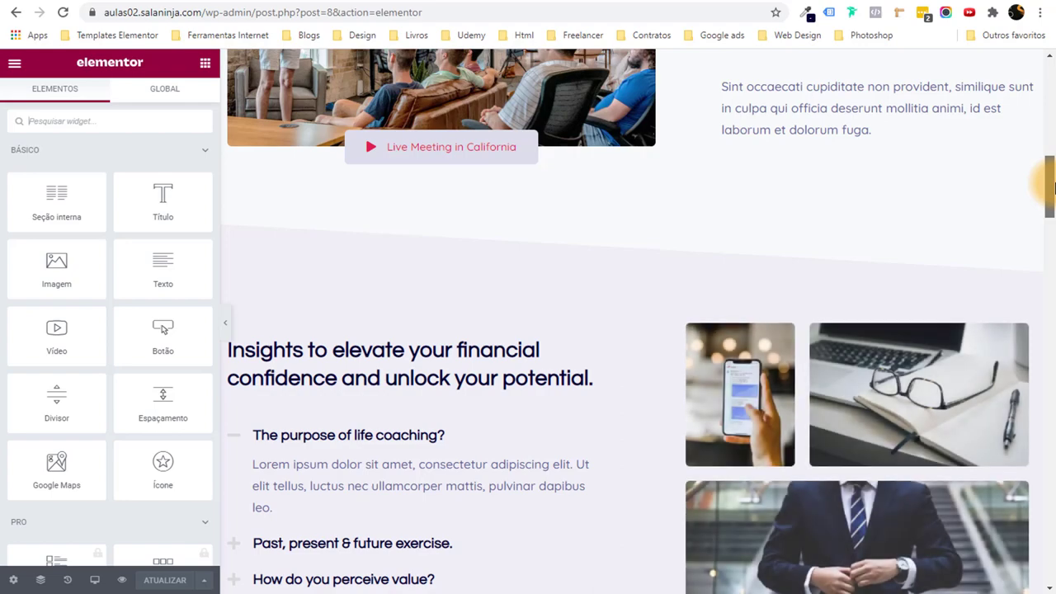
drag(1051, 188, 1046, 15)
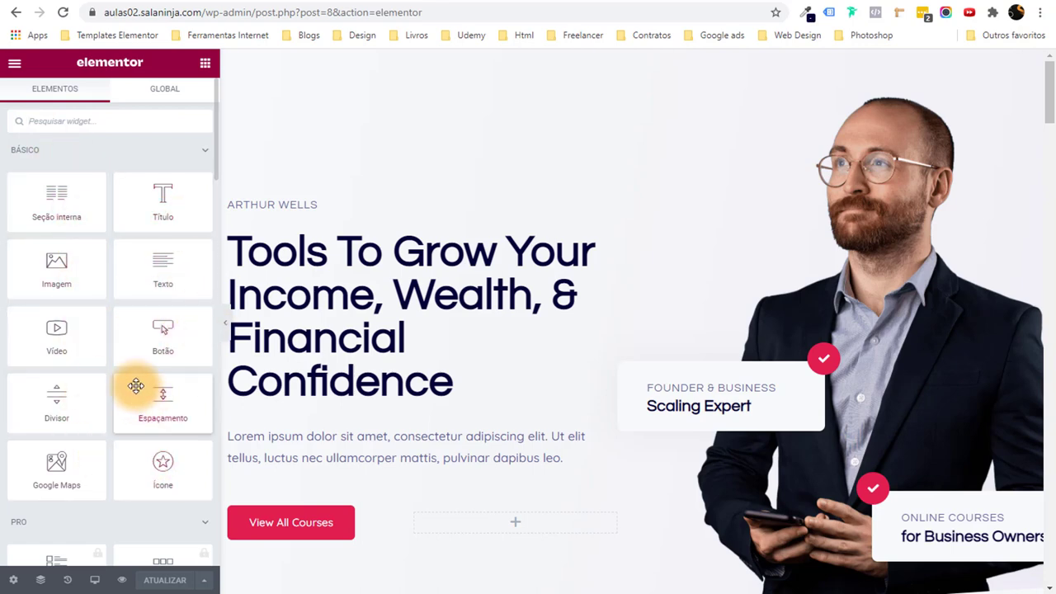
drag(161, 347, 309, 388)
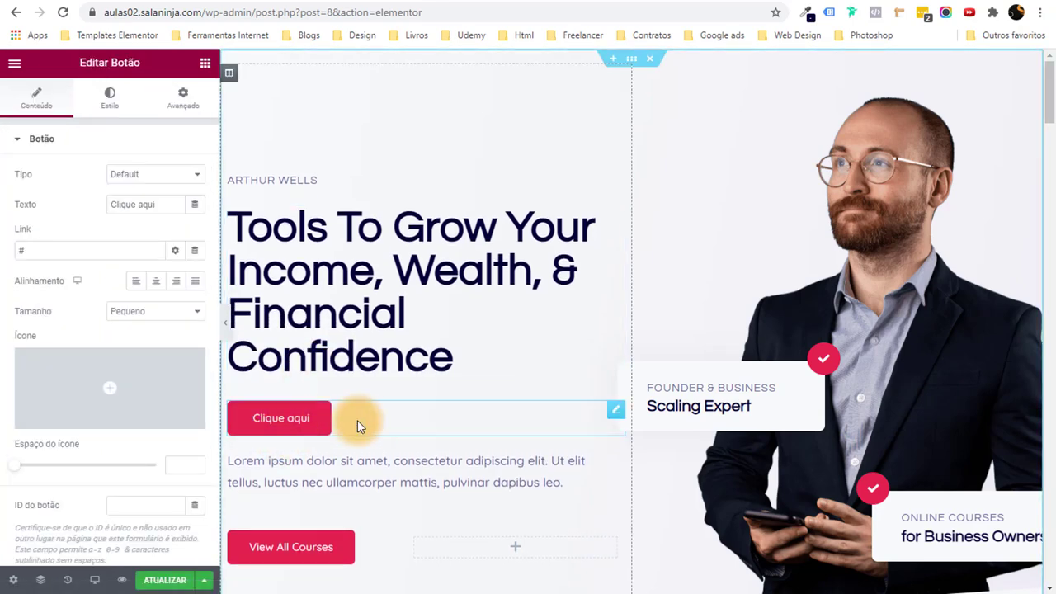
right_click(620, 408)
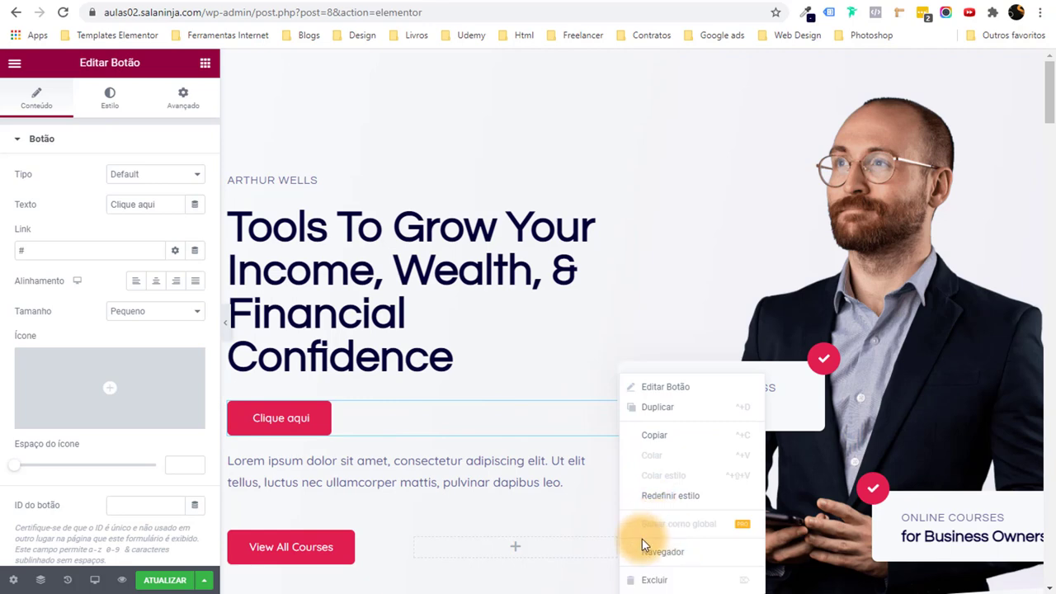
click(645, 580)
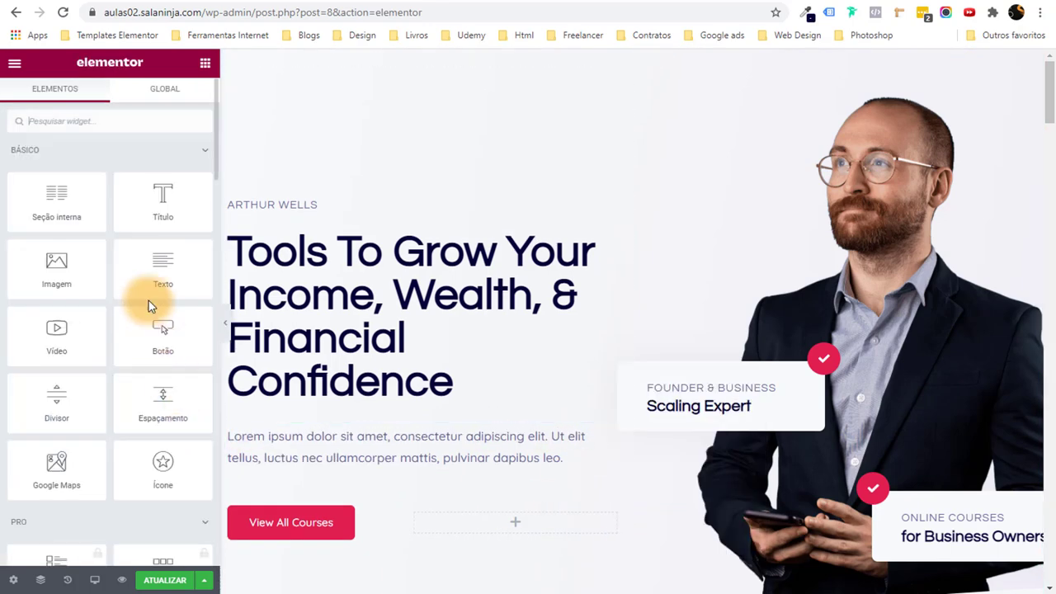
scroll(136, 306, down, 2)
drag(51, 140, 490, 241)
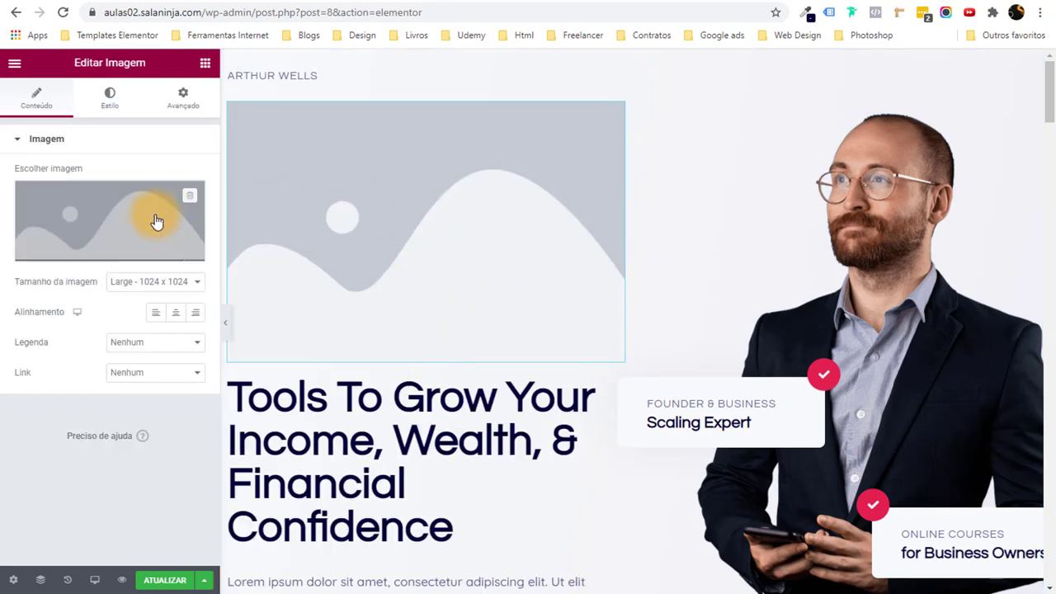
click(107, 218)
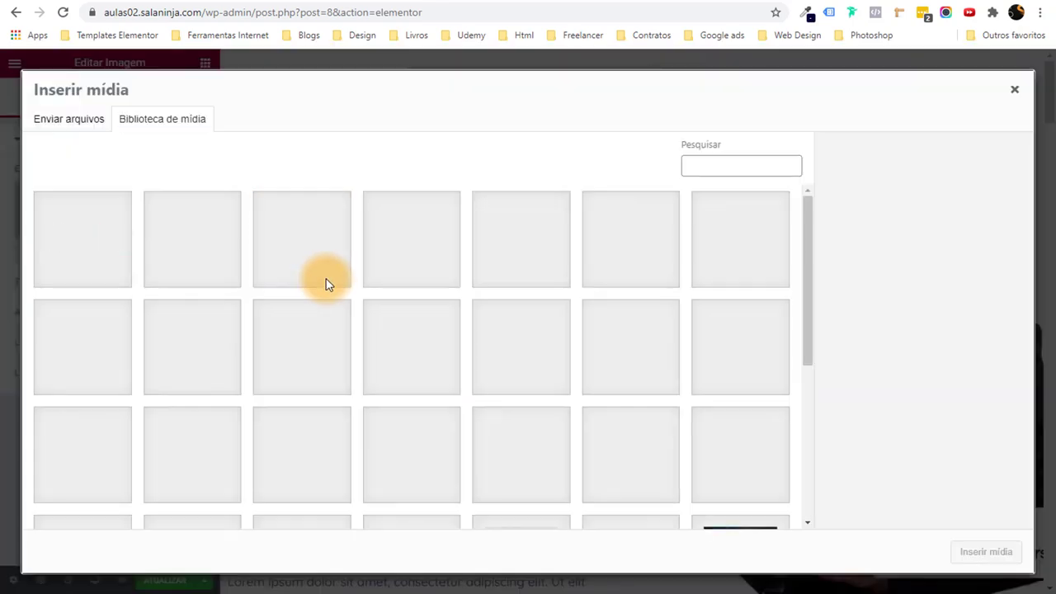
click(705, 461)
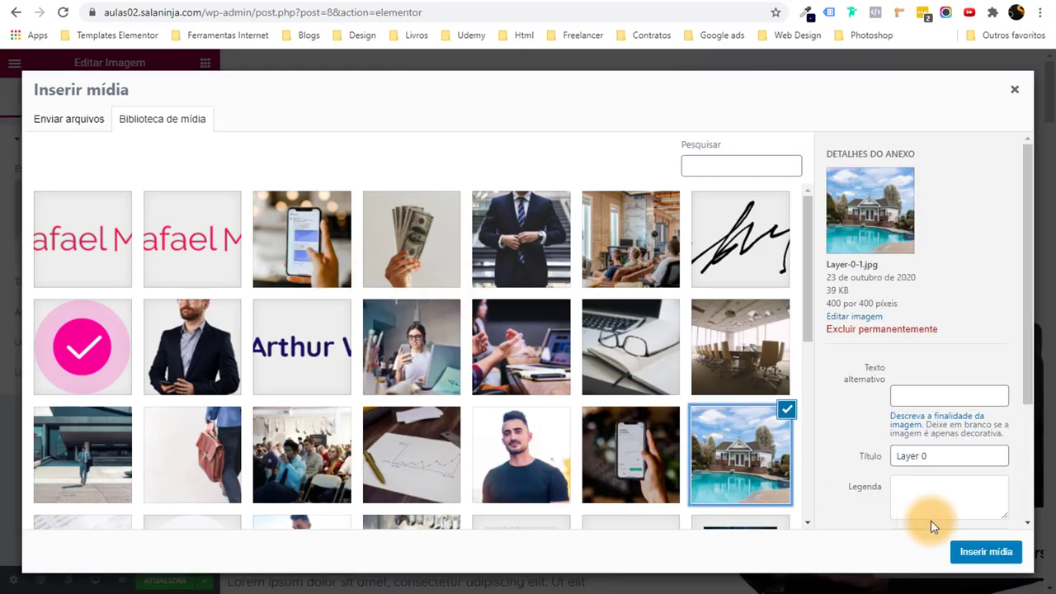
click(982, 551)
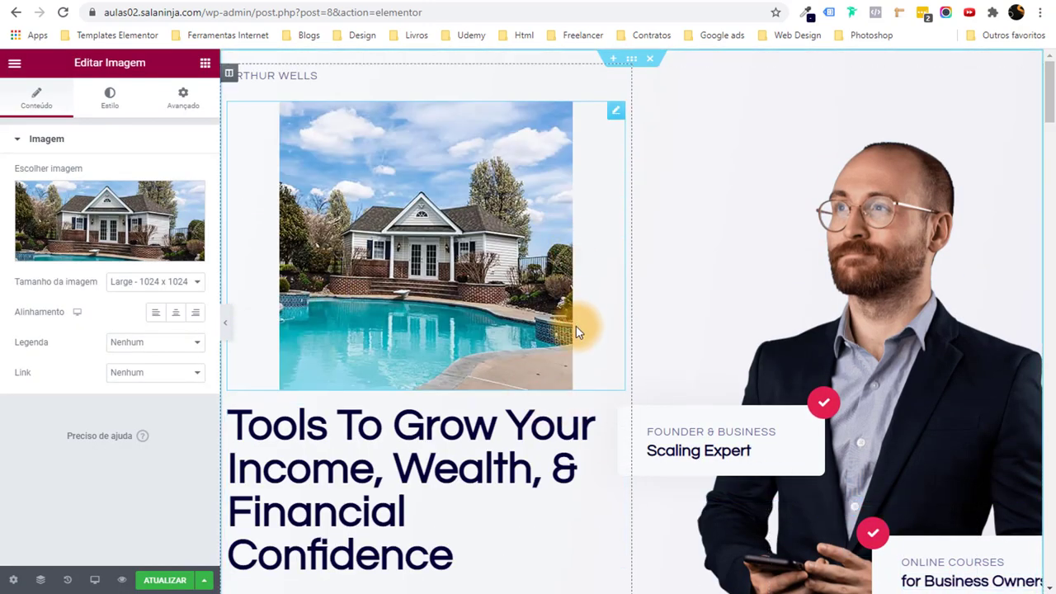
click(196, 314)
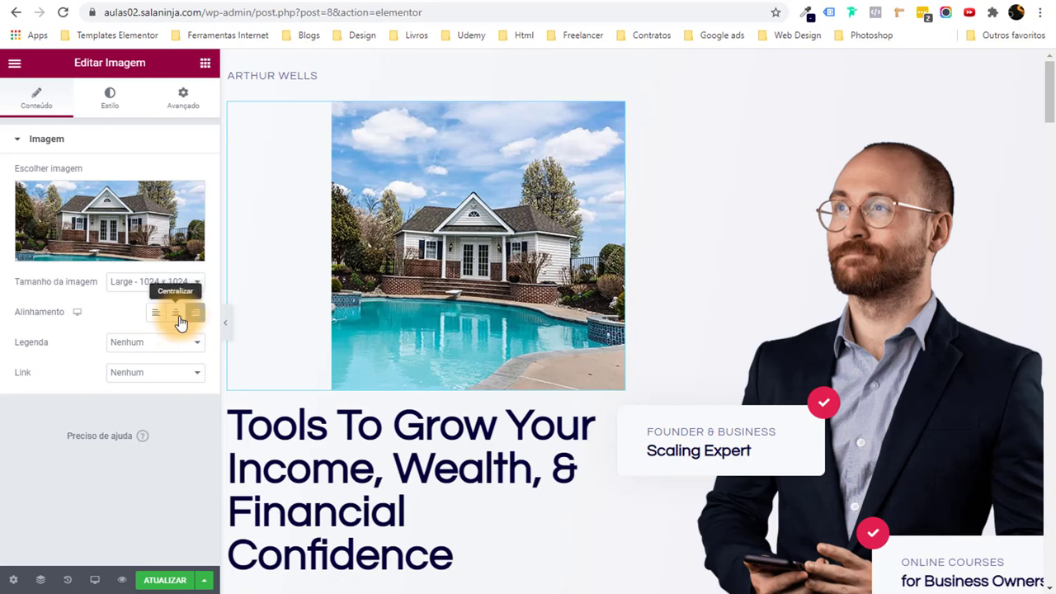
click(176, 313)
click(156, 317)
click(108, 96)
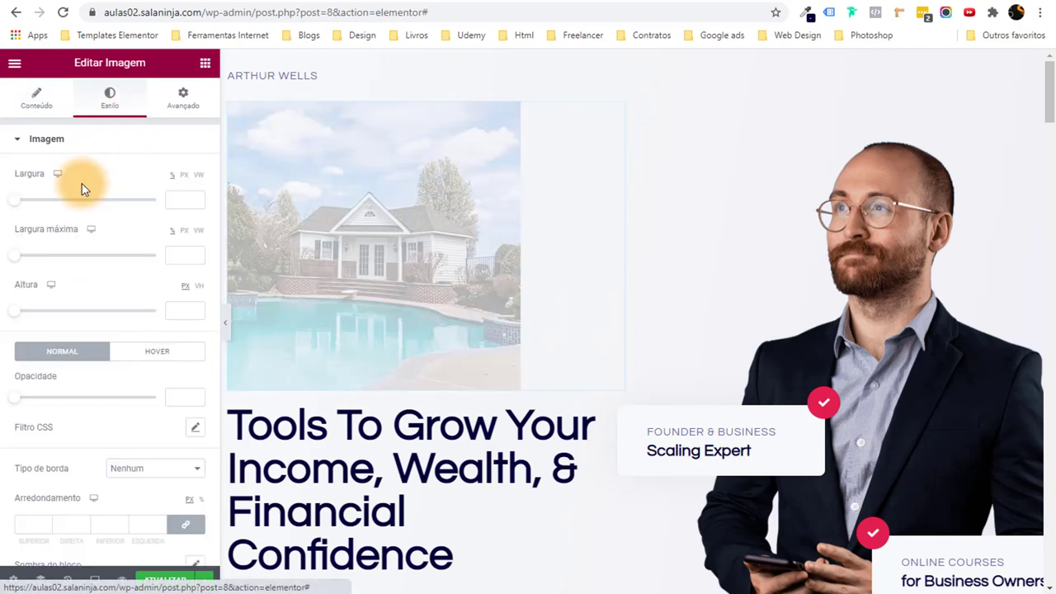
drag(65, 207, 137, 201)
right_click(461, 163)
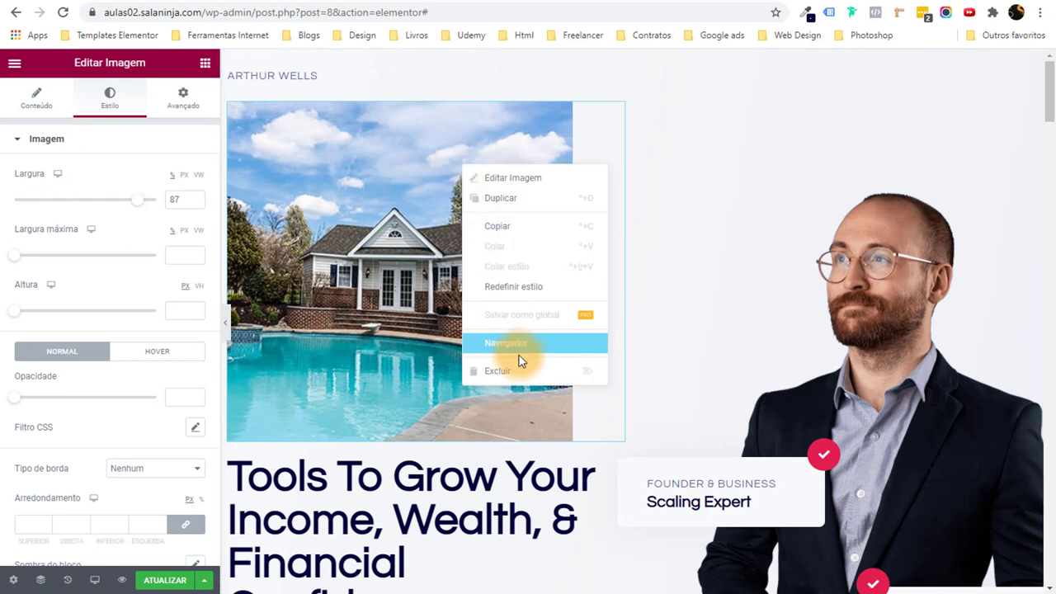
click(490, 370)
scroll(115, 261, down, 2)
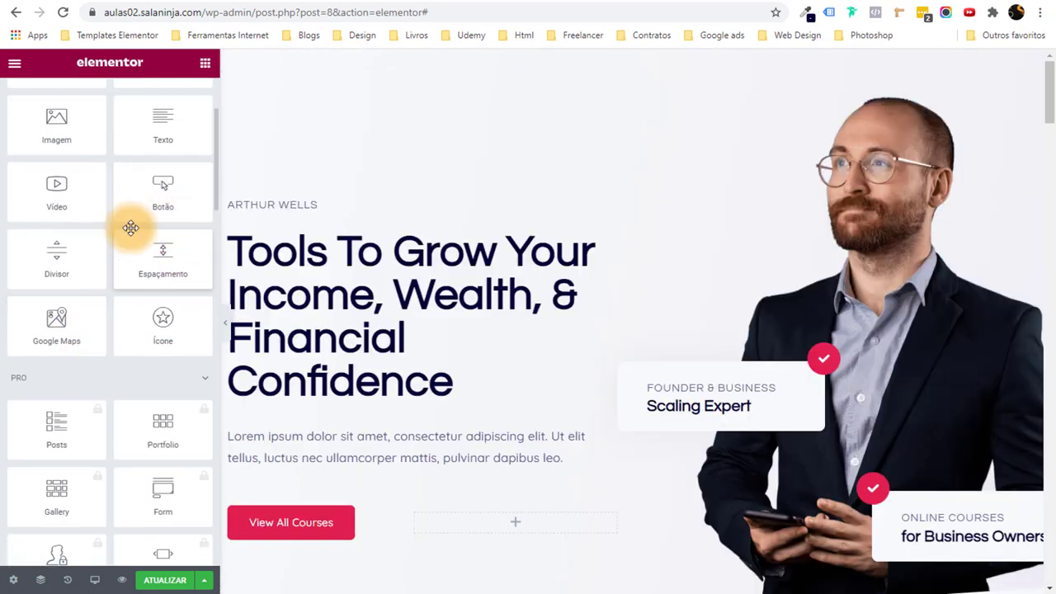
scroll(132, 252, up, 2)
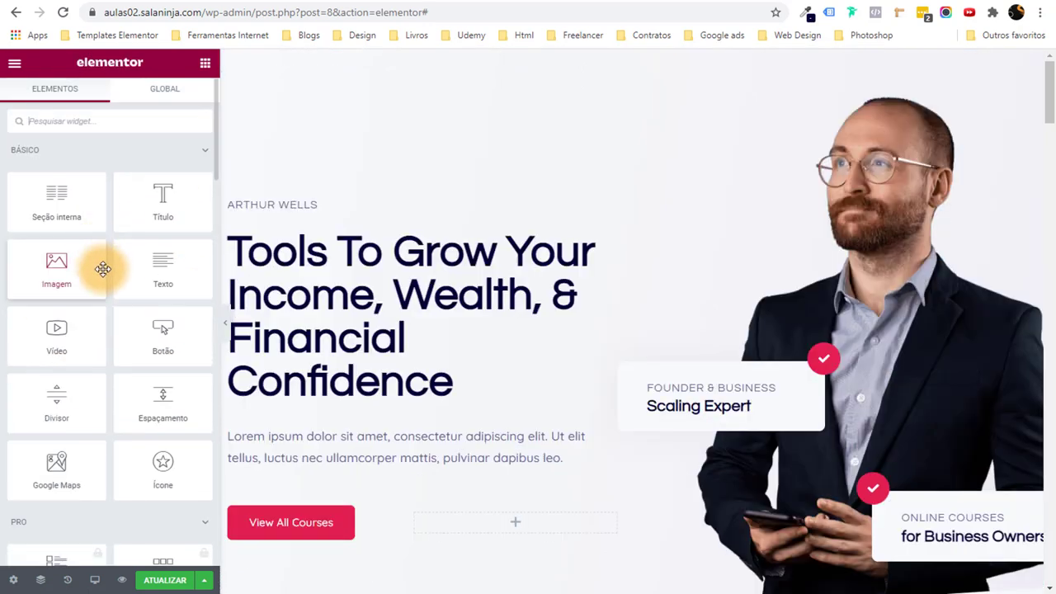
drag(51, 468, 396, 381)
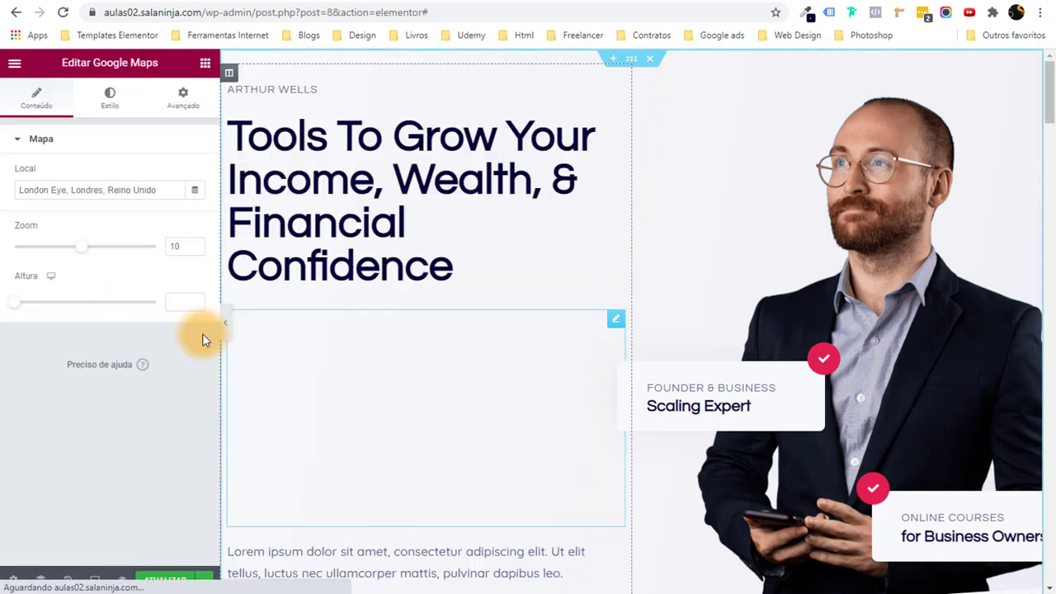
drag(15, 189, 141, 189)
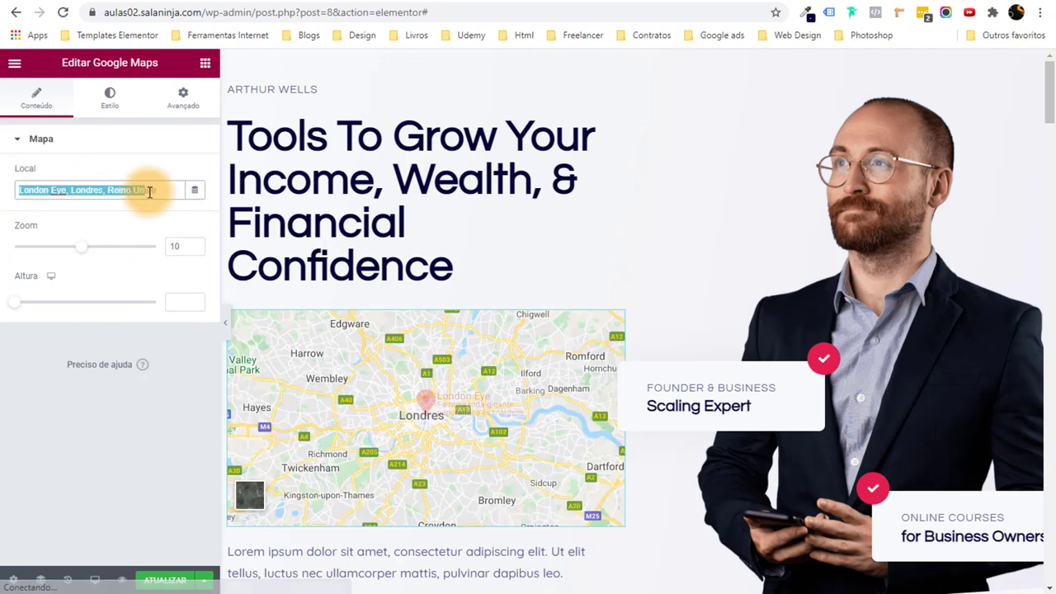
click(140, 207)
drag(80, 258, 137, 256)
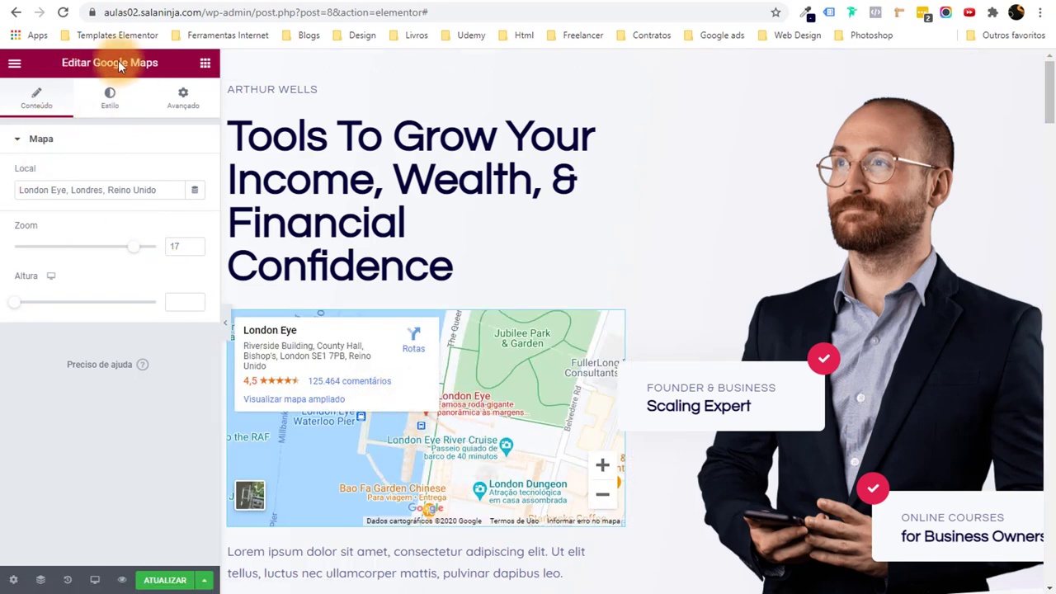
right_click(614, 318)
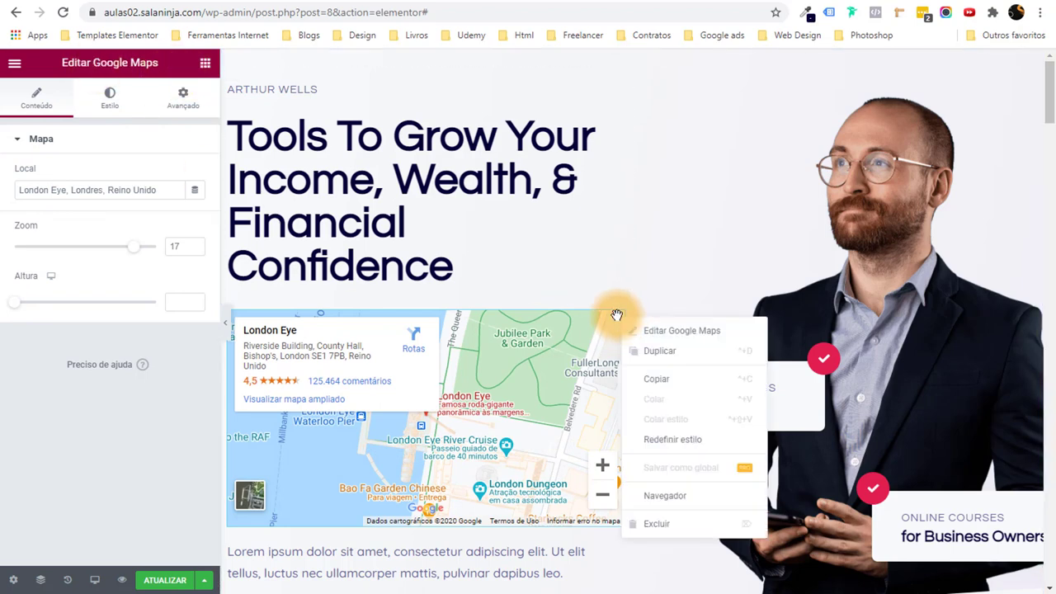
click(660, 524)
scroll(28, 278, down, 5)
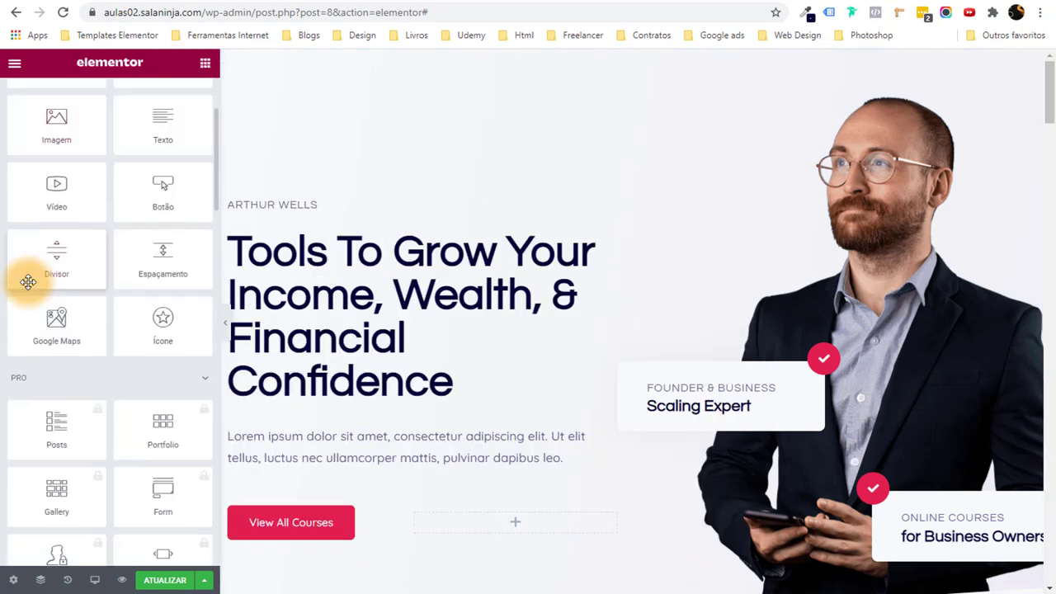
scroll(79, 254, up, 5)
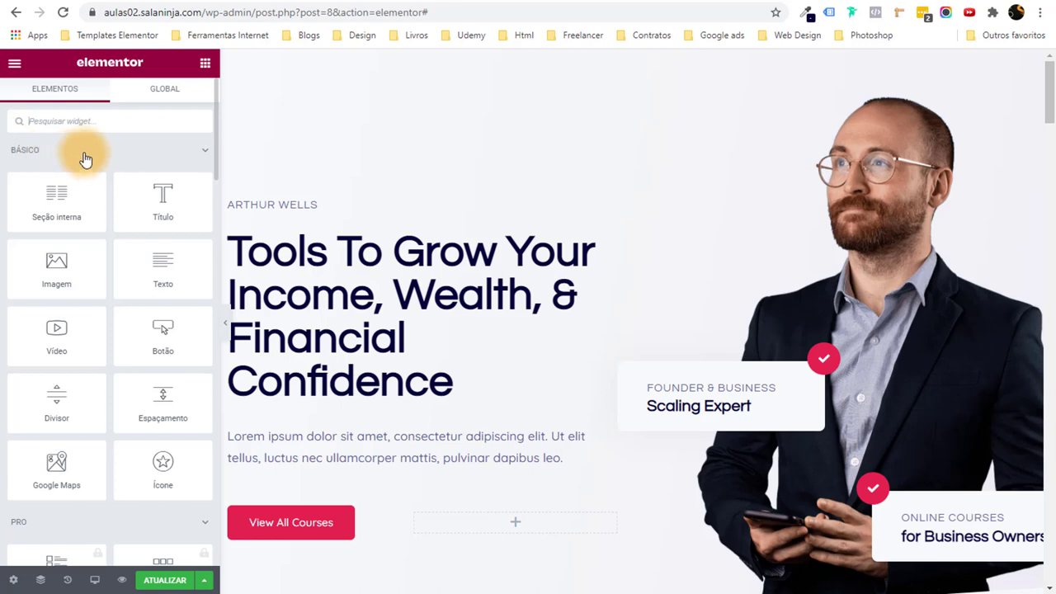
Collapse the basic and PRO widget groups in the Elementor panel.
click(206, 152)
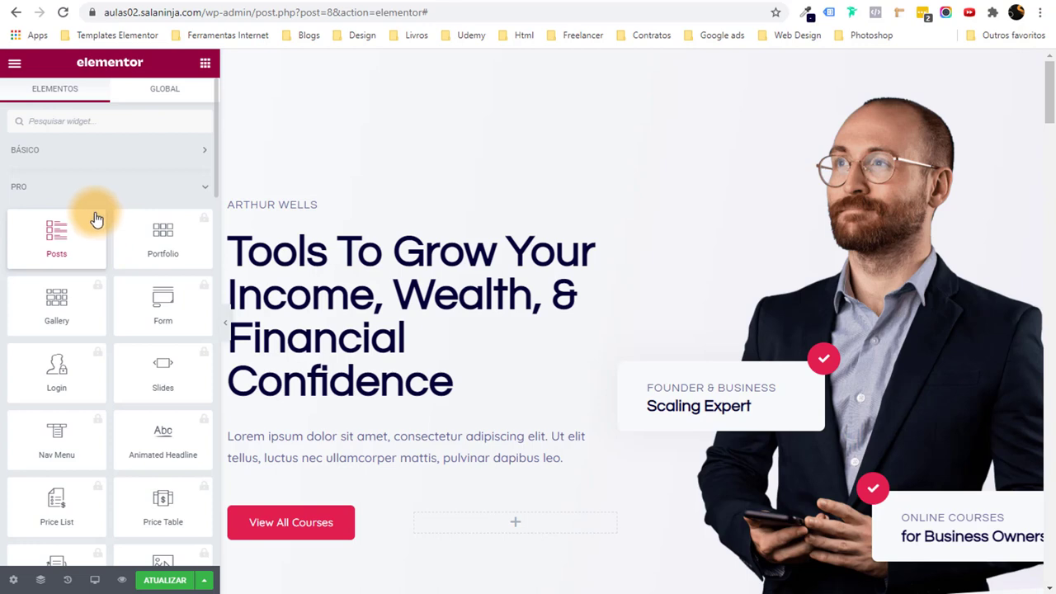
click(204, 193)
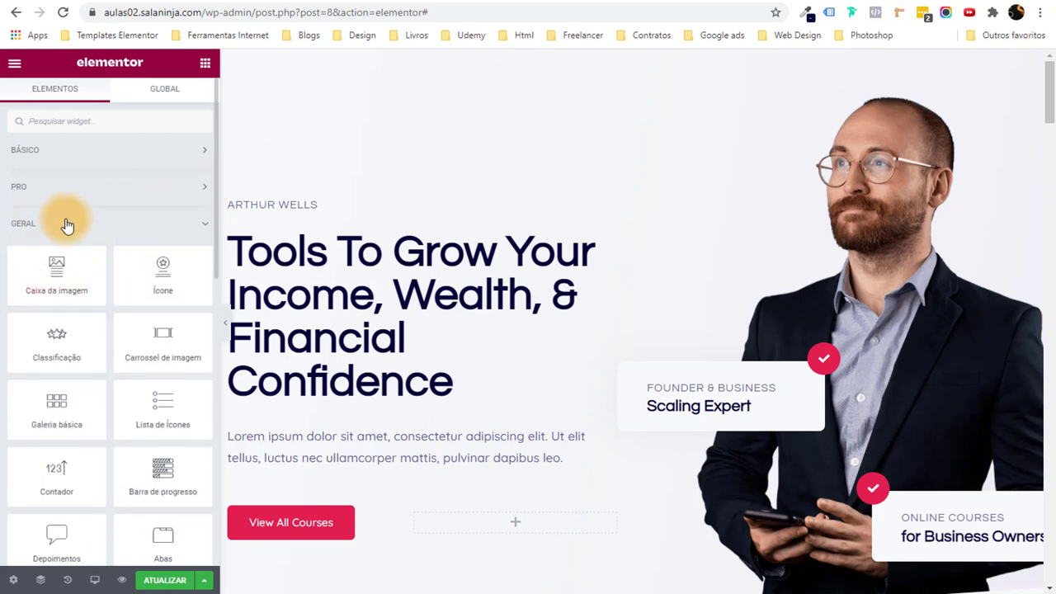
scroll(83, 277, down, 1)
scroll(94, 268, down, 5)
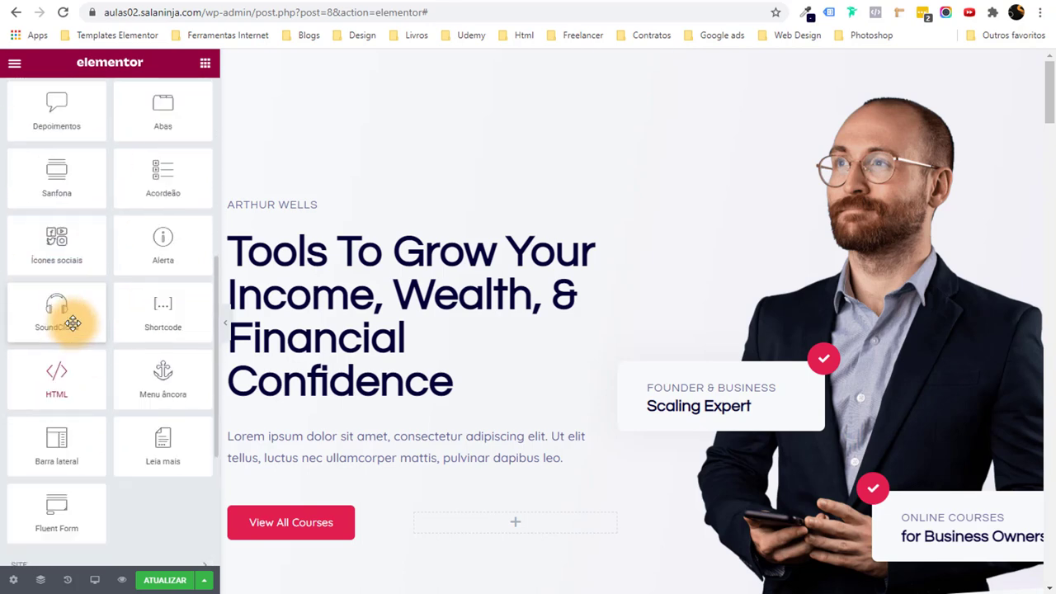
scroll(70, 322, up, 6)
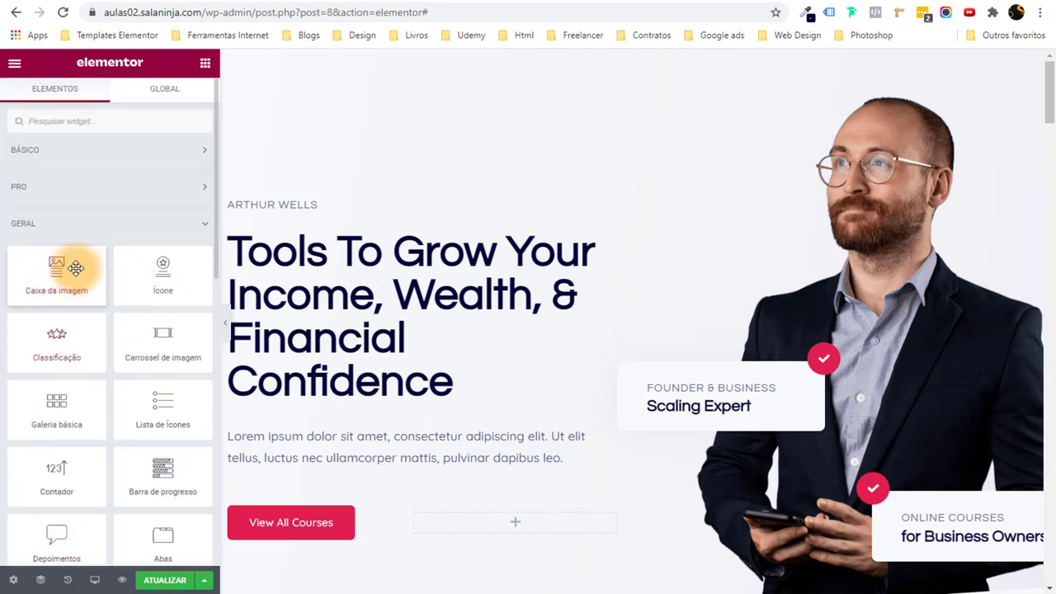
scroll(80, 330, down, 3)
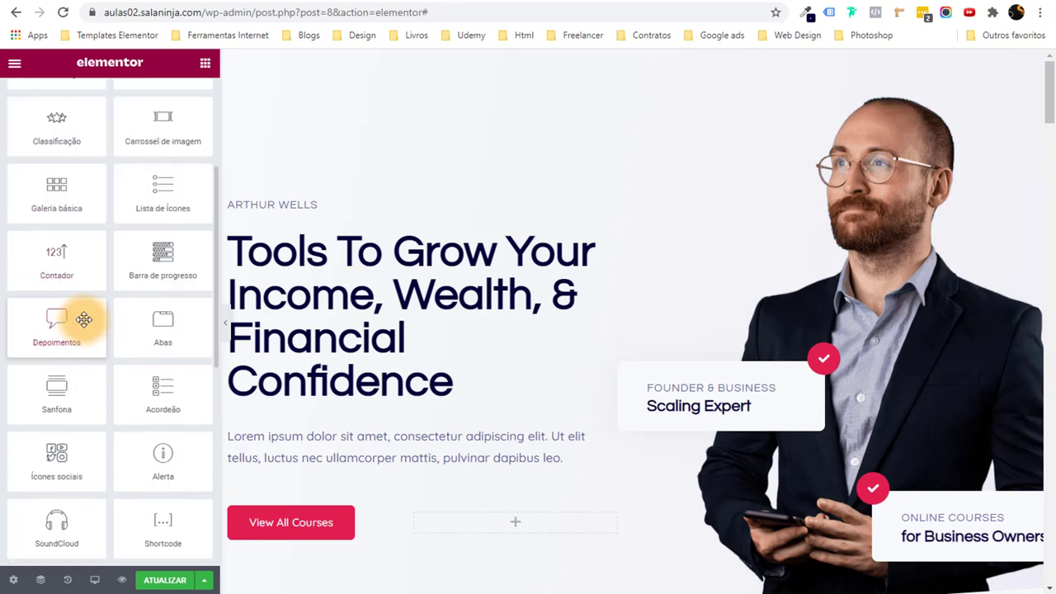
scroll(83, 314, up, 2)
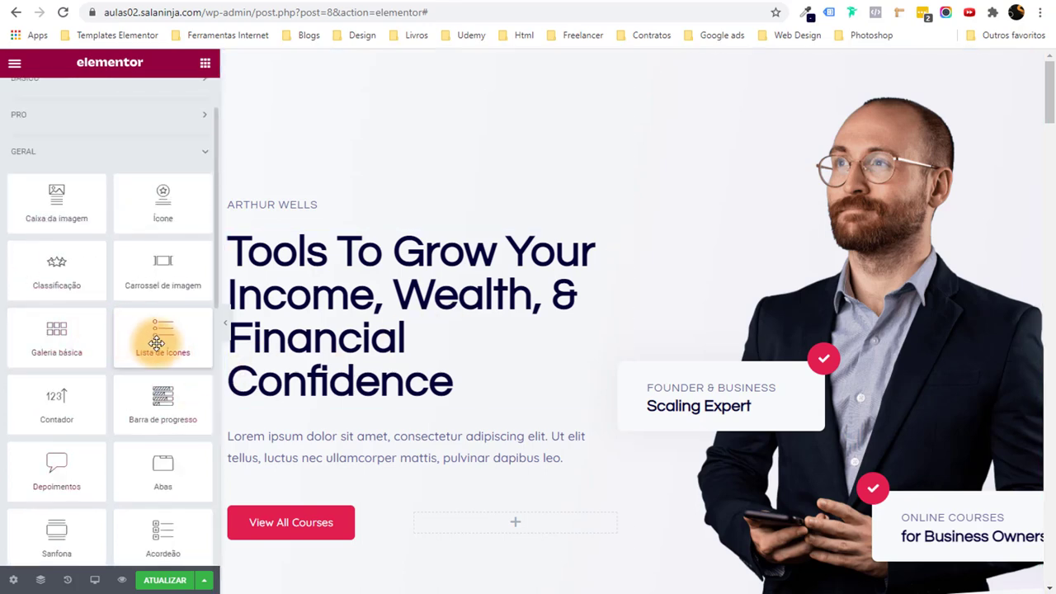
Add an Icon List widget above the main headline, then delete it via Excluir.
drag(158, 337, 316, 290)
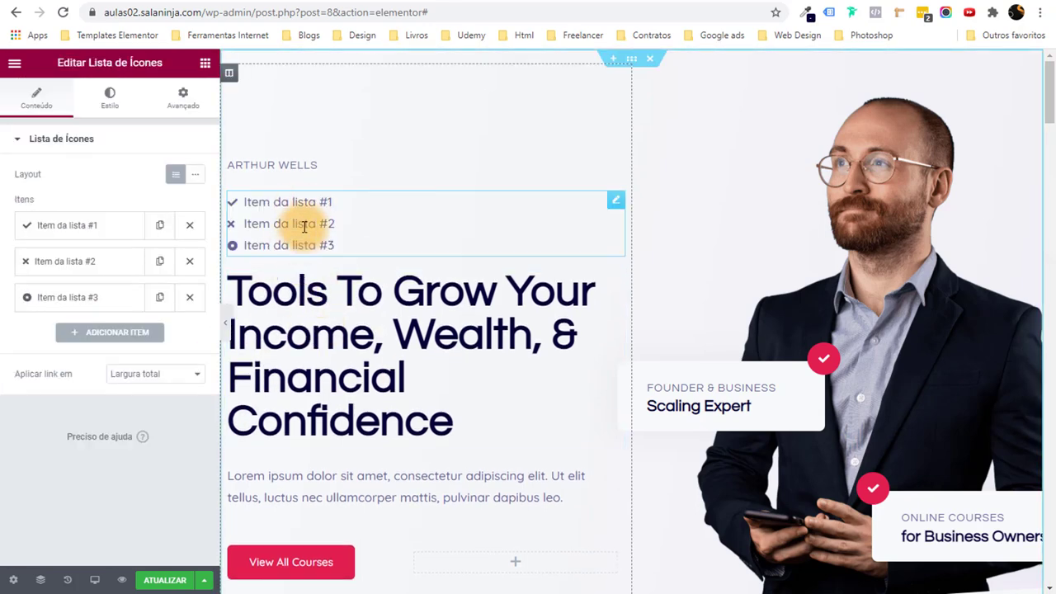
right_click(314, 202)
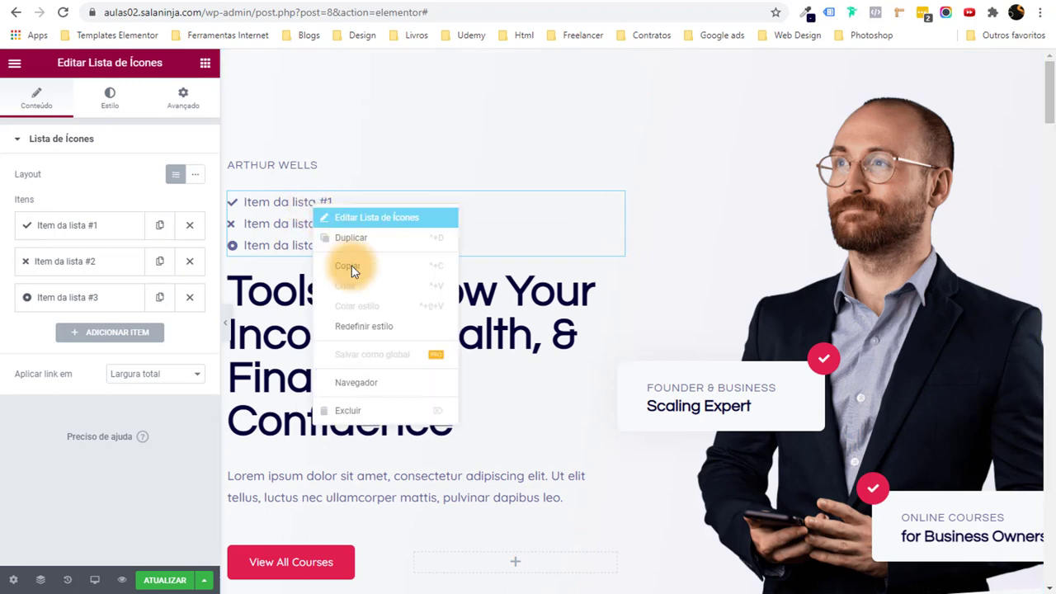
click(376, 410)
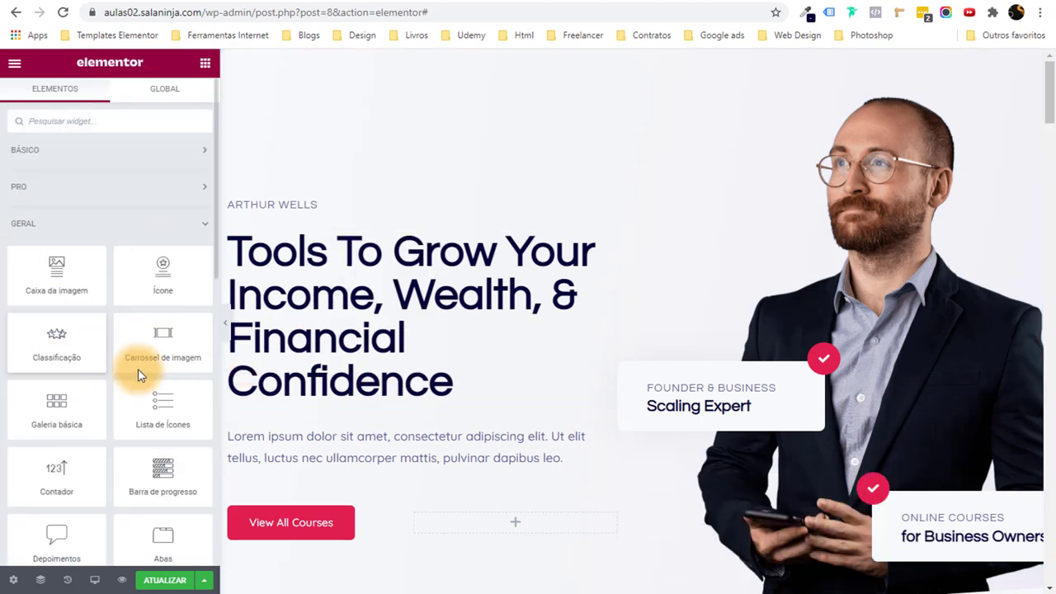
Select the name heading above the main headline to edit its Título.
scroll(123, 288, down, 3)
scroll(137, 333, up, 3)
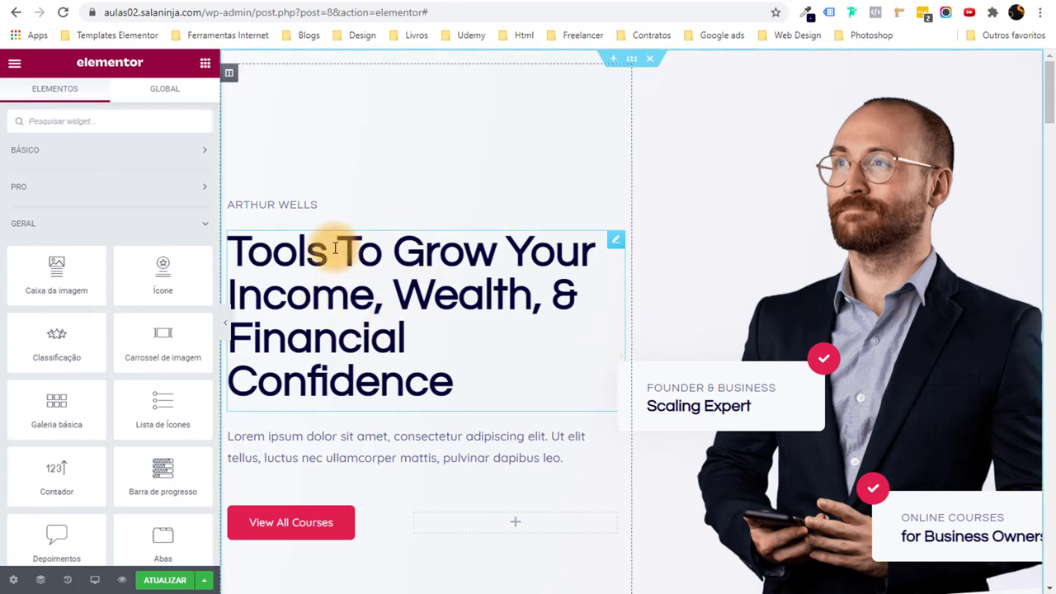
scroll(396, 272, down, 2)
scroll(377, 259, up, 2)
click(342, 213)
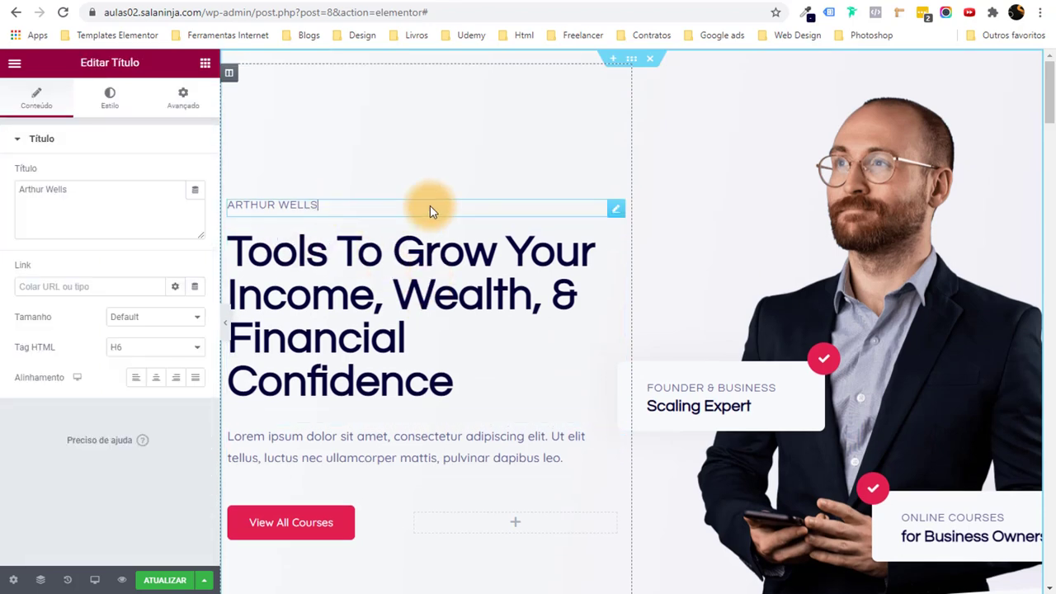
Finish typing the new name in the name heading's Título field.
text(RAFAEL MOTA)
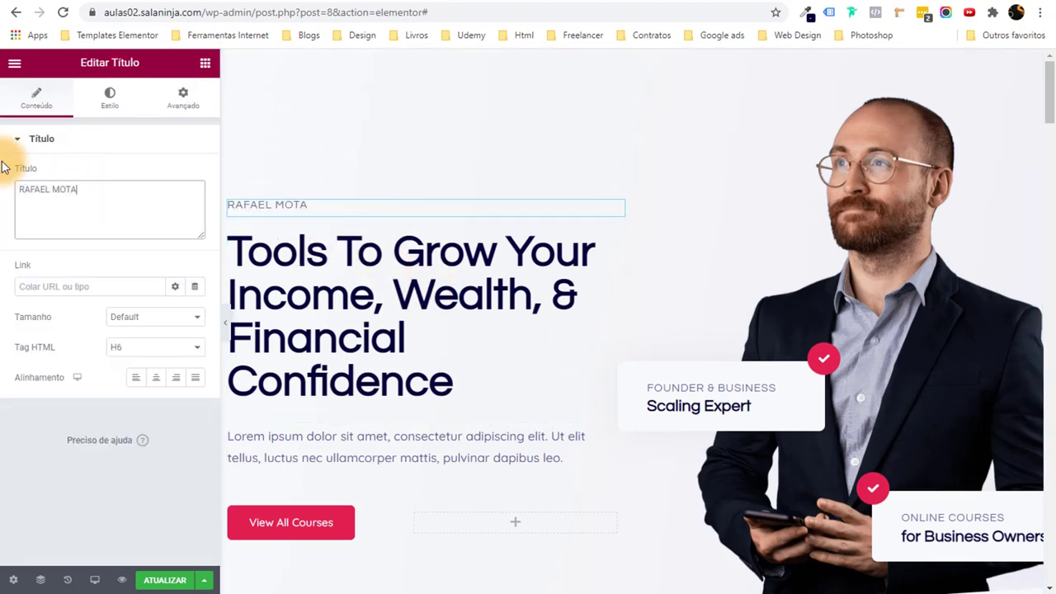
scroll(400, 330, down, 2)
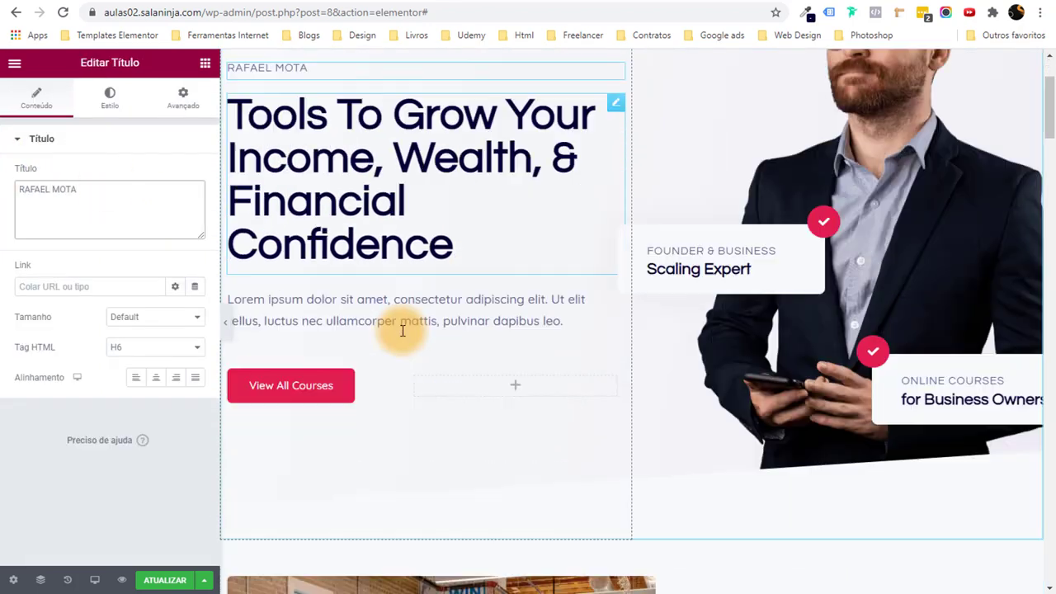
scroll(401, 325, up, 2)
Add junk text to the H1 headline, then delete it to restore the original wording.
click(422, 257)
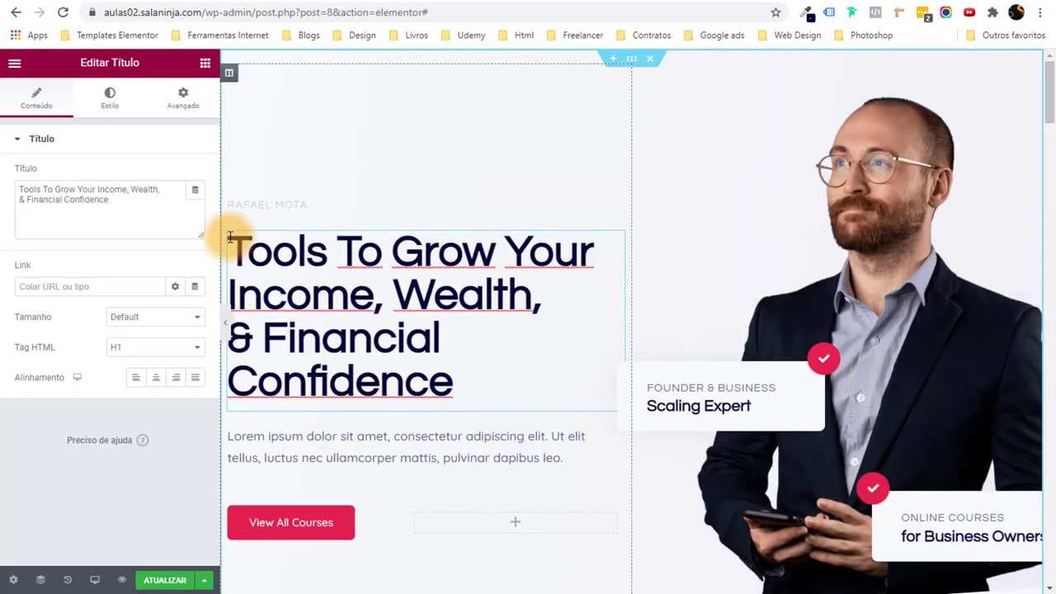
click(141, 206)
text(DADSADSADSADSAD)
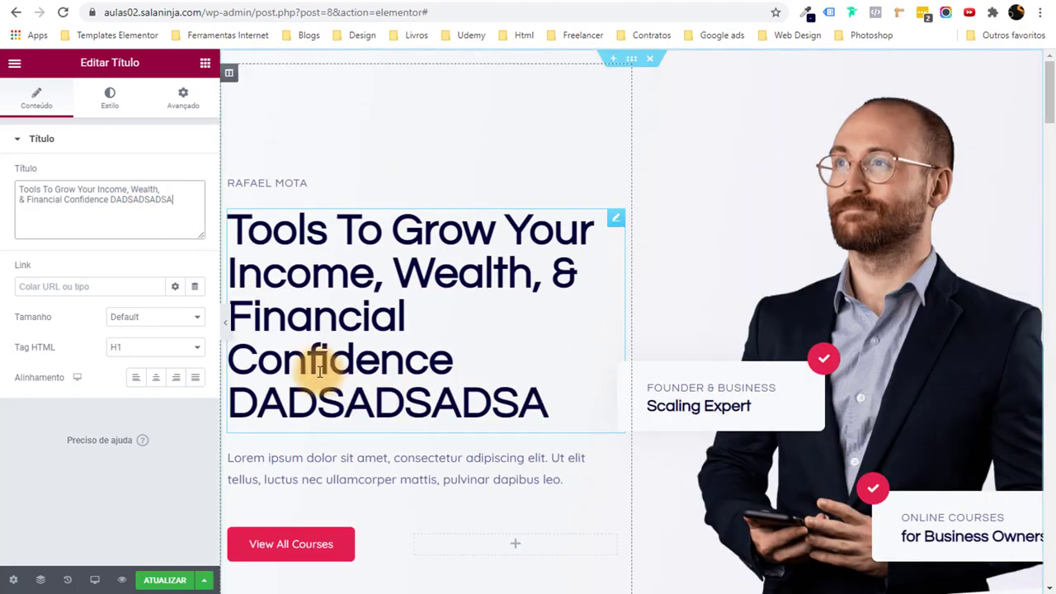
text(SA)
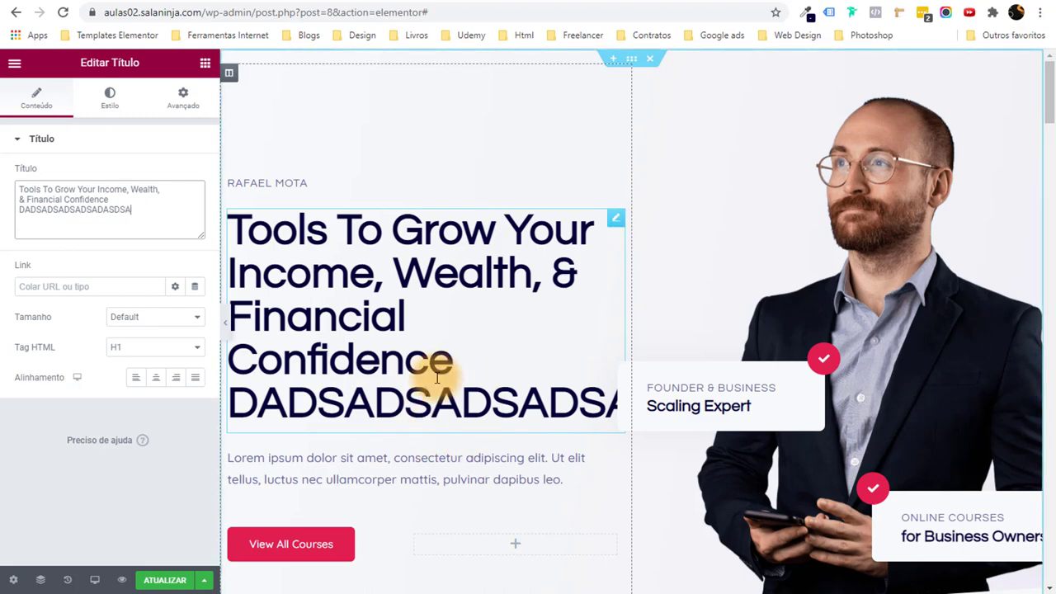
double_click(114, 211)
key(BackSpace)
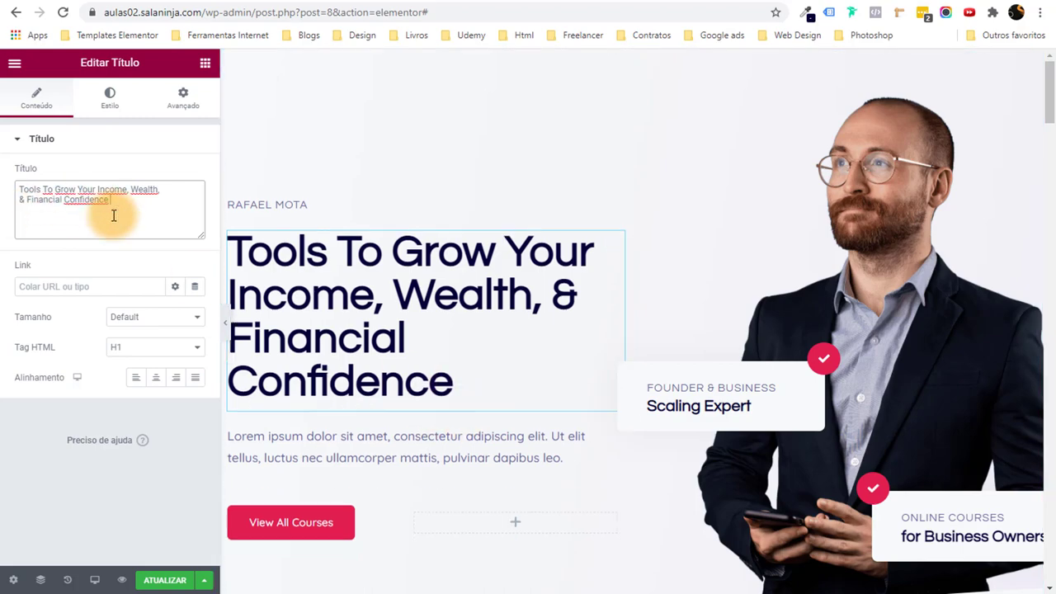
scroll(294, 318, down, 4)
scroll(443, 422, up, 4)
Select the Lorem ipsum paragraph and View All Courses button, dismiss the tip, and open the editor menu.
click(429, 425)
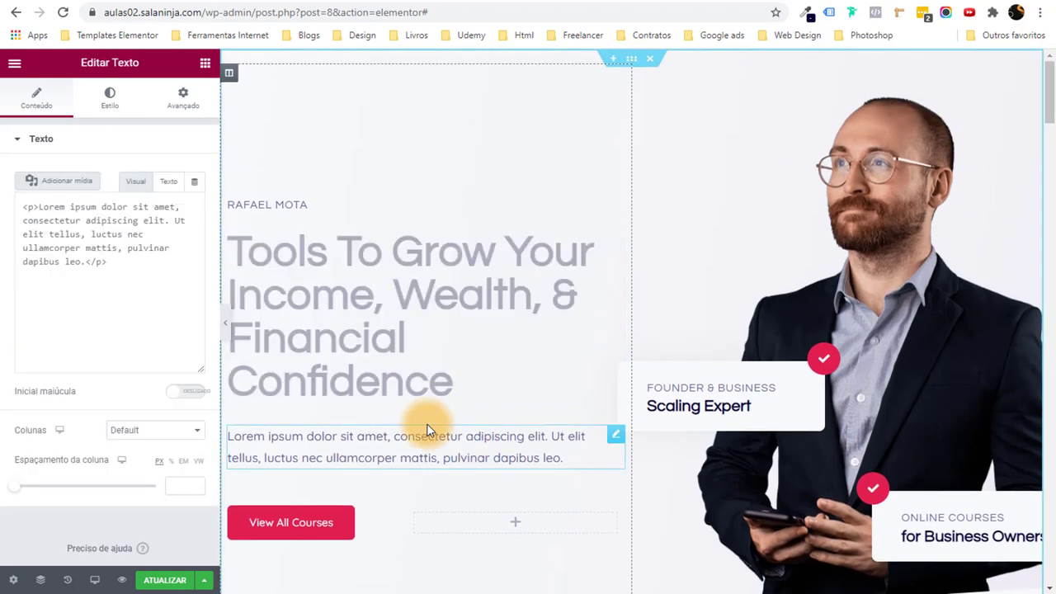
scroll(400, 454, down, 3)
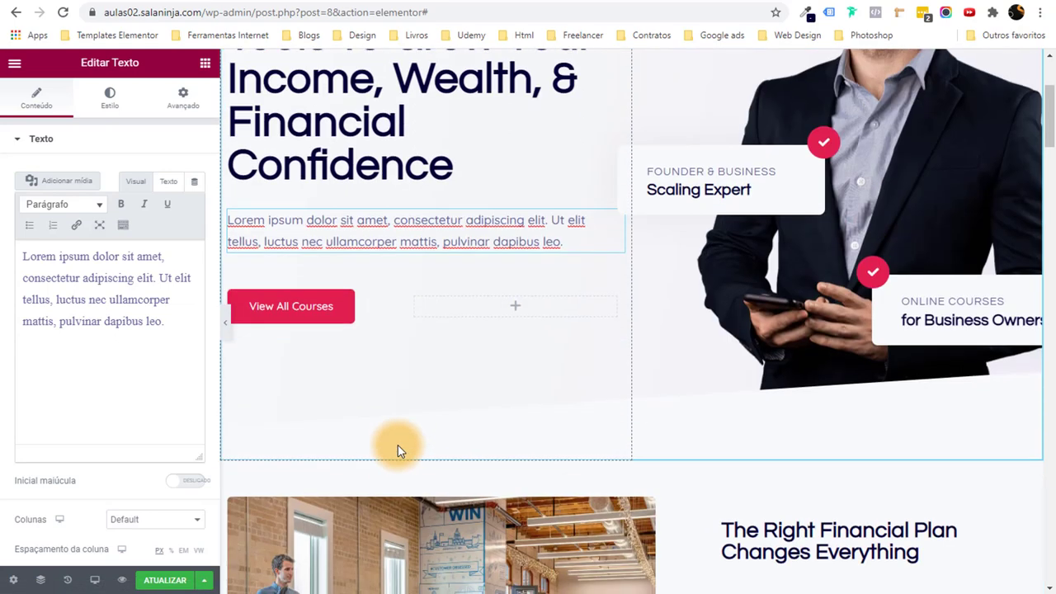
click(391, 307)
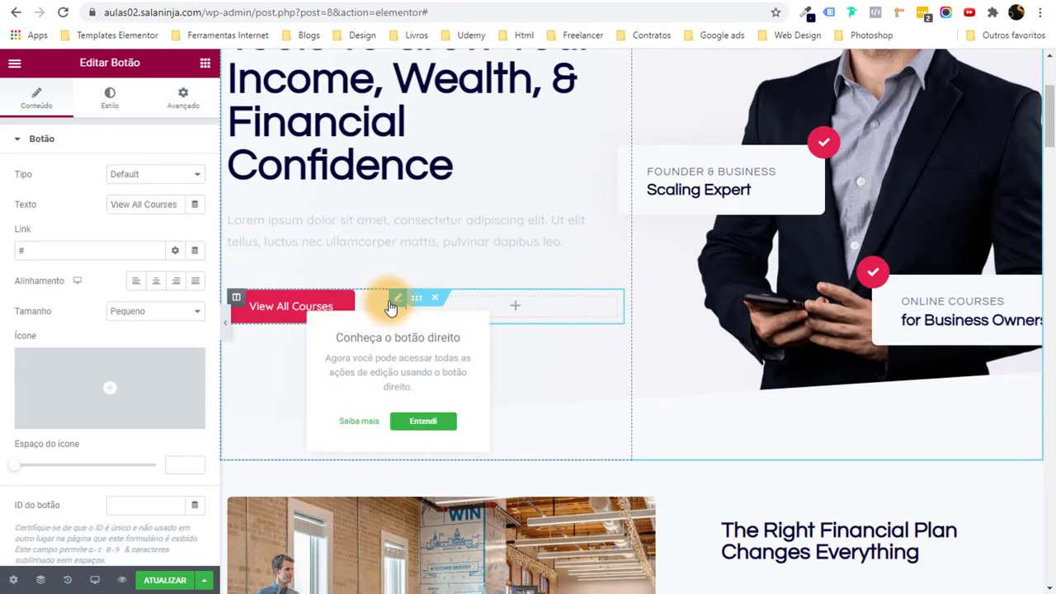
click(430, 425)
scroll(257, 449, up, 1)
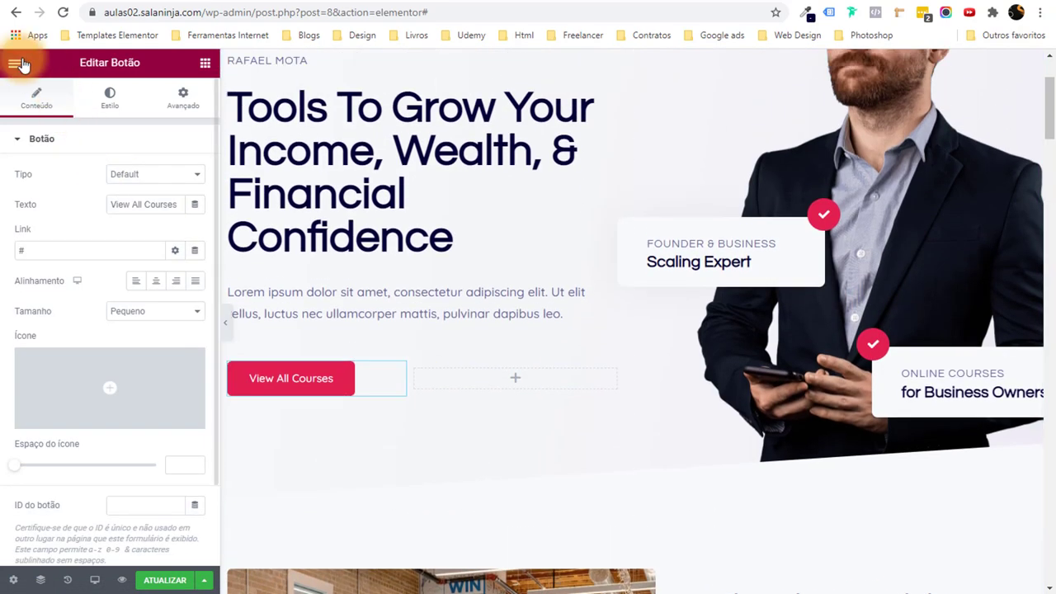
click(14, 63)
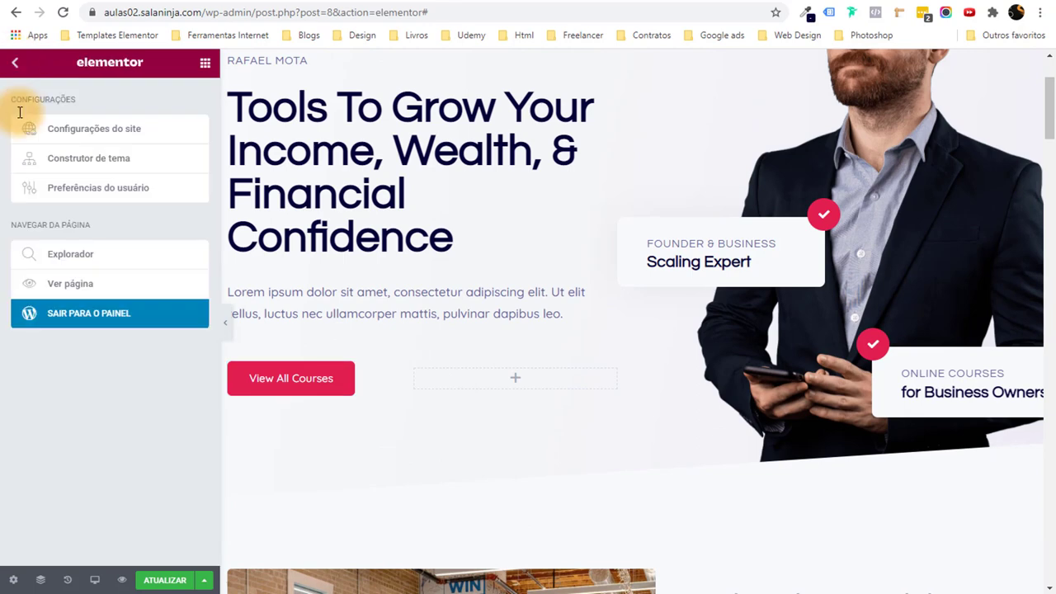
Open the live page in a new tab and go to the Contato page.
right_click(87, 286)
click(138, 298)
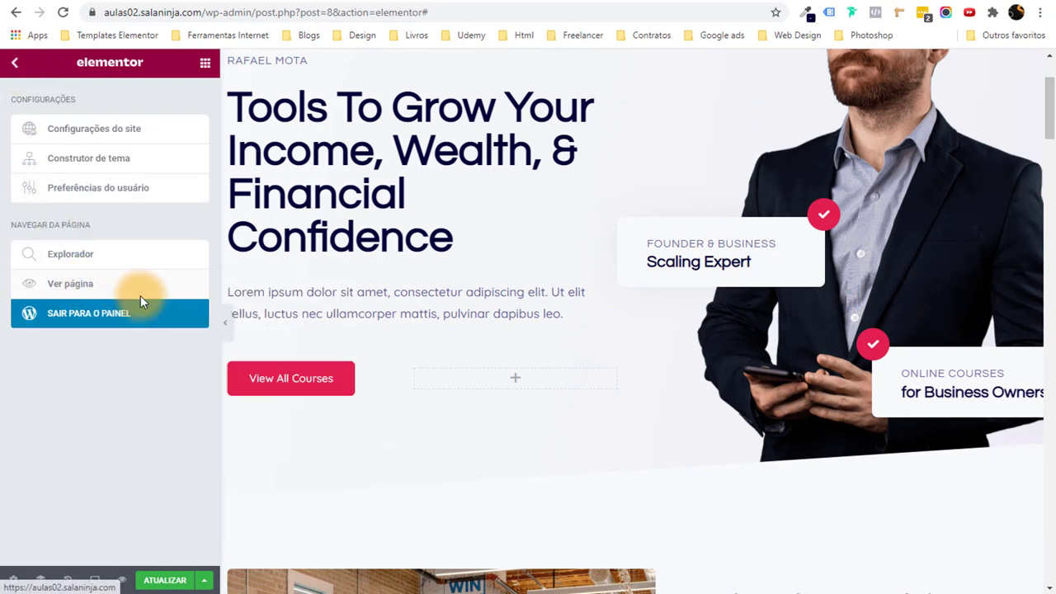
key(ctrl+Tab)
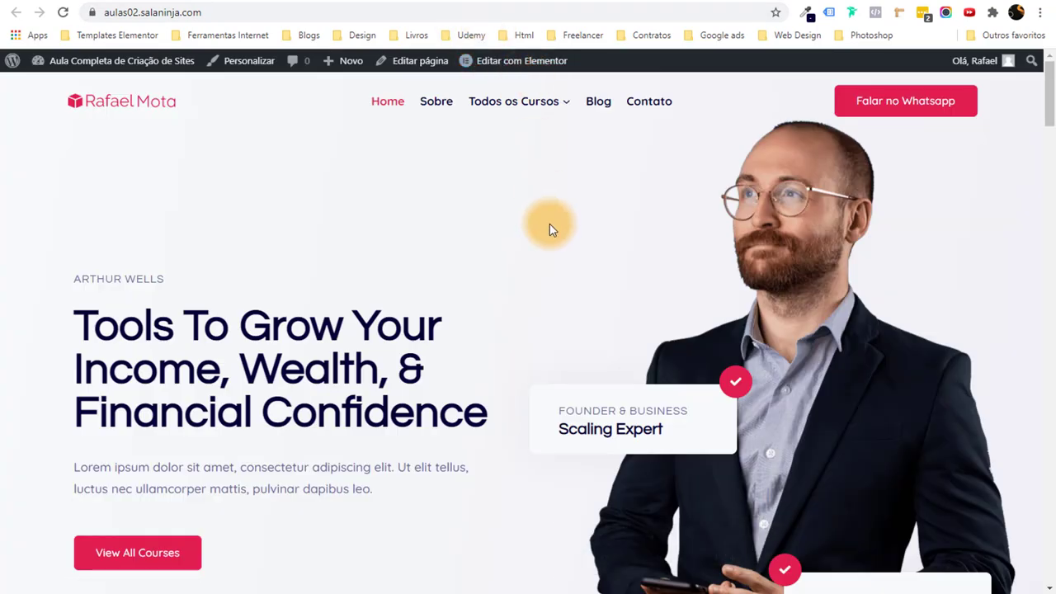
click(652, 106)
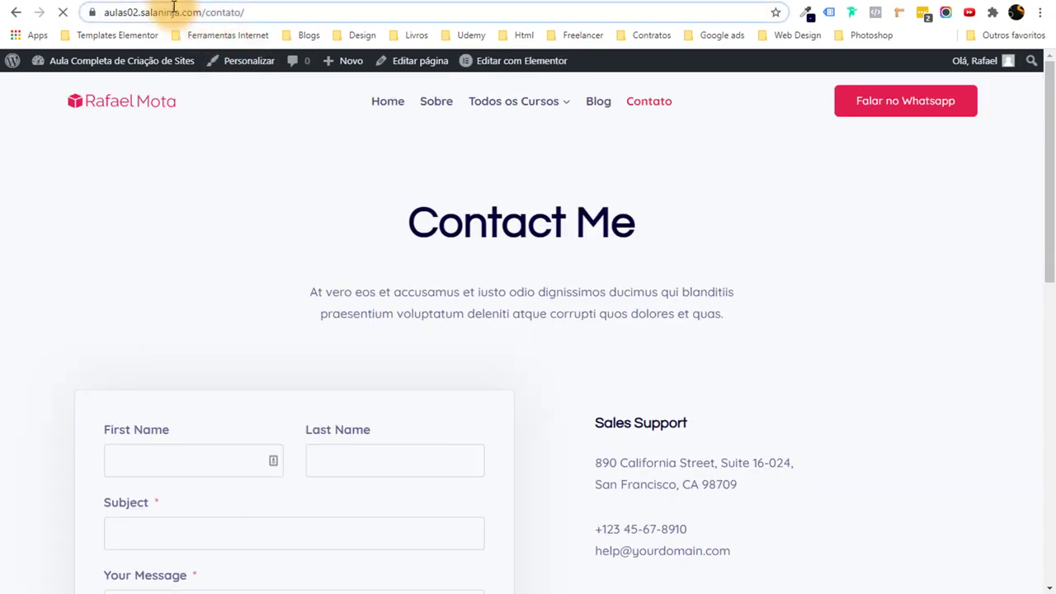
Copy the Contato menu item's link address.
click(173, 10)
key(ctrl+c)
right_click(171, 12)
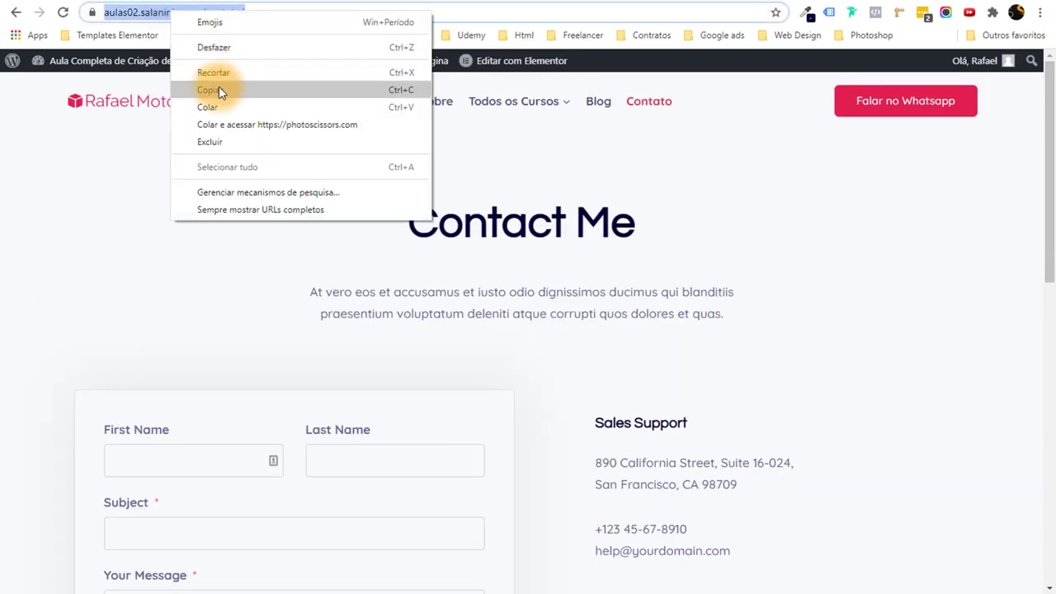
click(828, 264)
right_click(653, 106)
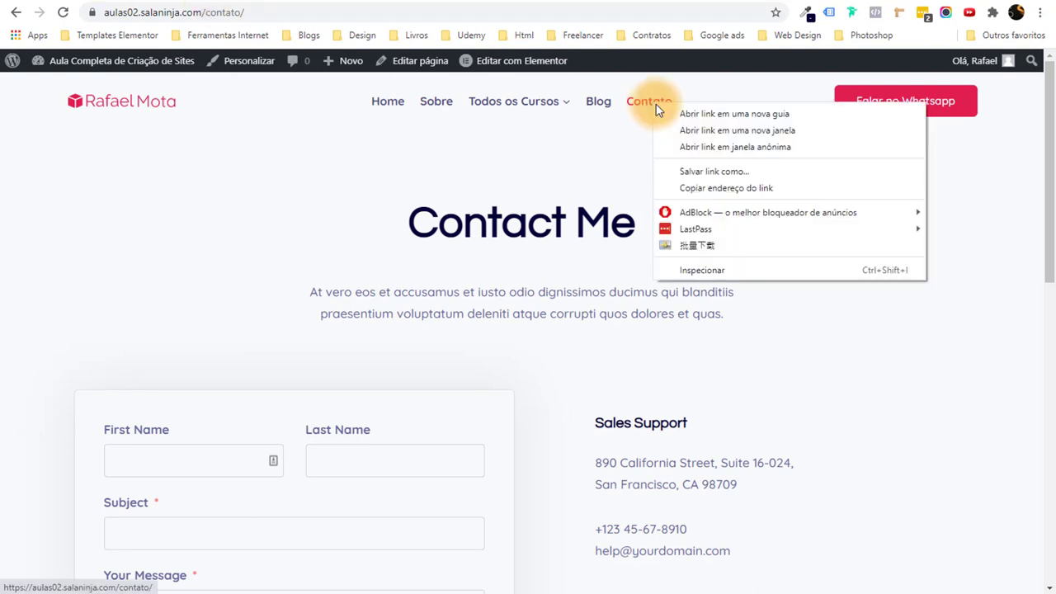
click(713, 188)
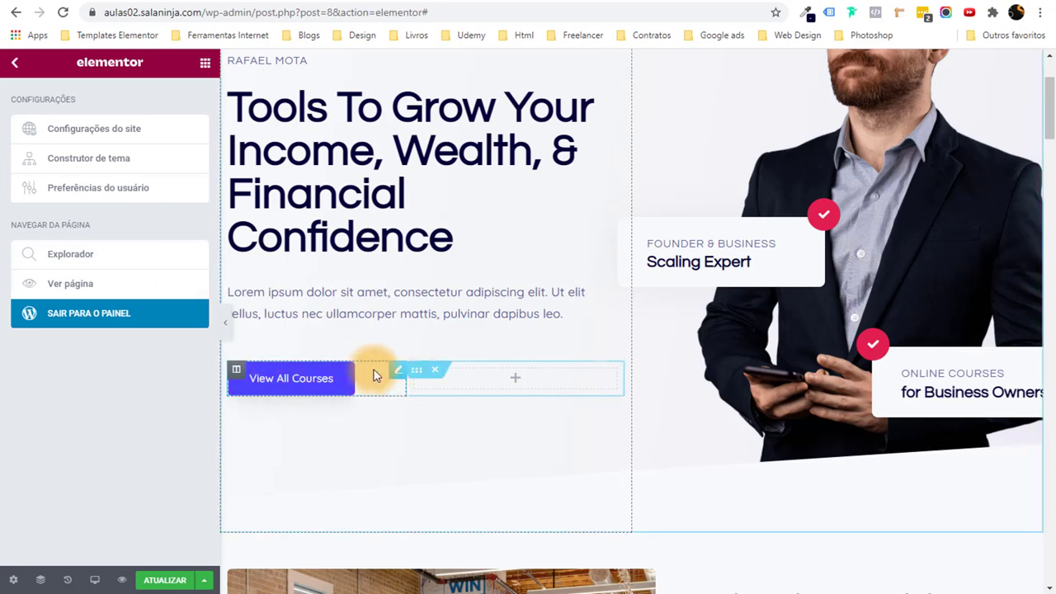
Paste the Contato link into the hero button and relabel it 'Entrar em contato'.
click(397, 369)
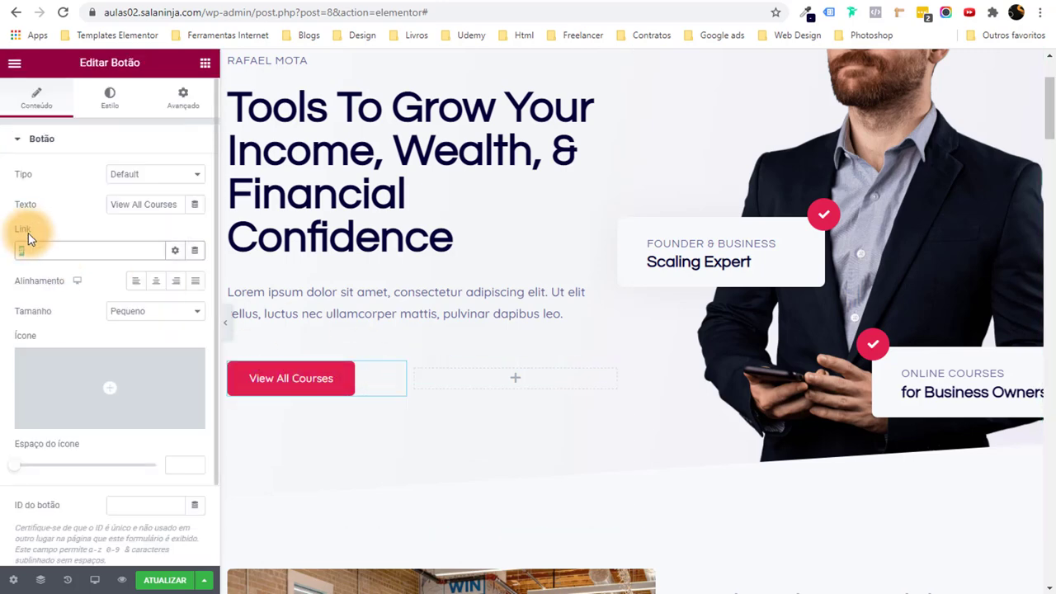
key(ctrl+v)
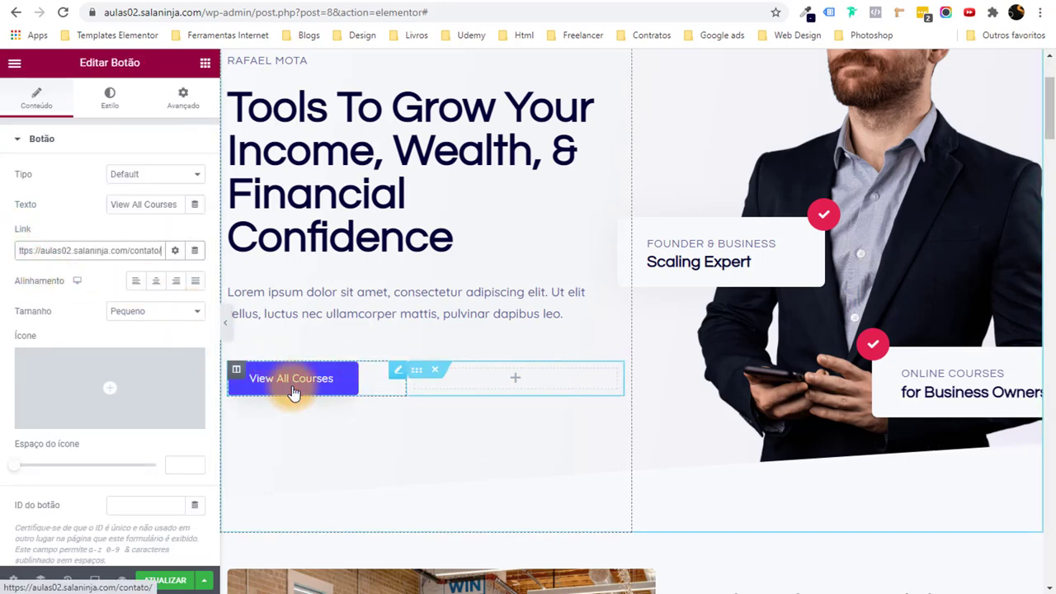
triple_click(138, 204)
text(eN)
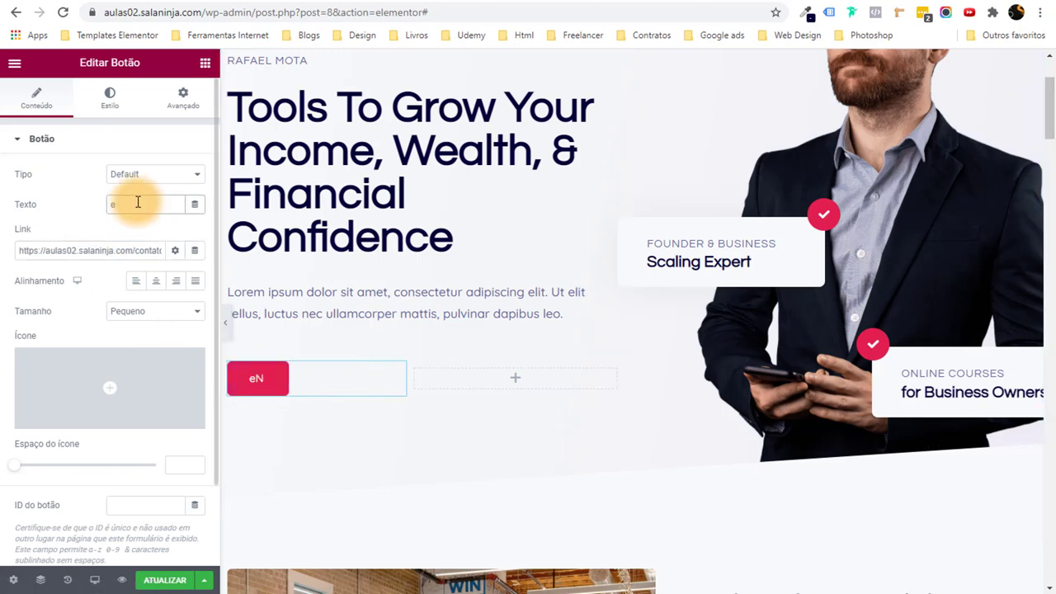
key(BackSpace)
text(Entrar em cont)
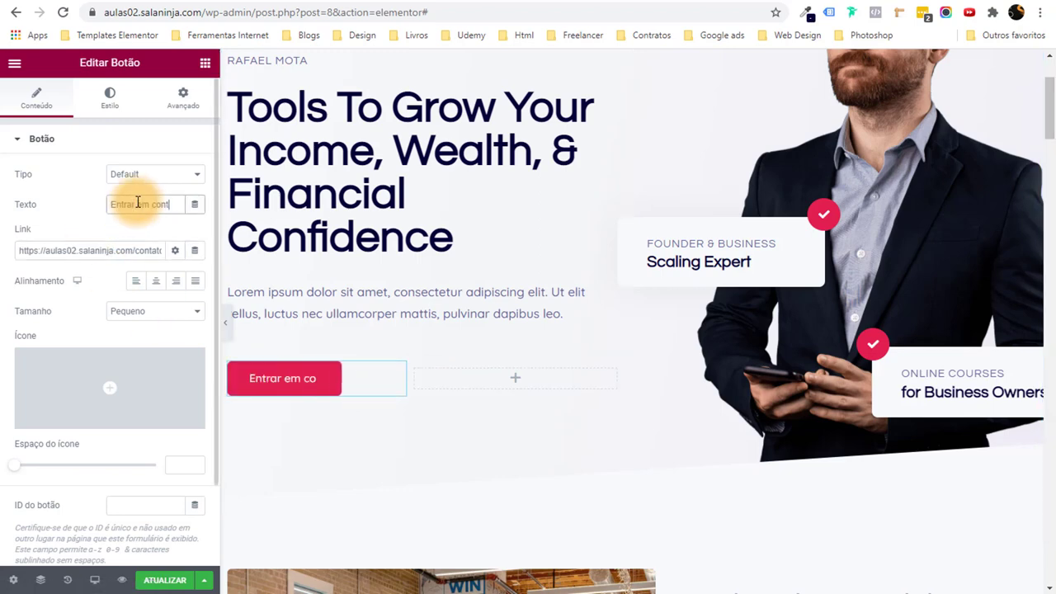
text(ato)
Save the Home page with ATUALIZAR.
scroll(349, 242, up, 2)
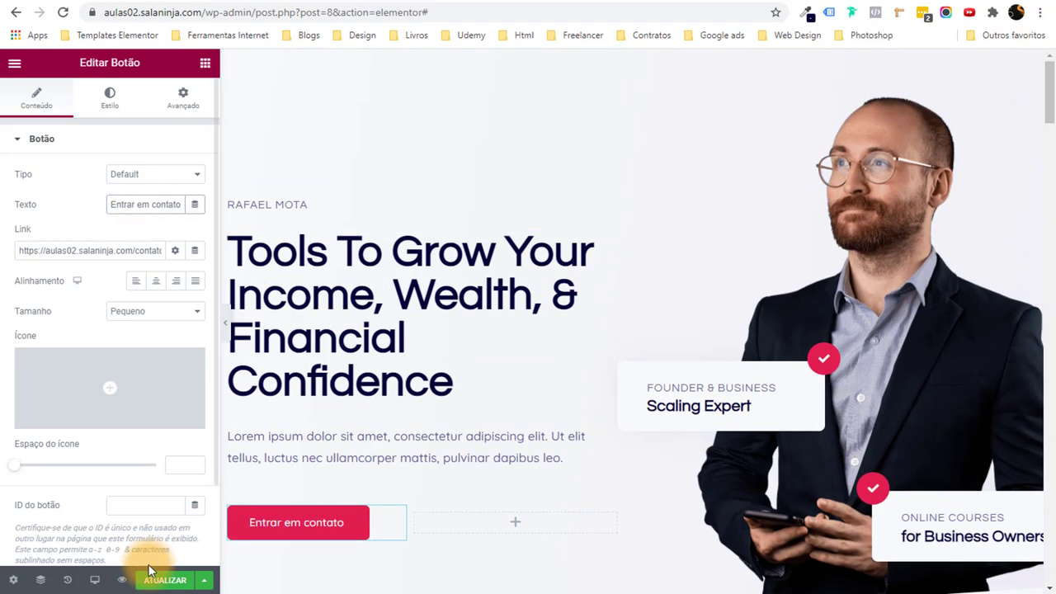
click(160, 577)
scroll(206, 346, down, 1)
scroll(413, 302, down, 4)
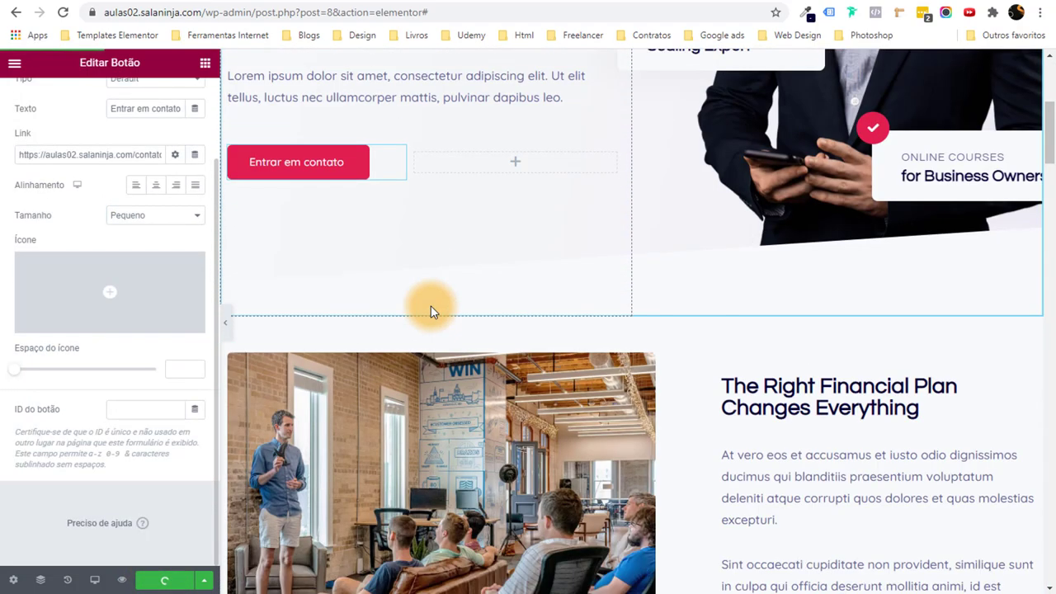
scroll(430, 311, up, 4)
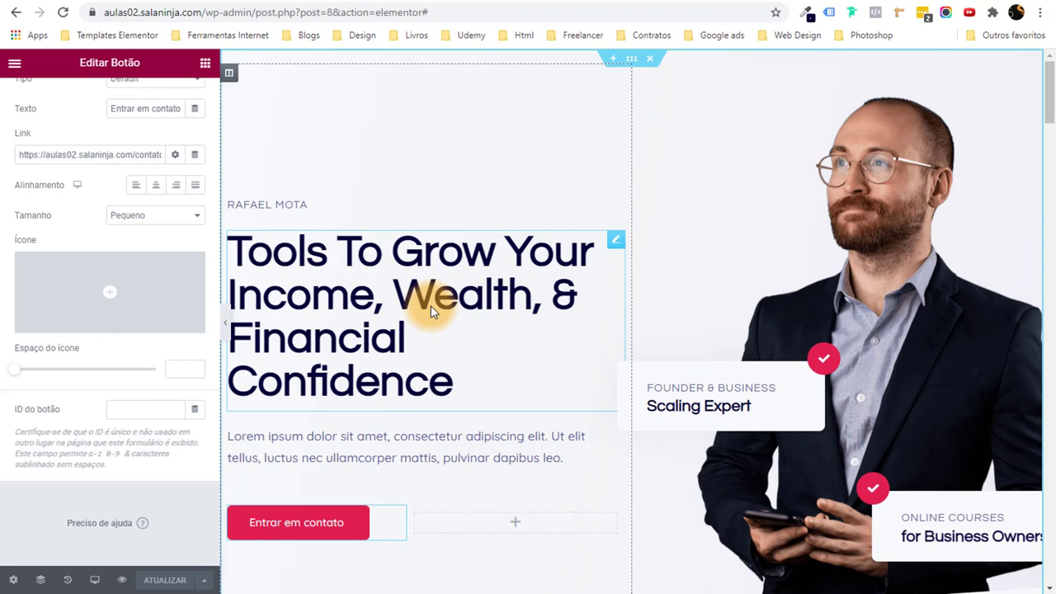
scroll(431, 311, down, 1)
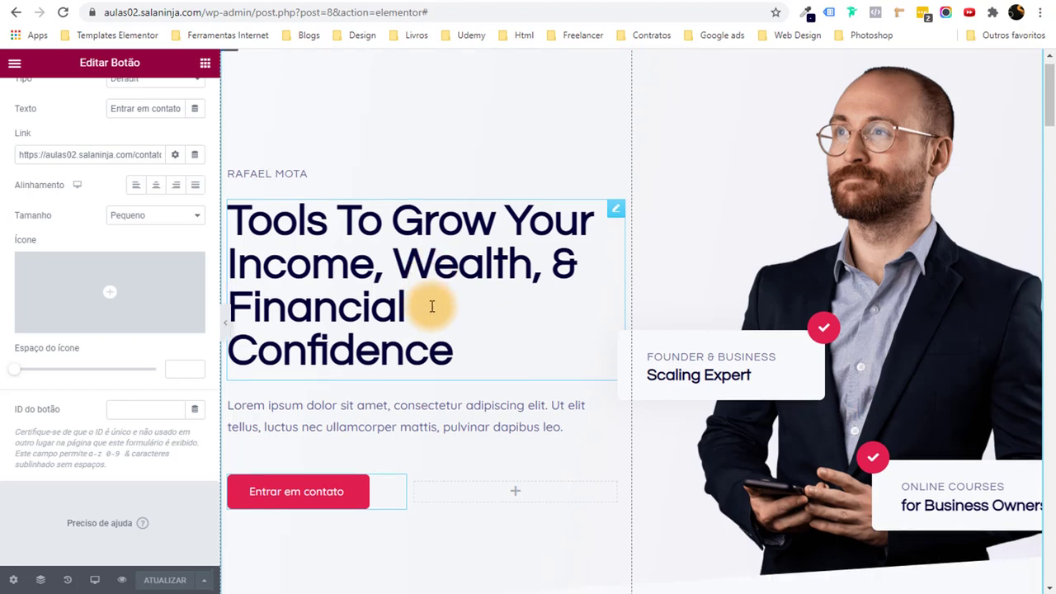
scroll(431, 306, up, 1)
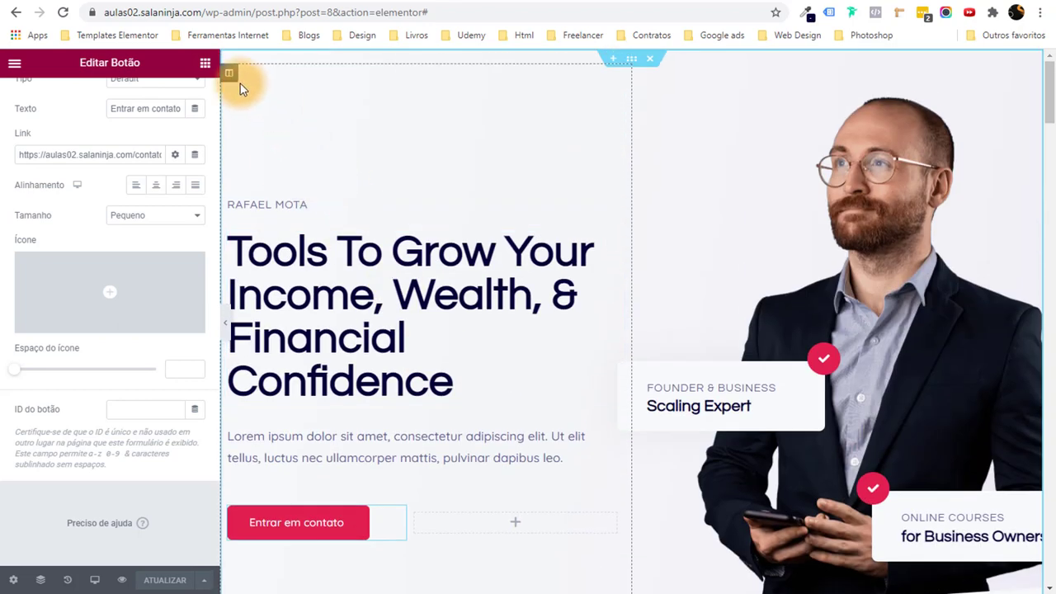
Give the hero's text column a Fade In Left entrance animation under Efeitos de movimento.
click(228, 72)
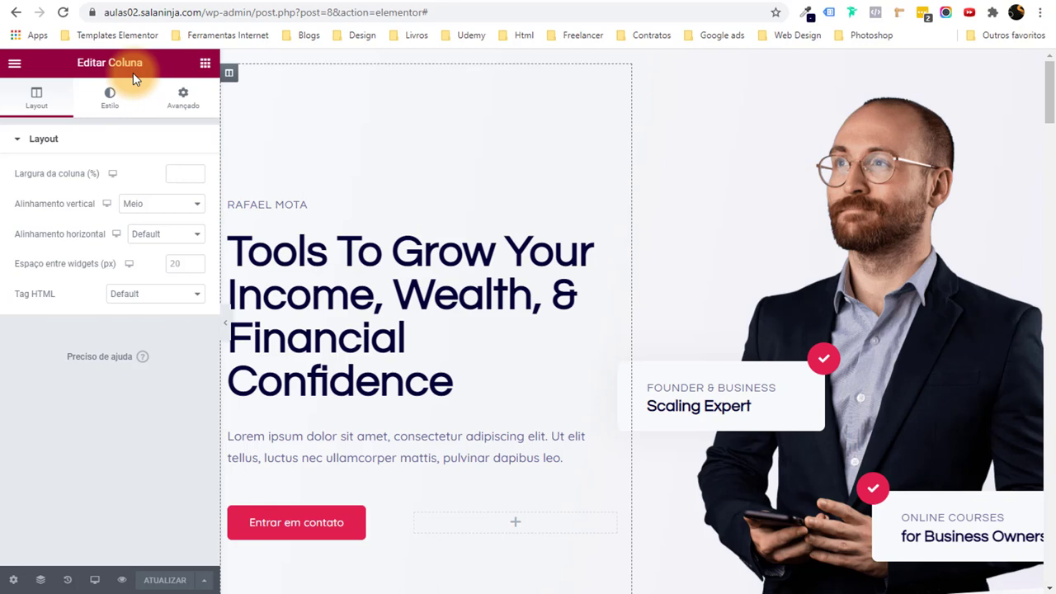
scroll(330, 193, down, 2)
scroll(353, 253, up, 2)
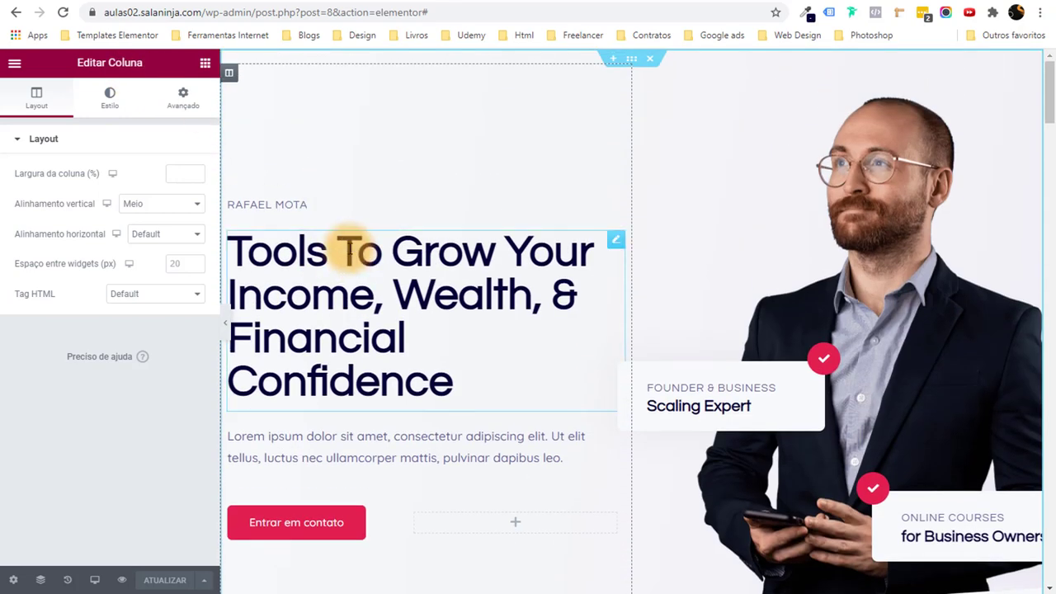
click(349, 250)
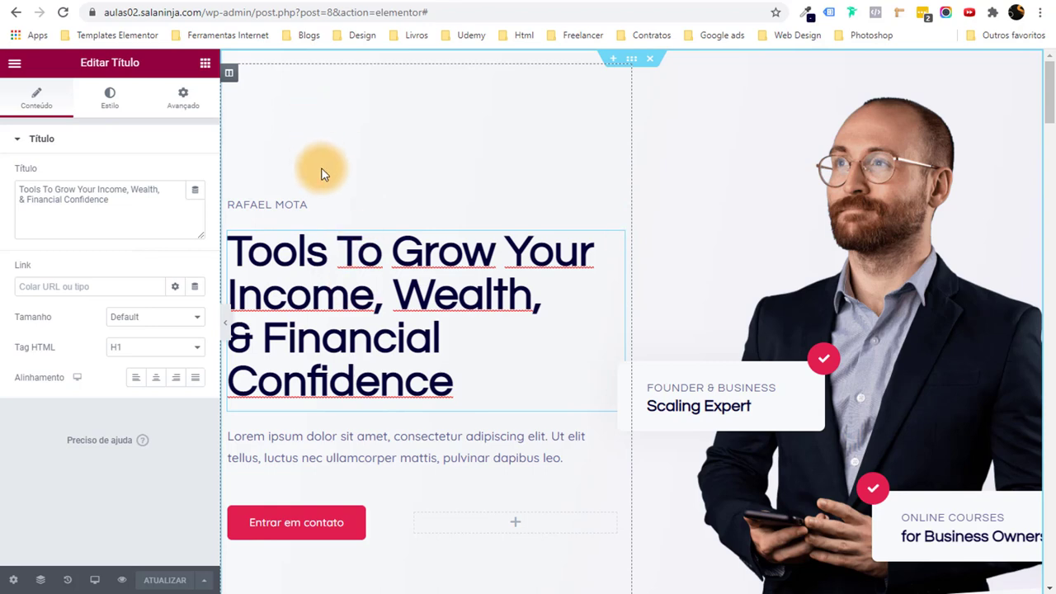
click(230, 73)
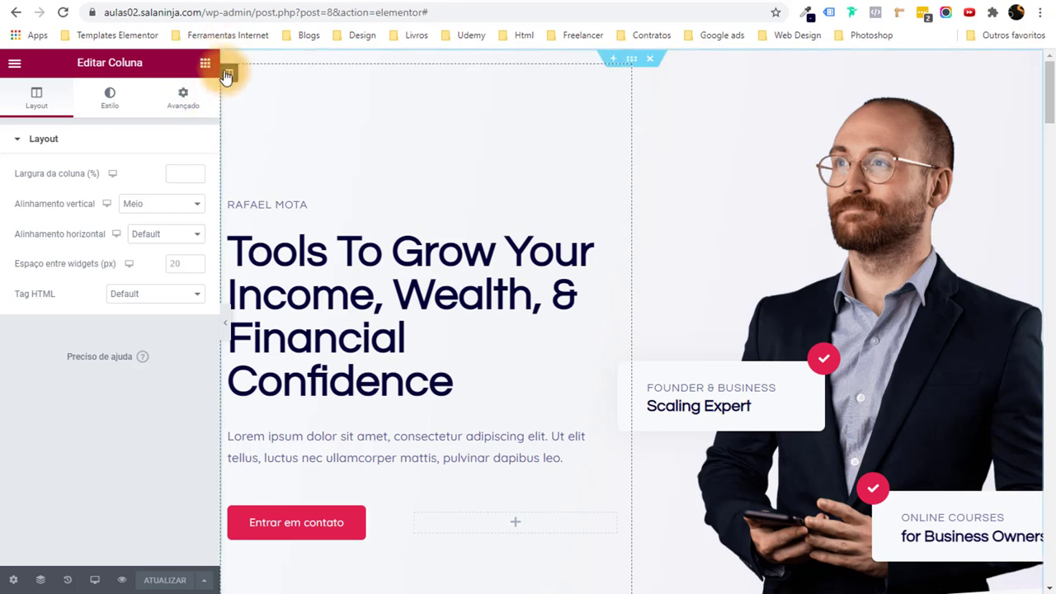
click(205, 66)
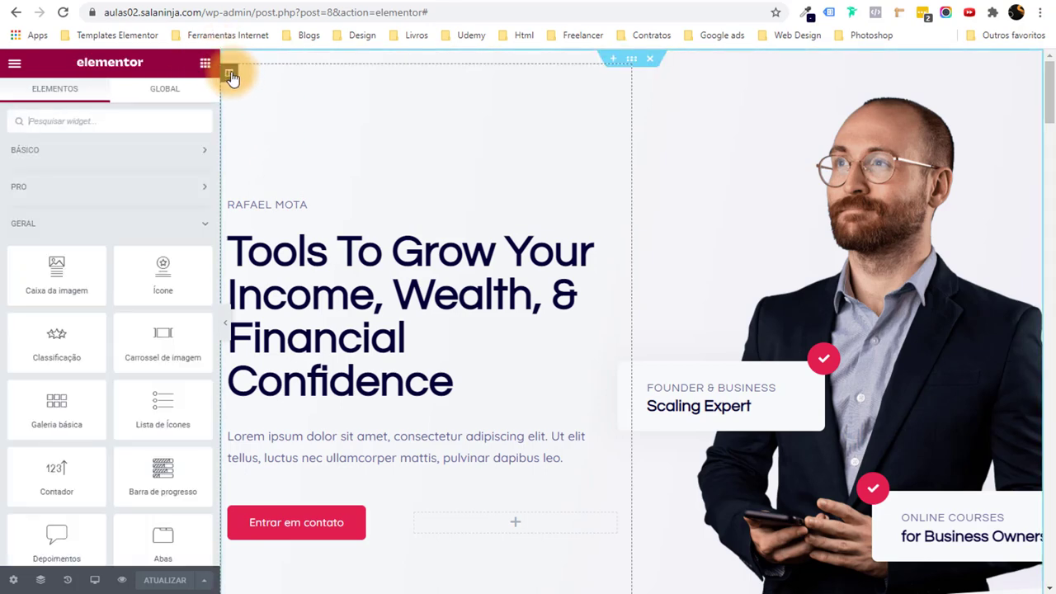
click(230, 74)
click(195, 102)
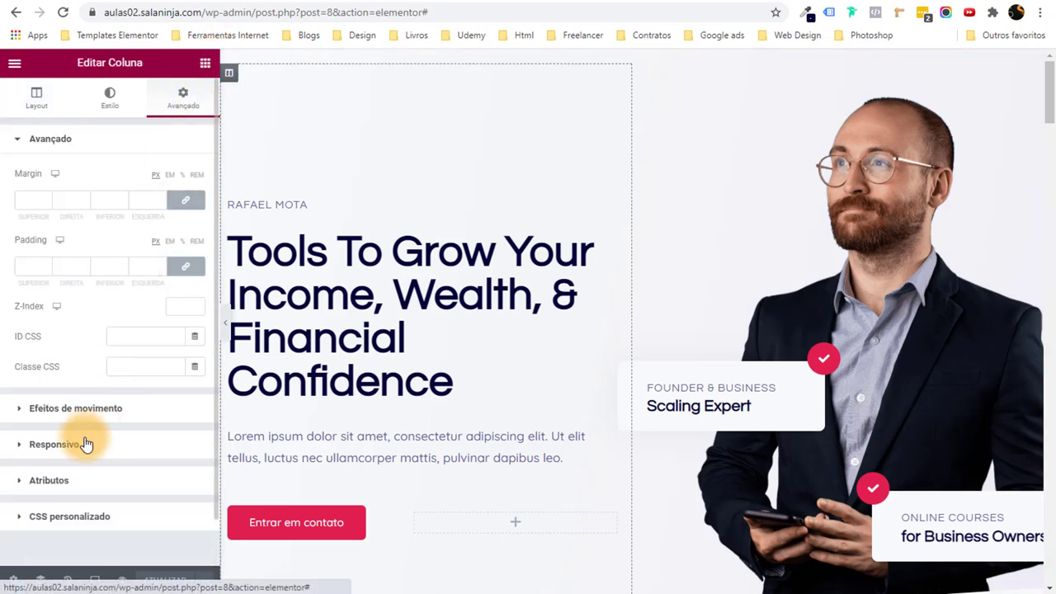
click(107, 412)
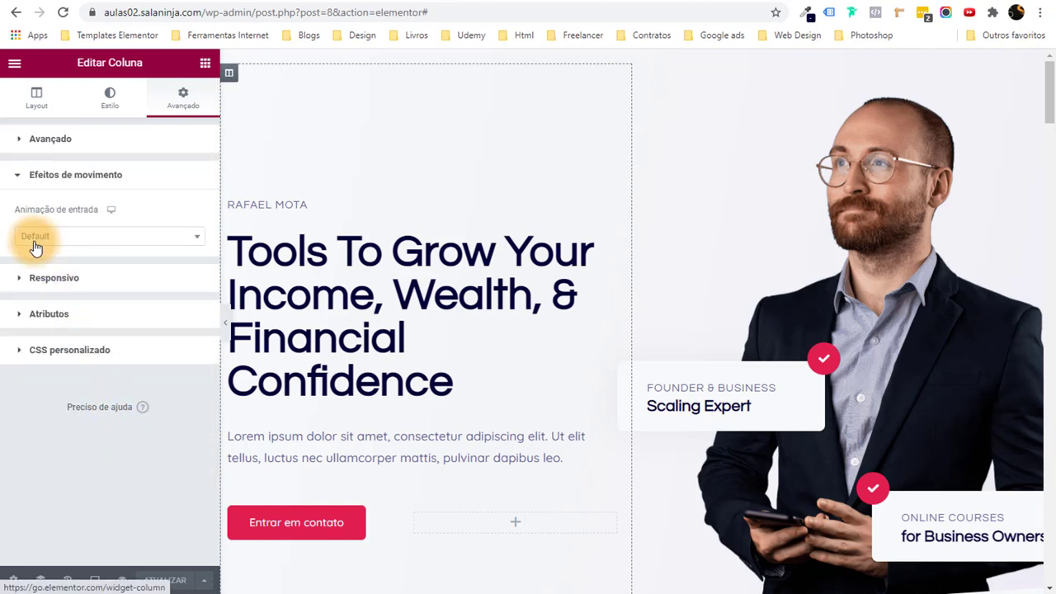
click(65, 236)
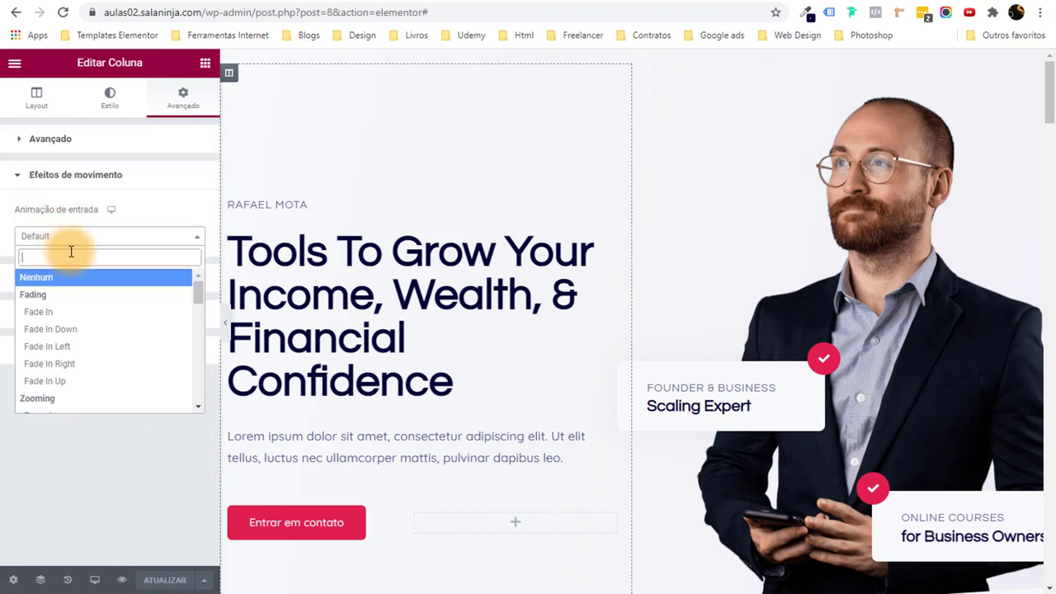
click(86, 344)
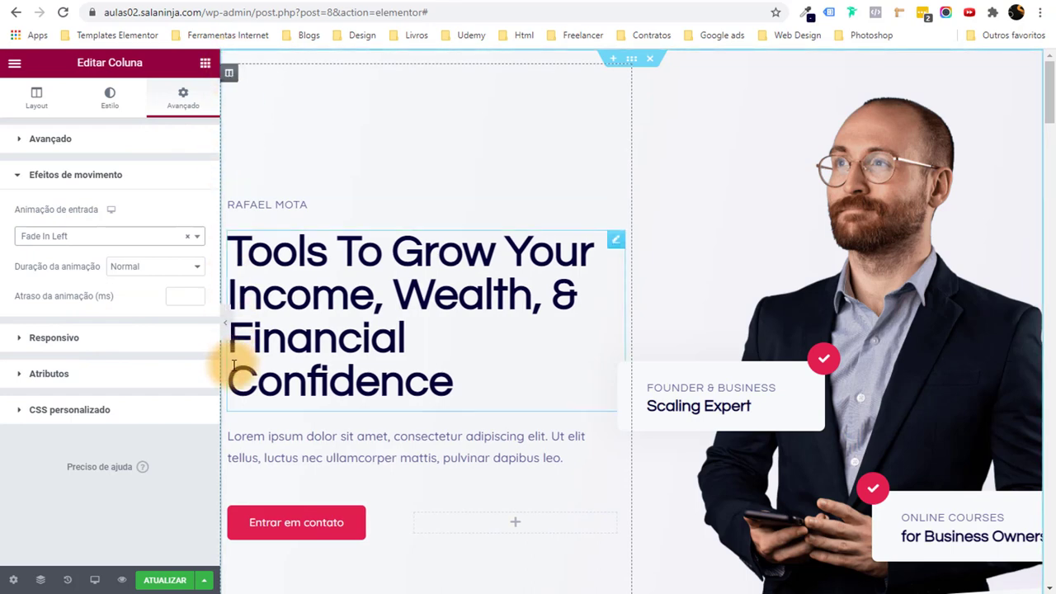
Give the hero's image column a Fade In Right entrance animation.
click(641, 75)
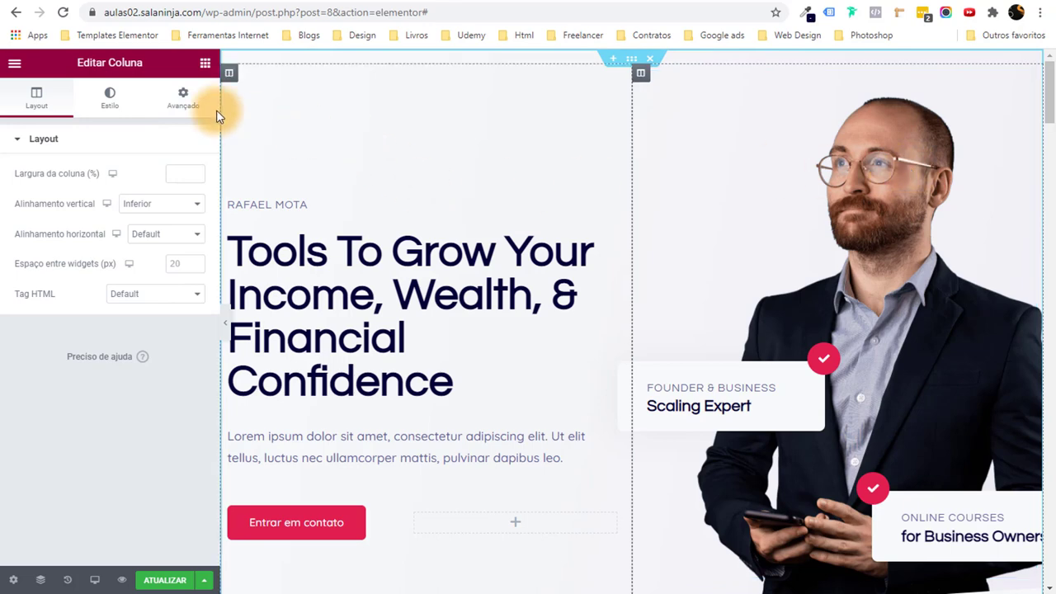
click(190, 104)
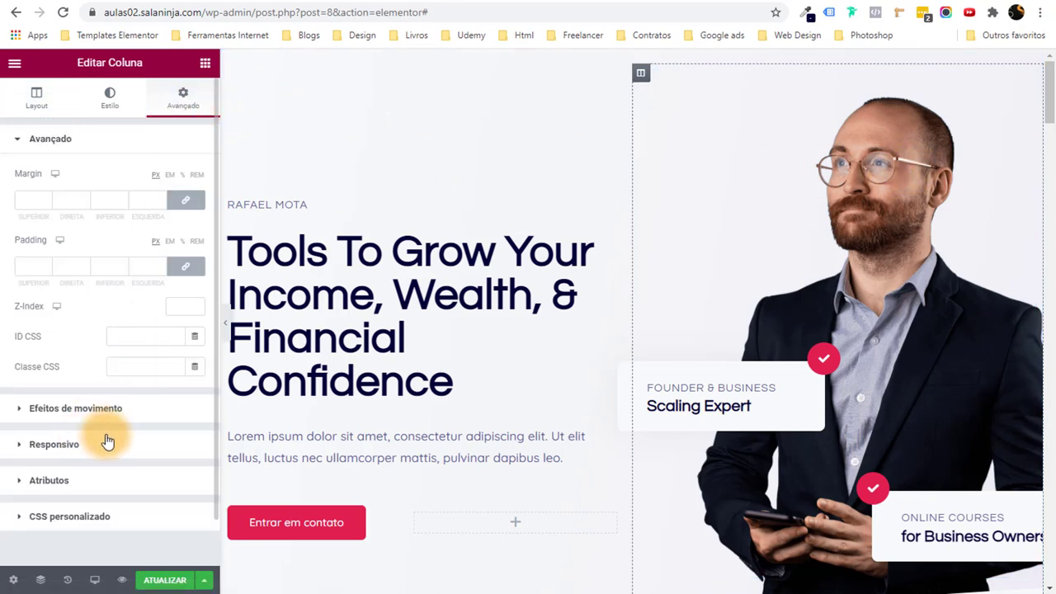
click(104, 408)
click(104, 237)
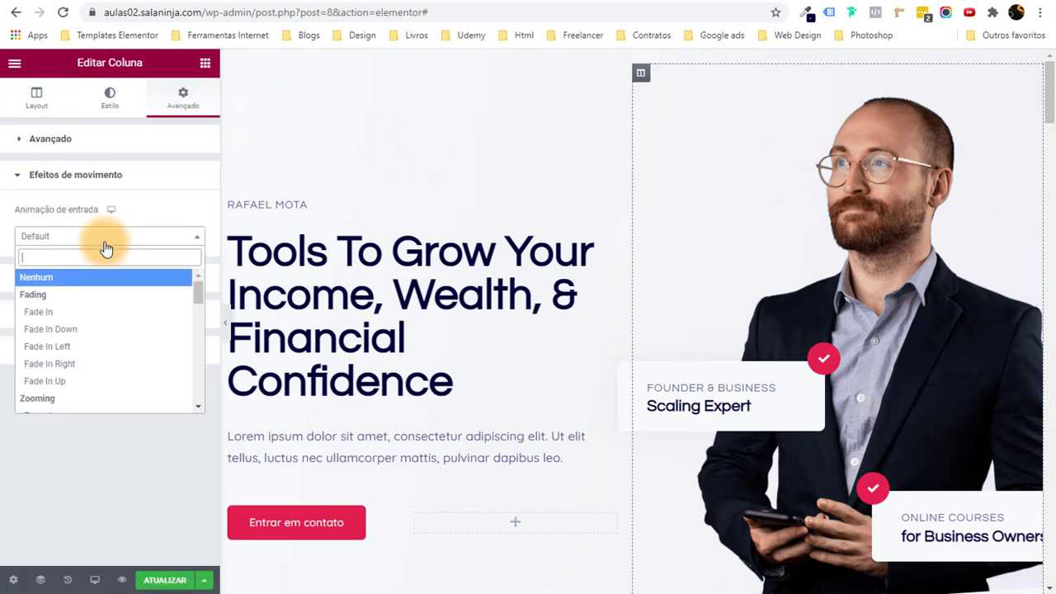
click(104, 363)
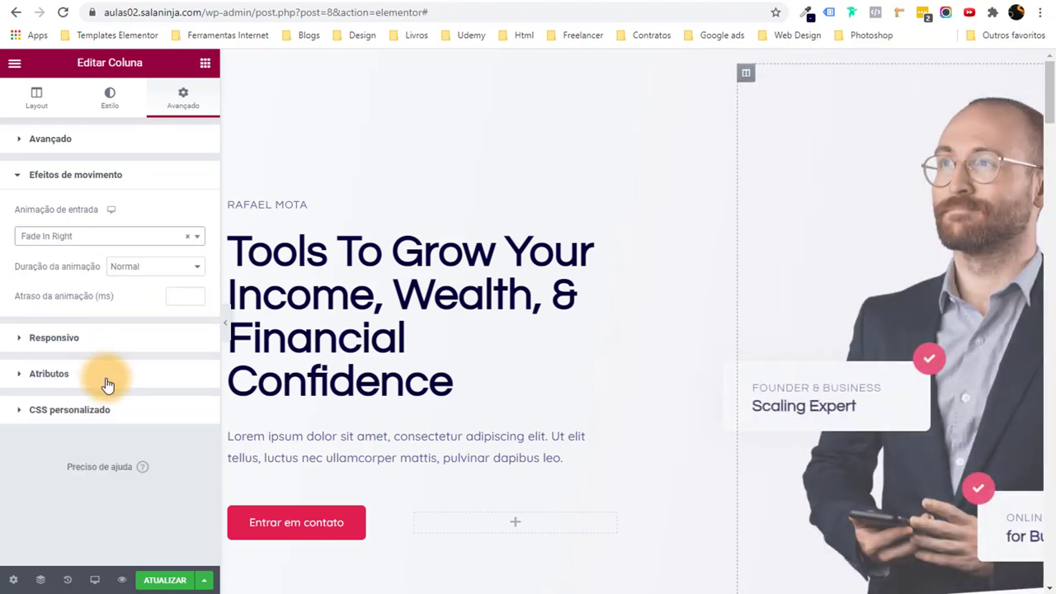
Save the page with the new animations via ATUALIZAR.
click(151, 582)
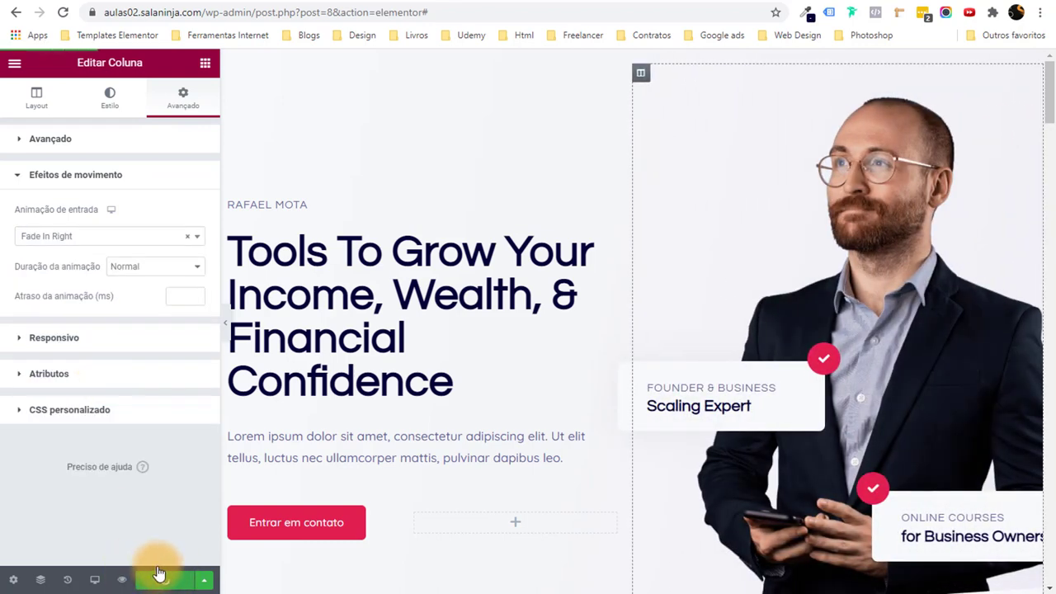
scroll(686, 478, down, 7)
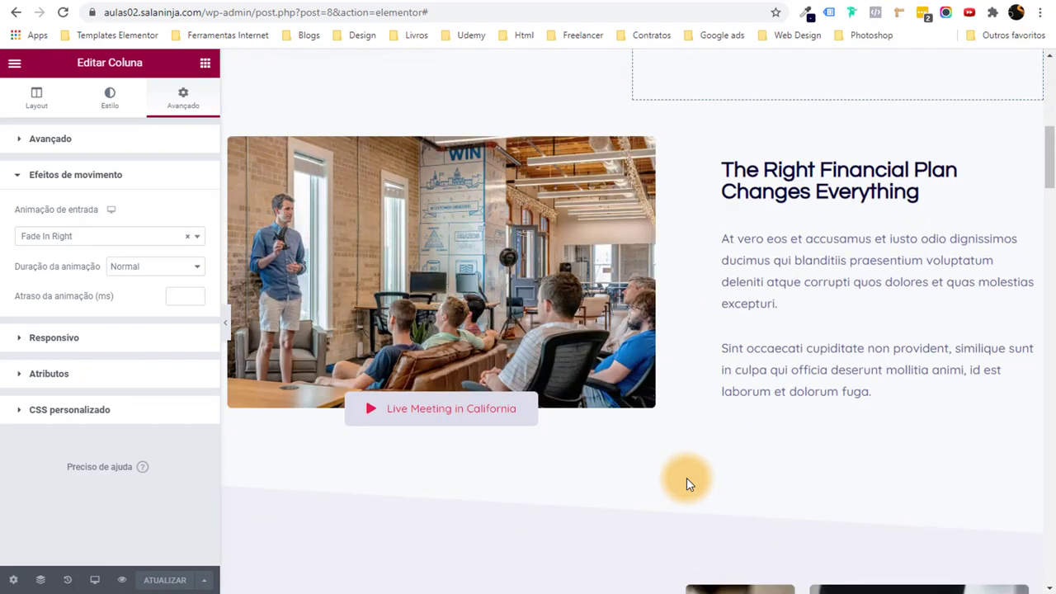
scroll(626, 181, up, 5)
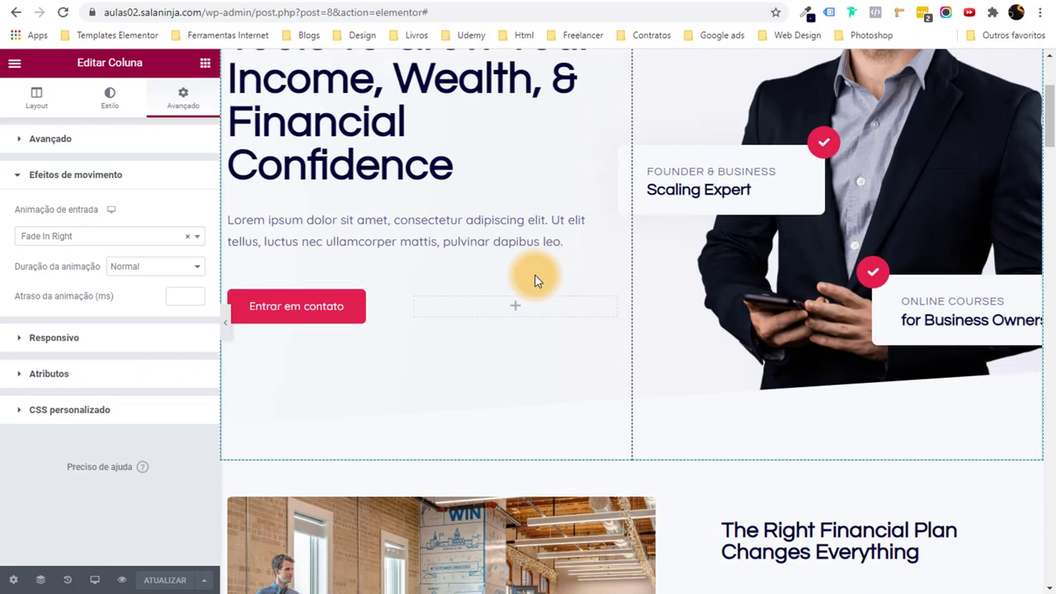
scroll(535, 280, up, 3)
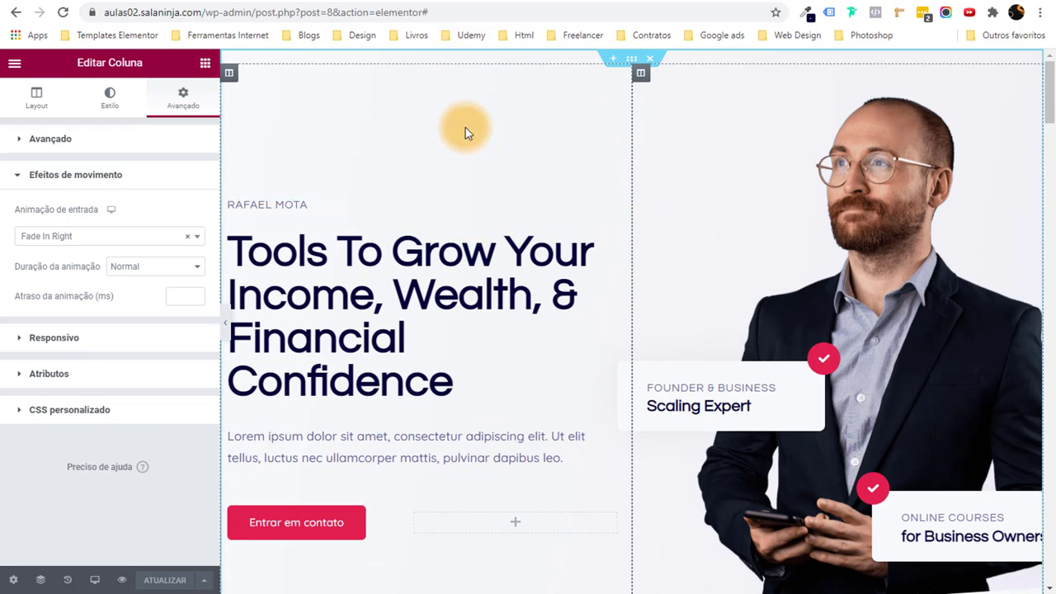
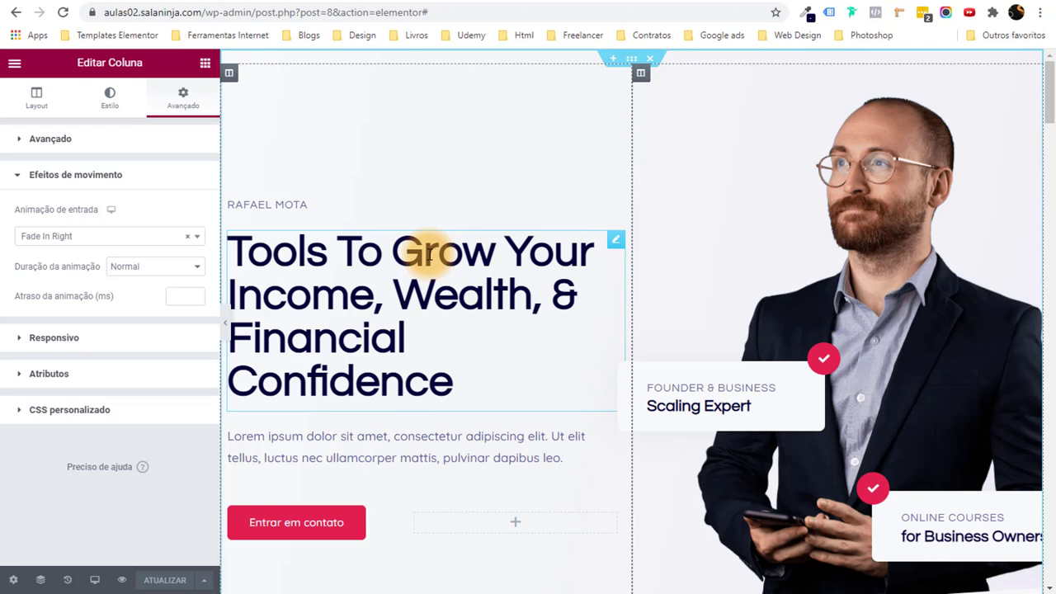
Browse through the XMind mind map to locate the image-editing branches.
scroll(735, 259, down, 1)
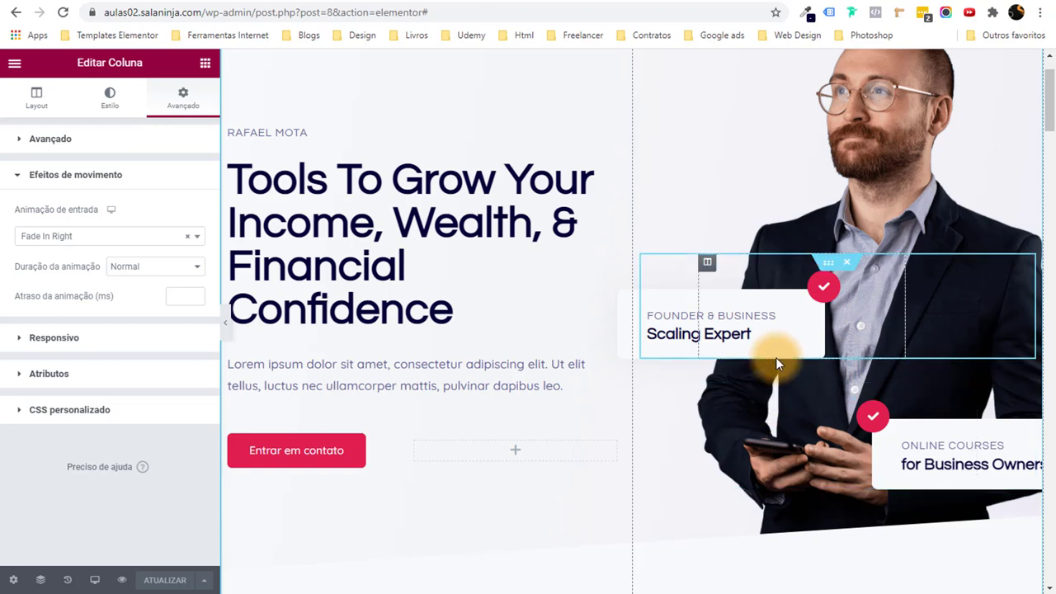
scroll(776, 357, down, 5)
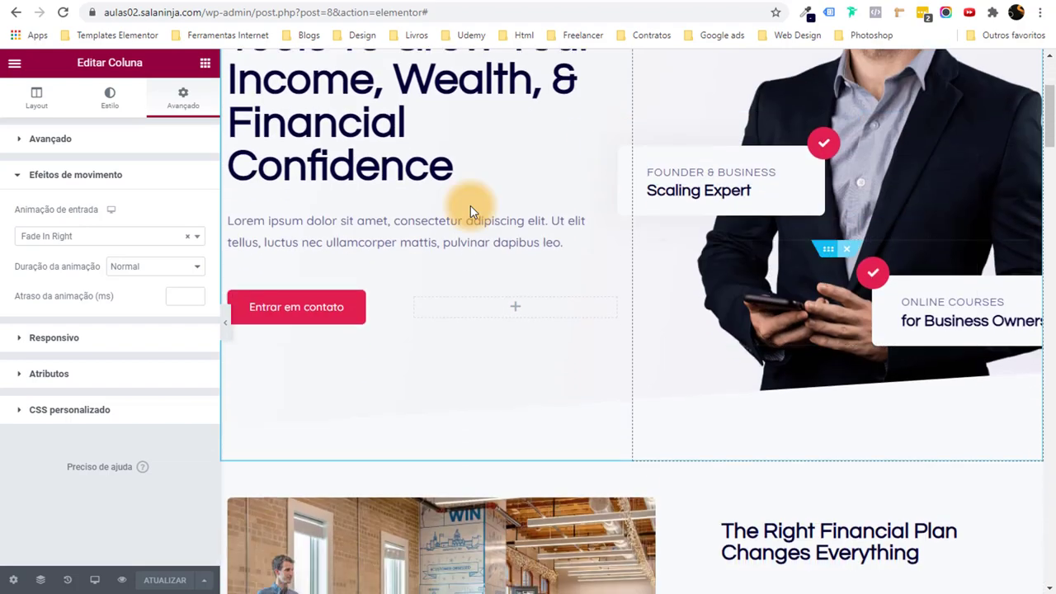
scroll(737, 297, down, 10)
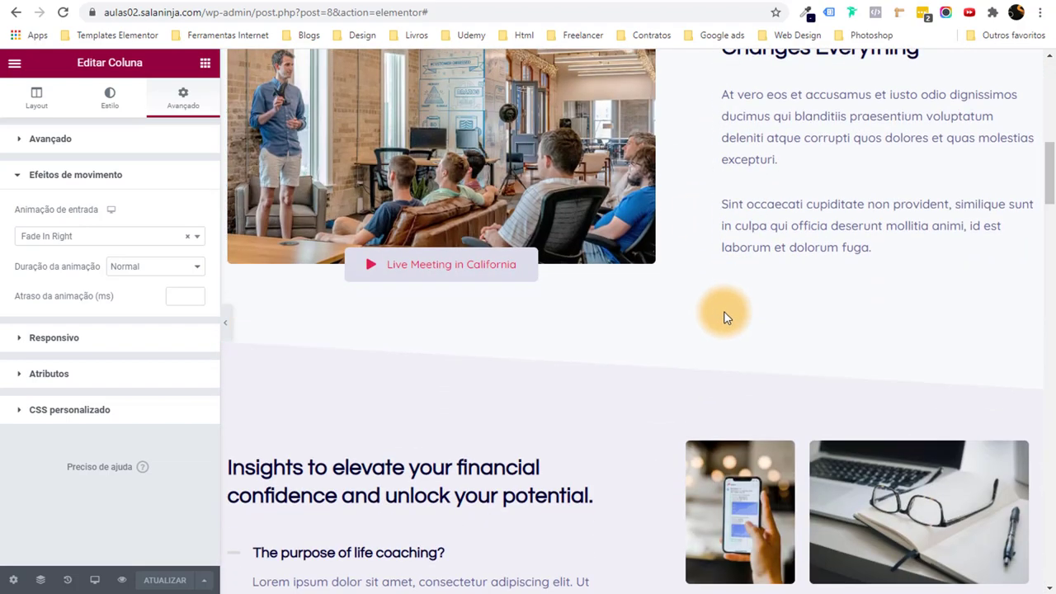
scroll(658, 344, down, 5)
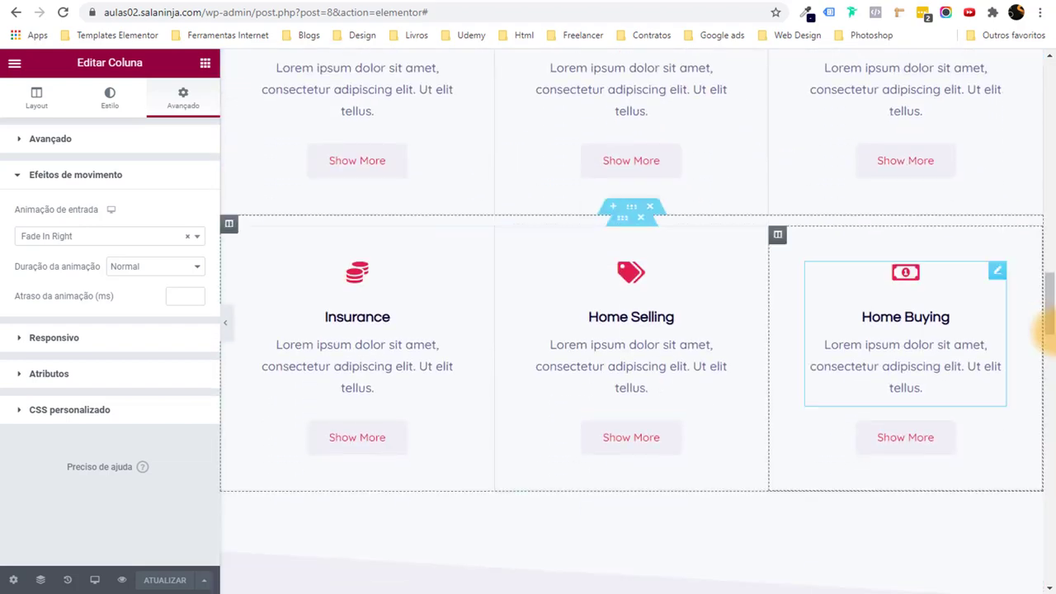
drag(1046, 330, 1052, 89)
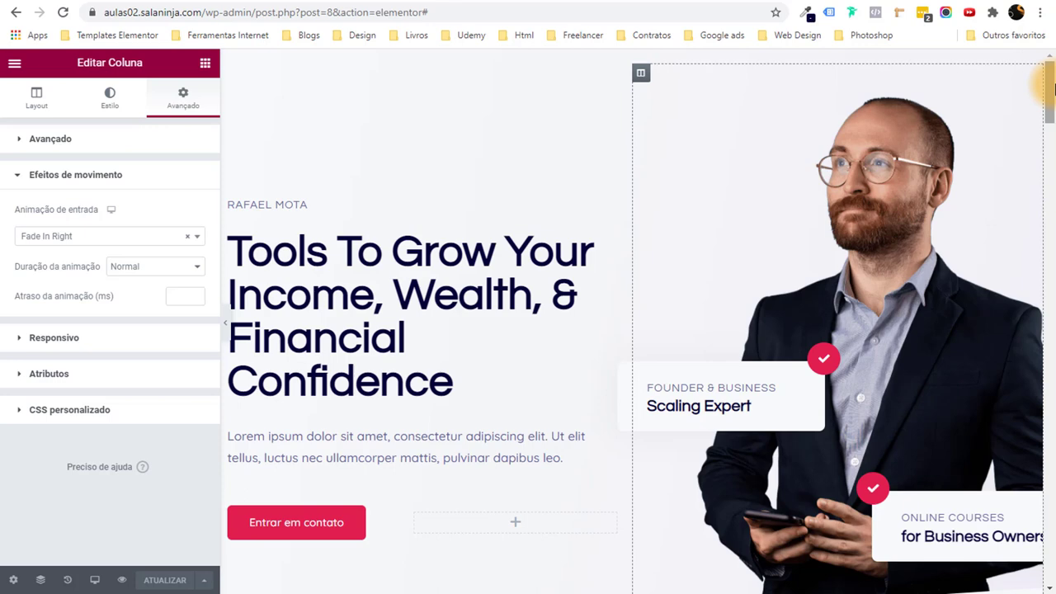
scroll(787, 257, down, 3)
scroll(825, 280, up, 2)
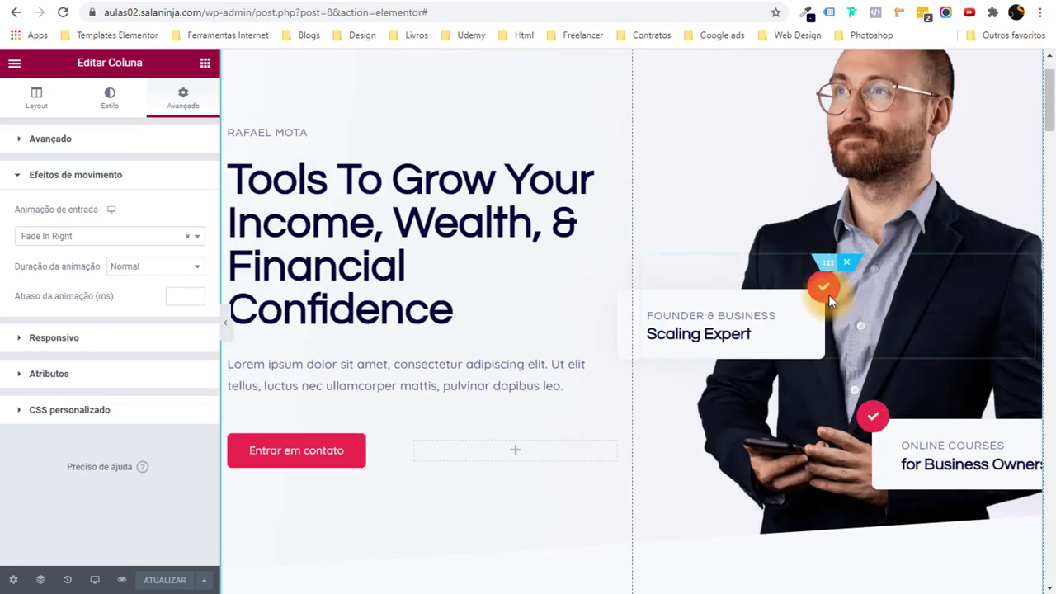
scroll(772, 194, up, 1)
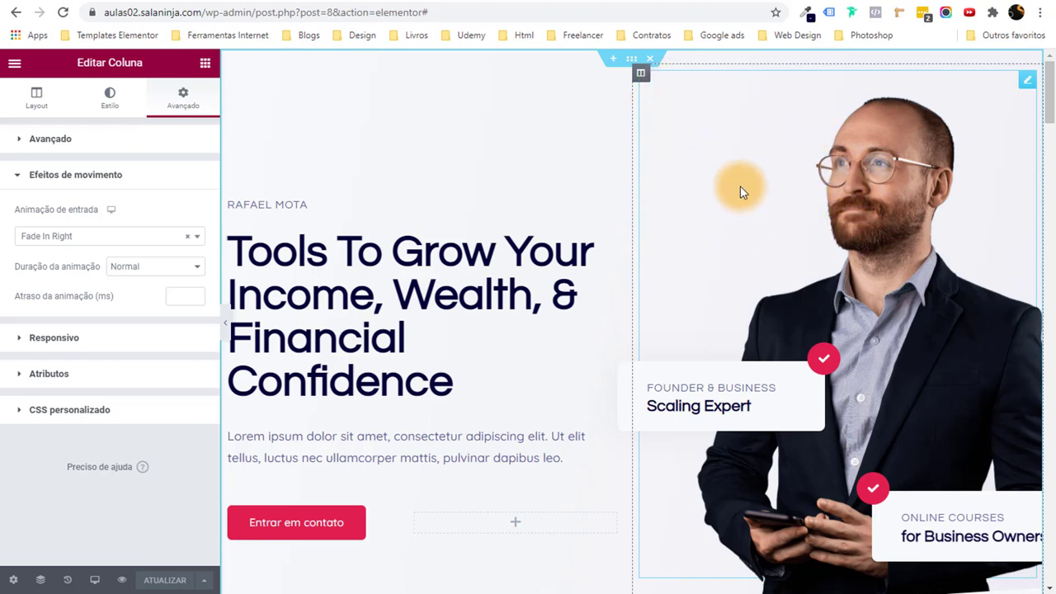
scroll(763, 330, down, 1)
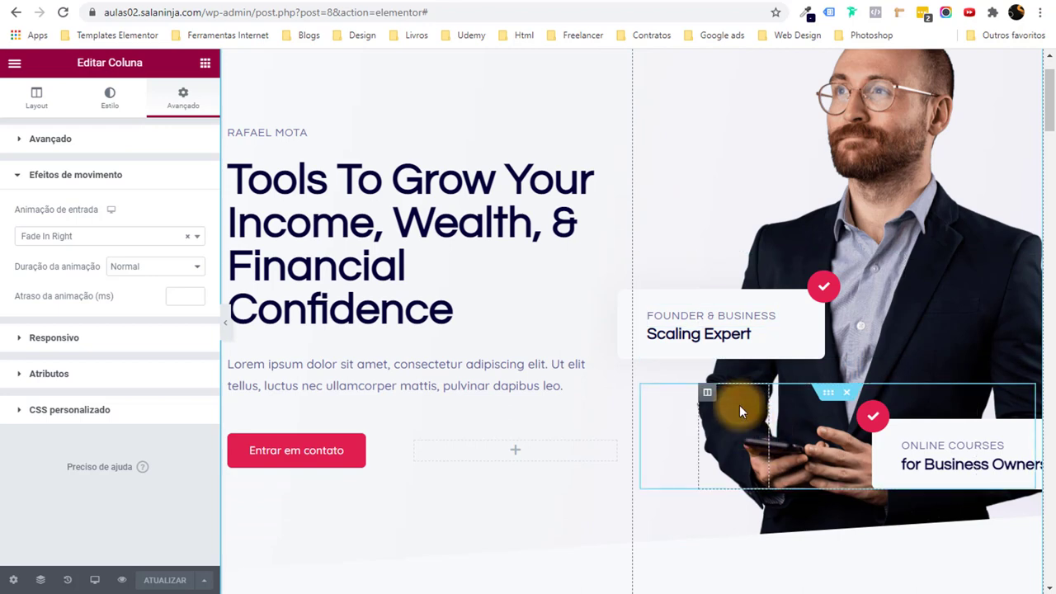
scroll(847, 146, up, 1)
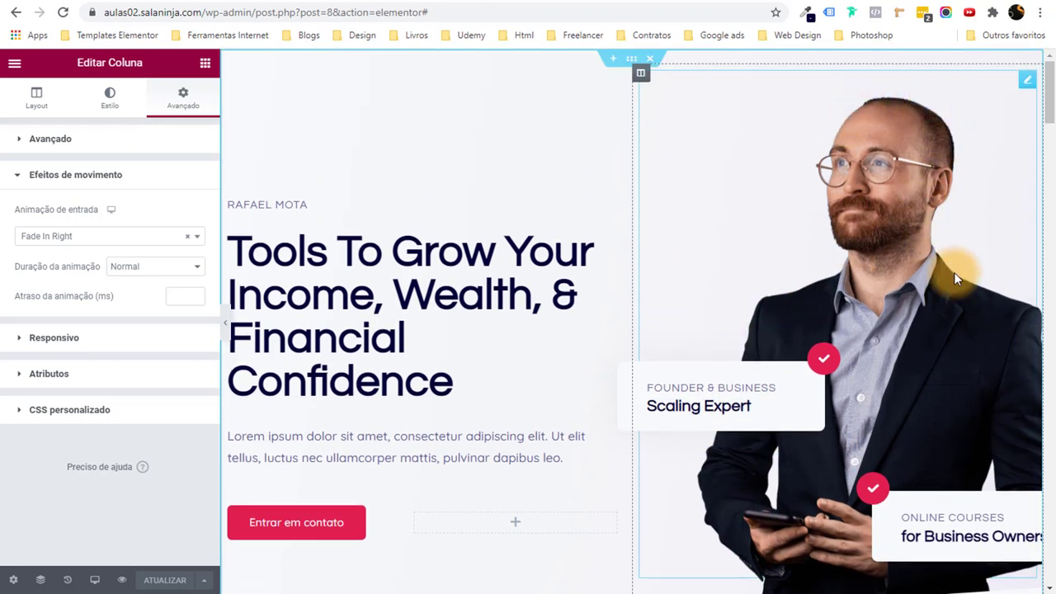
scroll(961, 278, down, 1)
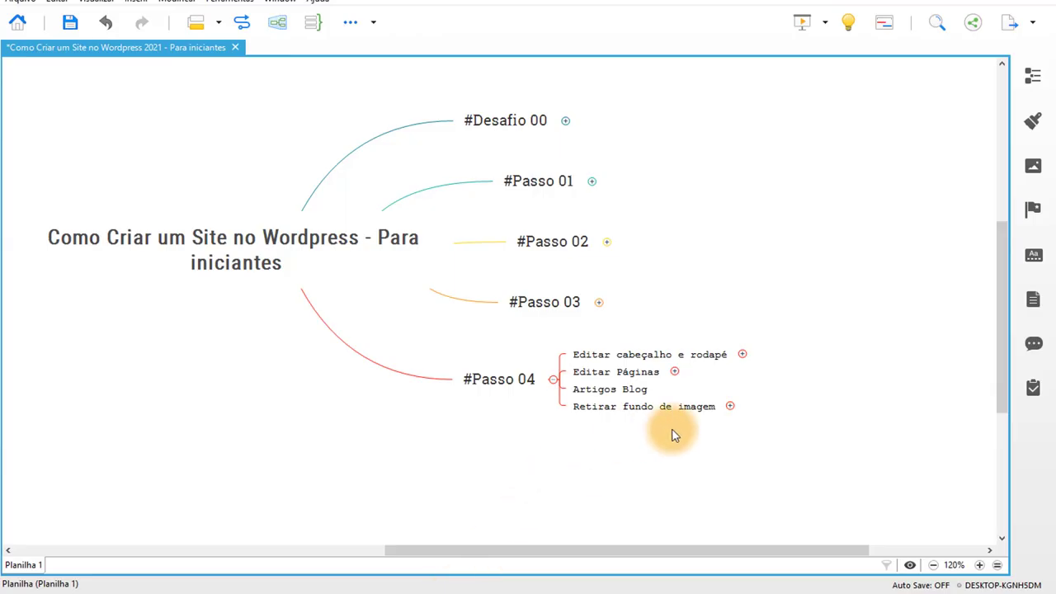
Expand the 'Retirar fundo de imagem' topic and follow its photoscissors.com link.
drag(523, 277, 608, 306)
drag(471, 236, 595, 323)
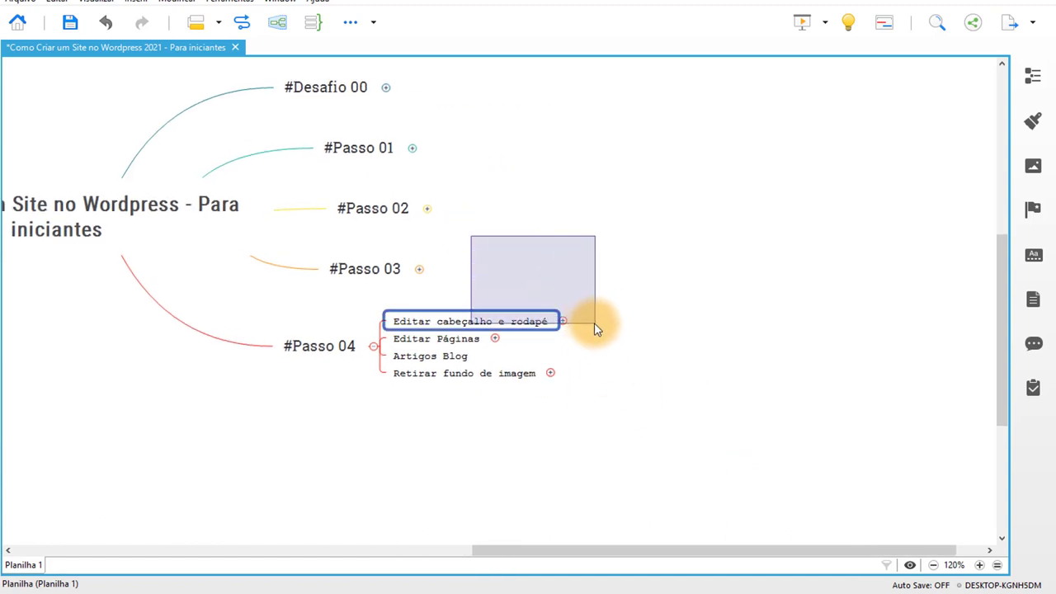
click(613, 377)
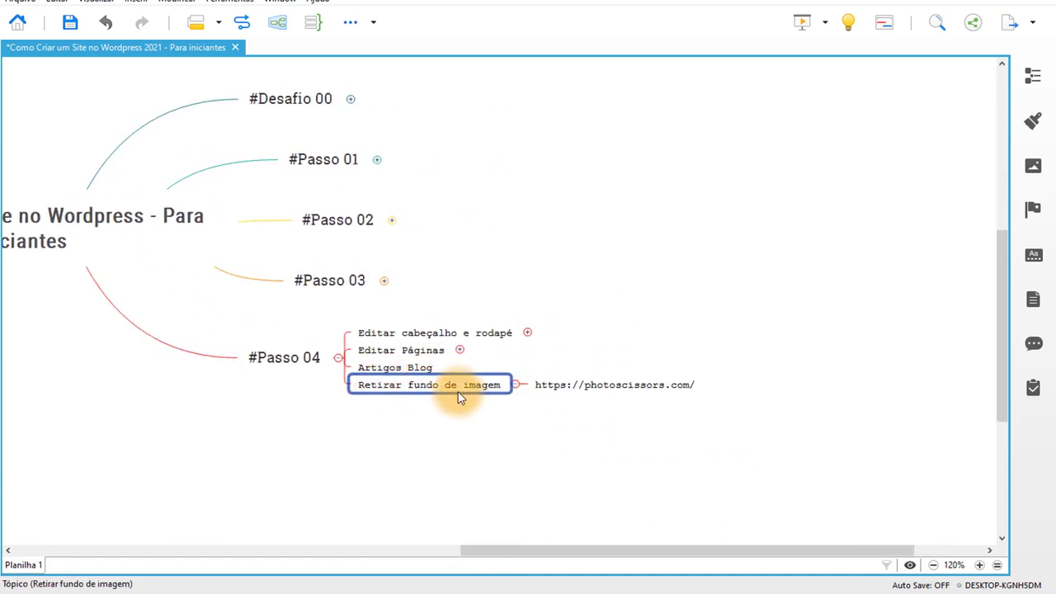
drag(644, 397, 657, 410)
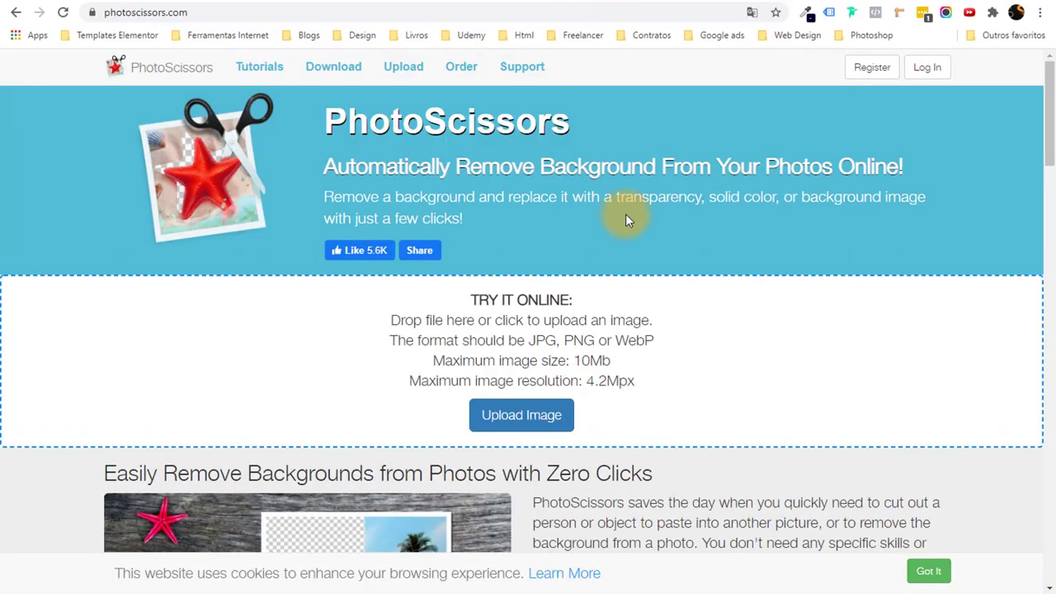
Upload 3168955.jpg to PhotoScissors for automatic background removal.
scroll(618, 278, down, 4)
scroll(618, 278, up, 3)
click(526, 350)
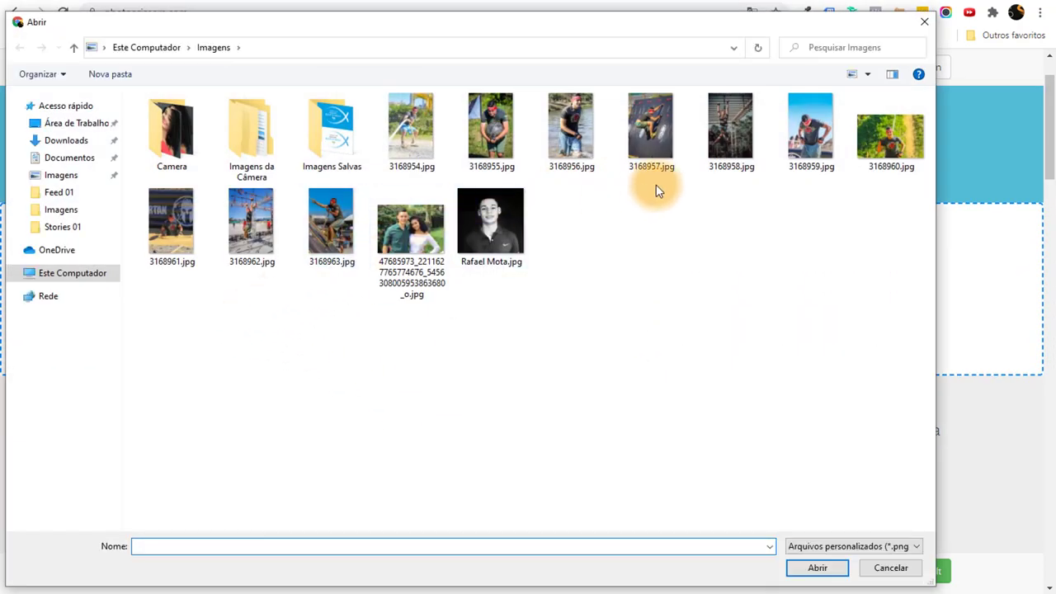
click(495, 136)
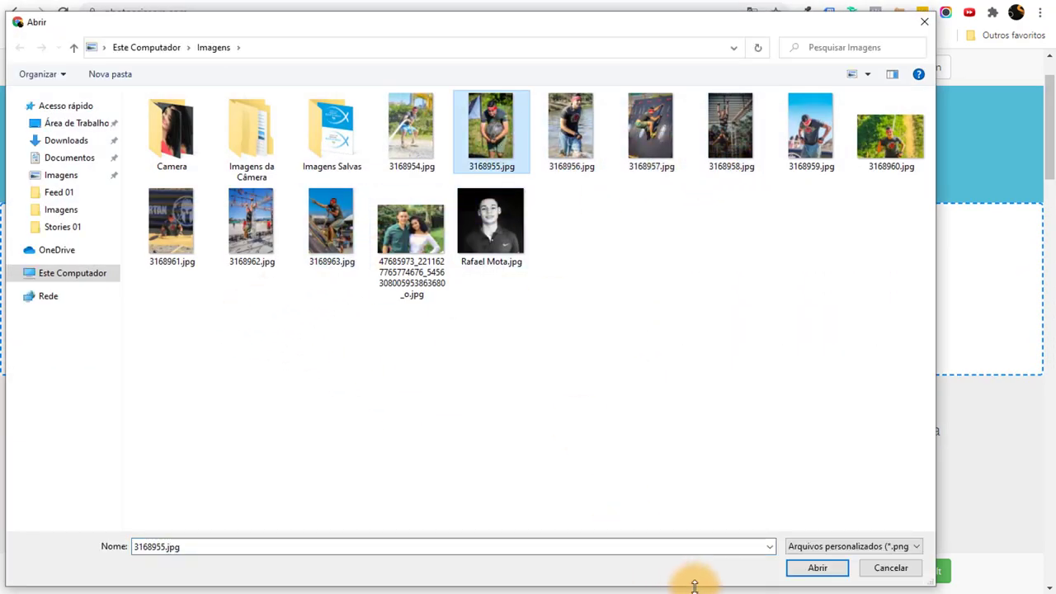
click(817, 567)
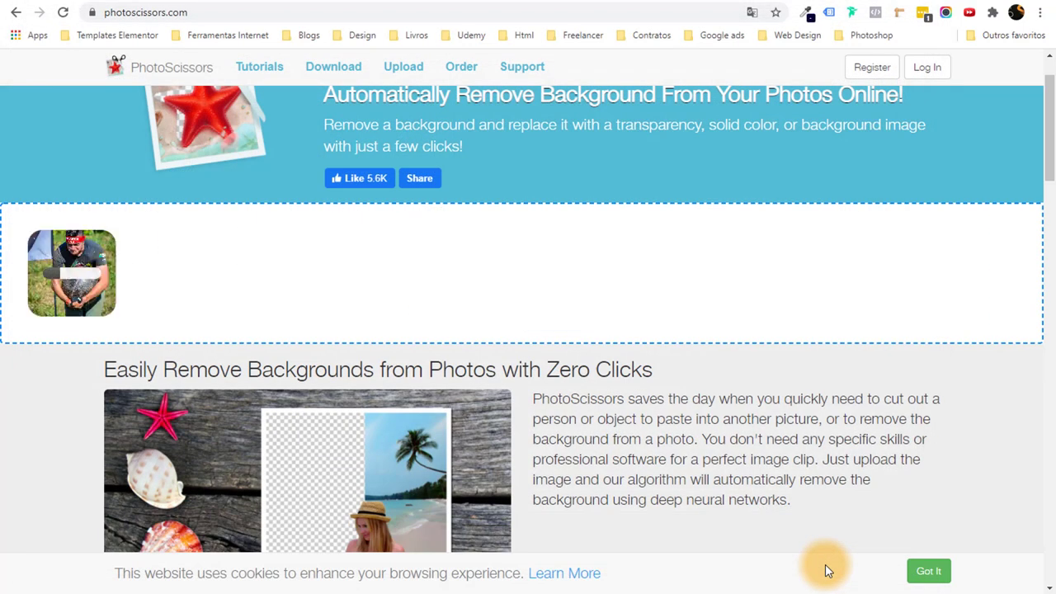
scroll(419, 259, down, 4)
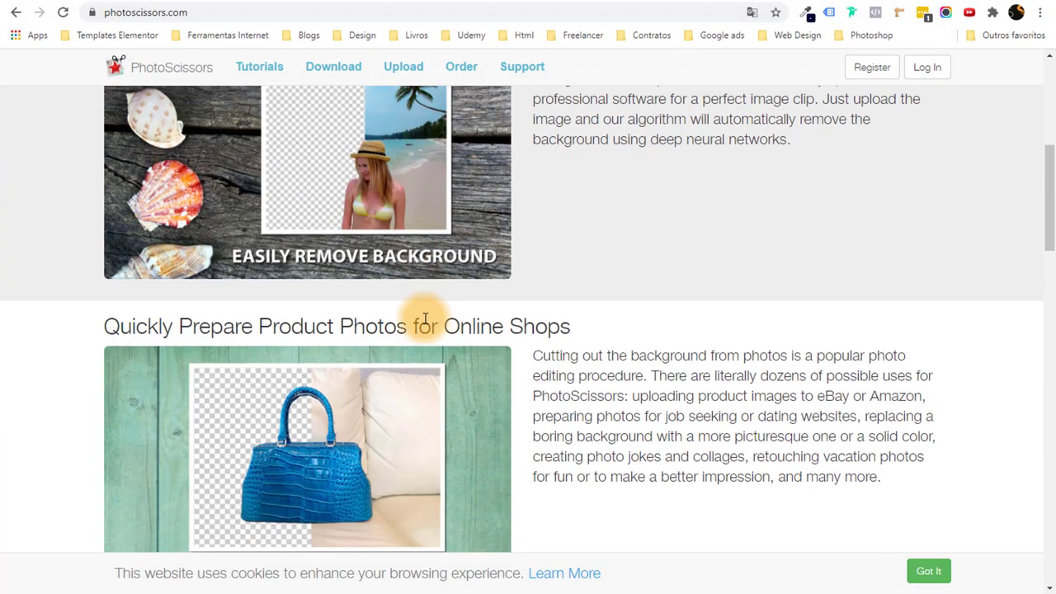
scroll(419, 247, up, 3)
scroll(407, 293, up, 2)
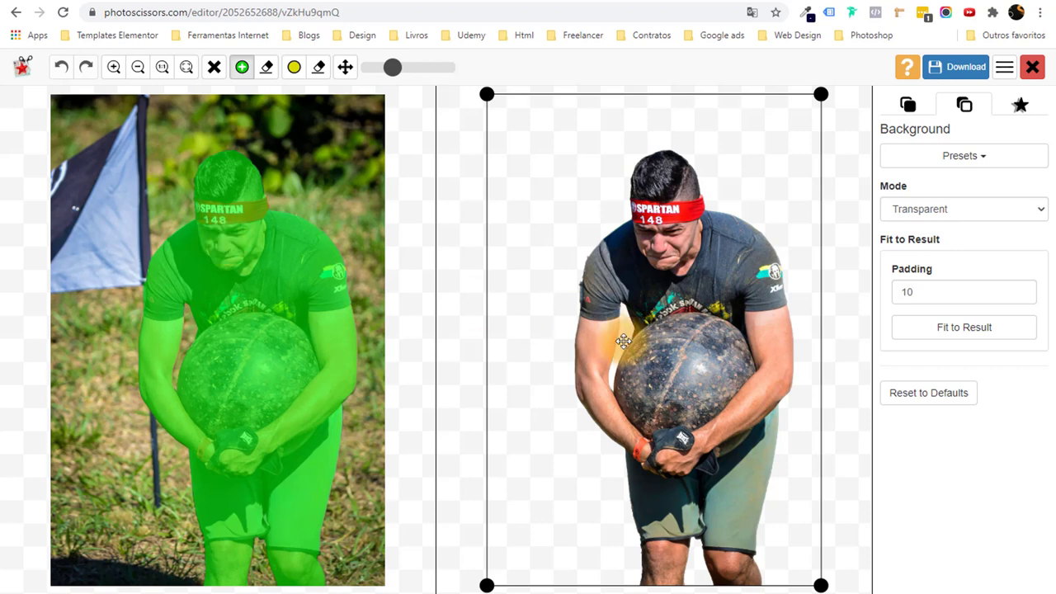
Mark the grass beside the athlete's shoulder as background to refine the cut-out.
scroll(775, 273, down, 1)
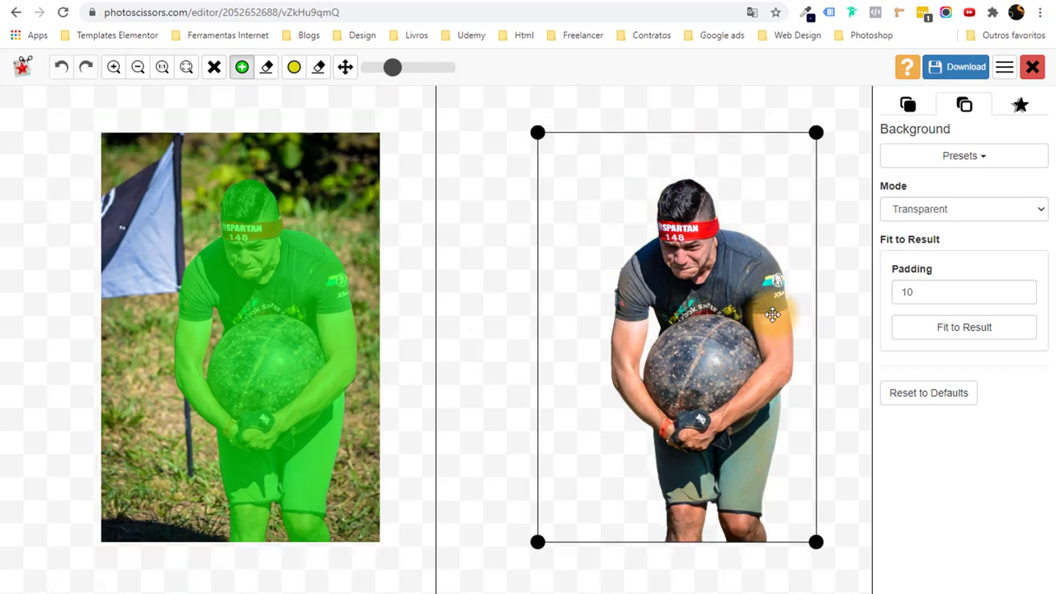
scroll(737, 333, up, 1)
scroll(721, 330, up, 1)
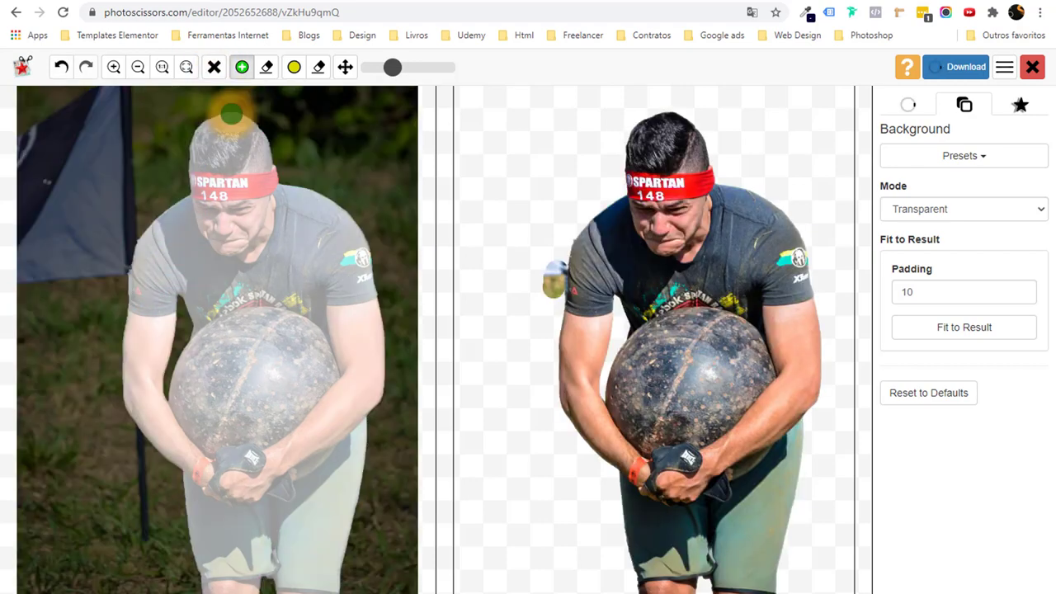
click(265, 67)
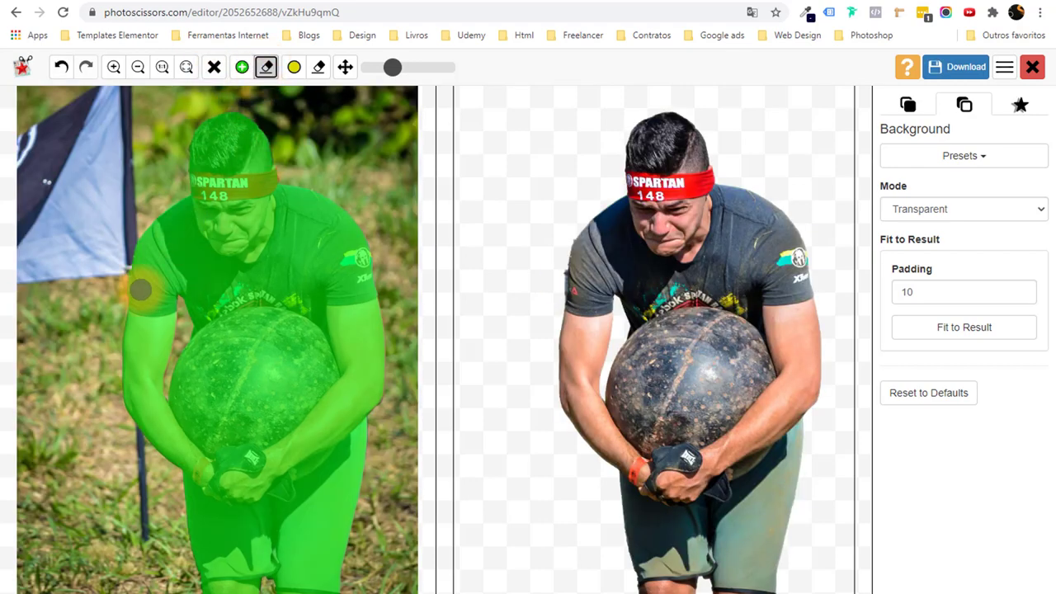
scroll(141, 289, up, 5)
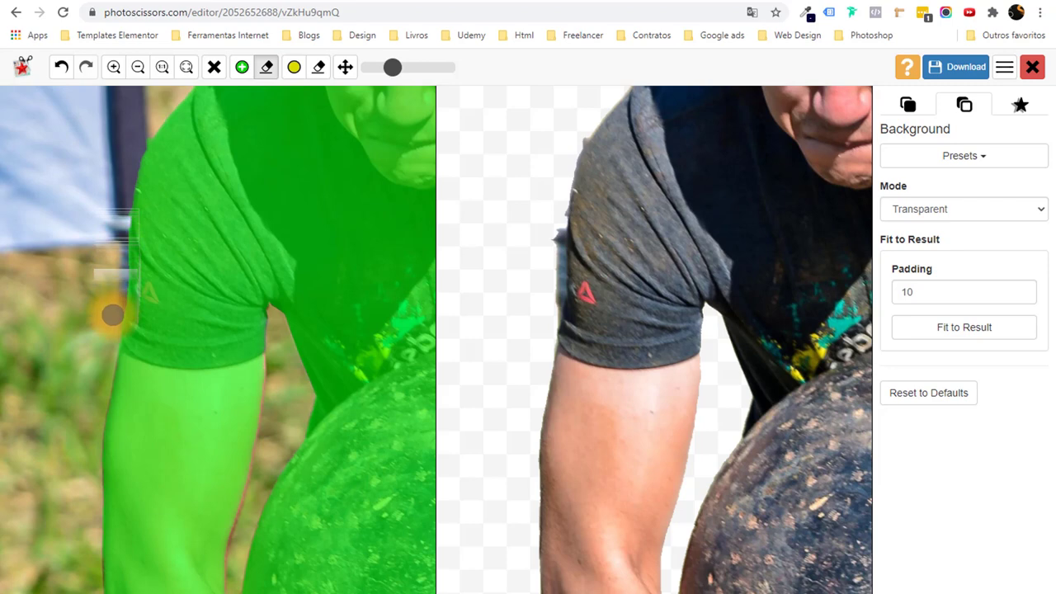
mouse_move(112, 324)
mouse_down()
mouse_move(104, 168)
mouse_move(137, 134)
mouse_move(118, 165)
mouse_up()
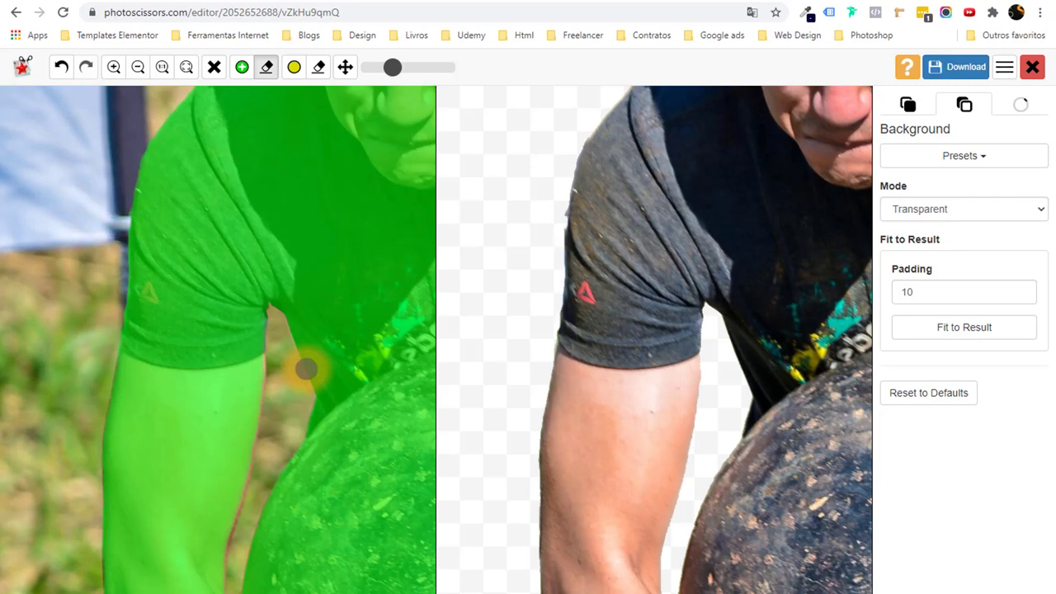
Download the cut-out as a low-resolution image, 3168955 (1).png.
scroll(306, 367, down, 2)
scroll(306, 367, down, 3)
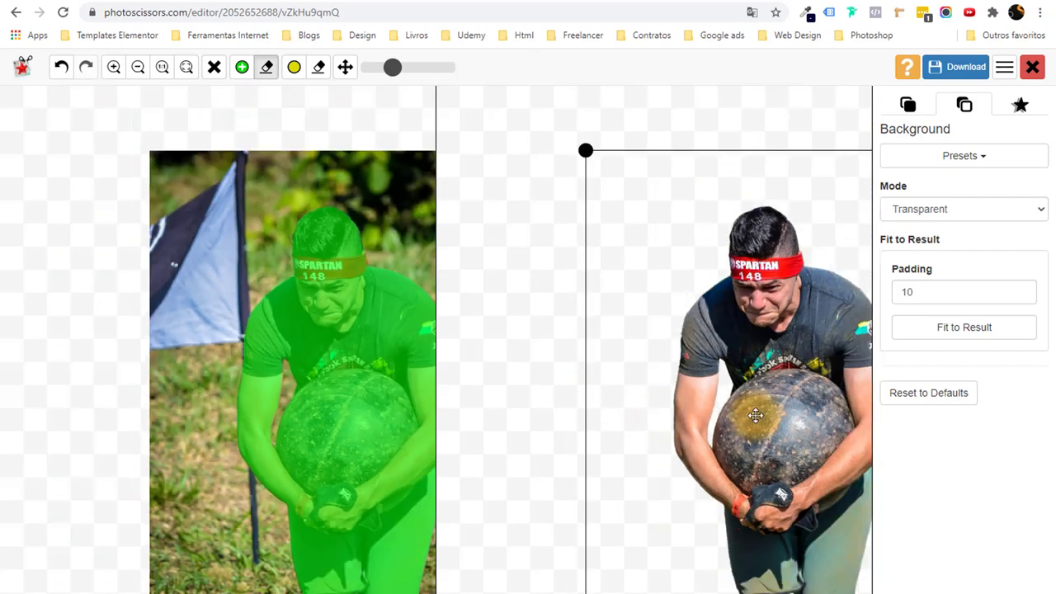
scroll(760, 411, down, 2)
scroll(853, 438, up, 4)
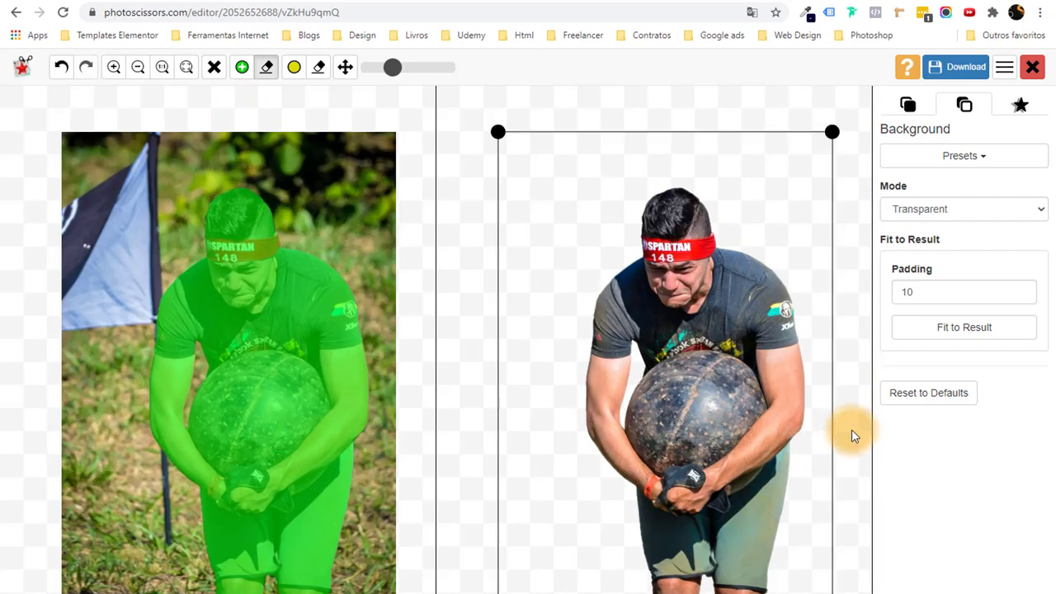
scroll(822, 419, down, 3)
scroll(823, 419, up, 4)
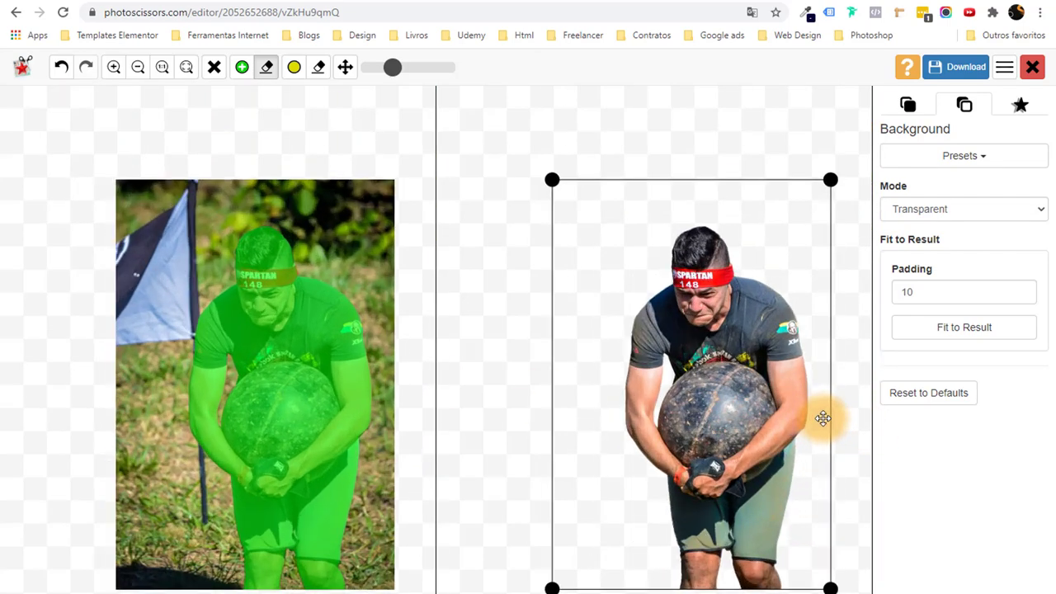
scroll(823, 419, down, 4)
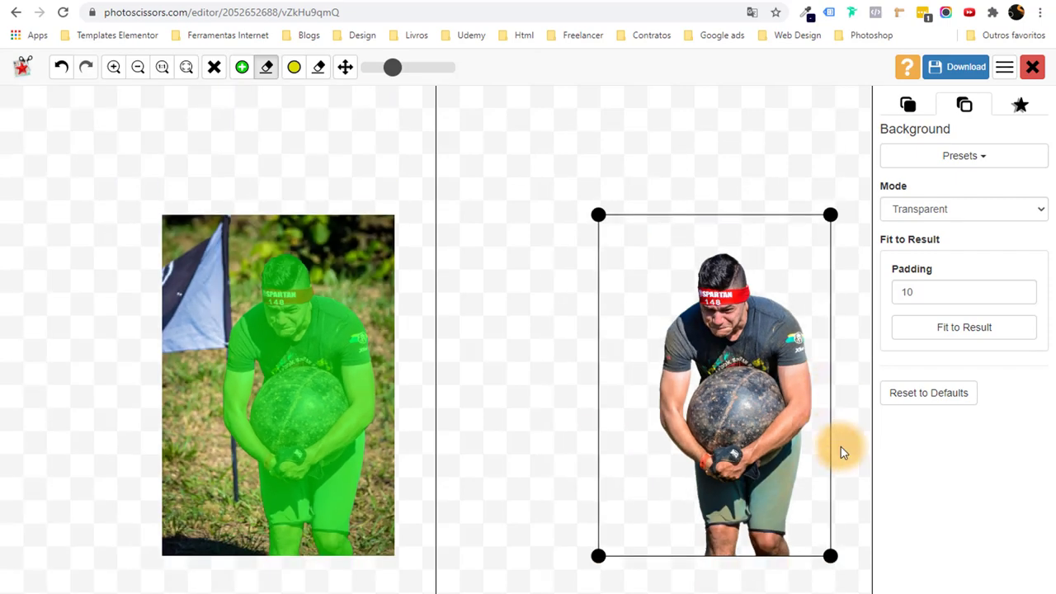
scroll(840, 447, up, 2)
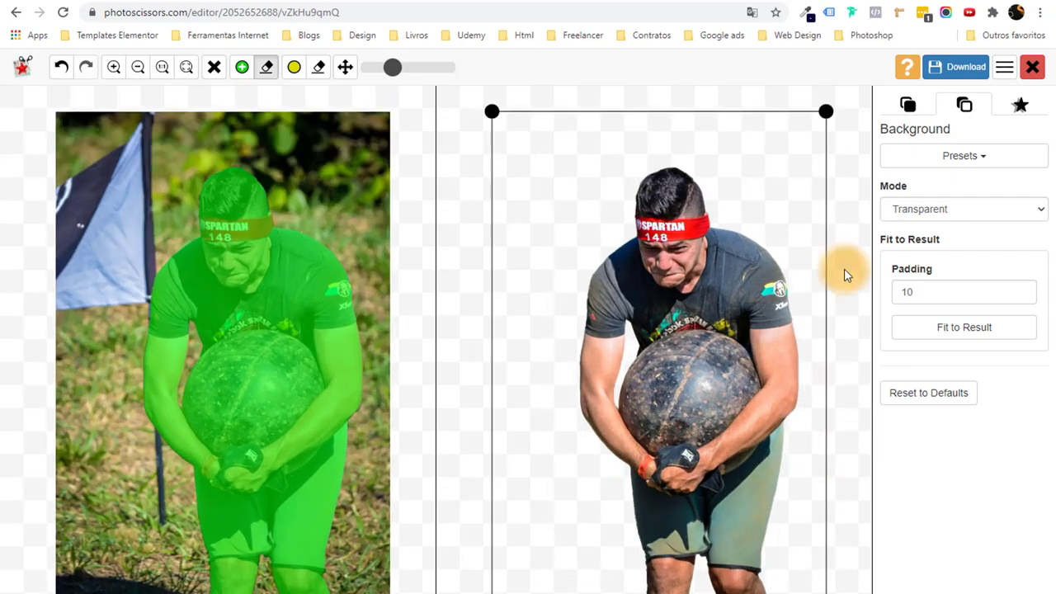
click(957, 66)
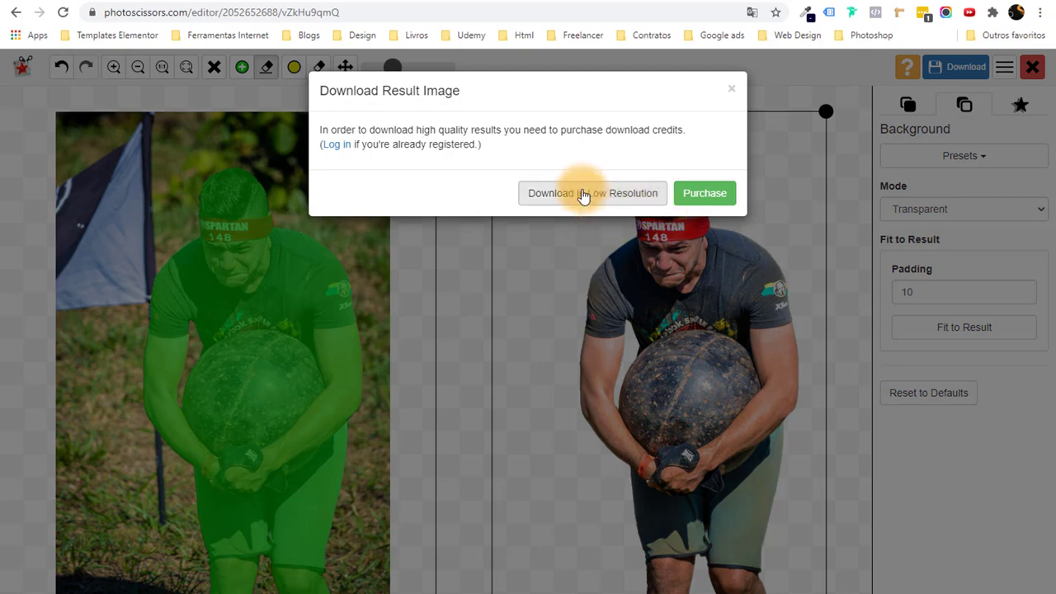
click(586, 196)
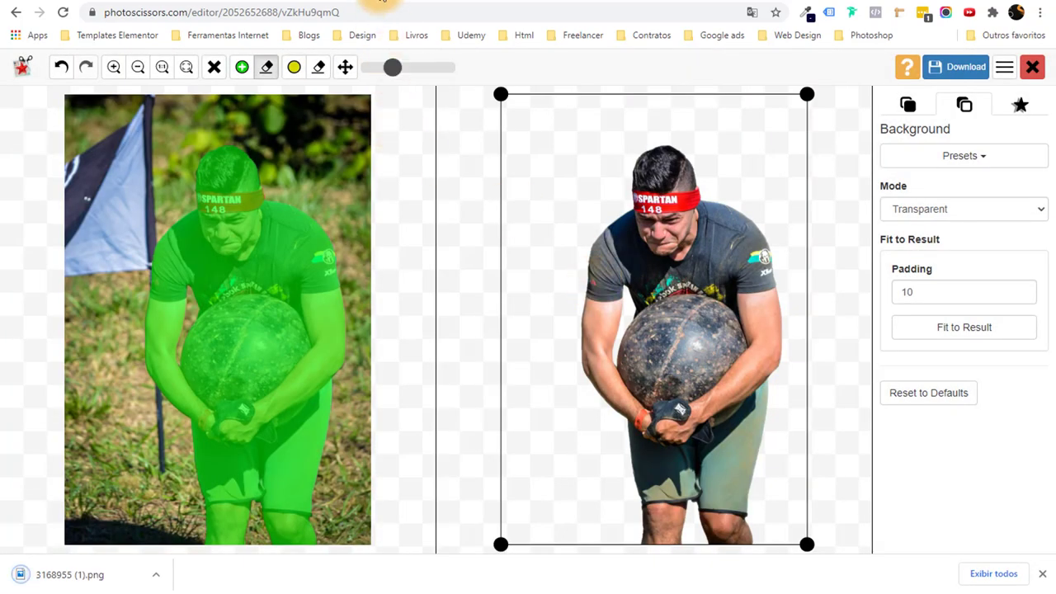
Replace the hero image with the uploaded cut-out 3168955 (1).png from the media library.
key(ctrl+Tab)
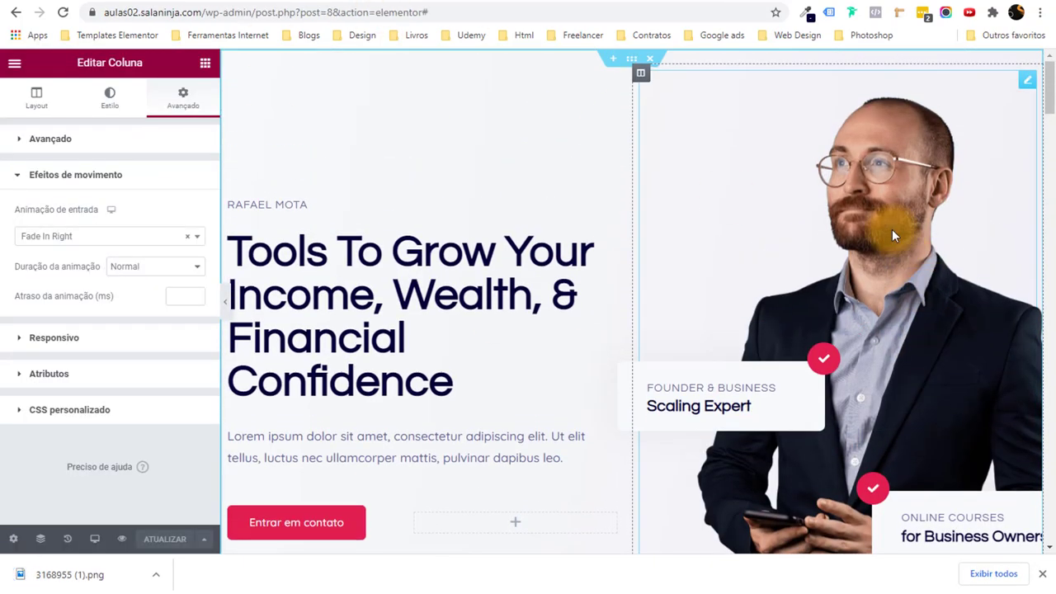
click(892, 229)
click(122, 219)
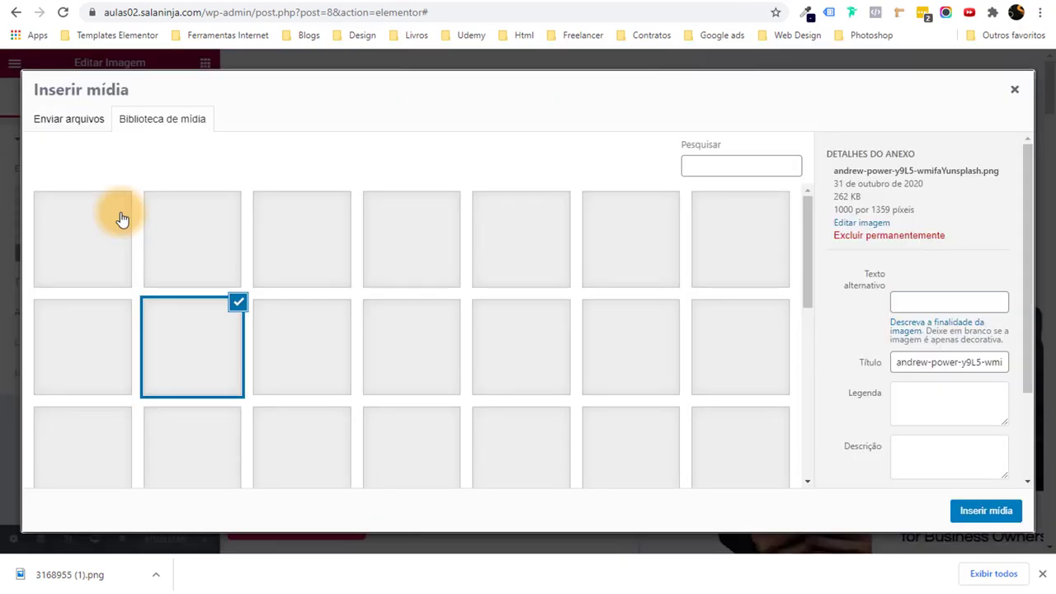
drag(89, 587, 202, 383)
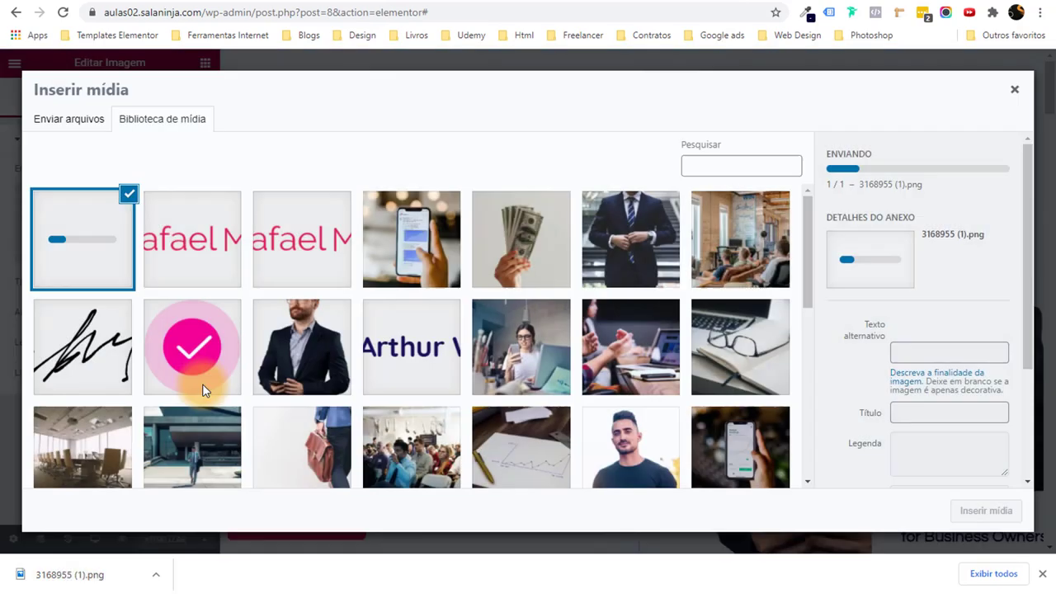
click(1041, 573)
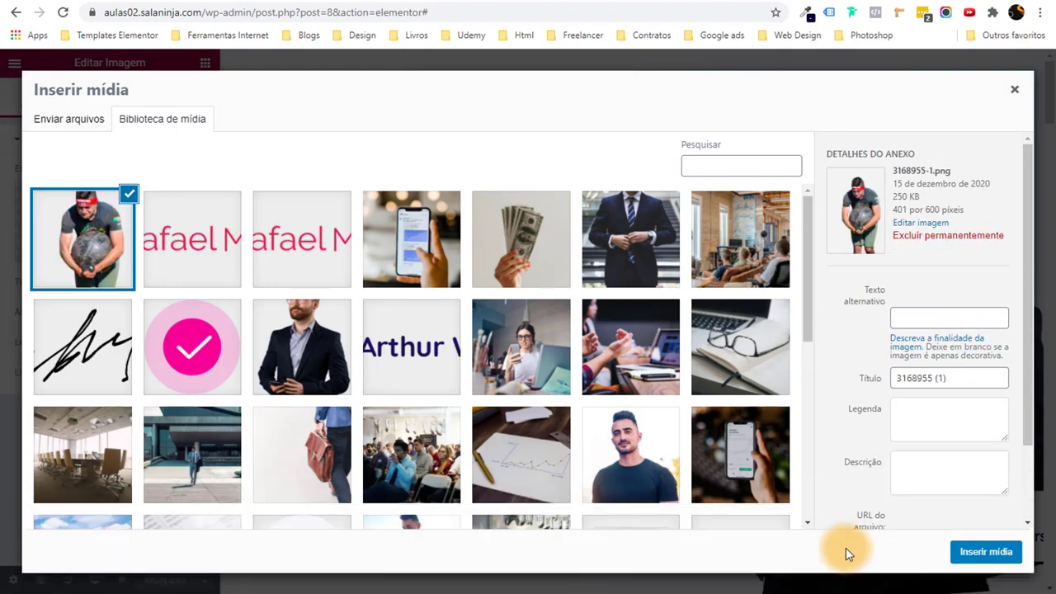
click(986, 552)
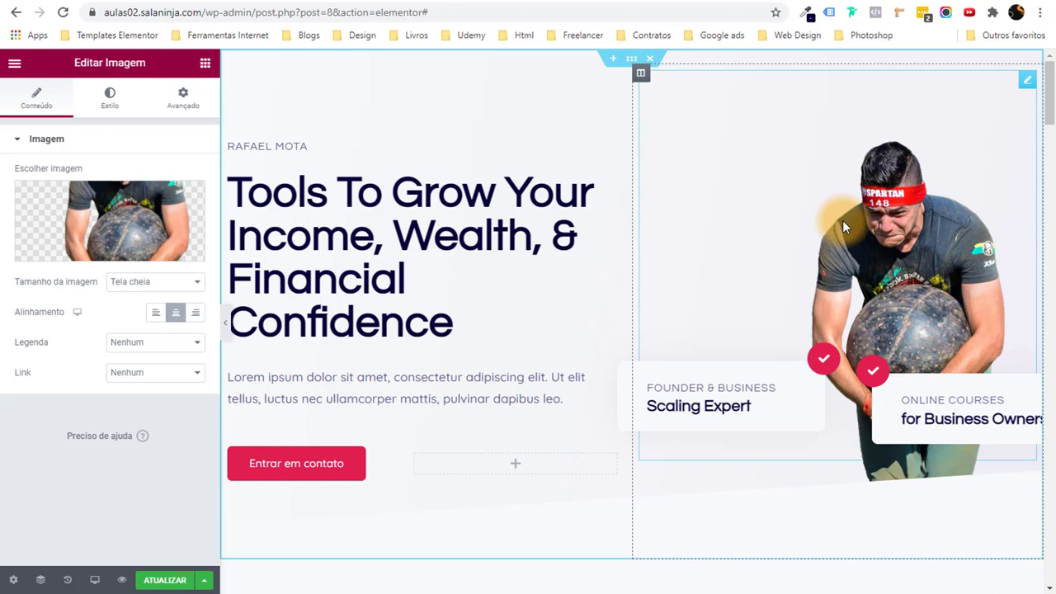
click(578, 0)
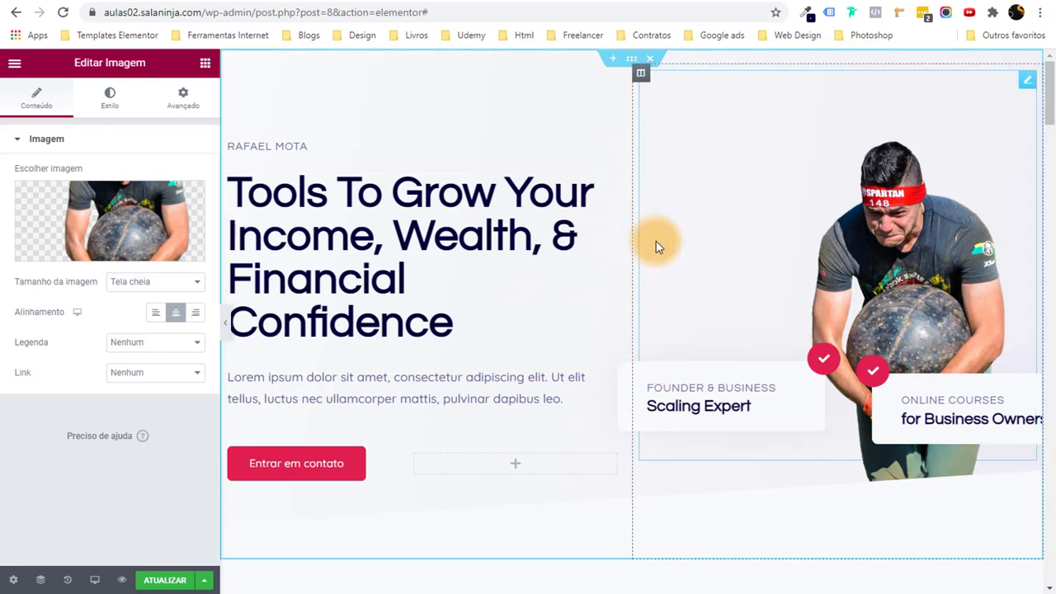
scroll(655, 243, down, 2)
scroll(655, 242, up, 2)
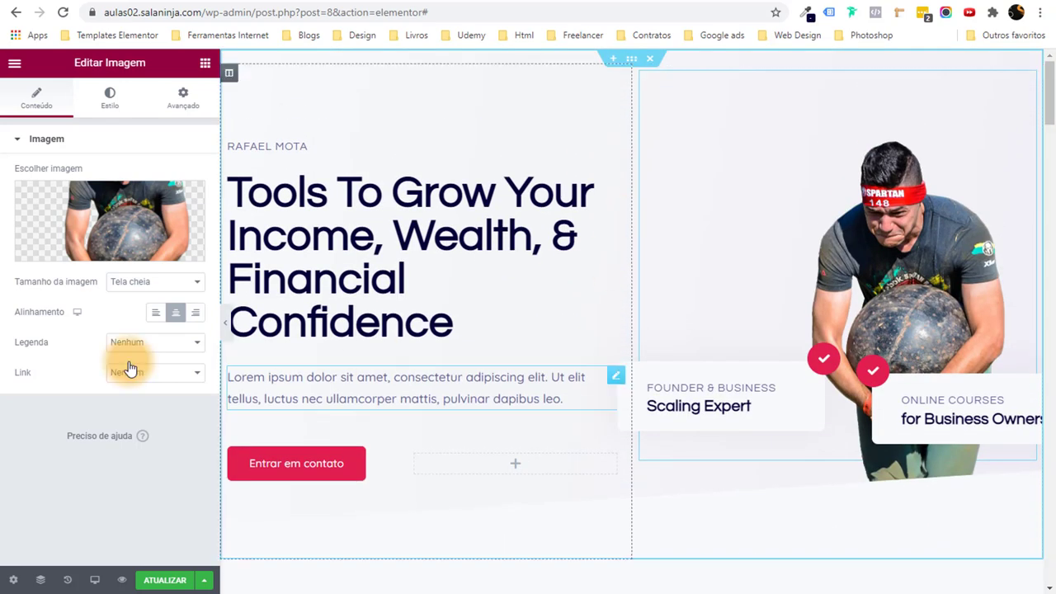
click(226, 321)
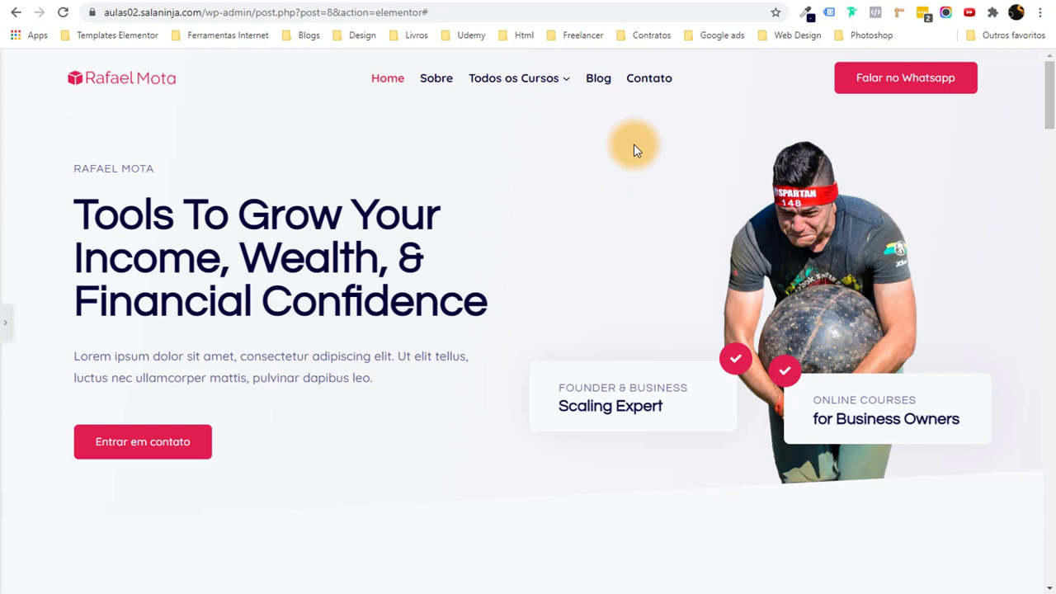
click(5, 320)
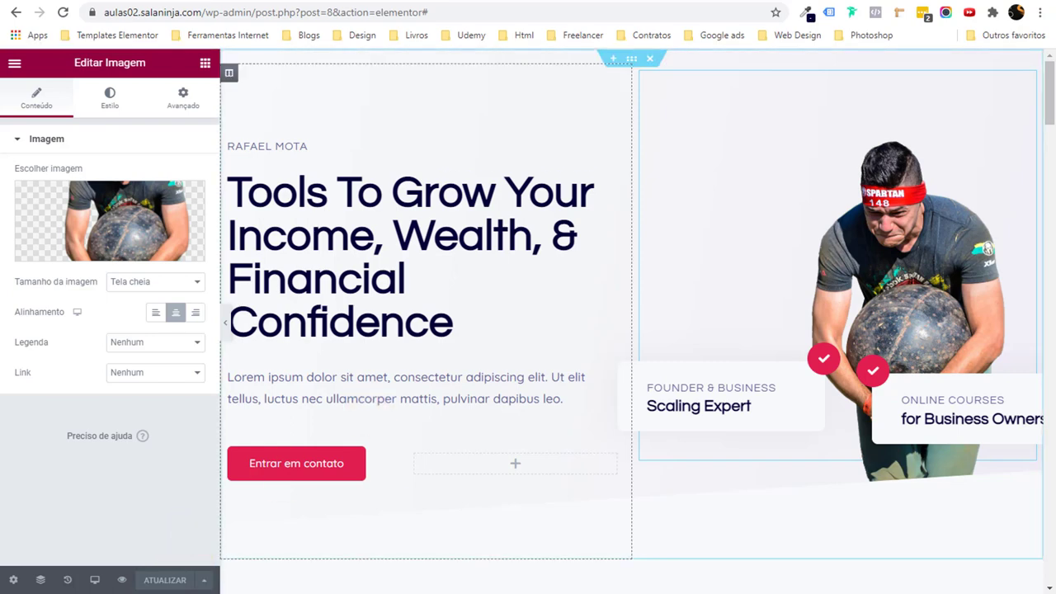
Set the hero section background to a gradient: Theme Accent first, Strong Text second.
click(631, 56)
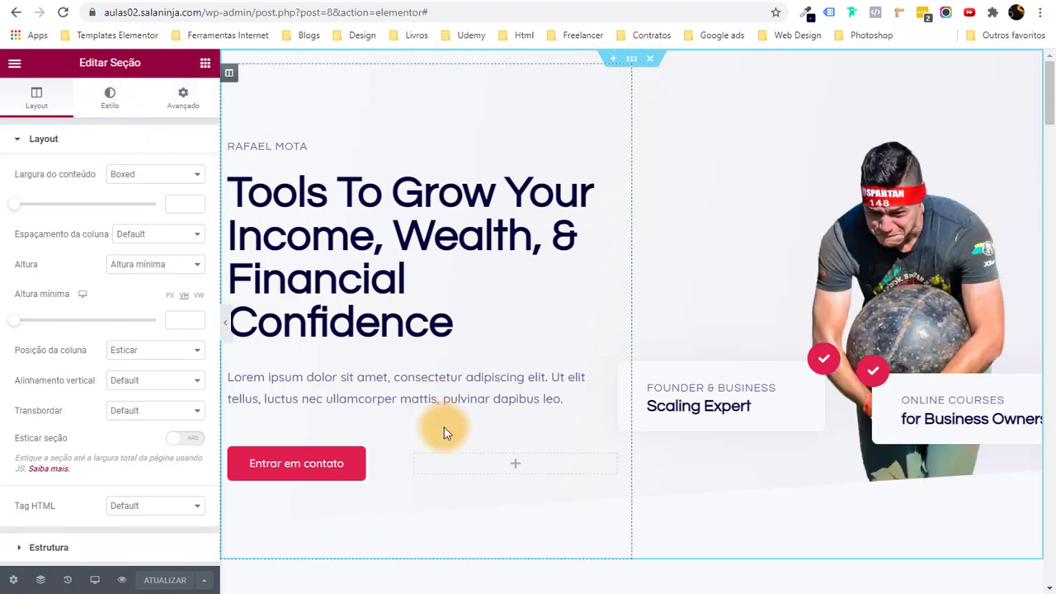
click(104, 95)
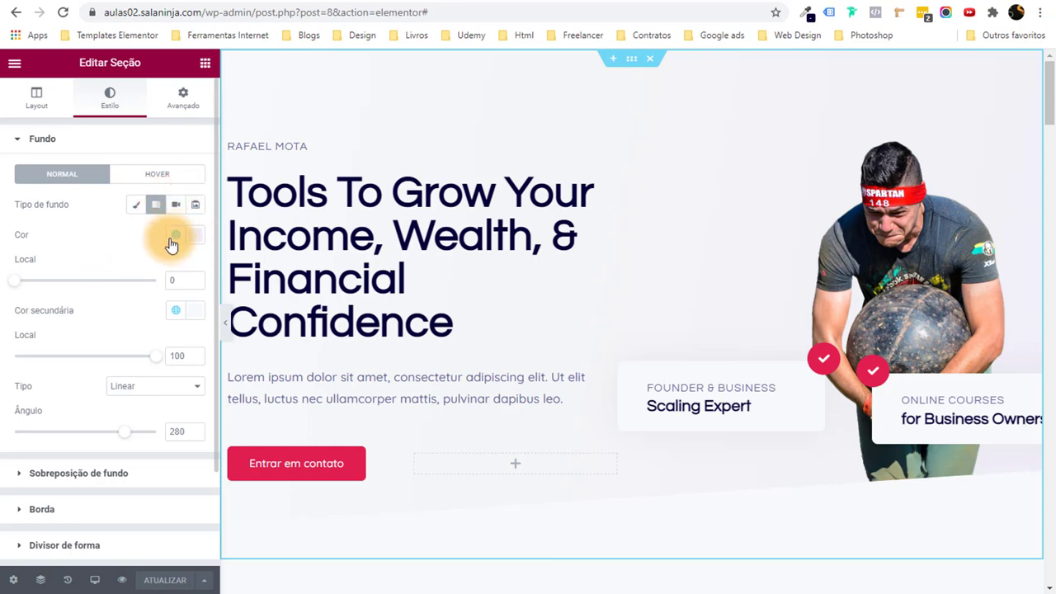
click(170, 242)
scroll(156, 306, down, 3)
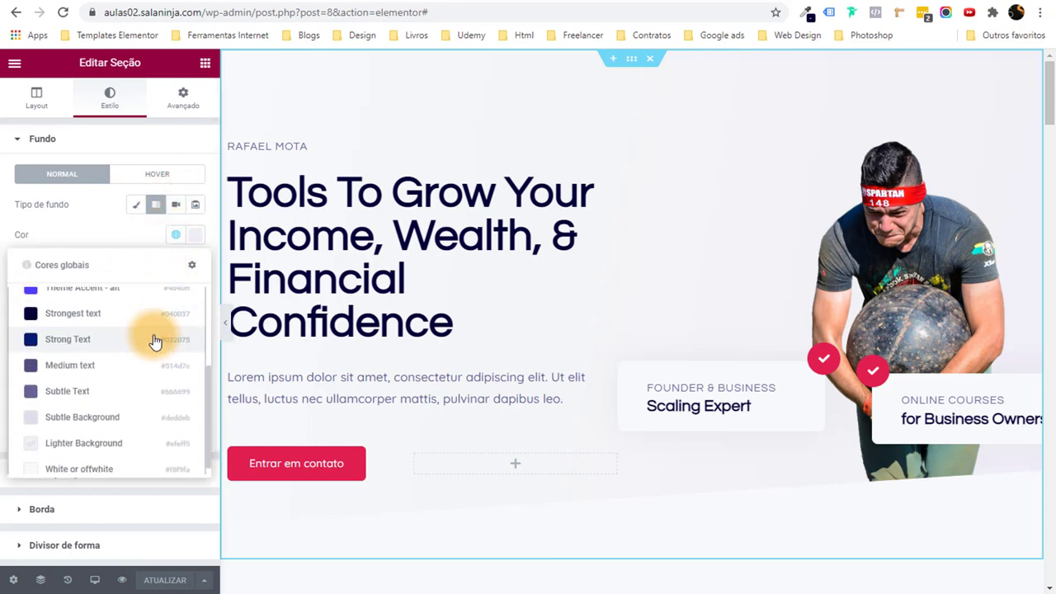
scroll(132, 387, up, 2)
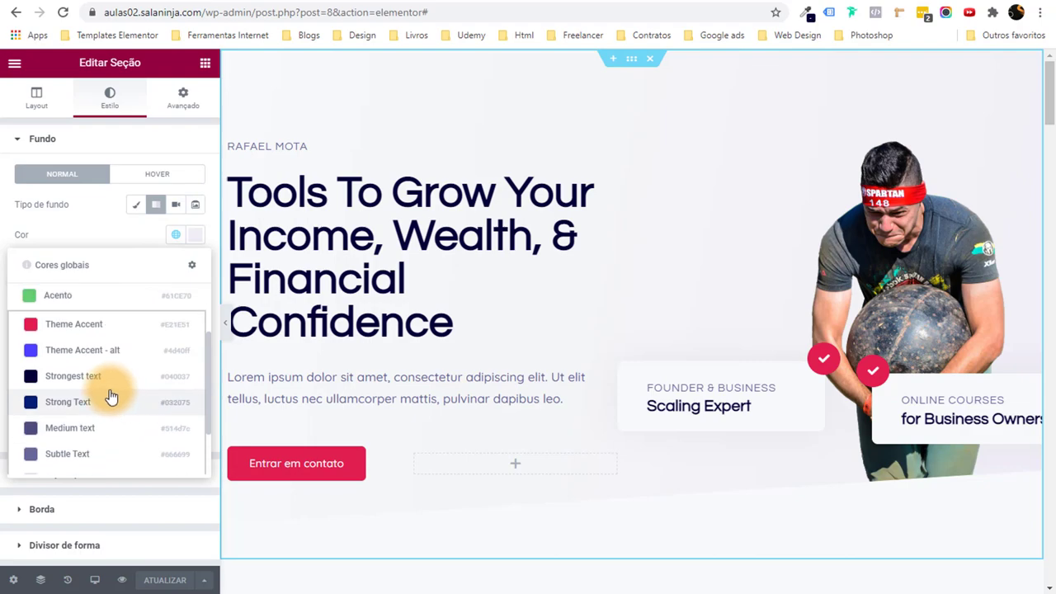
click(149, 323)
click(175, 312)
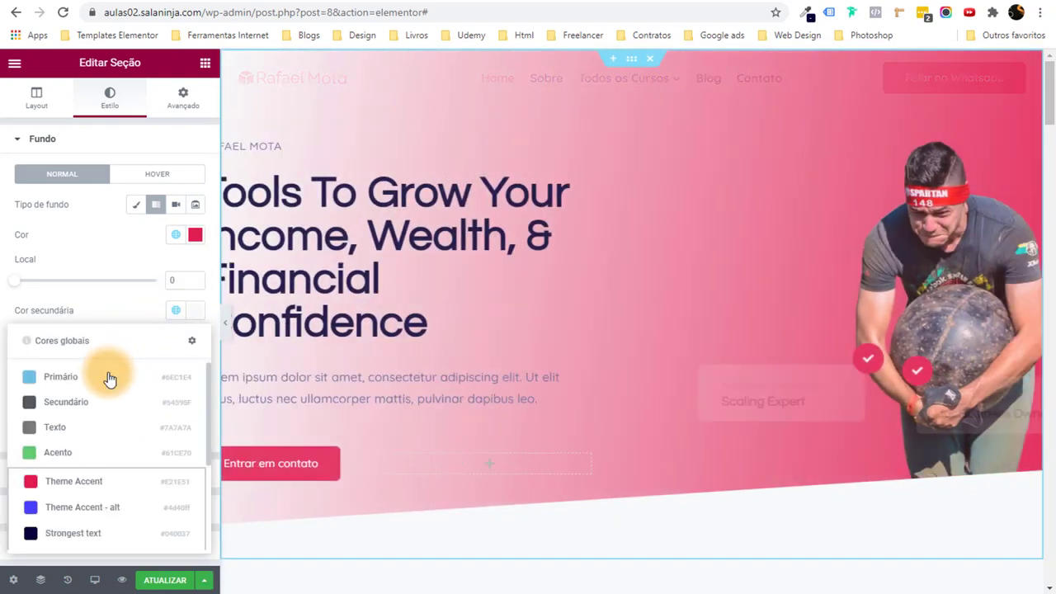
scroll(106, 470, down, 2)
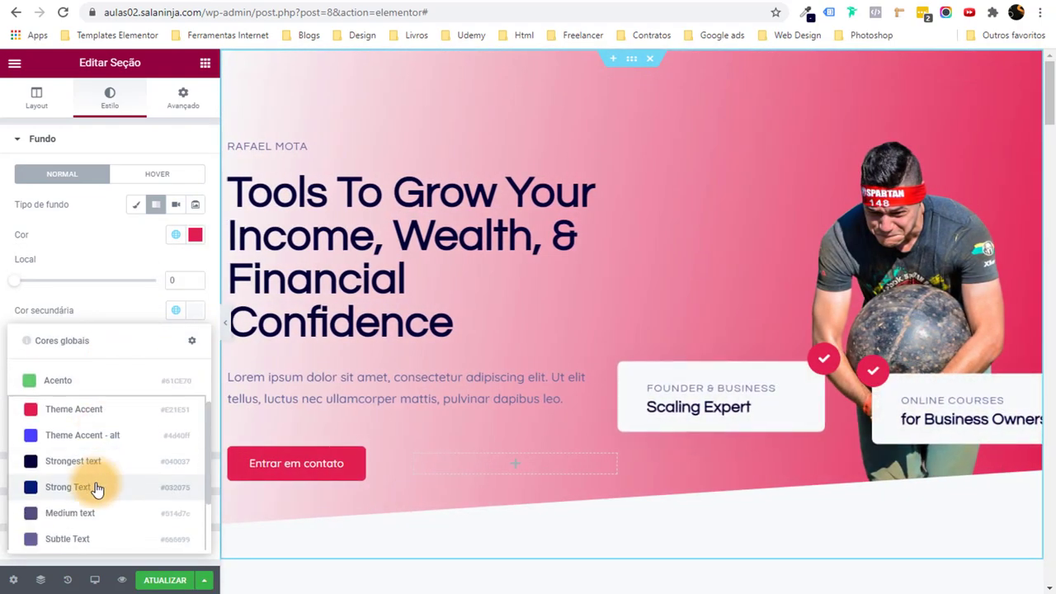
click(95, 486)
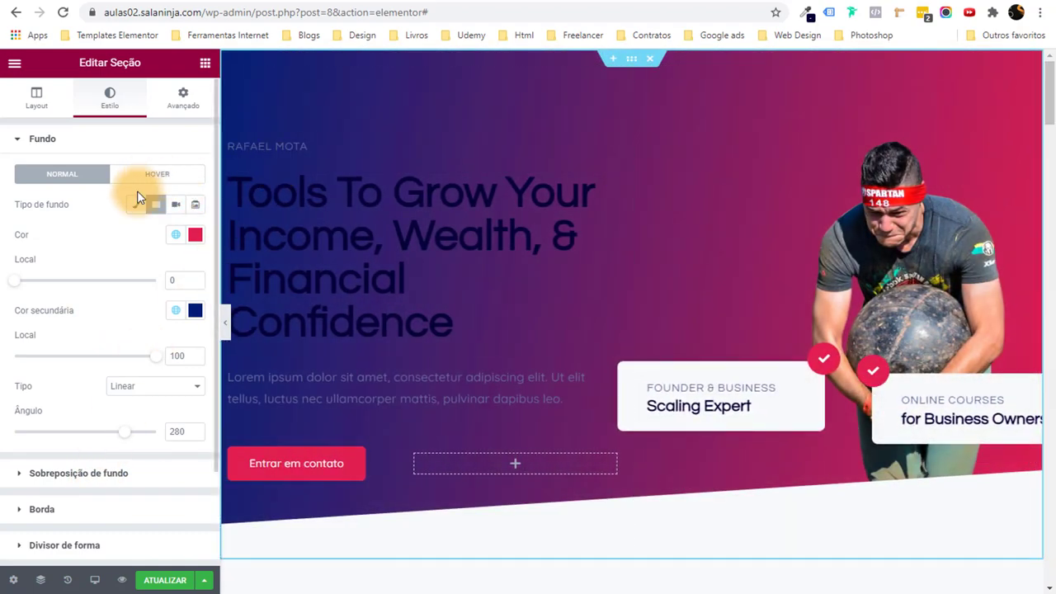
Switch the hero background type from Classic through Slideshow to Video.
click(141, 204)
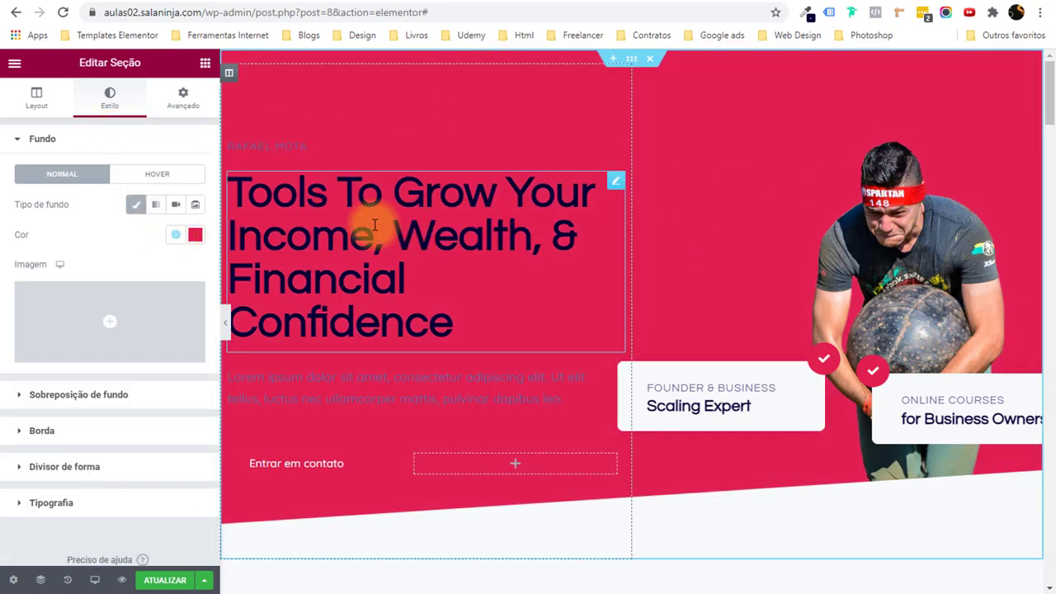
click(196, 205)
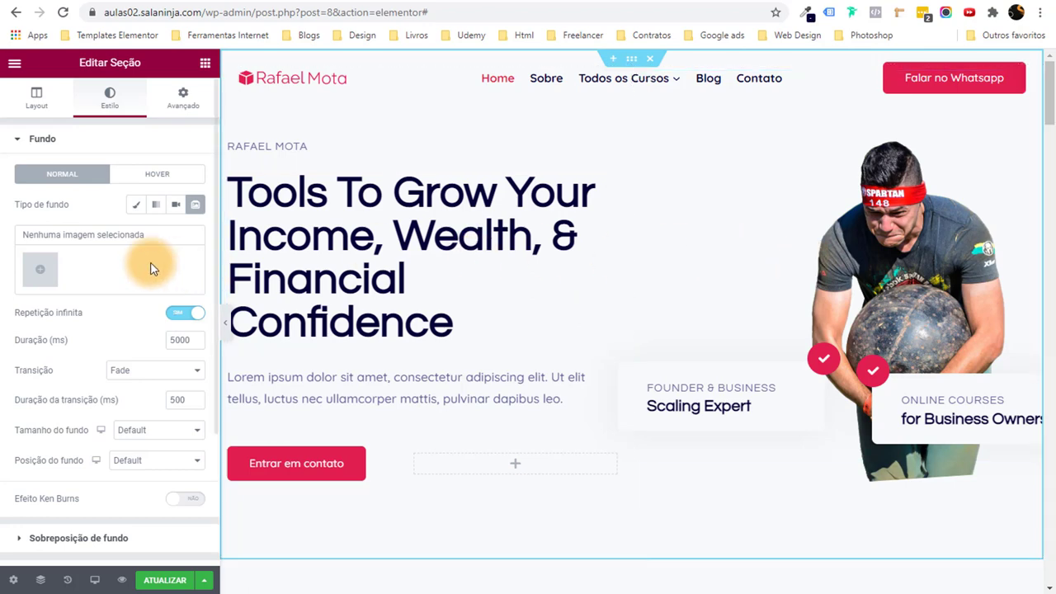
click(174, 208)
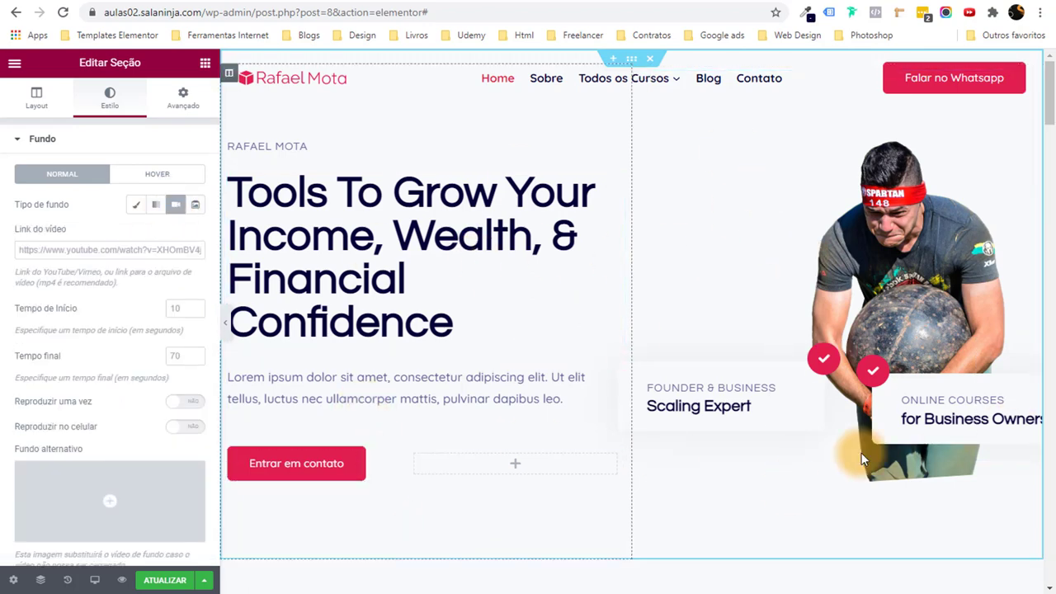
click(431, 591)
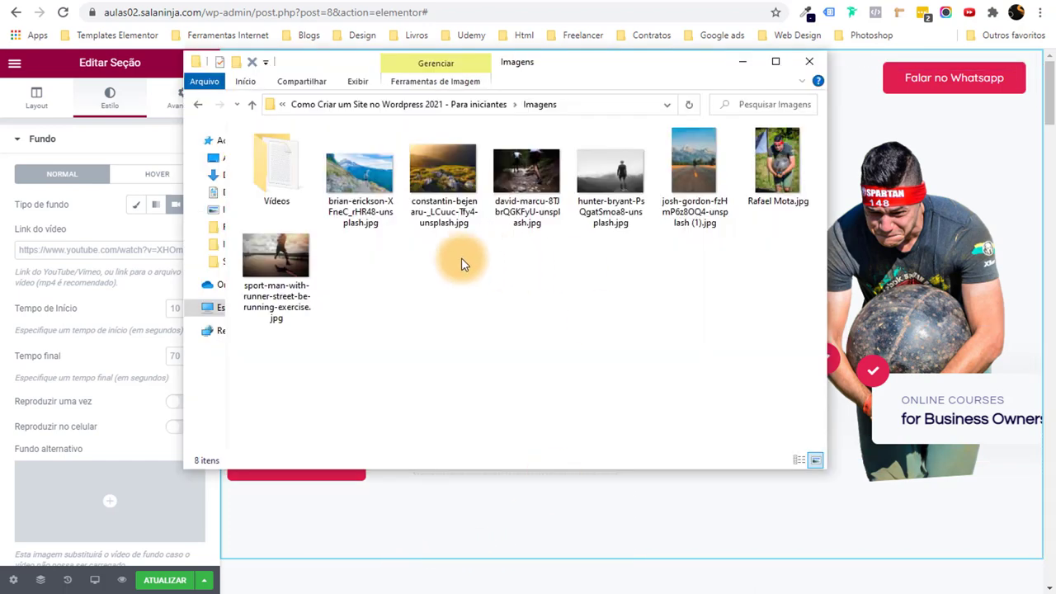
Copy the BG YouTube link from Vídeos/Links.txt into the Link do vídeo field.
double_click(277, 169)
double_click(299, 146)
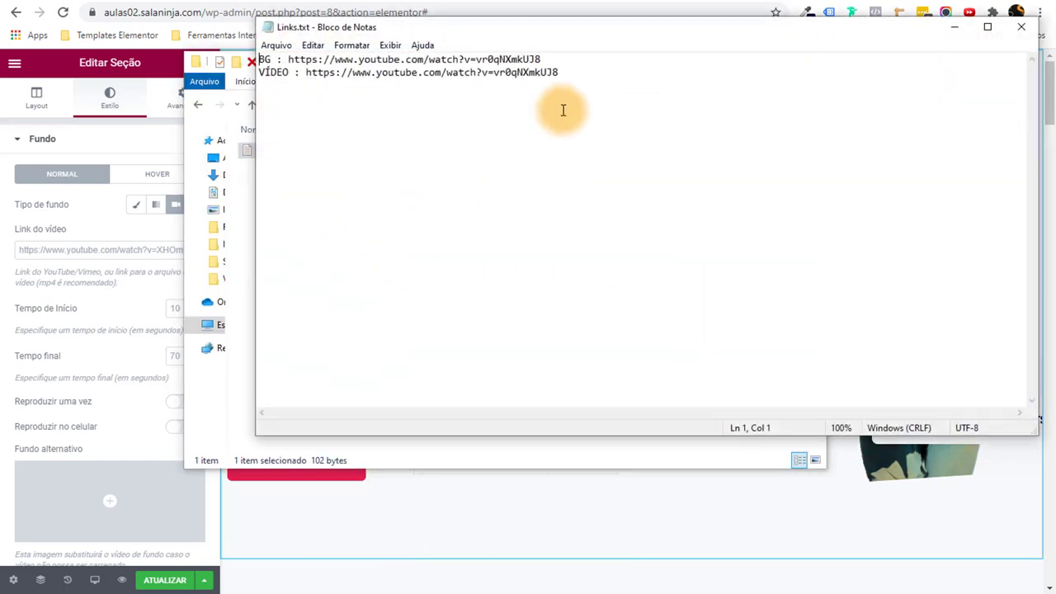
drag(541, 59, 322, 57)
right_click(307, 55)
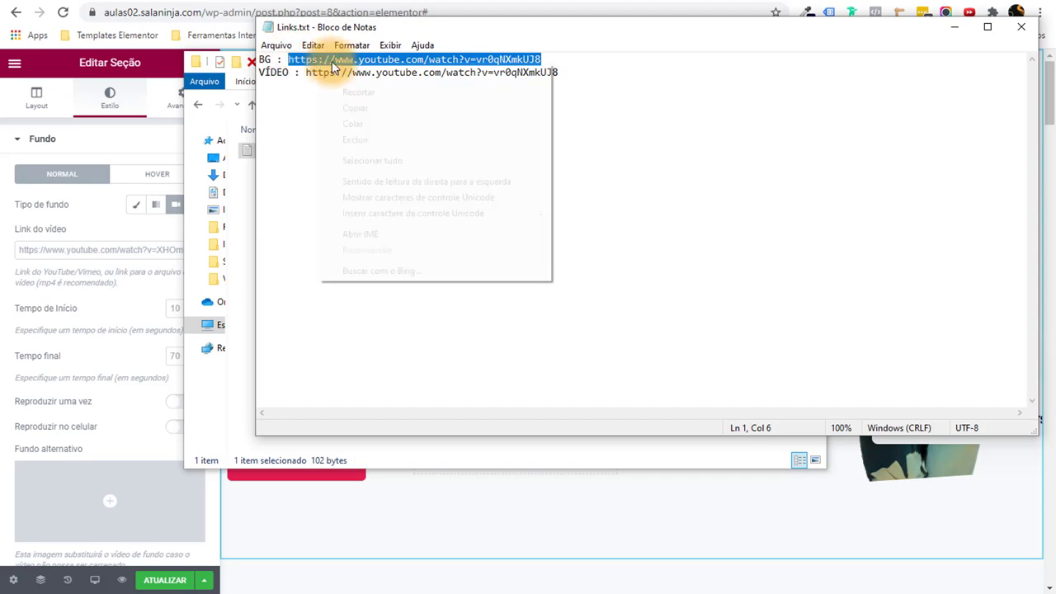
click(387, 107)
click(955, 37)
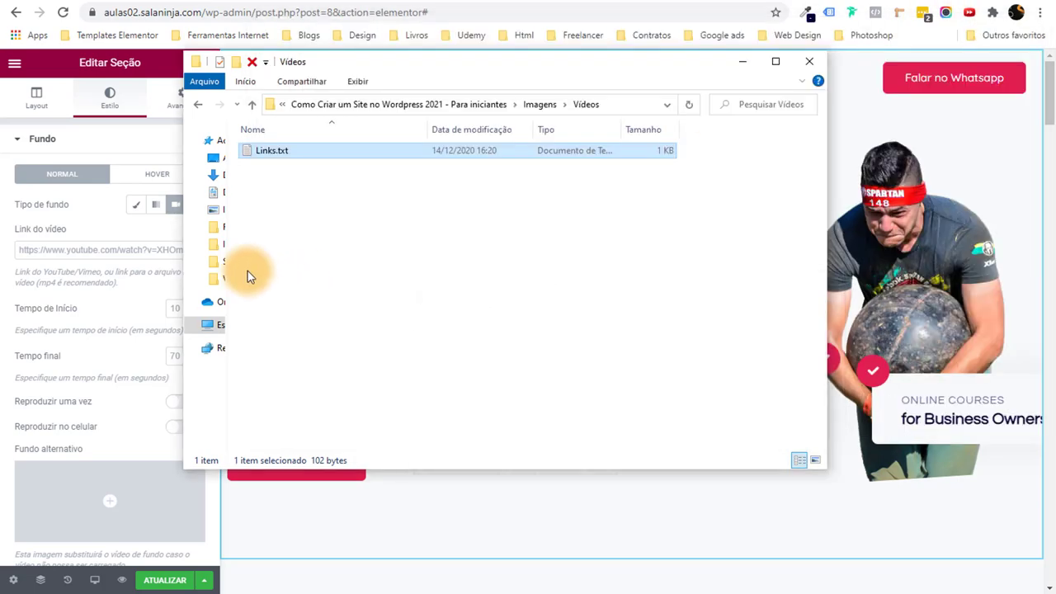
click(123, 249)
right_click(123, 251)
click(273, 364)
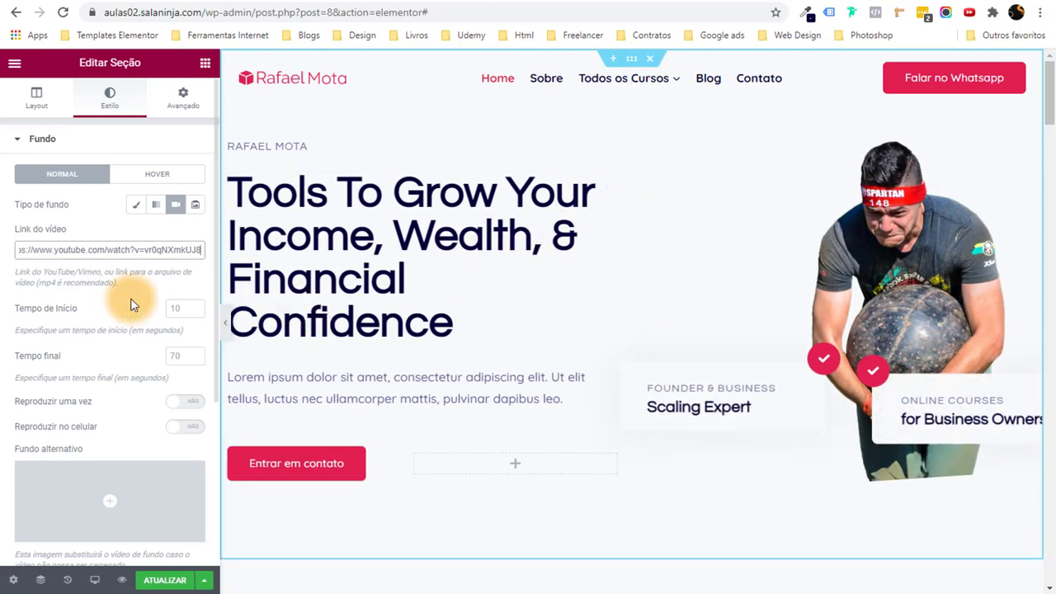
Confirm the BG video link, preview the hero with the panel hidden, then restore the panel.
click(131, 297)
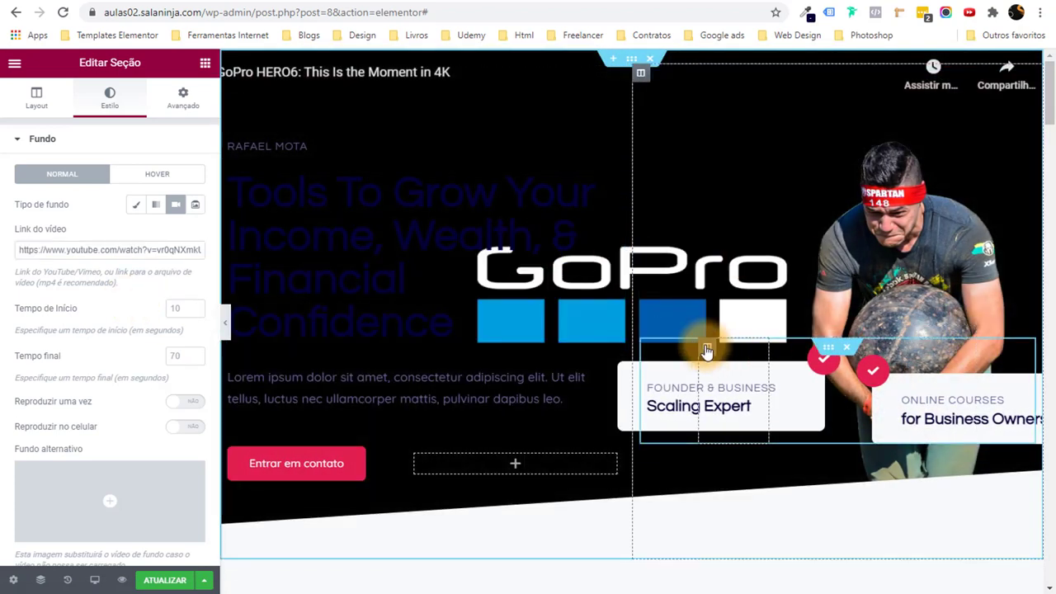
scroll(704, 349, down, 2)
scroll(704, 348, up, 2)
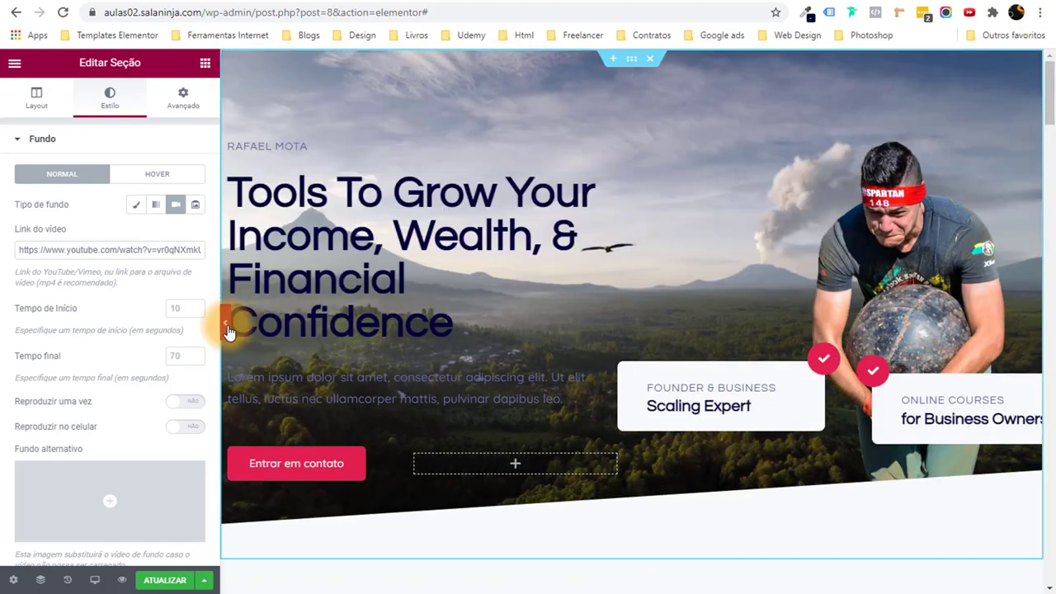
click(227, 322)
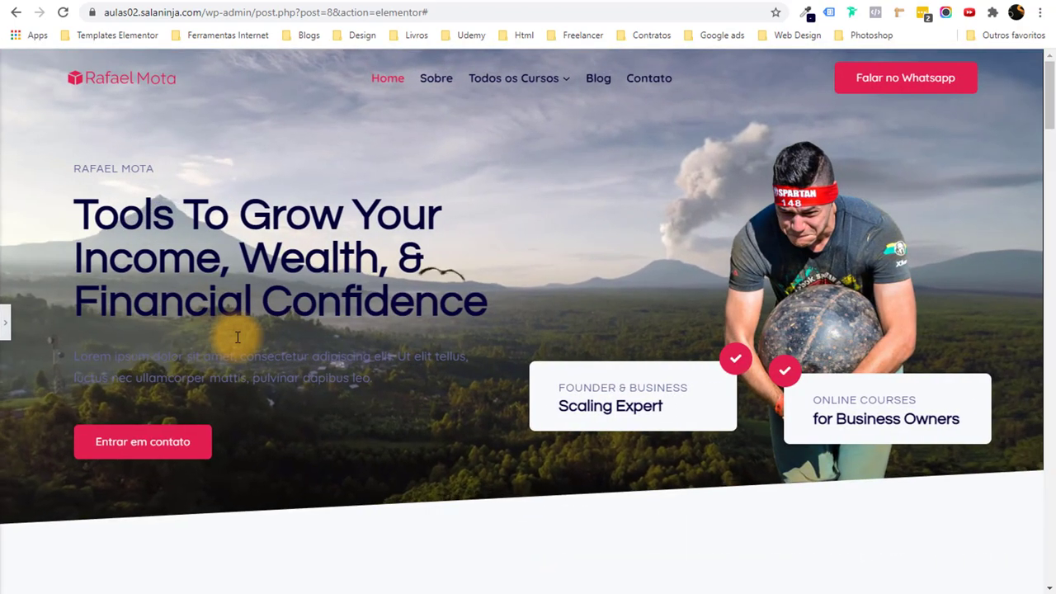
drag(320, 356, 372, 384)
drag(357, 271, 445, 259)
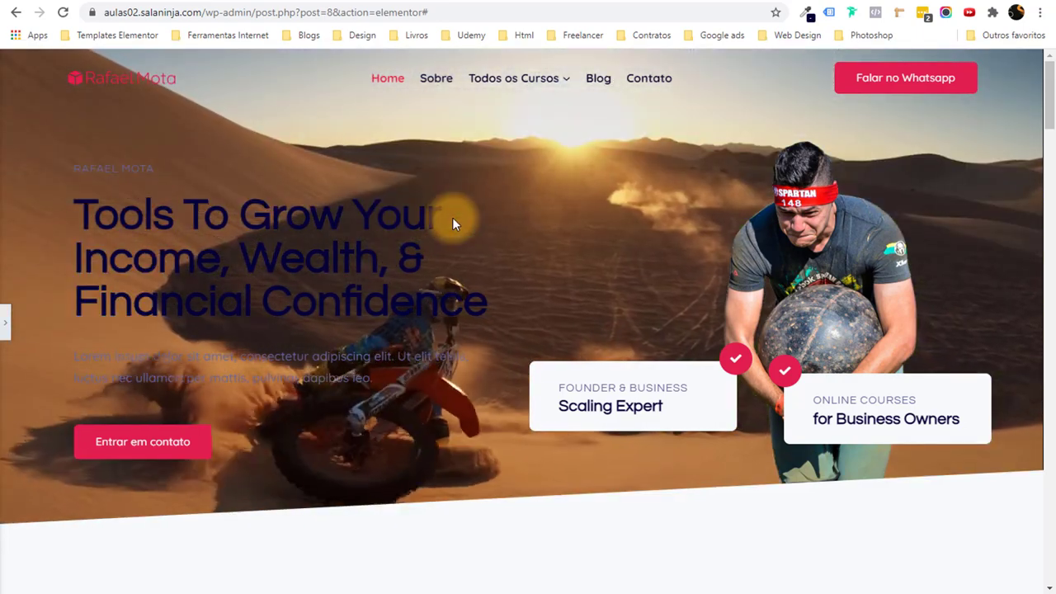
click(5, 321)
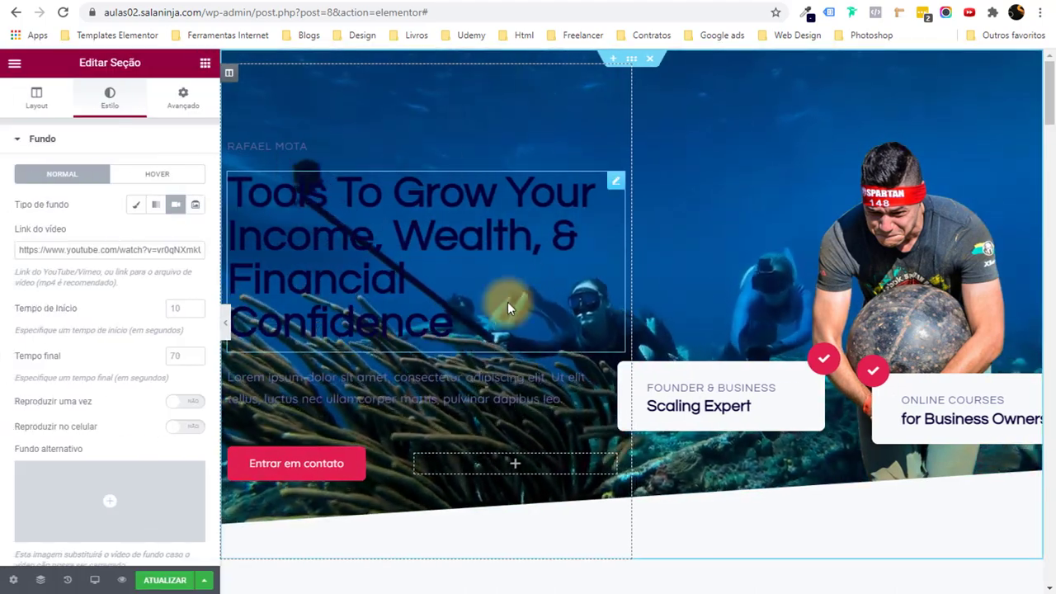
click(401, 221)
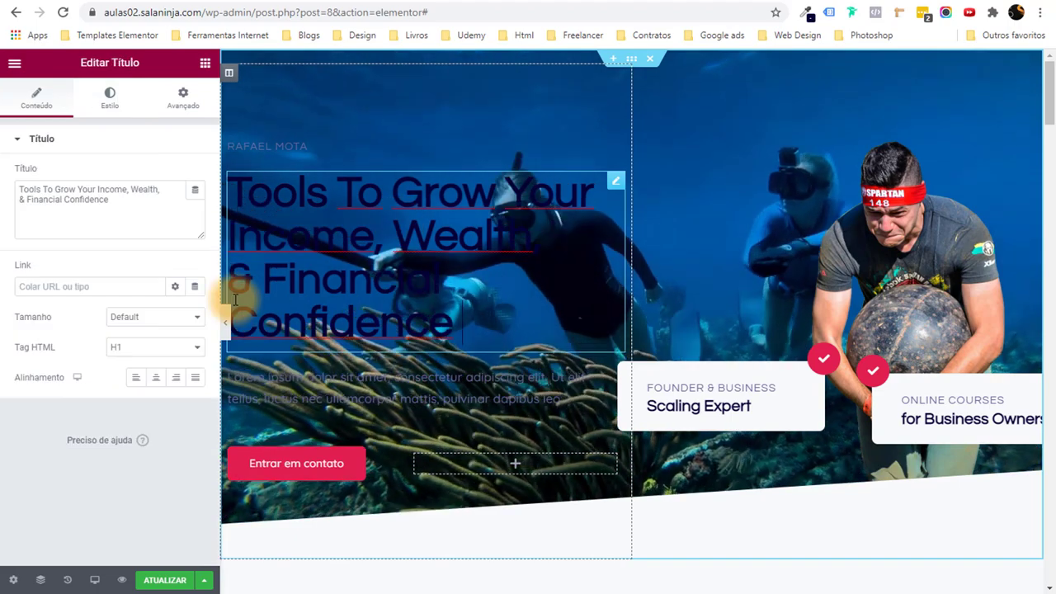
click(109, 98)
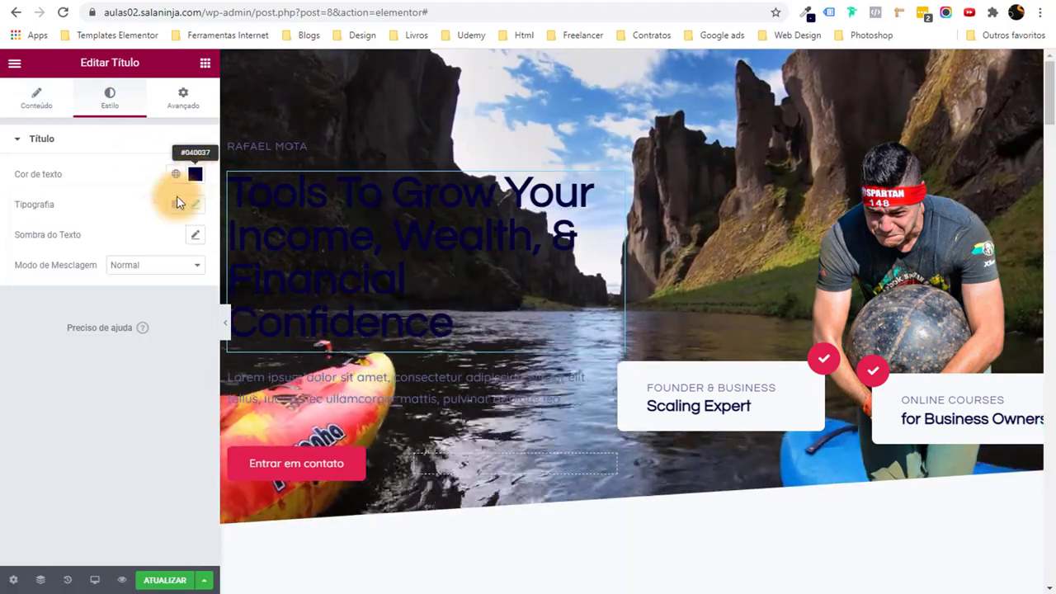
click(195, 174)
drag(71, 242, 24, 224)
click(247, 140)
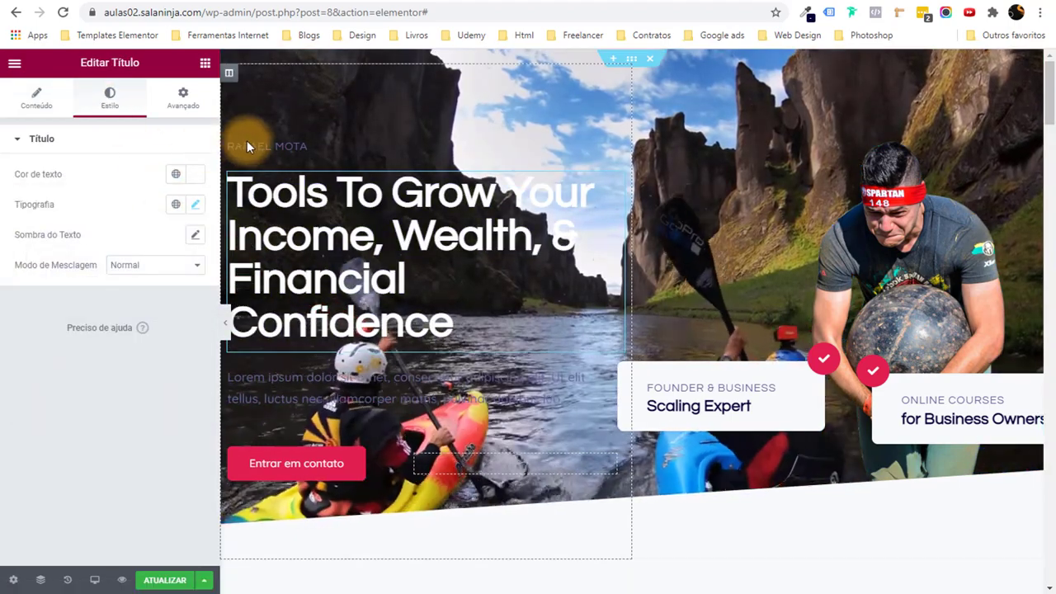
click(109, 100)
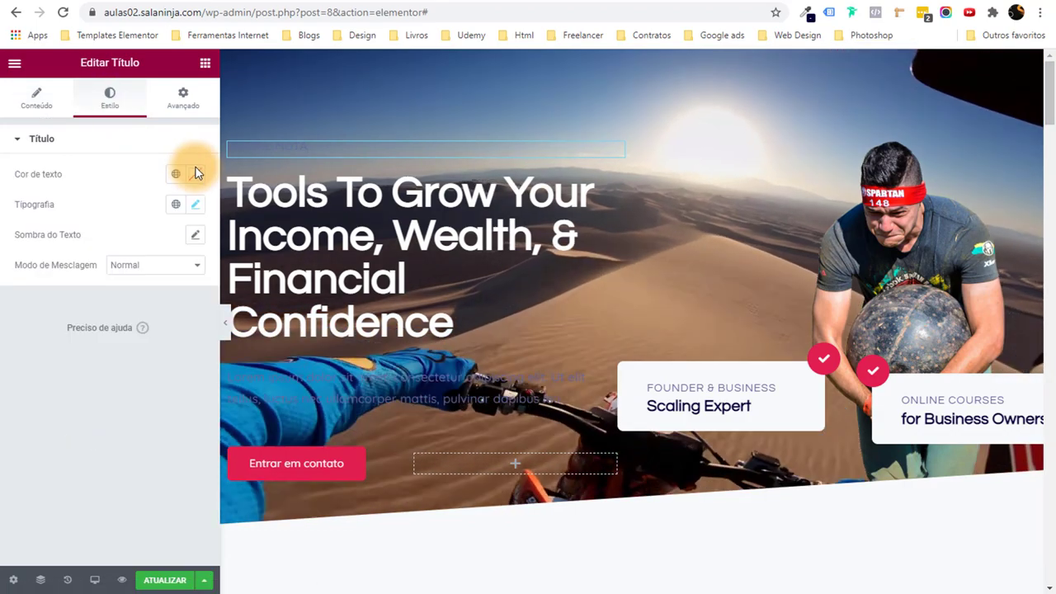
click(198, 175)
drag(61, 244, 0, 252)
Set the paragraph text colour to light pink #F0D9D9 and preview the hero.
click(278, 371)
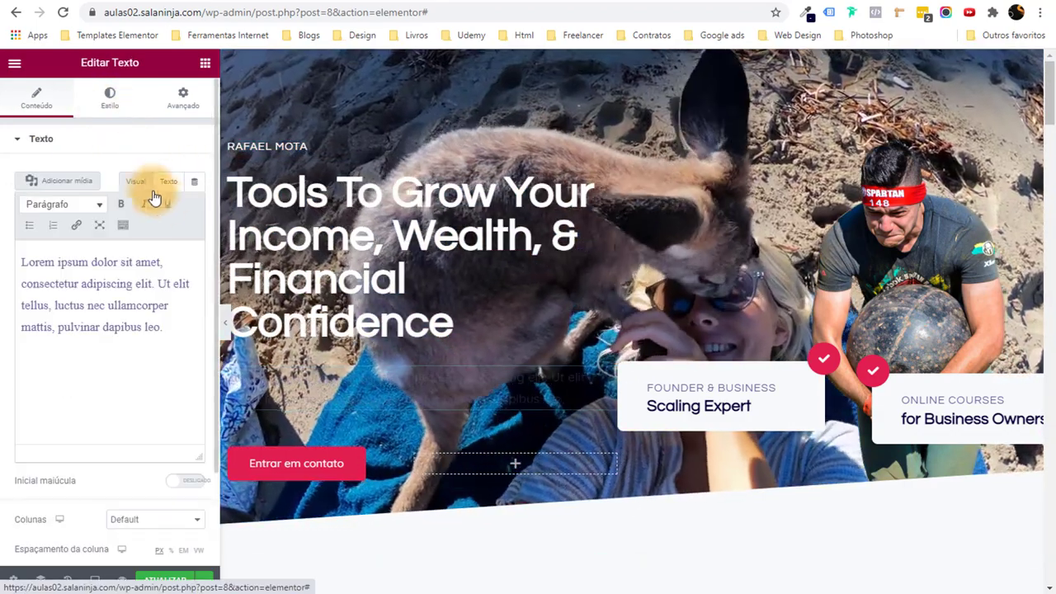
click(109, 99)
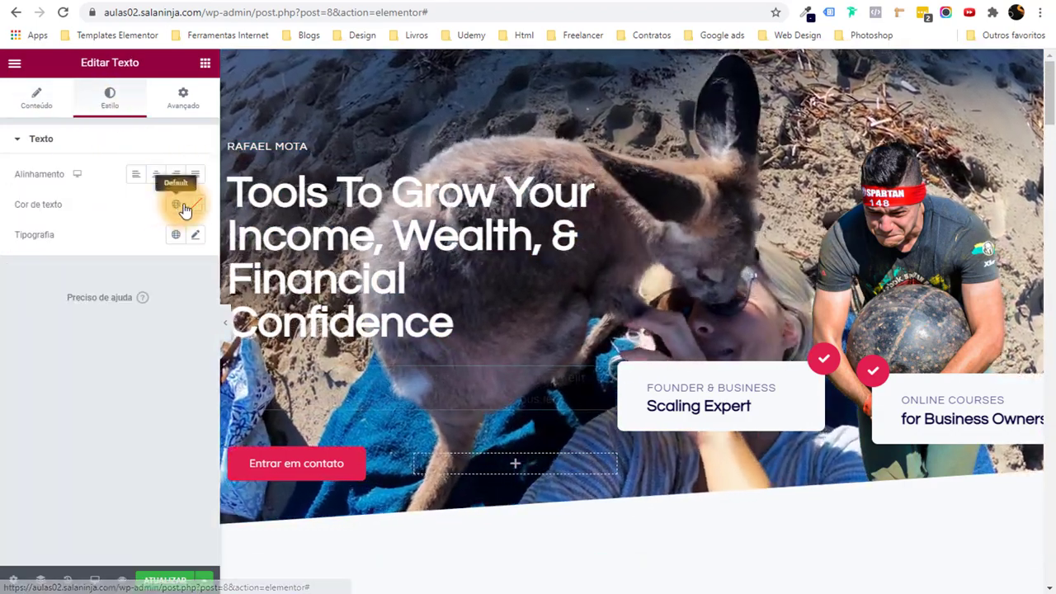
click(195, 203)
drag(123, 266, 0, 256)
click(216, 313)
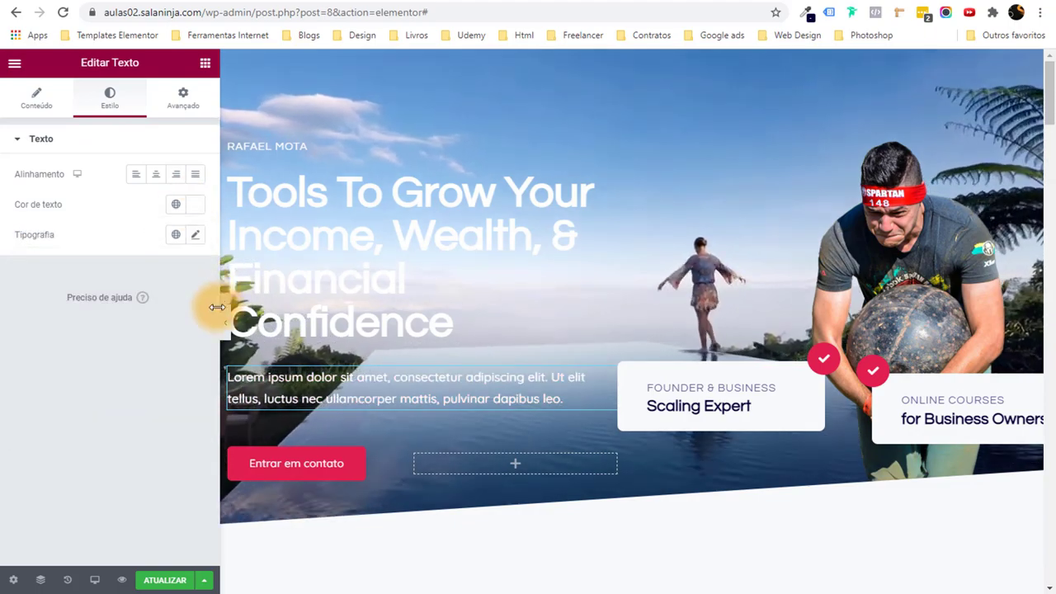
click(225, 322)
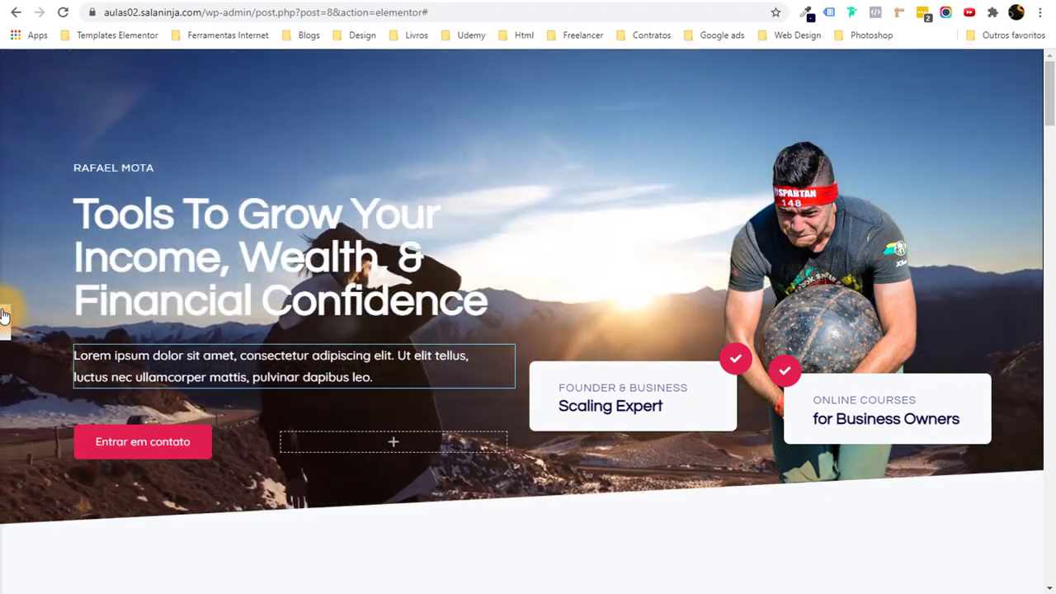
click(3, 313)
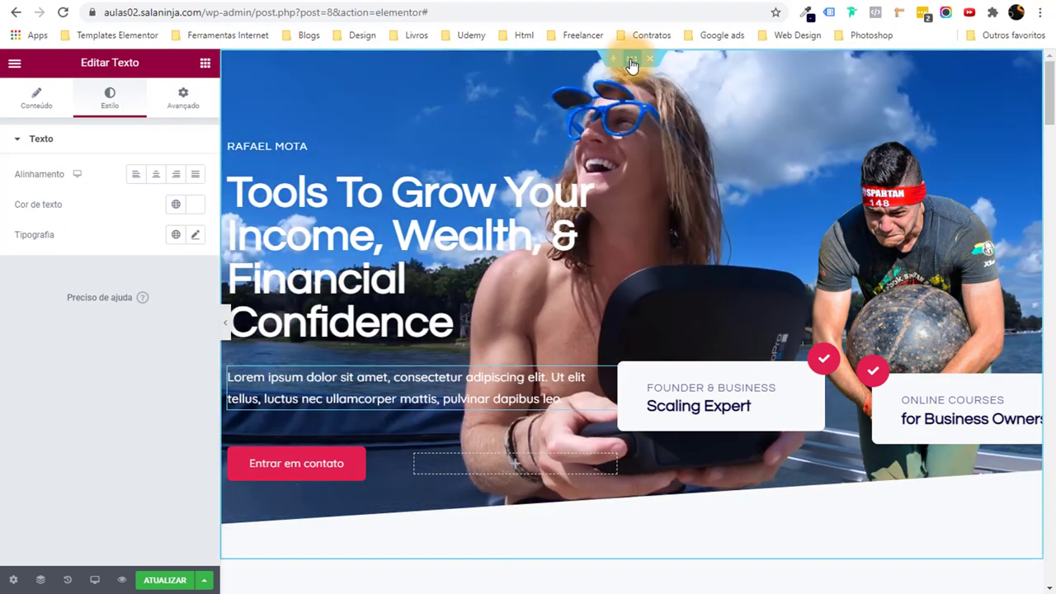
Add a Classic background overlay to the hero section in global Strong Text navy.
click(631, 59)
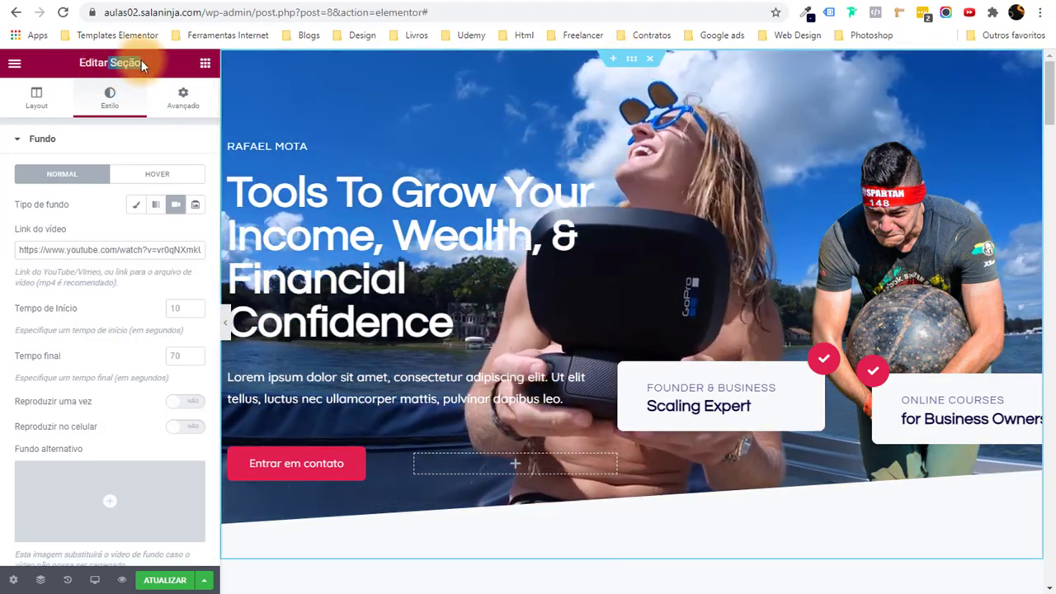
scroll(60, 224, down, 2)
scroll(60, 224, down, 2)
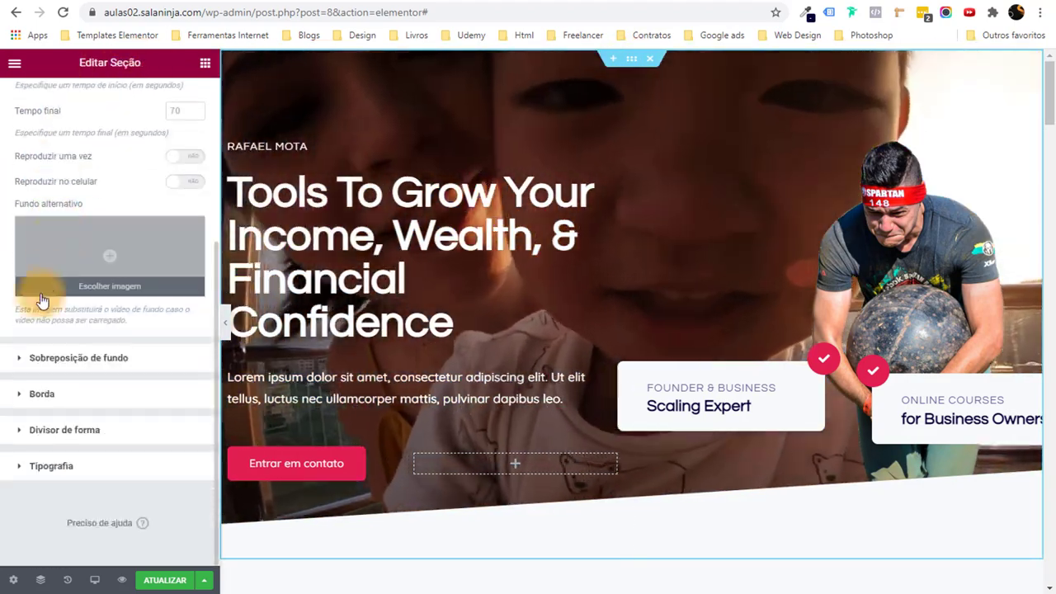
click(99, 359)
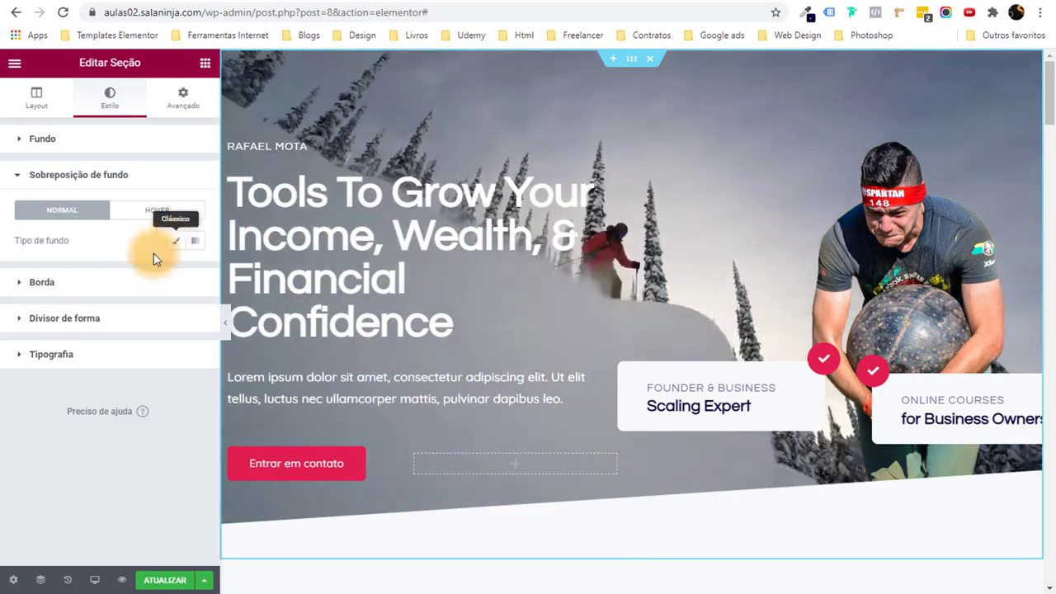
click(173, 240)
click(174, 275)
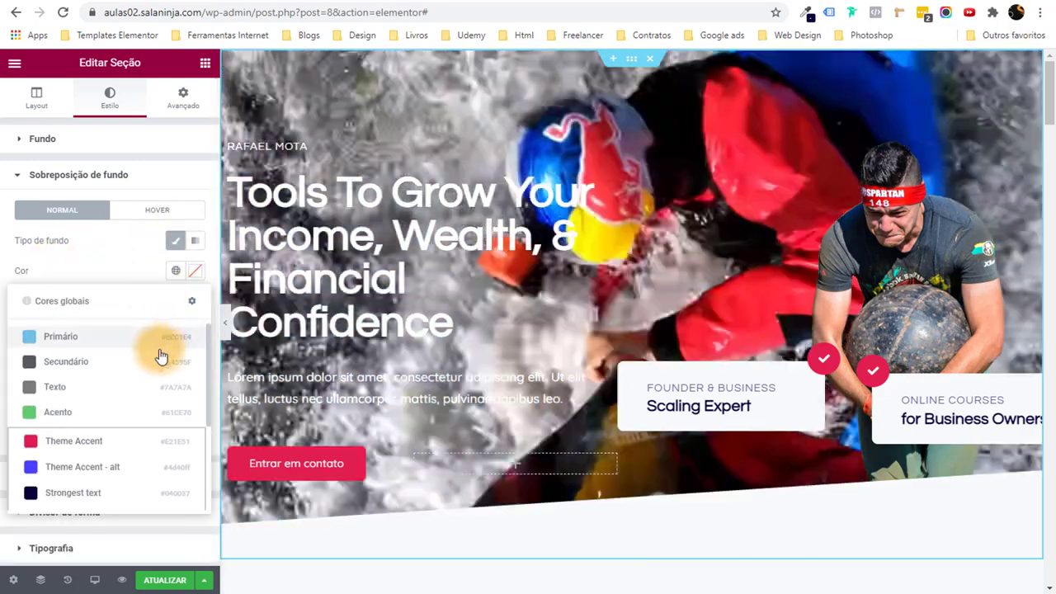
scroll(116, 400, down, 3)
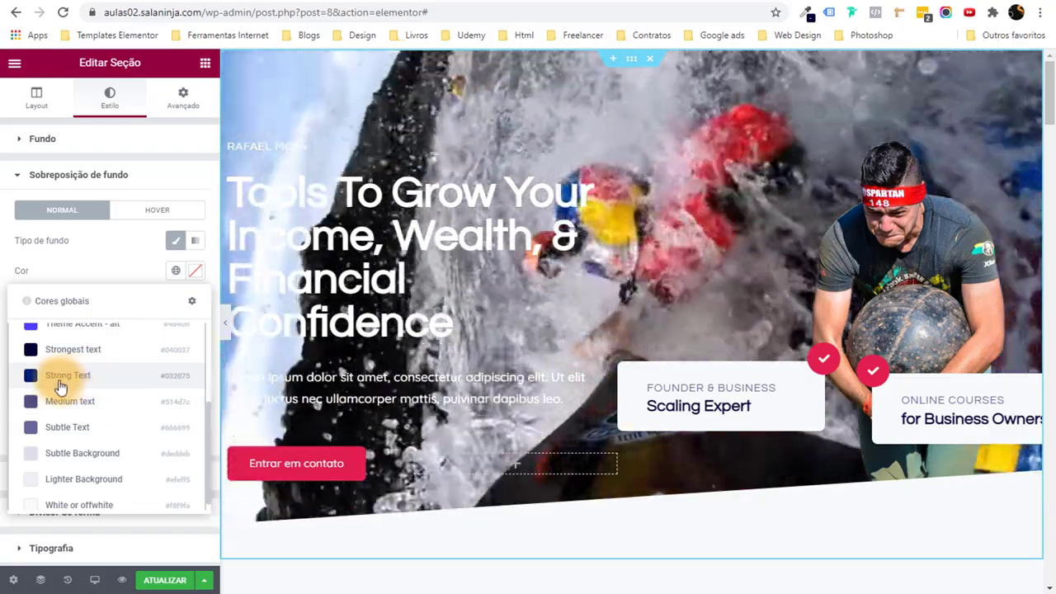
scroll(116, 367, down, 1)
scroll(124, 371, up, 2)
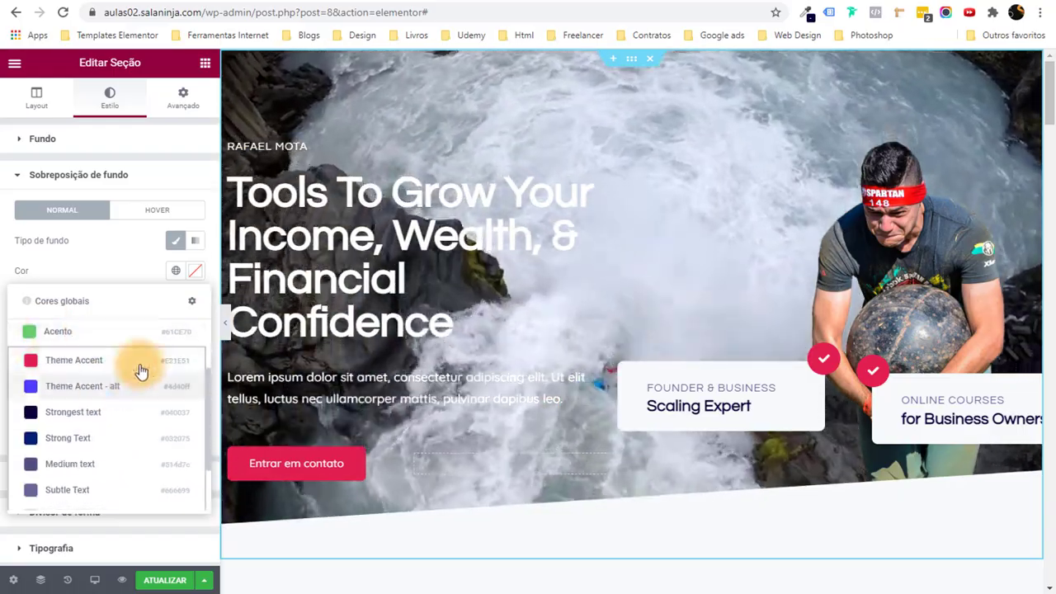
scroll(115, 416, down, 2)
scroll(91, 440, up, 3)
scroll(80, 435, down, 1)
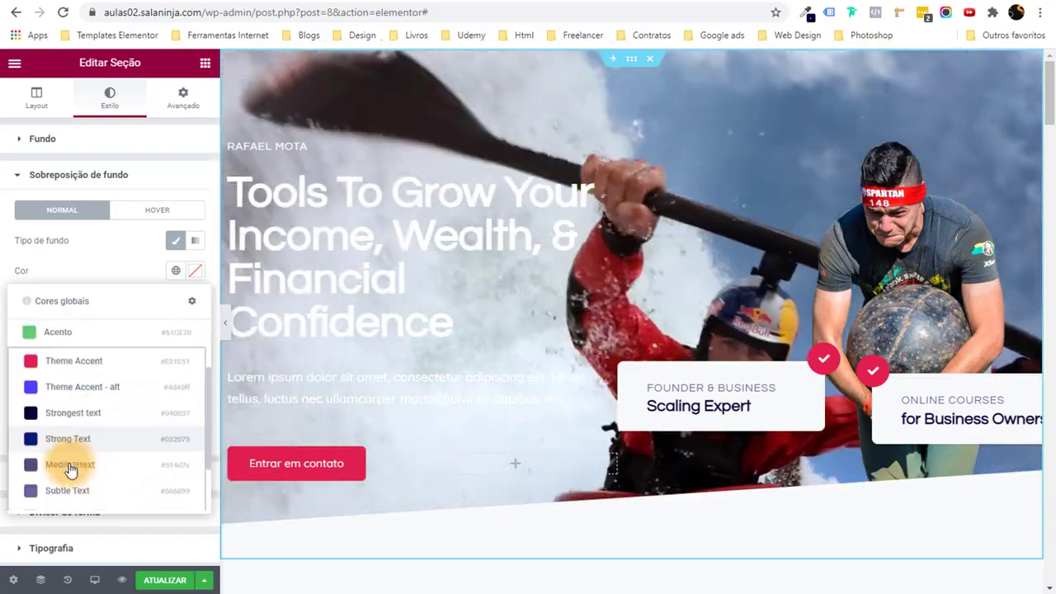
click(86, 448)
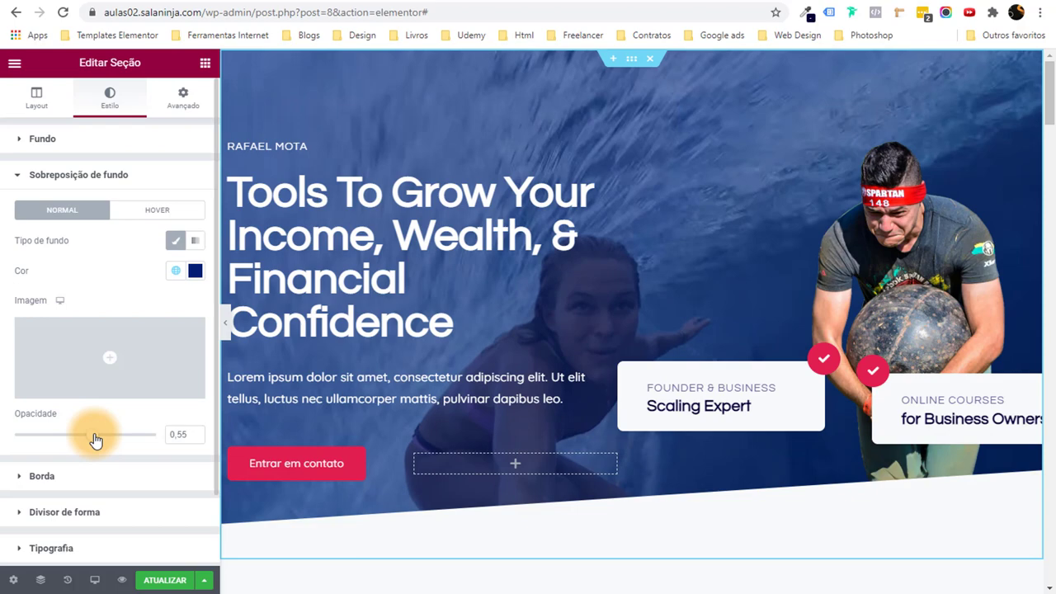
Set the overlay opacity to 0.65 and preview the tinted video.
drag(95, 439, 149, 438)
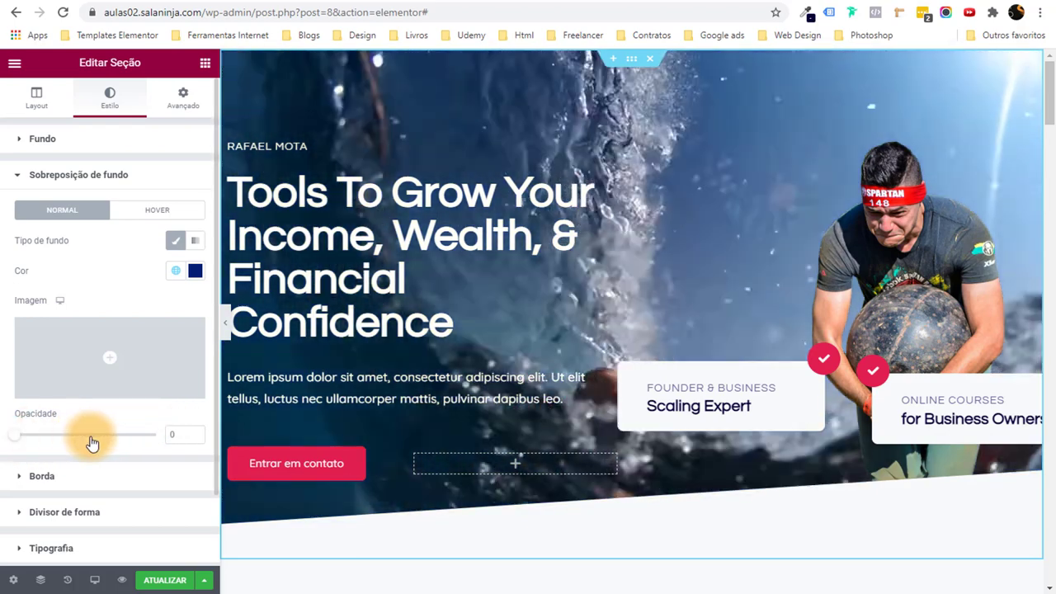
drag(92, 443, 104, 443)
click(193, 438)
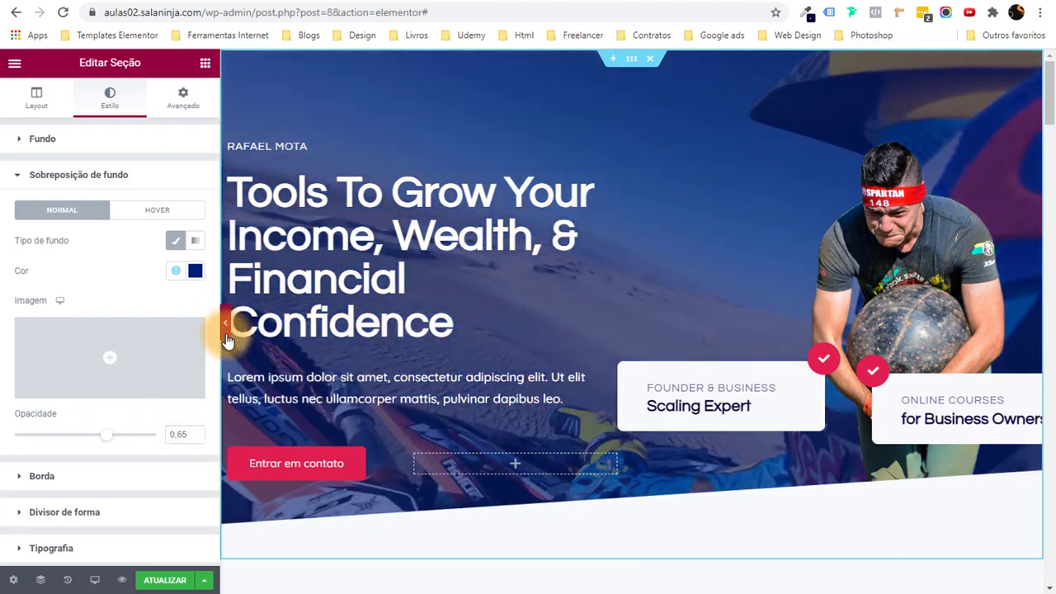
click(226, 334)
scroll(263, 454, down, 1)
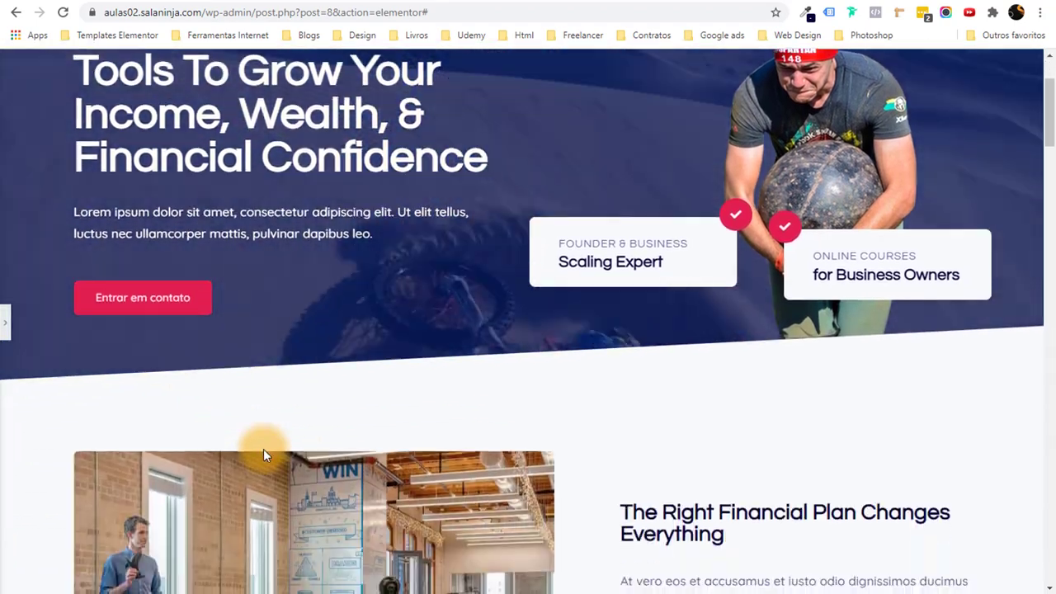
scroll(263, 454, up, 3)
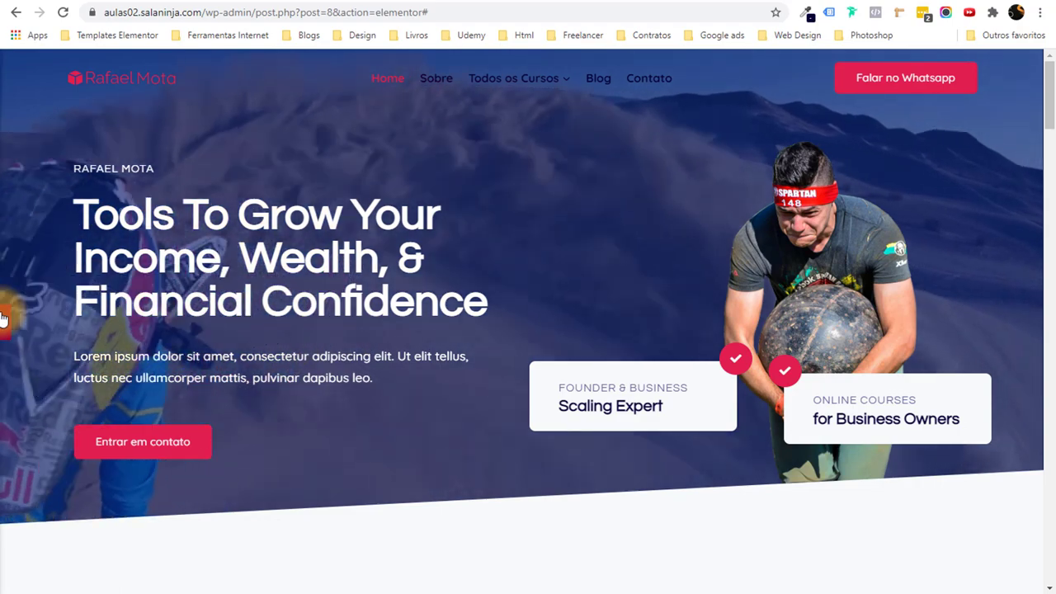
click(137, 492)
click(132, 576)
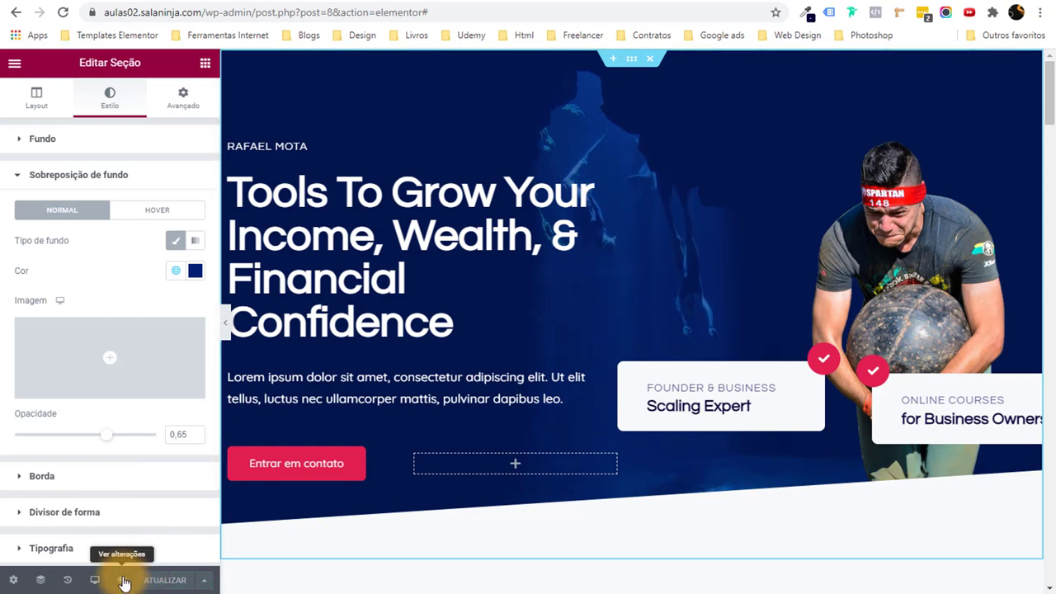
Preview the page changes live, then launch the site Customizer from the preview.
click(124, 582)
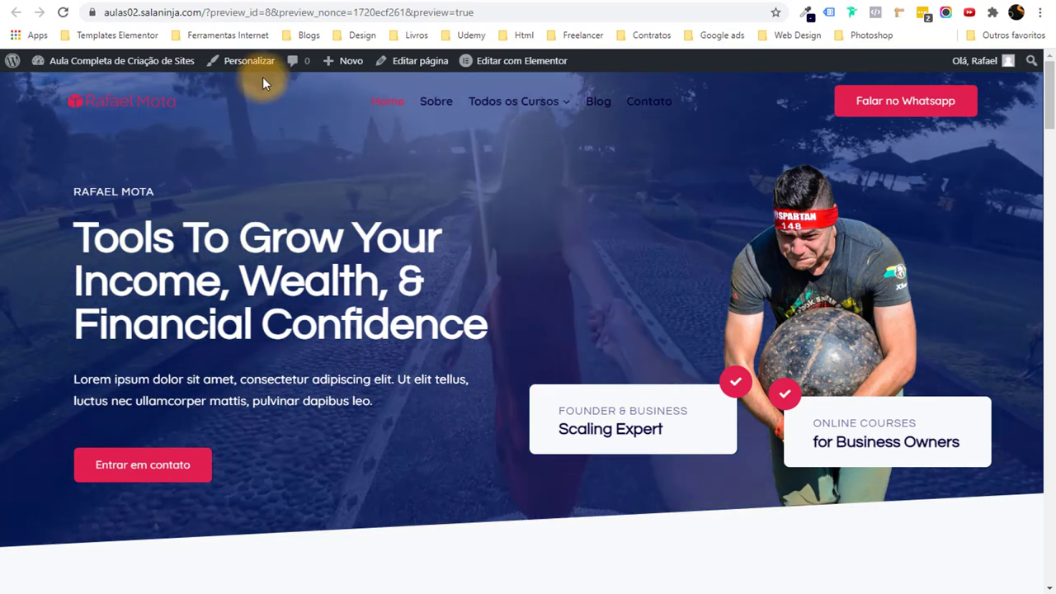
click(241, 73)
mouse_move(544, 114)
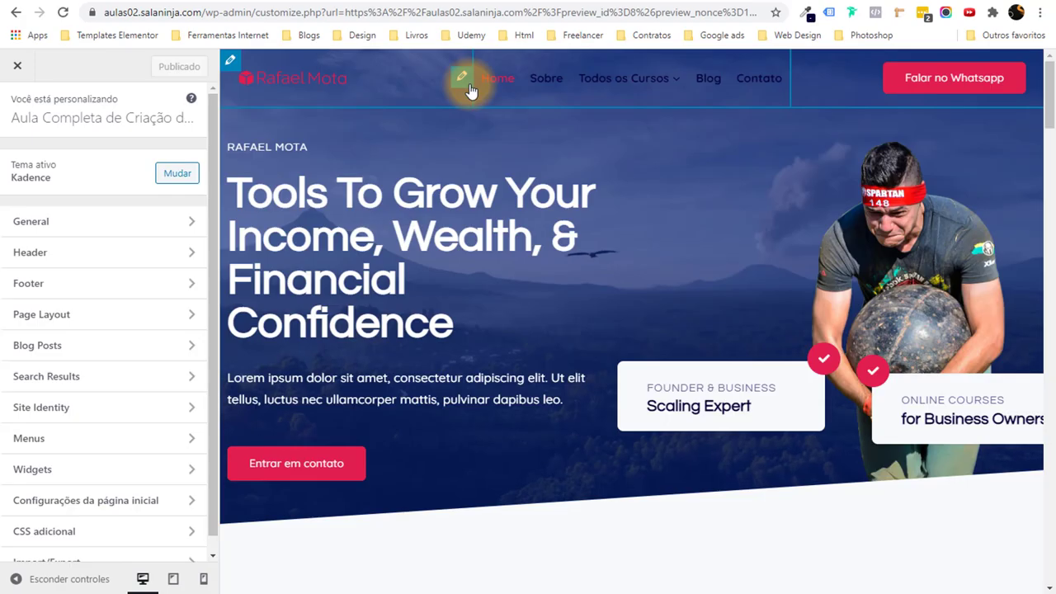
Check the initial navigation link colour under Header > Transparent Header > Design.
click(468, 80)
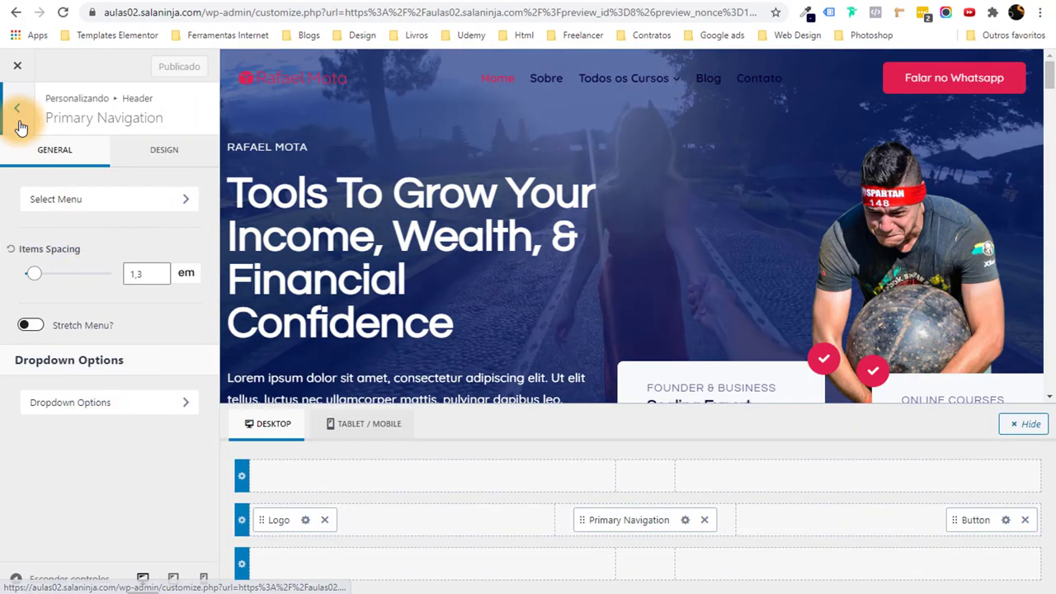
click(18, 118)
scroll(103, 288, down, 1)
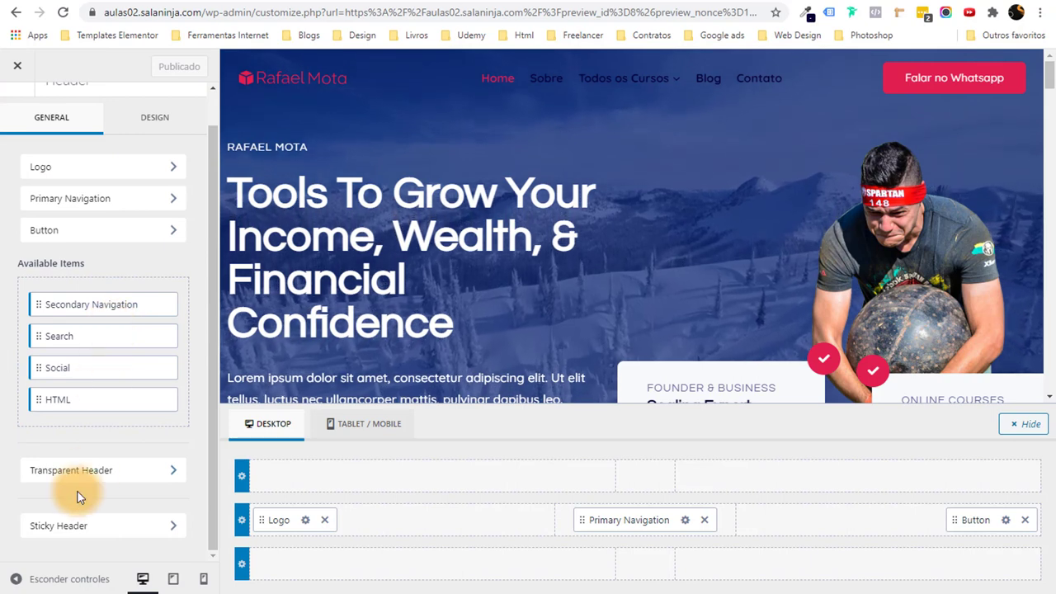
click(120, 482)
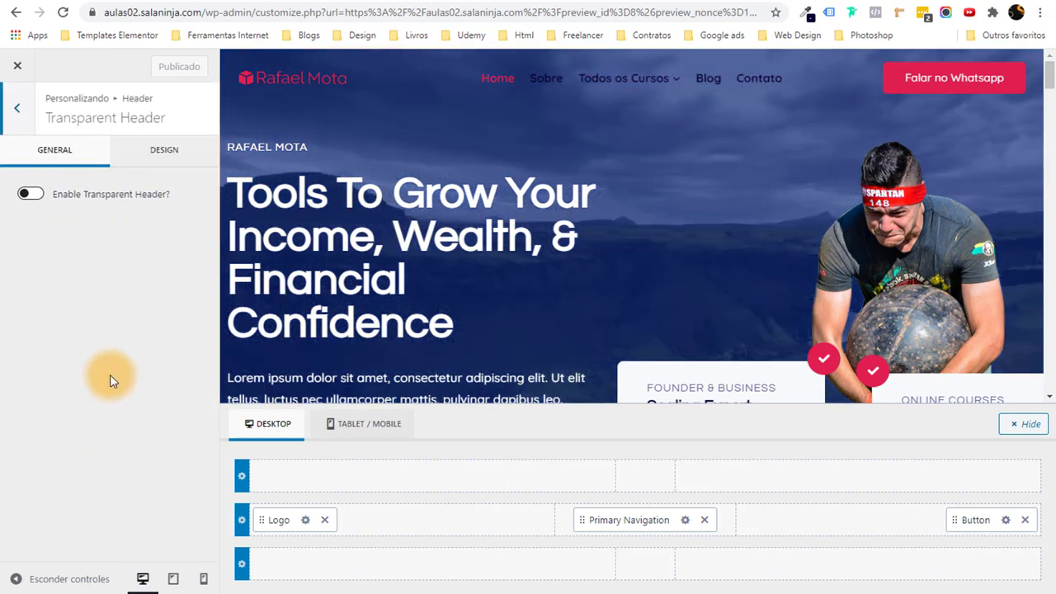
click(155, 149)
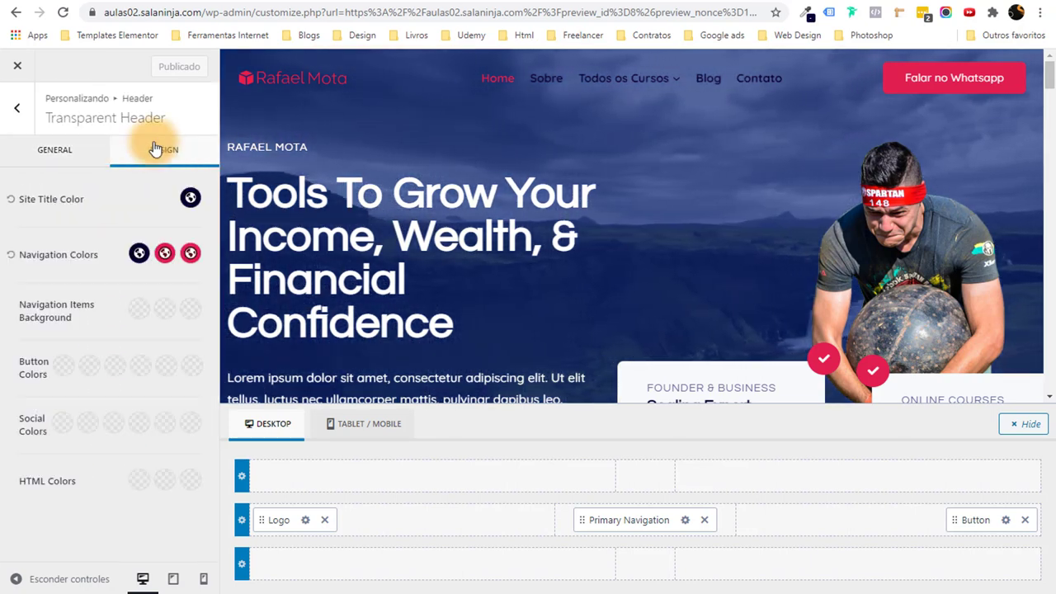
click(137, 255)
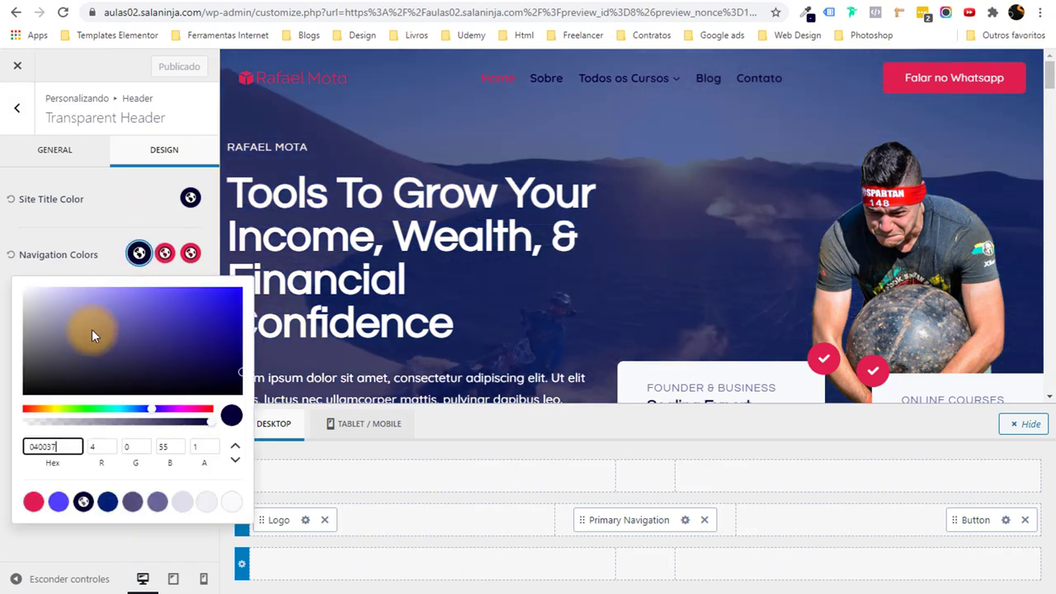
click(290, 212)
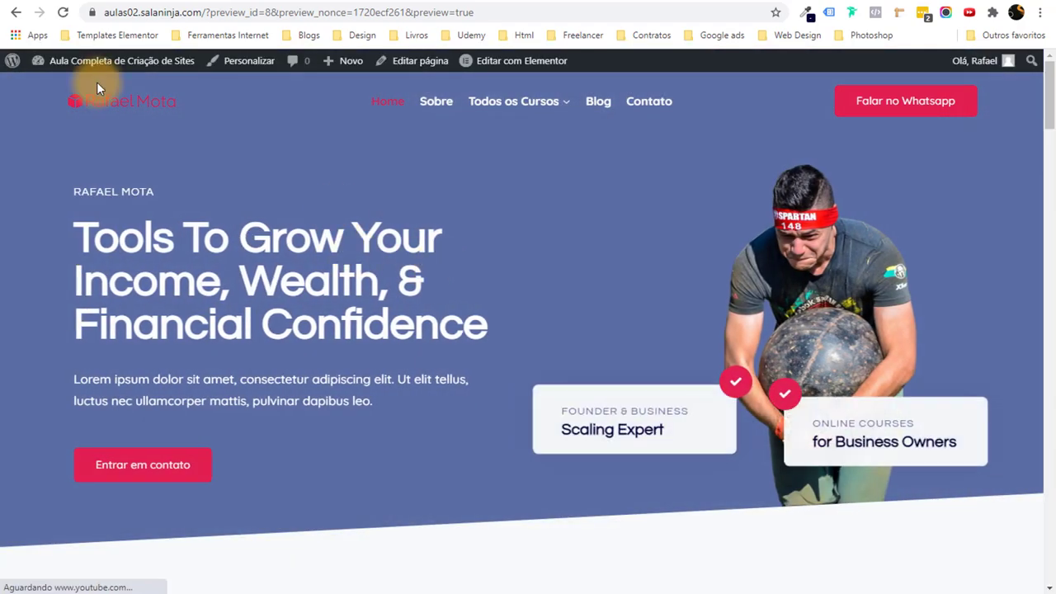
Scroll down the live page and open it with 'Editar com Elementor'.
scroll(360, 220, down, 5)
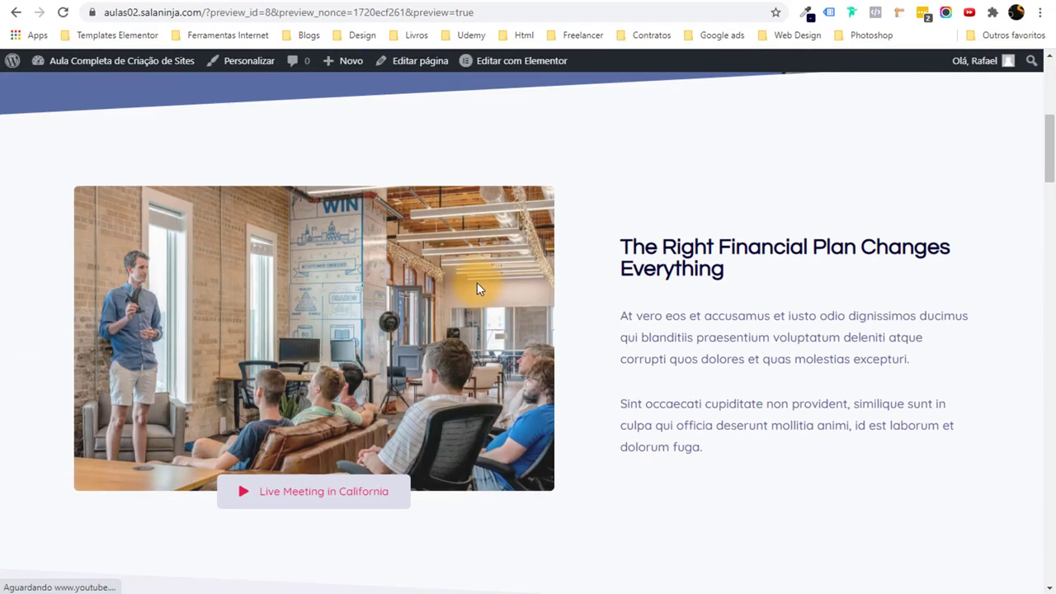
scroll(510, 327, down, 4)
scroll(510, 327, down, 5)
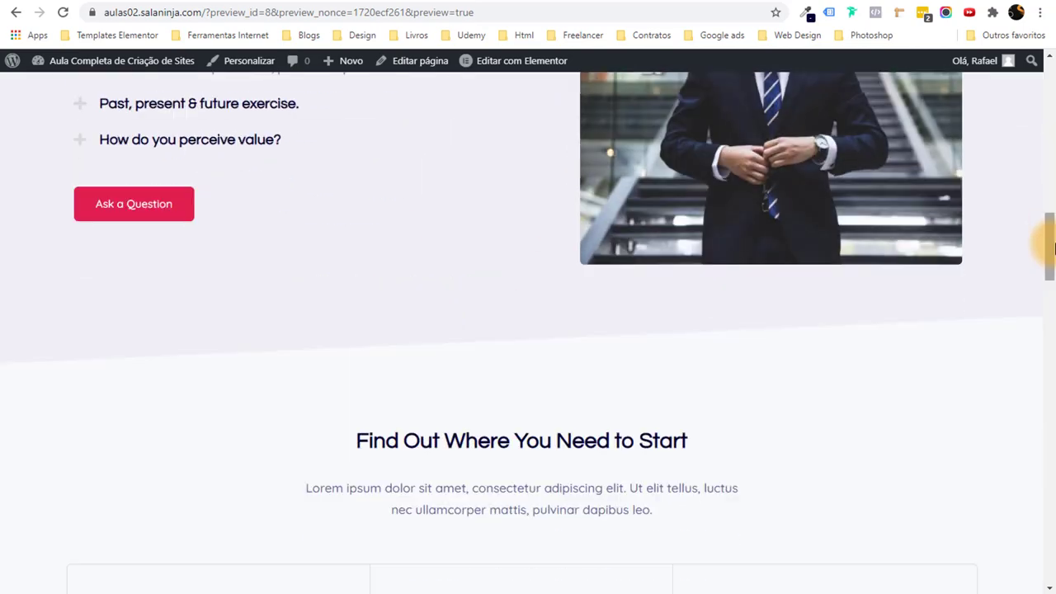
drag(1044, 236, 1044, 90)
click(509, 61)
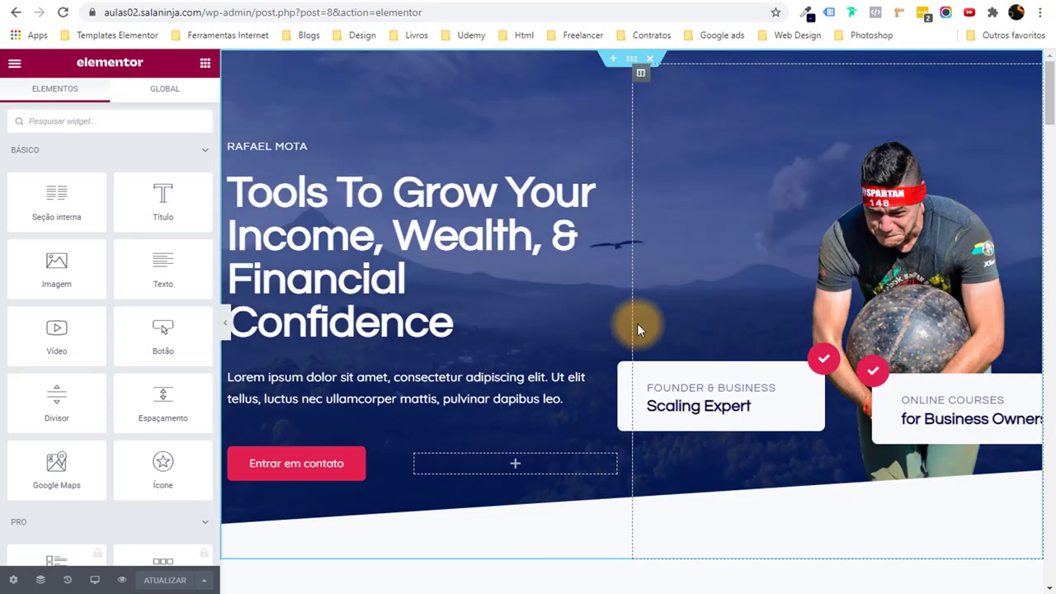
Scroll the editor preview to the Right Financial Plan section's meeting photo.
scroll(637, 330, down, 8)
scroll(578, 327, up, 5)
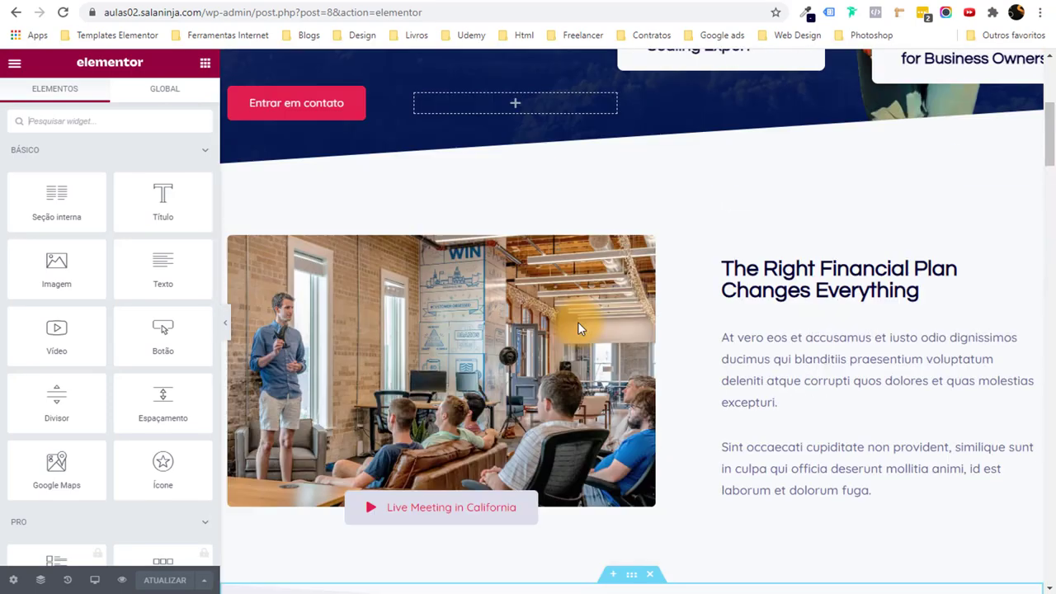
scroll(577, 363, down, 3)
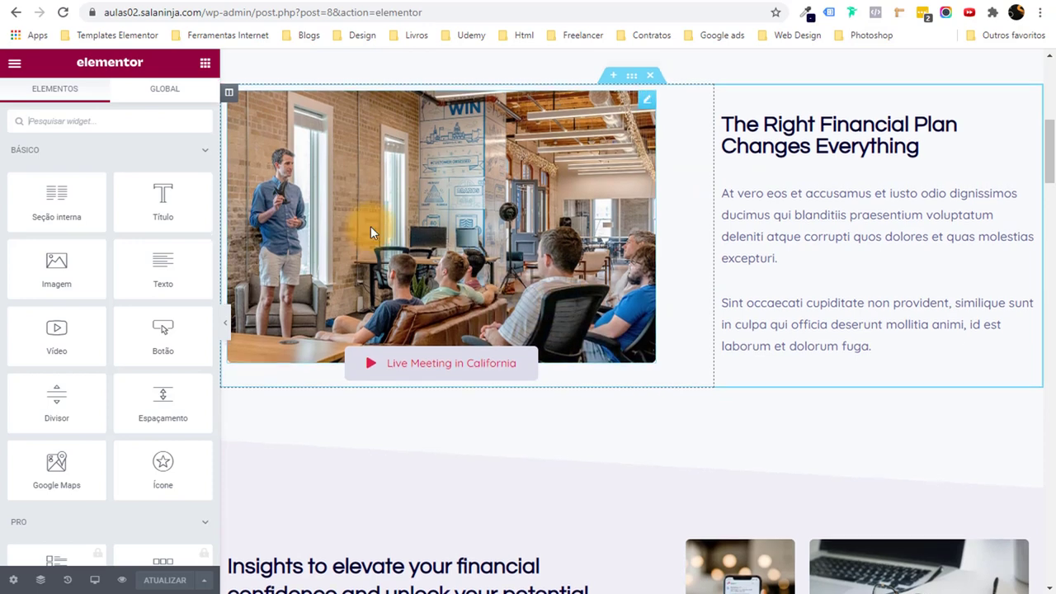
scroll(377, 318, up, 3)
scroll(495, 247, up, 4)
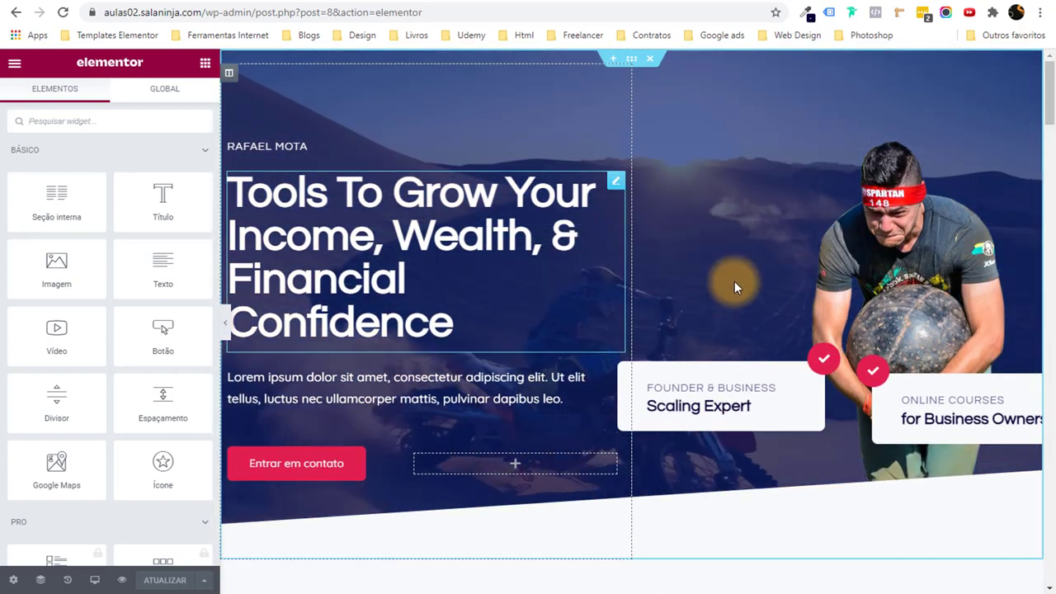
scroll(723, 264, down, 6)
scroll(715, 266, down, 1)
Open the meeting photo's media library and upload the running photos from the Imagens folder.
click(536, 256)
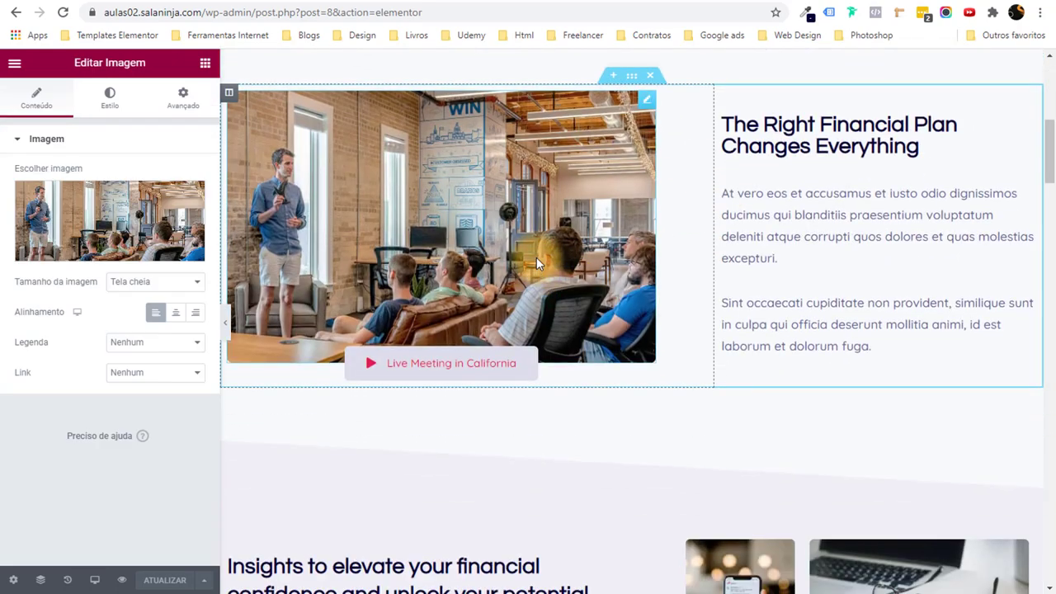
click(102, 215)
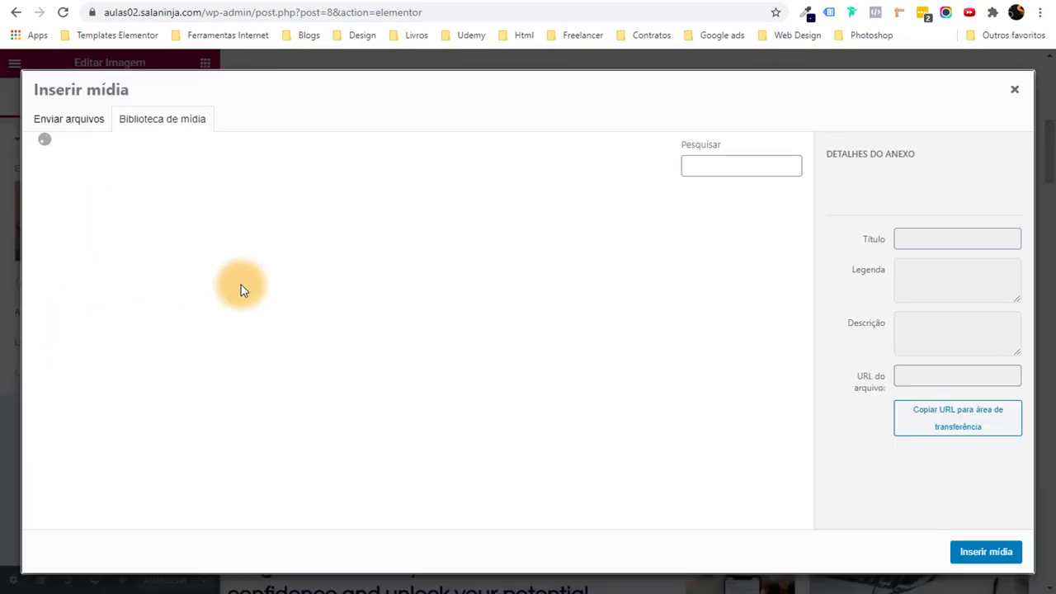
scroll(422, 363, down, 5)
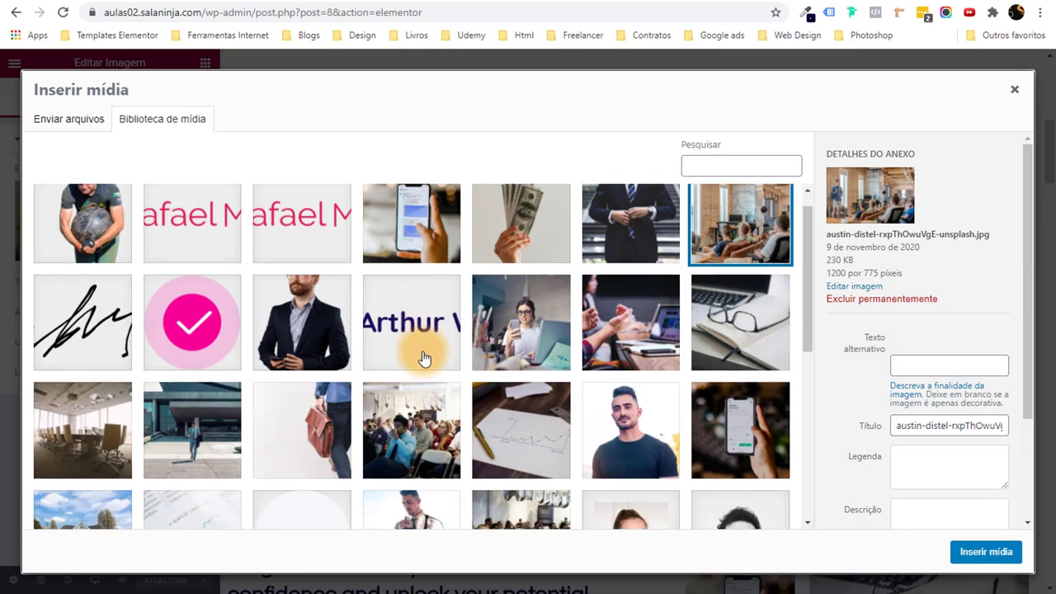
scroll(418, 396, up, 5)
key(alt+Tab)
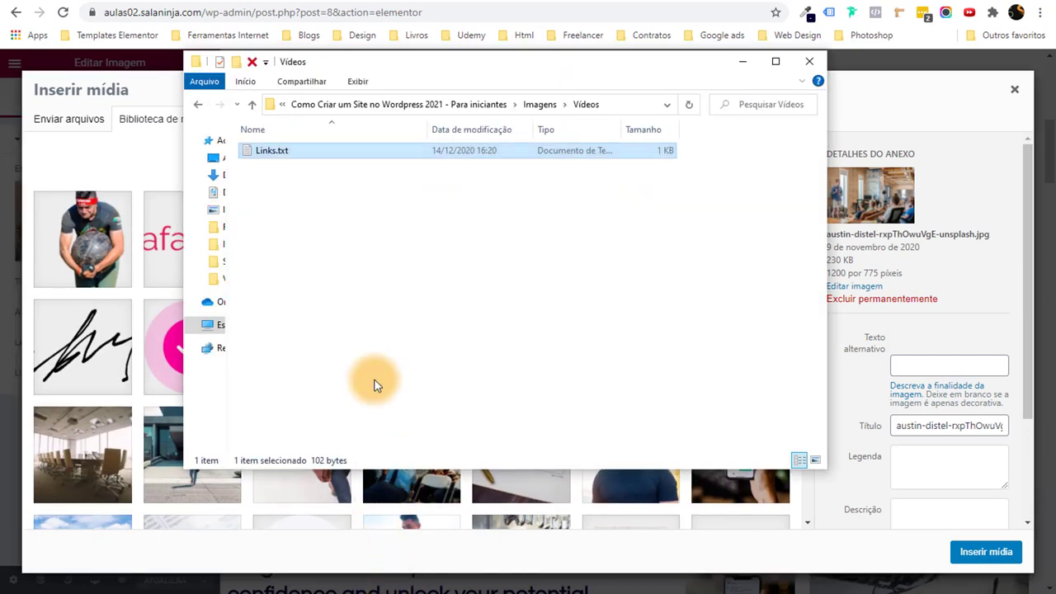
key(alt+Up)
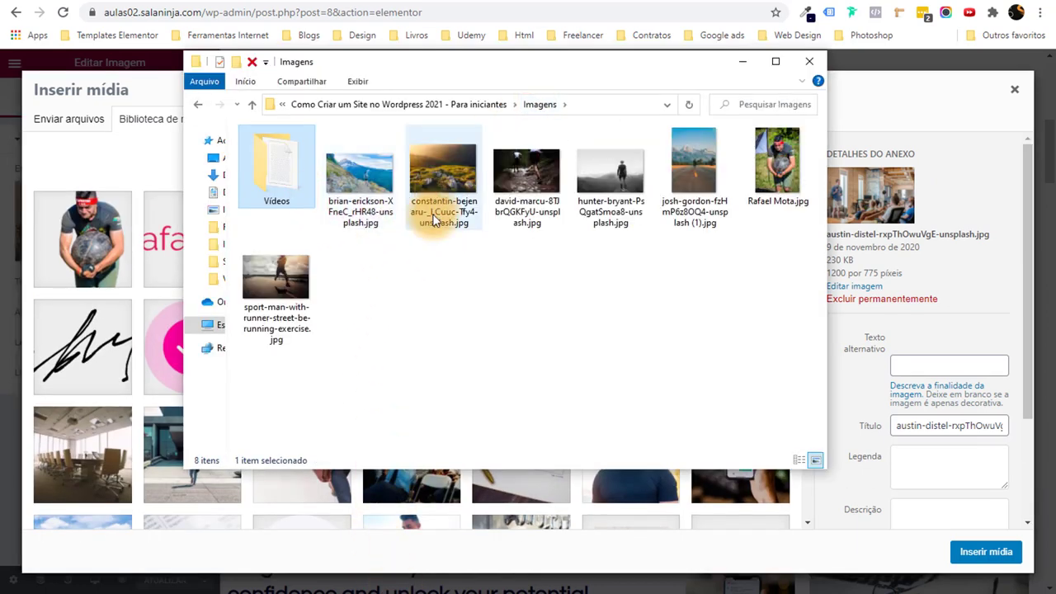
drag(718, 246, 336, 262)
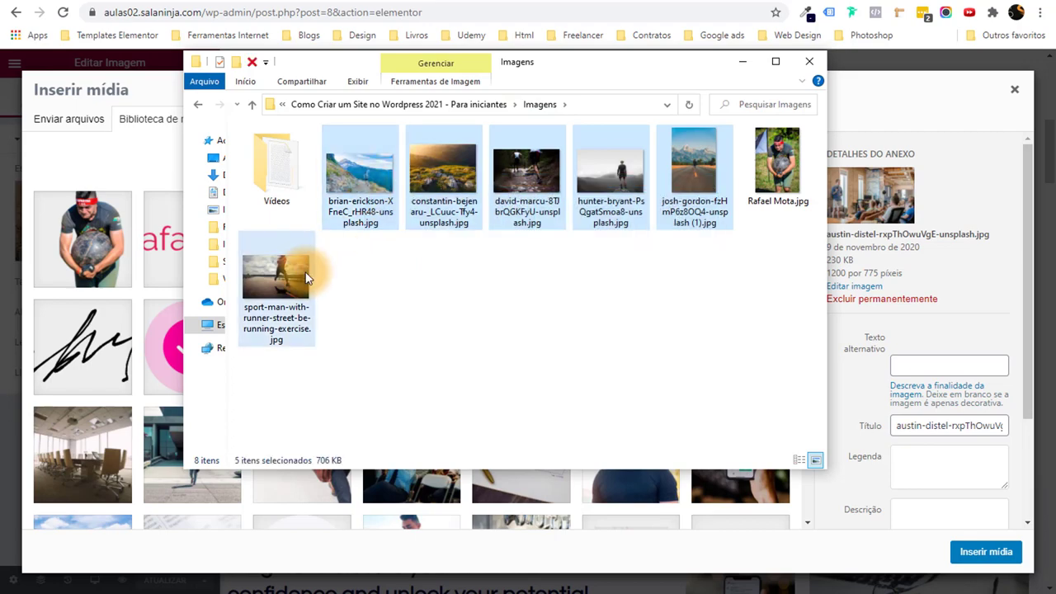
drag(520, 165, 164, 393)
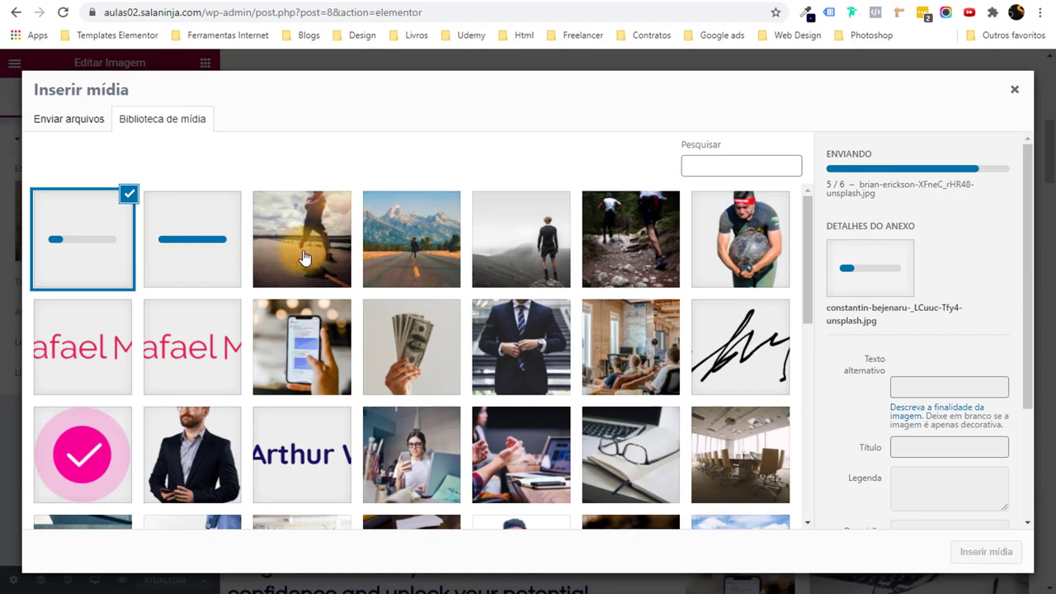
Insert the runner-on-the-road photo in place of the meeting picture.
click(304, 258)
click(972, 552)
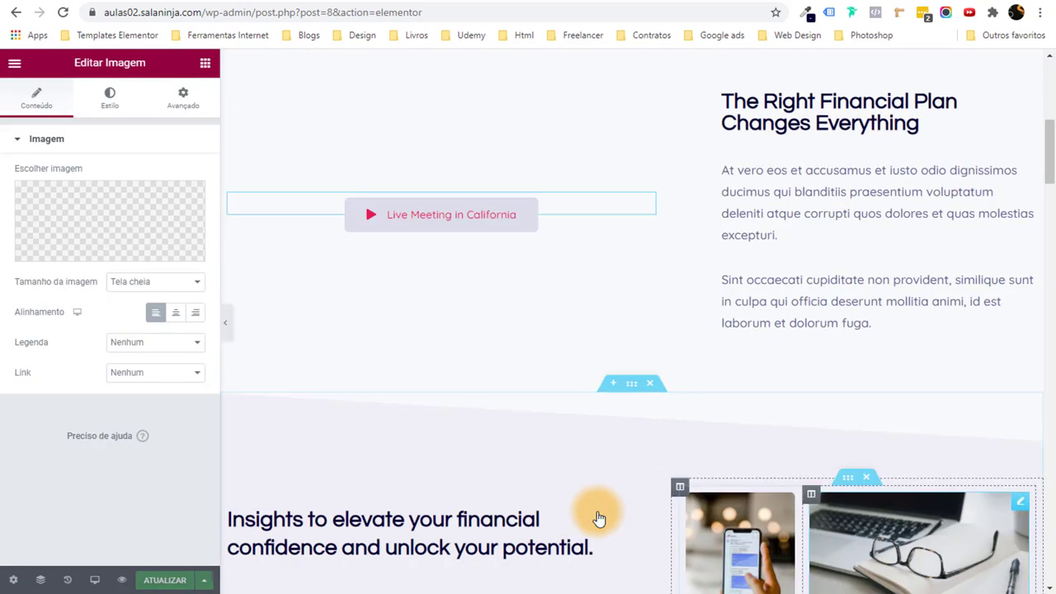
scroll(444, 345, up, 2)
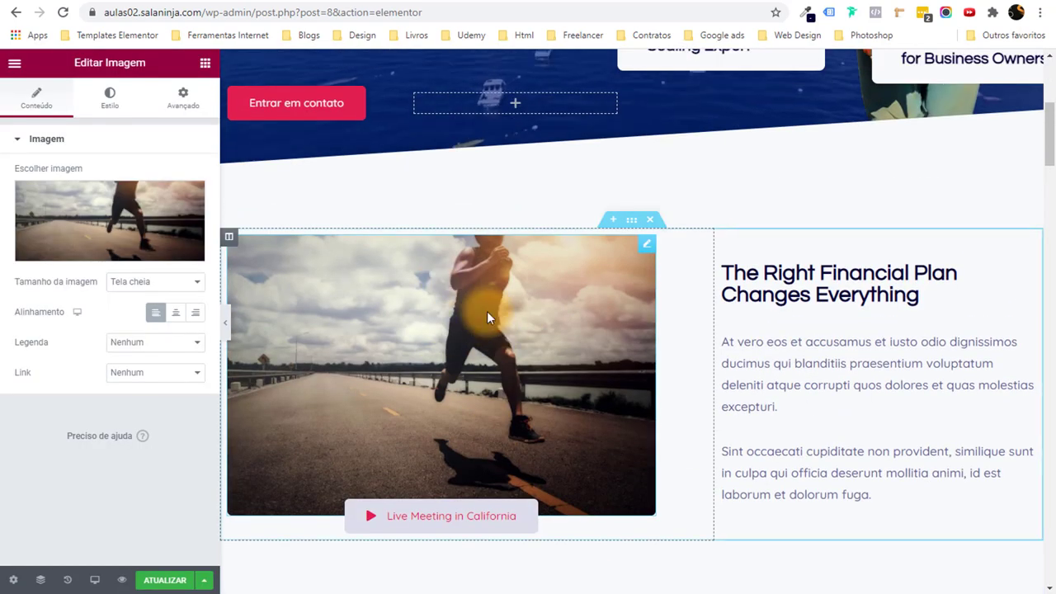
scroll(488, 342, down, 3)
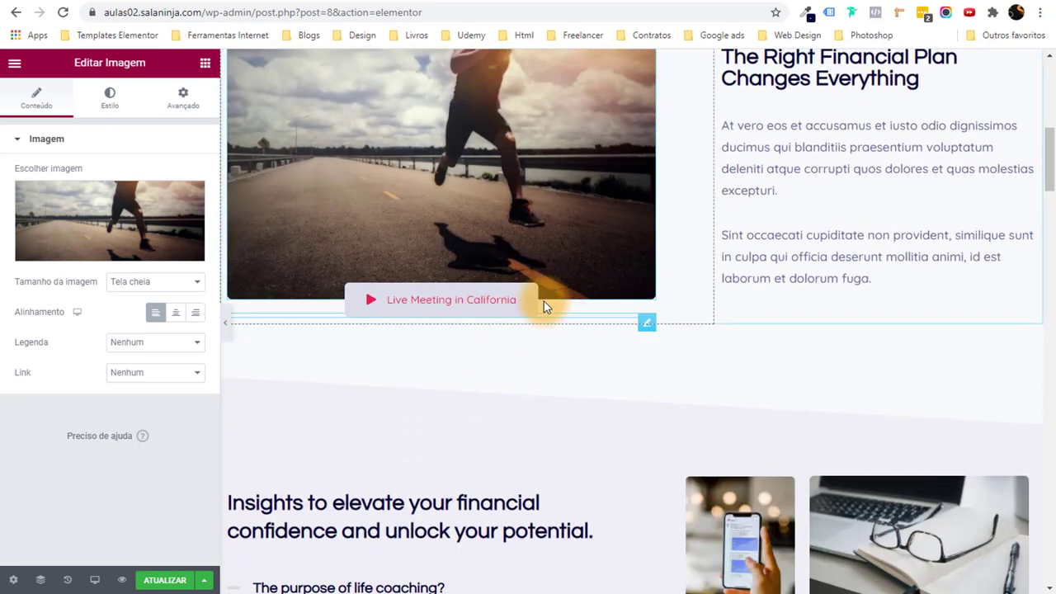
scroll(528, 304, up, 1)
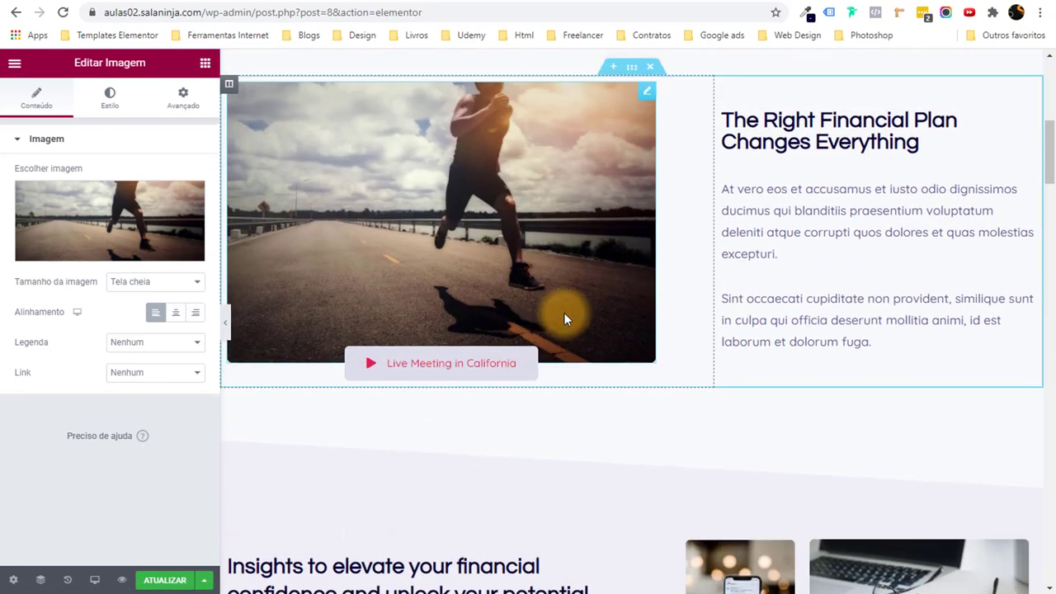
Set the Live Meeting in California button's text and background colours to Strong Text.
click(641, 393)
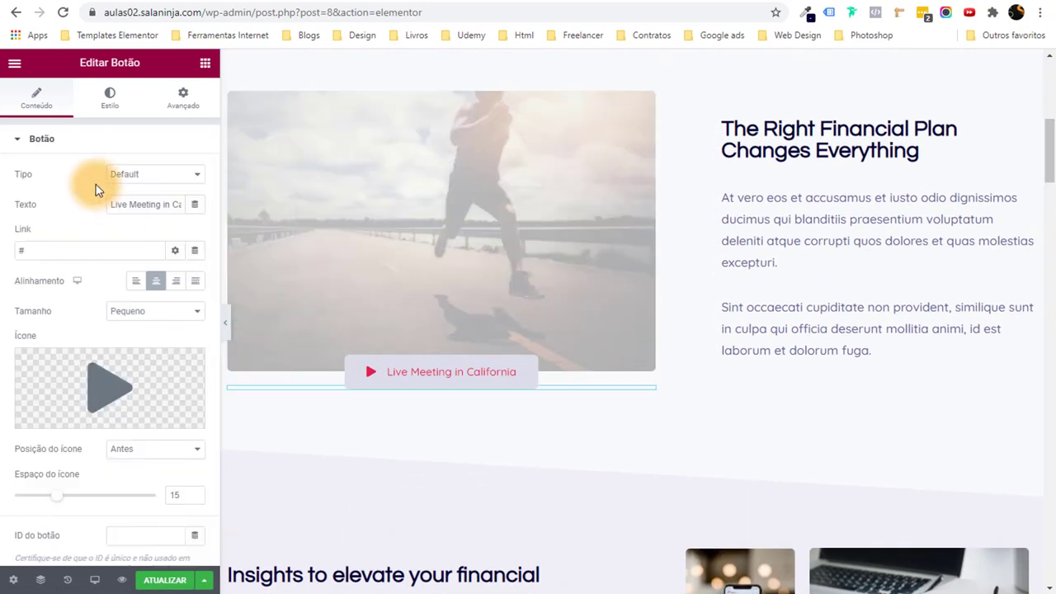
click(110, 97)
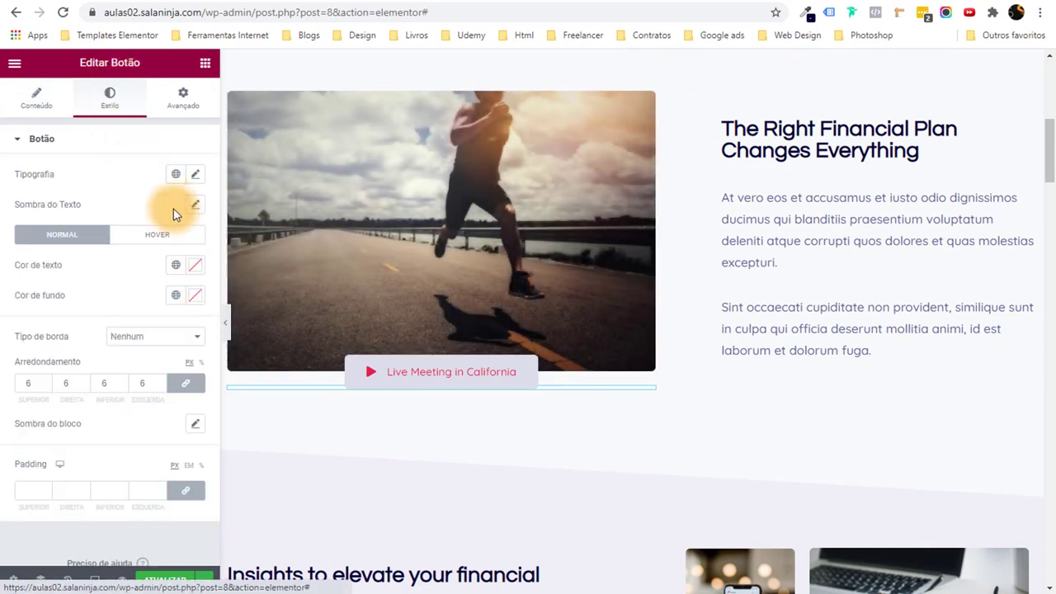
click(177, 266)
scroll(113, 383, down, 3)
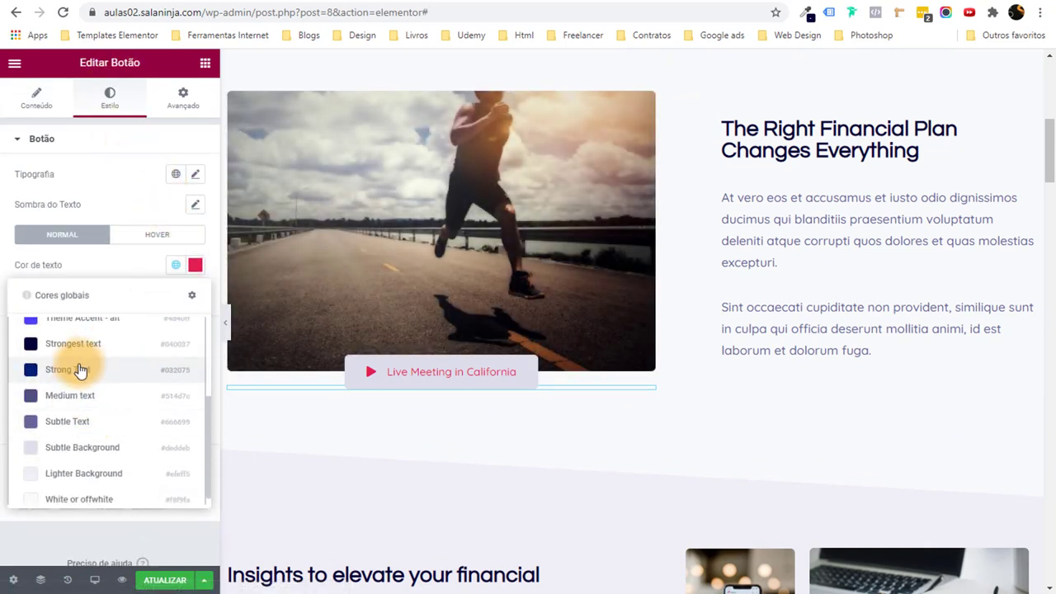
click(88, 379)
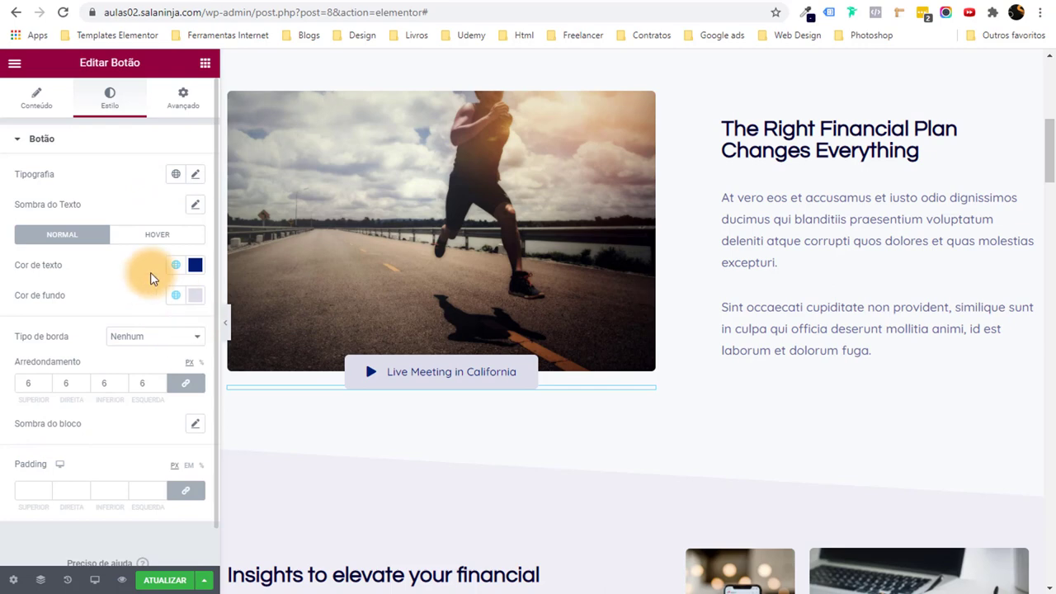
click(174, 296)
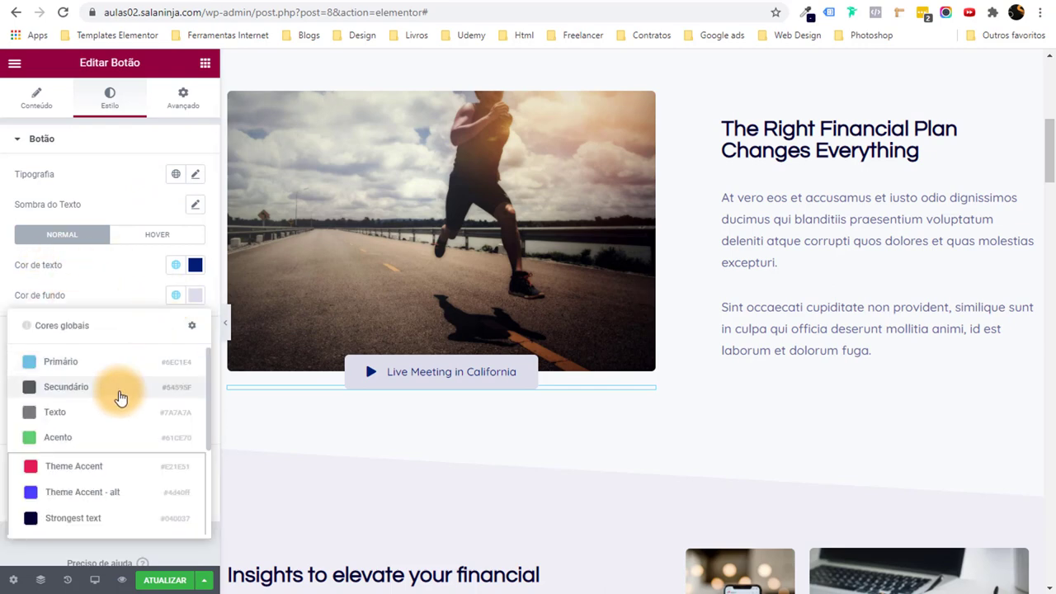
scroll(103, 446, down, 2)
click(90, 482)
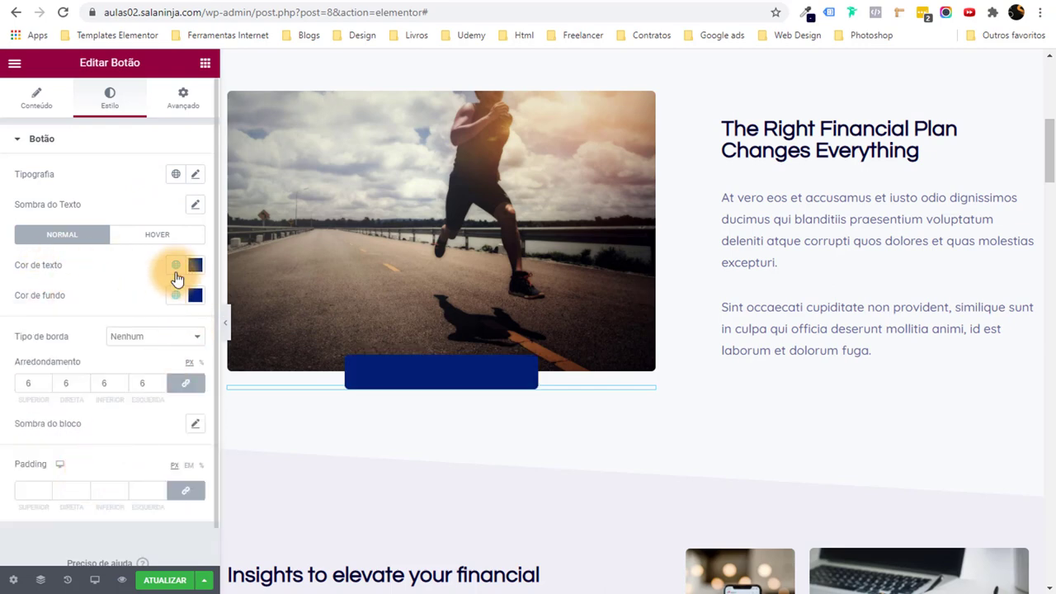
Change the button's text colour to White or offwhite.
click(192, 295)
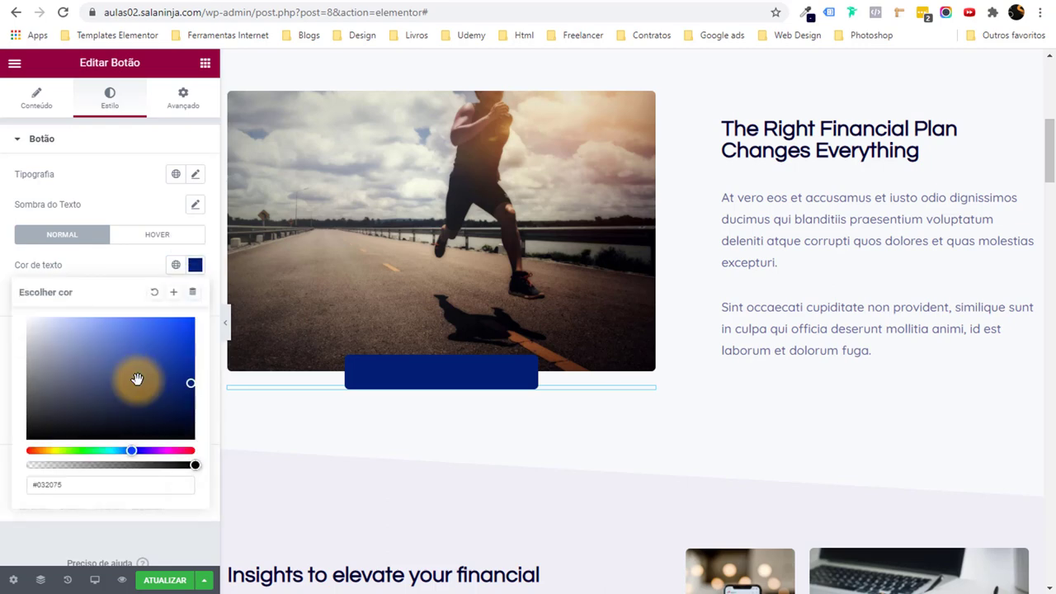
click(175, 267)
scroll(118, 372, down, 4)
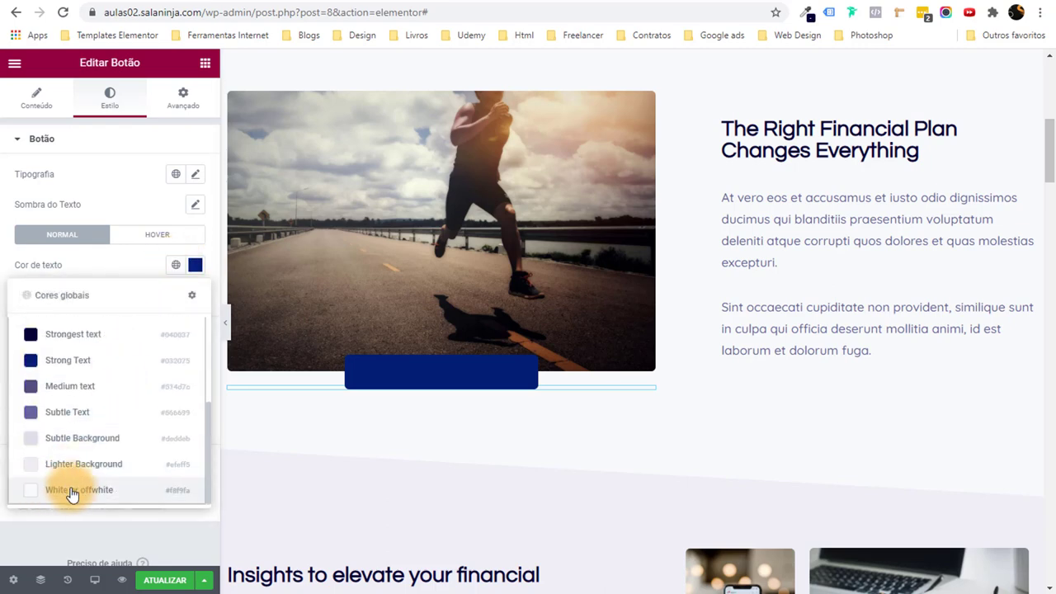
click(73, 492)
Open 'The Right Financial Plan Changes Everything' heading for editing.
scroll(436, 445, down, 2)
scroll(436, 446, up, 3)
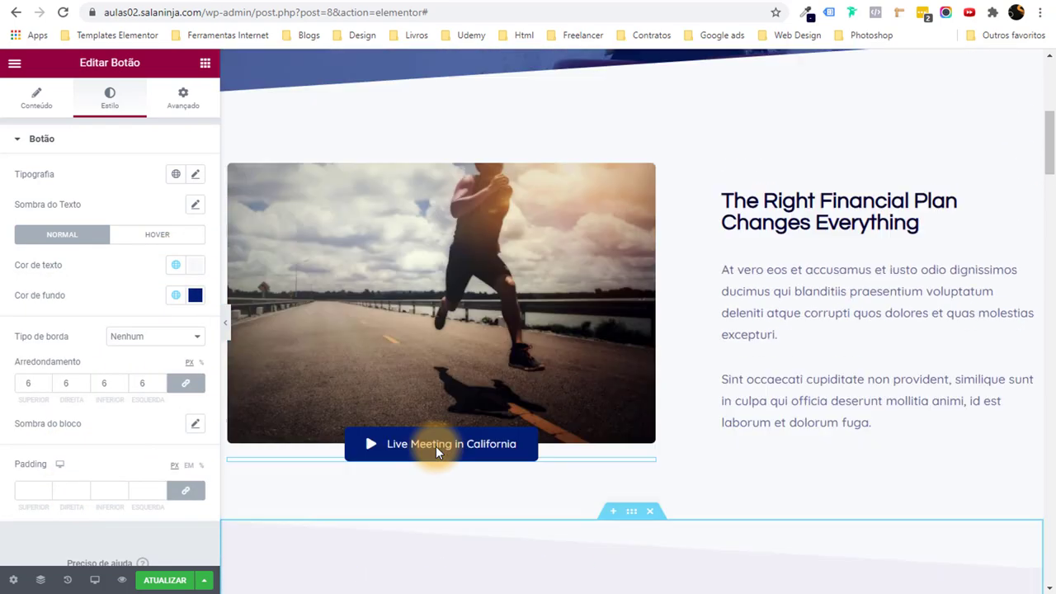
scroll(436, 445, up, 2)
scroll(436, 445, down, 3)
scroll(435, 445, up, 2)
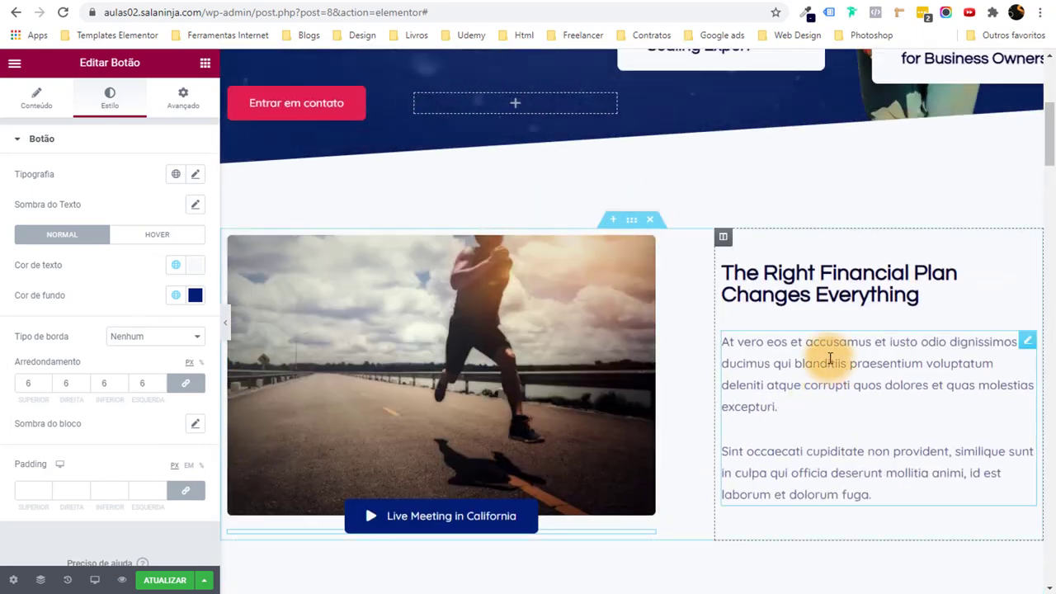
click(827, 297)
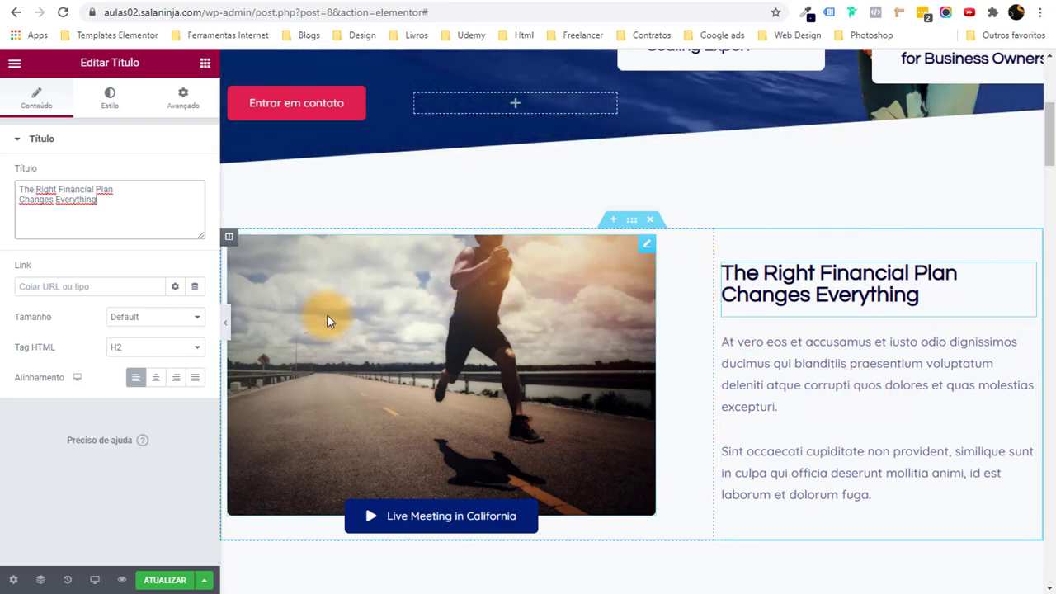
Drag the image column to the right of the text and preview the layout.
click(230, 239)
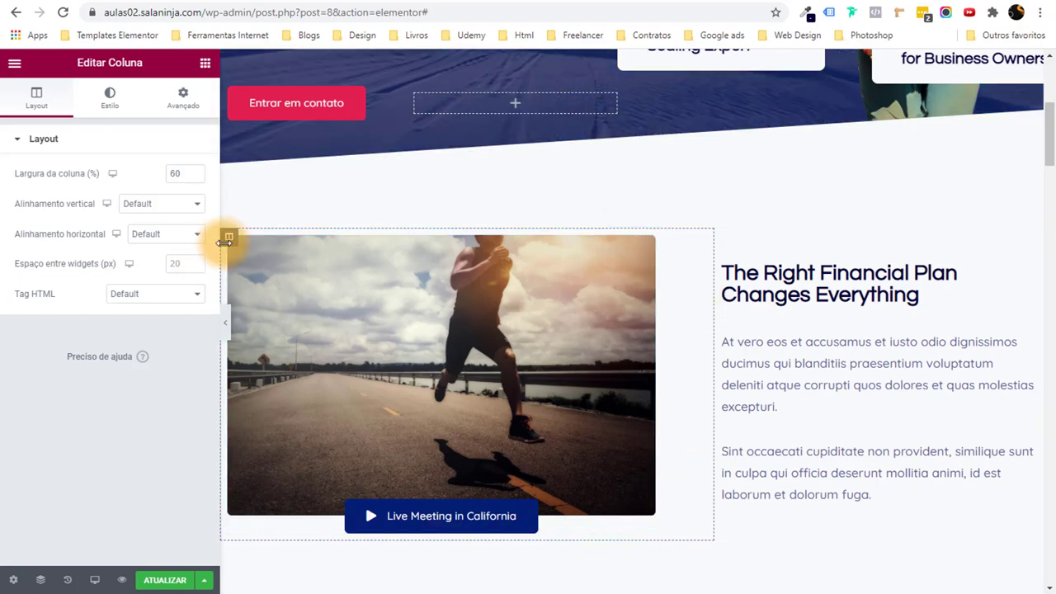
drag(229, 237, 651, 447)
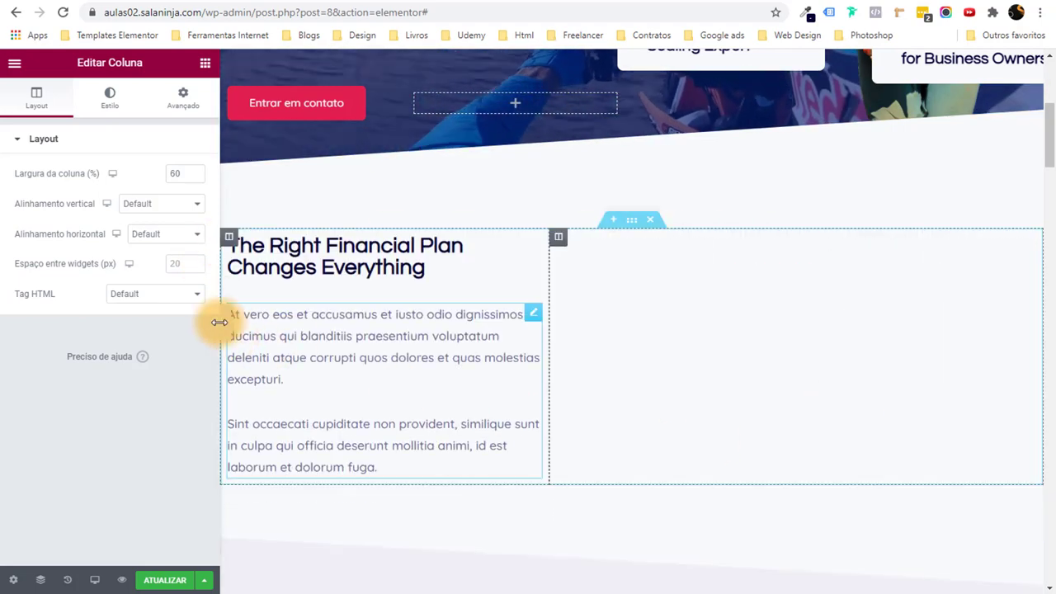
key(ctrl+p)
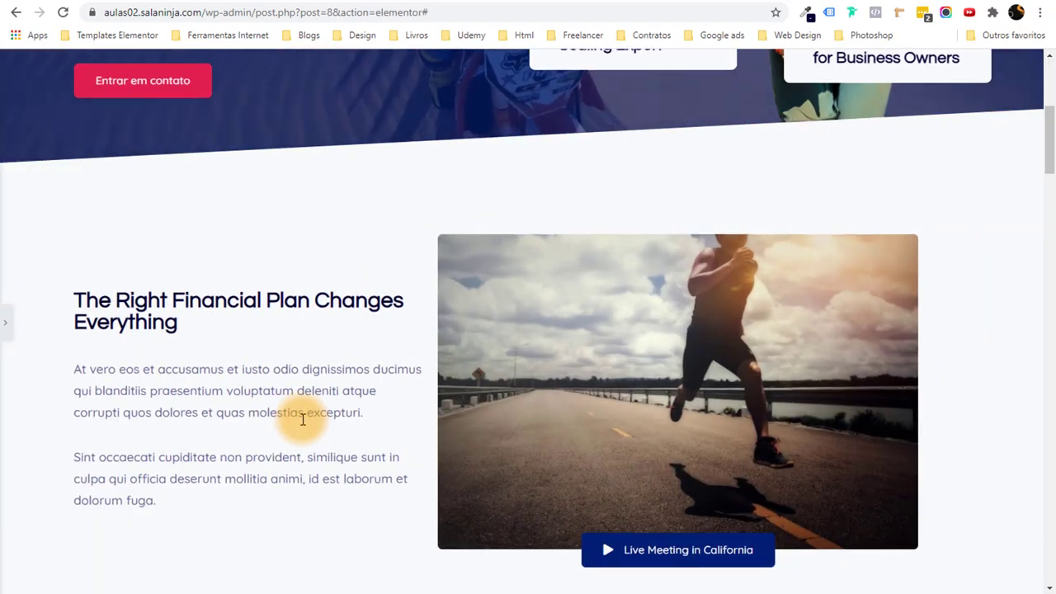
scroll(301, 420, down, 3)
scroll(302, 420, up, 3)
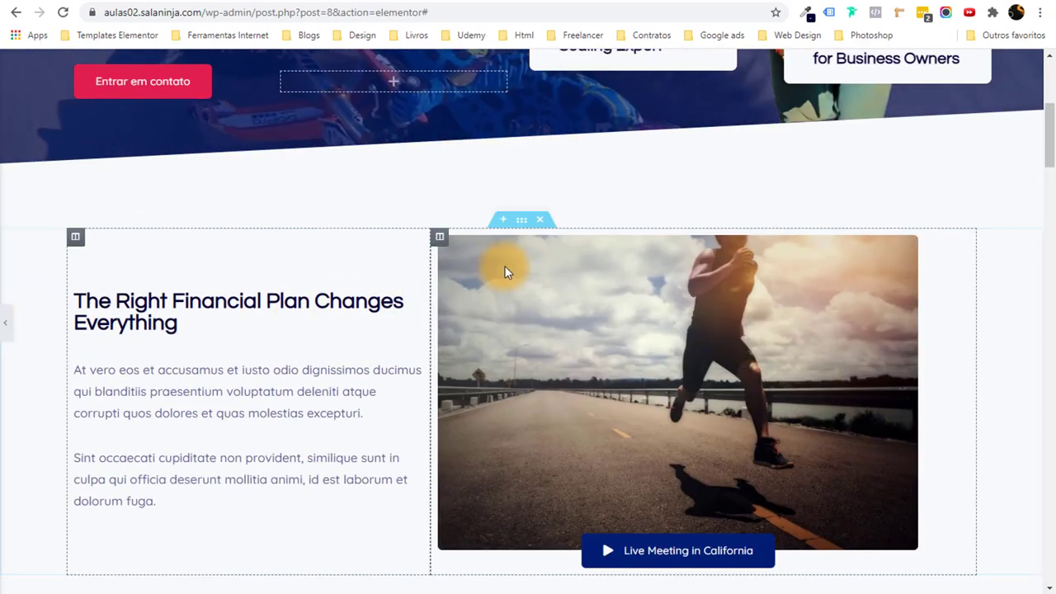
Move the runner image column back to the left and review the edit History.
click(532, 262)
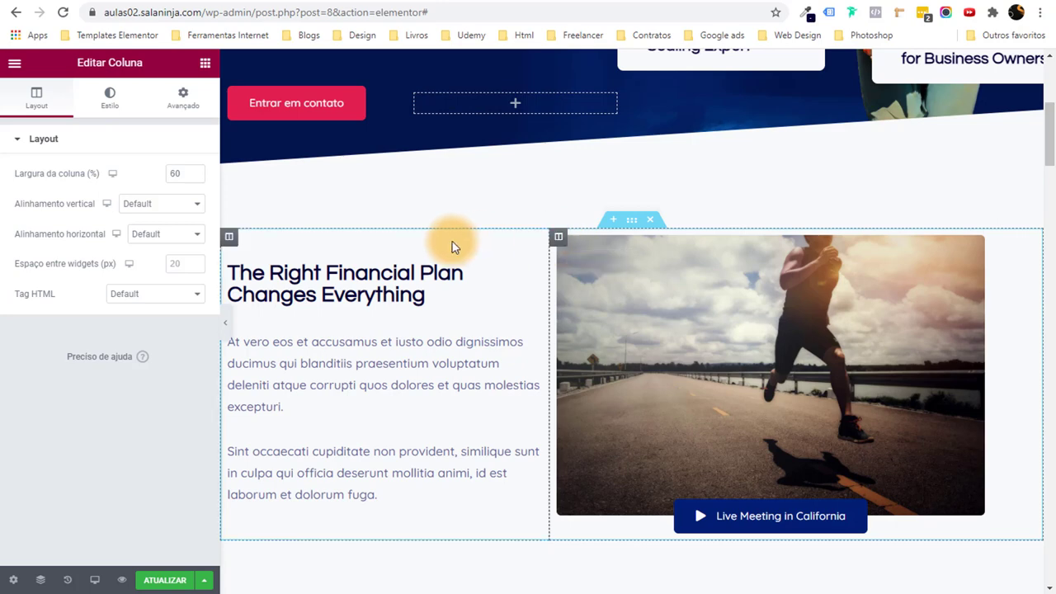
drag(558, 246, 351, 315)
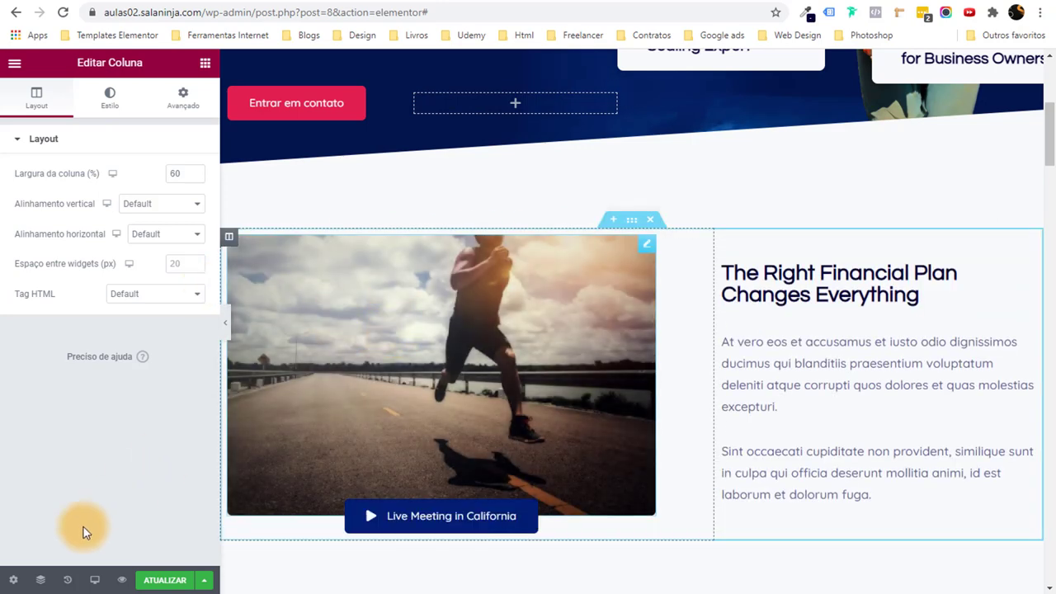
click(67, 581)
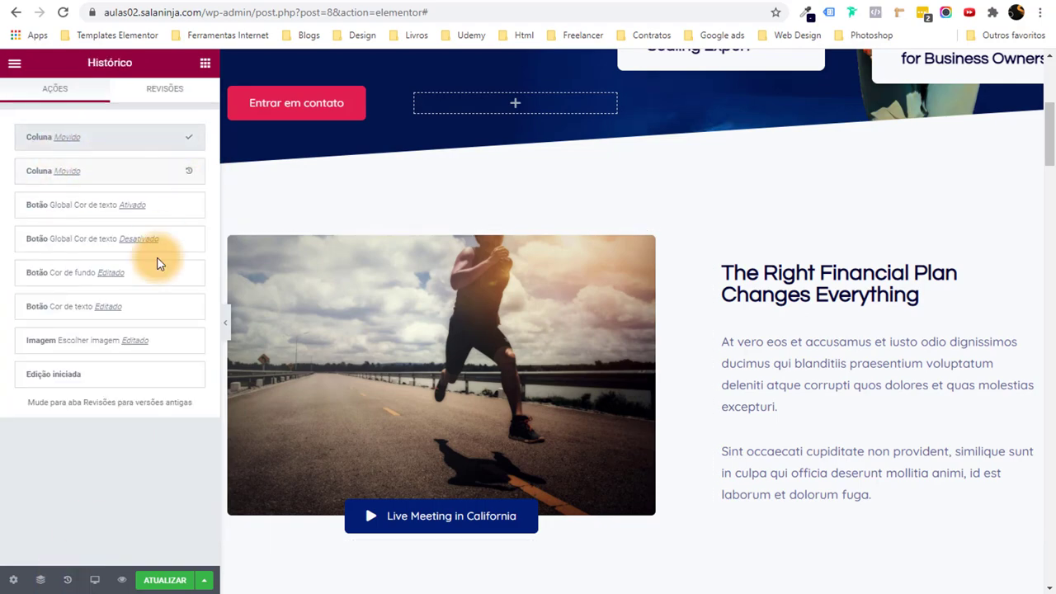
scroll(618, 323, down, 3)
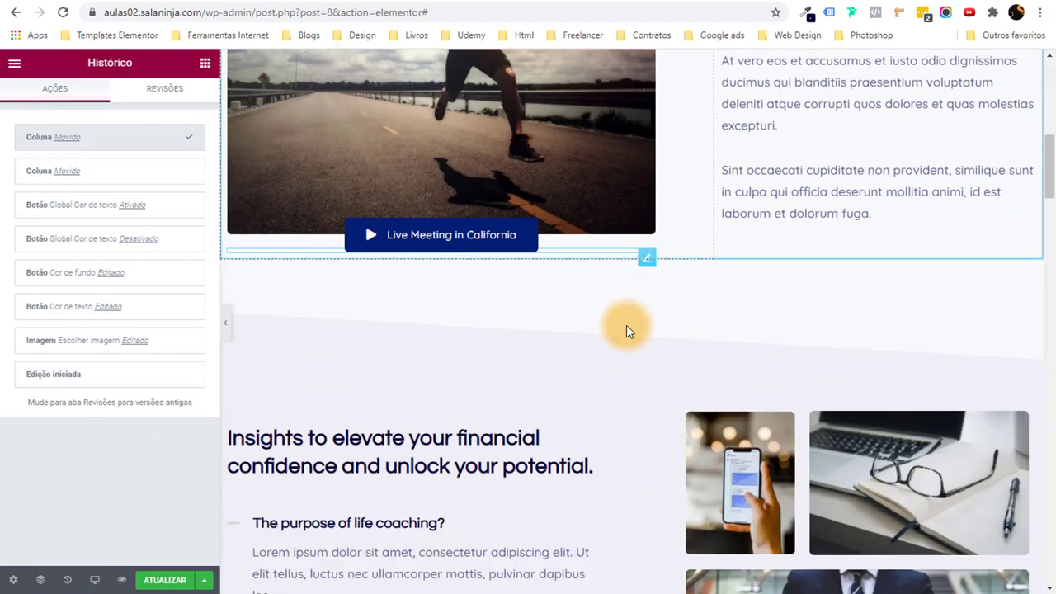
scroll(624, 325, up, 3)
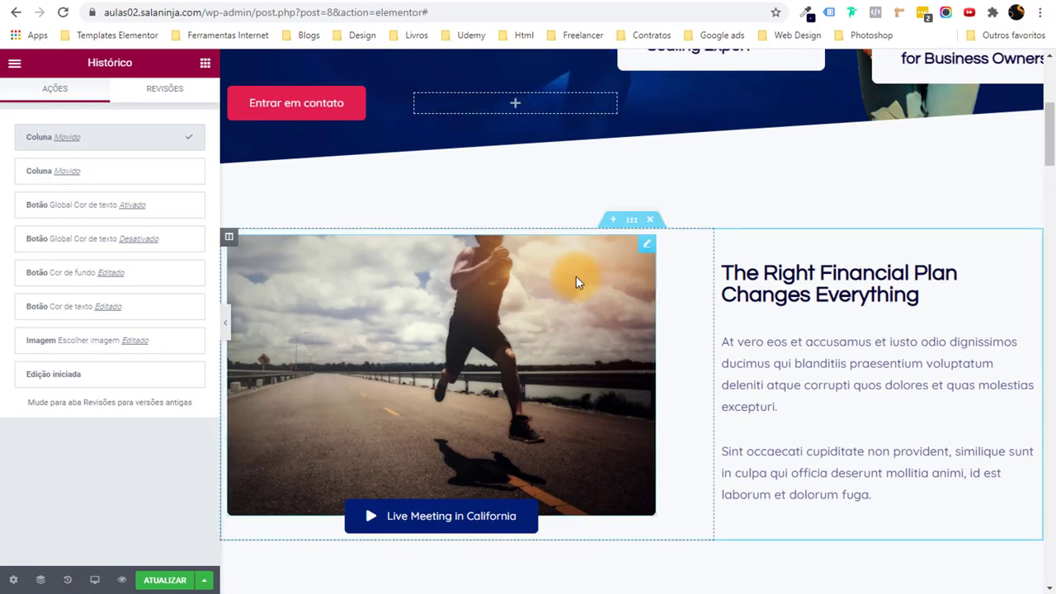
scroll(576, 282, down, 8)
scroll(572, 295, up, 10)
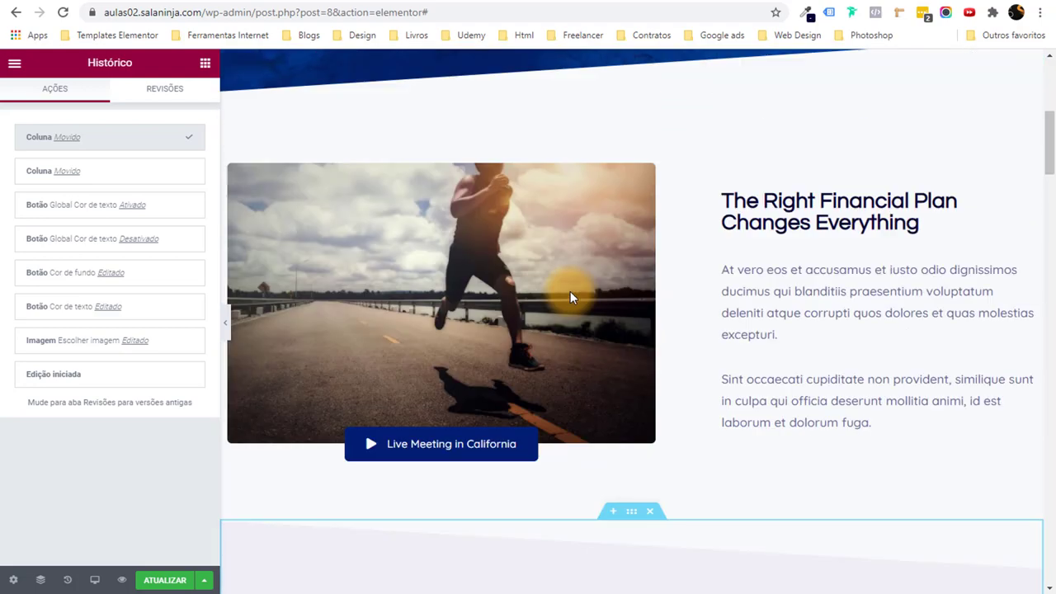
scroll(343, 305, down, 2)
Open the runner image's box shadow settings and set the vertical offset to 0.
click(336, 282)
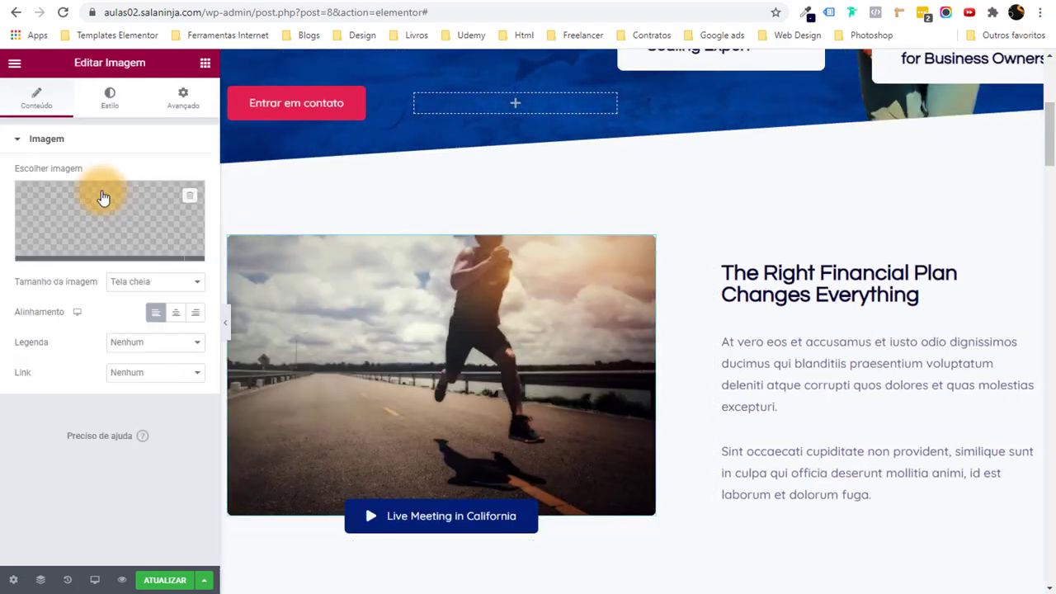
click(104, 107)
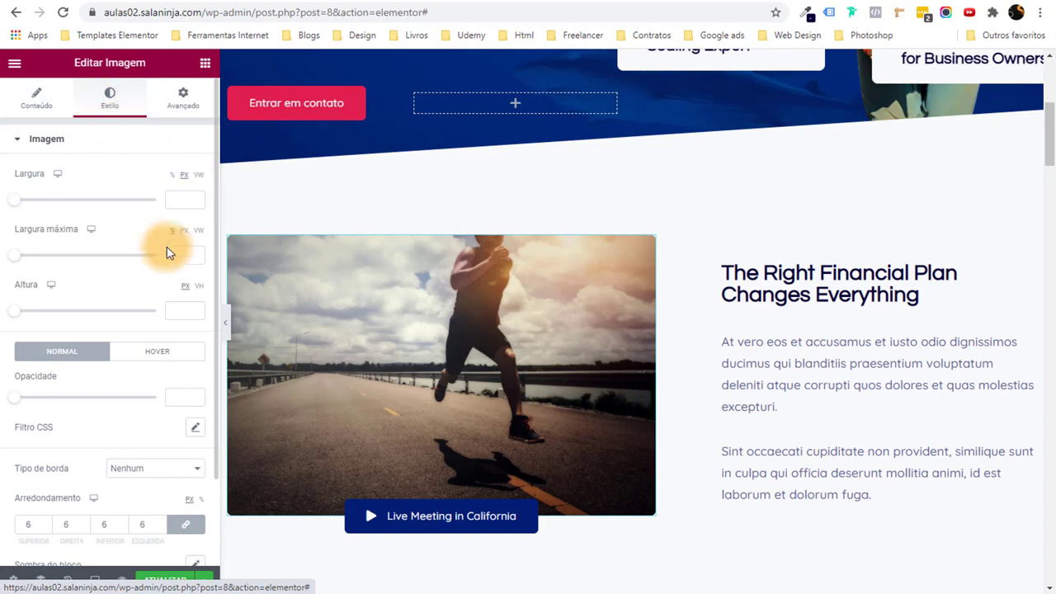
scroll(159, 256, down, 2)
click(193, 462)
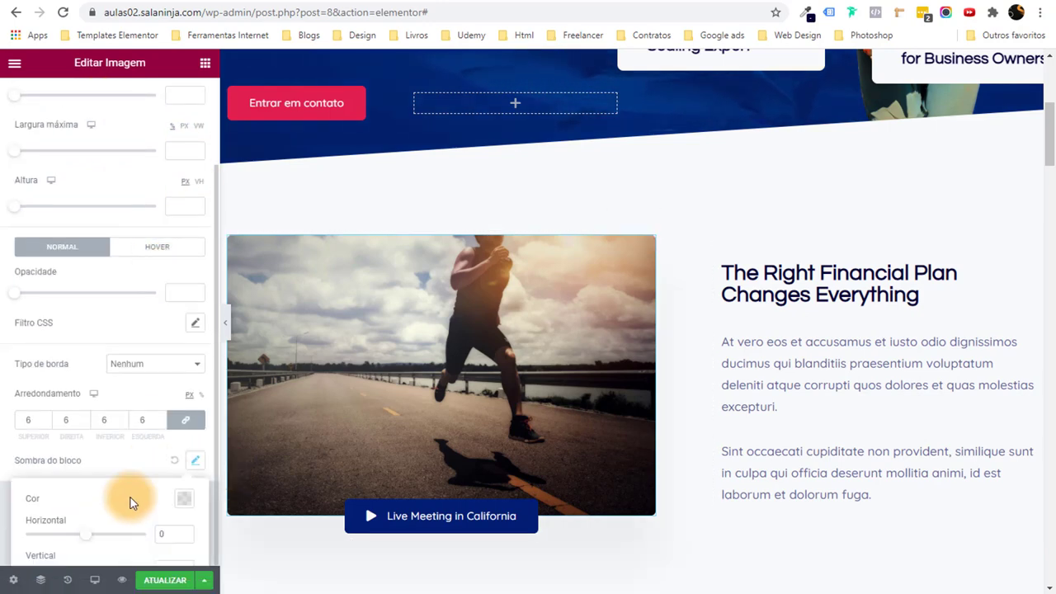
scroll(124, 509, down, 2)
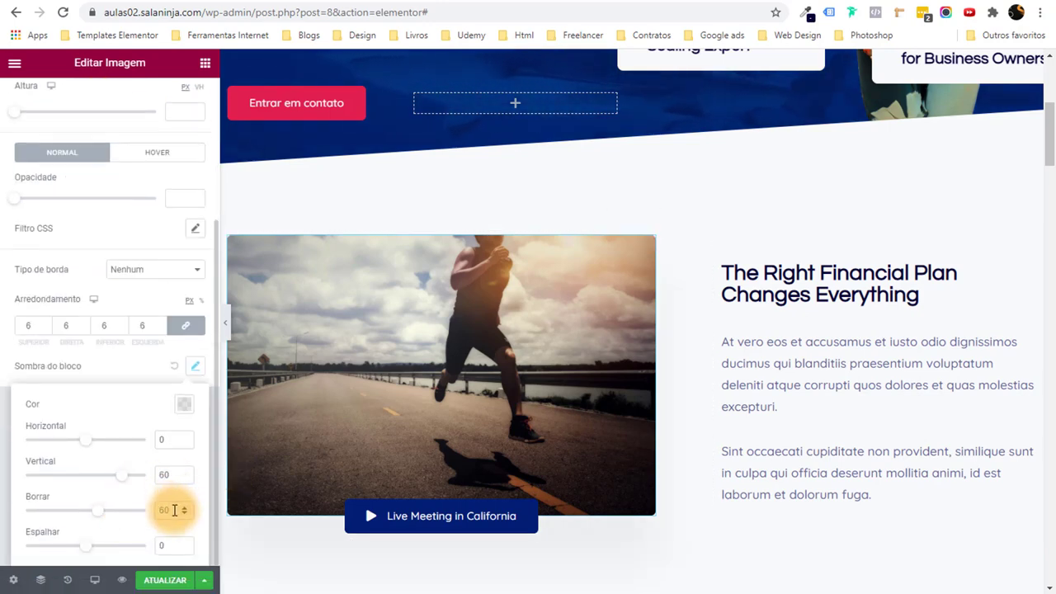
double_click(171, 474)
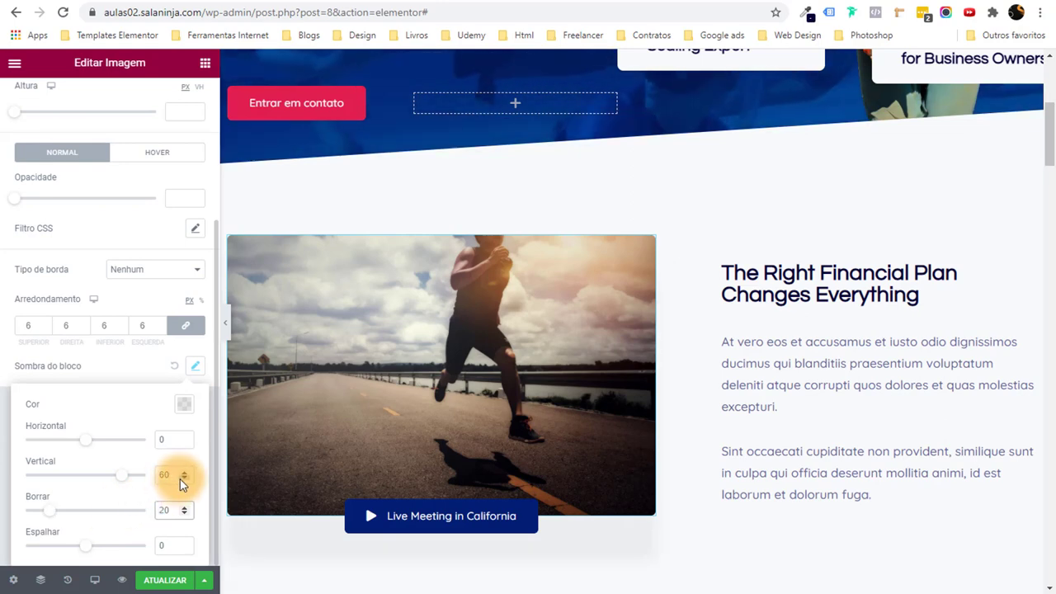
text(0)
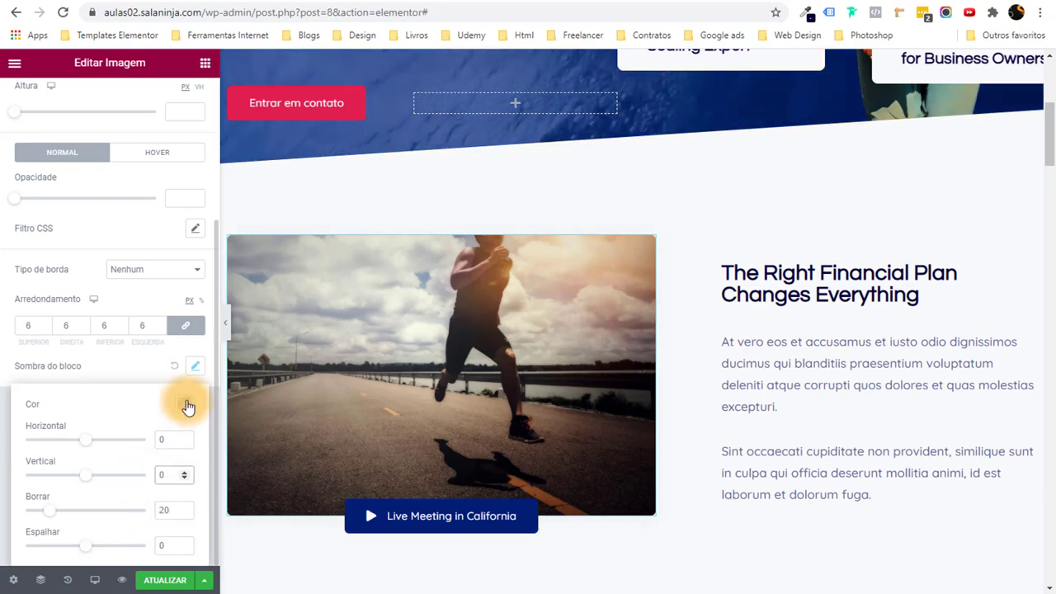
Lower the shadow colour's opacity to a semi-transparent grey and preview the result.
click(184, 401)
click(123, 350)
drag(121, 349, 277, 348)
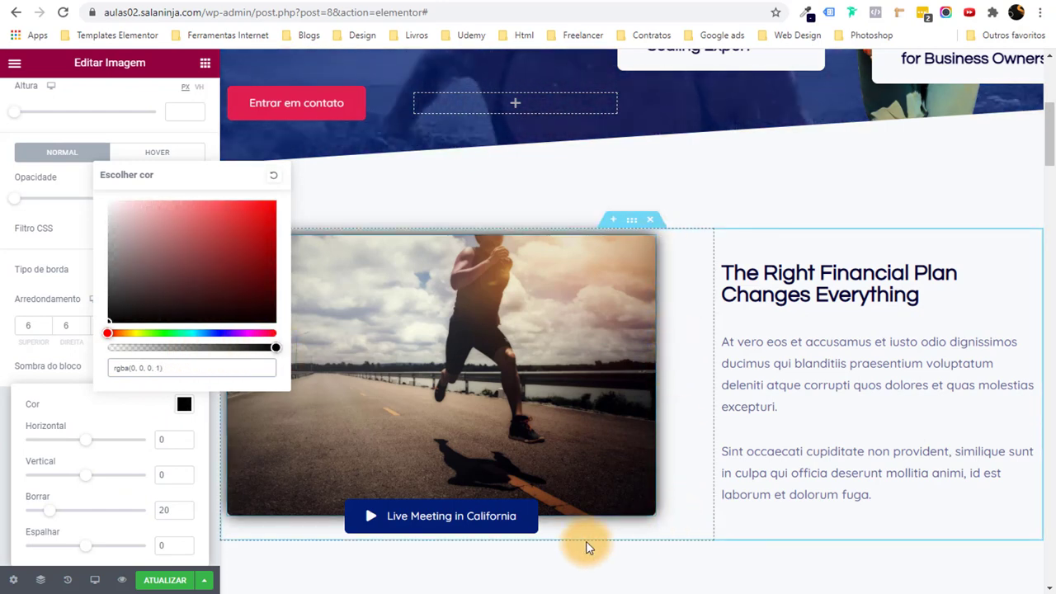
drag(212, 347, 144, 347)
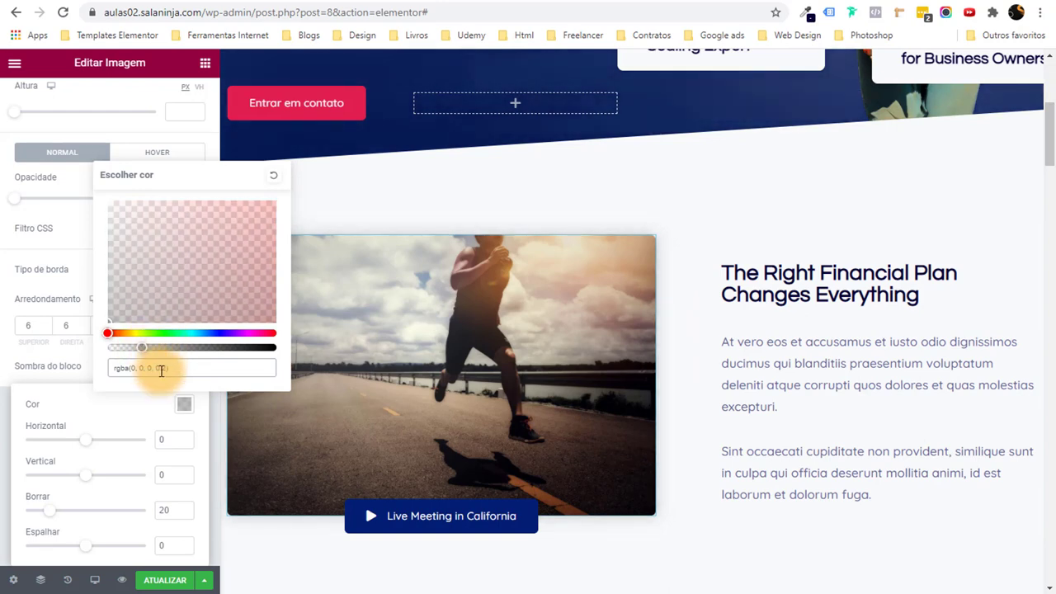
click(8, 495)
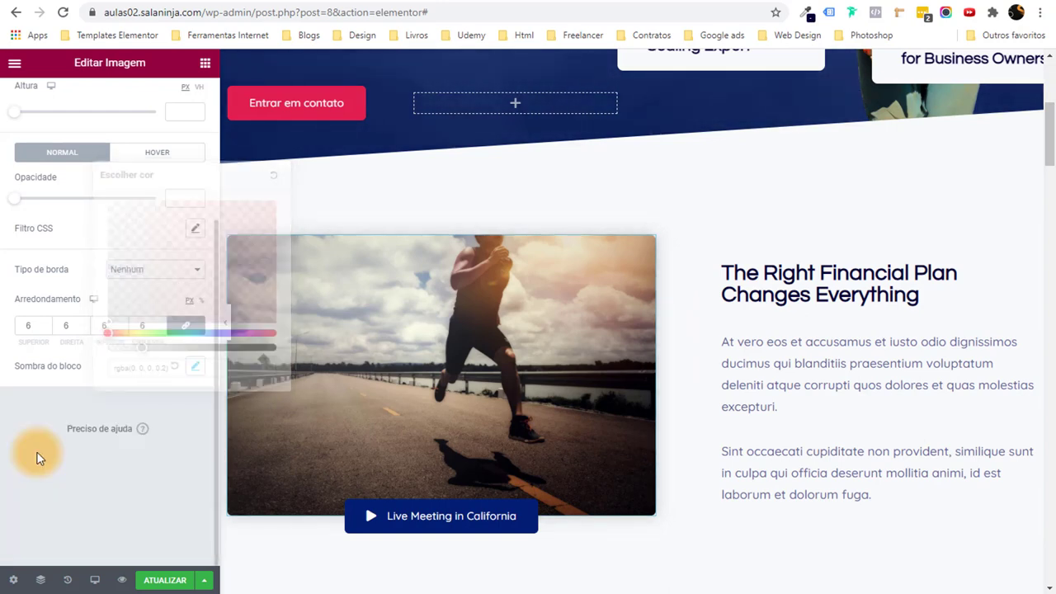
click(228, 330)
scroll(338, 297, down, 3)
scroll(379, 264, up, 2)
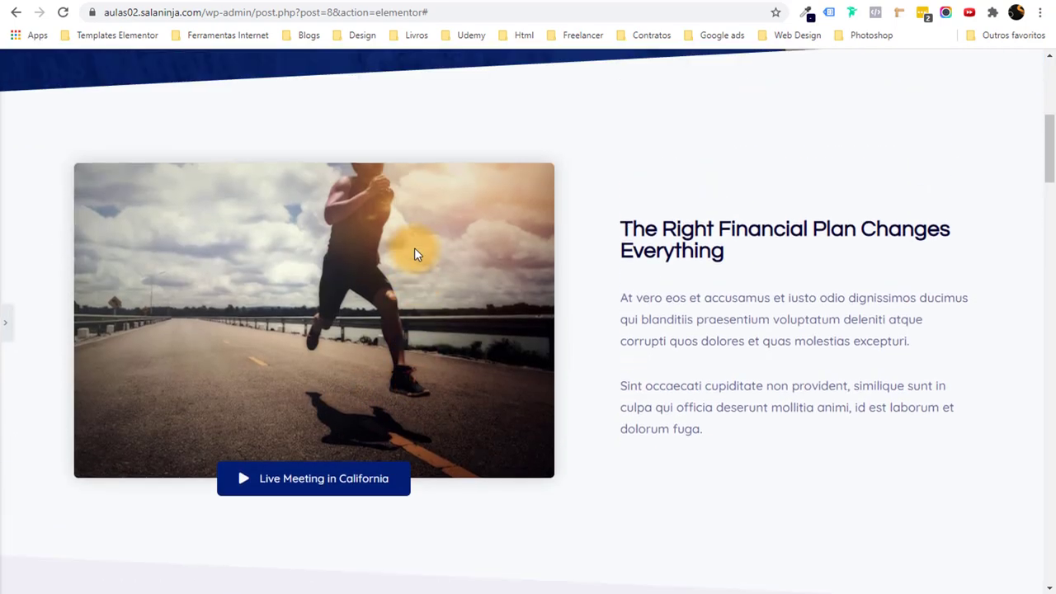
click(400, 340)
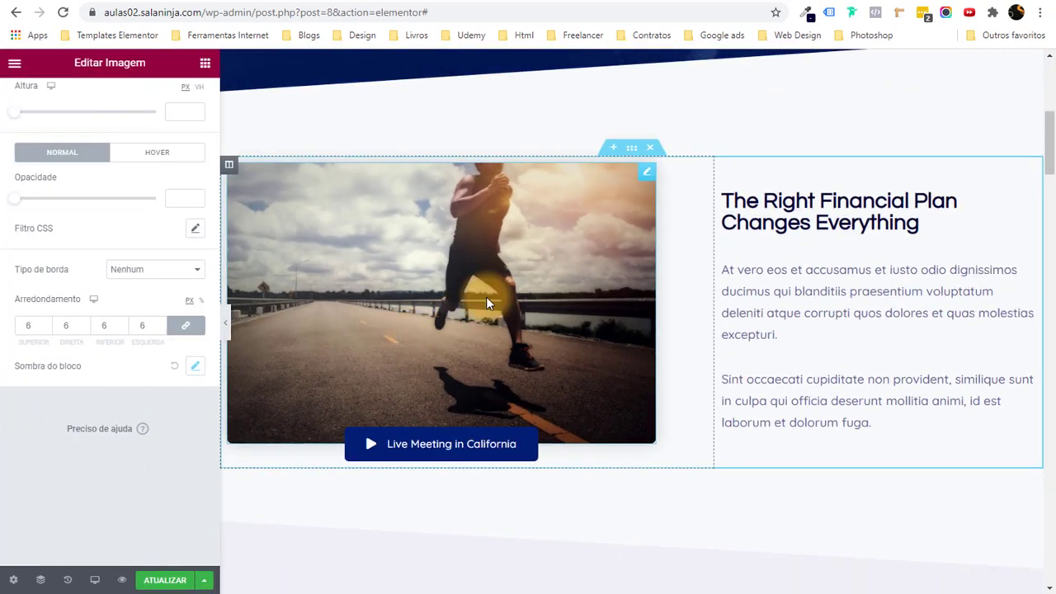
Apply the Float hover animation in the image's hover settings.
scroll(24, 253, up, 1)
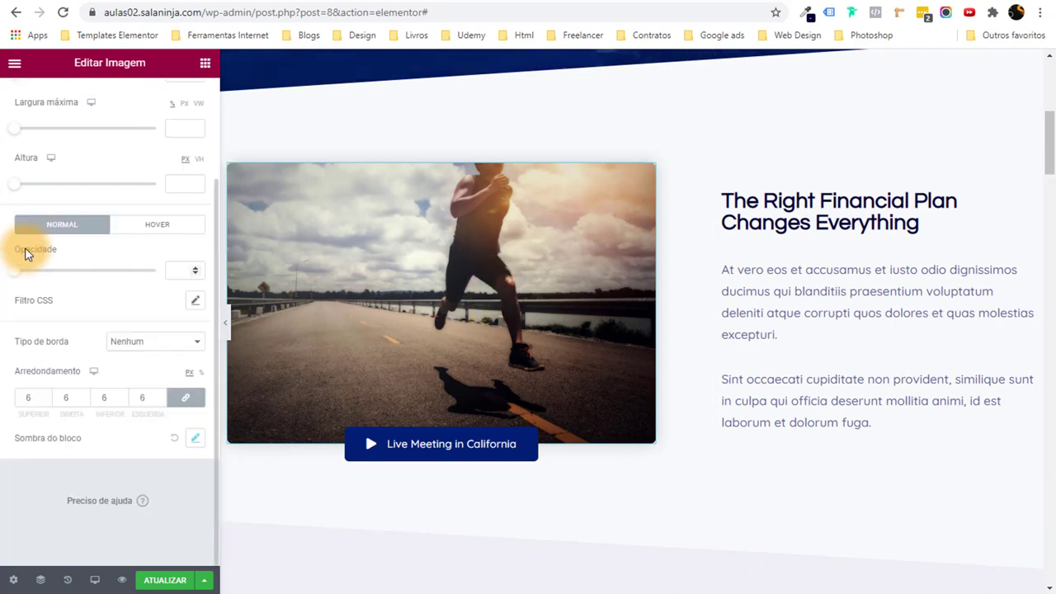
click(165, 228)
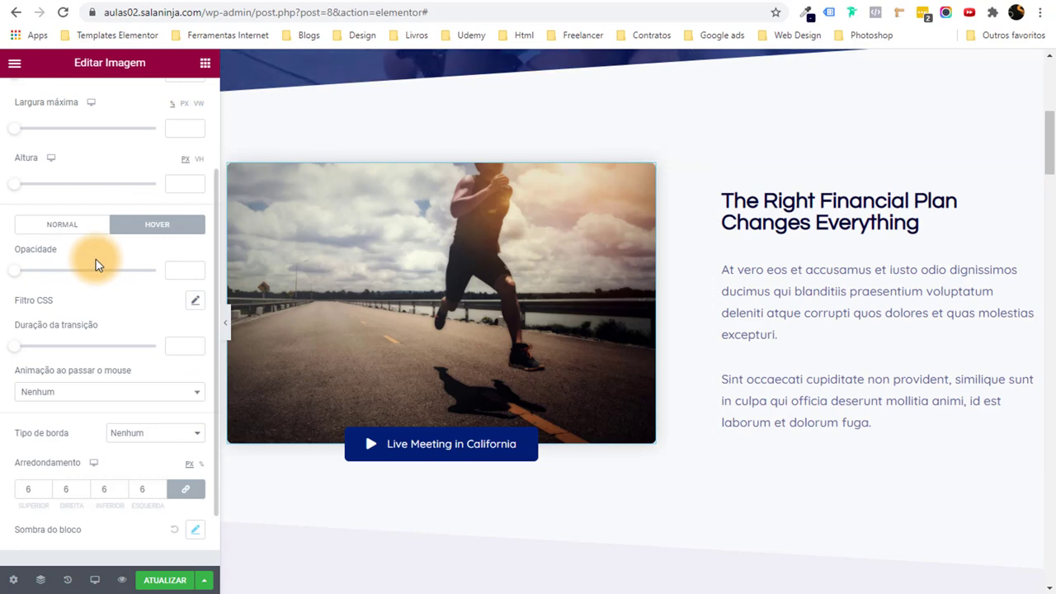
scroll(96, 264, down, 1)
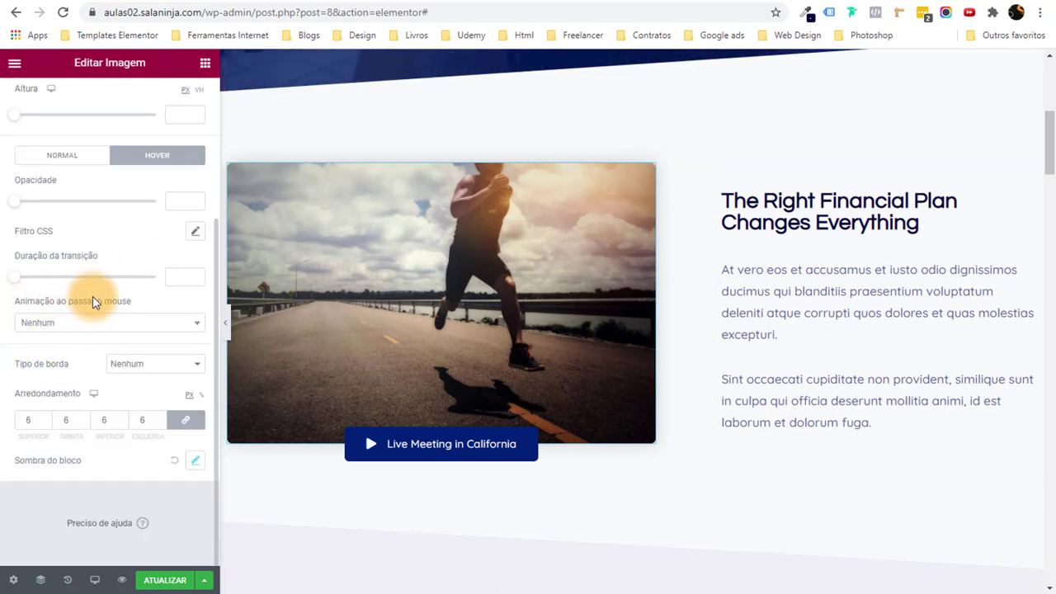
click(90, 325)
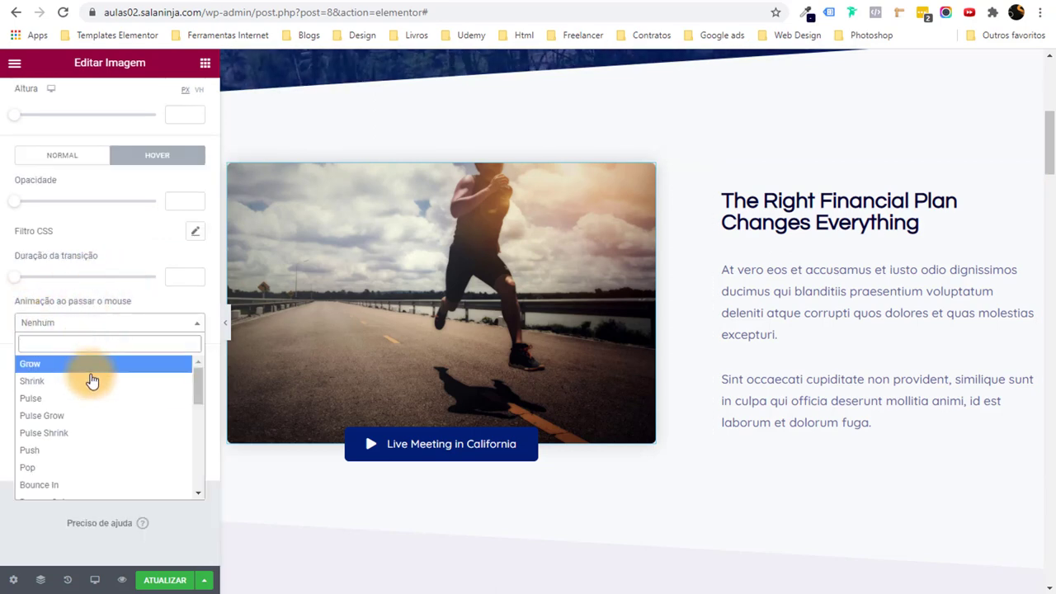
scroll(86, 404, down, 3)
click(64, 410)
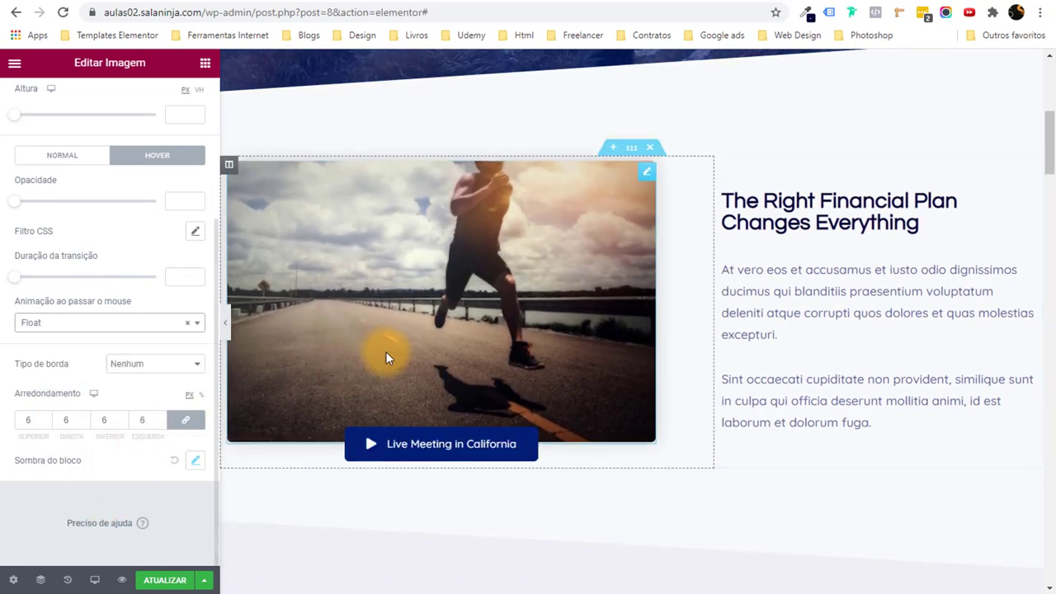
Try the Pop and Grow hover animations, then reopen the animation list.
click(95, 322)
scroll(97, 410, up, 2)
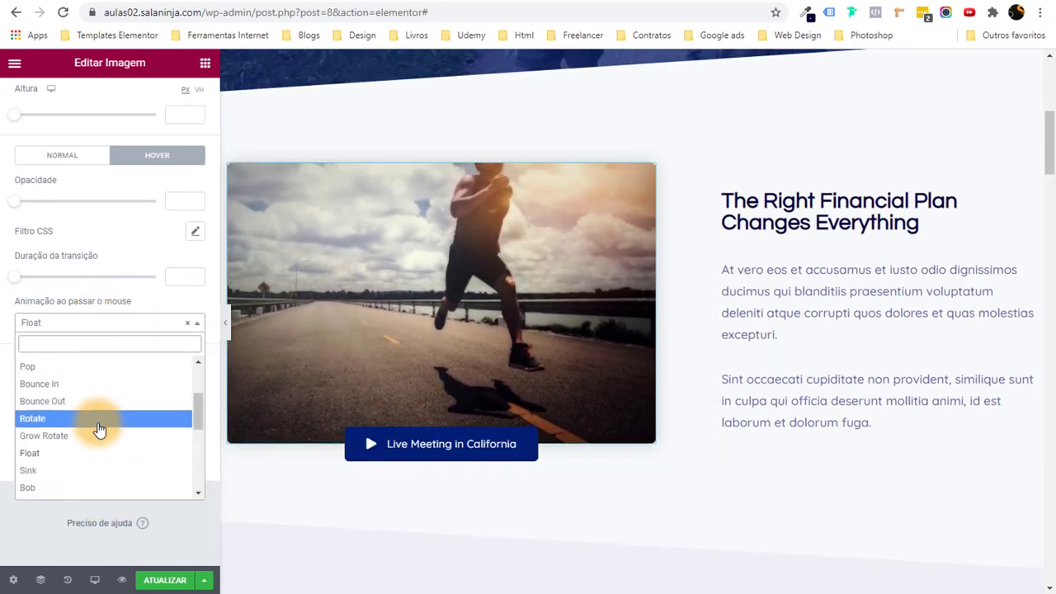
click(71, 367)
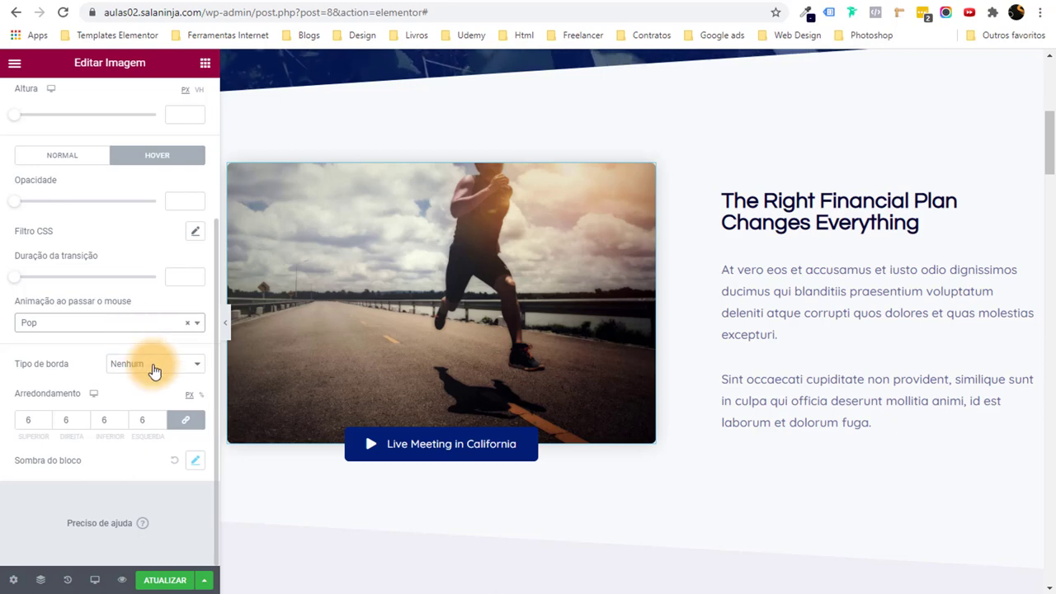
click(113, 336)
click(75, 363)
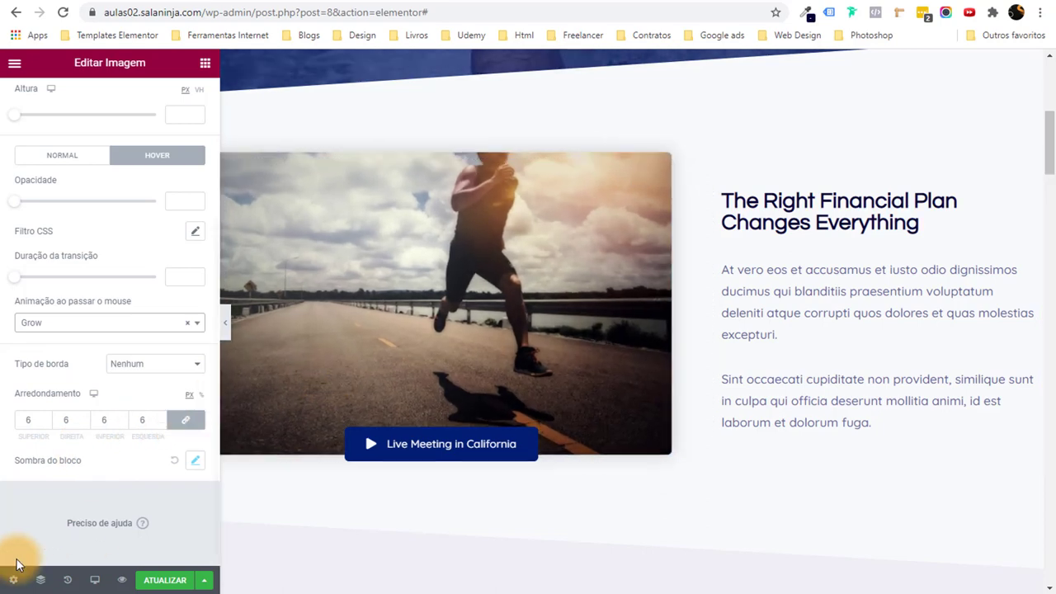
click(155, 326)
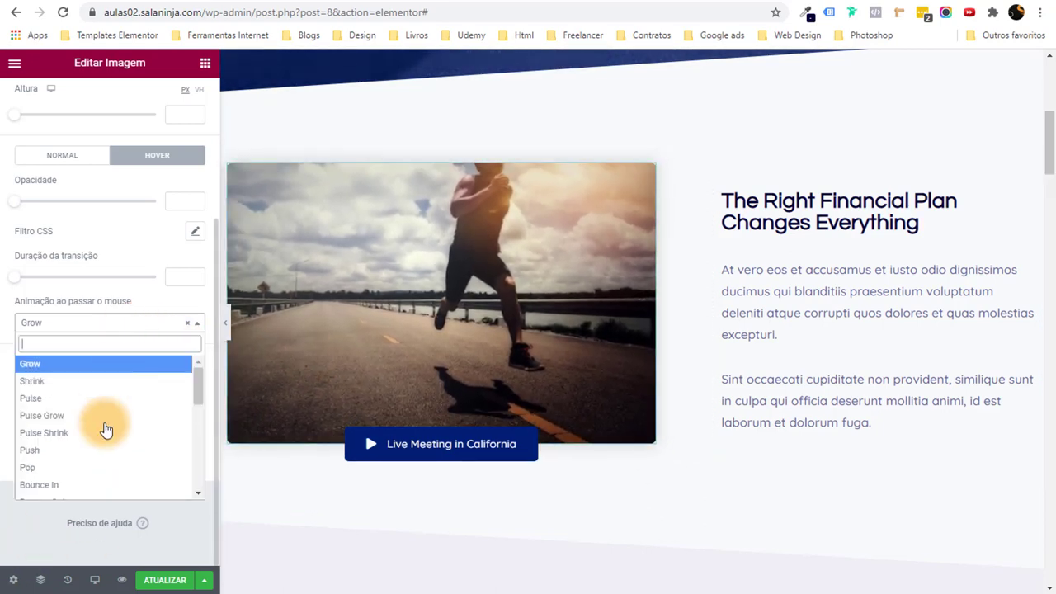
scroll(107, 433, down, 1)
click(83, 482)
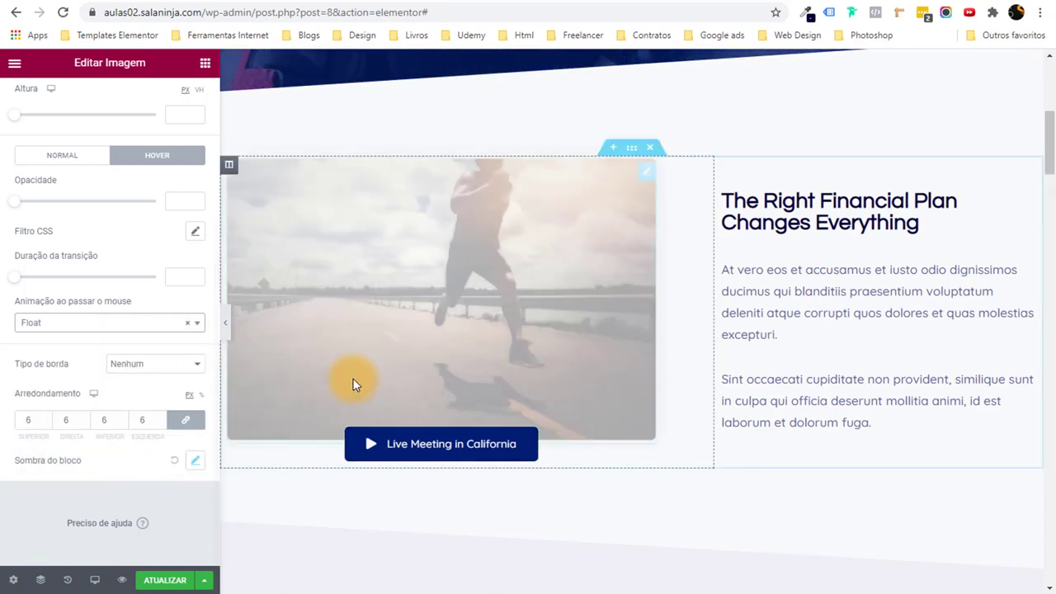
scroll(290, 474, down, 2)
scroll(296, 494, up, 3)
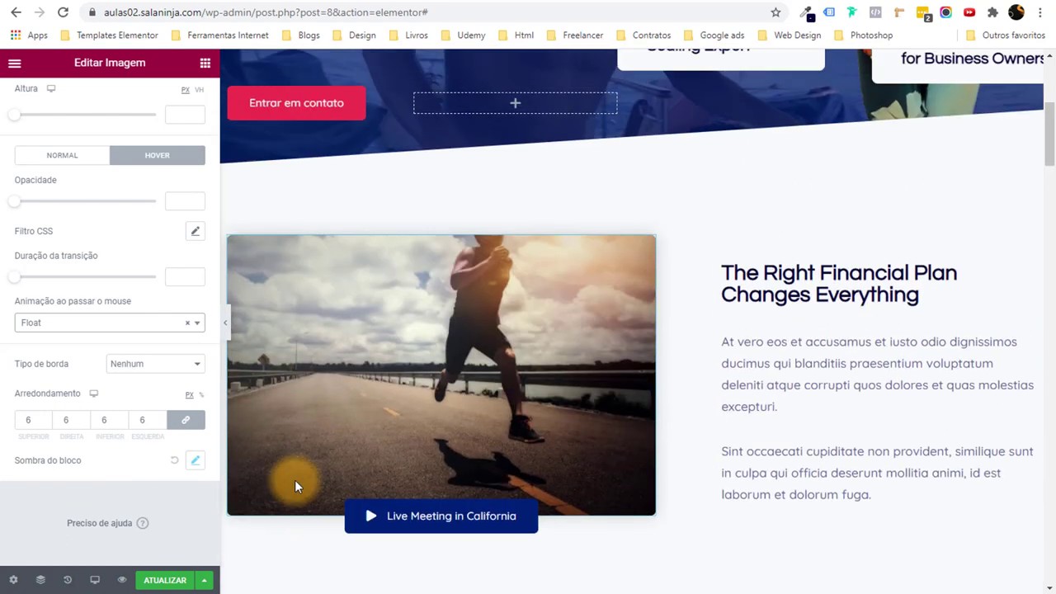
scroll(497, 442, down, 2)
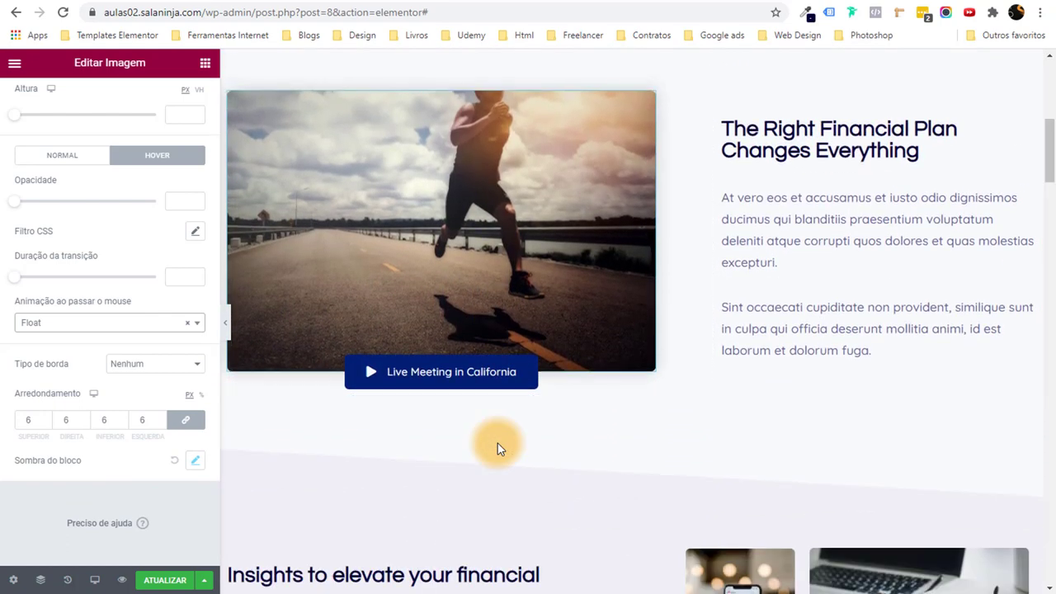
scroll(497, 445, down, 4)
scroll(499, 445, up, 6)
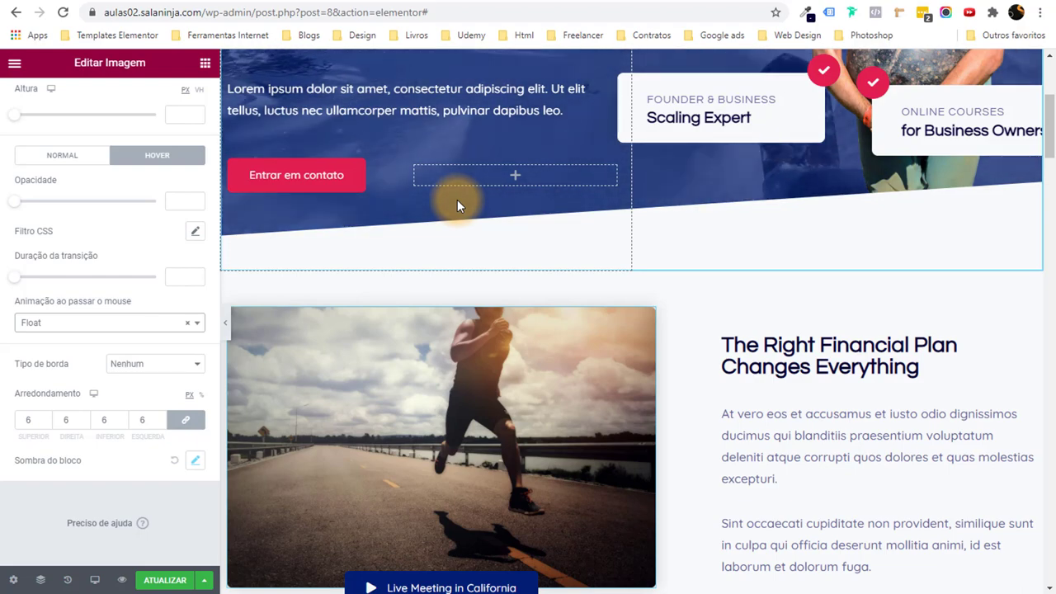
scroll(504, 207, up, 2)
scroll(723, 301, down, 4)
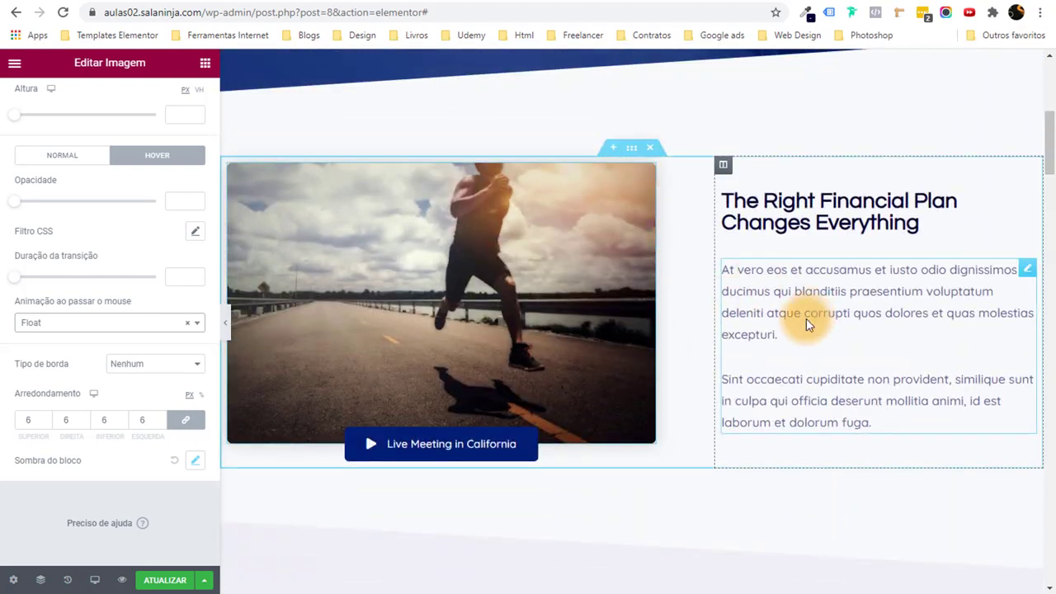
scroll(809, 318, down, 4)
scroll(614, 313, down, 7)
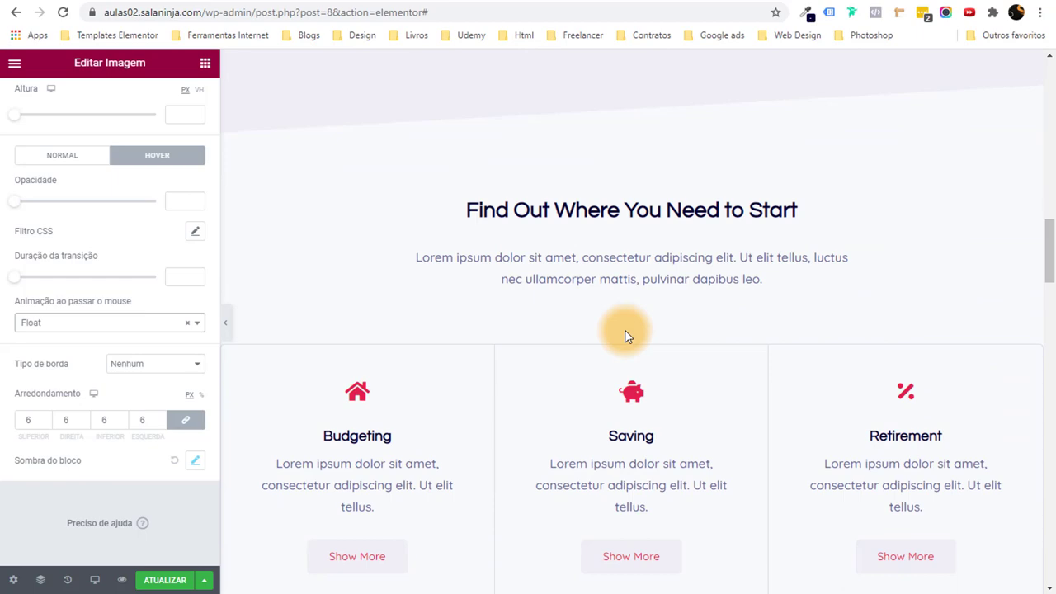
scroll(643, 313, down, 4)
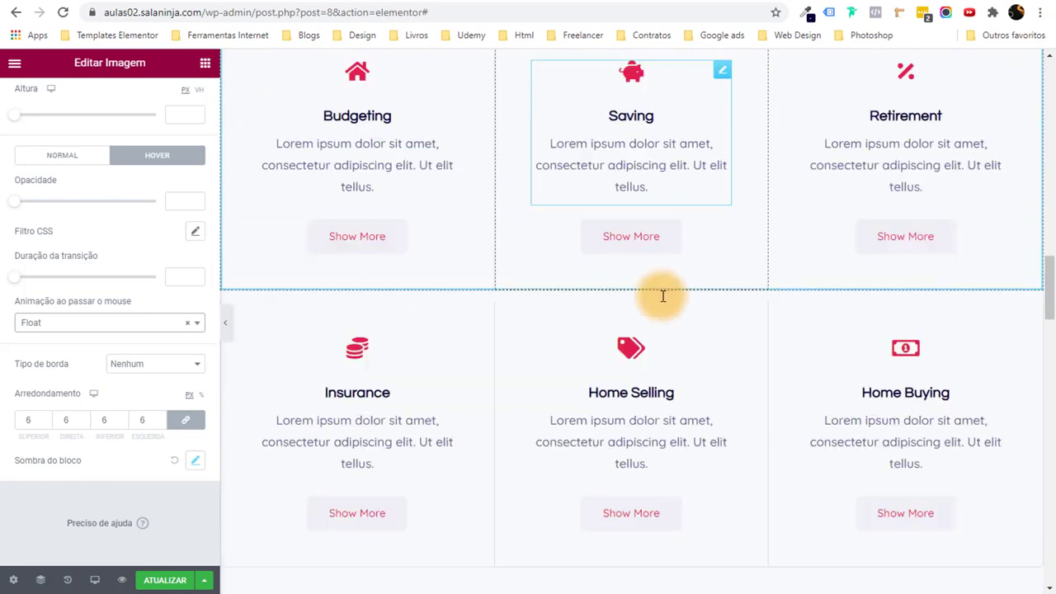
scroll(663, 295, up, 7)
scroll(652, 273, up, 6)
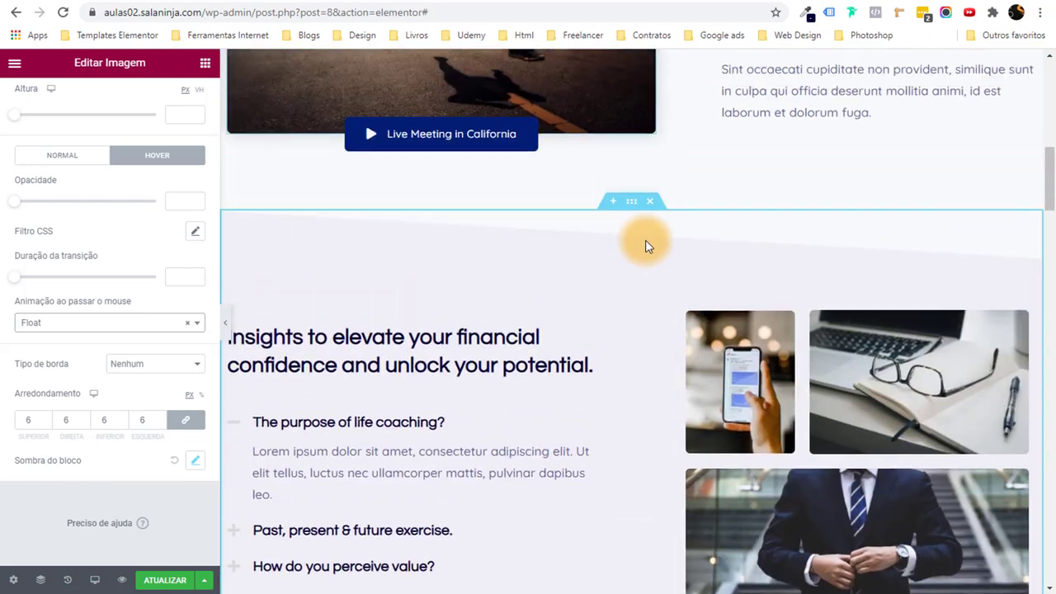
scroll(655, 217, down, 3)
scroll(651, 227, down, 2)
scroll(652, 223, up, 2)
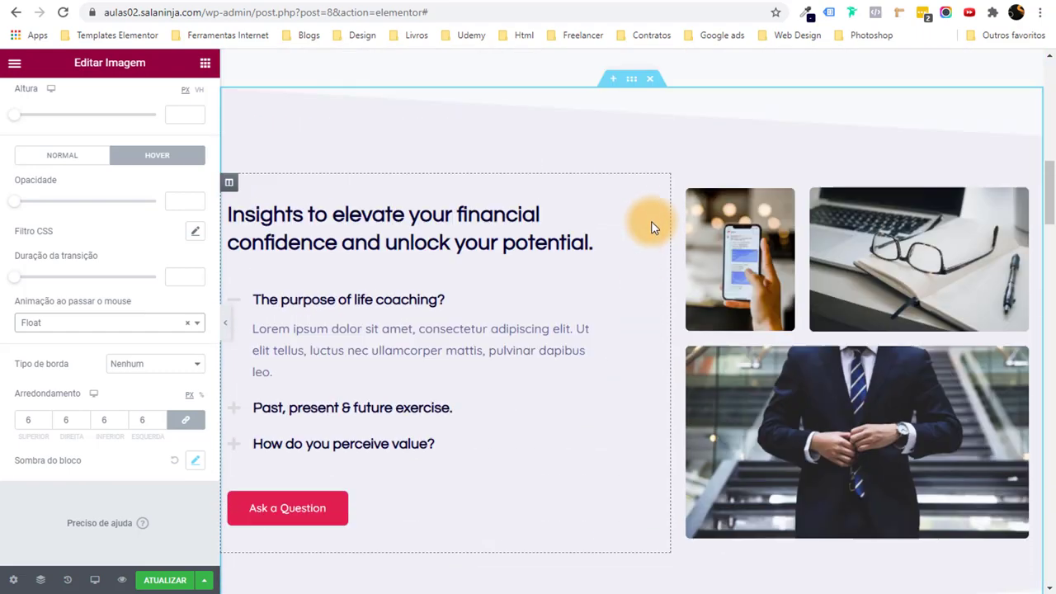
Set the Insights section background to the Strong Text global colour.
click(632, 80)
click(108, 100)
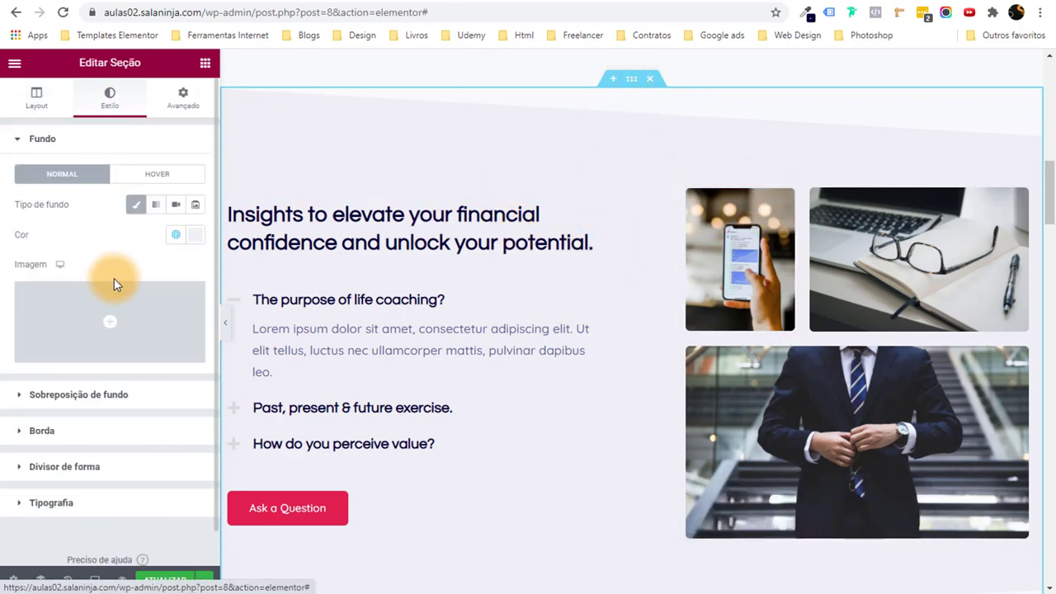
click(177, 243)
scroll(123, 376, down, 3)
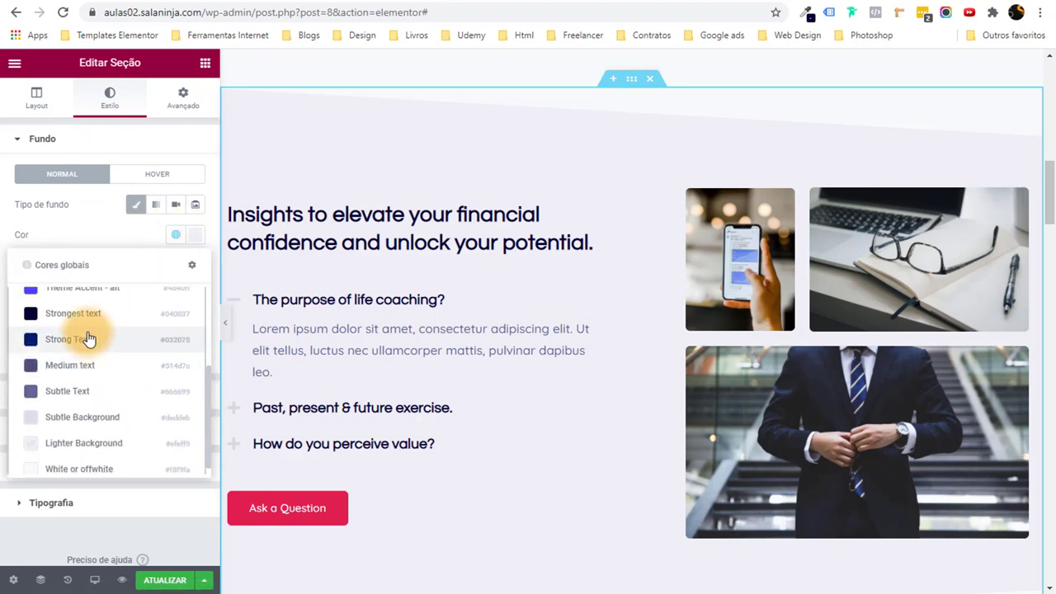
click(181, 338)
Make the Insights heading text the White or offwhite global colour.
click(445, 221)
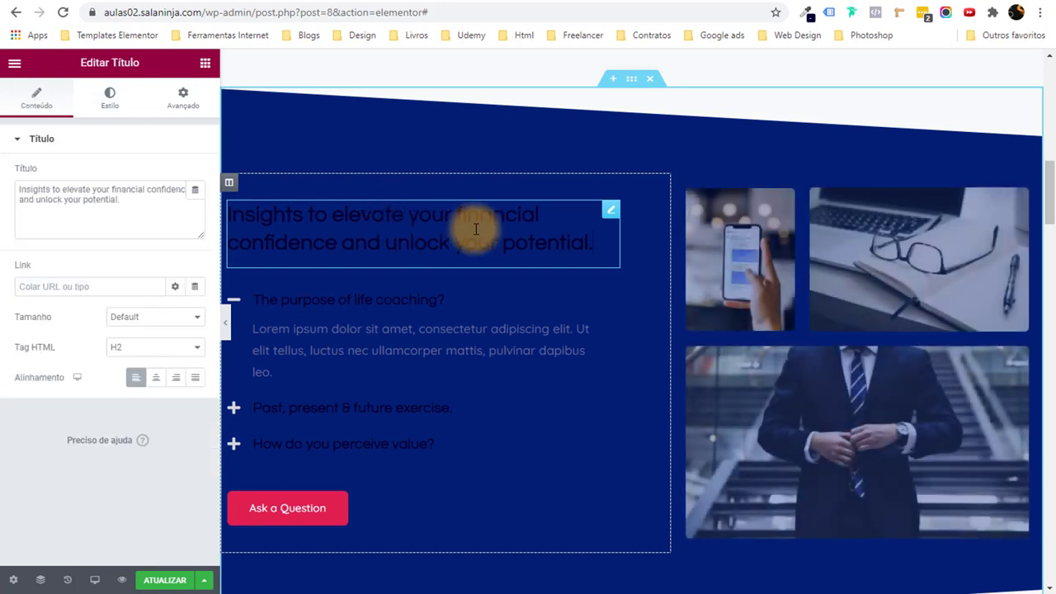
click(111, 99)
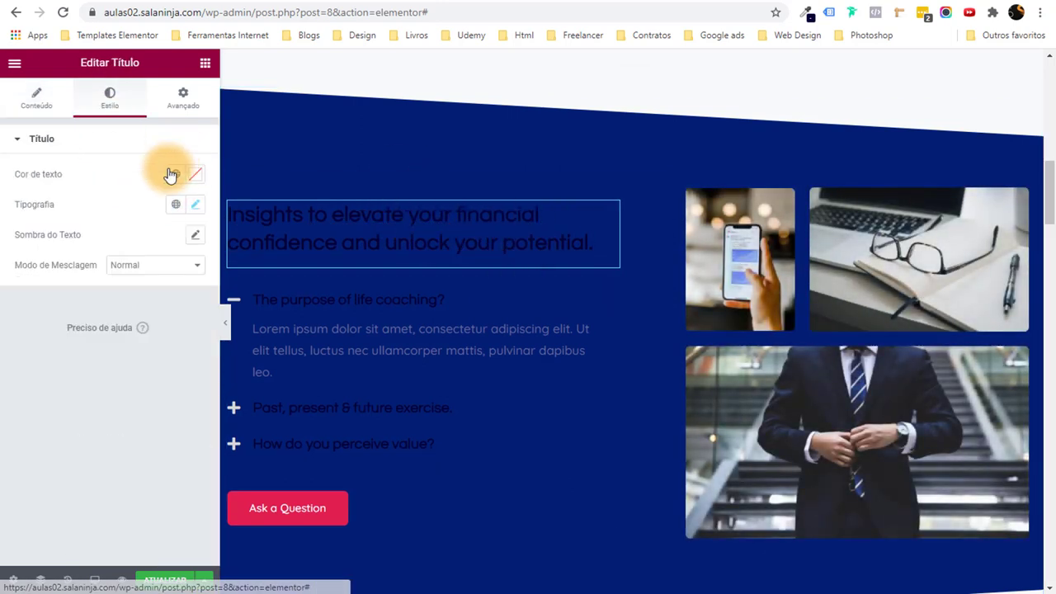
click(195, 174)
drag(173, 288, 0, 241)
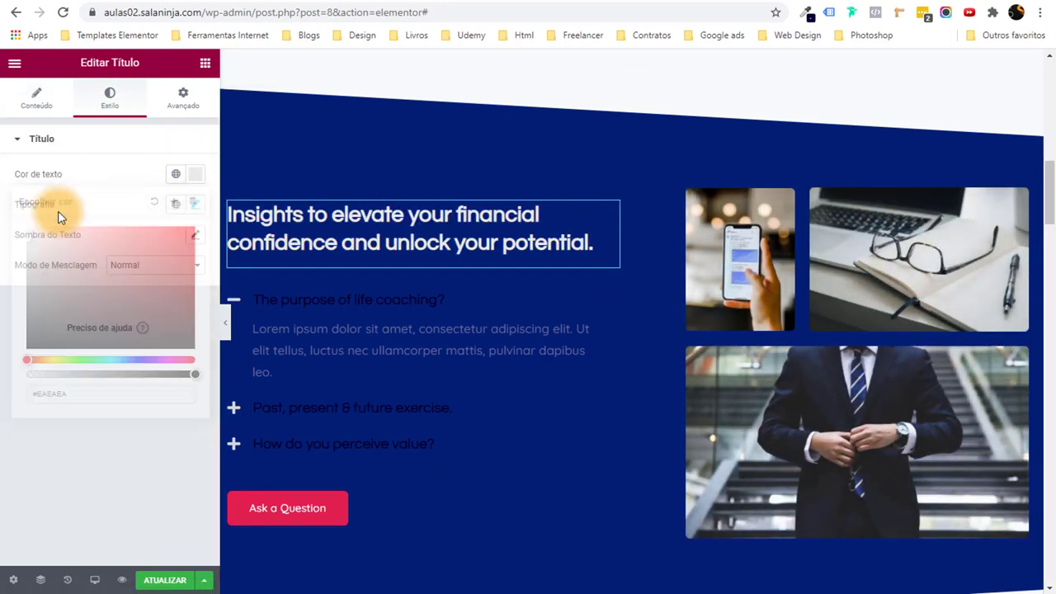
click(176, 174)
scroll(144, 339, down, 2)
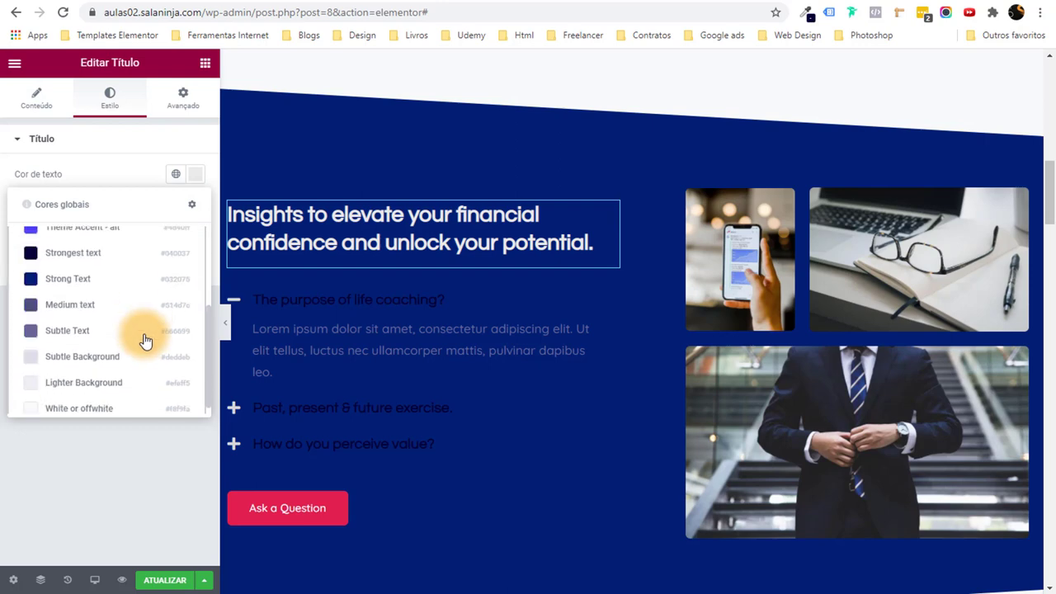
click(83, 398)
Make the accordion titles light white, with Theme Accent as the active title colour.
click(357, 320)
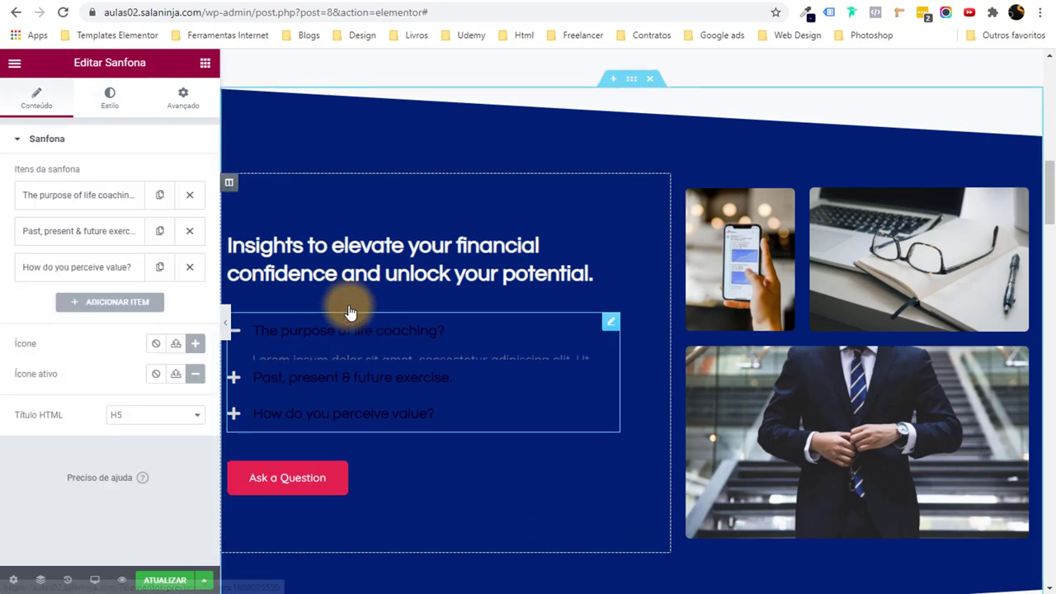
click(110, 96)
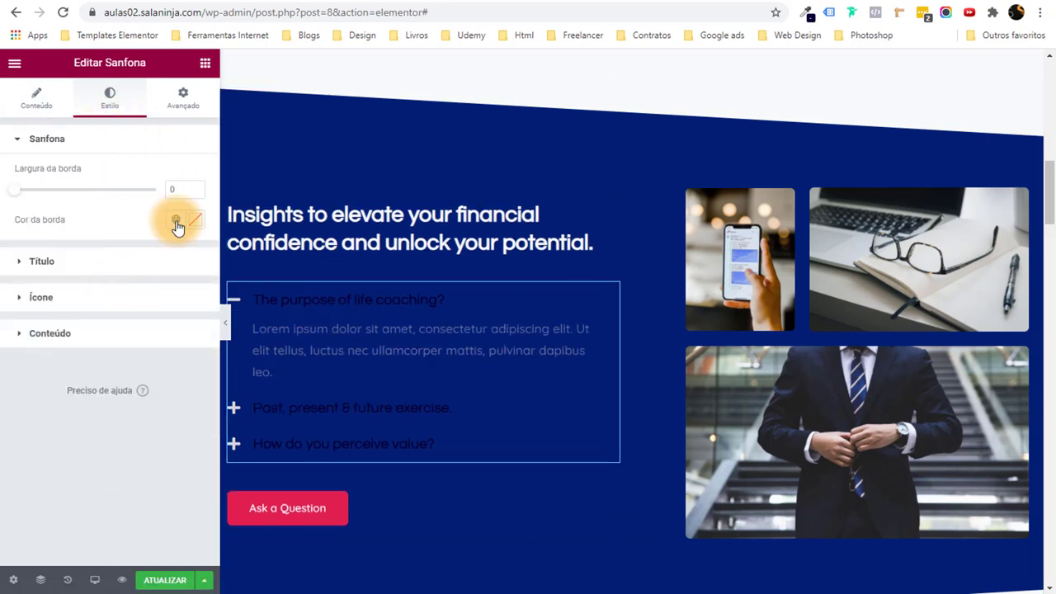
click(107, 269)
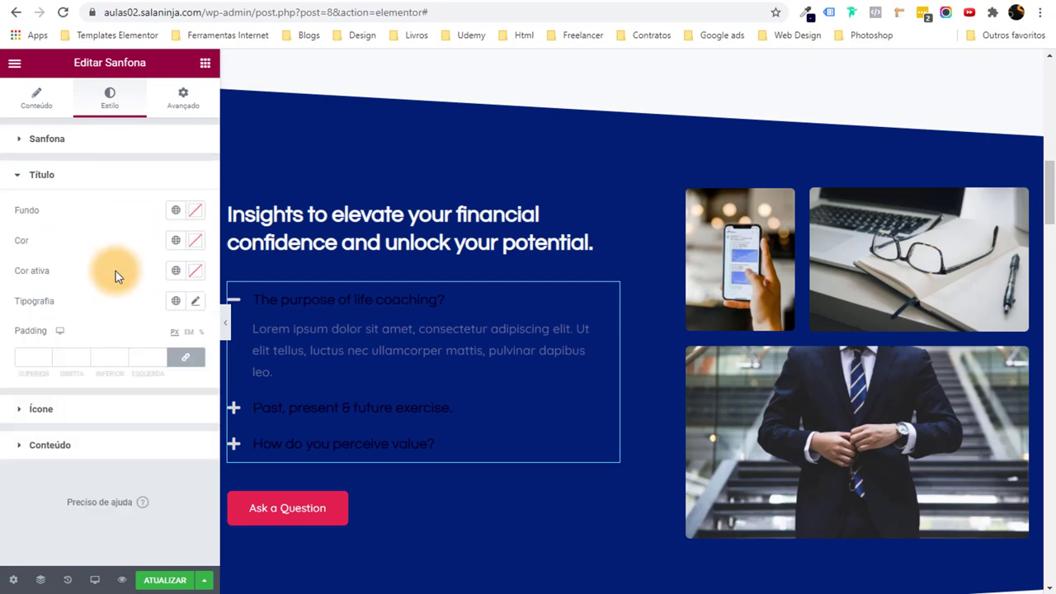
click(192, 246)
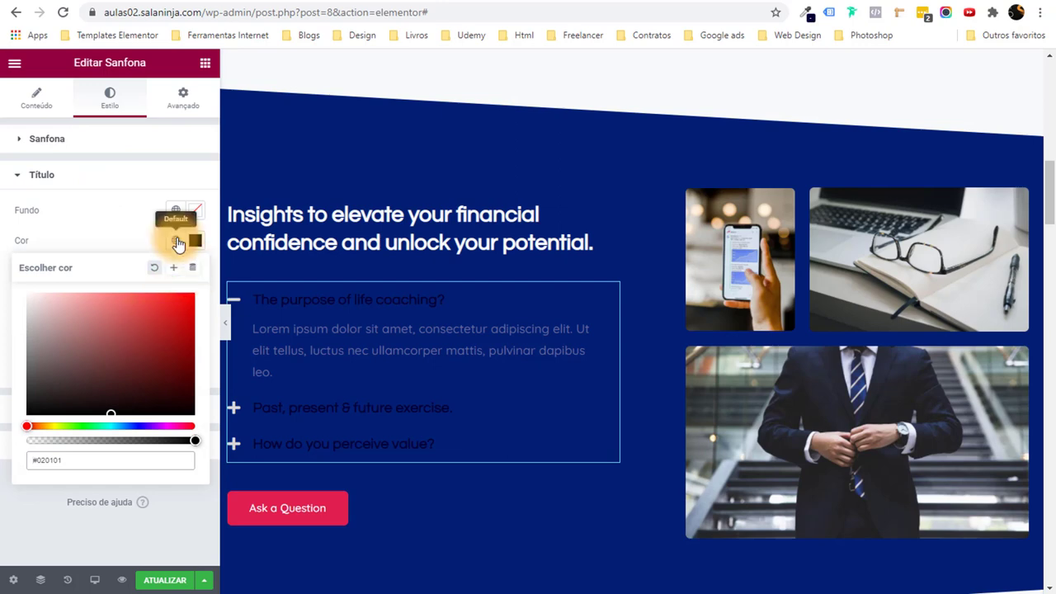
click(176, 241)
scroll(132, 413, down, 1)
click(120, 456)
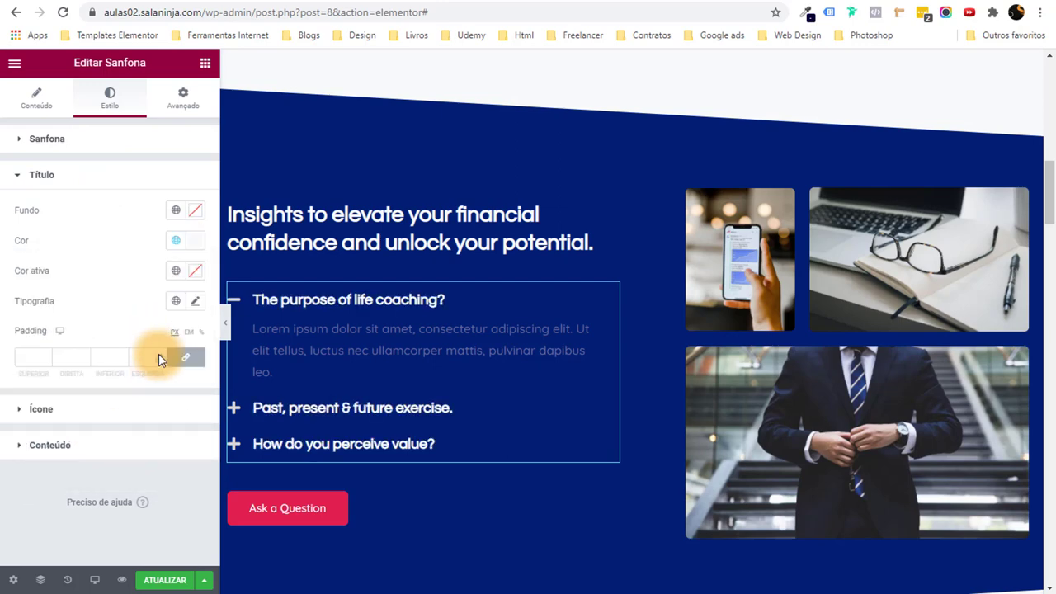
click(178, 272)
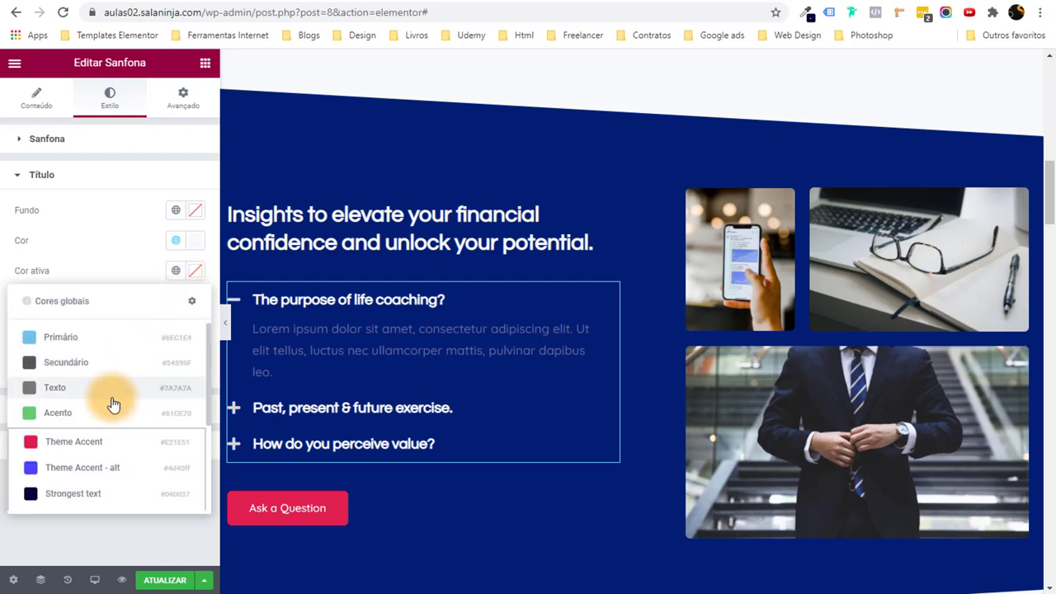
click(100, 445)
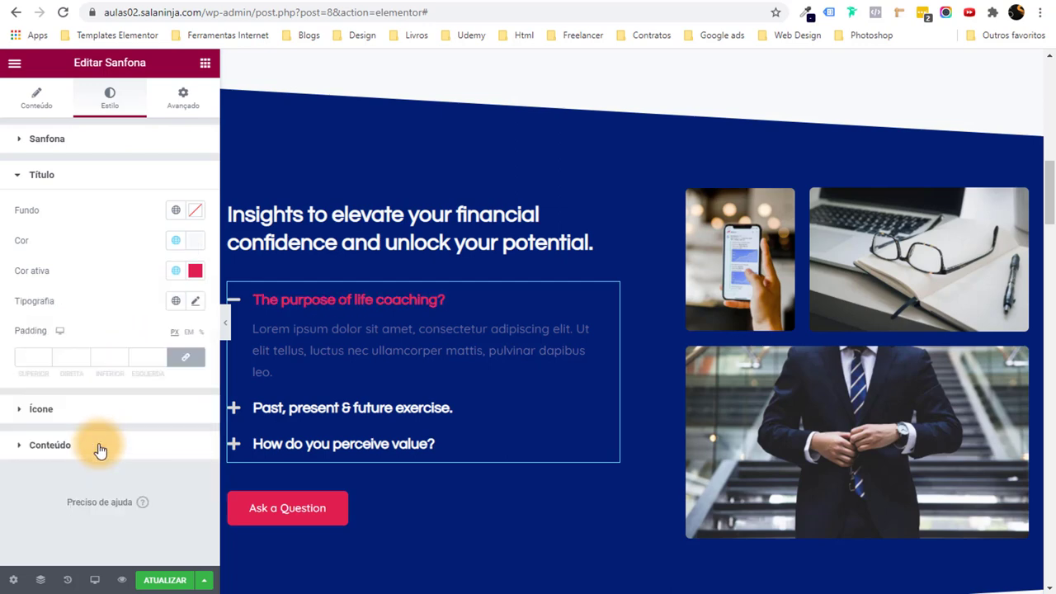
Make the accordion icons White or offwhite, turning Theme Accent when open.
click(41, 409)
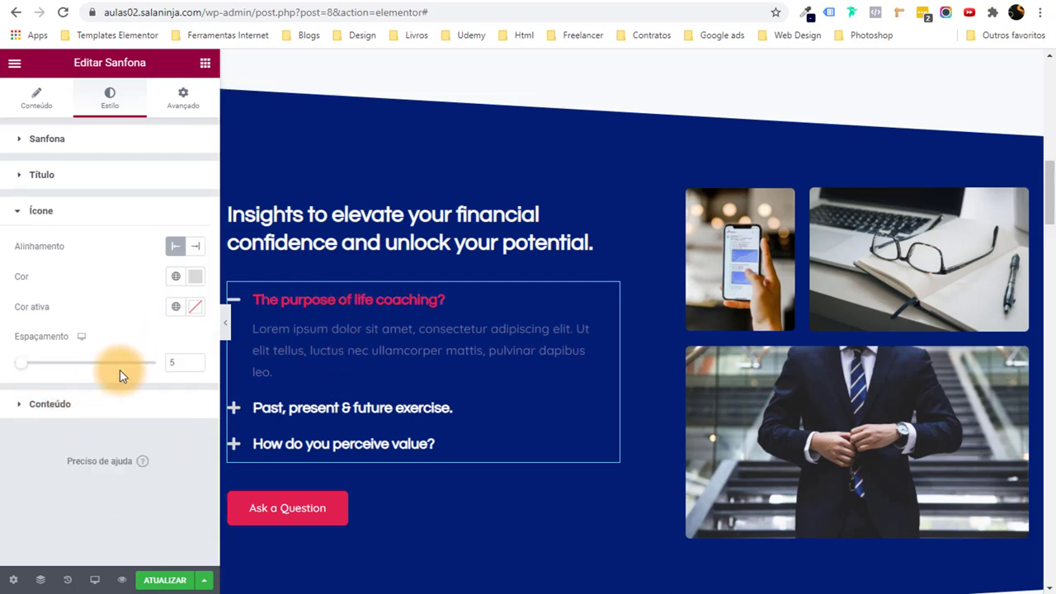
click(183, 280)
scroll(123, 412, down, 3)
click(104, 500)
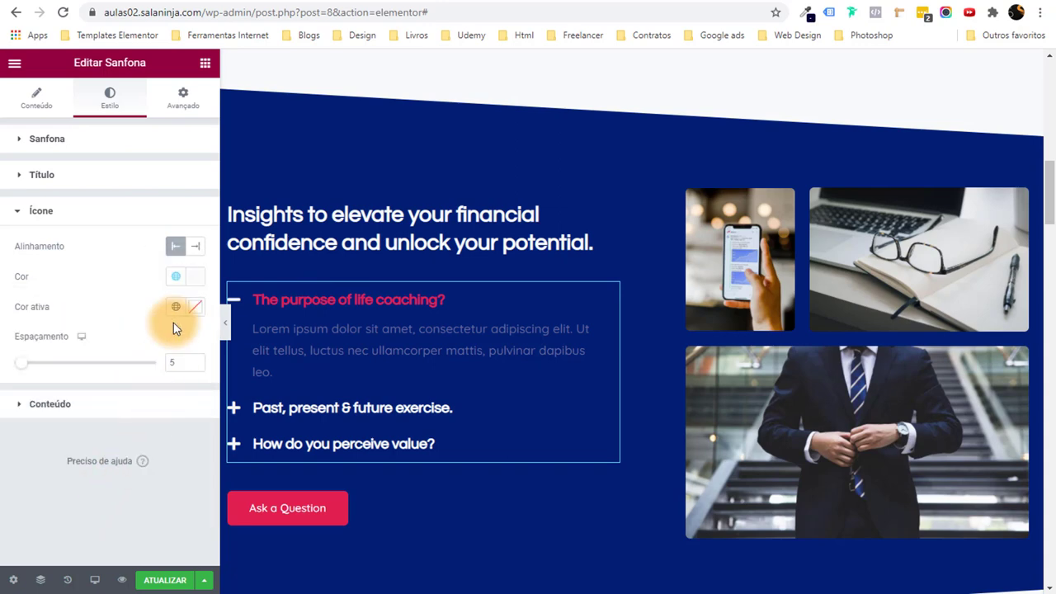
click(176, 306)
click(85, 472)
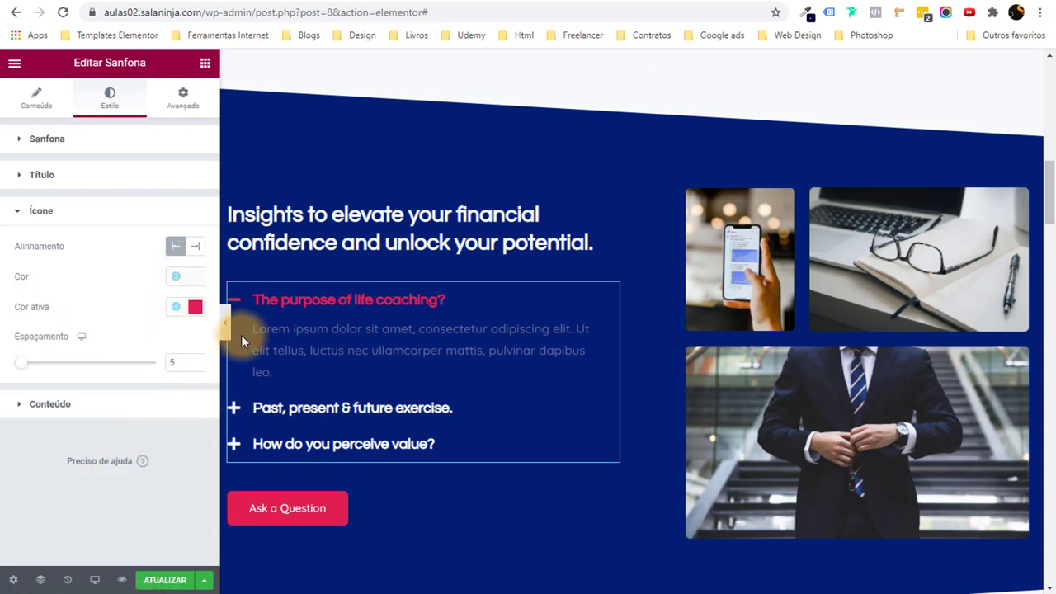
Expand the exercise, perceived value and life coaching items to check the colours.
click(297, 407)
click(278, 442)
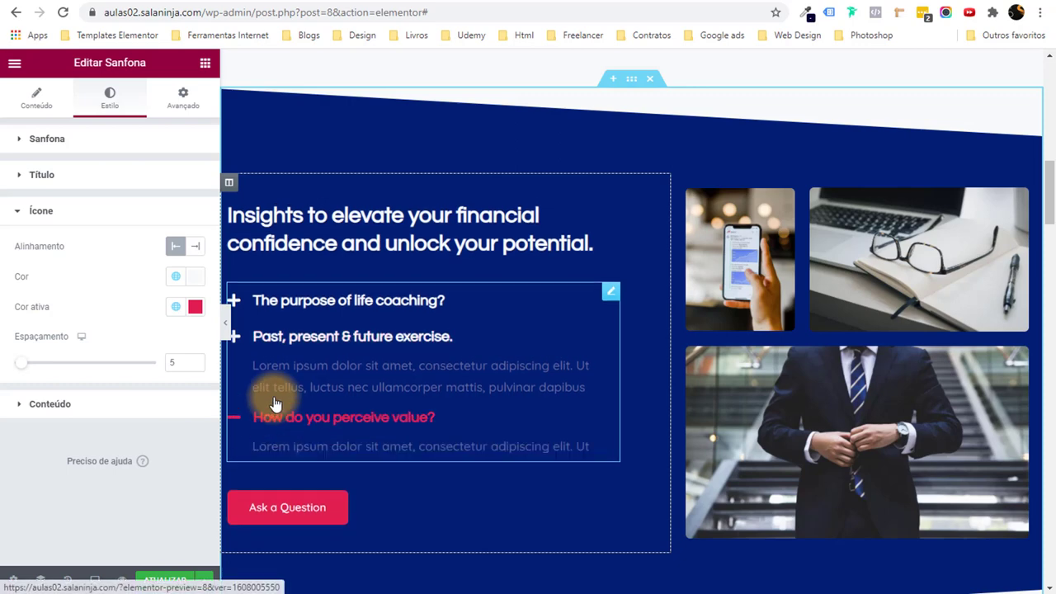
click(292, 299)
Type test text into the first accordion item, then add and delete a trial fourth item.
click(37, 97)
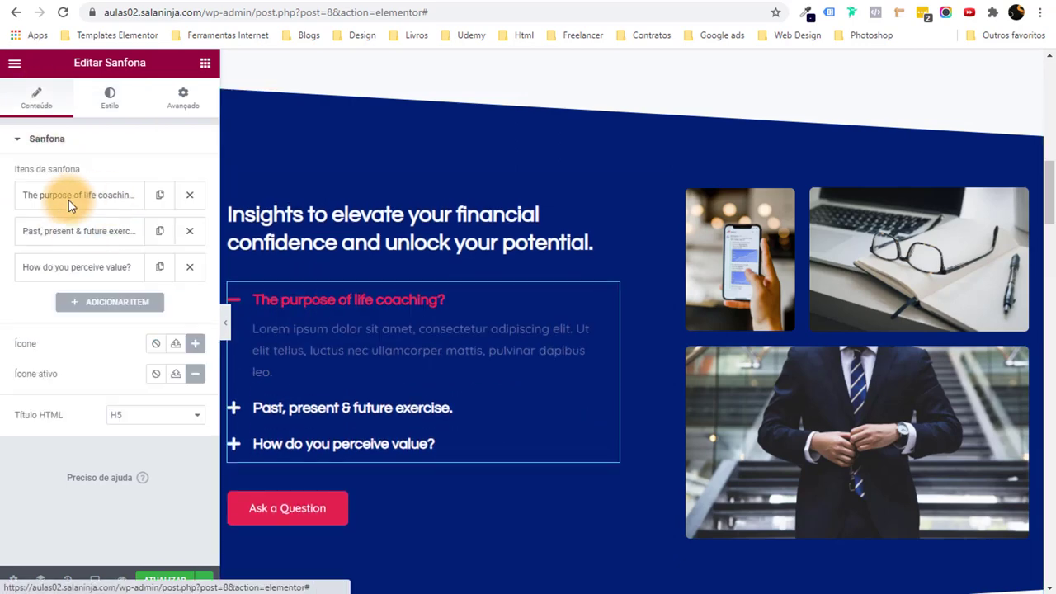
click(69, 202)
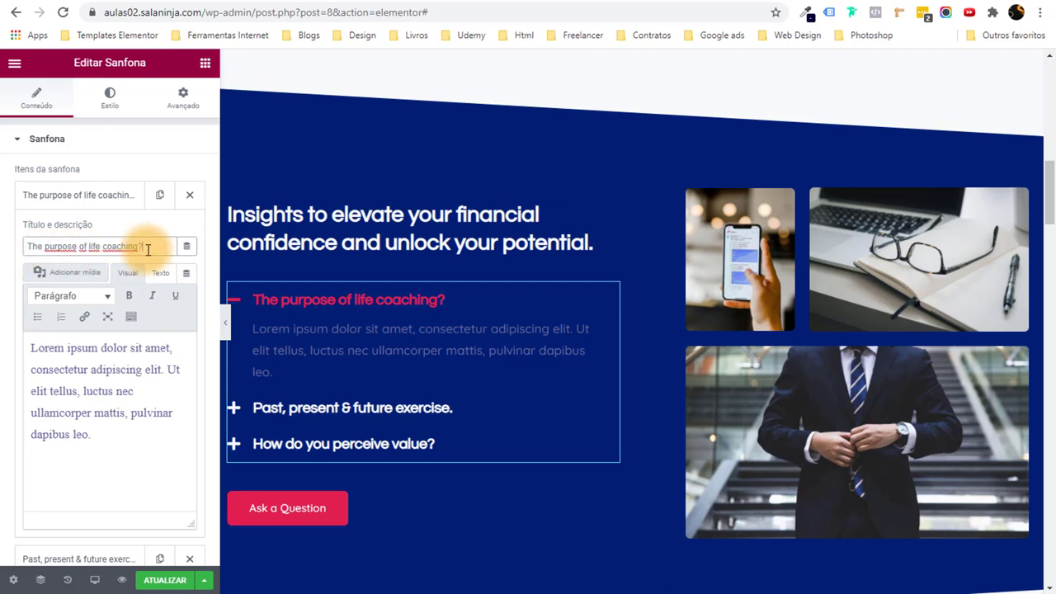
text(dsadas)
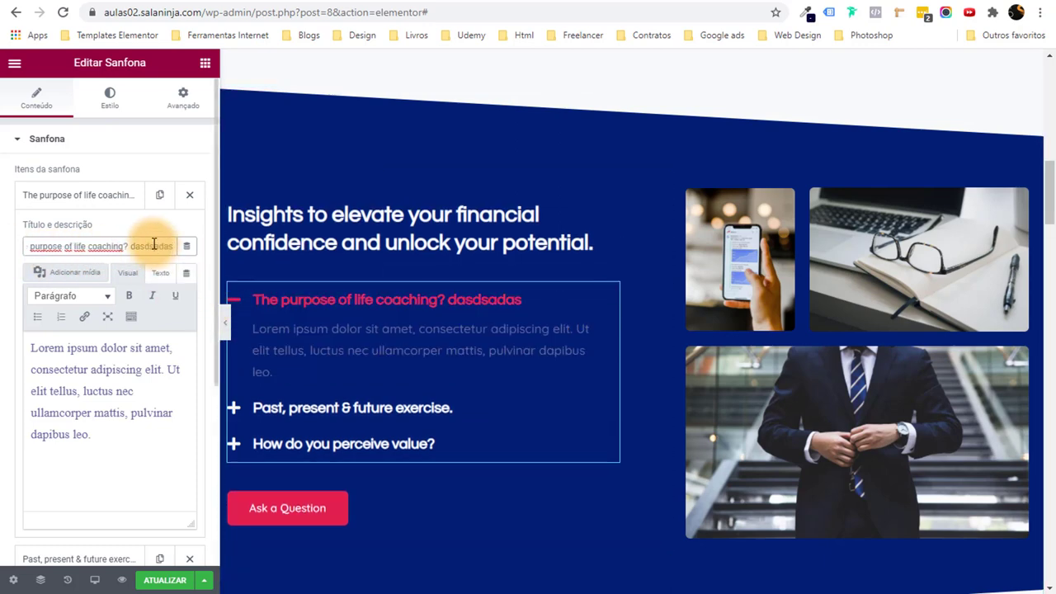
click(79, 206)
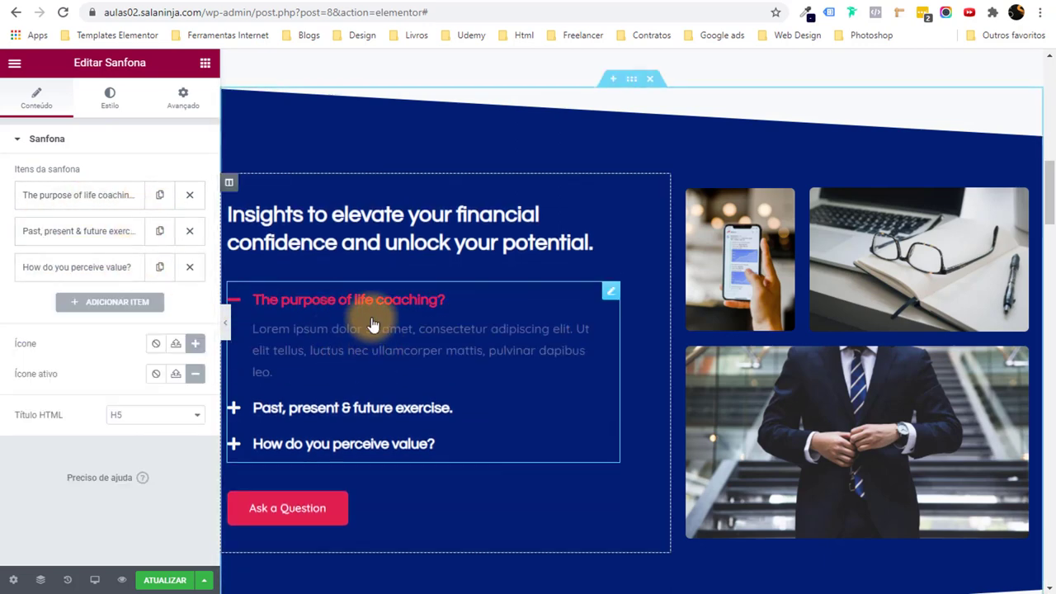
click(87, 302)
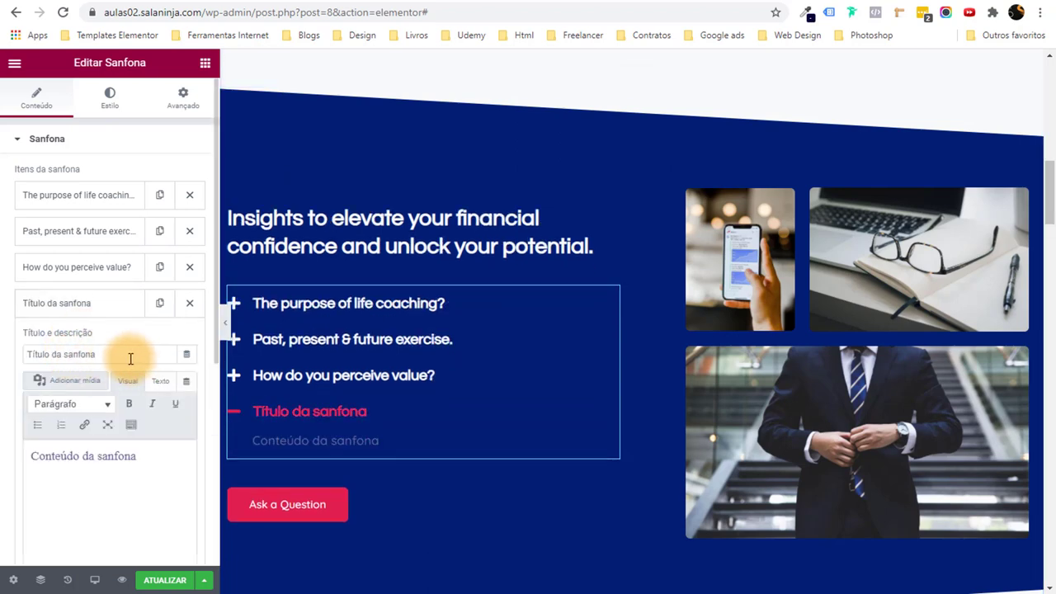
click(171, 470)
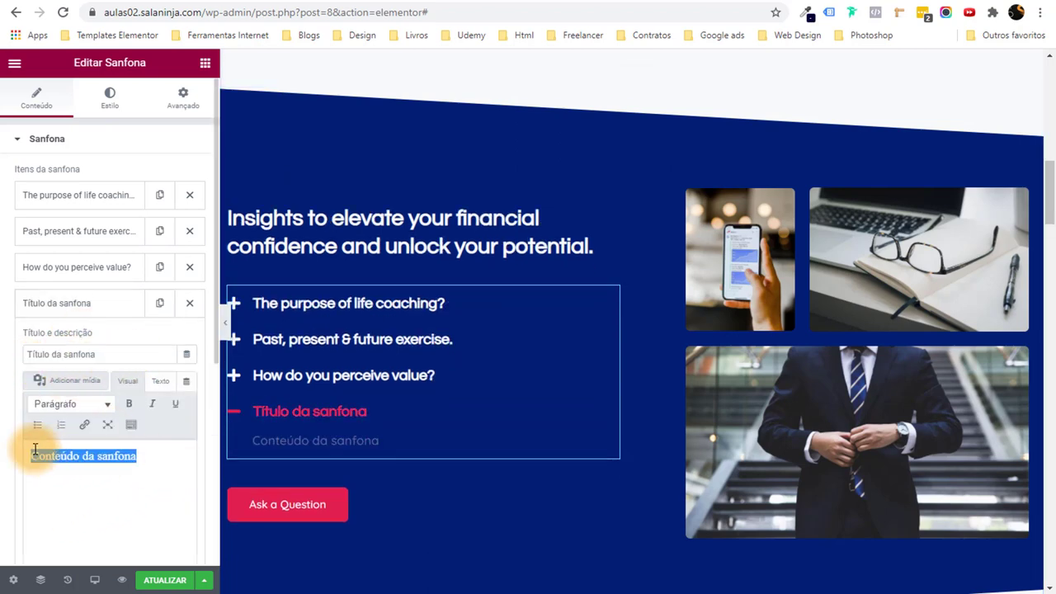
click(190, 304)
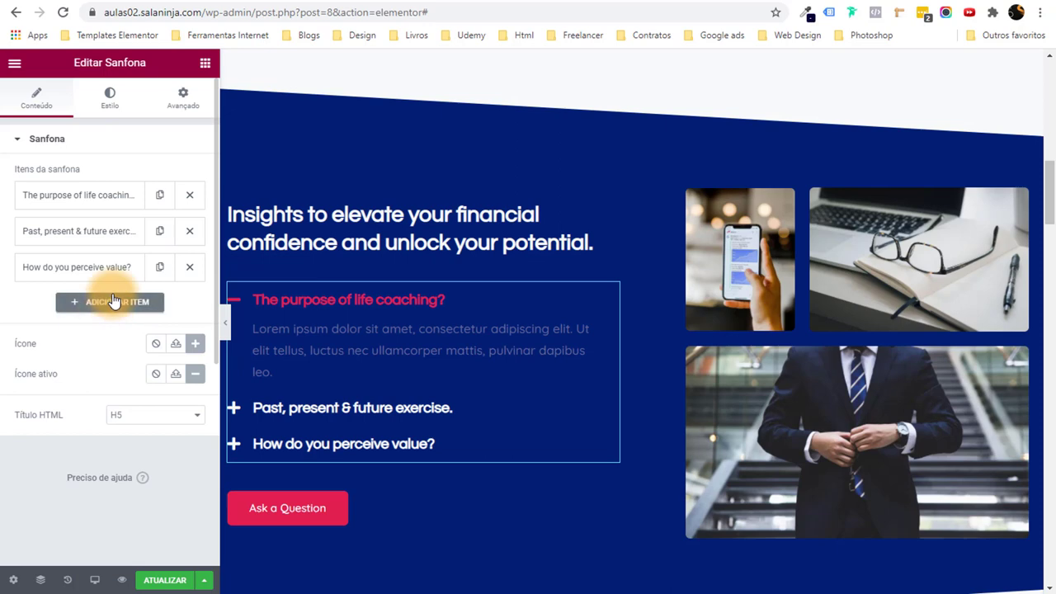
Set the accordion's Conteúdo (answer) text colour to a white global colour.
click(110, 98)
click(397, 328)
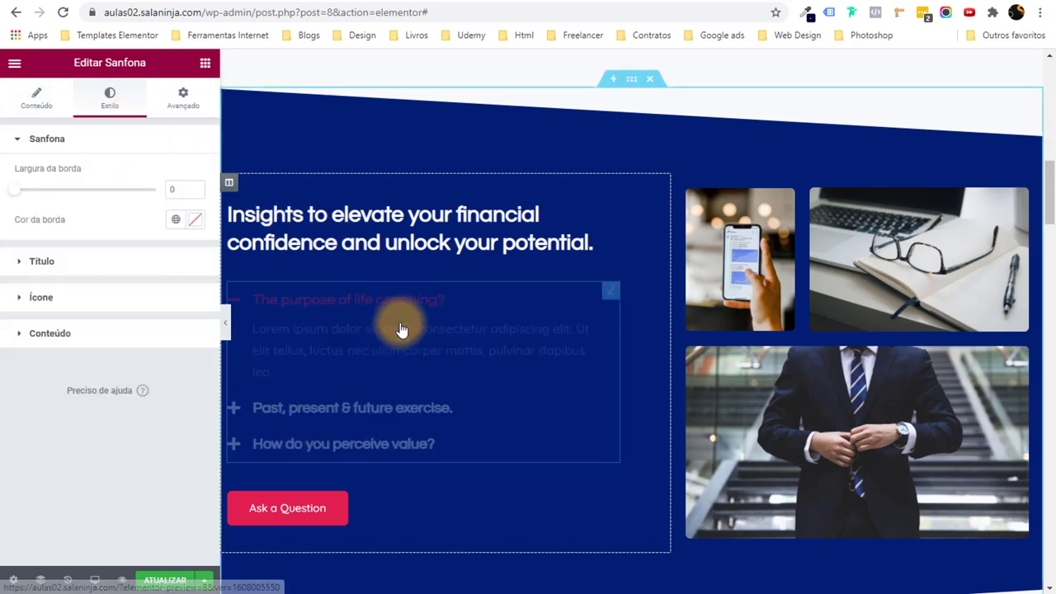
click(76, 343)
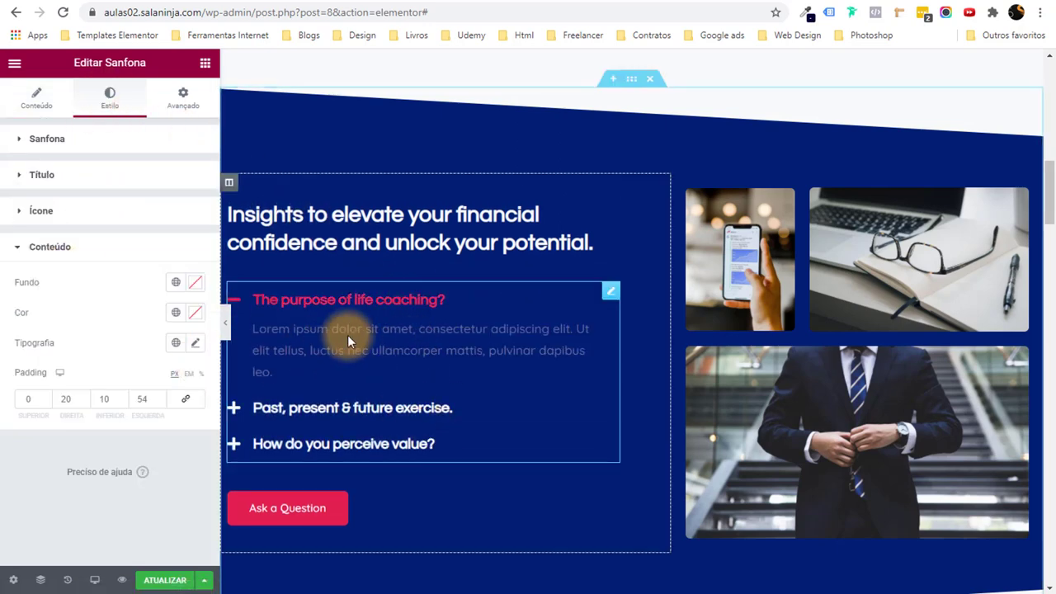
click(171, 315)
scroll(118, 470, down, 5)
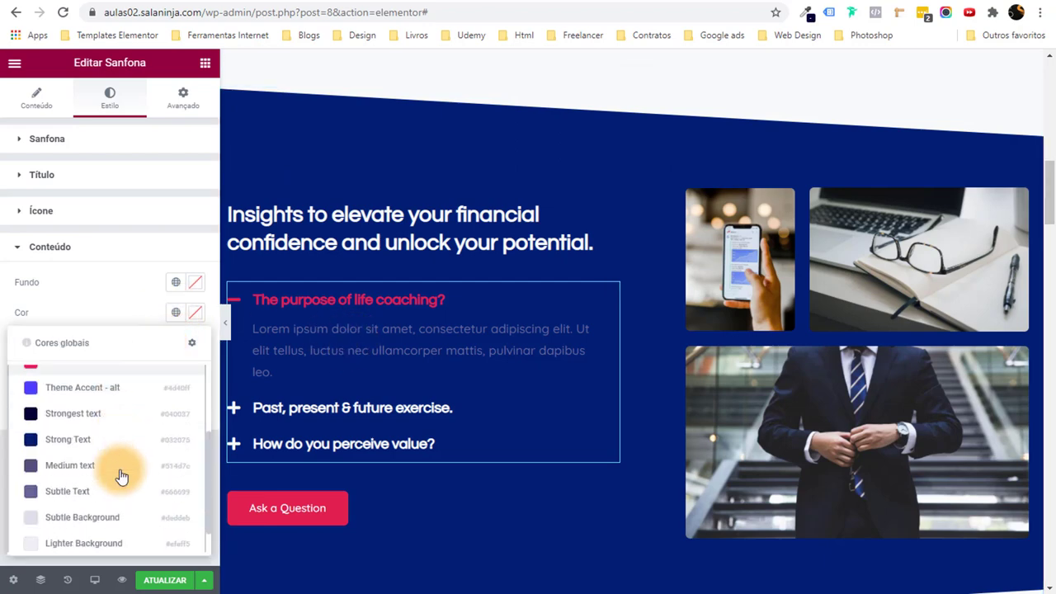
click(113, 536)
Expand 'Past, present & future exercise' and 'How do you perceive value?' to check, then select the Ask a Question button.
click(378, 410)
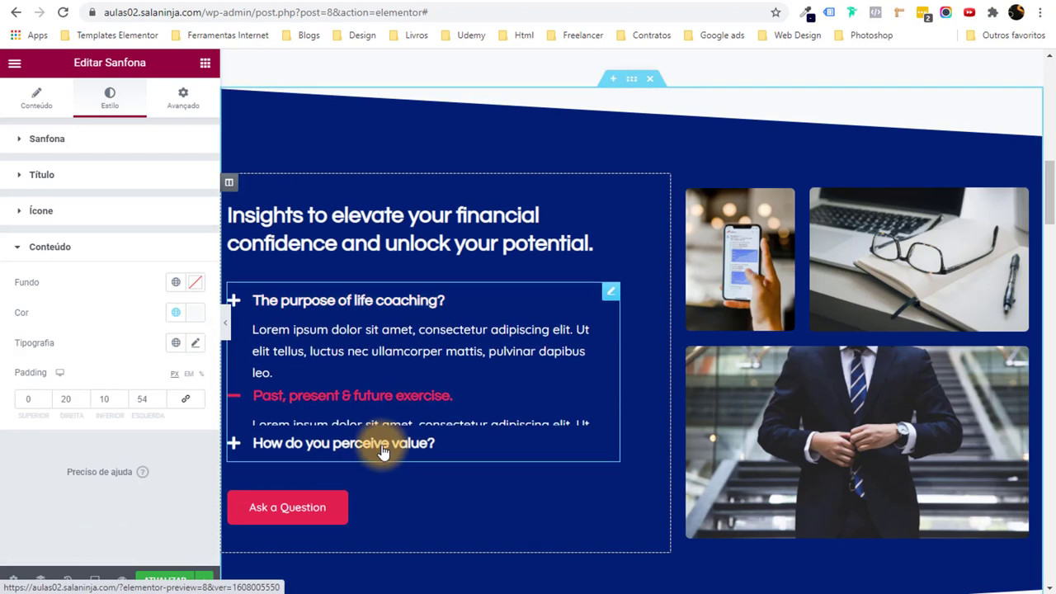
click(388, 442)
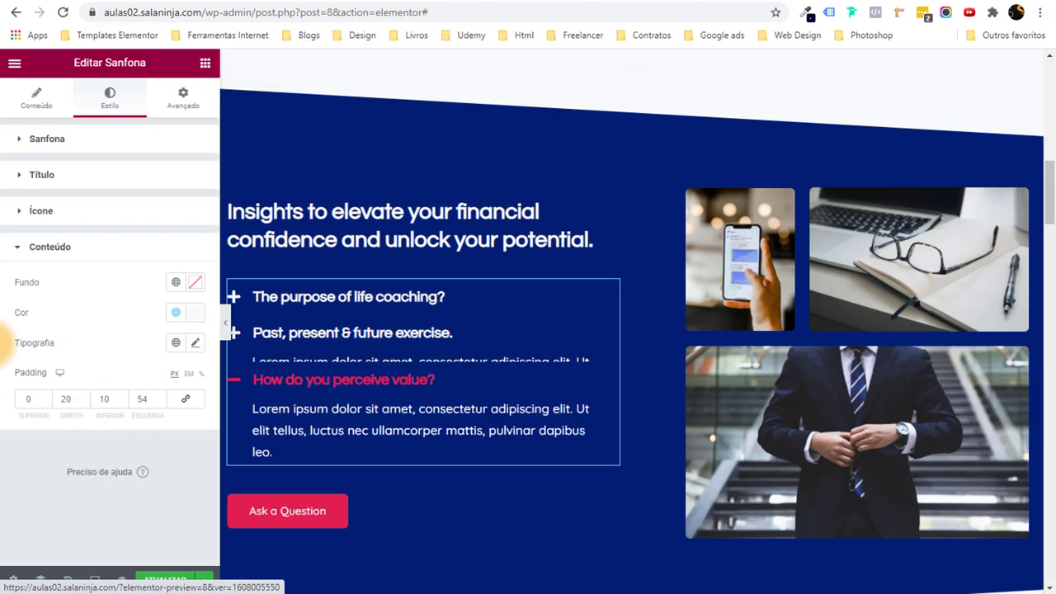
click(49, 116)
scroll(396, 499, down, 1)
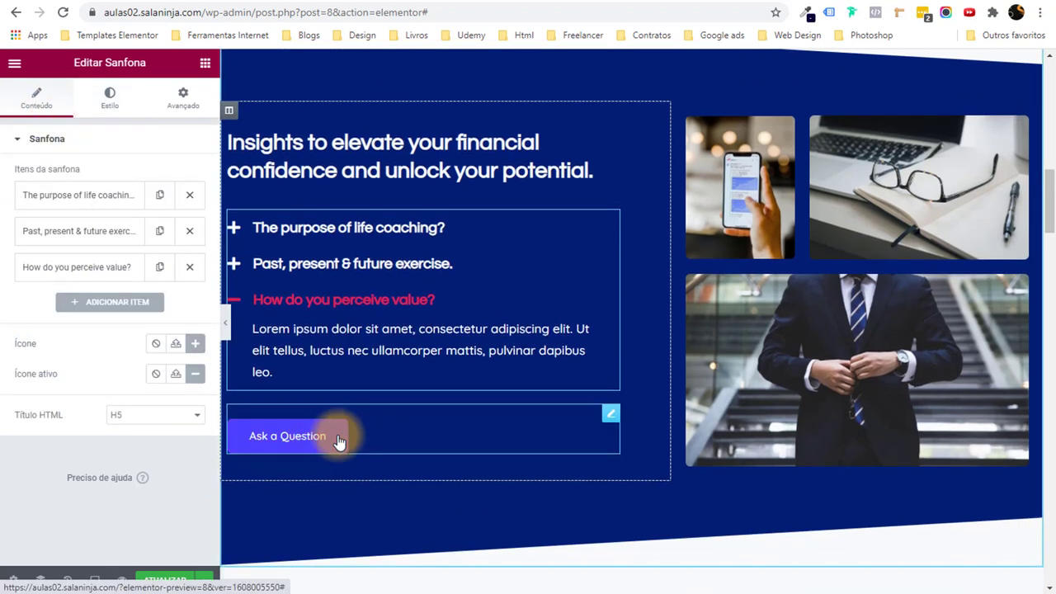
scroll(465, 457, down, 2)
scroll(415, 459, up, 2)
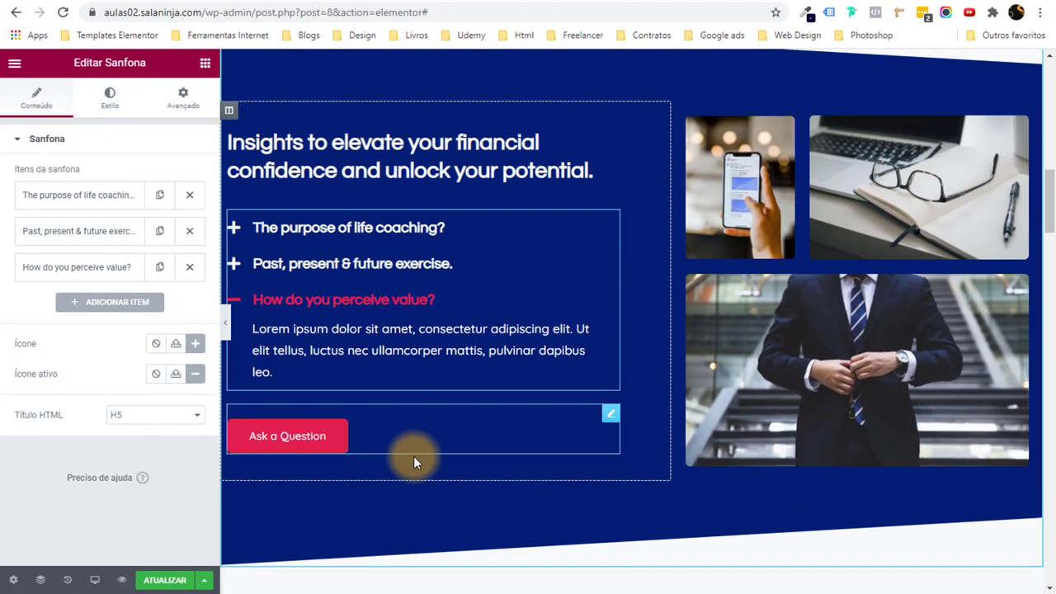
click(610, 413)
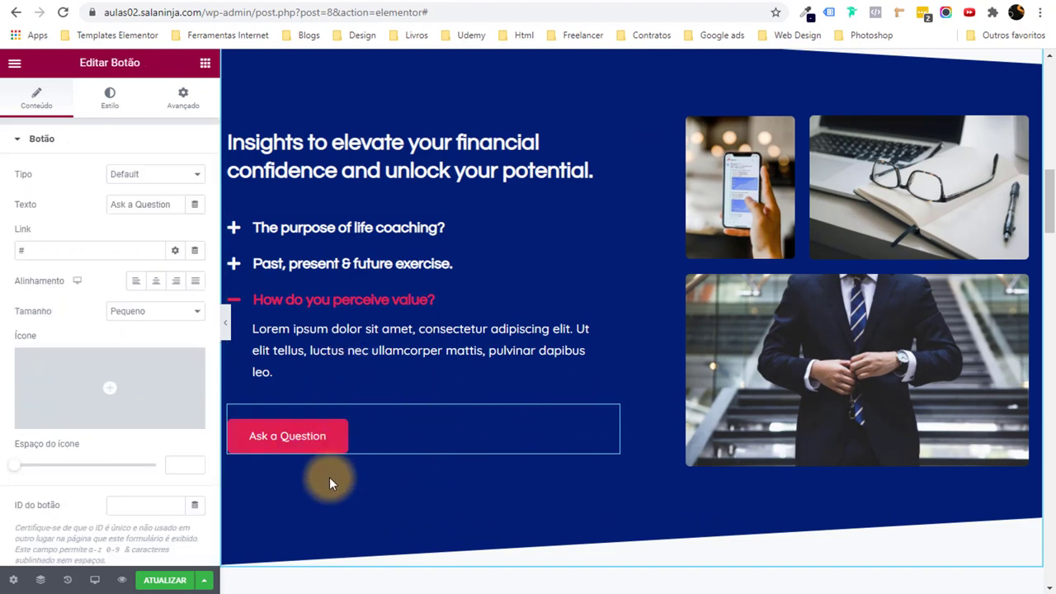
Give the Ask a Question button an Angle right icon with icon spacing 10.
click(130, 396)
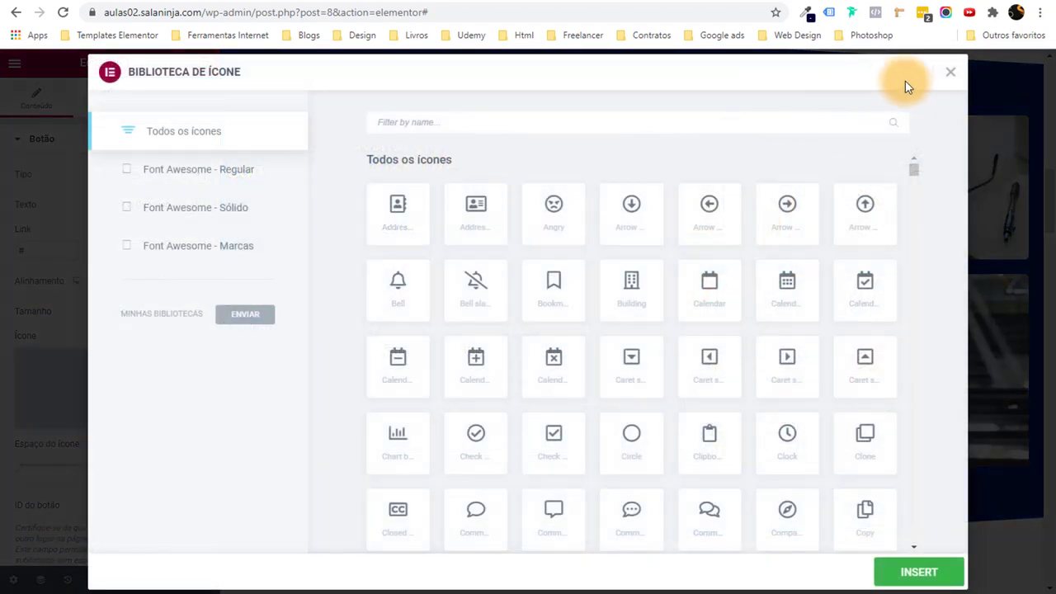
click(949, 71)
mouse_move(104, 379)
click(91, 402)
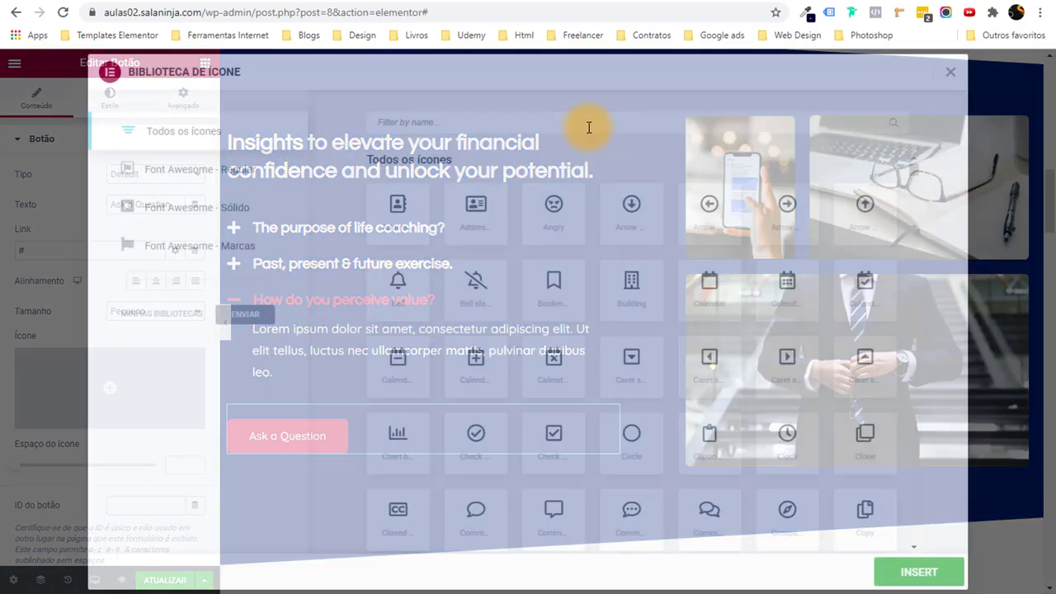
text(l)
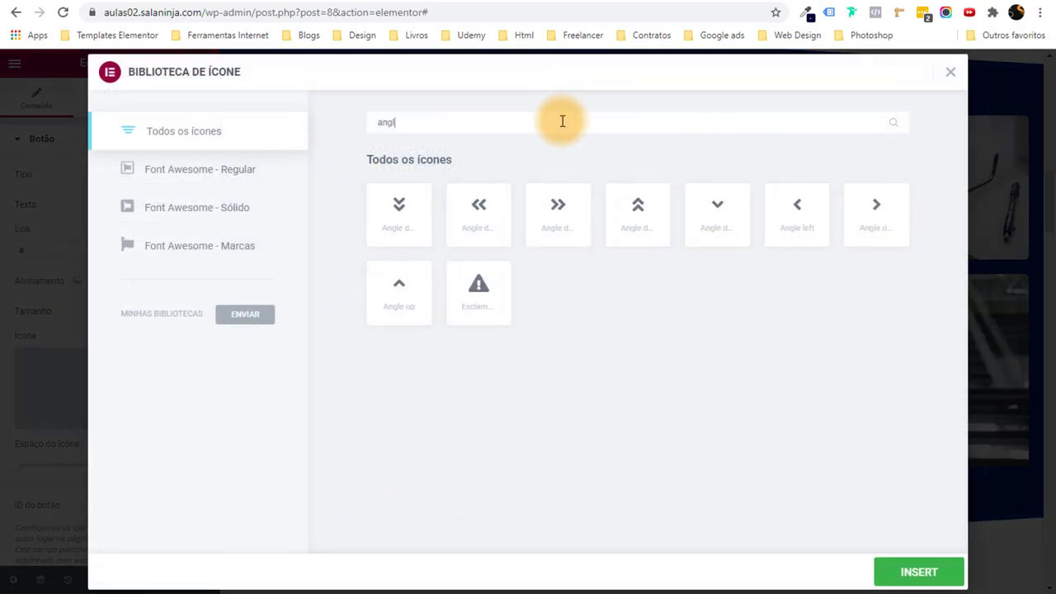
click(881, 216)
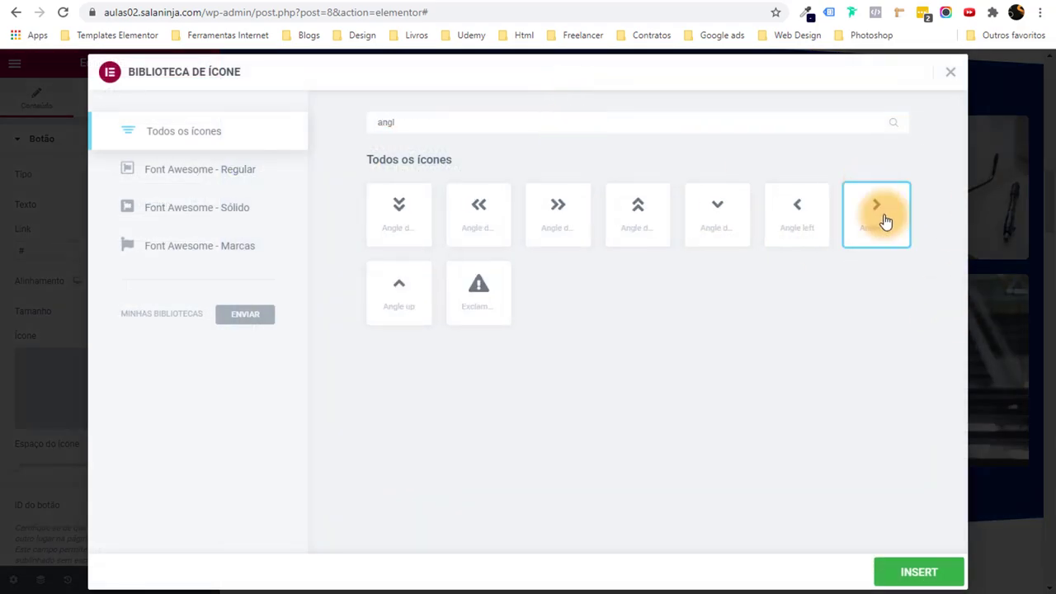
click(915, 572)
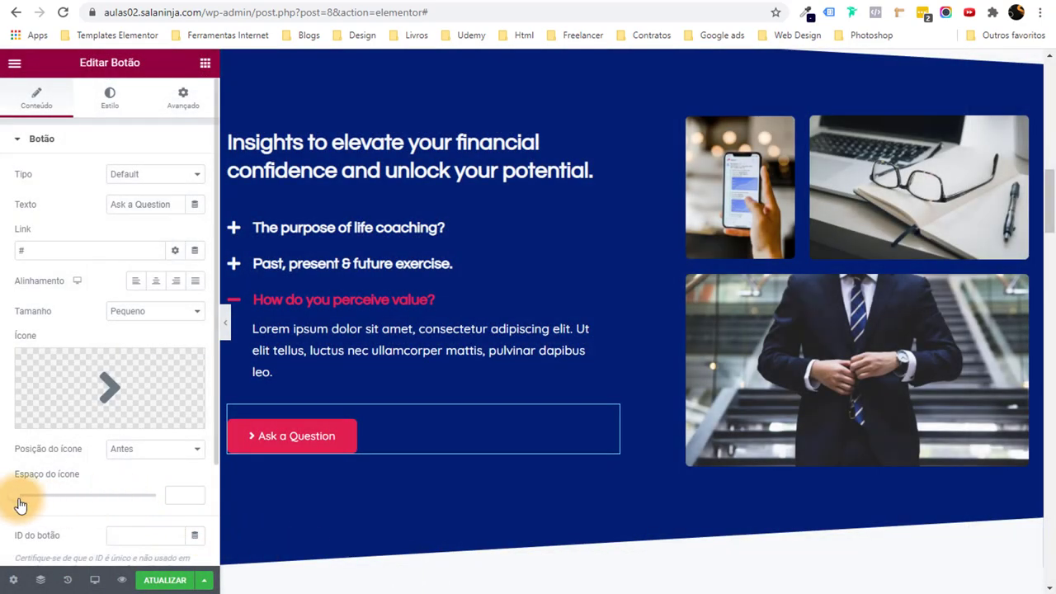
drag(21, 505, 31, 502)
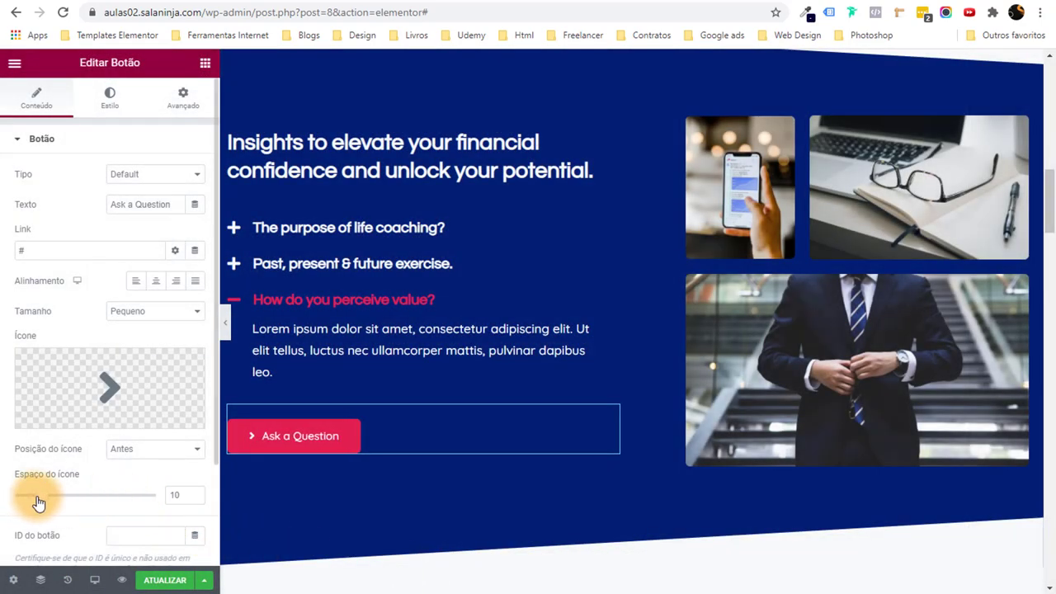
scroll(414, 508, down, 3)
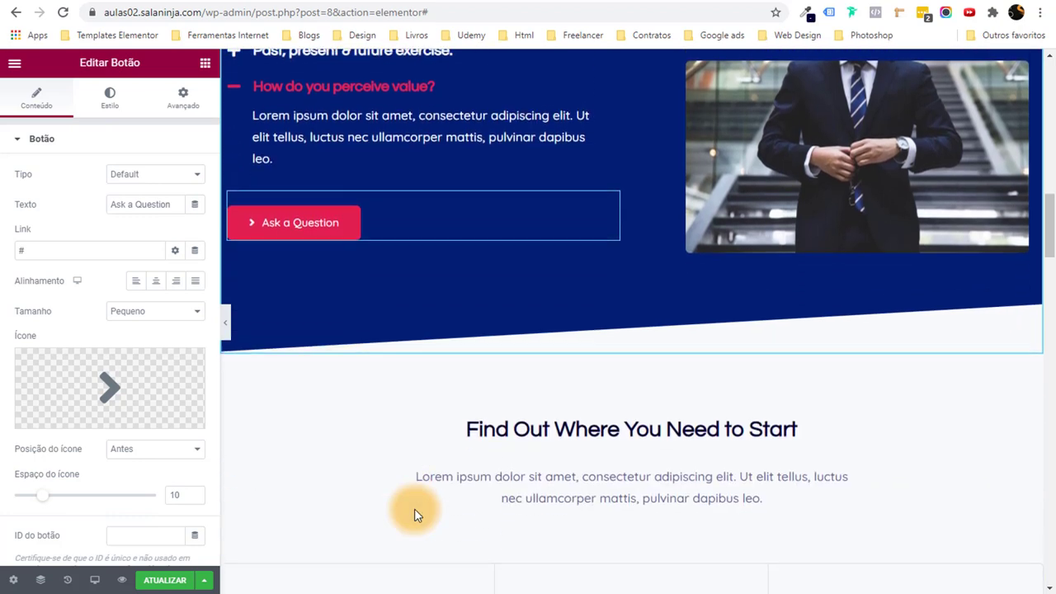
scroll(414, 508, up, 4)
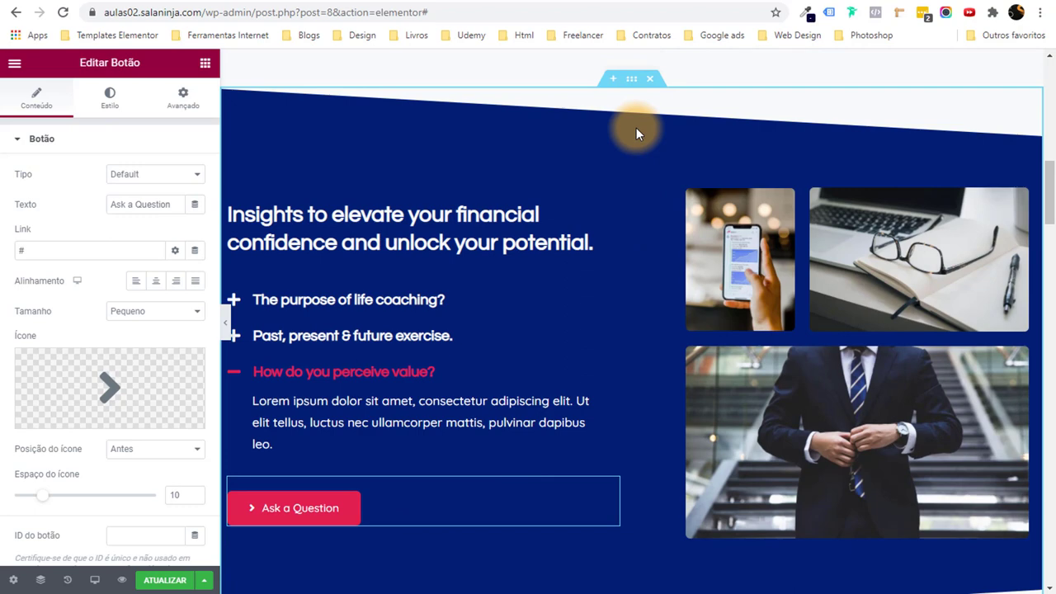
Select the dark blue Insights section, then its accordion column.
click(628, 83)
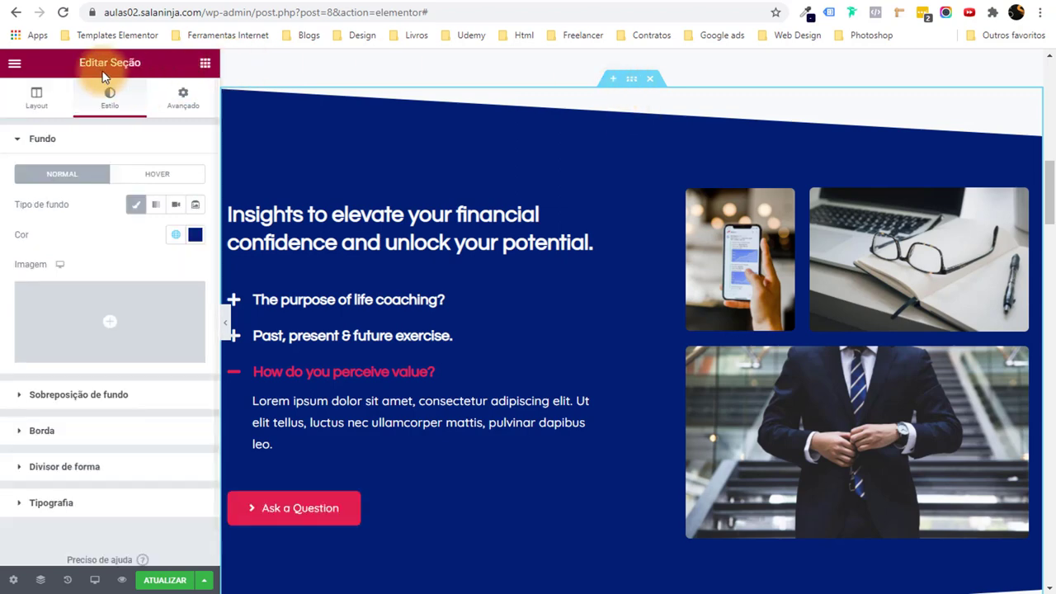
drag(110, 63, 137, 66)
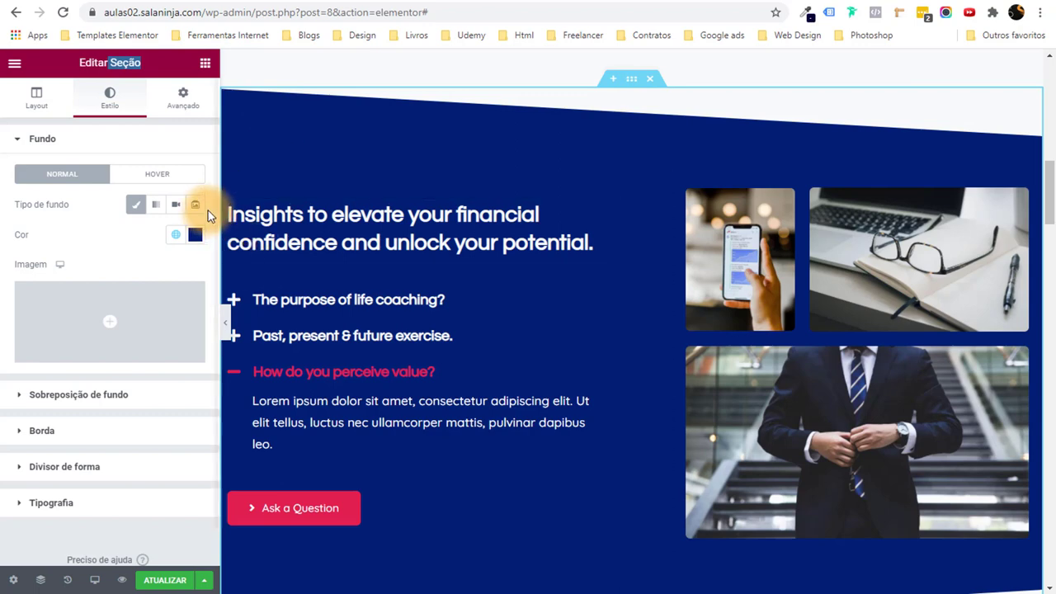
click(230, 185)
drag(107, 64, 136, 68)
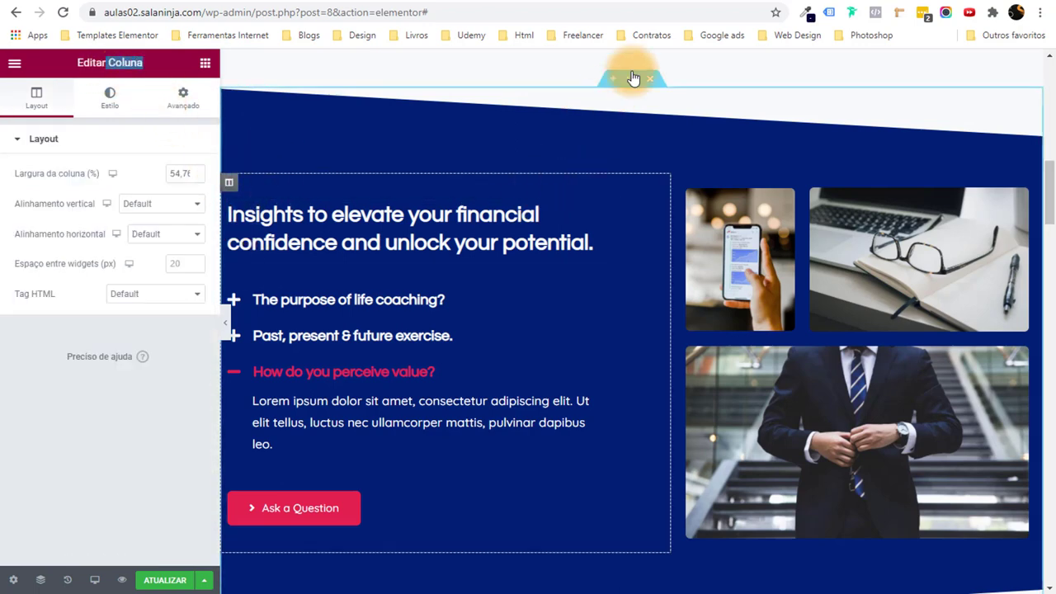
In the Navigator, step through the section, column, insights heading, accordion and Ask a Question button.
click(39, 580)
scroll(961, 305, down, 2)
click(934, 282)
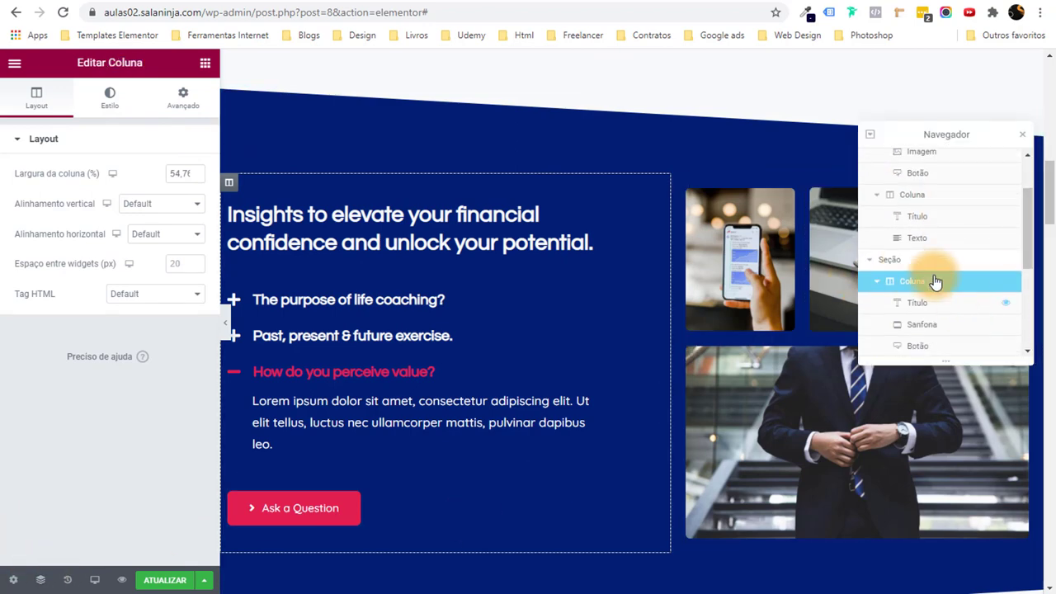
click(893, 263)
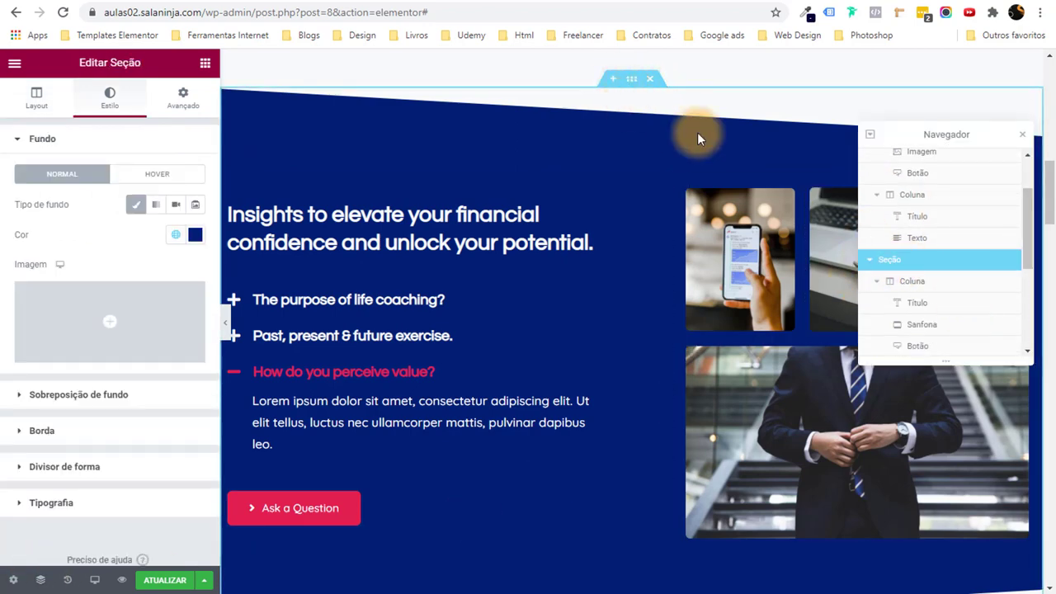
click(930, 289)
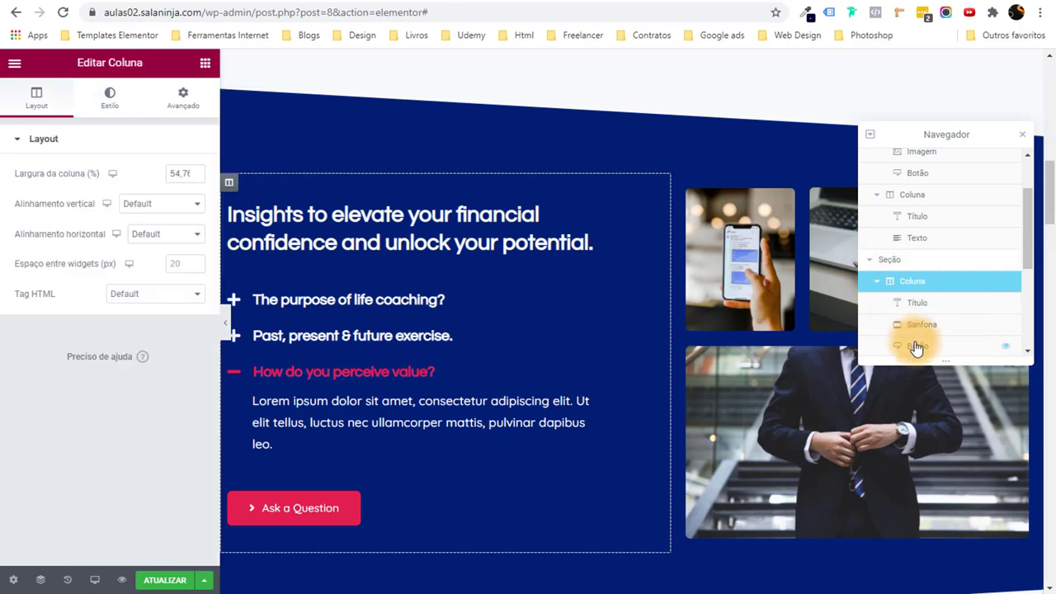
click(955, 307)
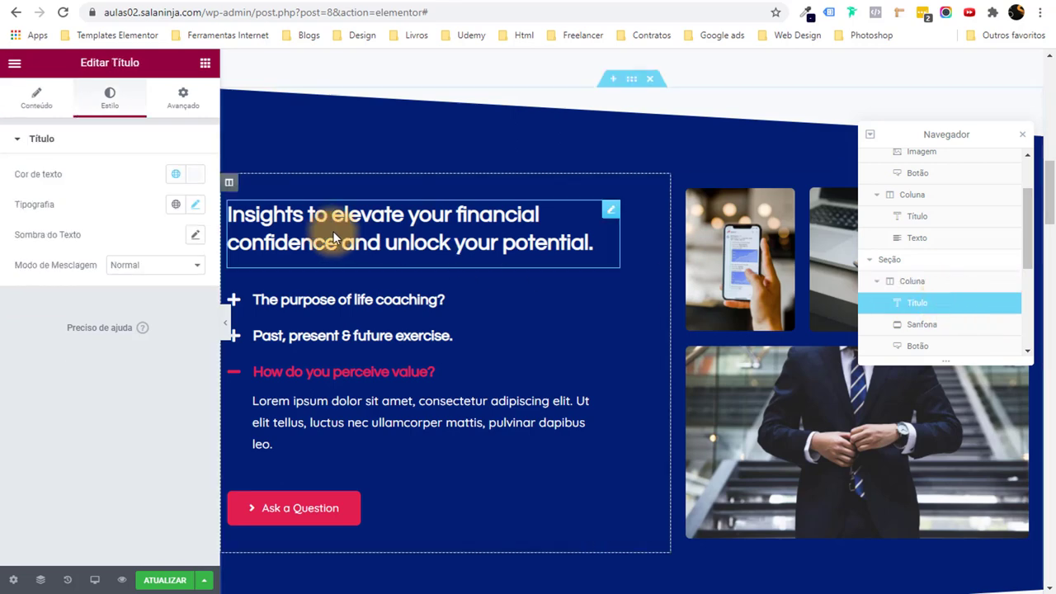
click(903, 328)
click(917, 346)
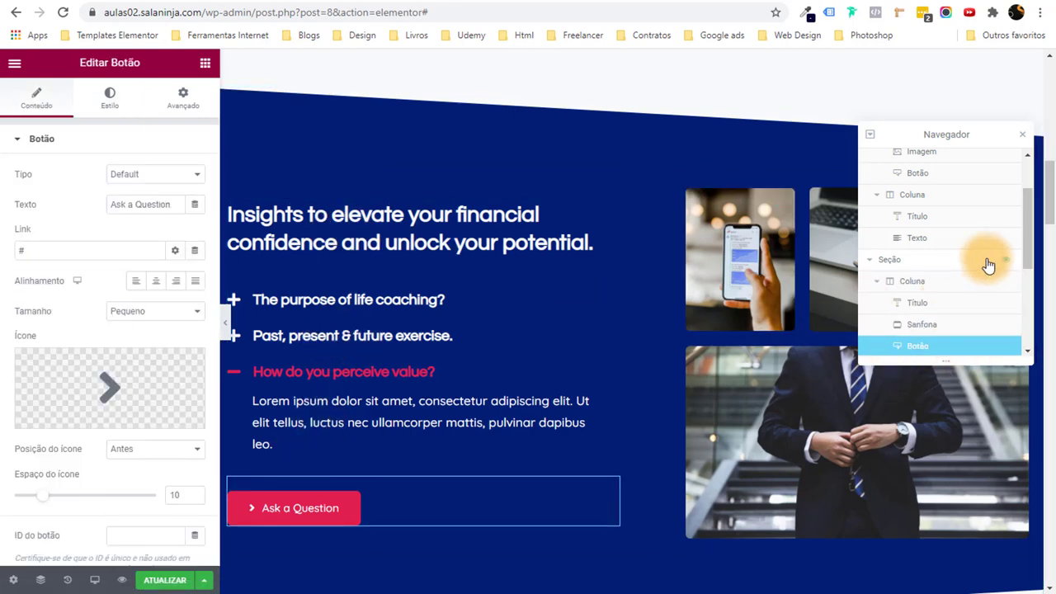
scroll(988, 266, down, 2)
scroll(891, 229, up, 3)
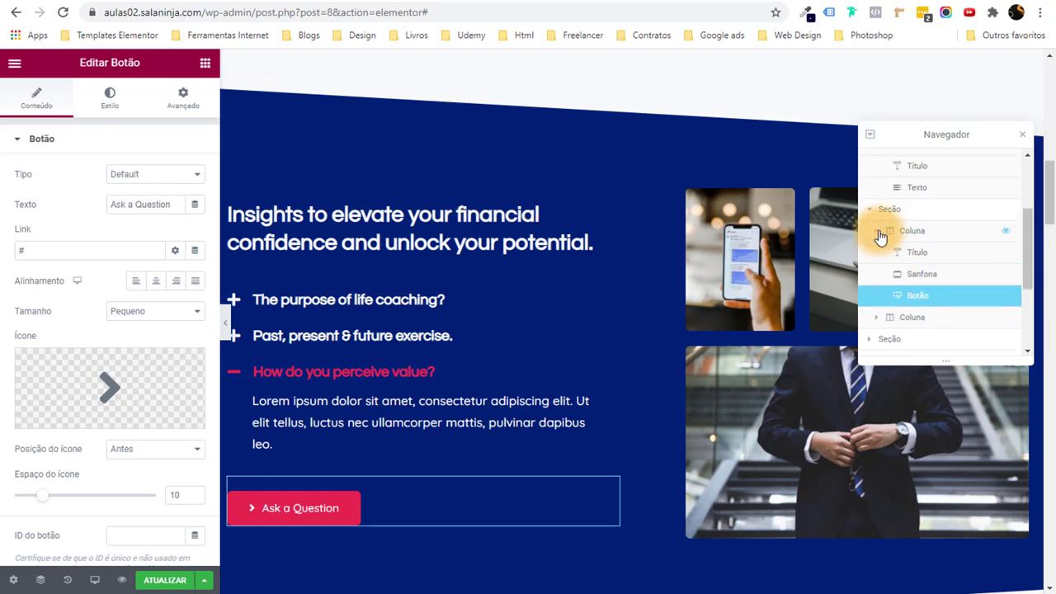
Collapse the left column in the Navigator, move it aside, and select the top-photos inner section.
click(876, 231)
drag(882, 287, 922, 275)
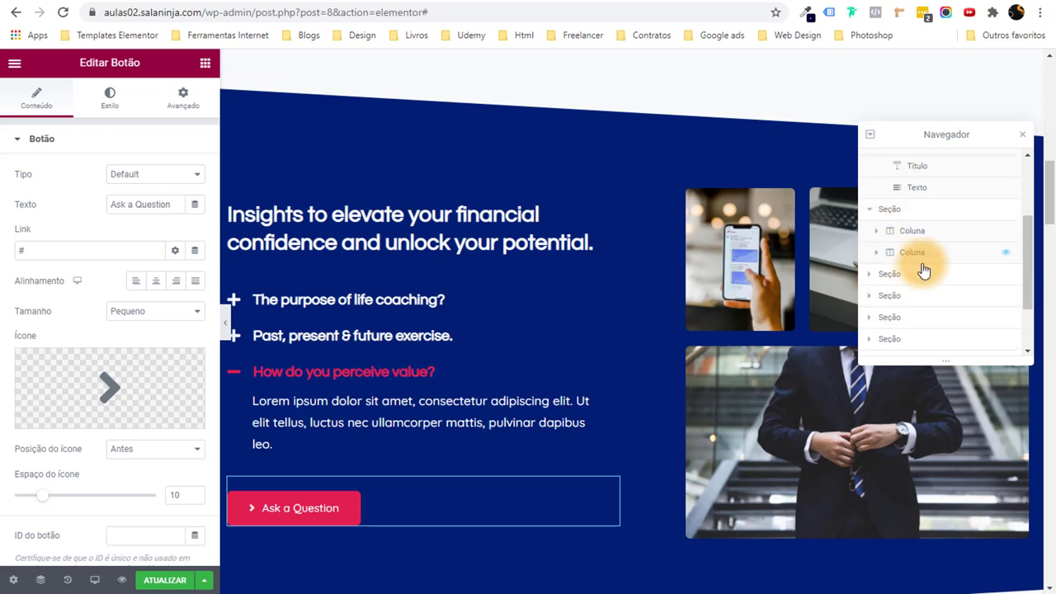
click(922, 254)
drag(932, 139, 419, 169)
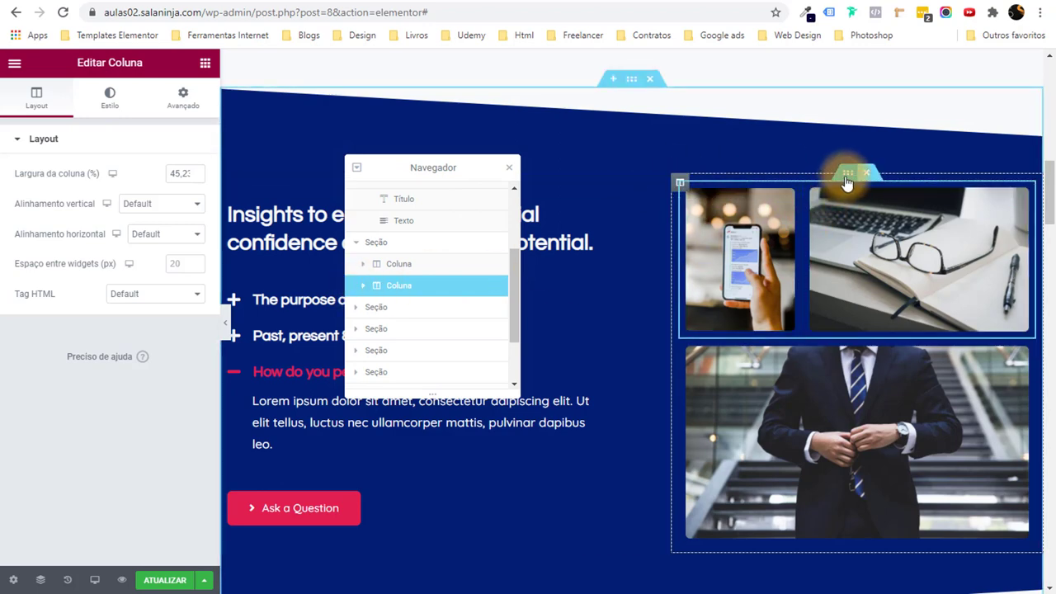
click(840, 173)
drag(96, 61, 169, 61)
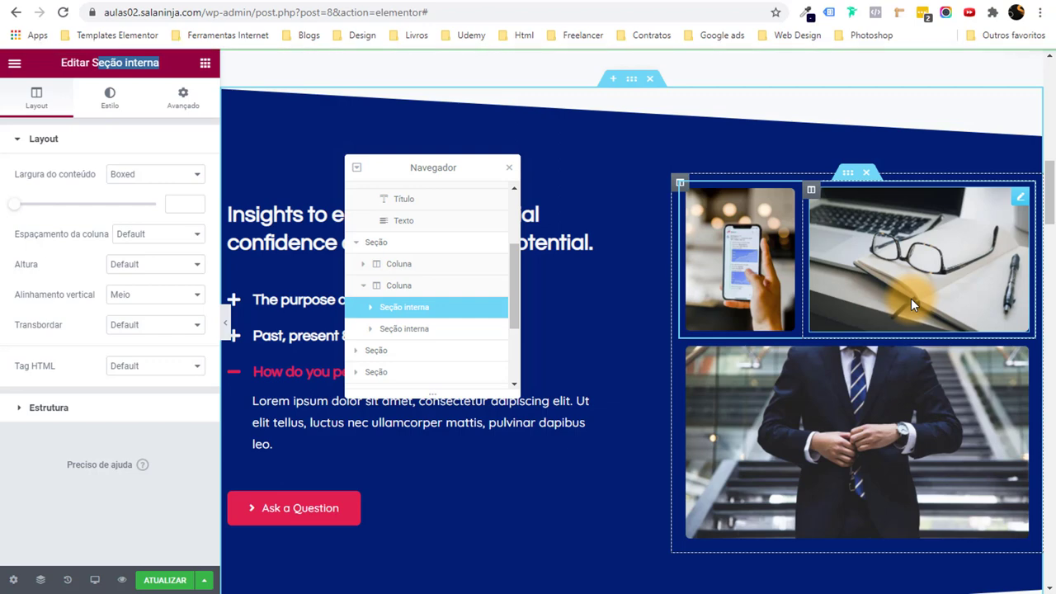
Delete both photo inner sections and drop an Image widget into the empty right column.
click(866, 175)
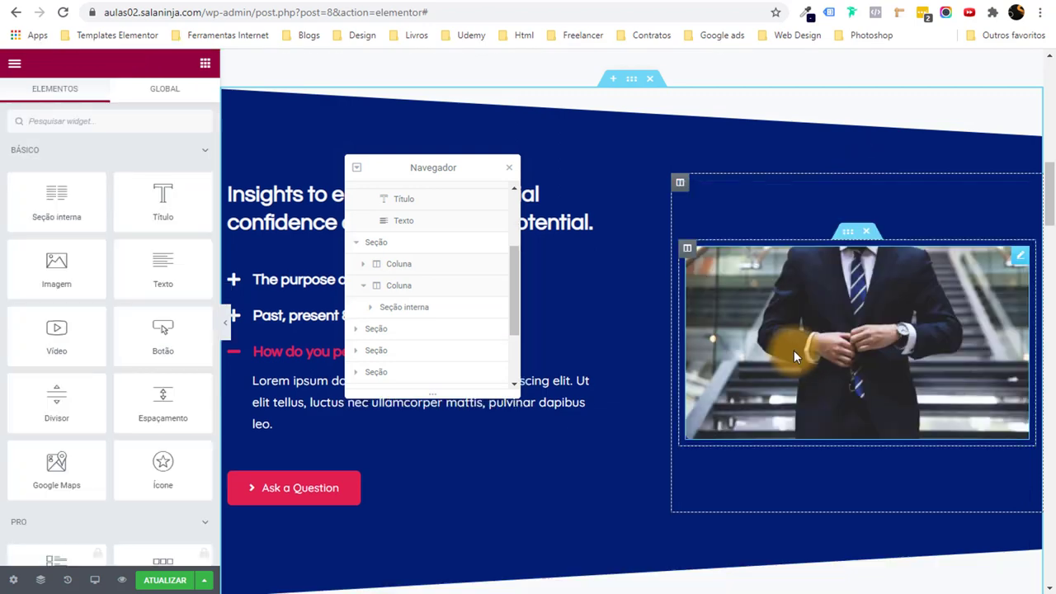
click(866, 238)
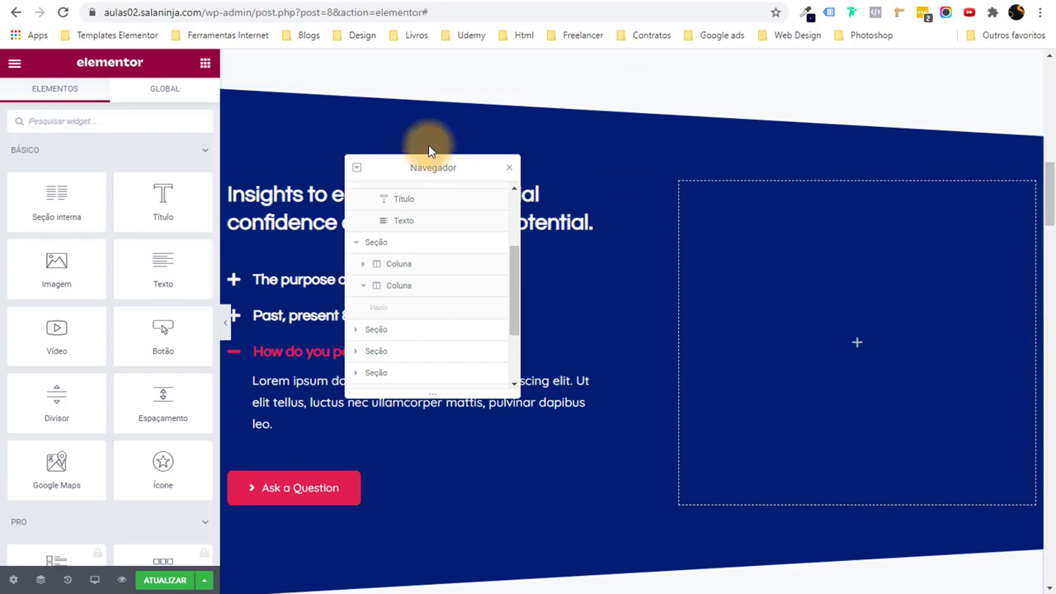
drag(74, 270, 844, 347)
click(508, 169)
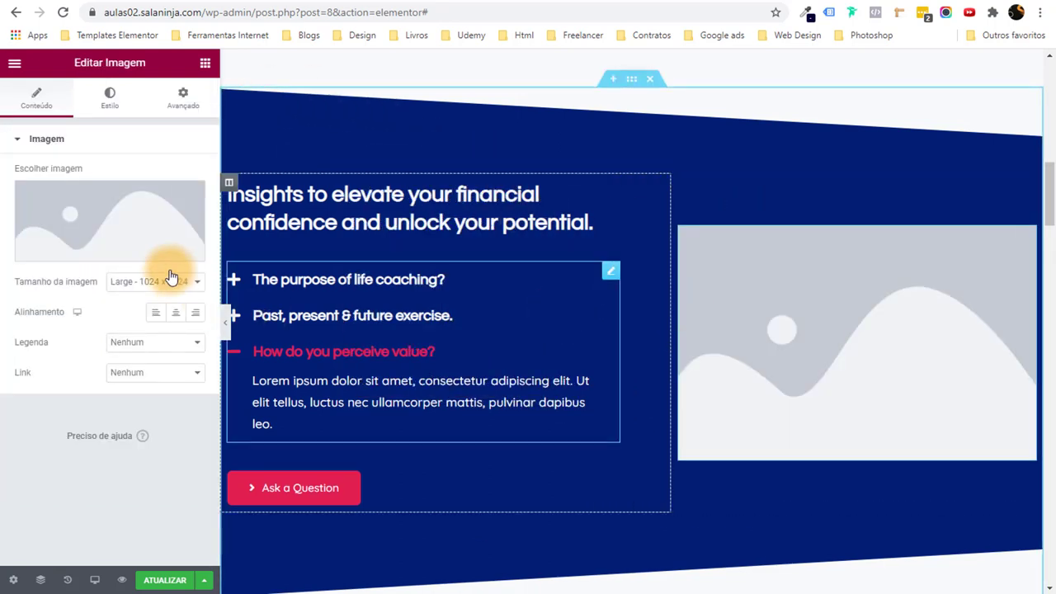
Insert the runner-on-a-mountain-road photo into the Image widget.
click(141, 223)
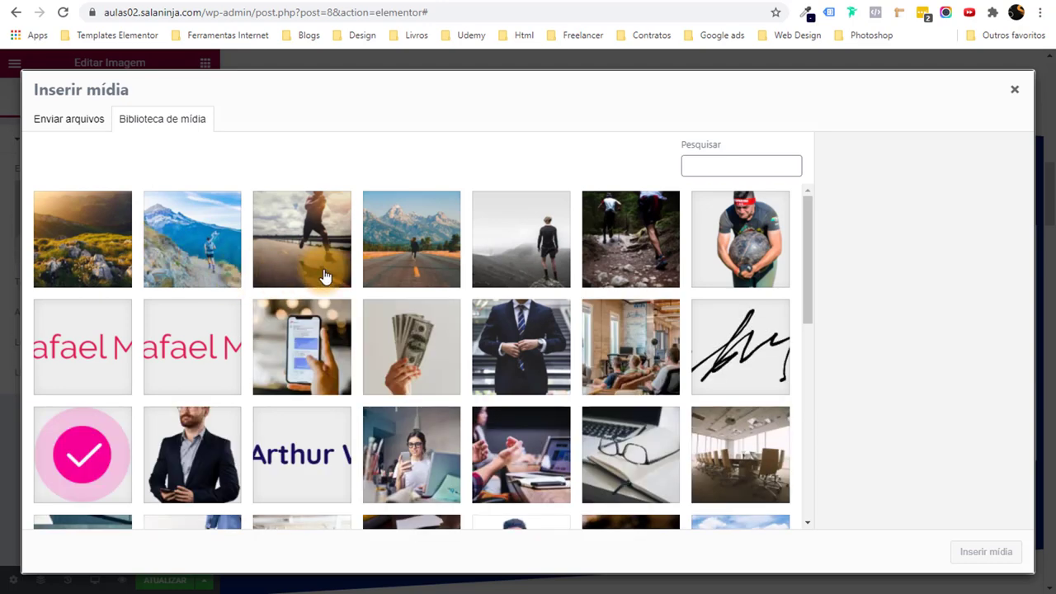
click(648, 259)
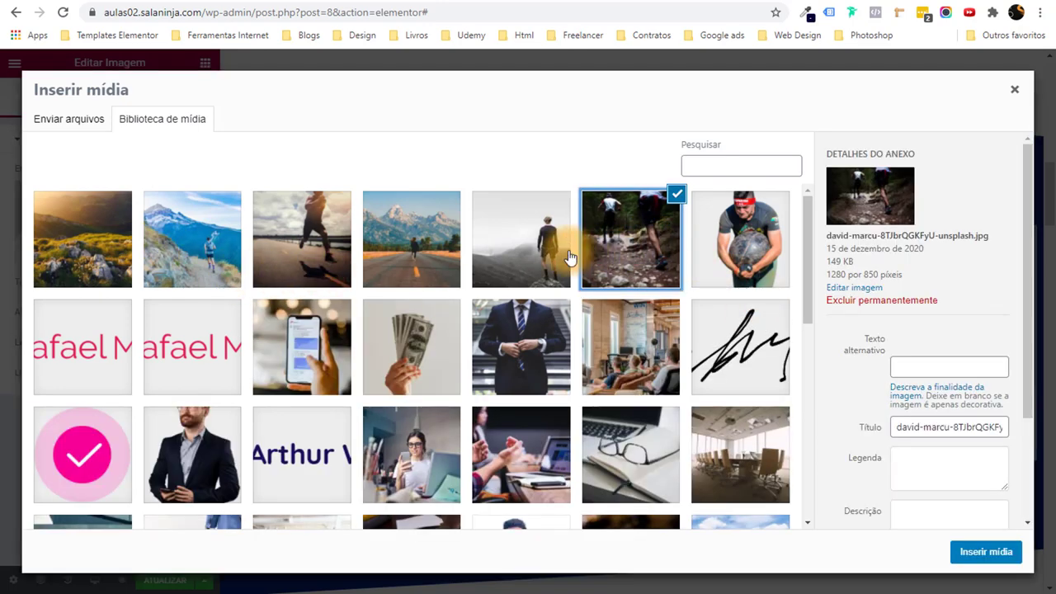
click(567, 259)
click(443, 245)
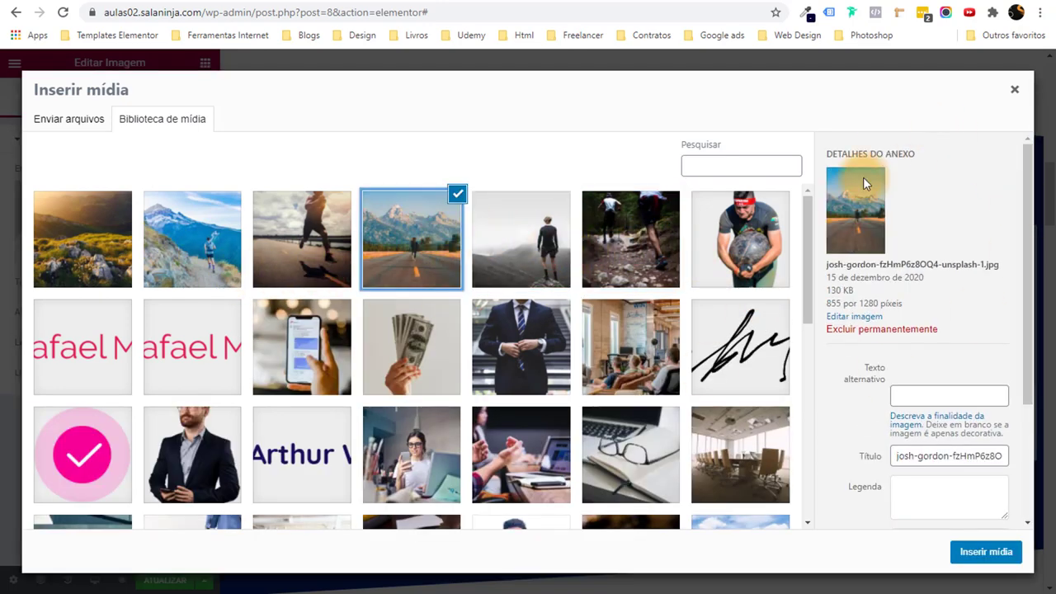
click(987, 552)
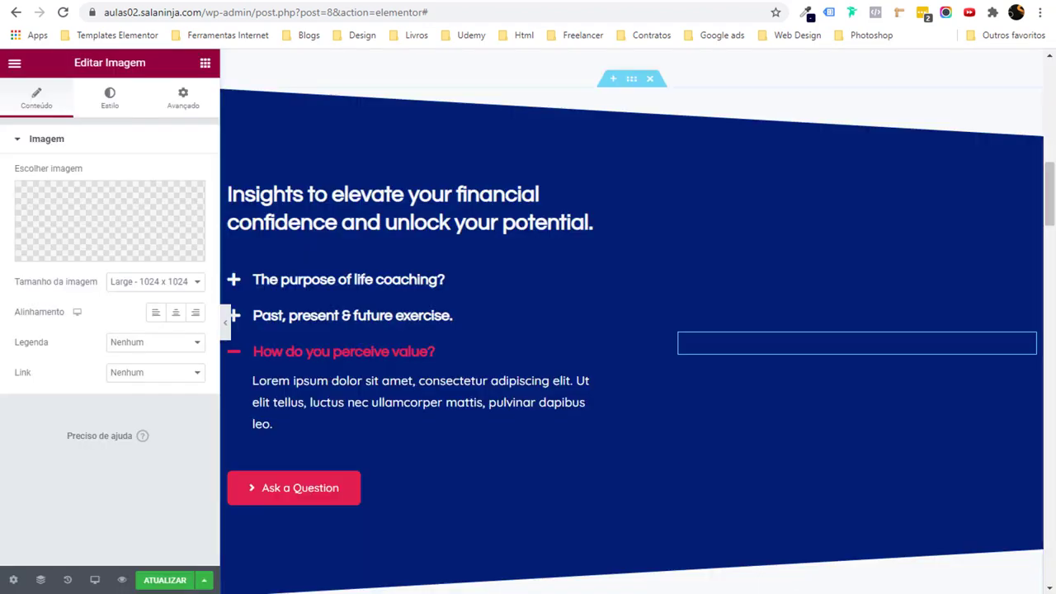
scroll(700, 503, down, 3)
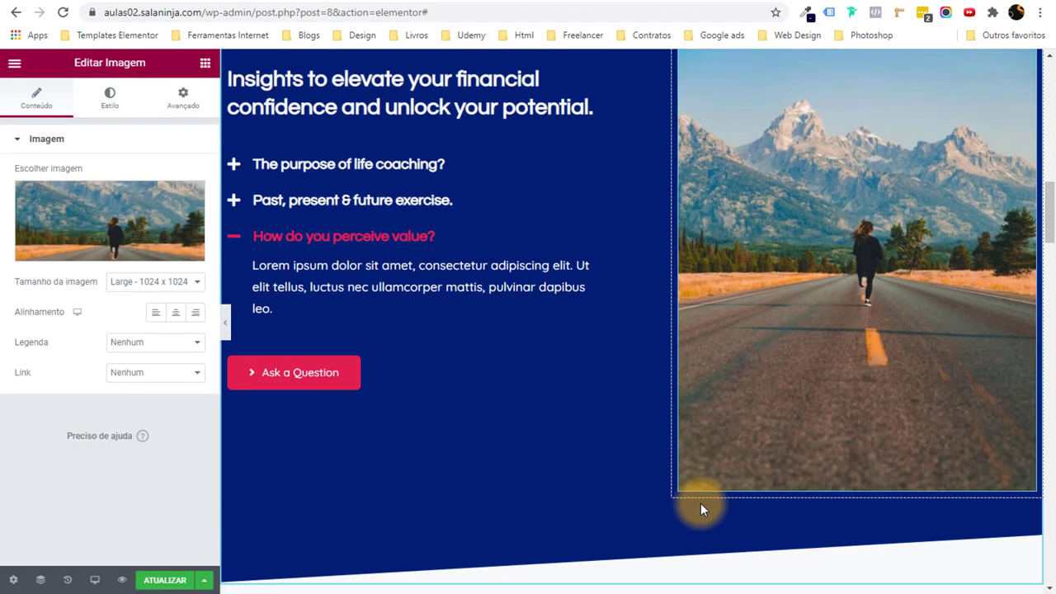
scroll(700, 504, up, 2)
Set the runner image's width to 80.
click(124, 105)
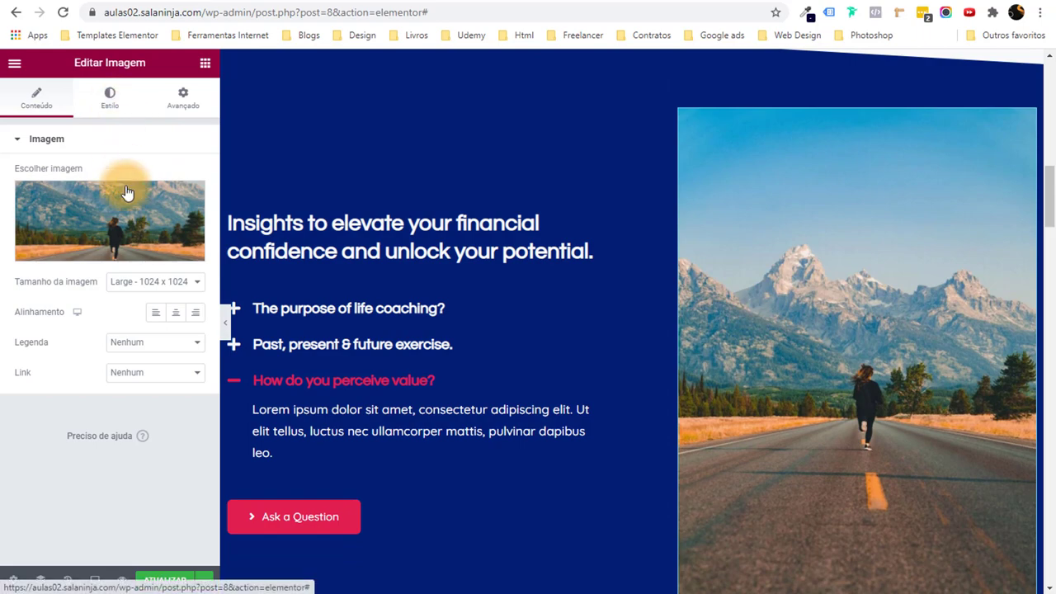
drag(105, 202, 125, 204)
scroll(655, 433, down, 3)
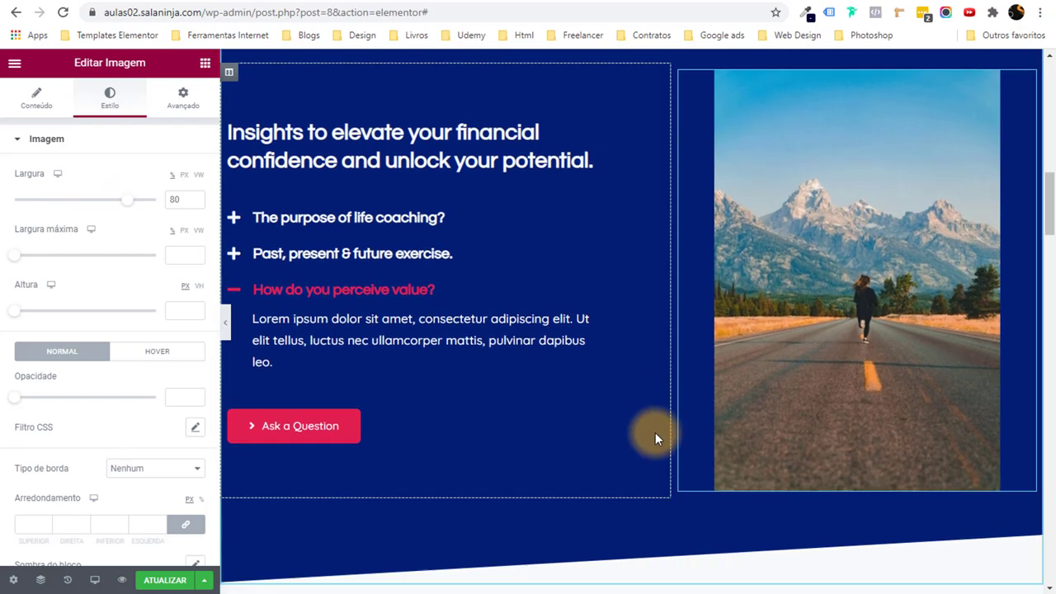
scroll(652, 436, up, 3)
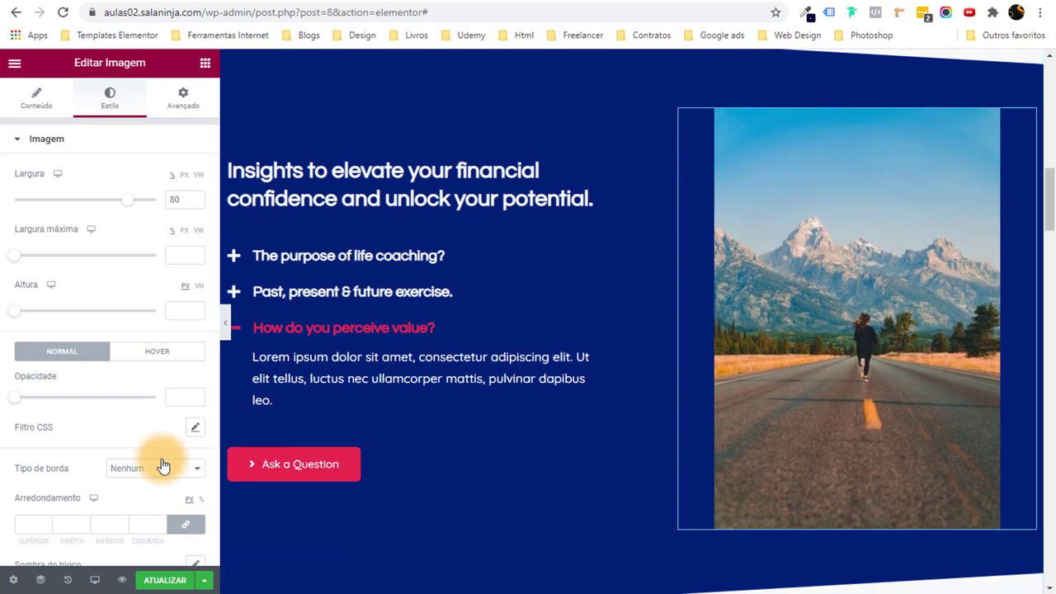
scroll(138, 400, down, 3)
Give the image a solid red global-colour border, 6 wide on the right and bottom only.
click(149, 364)
click(146, 394)
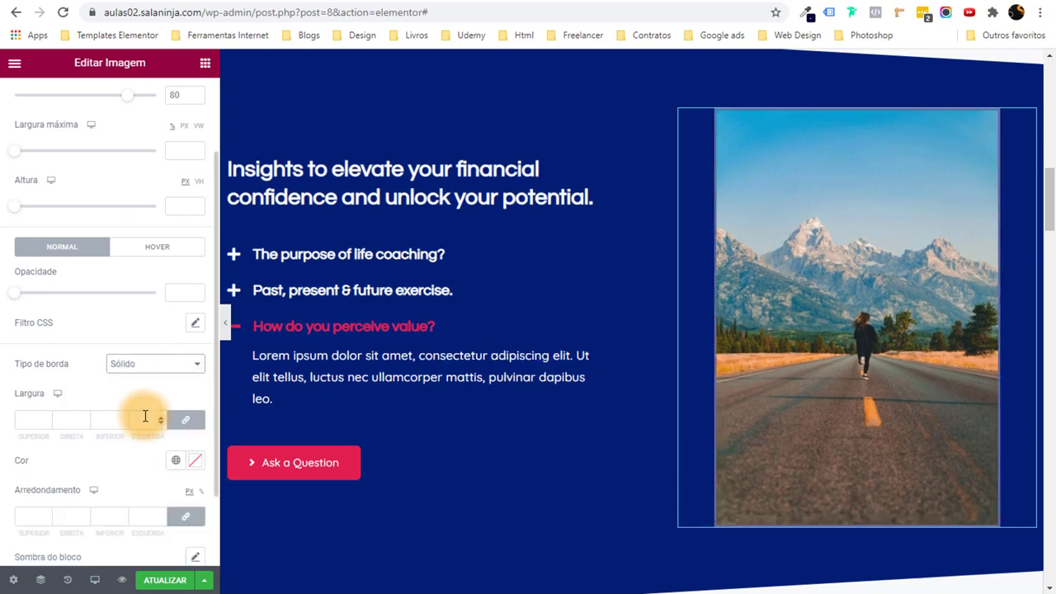
click(186, 420)
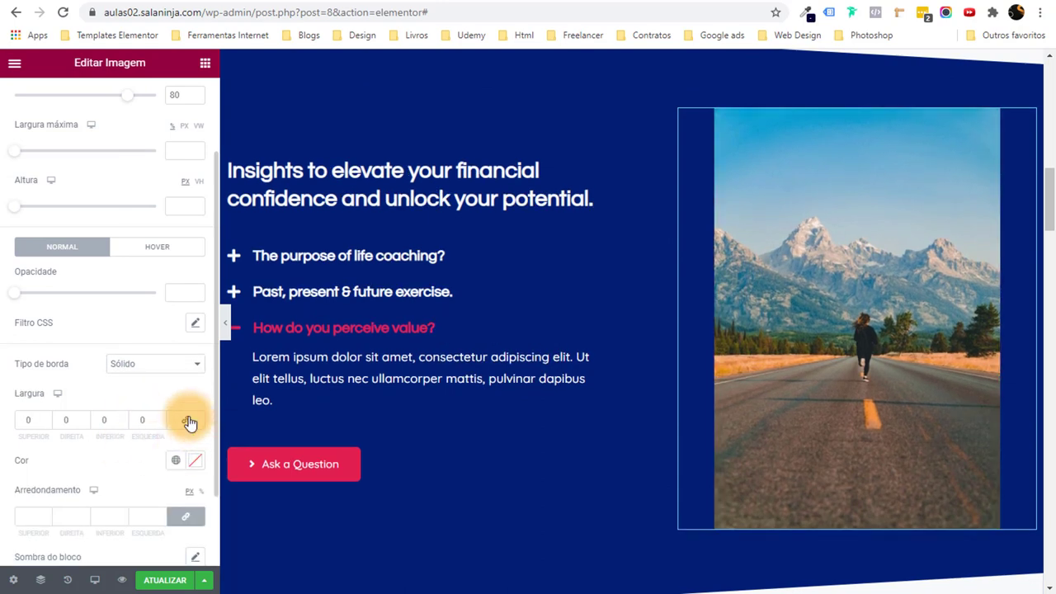
click(84, 418)
text(6)
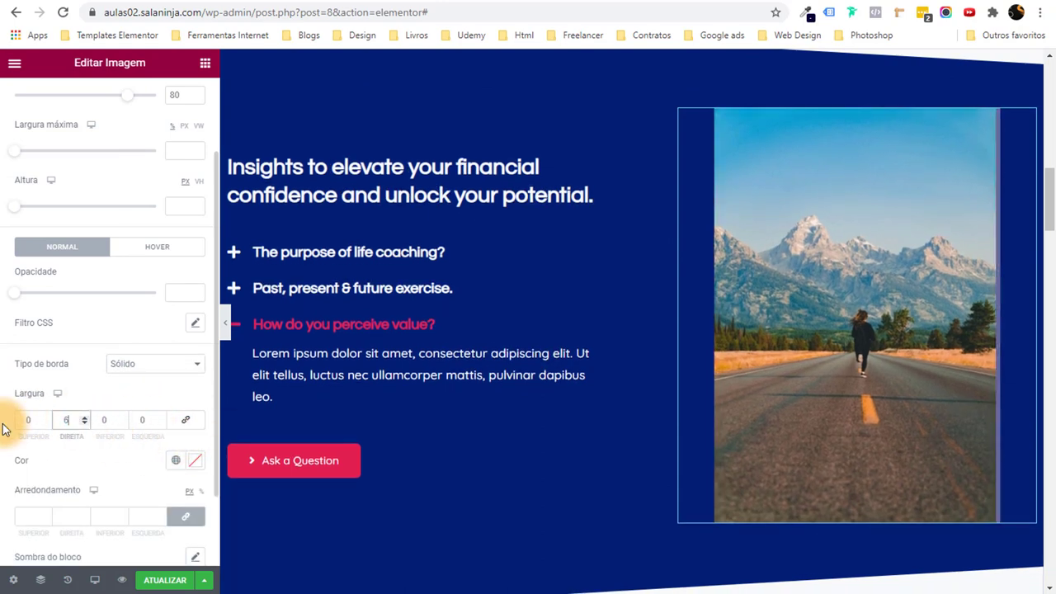
click(105, 420)
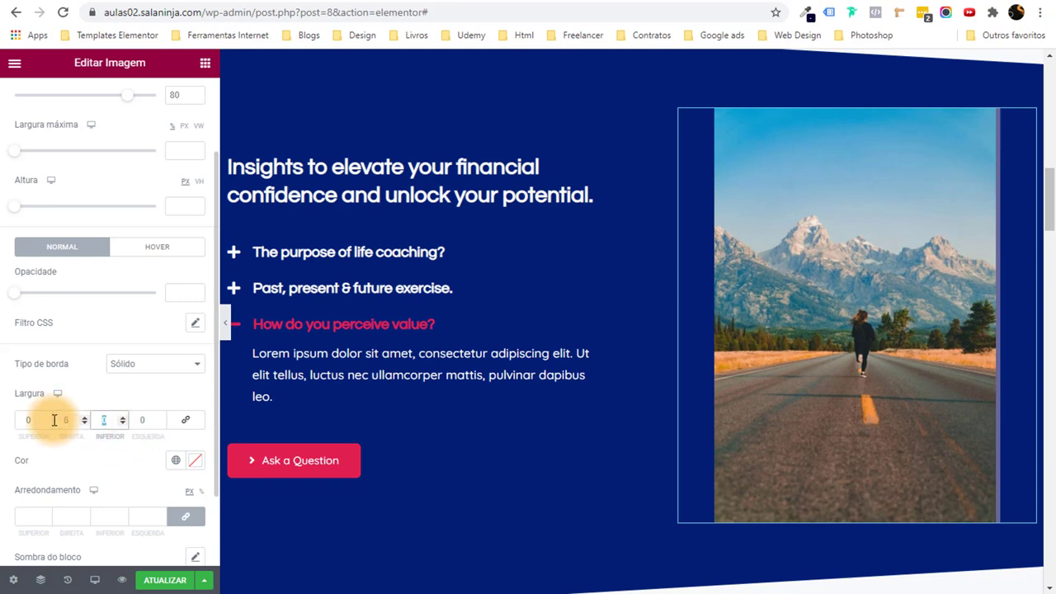
text(6)
scroll(85, 425, down, 2)
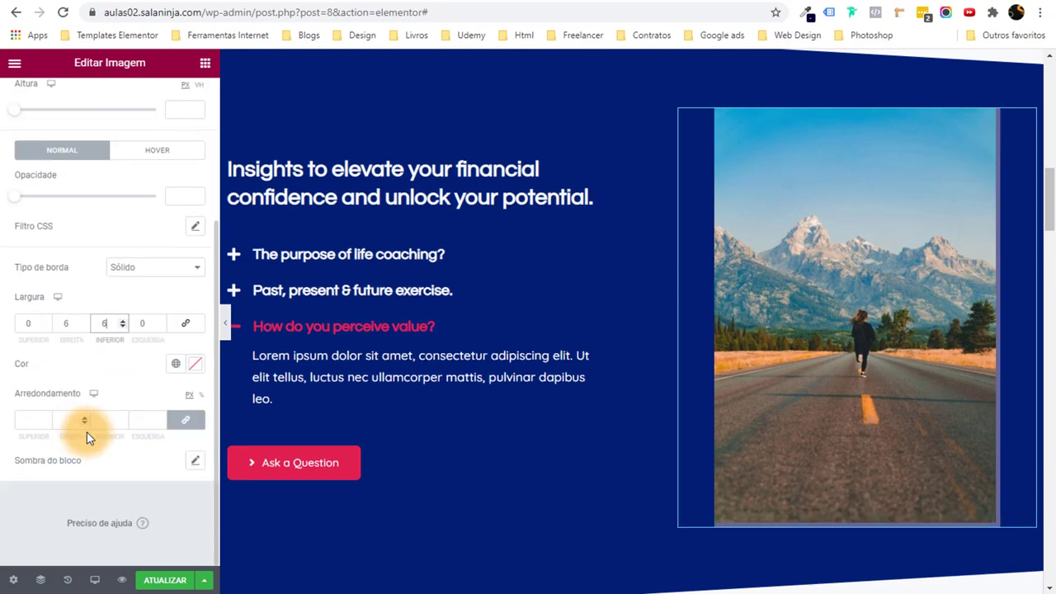
click(175, 366)
click(80, 278)
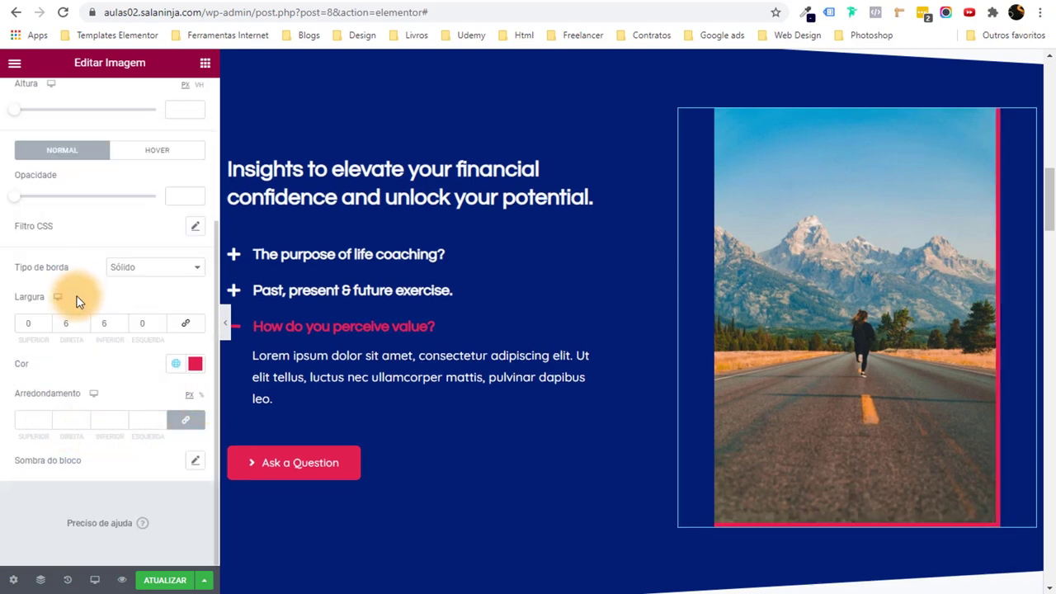
Round the image corners to 10 and collapse the editor panel.
click(30, 423)
text(10)
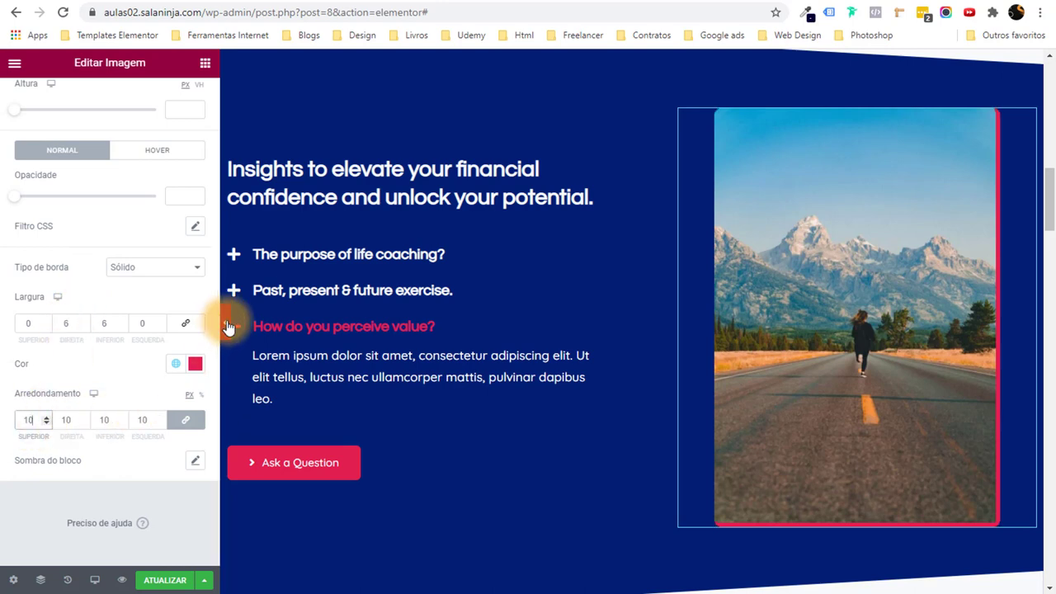
click(225, 323)
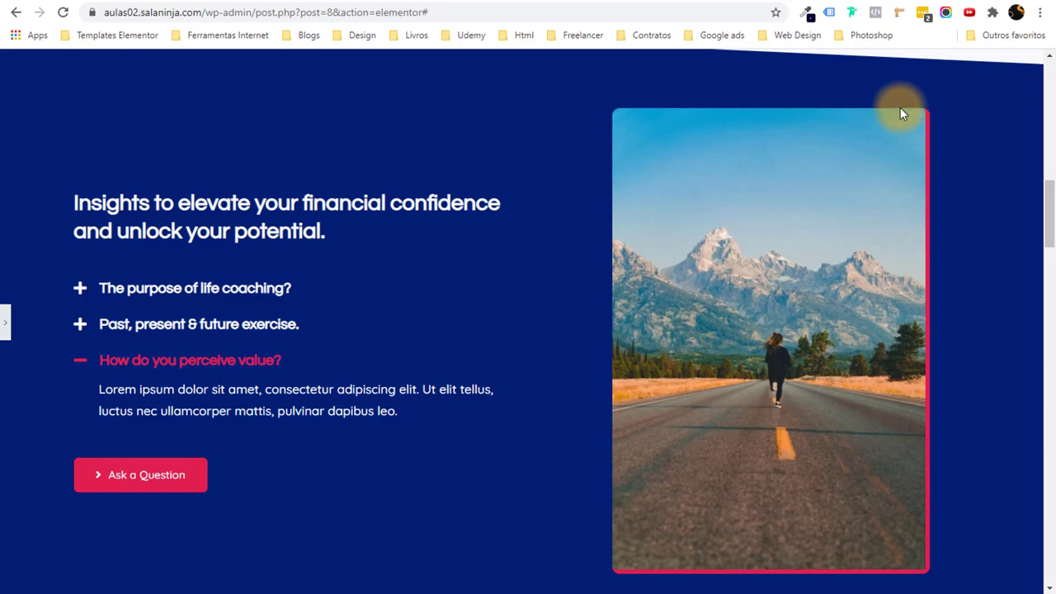
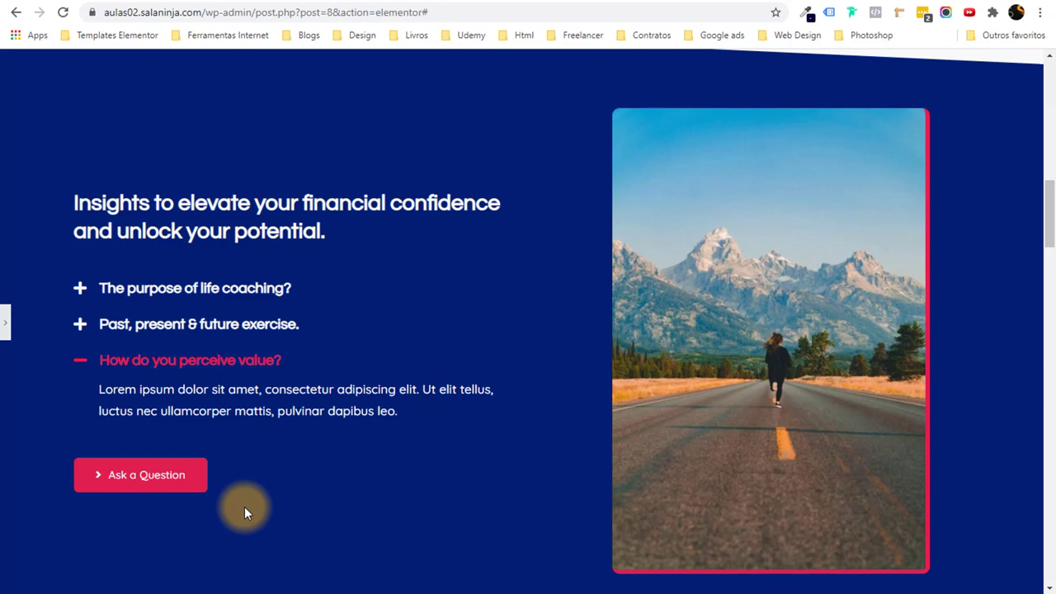
Select the mountain-road image in the navy accordion section to edit it.
scroll(564, 421, up, 2)
scroll(564, 421, down, 3)
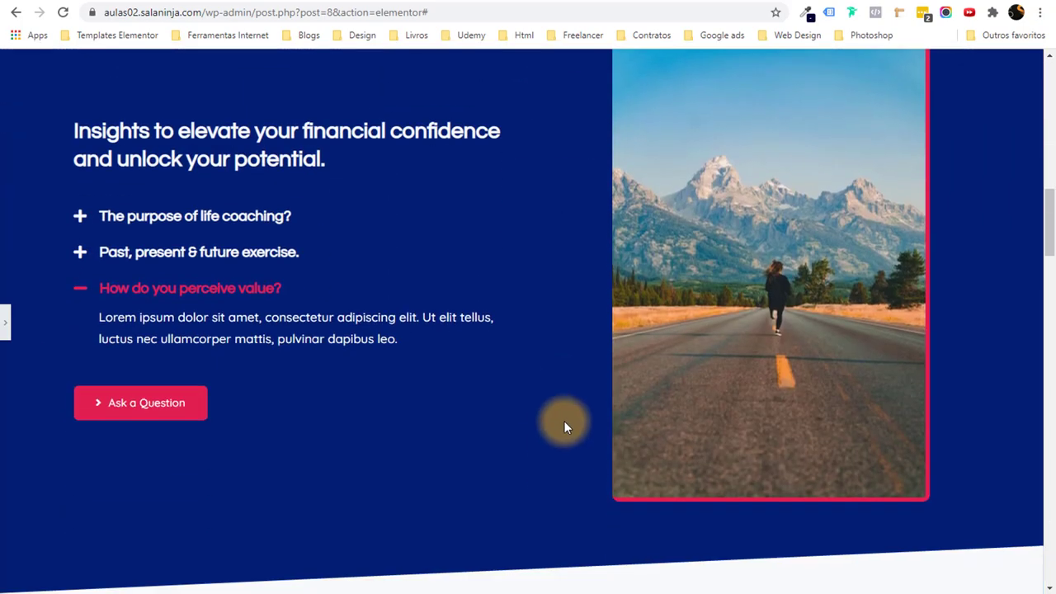
scroll(564, 421, up, 3)
scroll(564, 421, down, 3)
scroll(402, 347, up, 1)
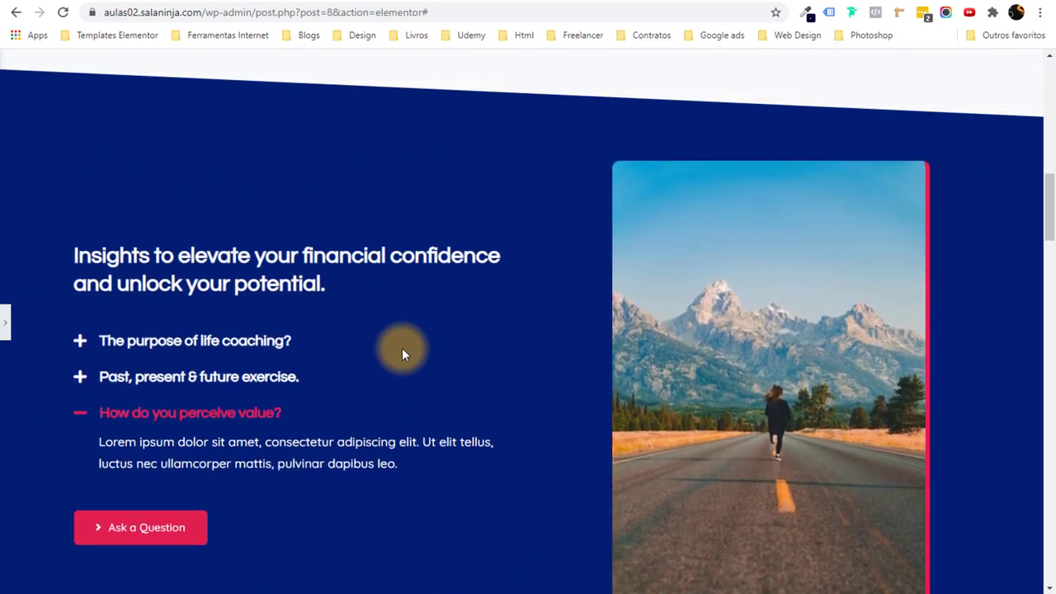
scroll(401, 347, down, 1)
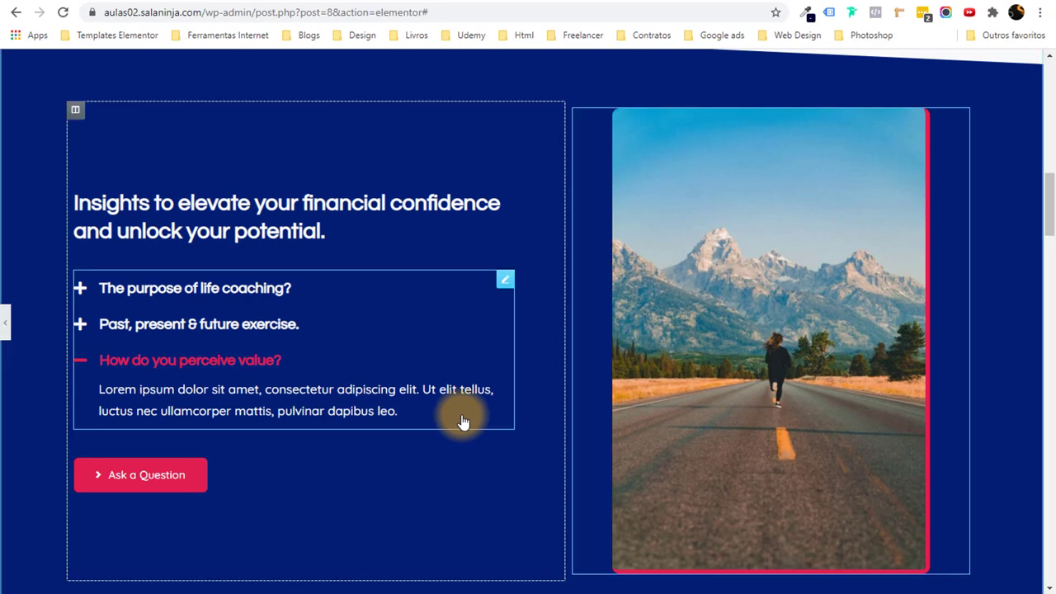
click(757, 374)
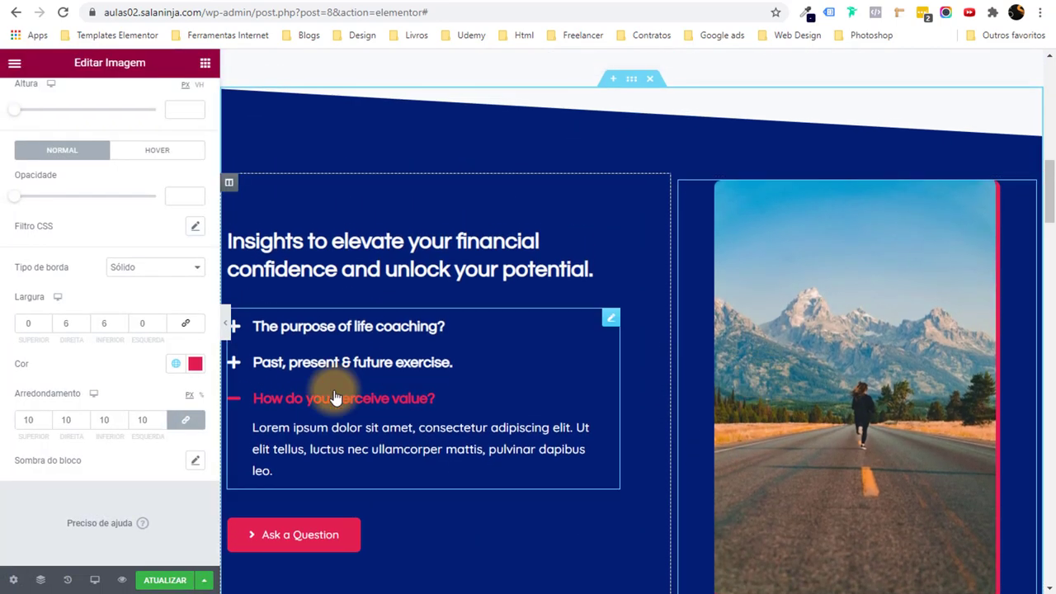
Inspect the image's box shadow settings with blur 10.
scroll(801, 439, down, 1)
click(195, 460)
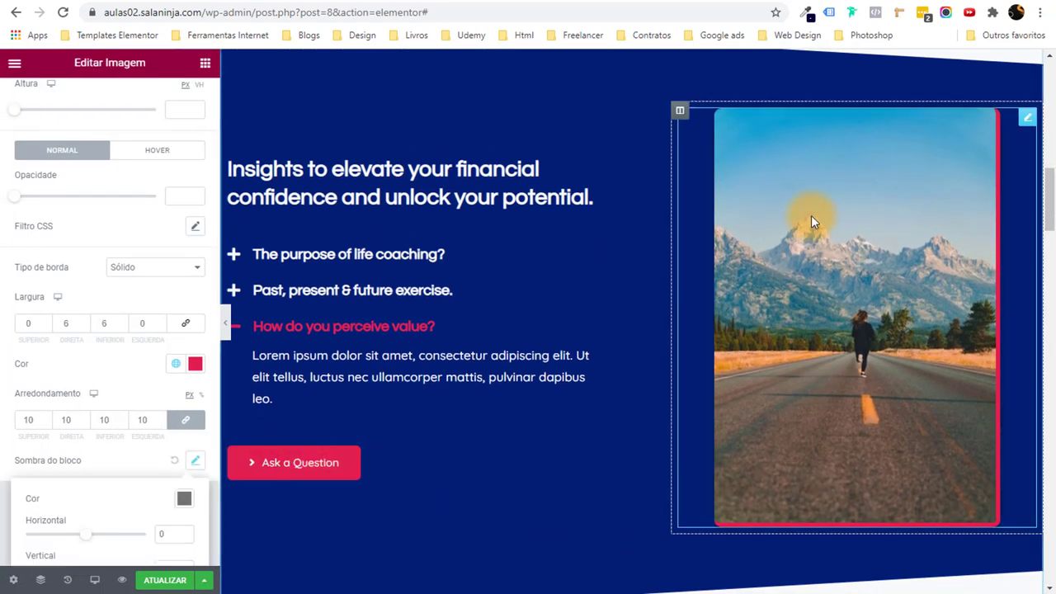
scroll(173, 438, down, 1)
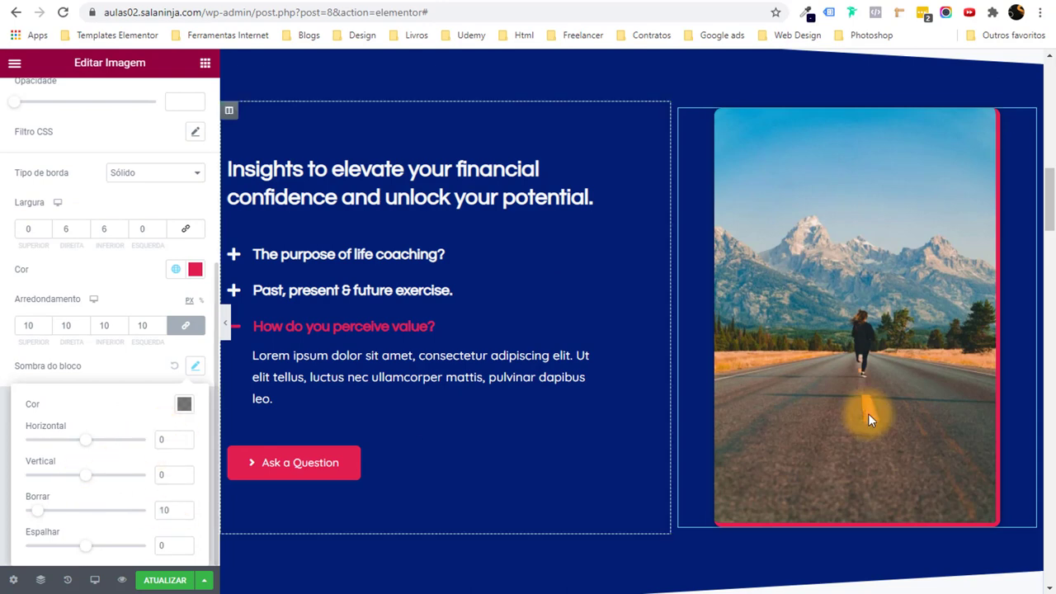
scroll(850, 453, down, 1)
scroll(636, 394, up, 3)
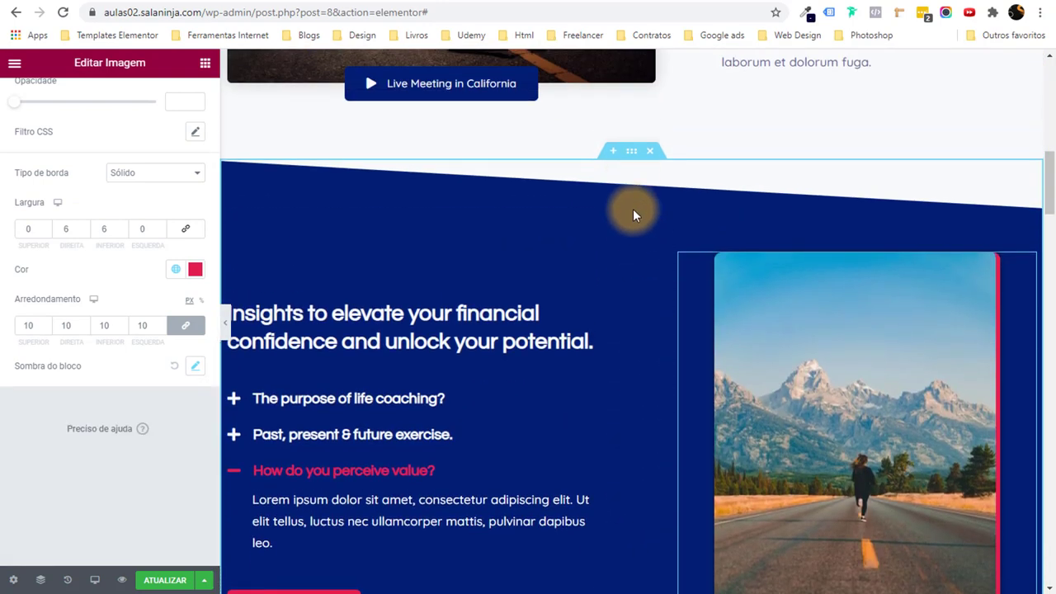
Set the sunlit mountain-meadow photo as the accordion section's background image.
click(633, 155)
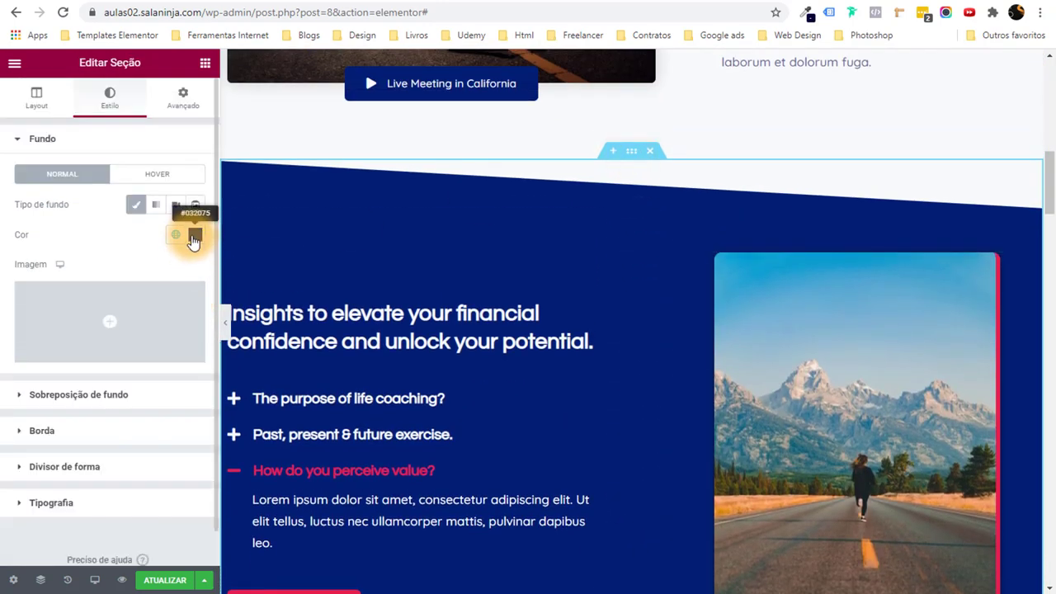
click(137, 306)
click(82, 247)
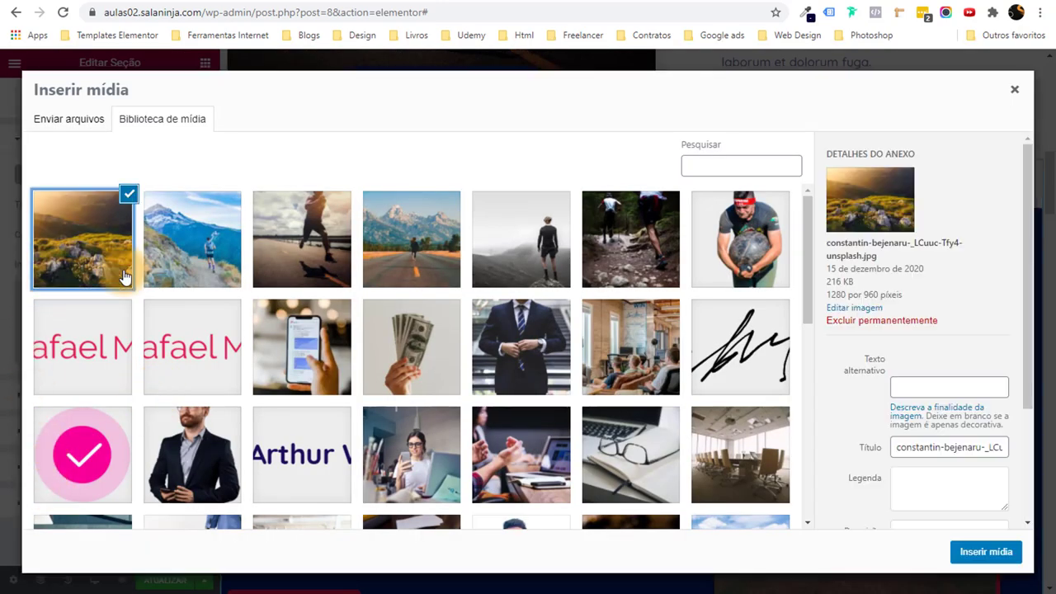
click(986, 552)
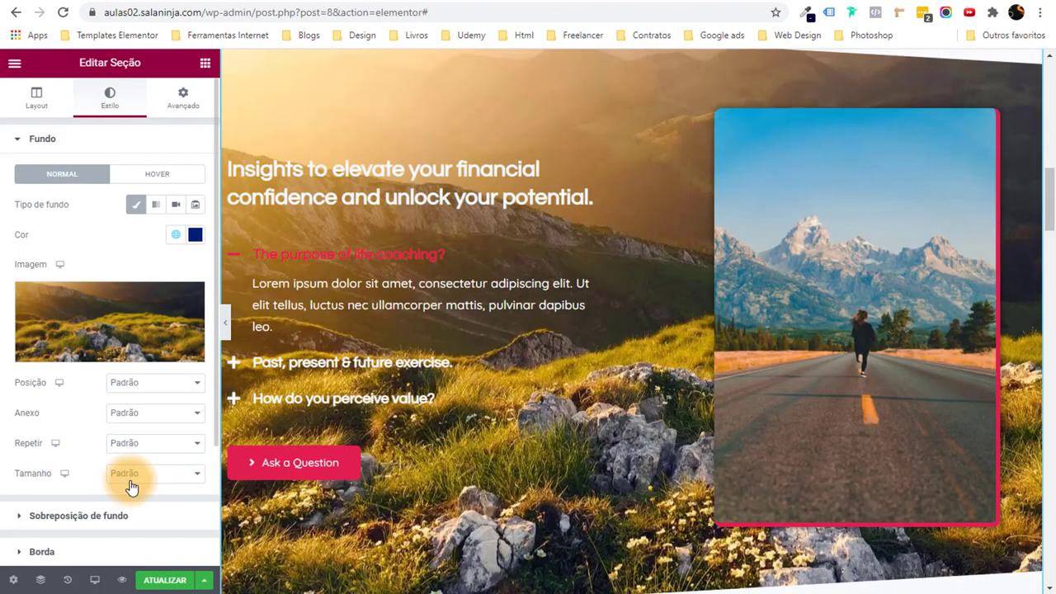
Make the background fill the section (Preenchimento completo), centred, and preview it.
click(159, 476)
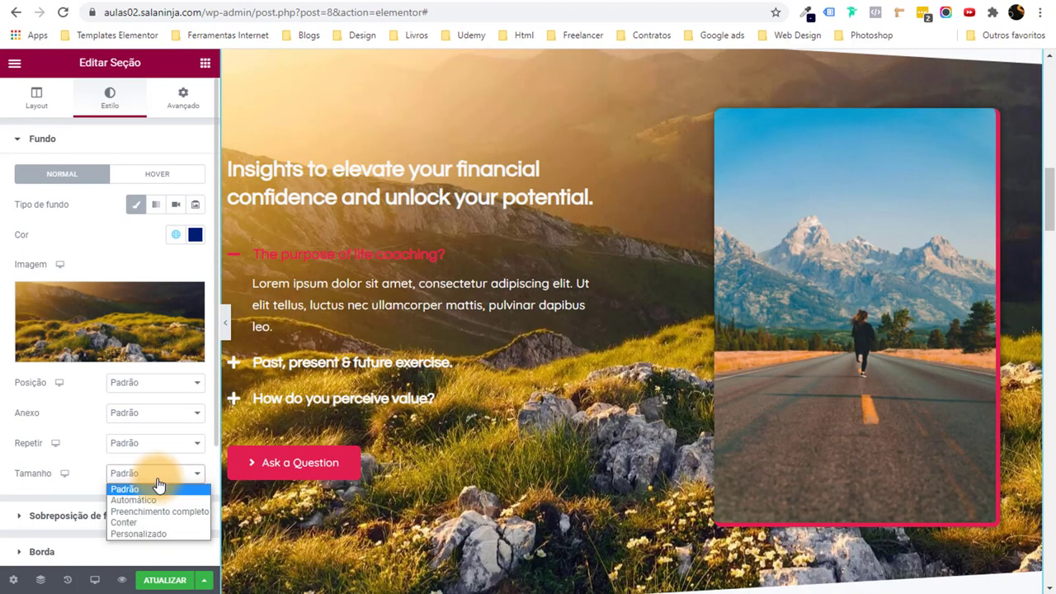
click(158, 511)
click(153, 382)
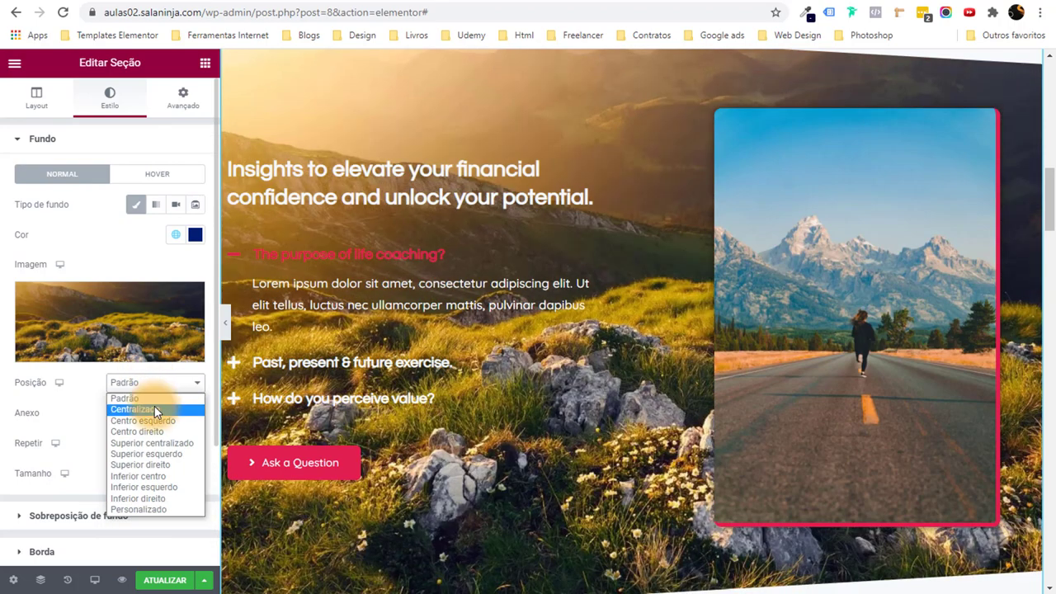
click(154, 410)
click(225, 323)
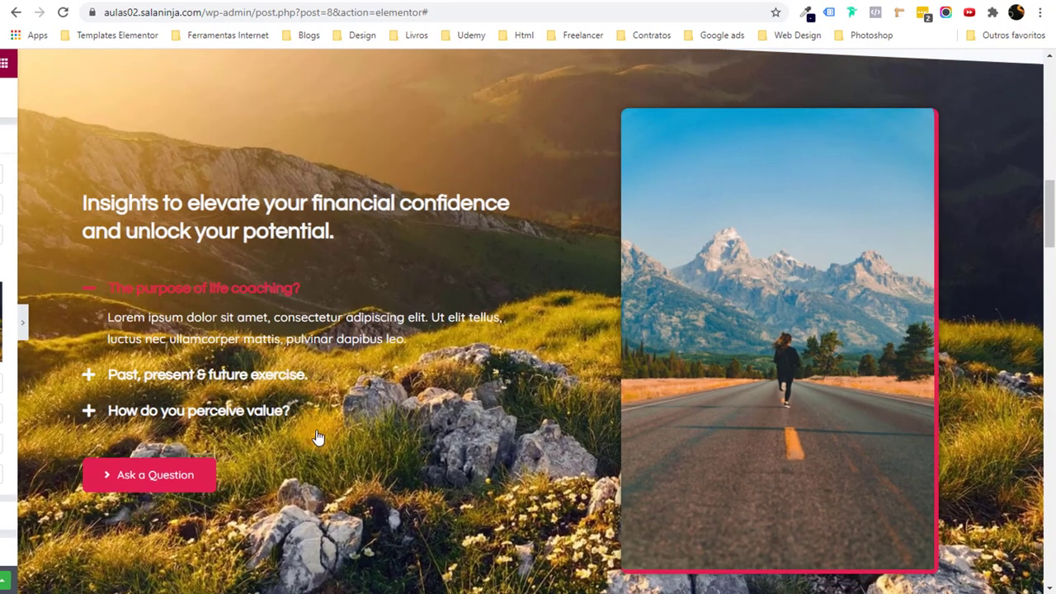
scroll(501, 365, up, 3)
scroll(401, 419, down, 5)
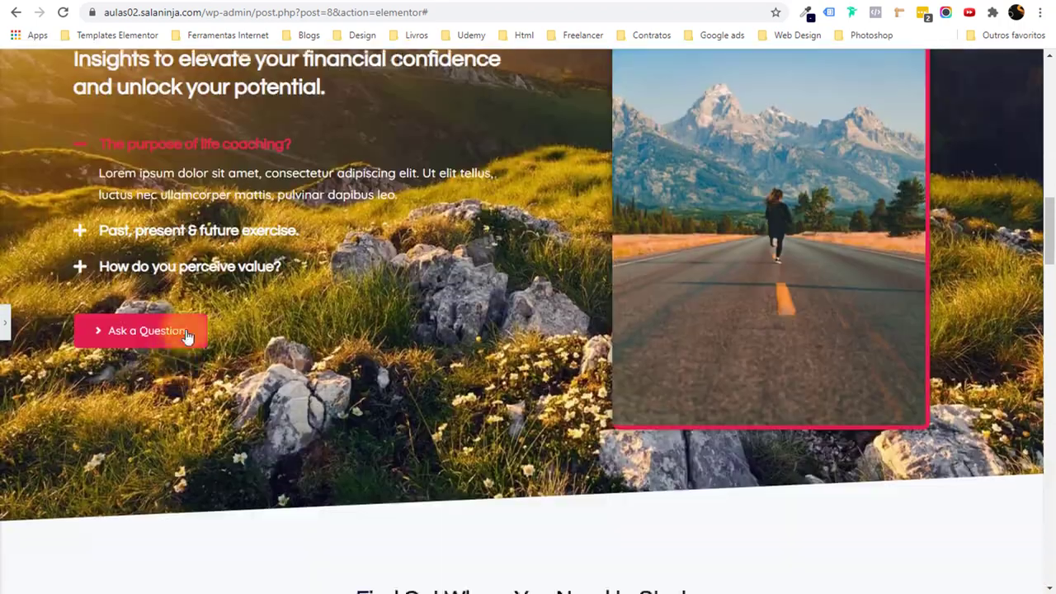
scroll(188, 334, up, 2)
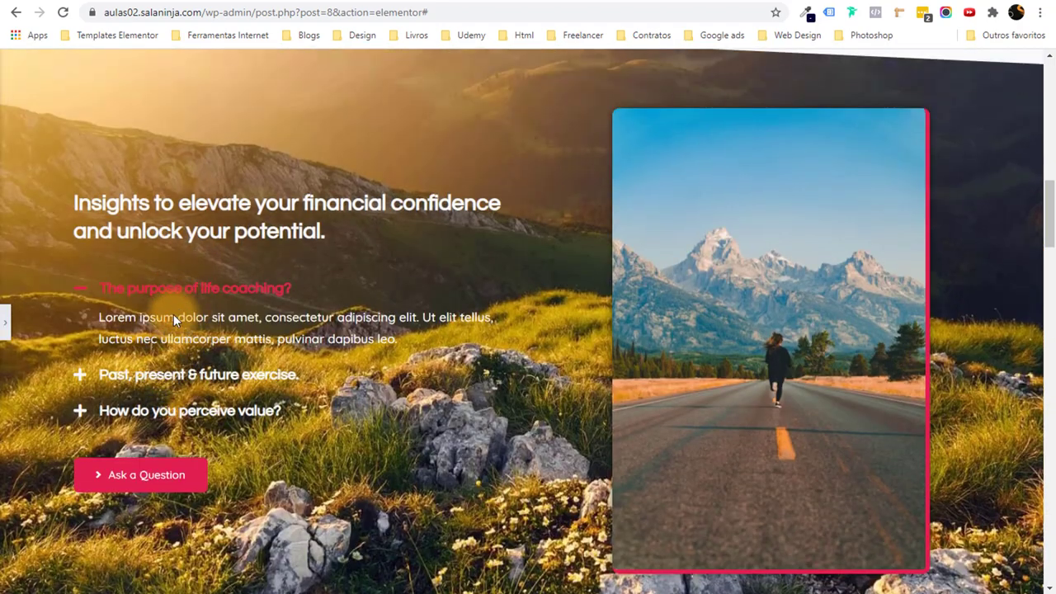
click(4, 324)
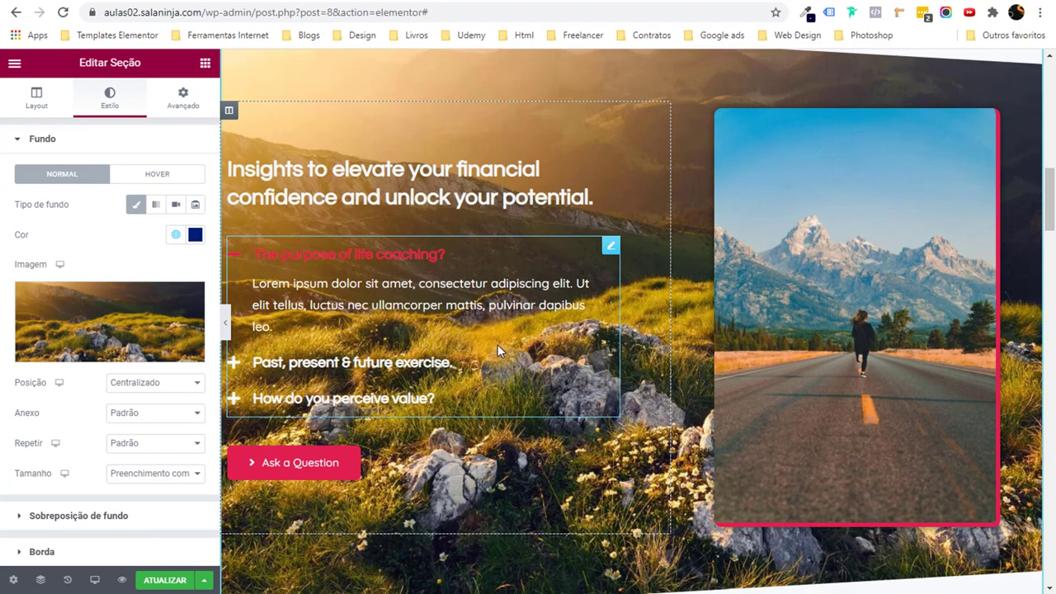
Add a classic navy global-colour overlay at 0.9 opacity and preview the section.
click(83, 515)
click(176, 240)
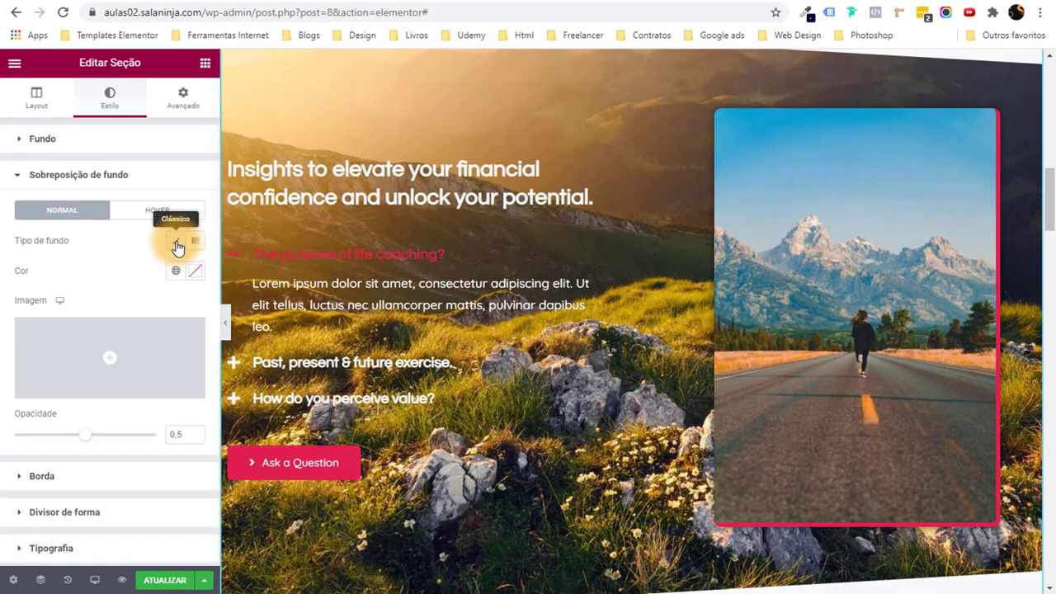
click(176, 272)
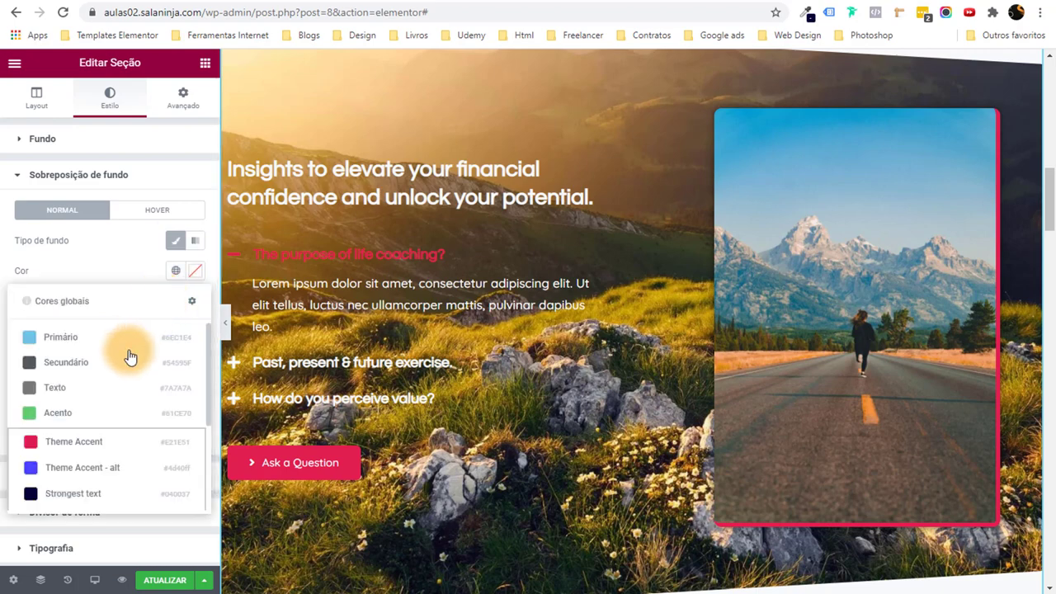
scroll(105, 445, down, 2)
click(105, 445)
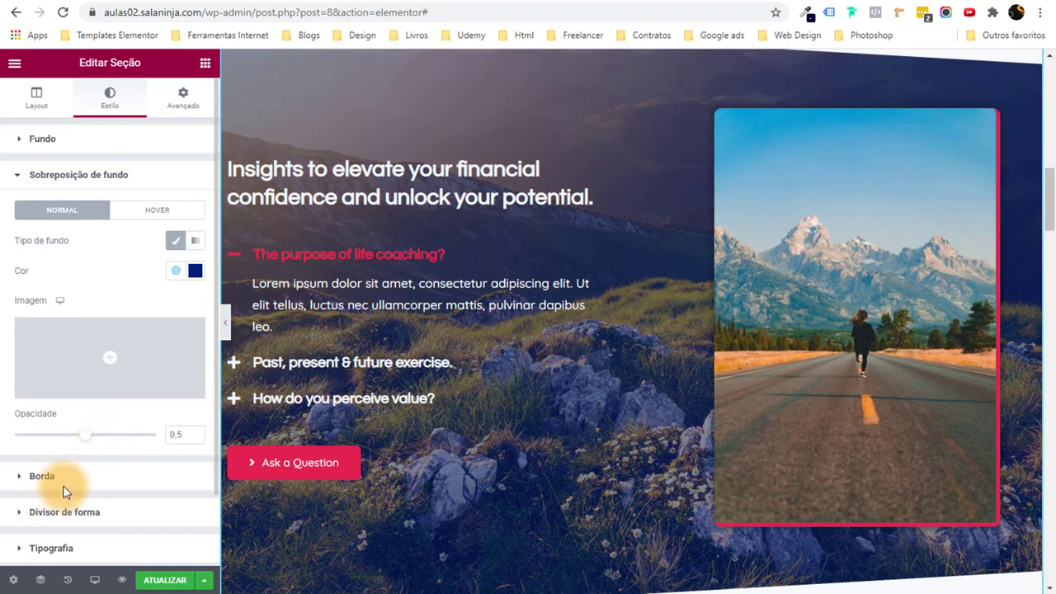
drag(93, 442, 136, 443)
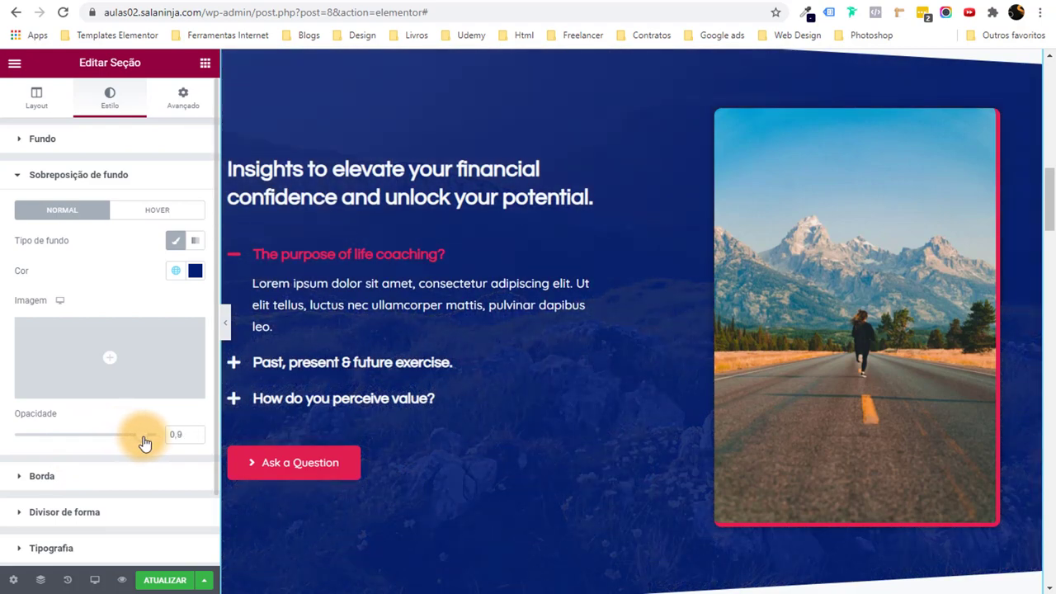
click(229, 328)
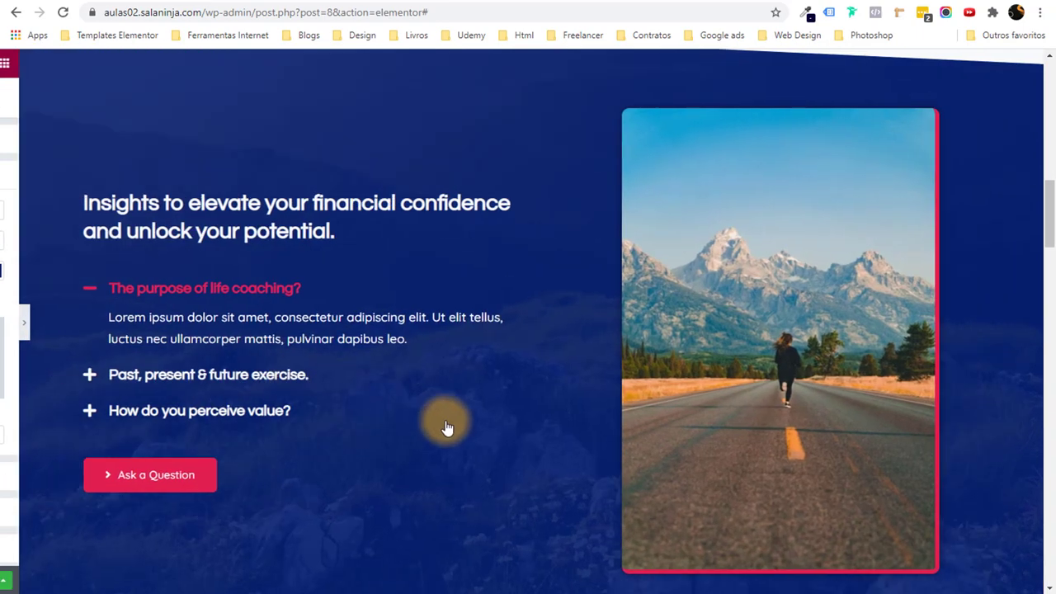
scroll(446, 427, down, 2)
scroll(553, 237, up, 4)
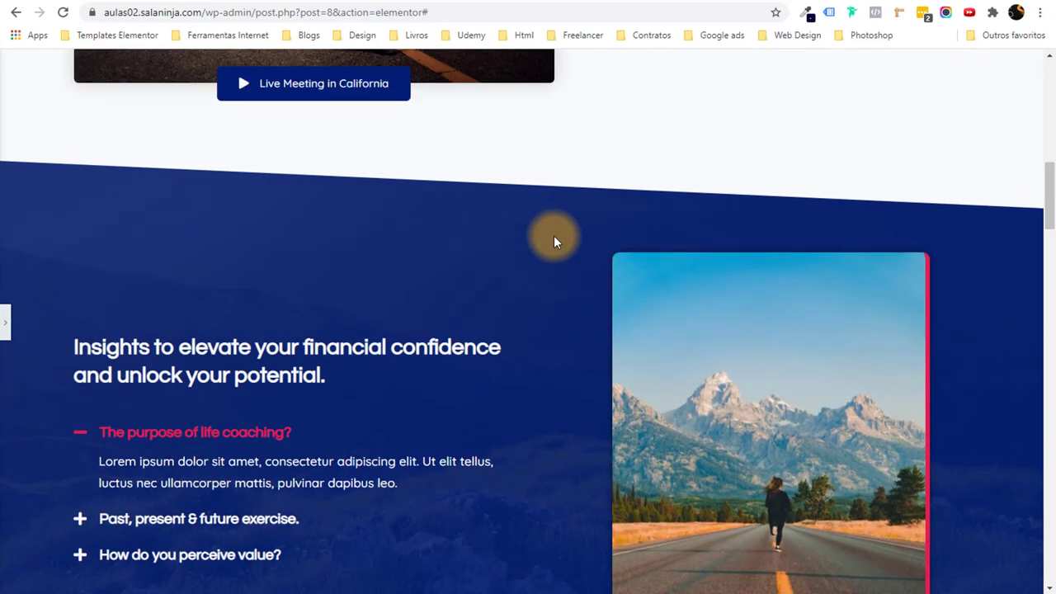
scroll(545, 251, down, 3)
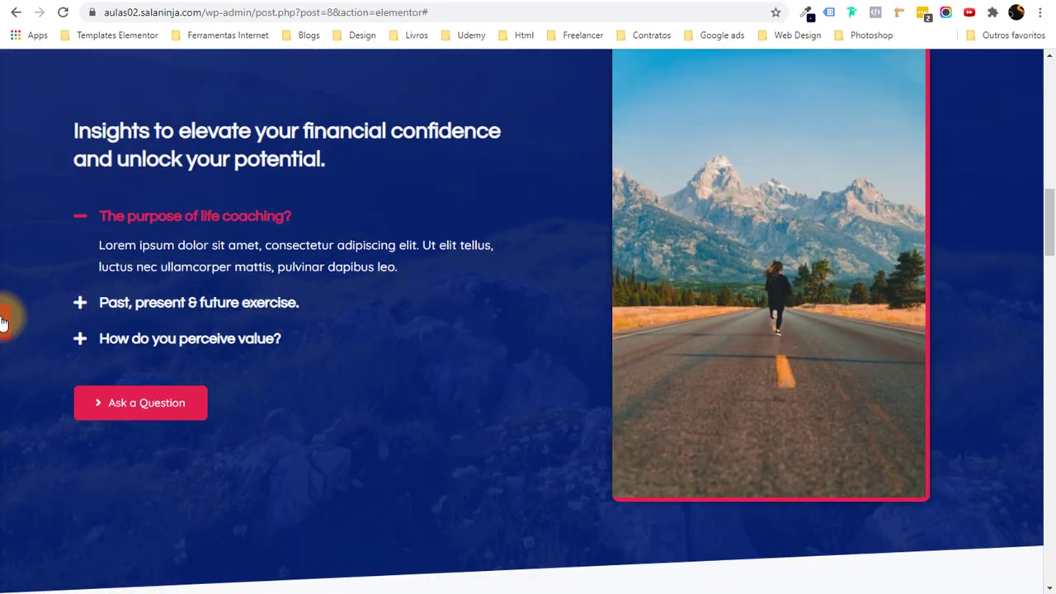
click(2, 321)
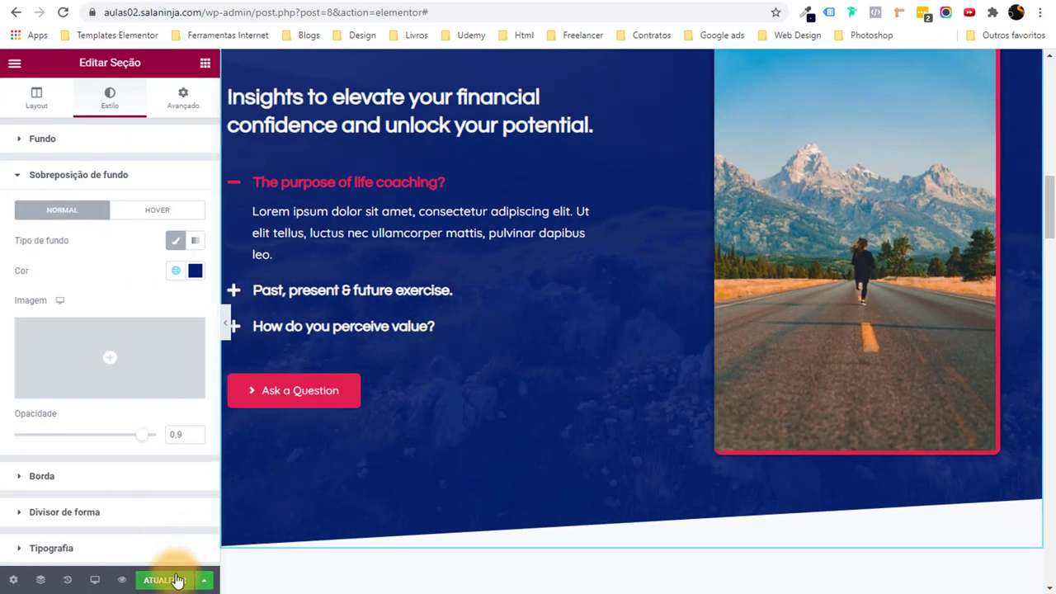
Save the page with ATUALIZAR.
click(176, 580)
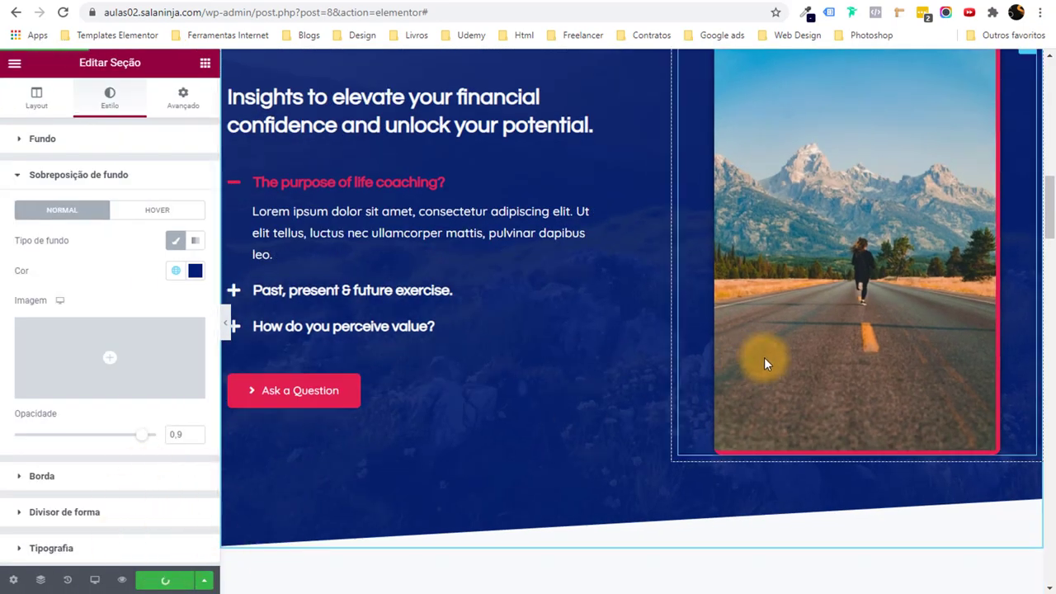
scroll(764, 357, down, 5)
scroll(744, 369, down, 6)
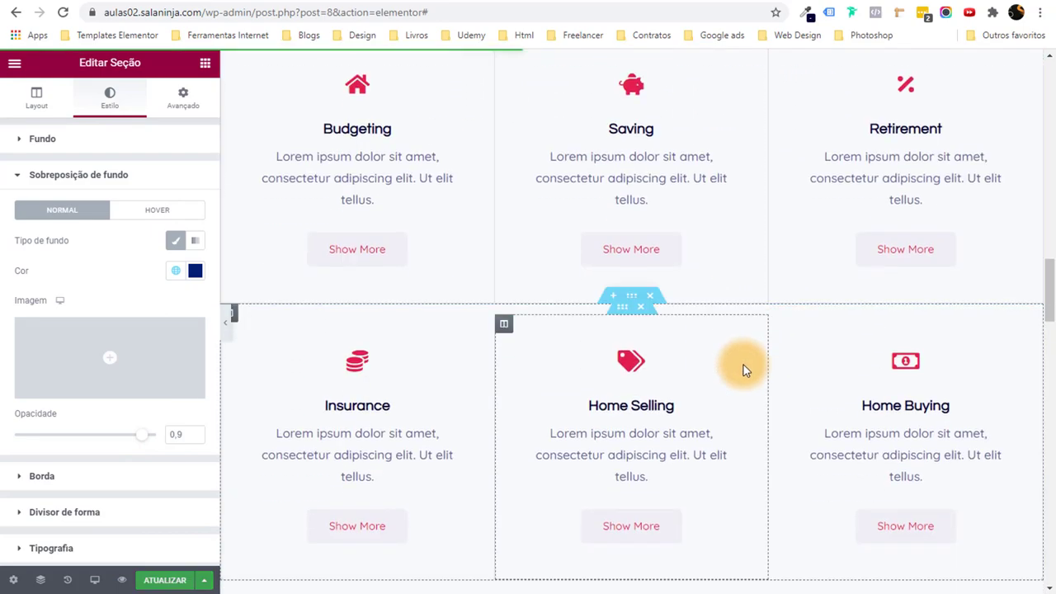
Select the placeholder paragraph under 'Find Out Where You Need to Start' and the Budgeting description.
scroll(742, 369, up, 1)
scroll(666, 271, up, 7)
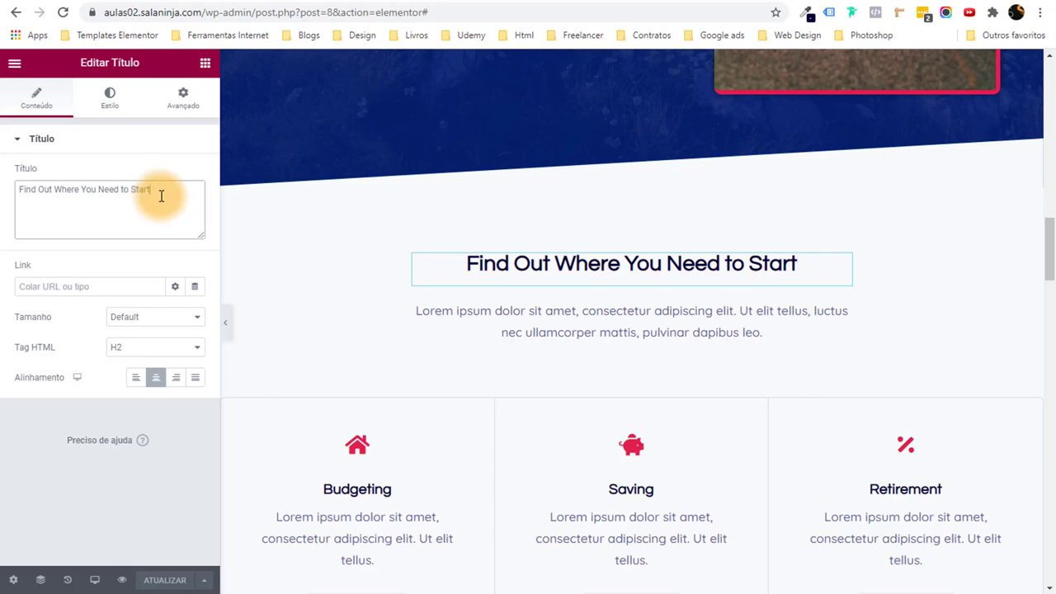
click(653, 310)
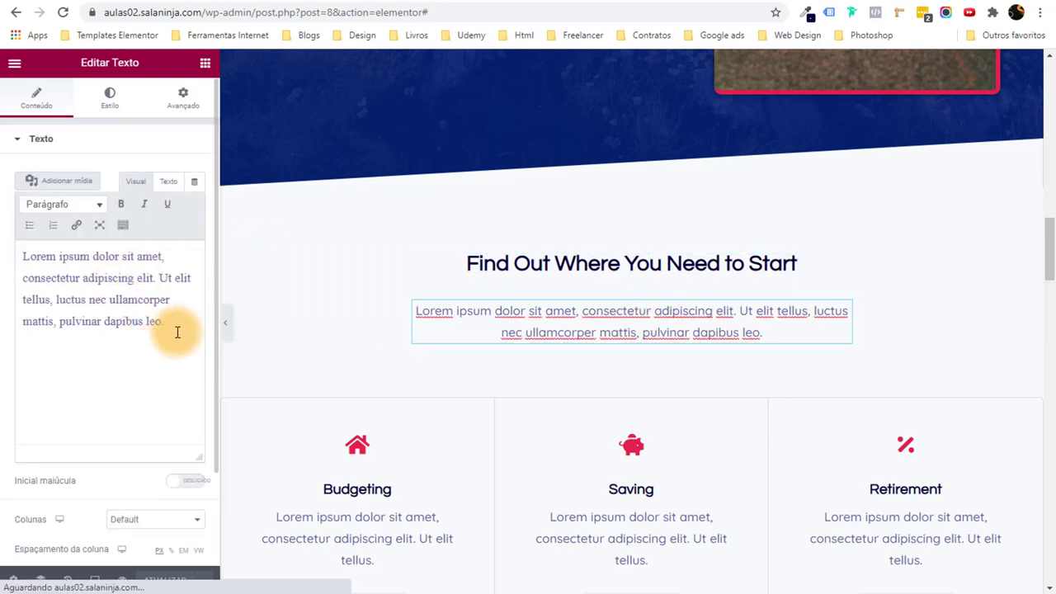
drag(172, 330, 17, 256)
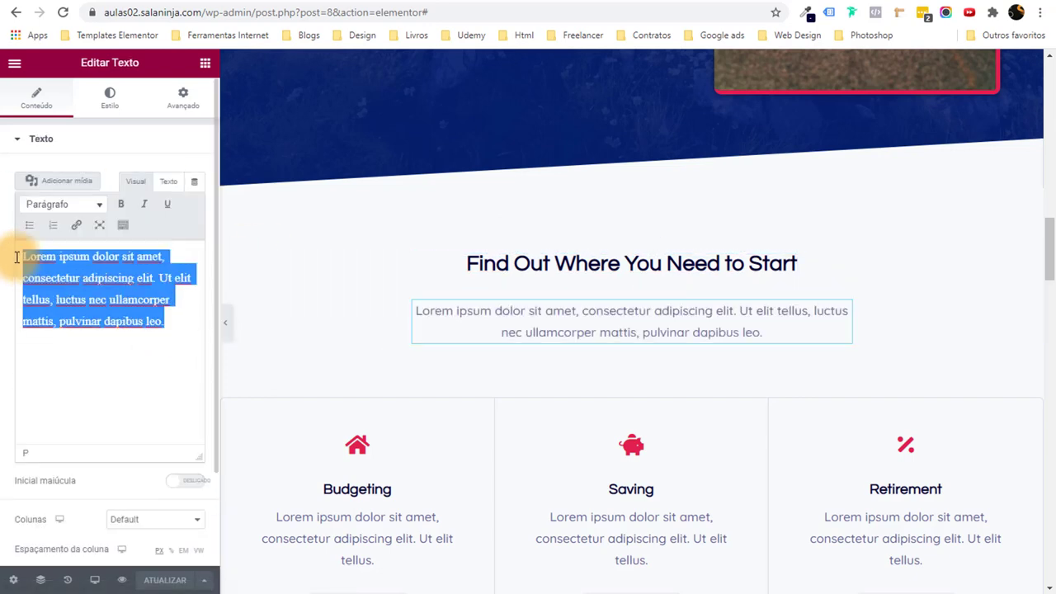
scroll(375, 358, down, 3)
scroll(544, 276, up, 1)
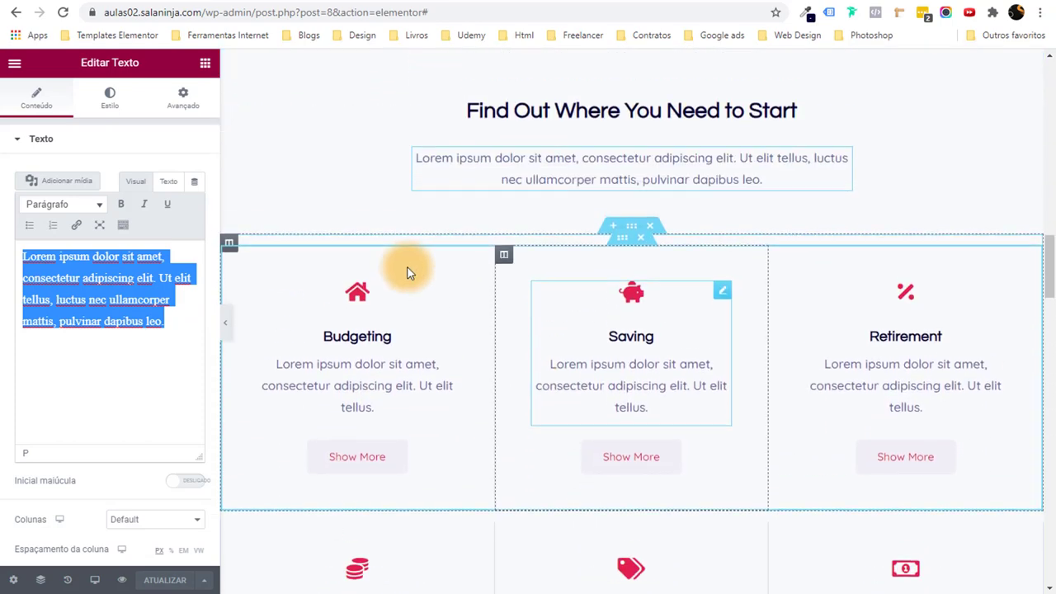
click(381, 330)
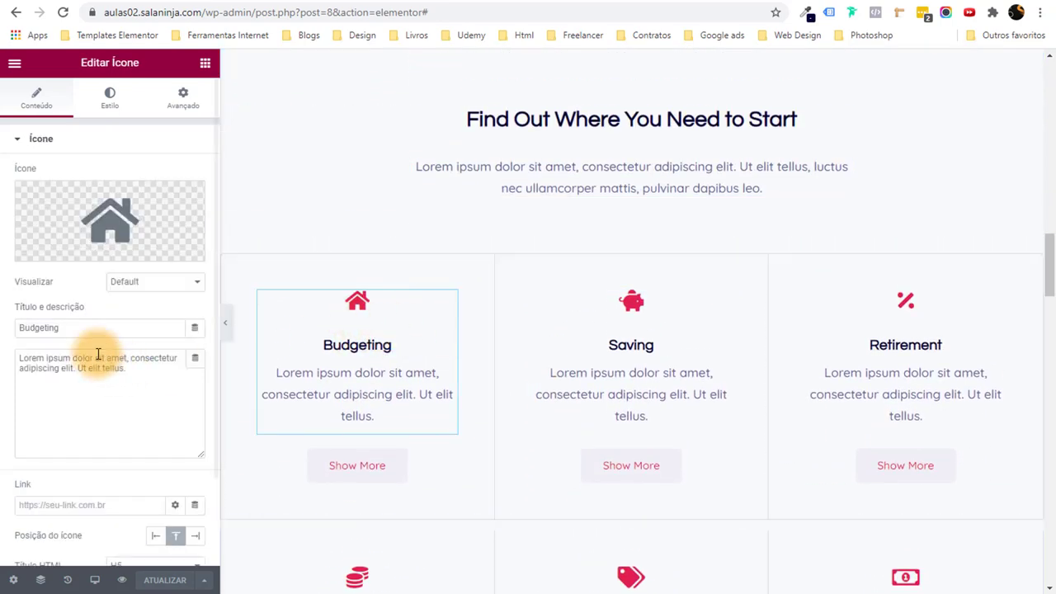
click(55, 411)
scroll(139, 411, down, 2)
scroll(476, 346, down, 3)
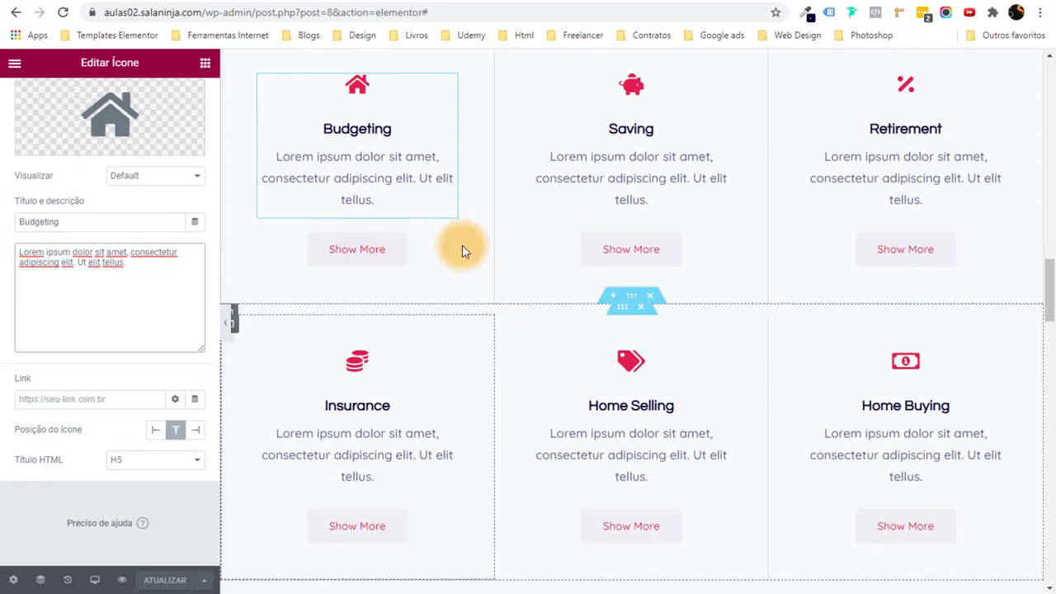
scroll(437, 251, up, 2)
Give the Budgeting Show More button a navy Strong Text background and white text.
click(447, 389)
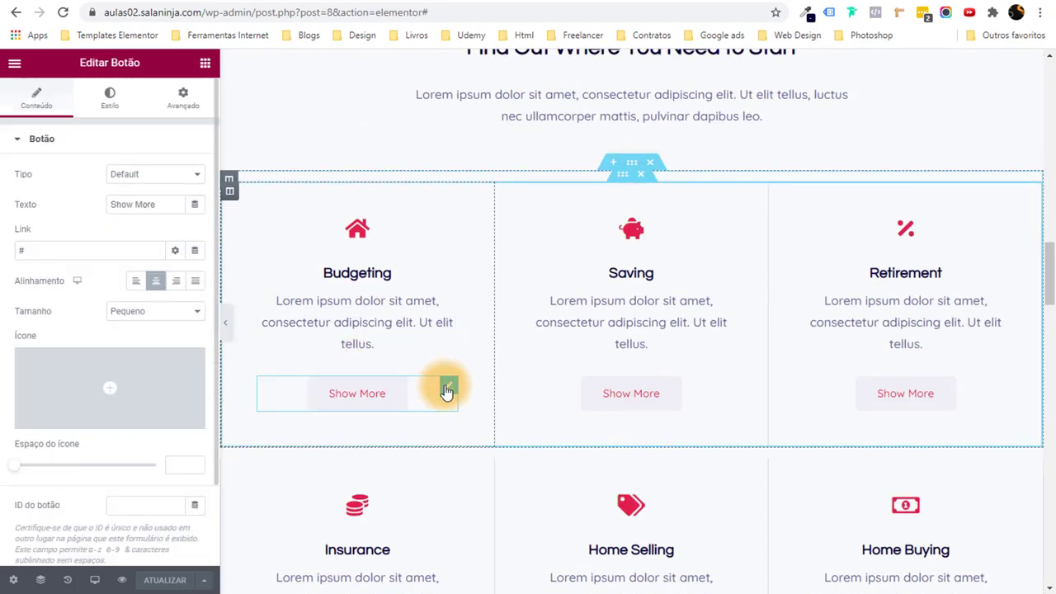
click(113, 103)
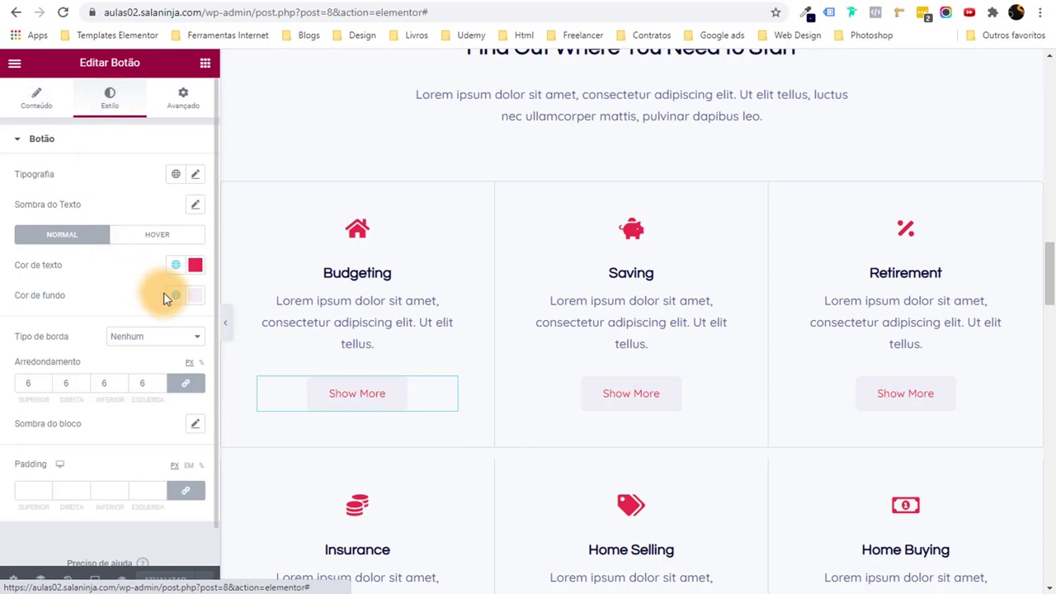
click(176, 296)
scroll(141, 379, down, 2)
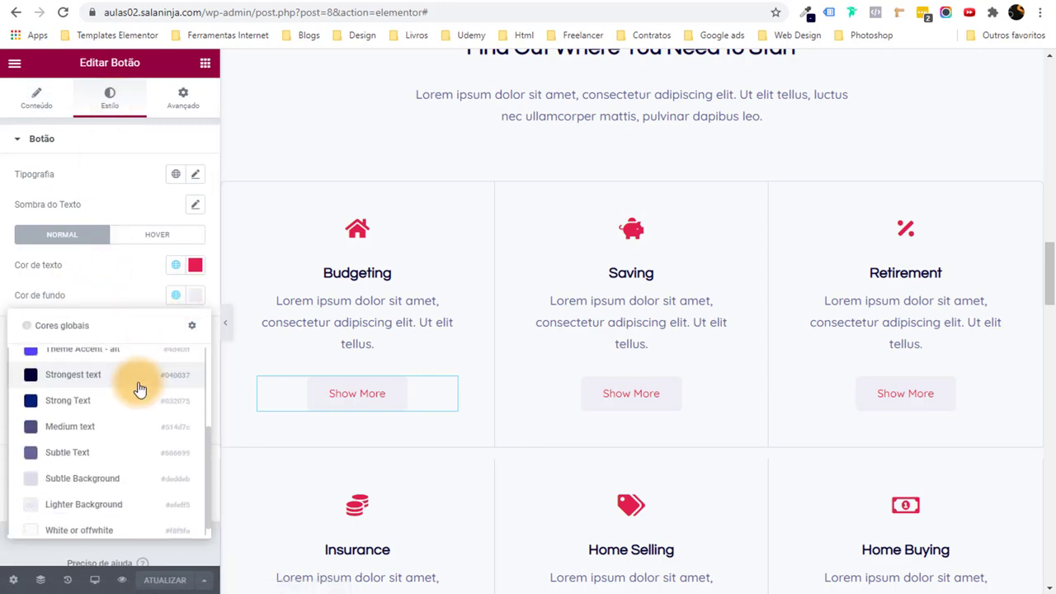
click(122, 404)
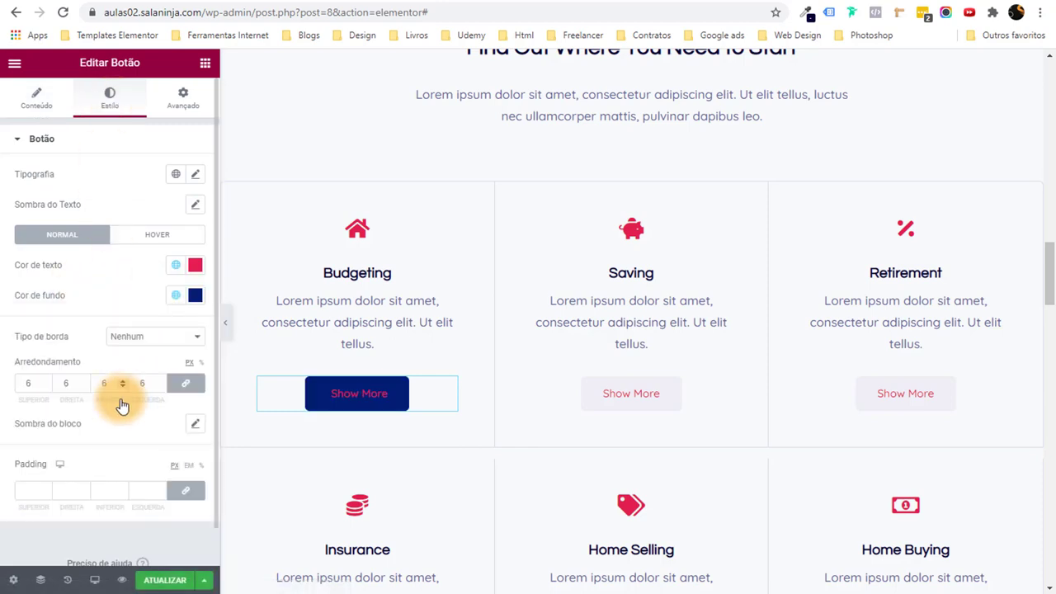
click(175, 268)
scroll(149, 372, down, 2)
click(110, 488)
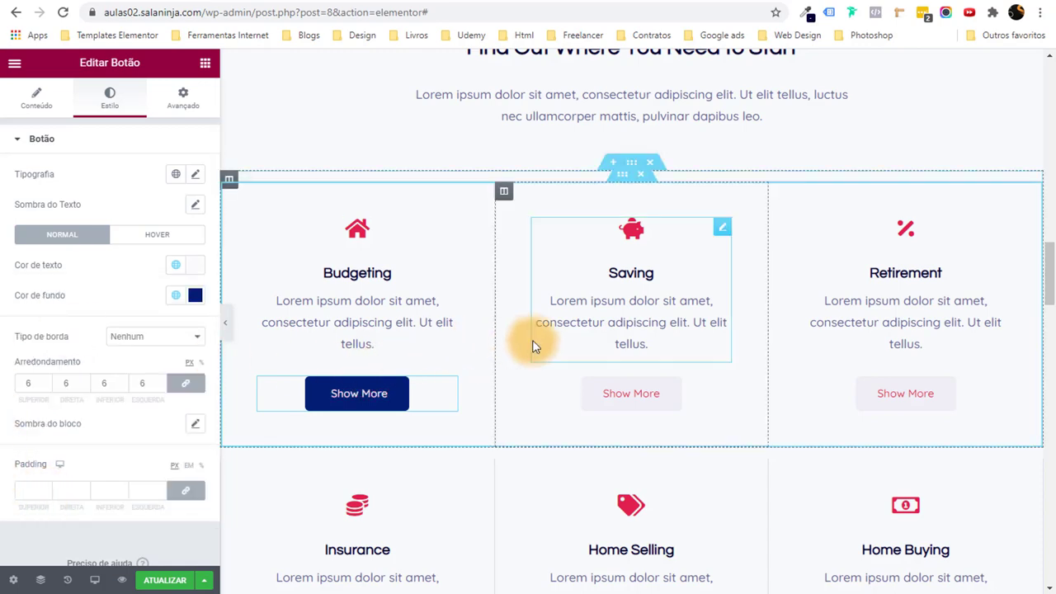
scroll(435, 289, down, 2)
scroll(949, 384, down, 2)
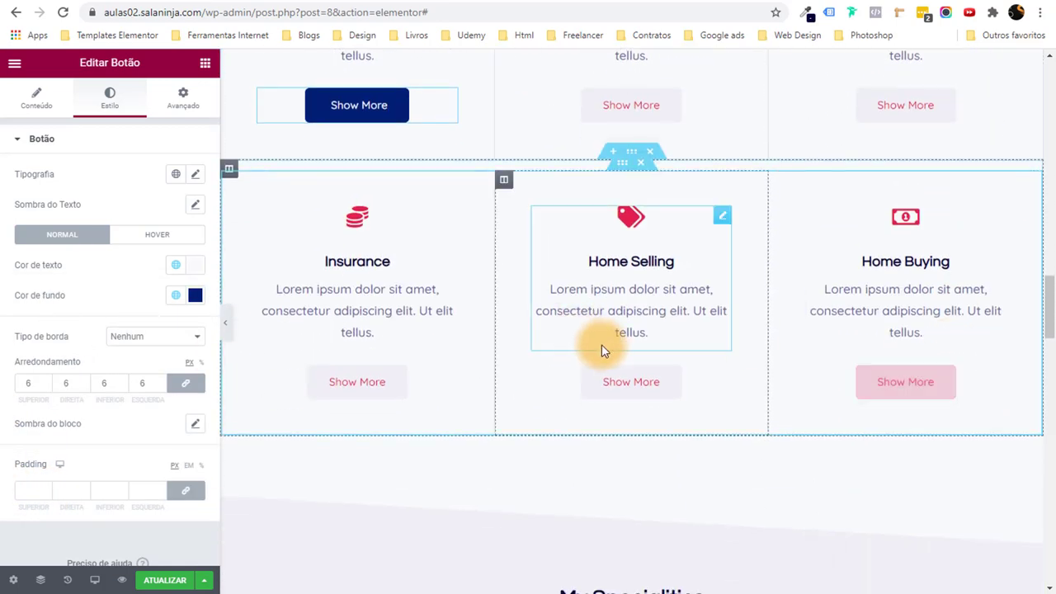
scroll(603, 349, up, 2)
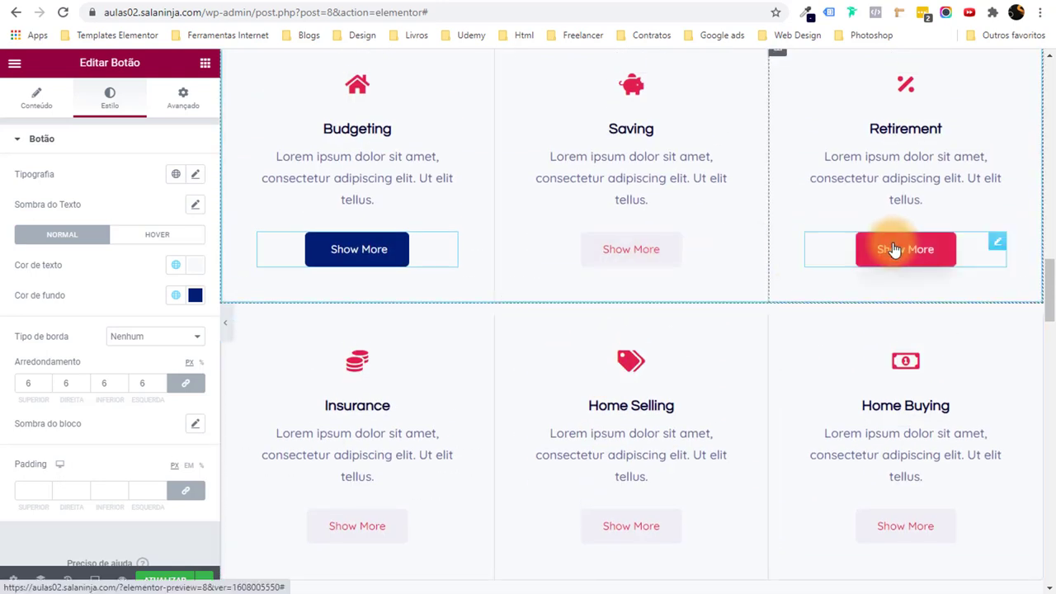
Copy the Budgeting button style and paste it onto the Saving and Retirement buttons.
right_click(449, 246)
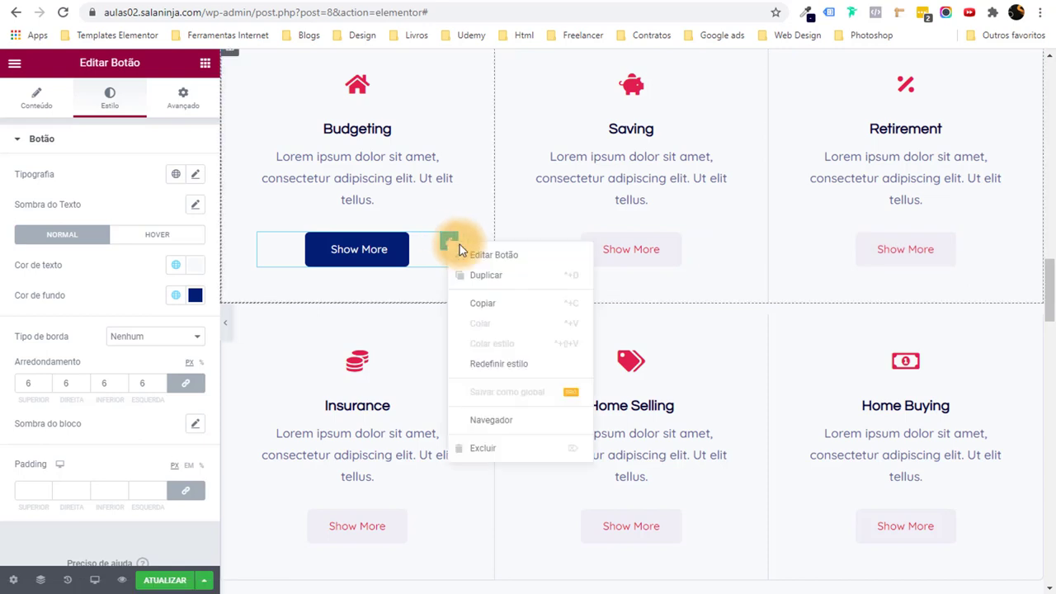
click(494, 307)
right_click(723, 244)
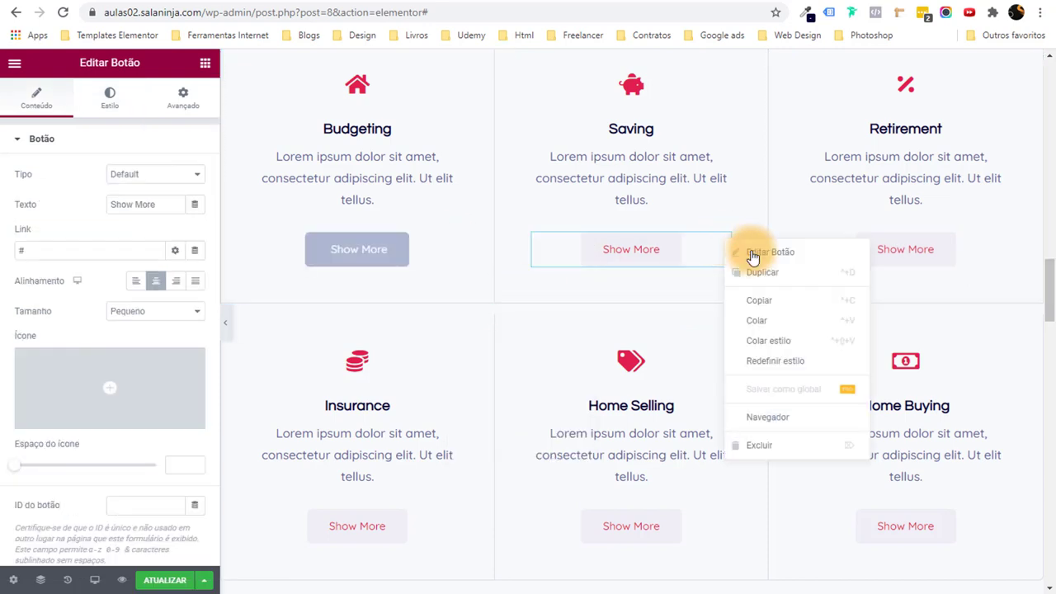
click(806, 348)
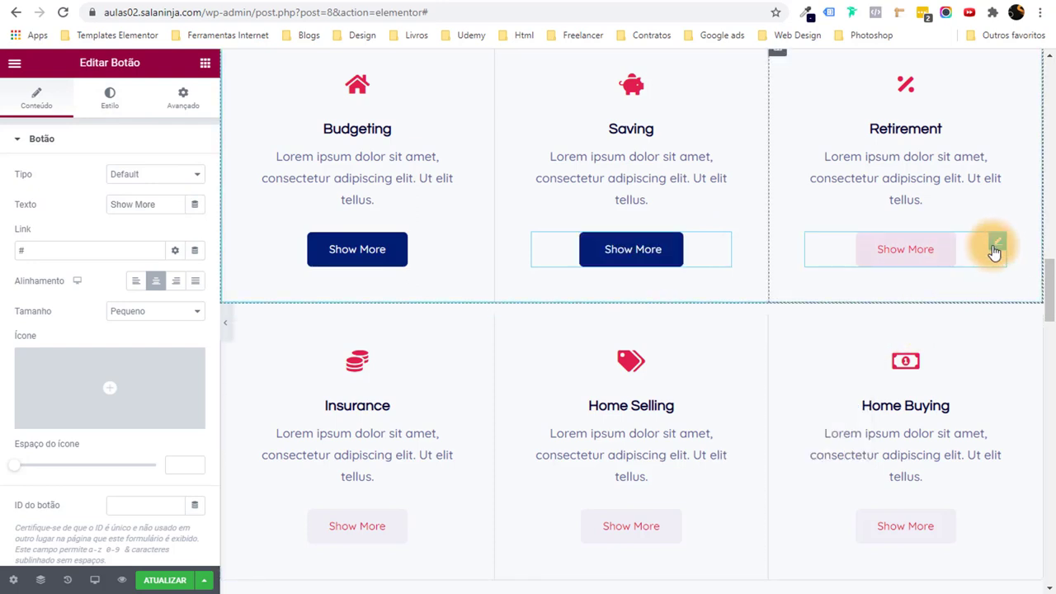
right_click(992, 246)
click(997, 345)
Paste the navy button style onto the Insurance, Home Selling and Home Buying buttons.
scroll(577, 359, down, 1)
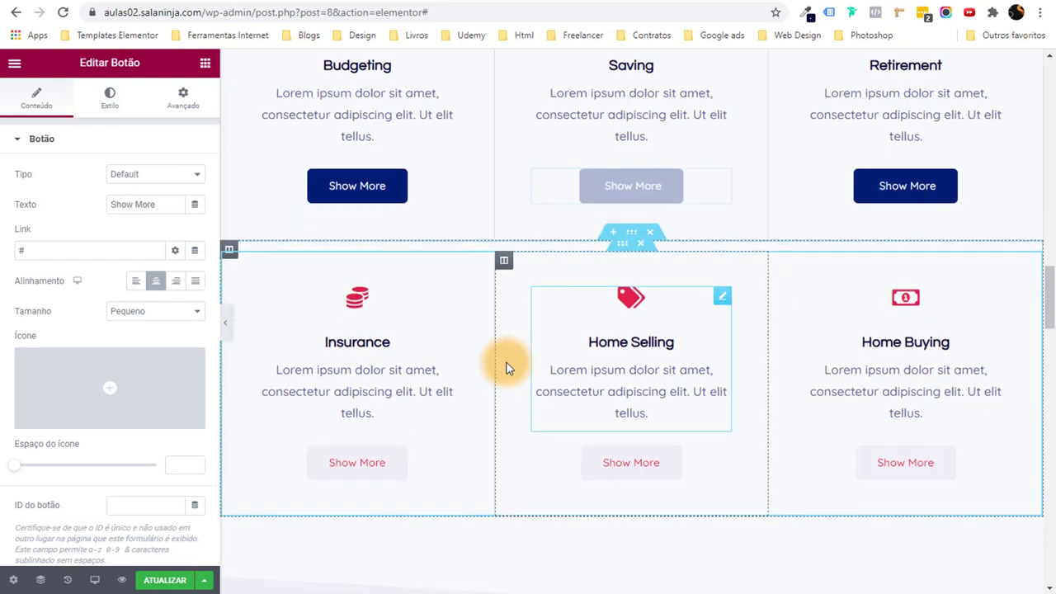
right_click(447, 449)
click(537, 477)
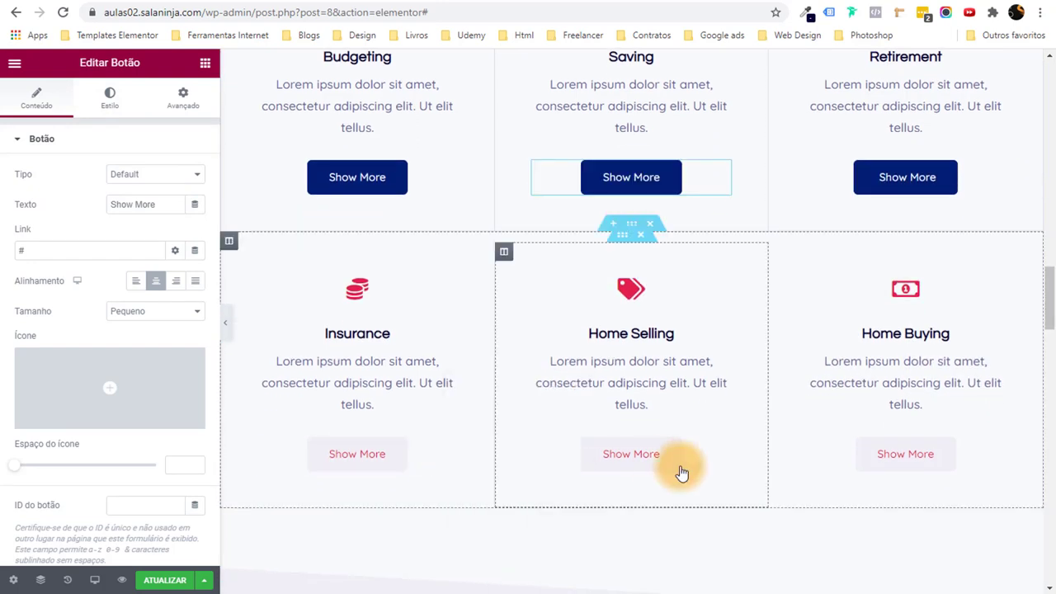
right_click(723, 448)
click(789, 477)
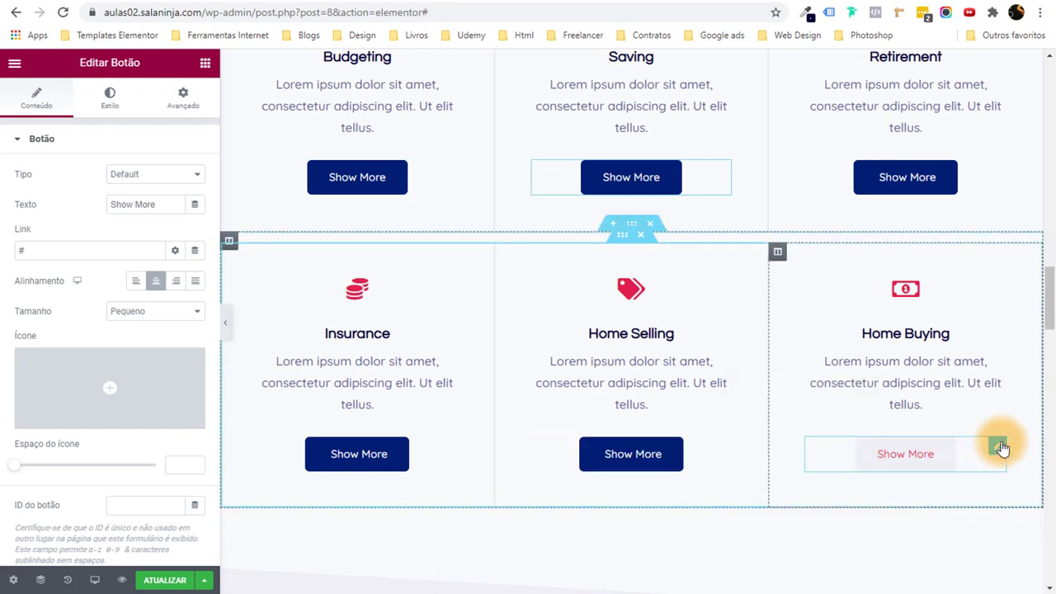
right_click(989, 452)
click(1006, 475)
scroll(530, 245, up, 3)
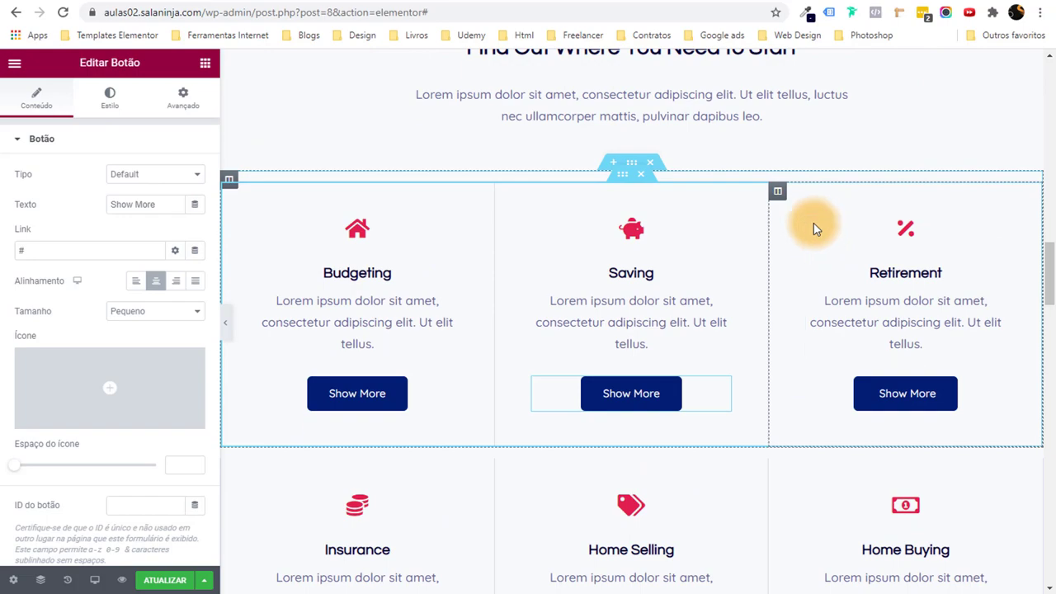
scroll(793, 194, up, 2)
scroll(783, 180, down, 10)
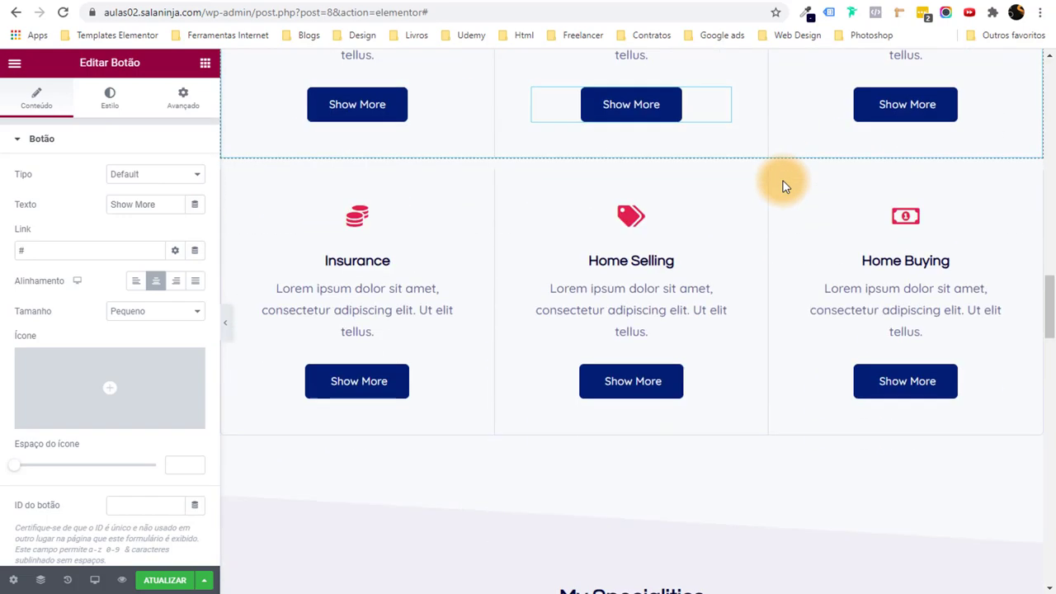
scroll(683, 260, down, 3)
scroll(676, 281, up, 4)
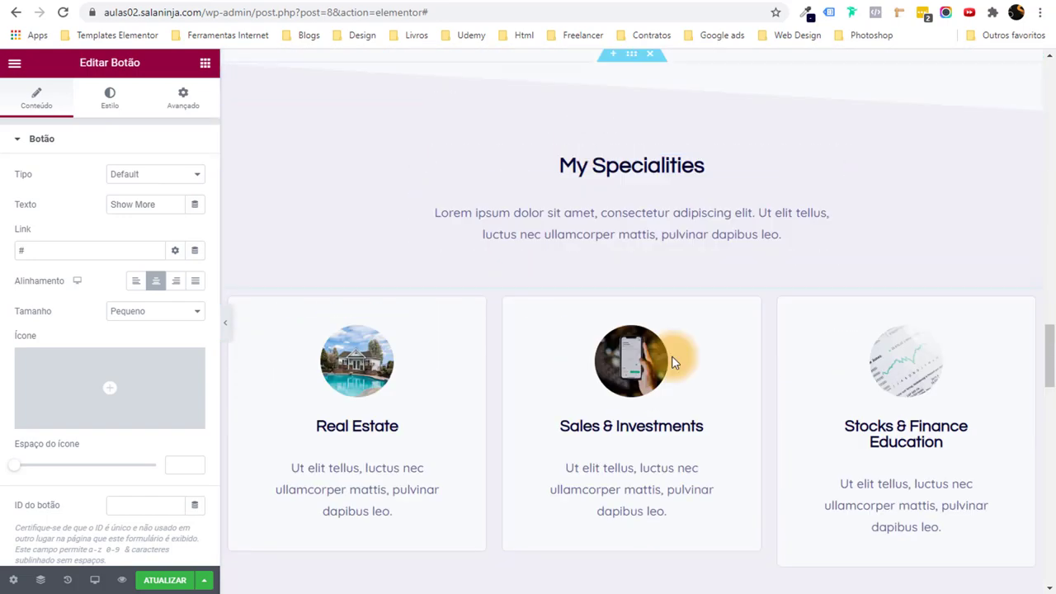
Set the My Specialities section background to navy Strong Text.
click(631, 128)
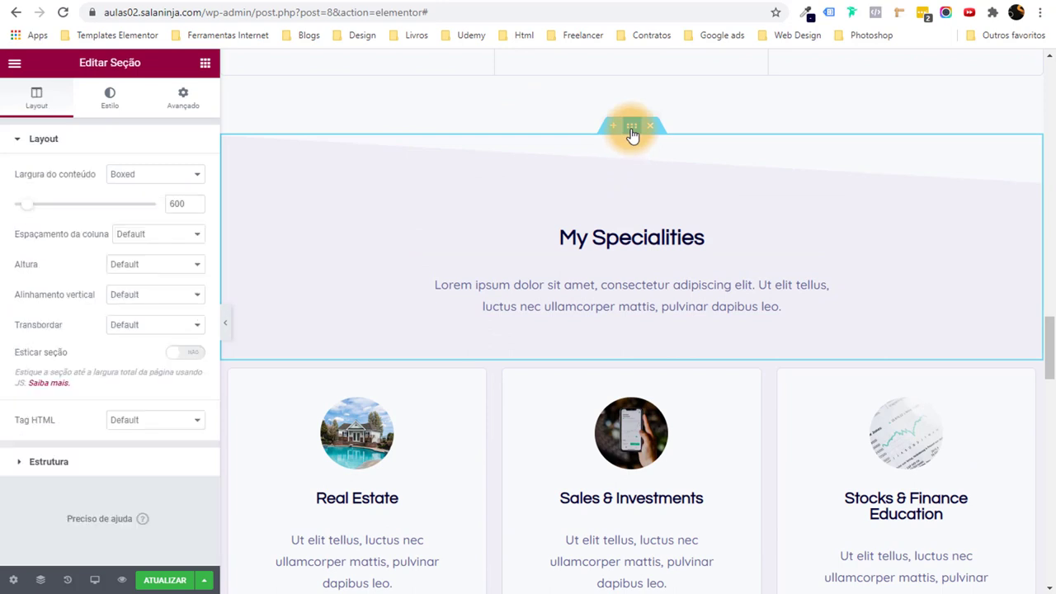
click(115, 113)
click(181, 236)
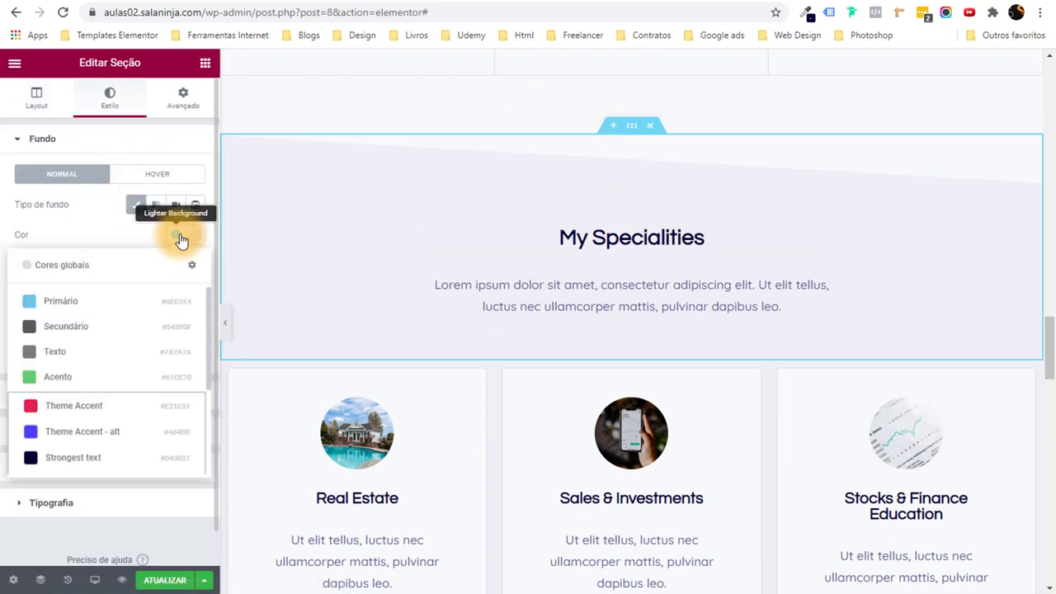
scroll(102, 353, down, 2)
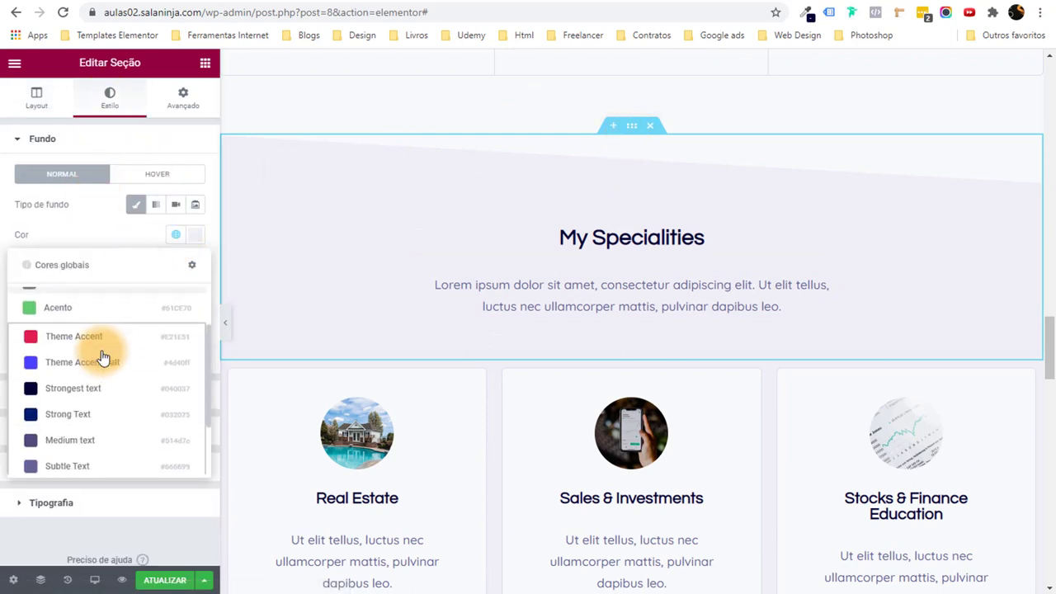
click(105, 413)
Colour the My Specialities heading White or offwhite.
click(496, 220)
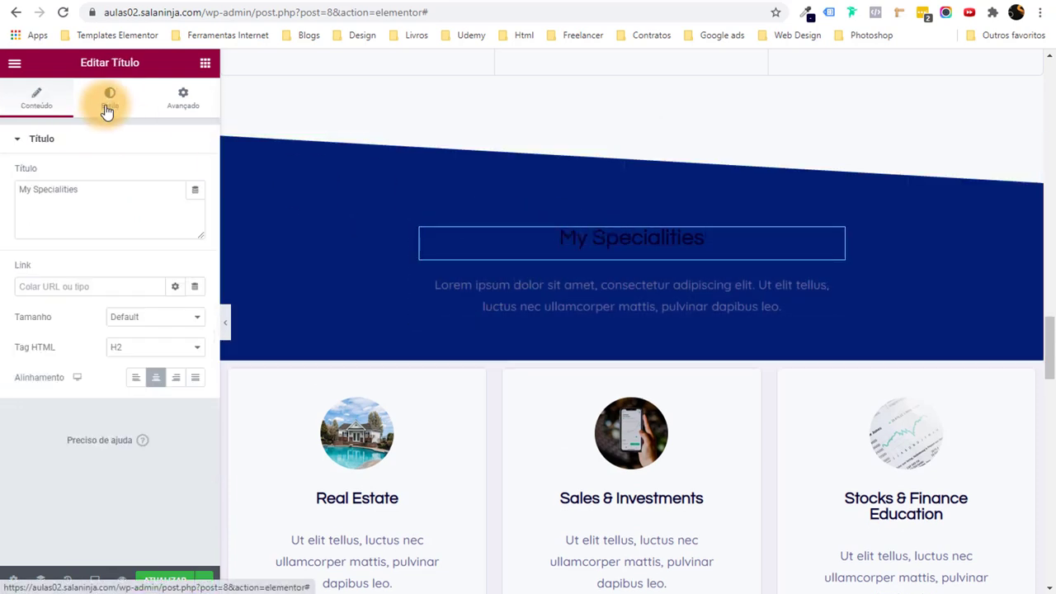
click(107, 111)
click(178, 176)
scroll(149, 347, down, 4)
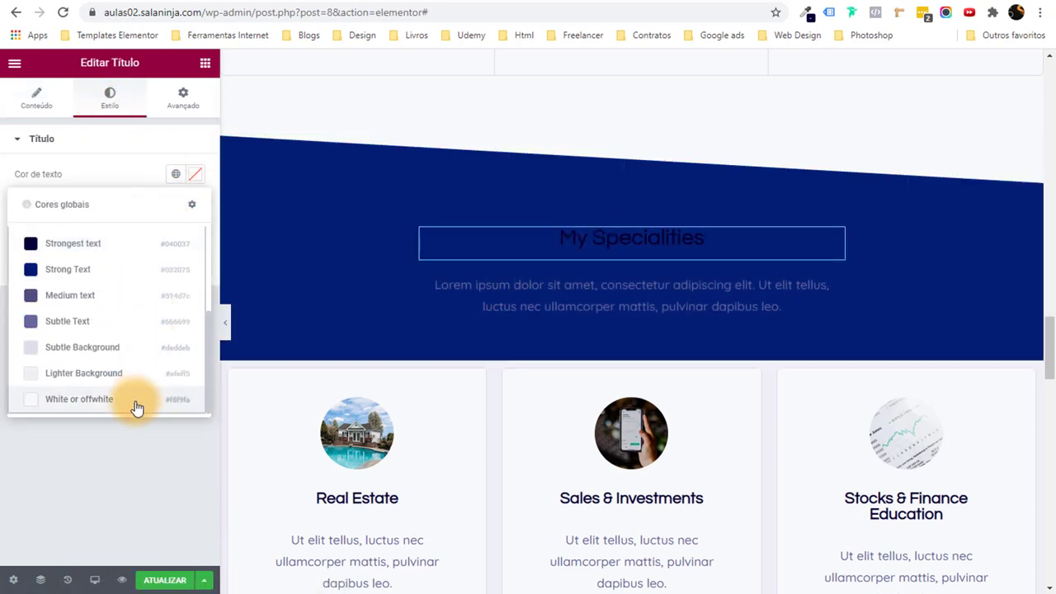
click(137, 408)
Colour the paragraph under the heading White or offwhite.
click(523, 287)
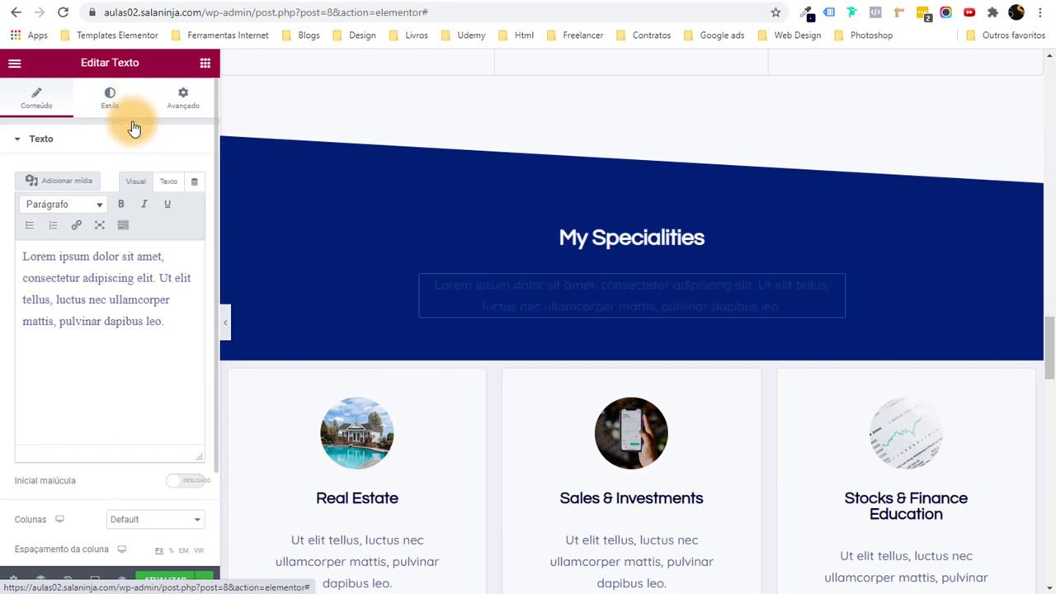
click(130, 107)
click(195, 204)
click(112, 377)
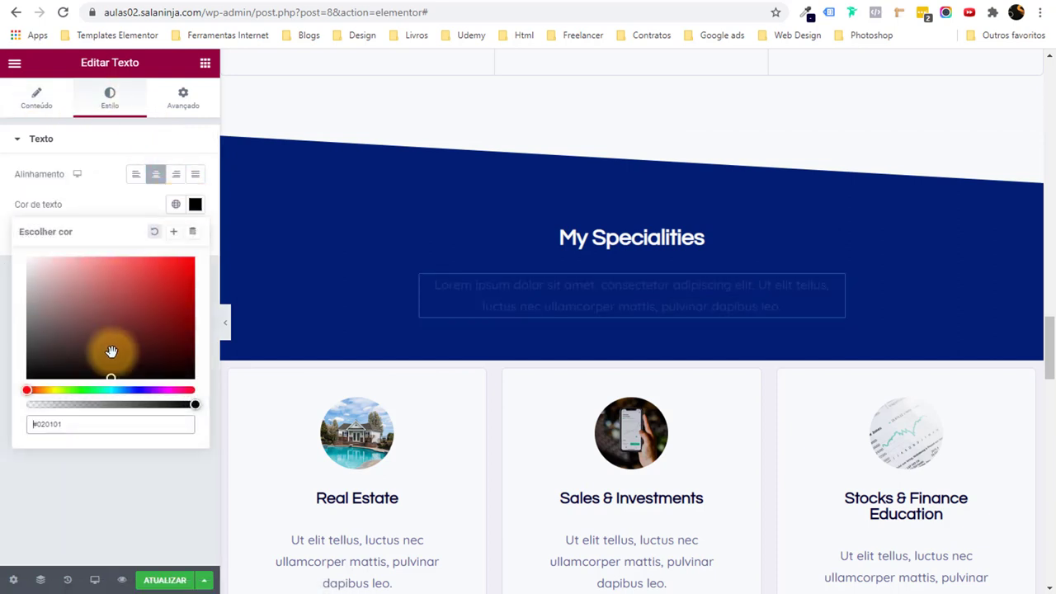
click(175, 204)
scroll(97, 402, down, 4)
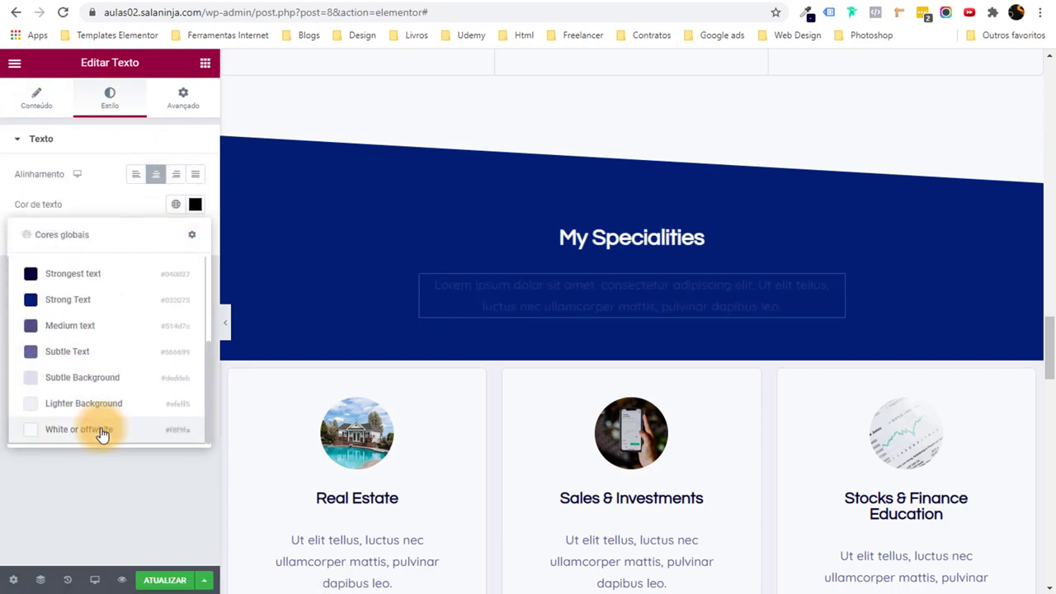
click(100, 431)
Set the specialty cards section background to navy Strong Text and preview full width.
scroll(479, 336, down, 2)
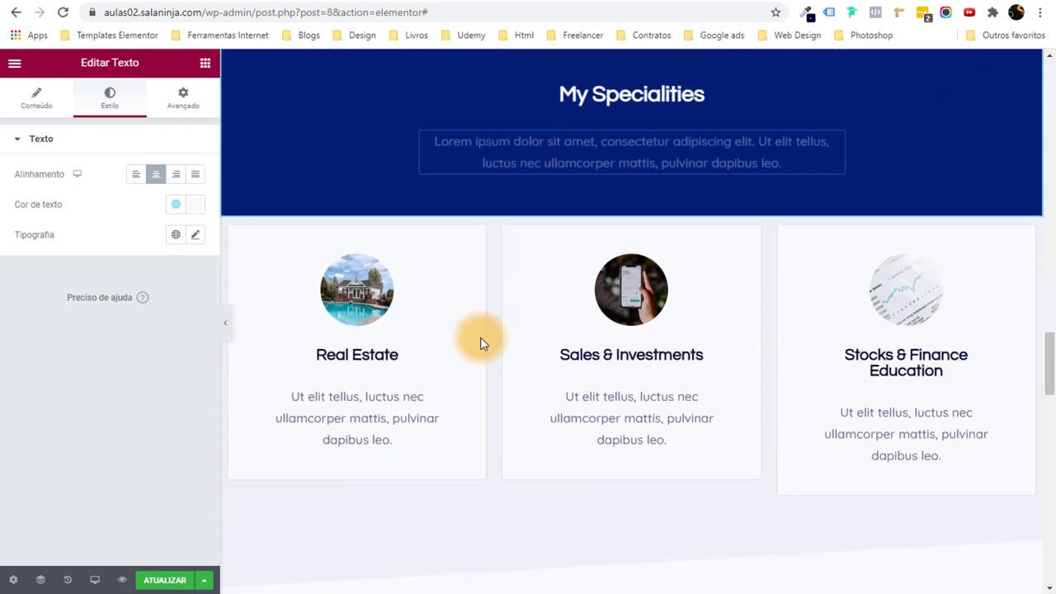
click(631, 210)
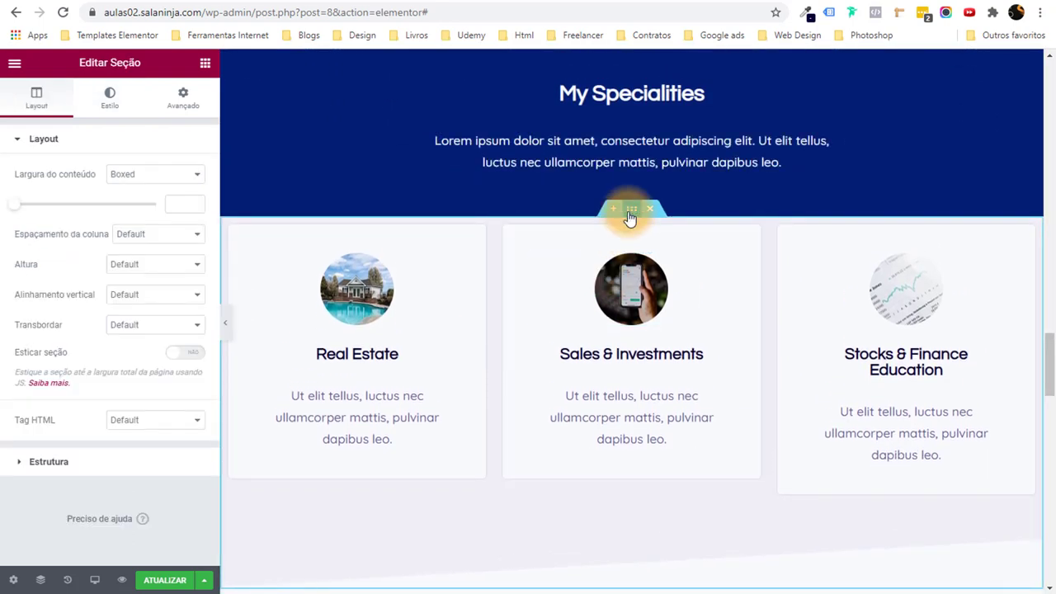
click(112, 99)
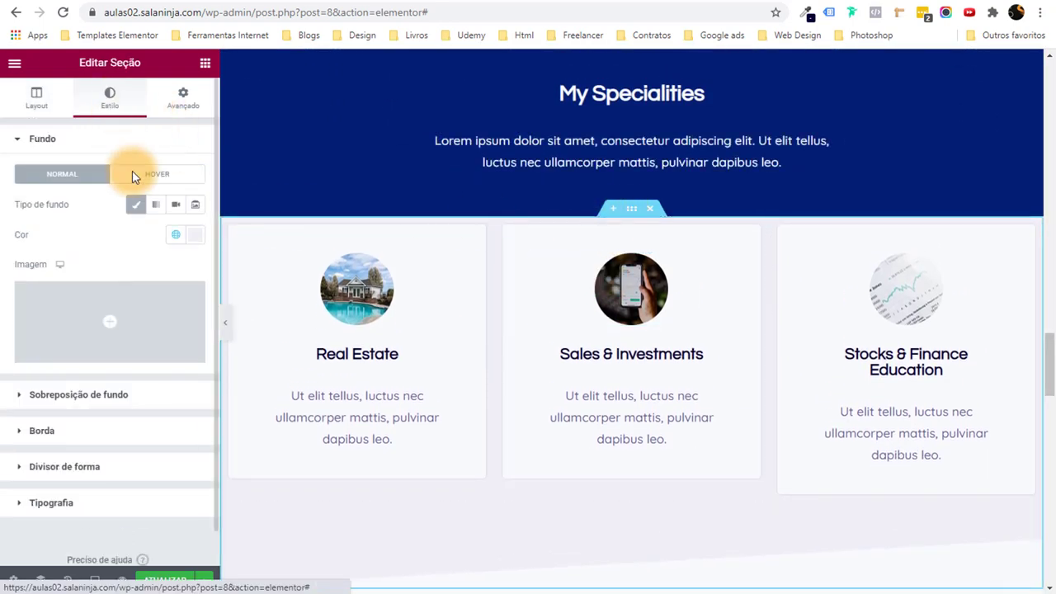
click(179, 239)
scroll(132, 363, down, 2)
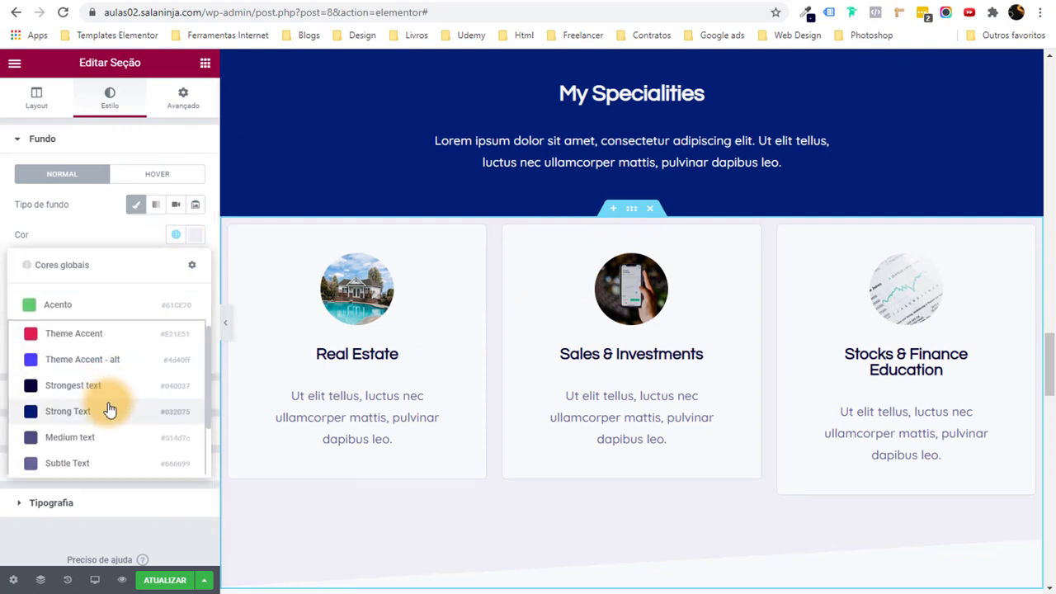
click(110, 409)
scroll(156, 387, down, 1)
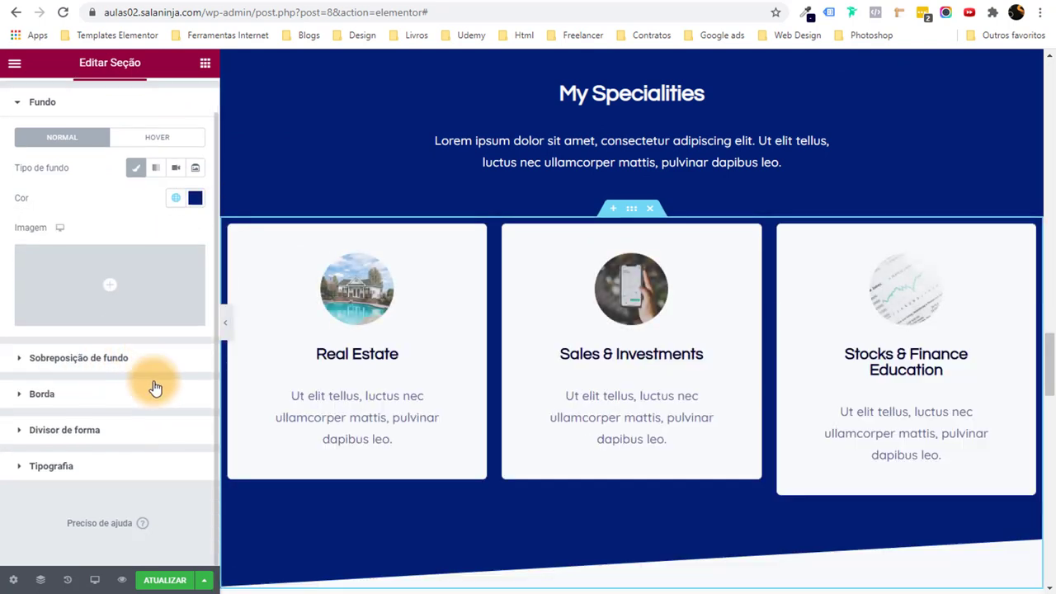
click(228, 329)
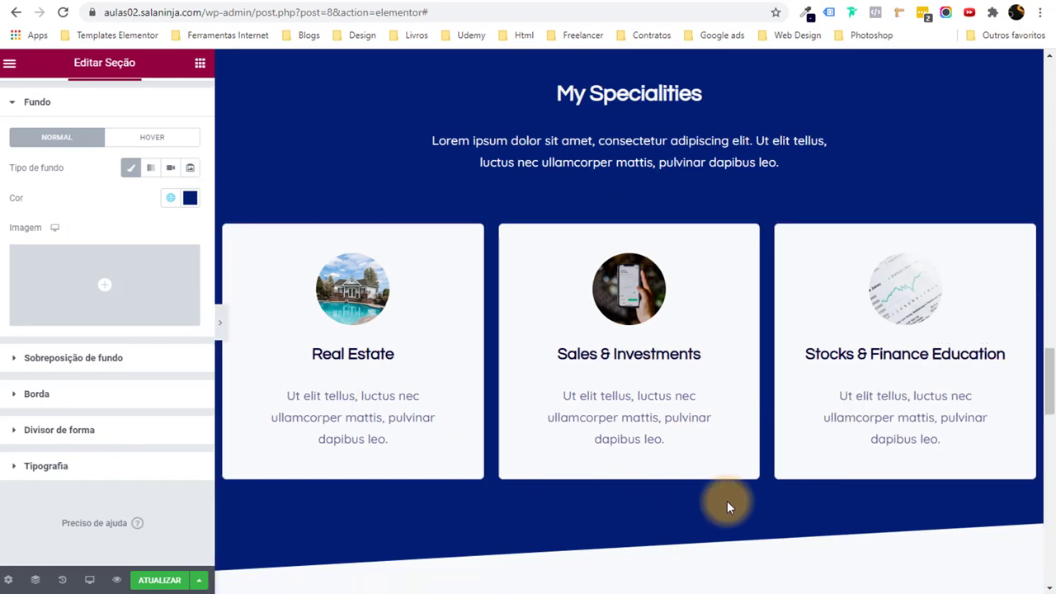
scroll(766, 493, up, 1)
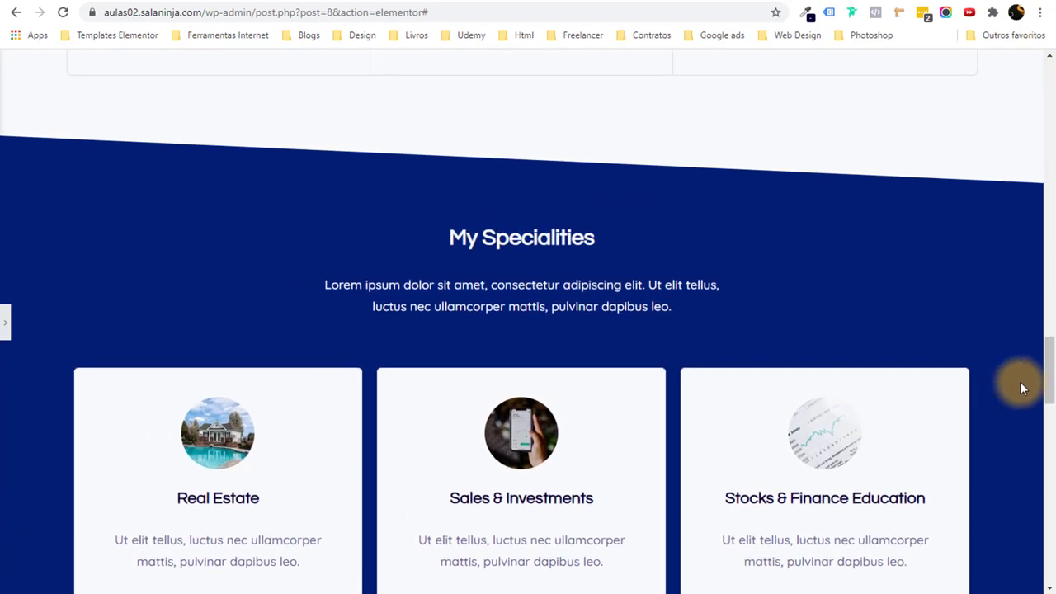
drag(1049, 381, 1049, 74)
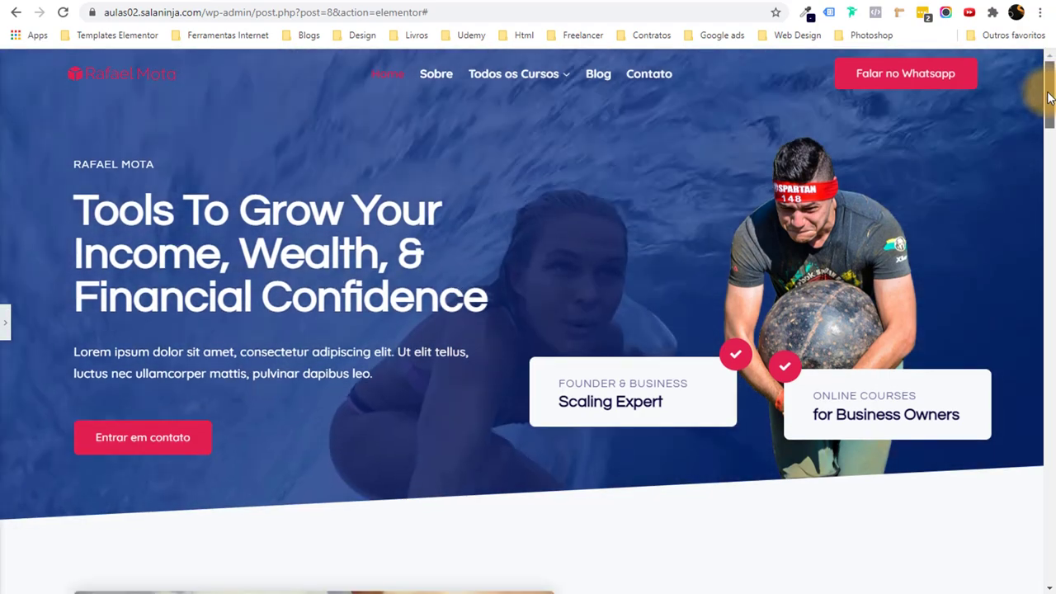
drag(1049, 79, 1019, 201)
scroll(412, 207, down, 2)
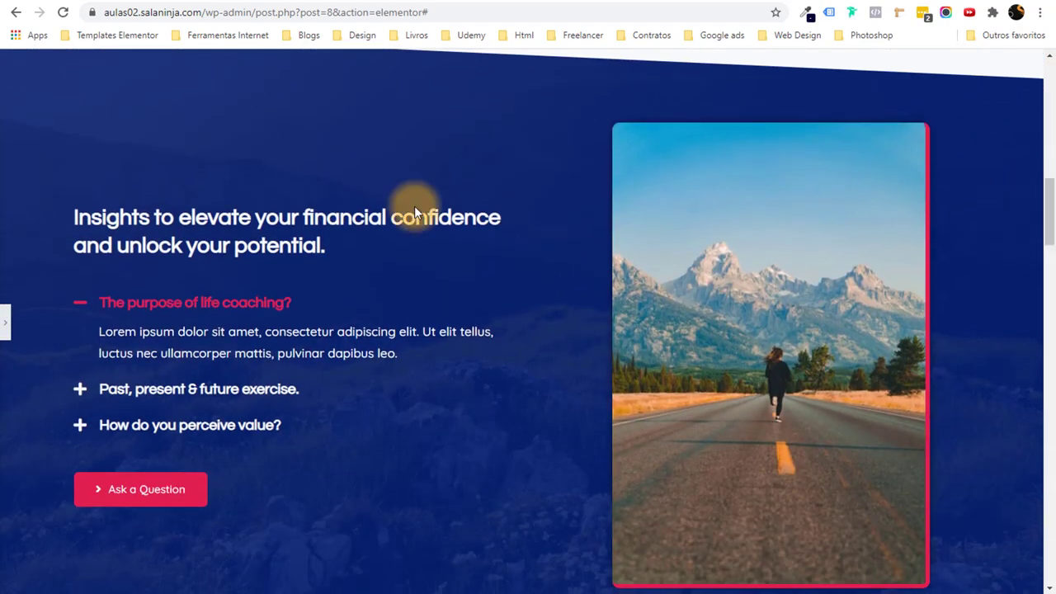
scroll(247, 375, down, 1)
scroll(211, 448, down, 6)
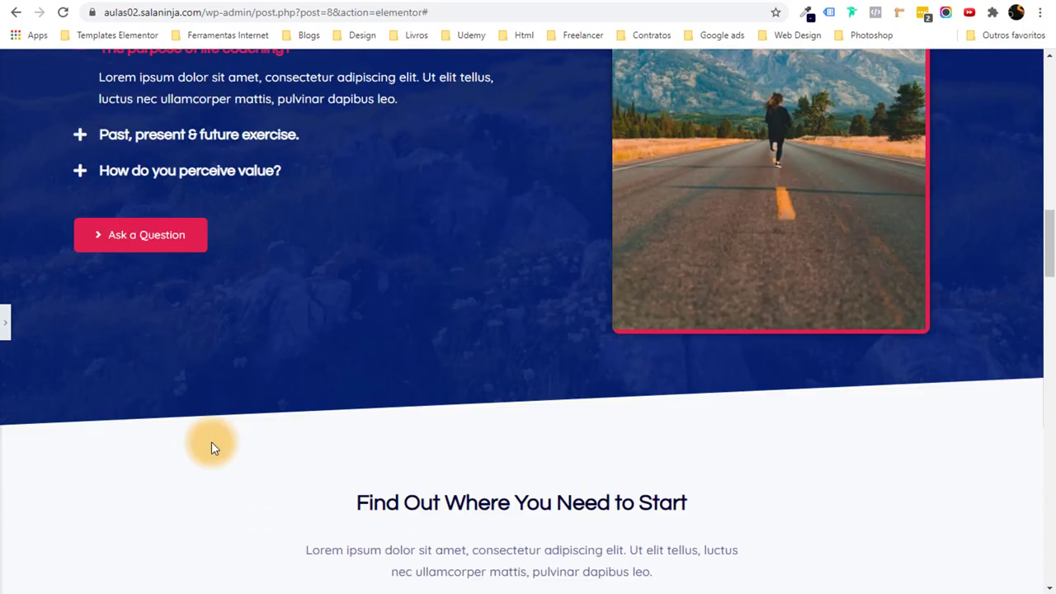
scroll(276, 301, up, 3)
scroll(276, 302, up, 5)
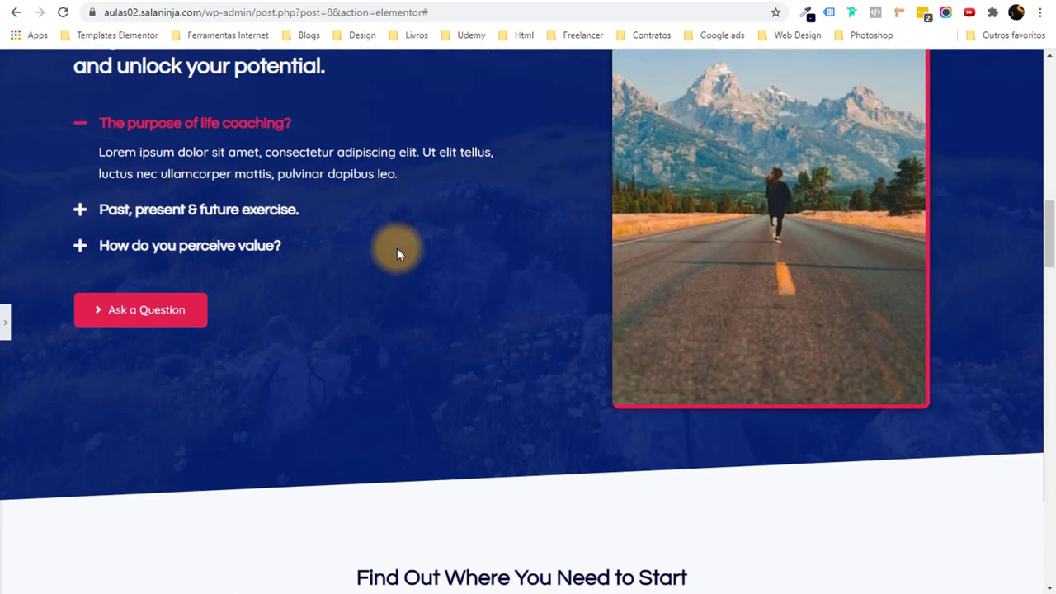
scroll(398, 256, down, 5)
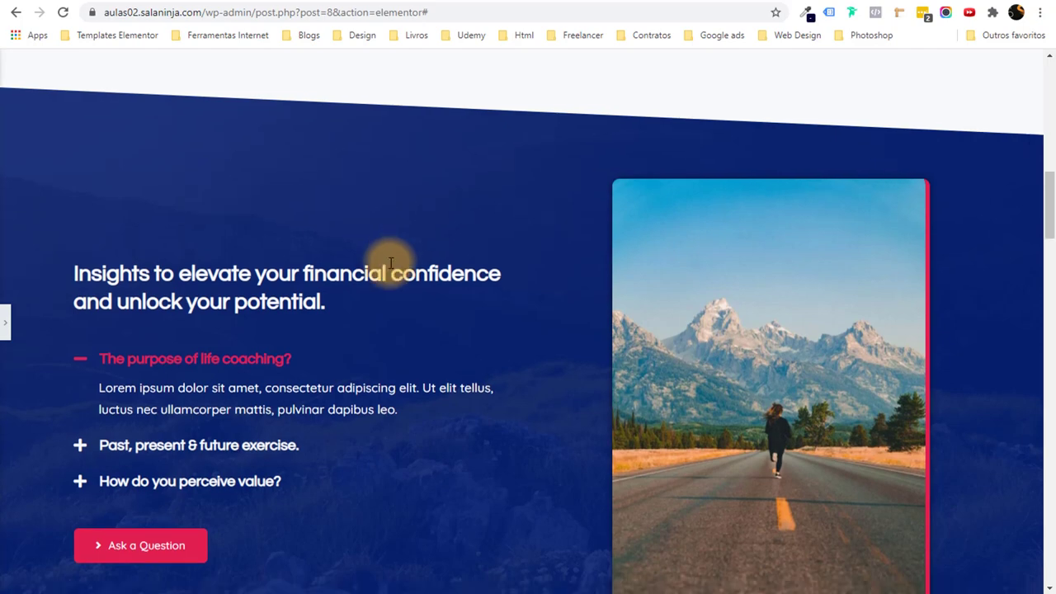
scroll(397, 281, down, 7)
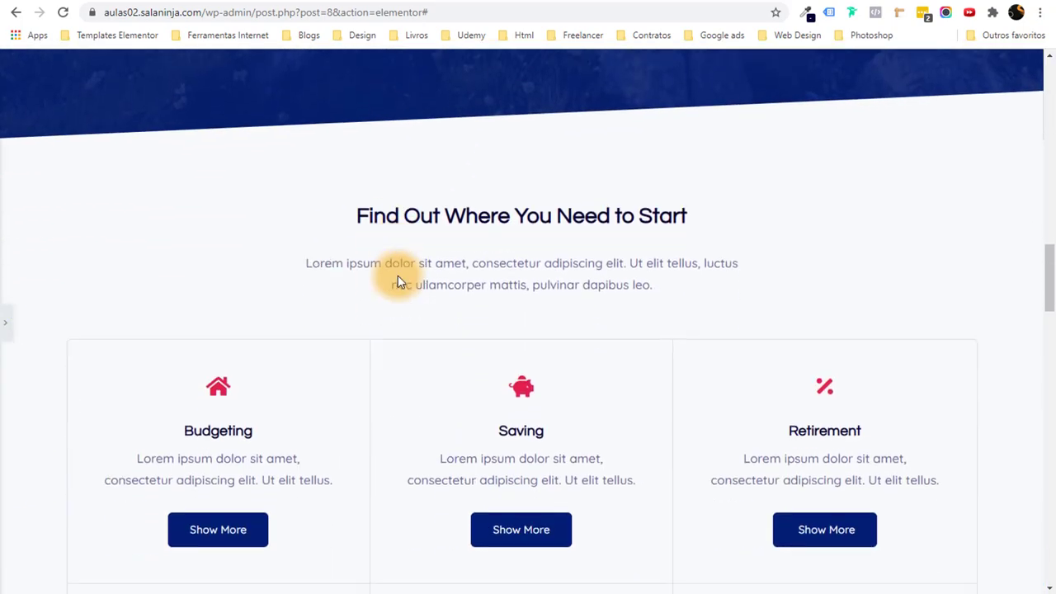
scroll(397, 275, down, 12)
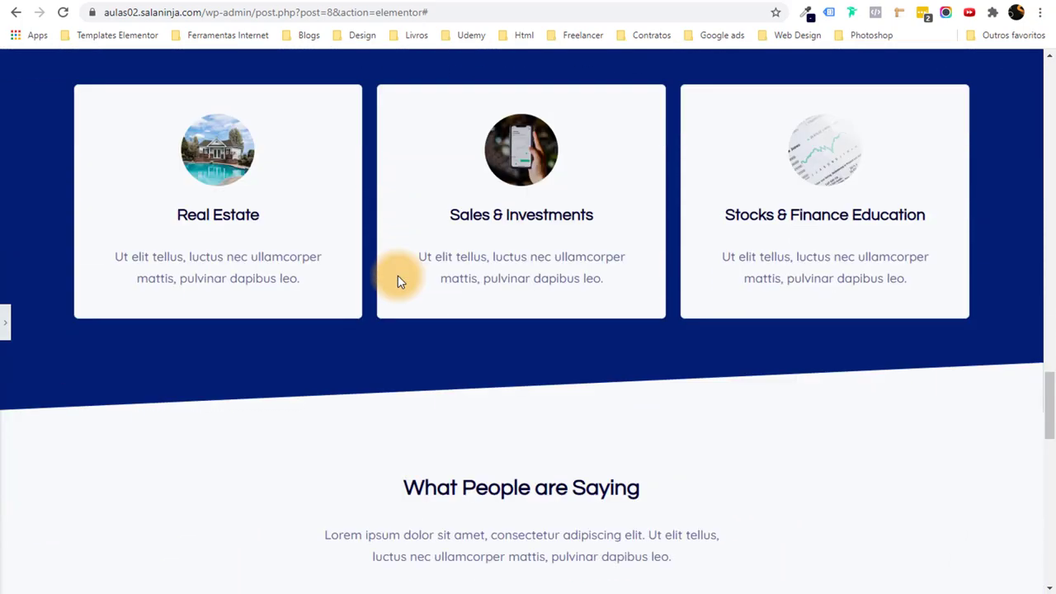
scroll(395, 276, up, 3)
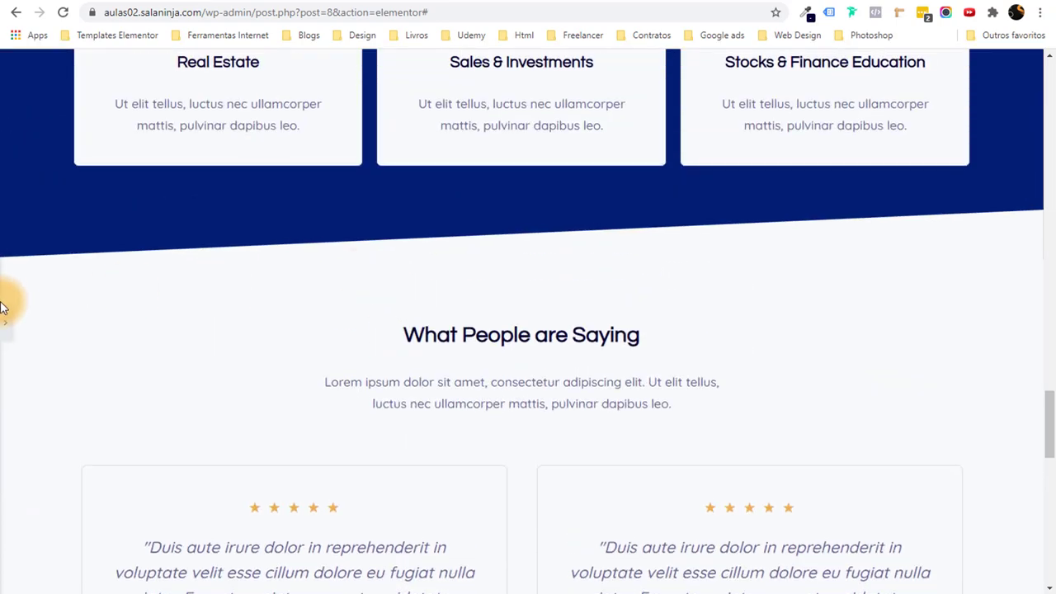
Give the Real Estate column a solid red Theme Accent border, 6 px on right and bottom.
click(31, 326)
scroll(384, 358, up, 2)
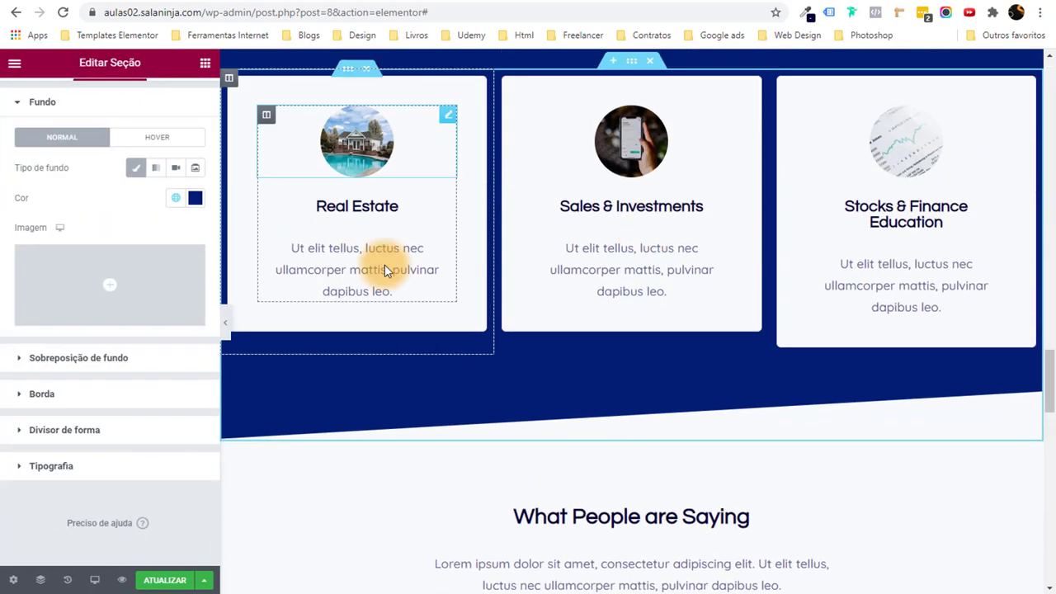
scroll(612, 259, up, 11)
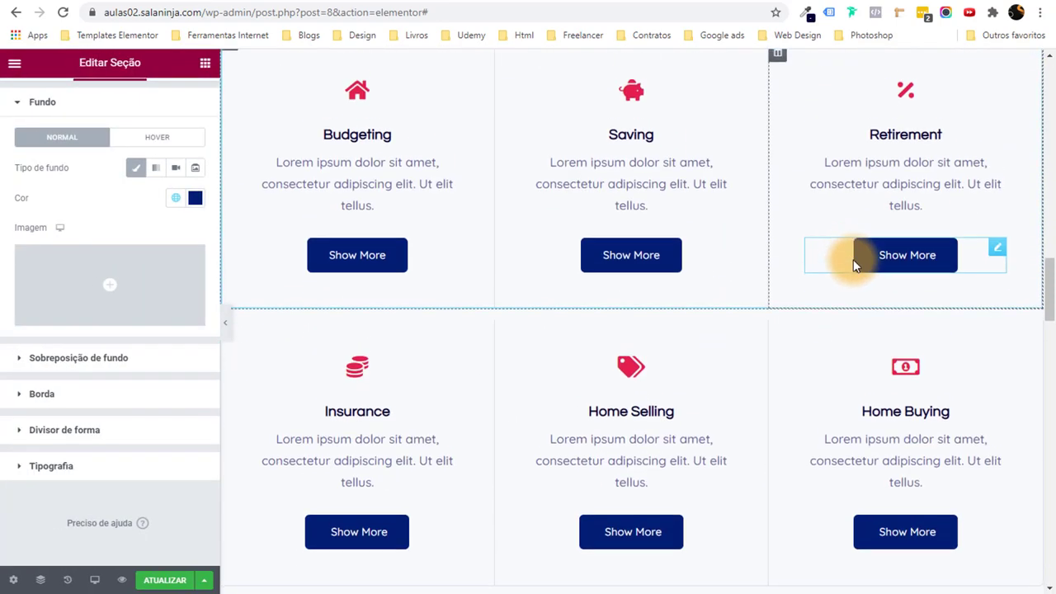
scroll(897, 257, up, 4)
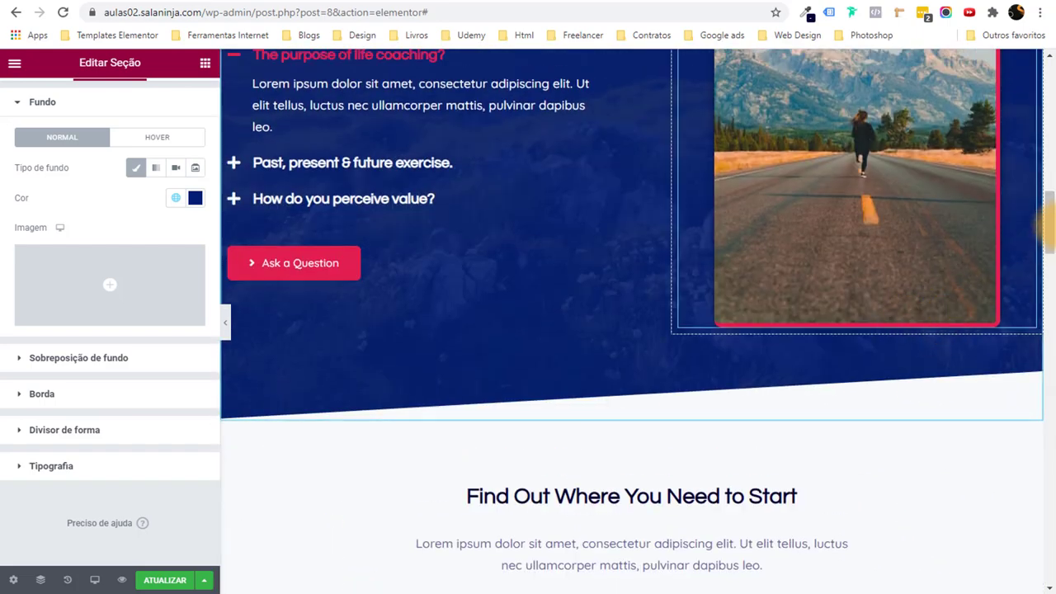
scroll(1028, 307, down, 7)
scroll(1023, 322, down, 5)
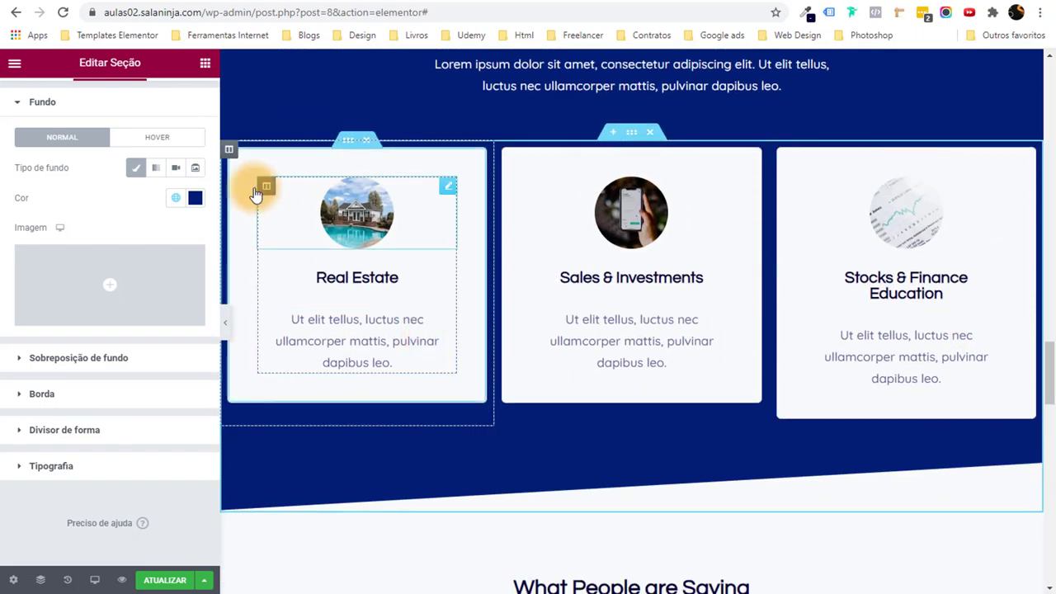
click(230, 155)
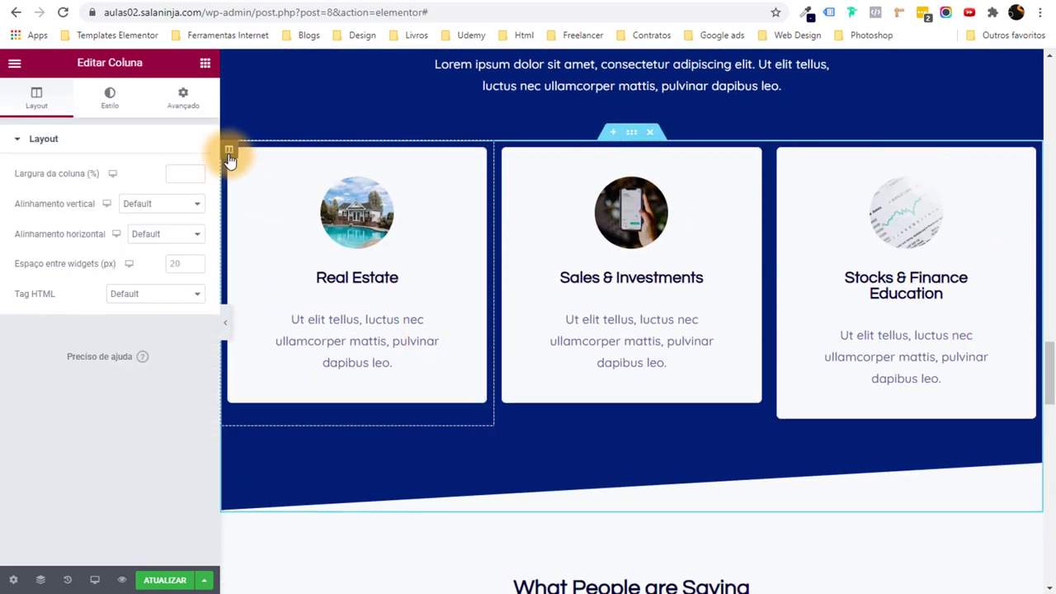
click(110, 98)
click(102, 429)
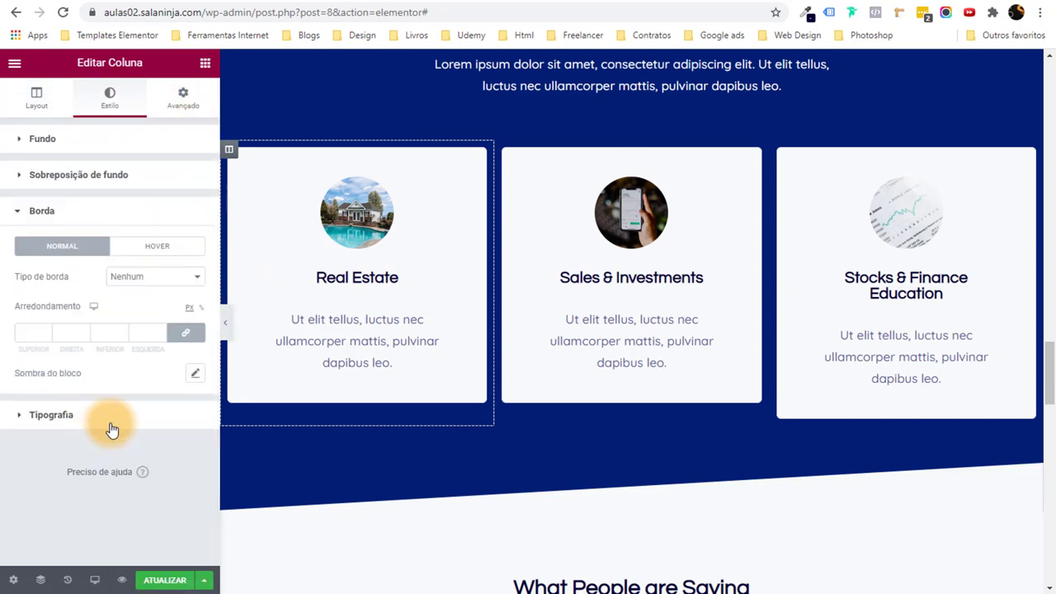
click(150, 304)
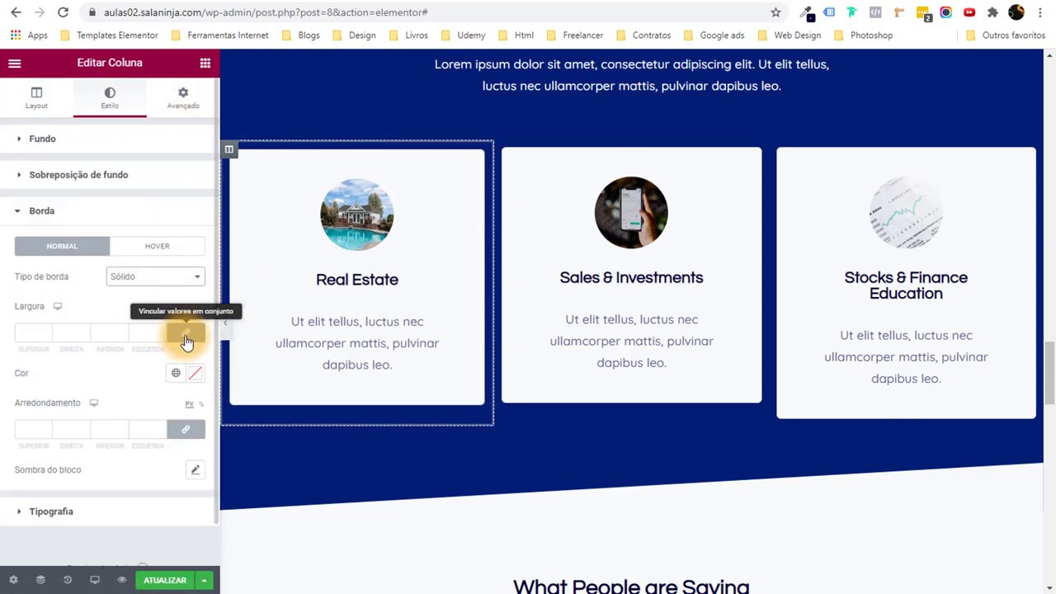
key(Tab)
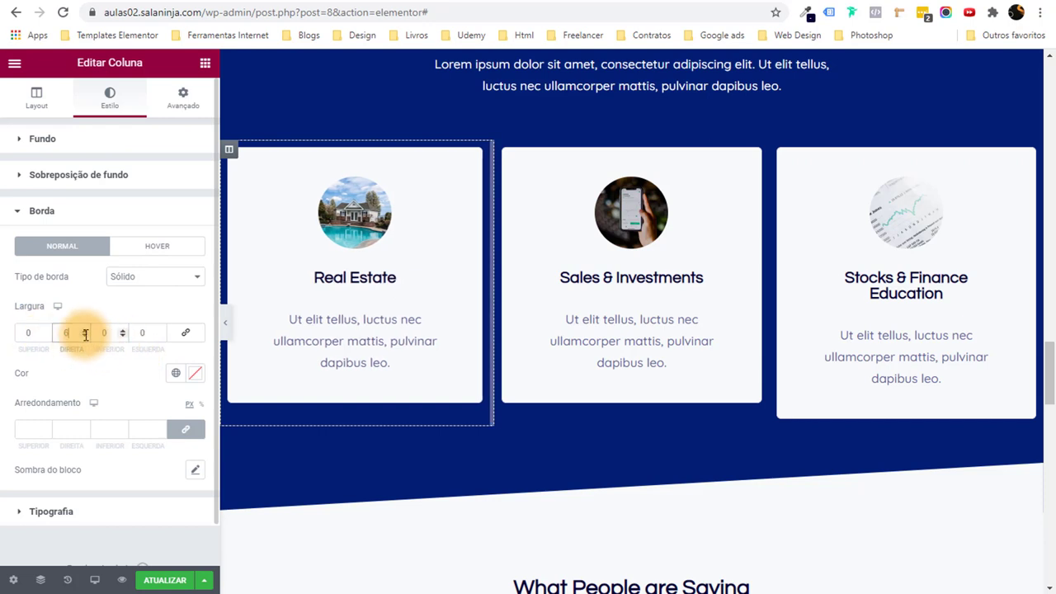
click(174, 376)
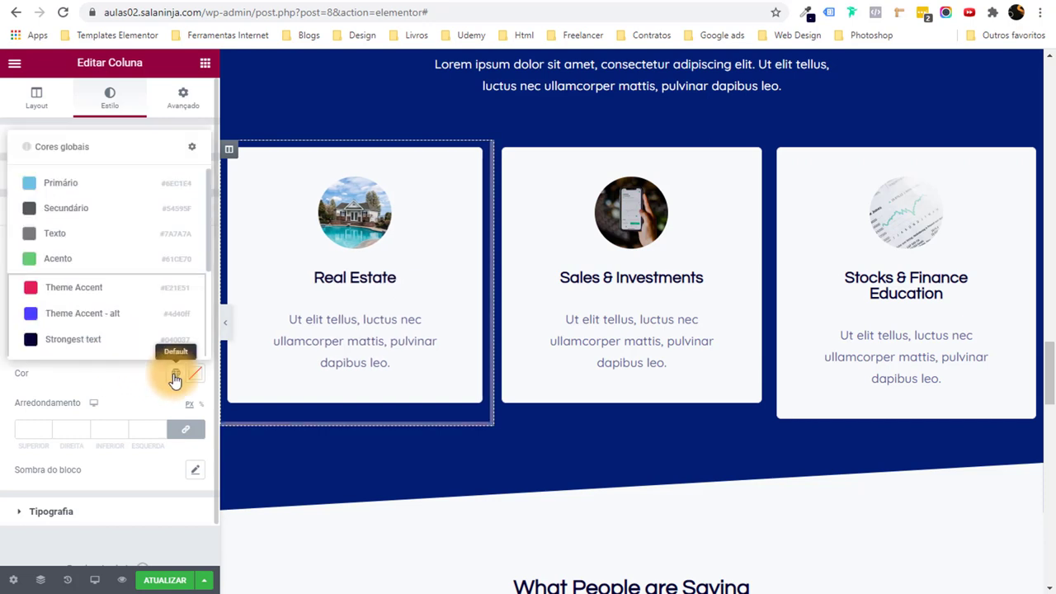
click(83, 285)
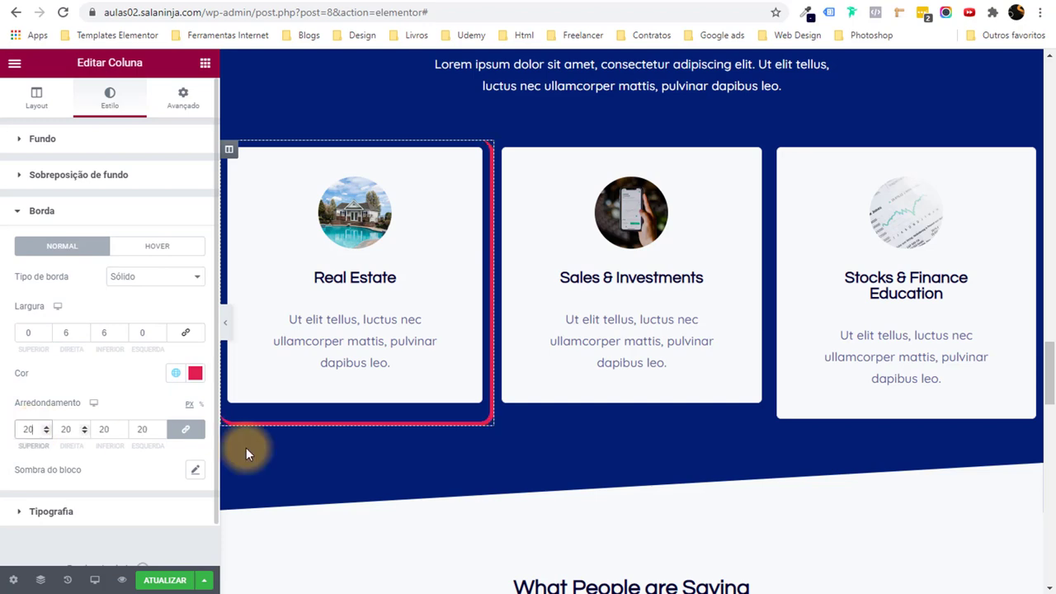
Preview the card, then set the column's padding to 0 on all sides.
click(228, 327)
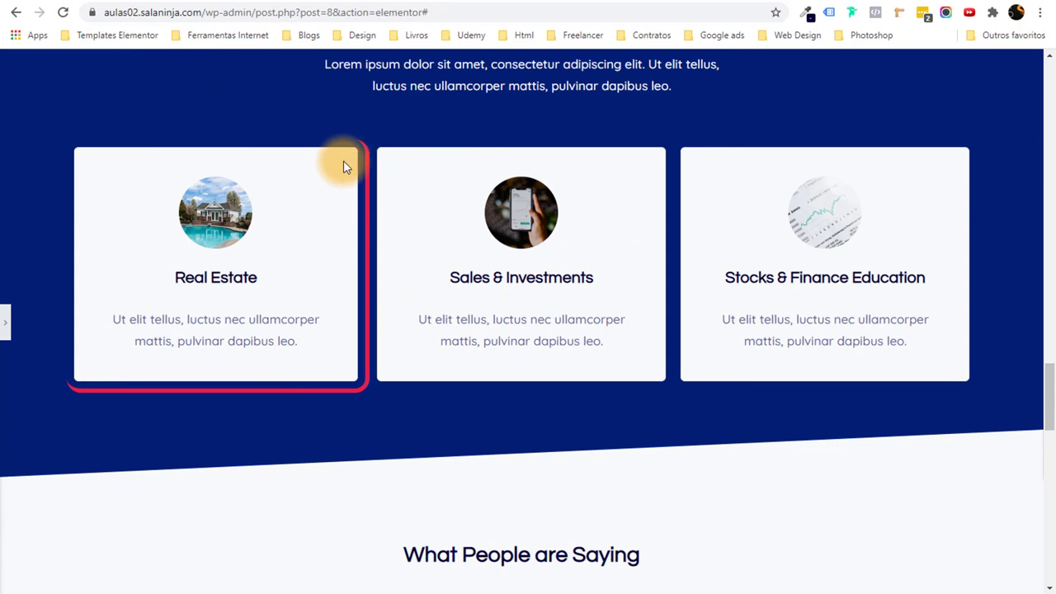
click(4, 320)
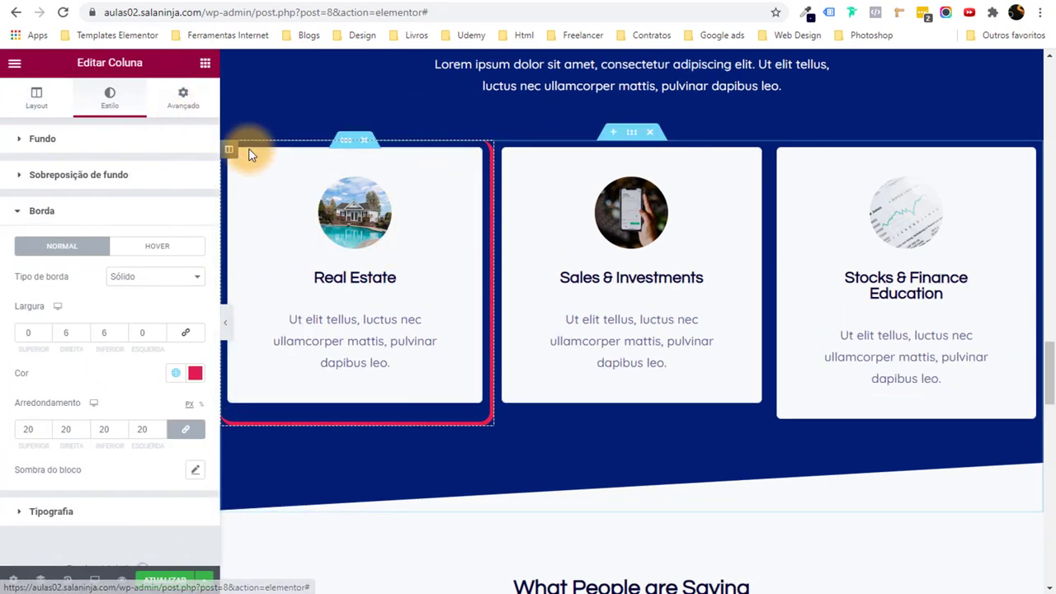
click(184, 107)
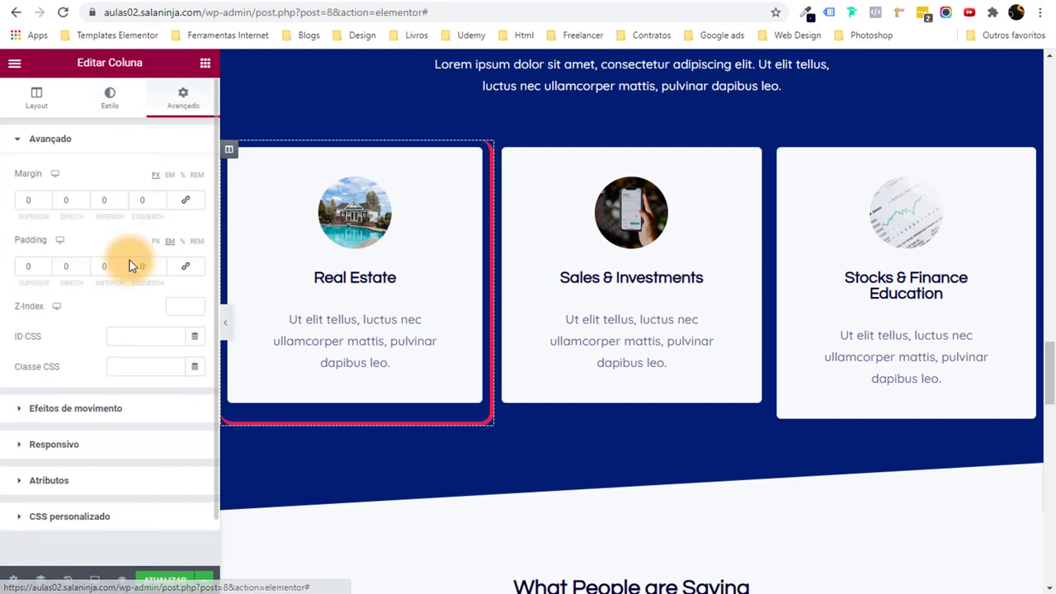
click(187, 268)
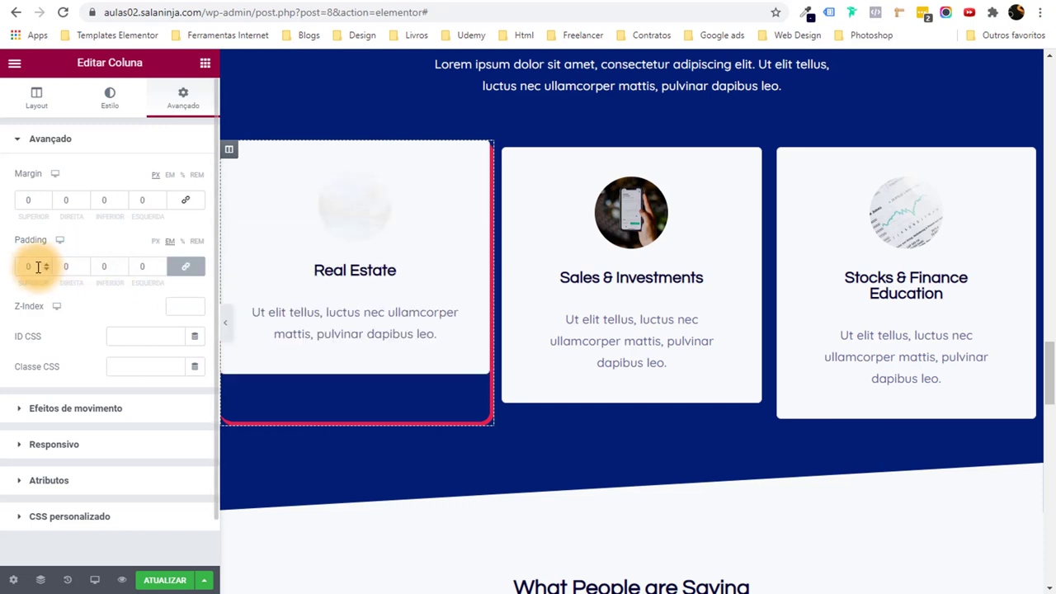
Copy the Real Estate column's style and paste it onto the Sales & Investments and Stocks cards.
right_click(227, 148)
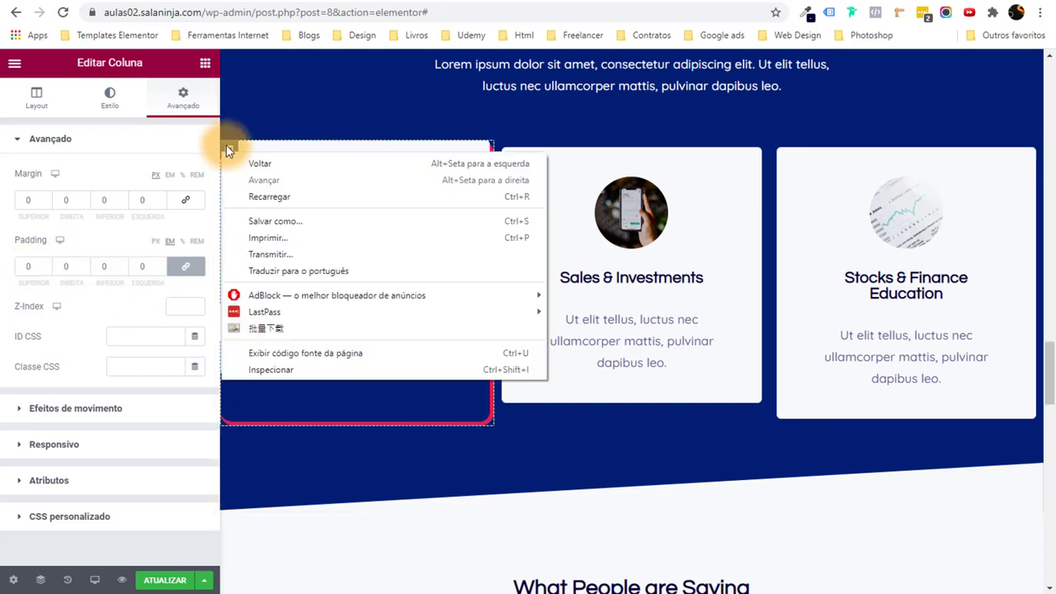
click(228, 151)
right_click(228, 151)
click(282, 235)
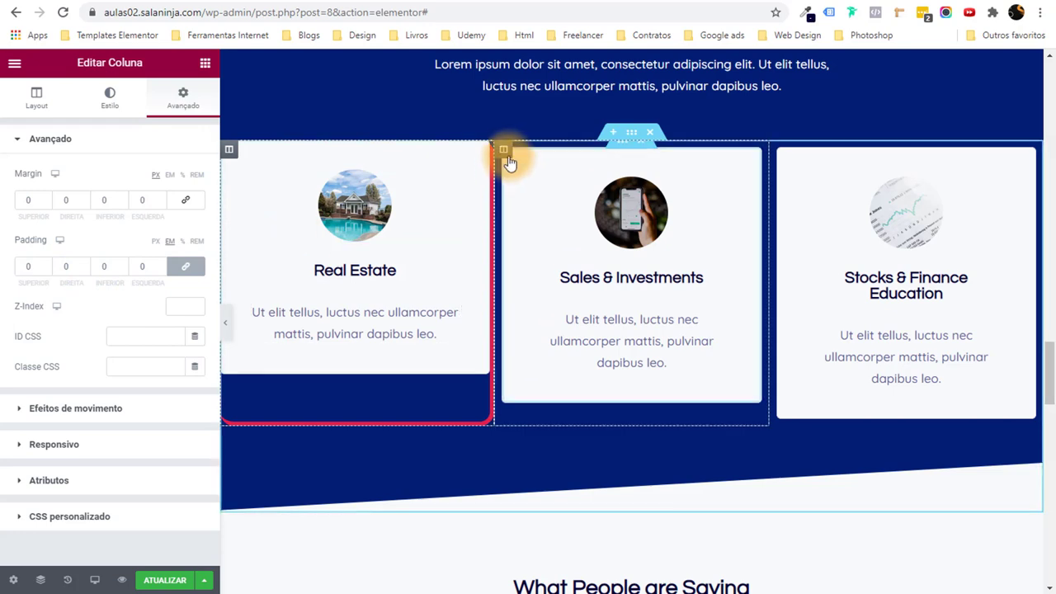
right_click(502, 158)
click(589, 283)
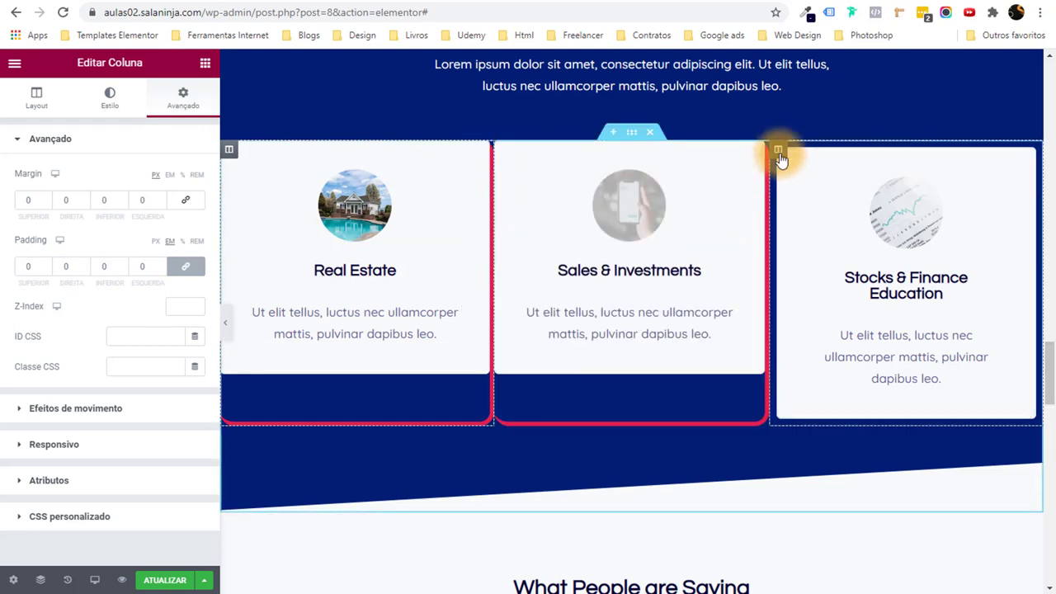
right_click(778, 156)
click(848, 283)
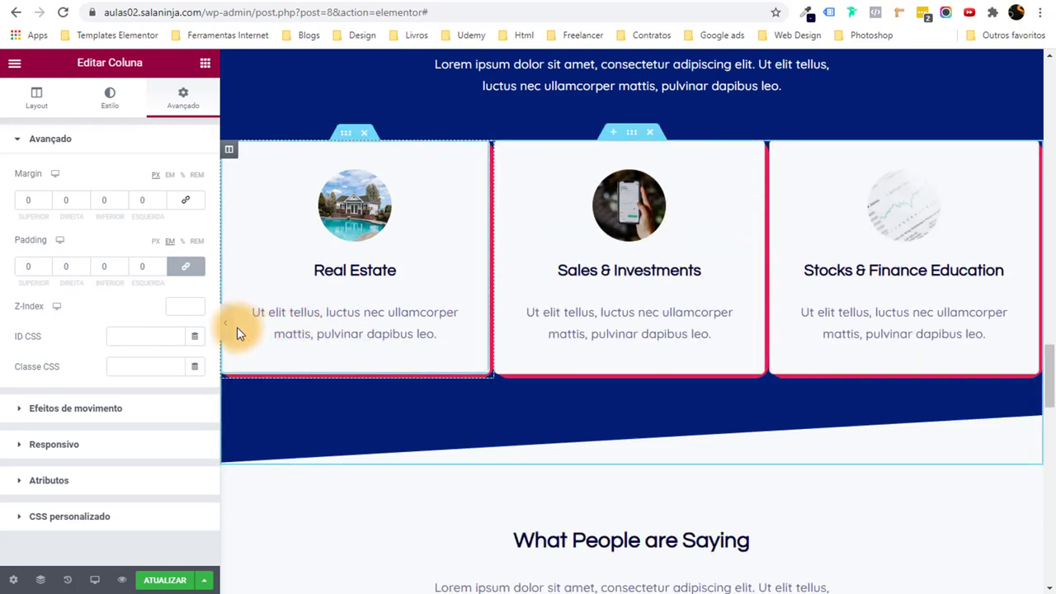
Give the Real Estate column 20 px side margins and preview the spacing.
click(225, 328)
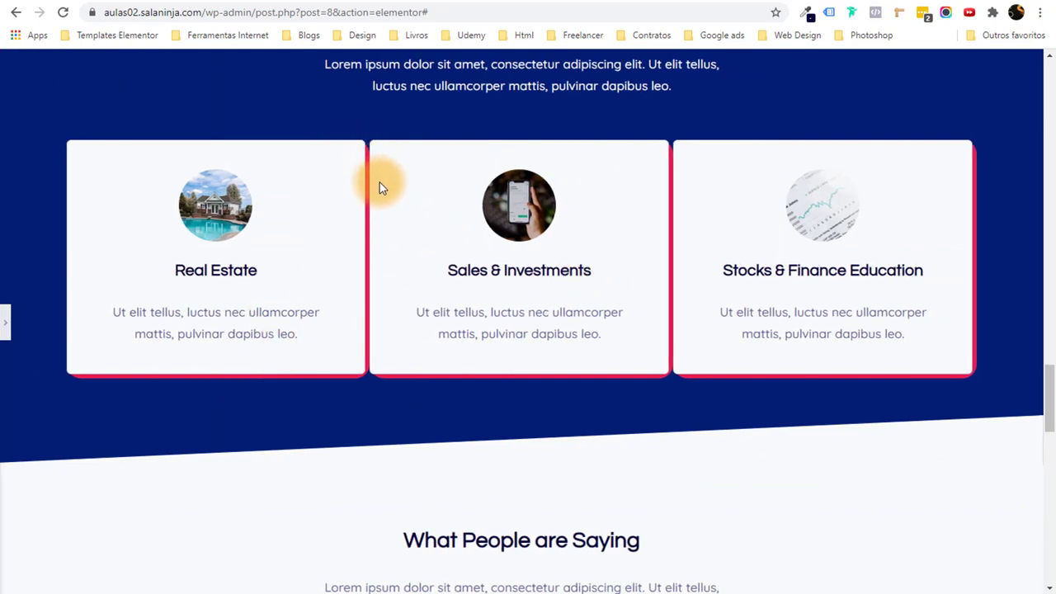
click(4, 320)
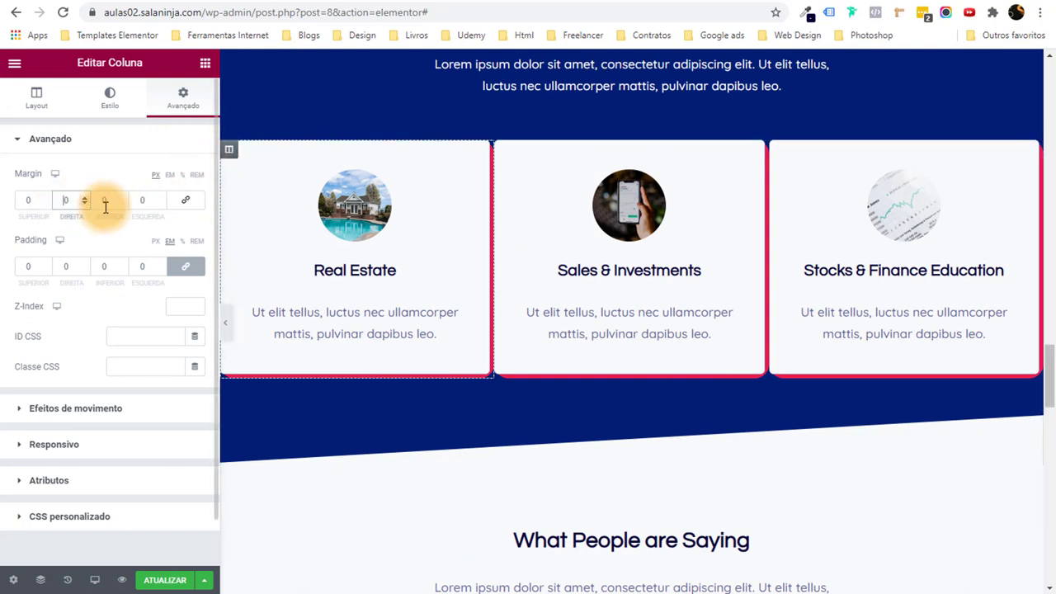
text(2)
click(137, 203)
text(2)
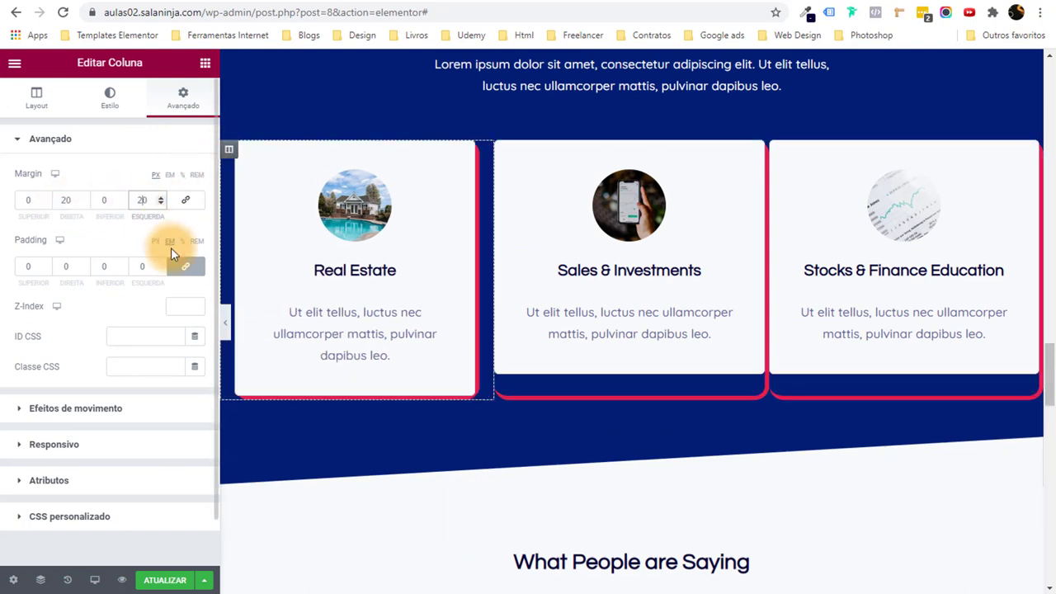
click(230, 314)
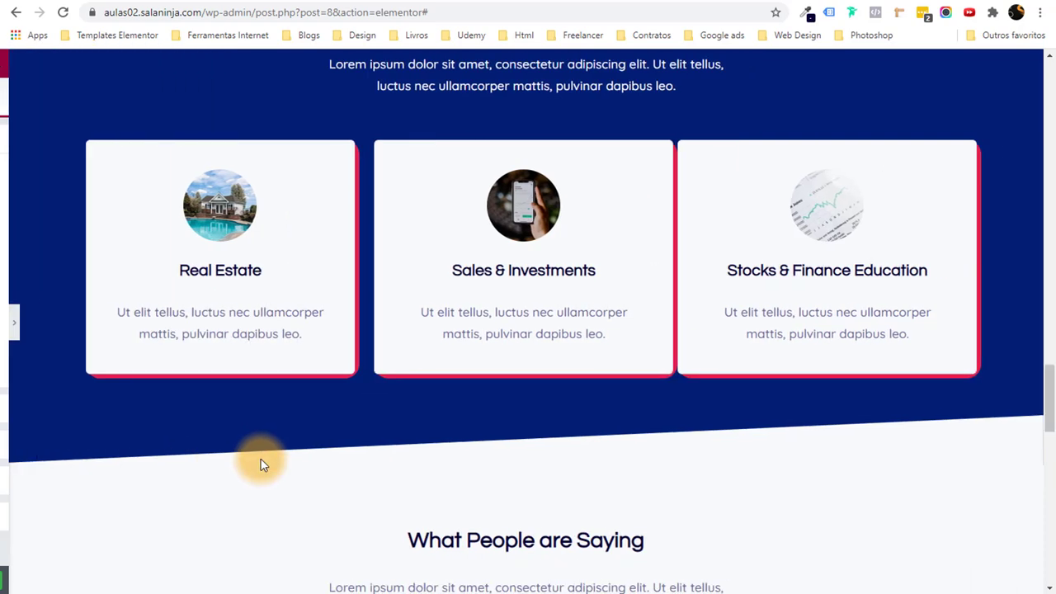
key(ctrl+p)
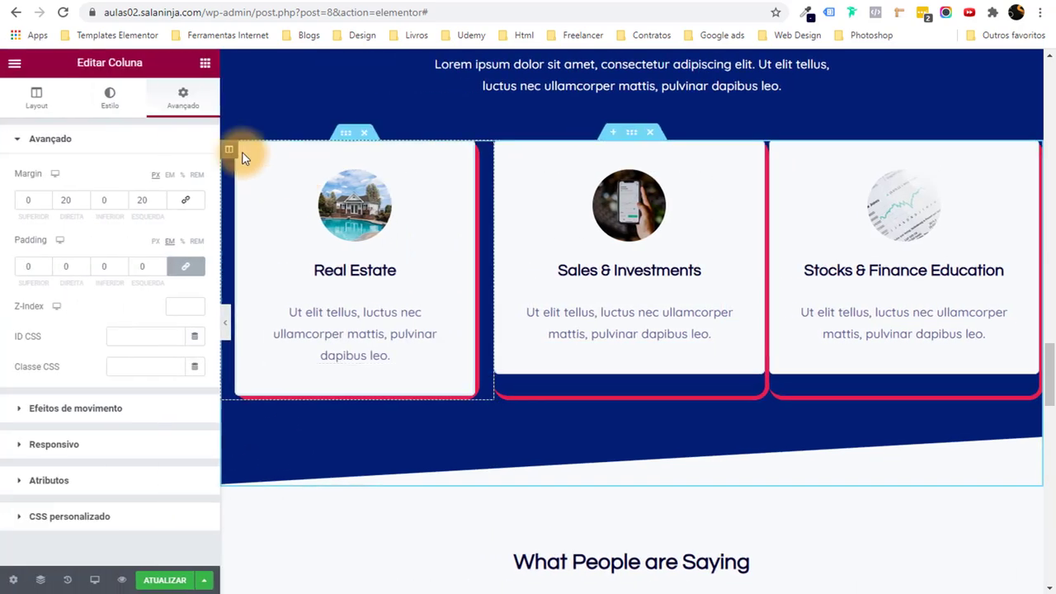
Paste the updated Real Estate column style onto the Sales & Investments and Stocks & Finance columns.
right_click(235, 153)
click(295, 231)
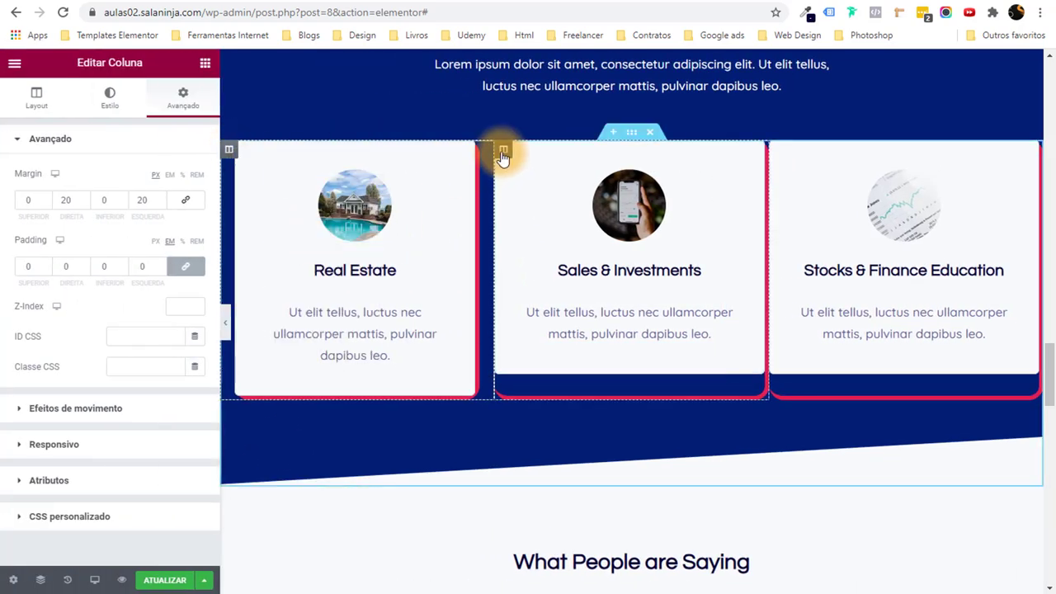
right_click(500, 149)
key(ctrl+shift+v)
right_click(778, 153)
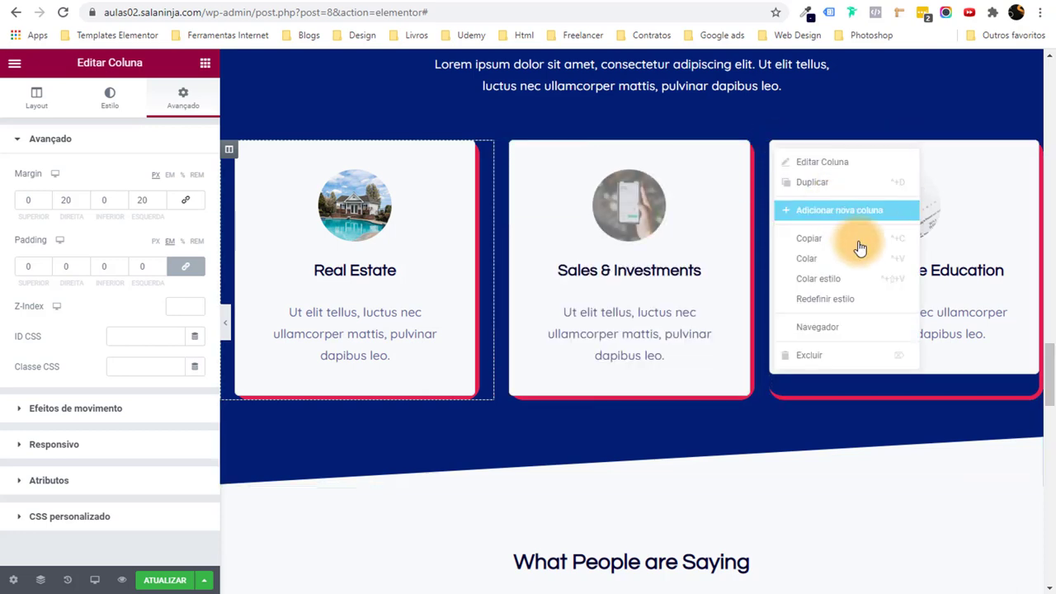
click(848, 278)
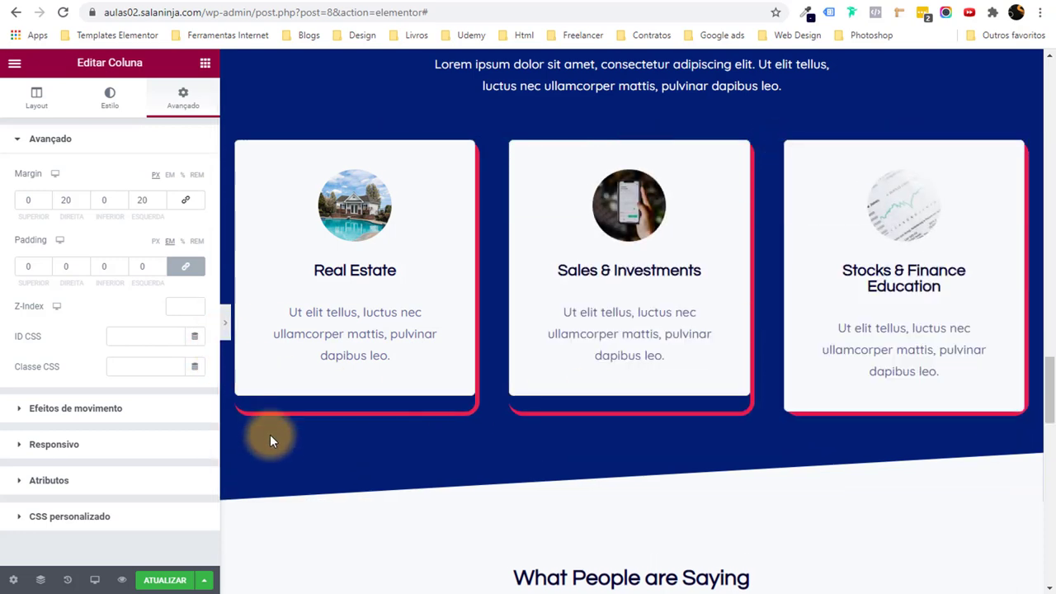
key(ctrl+p)
Select the What People are Saying heading to retitle it Depoimentos.
scroll(270, 443, down, 1)
scroll(270, 443, up, 4)
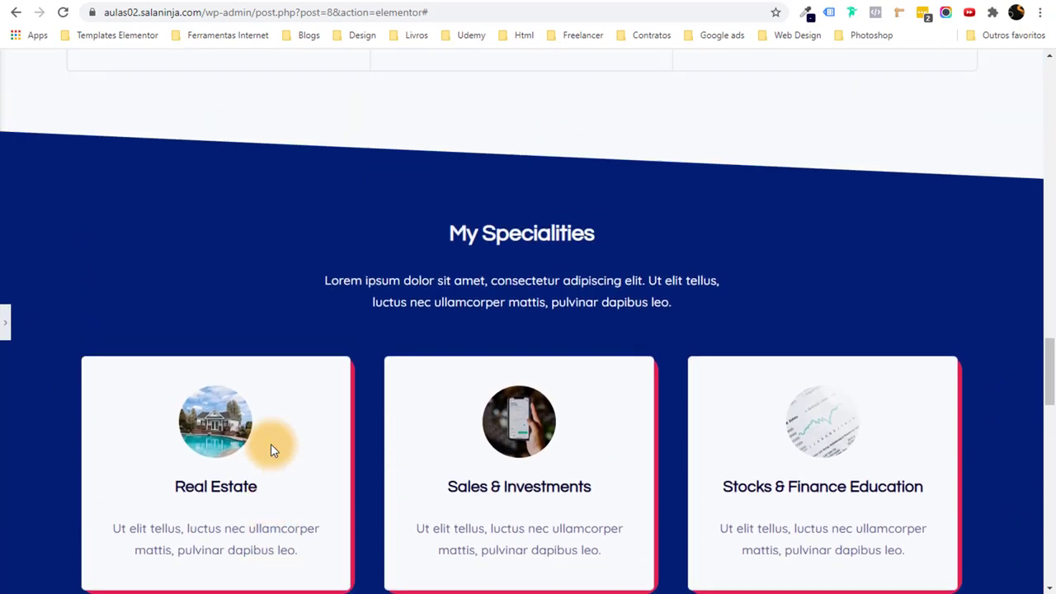
scroll(271, 444, down, 3)
scroll(270, 444, up, 2)
scroll(271, 444, down, 3)
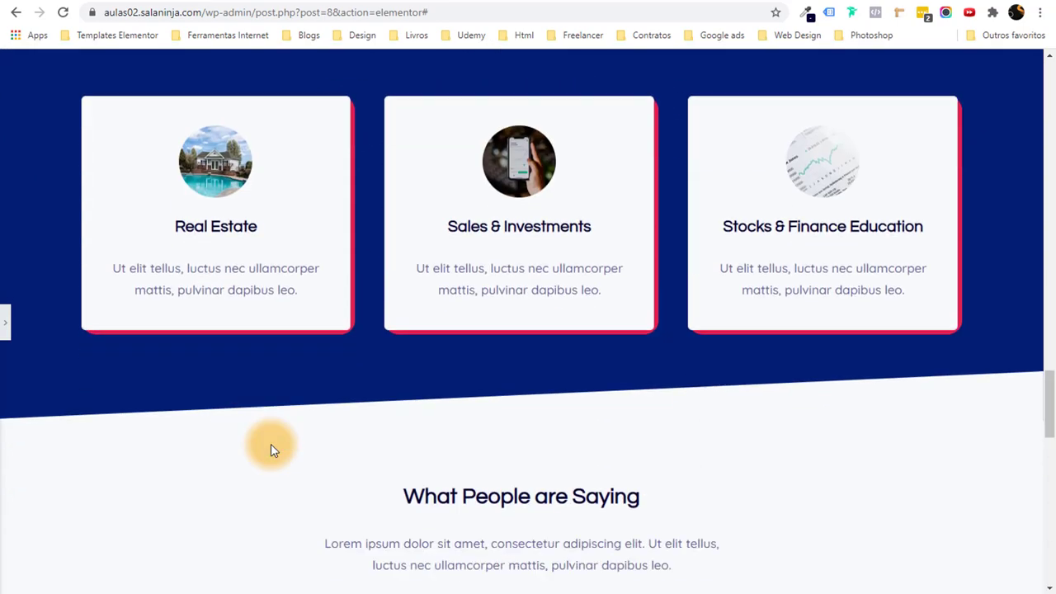
scroll(271, 444, down, 1)
click(5, 322)
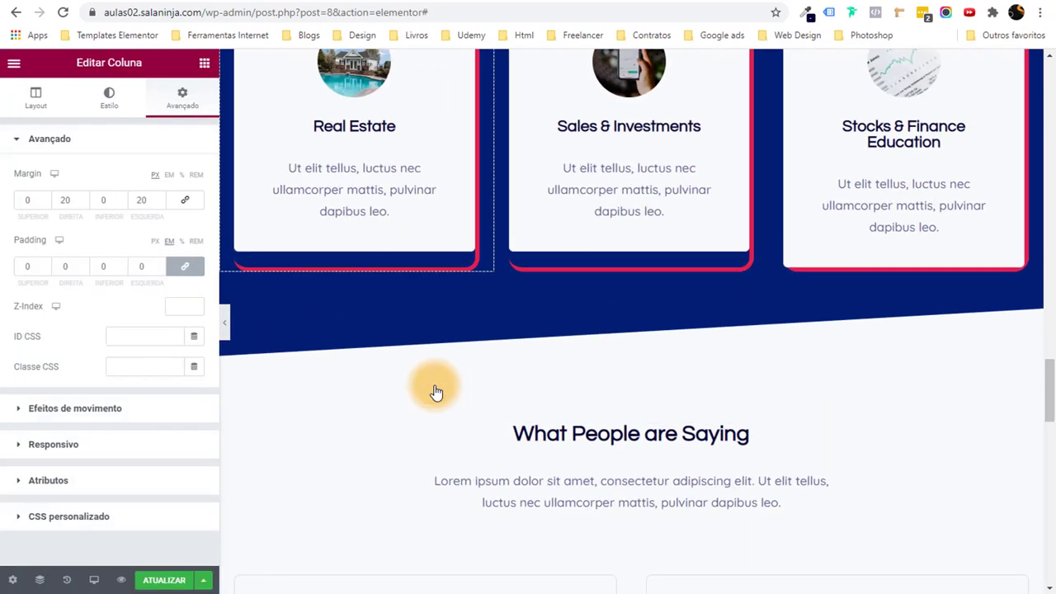
scroll(436, 391, down, 7)
scroll(431, 372, up, 4)
scroll(646, 367, down, 1)
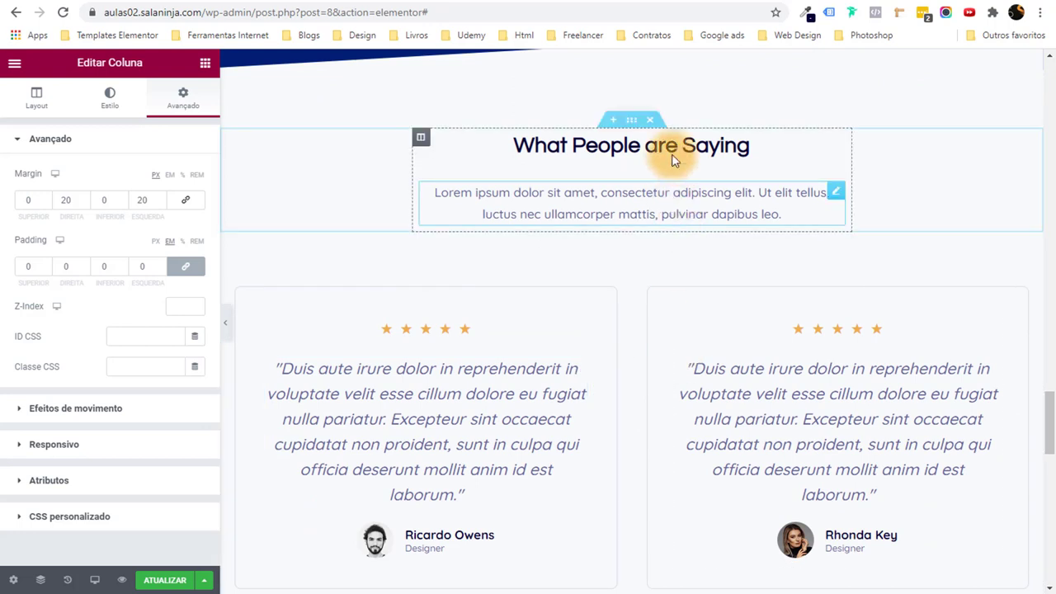
click(672, 160)
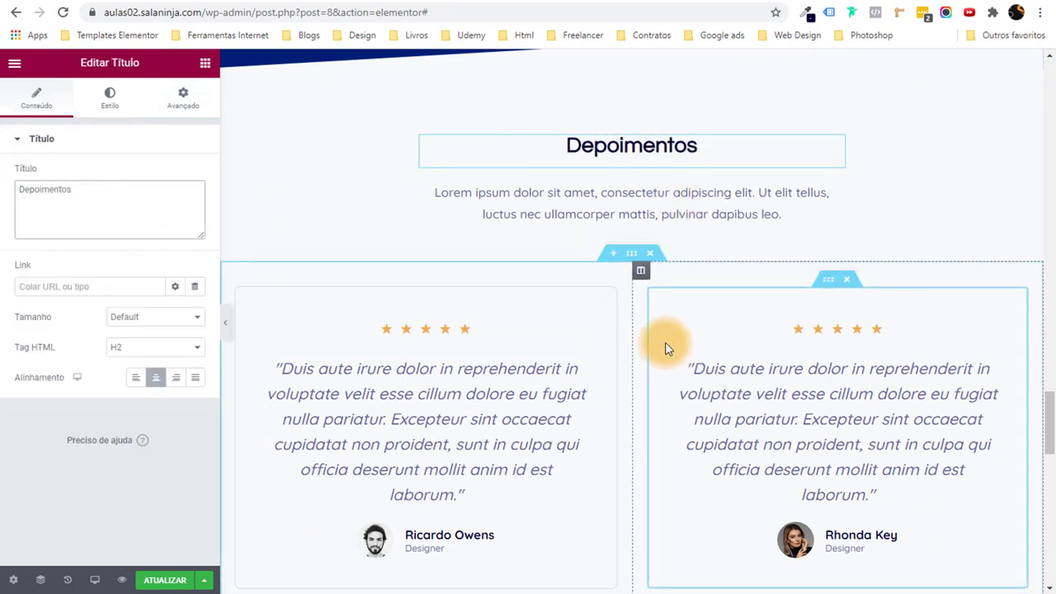
scroll(665, 342, down, 3)
Select the first testimonial's star rating and content, then select all of its content text.
click(526, 231)
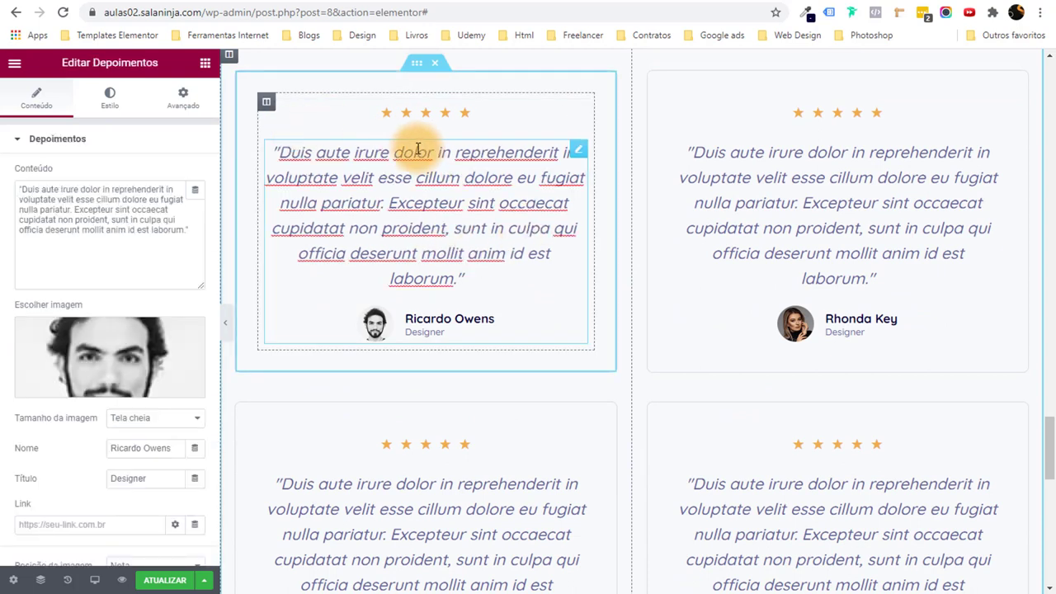
click(422, 122)
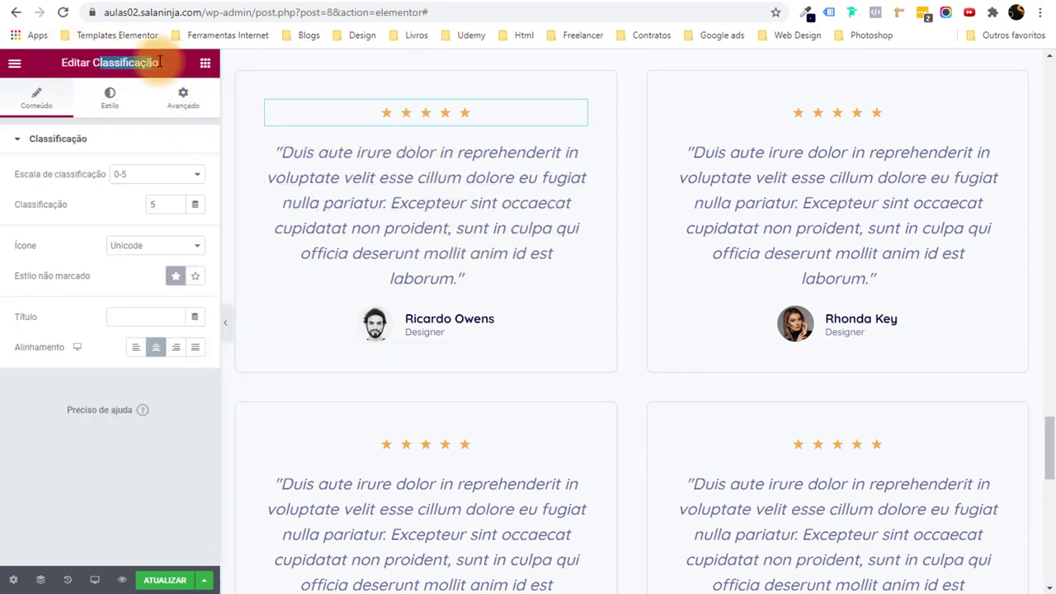
click(395, 272)
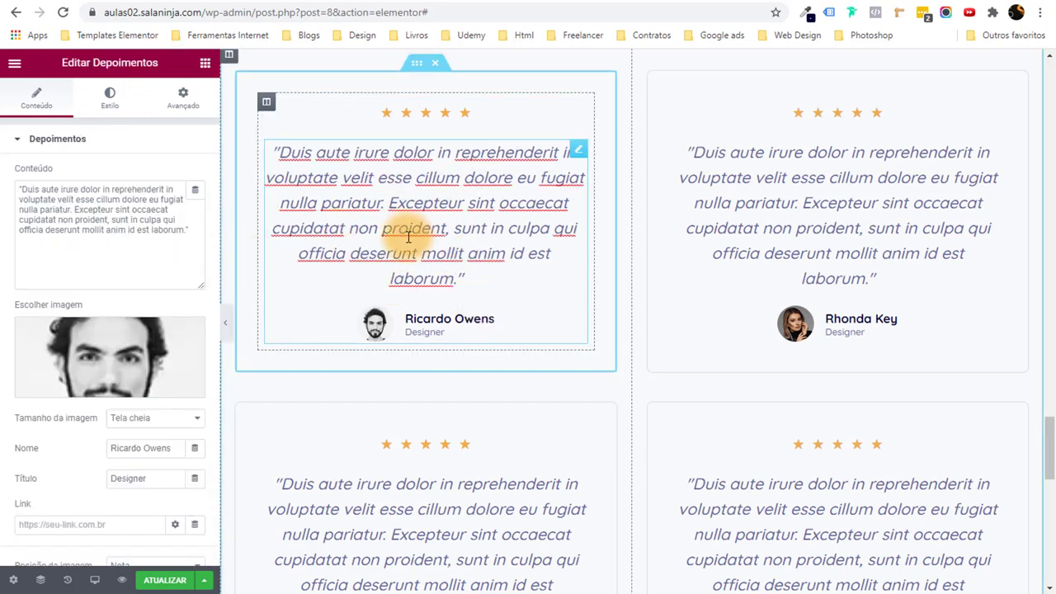
click(194, 231)
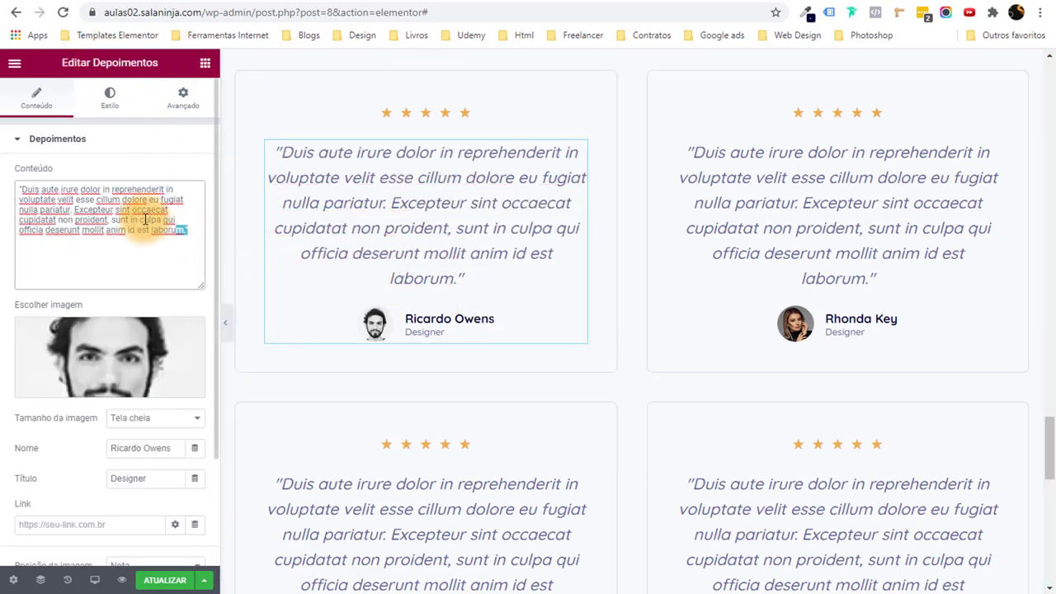
key(ctrl+a)
scroll(74, 346, down, 2)
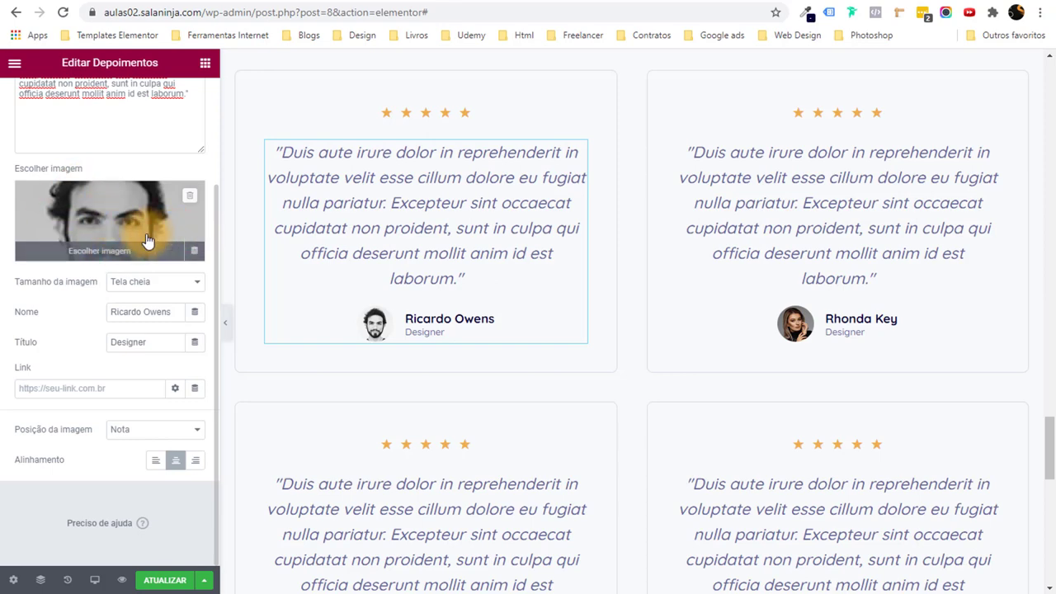
scroll(527, 334, down, 3)
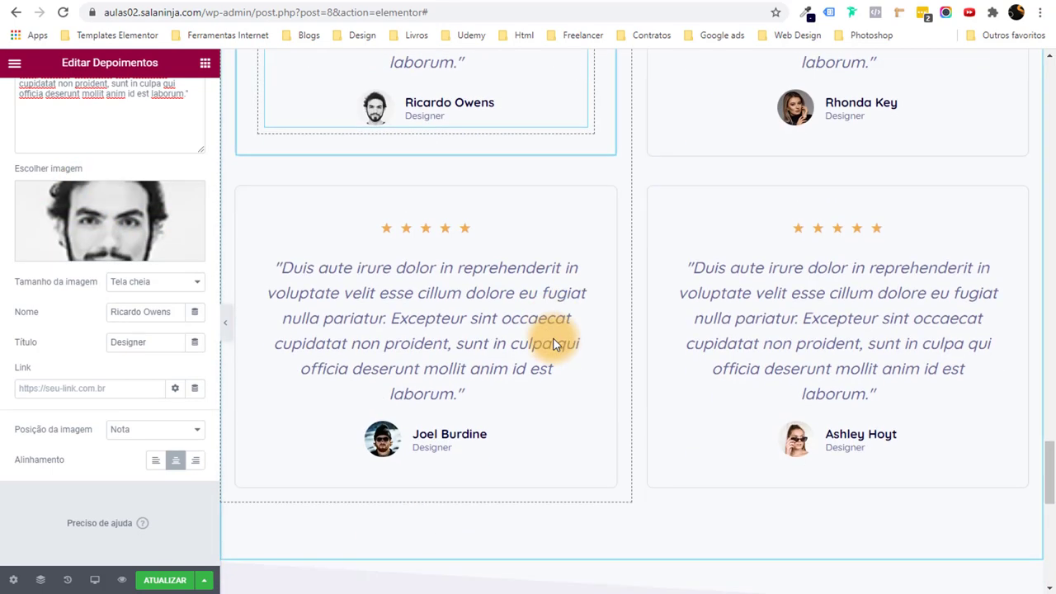
scroll(553, 342, up, 3)
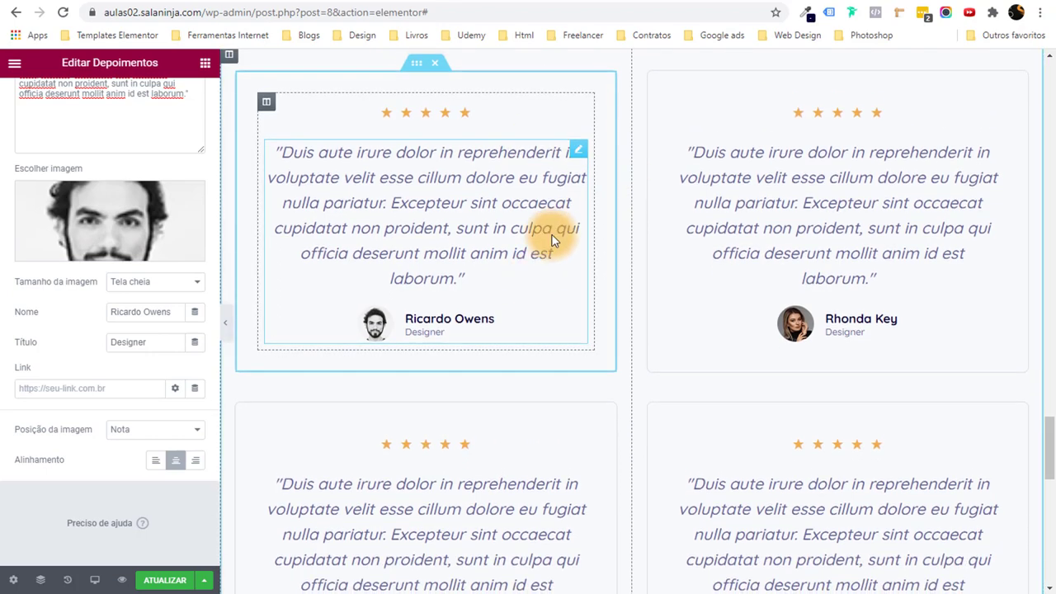
scroll(553, 236, up, 2)
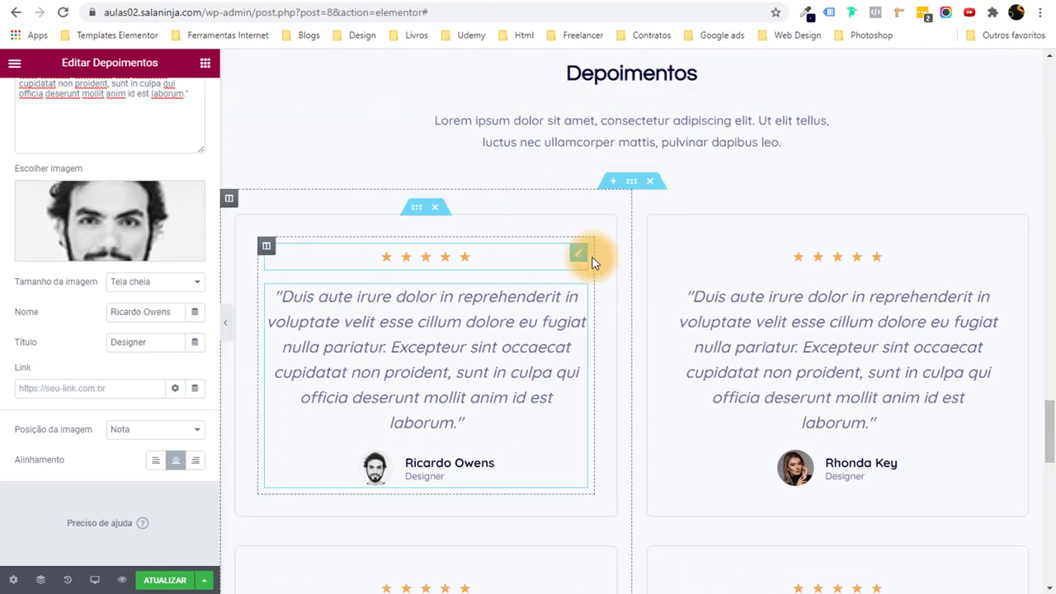
Duplicate the first testimonial column, then delete the extra copy to keep two columns.
right_click(230, 199)
scroll(542, 435, down, 5)
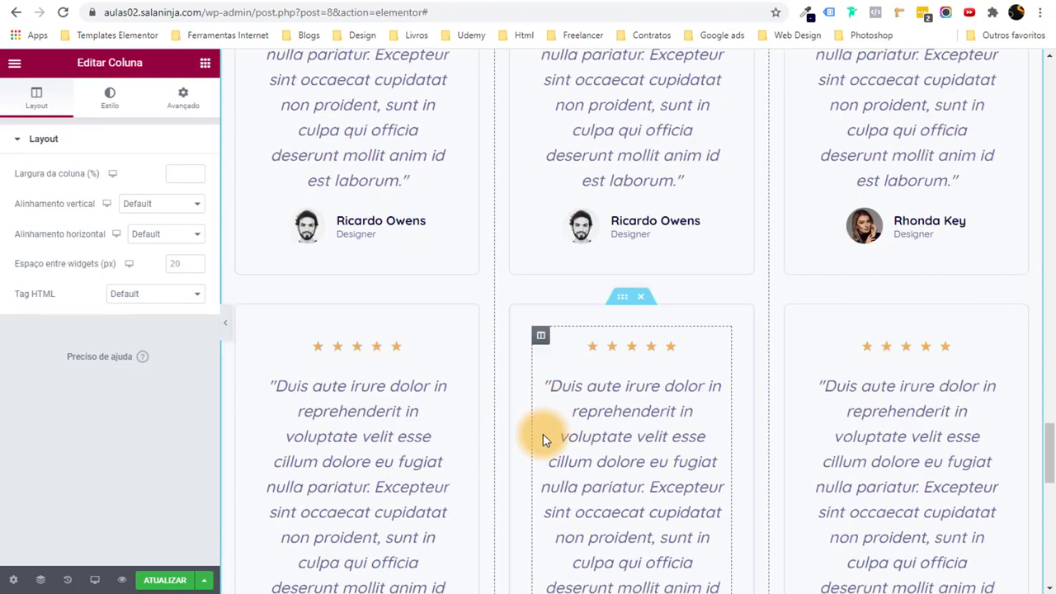
scroll(542, 440, up, 3)
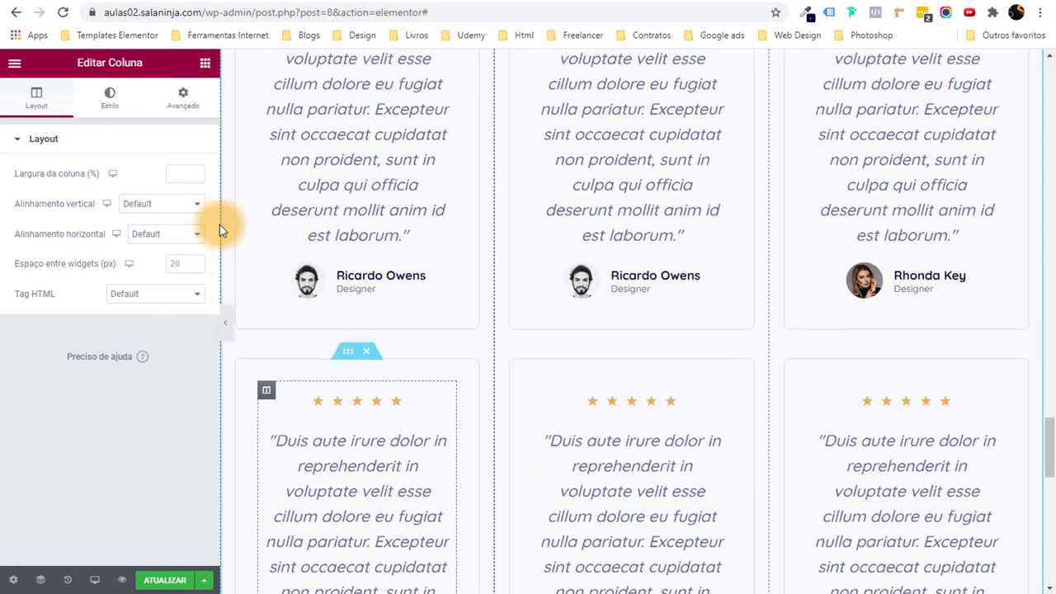
scroll(572, 255, up, 2)
scroll(660, 164, up, 2)
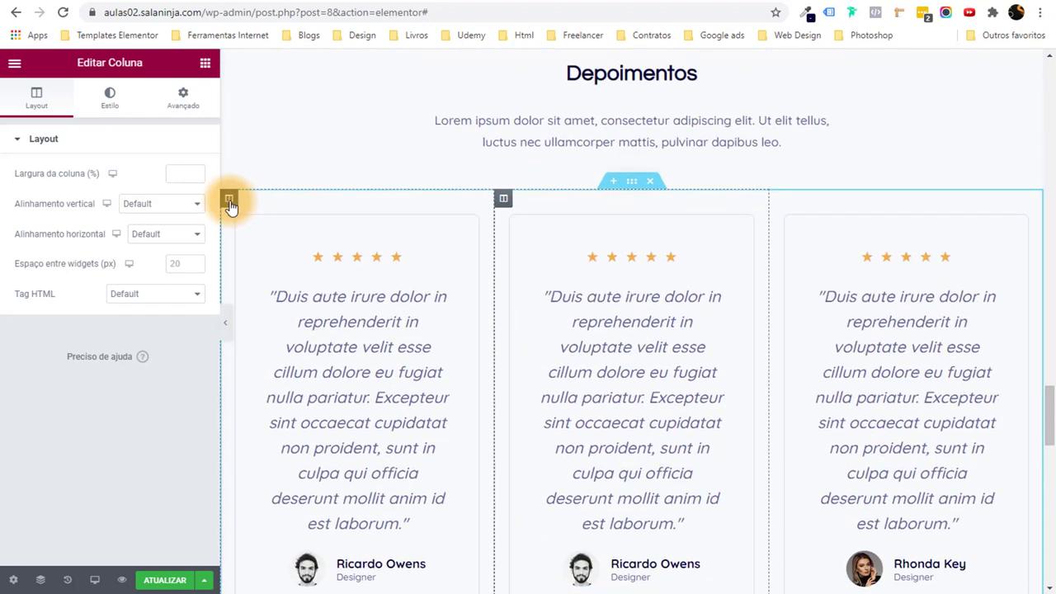
right_click(228, 198)
click(363, 407)
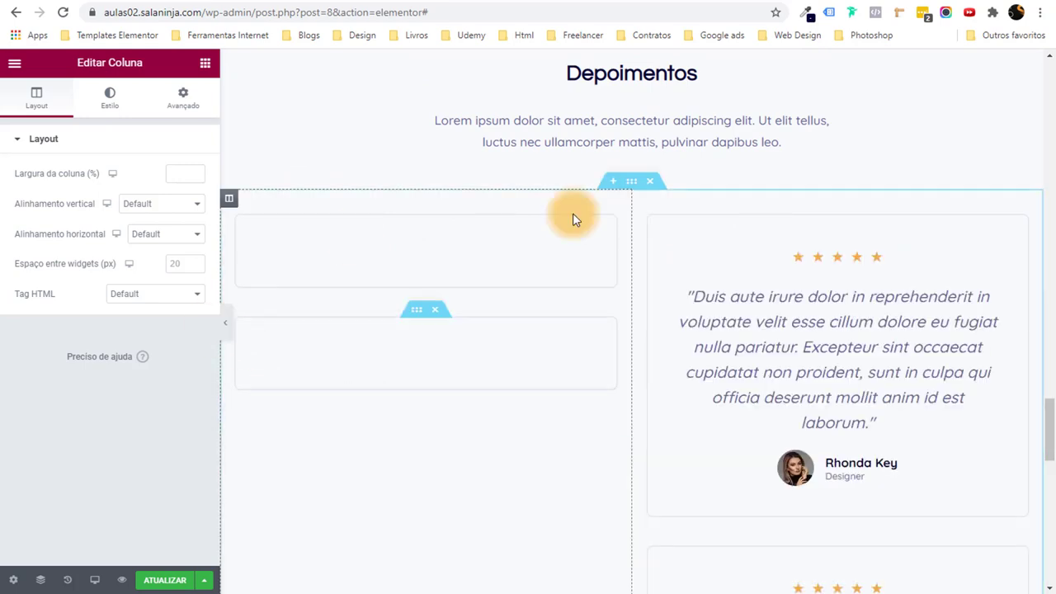
scroll(684, 393, down, 5)
scroll(684, 394, down, 8)
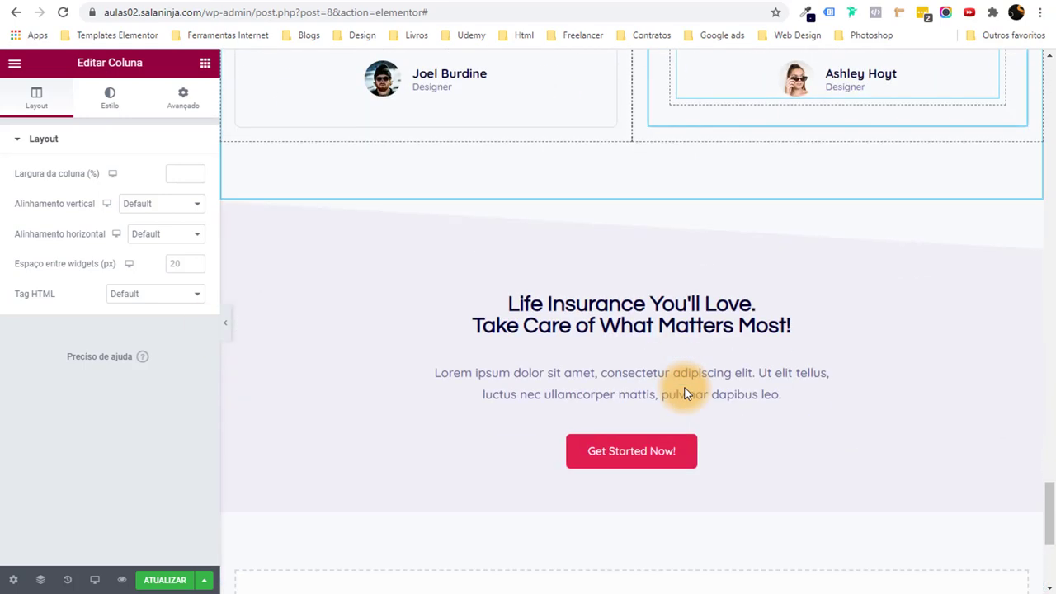
scroll(685, 389, up, 5)
Set the Life Insurance CTA section background to the global Strong Text navy.
click(636, 322)
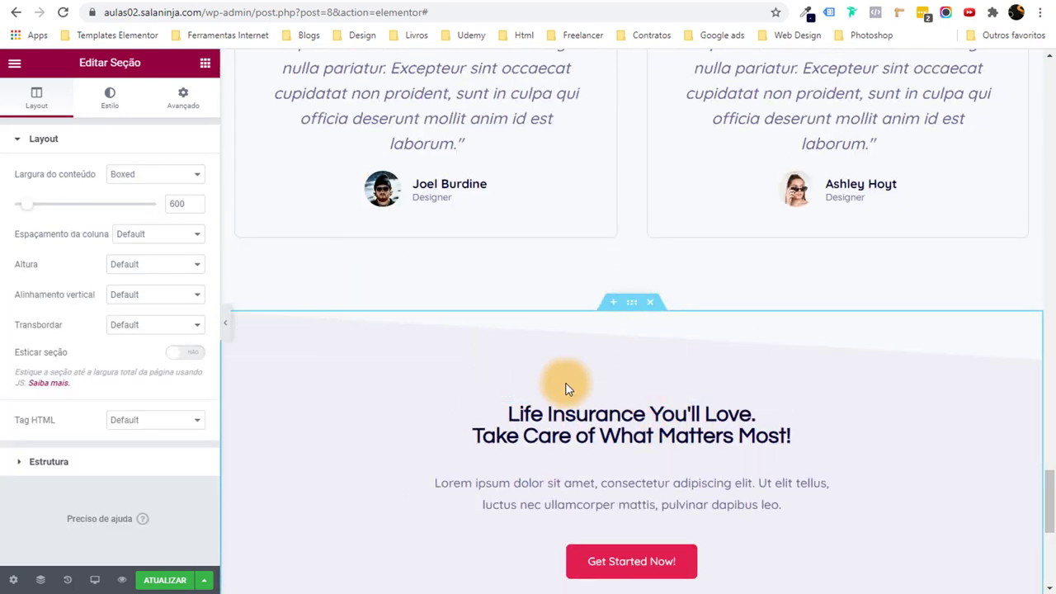
click(101, 108)
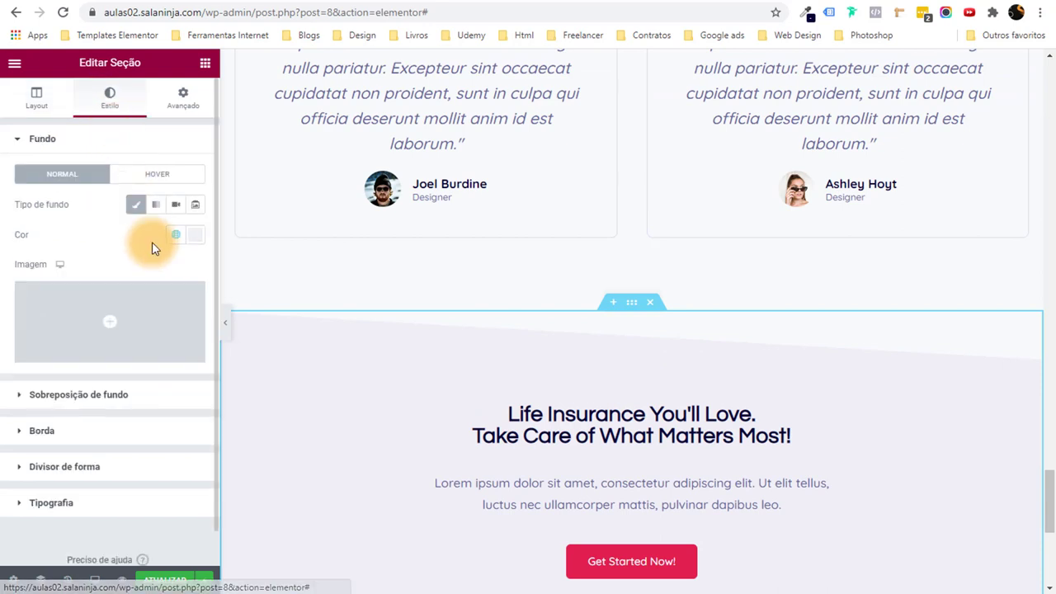
click(175, 235)
scroll(128, 346, down, 2)
scroll(127, 346, down, 3)
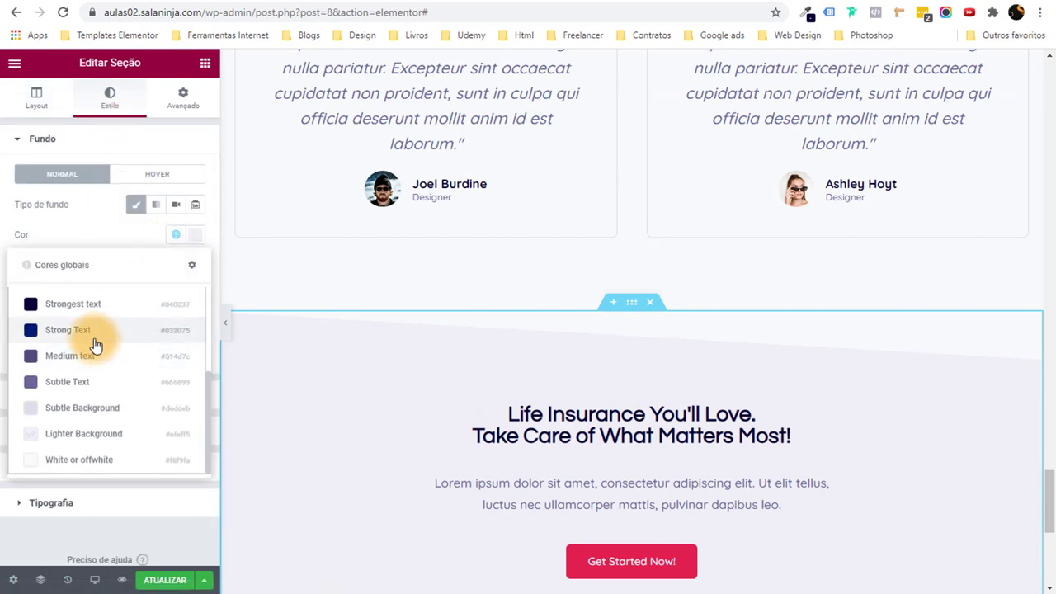
click(94, 336)
scroll(604, 322, down, 2)
Make the Life Insurance heading text near-white with a global colour.
click(602, 301)
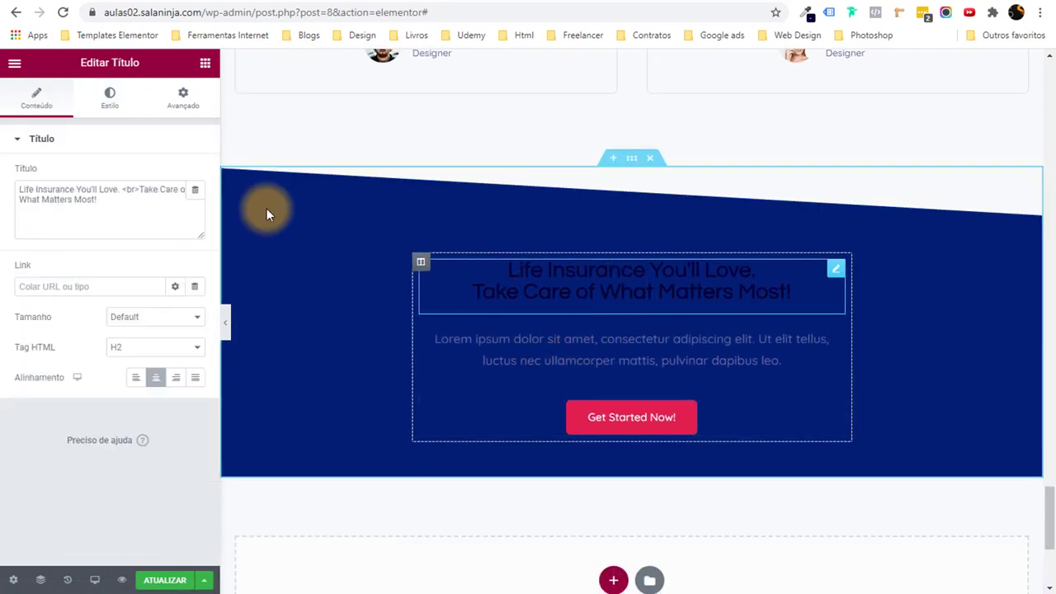
click(105, 93)
click(176, 174)
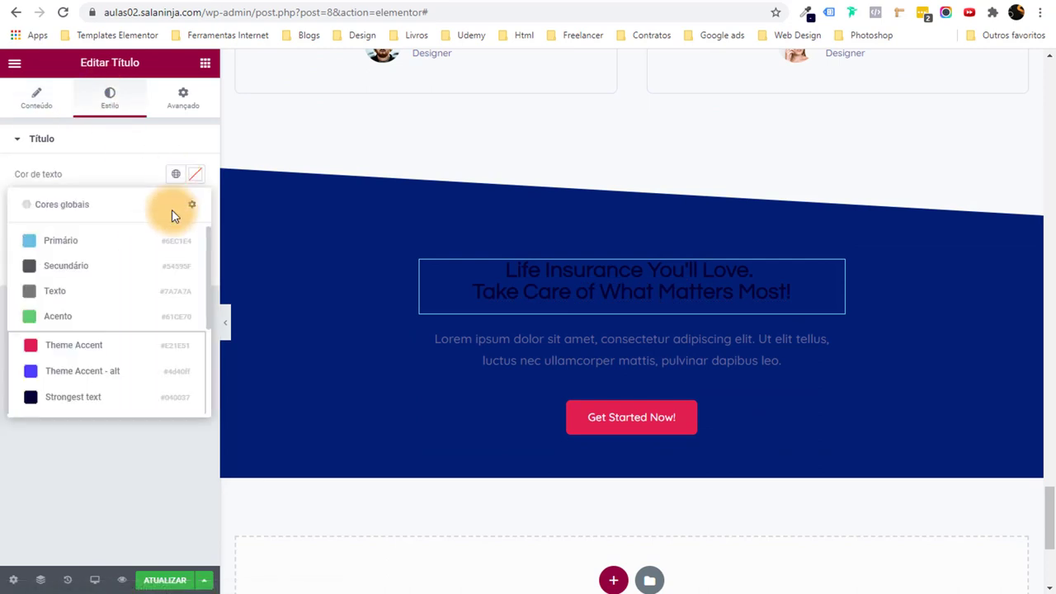
scroll(125, 354, down, 4)
click(113, 396)
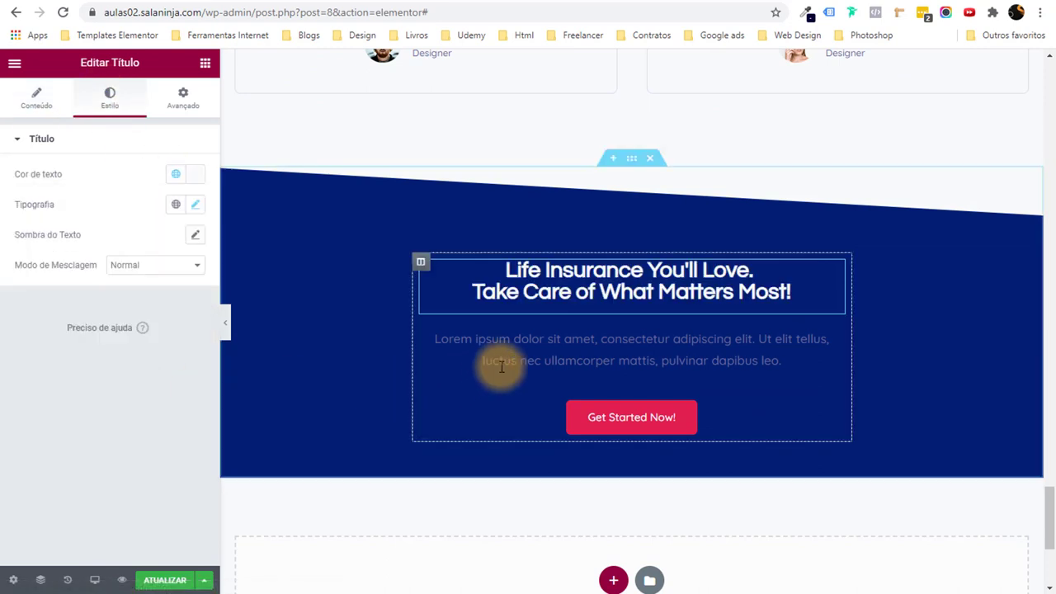
Set the paragraph text colour to White offwhite and preview the page.
click(460, 338)
click(109, 111)
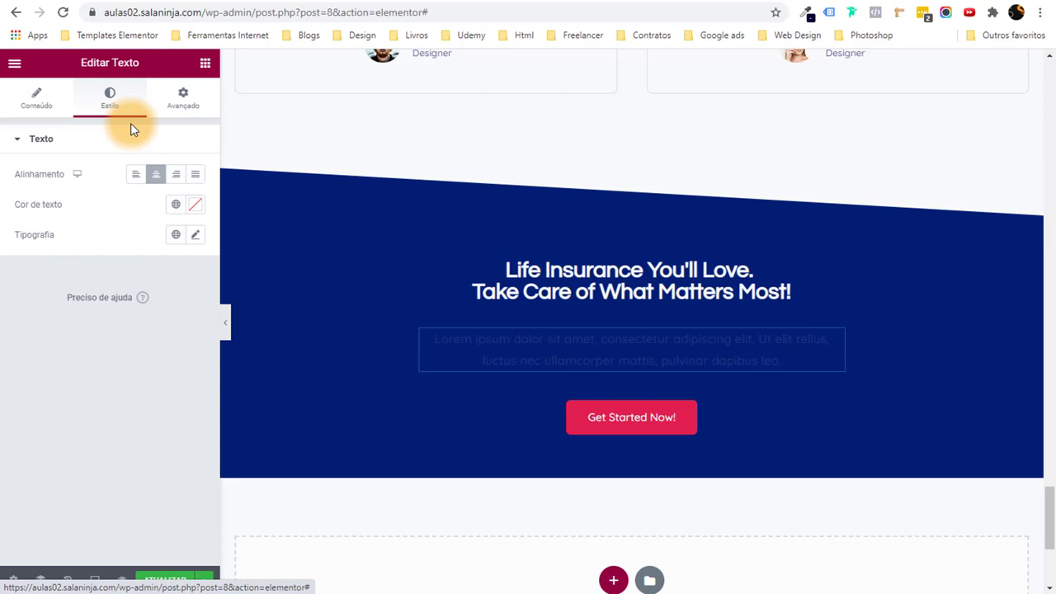
click(182, 206)
scroll(83, 367, down, 4)
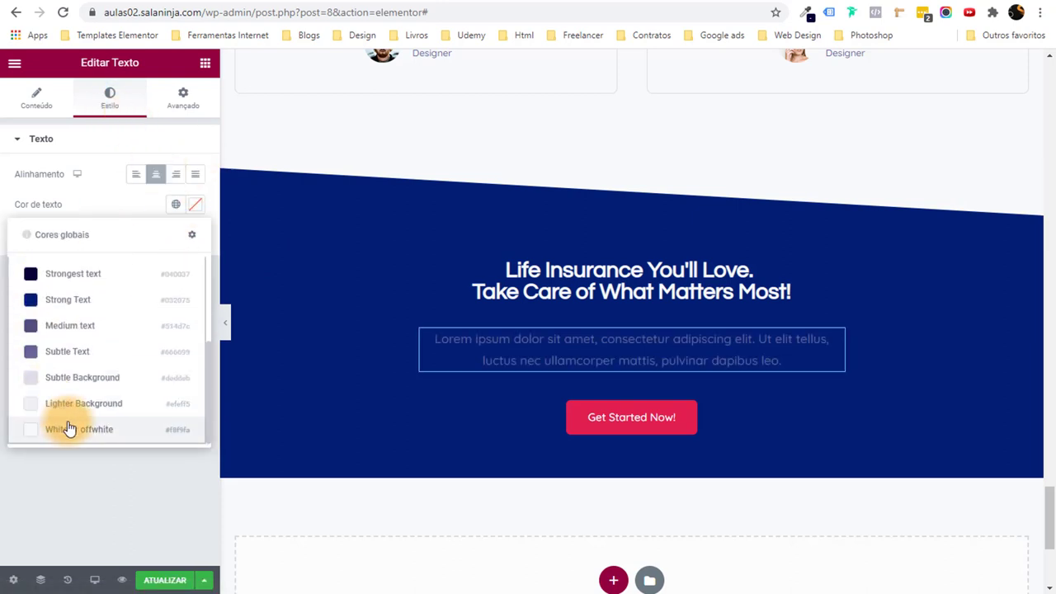
click(70, 429)
click(225, 320)
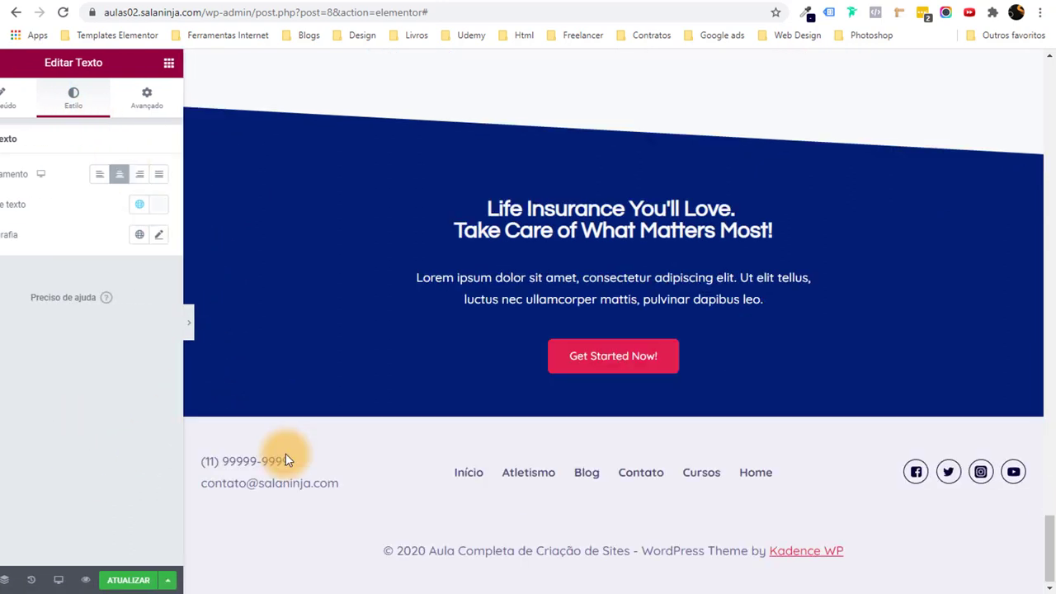
Save the Home page changes in Elementor.
drag(1049, 552, 1003, 77)
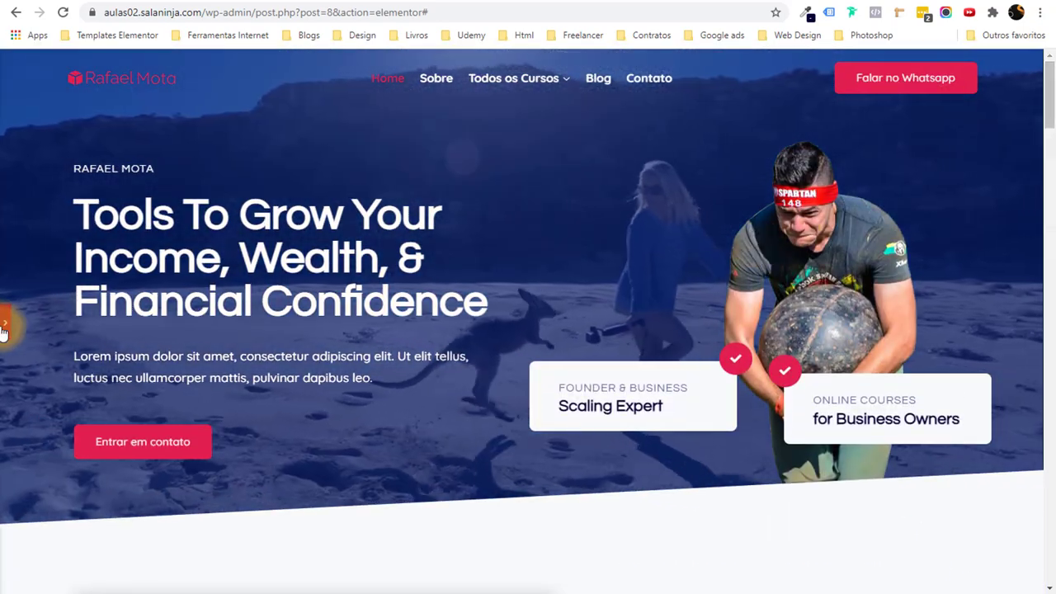
click(3, 325)
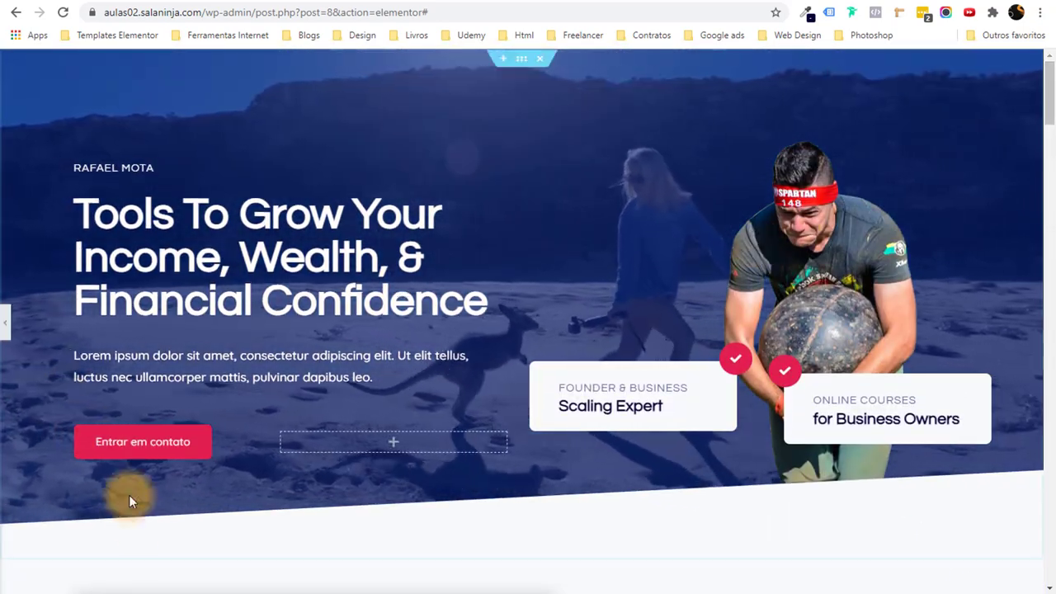
click(164, 581)
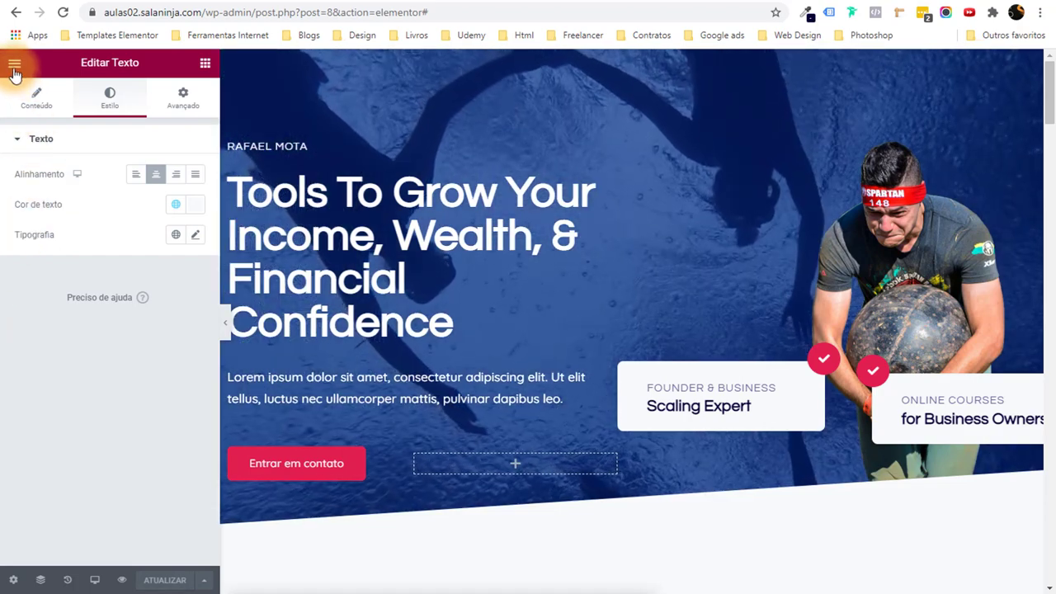
Exit Elementor to the WordPress dashboard and return to the Pages list.
click(15, 64)
click(94, 312)
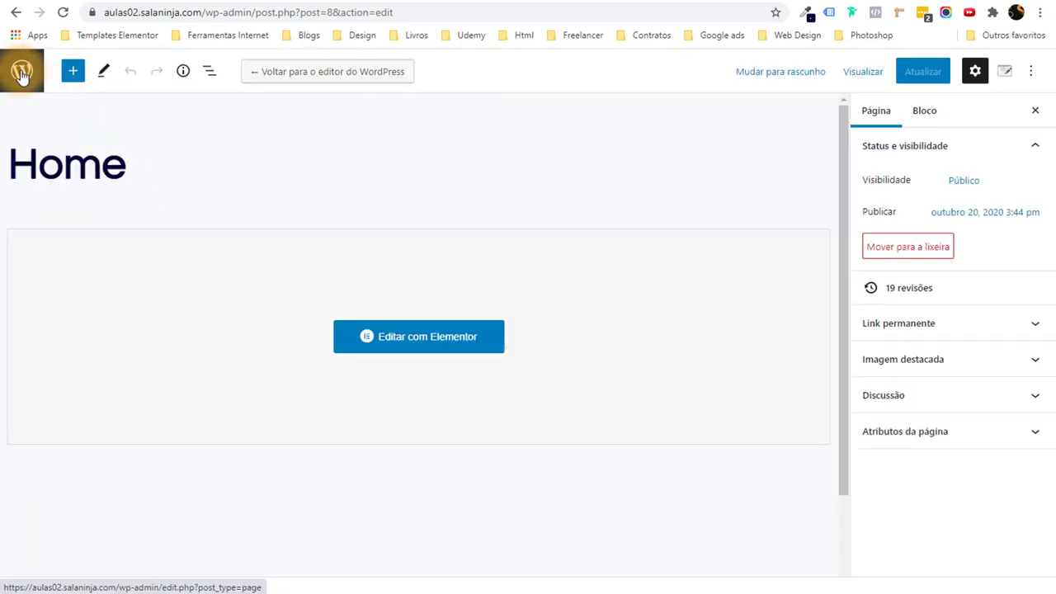
click(12, 74)
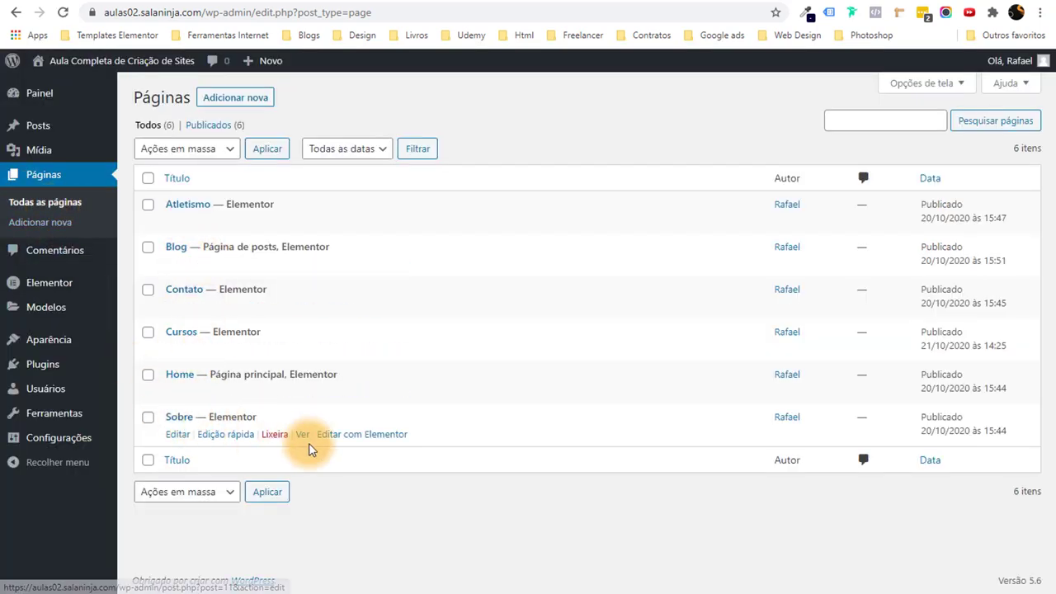
Open the Sobre page with 'Editar com Elementor'.
click(361, 437)
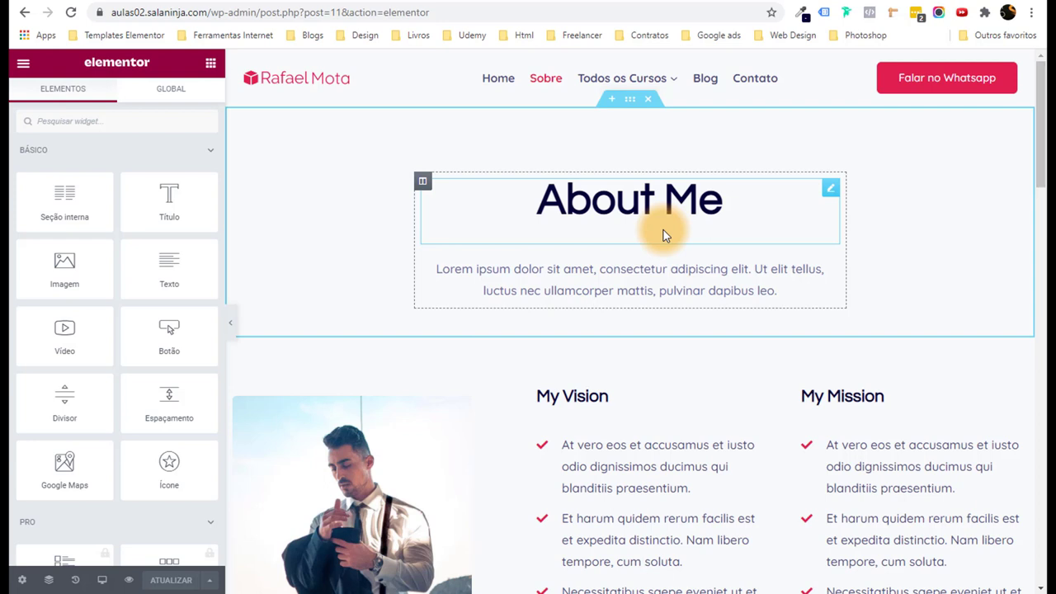
Give the About Me hero a classic background in the global Strong Text navy.
click(625, 106)
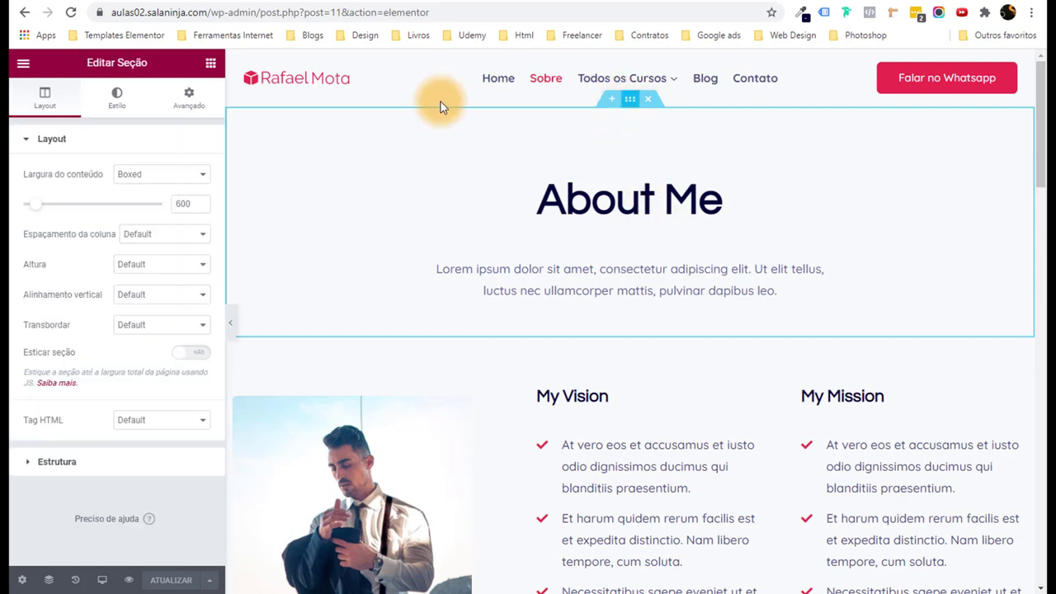
click(107, 112)
click(142, 204)
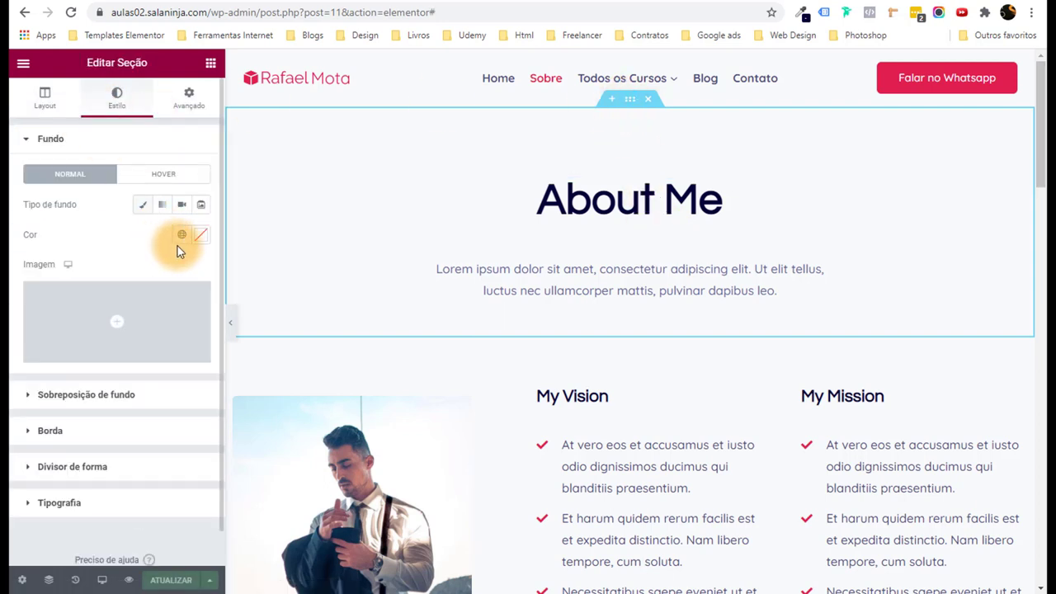
click(180, 235)
scroll(124, 347, down, 3)
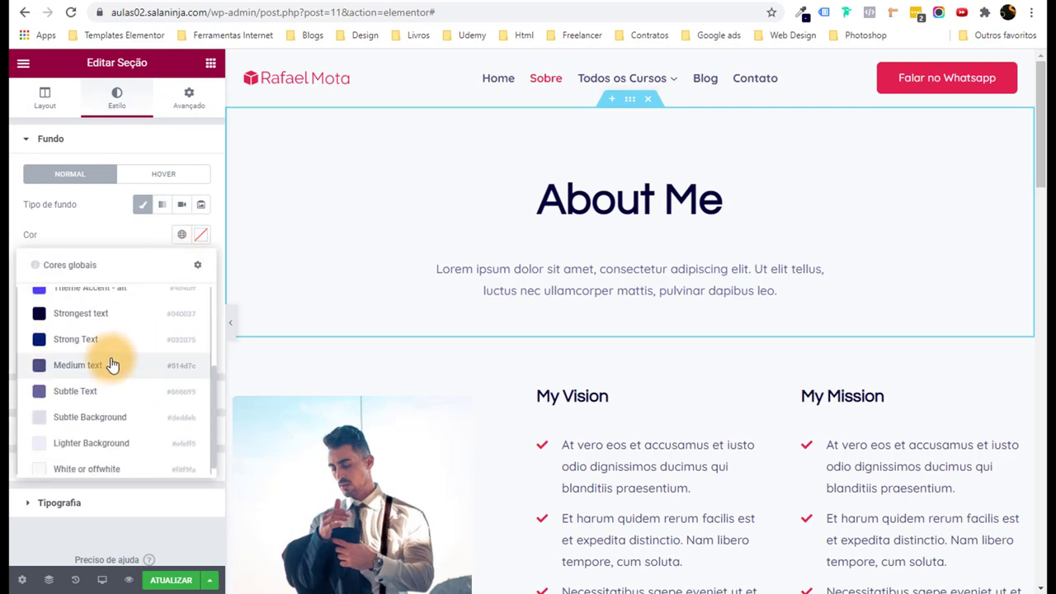
click(107, 338)
Make the About Me heading text white.
click(583, 191)
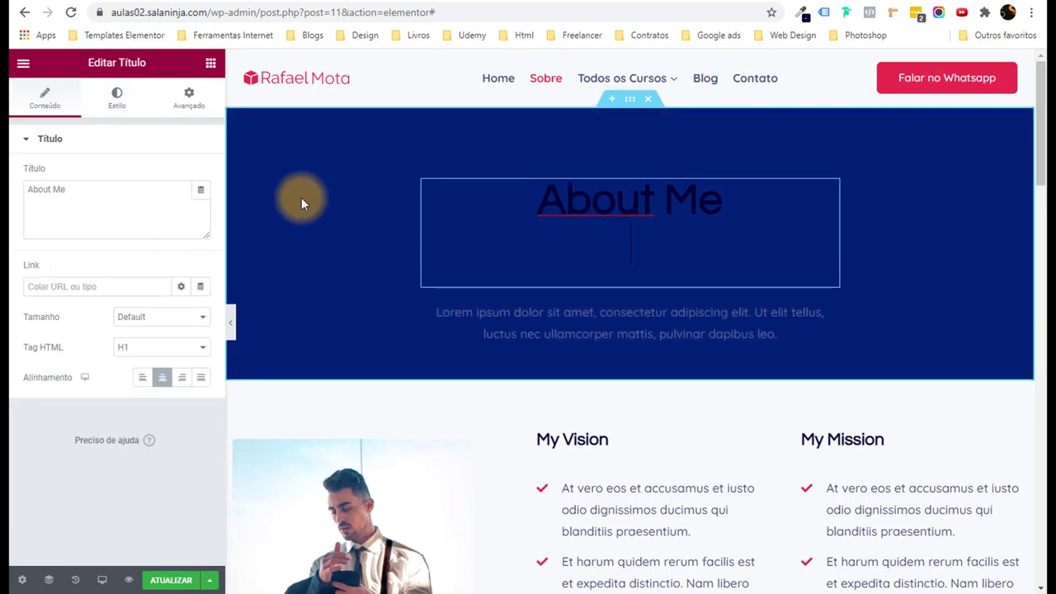
click(116, 98)
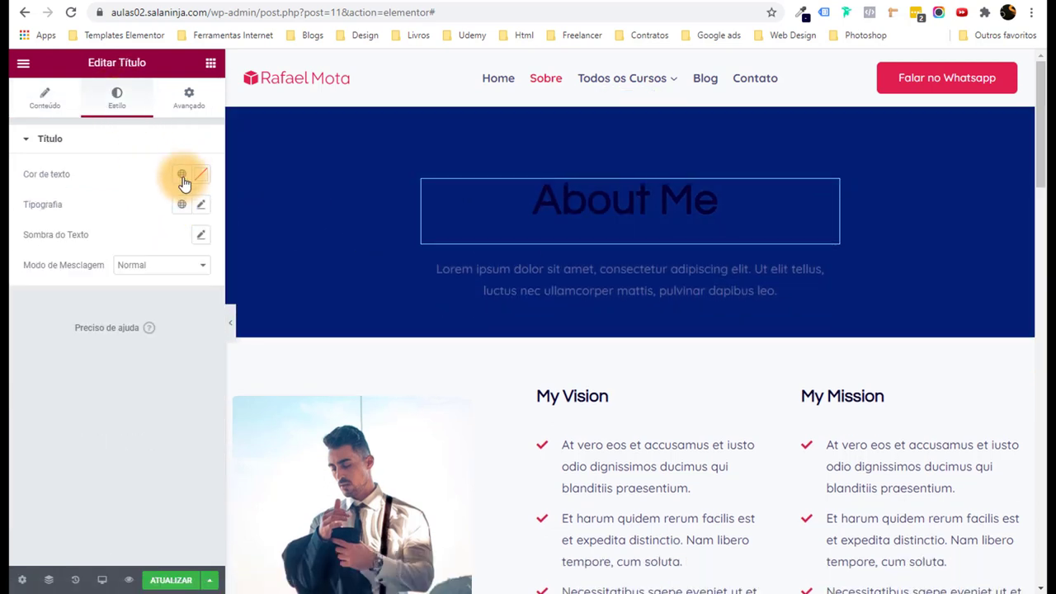
click(182, 174)
scroll(163, 283, down, 4)
click(123, 398)
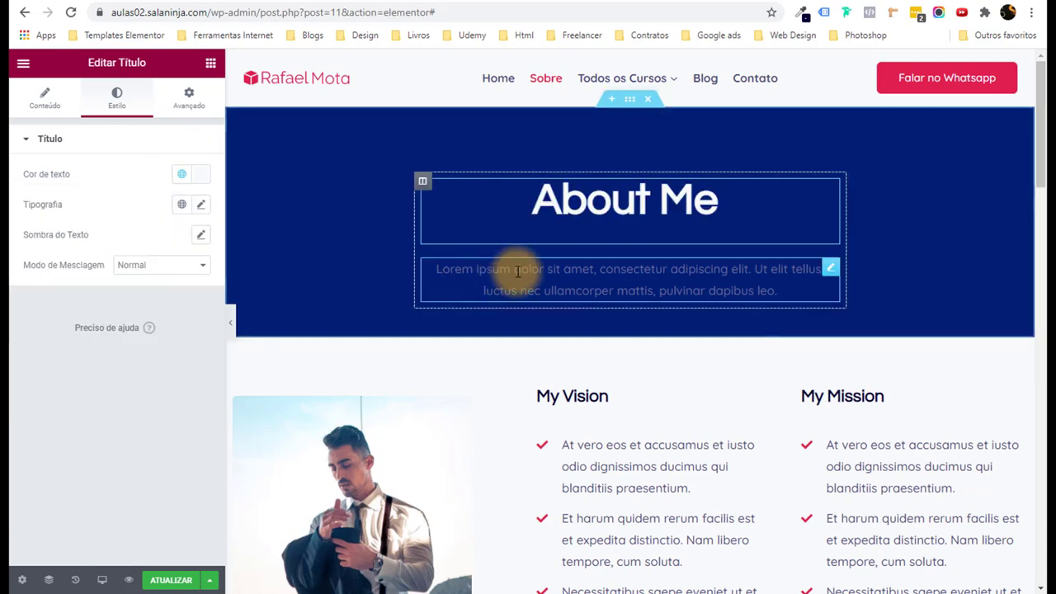
Make the paragraph below the heading white and preview the page full width.
click(514, 273)
click(116, 97)
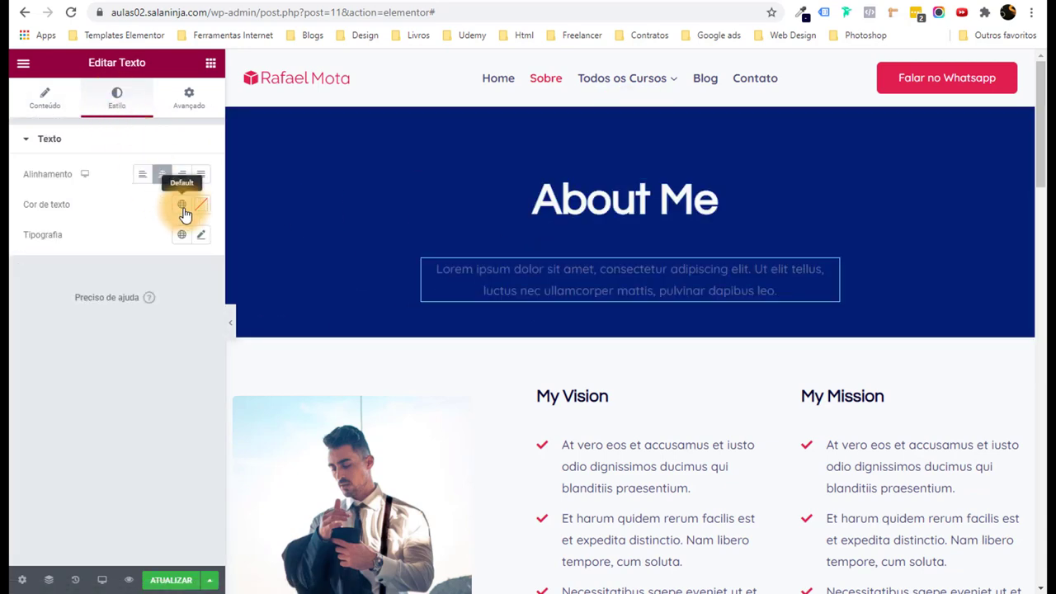
click(181, 204)
scroll(113, 335, down, 1)
scroll(113, 335, down, 2)
click(113, 427)
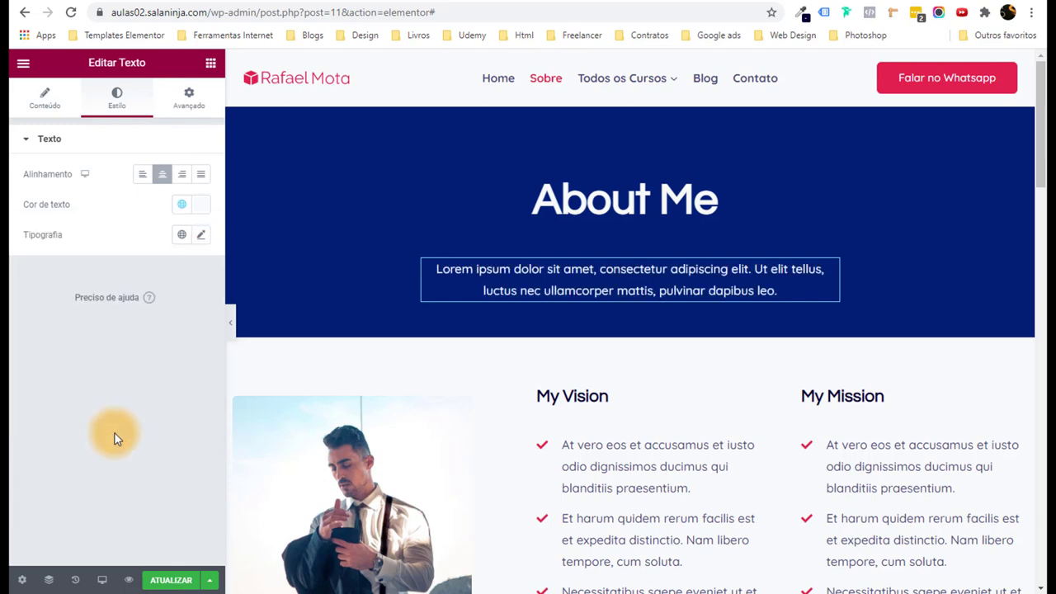
click(231, 323)
scroll(234, 325, down, 6)
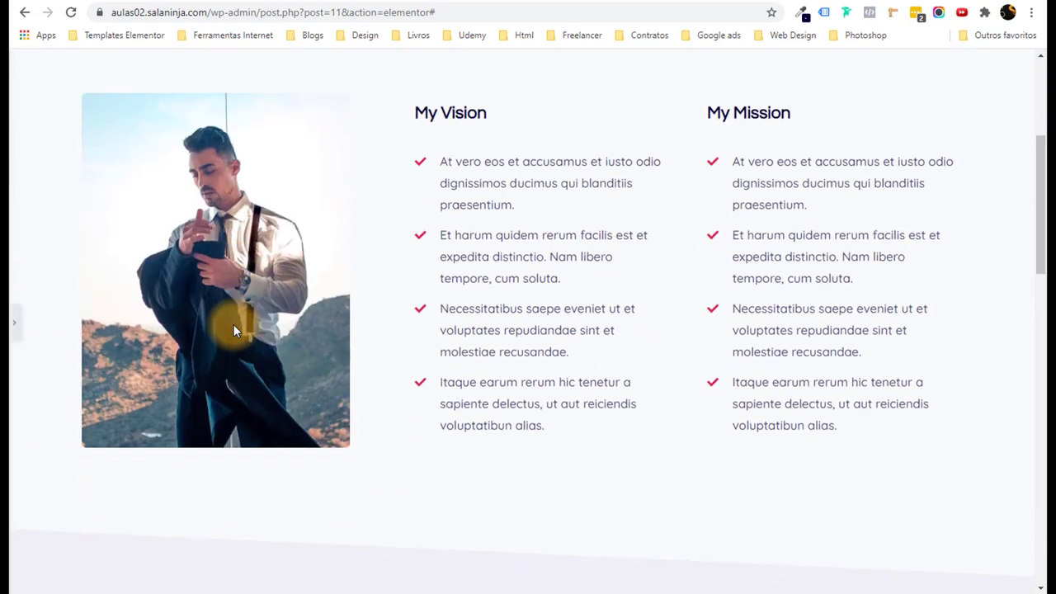
scroll(234, 330, up, 7)
click(13, 322)
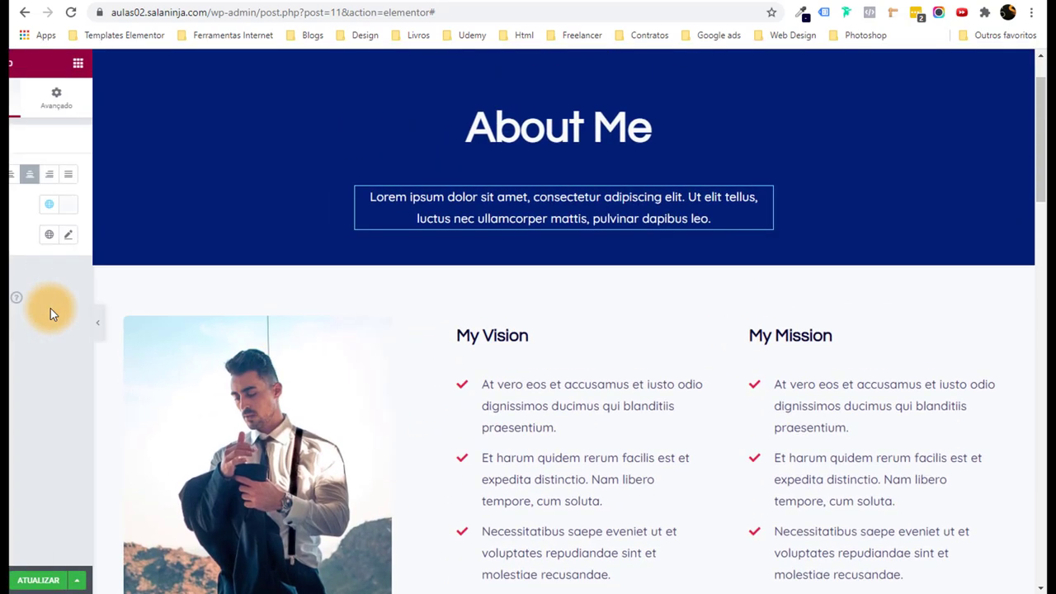
click(231, 323)
scroll(404, 132, down, 3)
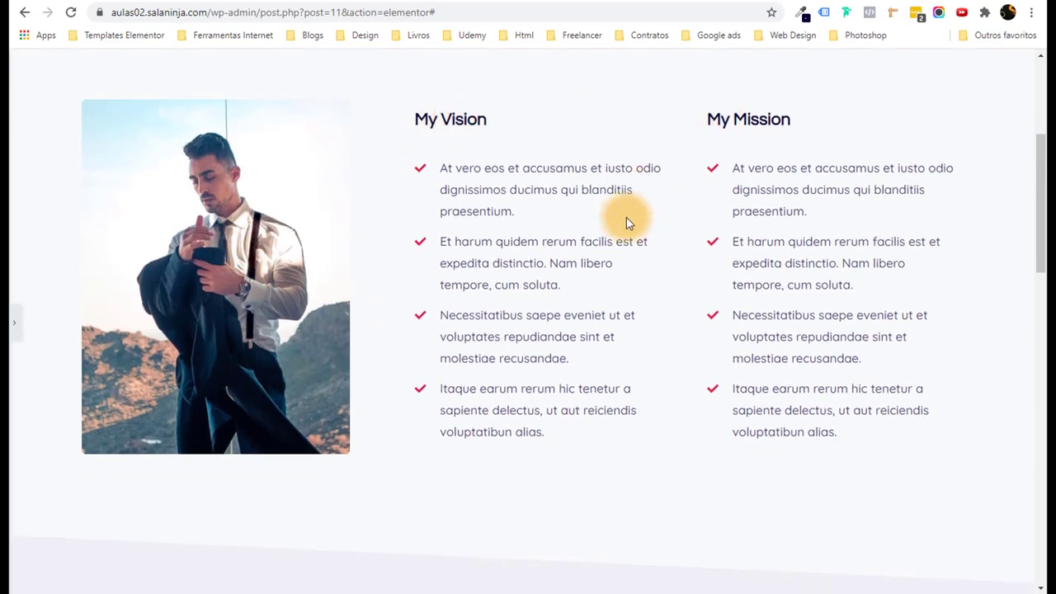
scroll(626, 217, up, 2)
scroll(626, 216, down, 2)
scroll(624, 217, up, 3)
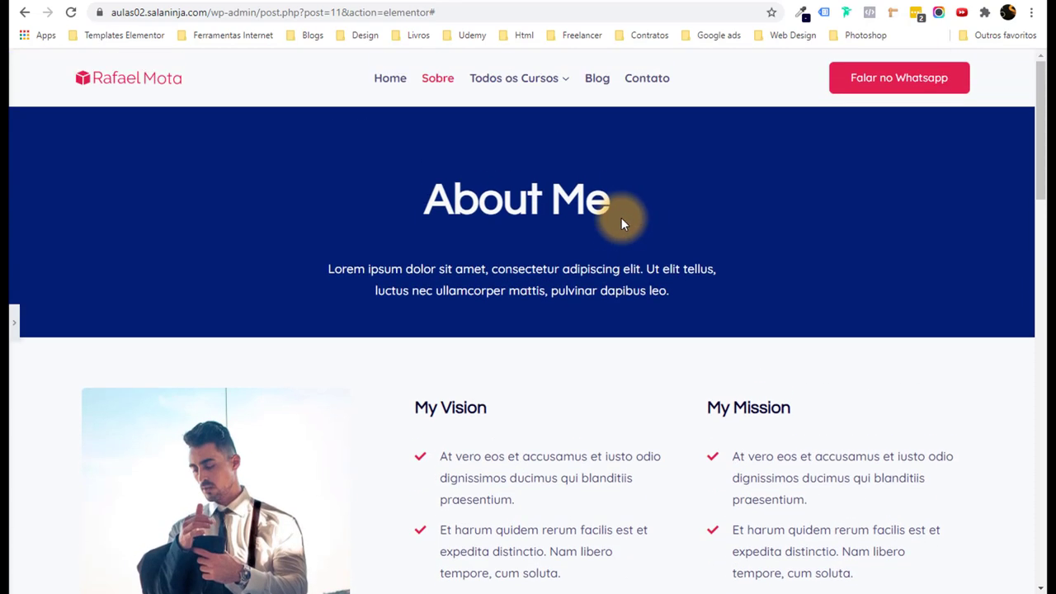
click(892, 15)
drag(78, 94, 971, 524)
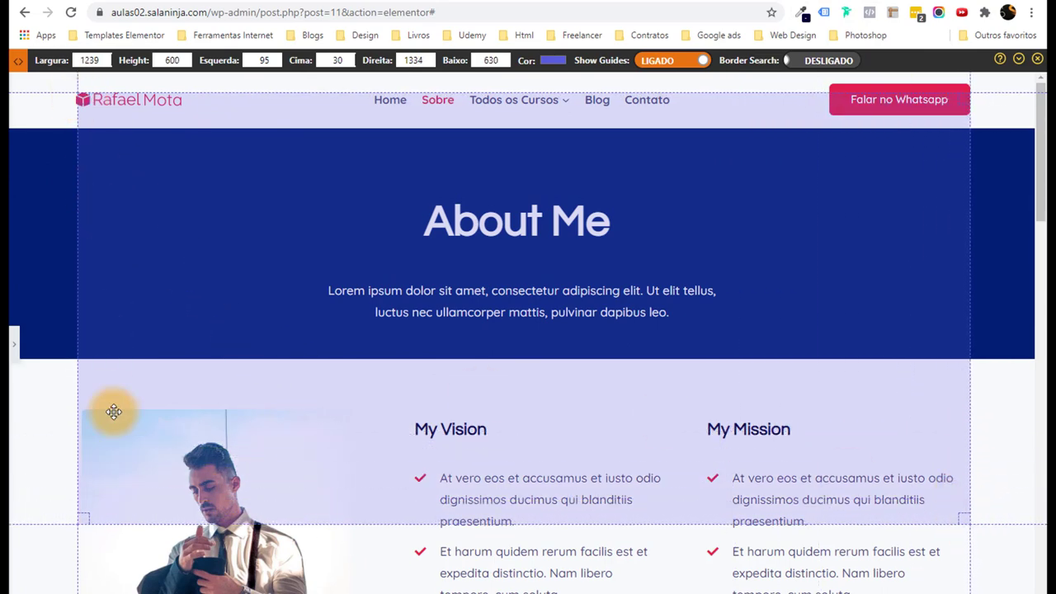
click(1038, 61)
click(12, 317)
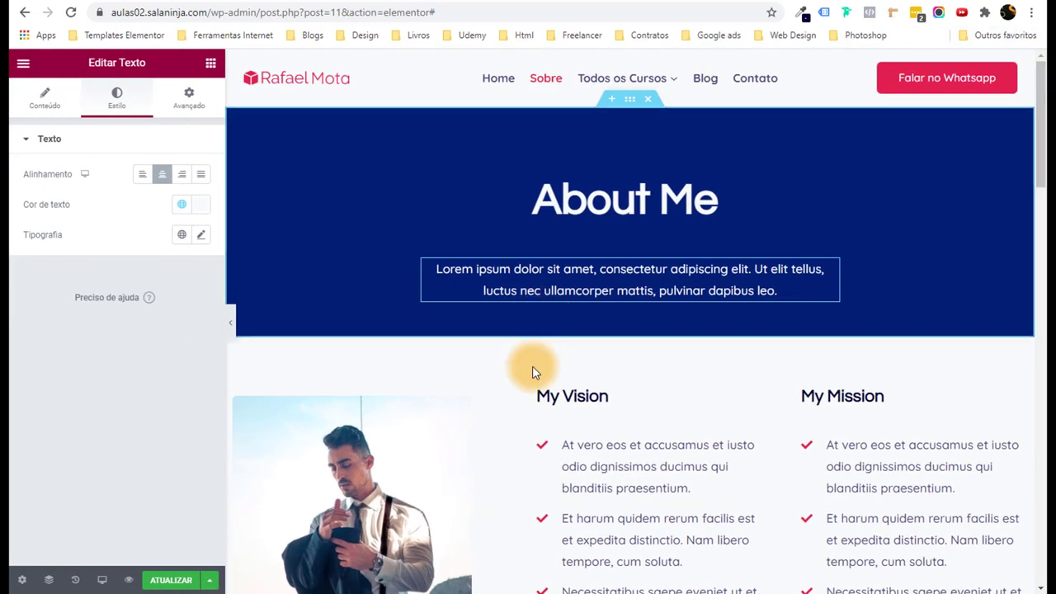
Give the photo beside My Vision a box shadow with vertical offset 0 and blur 20.
scroll(691, 421, down, 5)
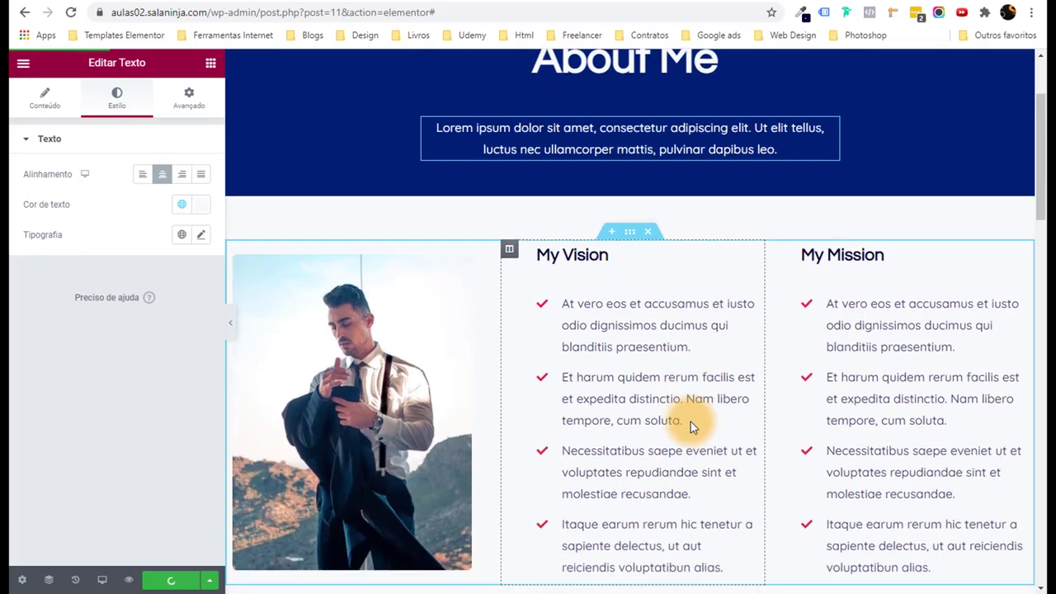
scroll(508, 329, up, 1)
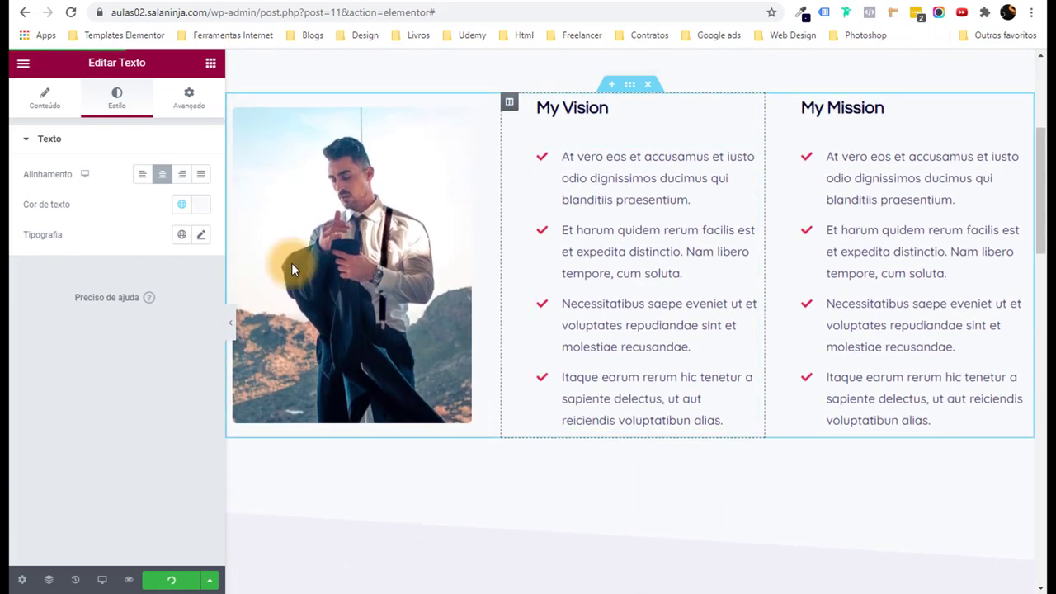
click(410, 229)
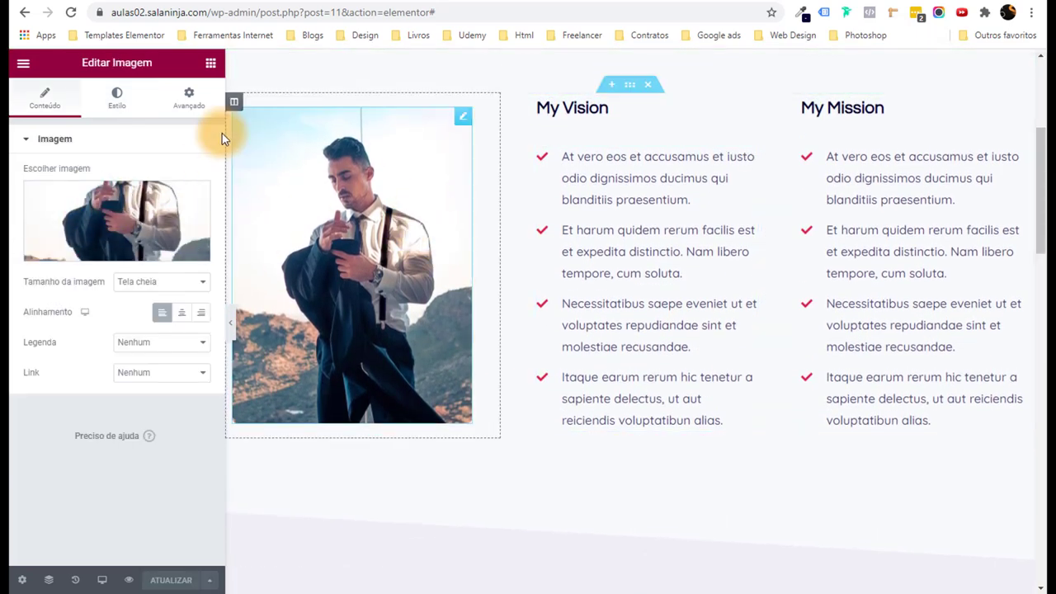
click(117, 98)
scroll(147, 364, down, 2)
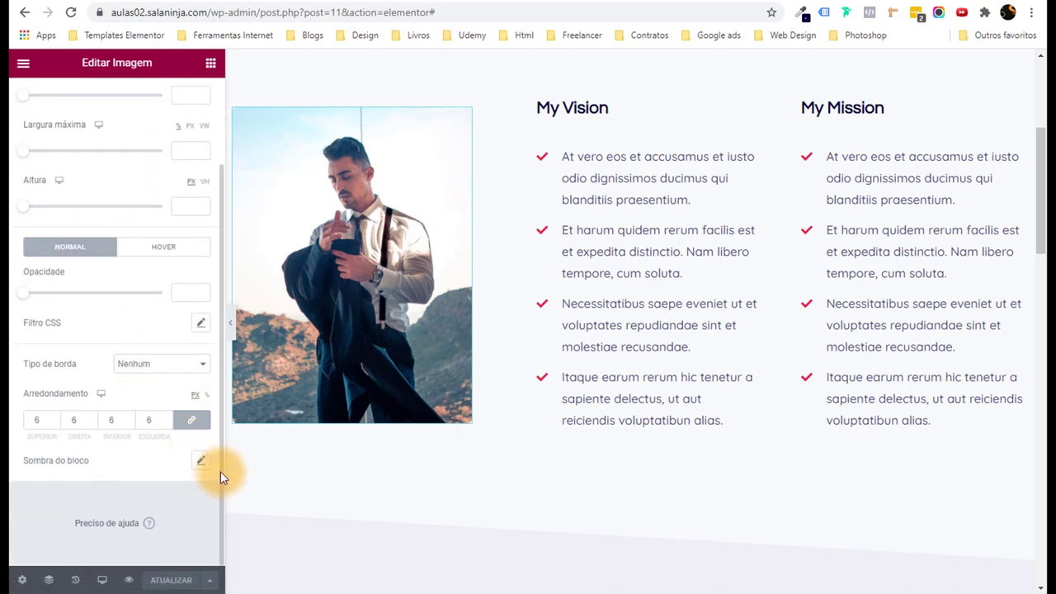
click(198, 464)
scroll(196, 475, down, 2)
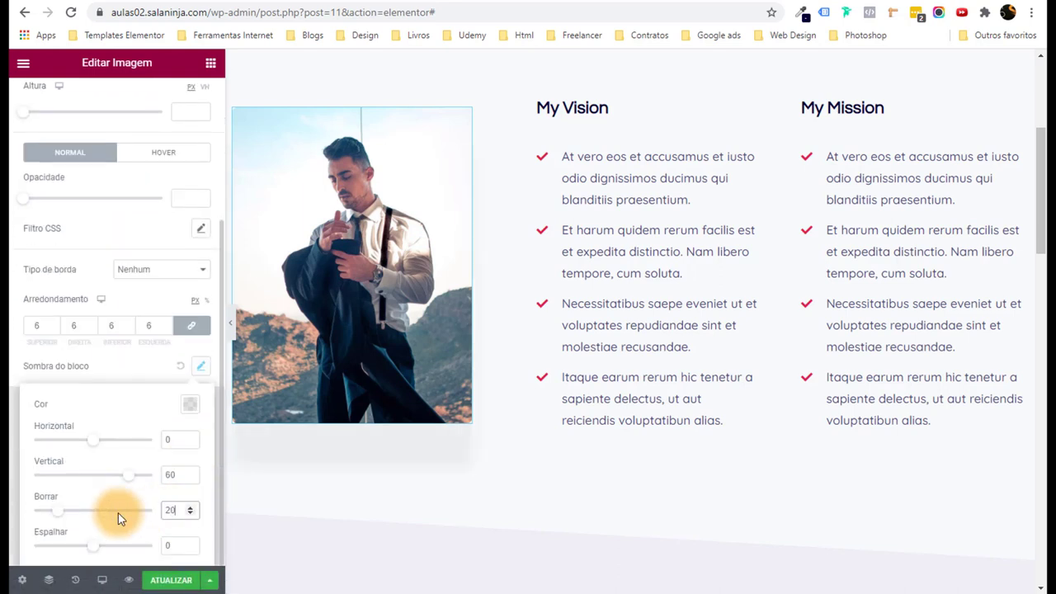
click(112, 476)
text(0)
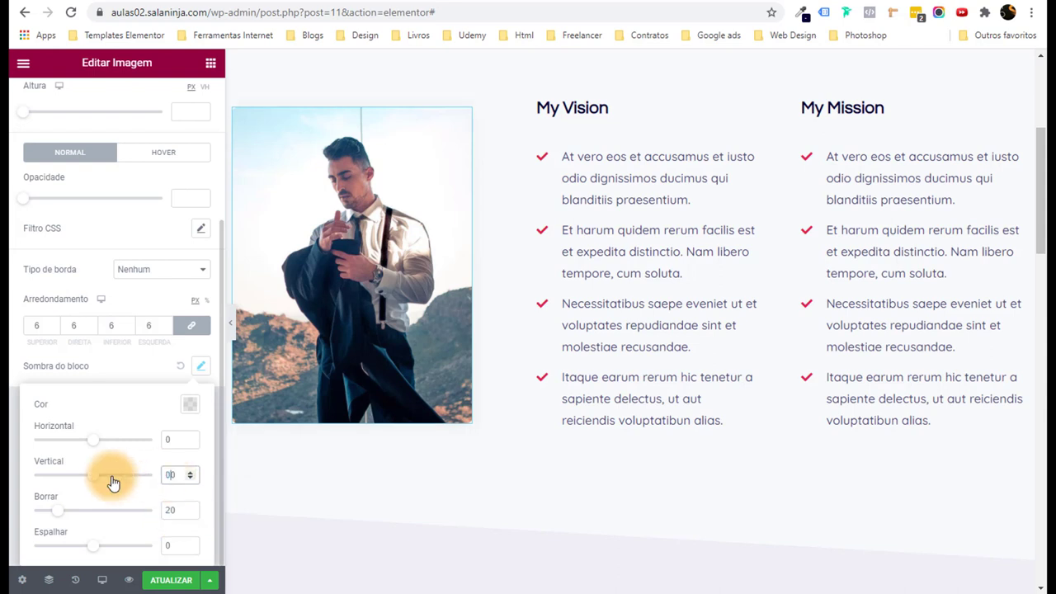
Set the shadow colour to black at 0.31 opacity and preview the result.
click(188, 404)
triple_click(175, 374)
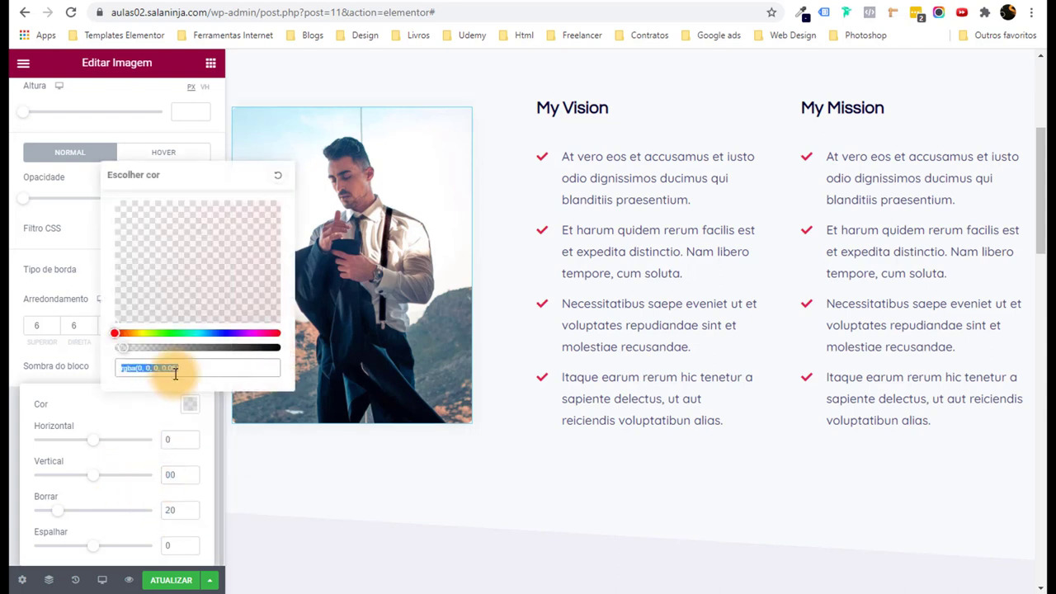
mouse_move(158, 348)
mouse_down()
mouse_move(174, 349)
mouse_move(163, 350)
mouse_up()
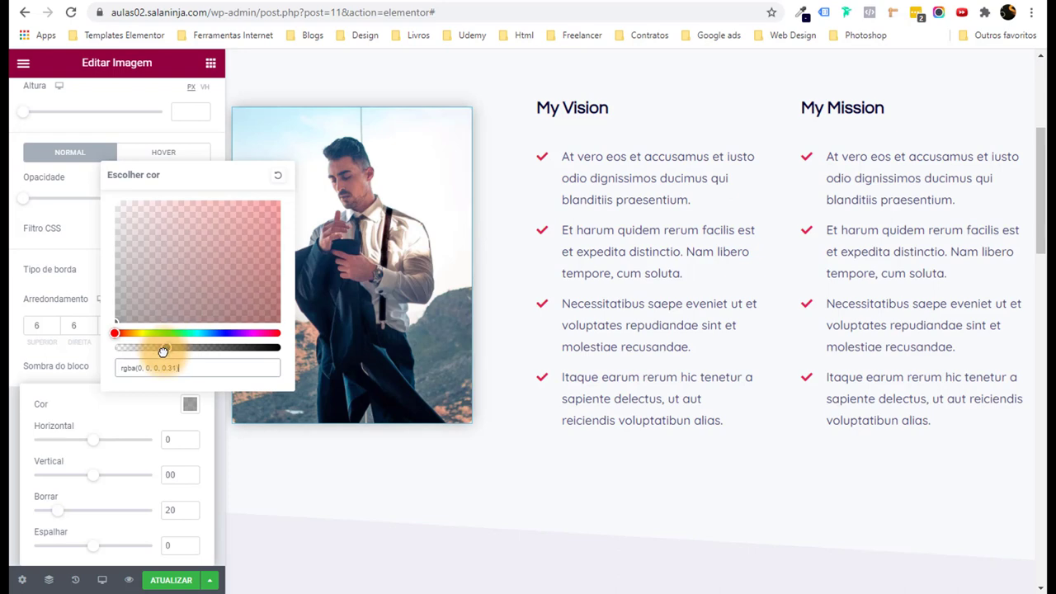
click(113, 484)
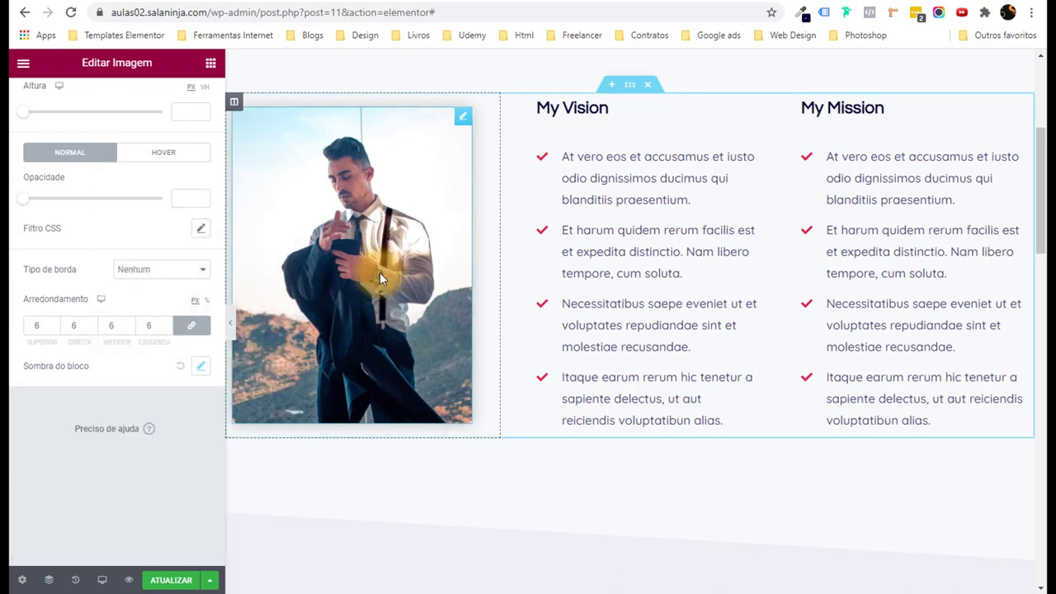
click(231, 321)
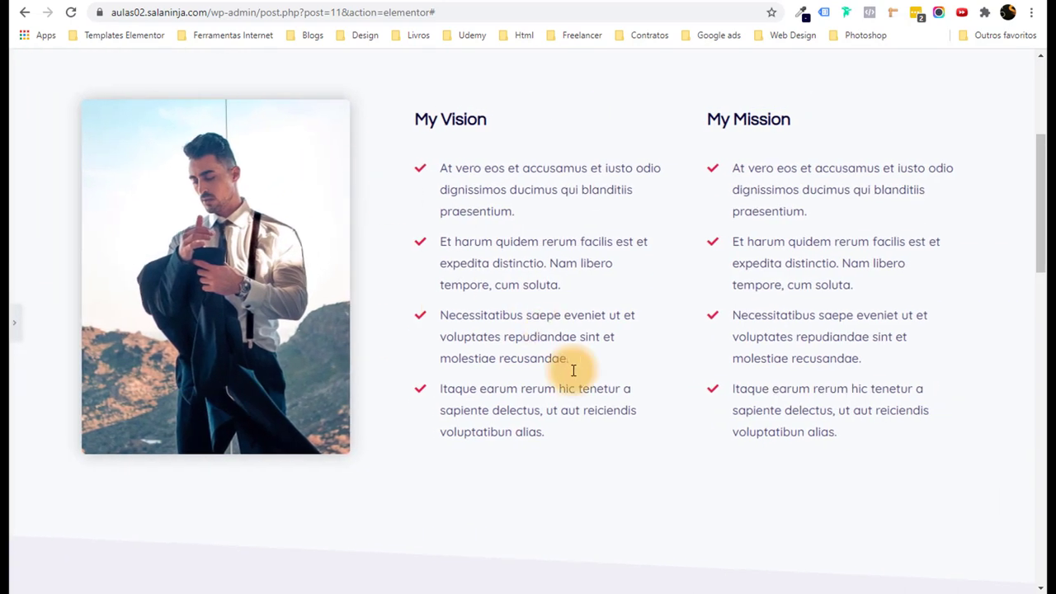
scroll(592, 404, down, 2)
scroll(592, 404, up, 3)
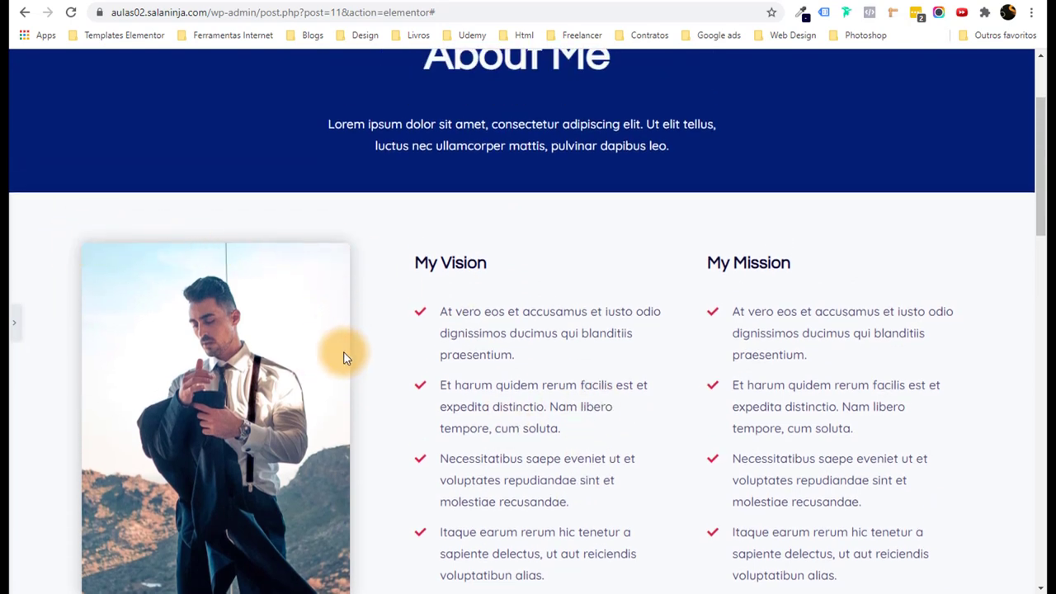
scroll(344, 357, down, 2)
Select the Synergistic progress bar and set its percentage to 80.
click(30, 330)
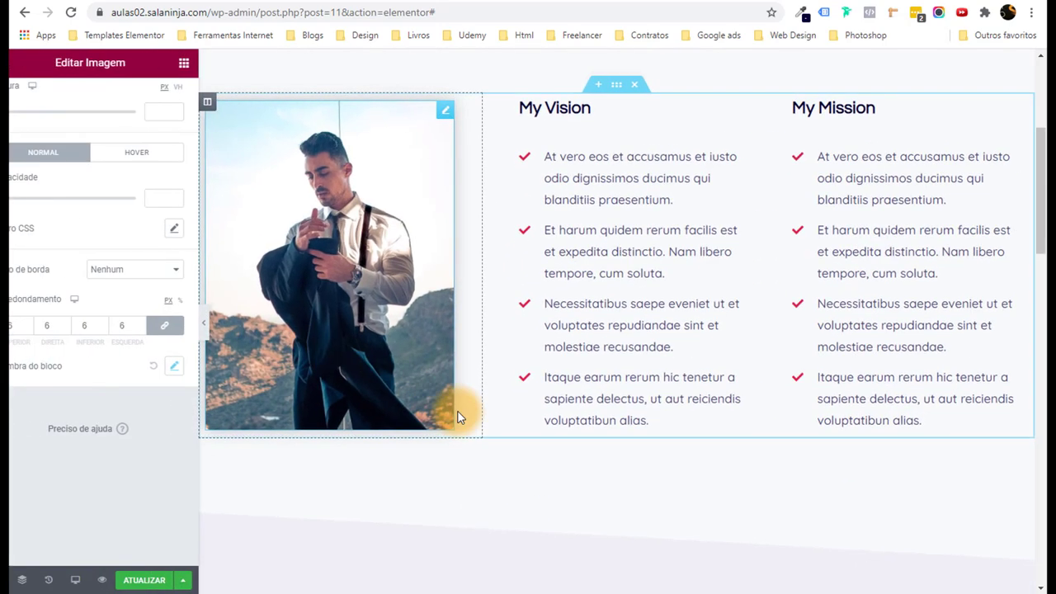
scroll(408, 355, up, 2)
scroll(417, 363, down, 8)
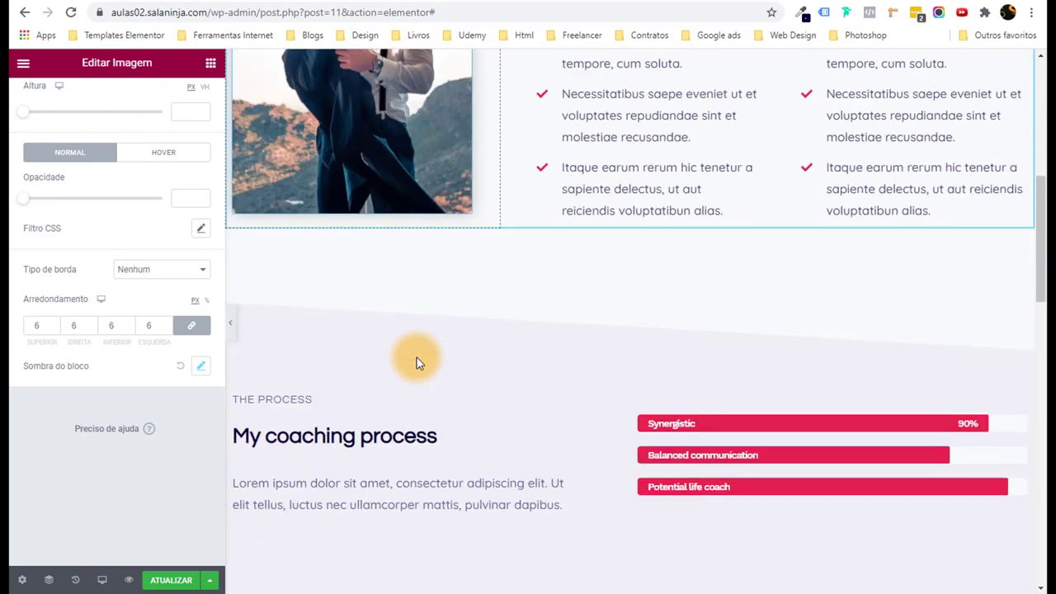
scroll(345, 302, down, 2)
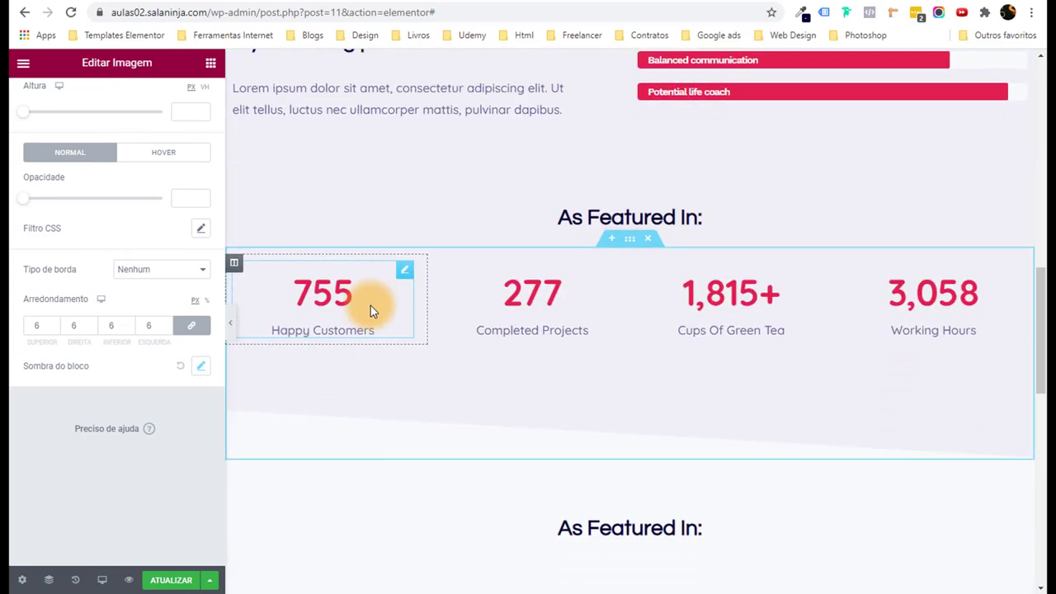
scroll(370, 306, up, 4)
click(713, 344)
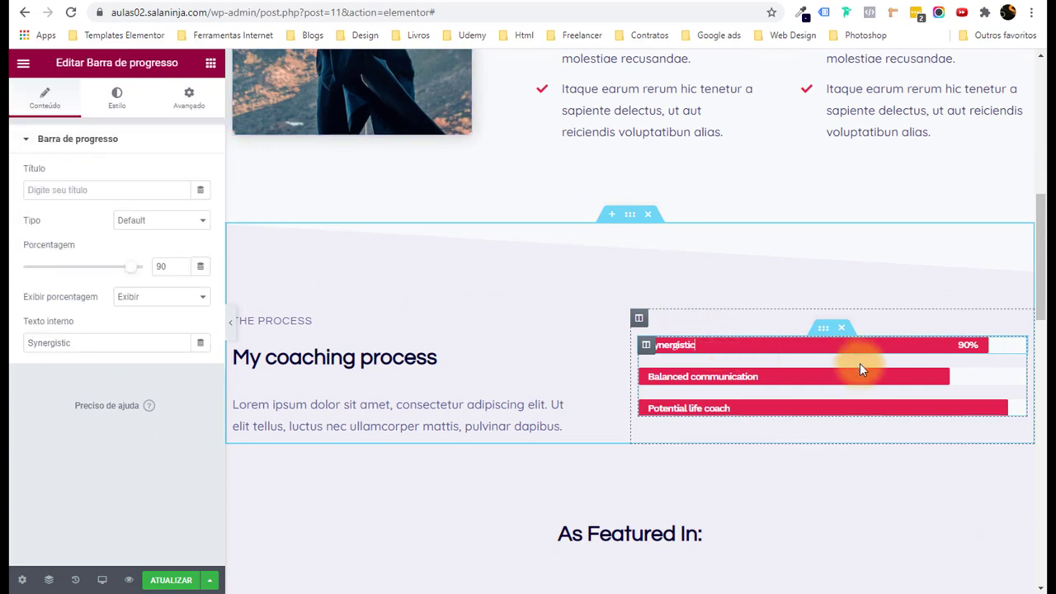
drag(114, 63, 178, 63)
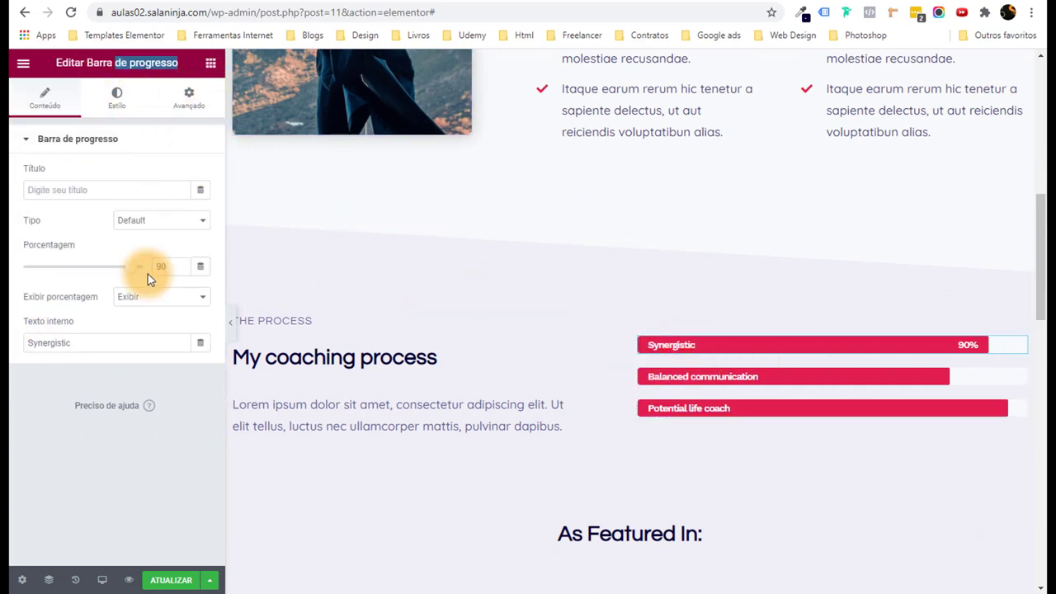
drag(131, 275, 107, 272)
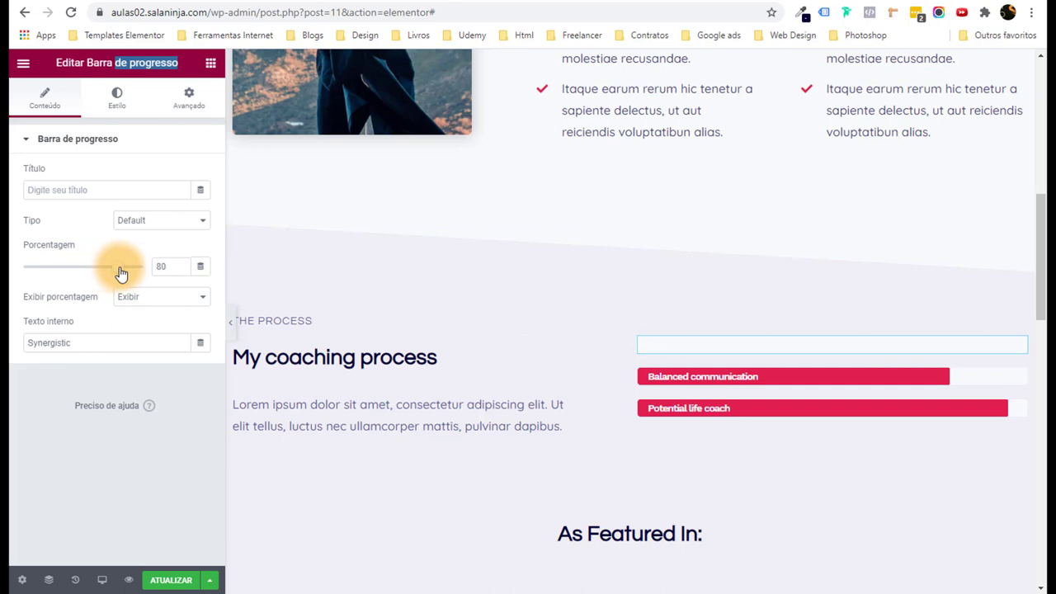
Replace the bar's inner label Synergistic with 'Curso de Elementor PRO'.
drag(89, 344, 28, 310)
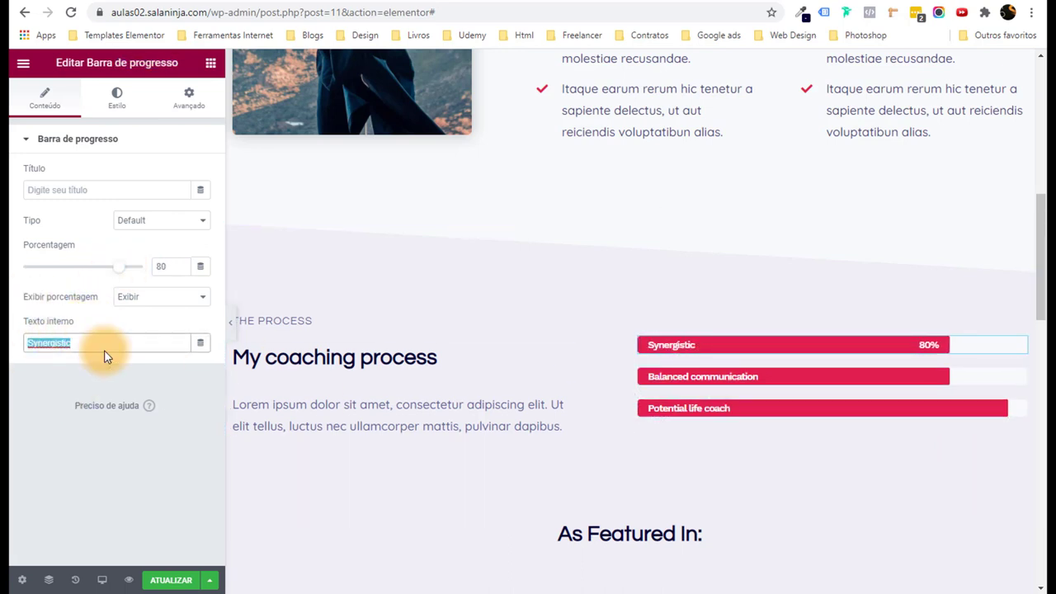
text(M)
key(BackSpace)
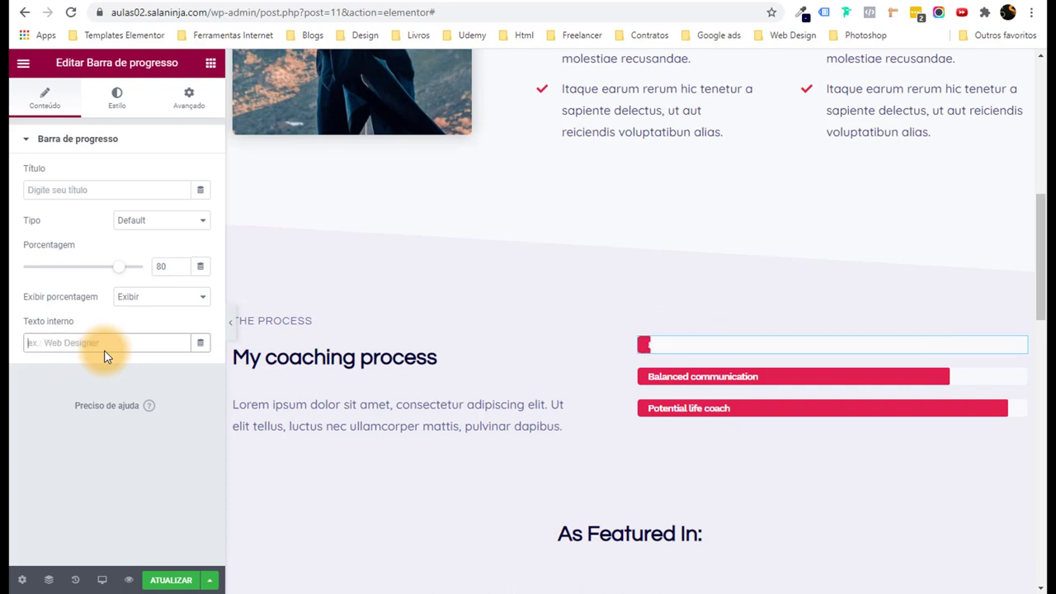
text(+)
key(BackSpace)
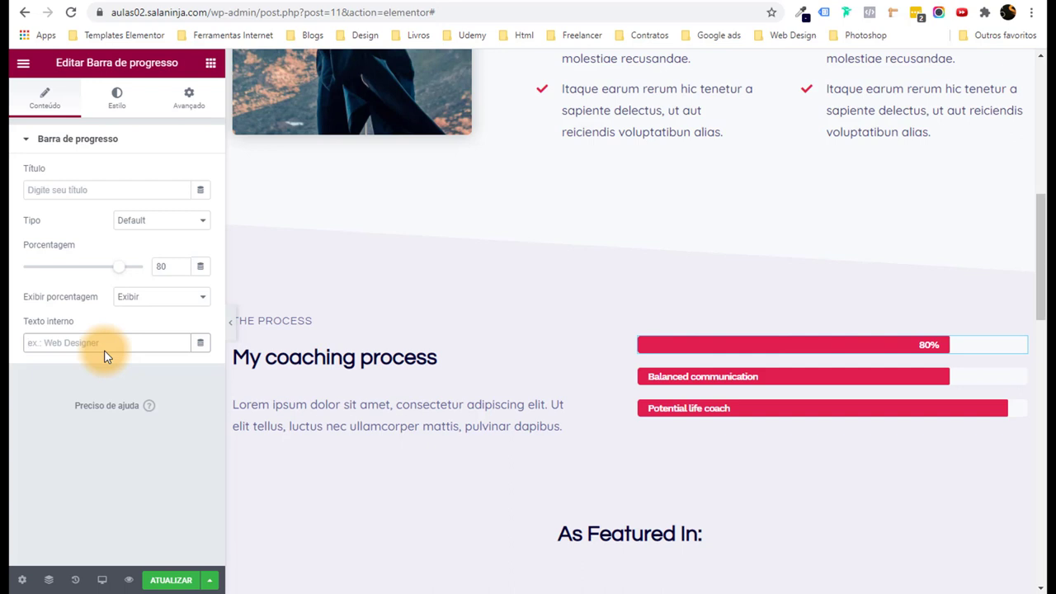
text(Curso de Elementor PRO)
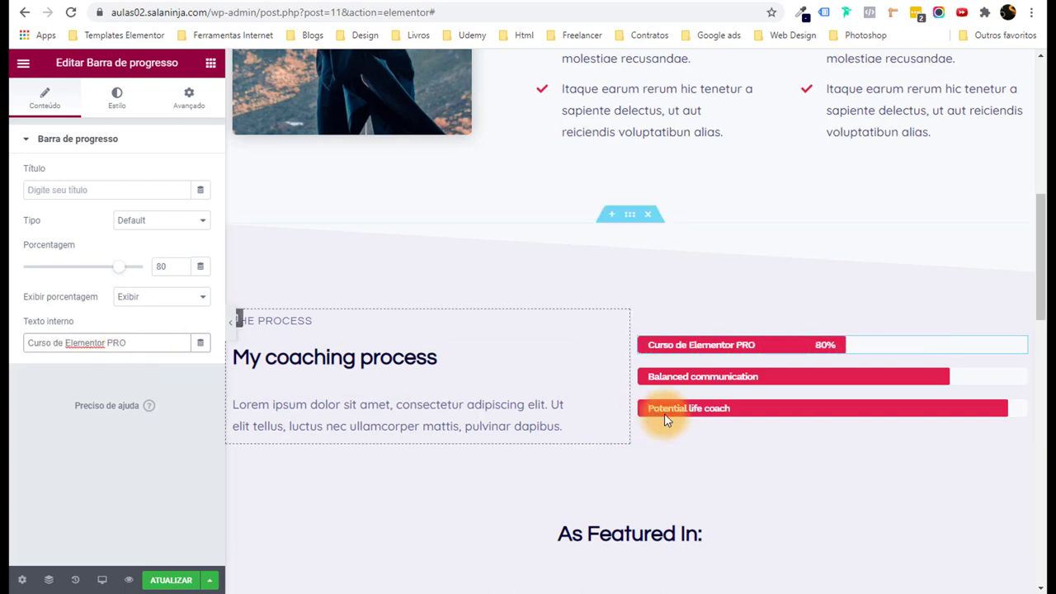
scroll(671, 377, down, 5)
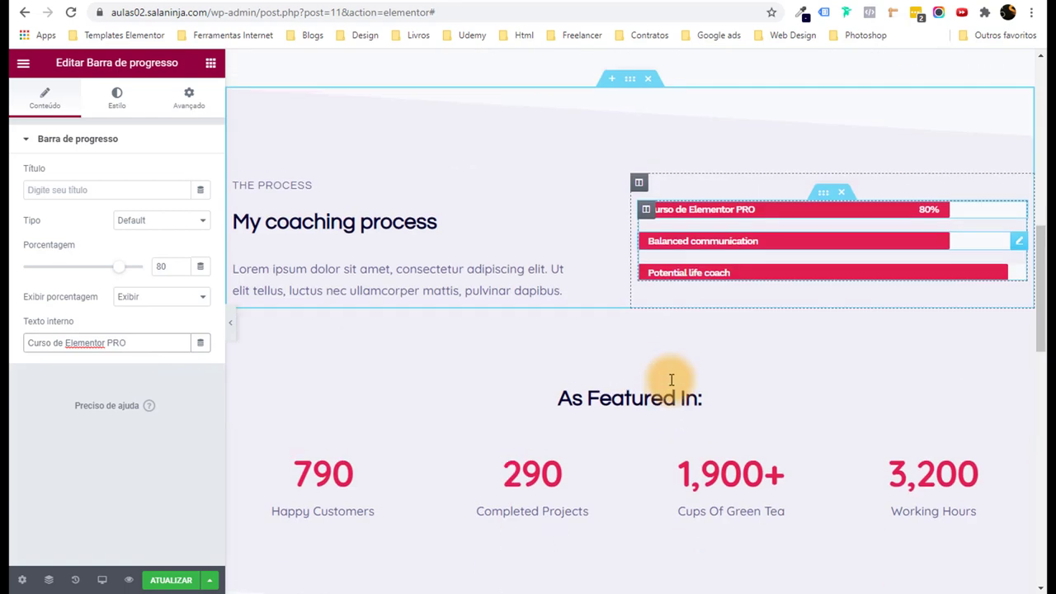
scroll(671, 379, up, 5)
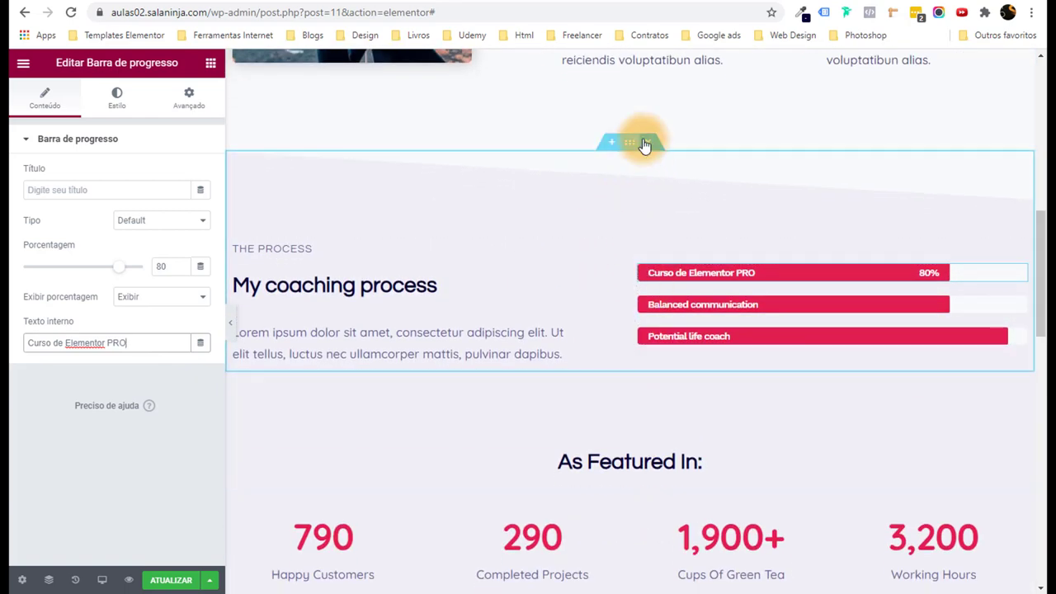
click(633, 146)
Give the coaching-process section a navy Strong Text global background colour.
scroll(641, 346, up, 1)
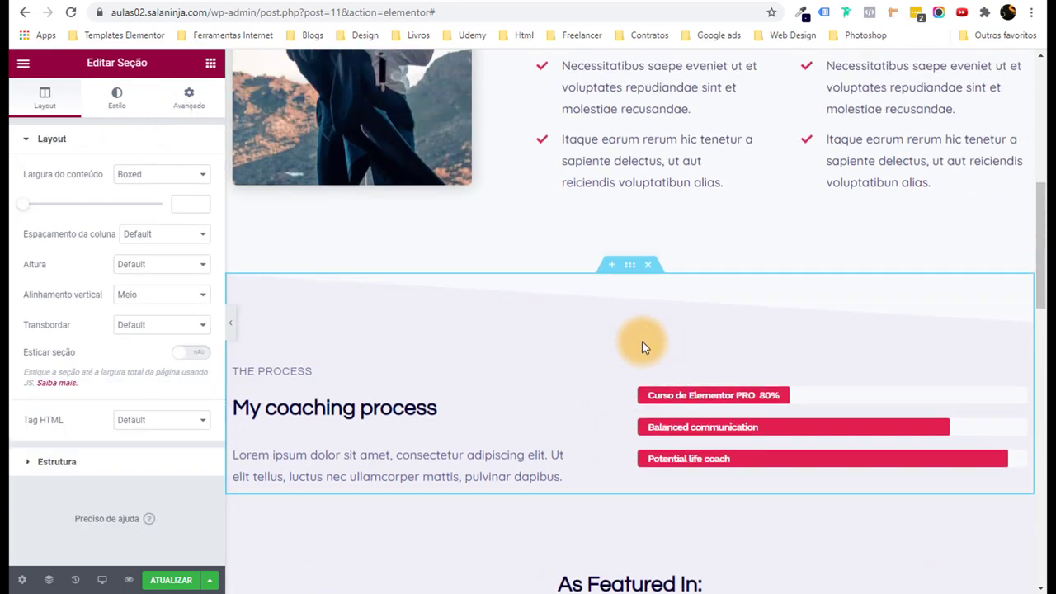
click(123, 108)
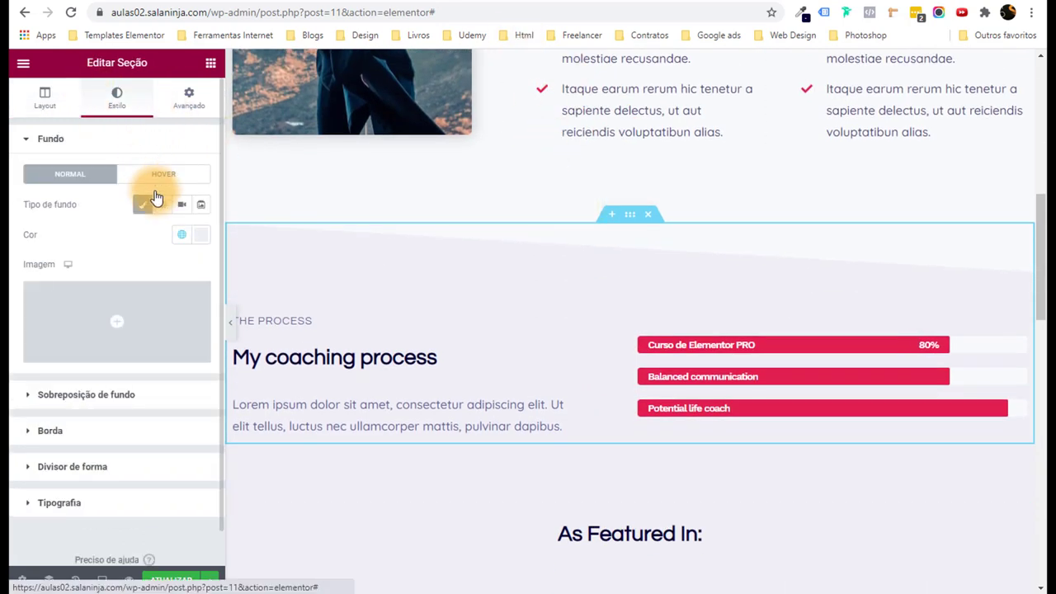
click(183, 237)
scroll(140, 363, down, 2)
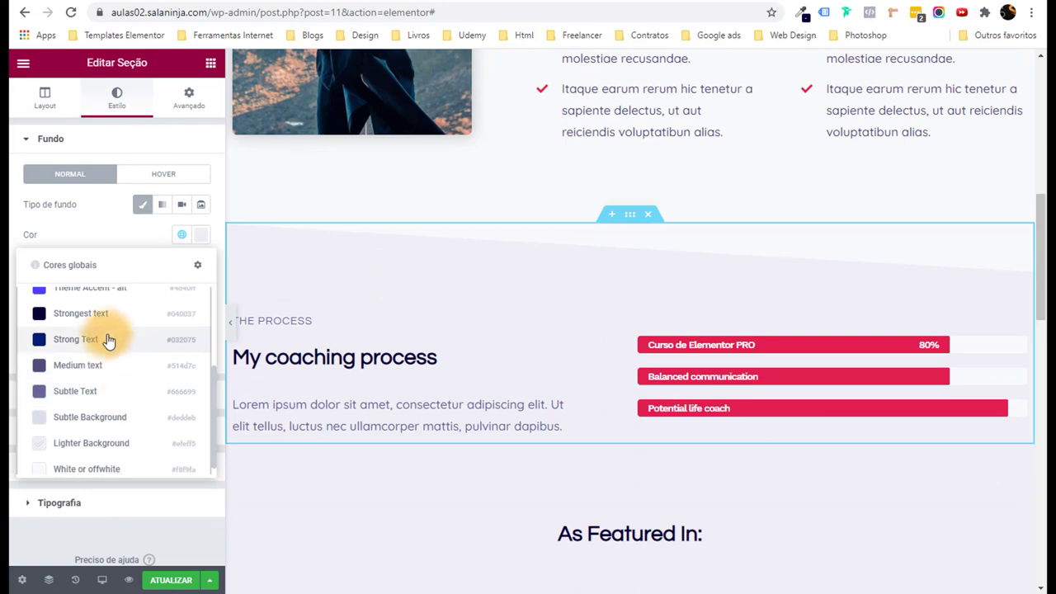
scroll(395, 371, down, 1)
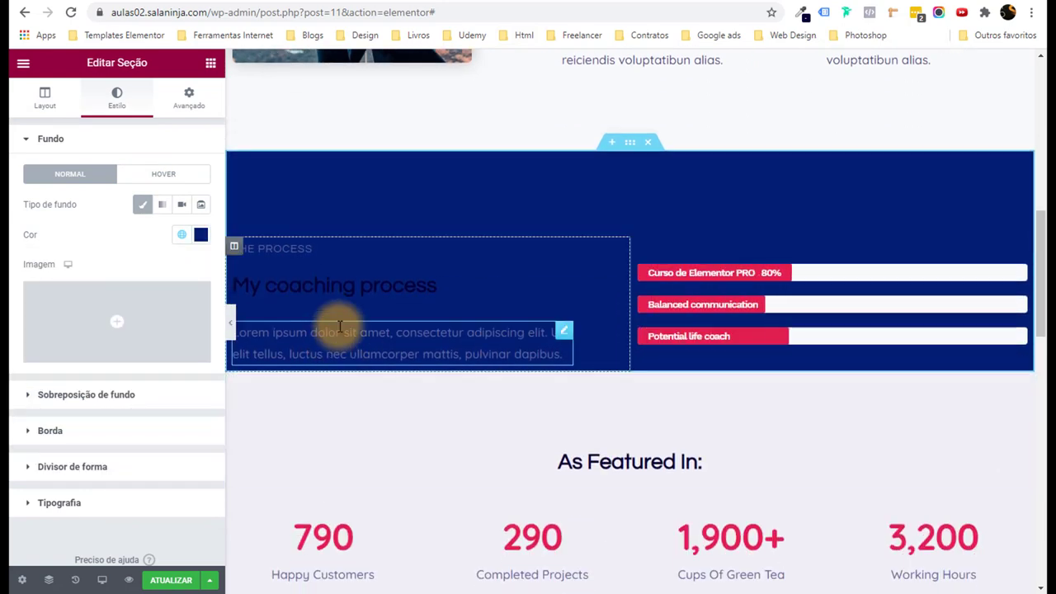
Make the 'THE PROCESS' label text White or offwhite.
click(371, 247)
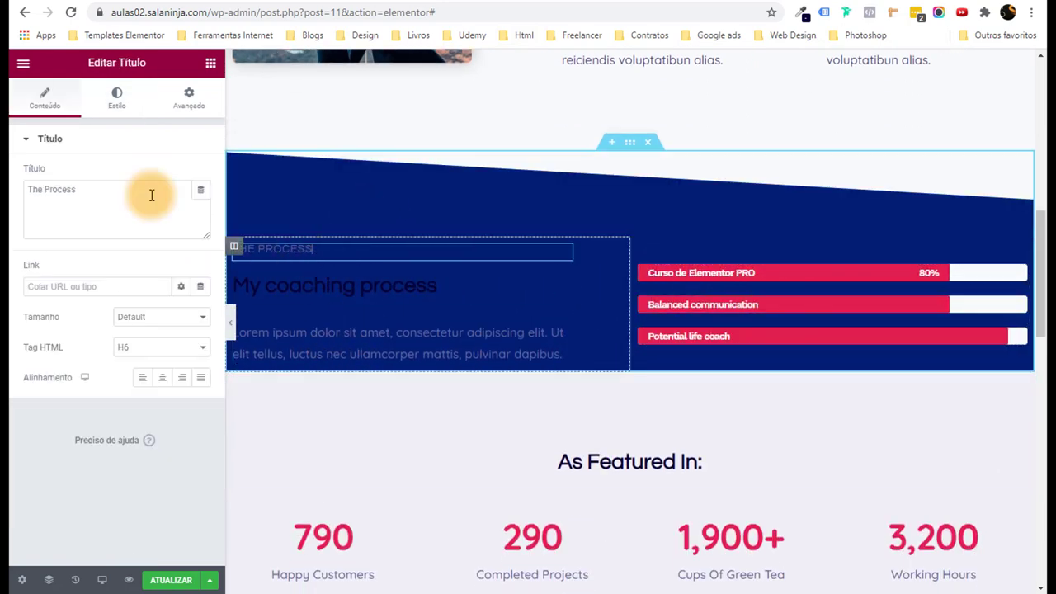
click(124, 100)
click(182, 174)
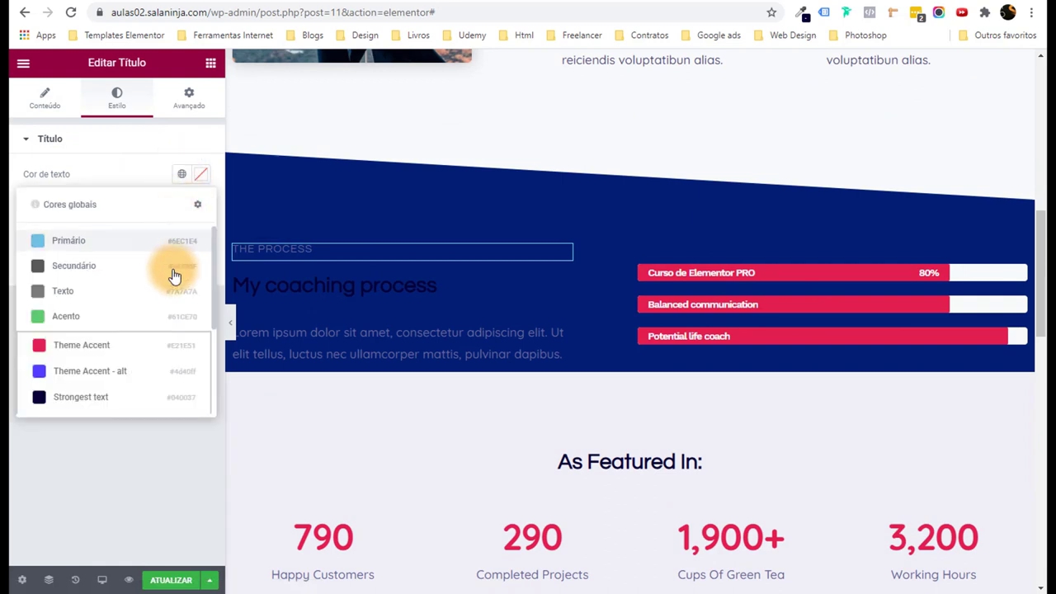
scroll(113, 358, down, 3)
scroll(110, 396, down, 1)
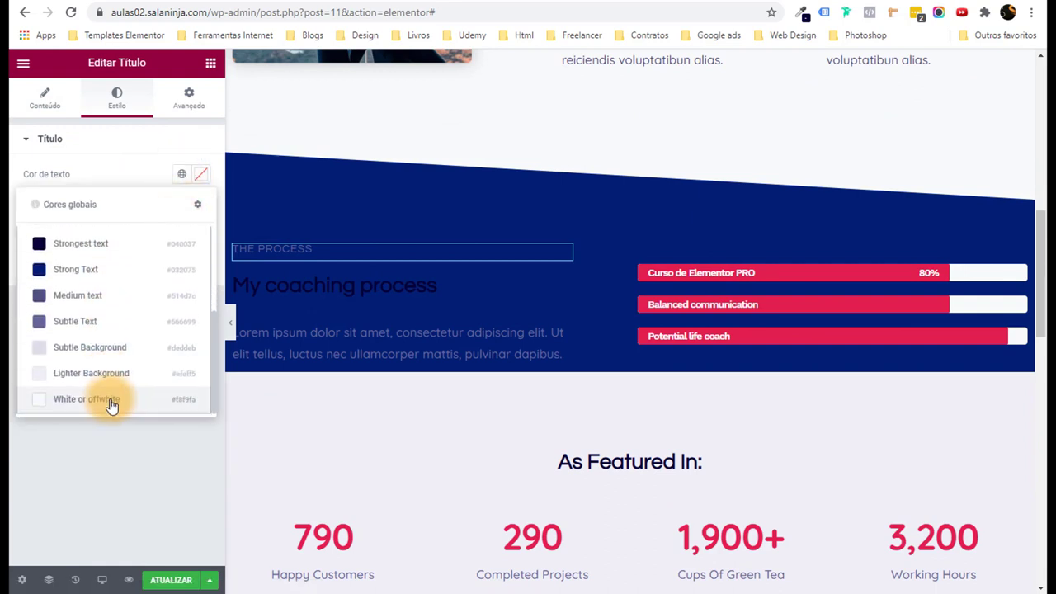
click(110, 404)
Make the 'My coaching process' title White or offwhite.
click(272, 292)
click(117, 99)
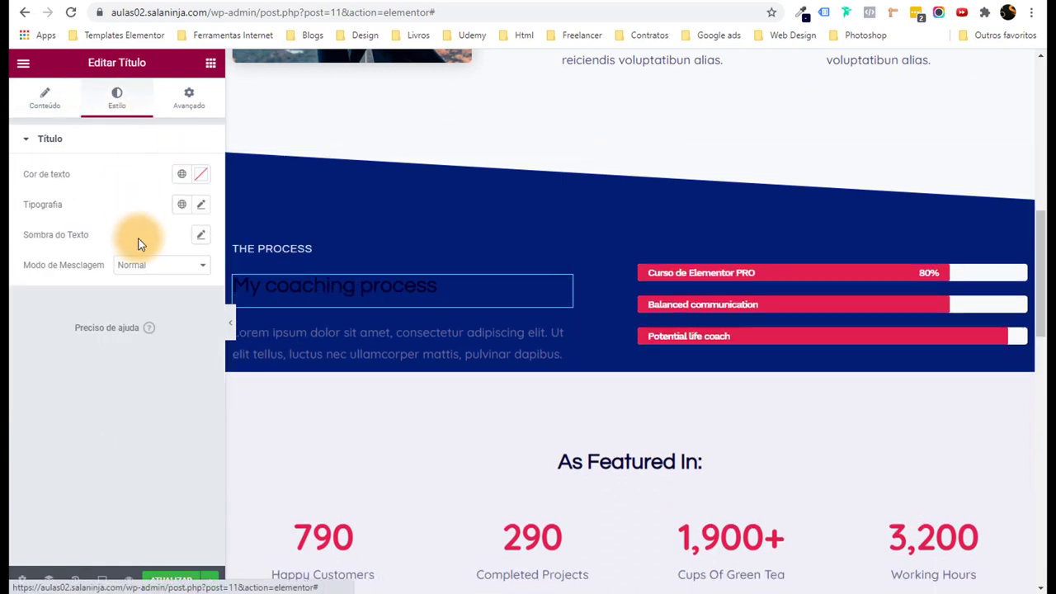
click(198, 175)
click(112, 346)
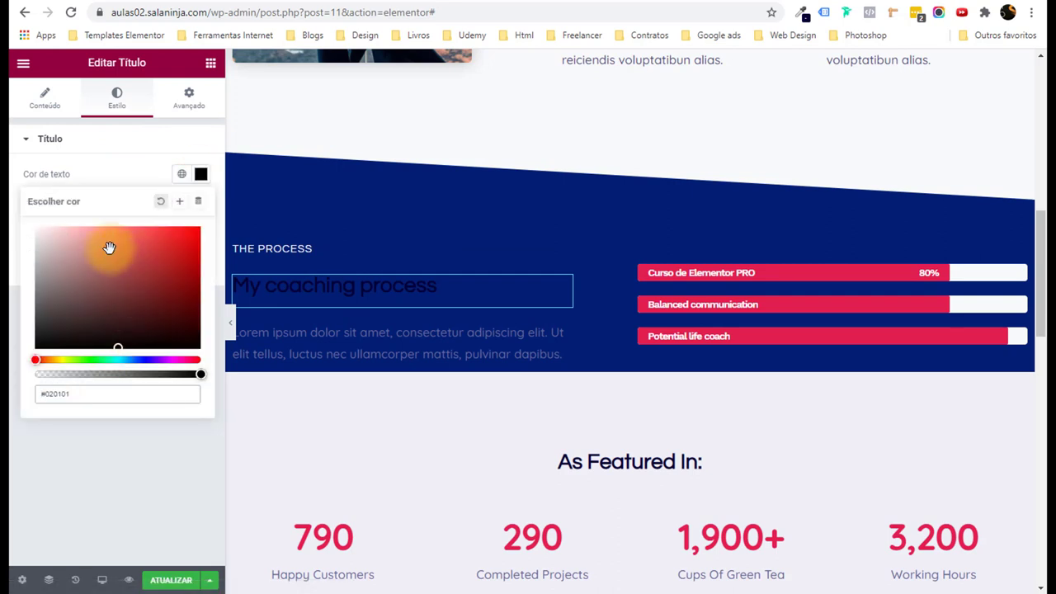
click(183, 176)
scroll(137, 323, down, 4)
click(120, 464)
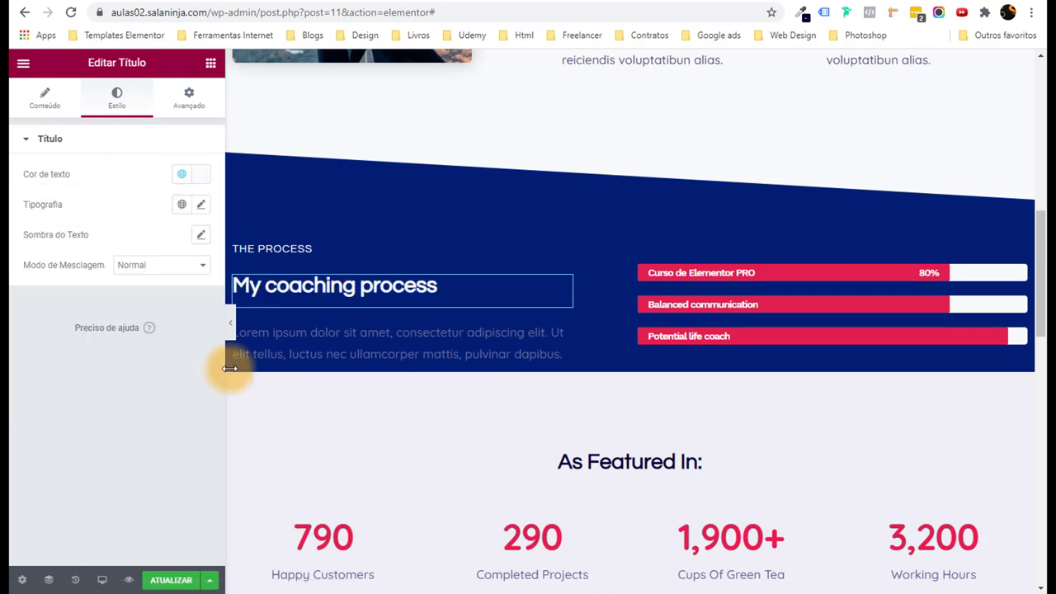
Make the Lorem ipsum paragraph white and collapse the panel for a full-width preview.
click(284, 334)
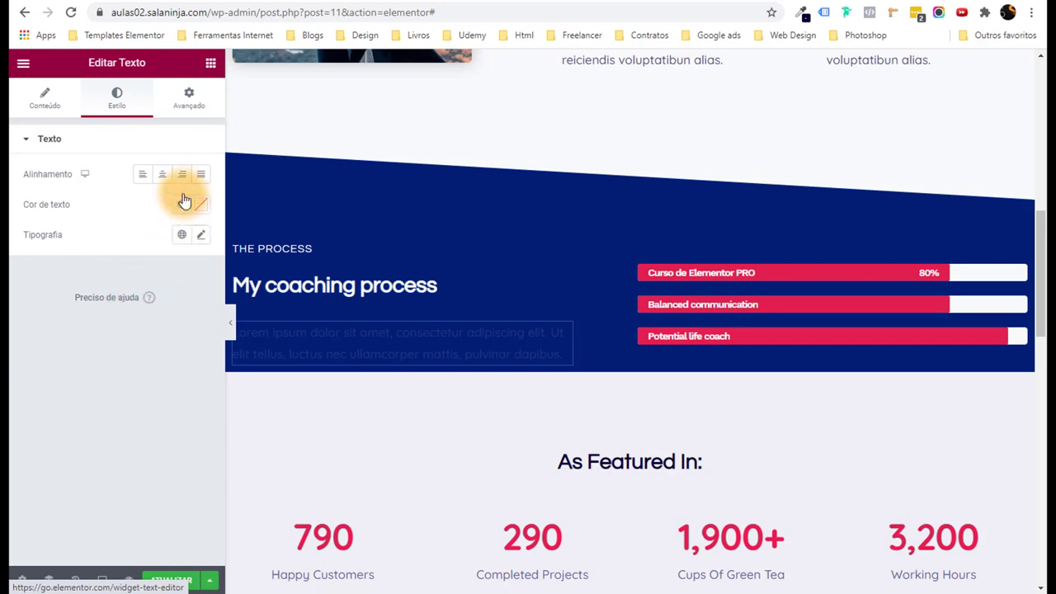
click(196, 204)
click(181, 204)
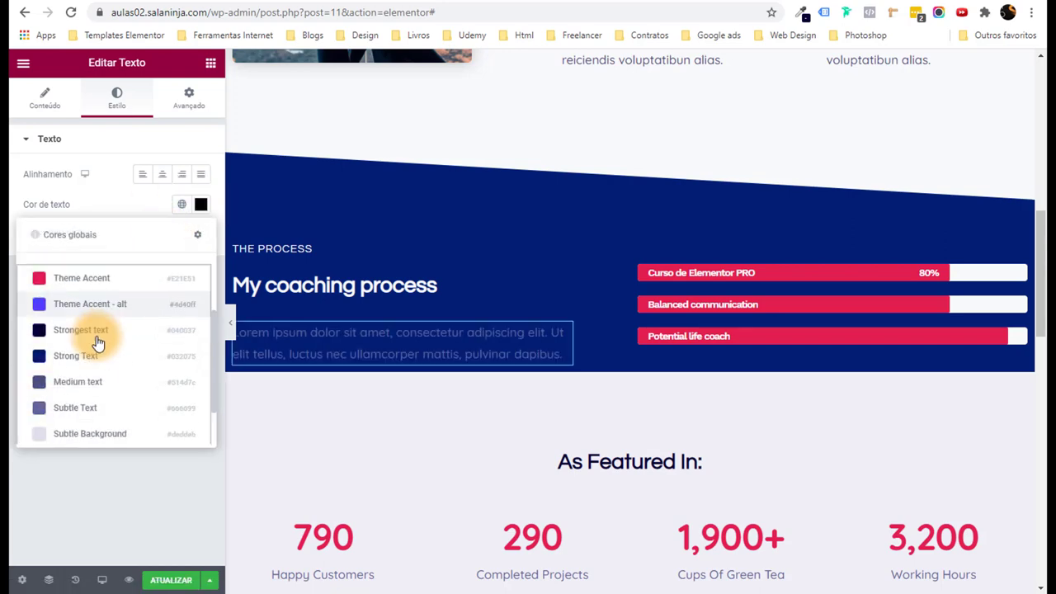
scroll(97, 336, down, 2)
click(111, 412)
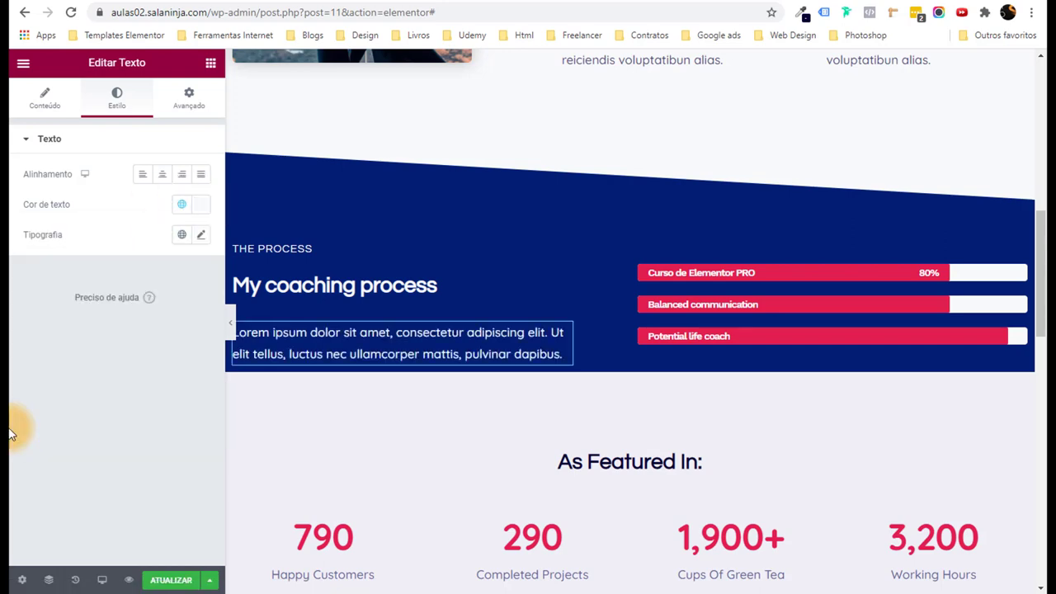
click(231, 327)
scroll(239, 400, down, 3)
Give the As Featured In section a navy Strong Text background.
scroll(239, 401, up, 2)
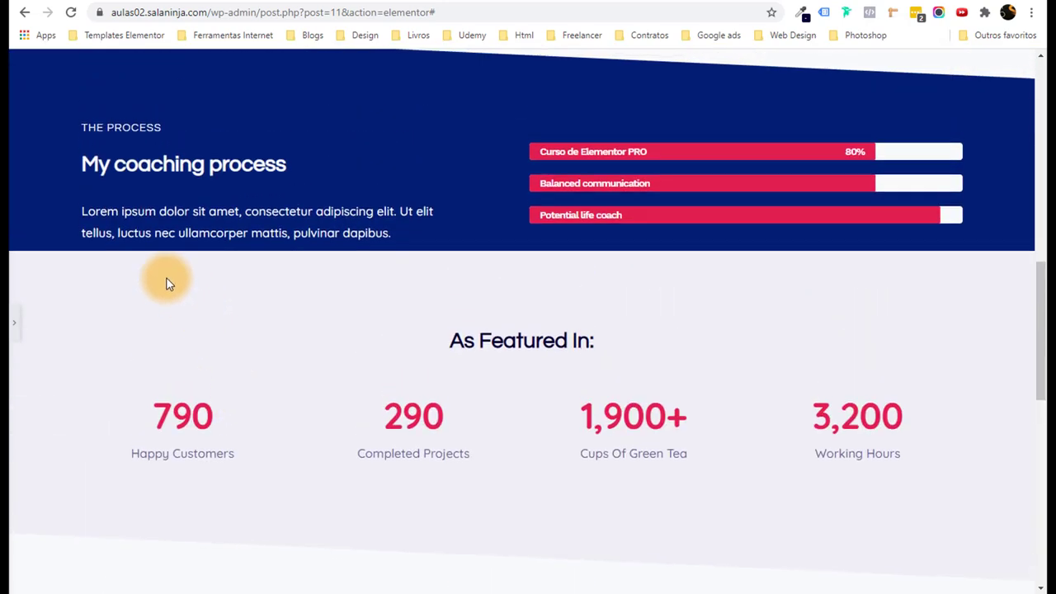
scroll(165, 284, up, 1)
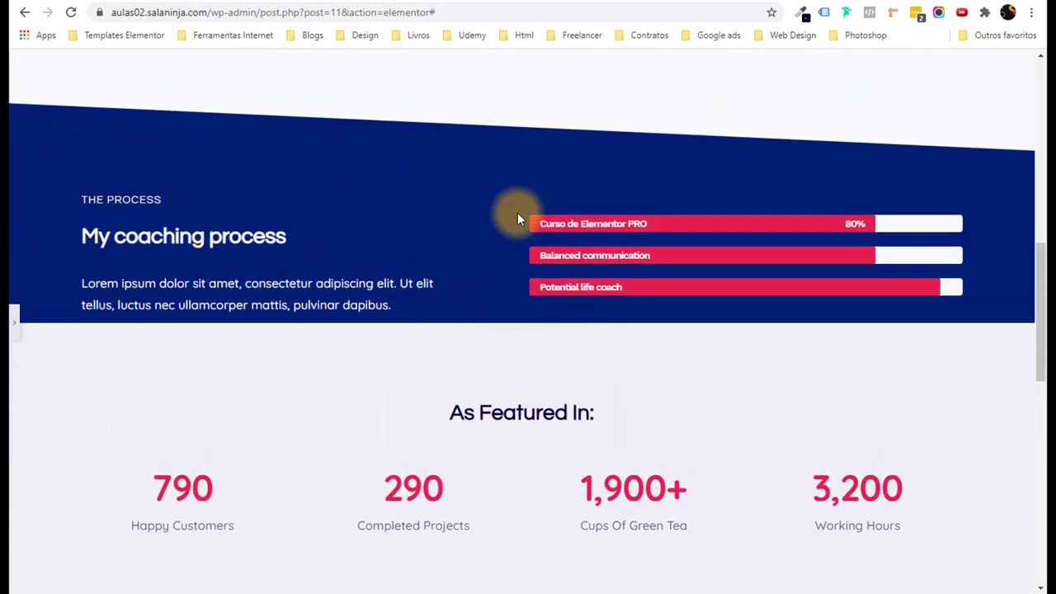
scroll(63, 381, down, 1)
click(14, 323)
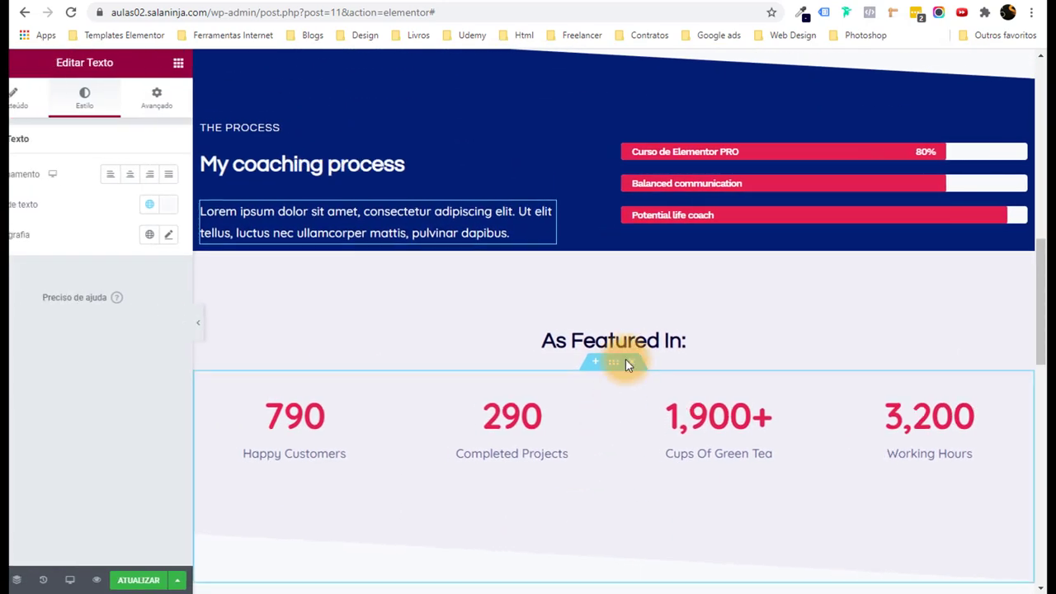
click(631, 244)
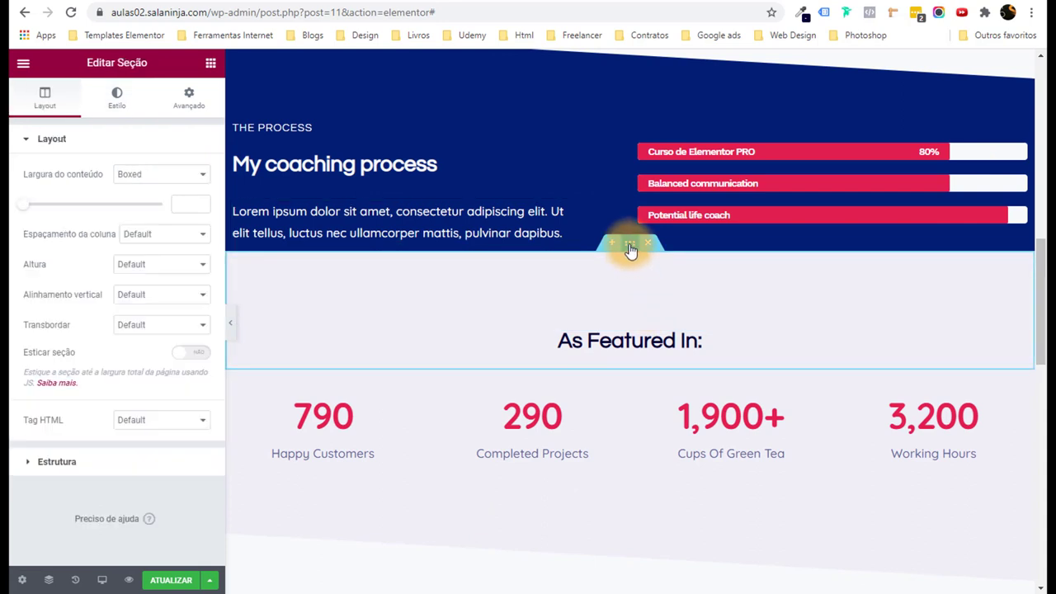
click(116, 96)
click(182, 234)
scroll(130, 411, down, 2)
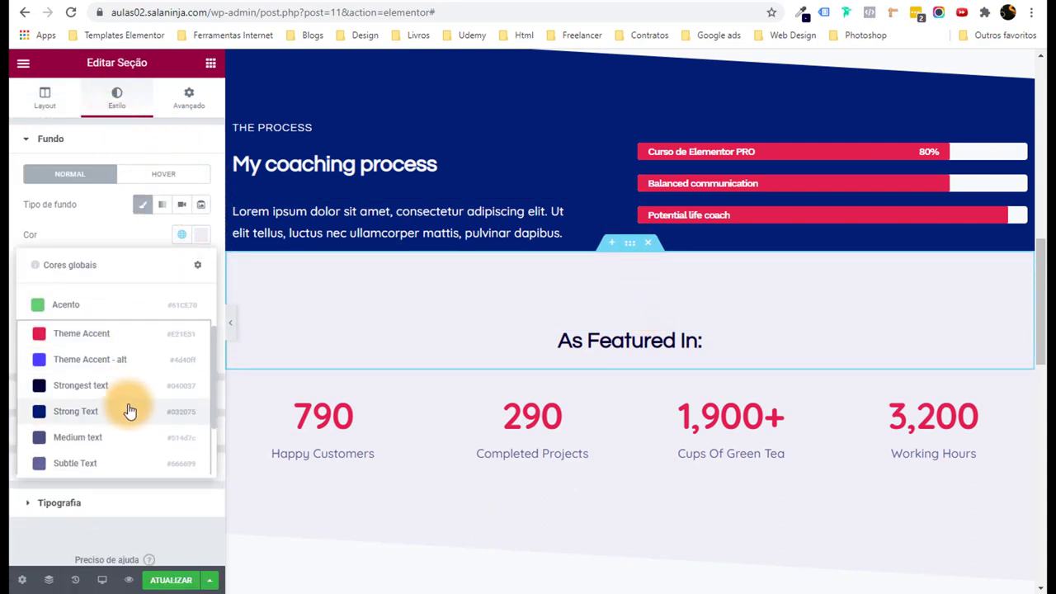
click(121, 423)
Make the 'As Featured In:' heading White or offwhite.
click(631, 339)
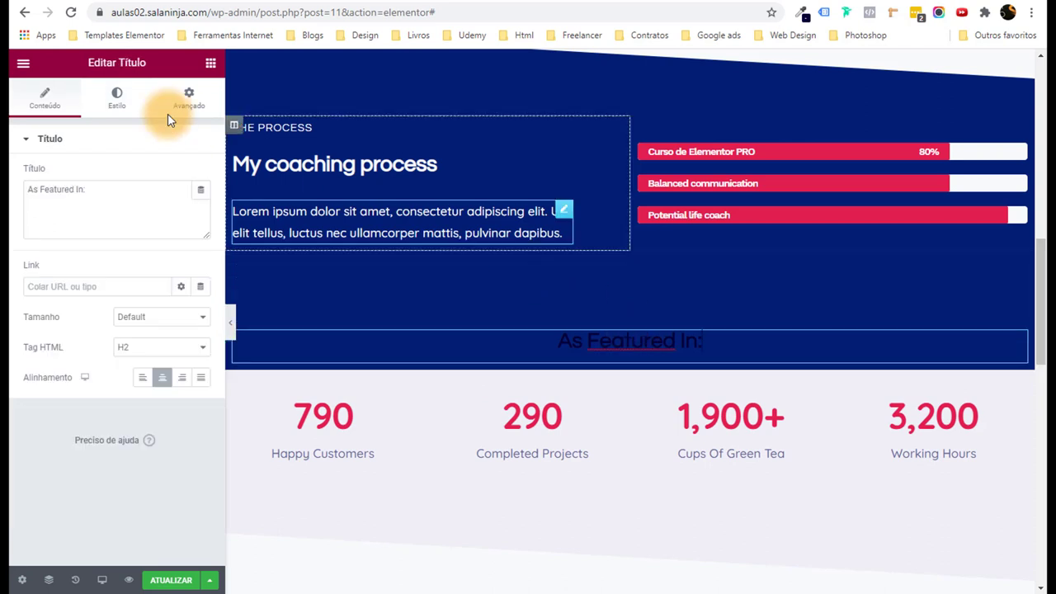
click(118, 101)
click(201, 173)
click(123, 389)
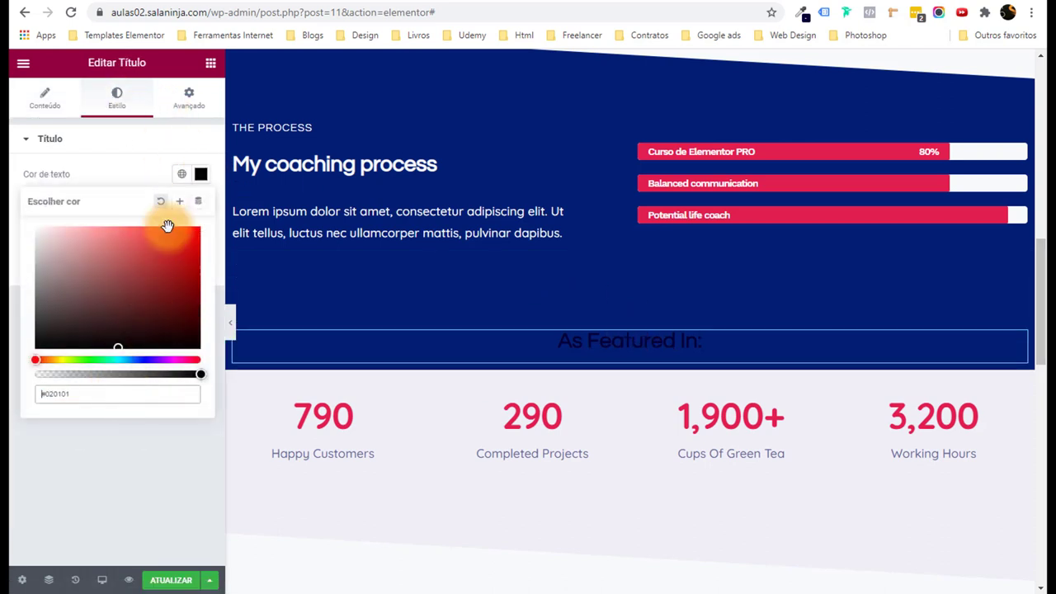
click(181, 173)
scroll(132, 329, down, 3)
click(167, 401)
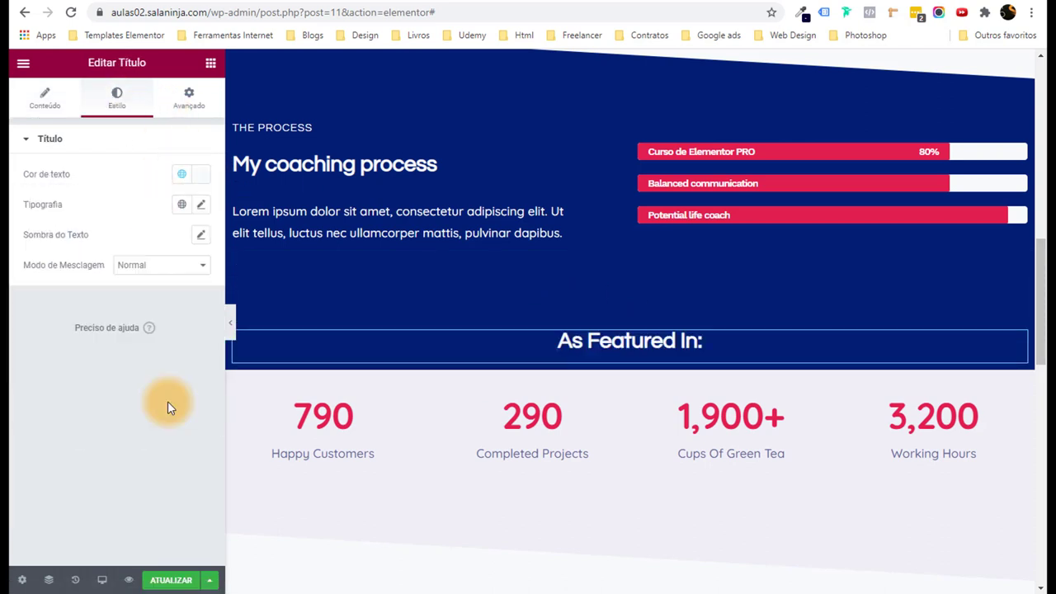
Give the counters section below a navy Strong Text background.
click(630, 364)
click(117, 97)
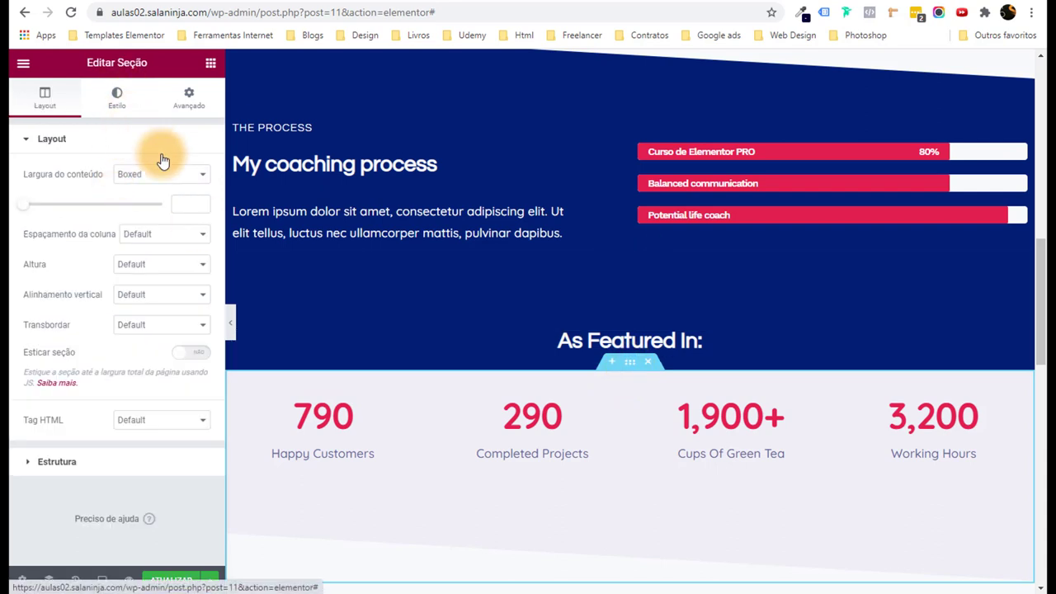
click(182, 235)
scroll(149, 354, down, 3)
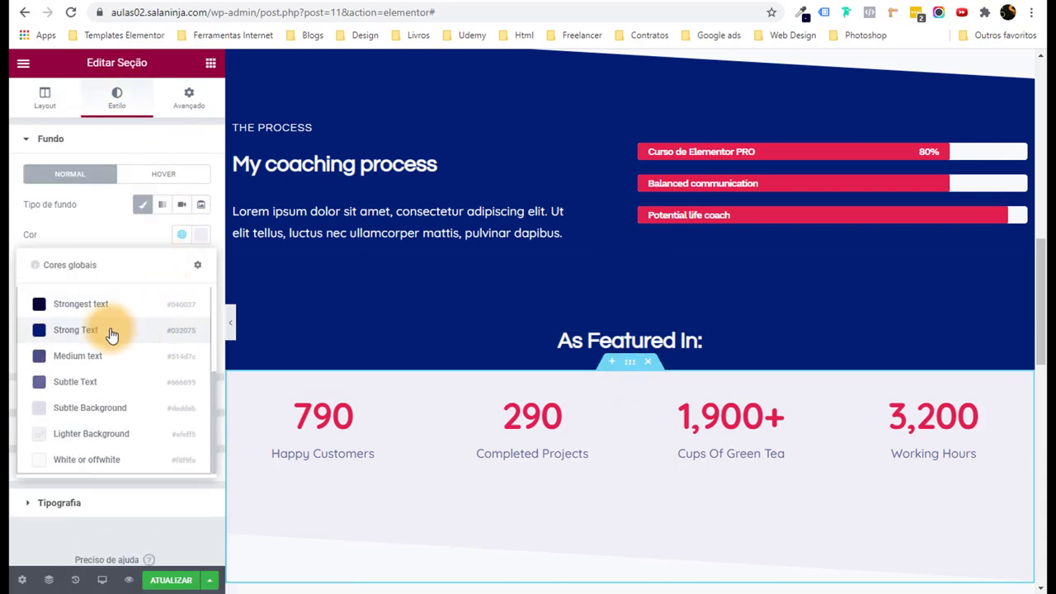
scroll(412, 396, down, 1)
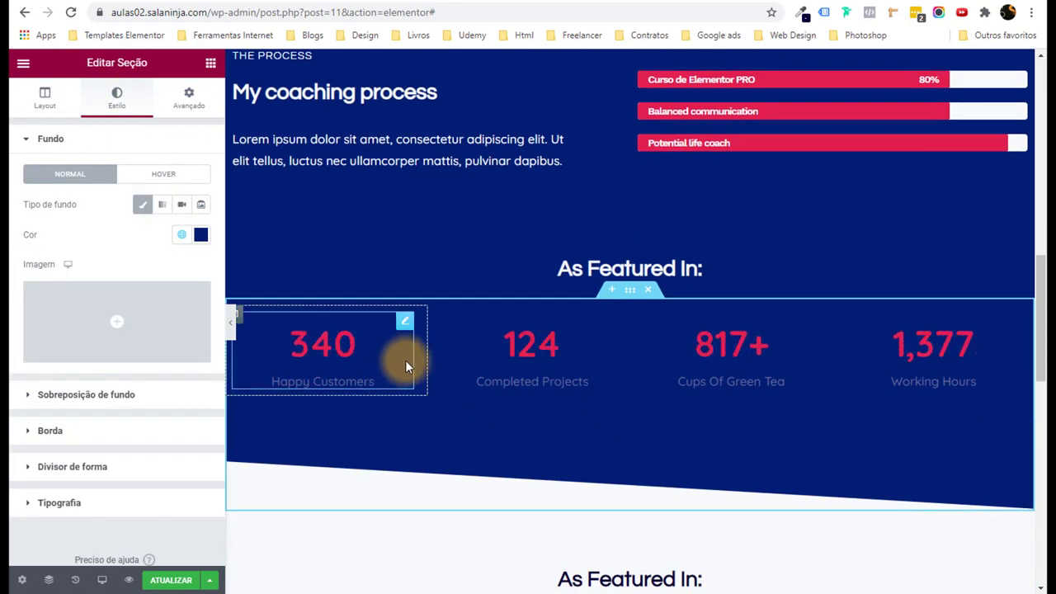
click(405, 360)
Make the Happy Customers counter title White or offwhite.
click(114, 96)
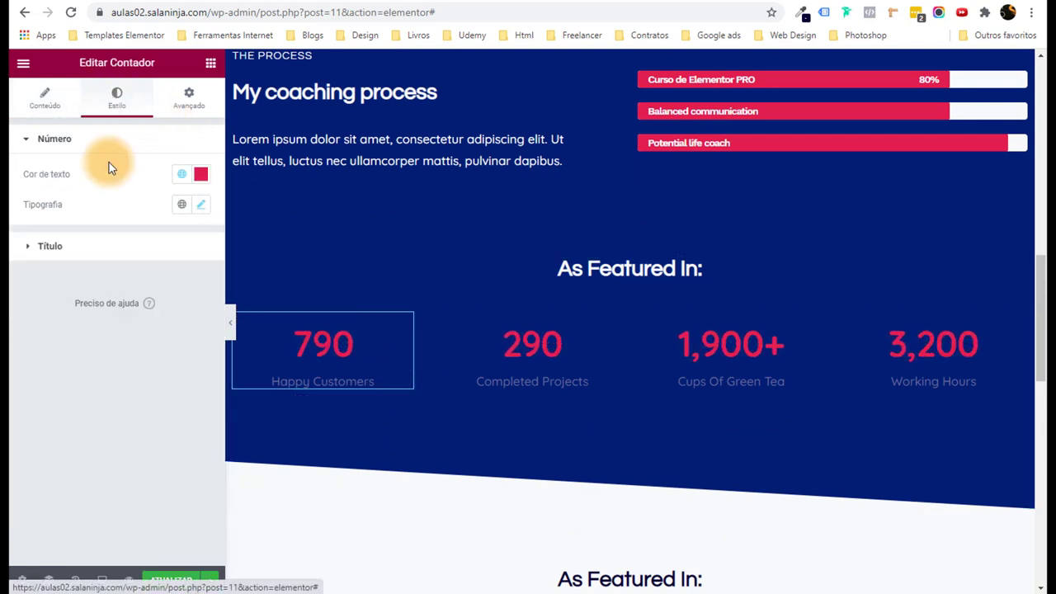
click(90, 249)
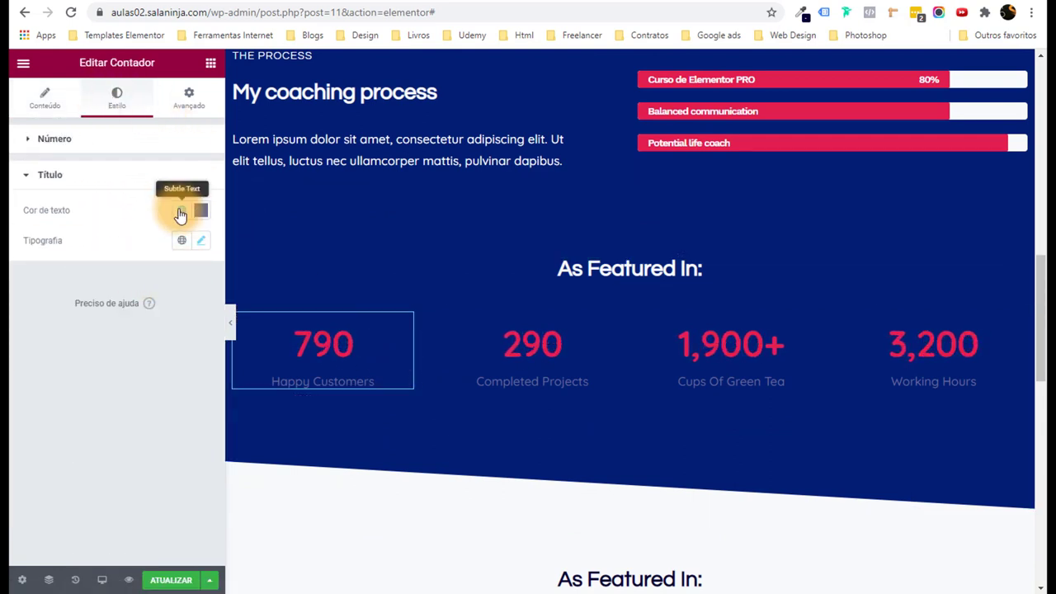
click(180, 214)
scroll(148, 388, down, 3)
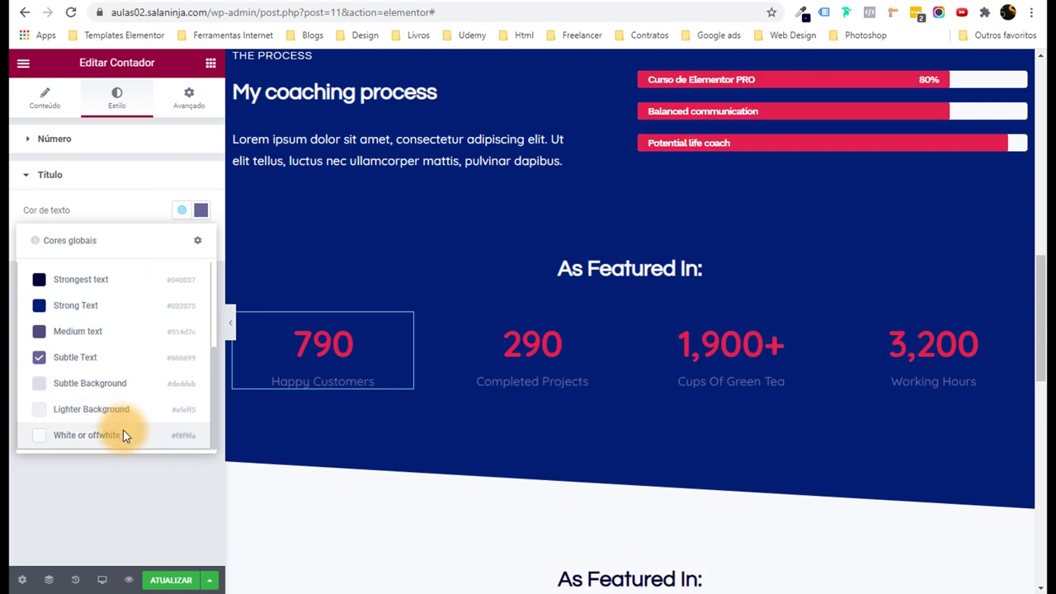
click(126, 428)
Make the Completed Projects counter title White or offwhite.
click(539, 367)
click(112, 99)
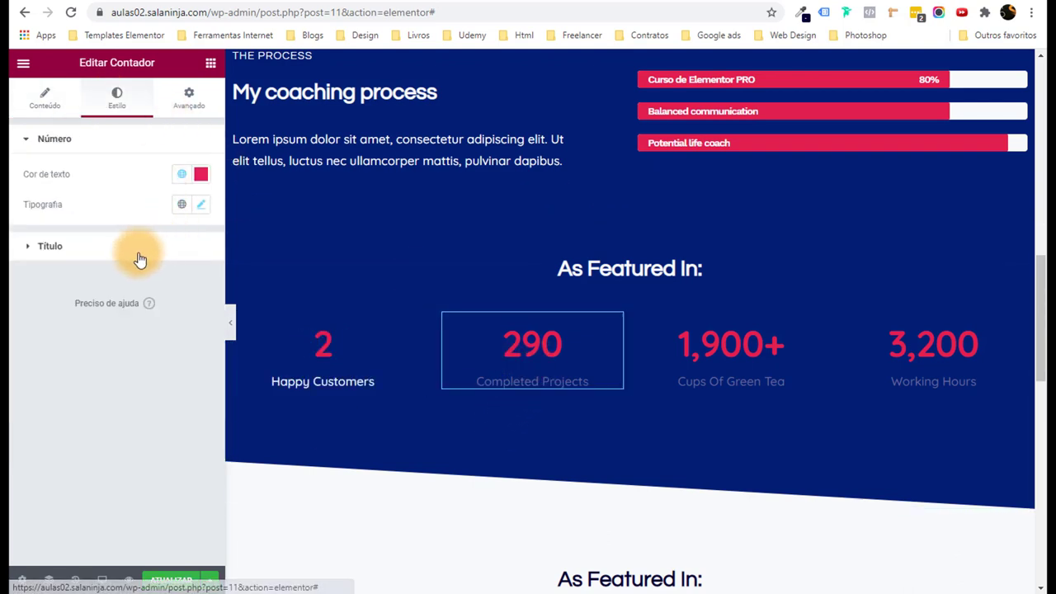
click(124, 251)
click(183, 217)
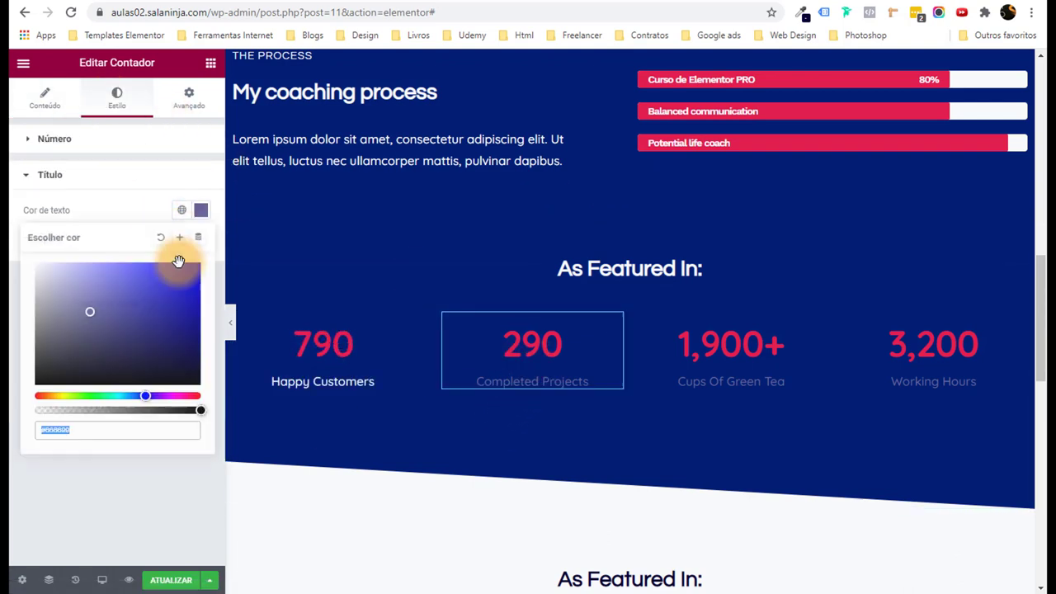
click(184, 216)
scroll(149, 405, down, 5)
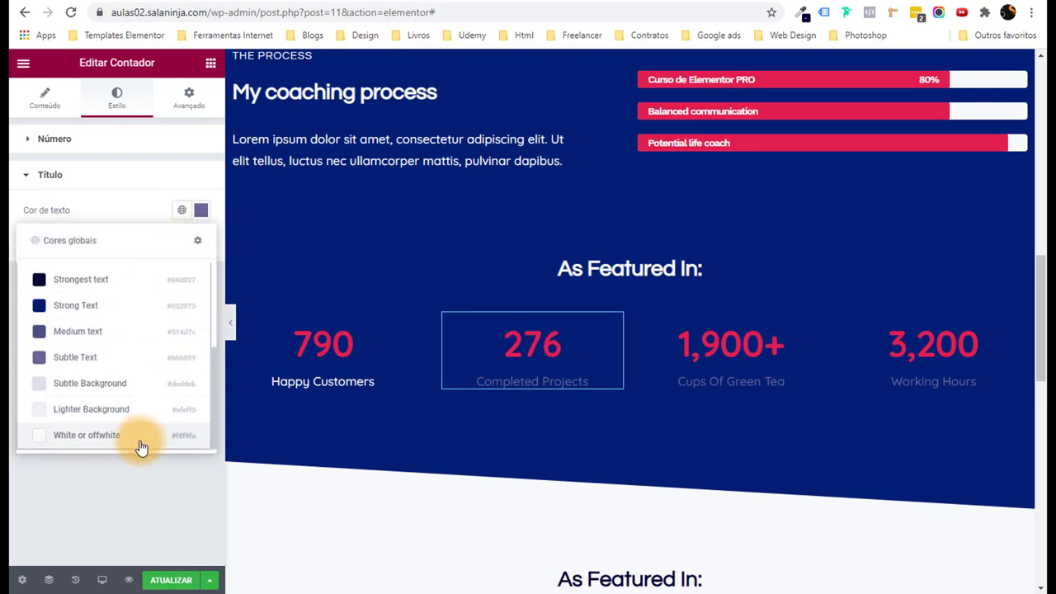
click(141, 441)
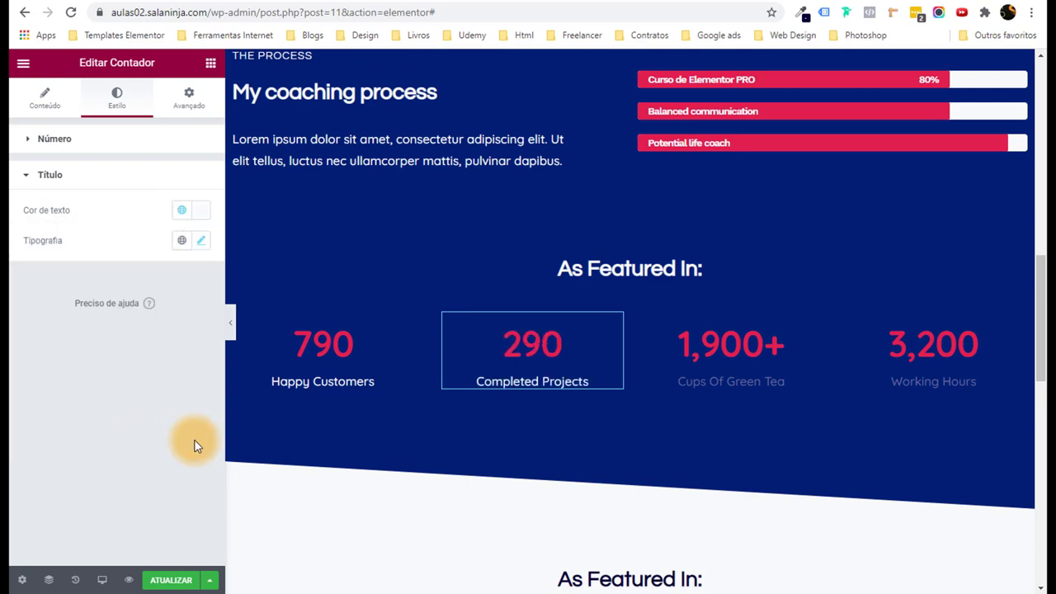
Make the Cups Of Green Tea counter title White or offwhite.
click(757, 376)
click(117, 98)
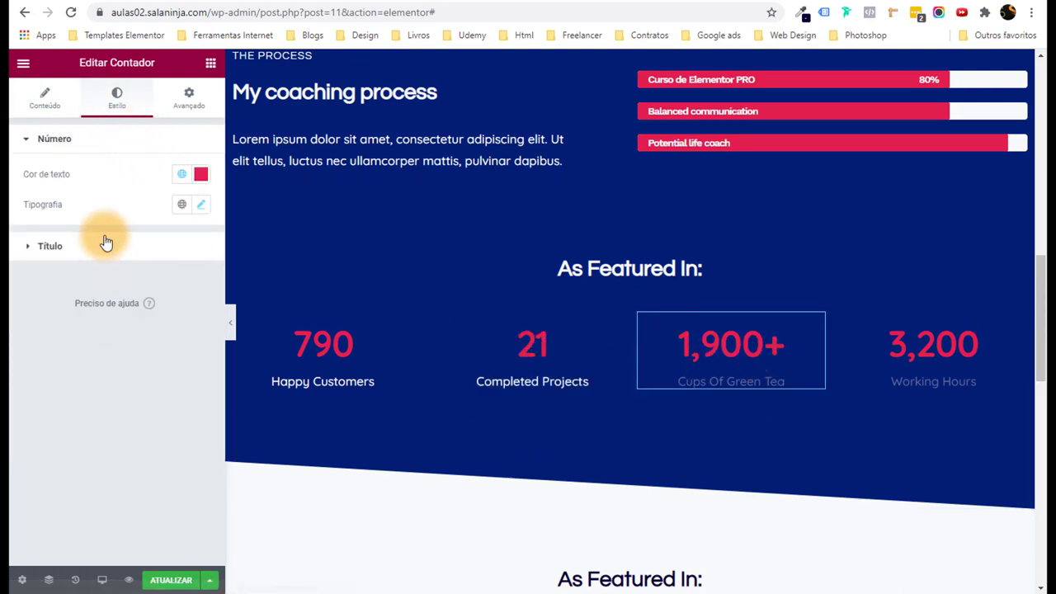
click(96, 243)
click(200, 209)
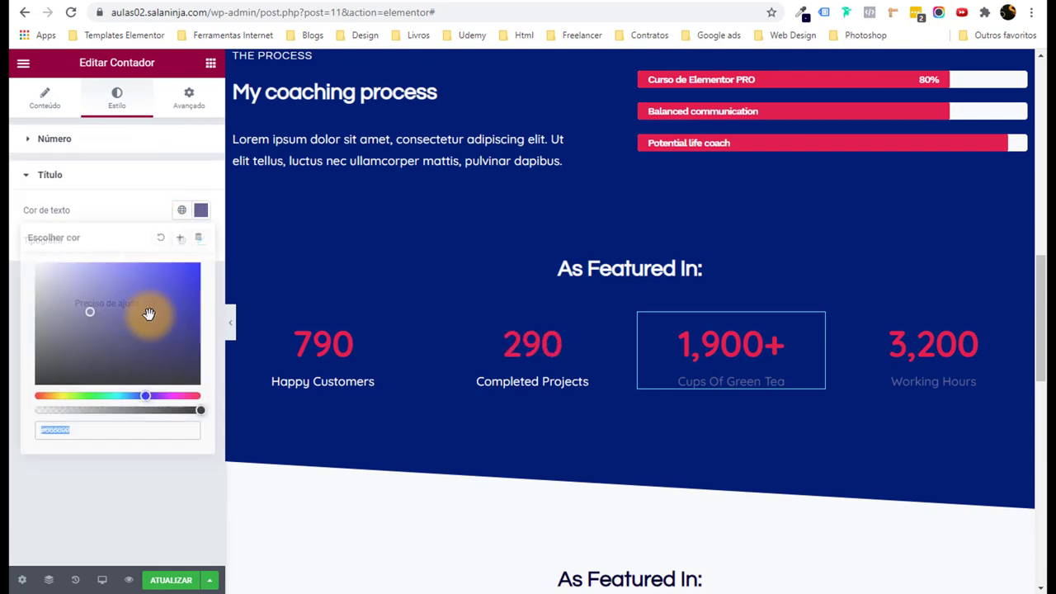
click(181, 210)
scroll(158, 358, down, 3)
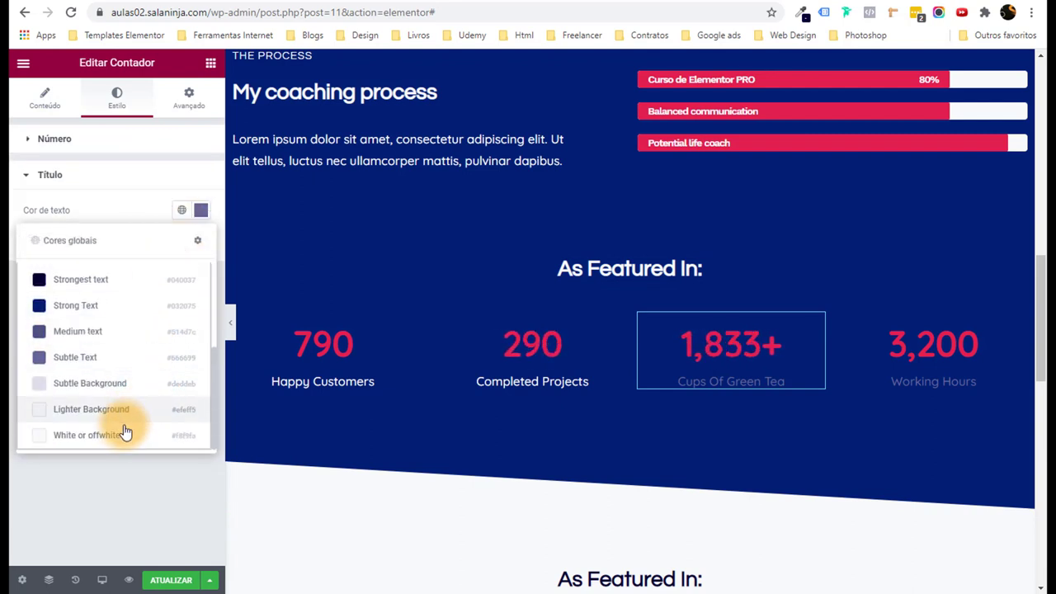
click(124, 426)
Make the Working Hours counter title white and collapse the panel for a full-width preview.
click(1015, 350)
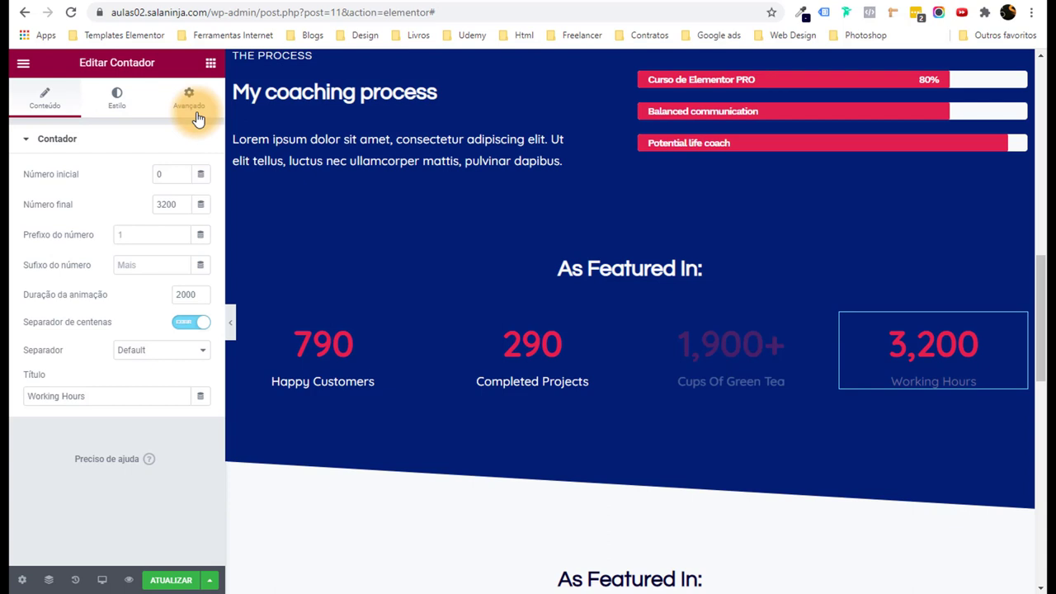
click(116, 94)
click(80, 250)
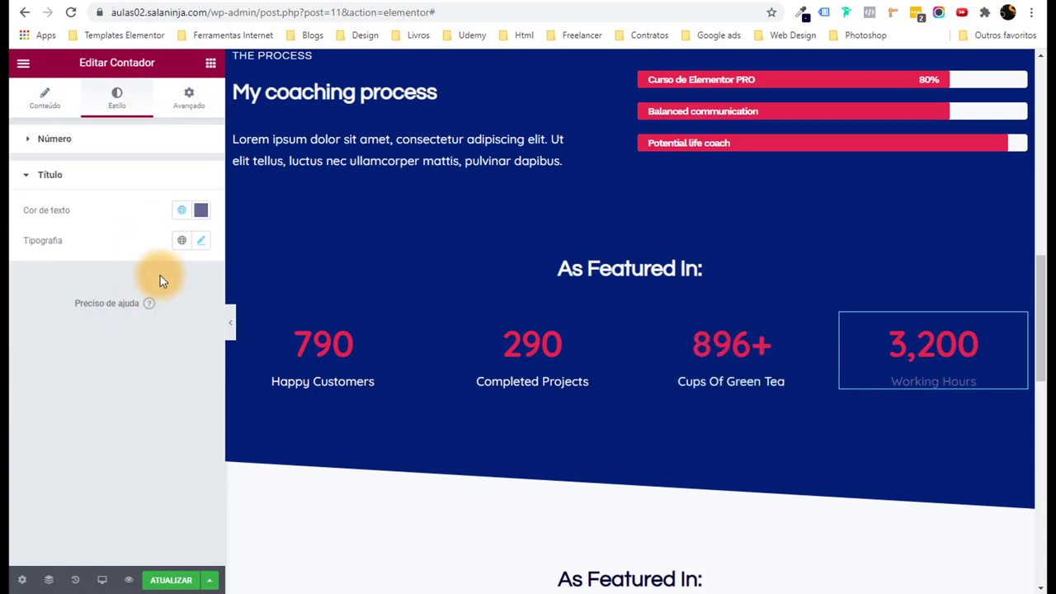
click(201, 211)
click(200, 211)
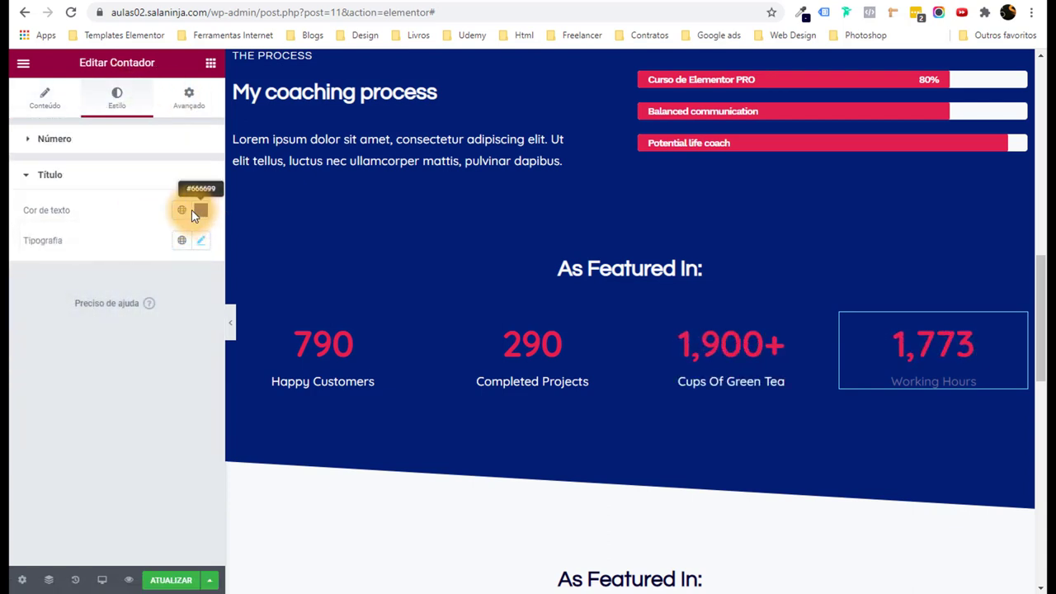
click(183, 211)
scroll(129, 419, down, 5)
click(129, 432)
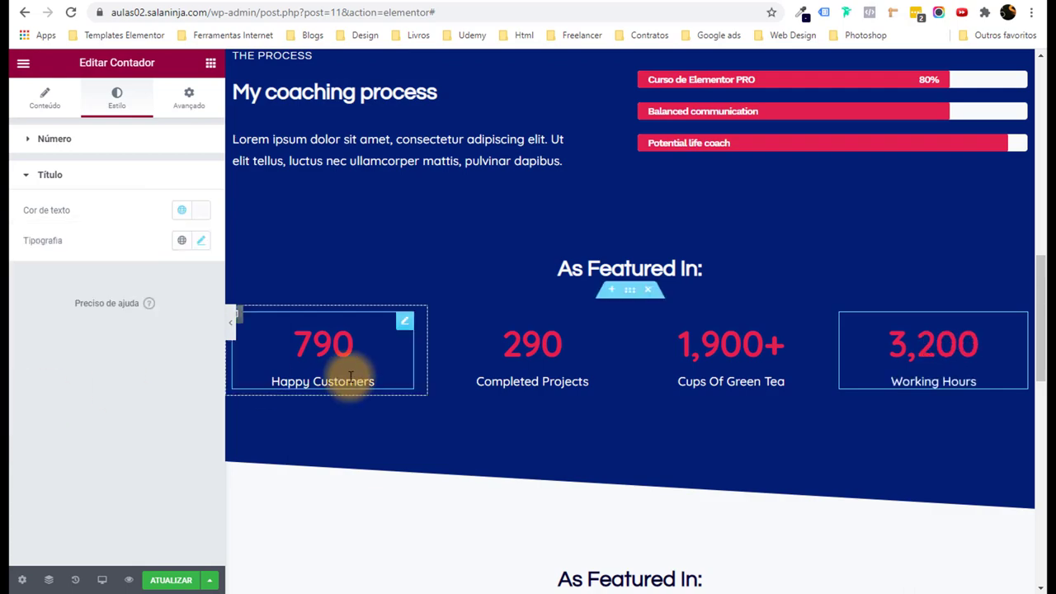
click(232, 322)
On the About Me hero's bottom divider, try Montanhas, Gotas, Opacidade da inclinação and Dividido.
drag(1037, 369, 1037, 206)
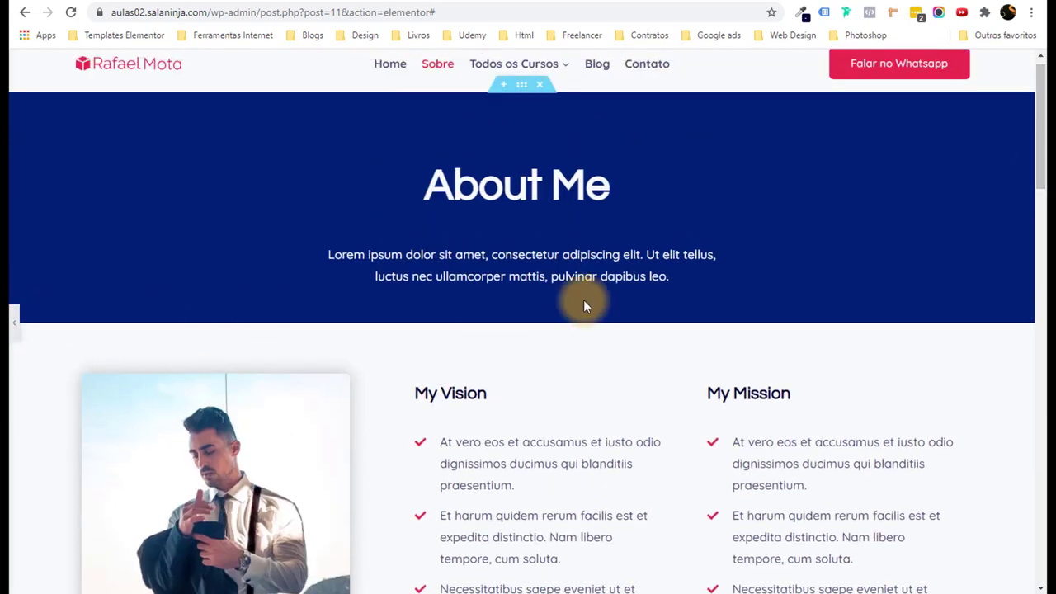
key(ctrl+p)
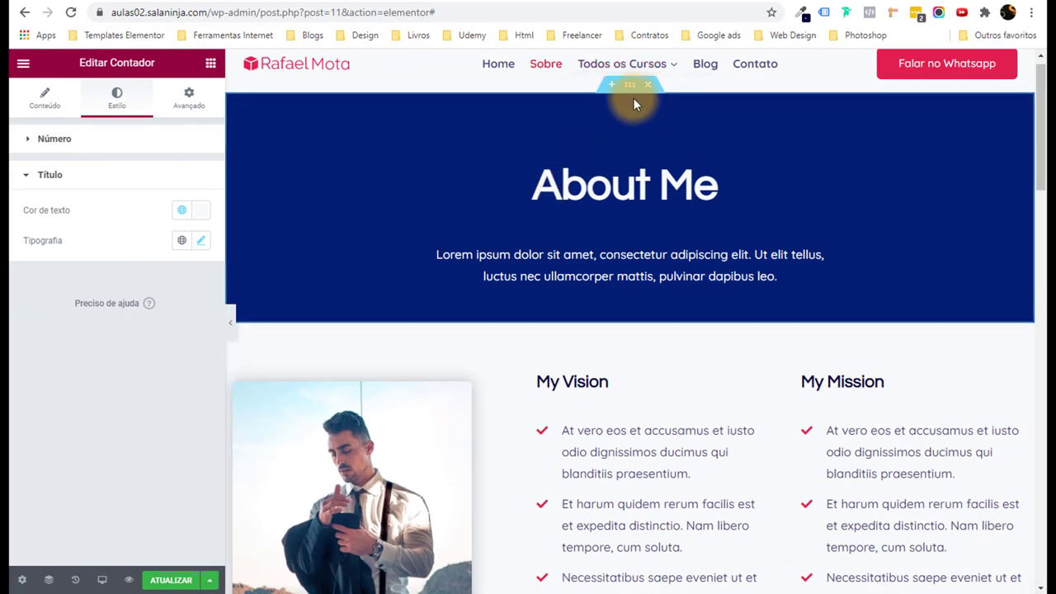
click(630, 85)
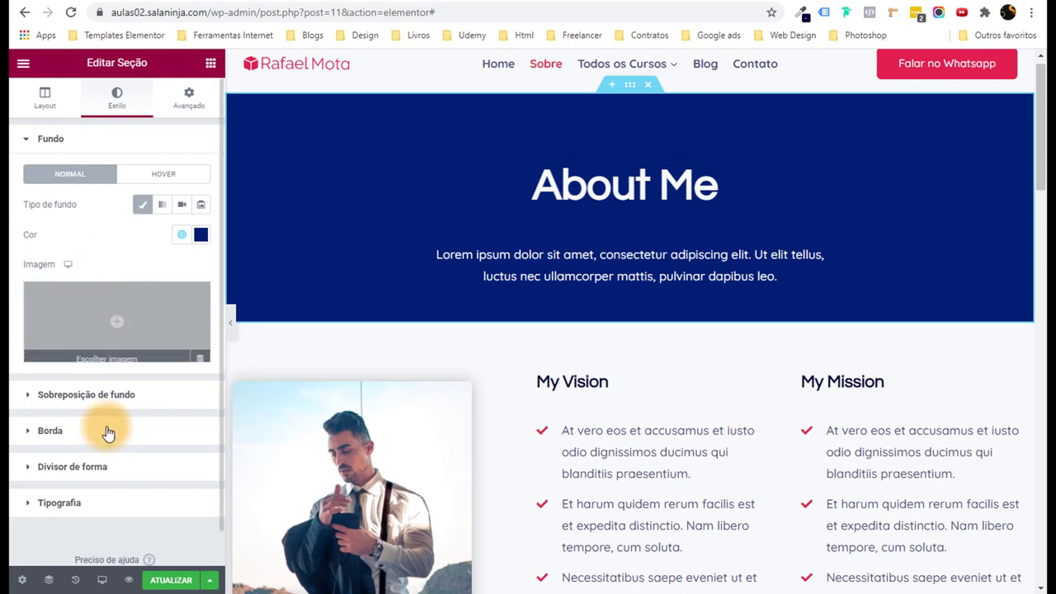
click(94, 467)
click(157, 284)
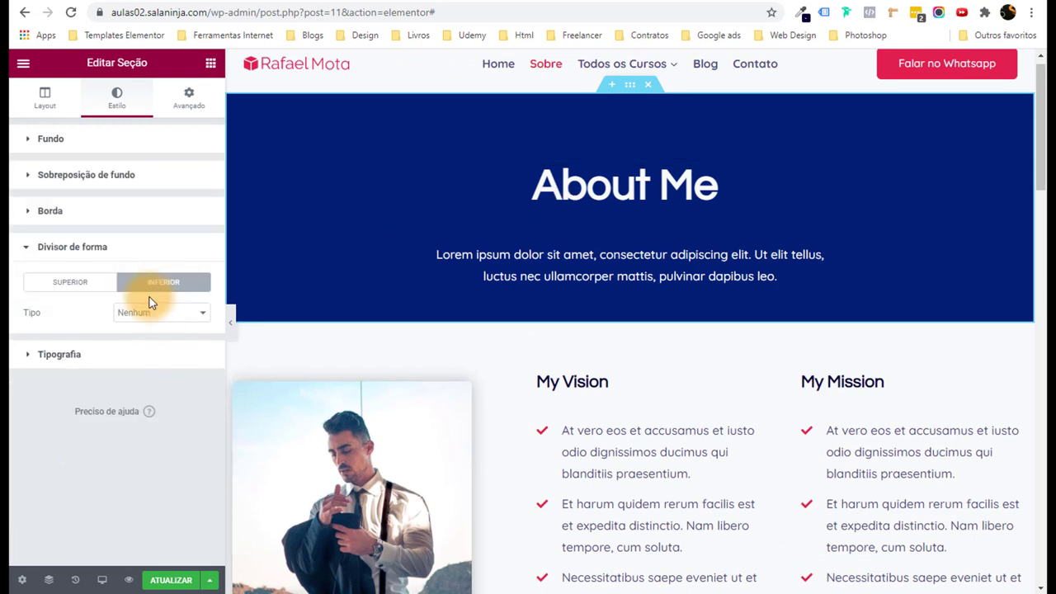
click(148, 311)
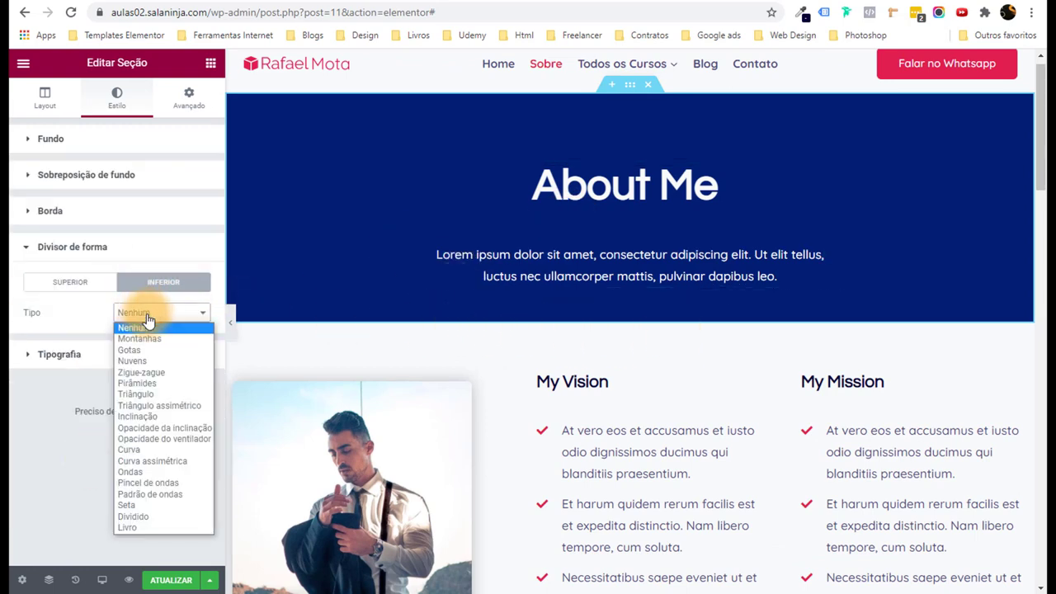
click(165, 339)
click(169, 313)
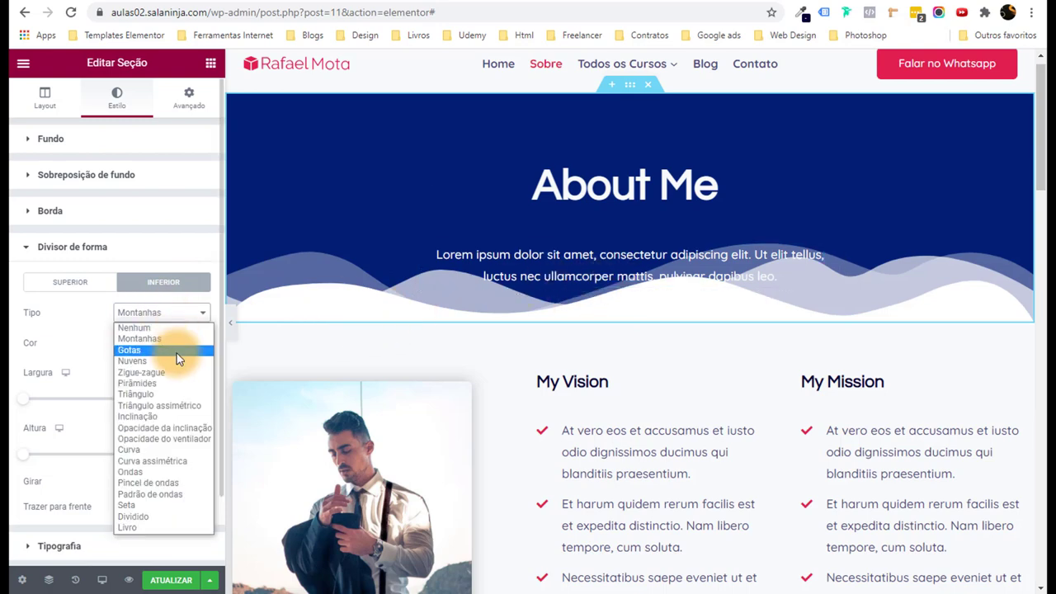
click(175, 353)
click(180, 313)
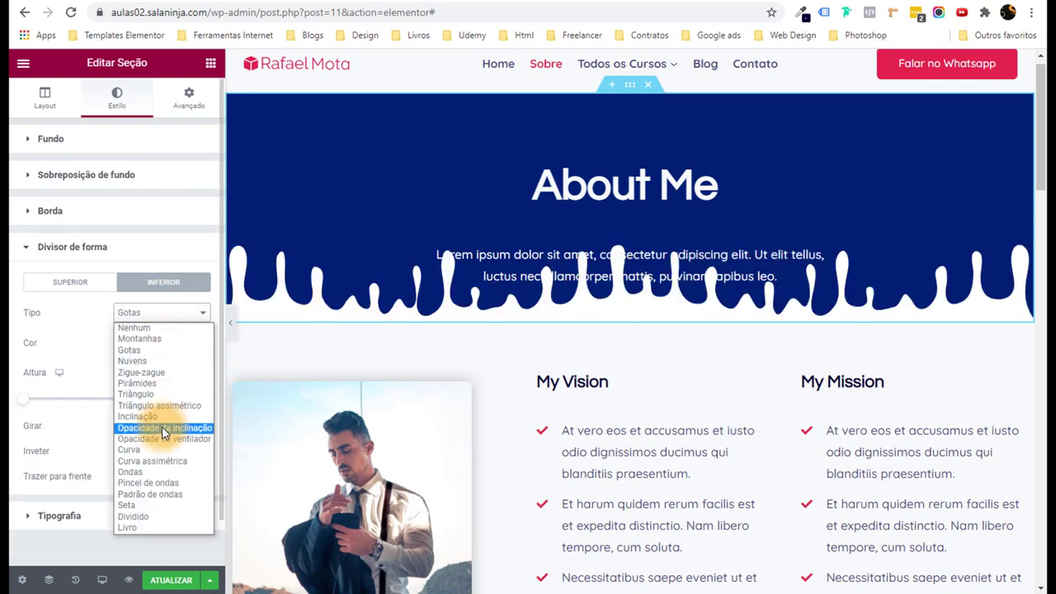
click(165, 427)
click(125, 314)
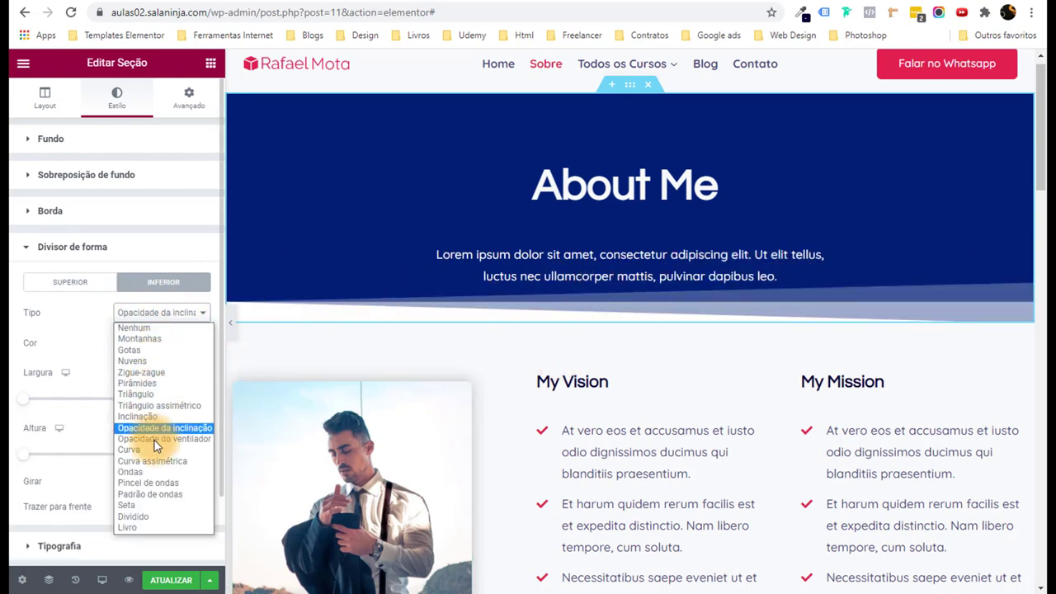
click(155, 521)
Try Inclinação, Opacidade do ventilador, Gotas, Nuvens and Pincel de ondas as the bottom divider.
click(169, 312)
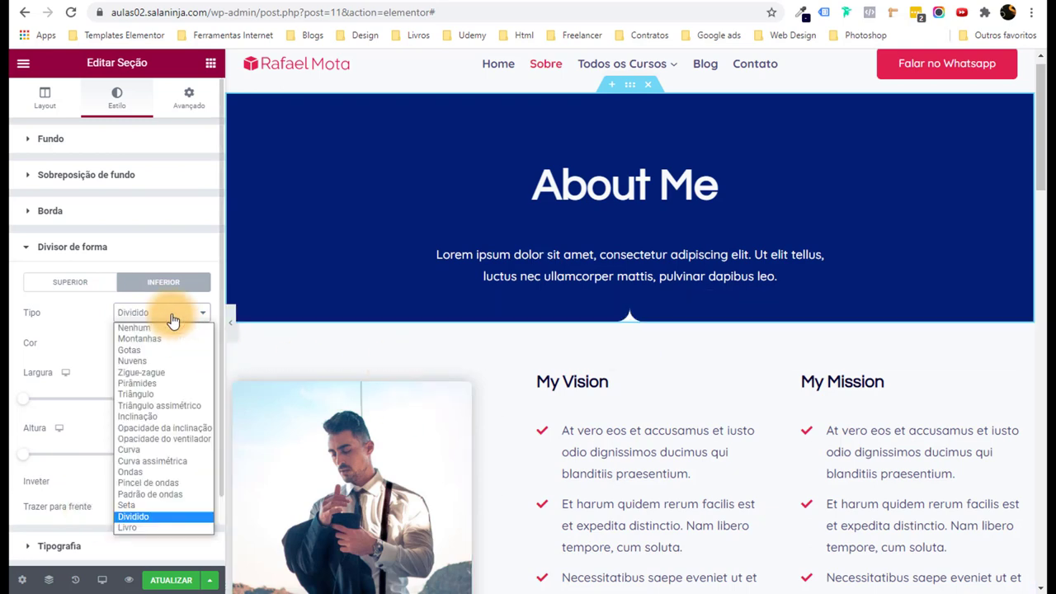
click(165, 417)
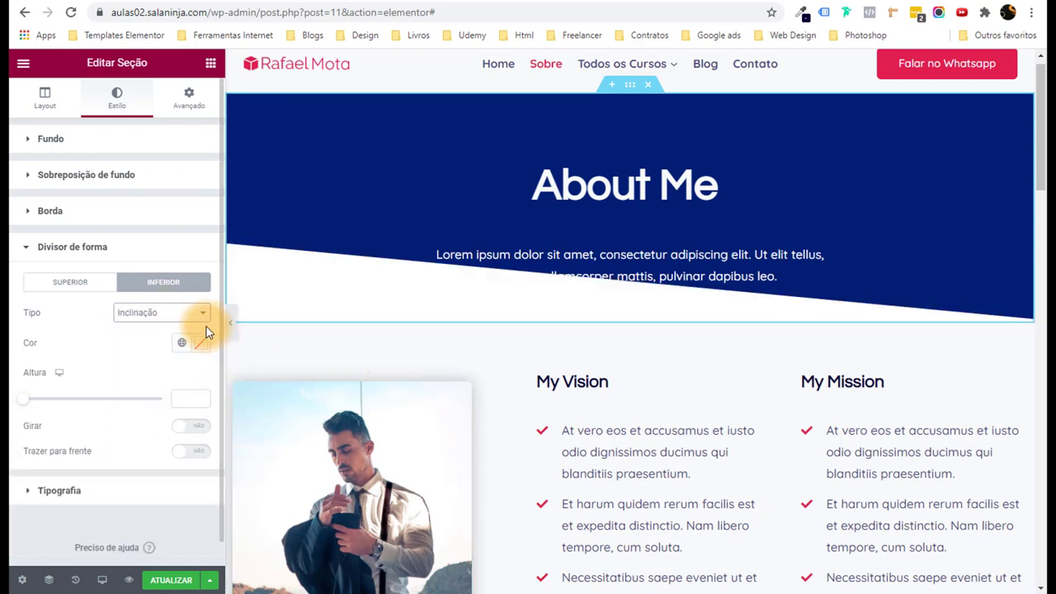
click(149, 324)
click(165, 439)
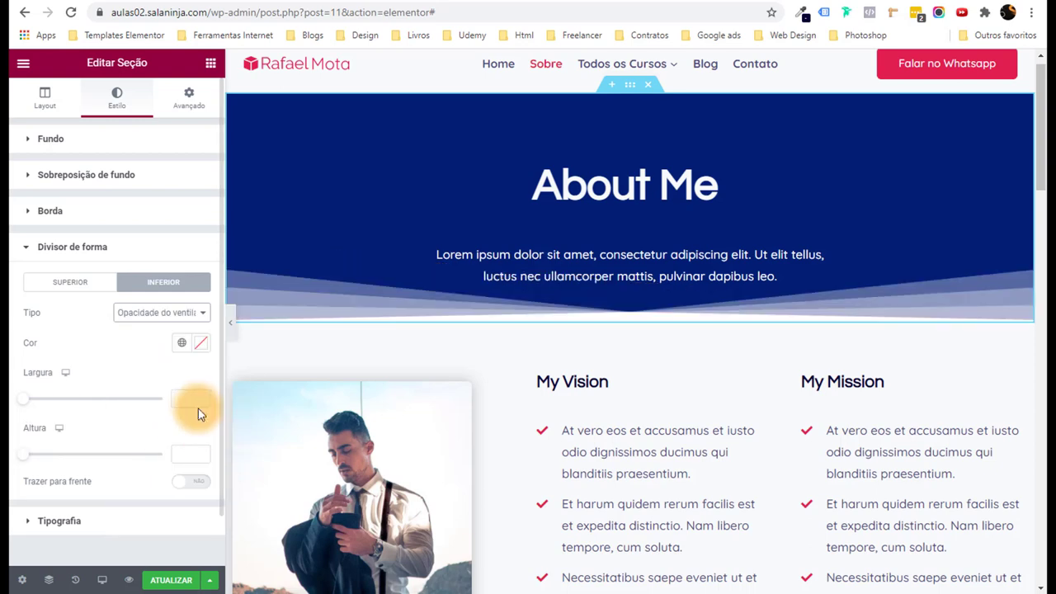
click(174, 311)
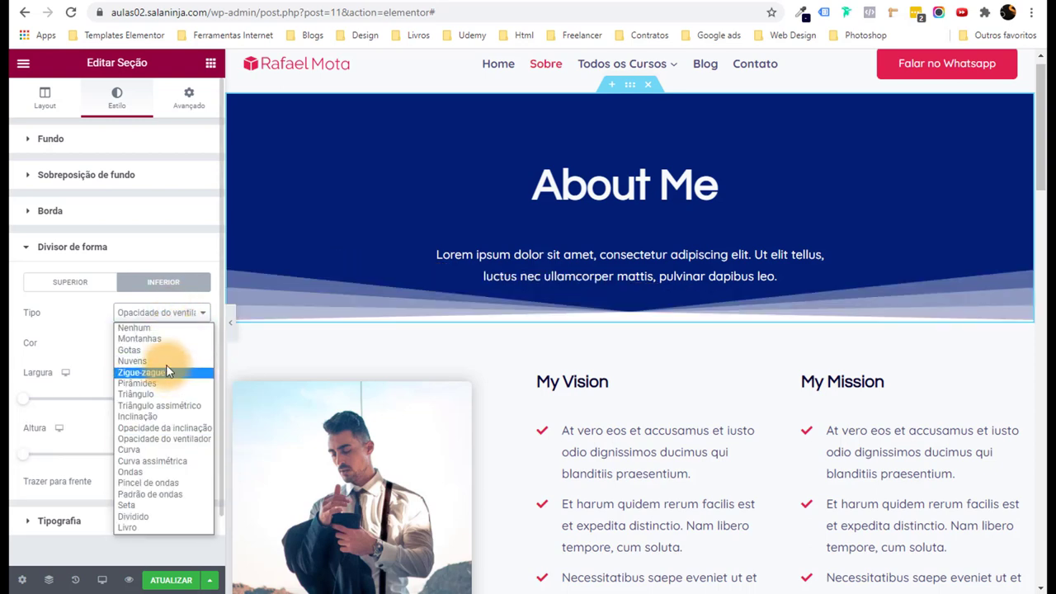
click(153, 350)
click(189, 316)
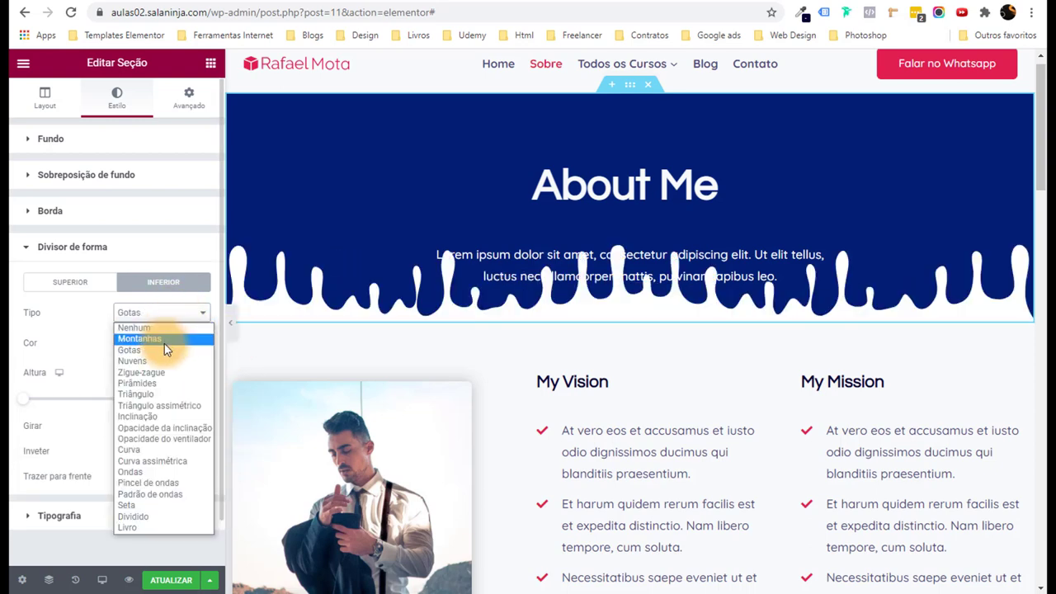
click(165, 361)
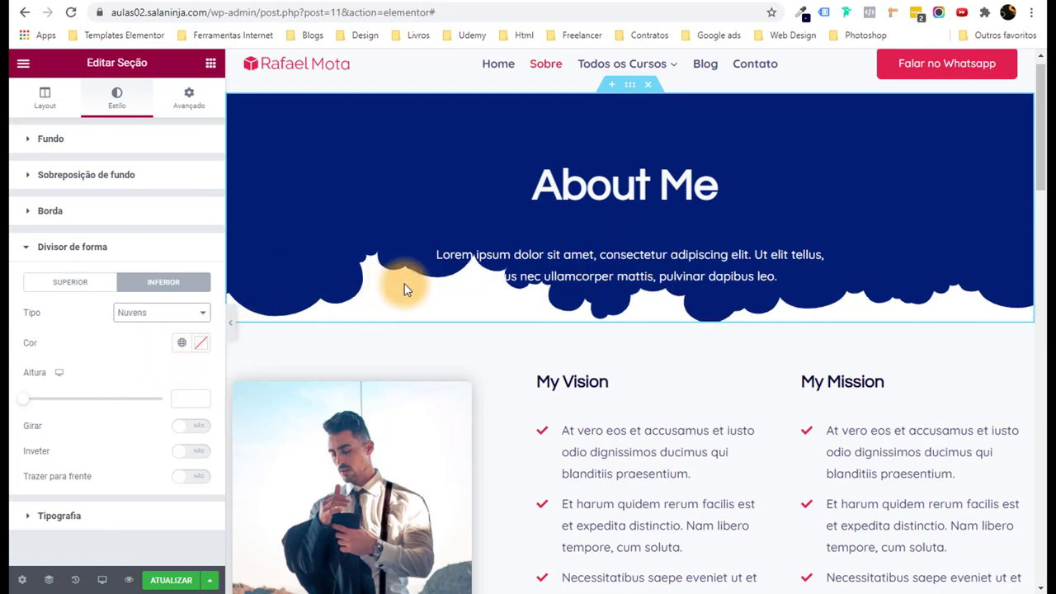
click(157, 313)
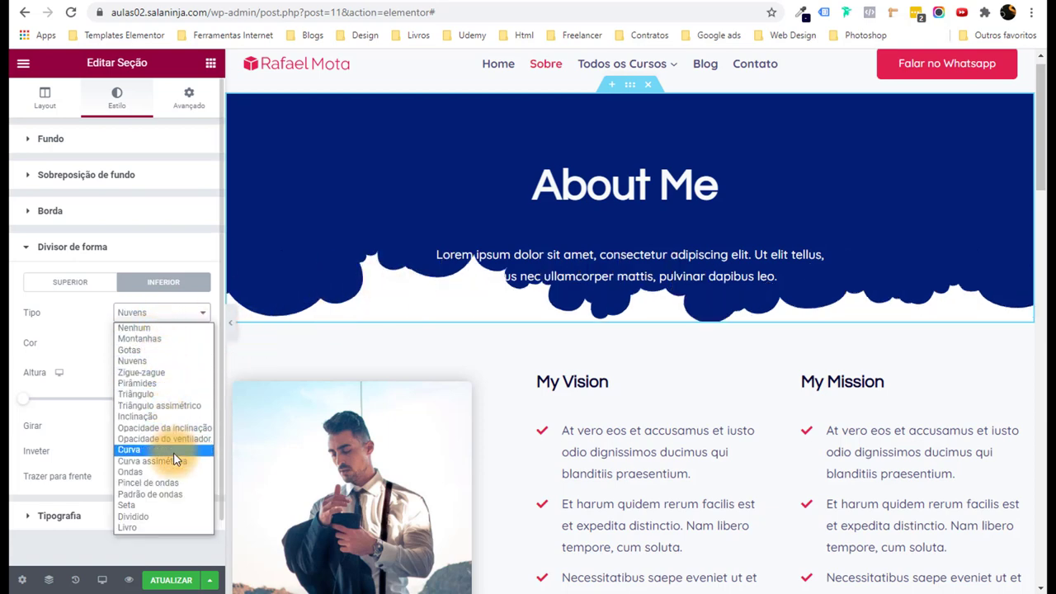
click(178, 483)
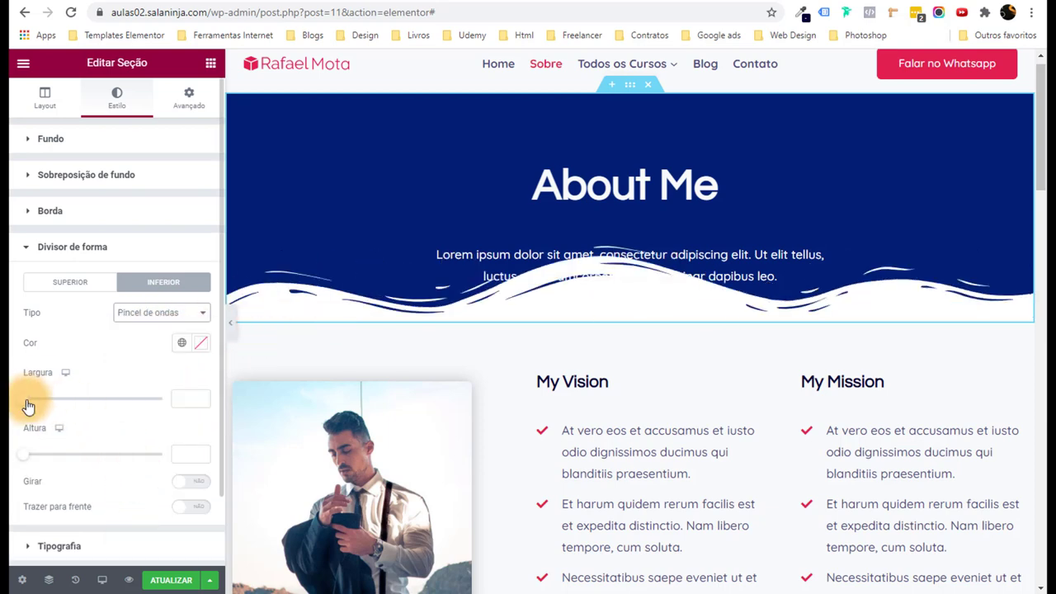
Adjust the wave divider's width and height to 49, then set the divider type to Nenhum.
mouse_move(27, 406)
mouse_down()
mouse_move(172, 393)
mouse_move(47, 403)
mouse_move(24, 419)
mouse_up()
mouse_move(27, 463)
mouse_down()
mouse_move(61, 451)
mouse_move(24, 453)
mouse_move(41, 458)
mouse_up()
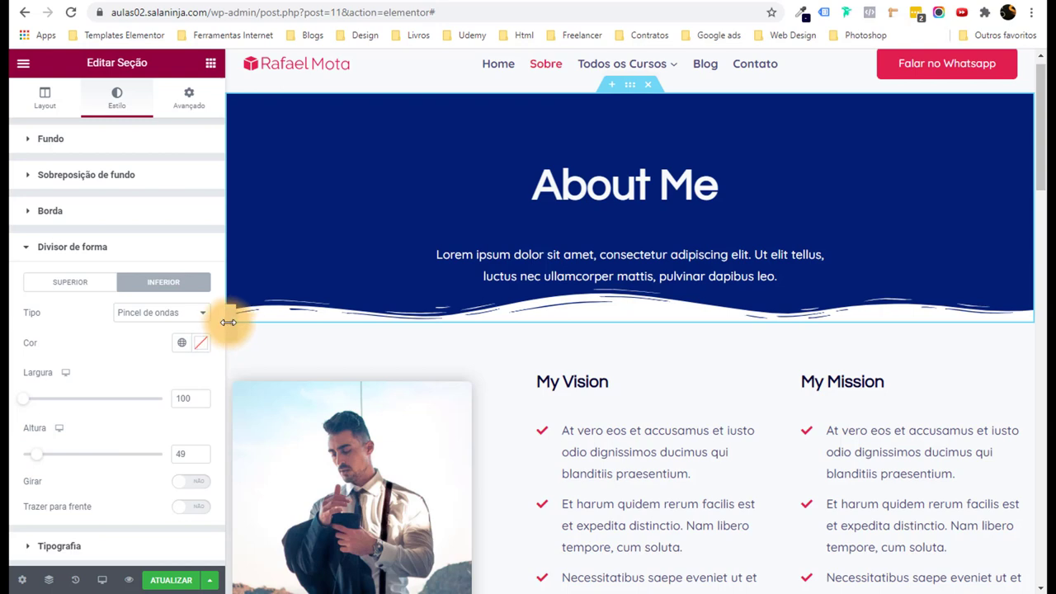
drag(232, 329, 38, 339)
click(157, 313)
click(145, 323)
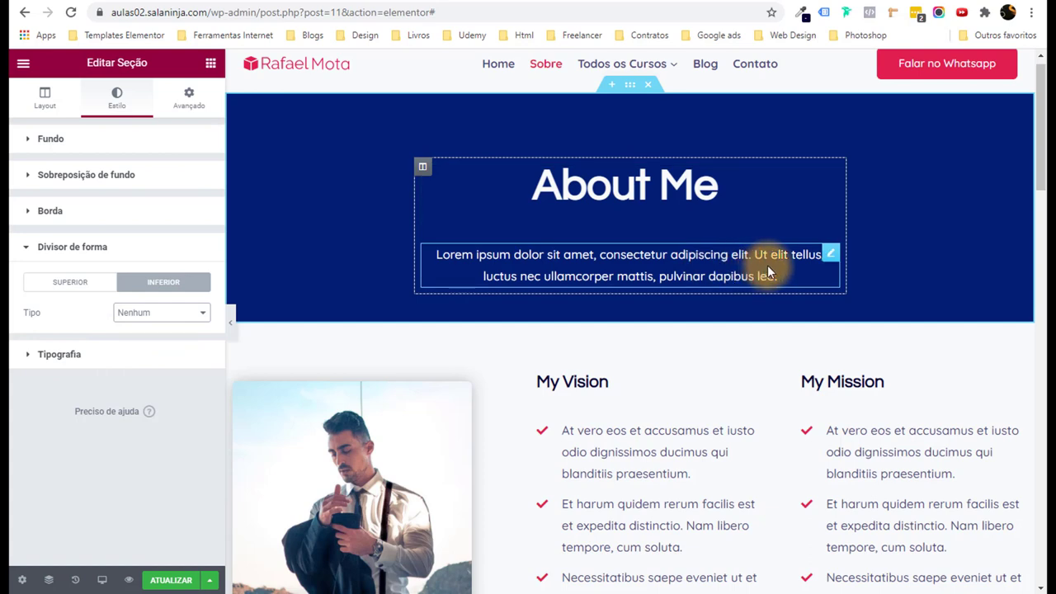
Scroll to the As Featured In logo gallery and open its Galeria básica settings.
scroll(825, 252, down, 8)
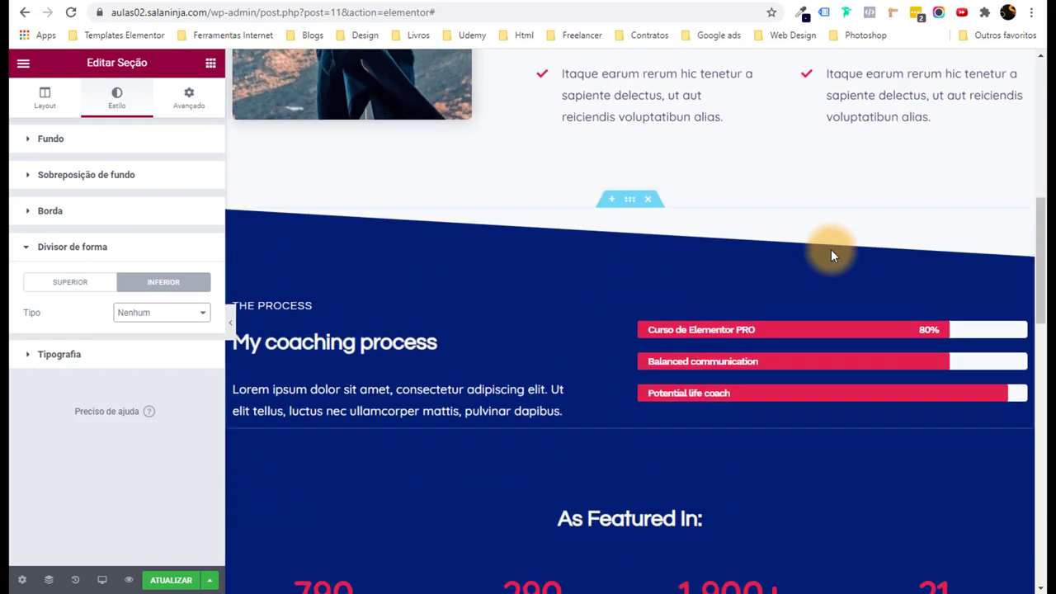
scroll(830, 249, down, 9)
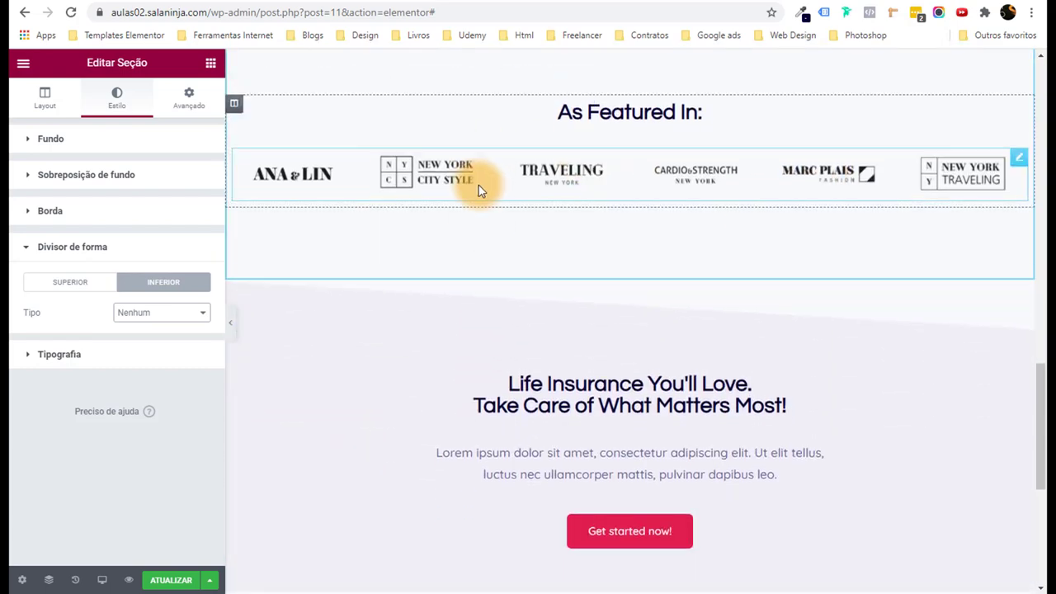
scroll(643, 254, up, 1)
click(642, 254)
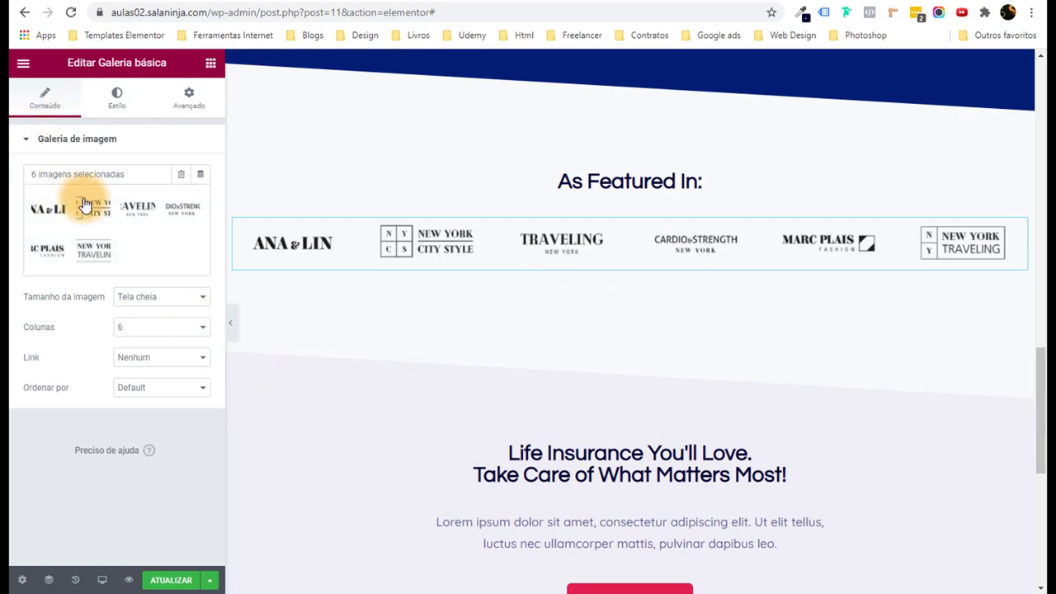
scroll(527, 268, down, 6)
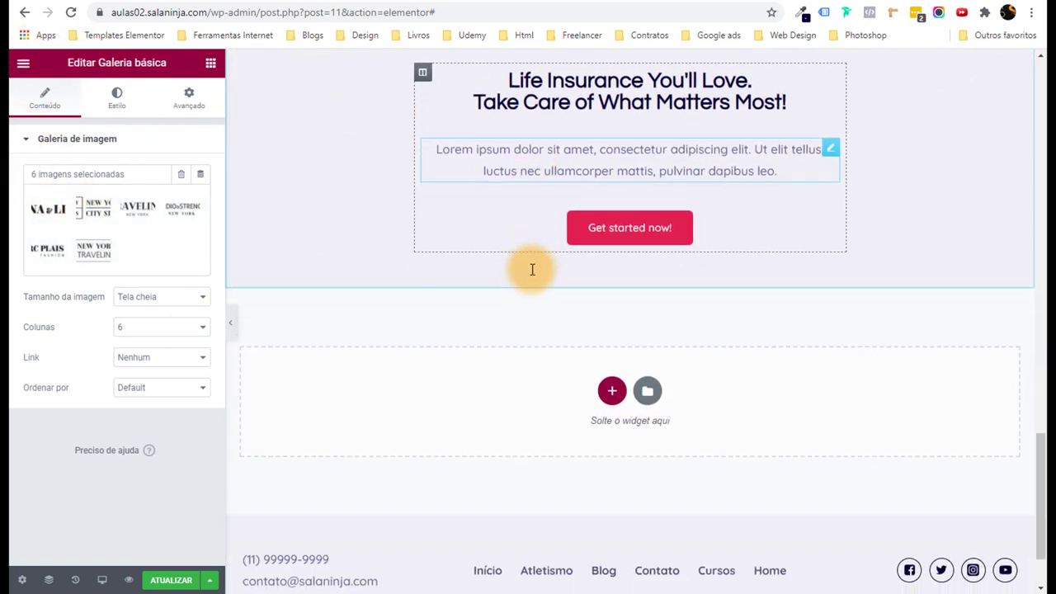
scroll(532, 269, up, 5)
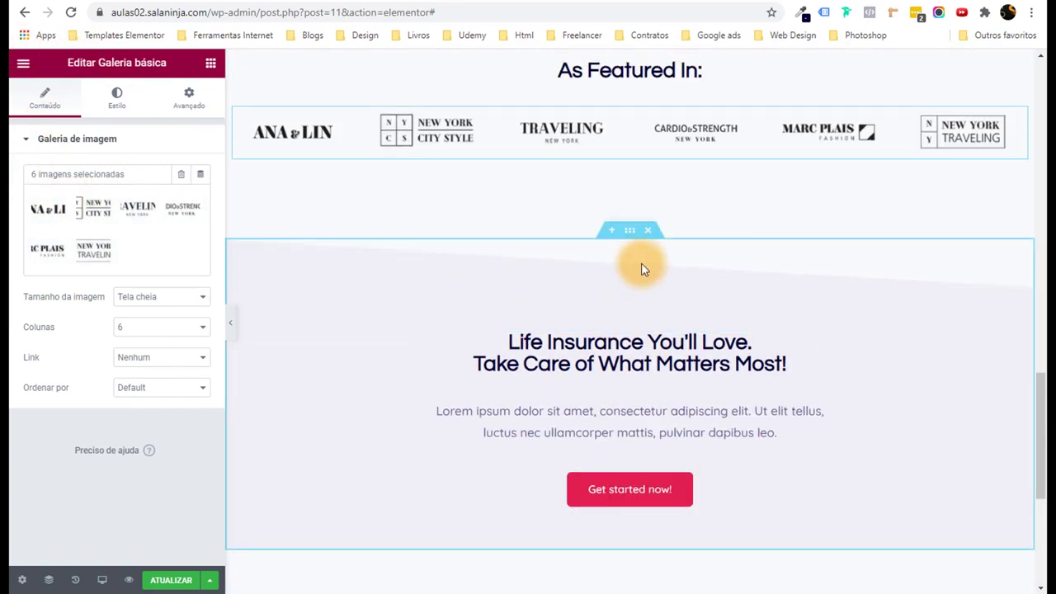
Give the Life Insurance call-to-action section a dark navy global background colour.
click(629, 236)
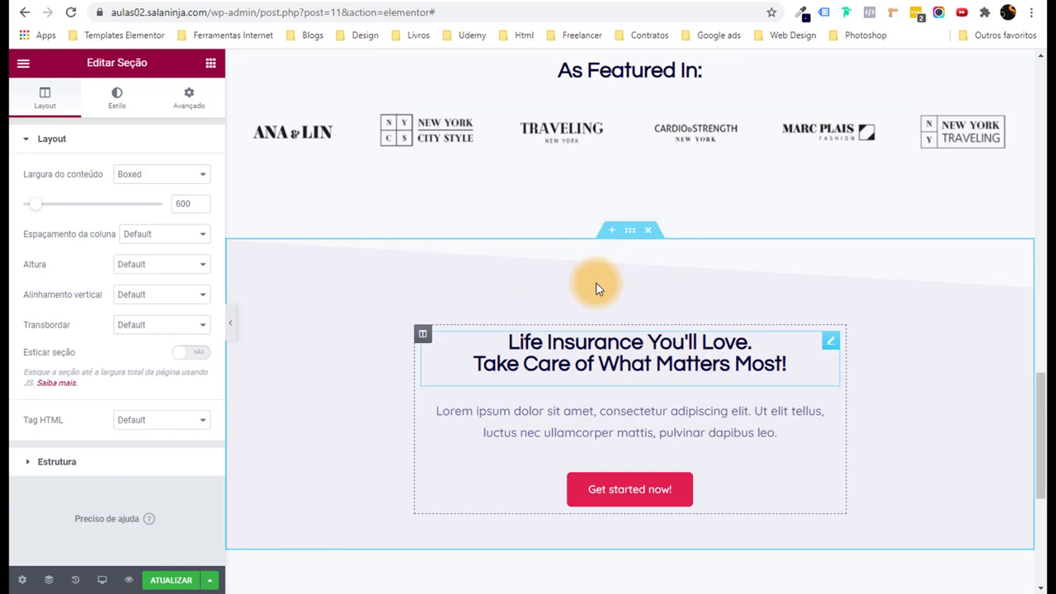
click(120, 111)
click(181, 234)
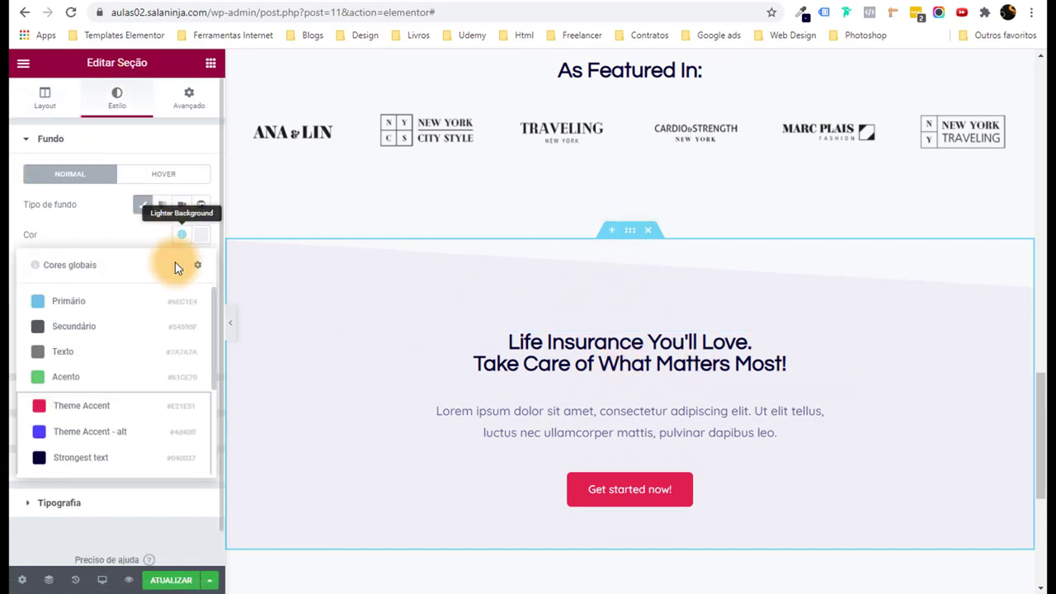
scroll(152, 338, down, 2)
click(88, 412)
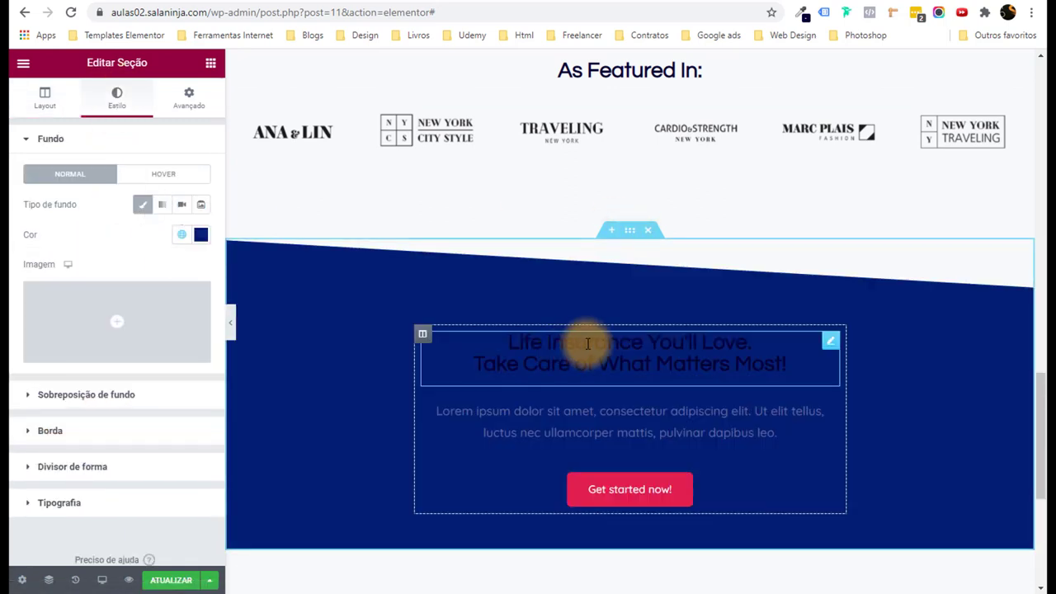
Make the 'Life Insurance You'll Love' heading text white.
click(587, 343)
click(112, 99)
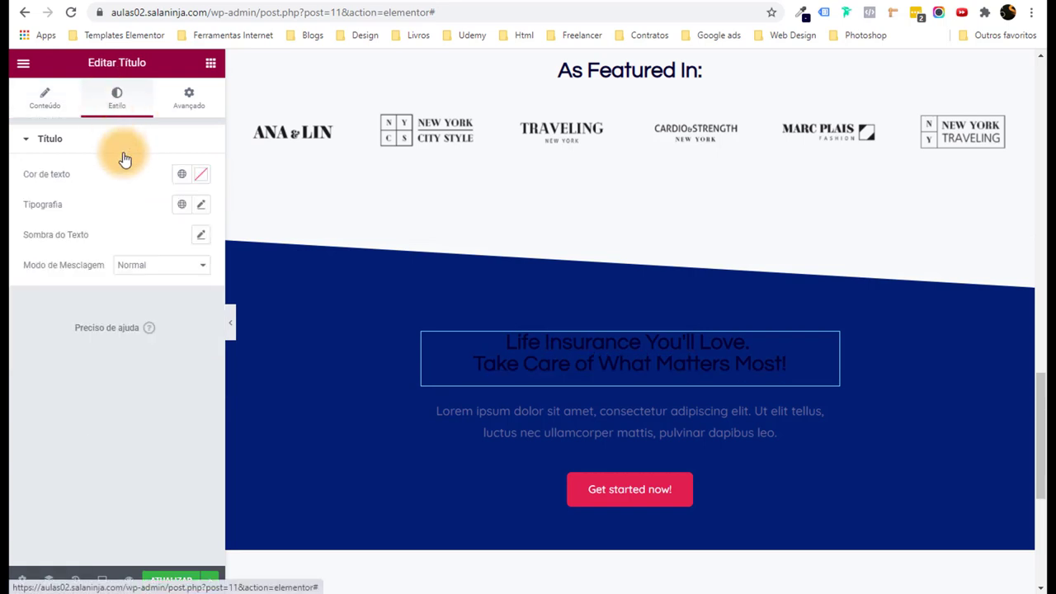
click(179, 183)
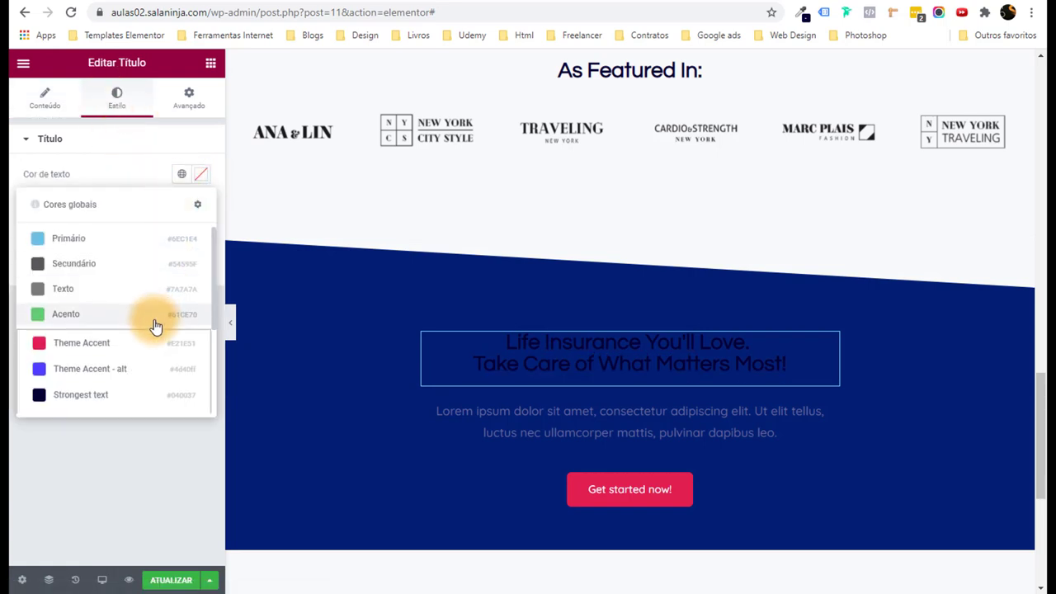
scroll(154, 325, down, 3)
click(118, 401)
Make the paragraph White or offwhite and collapse the panel for a full-width preview.
click(554, 441)
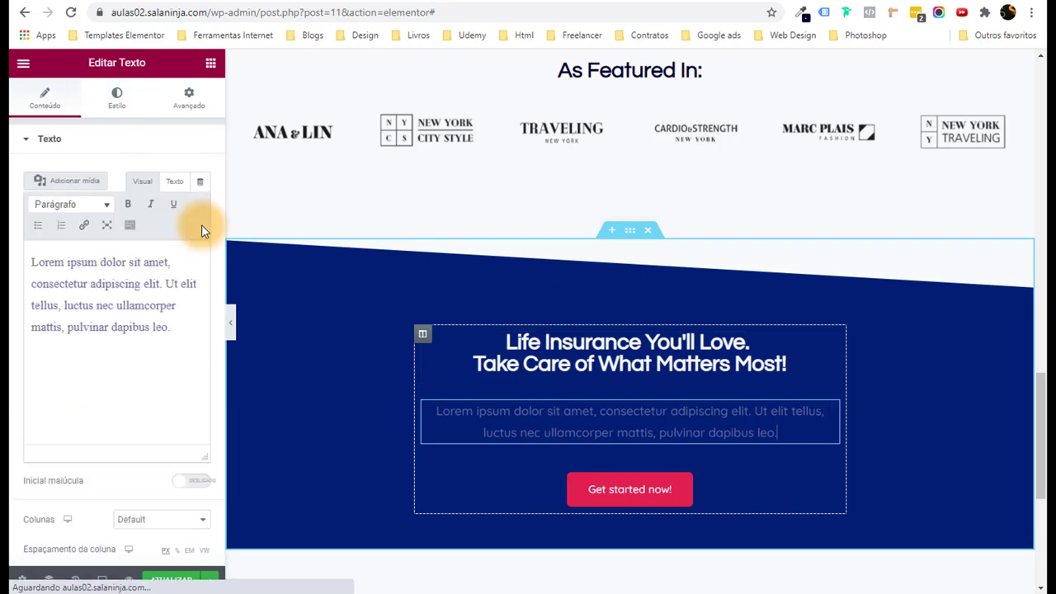
click(116, 97)
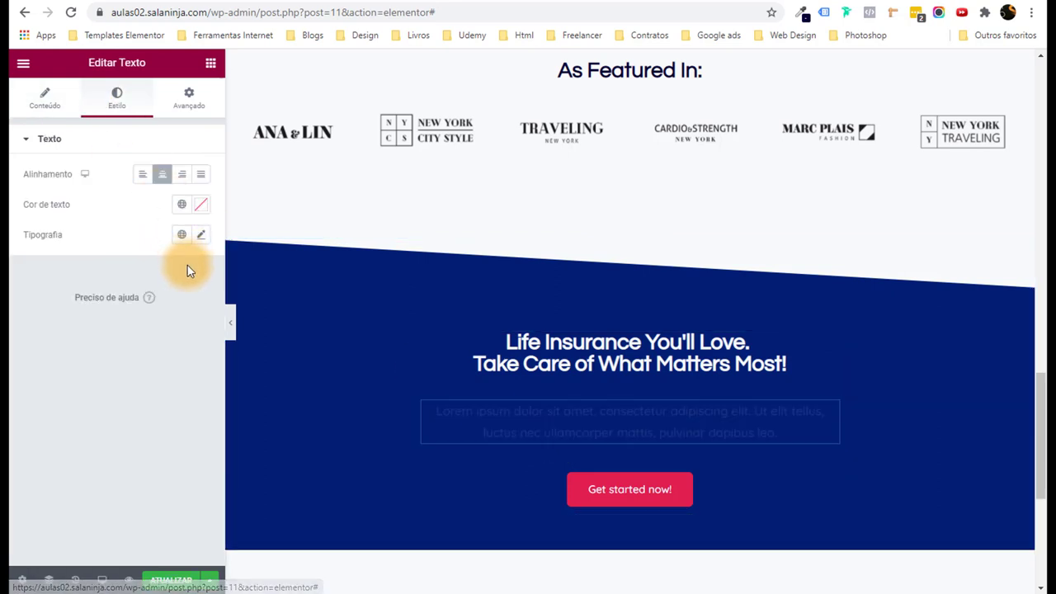
click(182, 204)
scroll(132, 347, down, 2)
click(97, 430)
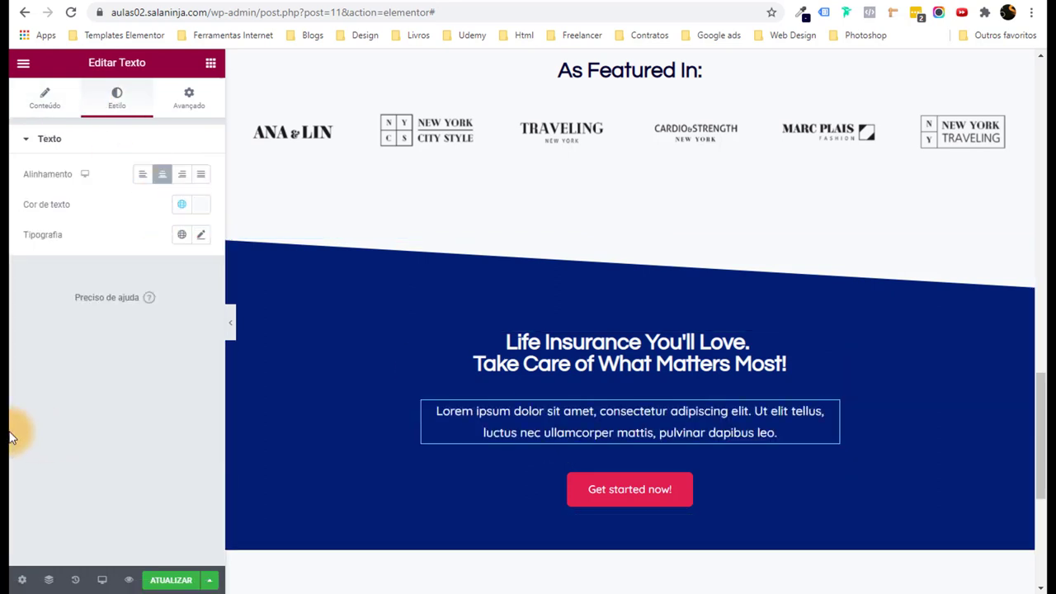
click(231, 323)
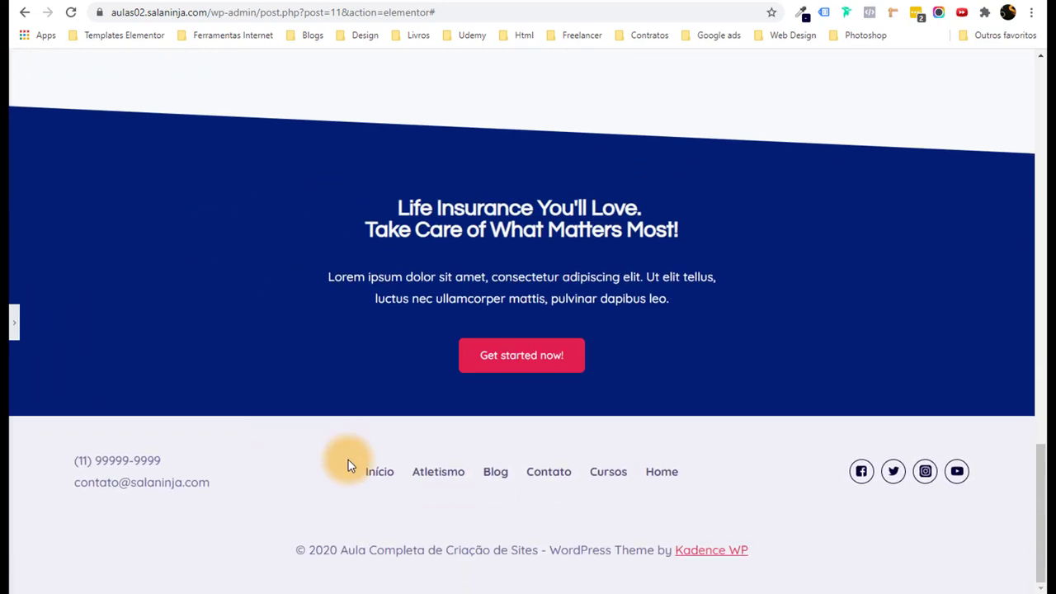
Retitle the hero heading from 'About Me' to 'Sobre Nós', update the page and preview it.
drag(1041, 540, 1036, 471)
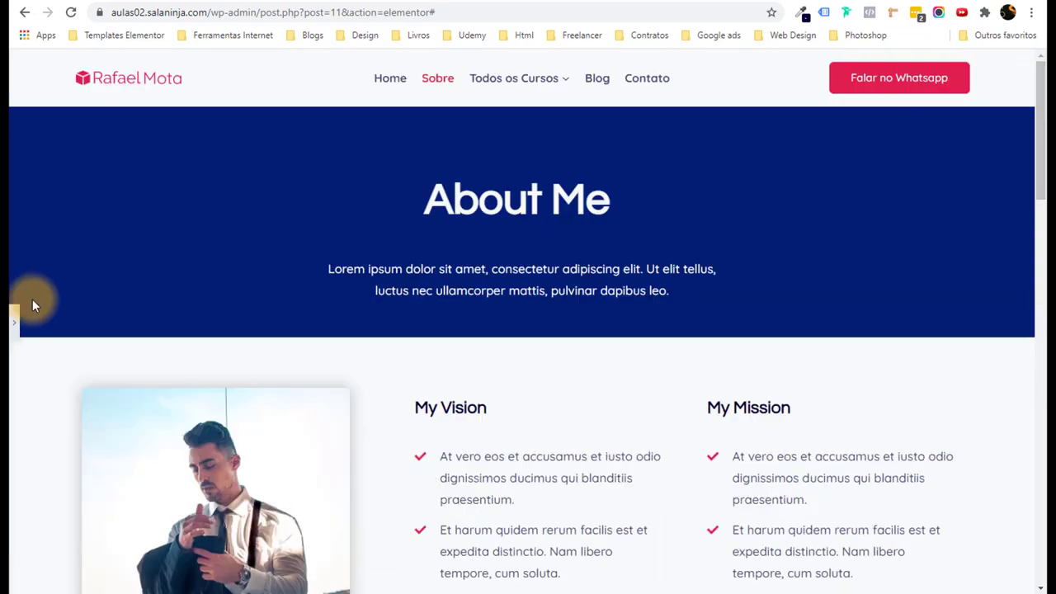
click(13, 318)
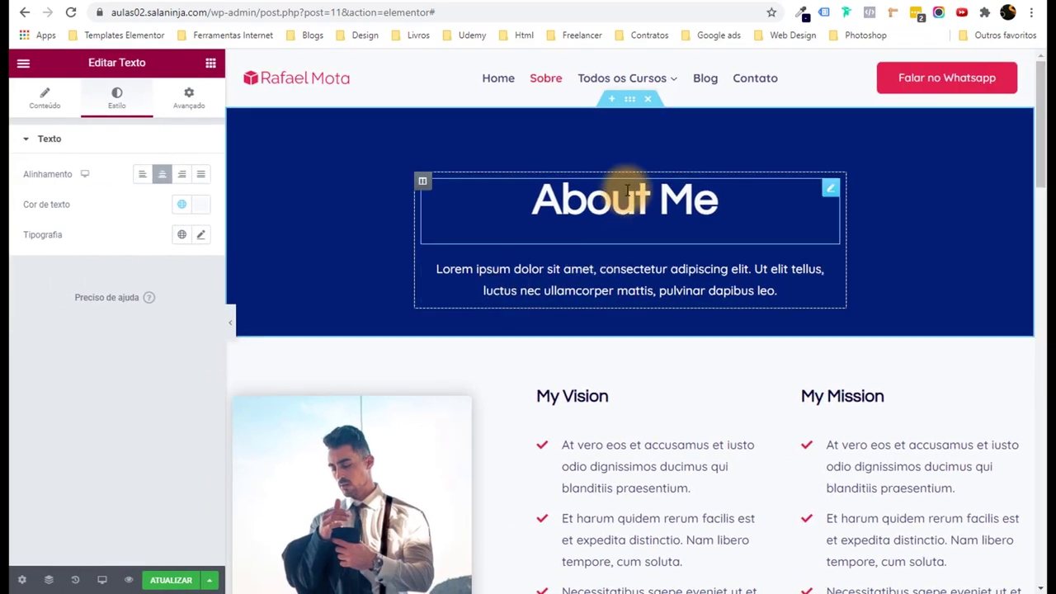
click(619, 198)
key(Return)
click(46, 98)
drag(130, 189, 10, 190)
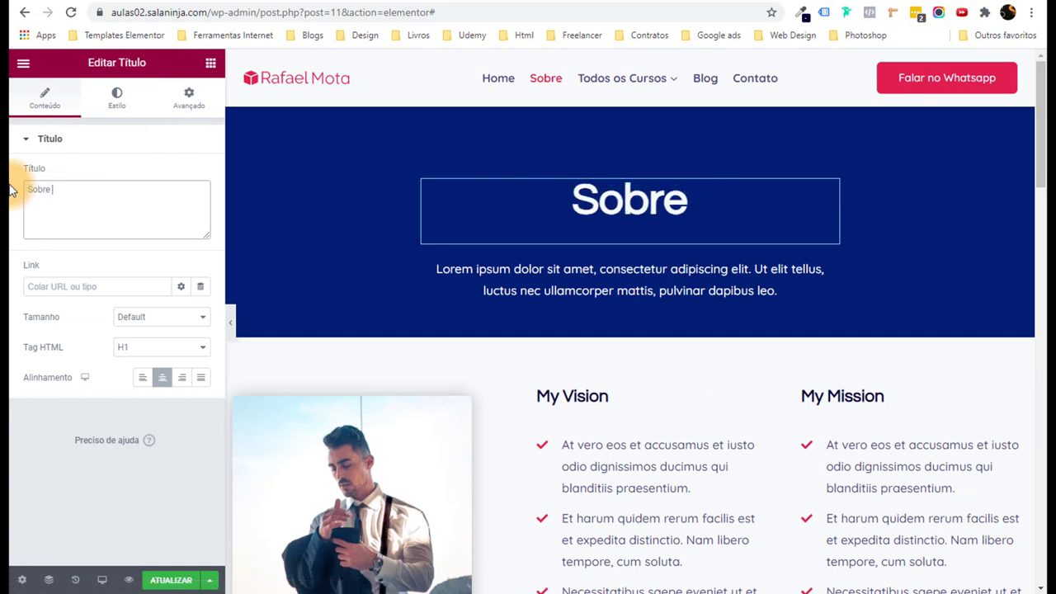
text(Sobre Mim)
key(BackSpace)
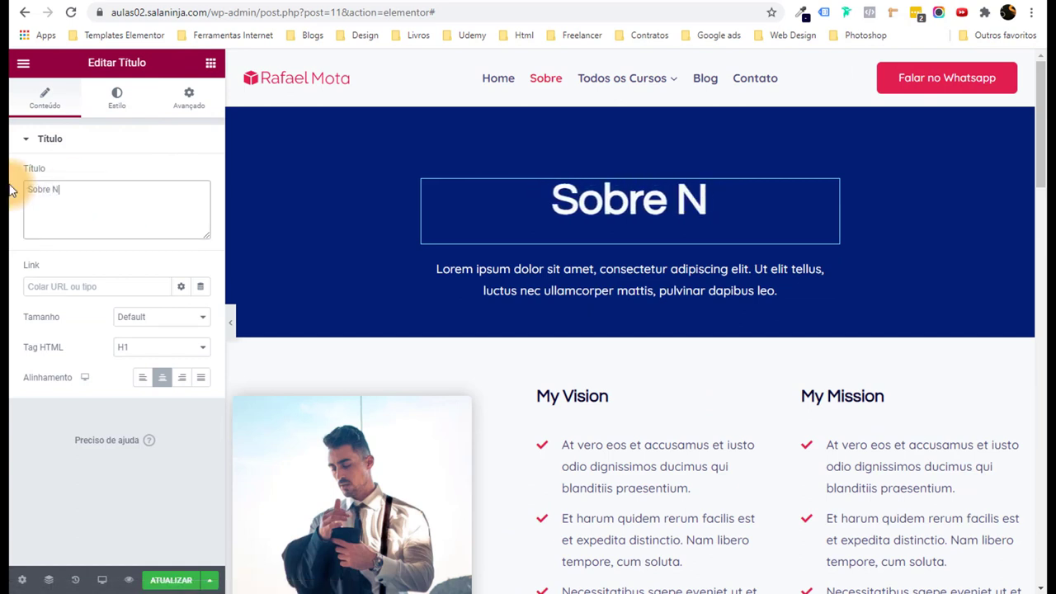
text(Nós)
click(176, 584)
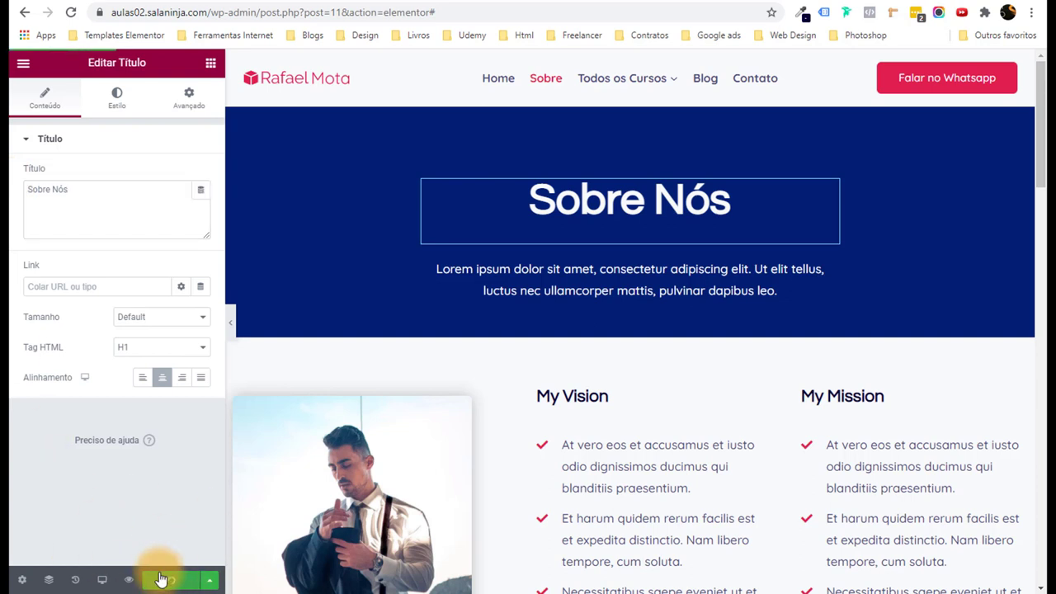
click(129, 580)
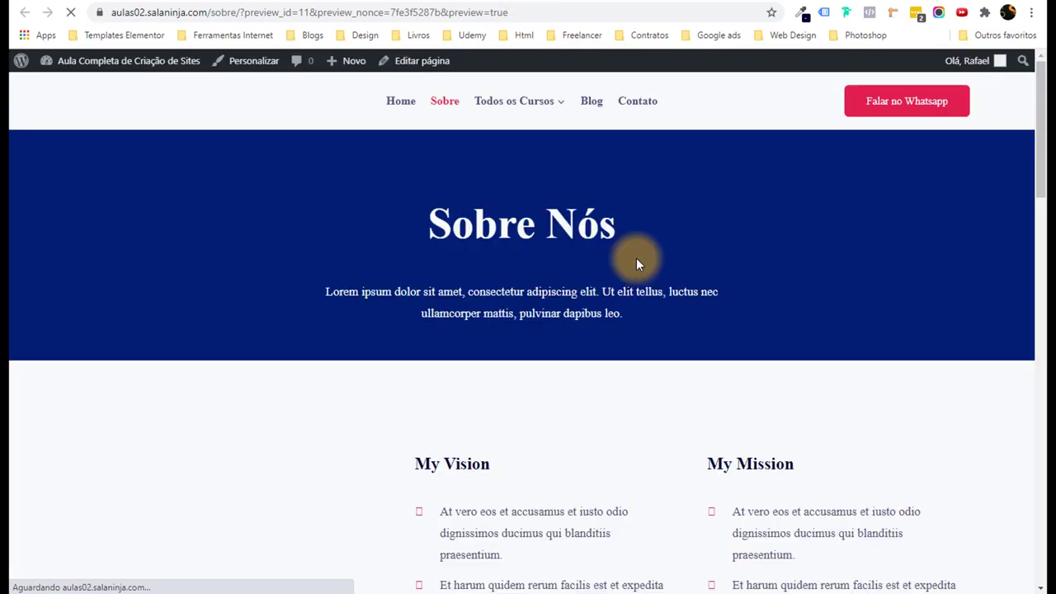
Scroll through the saved Sobre page preview to check the finished sections.
scroll(610, 254, down, 2)
scroll(610, 254, down, 10)
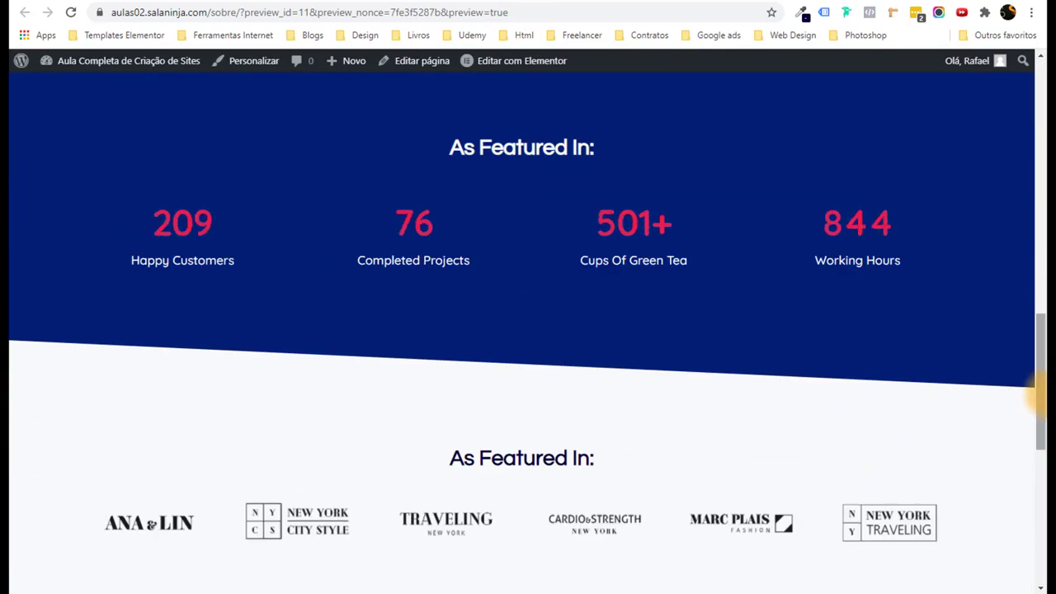
drag(1037, 405, 1042, 78)
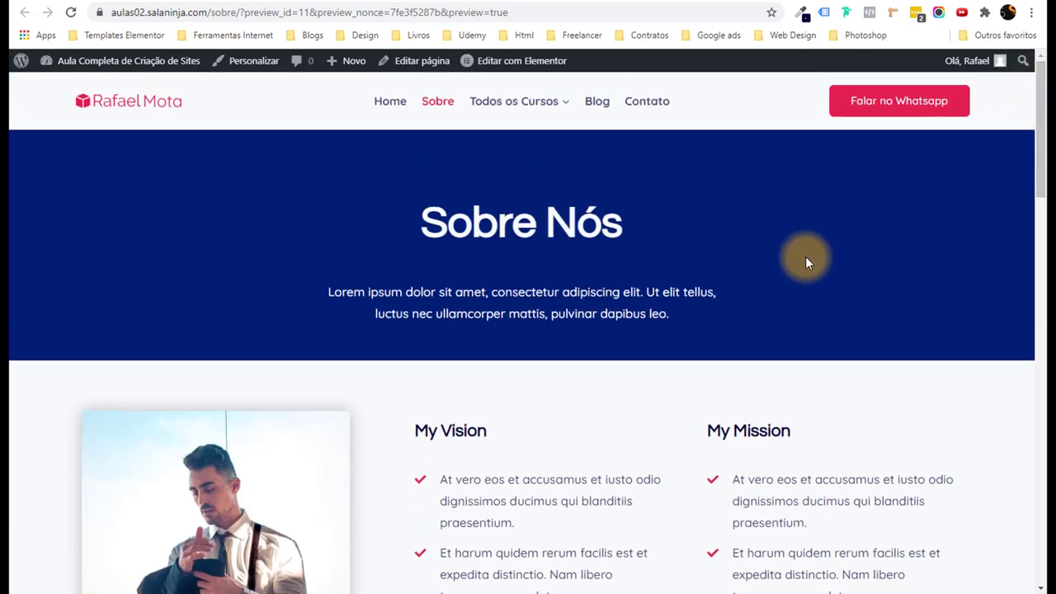
Go to the Cursos page via 'Todos os Cursos' and open it with 'Editar com Elementor'.
mouse_move(526, 103)
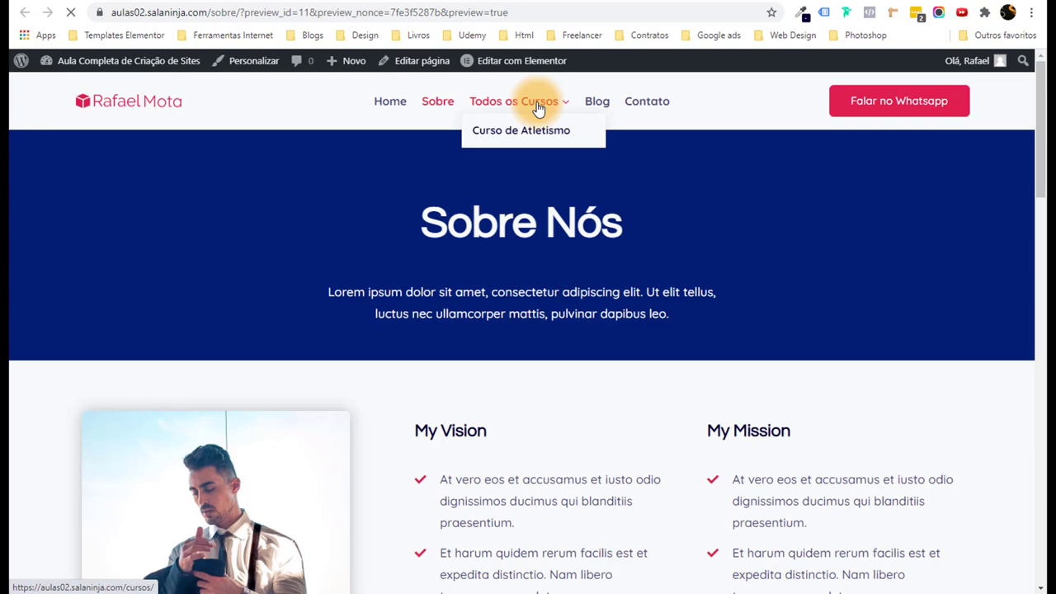
click(537, 109)
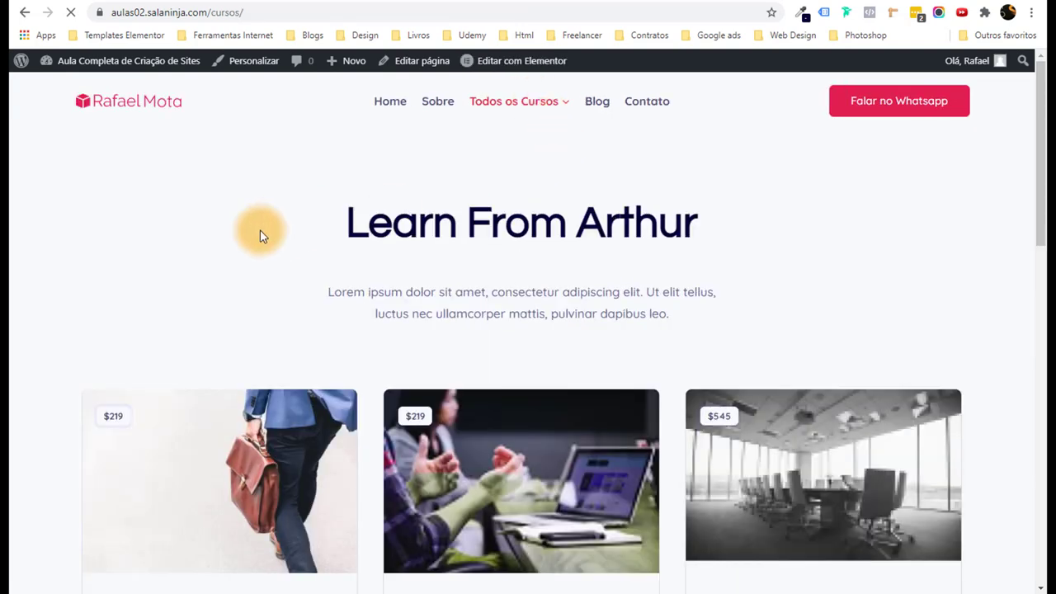
drag(1035, 165, 1035, 70)
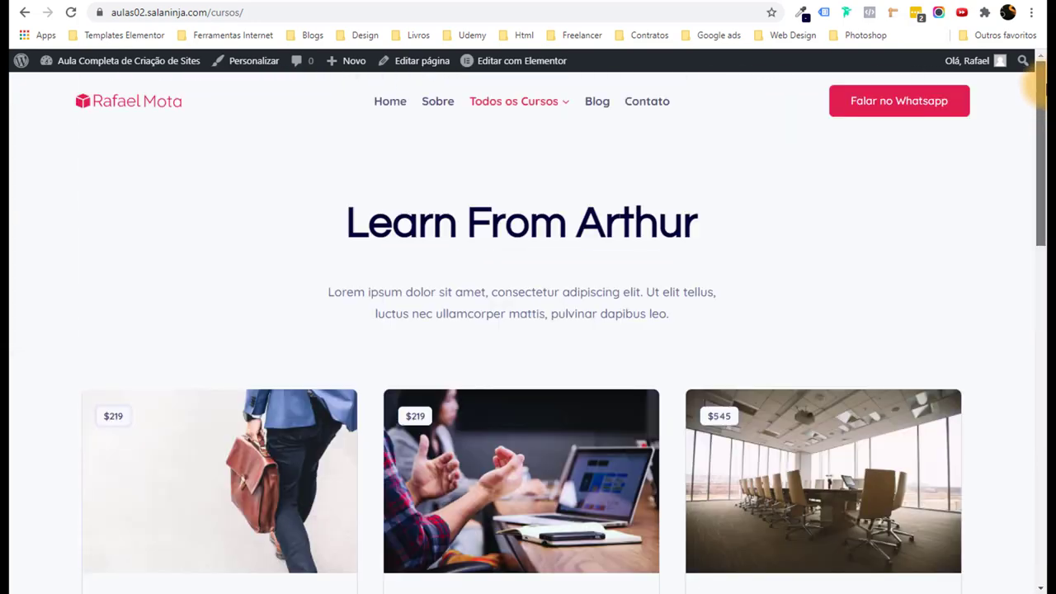
click(529, 69)
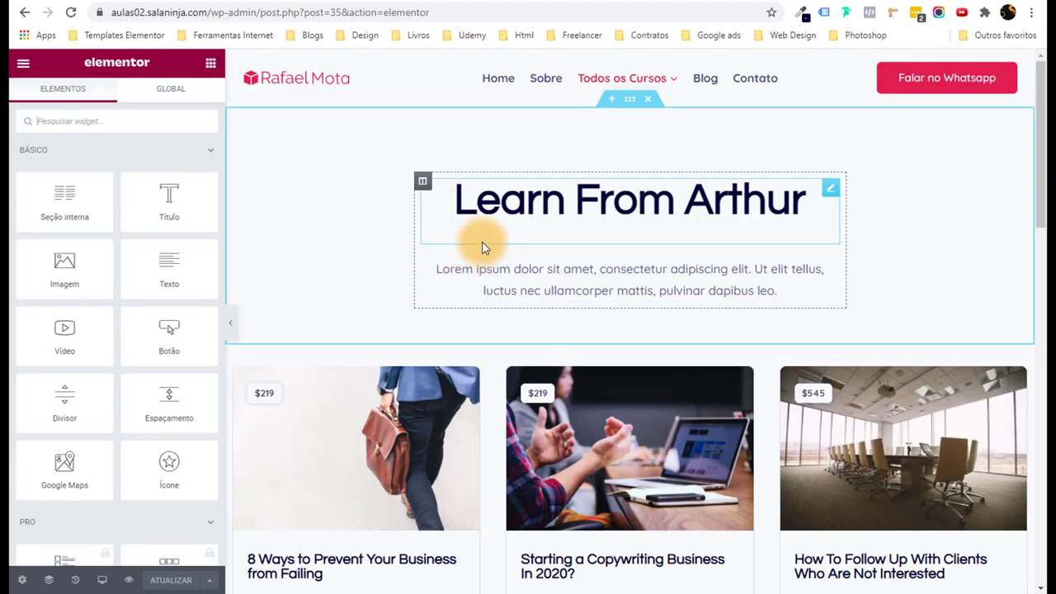
Scroll to the Cursos course cards and select the first card's image to open Editar Imagem.
scroll(483, 242, down, 4)
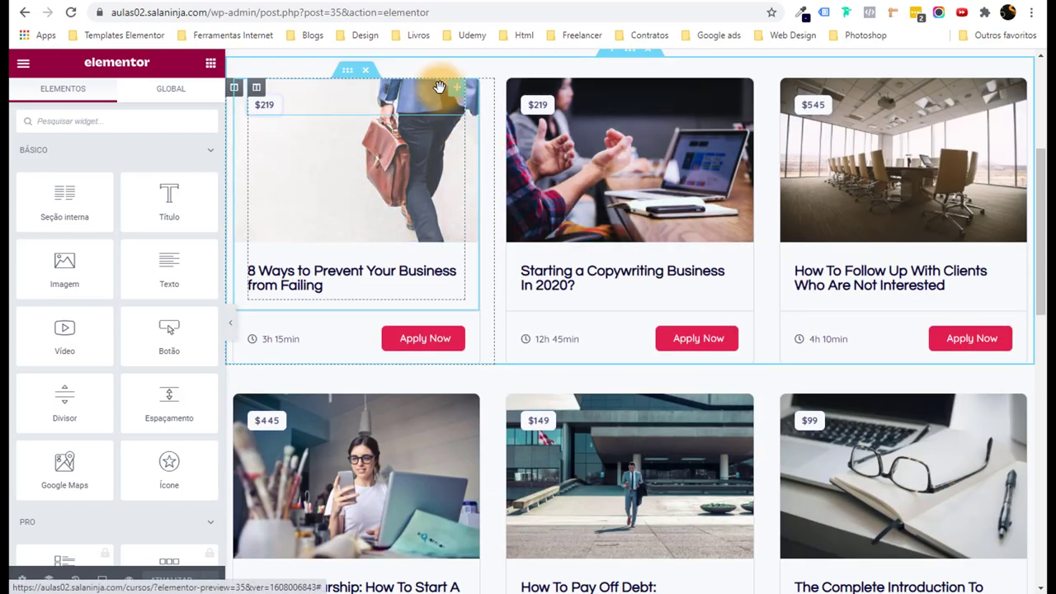
click(449, 178)
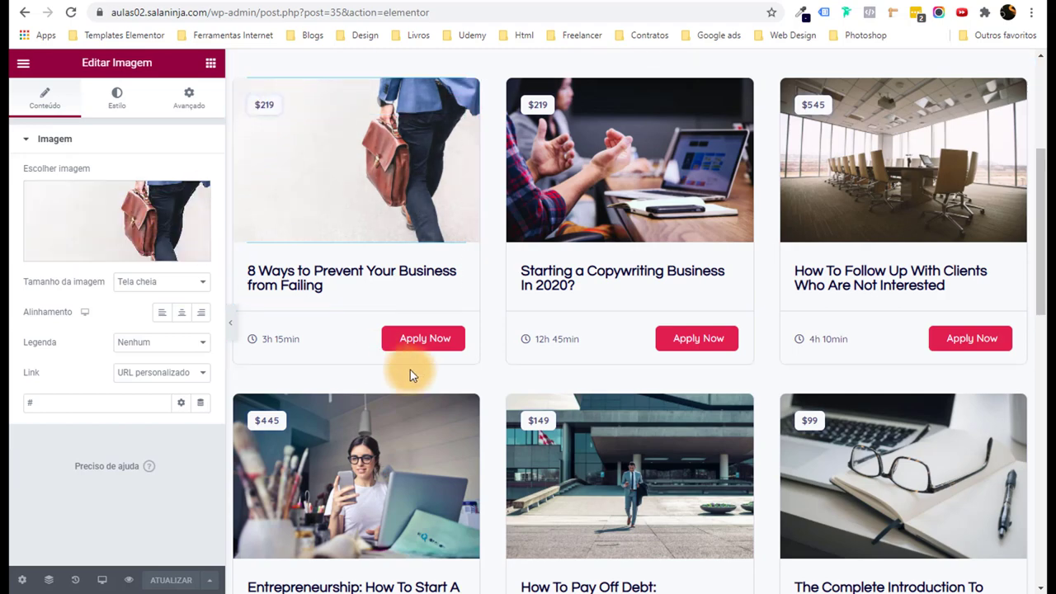
scroll(409, 370, down, 2)
scroll(409, 368, up, 2)
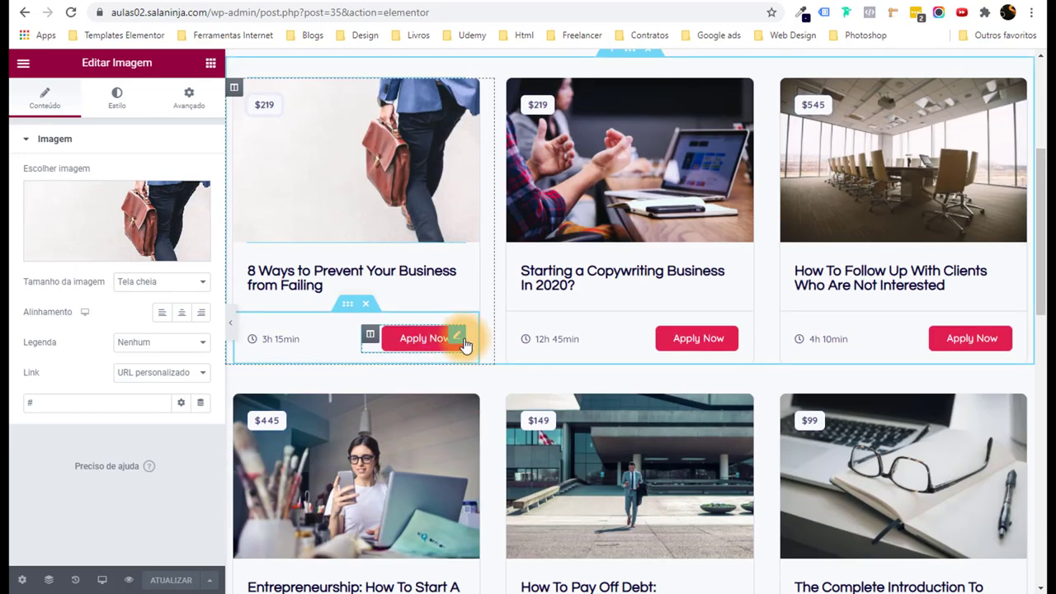
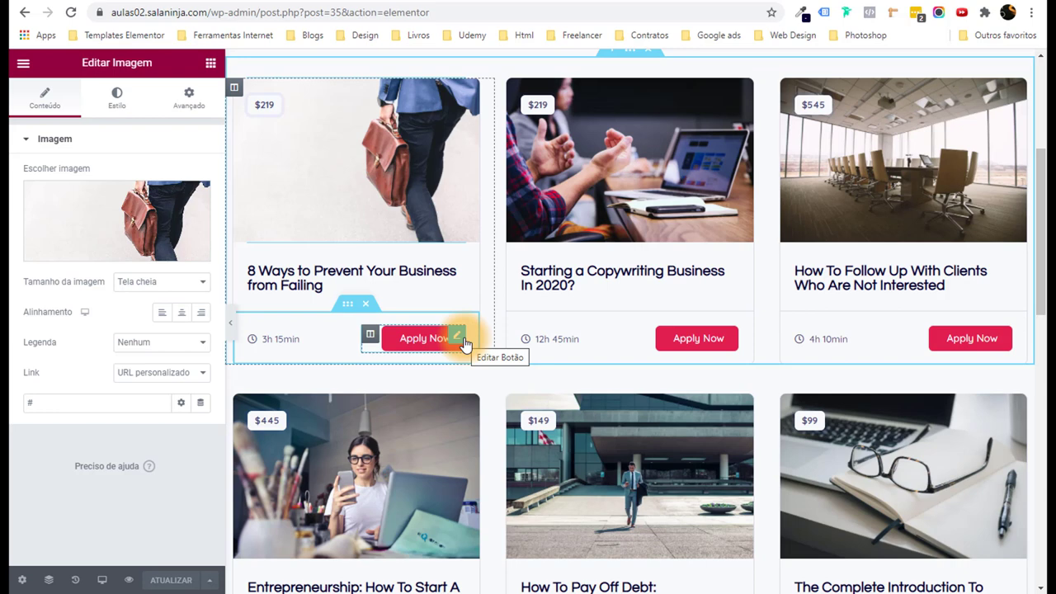
Drag the Copywriting Business course card into the first column, ahead of 8 Ways to Prevent.
click(463, 343)
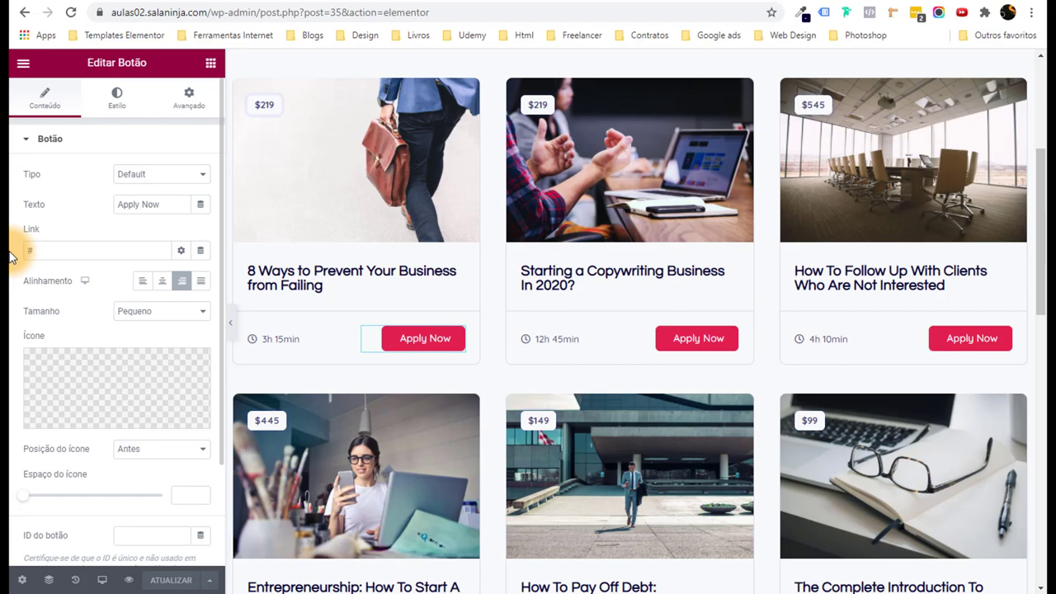
scroll(10, 257, down, 2)
scroll(560, 479, down, 10)
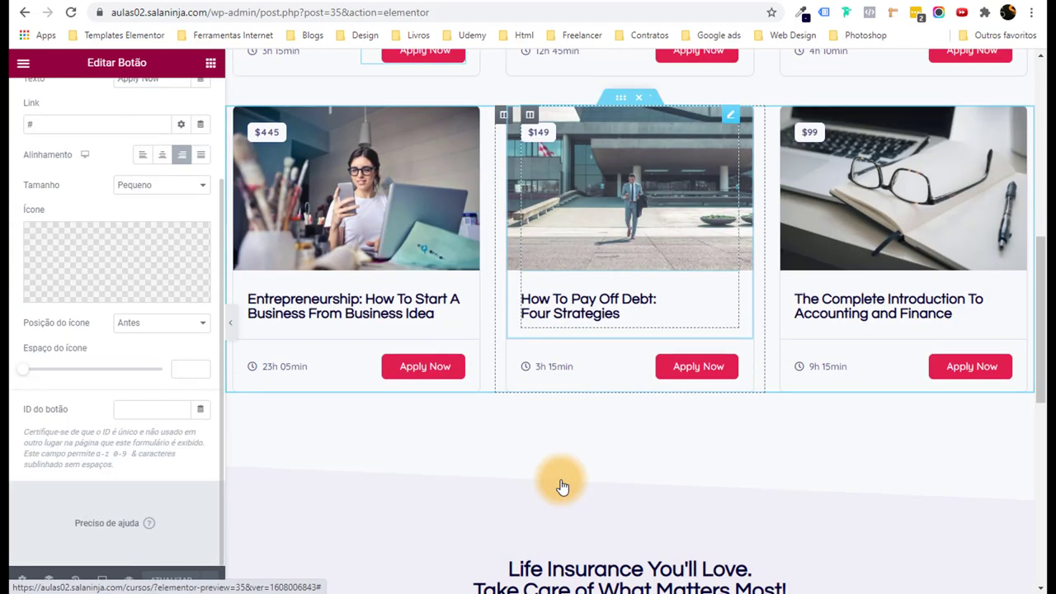
scroll(585, 437, up, 2)
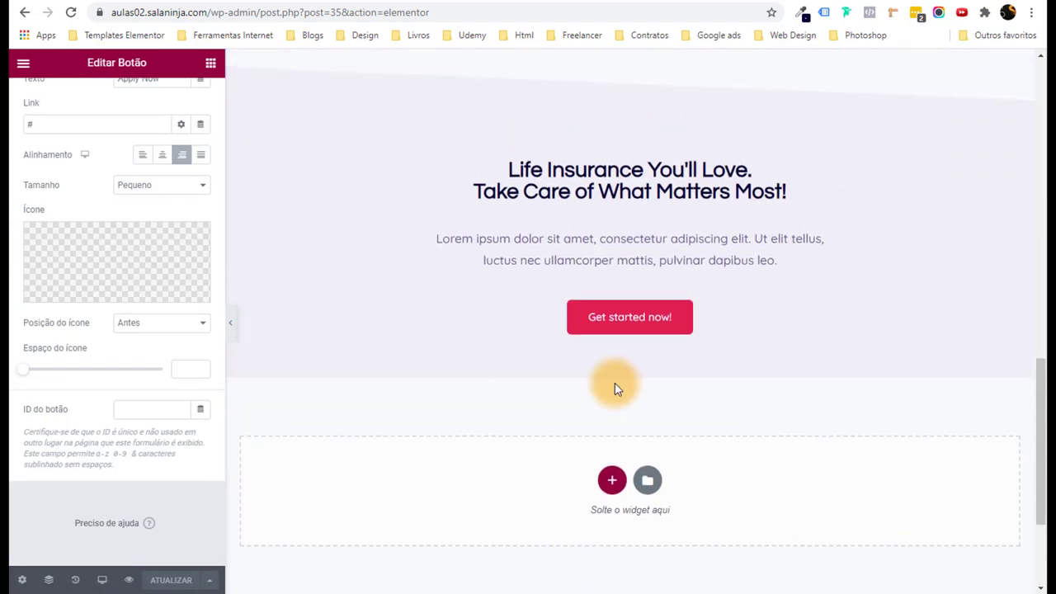
scroll(1037, 438, up, 15)
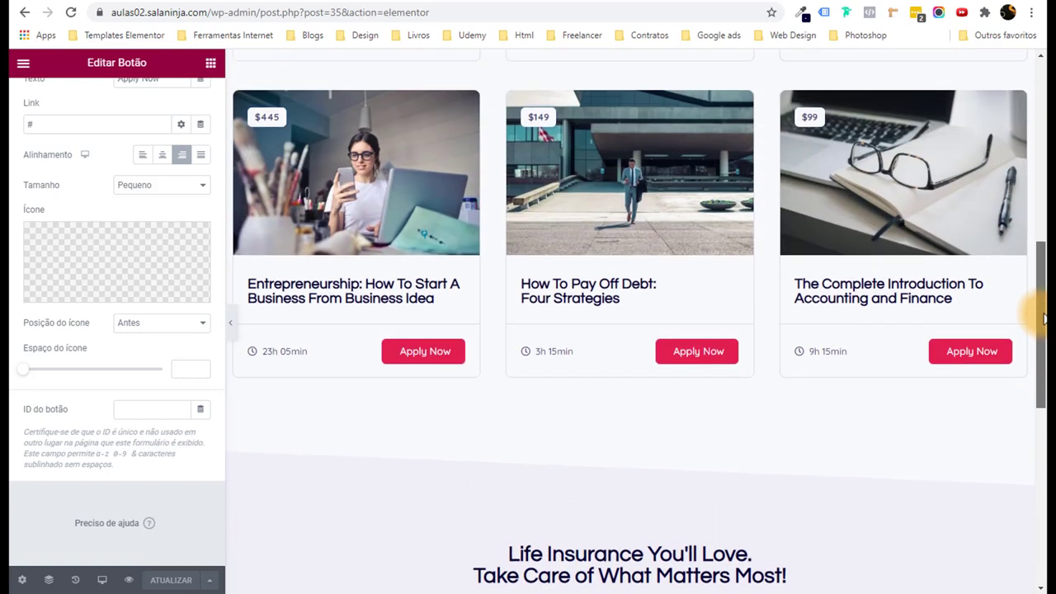
scroll(528, 214, down, 3)
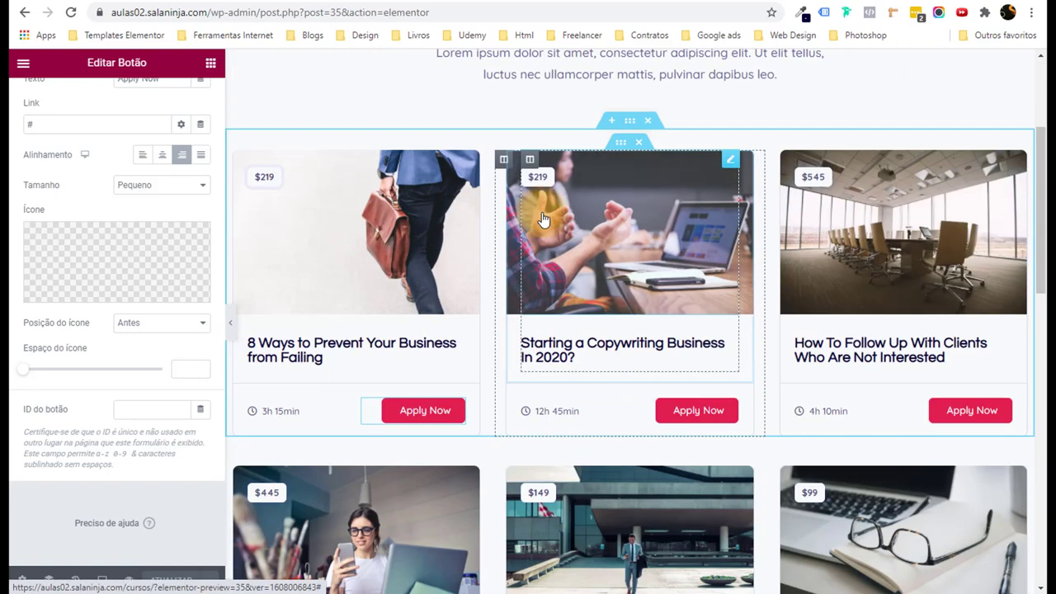
drag(480, 184, 666, 371)
scroll(666, 372, down, 5)
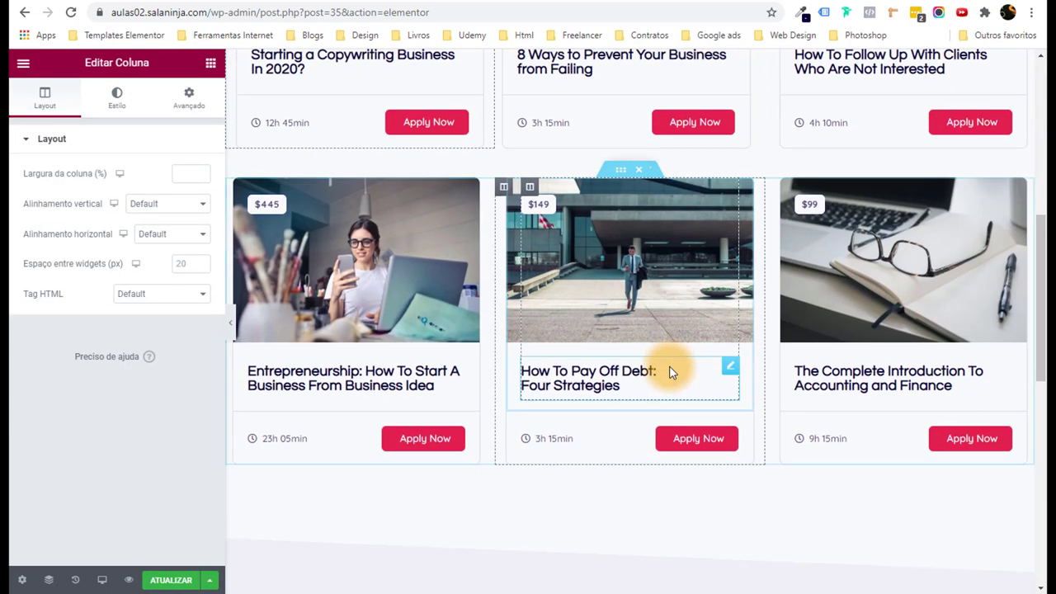
scroll(652, 330, up, 2)
mouse_move(628, 257)
mouse_down()
mouse_move(617, 220)
mouse_move(625, 271)
mouse_move(632, 242)
mouse_up()
scroll(702, 342, up, 5)
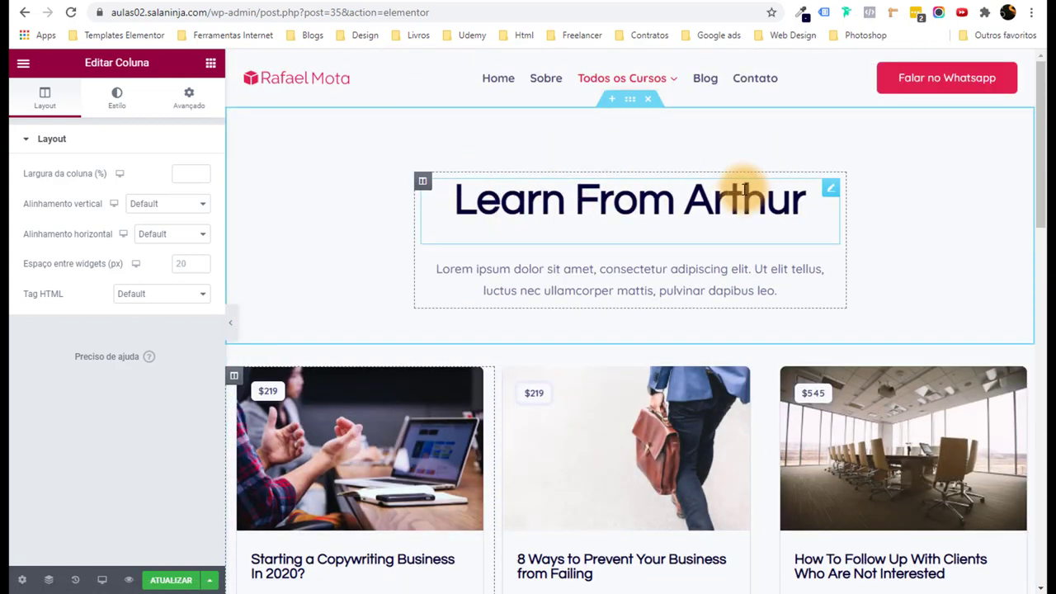
In the Navigator, drop the Copywriting section below the Entrepreneurship section, then save the page with ATUALIZAR.
click(49, 580)
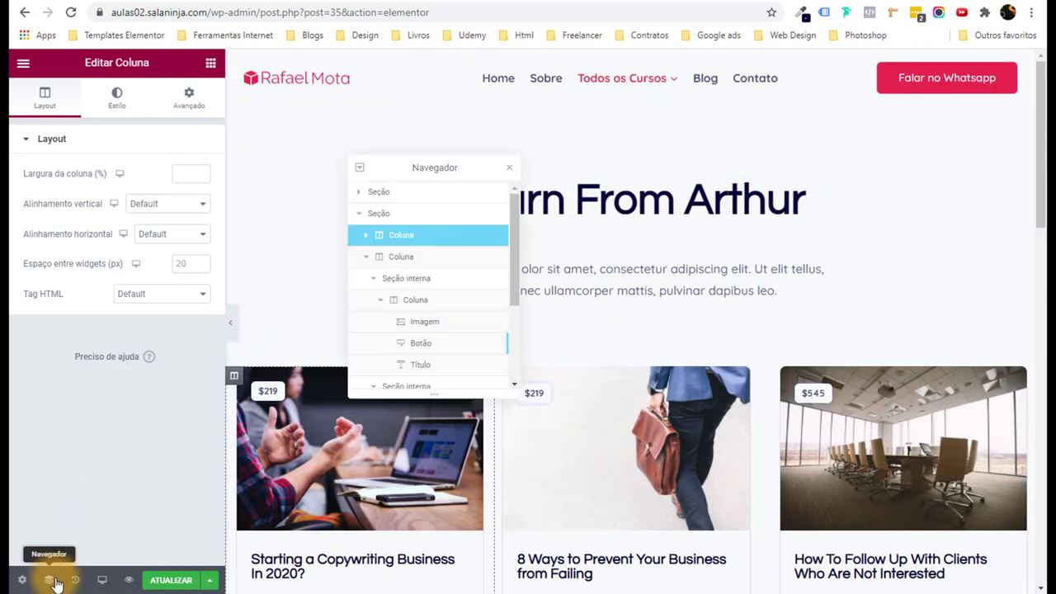
drag(435, 169, 710, 169)
click(656, 215)
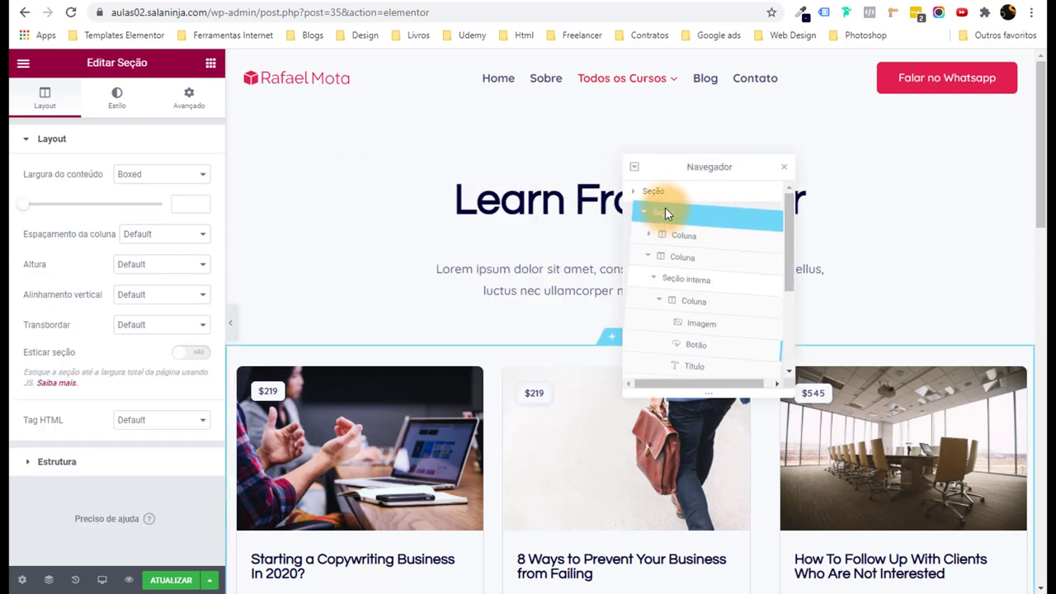
drag(664, 212, 622, 394)
drag(681, 255, 681, 241)
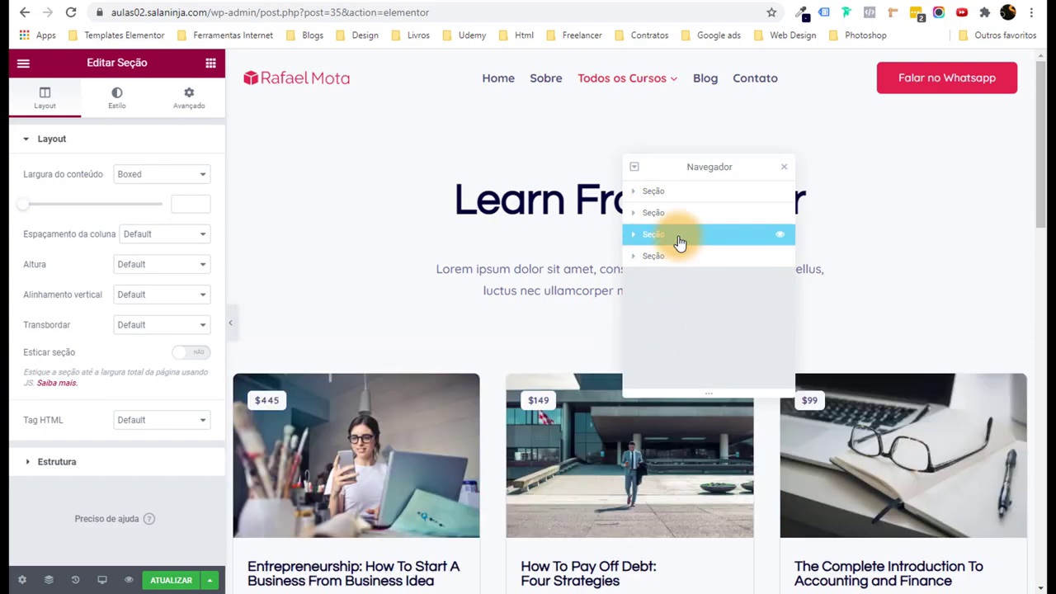
scroll(481, 346, down, 6)
scroll(511, 374, up, 6)
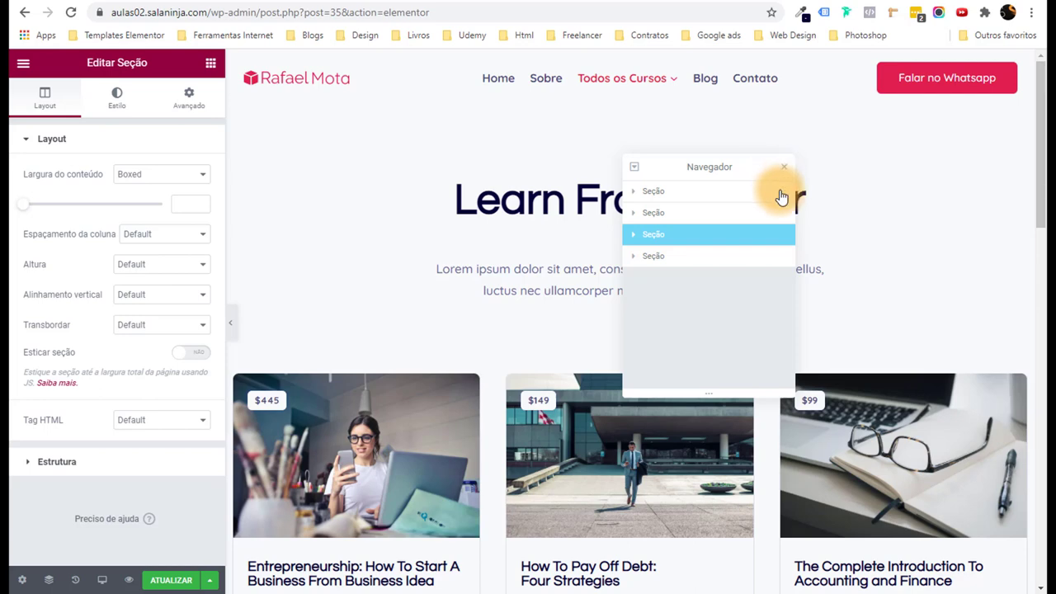
click(787, 170)
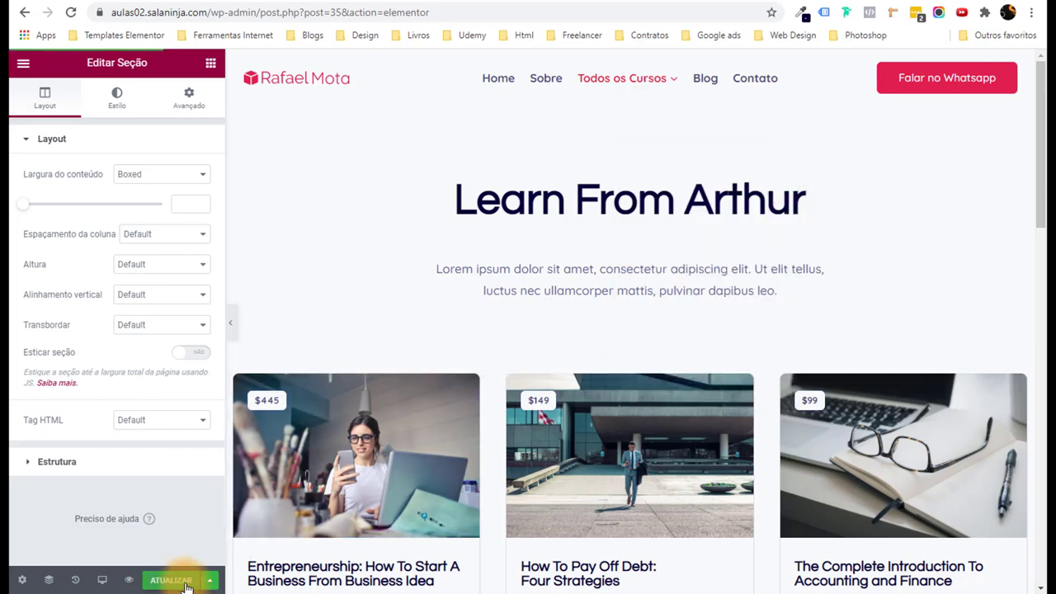
click(185, 582)
Replace the 8 Ways to Prevent header image with the mountain trail hiker photo from the media library.
click(132, 581)
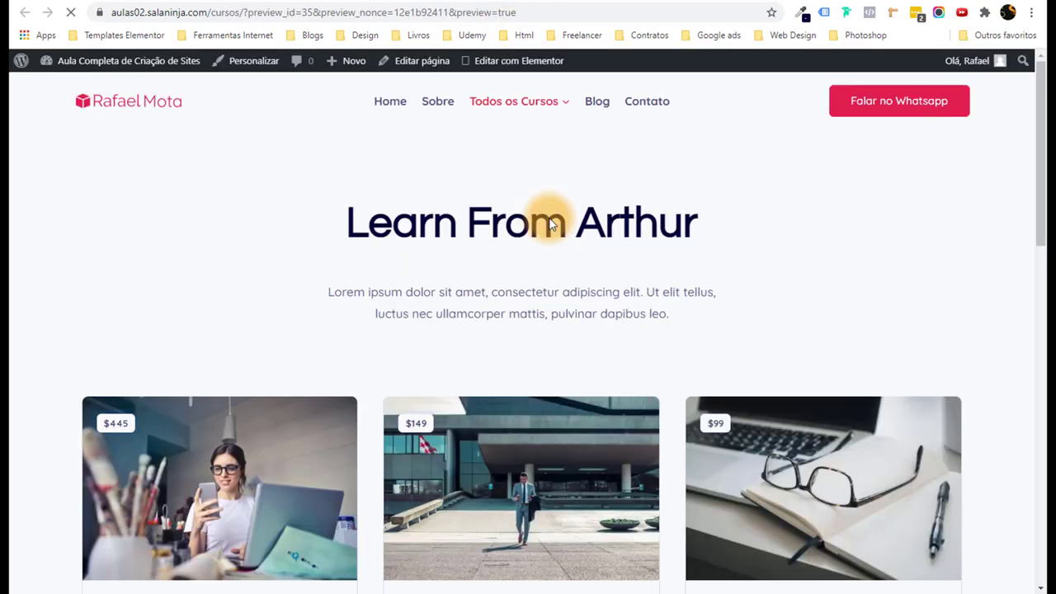
mouse_move(516, 104)
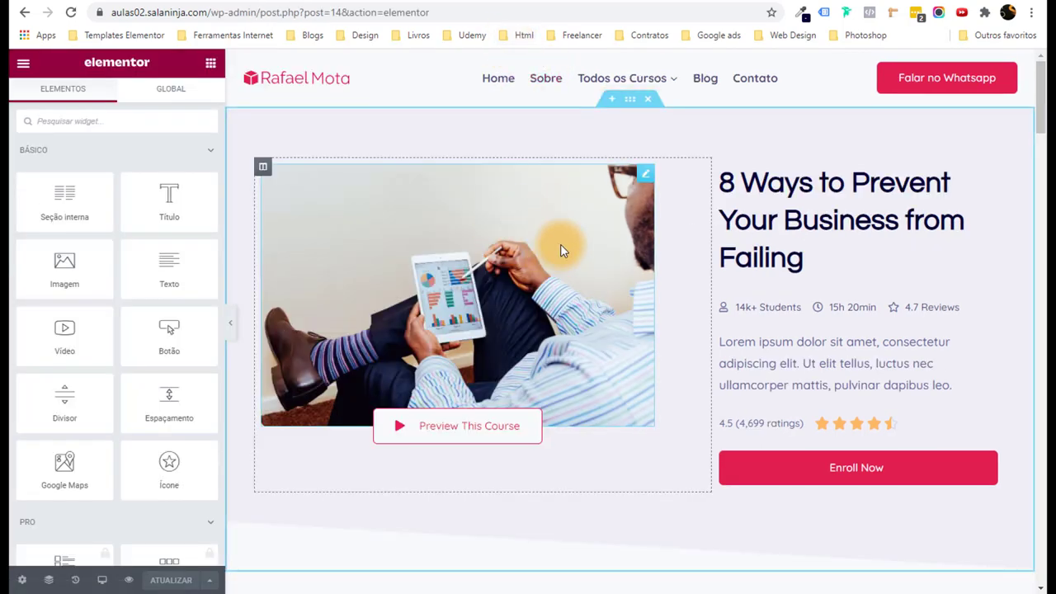
click(561, 250)
click(198, 231)
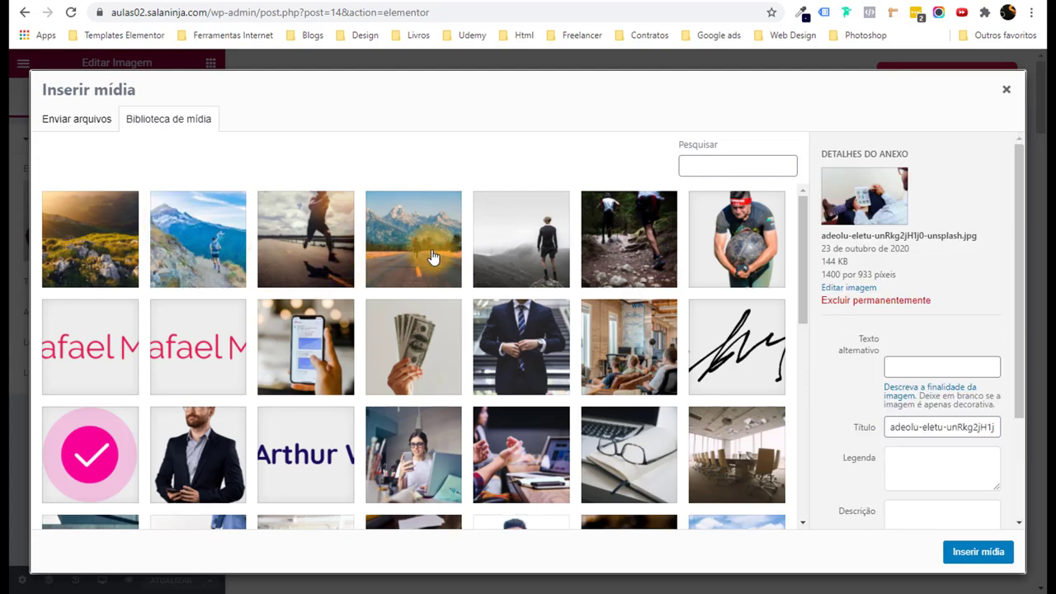
click(212, 261)
click(976, 552)
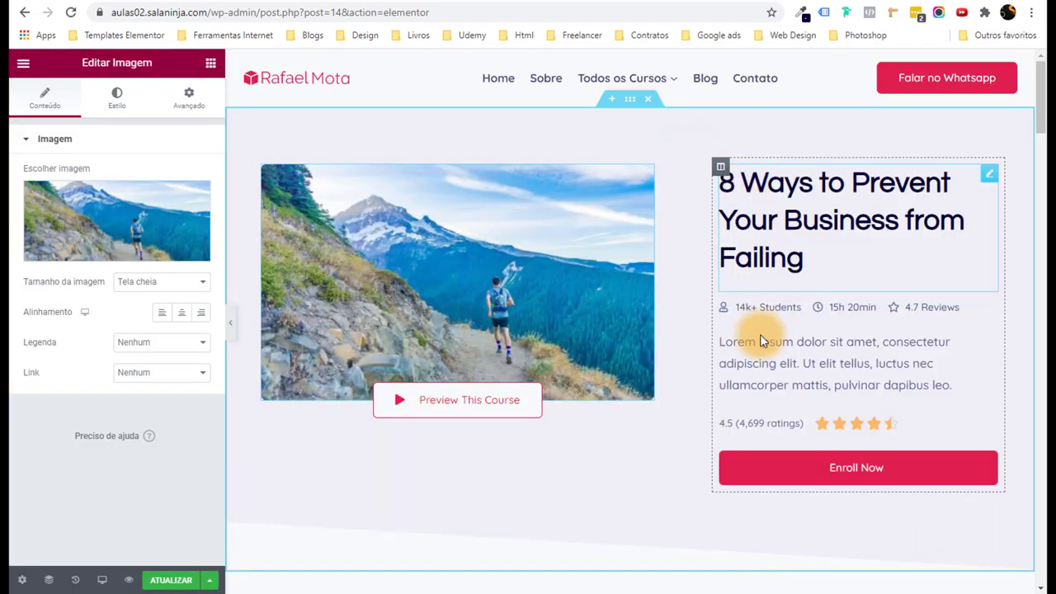
scroll(723, 266, down, 3)
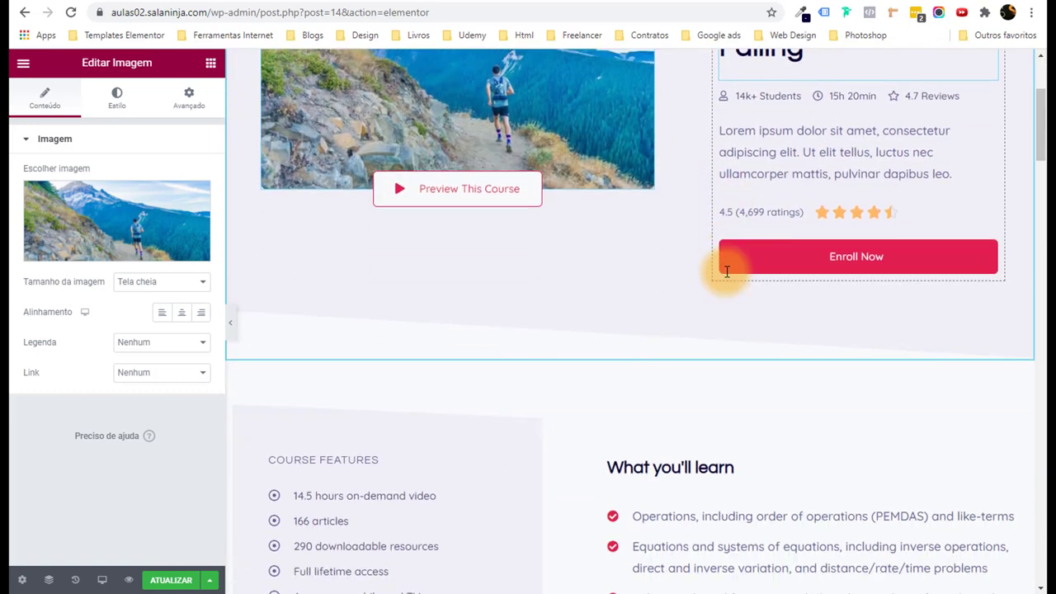
scroll(440, 359, up, 2)
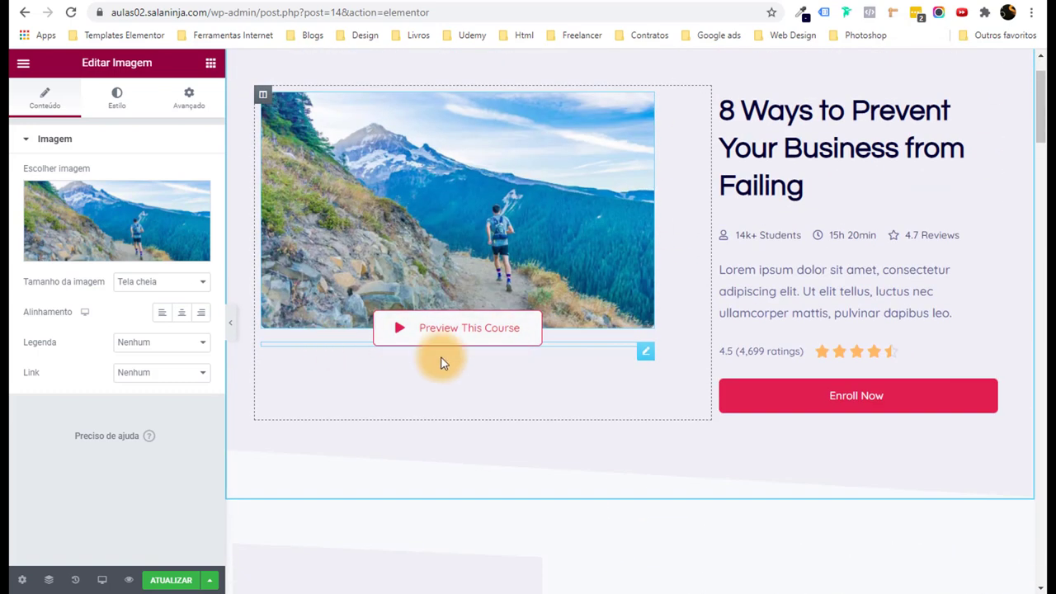
click(645, 355)
Give the Preview This Course button a Theme Accent red background and white text.
click(117, 99)
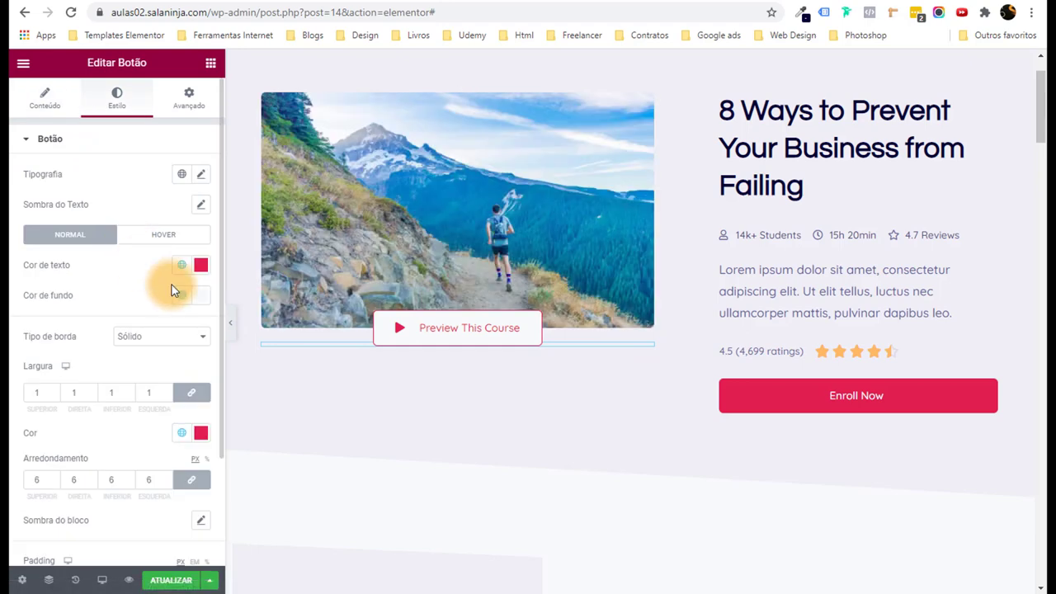
click(181, 295)
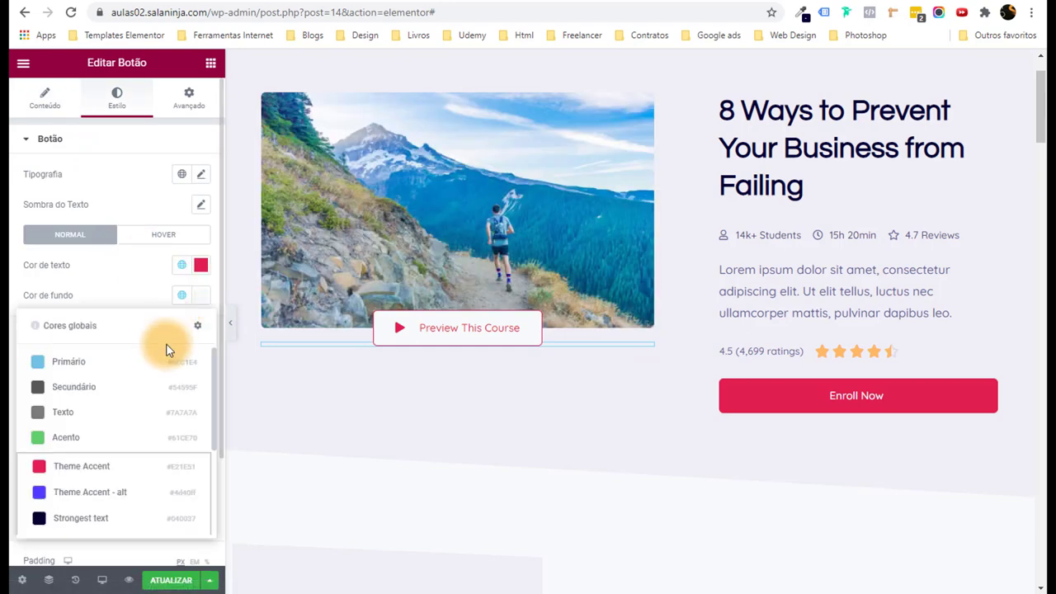
click(111, 463)
click(183, 267)
scroll(130, 408, down, 3)
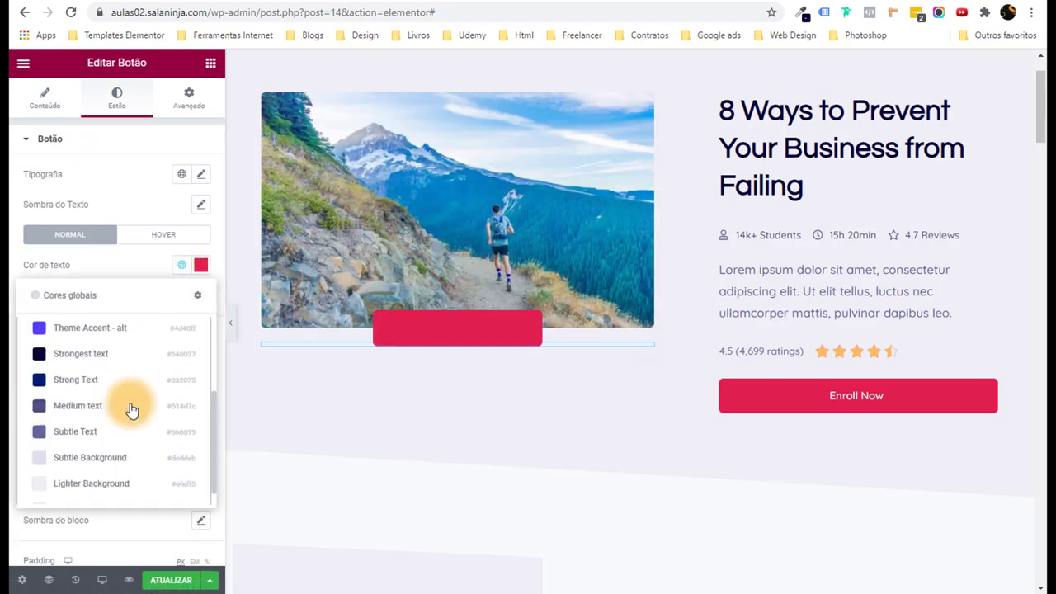
scroll(129, 416, up, 3)
scroll(124, 429, down, 1)
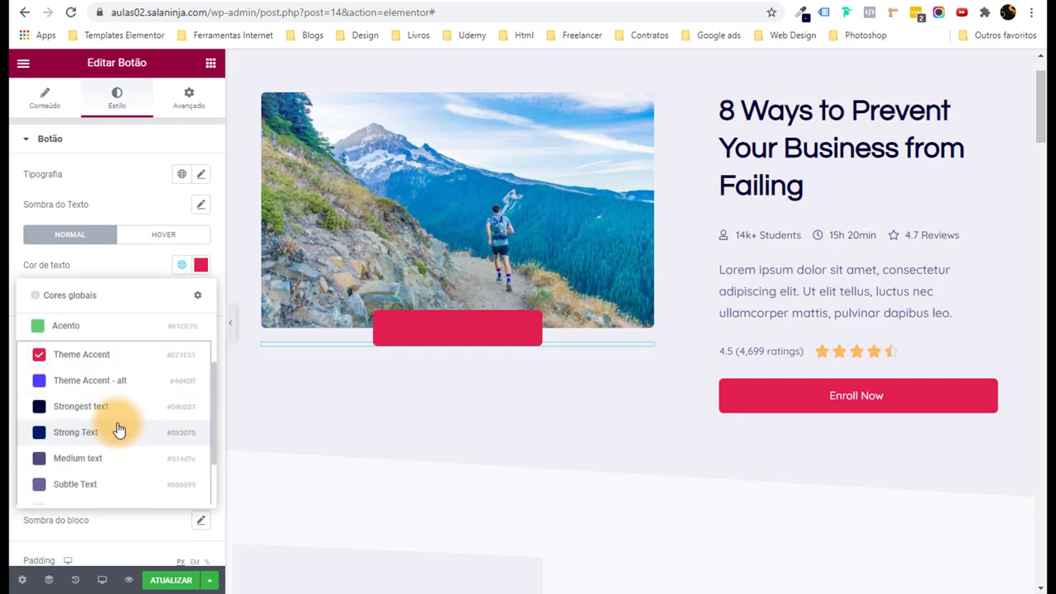
click(119, 430)
click(185, 267)
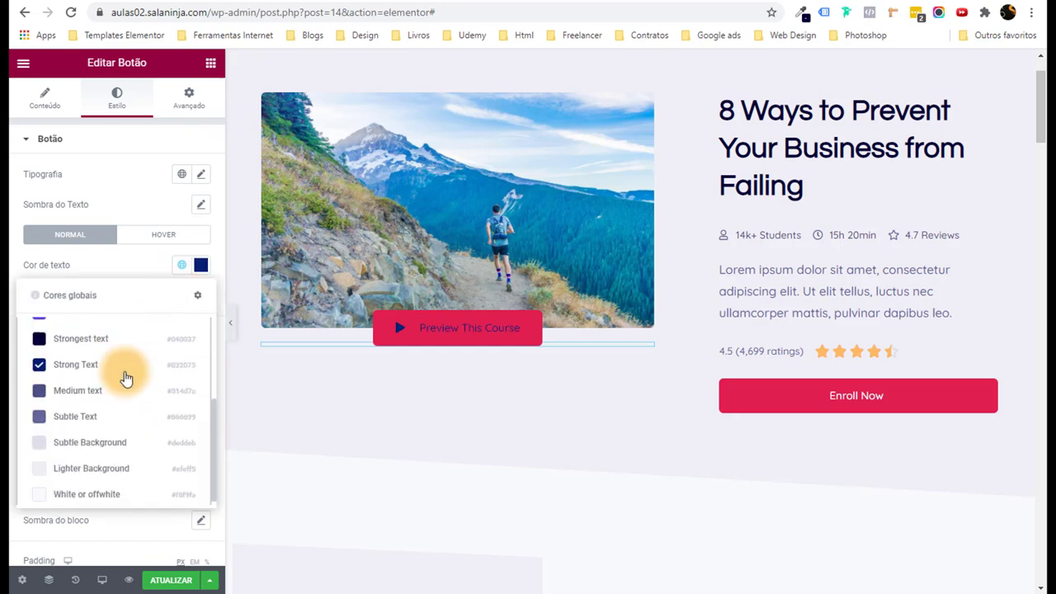
click(120, 488)
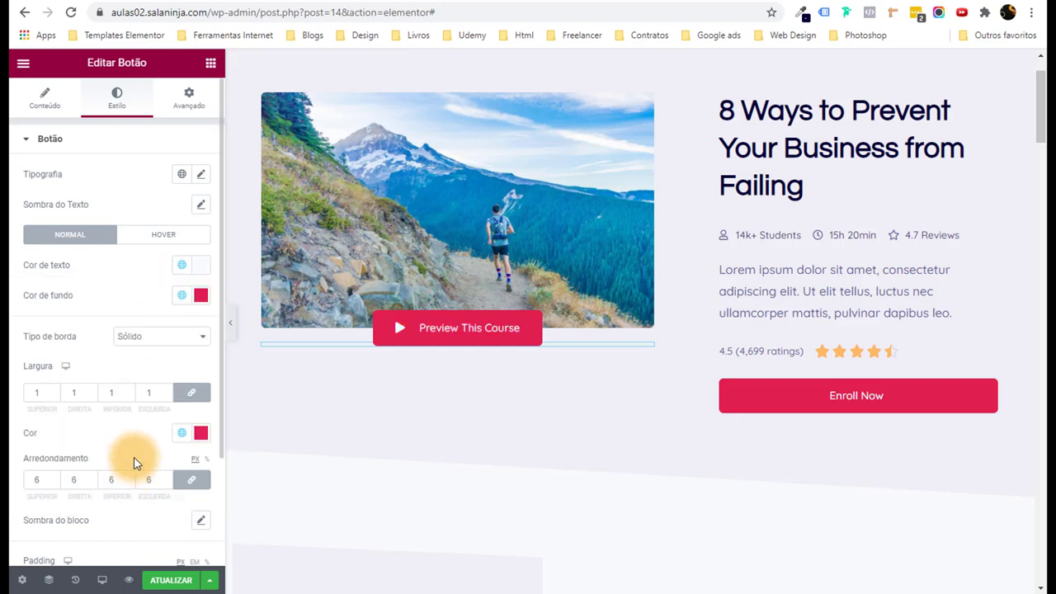
click(229, 324)
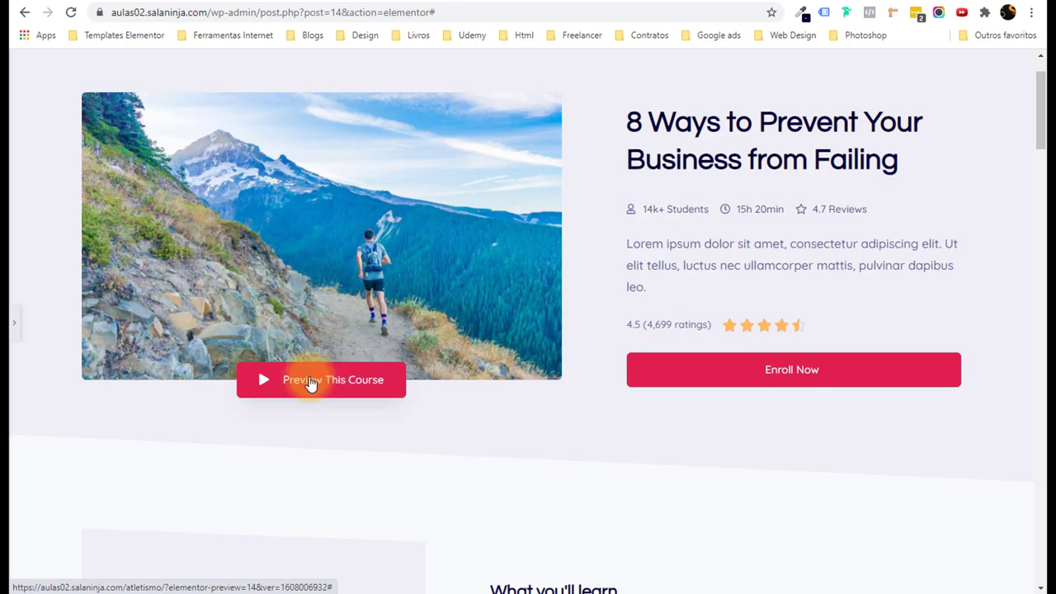
Change the button background to Strong Text navy and check the current border colour.
click(12, 338)
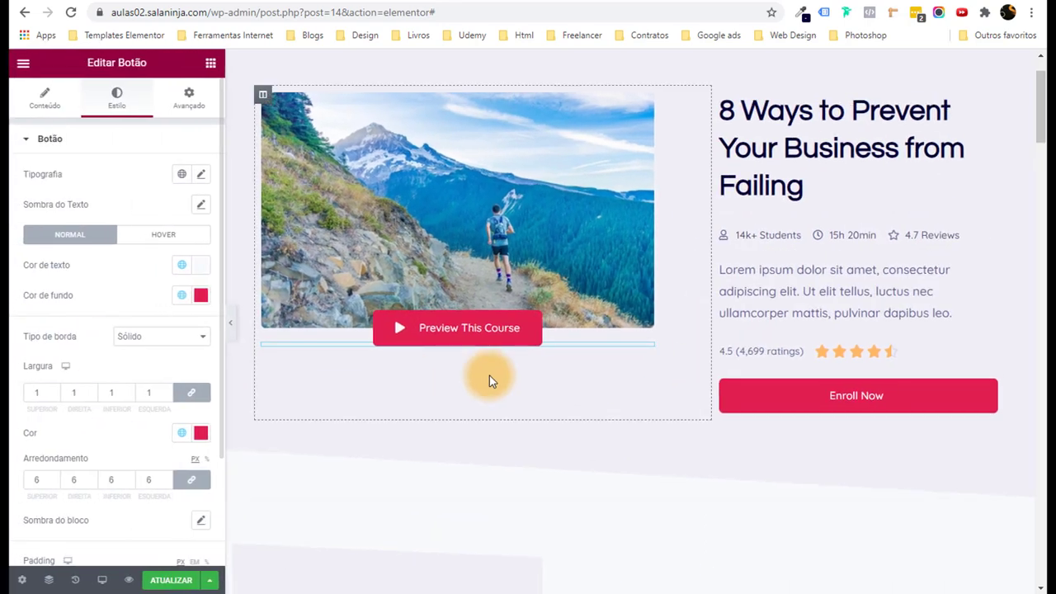
click(183, 294)
scroll(127, 437, down, 2)
scroll(130, 437, down, 1)
click(94, 476)
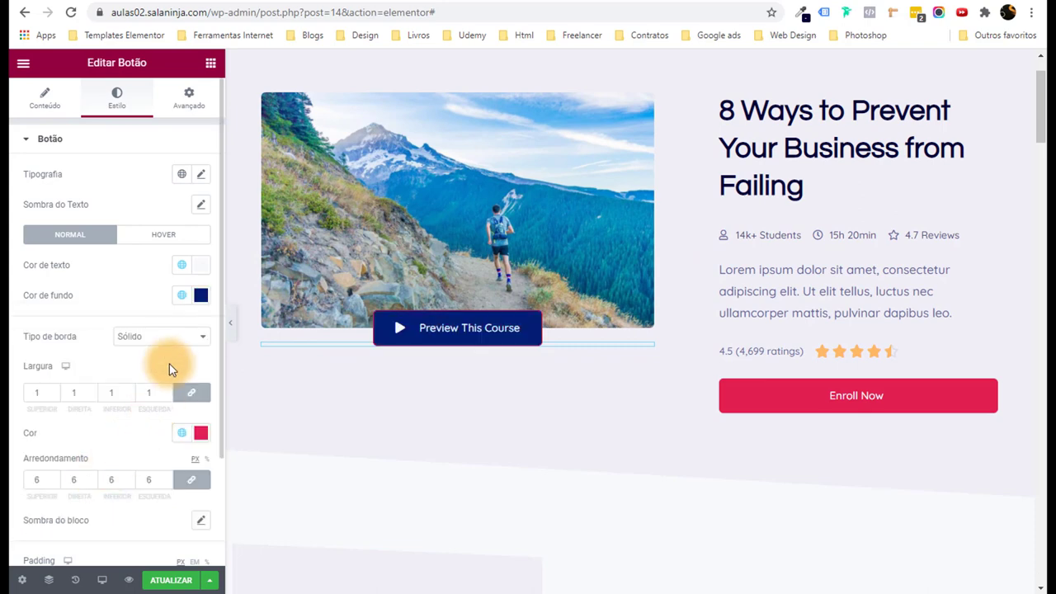
click(199, 435)
click(149, 433)
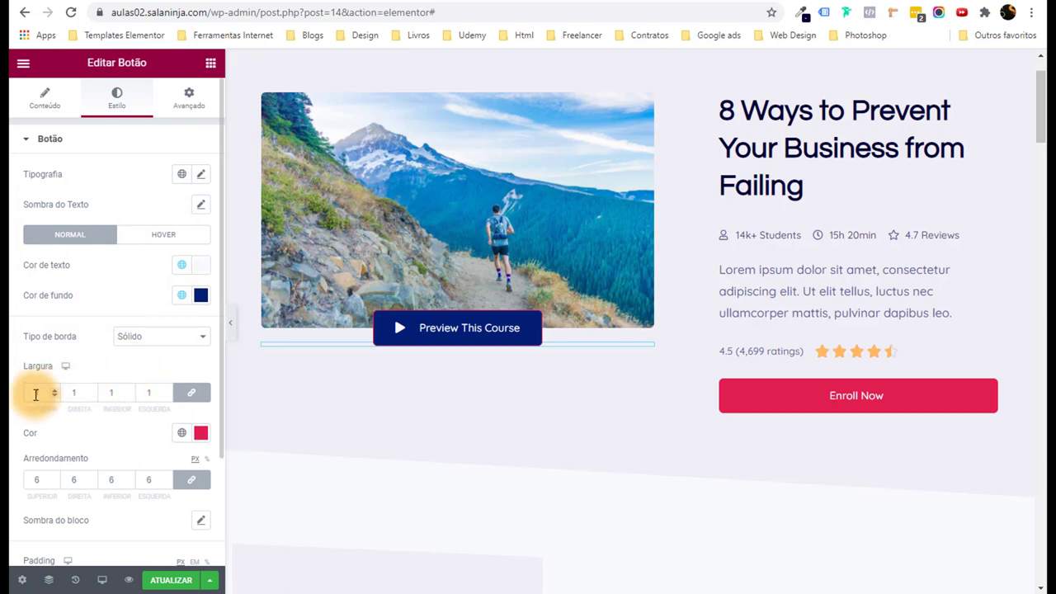
Unlink the border widths, setting top and left to 0 and right to 06.
click(190, 392)
double_click(41, 393)
text(0)
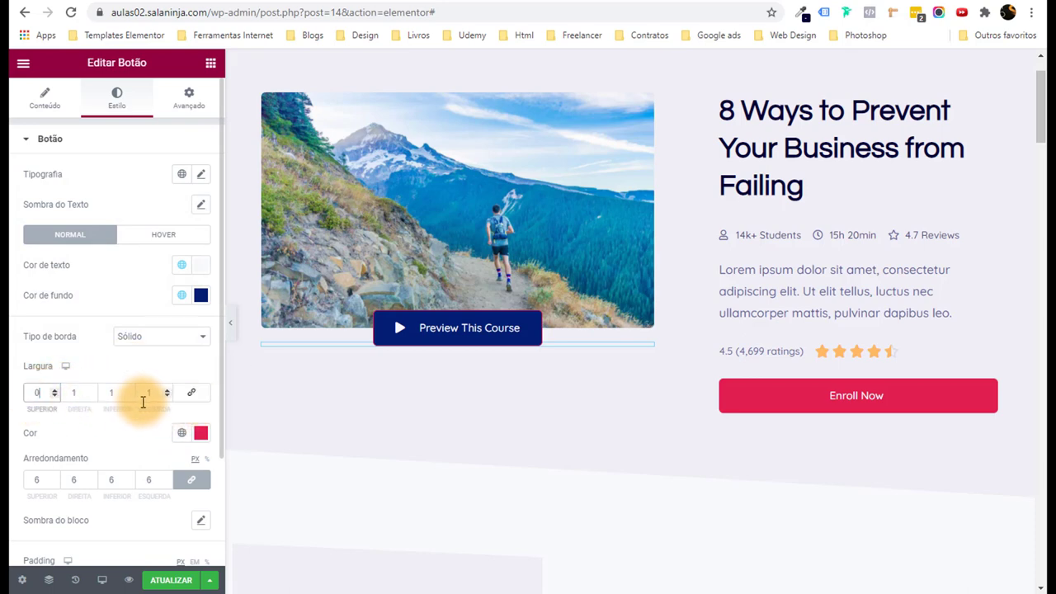
click(149, 392)
text(00)
double_click(116, 392)
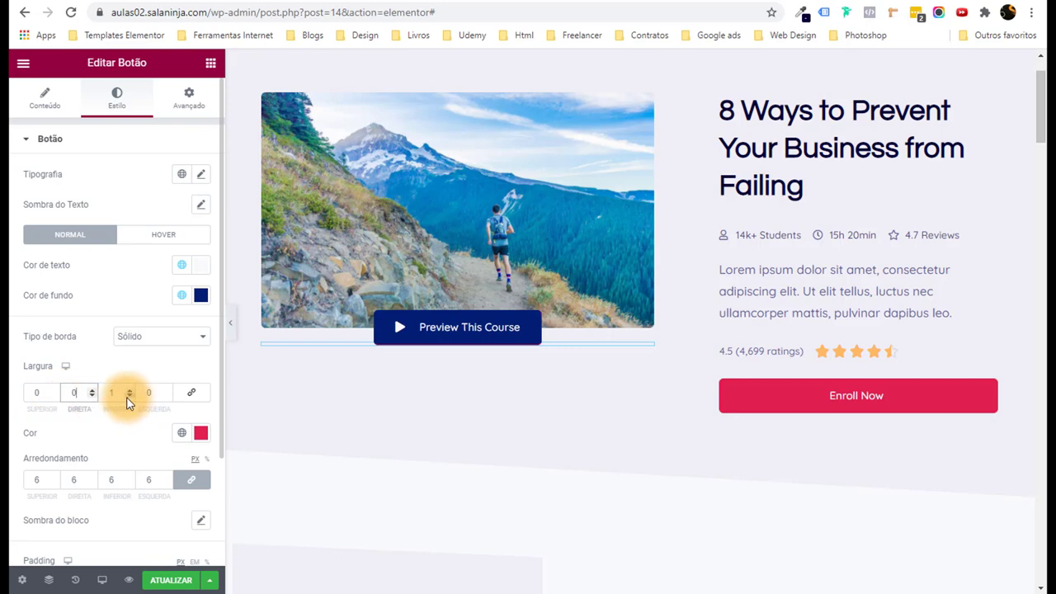
text(0)
text(6)
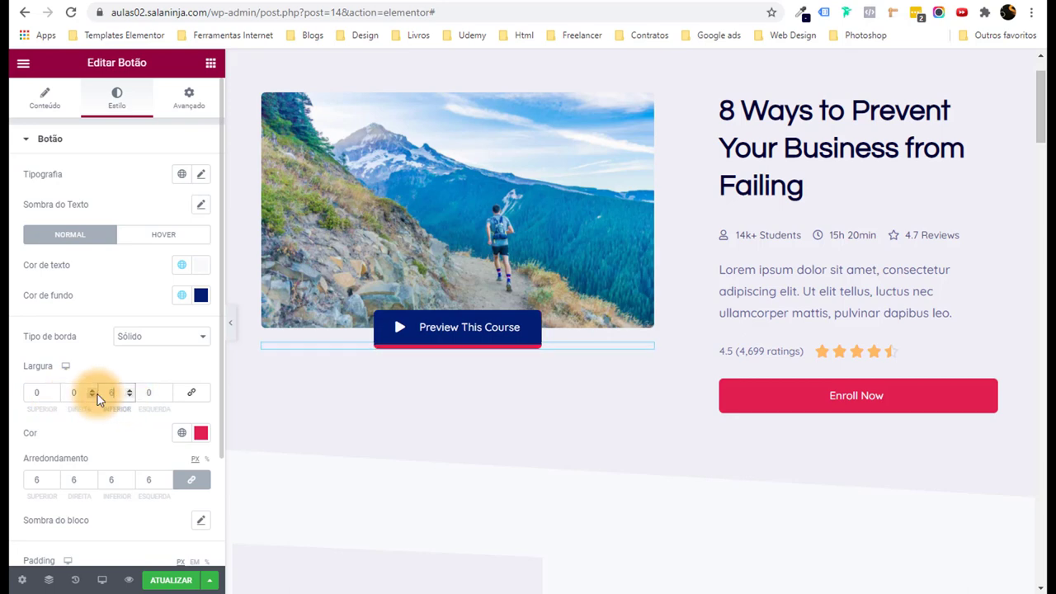
Colour the button border Strong Text, then darken it to #031750.
click(181, 432)
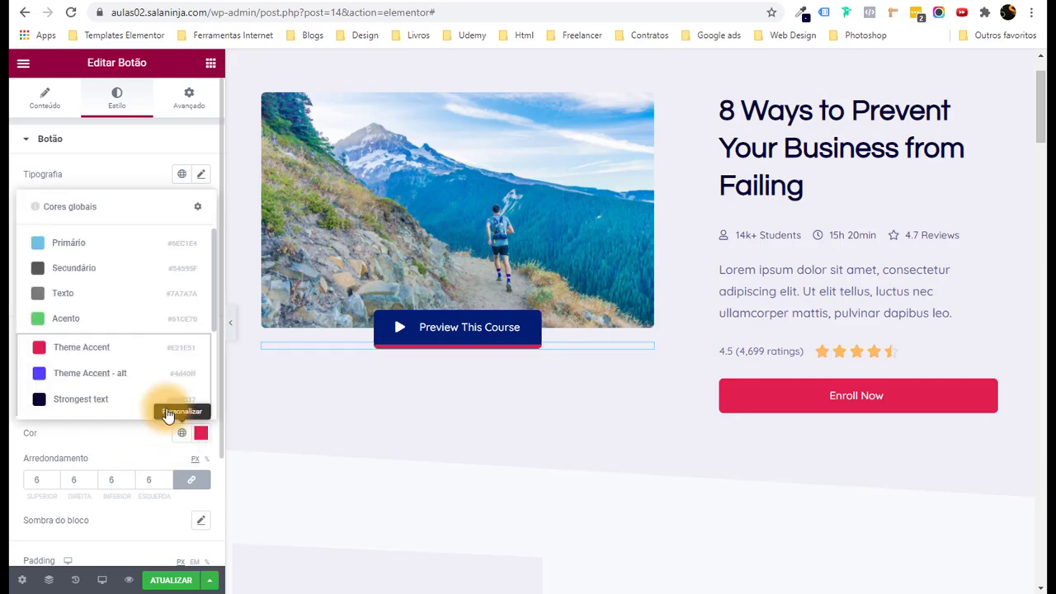
scroll(124, 364, down, 1)
click(111, 354)
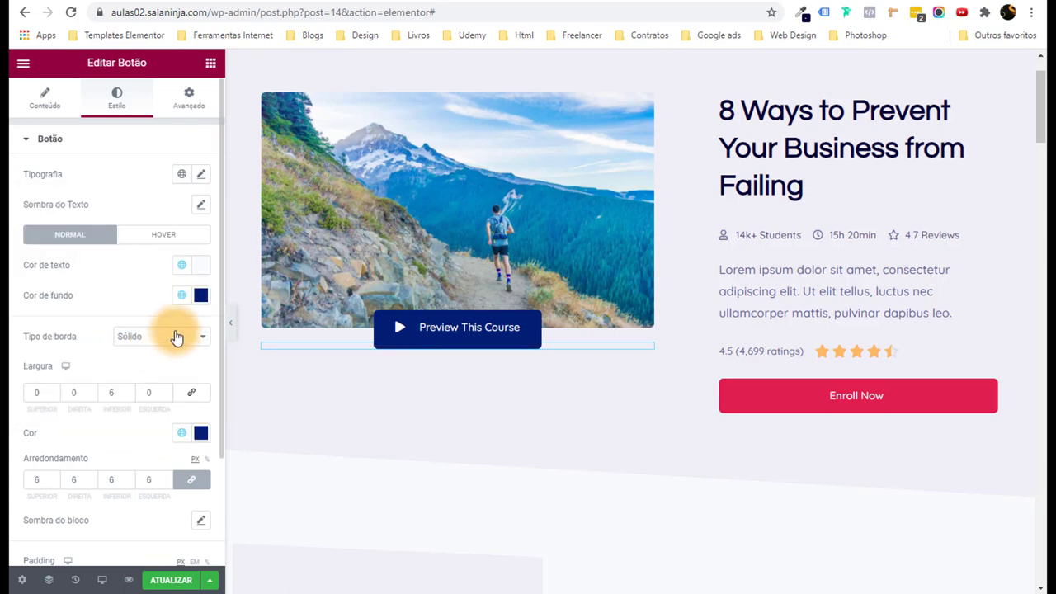
click(201, 433)
drag(195, 307, 191, 317)
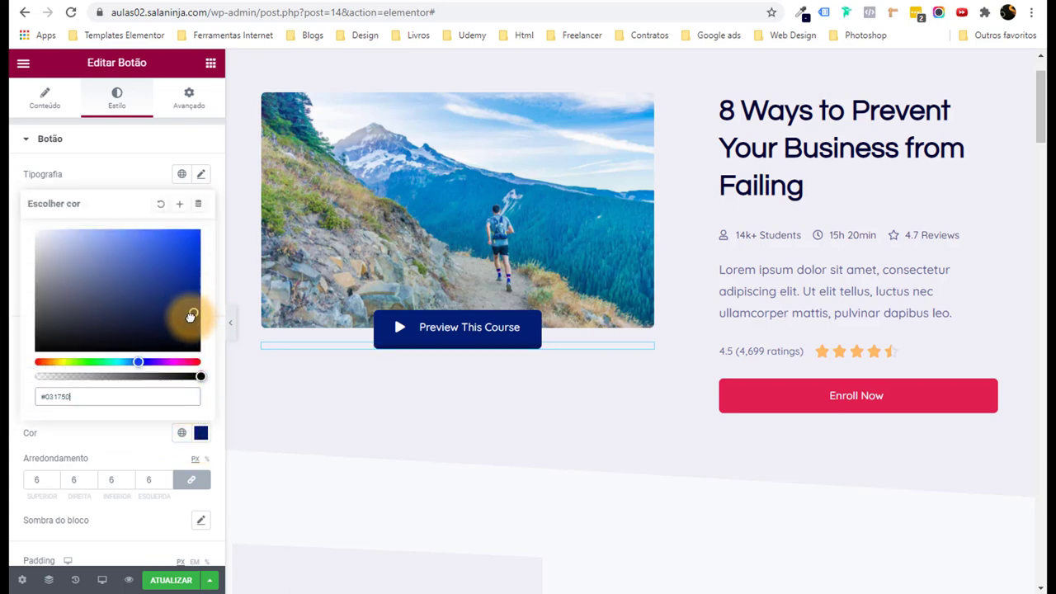
click(236, 337)
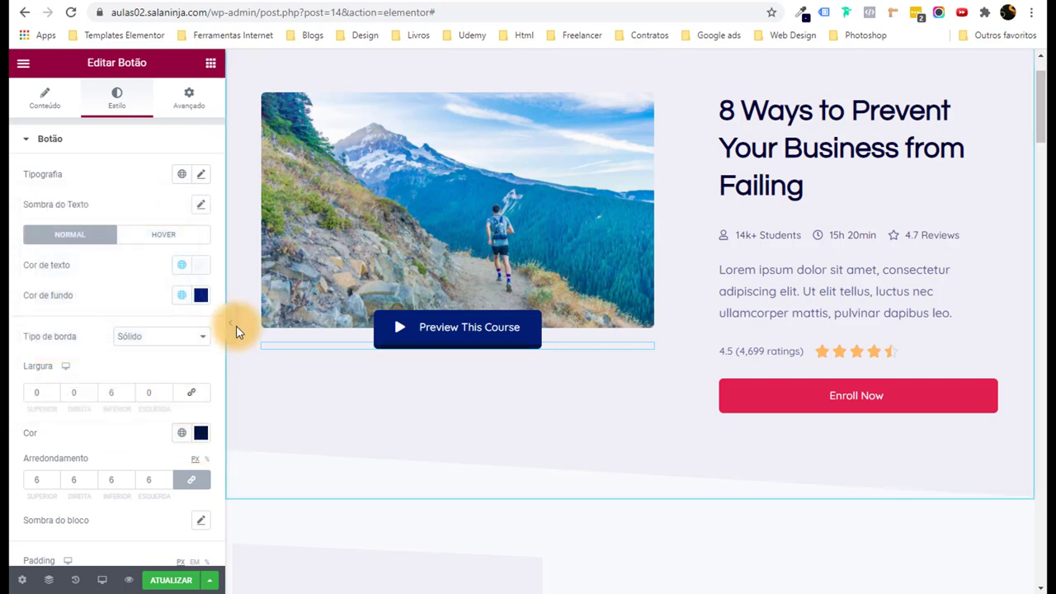
click(232, 334)
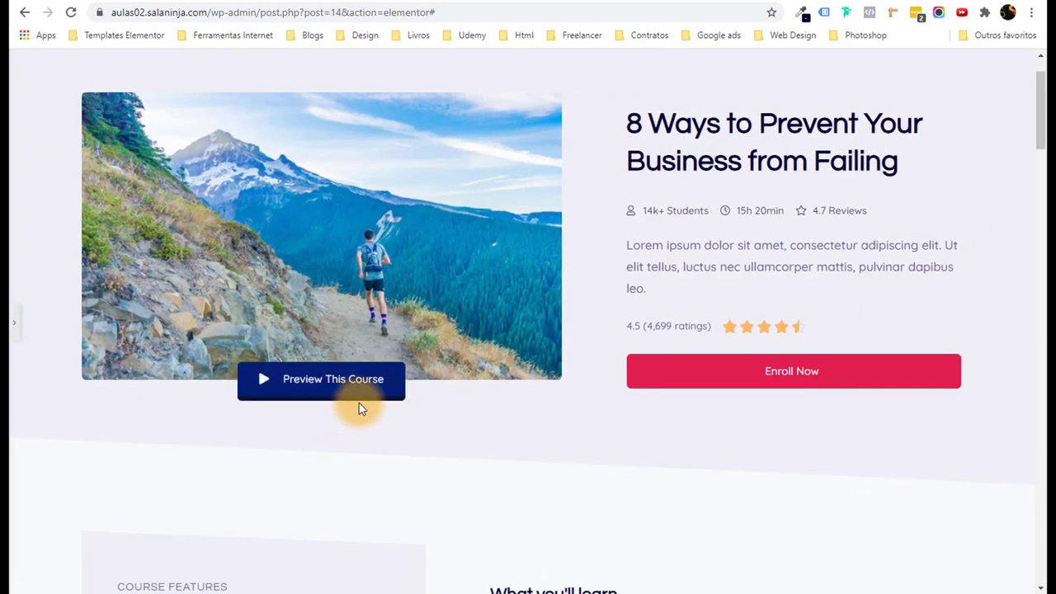
click(12, 326)
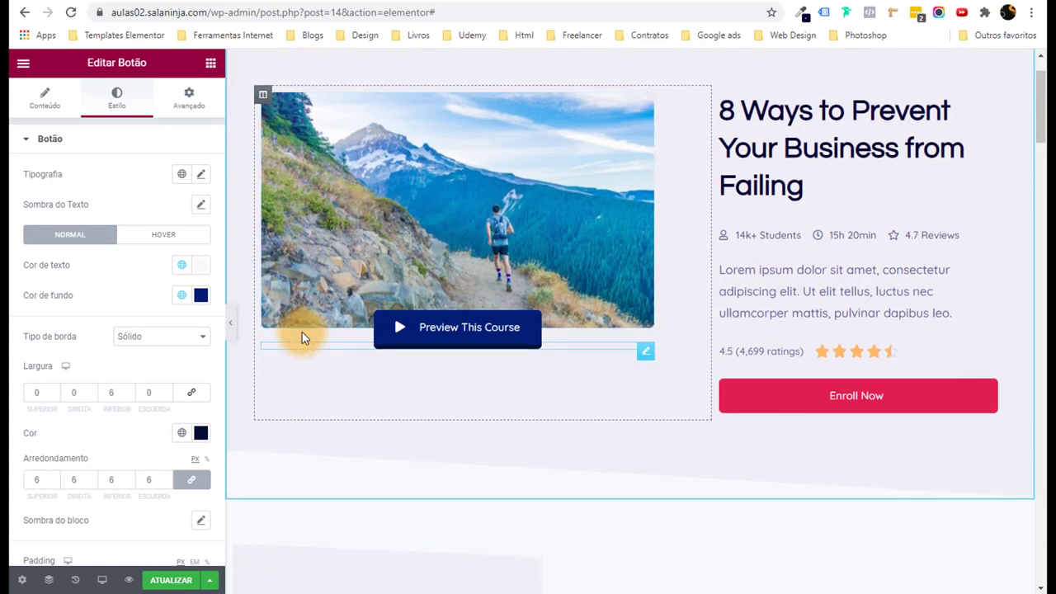
Select the Course Features icon list and expand its 14.5 hours on-demand video item.
scroll(302, 338, down, 3)
scroll(336, 316, up, 4)
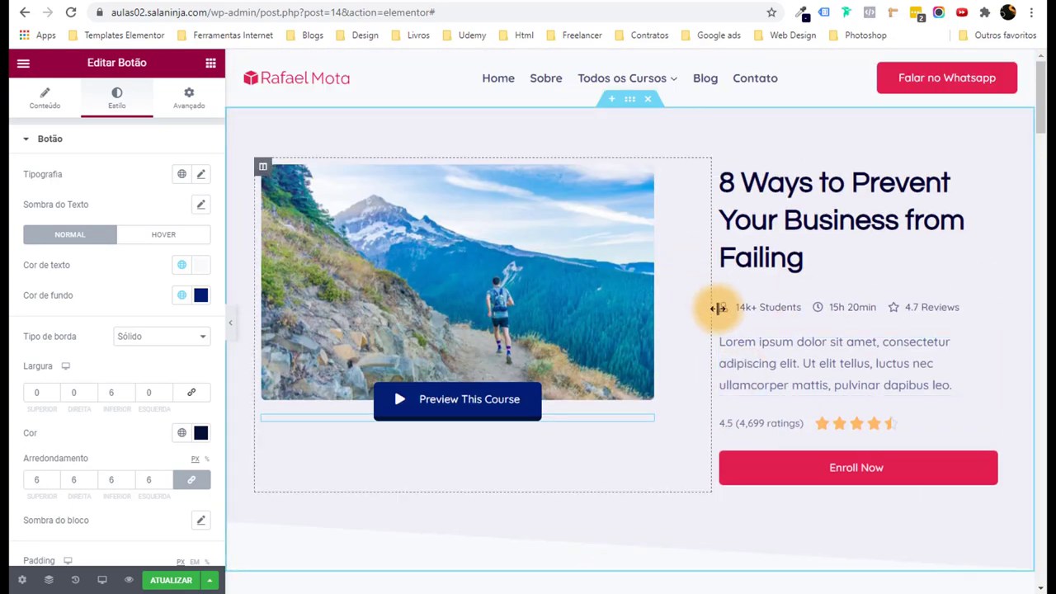
scroll(717, 308, down, 7)
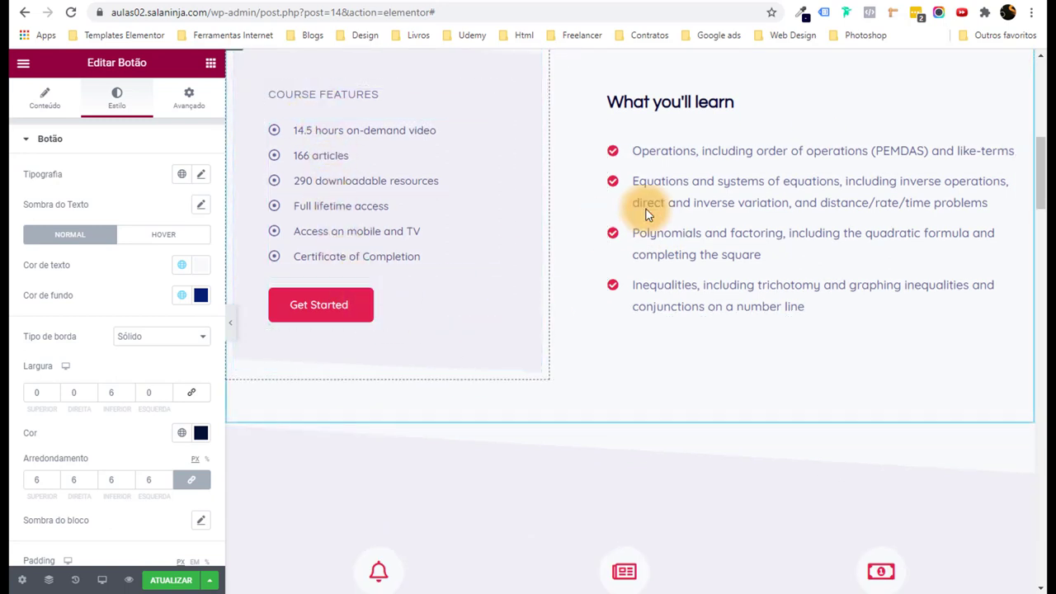
scroll(292, 333, up, 1)
click(306, 250)
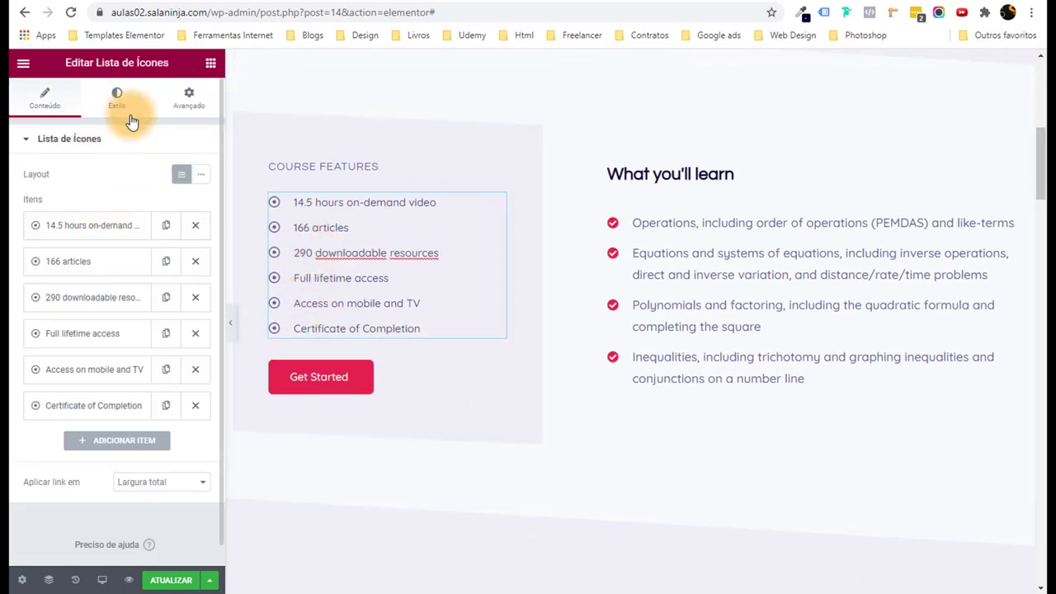
scroll(446, 427, down, 3)
scroll(456, 425, up, 3)
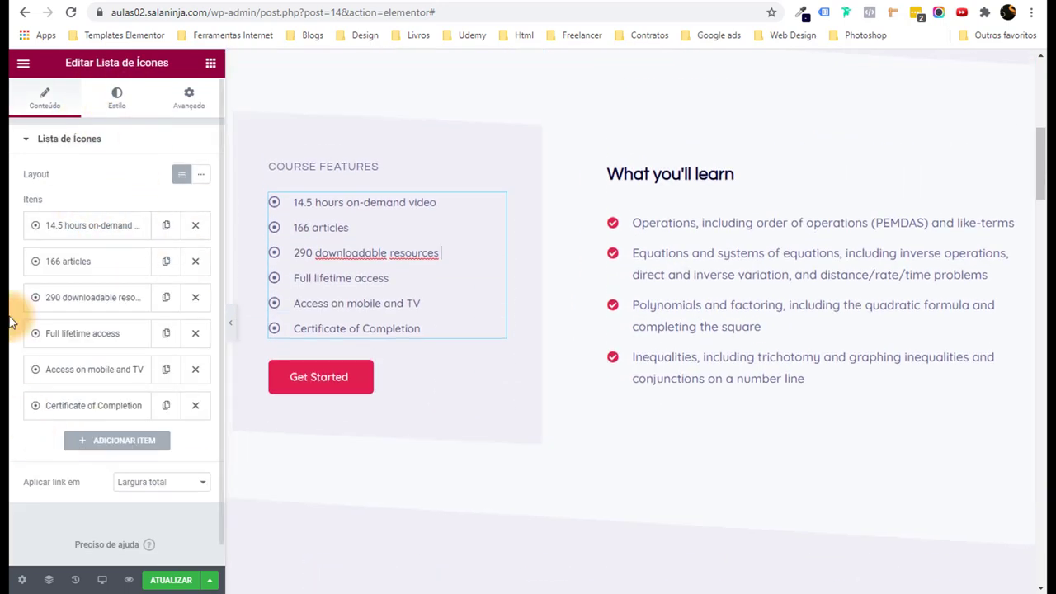
click(96, 229)
drag(104, 278, 165, 277)
click(11, 323)
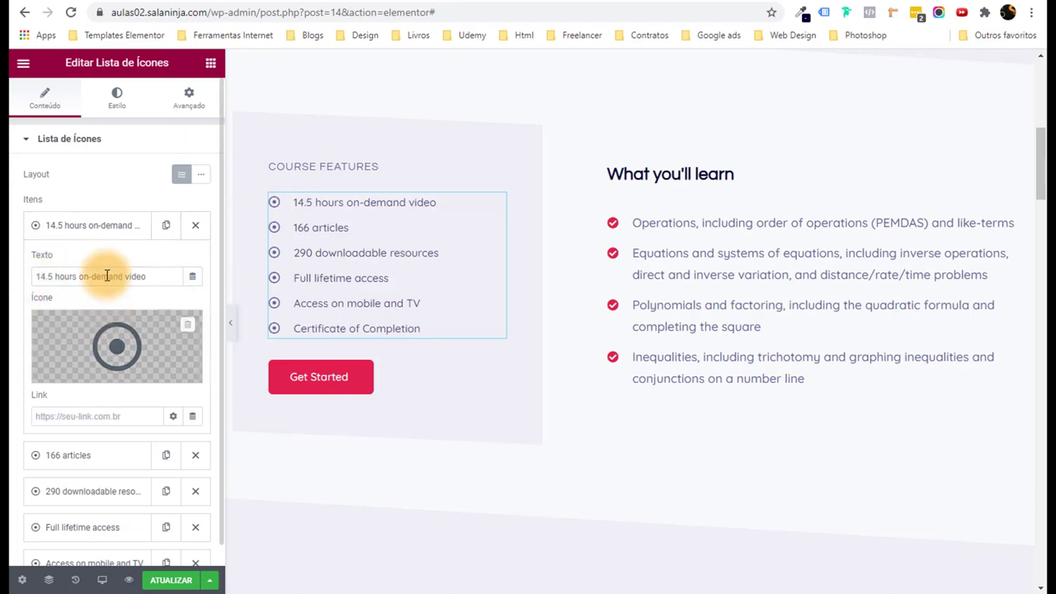
Choose the Gem icon in the icon library and insert it for that item.
click(128, 353)
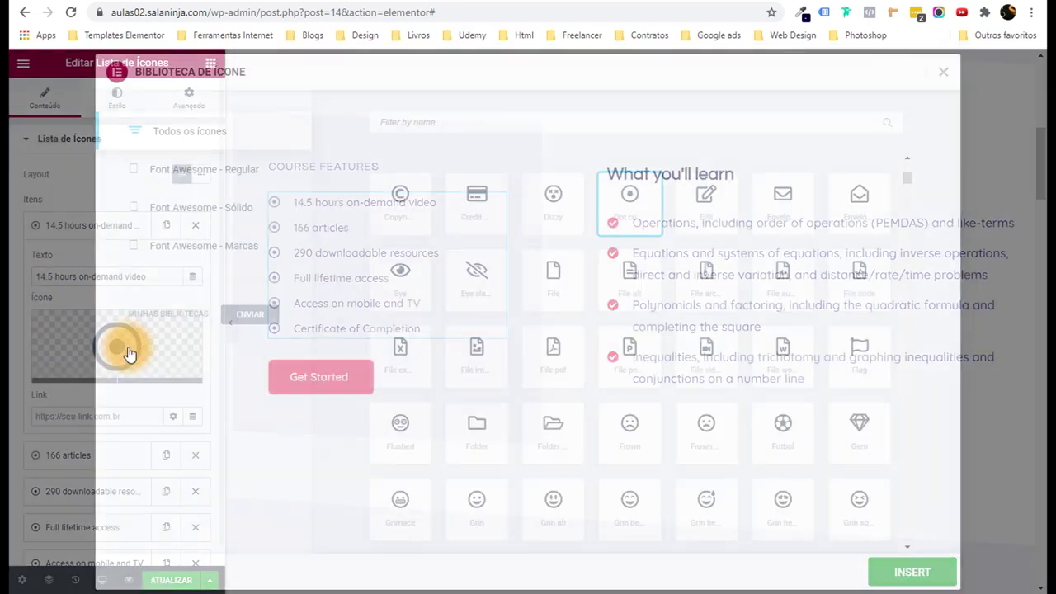
scroll(579, 347, down, 3)
scroll(580, 355, up, 2)
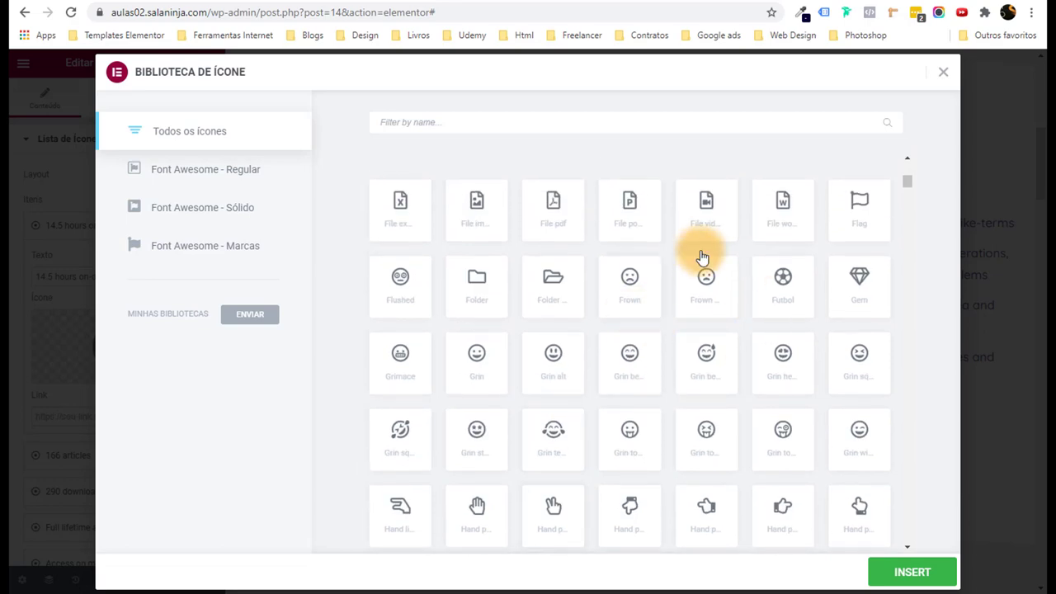
click(838, 297)
click(902, 575)
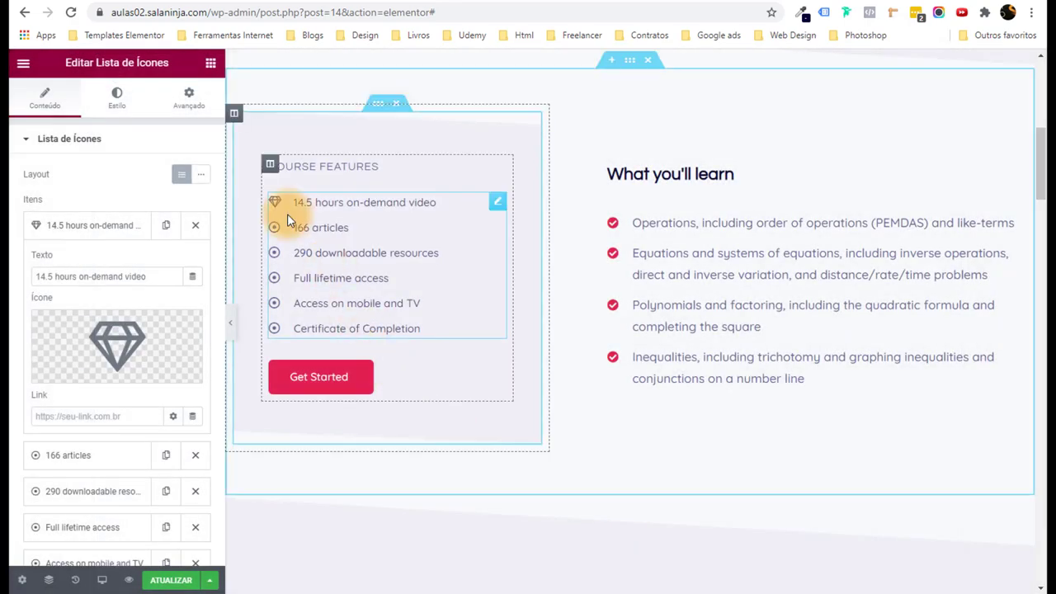
scroll(806, 347, down, 3)
scroll(636, 347, down, 6)
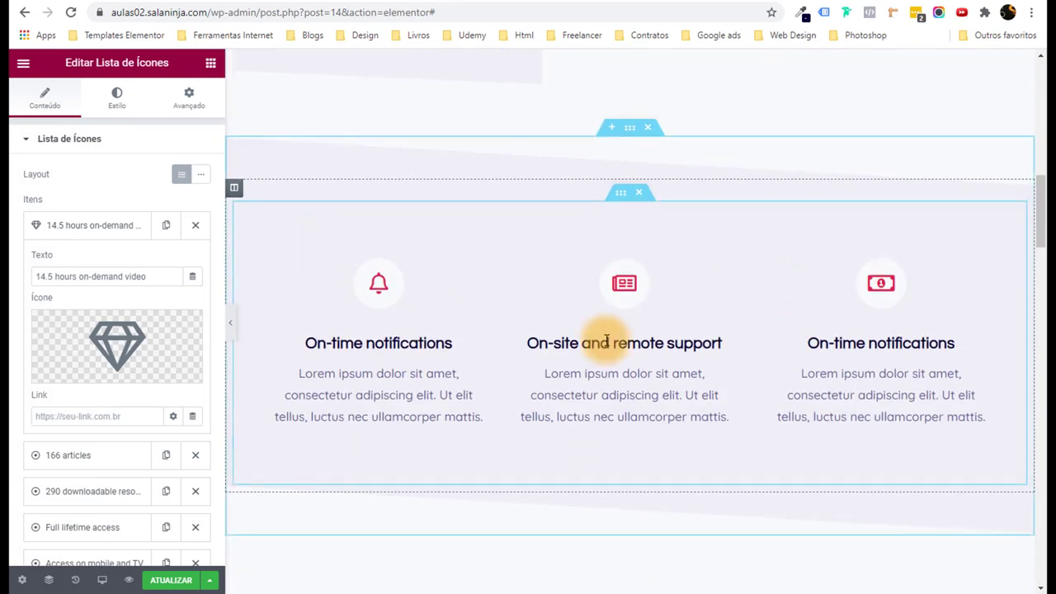
scroll(604, 378, down, 12)
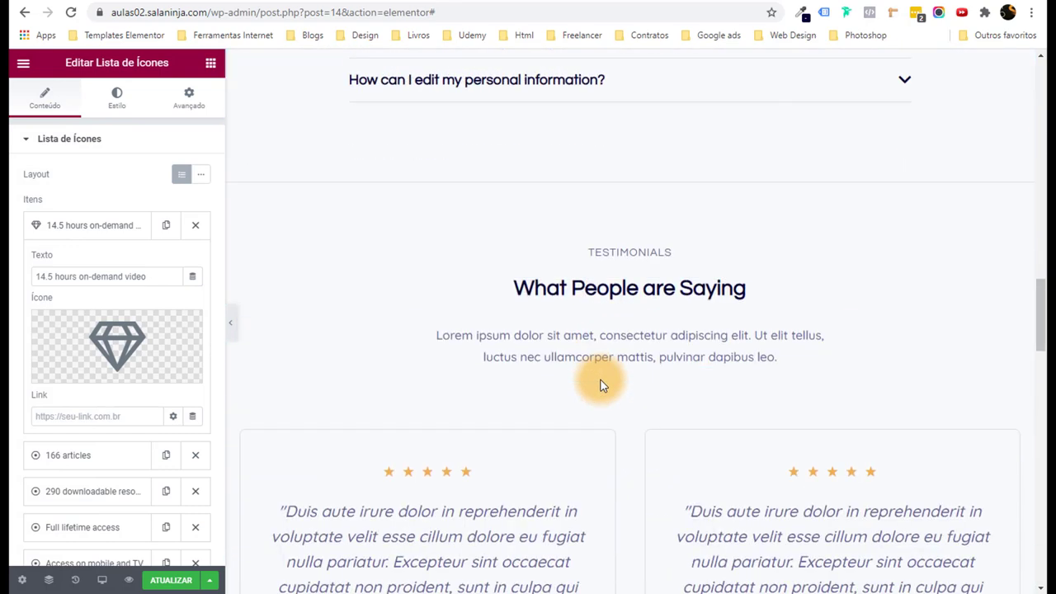
drag(1041, 424, 1021, 550)
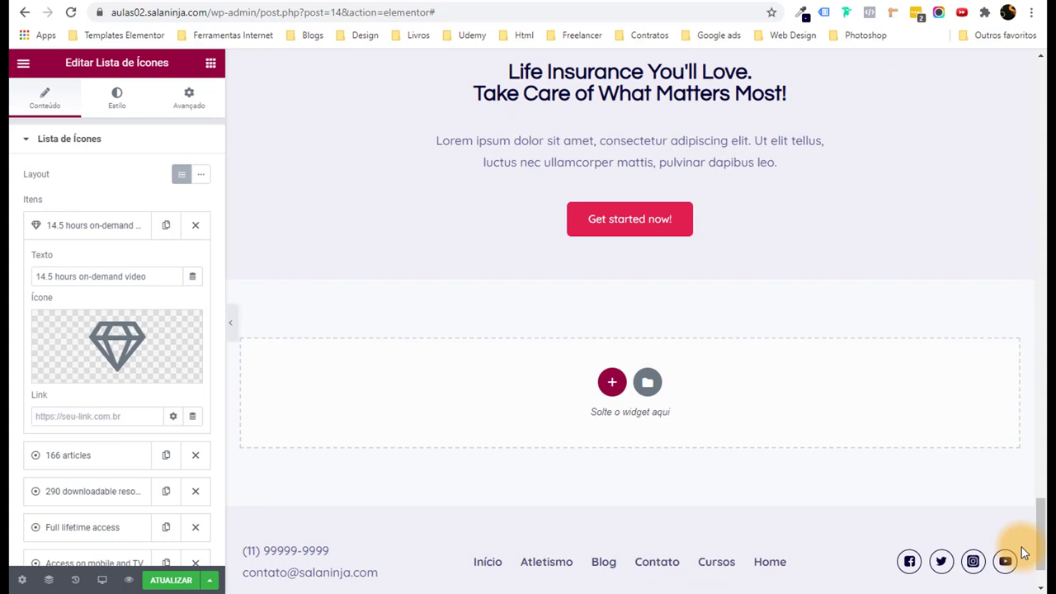
click(611, 380)
click(302, 427)
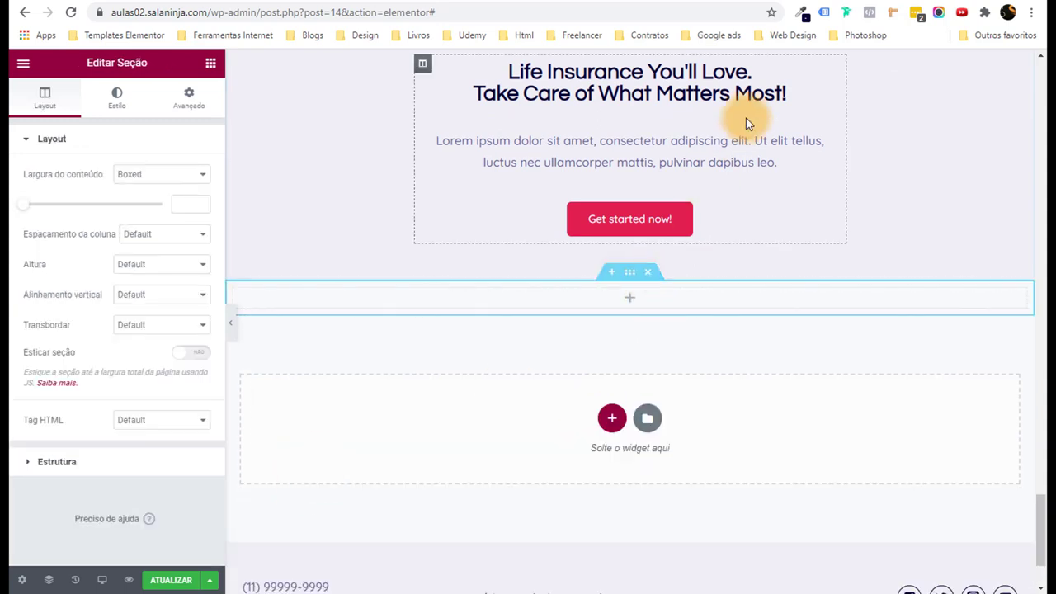
scroll(855, 266, up, 2)
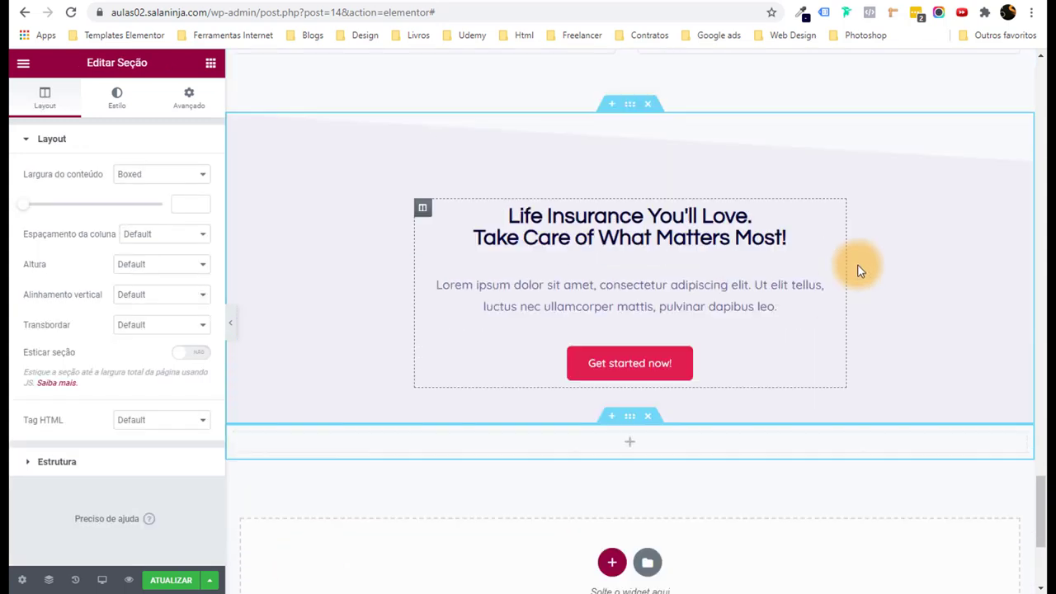
click(210, 66)
drag(201, 191, 644, 445)
scroll(288, 350, down, 2)
click(209, 66)
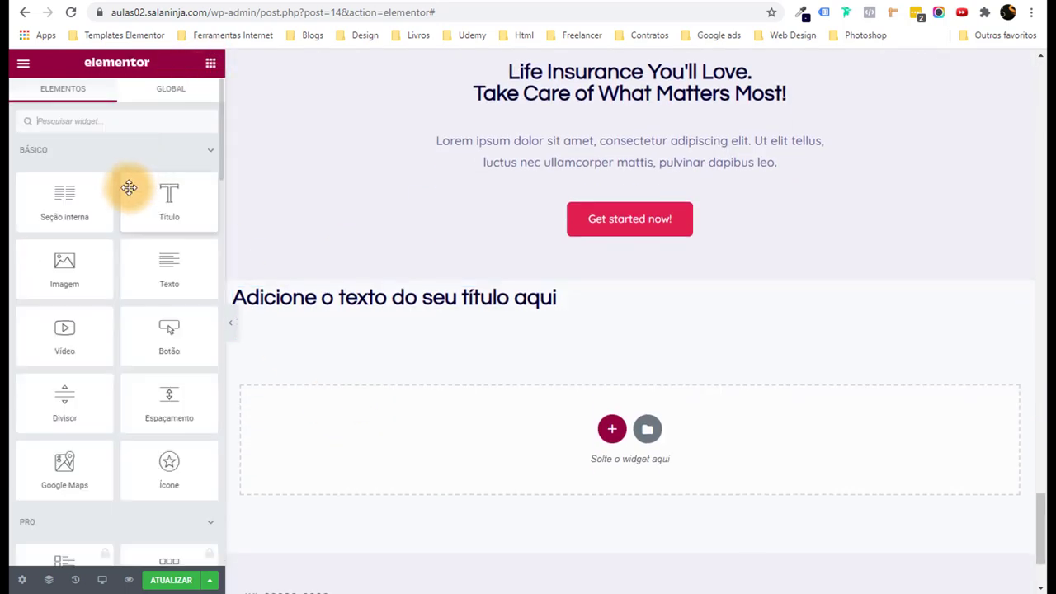
drag(64, 264, 466, 312)
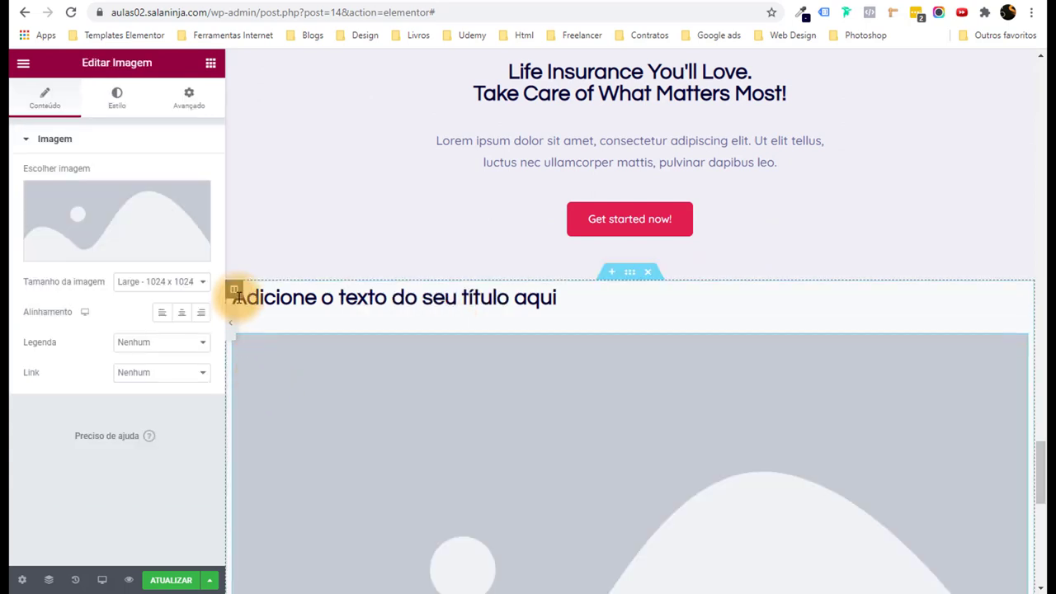
click(210, 64)
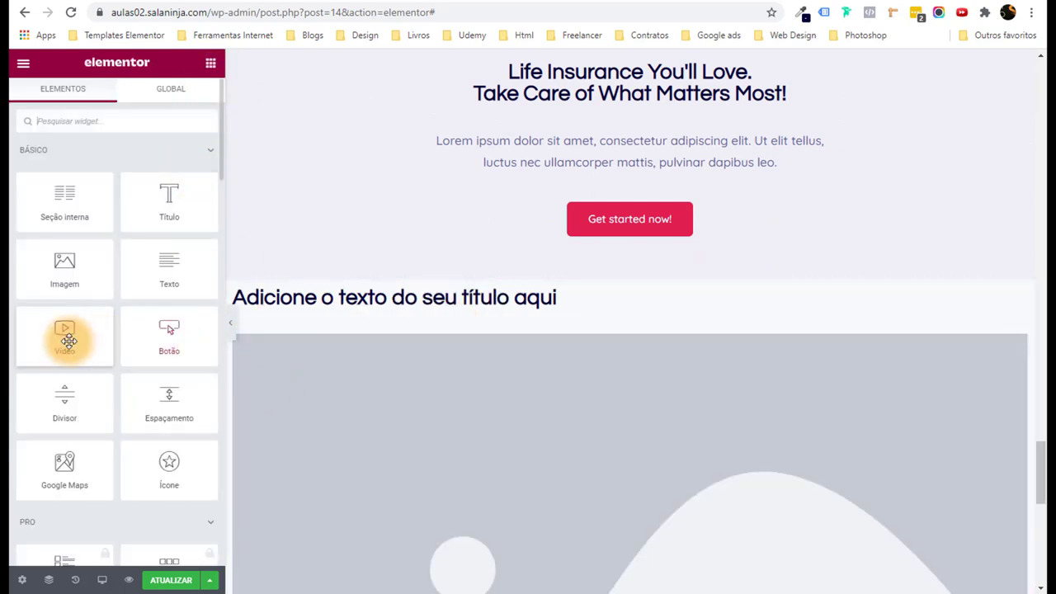
drag(63, 335, 449, 354)
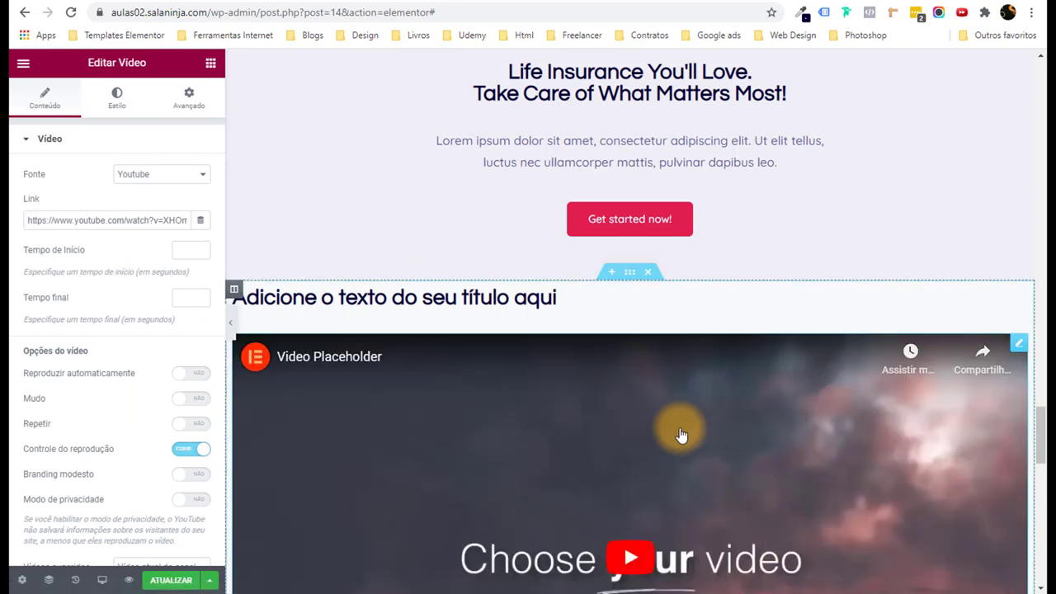
scroll(681, 434, down, 4)
scroll(695, 429, up, 3)
click(652, 202)
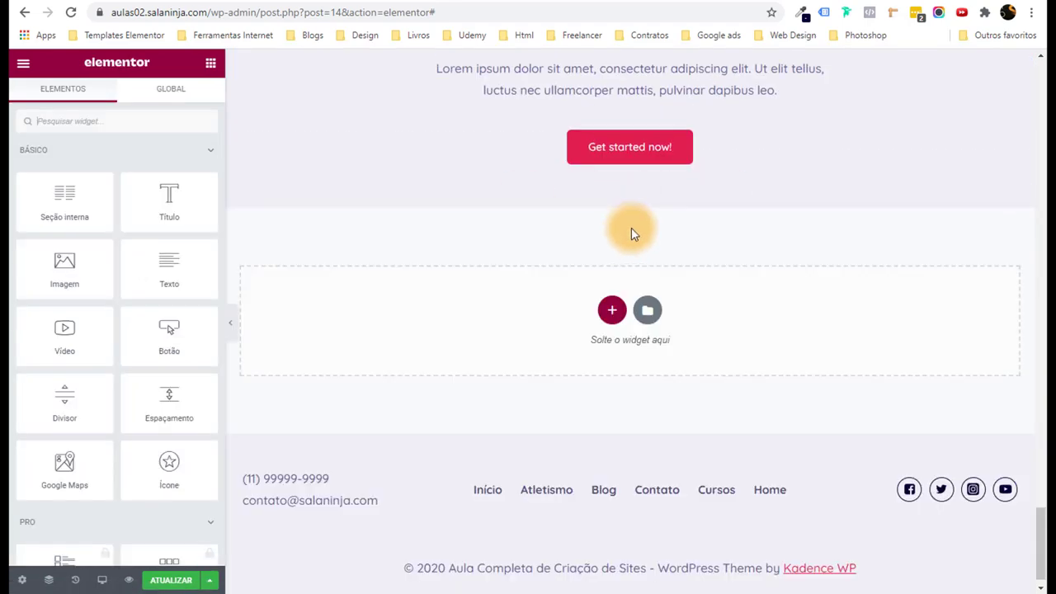
scroll(770, 358, up, 3)
Scroll the editor back up and open the live preview with Ver alterações.
drag(1037, 504, 1036, 53)
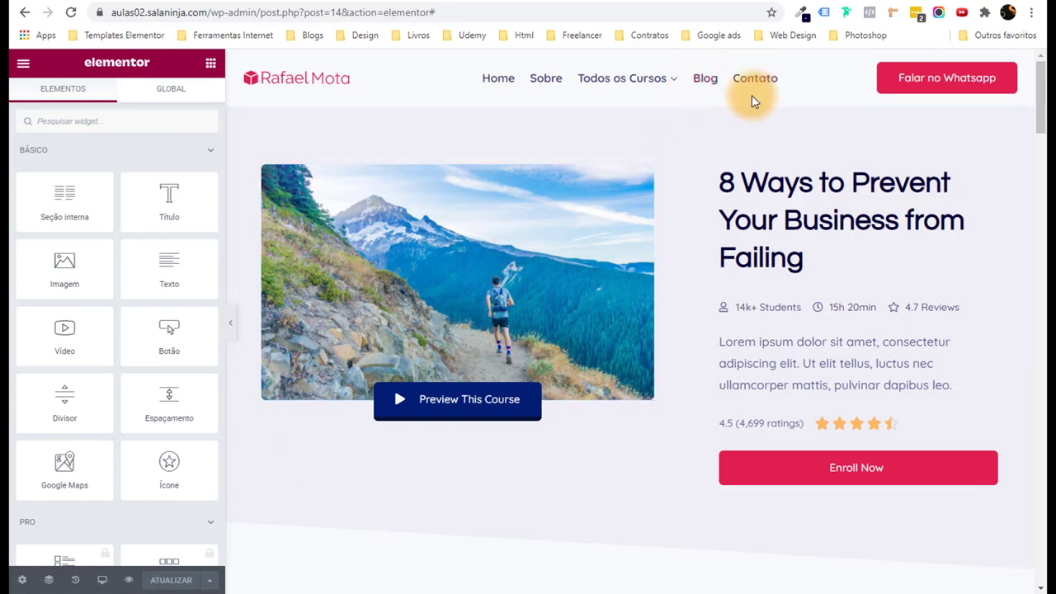
mouse_move(612, 90)
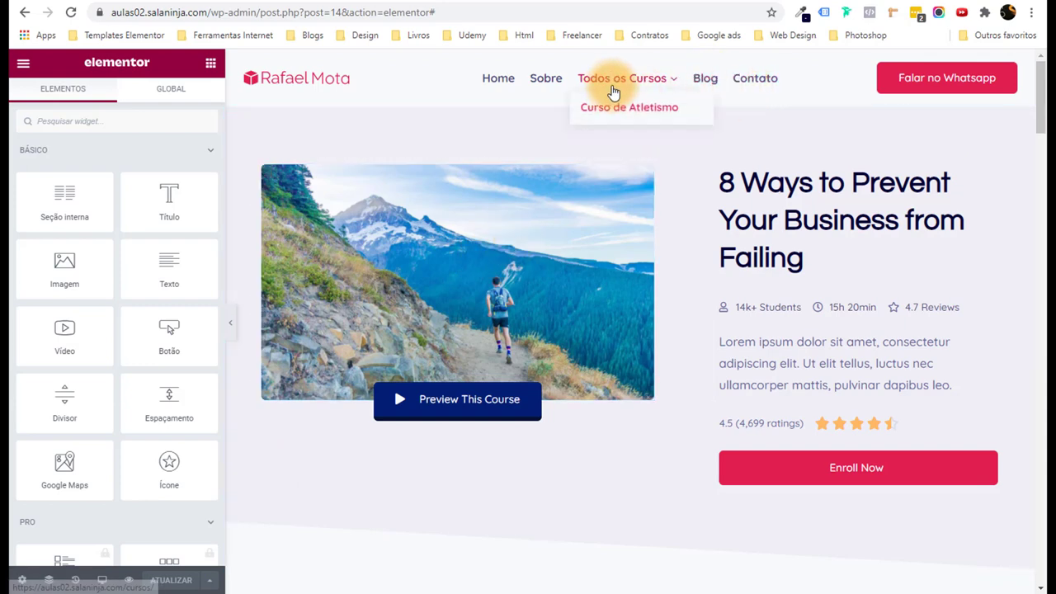
click(129, 583)
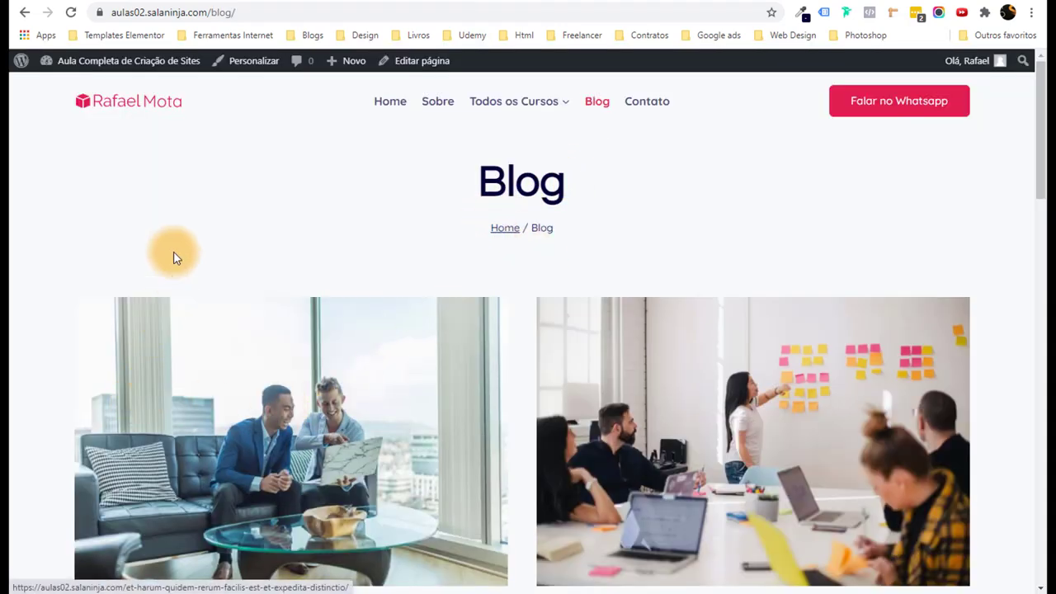
Browse the Blog page's post grid down and back up.
scroll(169, 243, down, 3)
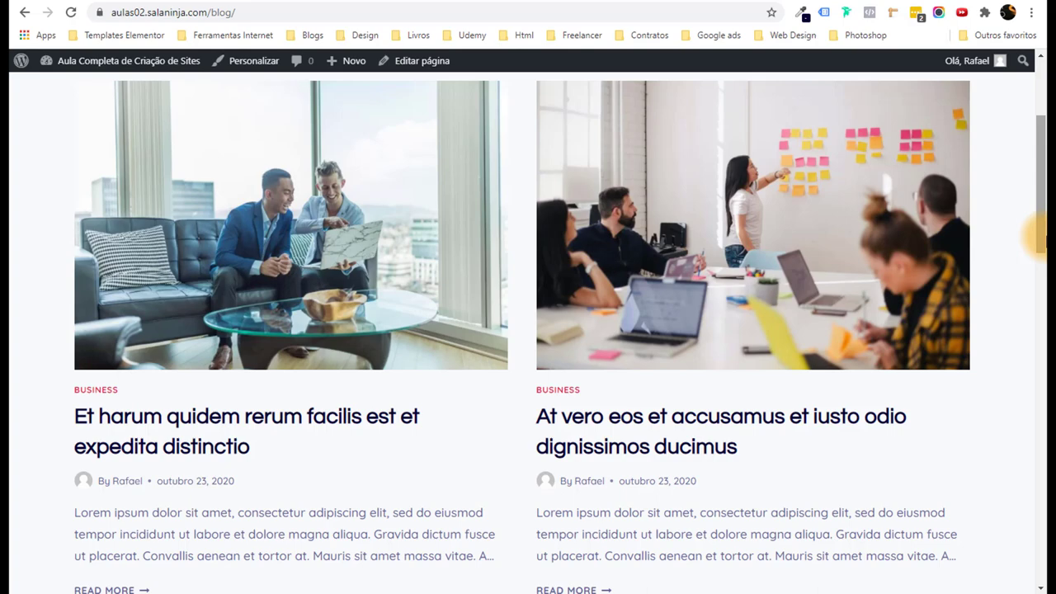
drag(1037, 235, 1037, 486)
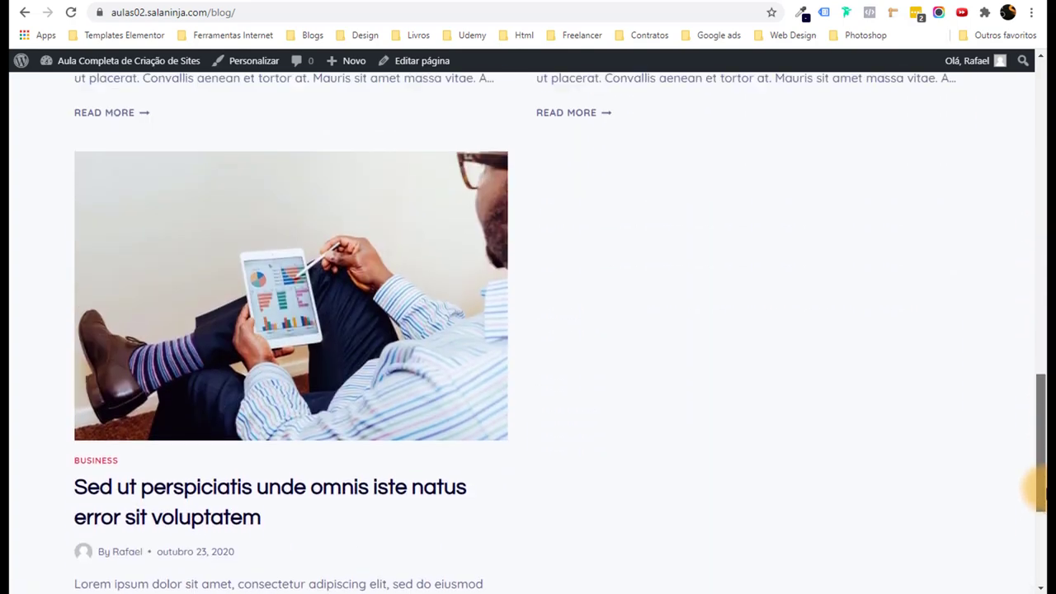
scroll(819, 417, down, 3)
scroll(825, 412, up, 3)
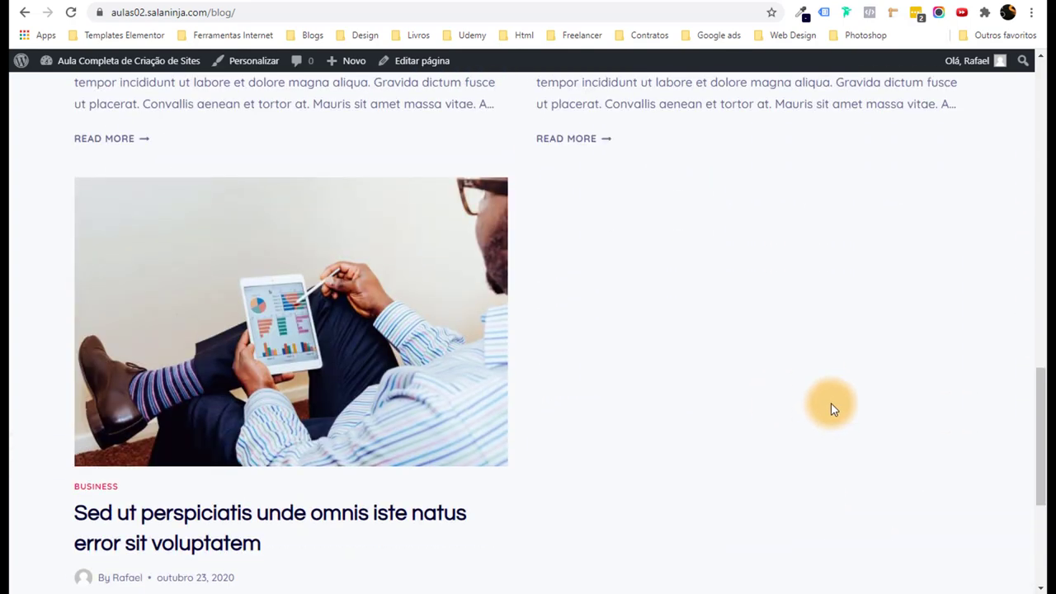
scroll(831, 404, up, 1)
drag(1036, 365, 1037, 115)
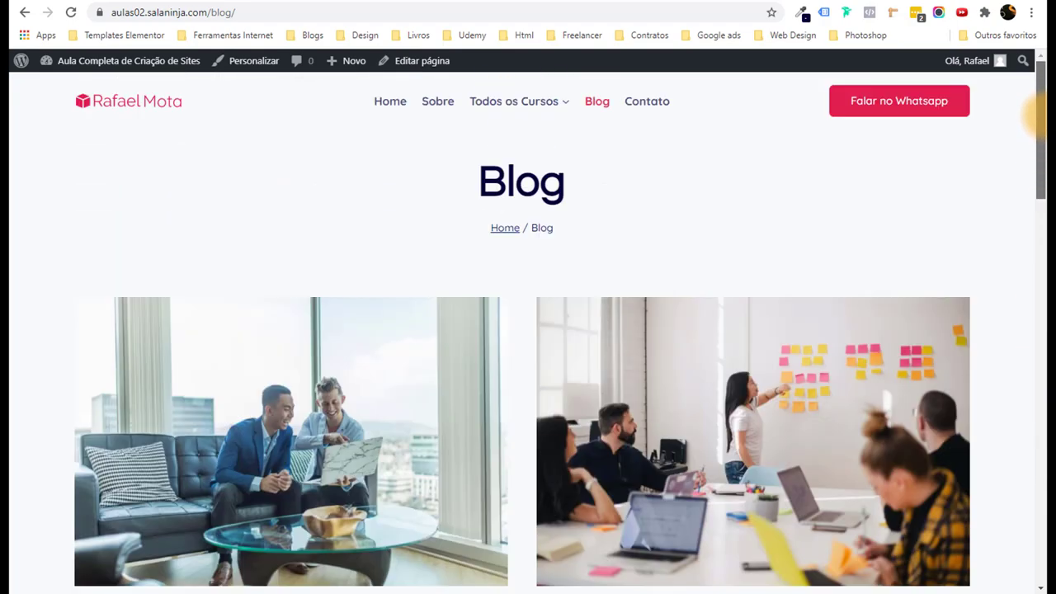
mouse_move(97, 75)
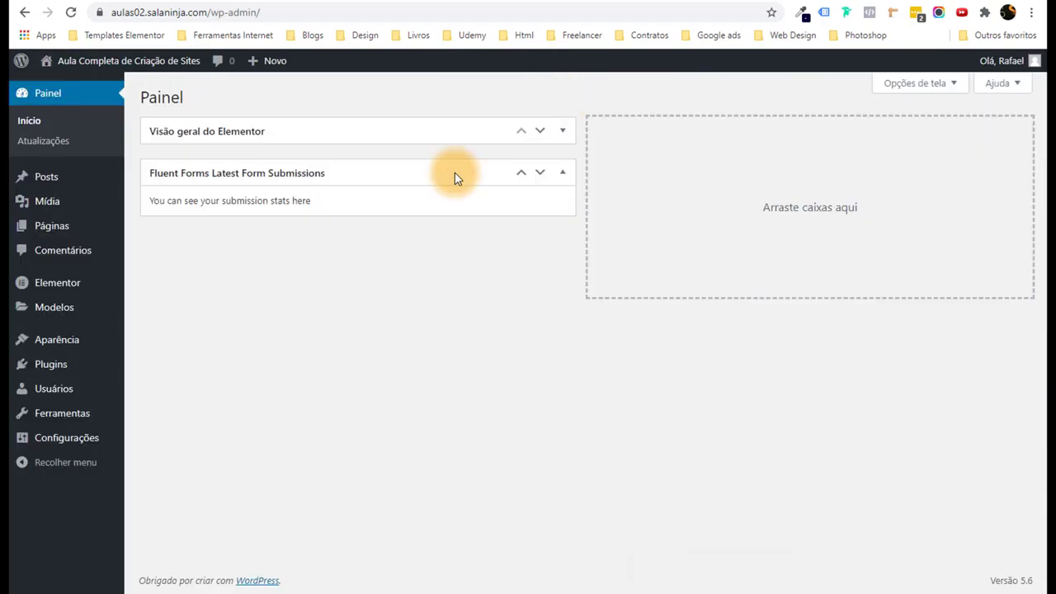
On the Posts > Categorias page, capitalise the name to Corrida and add the category.
mouse_move(83, 183)
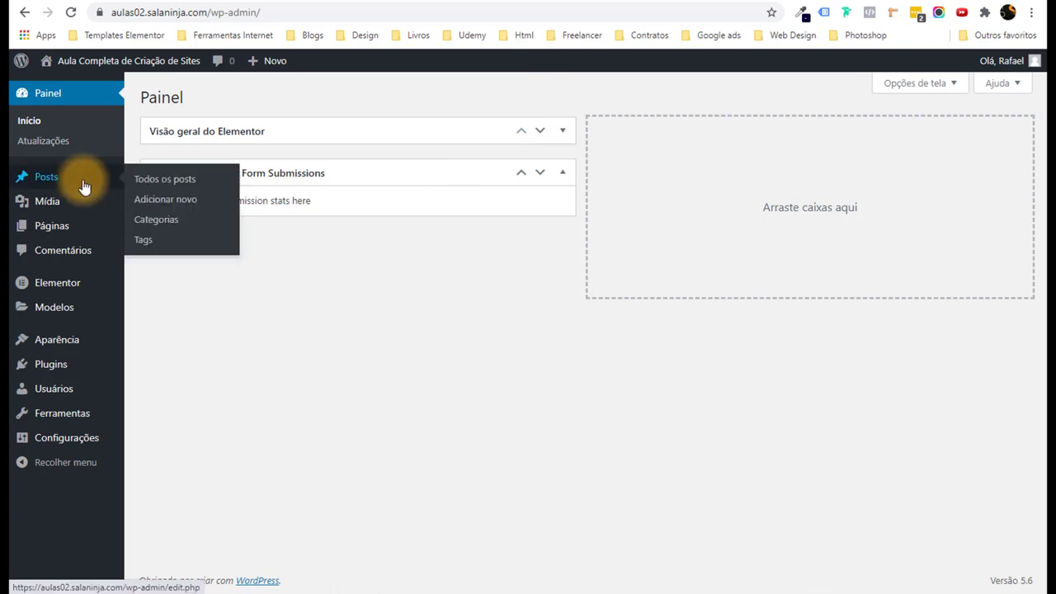
click(184, 189)
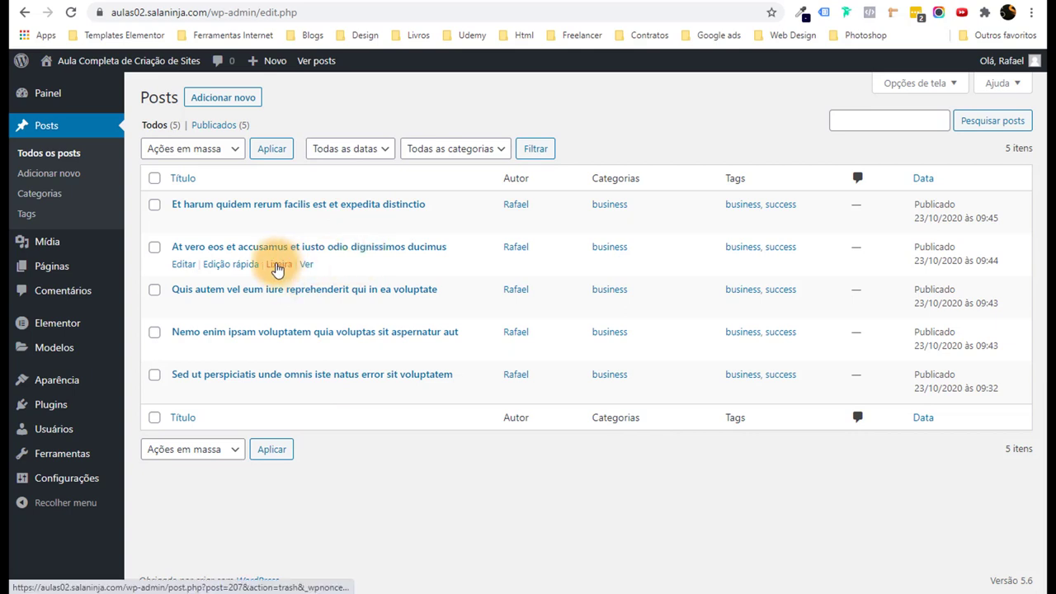
click(58, 196)
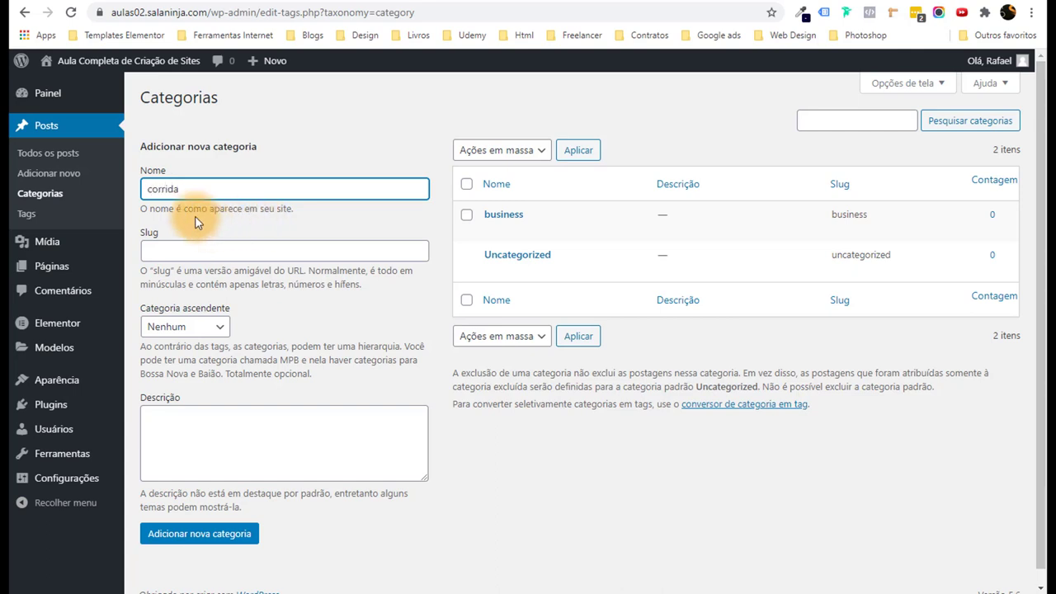
drag(147, 189, 154, 189)
text(C)
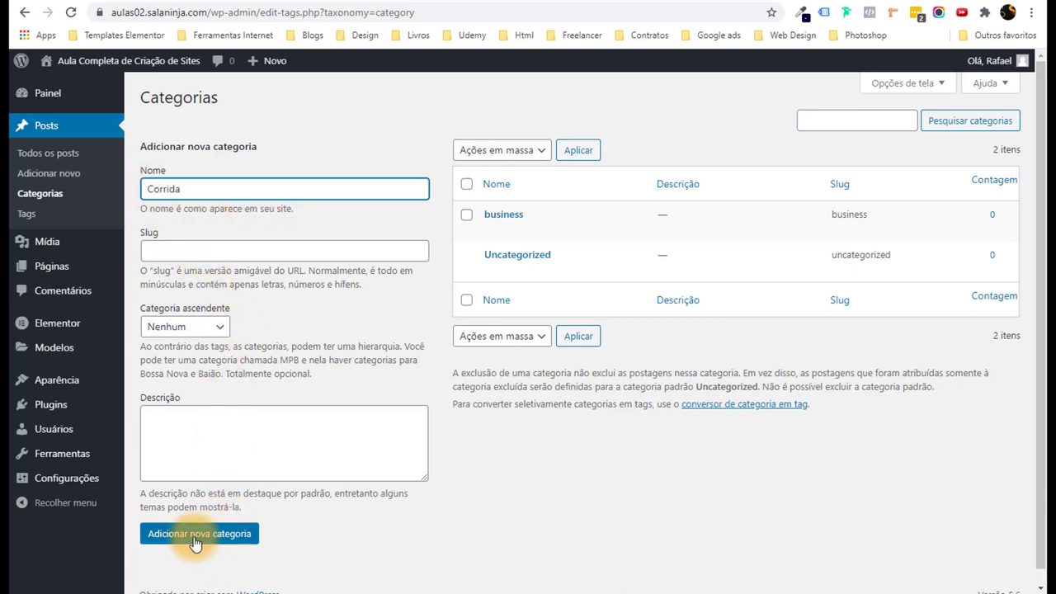
click(186, 536)
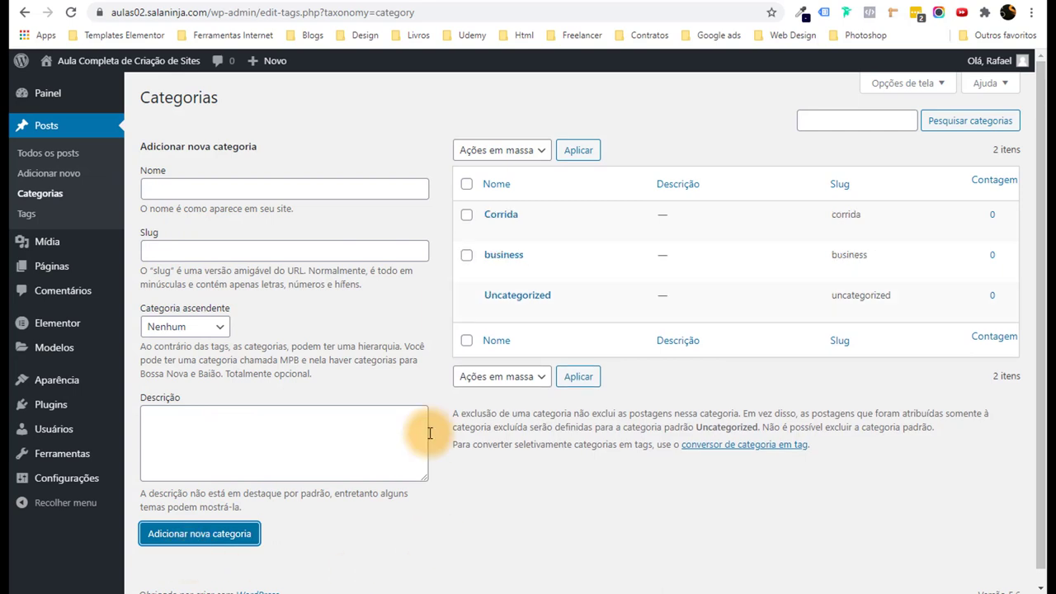
mouse_move(532, 214)
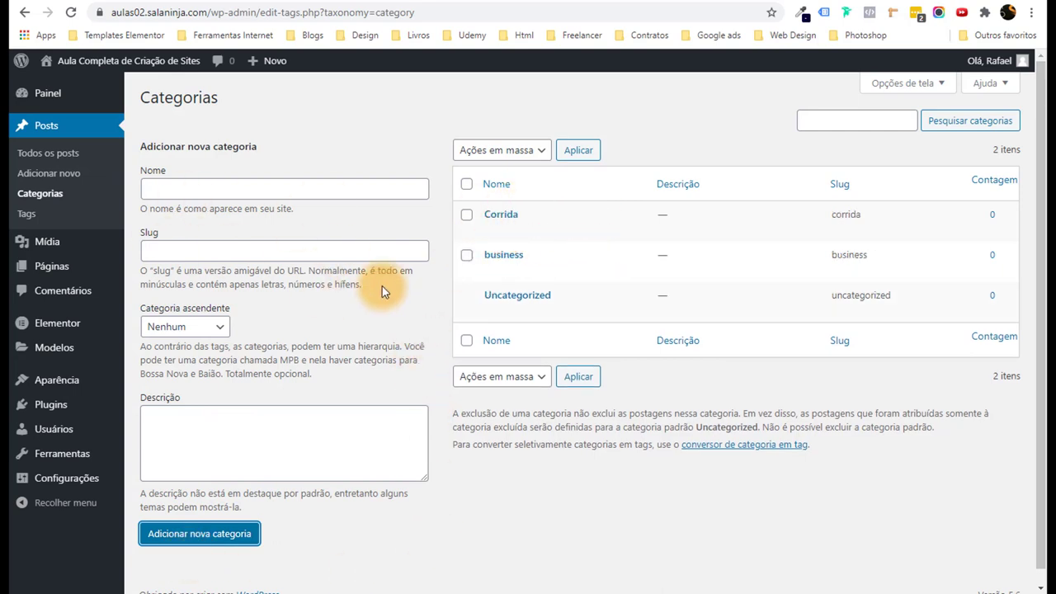
Start a new post and paste a lorem ipsum sentence from lipsum.com as its title.
click(69, 179)
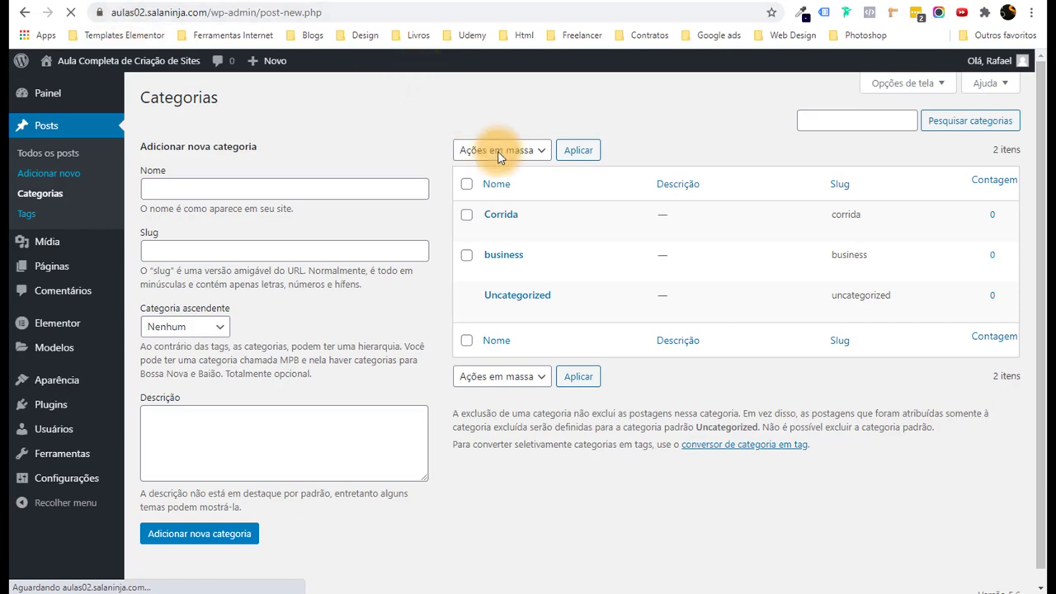
key(ctrl+Tab)
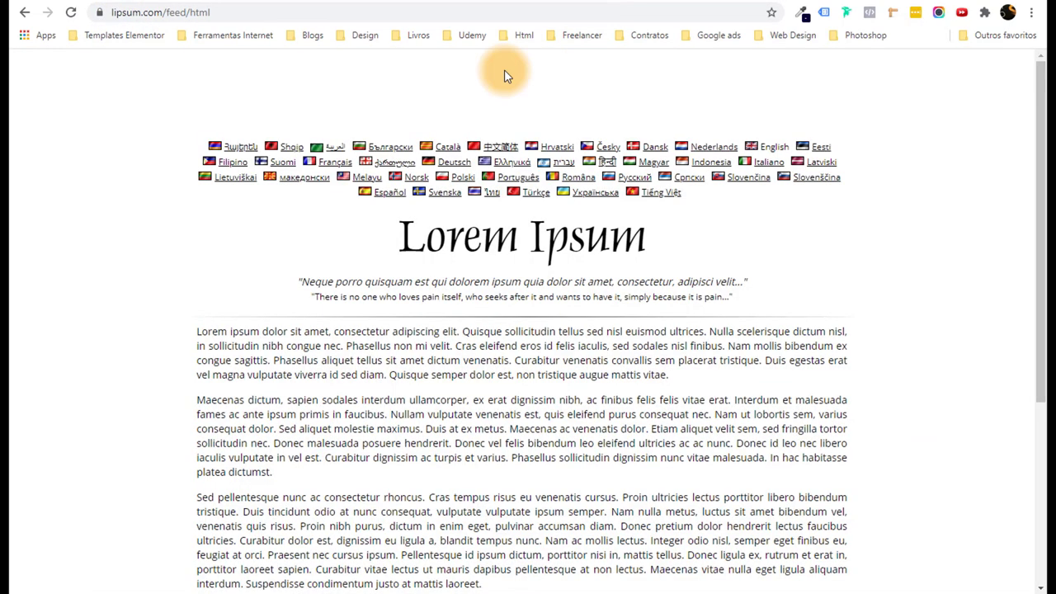
drag(198, 333, 461, 330)
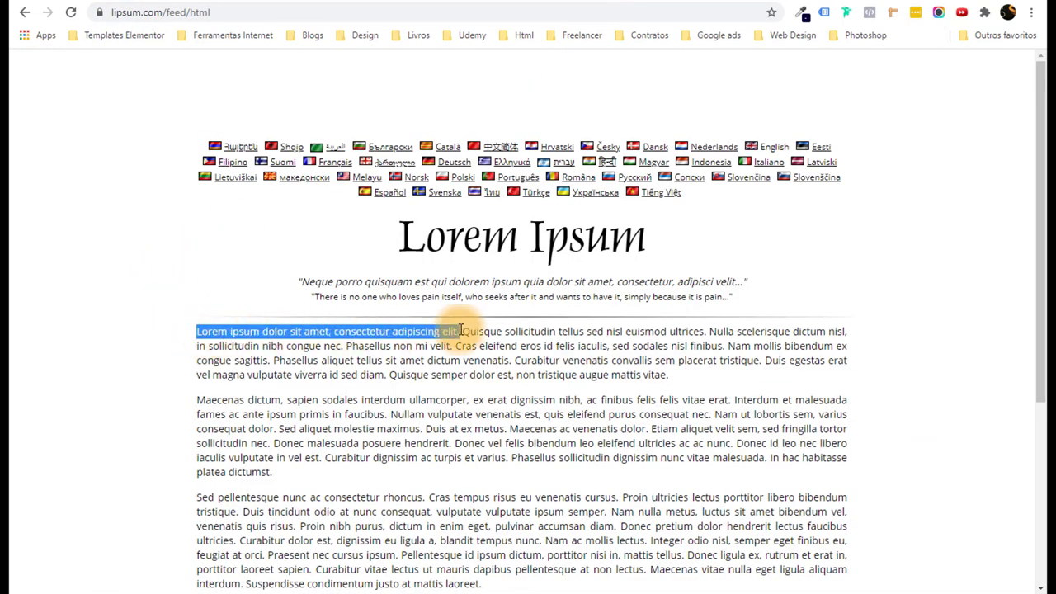
key(ctrl+c)
key(ctrl+shift+Tab)
click(272, 165)
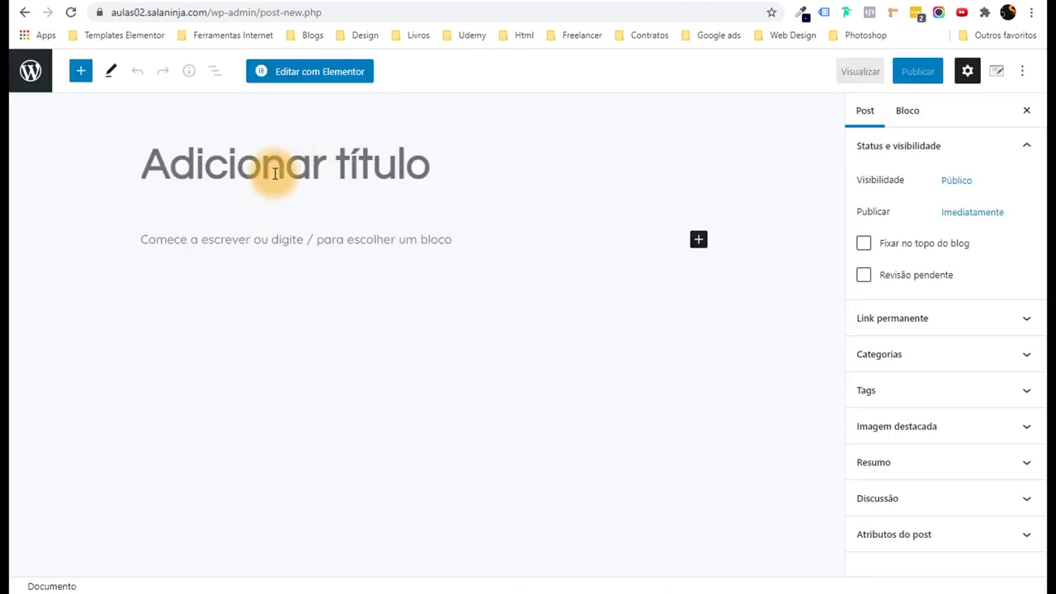
key(ctrl+v)
Paste three lorem ipsum paragraphs from the generator as the post body.
key(ctrl+Tab)
scroll(247, 388, down, 1)
click(188, 274)
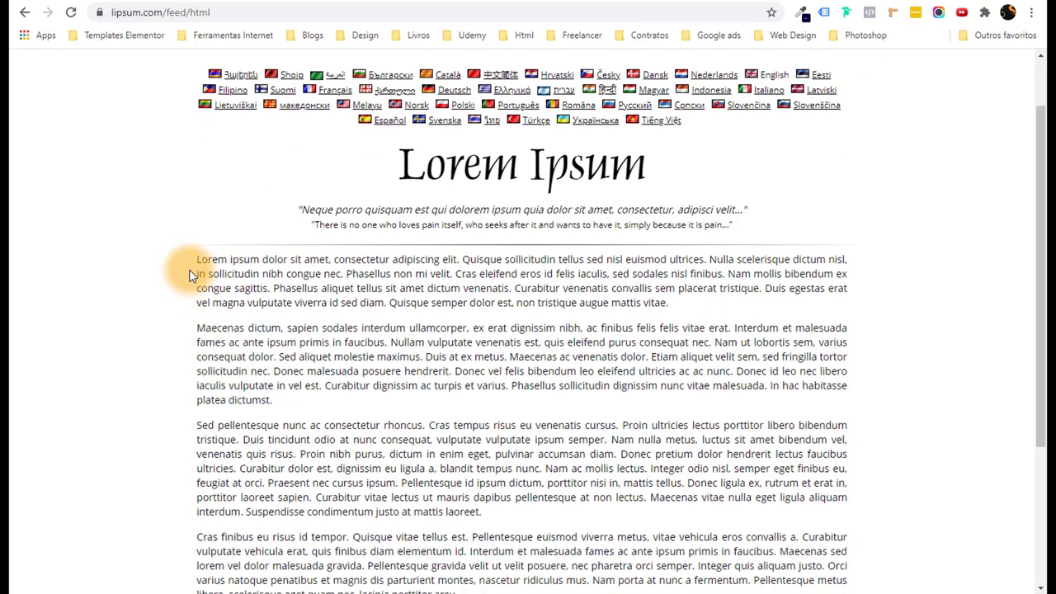
drag(216, 261, 552, 417)
key(ctrl+c)
key(ctrl+shift+Tab)
click(283, 295)
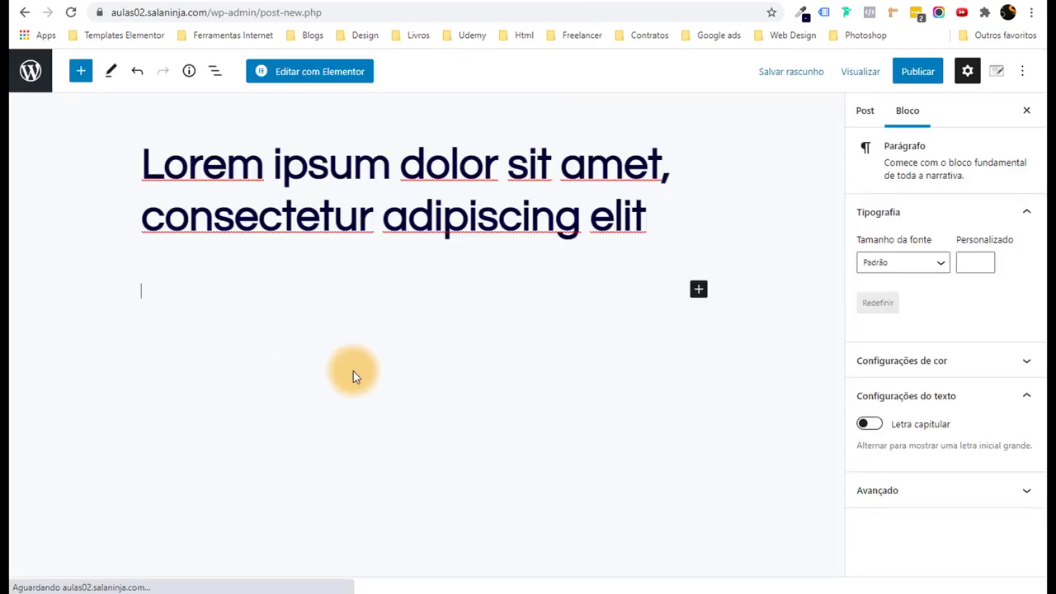
key(ctrl+v)
scroll(351, 342, up, 6)
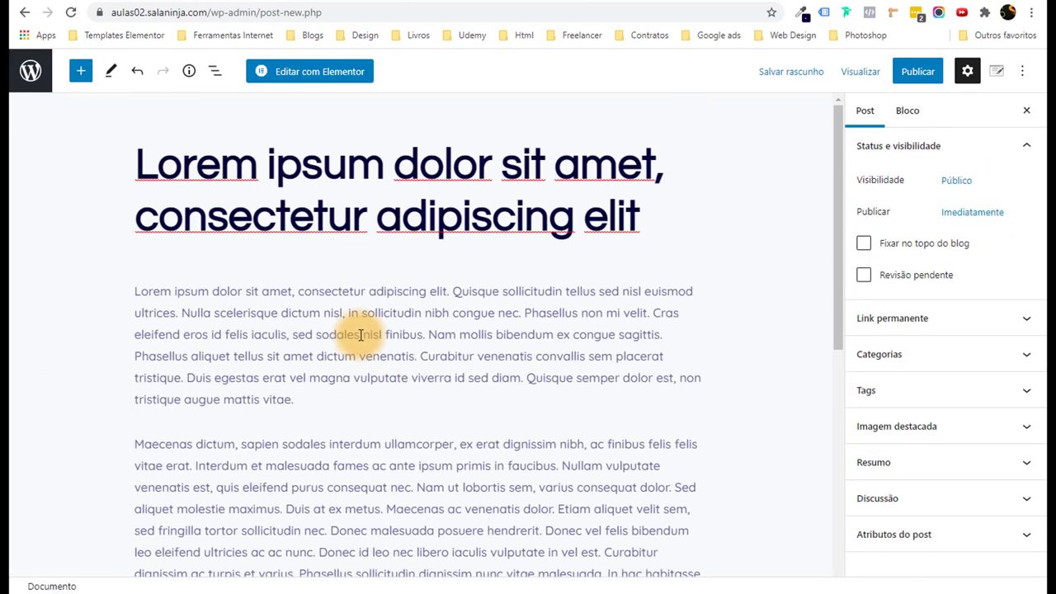
click(328, 404)
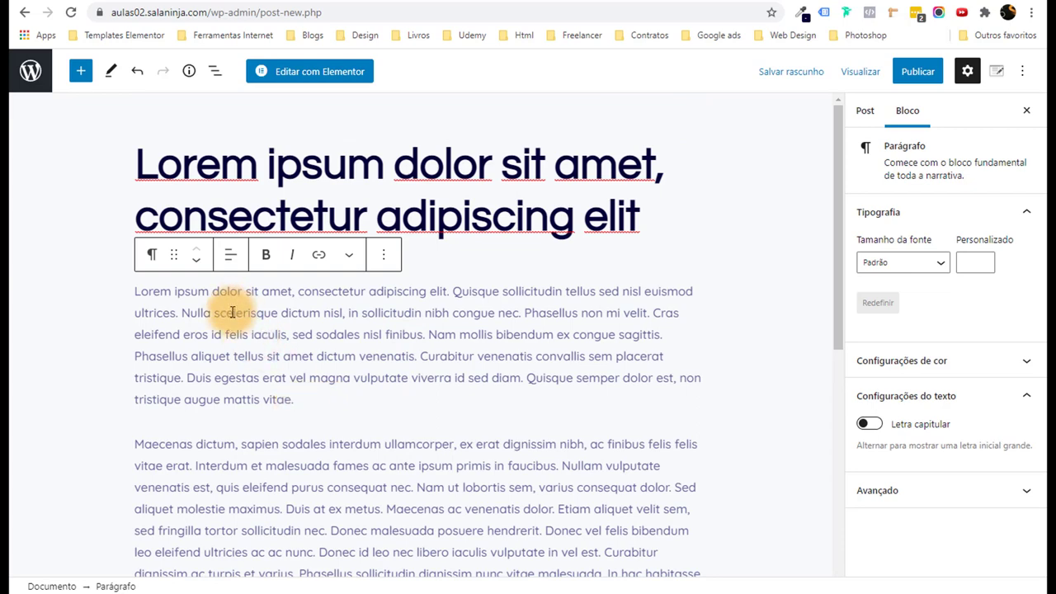
Look through the block inserter, then publish the post and return to the Posts list.
click(80, 71)
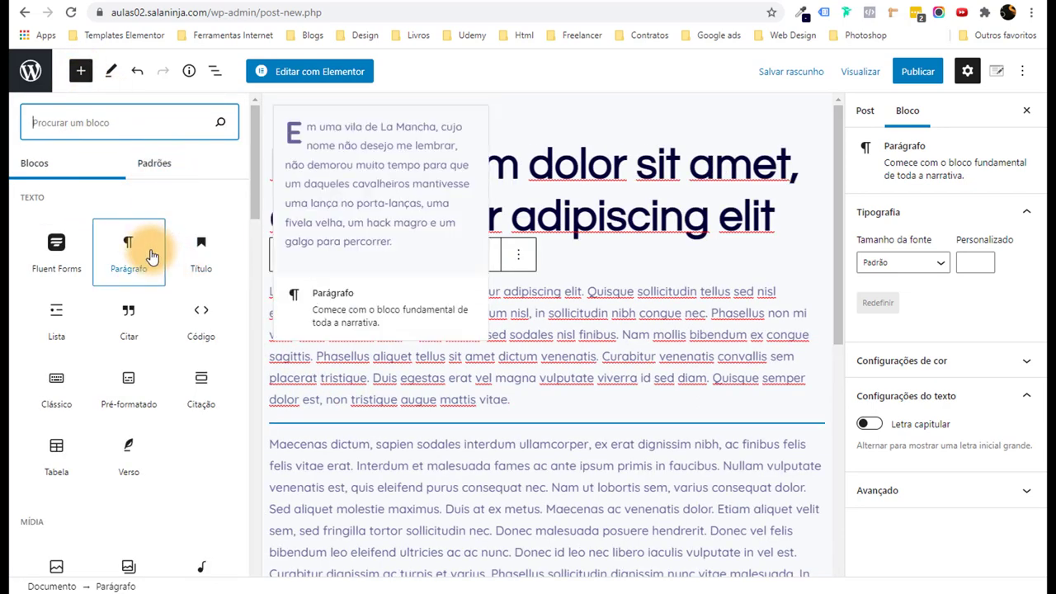
mouse_move(193, 273)
scroll(196, 268, down, 1)
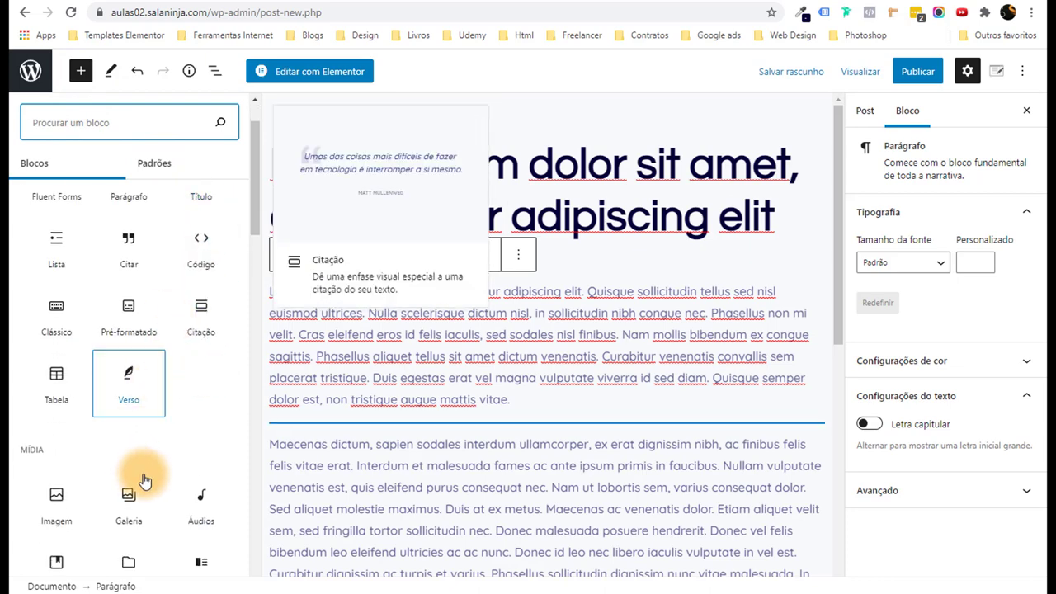
scroll(144, 485, down, 1)
mouse_move(159, 491)
click(639, 380)
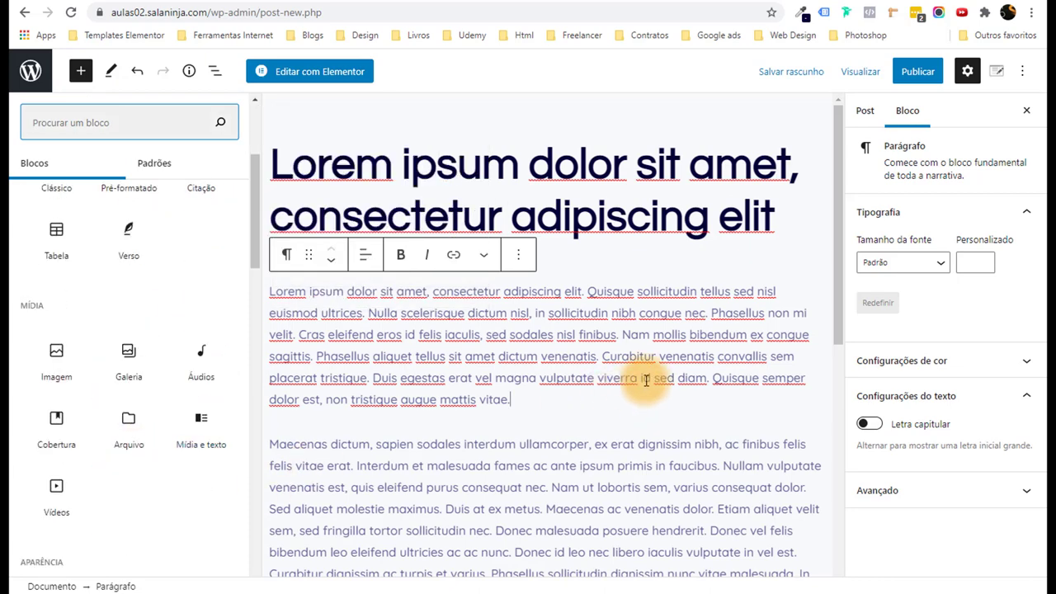
click(918, 71)
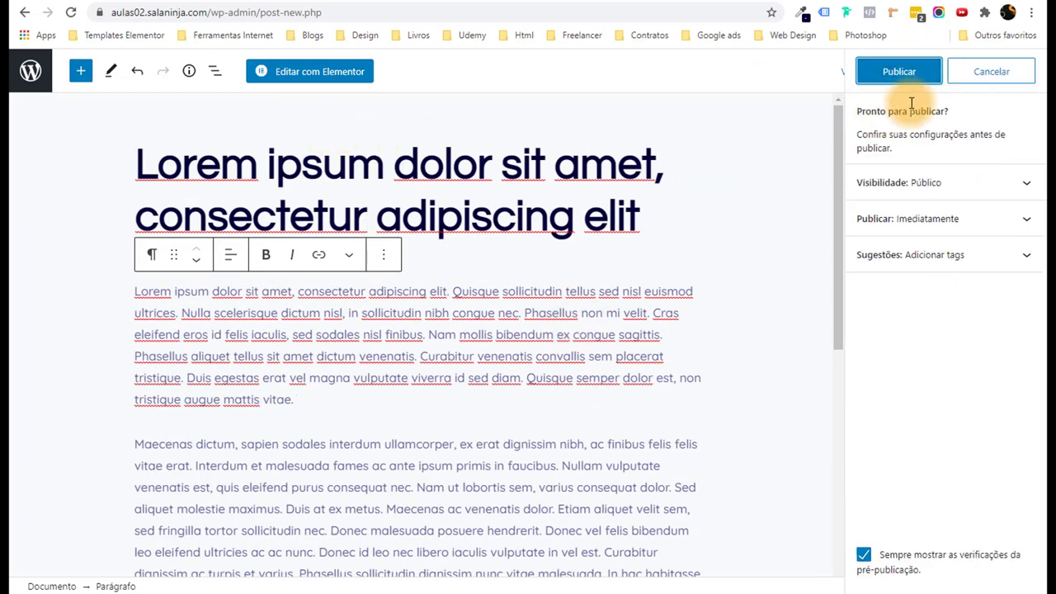
click(907, 79)
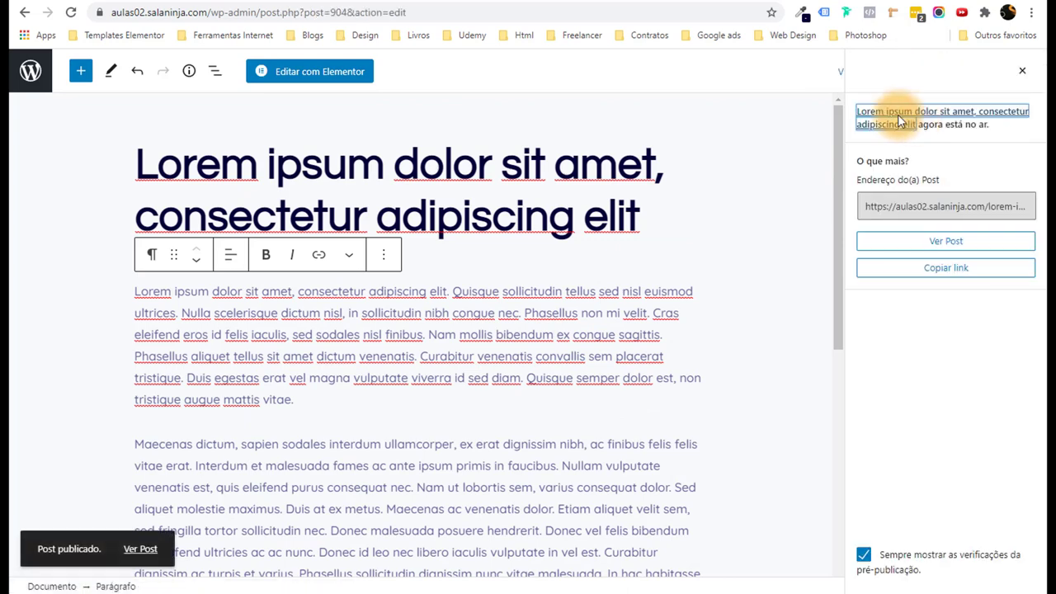
click(35, 71)
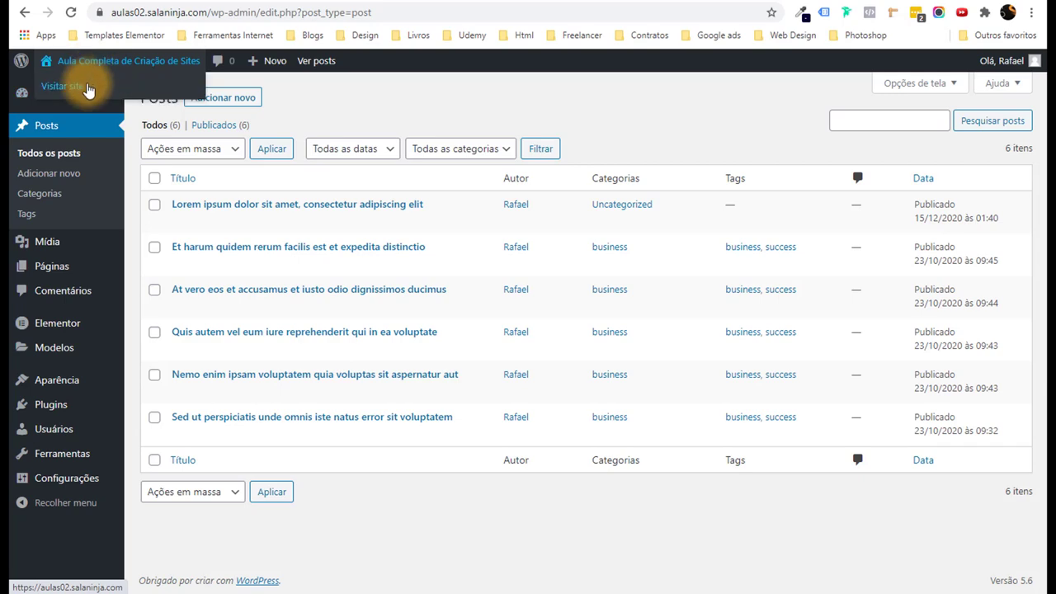
Visit the live site and scroll the Blog to confirm the Lorem ipsum post is first.
click(89, 87)
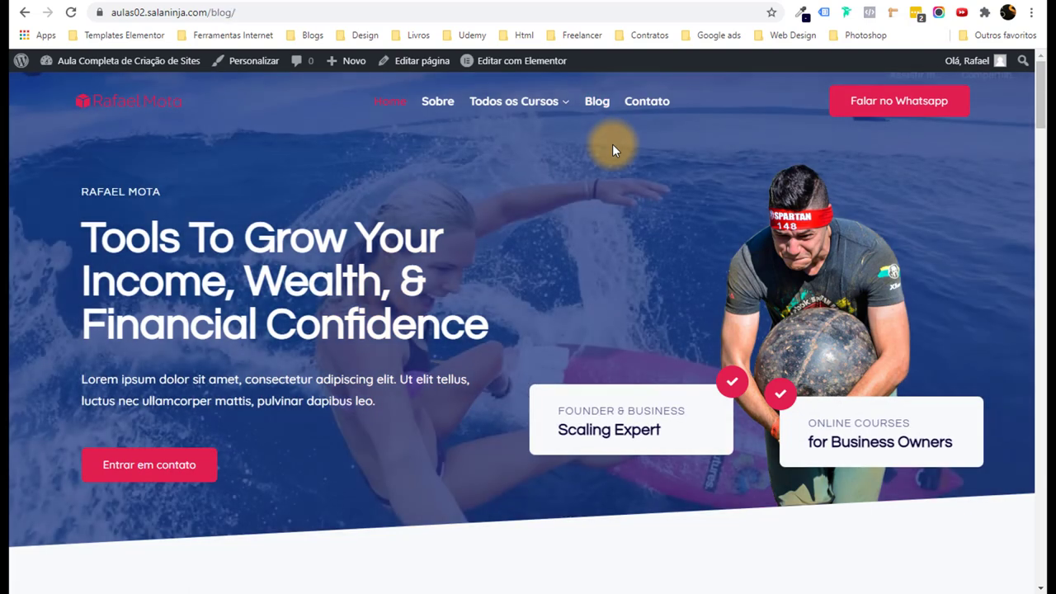
scroll(577, 218, down, 1)
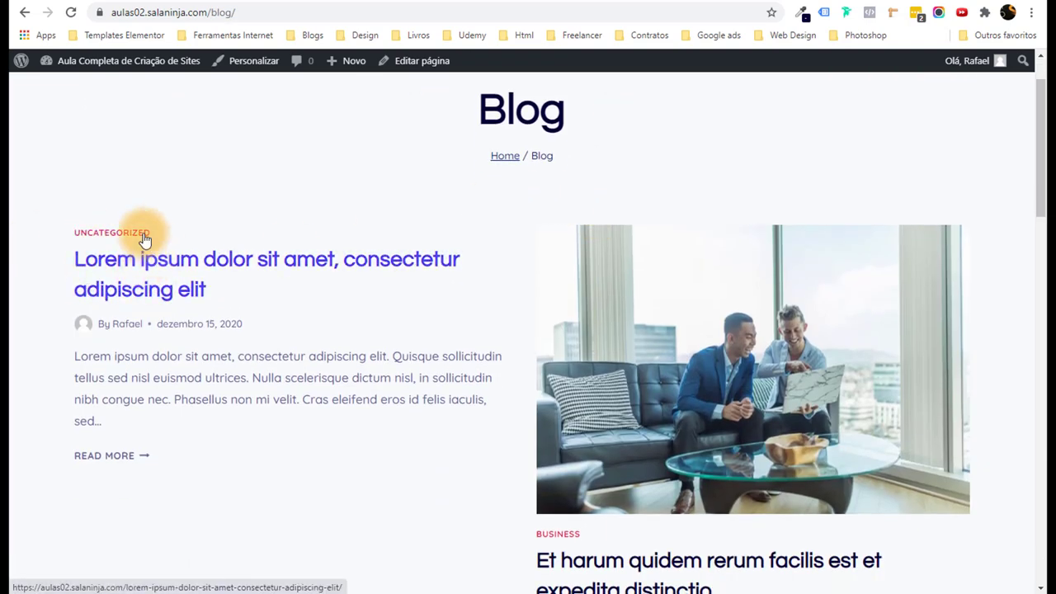
scroll(121, 335, down, 3)
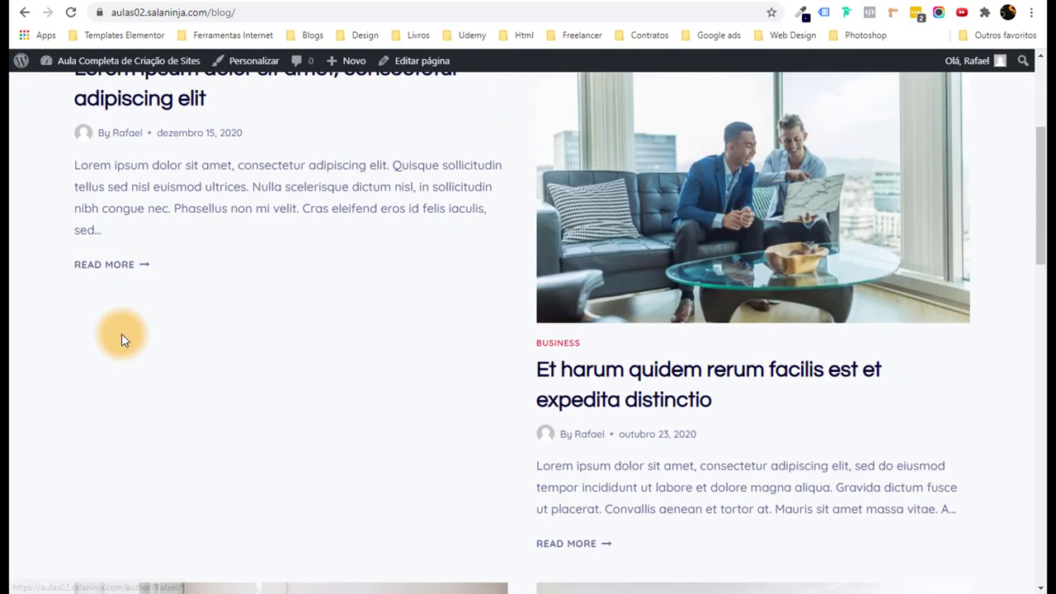
scroll(121, 334, up, 4)
scroll(113, 328, down, 2)
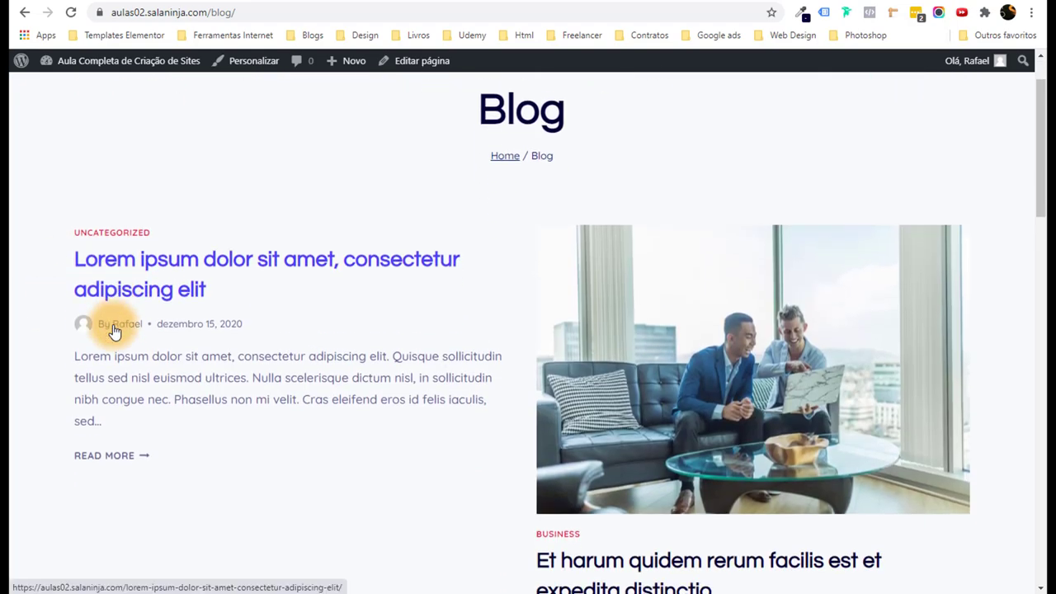
scroll(91, 313, up, 2)
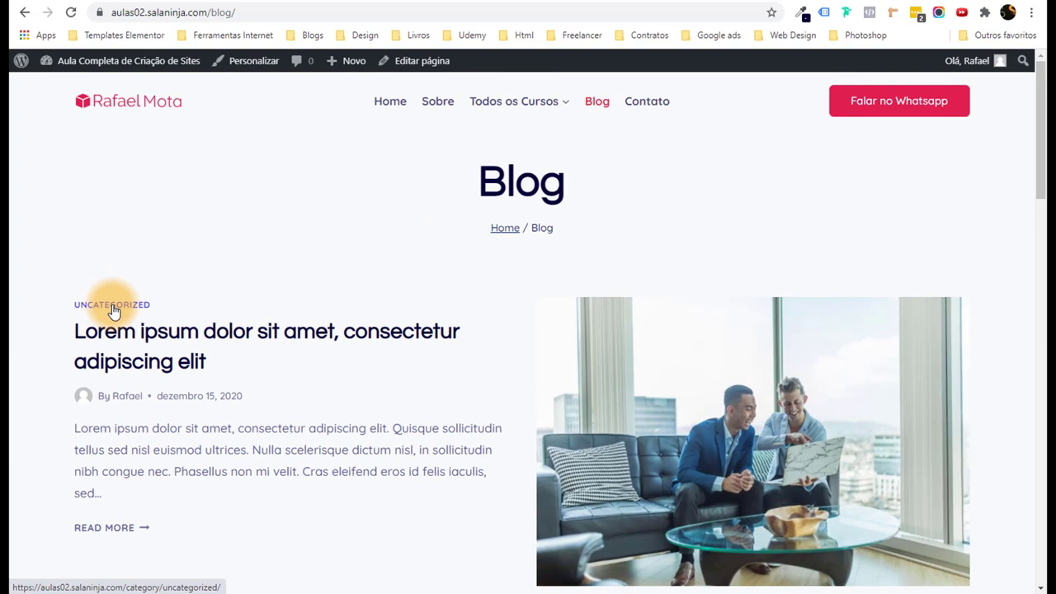
scroll(113, 311, down, 1)
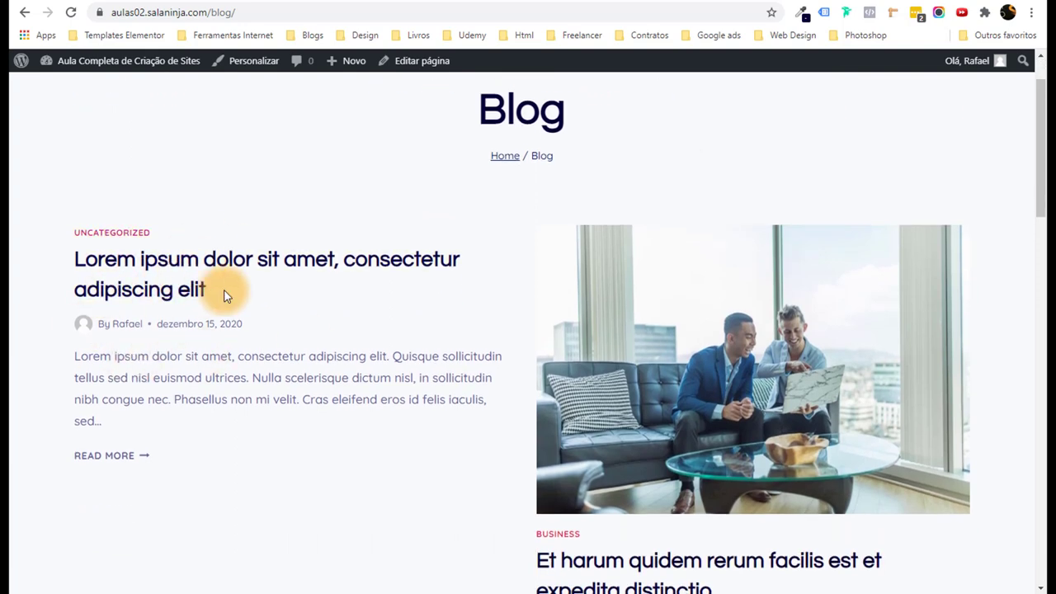
mouse_move(105, 71)
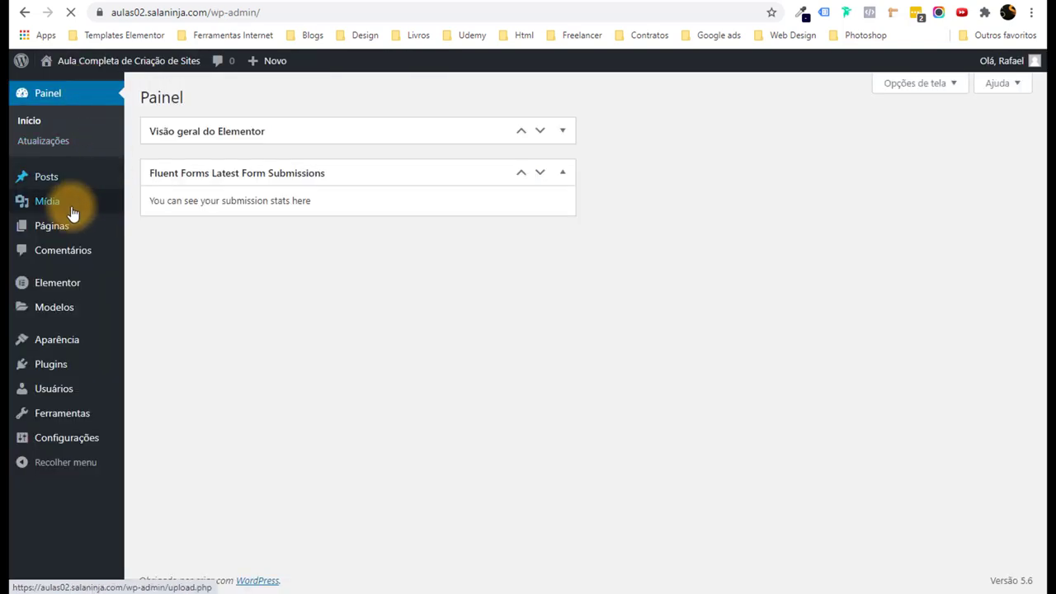
Open the Lorem ipsum post and move it from Uncategorized to the Corrida category.
click(149, 241)
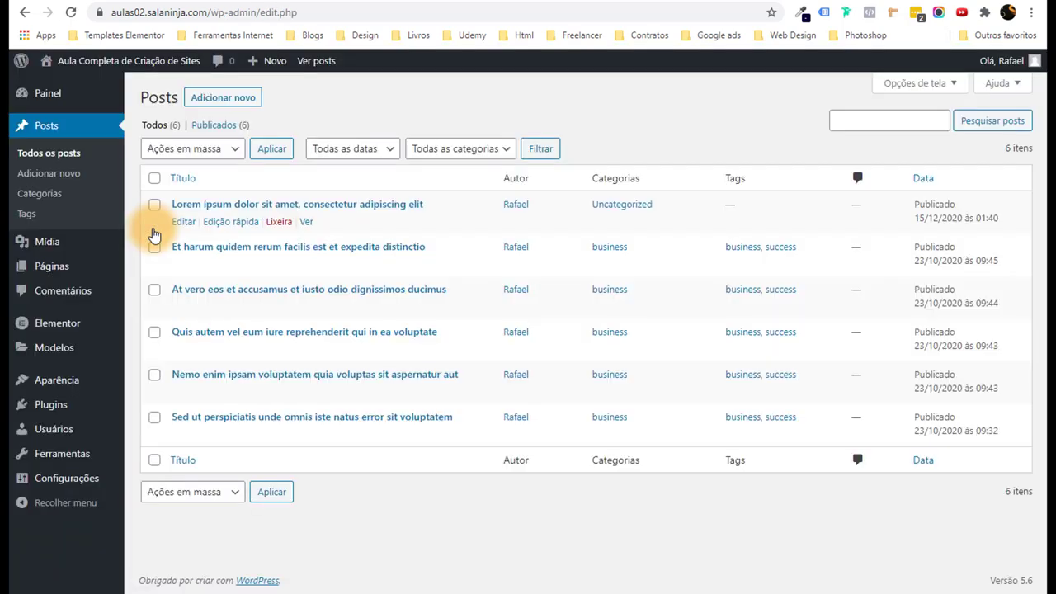
click(180, 224)
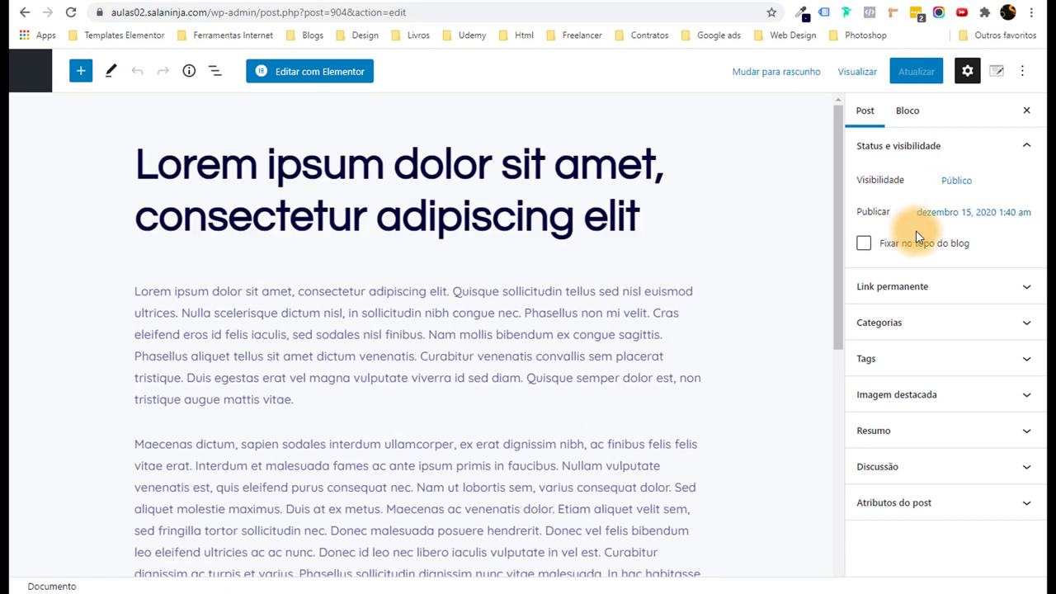
click(919, 358)
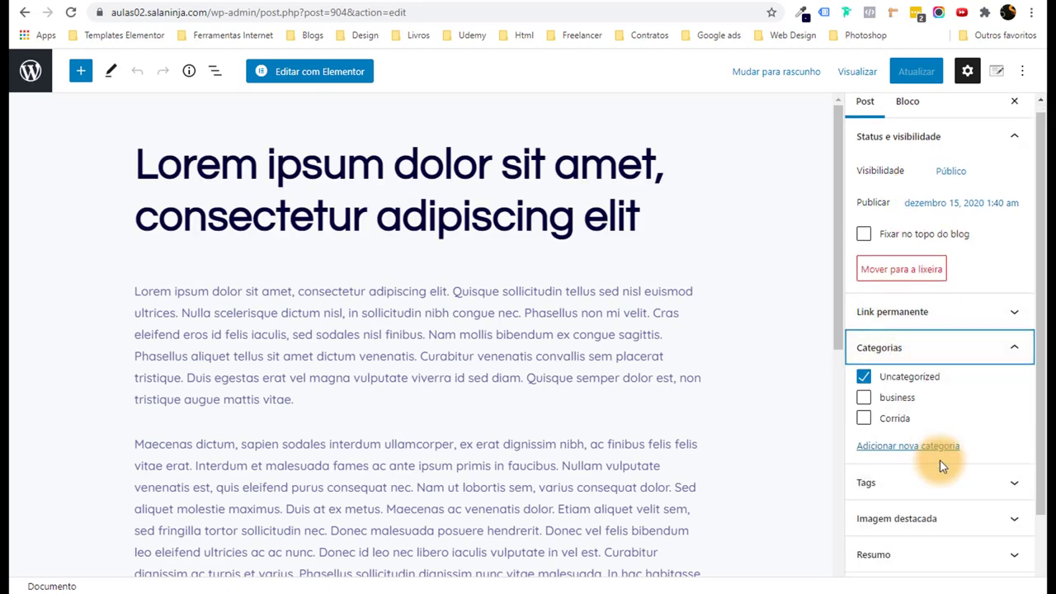
click(872, 383)
click(866, 417)
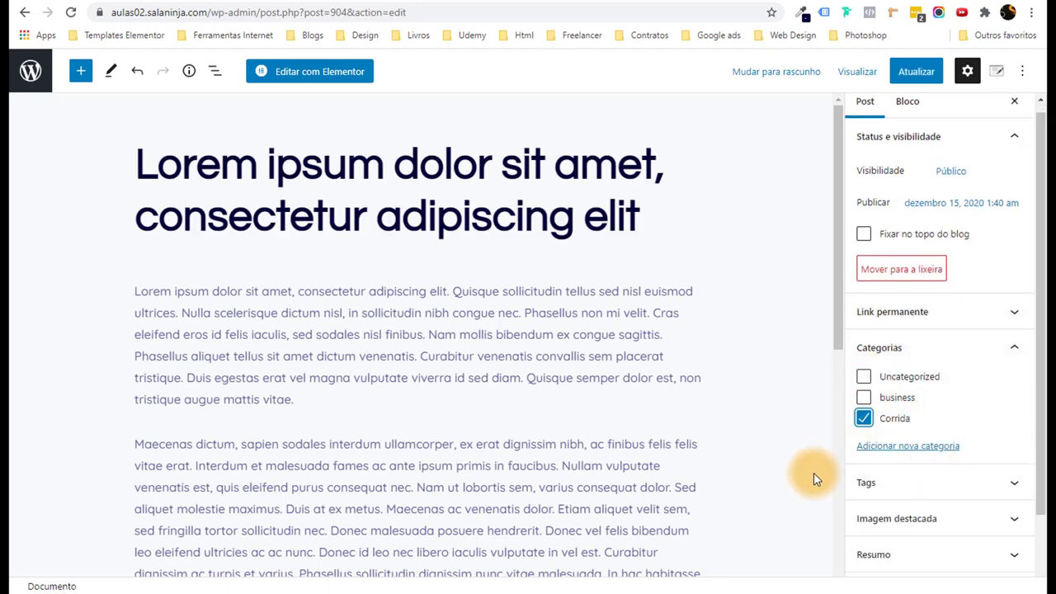
Set the foggy-mountain hiker photo as featured image, update the post, and return to Posts.
scroll(935, 459, down, 3)
click(916, 434)
click(926, 490)
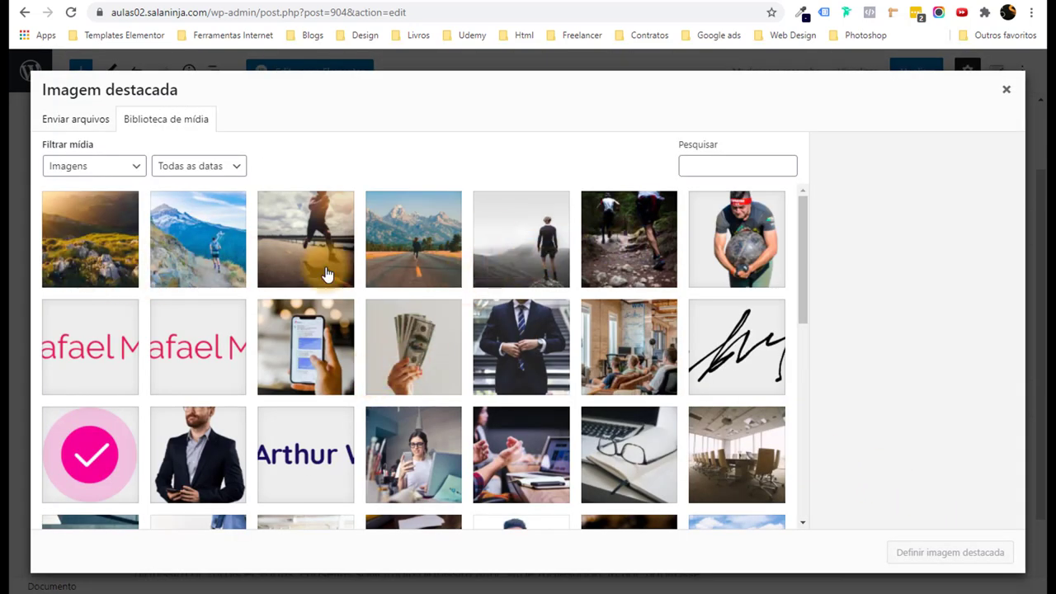
click(505, 241)
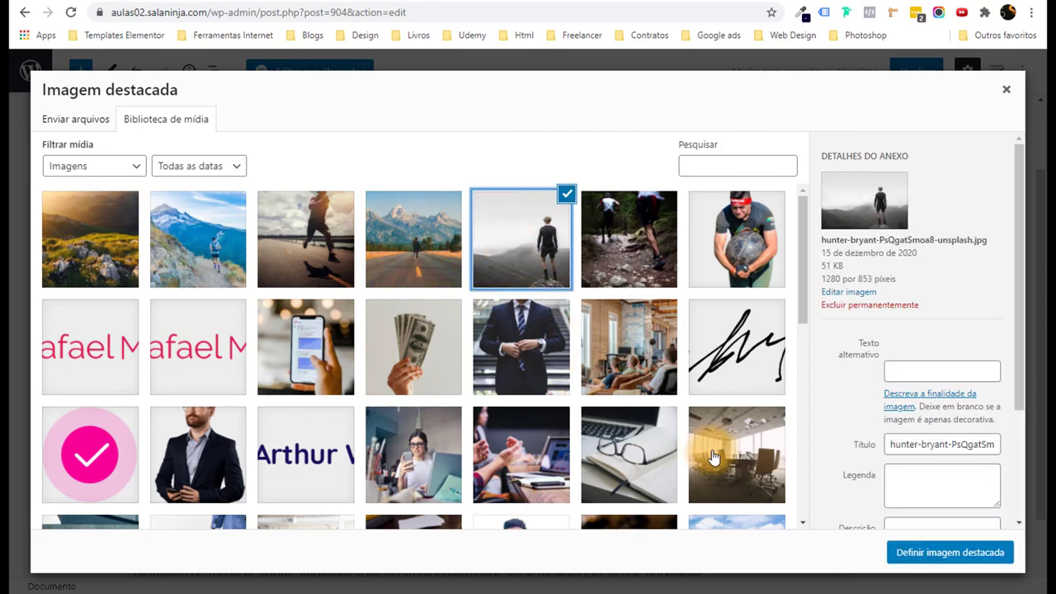
click(989, 554)
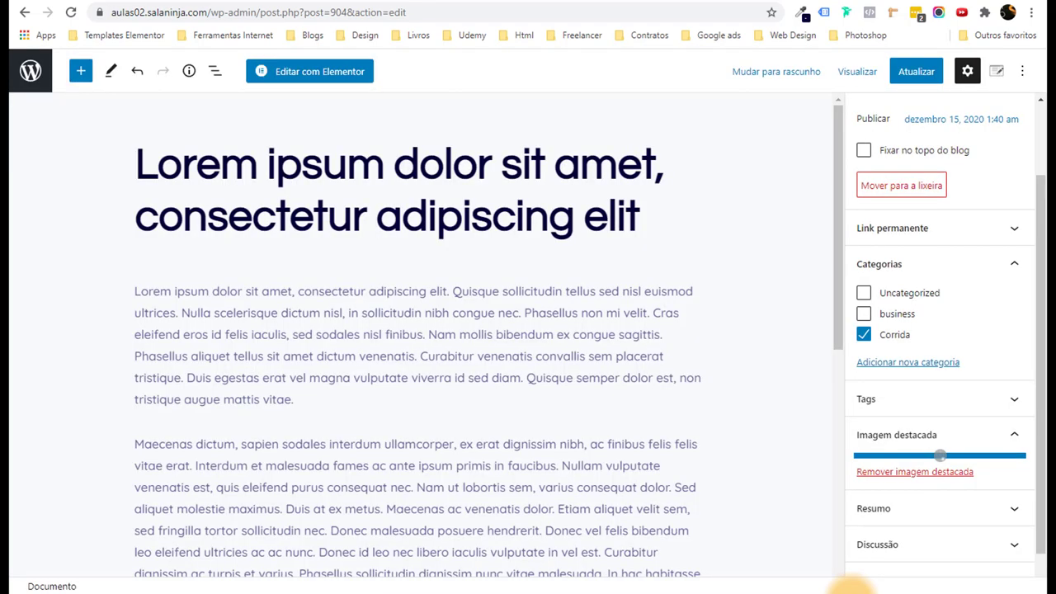
click(920, 76)
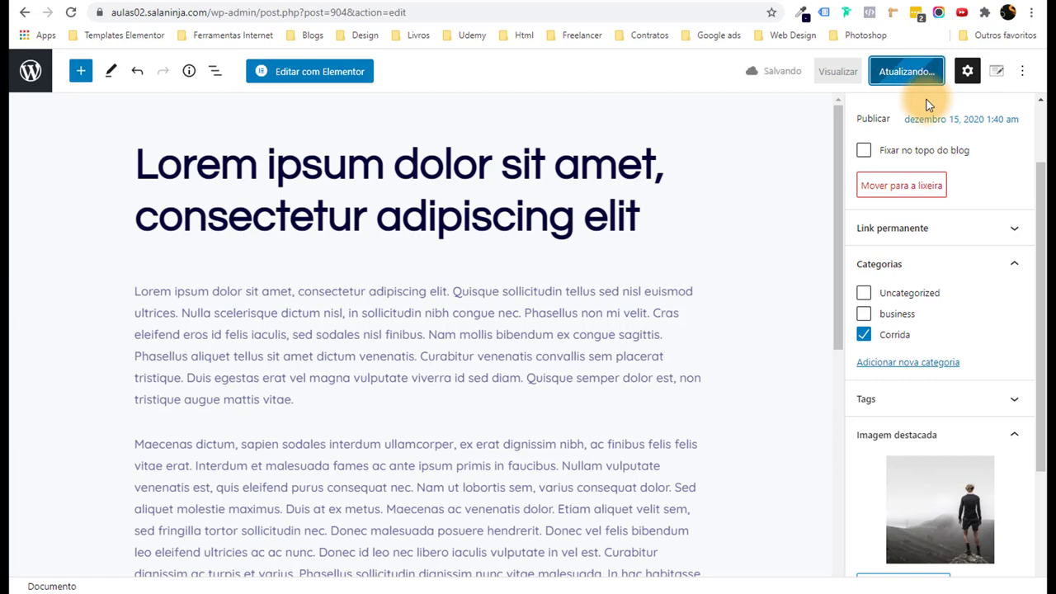
click(30, 83)
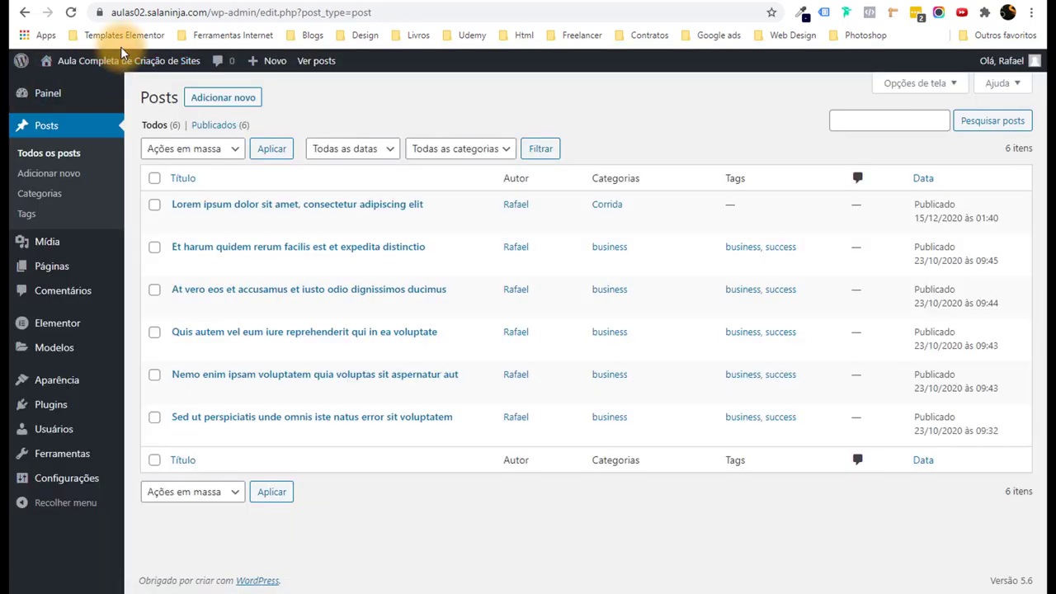
Visit the live site and scroll through the Blog page.
click(116, 85)
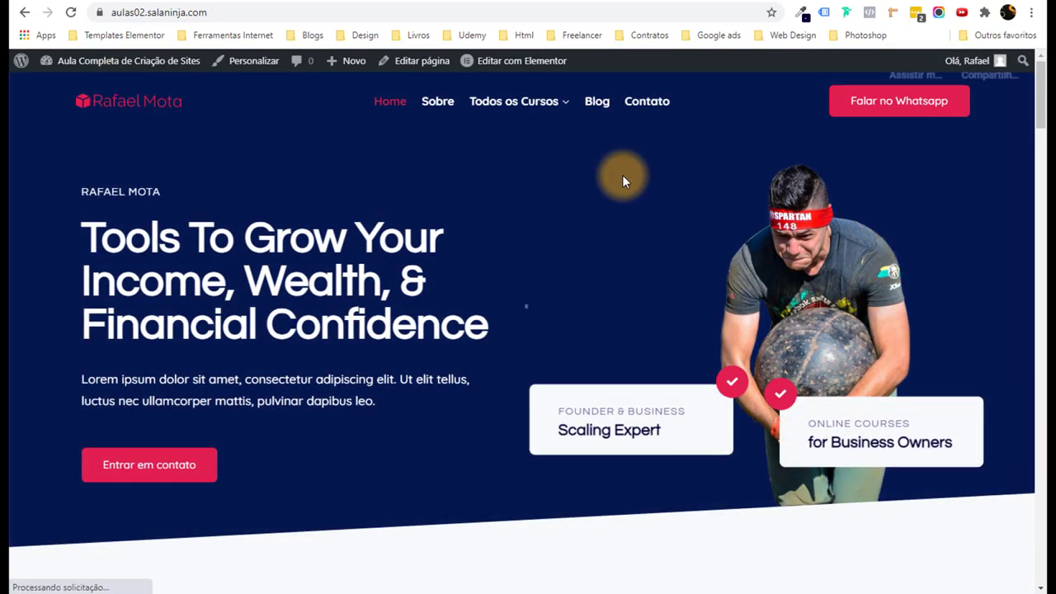
click(597, 102)
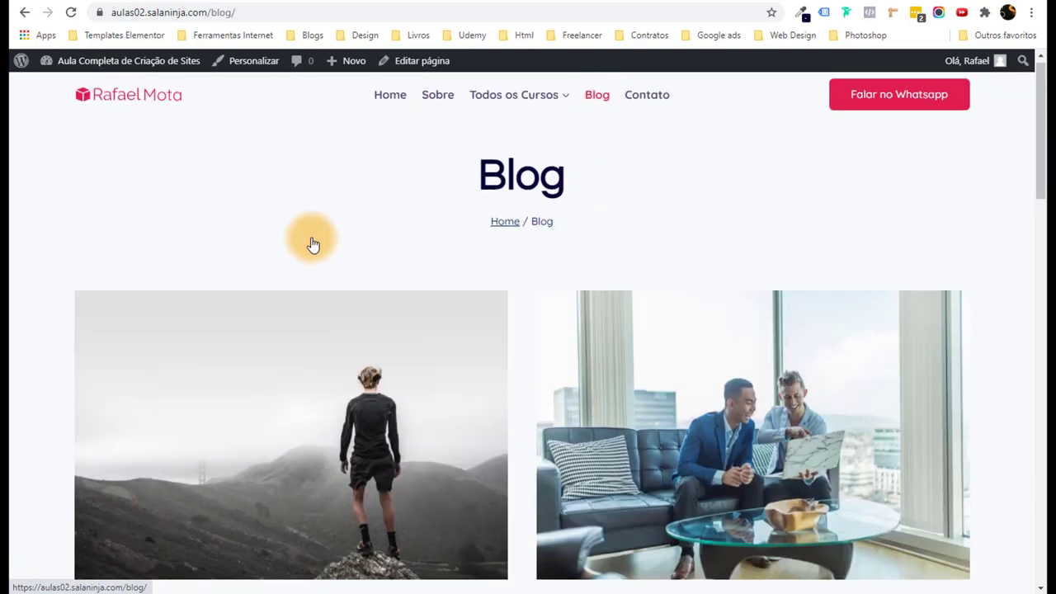
scroll(124, 385, down, 3)
scroll(289, 321, down, 2)
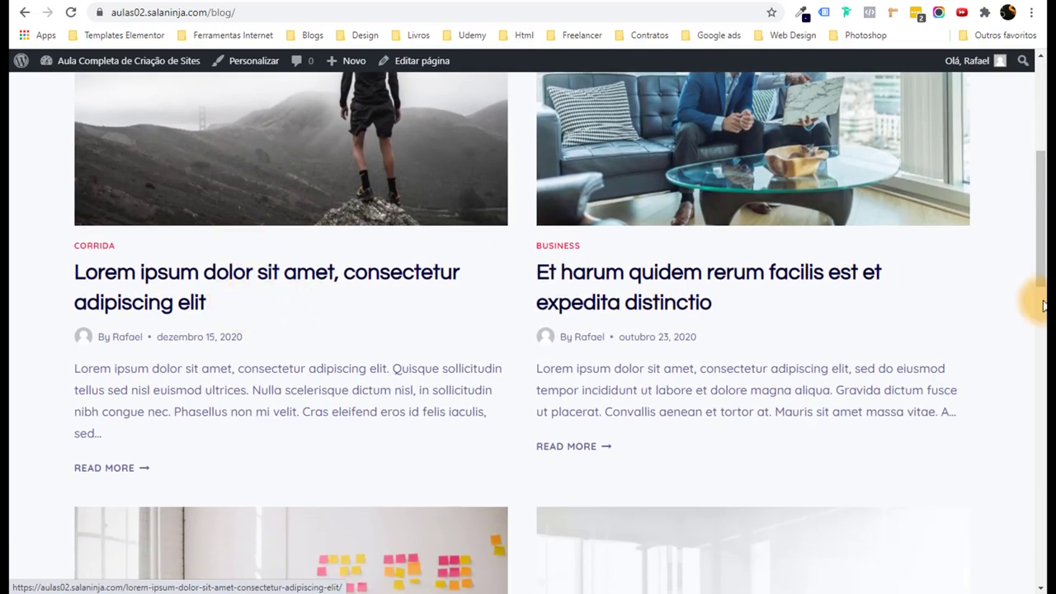
drag(1042, 305, 1041, 66)
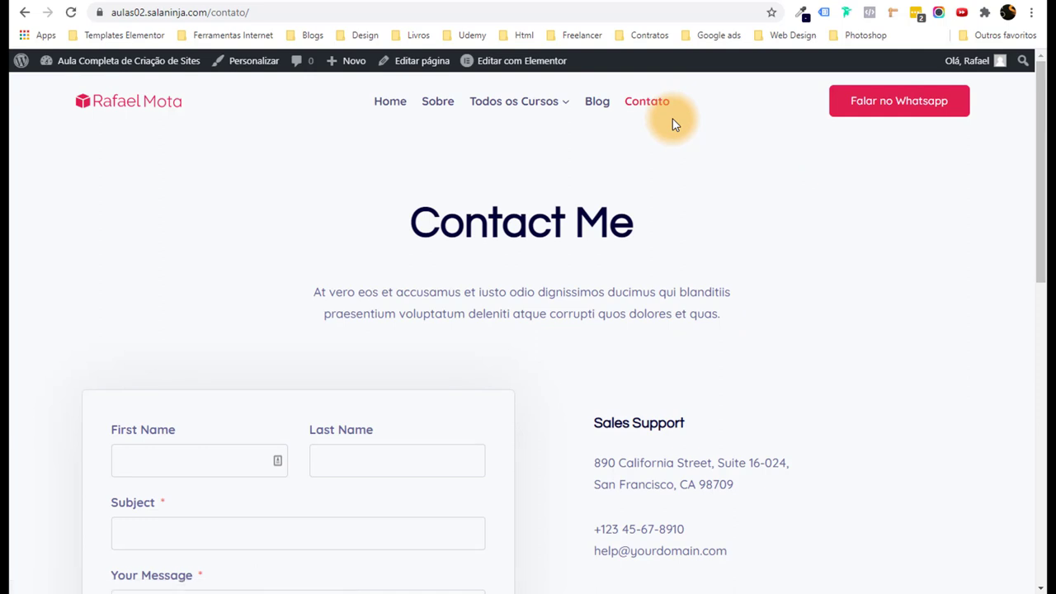
Scroll through the Contato page, then open it with Editar com Elementor.
scroll(347, 369, down, 3)
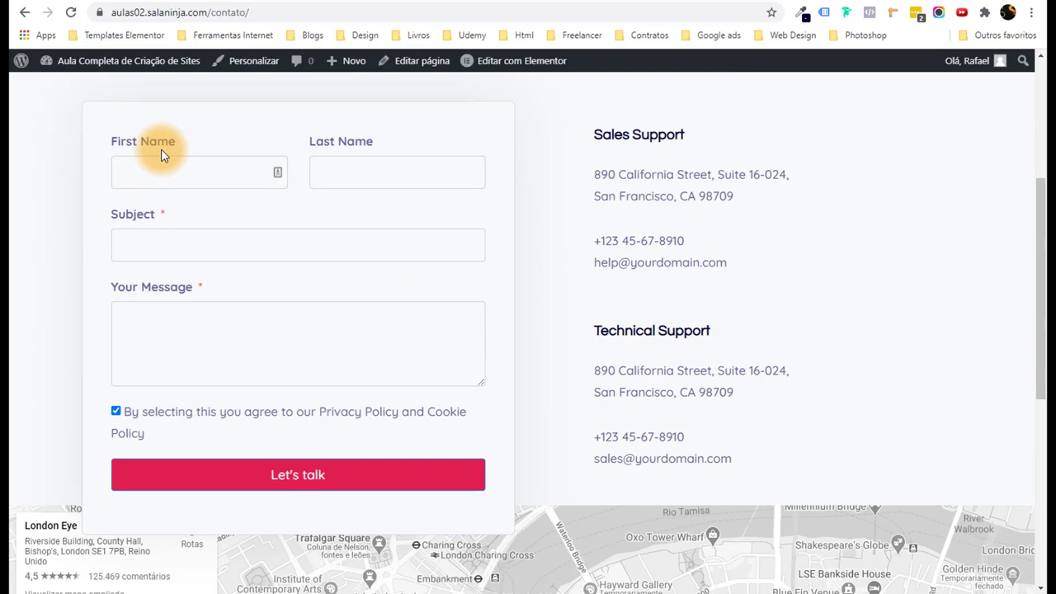
scroll(370, 249, down, 2)
scroll(370, 247, down, 4)
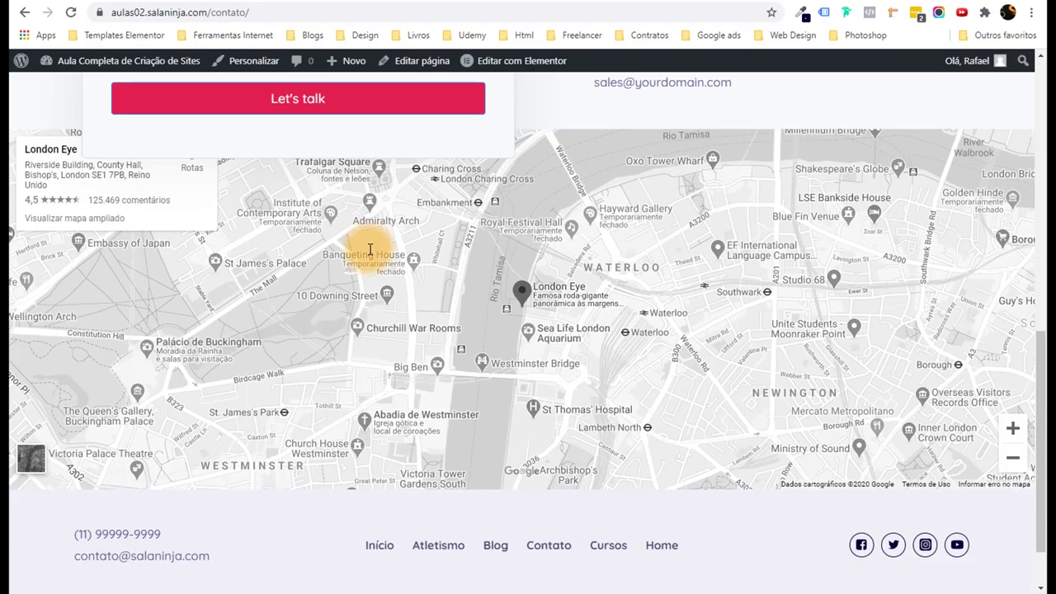
scroll(405, 262, up, 7)
scroll(609, 235, up, 2)
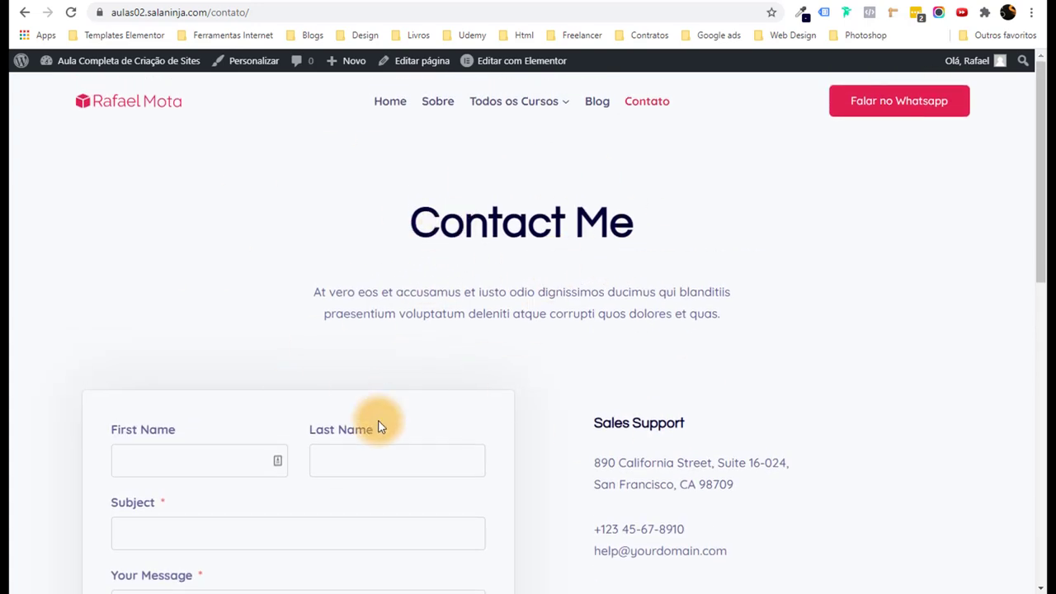
scroll(238, 261, down, 3)
scroll(487, 266, up, 3)
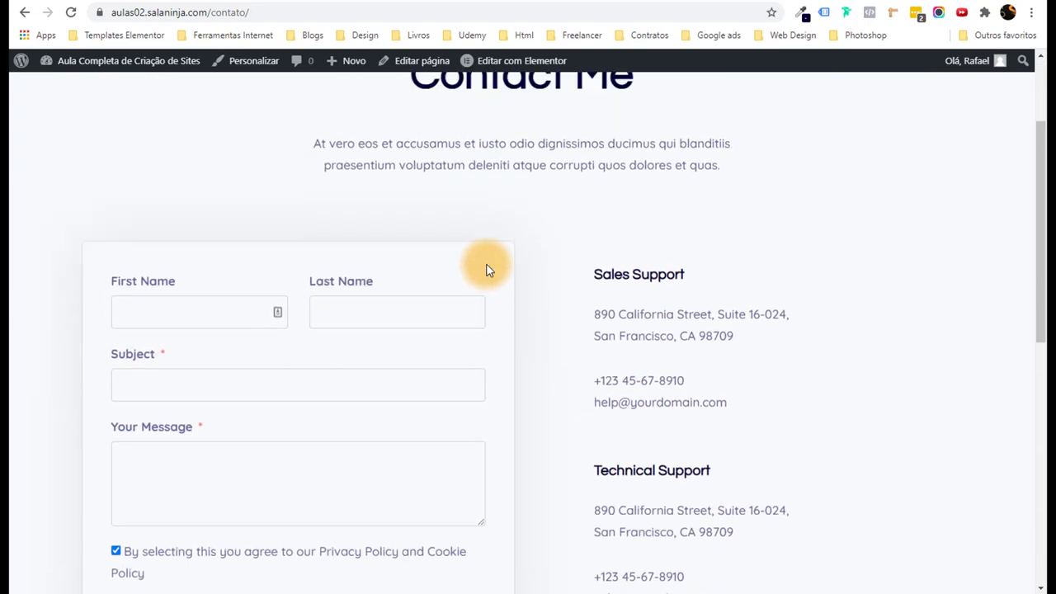
click(504, 65)
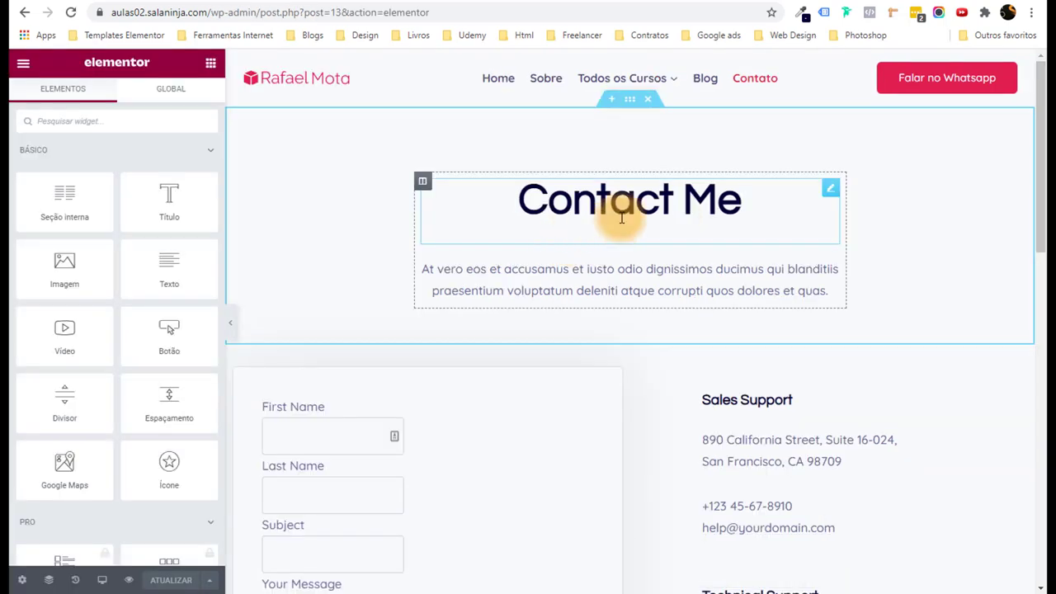
Retitle the Contact Me heading to 'Entre Contato'.
click(652, 201)
drag(92, 189, 16, 191)
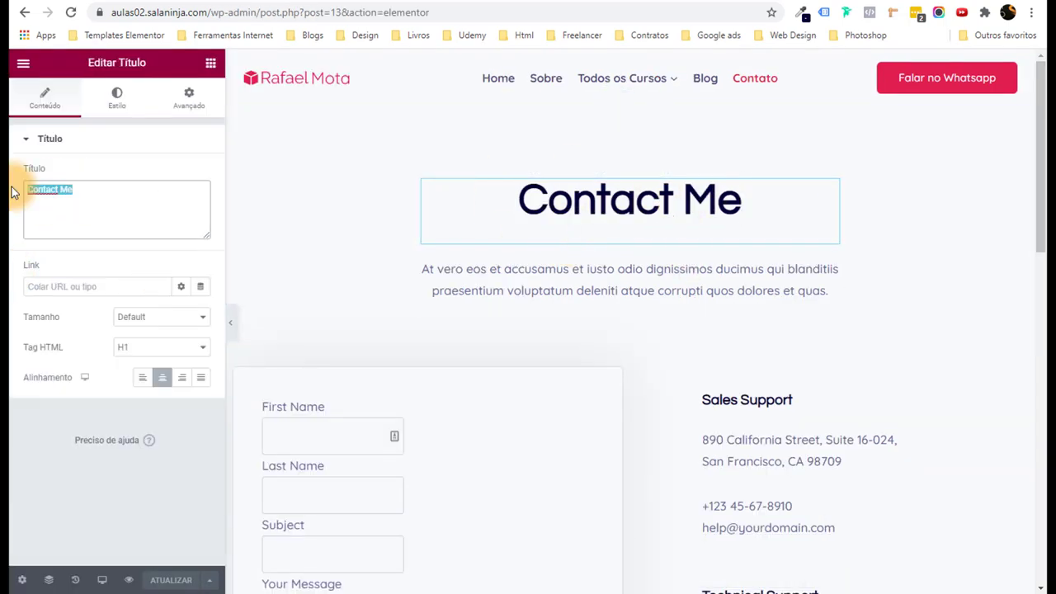
text(Co)
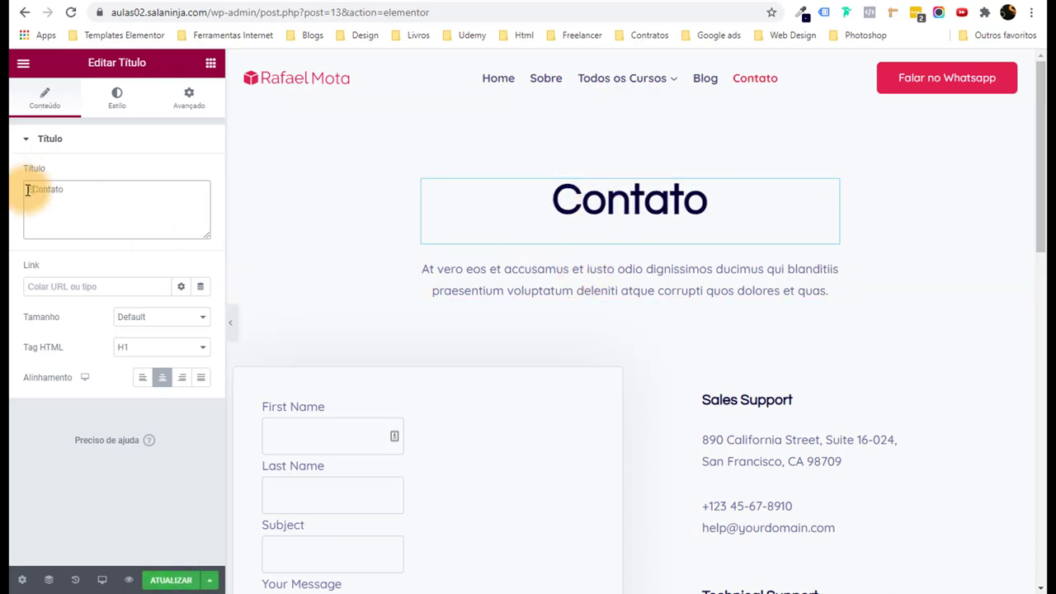
text(Entre)
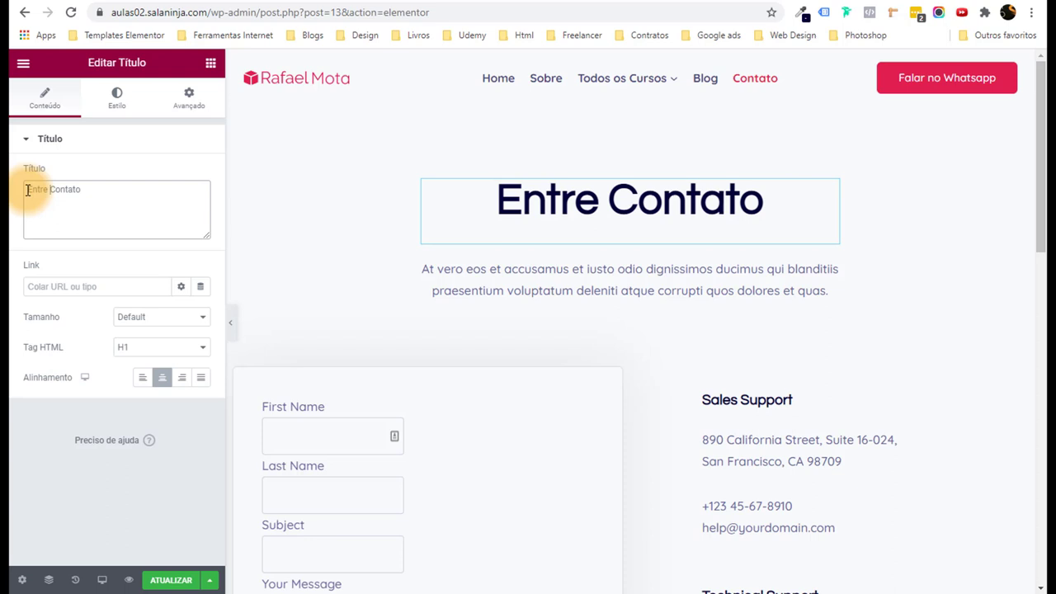
In the Sales Support text, change the phone prefix to 11 and replace the e-mail address.
scroll(445, 305, down, 3)
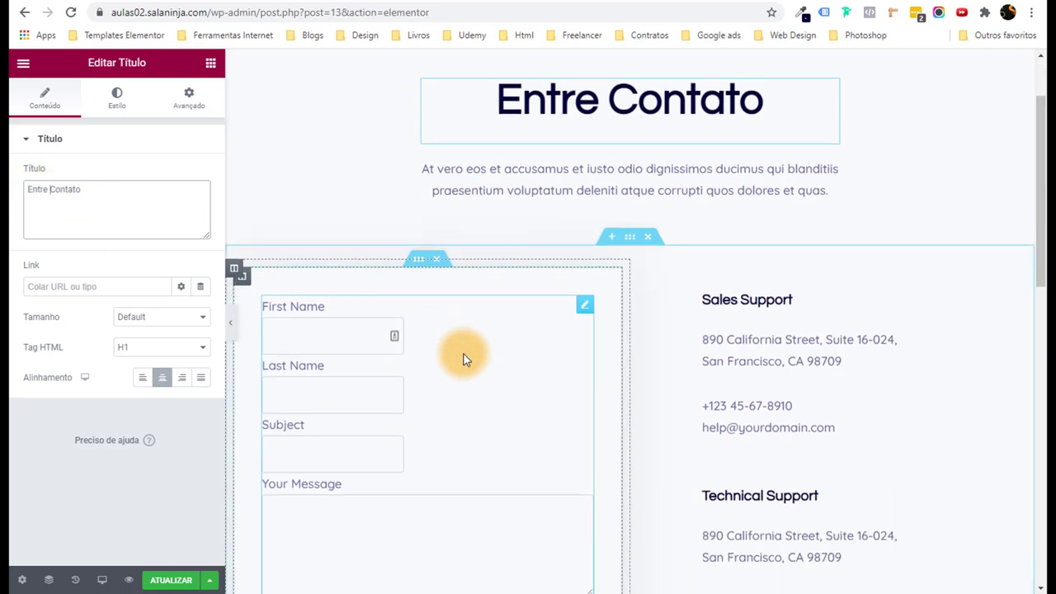
click(801, 243)
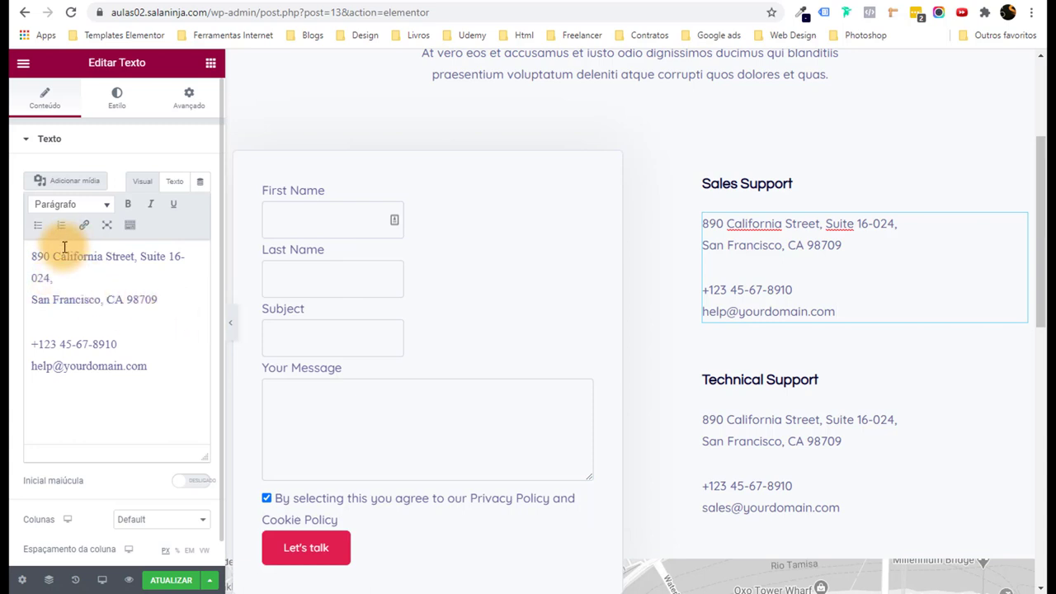
drag(37, 344, 123, 345)
text(11 99999-9999)
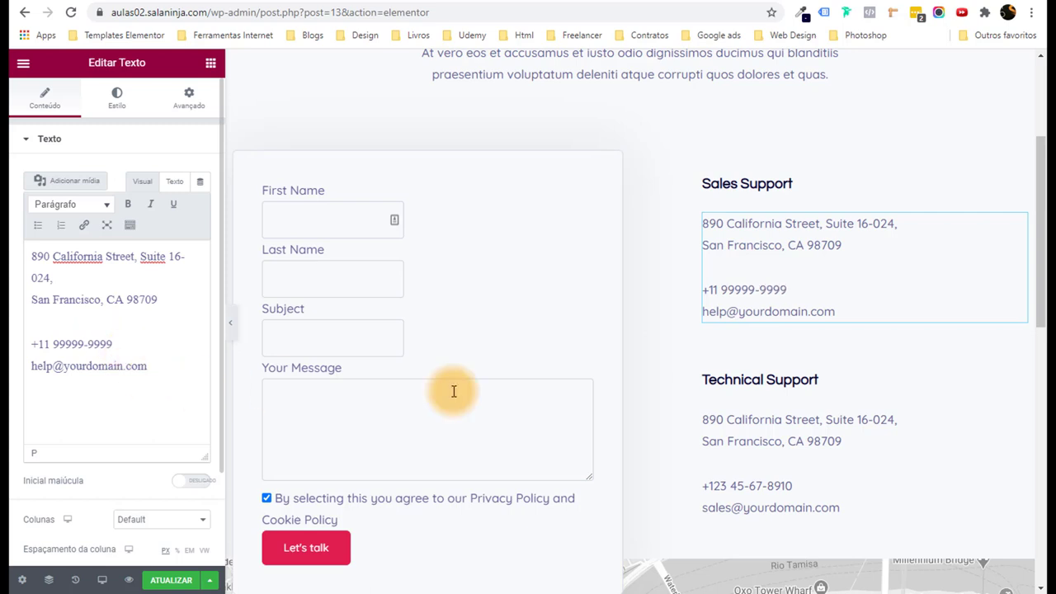
drag(165, 366, 10, 372)
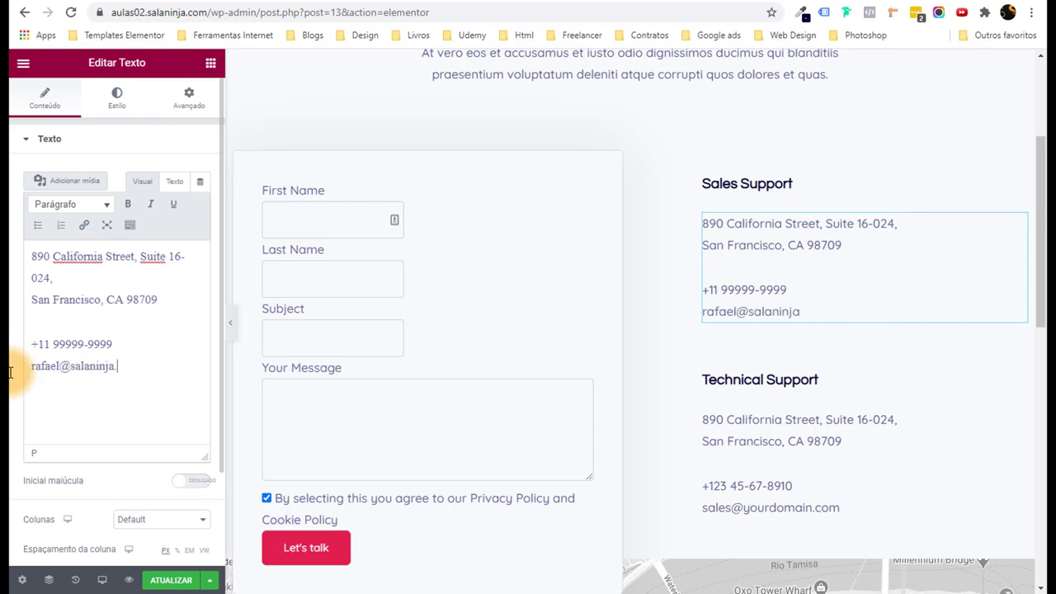
scroll(910, 370, down, 5)
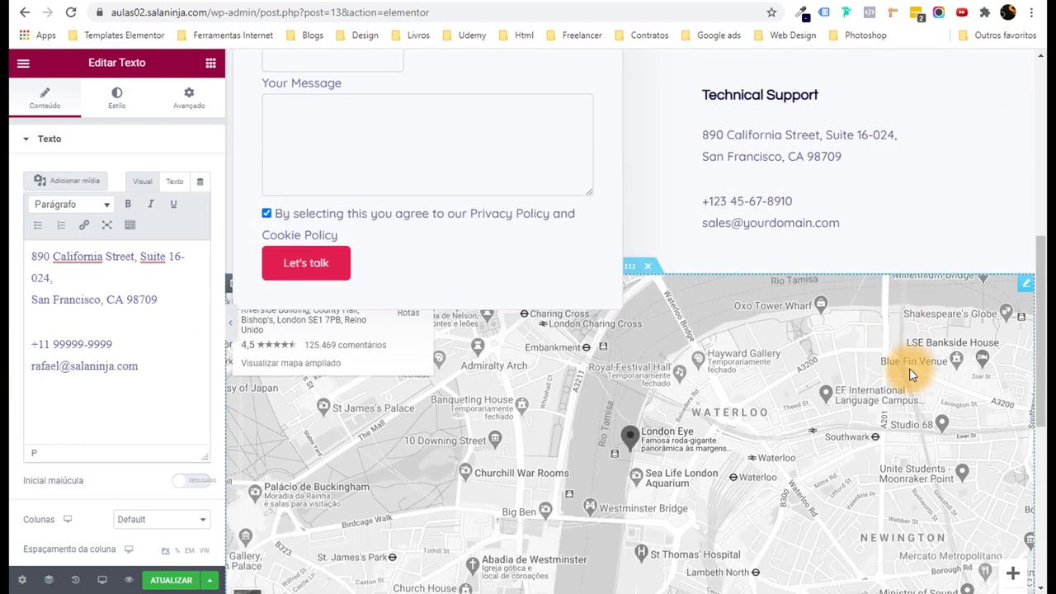
scroll(809, 356, up, 1)
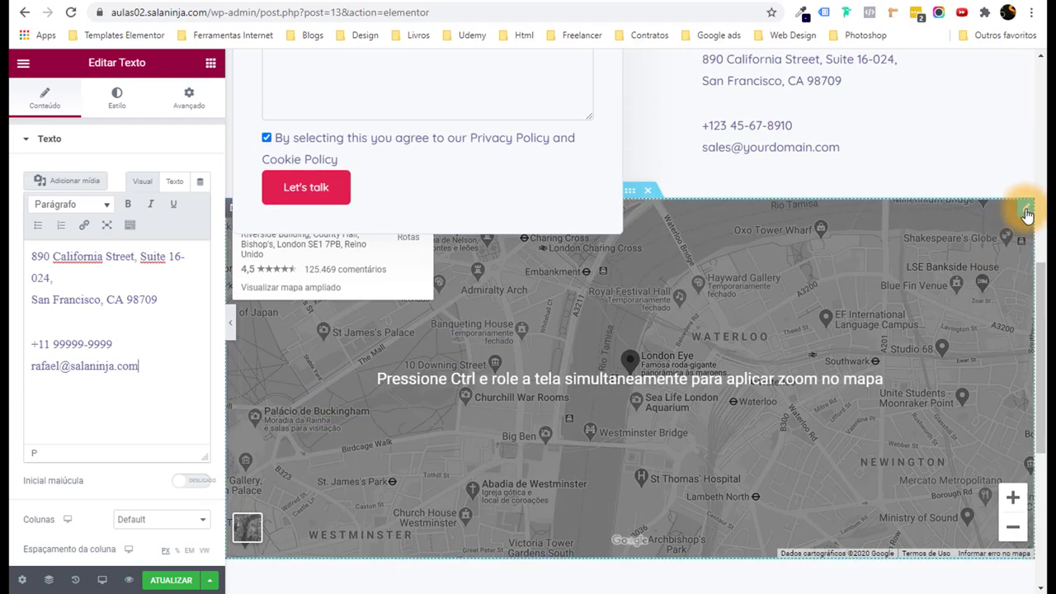
Zoom the Google map to level 18 around the London Eye.
click(1026, 207)
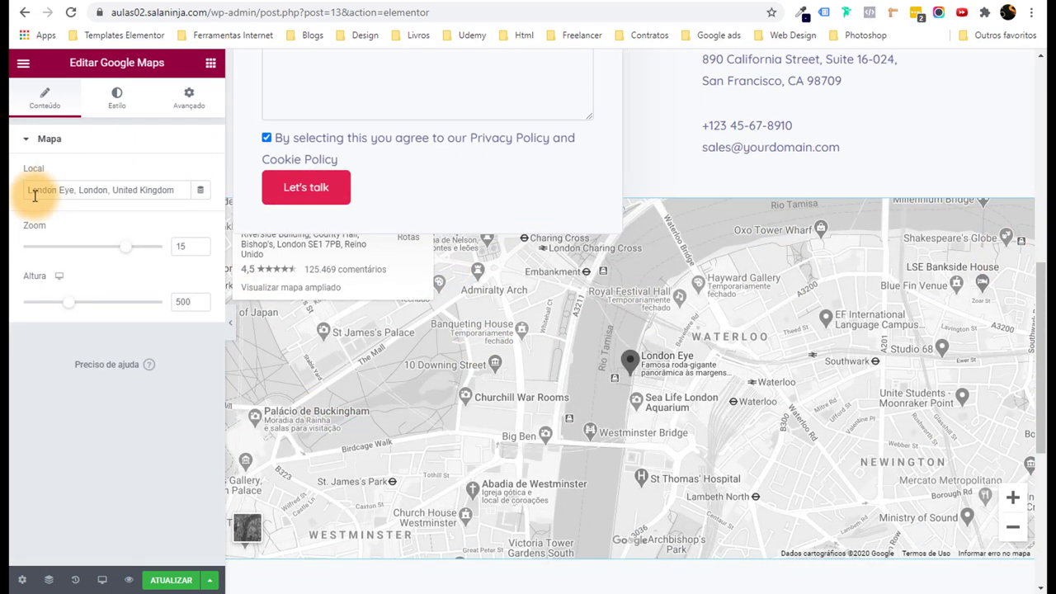
drag(30, 191, 203, 193)
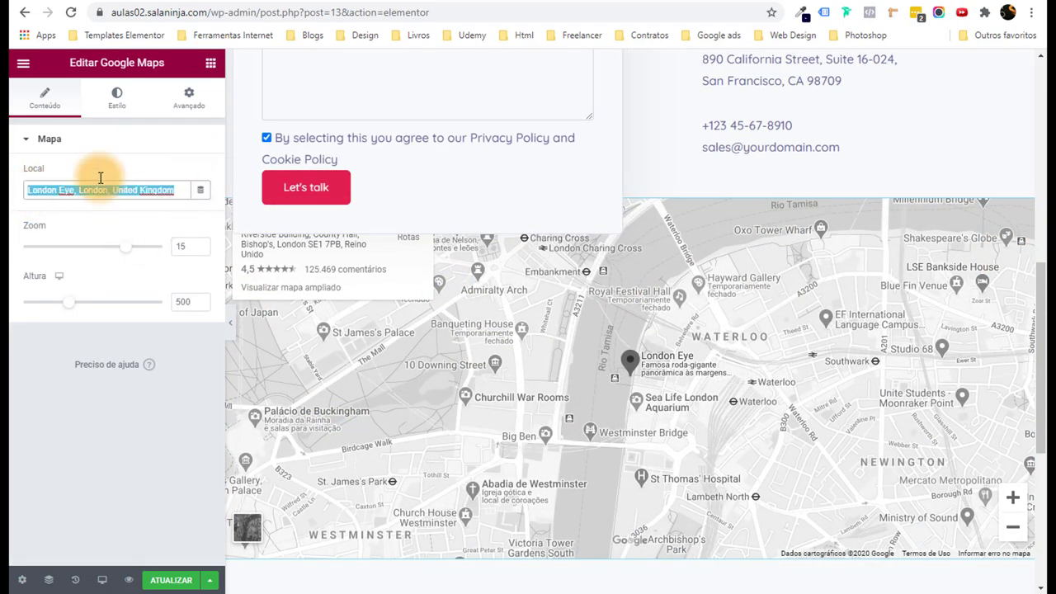
click(127, 252)
drag(137, 253, 141, 253)
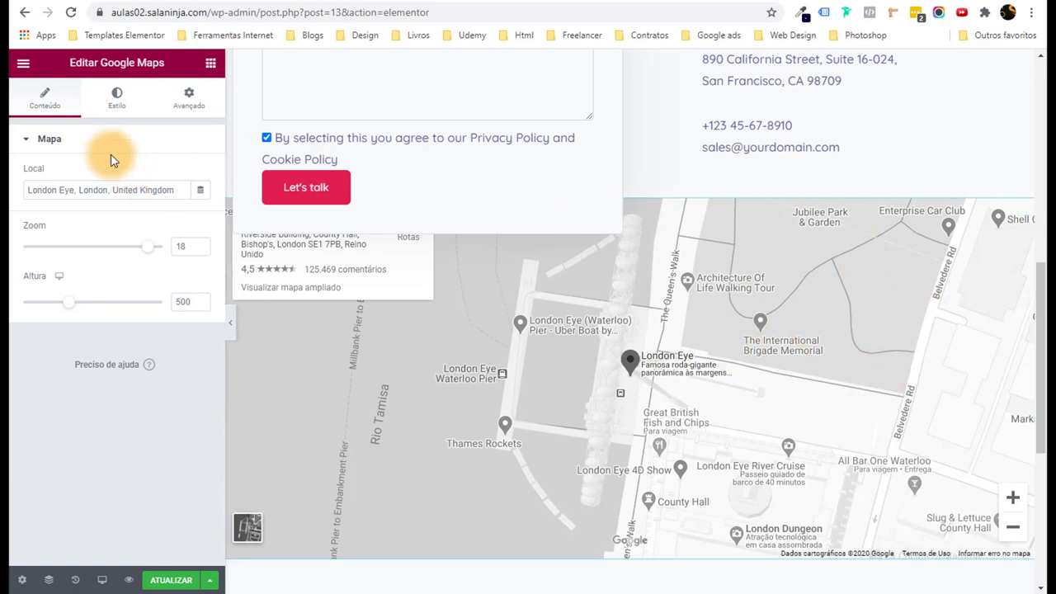
Set the map's CSS filter saturation to 0 so it stays grey.
click(127, 107)
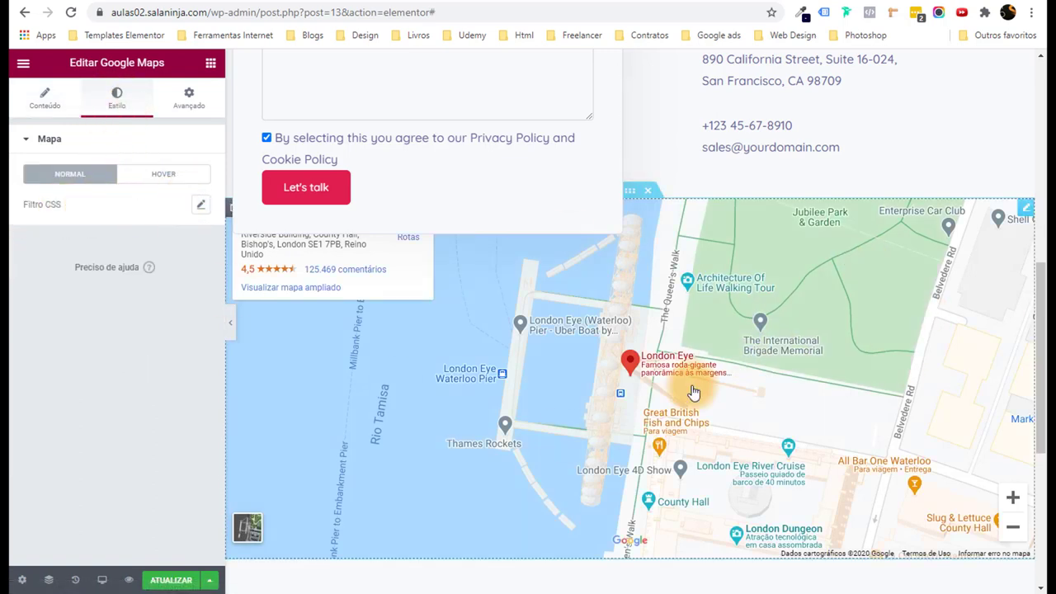
click(200, 205)
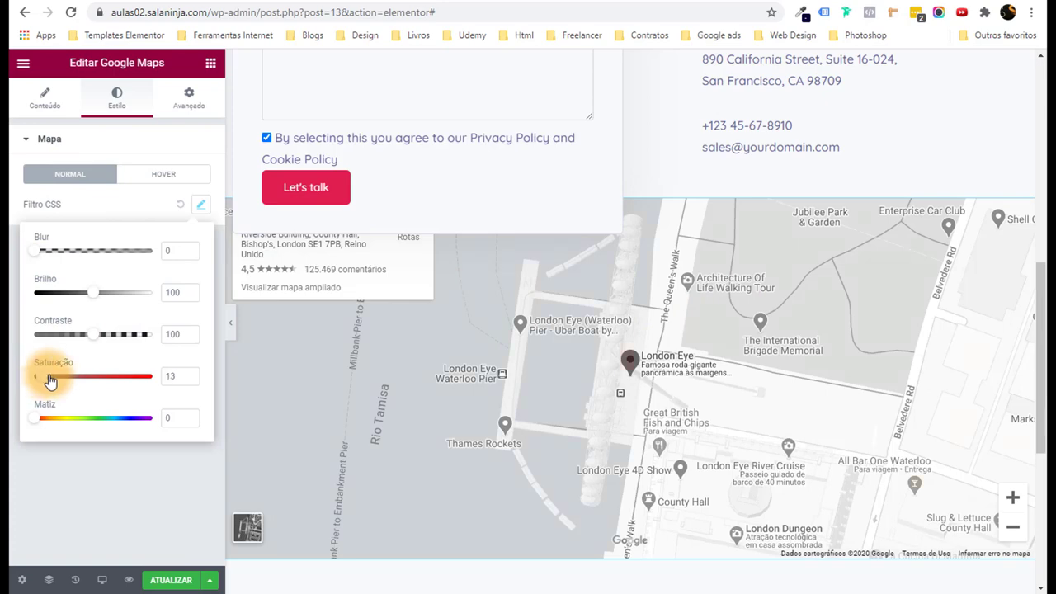
drag(49, 380, 29, 372)
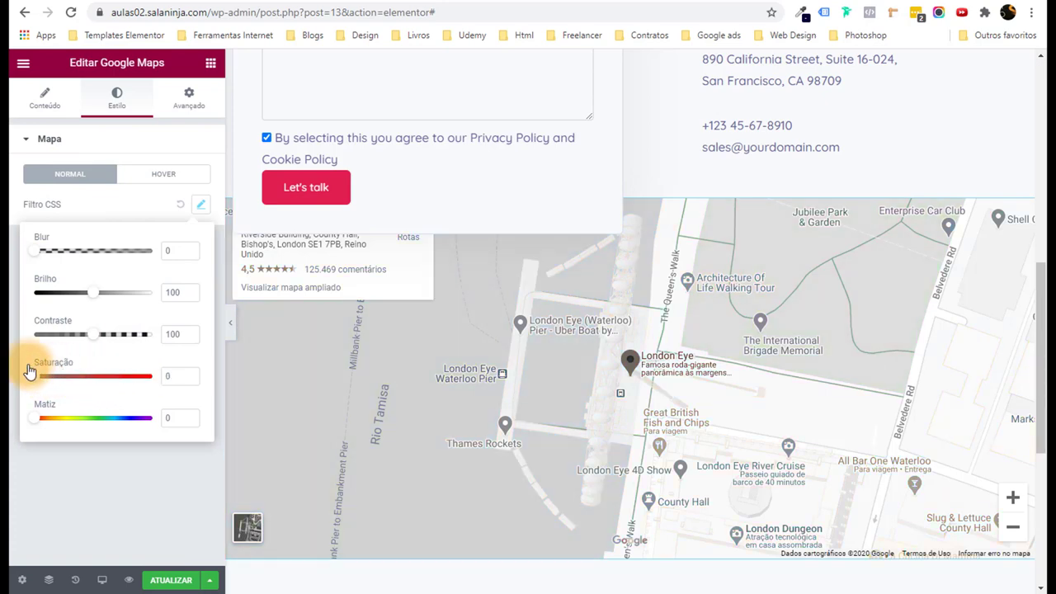
click(10, 352)
scroll(1041, 355, down, 4)
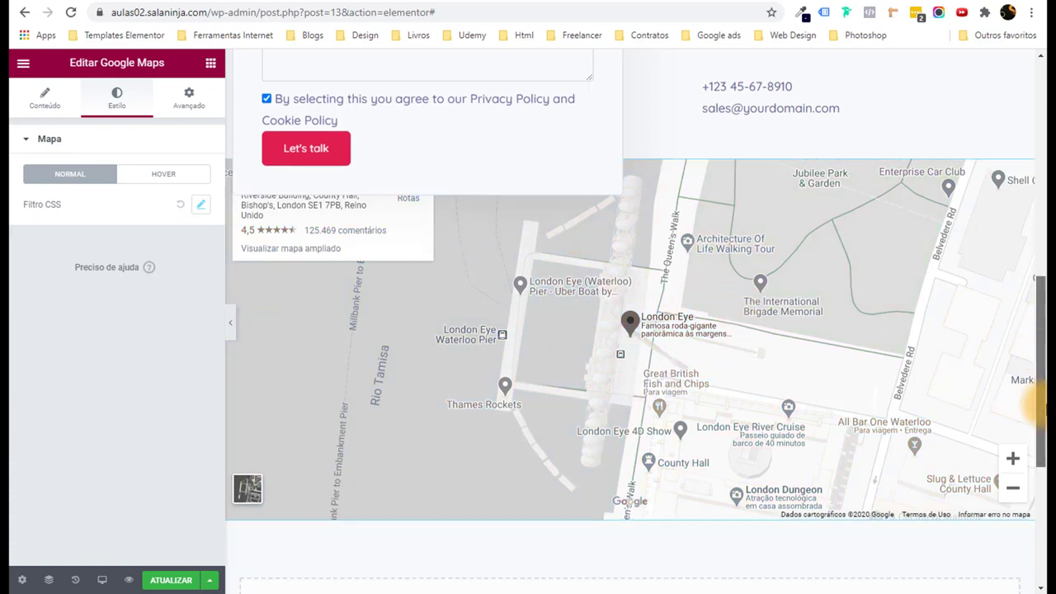
Keep Contact Form Demo (#1) in the Fluent Form widget and exit via Sair para o painel.
scroll(1039, 334, up, 10)
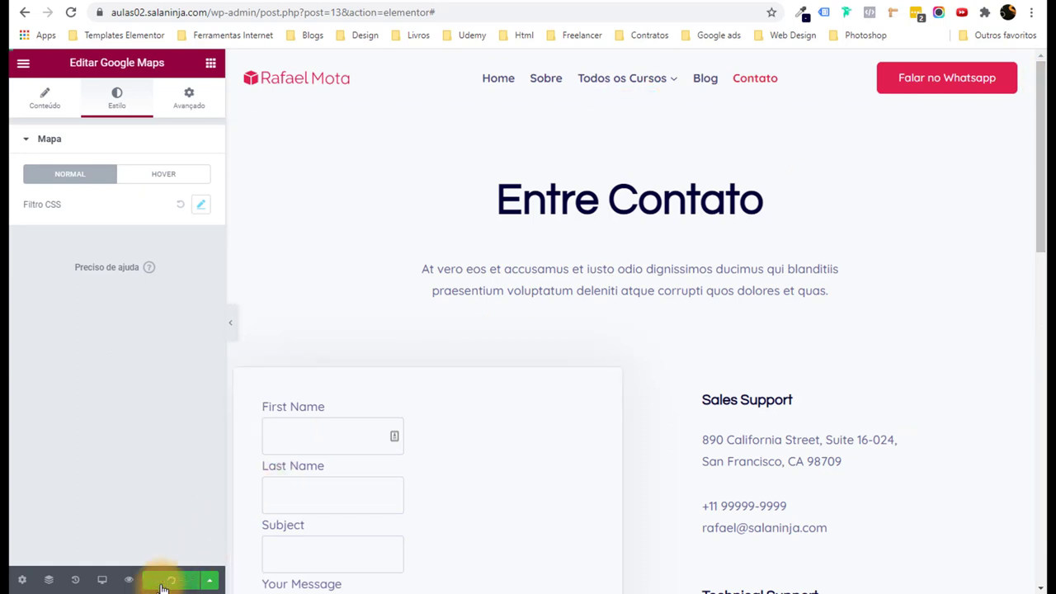
scroll(540, 379, down, 5)
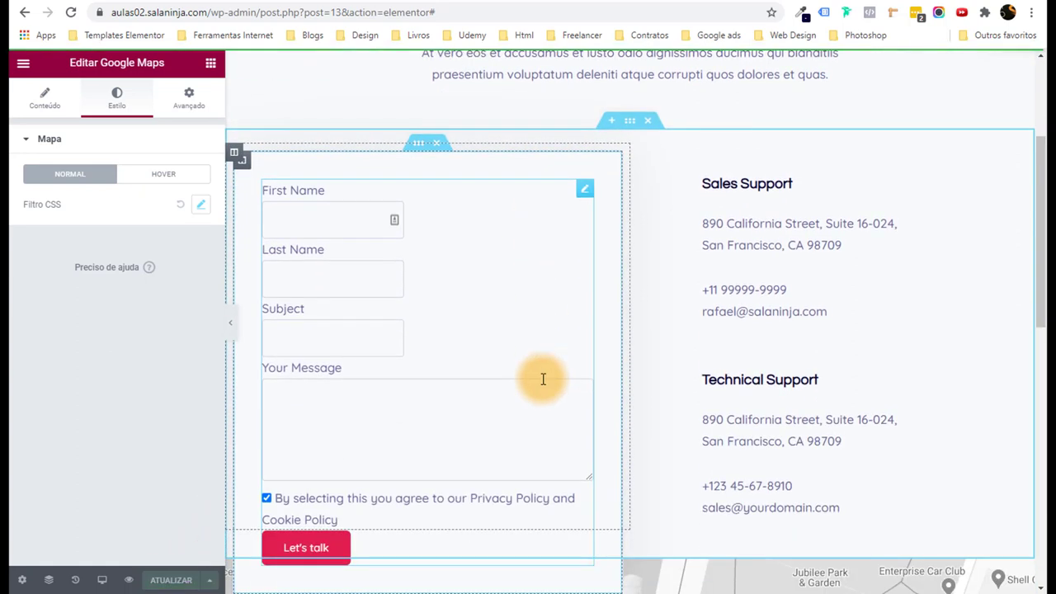
scroll(314, 241, up, 1)
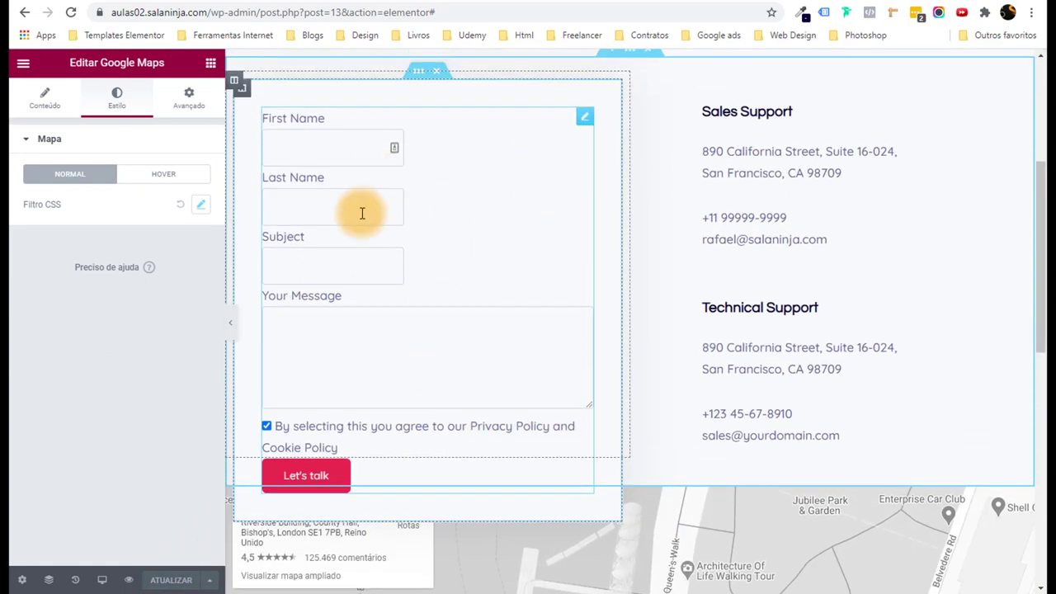
click(585, 120)
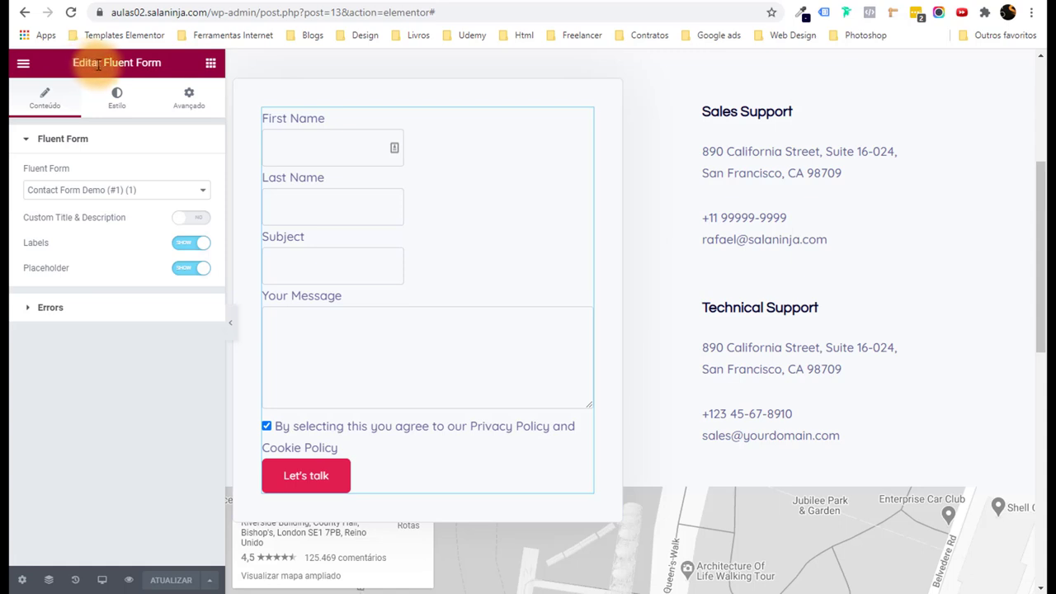
drag(98, 64, 161, 68)
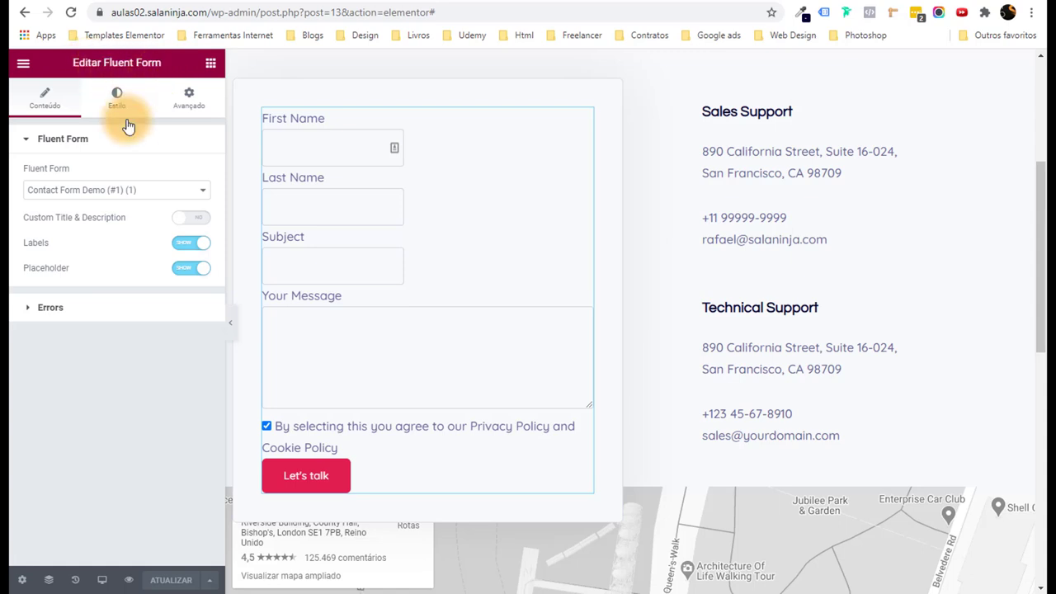
click(52, 192)
click(13, 212)
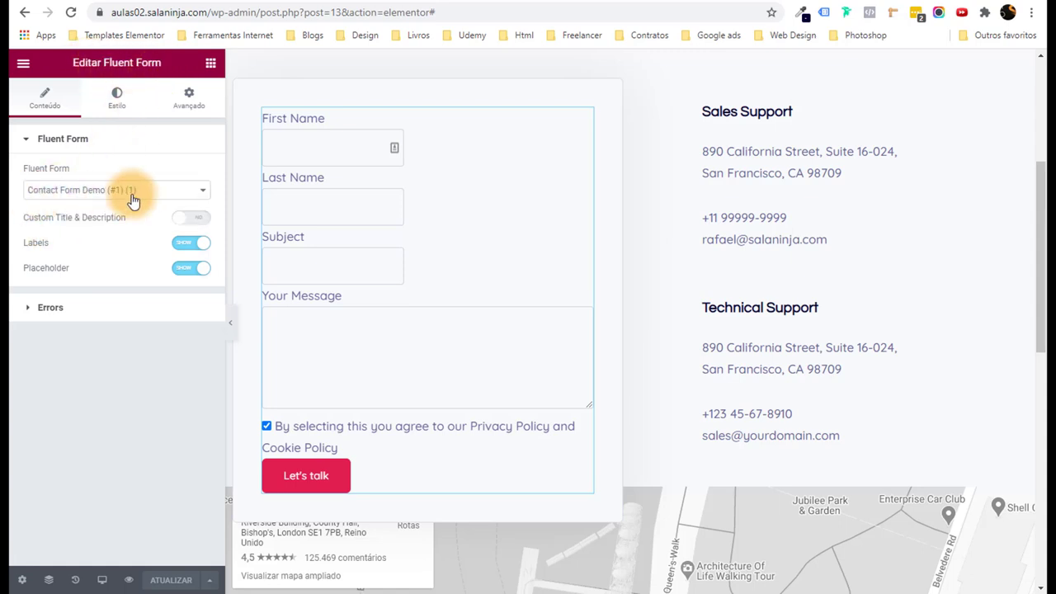
click(23, 63)
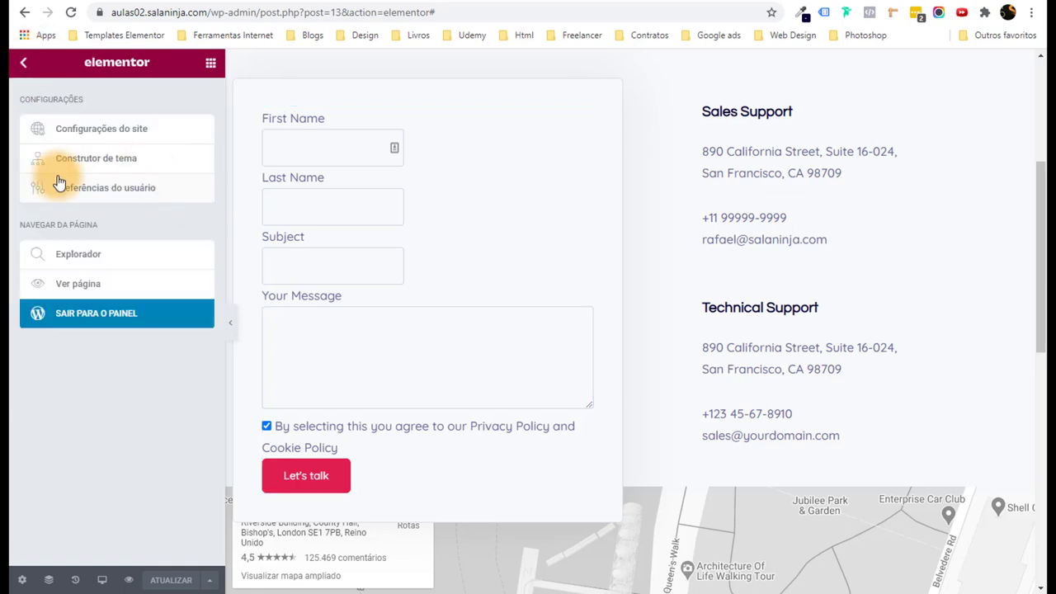
click(91, 317)
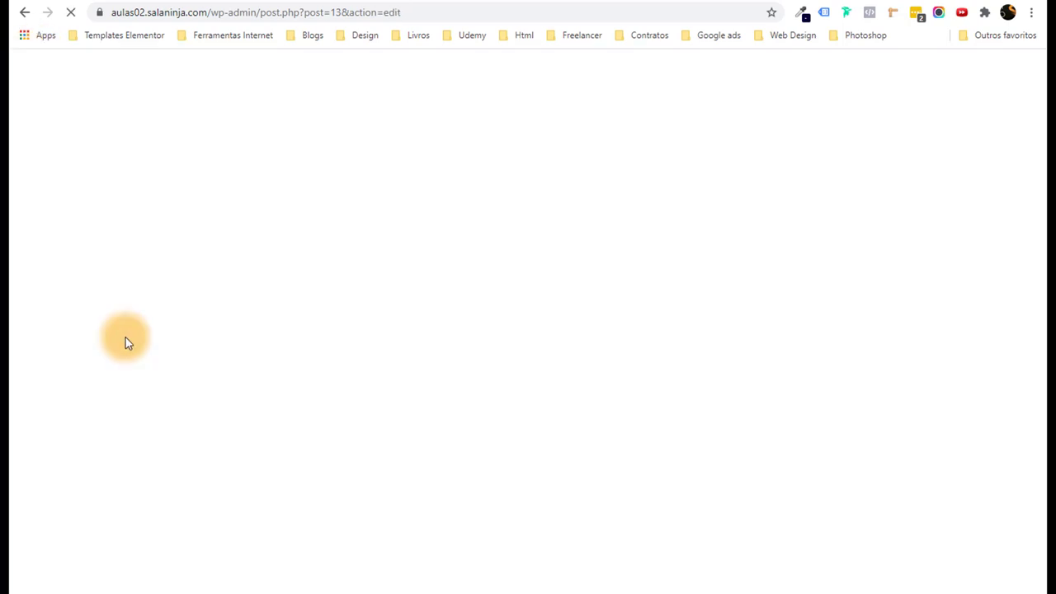
Go to Plugins instalados and deactivate the Fluent Forms plugin.
click(29, 80)
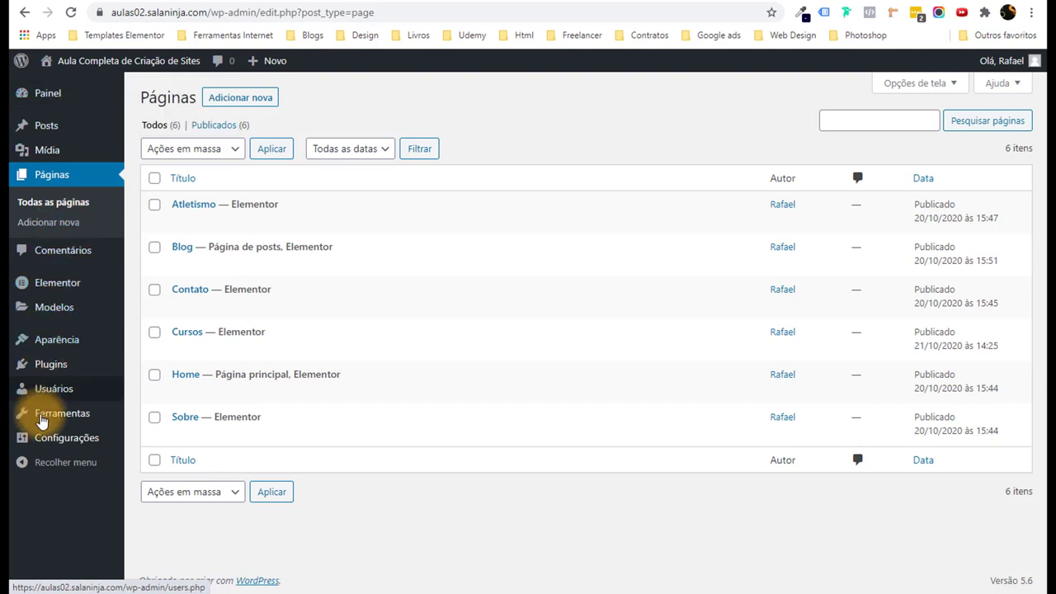
click(55, 370)
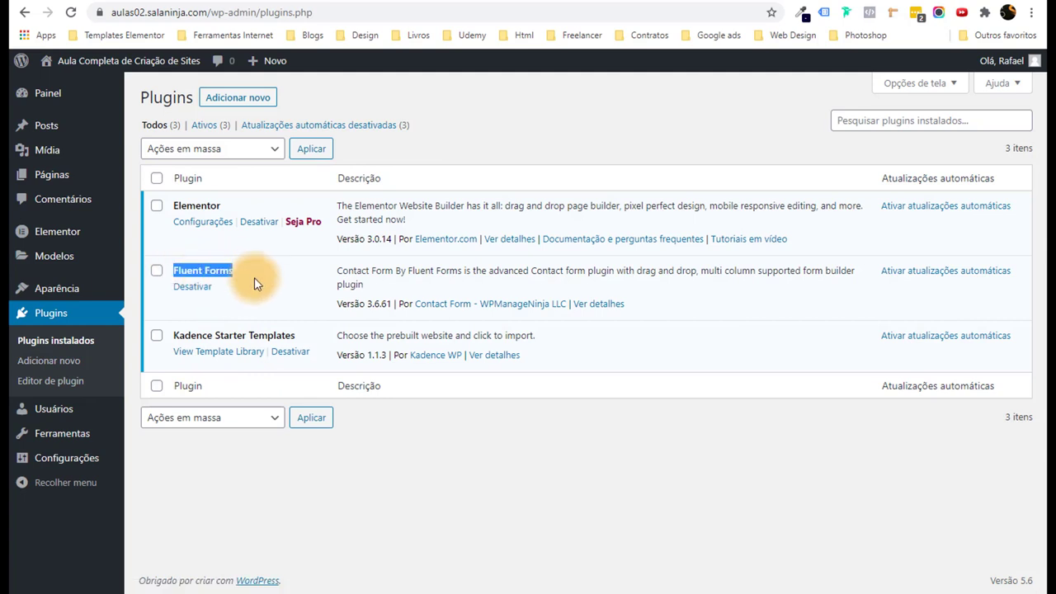
click(201, 288)
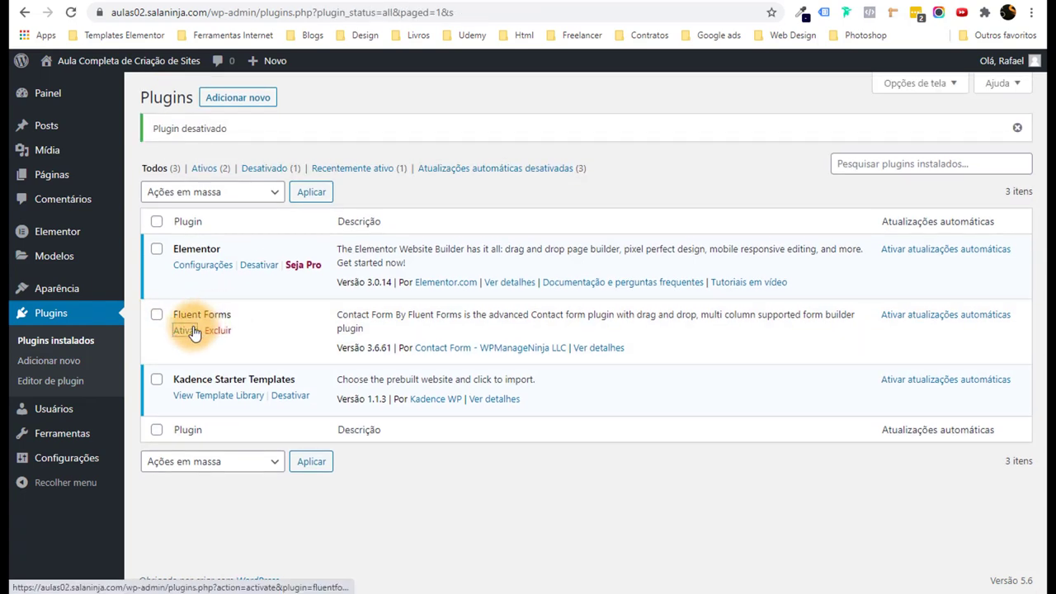
Reactivate Fluent Forms and open Contact Form Demo (#1) in the form editor.
click(184, 329)
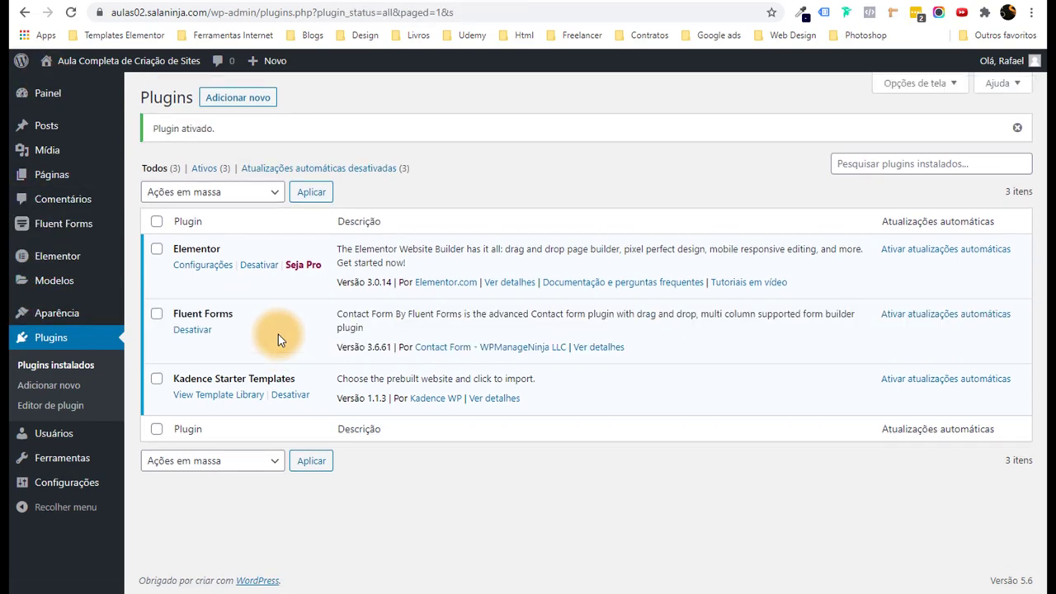
mouse_move(56, 231)
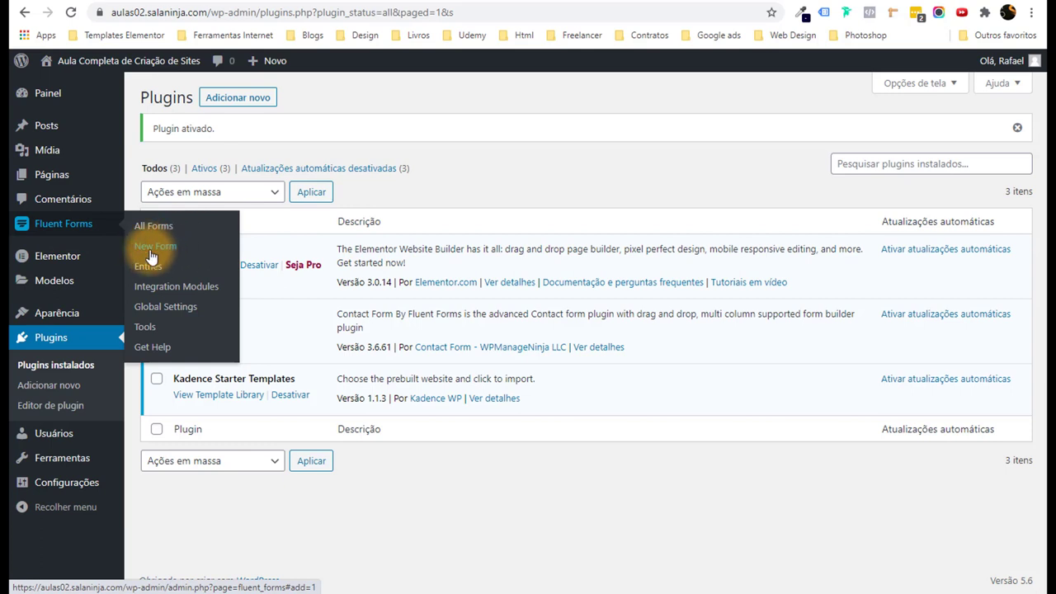
click(219, 295)
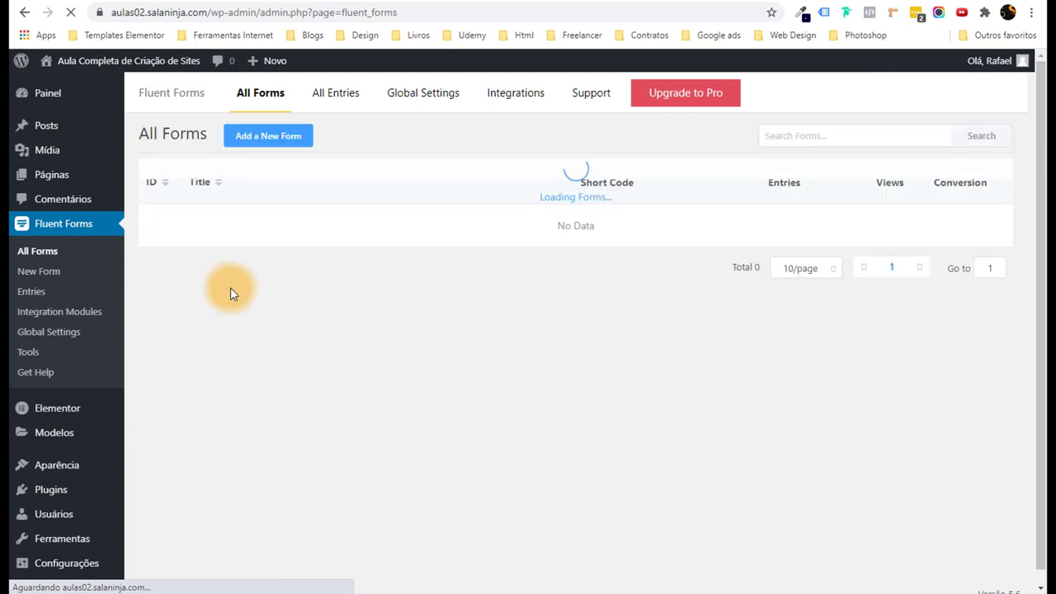
mouse_move(251, 241)
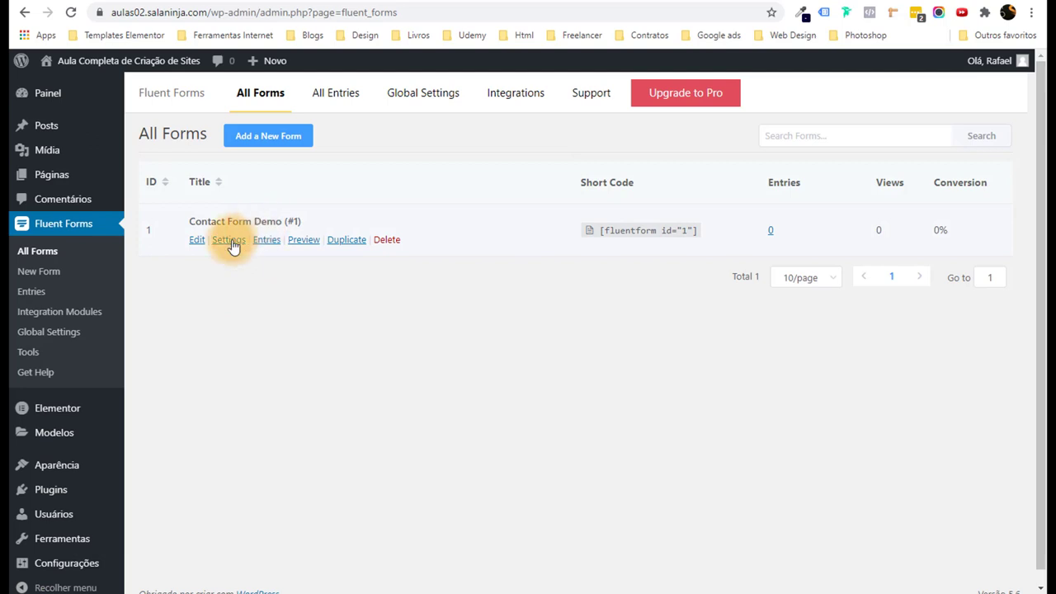
click(229, 242)
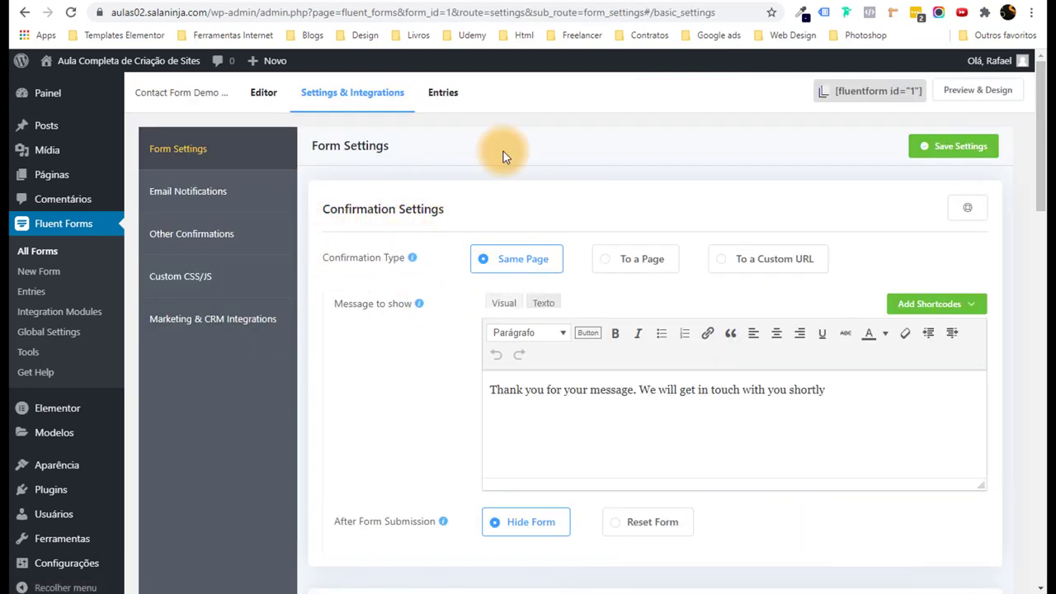
click(264, 107)
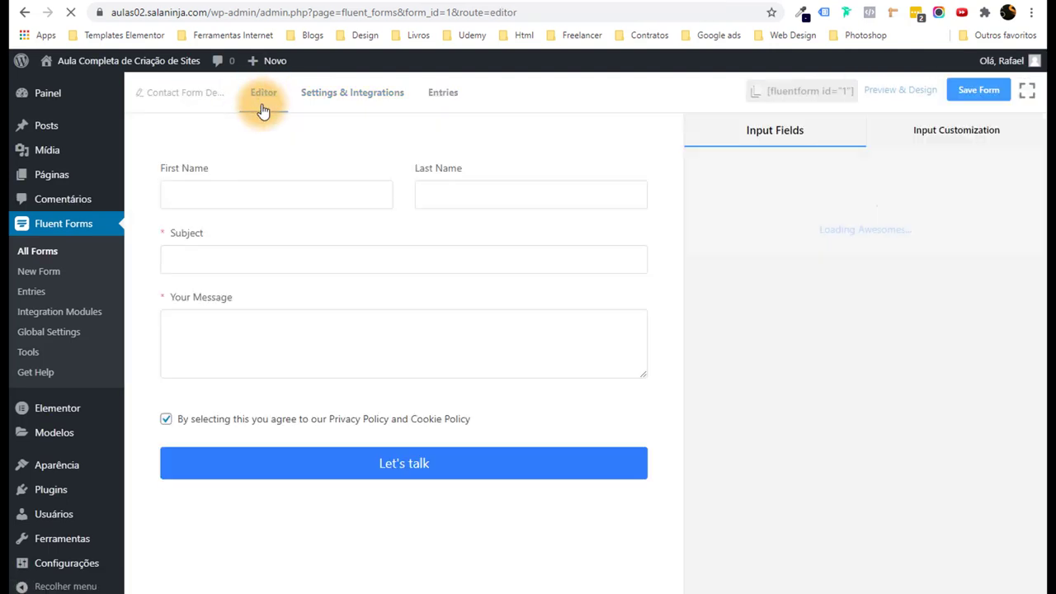
Relabel the First Name and Last Name fields to Nome and Sobrenome.
mouse_move(187, 175)
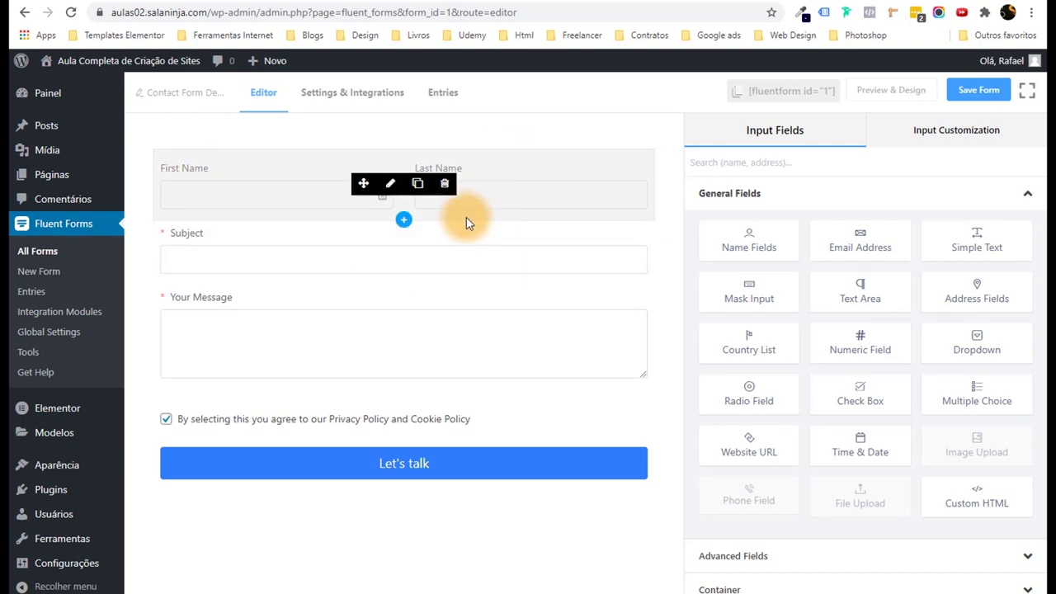
click(404, 197)
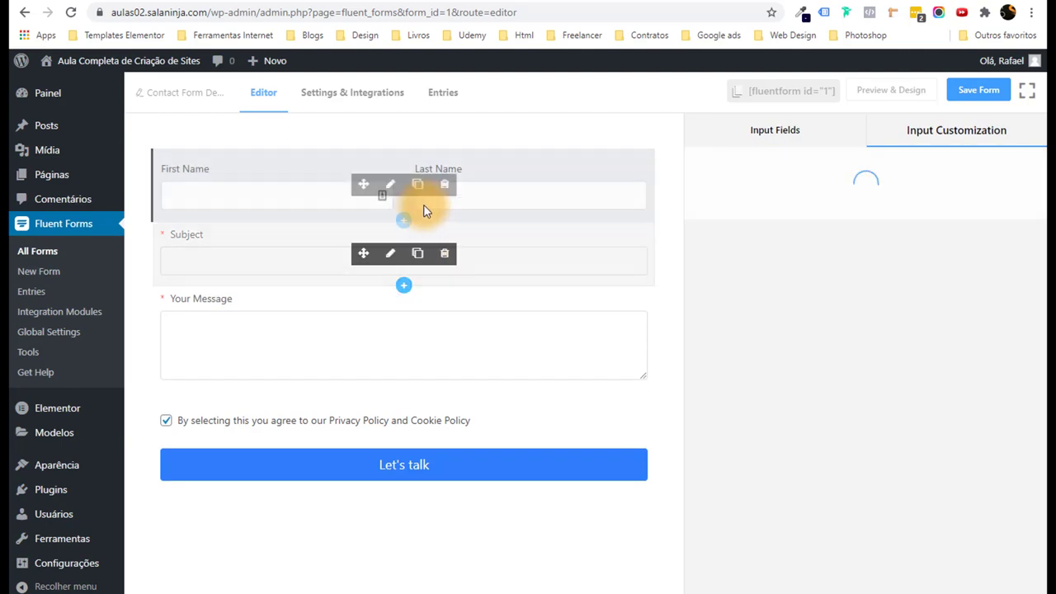
drag(789, 221, 708, 221)
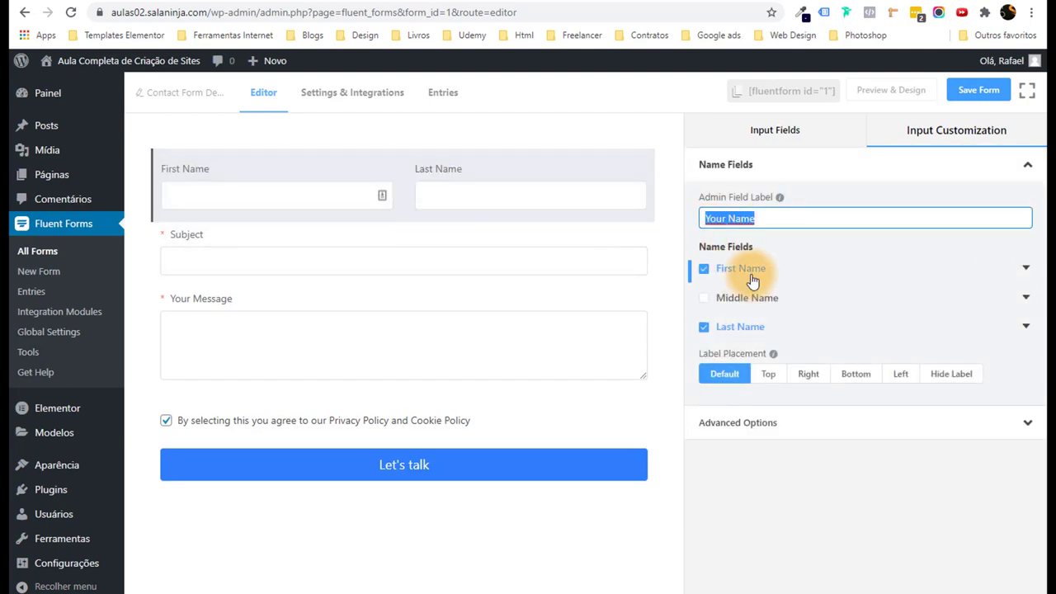
click(1023, 272)
drag(859, 305, 756, 308)
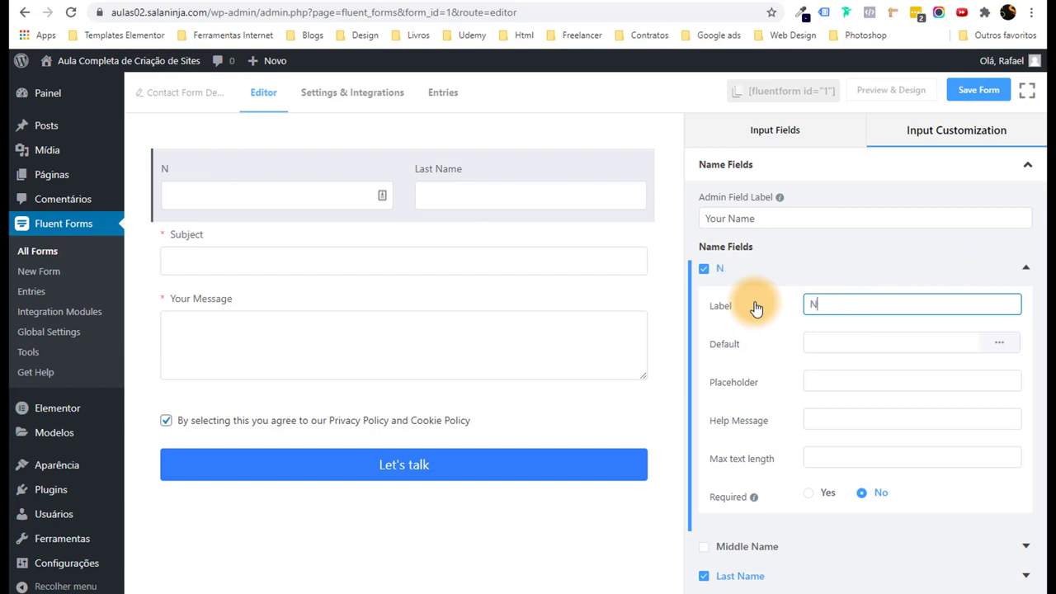
scroll(783, 395, down, 1)
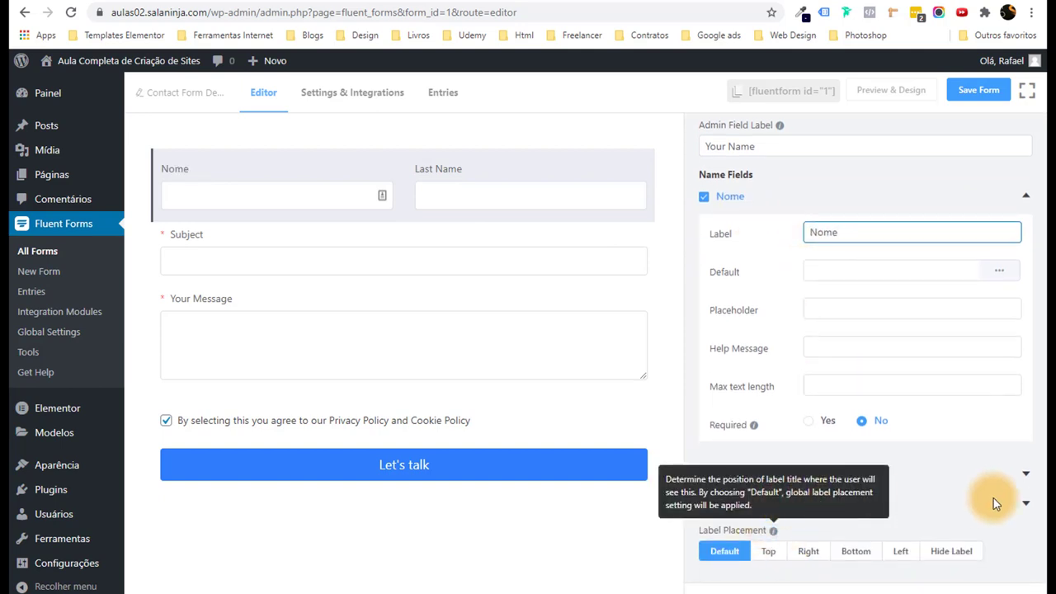
click(1027, 503)
scroll(849, 421, down, 3)
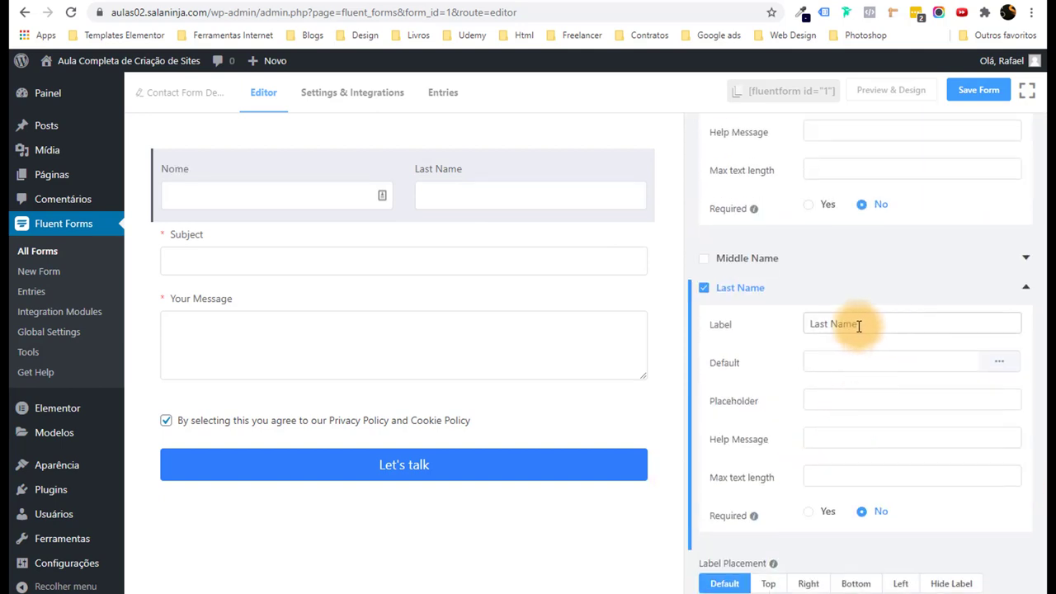
drag(859, 325, 739, 330)
text(Sobrenome)
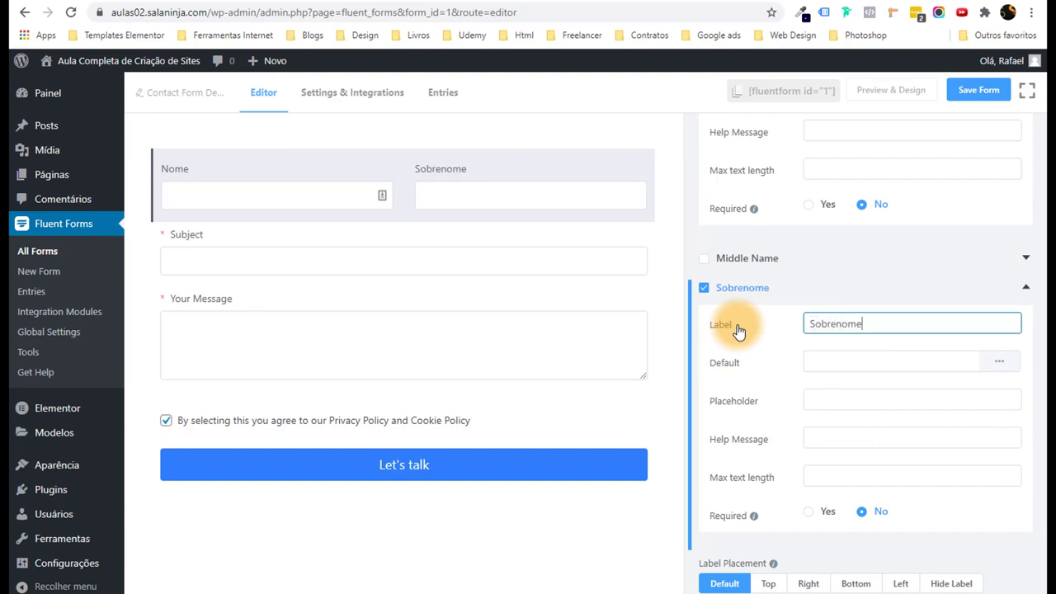
Relabel the Subject and Your Message fields to Assunto and Mensagem.
mouse_move(323, 280)
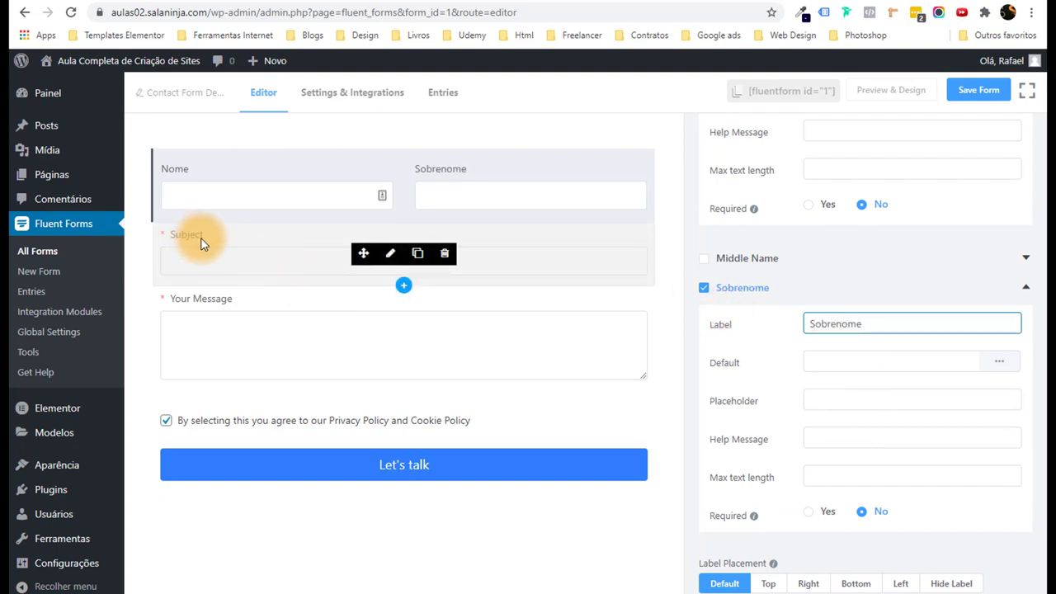
click(389, 254)
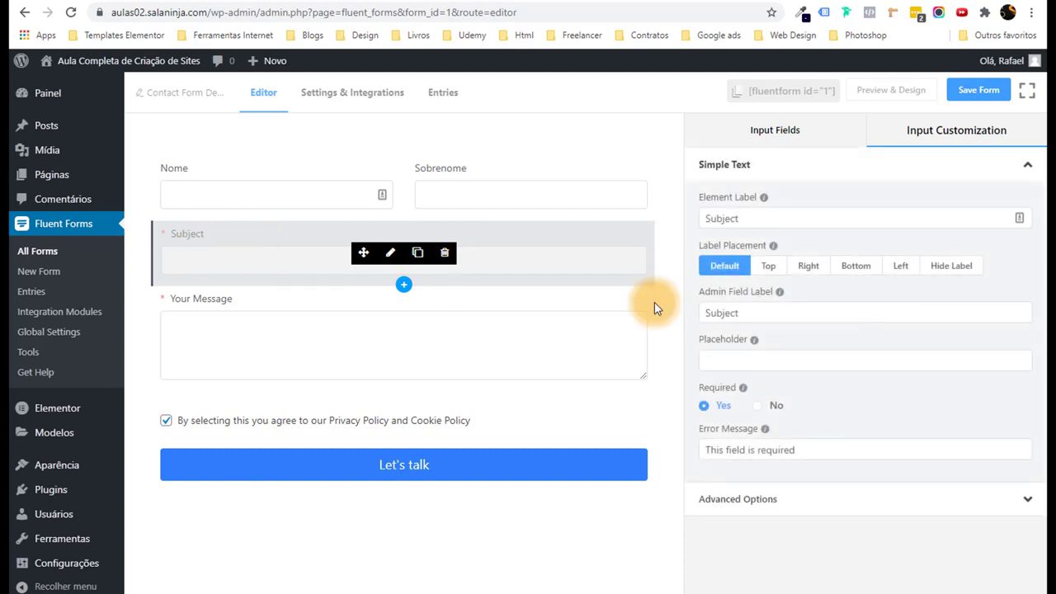
click(864, 216)
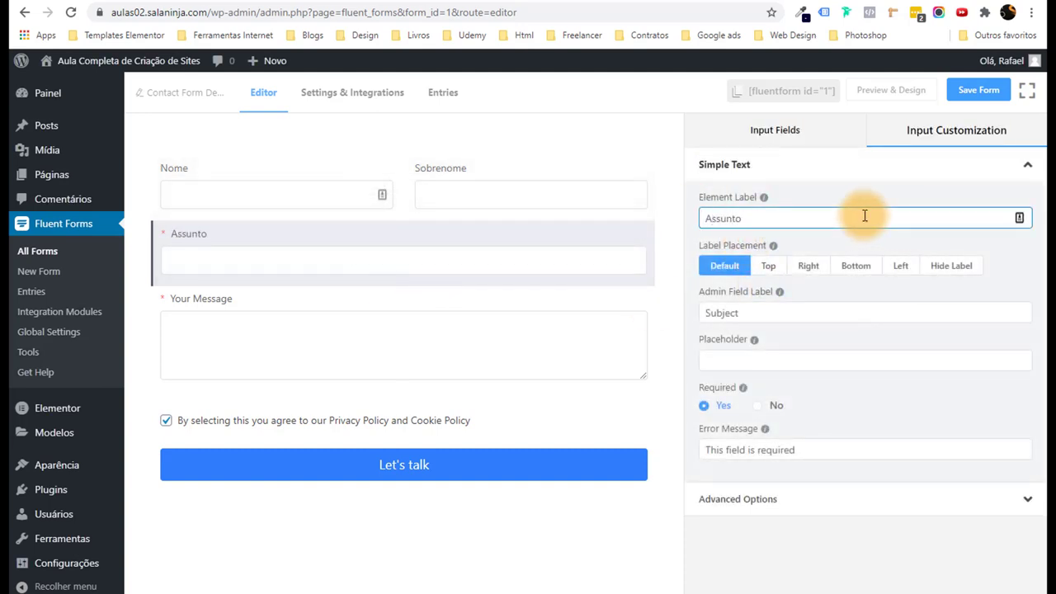
mouse_move(438, 372)
click(391, 339)
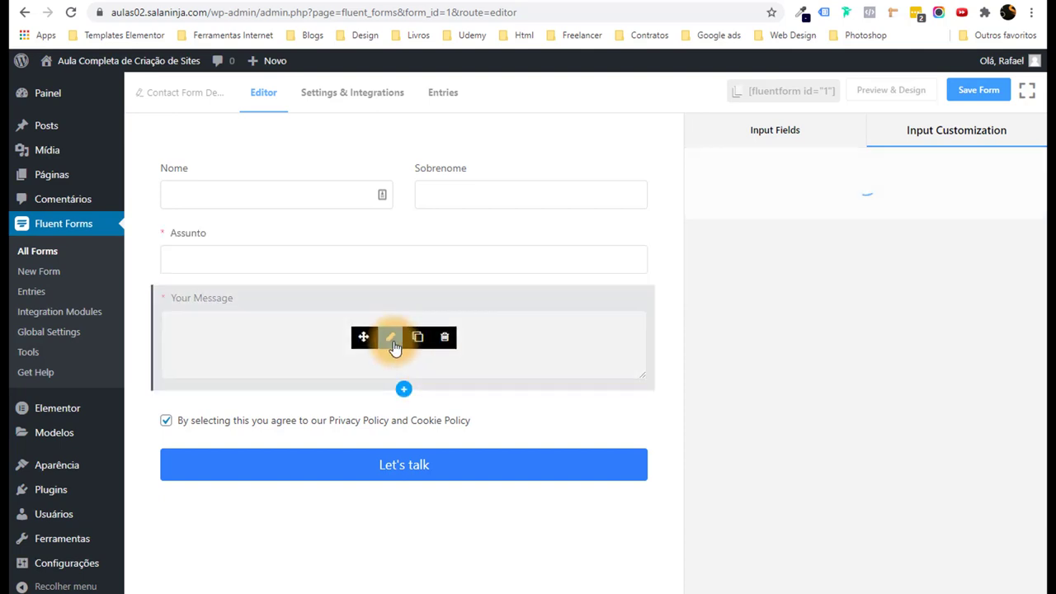
drag(785, 218, 620, 207)
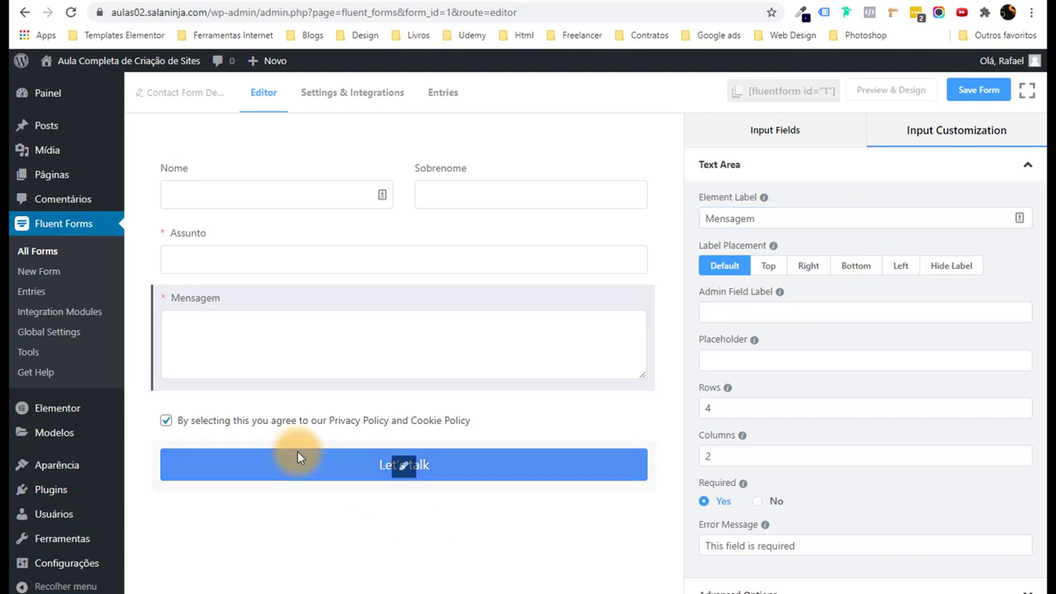
Delete the privacy-policy consent checkbox field from the form.
mouse_move(407, 420)
click(264, 420)
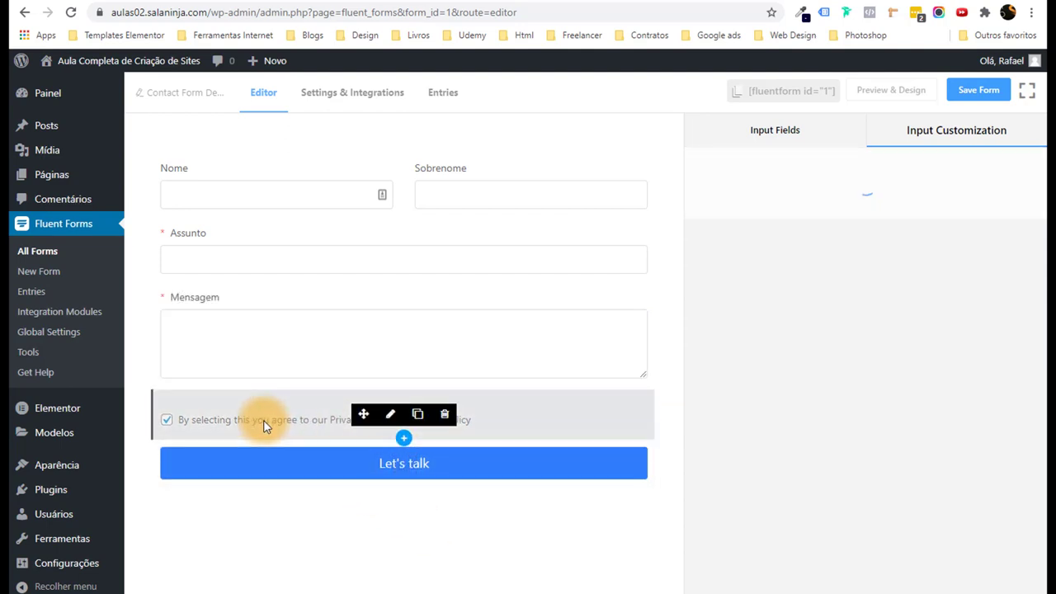
click(445, 415)
click(560, 231)
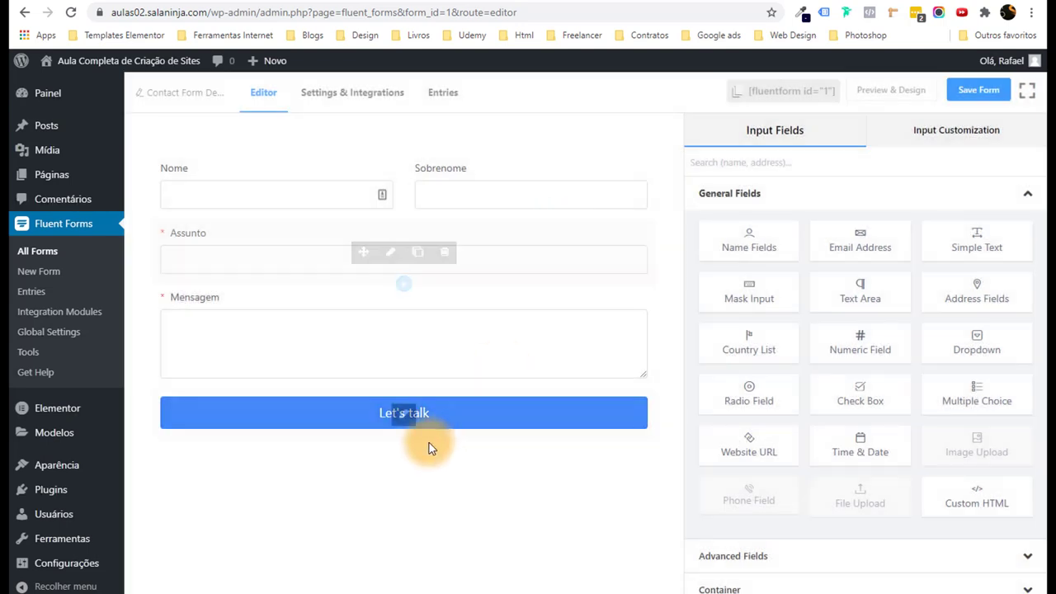
Change the submit button text from Let's talk to Enviar.
click(408, 424)
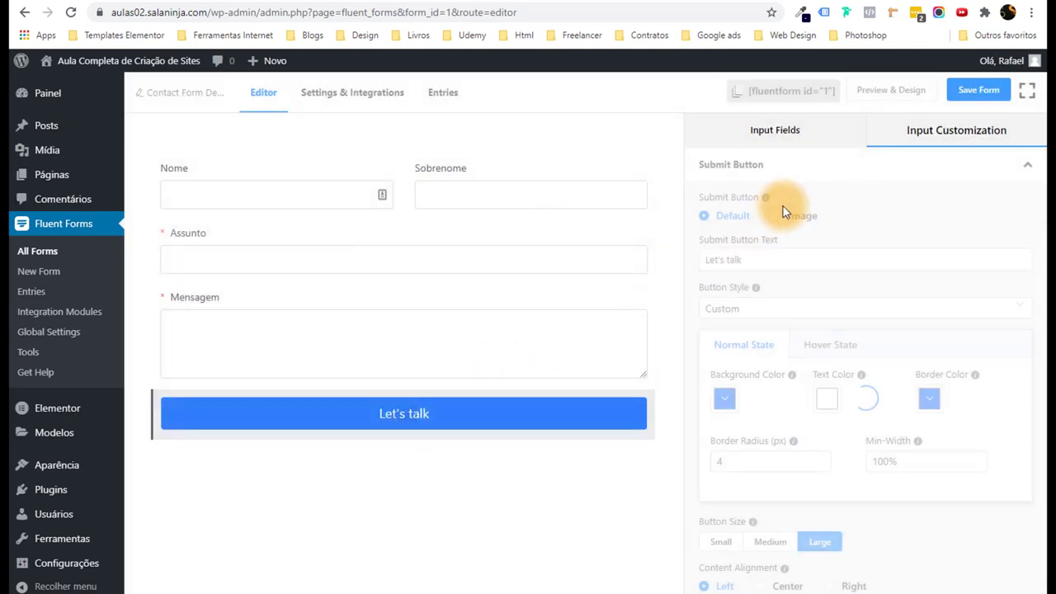
drag(768, 264, 693, 256)
text(Enviar)
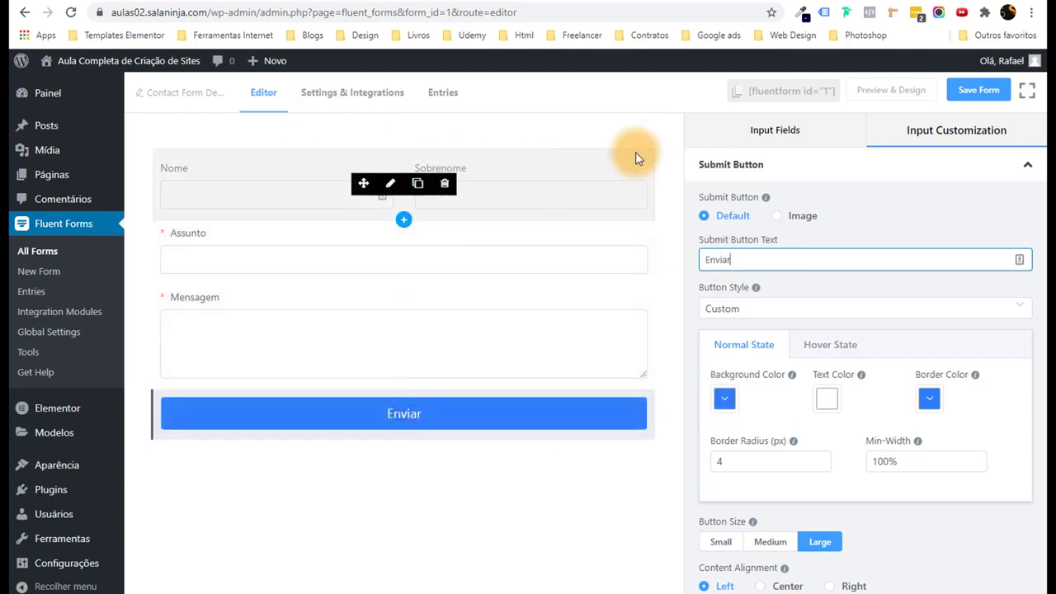
Add a trial checkbox field above the Enviar button, then delete it.
click(742, 131)
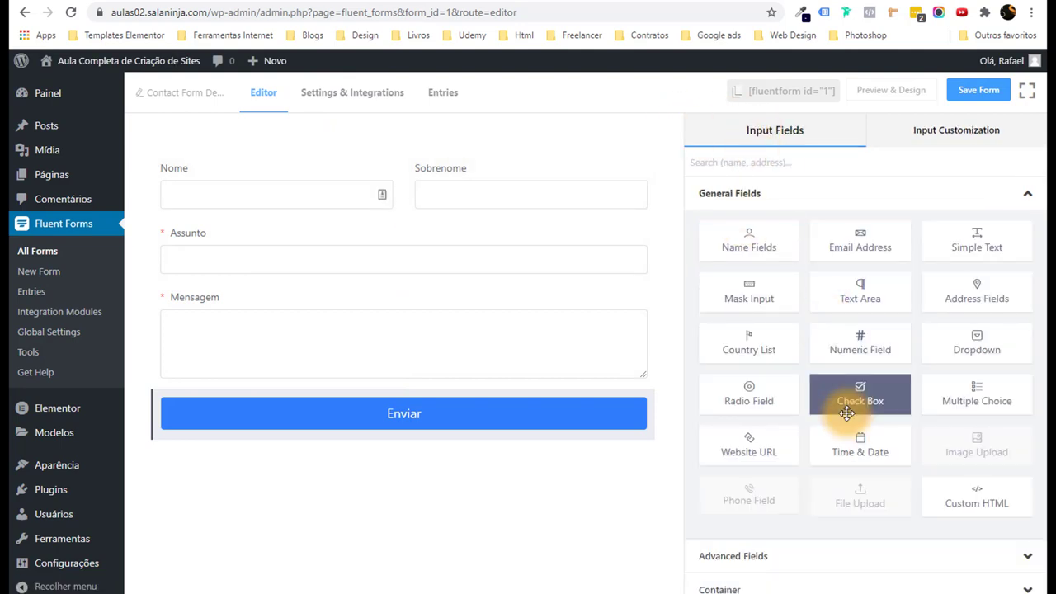
scroll(861, 424, down, 1)
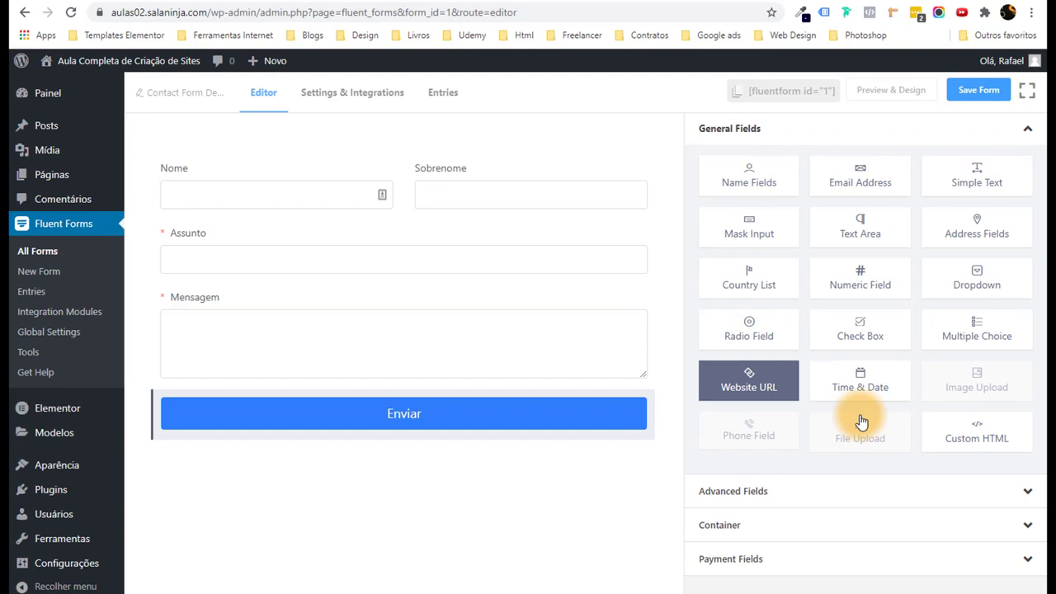
click(874, 306)
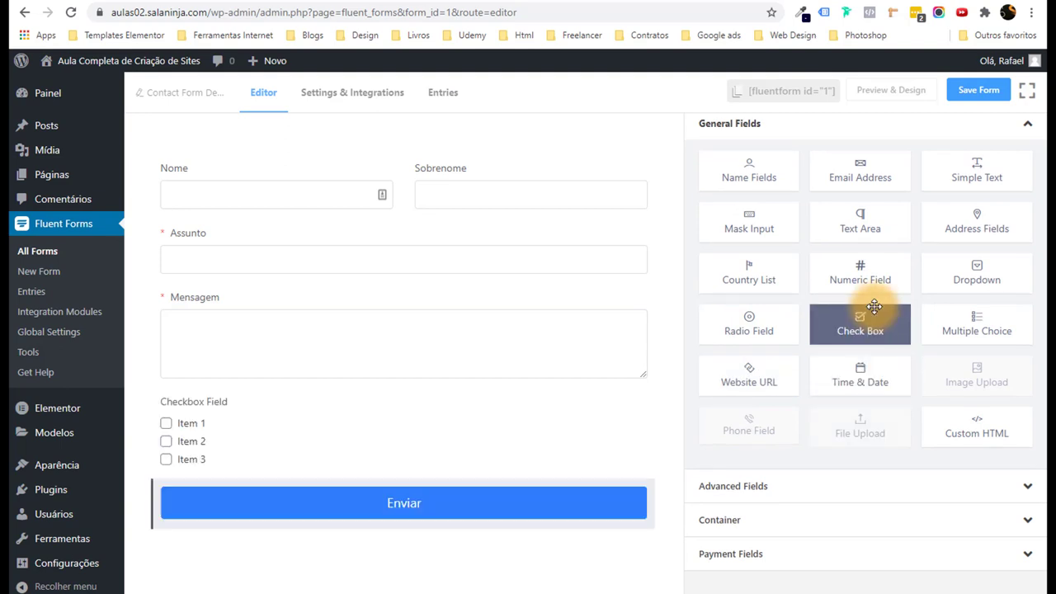
click(219, 424)
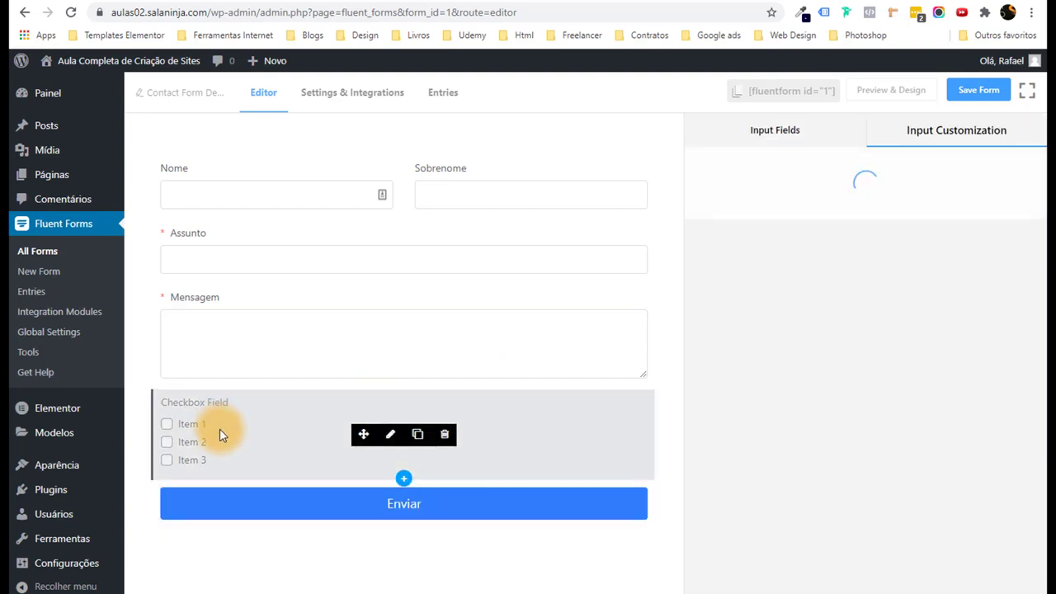
click(442, 435)
click(582, 233)
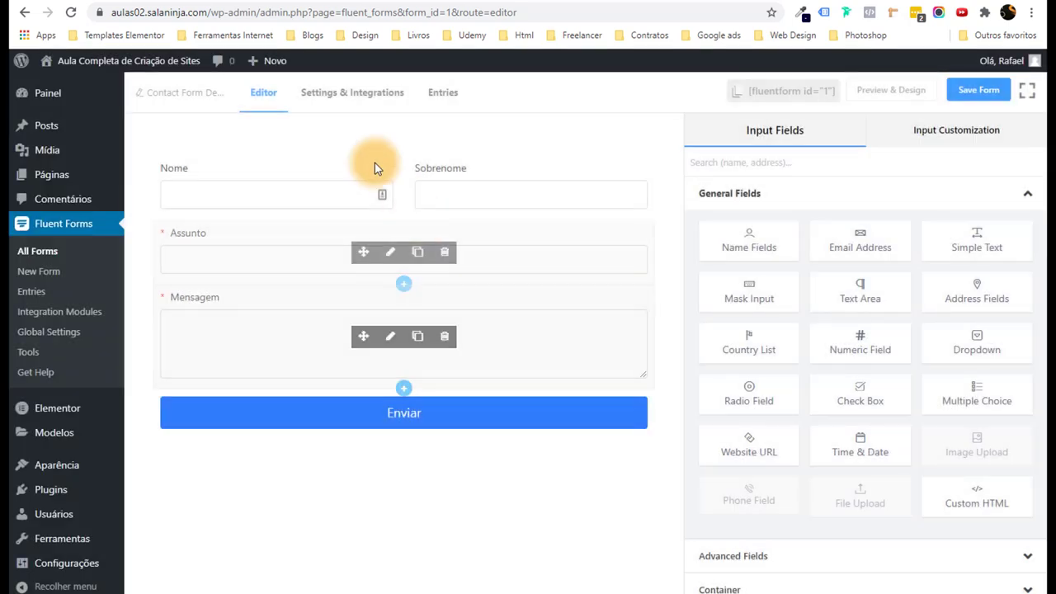
Stay on the editor page and save Contact Form Demo with its four fields.
click(347, 105)
click(632, 99)
click(971, 89)
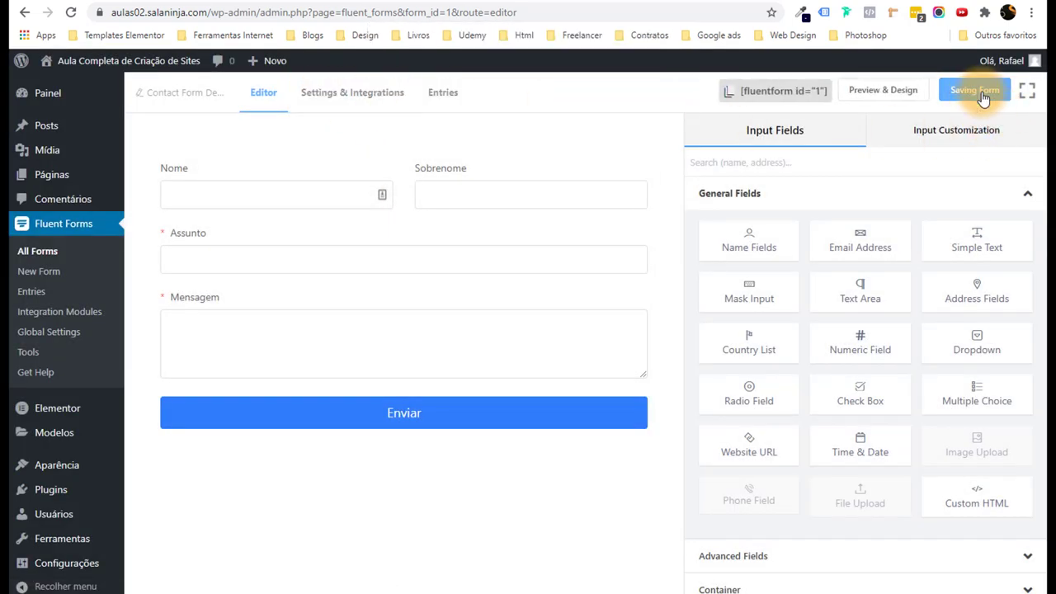
In Settings & Integrations, copy the English confirmation message.
click(354, 105)
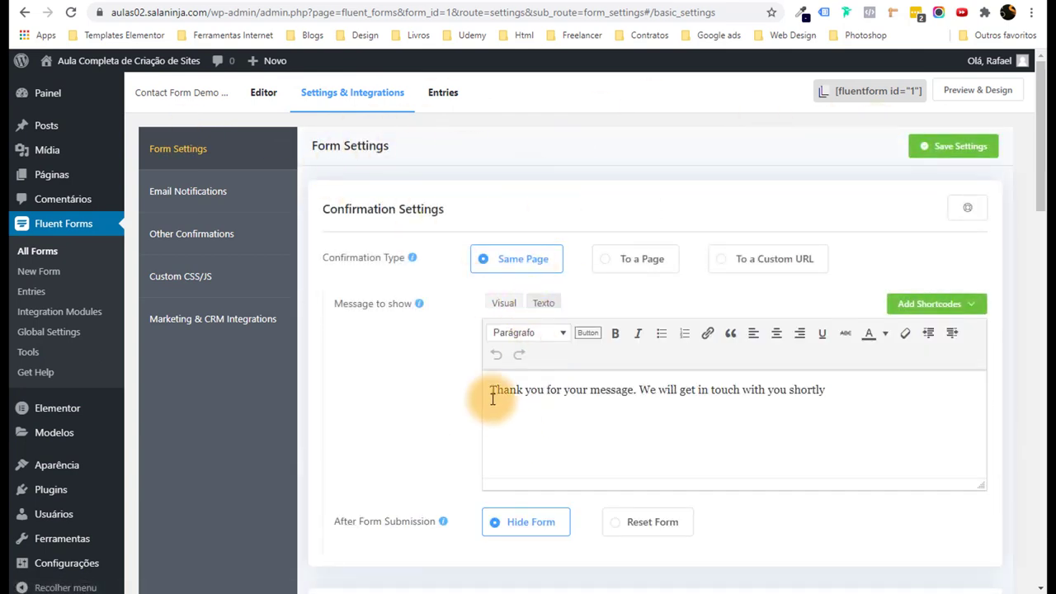
drag(491, 391, 856, 406)
key(ctrl+c)
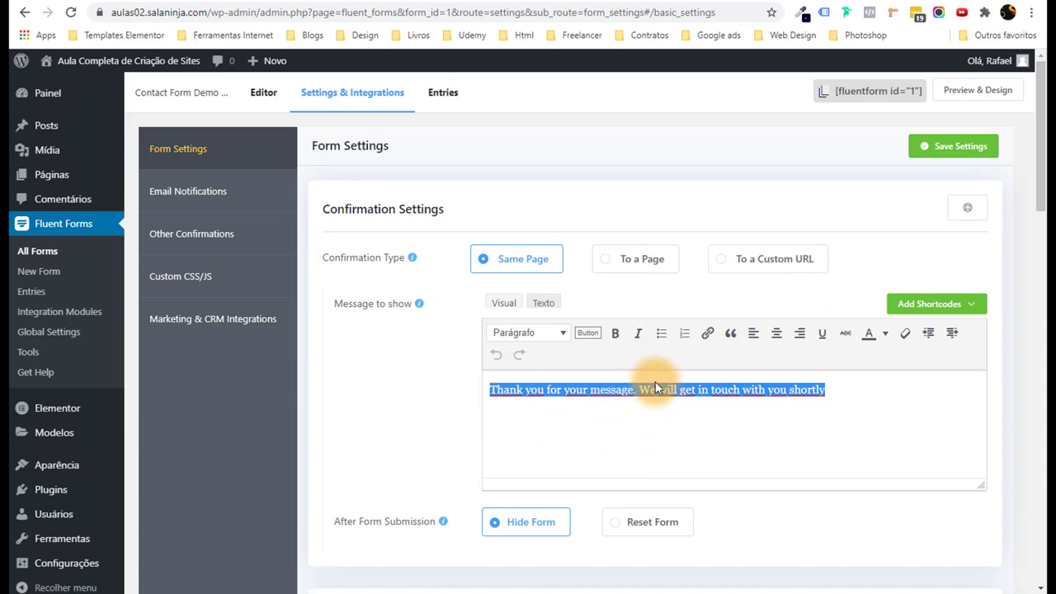
right_click(633, 388)
click(668, 161)
right_click(589, 384)
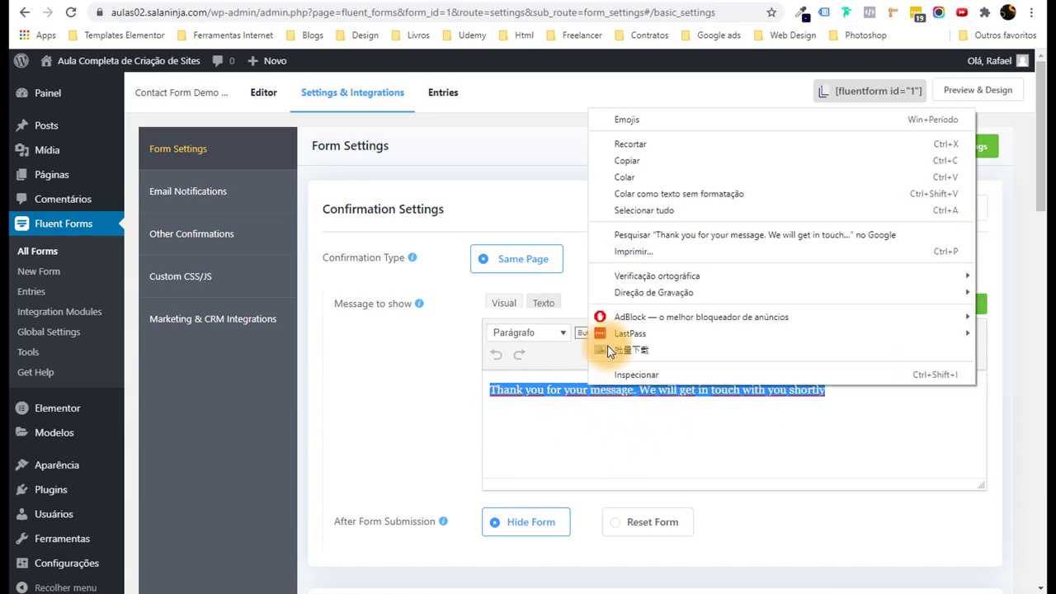
click(643, 160)
Translate it in Google Translate and paste 'Obrigado pela sua mensagem...' over the English text.
key(ctrl+Tab)
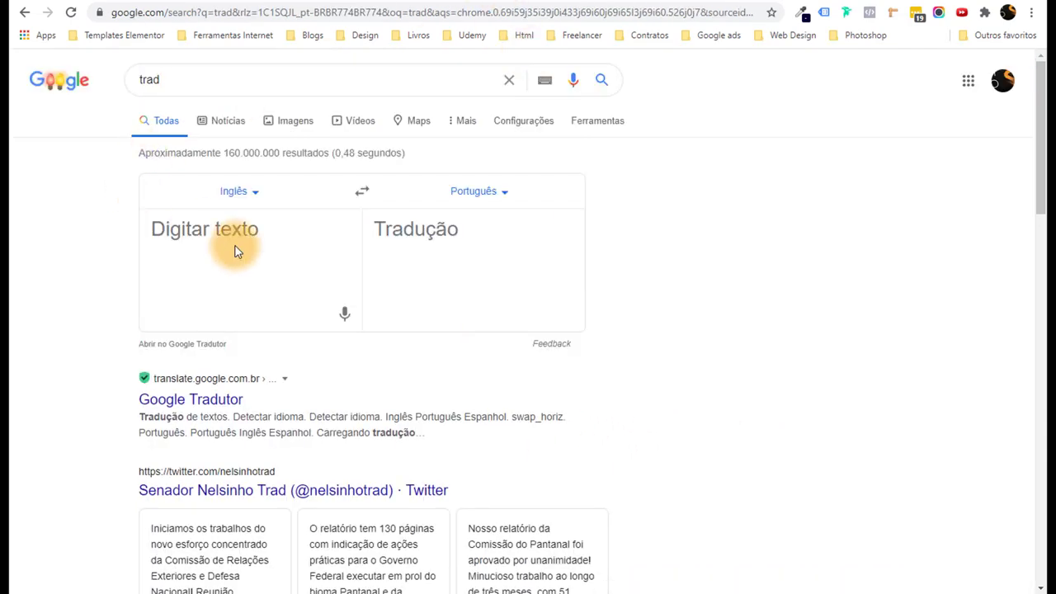
click(243, 229)
key(ctrl+v)
click(568, 421)
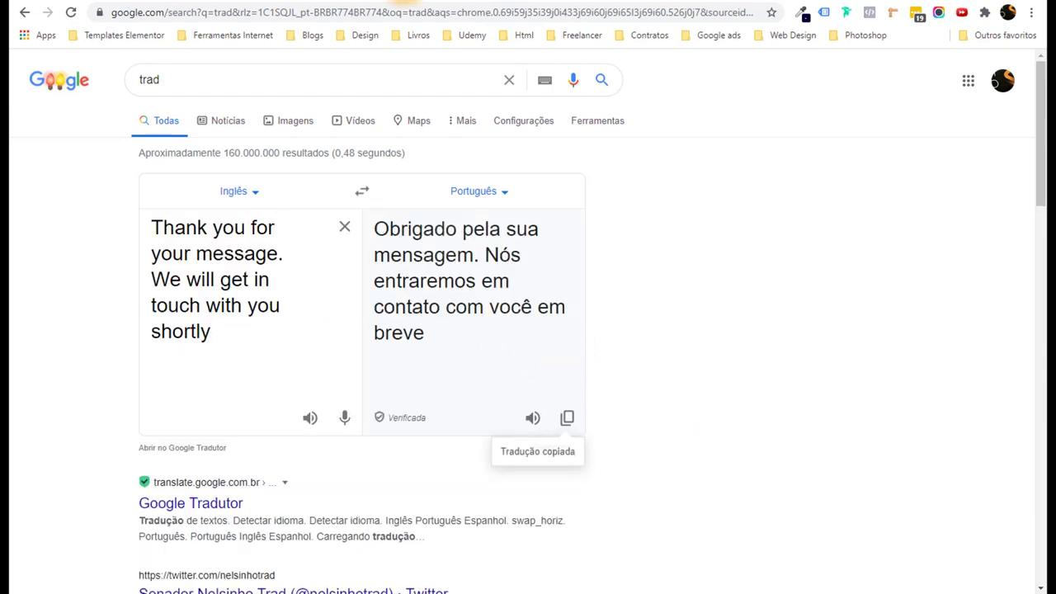
key(ctrl+Tab)
key(ctrl+v)
Save Contact Form Demo's settings, keeping the Portuguese same-page confirmation and hide-form options.
scroll(715, 462, down, 9)
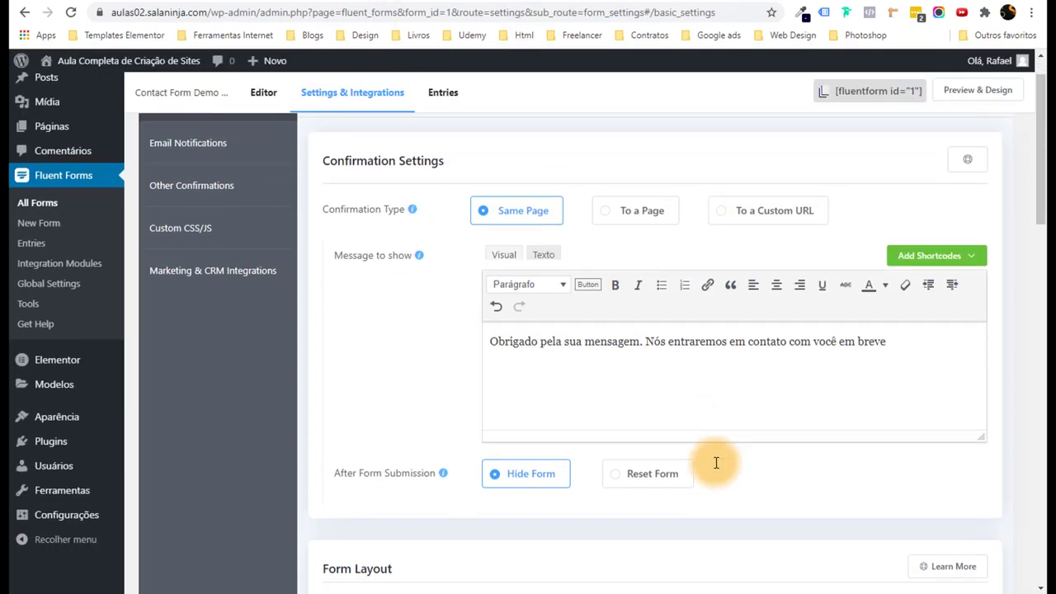
scroll(713, 464, down, 8)
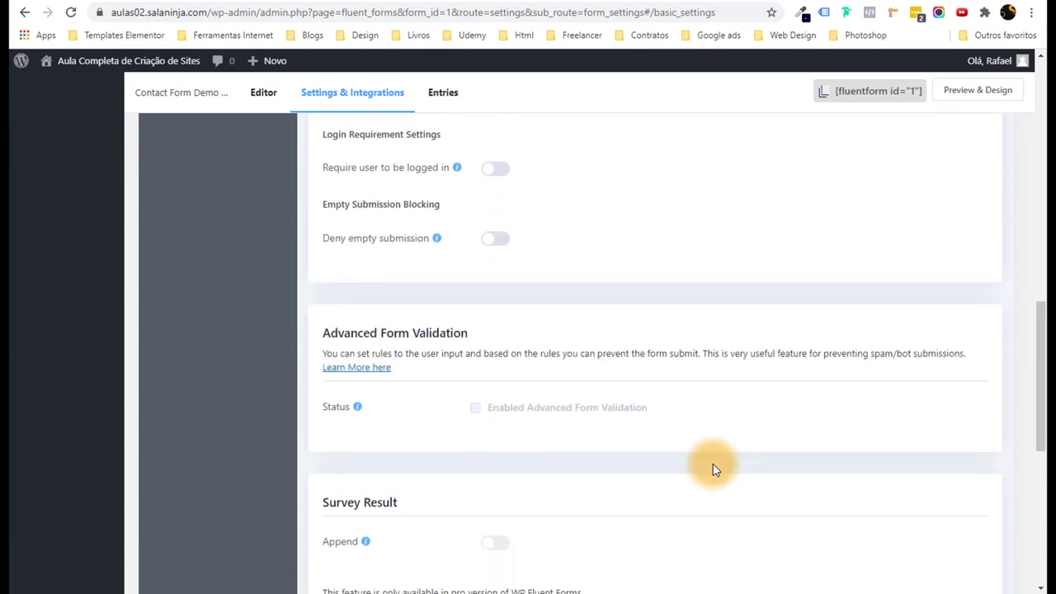
drag(1036, 429, 1040, 111)
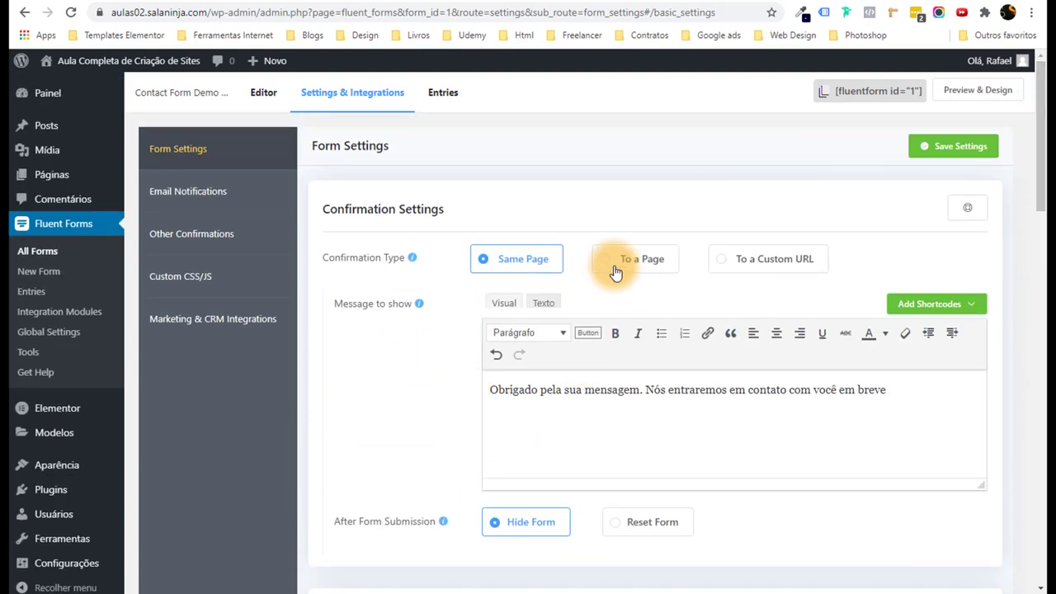
click(978, 146)
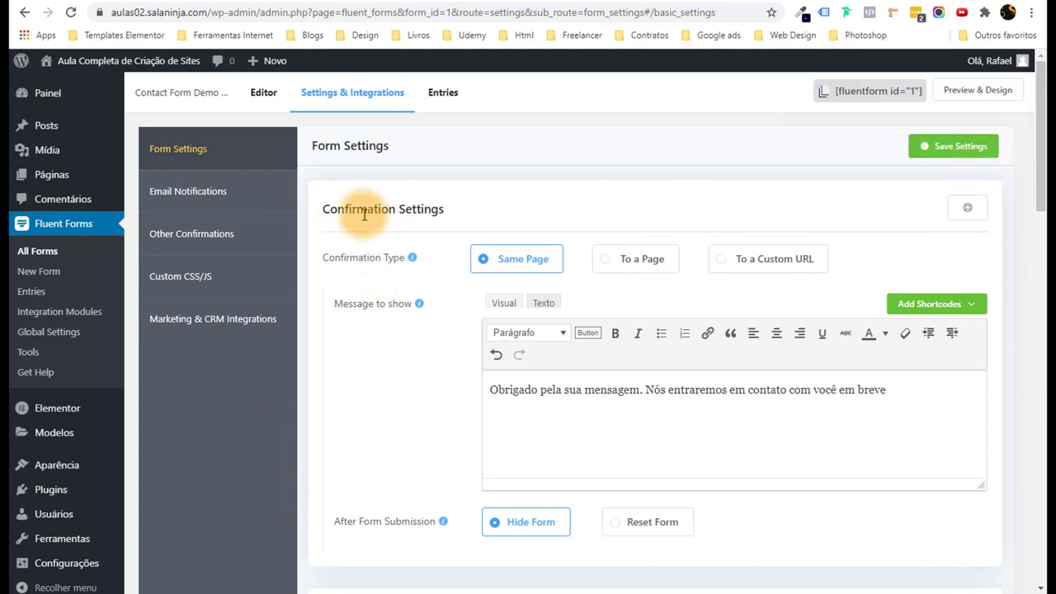
Enable the Admin Notification Email, send it to the owner's address, and set its subject to 'Formulário preenchido'.
click(225, 209)
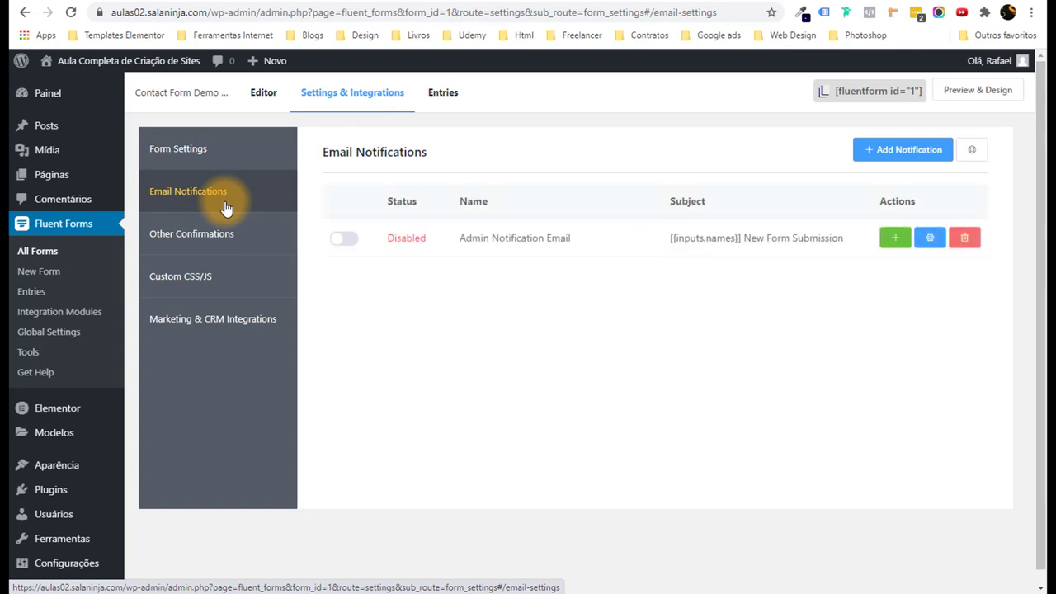
click(929, 239)
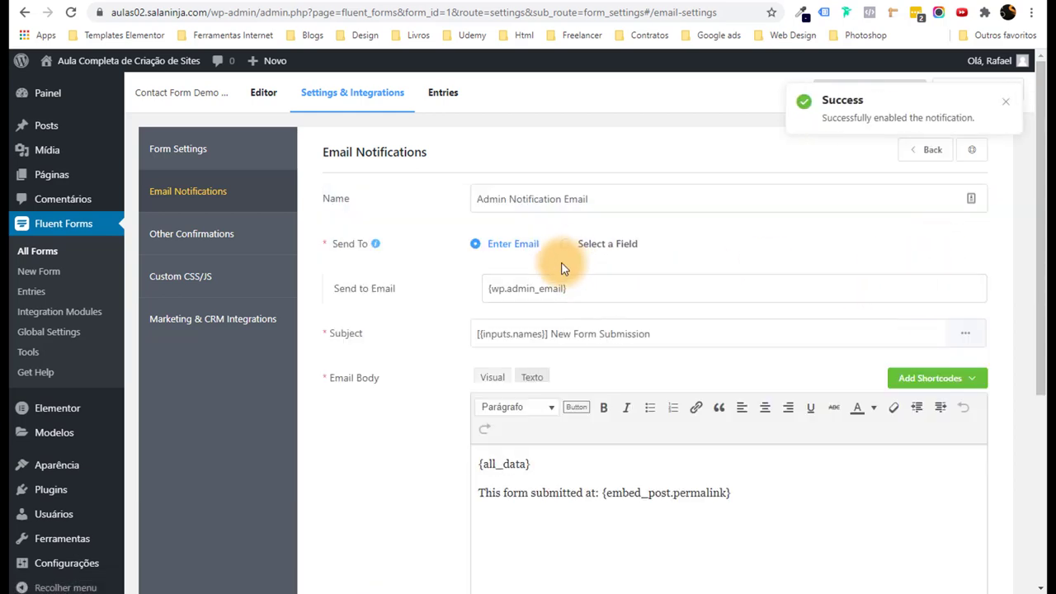
drag(486, 290, 649, 299)
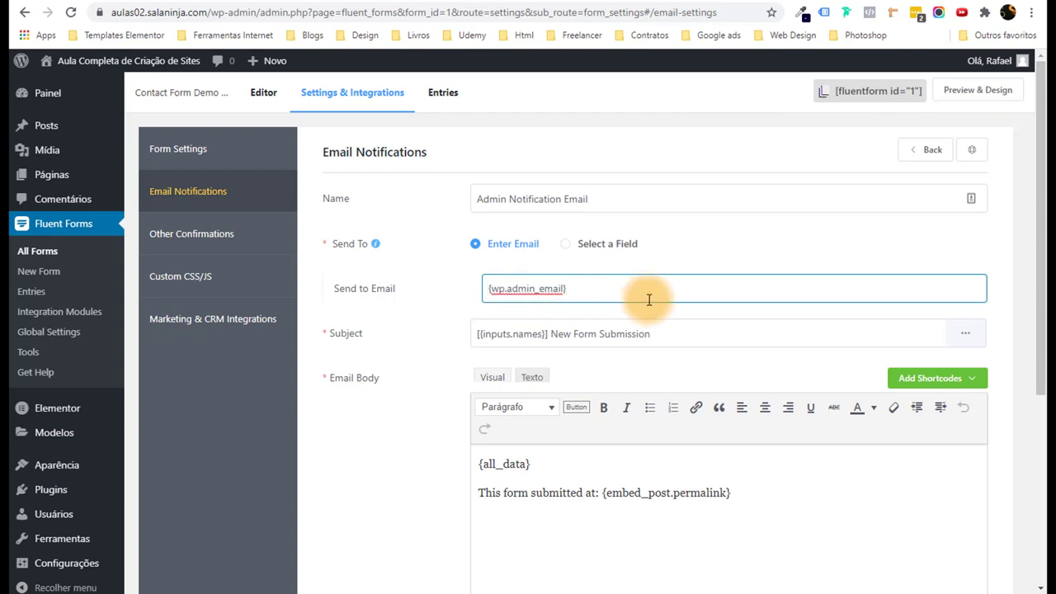
drag(649, 299, 320, 288)
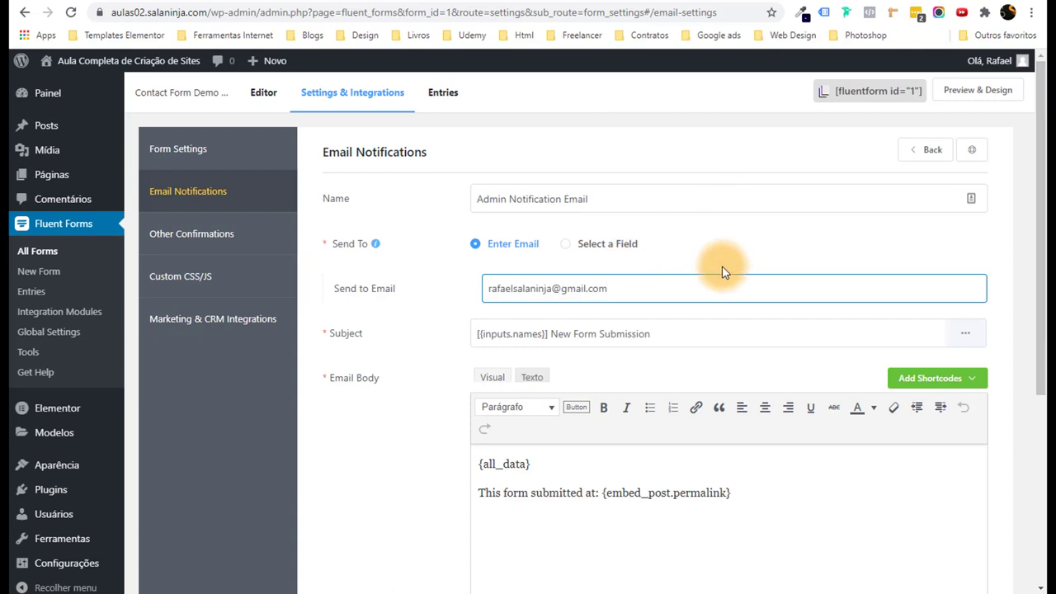
drag(550, 335, 660, 336)
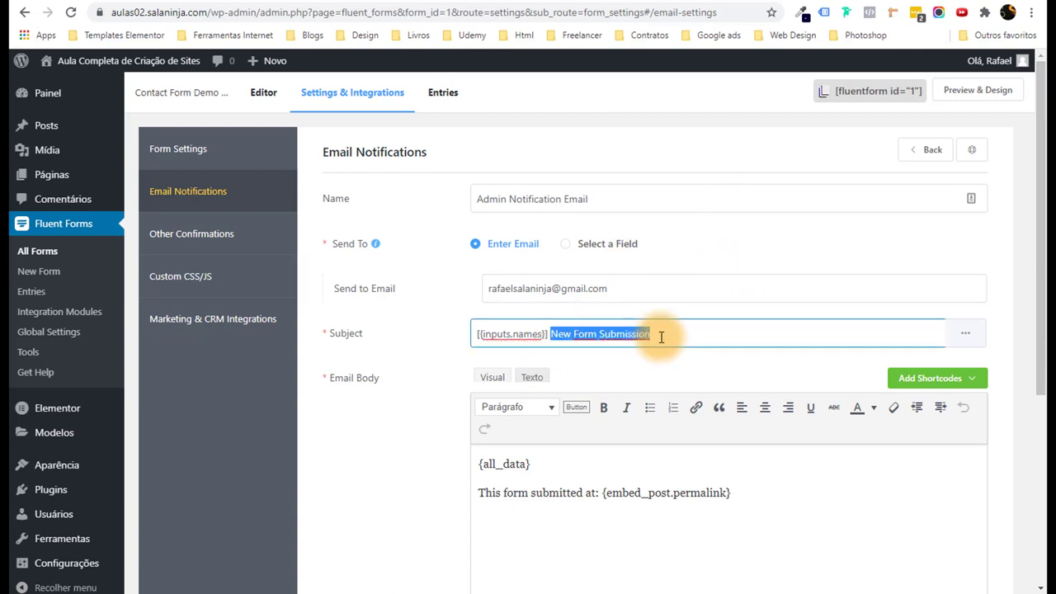
key(BackSpace)
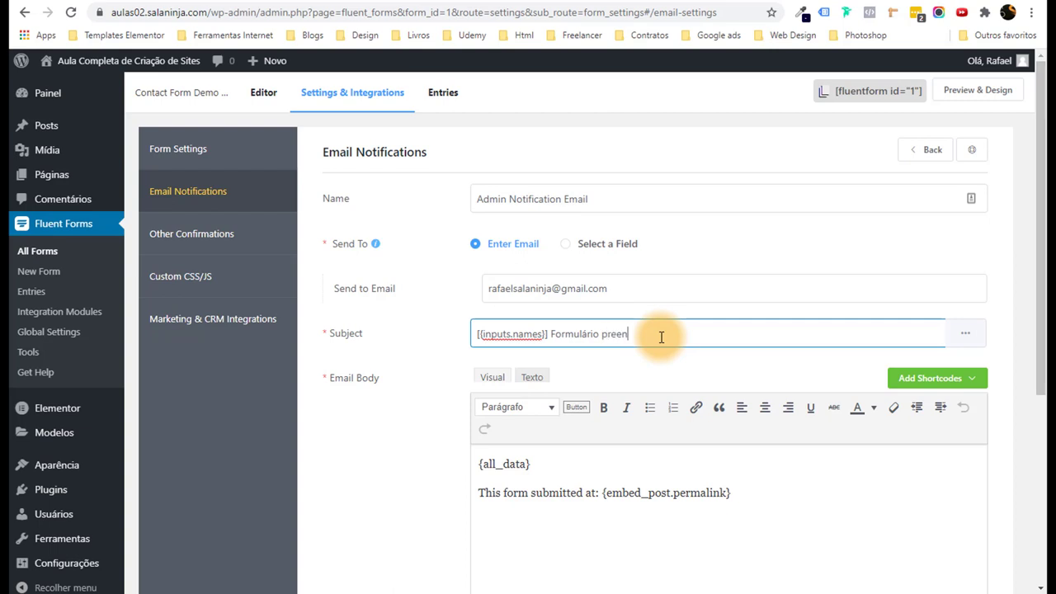
Check the email body shortcodes, keep {all_data} unchanged, and save the notification.
scroll(633, 533, down, 3)
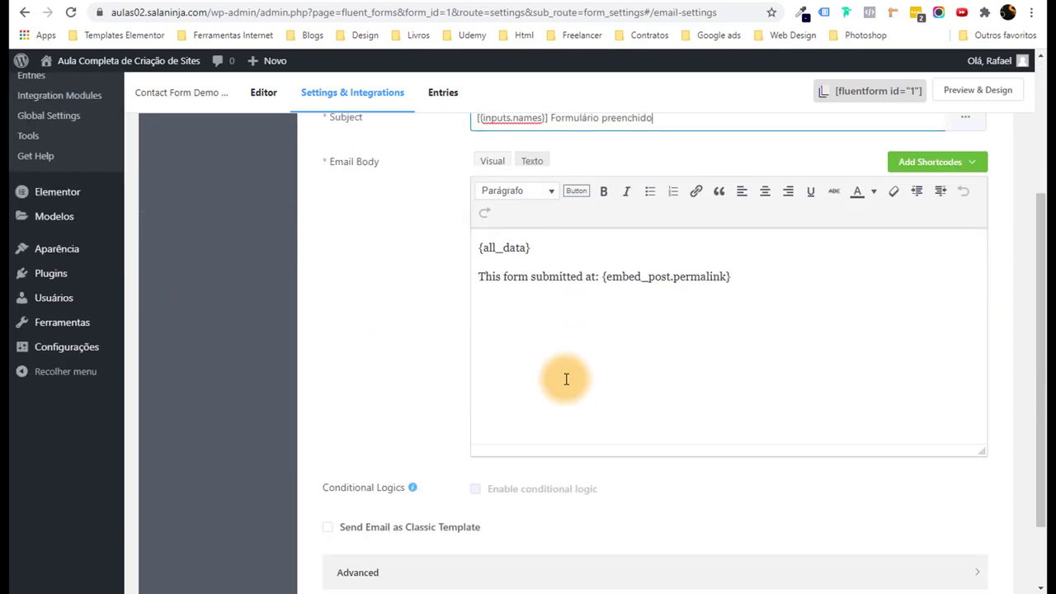
click(566, 254)
key(Return)
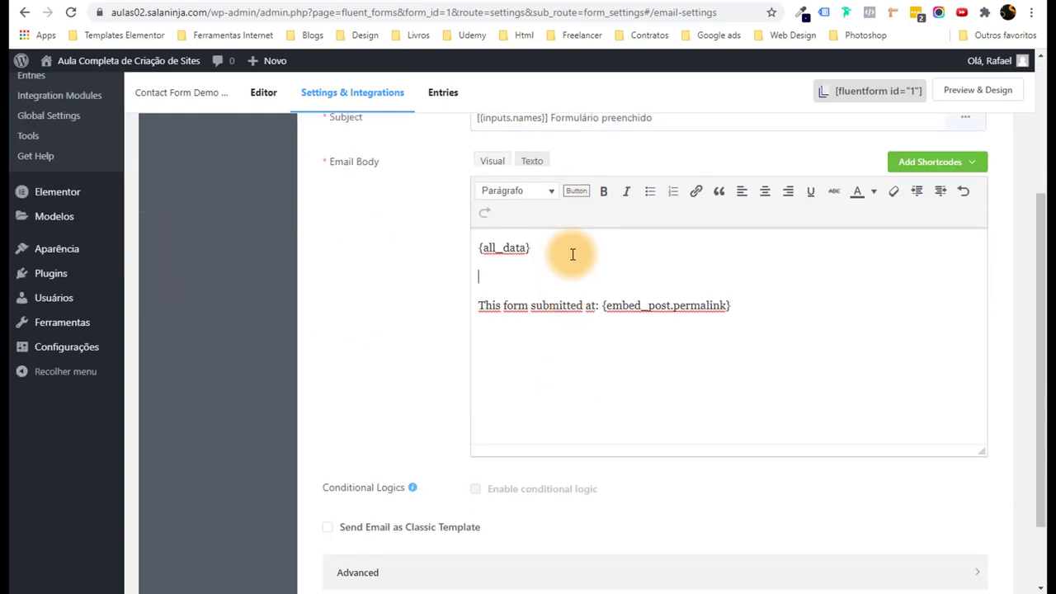
click(928, 170)
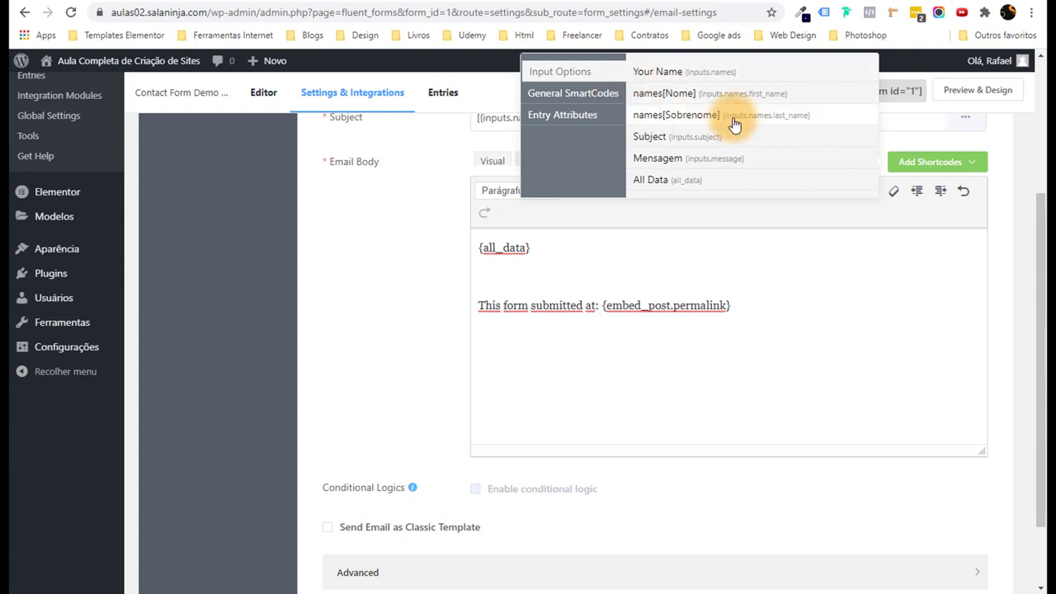
click(532, 266)
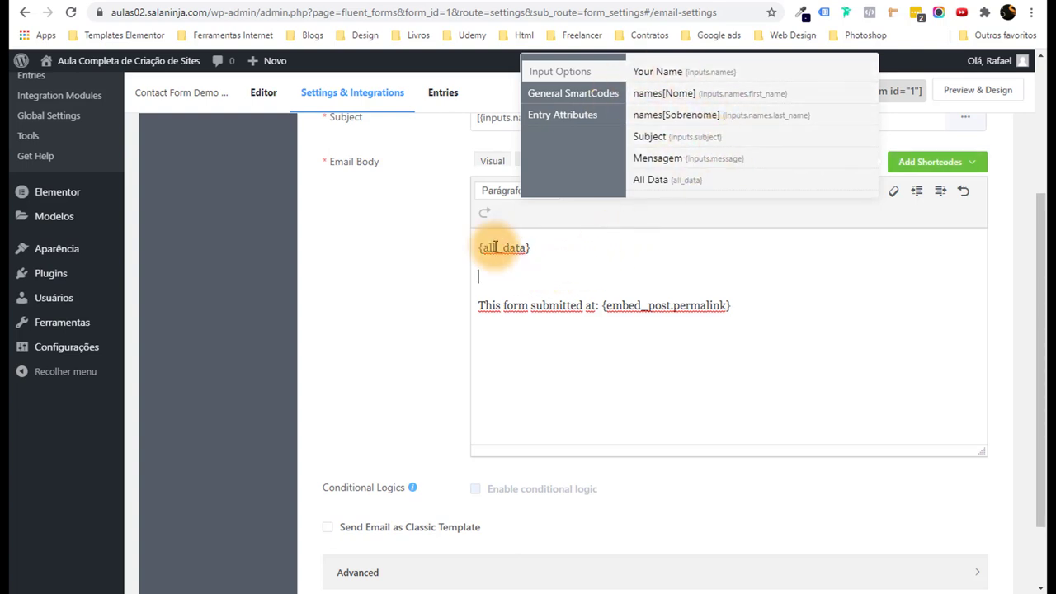
key(BackSpace)
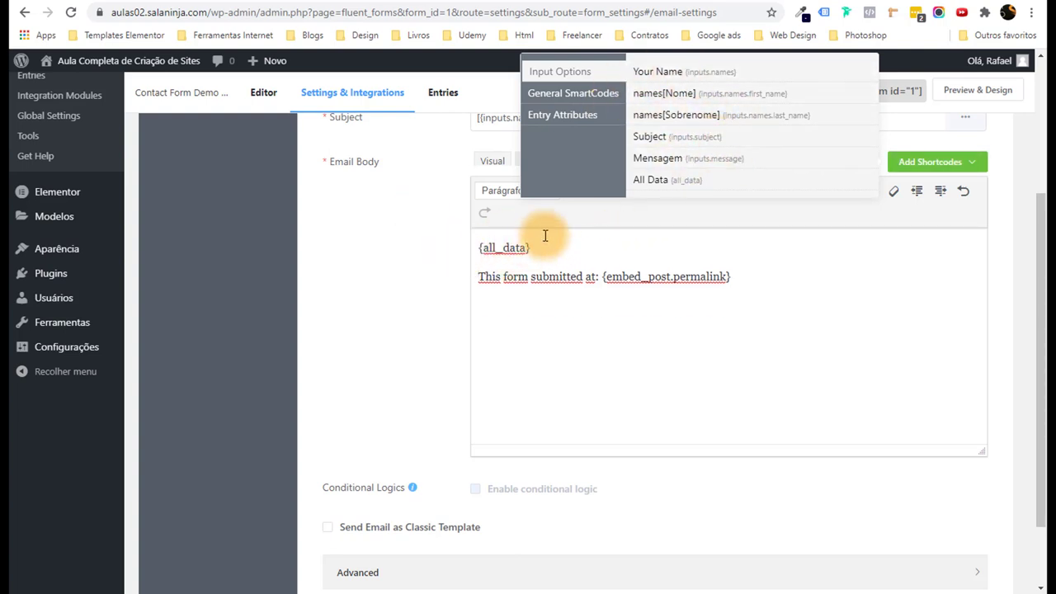
click(346, 317)
drag(1040, 212, 1030, 388)
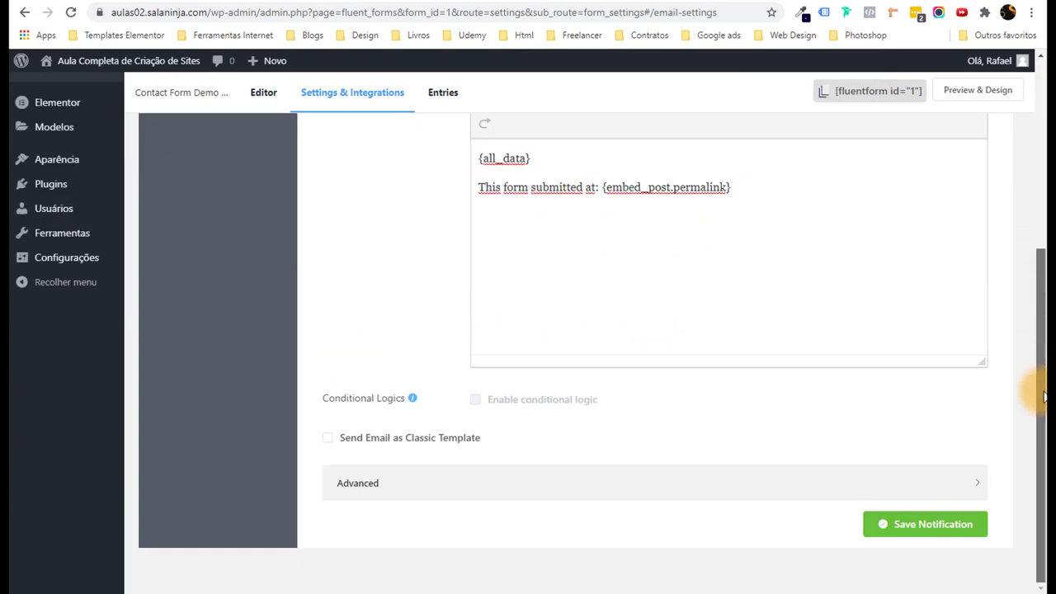
click(918, 540)
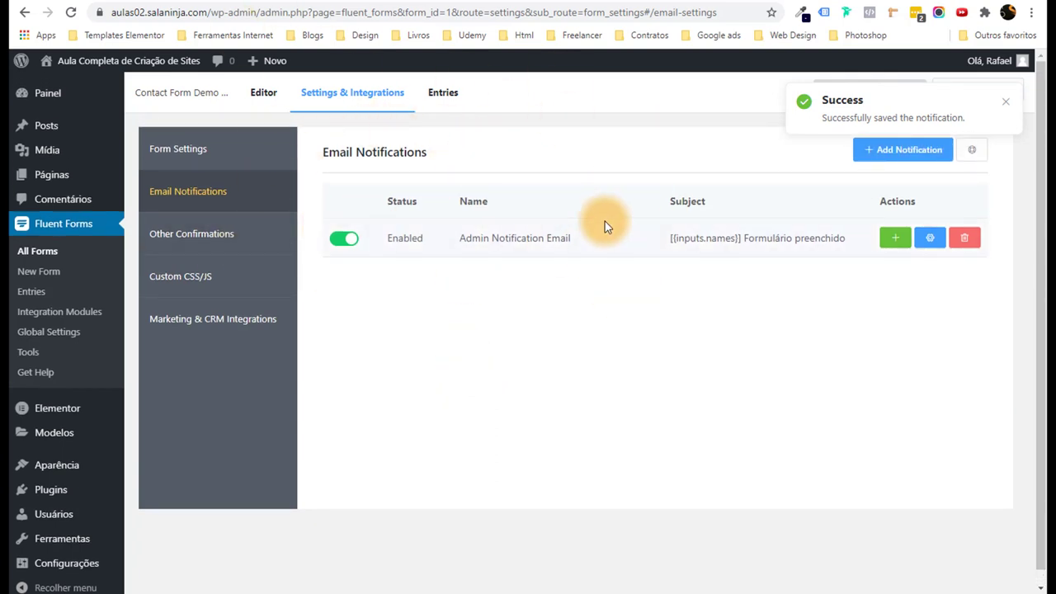
Open the live site's Contact page.
key(F9)
key(F9)
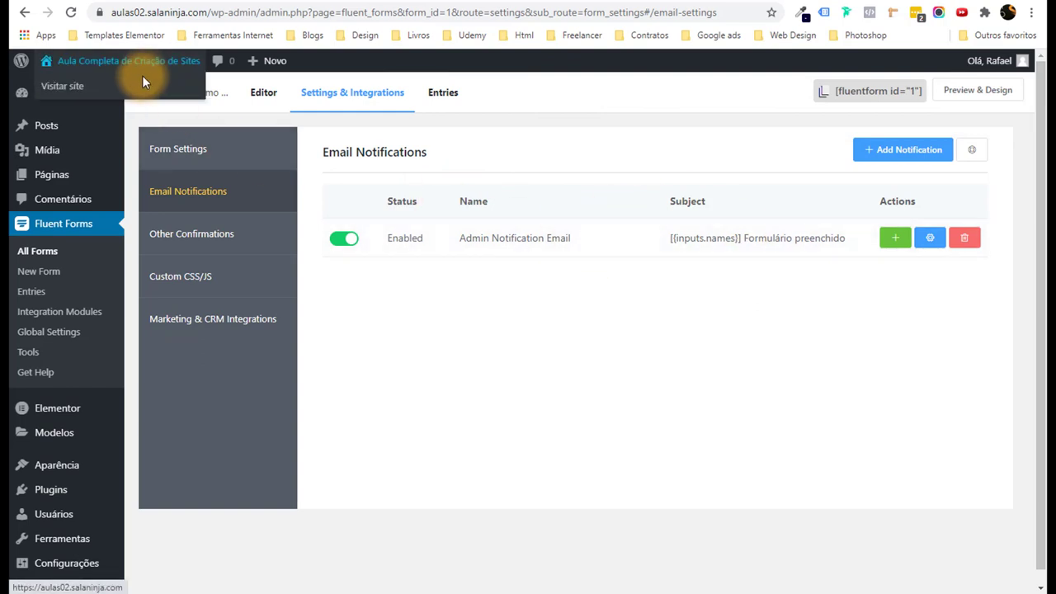
click(132, 85)
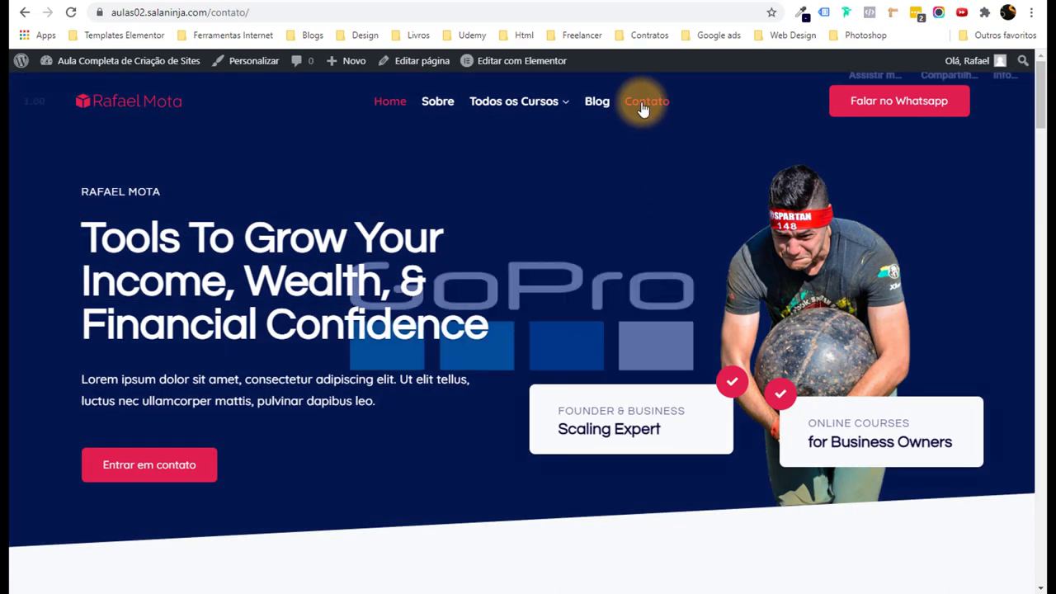
click(642, 110)
scroll(593, 264, down, 4)
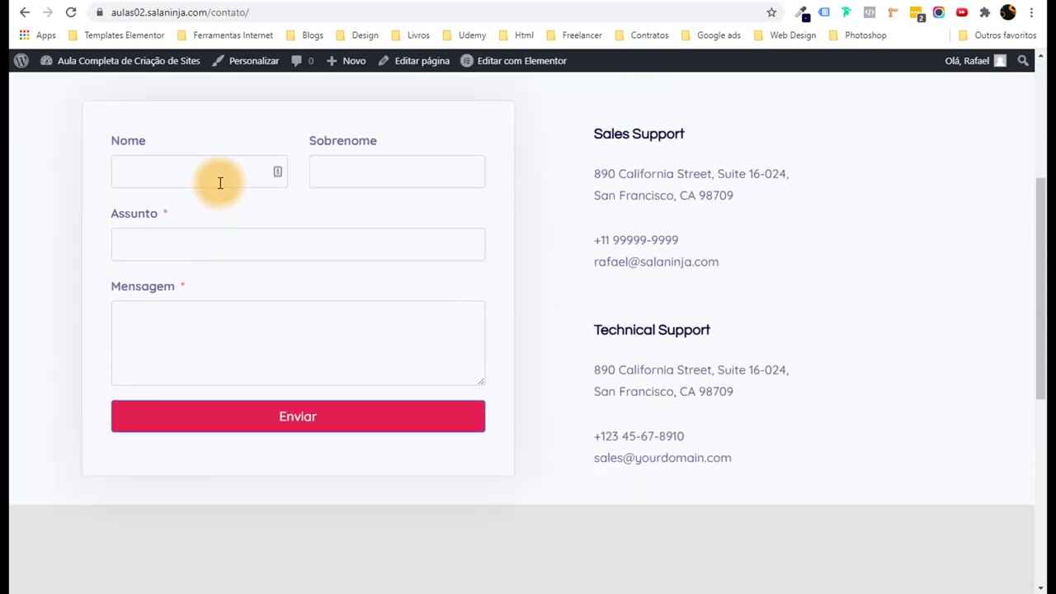
Fill in the Nome field with a test name and submit the contact form.
click(220, 182)
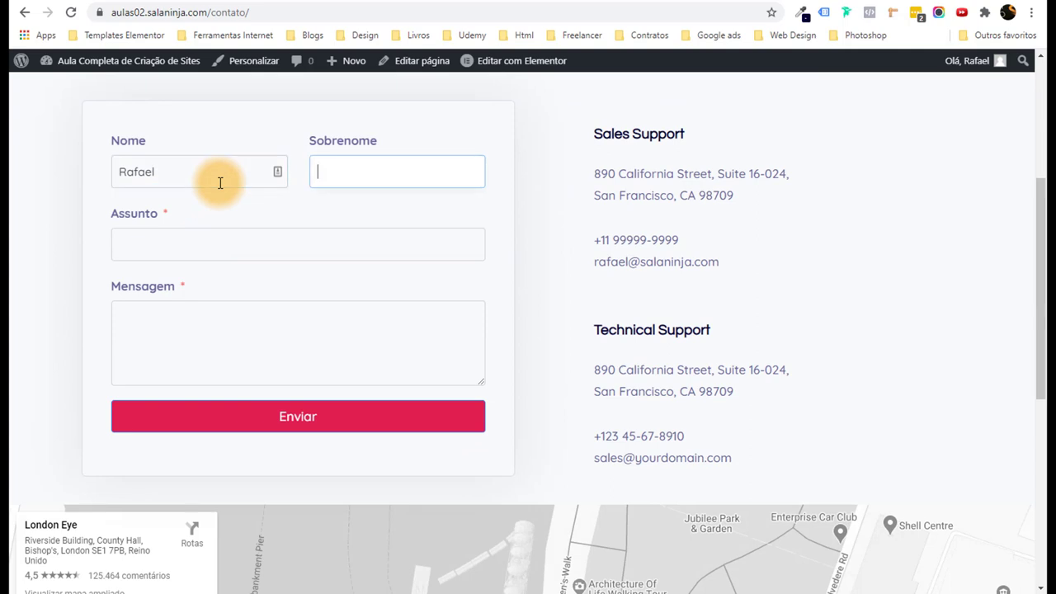
key(Tab)
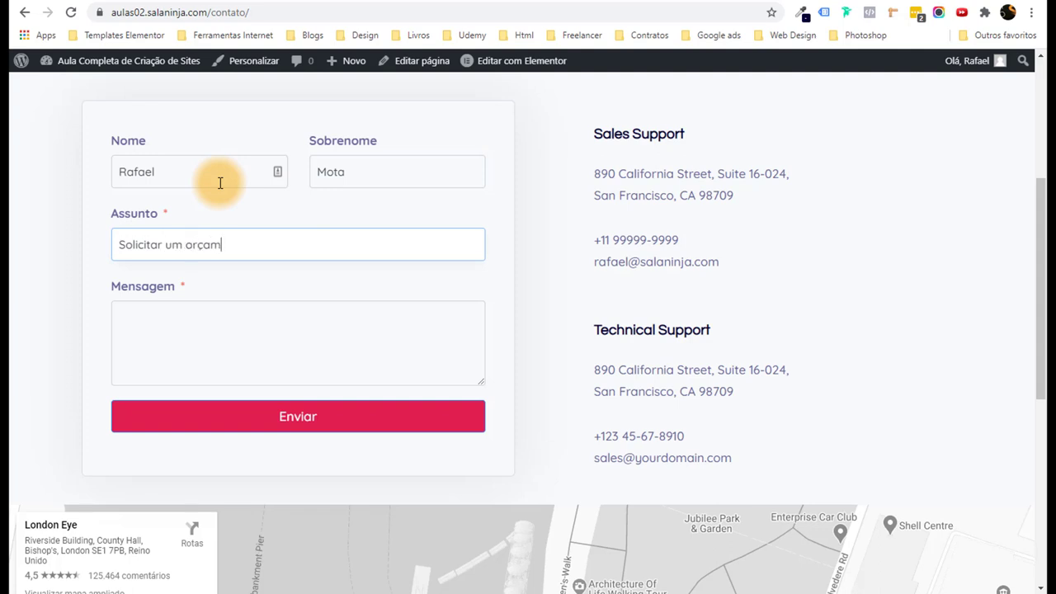
key(Tab)
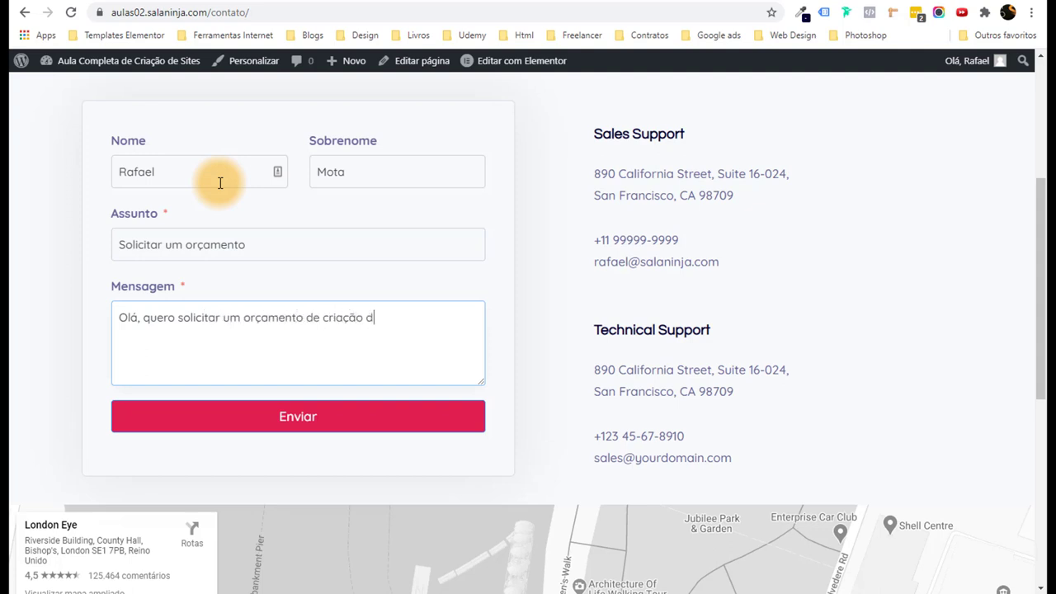
click(313, 417)
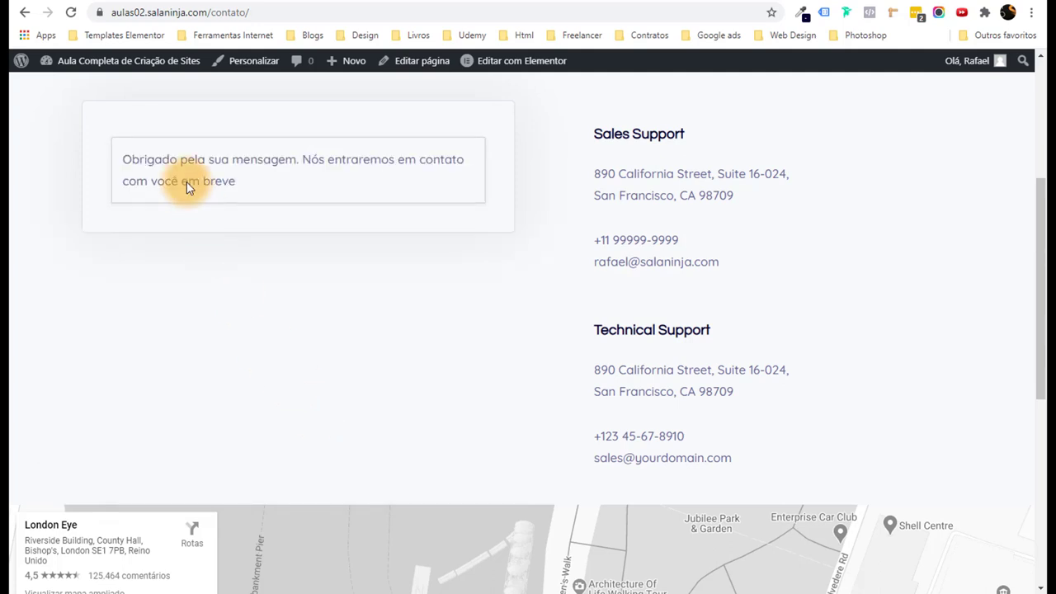
Highlight the Portuguese thank-you message shown after submission.
drag(131, 159, 251, 179)
click(251, 179)
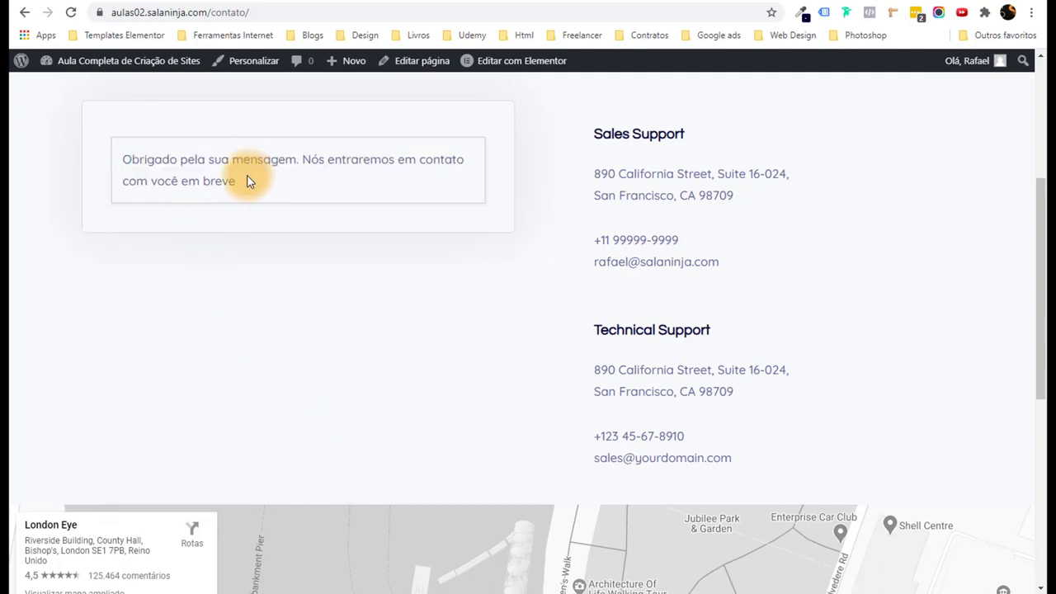
triple_click(172, 179)
click(225, 187)
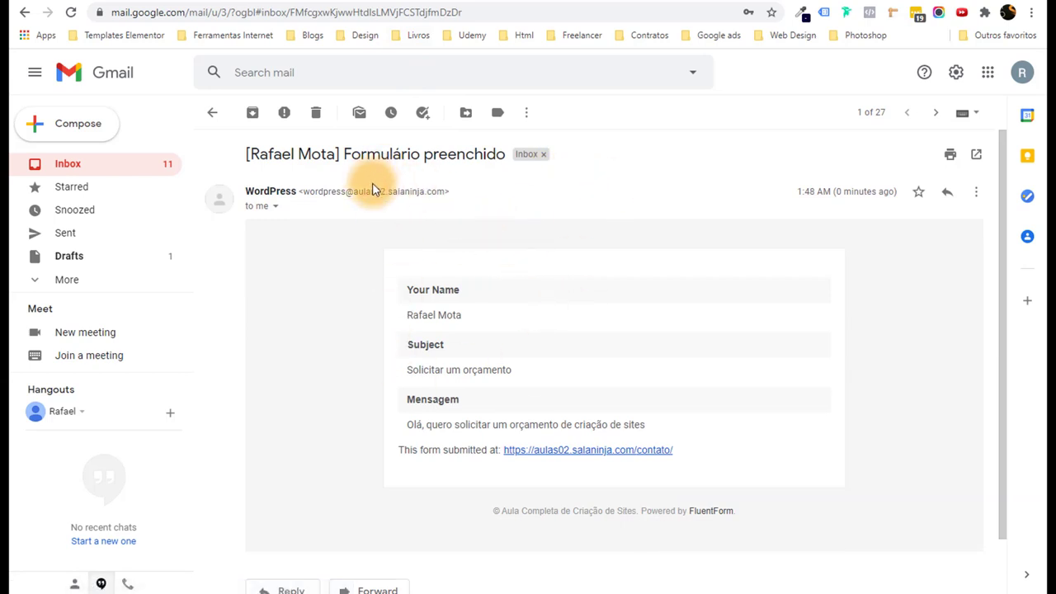
Check the notification's name, Subject 'Solicitar um orçamento' and Mensagem fields in Gmail.
scroll(502, 265, down, 1)
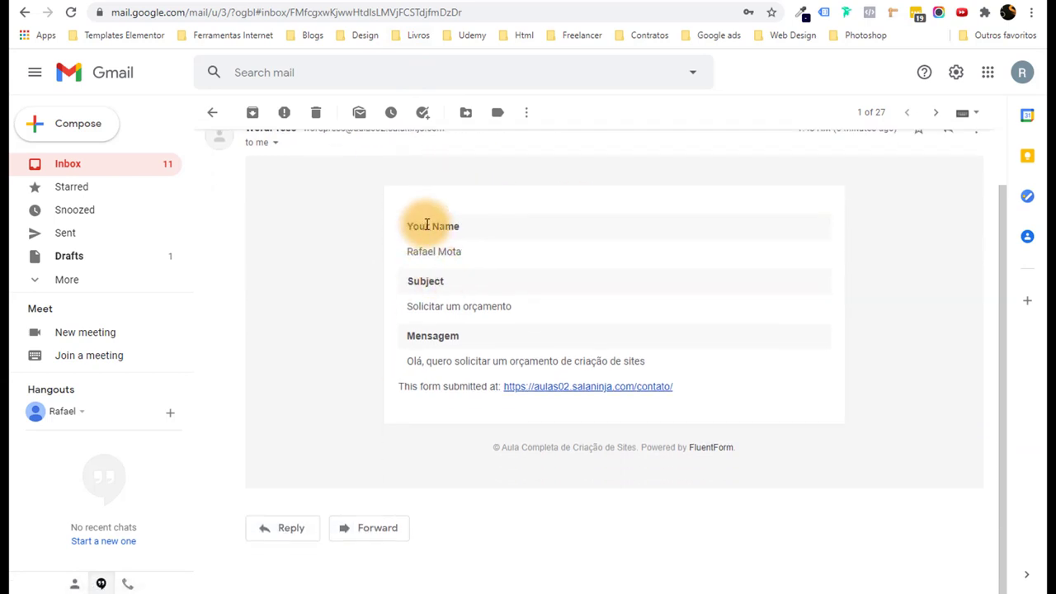
drag(473, 245, 414, 253)
drag(414, 304, 532, 316)
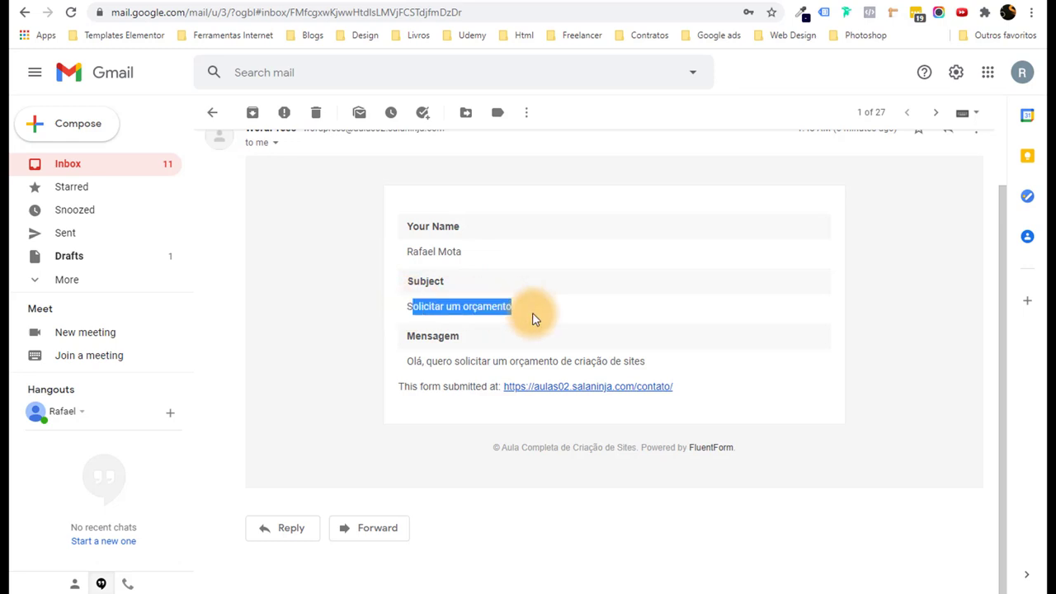
drag(438, 362, 710, 358)
click(710, 358)
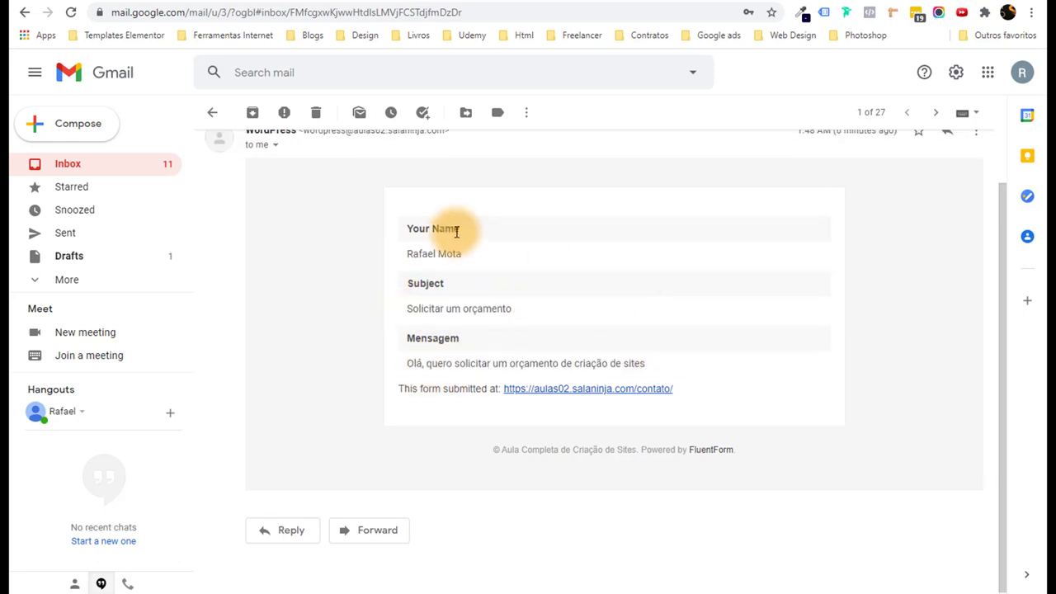
scroll(490, 238, up, 1)
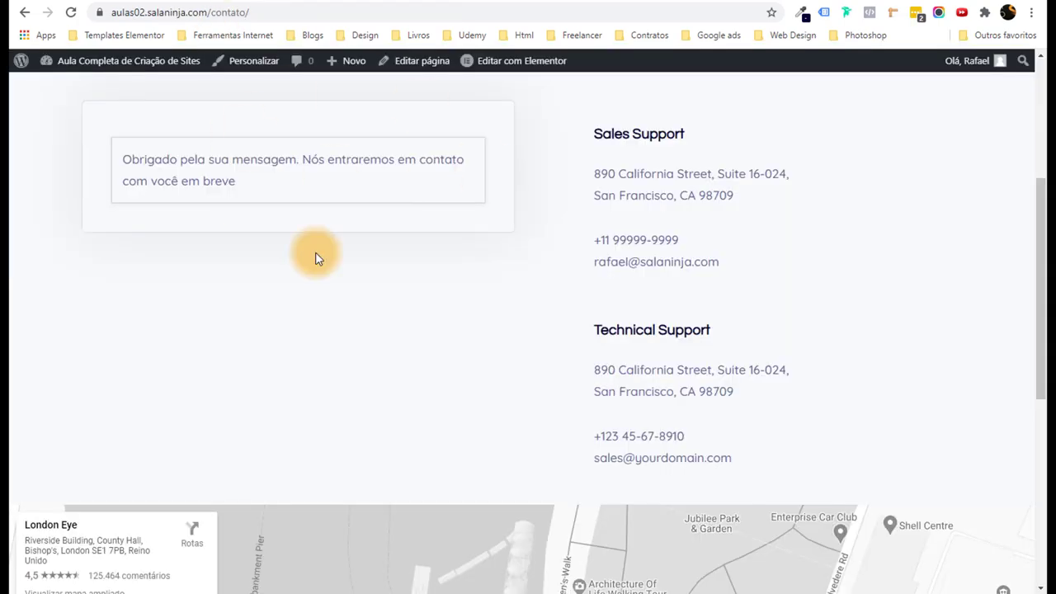
Return to the top of the Contact page and use the header logo to open the home page.
scroll(315, 255, down, 2)
scroll(422, 255, up, 3)
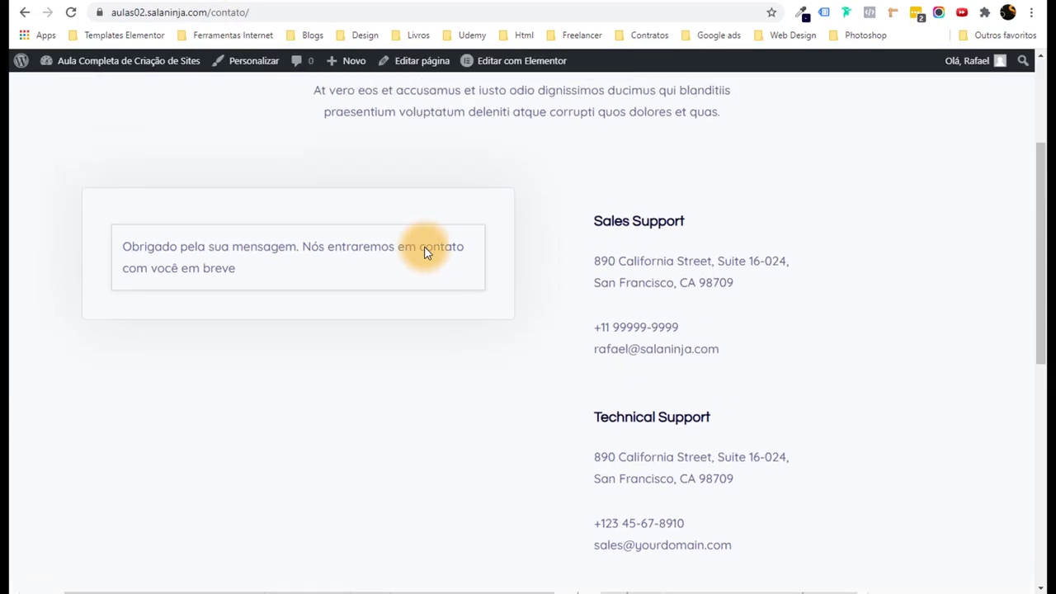
scroll(479, 198, up, 2)
scroll(478, 198, up, 1)
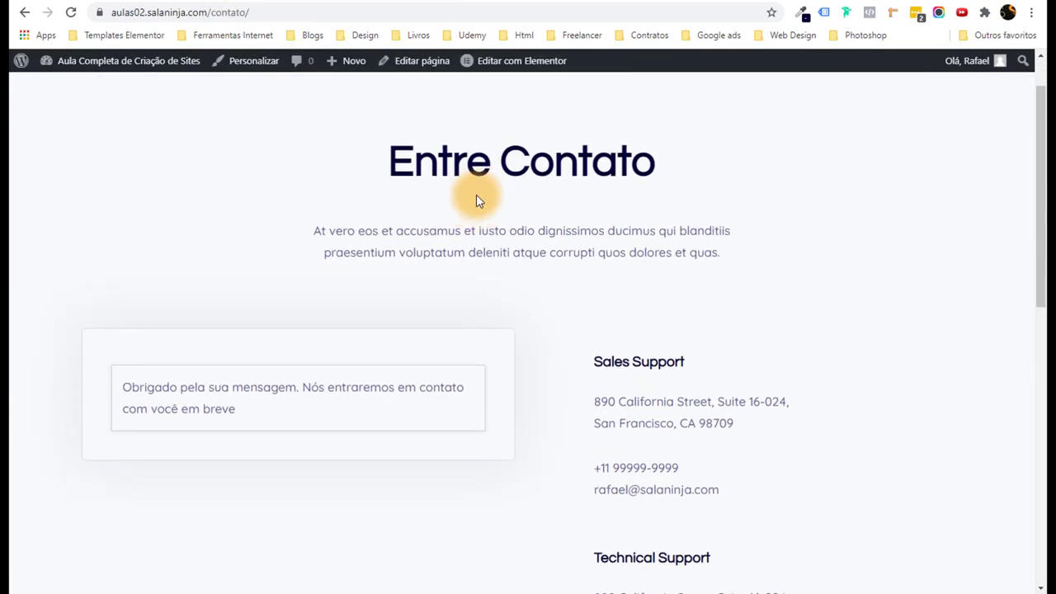
click(150, 115)
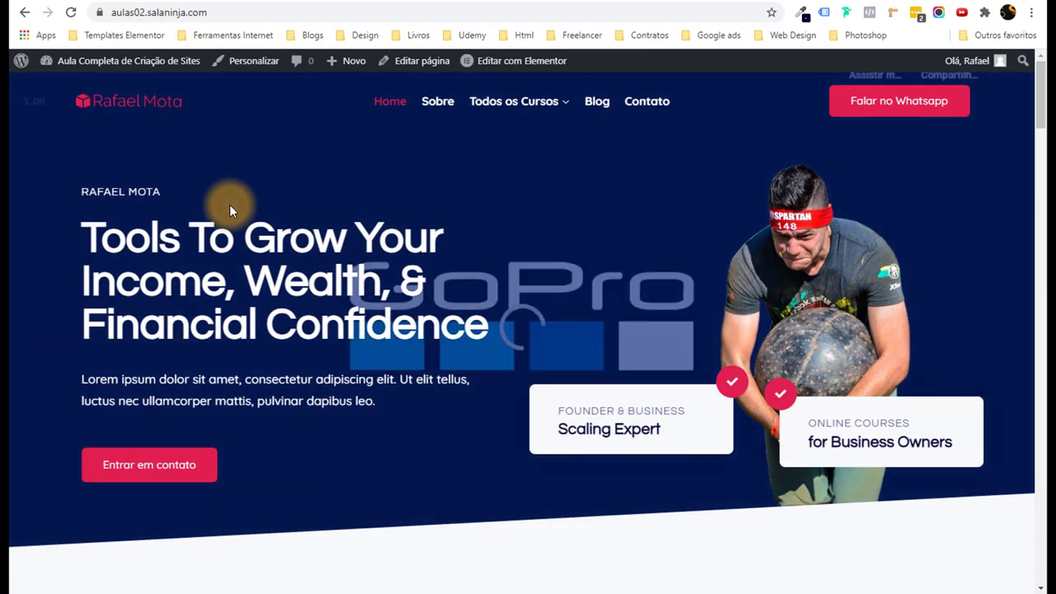
Scroll the home page down to the footer and back up to the 'Tools To Grow Your Income' hero.
scroll(244, 194, down, 6)
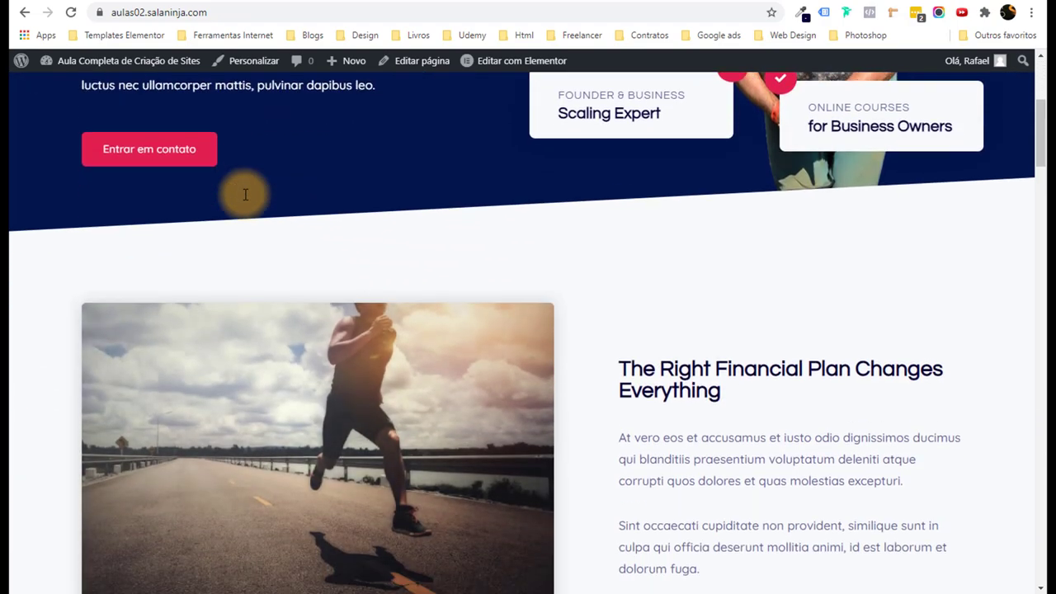
scroll(382, 370, down, 3)
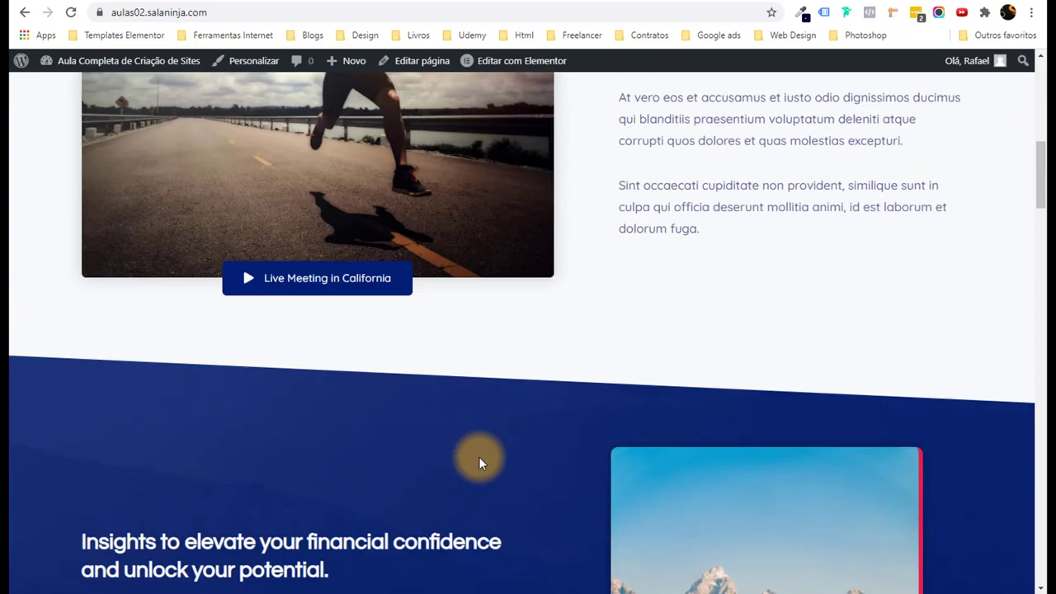
scroll(478, 456, down, 10)
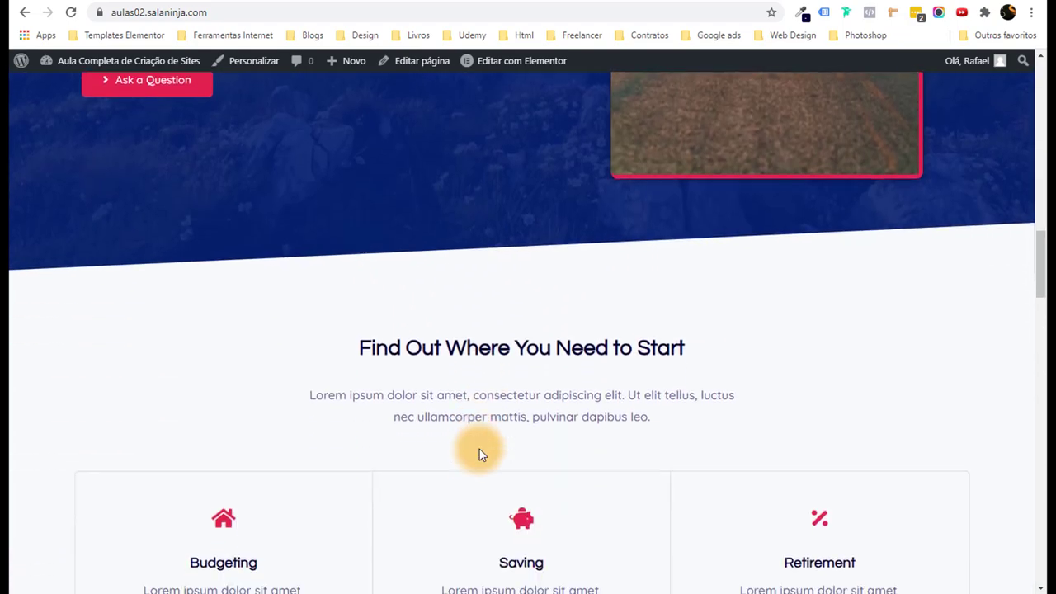
scroll(480, 454, down, 5)
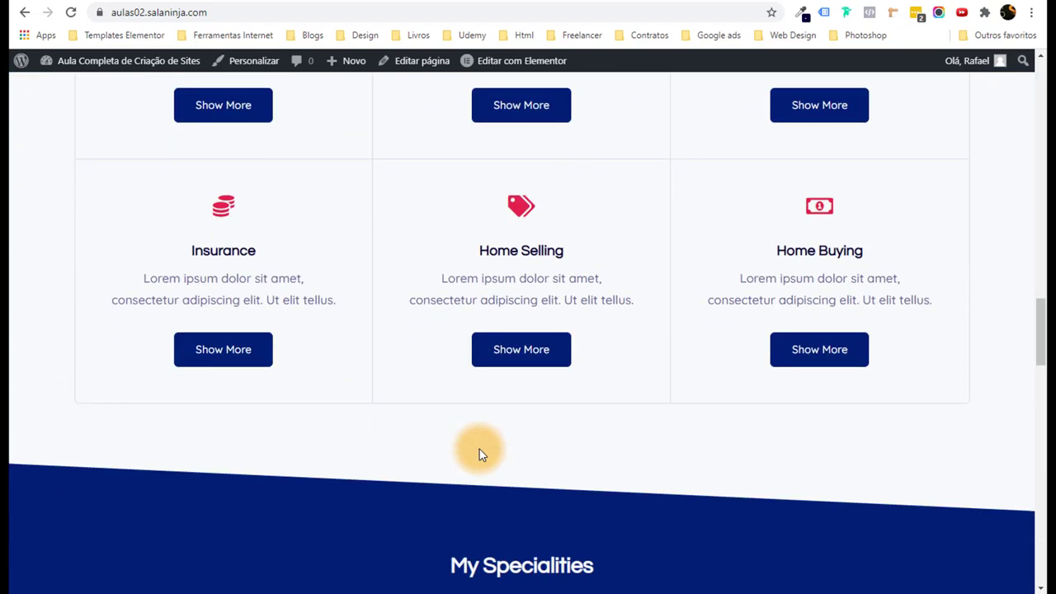
scroll(479, 448, down, 7)
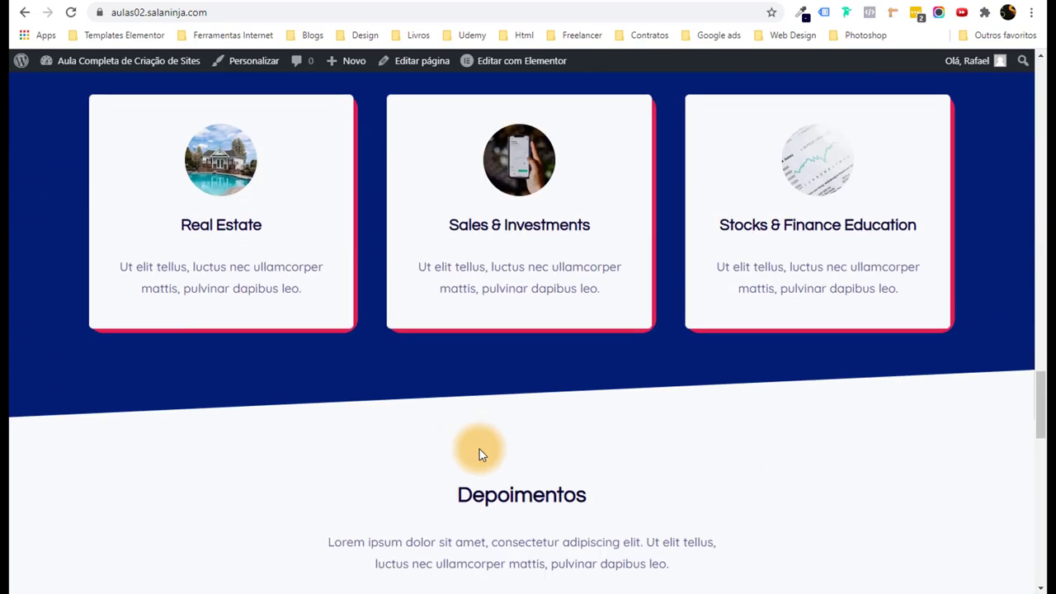
scroll(479, 448, down, 4)
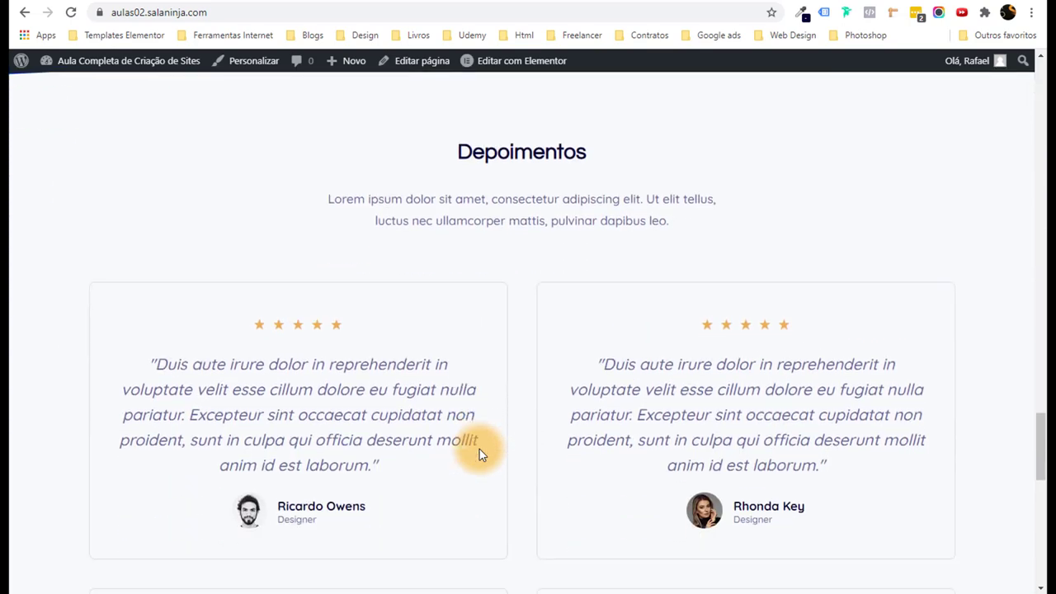
scroll(479, 448, down, 6)
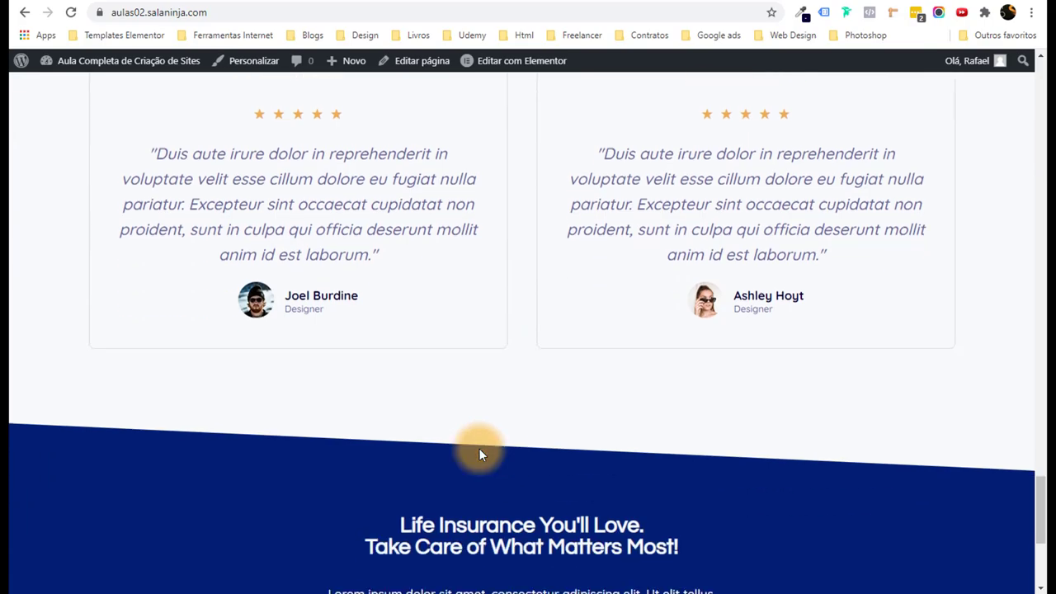
scroll(479, 453, down, 4)
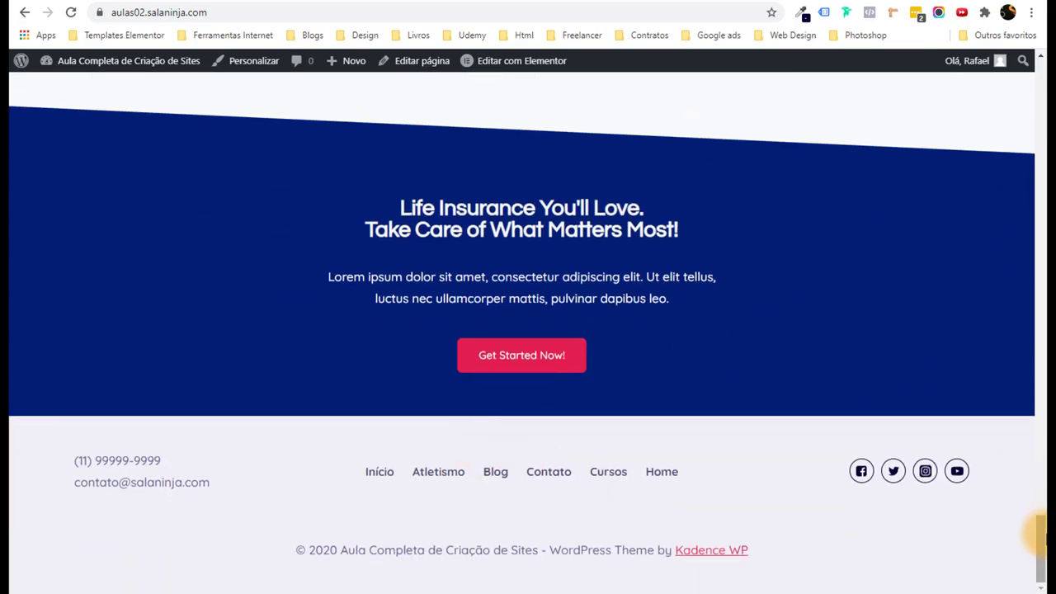
drag(1036, 530, 1039, 37)
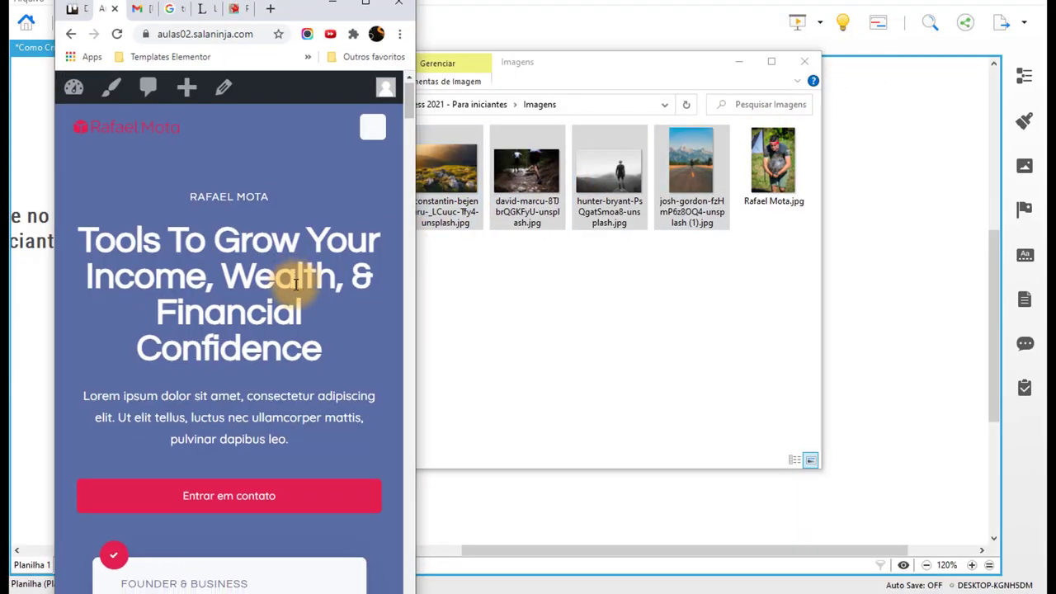
scroll(272, 276, down, 2)
scroll(267, 277, down, 7)
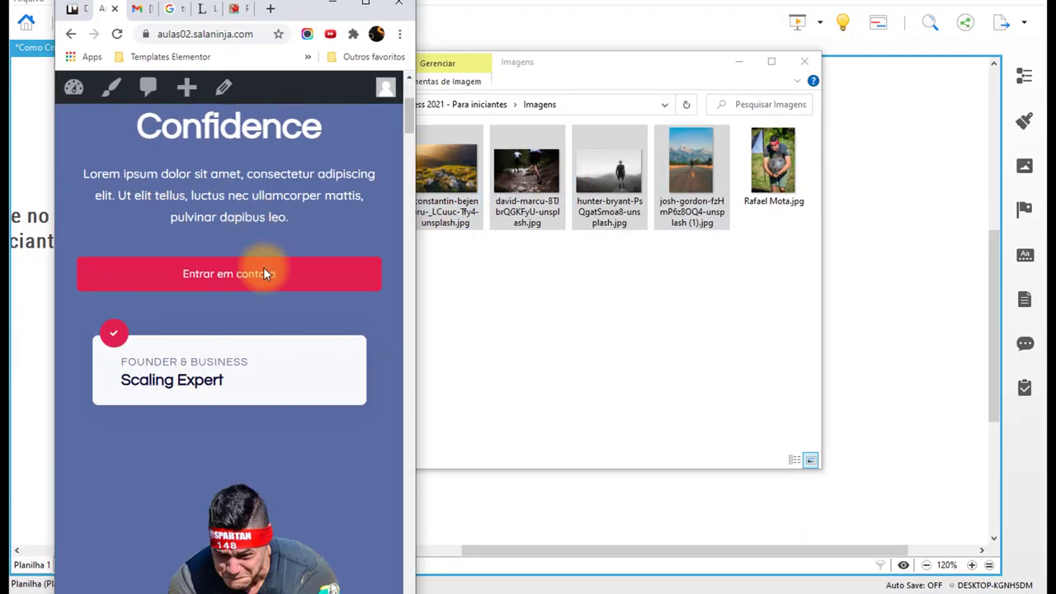
scroll(274, 329, down, 9)
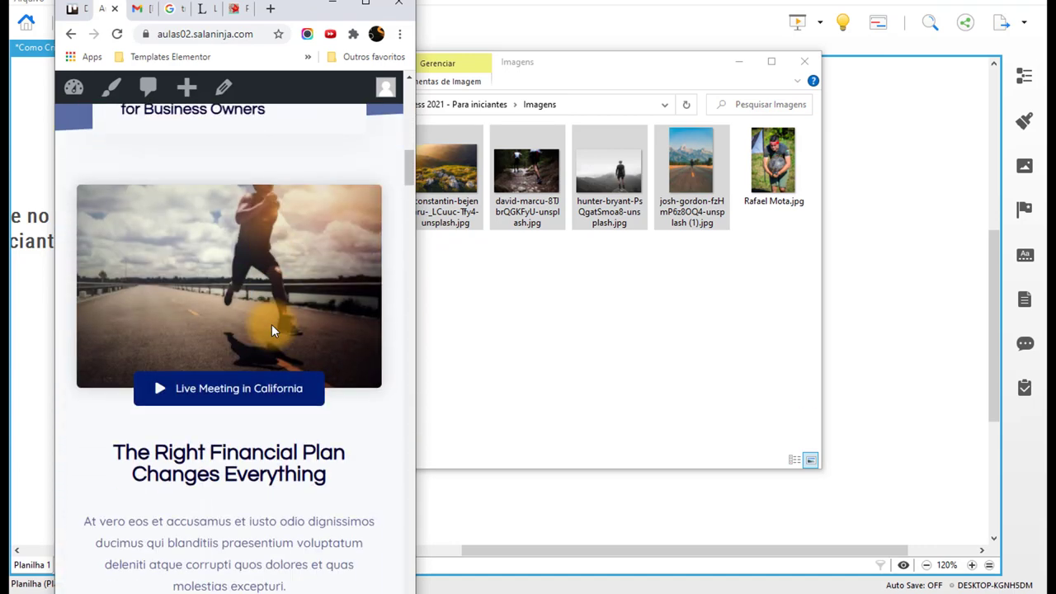
scroll(206, 297, down, 5)
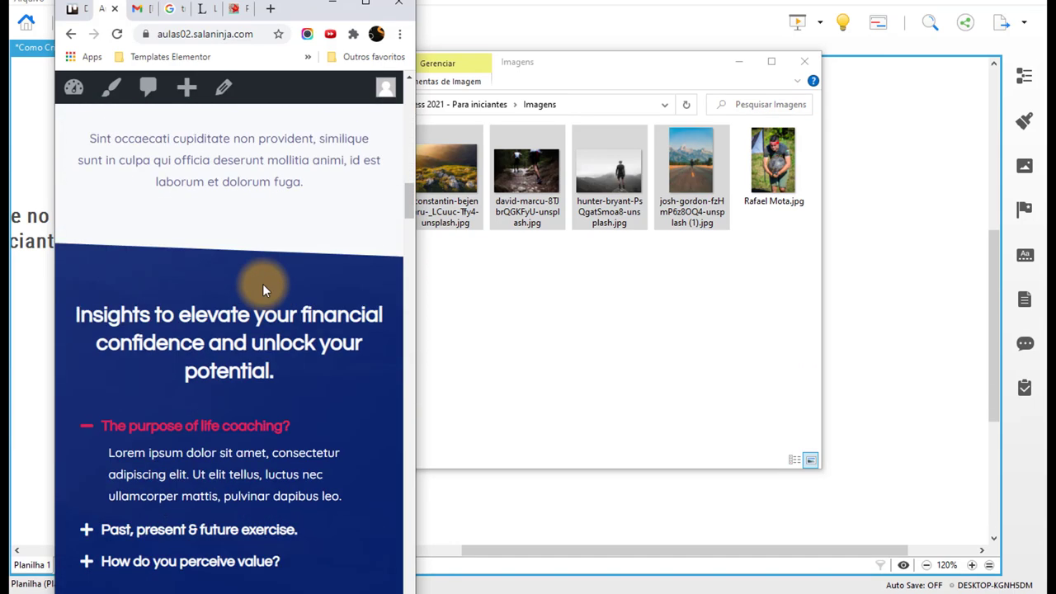
scroll(219, 321, down, 4)
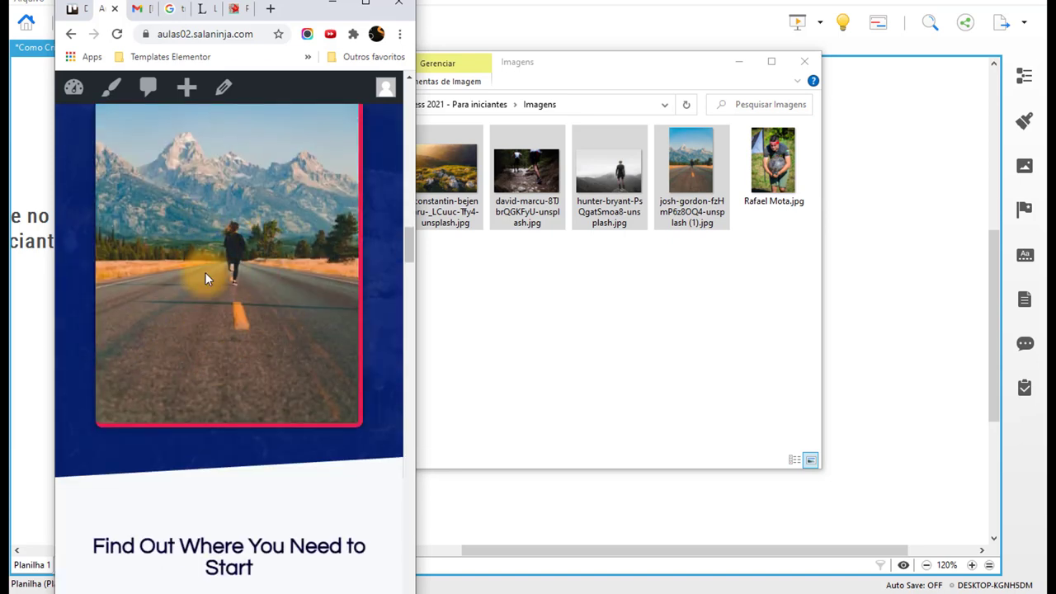
scroll(206, 277, down, 7)
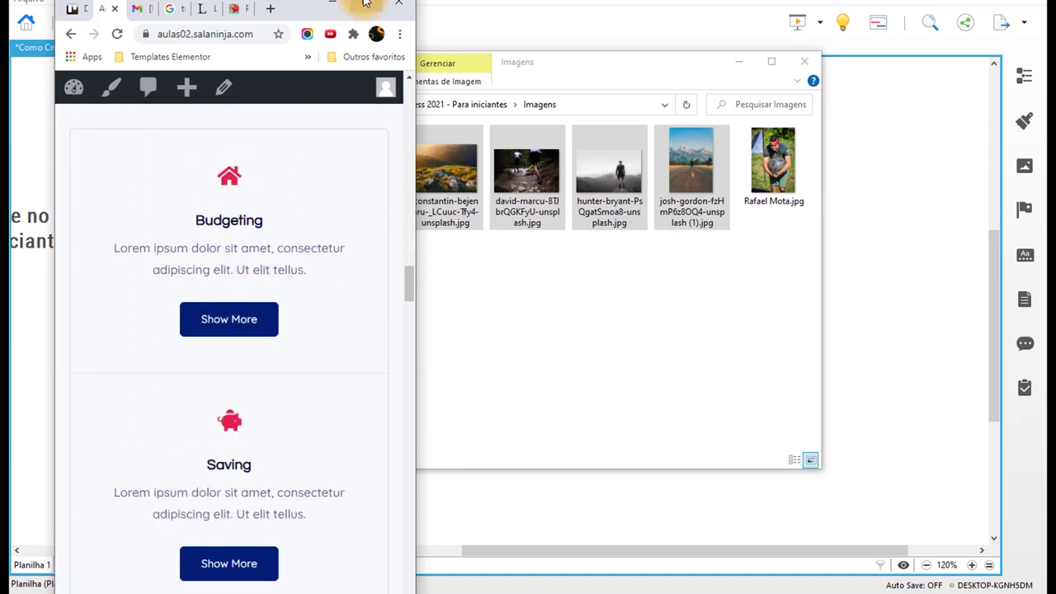
click(366, 4)
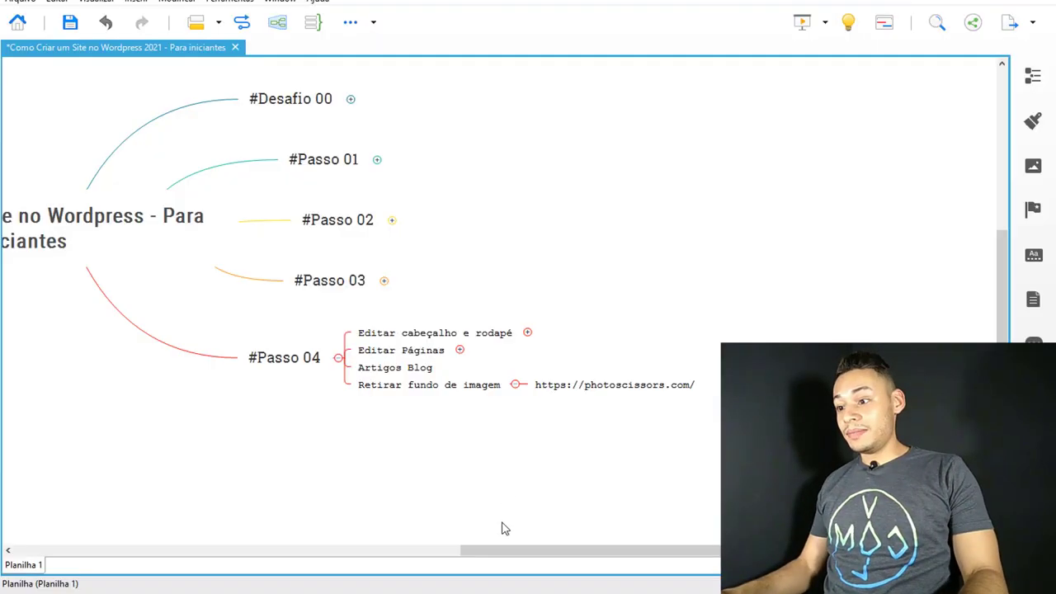
Fold the #Passo 04 branch and unfold #Desafio 00 to reveal its three note lines.
drag(474, 292, 572, 305)
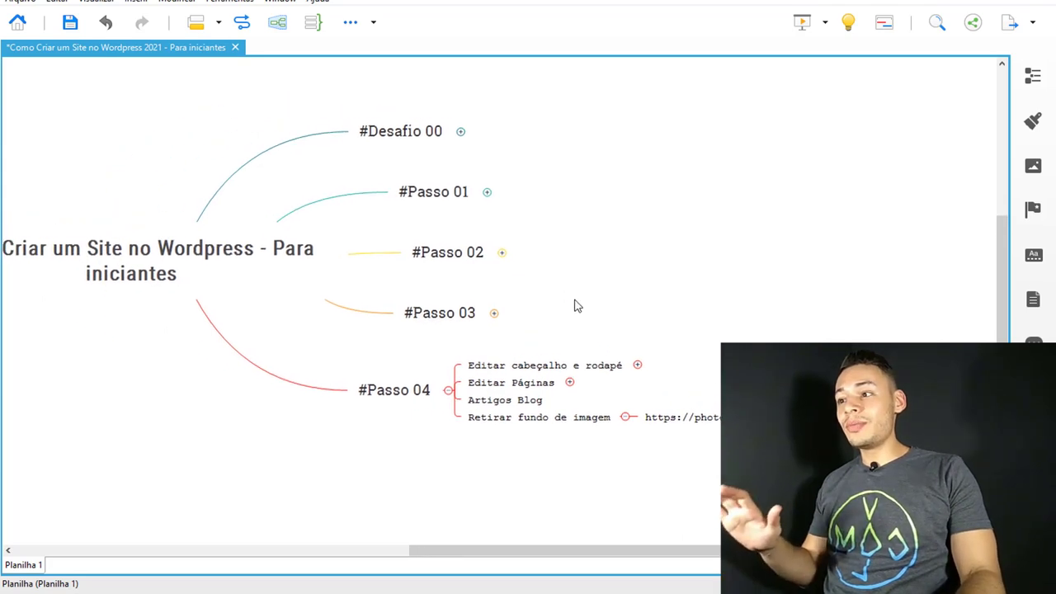
click(450, 395)
click(619, 226)
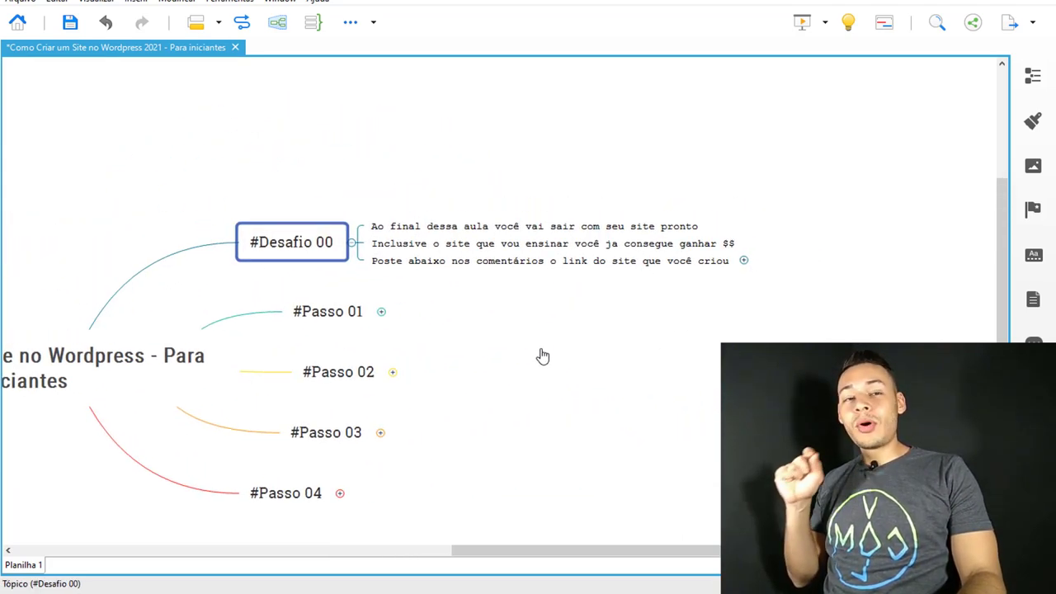
drag(542, 355, 584, 342)
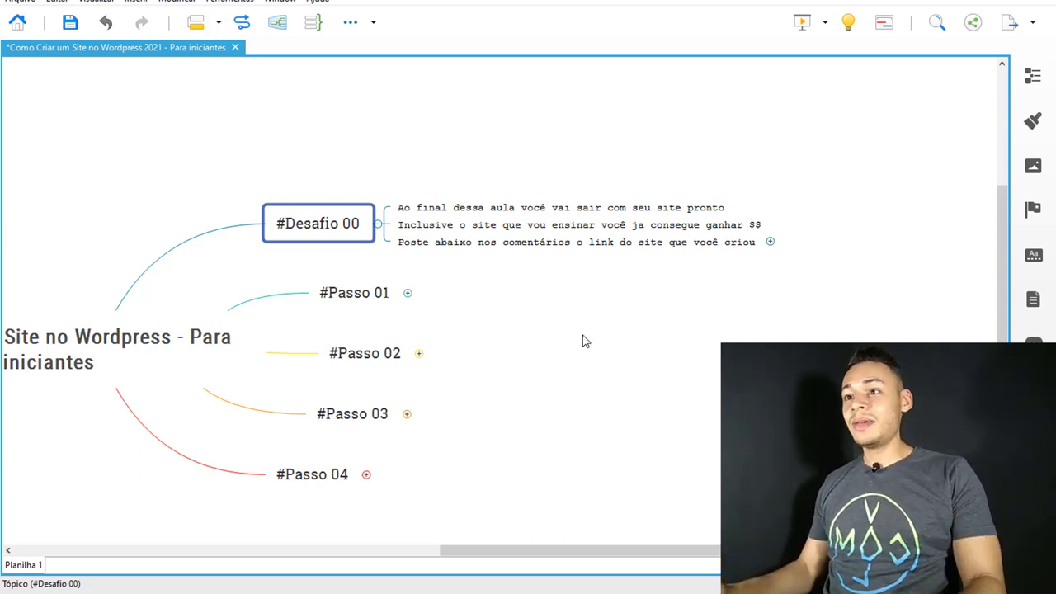
drag(582, 341, 655, 323)
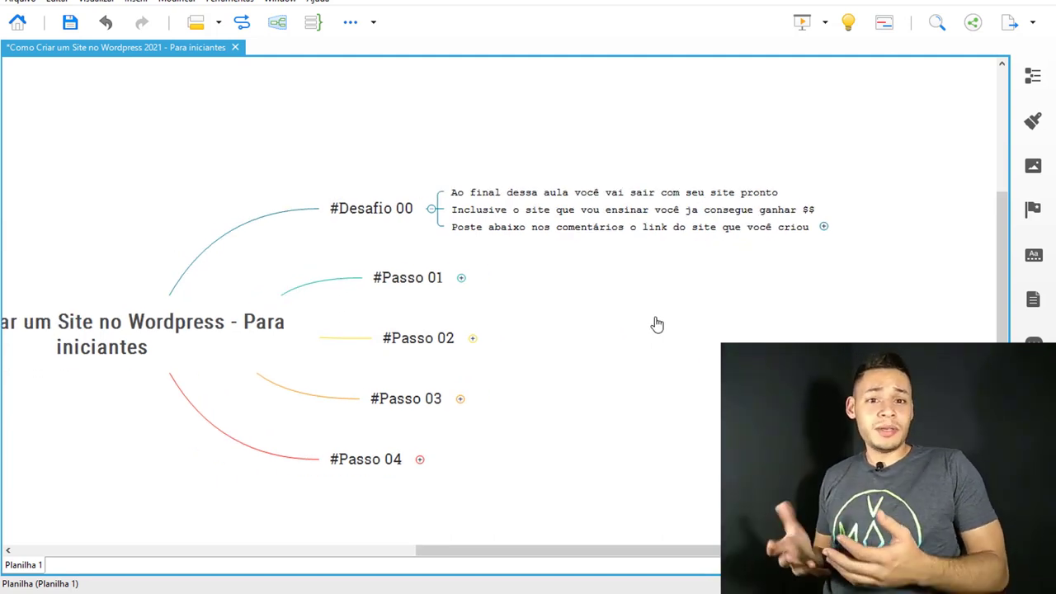